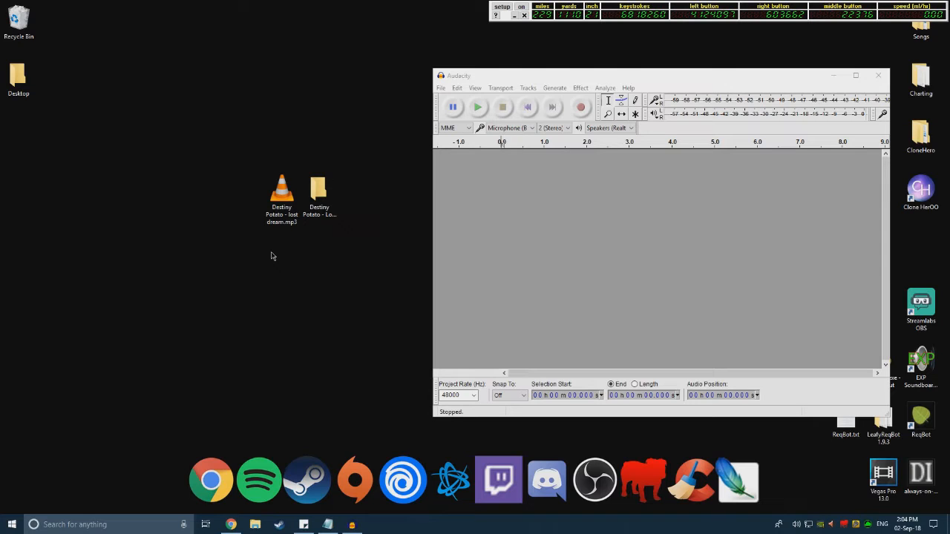
{"action": "left_click", "coordinate": [275, 255]}
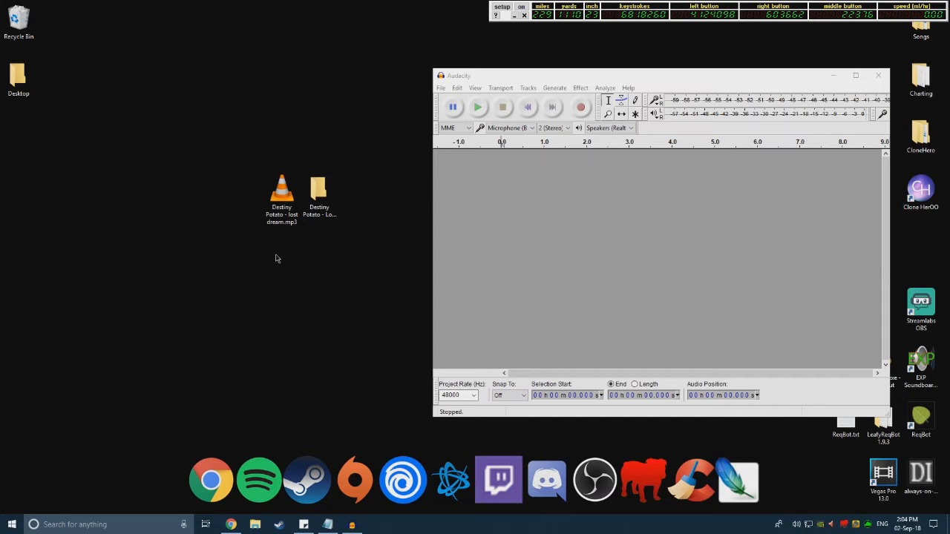
{"action": "left_click_drag", "start_coordinate": [242, 240], "coordinate": [304, 154]}
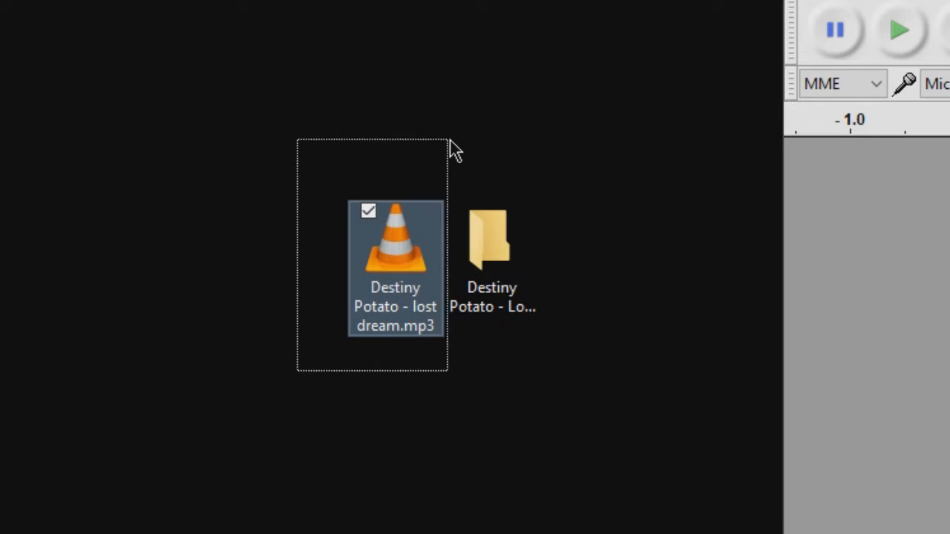
{"action": "left_click_drag", "start_coordinate": [449, 141], "coordinate": [324, 424]}
{"action": "left_click", "coordinate": [364, 403]}
{"action": "left_click", "coordinate": [477, 272]}
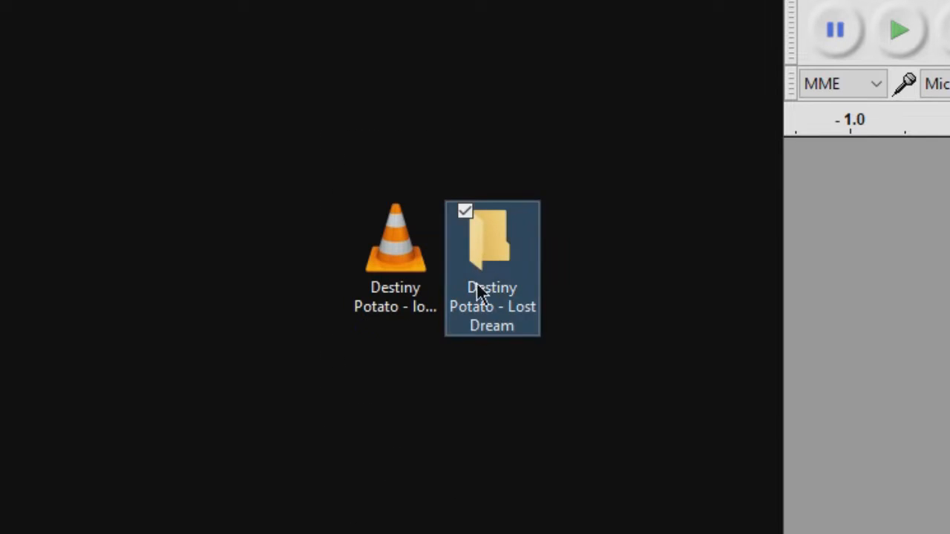
{"action": "left_click", "coordinate": [385, 295]}
{"action": "left_click", "coordinate": [419, 424]}
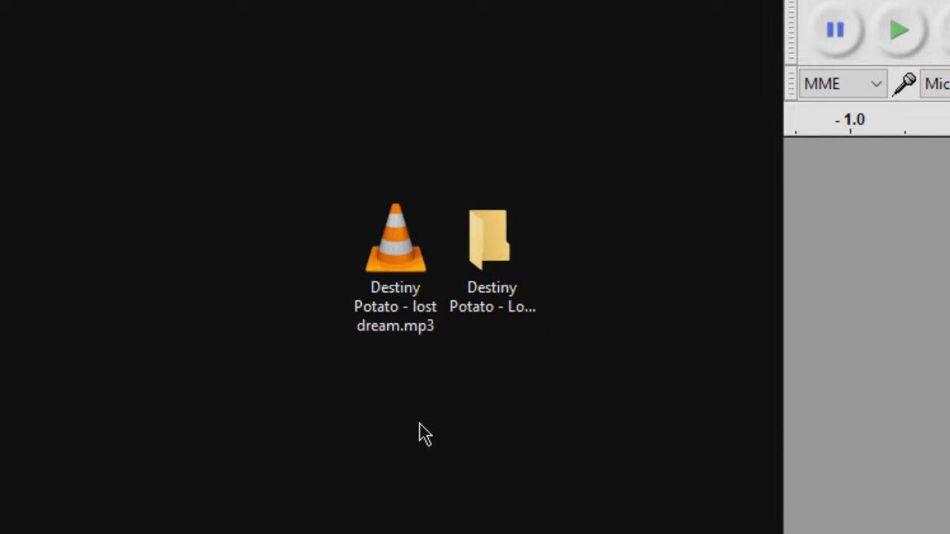
{"action": "left_click", "coordinate": [515, 258]}
{"action": "left_click_drag", "start_coordinate": [493, 294], "coordinate": [528, 297]}
{"action": "left_click", "coordinate": [607, 401]}
{"action": "left_click", "coordinate": [515, 252]}
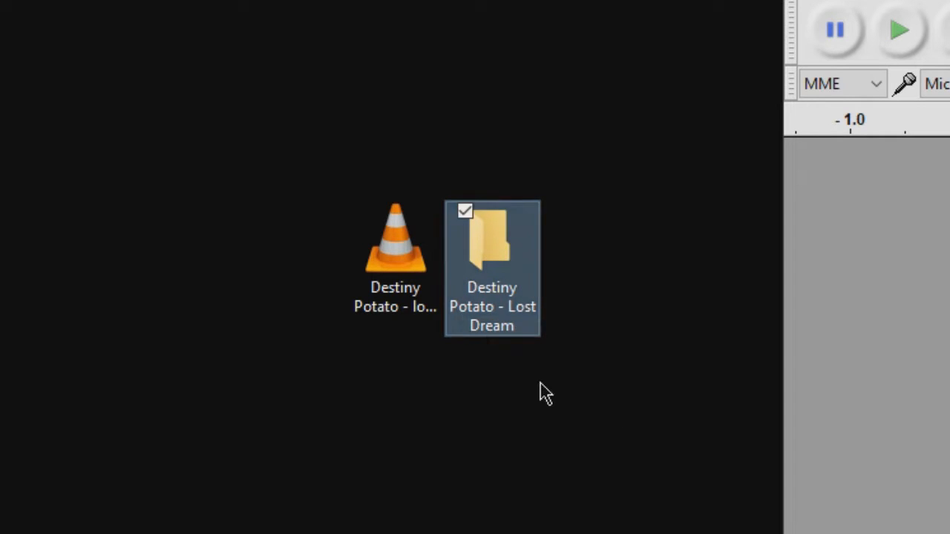
{"action": "left_click", "coordinate": [597, 384]}
{"action": "left_click_drag", "start_coordinate": [547, 281], "coordinate": [438, 152]}
{"action": "left_click_drag", "start_coordinate": [605, 466], "coordinate": [388, 147]}
{"action": "left_click_drag", "start_coordinate": [630, 420], "coordinate": [413, 131]}
{"action": "left_click_drag", "start_coordinate": [558, 468], "coordinate": [450, 159]}
{"action": "left_click", "coordinate": [604, 436]}
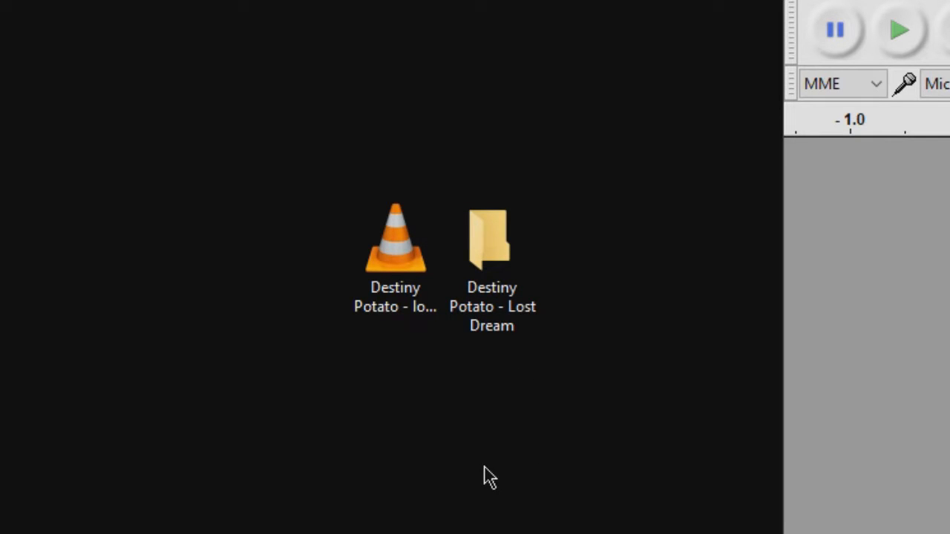
{"action": "left_click", "coordinate": [449, 245]}
{"action": "left_click", "coordinate": [395, 316]}
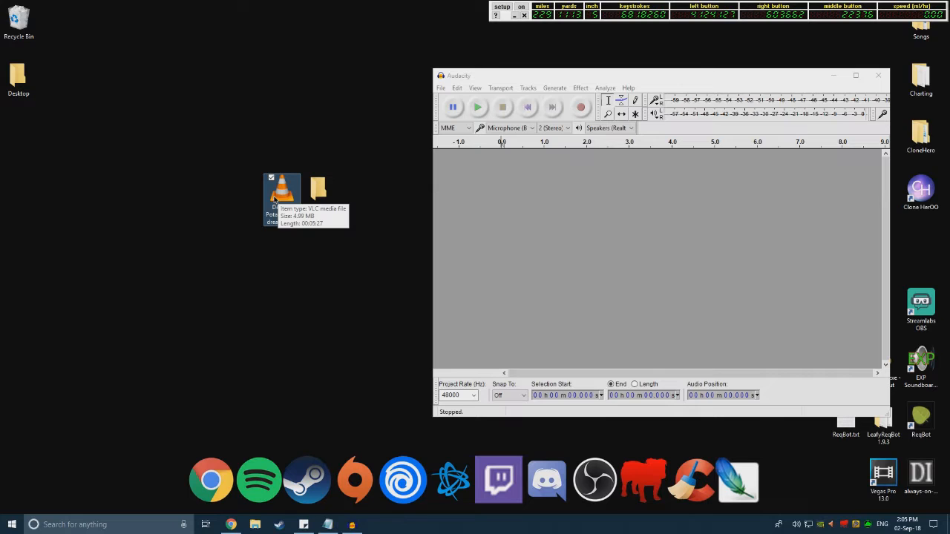
Step: Switch to Audacity, import "Destiny Potato - lost dream.mp3" from the desktop as an audio track, and maximize the window
{"action": "mouse_move", "coordinate": [274, 199]}
{"action": "left_mouse_down"}
{"action": "mouse_move", "coordinate": [279, 214]}
{"action": "mouse_move", "coordinate": [321, 195]}
{"action": "mouse_move", "coordinate": [506, 204]}
{"action": "mouse_move", "coordinate": [280, 196]}
{"action": "left_mouse_up"}
{"action": "left_click_drag", "start_coordinate": [540, 77], "coordinate": [498, 73]}
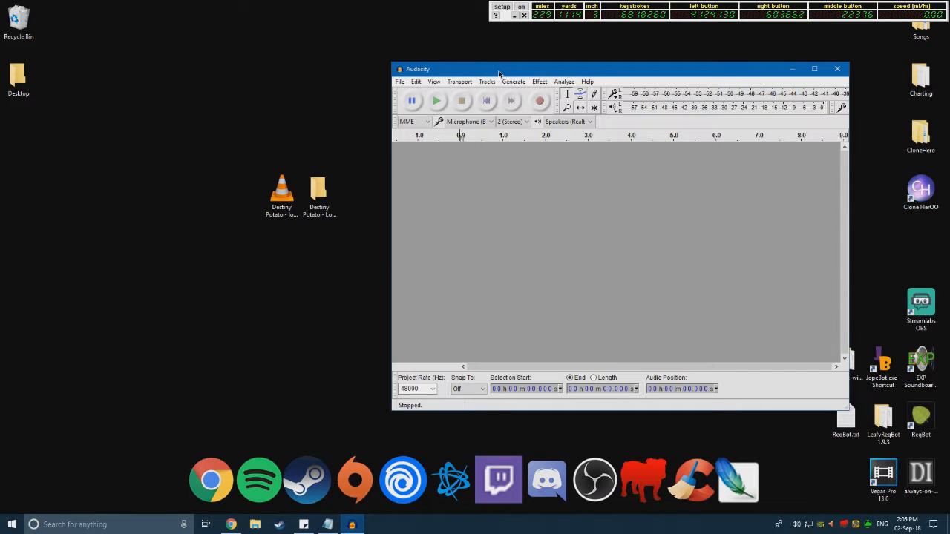
{"action": "left_click_drag", "start_coordinate": [501, 66], "coordinate": [498, 65]}
{"action": "left_click_drag", "start_coordinate": [280, 194], "coordinate": [457, 217]}
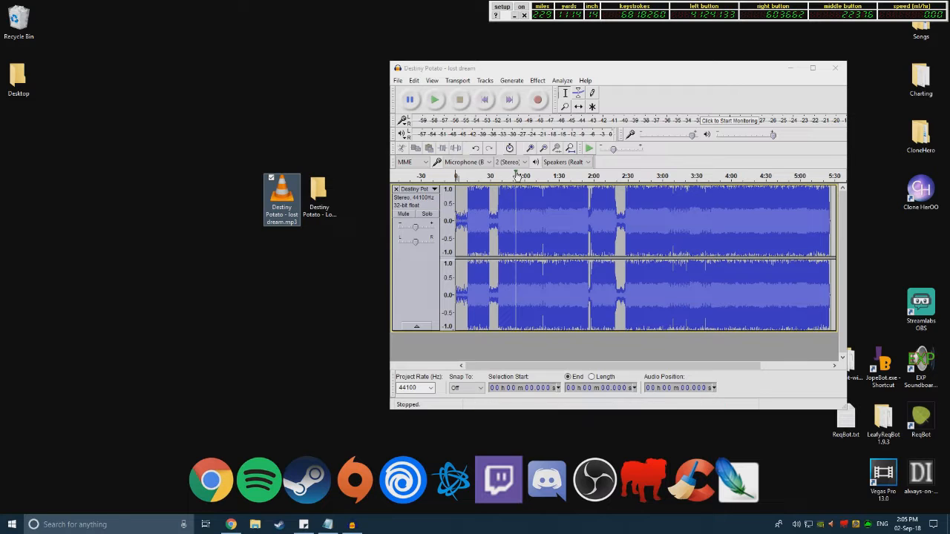
{"action": "left_click_drag", "start_coordinate": [579, 68], "coordinate": [566, 66]}
{"action": "left_click", "coordinate": [269, 194]}
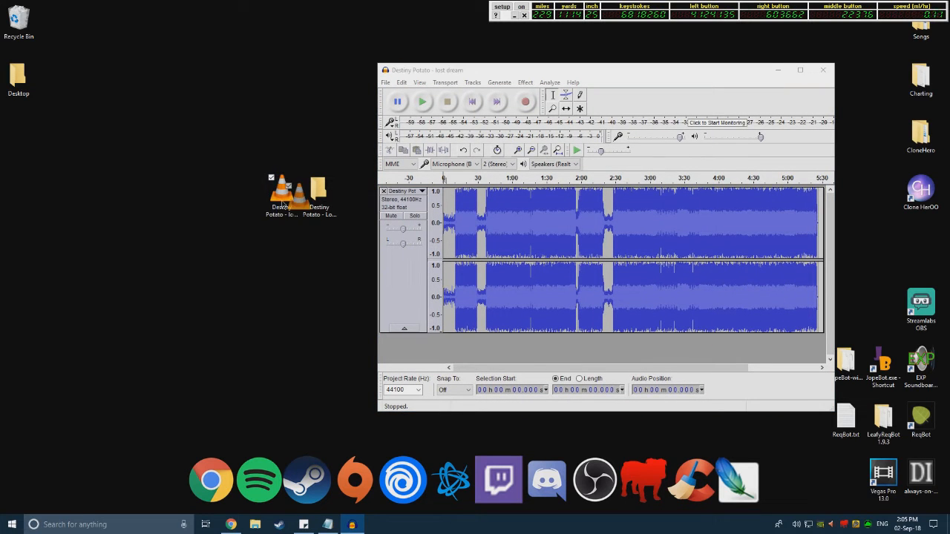
{"action": "mouse_move", "coordinate": [279, 194]}
{"action": "left_mouse_down"}
{"action": "mouse_move", "coordinate": [562, 215]}
{"action": "mouse_move", "coordinate": [279, 202]}
{"action": "left_mouse_up"}
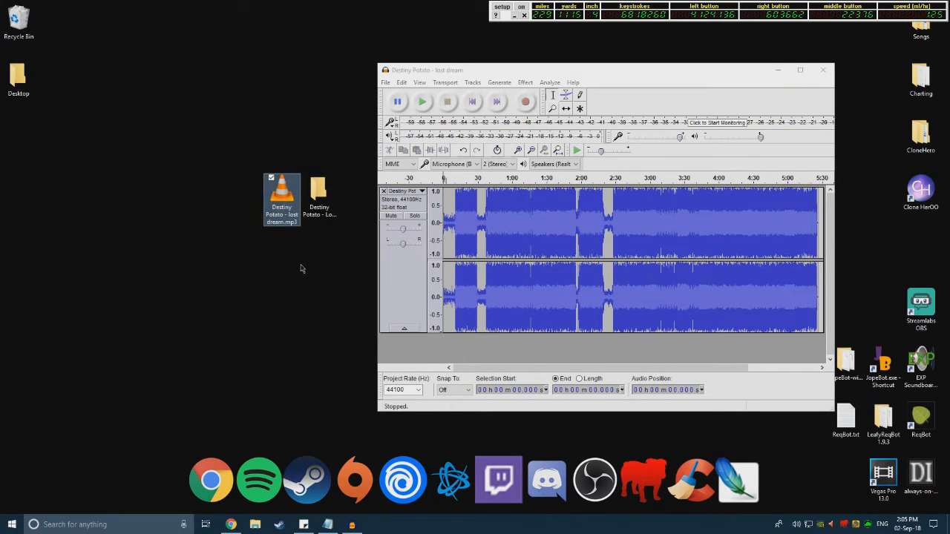
{"action": "left_click_drag", "start_coordinate": [659, 69], "coordinate": [639, 5]}
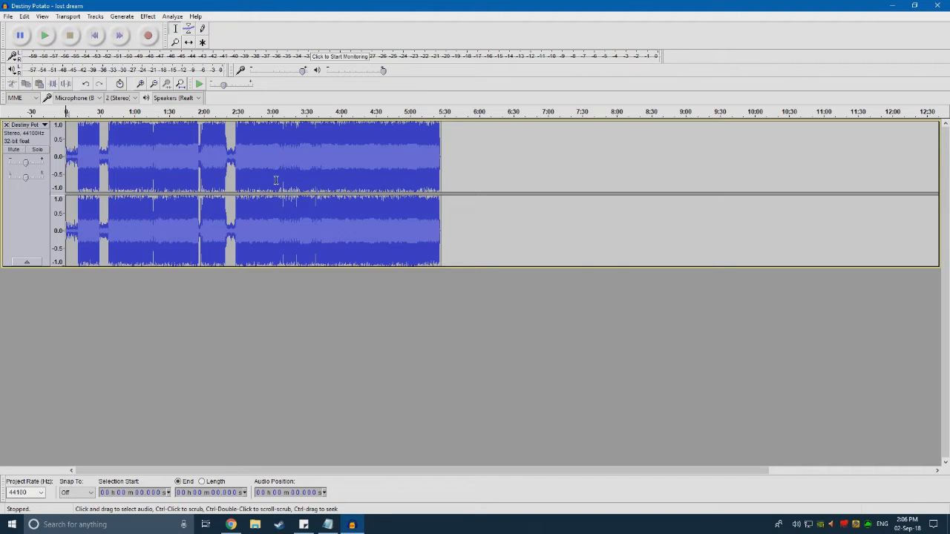
Step: Apply a Fade Out to the track's quiet tail from about 5:25.963 to the end
{"action": "scroll", "coordinate": [269, 174], "scroll_direction": "up", "scroll_amount": 4}
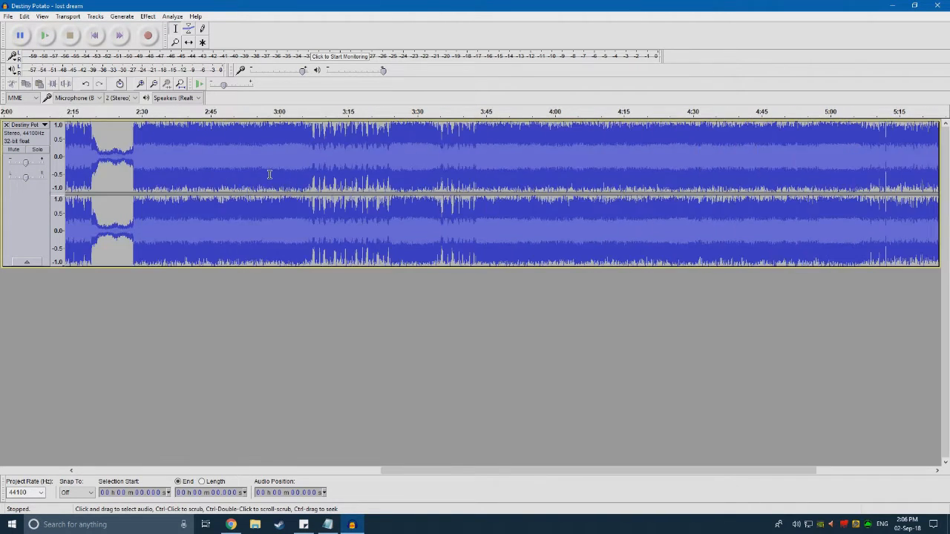
{"action": "scroll", "coordinate": [269, 174], "scroll_direction": "up", "scroll_amount": 1}
{"action": "left_click", "coordinate": [119, 35]}
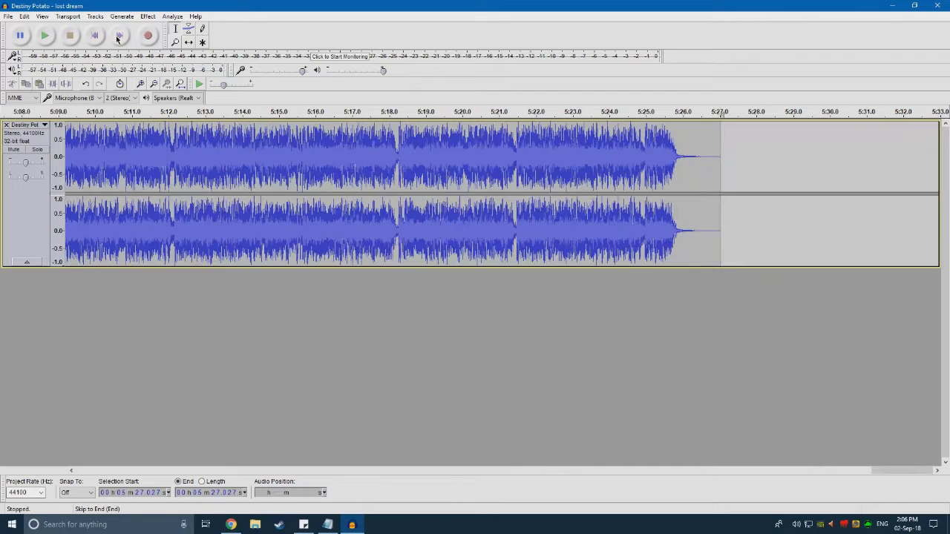
{"action": "left_click", "coordinate": [681, 153]}
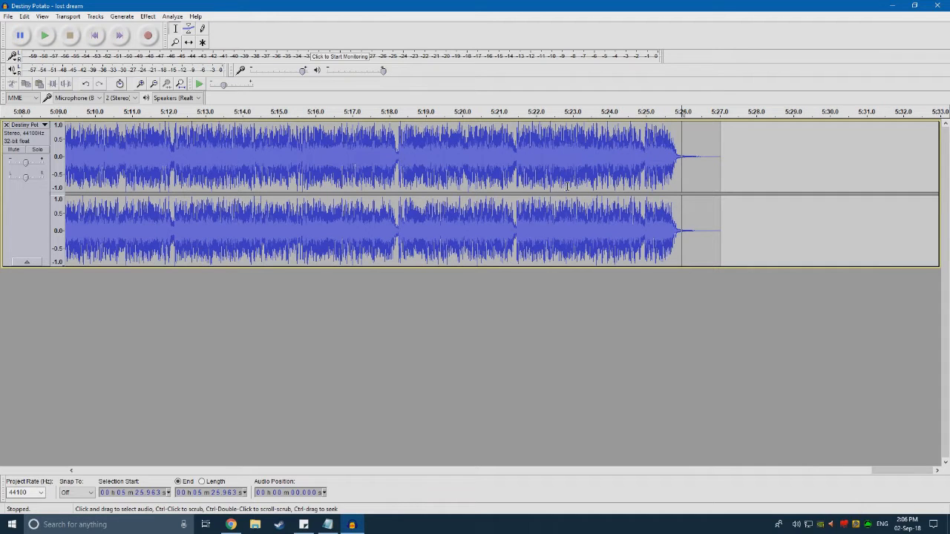
{"action": "key", "text": "space"}
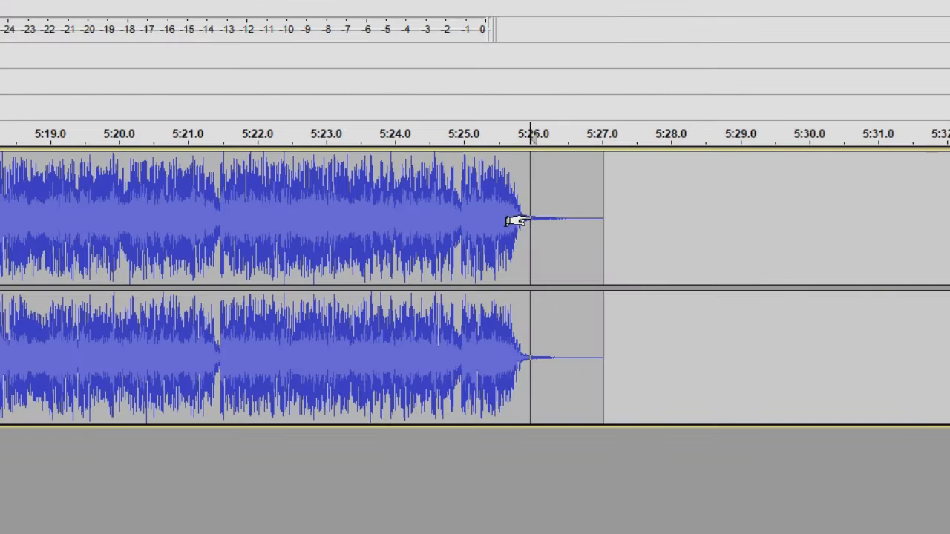
{"action": "left_click_drag", "start_coordinate": [519, 220], "coordinate": [587, 233]}
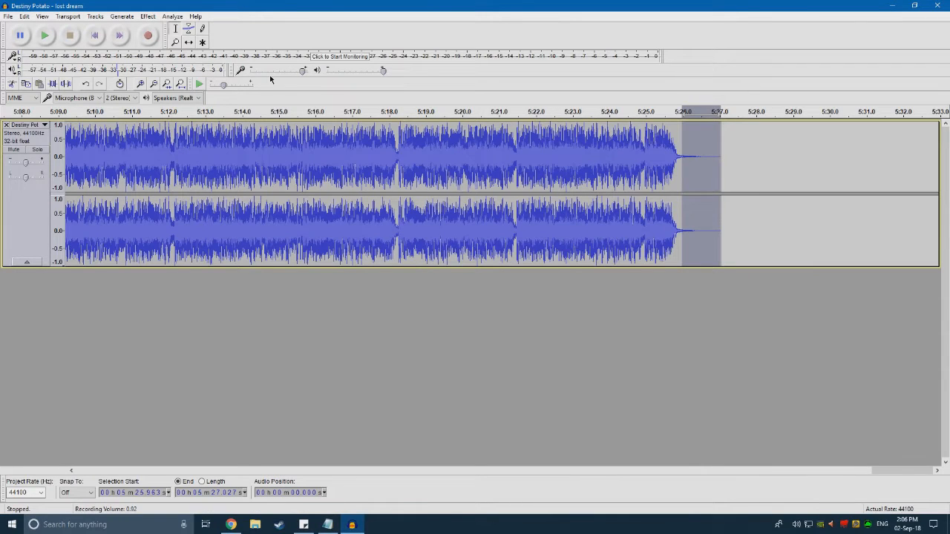
{"action": "left_click", "coordinate": [147, 16]}
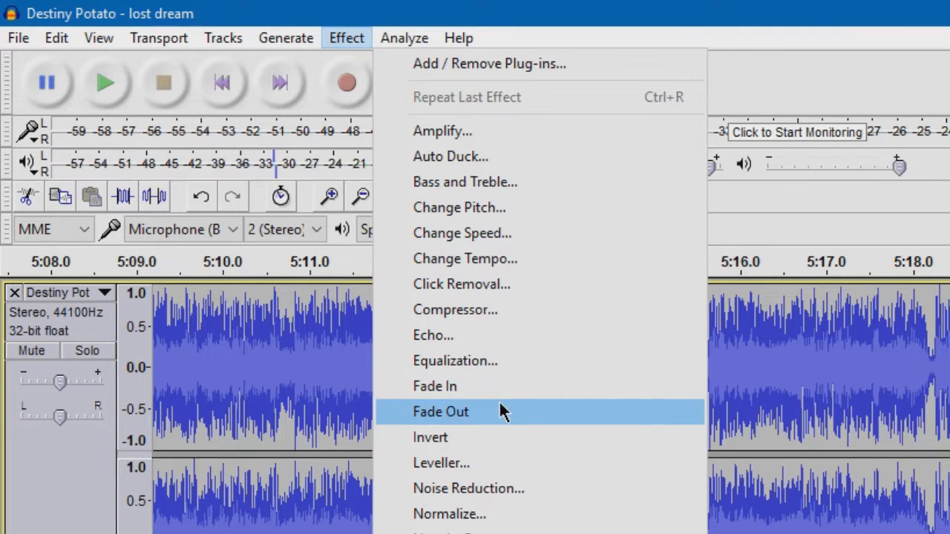
{"action": "left_click", "coordinate": [500, 410]}
Step: Play back the track's ending from about 5:25.4 to check the fade
{"action": "left_click", "coordinate": [661, 159]}
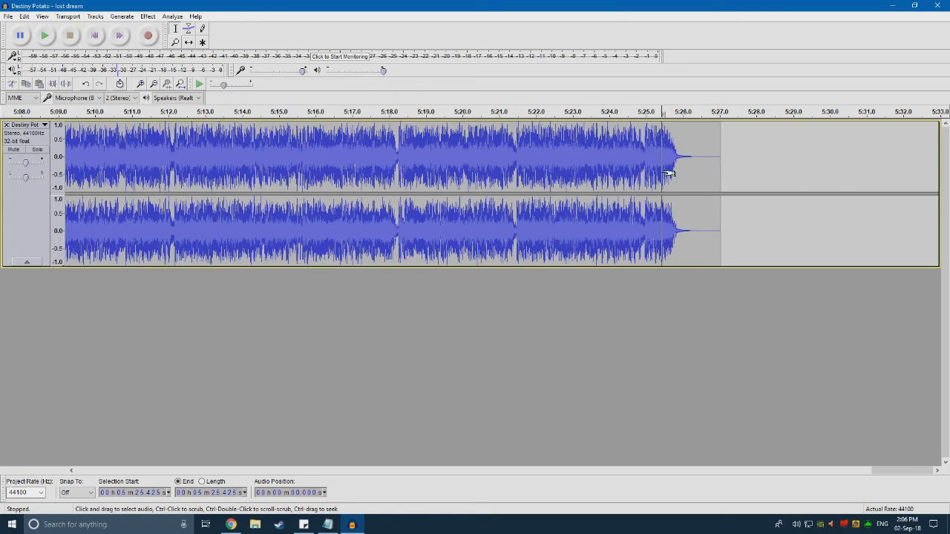
{"action": "key", "text": "space"}
{"action": "left_click", "coordinate": [624, 156]}
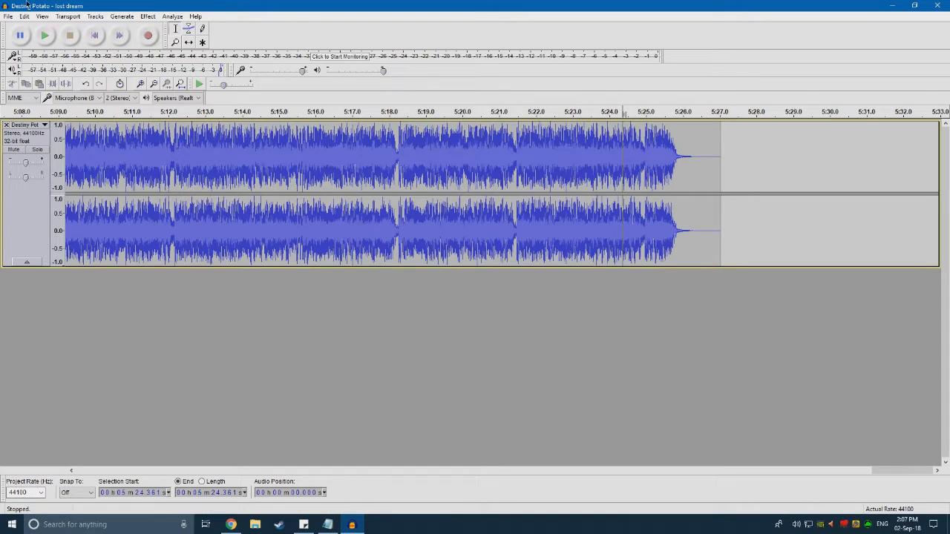
Step: Listen to the track's opening and delete the first burst of sound from the start into the silent gap at about 1.3 s
{"action": "left_click", "coordinate": [95, 39]}
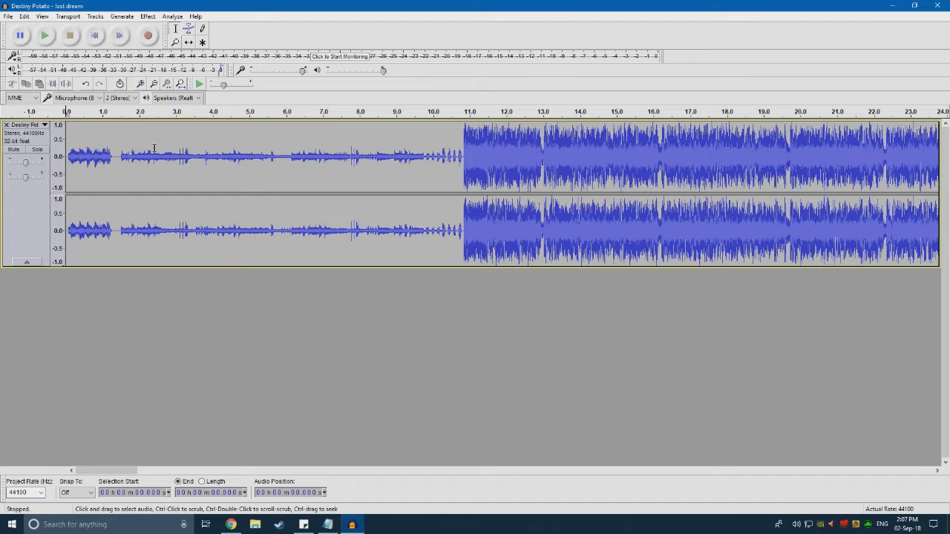
{"action": "scroll", "coordinate": [78, 151], "scroll_direction": "up", "scroll_amount": 1, "text": "ctrl"}
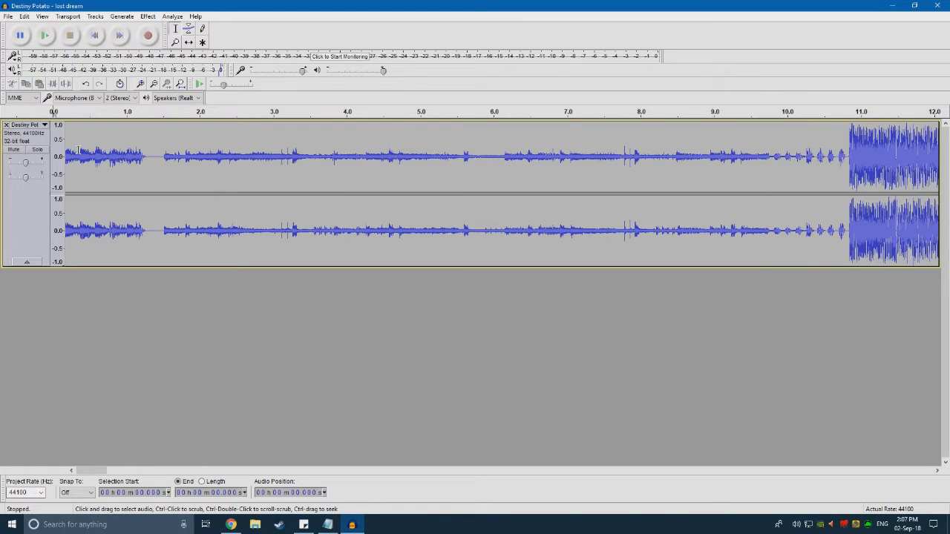
{"action": "scroll", "coordinate": [123, 149], "scroll_direction": "up", "scroll_amount": 1, "text": "ctrl"}
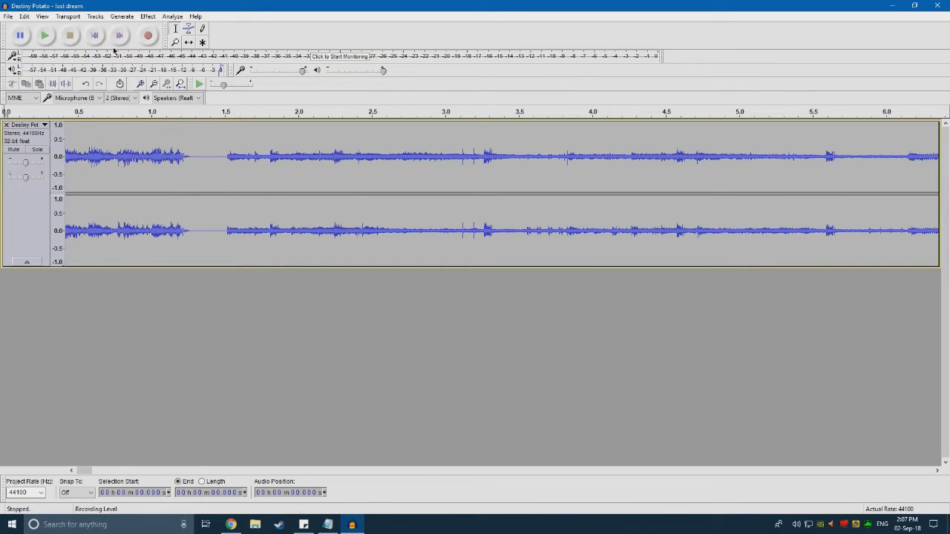
{"action": "left_click", "coordinate": [94, 36]}
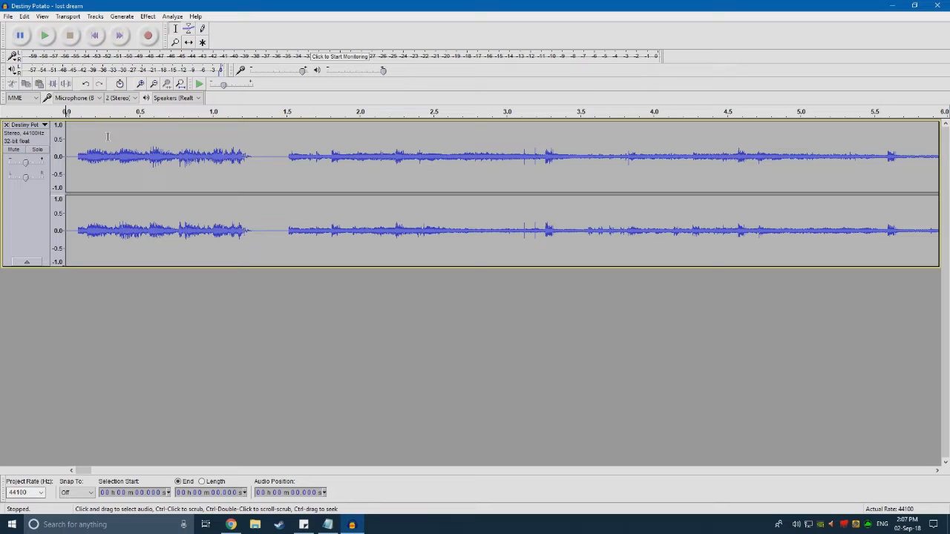
{"action": "key", "text": "space"}
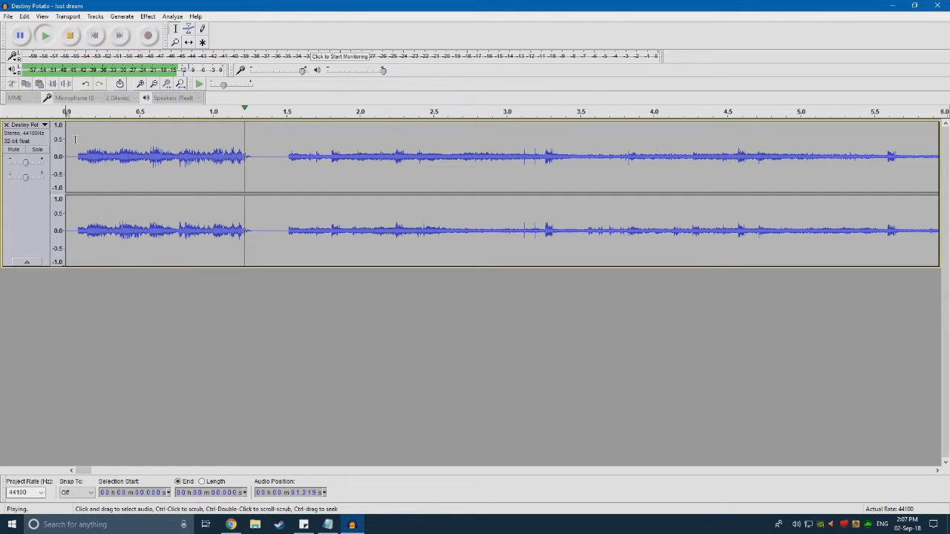
{"action": "key", "text": "space"}
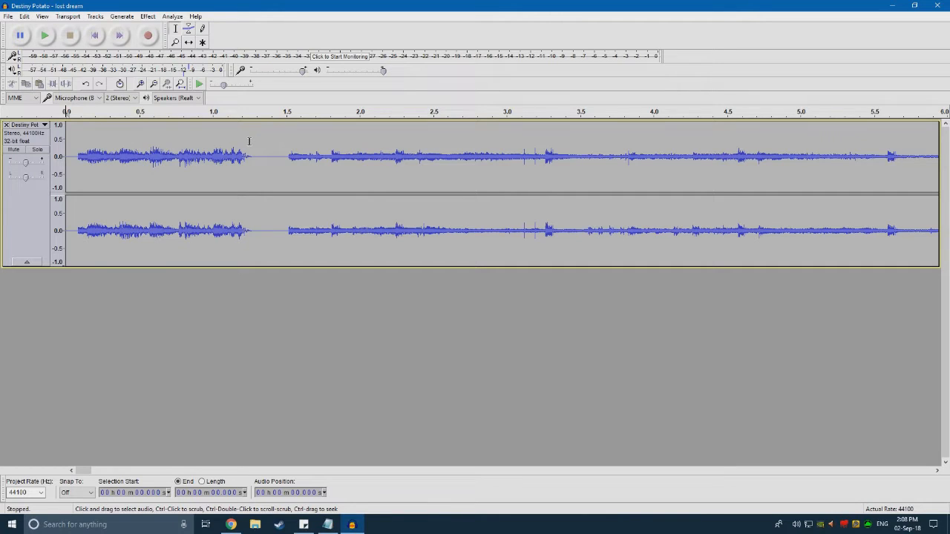
{"action": "left_click_drag", "start_coordinate": [261, 146], "coordinate": [15, 135]}
{"action": "key", "text": "Delete"}
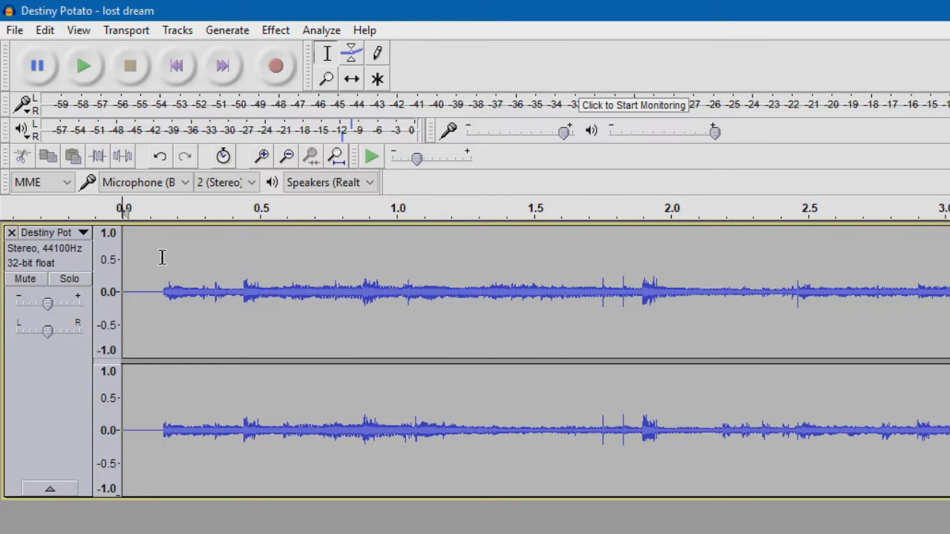
Step: Examine the trimmed opening and play it from where the sound begins, at about 0.155 s
{"action": "scroll", "coordinate": [162, 257], "scroll_direction": "up", "scroll_amount": 2}
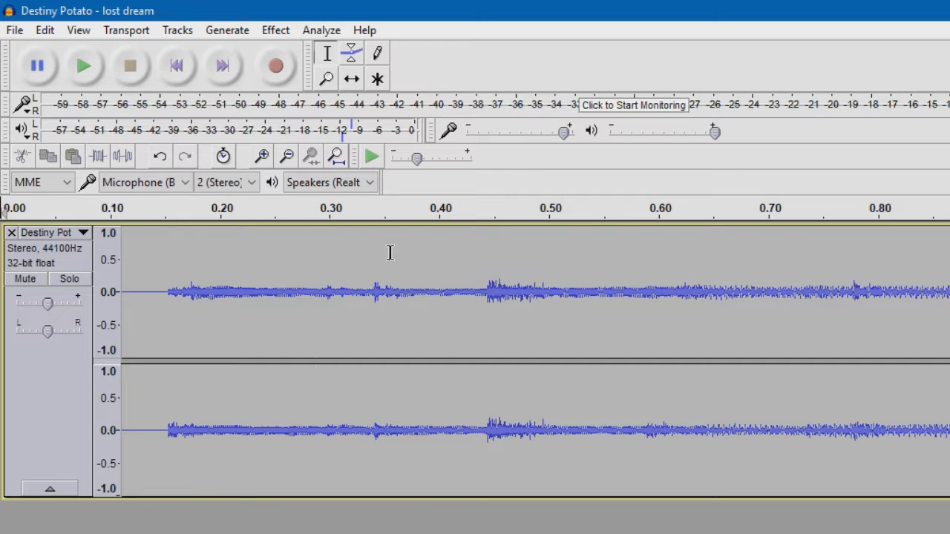
{"action": "scroll", "coordinate": [389, 252], "scroll_direction": "down", "scroll_amount": 3}
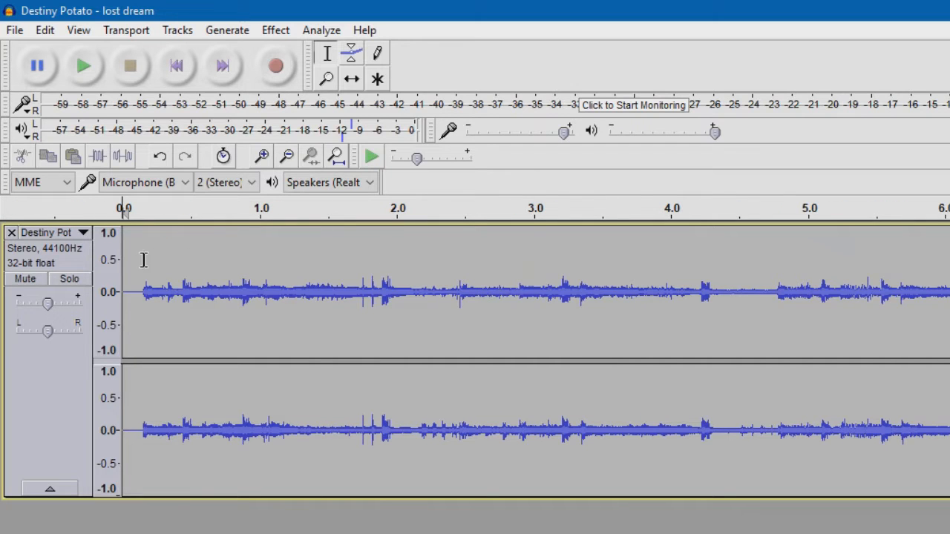
{"action": "left_click", "coordinate": [143, 282]}
{"action": "key", "text": "space"}
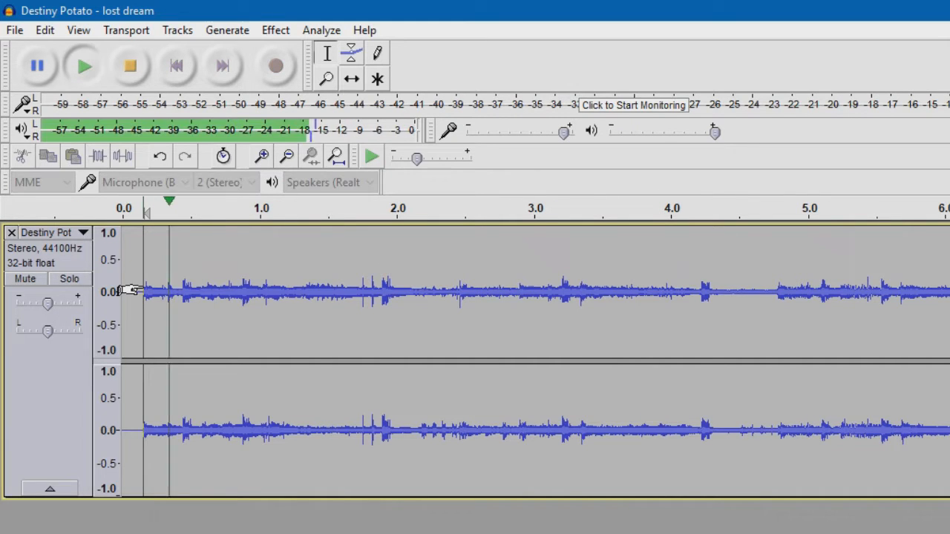
{"action": "key", "text": "space"}
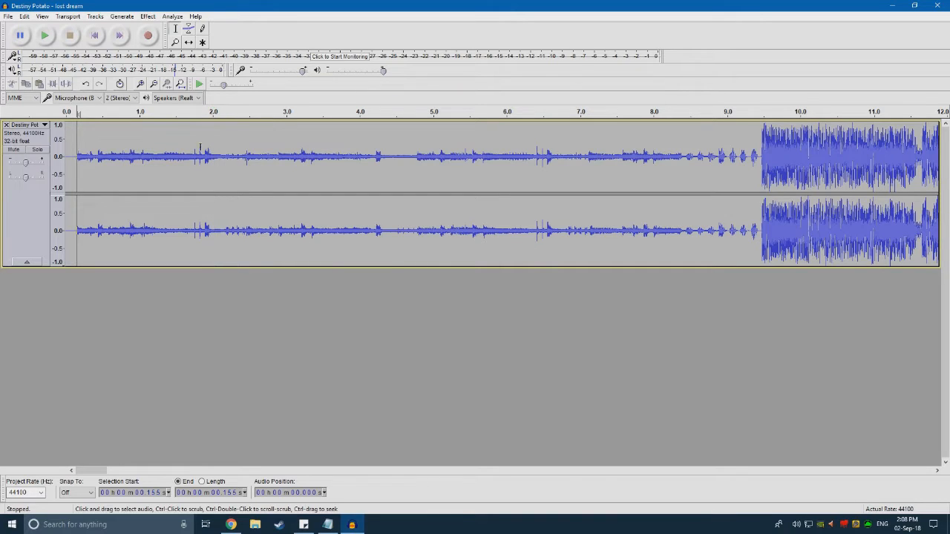
Step: Select the silent stretch from the track's start to 0.150 s and delete it
{"action": "left_click", "coordinate": [95, 35]}
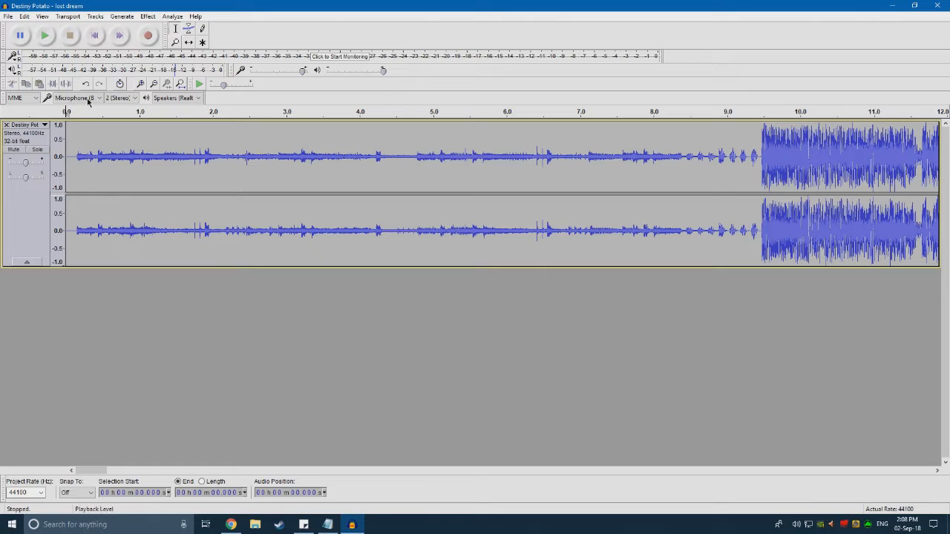
{"action": "scroll", "coordinate": [73, 168], "scroll_direction": "up", "scroll_amount": 2}
{"action": "left_click", "coordinate": [95, 35]}
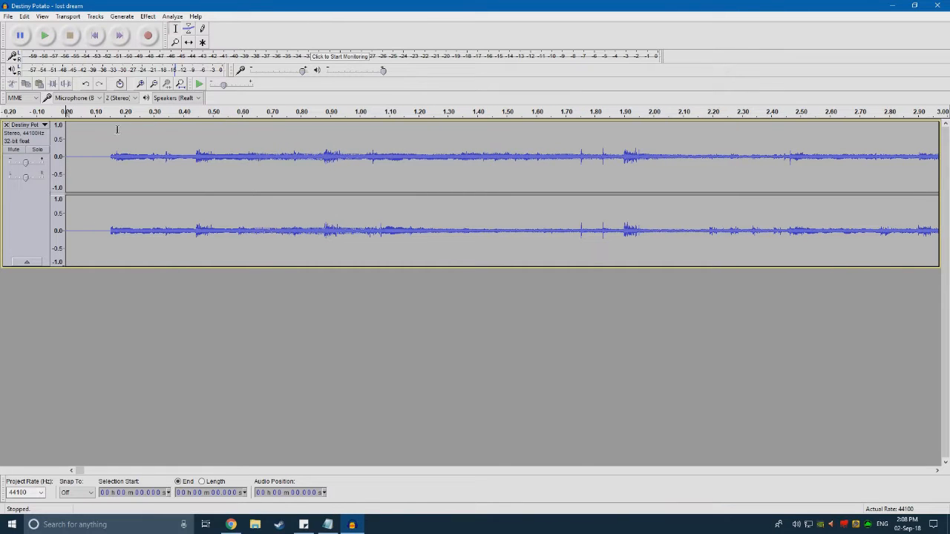
{"action": "left_click", "coordinate": [110, 141]}
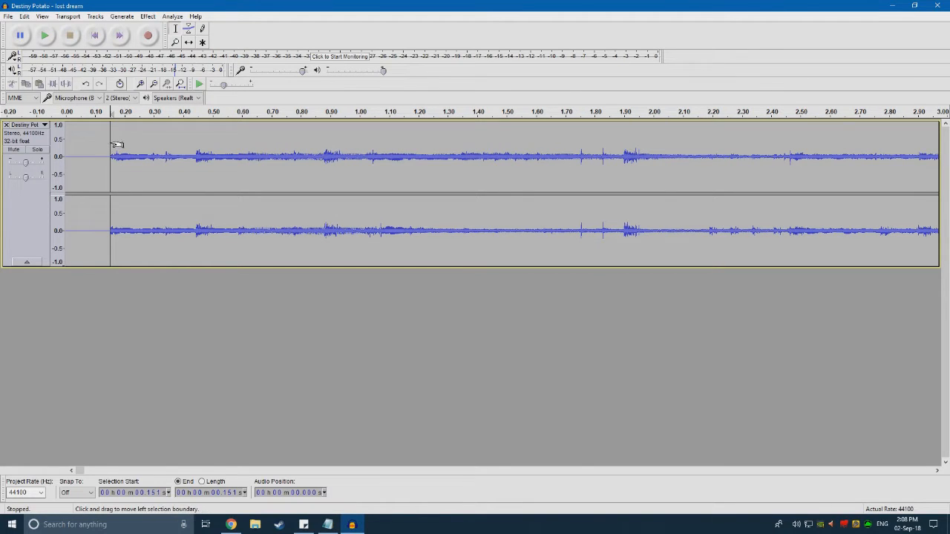
{"action": "left_click", "coordinate": [108, 148]}
{"action": "left_click", "coordinate": [110, 148]}
{"action": "left_click_drag", "start_coordinate": [101, 149], "coordinate": [2, 152]}
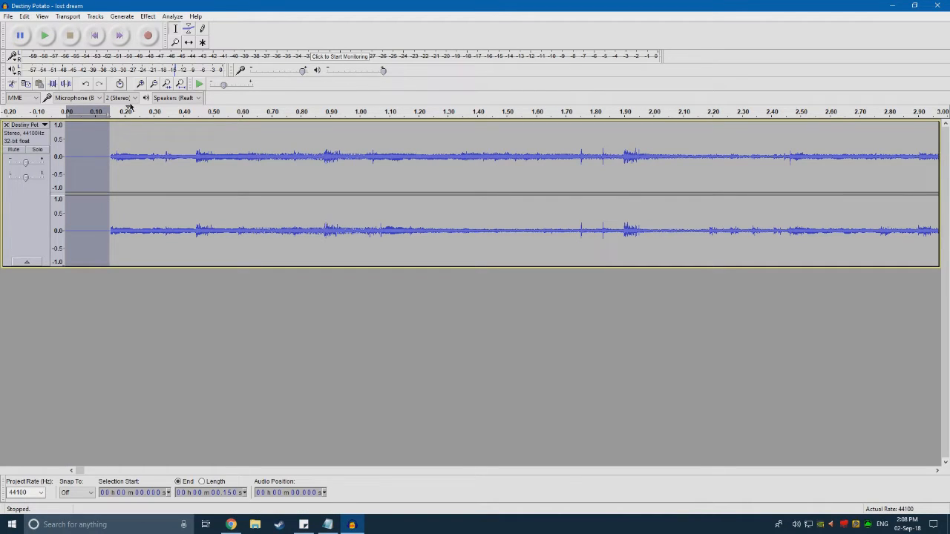
{"action": "key", "text": "Delete"}
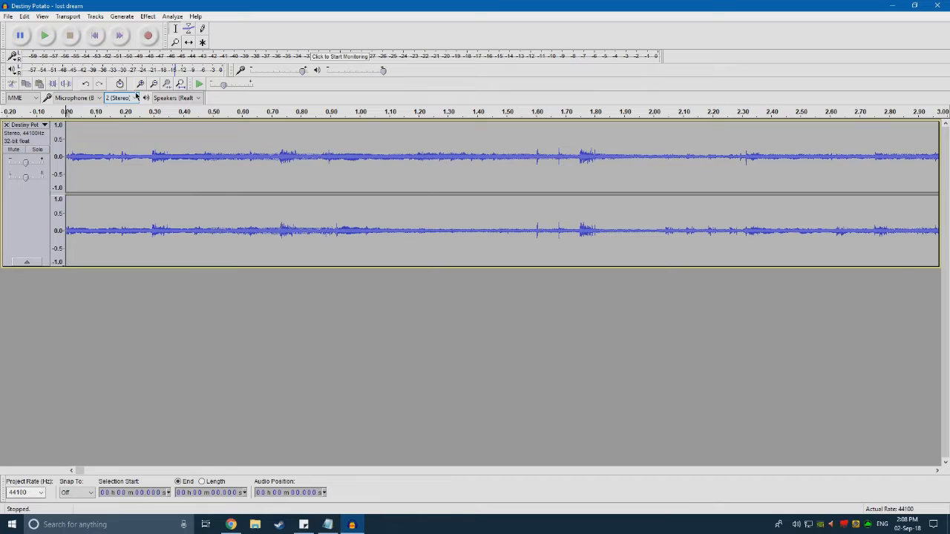
{"action": "left_click", "coordinate": [122, 17]}
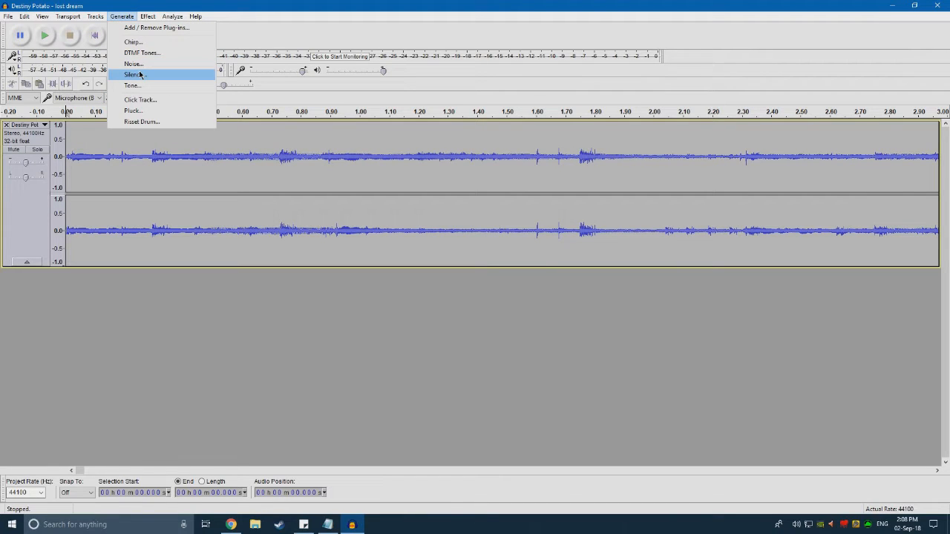
{"action": "left_click", "coordinate": [135, 75]}
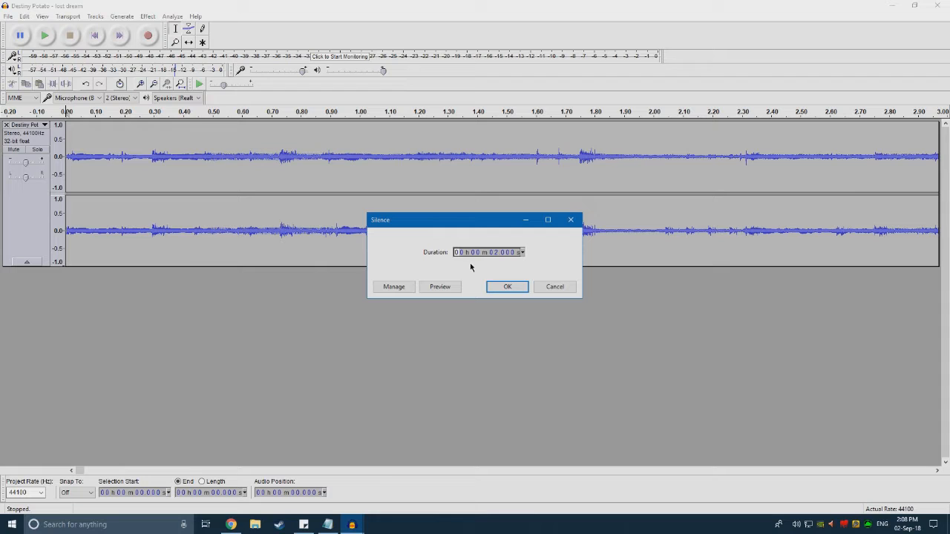
{"action": "left_click", "coordinate": [573, 290]}
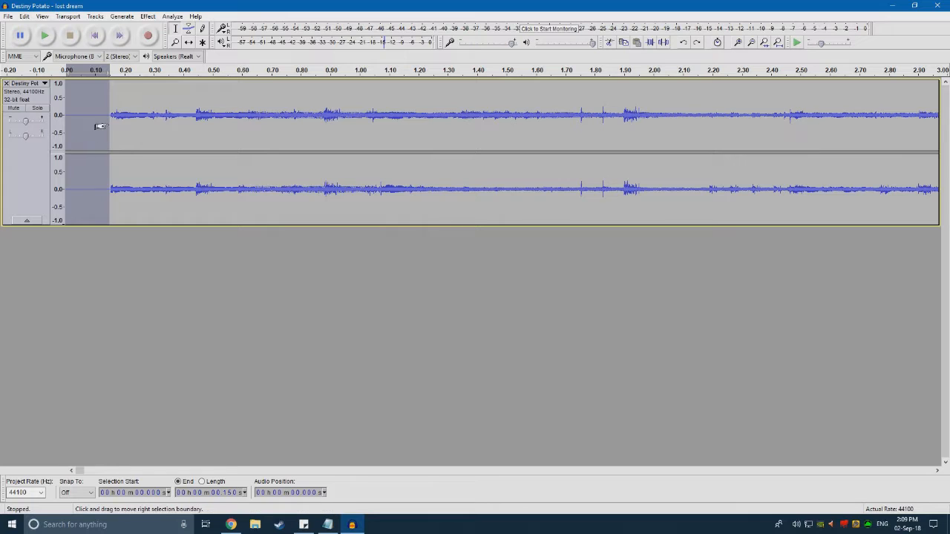
Step: Select the silence from the track's start to where the sound begins, at 0.153 s, and delete it
{"action": "left_click", "coordinate": [109, 119]}
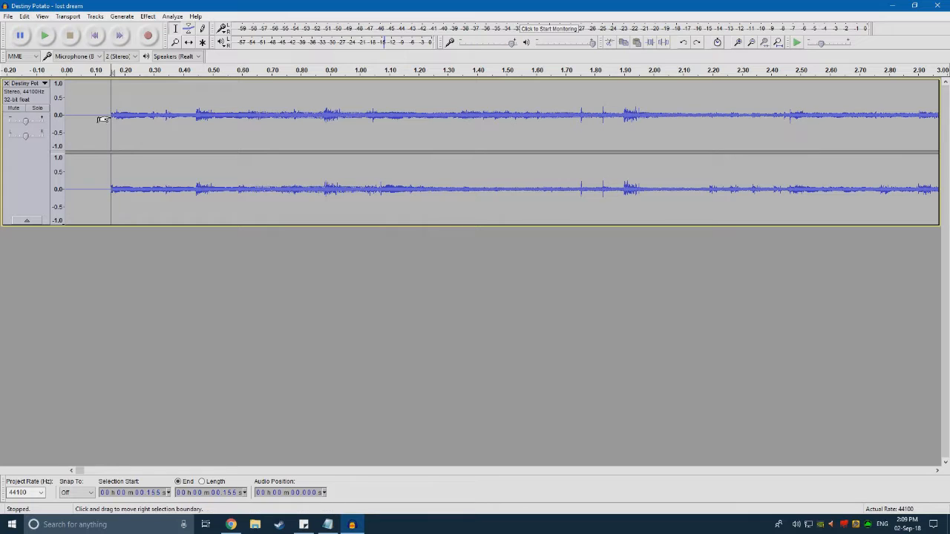
{"action": "left_click_drag", "start_coordinate": [109, 116], "coordinate": [60, 117]}
{"action": "scroll", "coordinate": [117, 115], "scroll_direction": "up", "scroll_amount": 4}
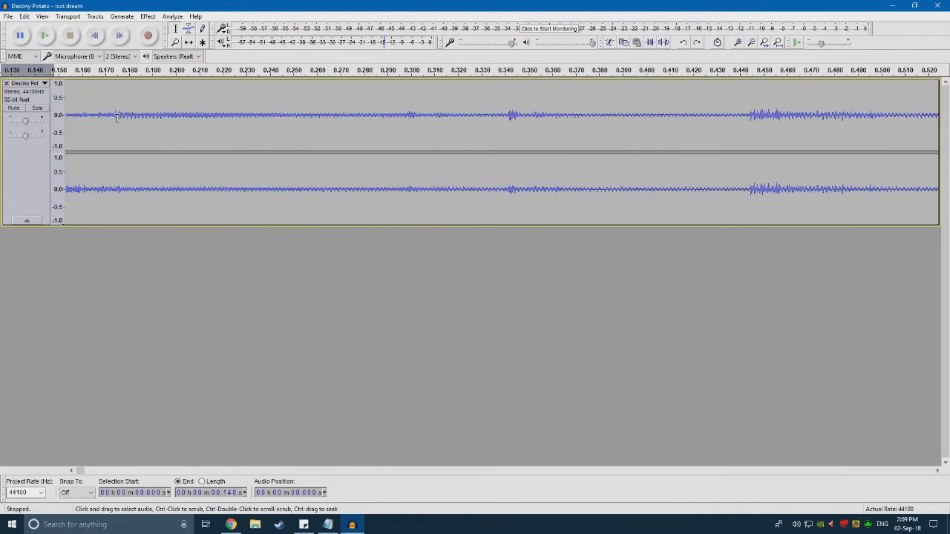
{"action": "left_click", "coordinate": [95, 38]}
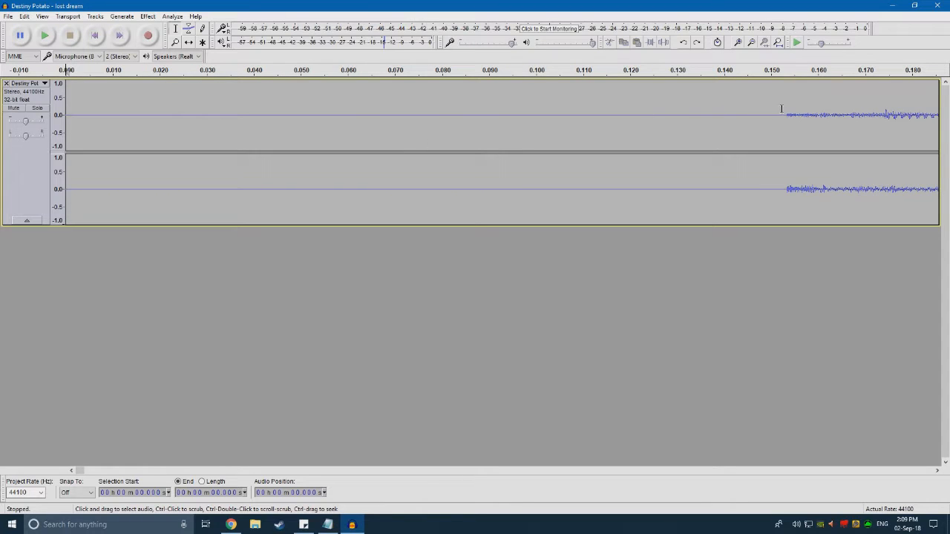
{"action": "left_click_drag", "start_coordinate": [785, 109], "coordinate": [64, 148]}
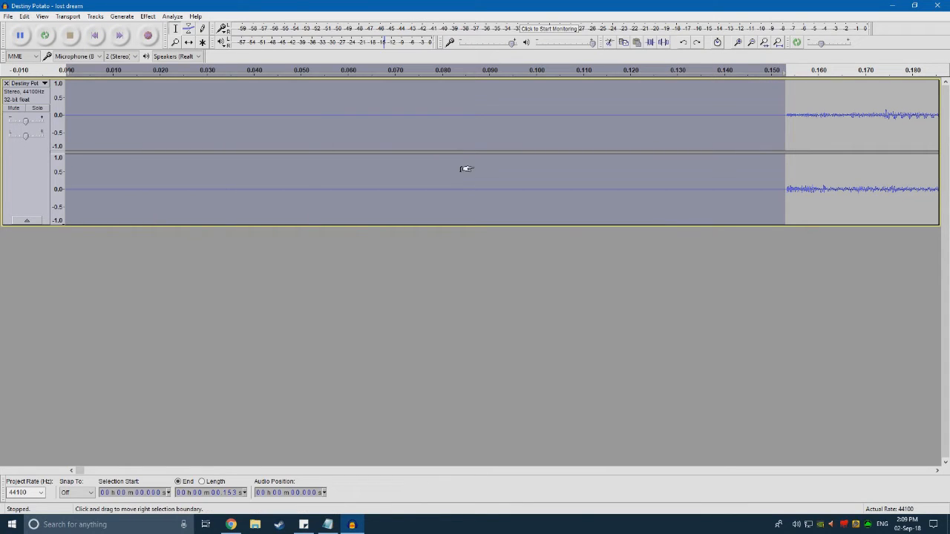
{"action": "scroll", "coordinate": [457, 168], "scroll_direction": "right", "scroll_amount": 8}
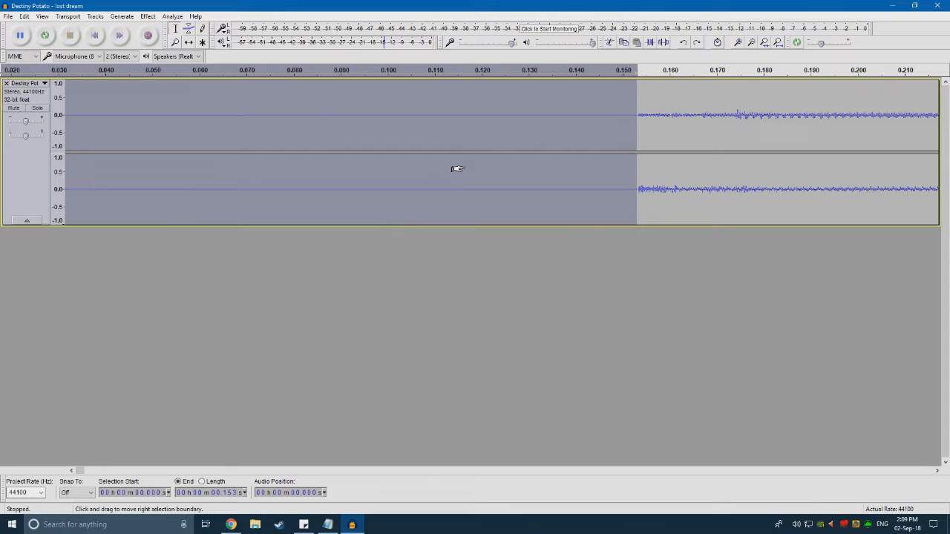
{"action": "scroll", "coordinate": [457, 169], "scroll_direction": "right", "scroll_amount": 5}
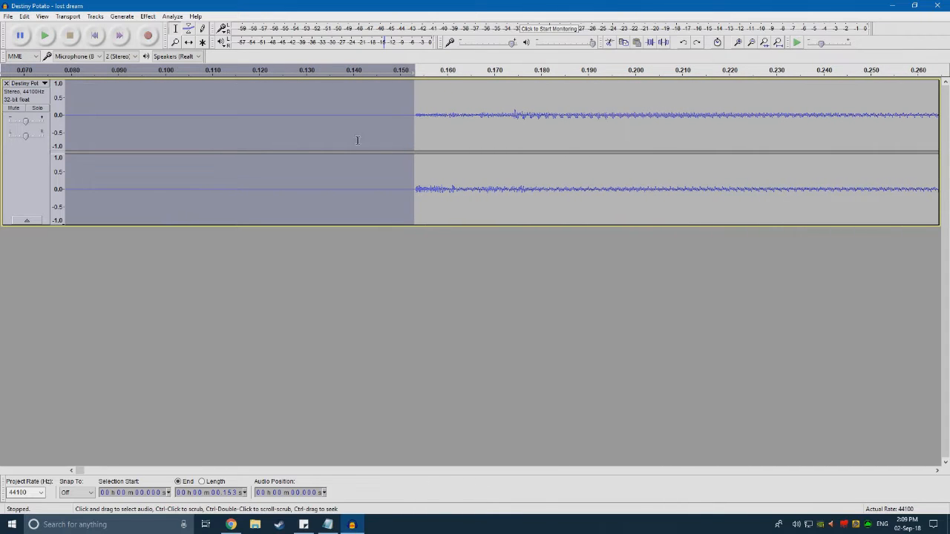
{"action": "key", "text": "Delete"}
Step: Play the trimmed opening briefly from the start of the track, and return the cursor to the start
{"action": "scroll", "coordinate": [181, 127], "scroll_direction": "down", "scroll_amount": 1}
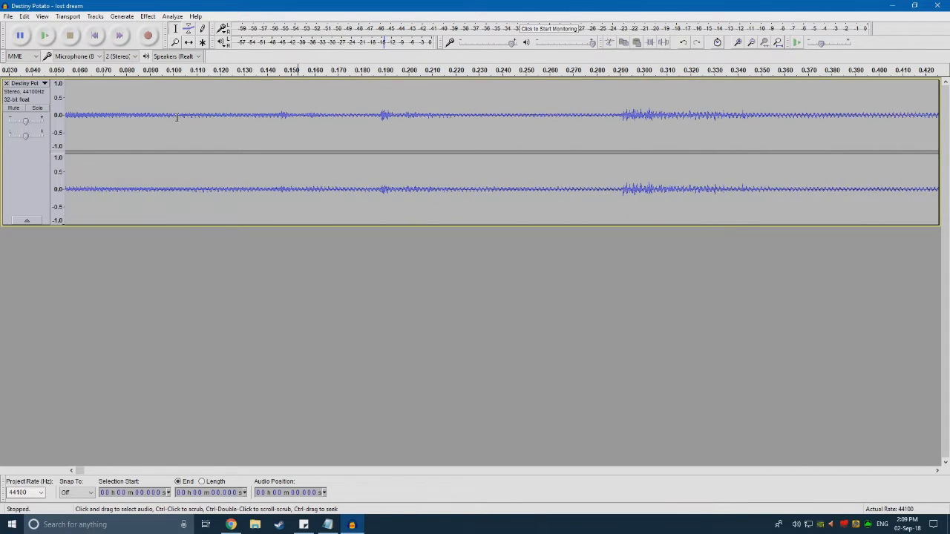
{"action": "left_click", "coordinate": [92, 35]}
{"action": "key", "text": "space"}
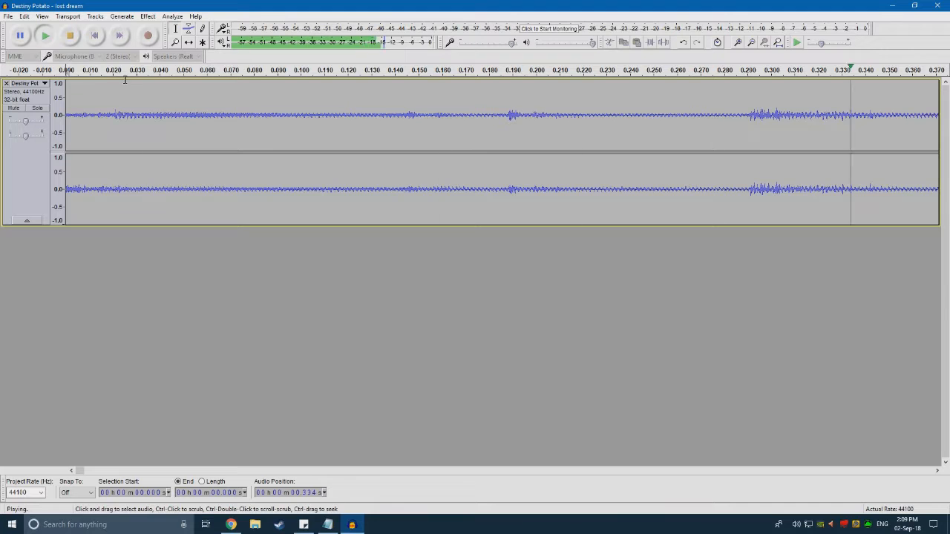
{"action": "key", "text": "space"}
{"action": "left_click", "coordinate": [98, 36]}
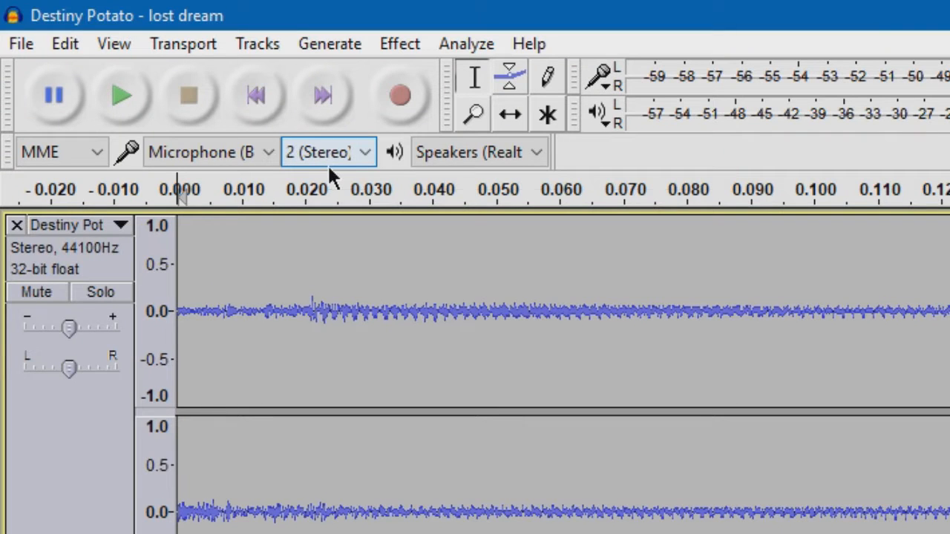
Step: Generate 2 seconds of silence at the very start of the track
{"action": "left_click", "coordinate": [255, 96]}
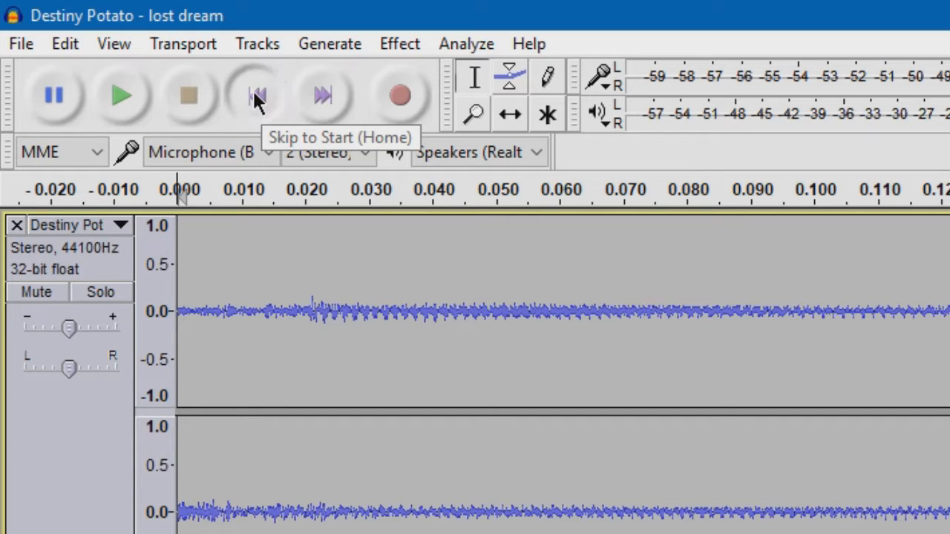
{"action": "left_click", "coordinate": [329, 44]}
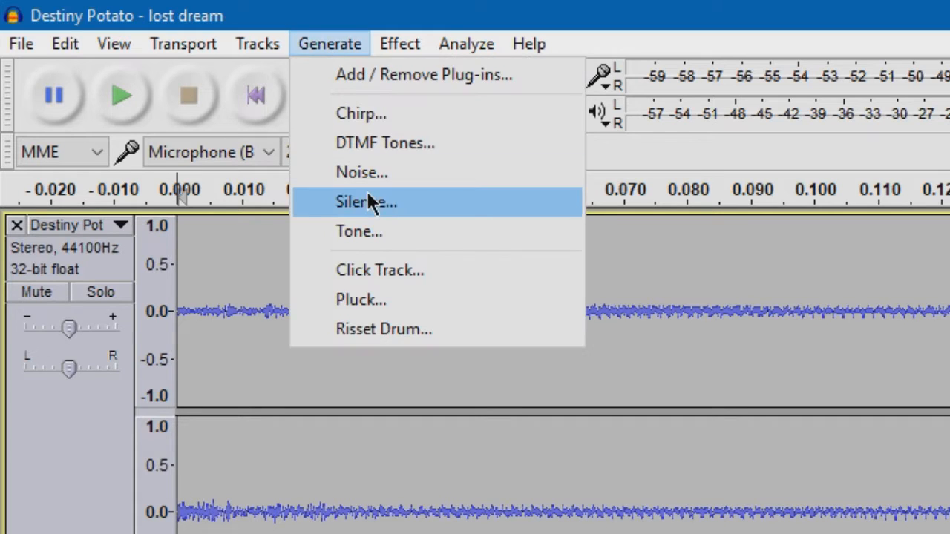
{"action": "left_click", "coordinate": [406, 201]}
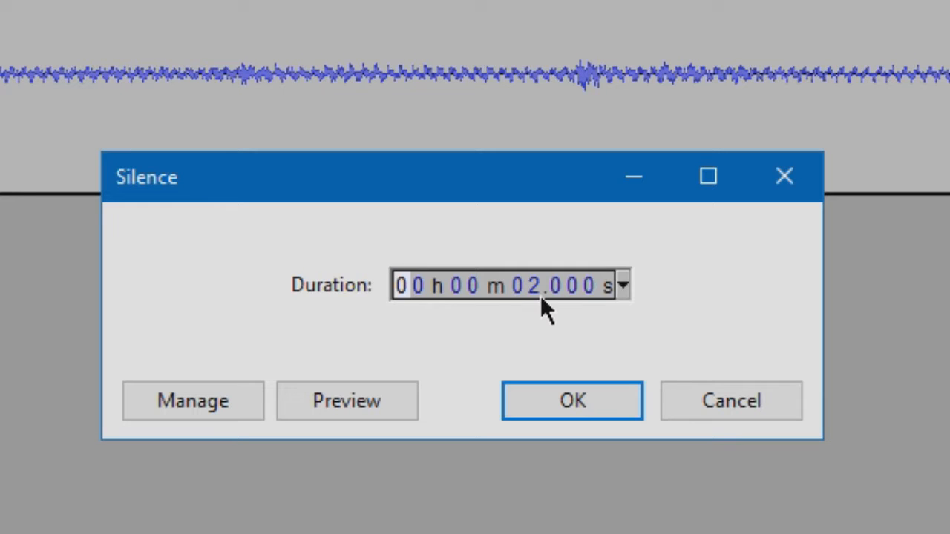
{"action": "left_click", "coordinate": [534, 292]}
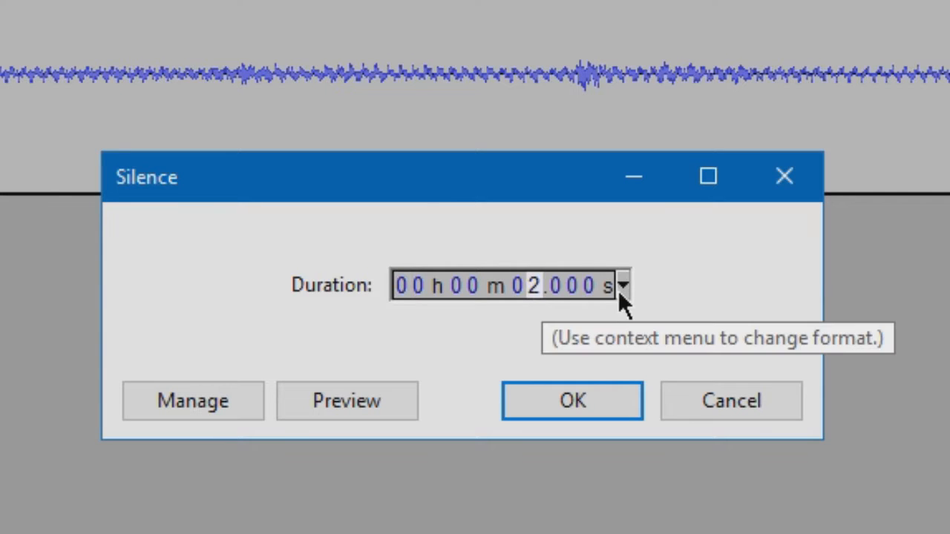
{"action": "left_click", "coordinate": [580, 400]}
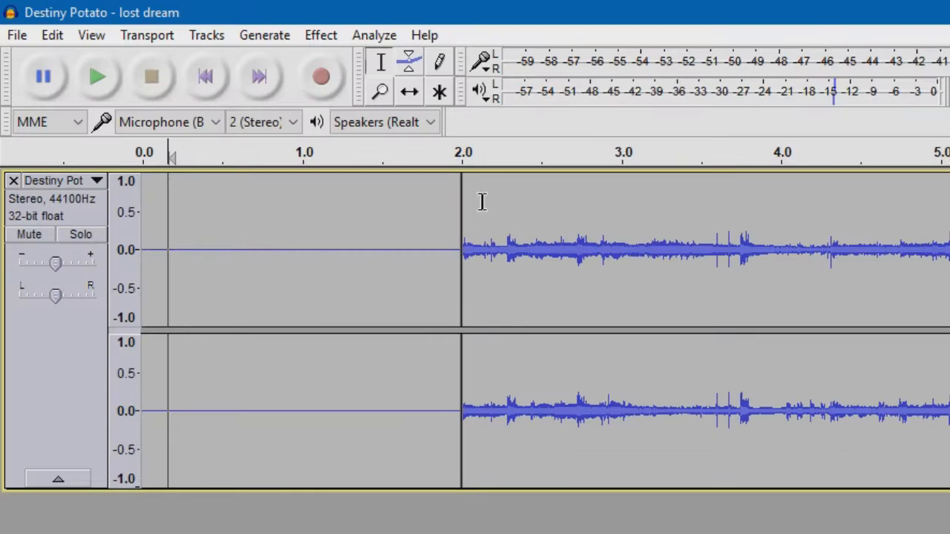
Step: Play the track from the start through the added silence and look over the waveform
{"action": "left_click", "coordinate": [245, 316]}
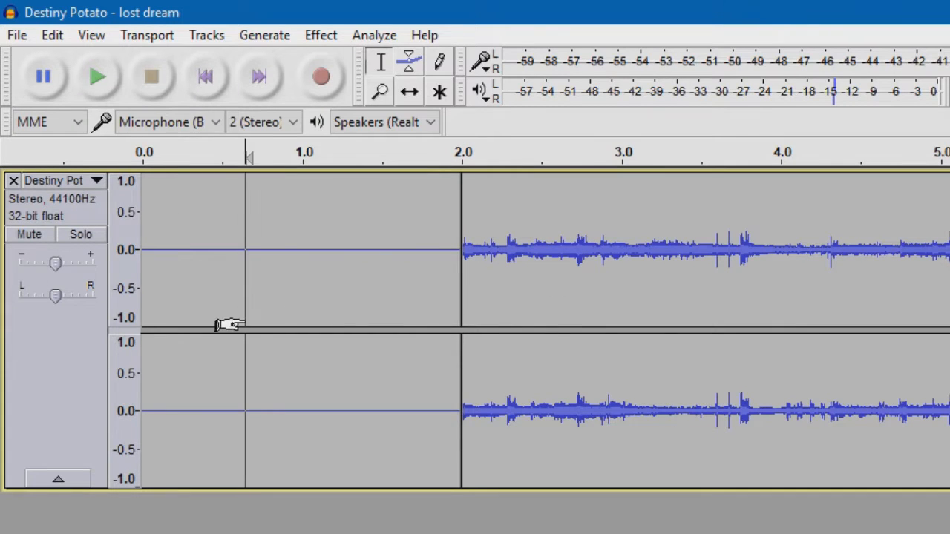
{"action": "left_click", "coordinate": [206, 78]}
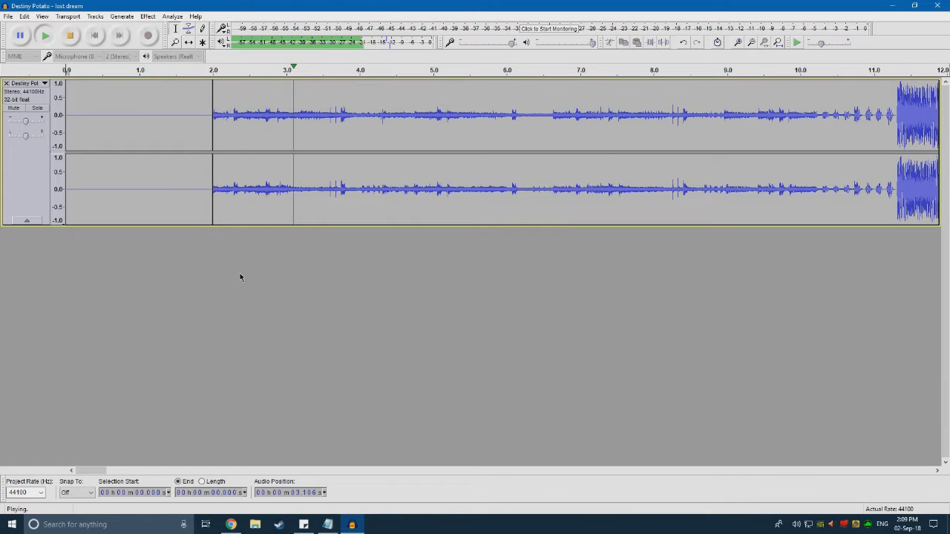
{"action": "key", "text": "space"}
{"action": "scroll", "coordinate": [162, 165], "scroll_direction": "down", "scroll_amount": 2}
{"action": "scroll", "coordinate": [168, 121], "scroll_direction": "down", "scroll_amount": 3}
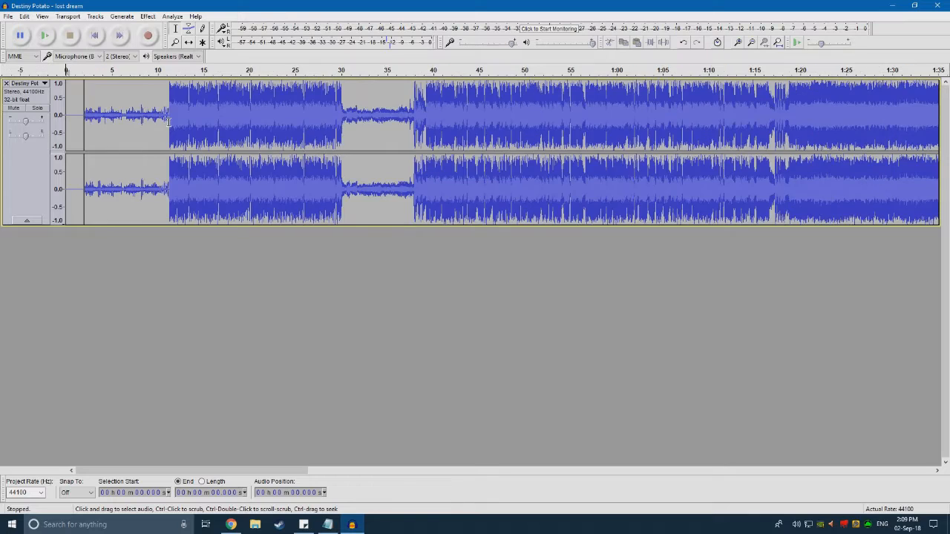
{"action": "scroll", "coordinate": [168, 122], "scroll_direction": "up", "scroll_amount": 3}
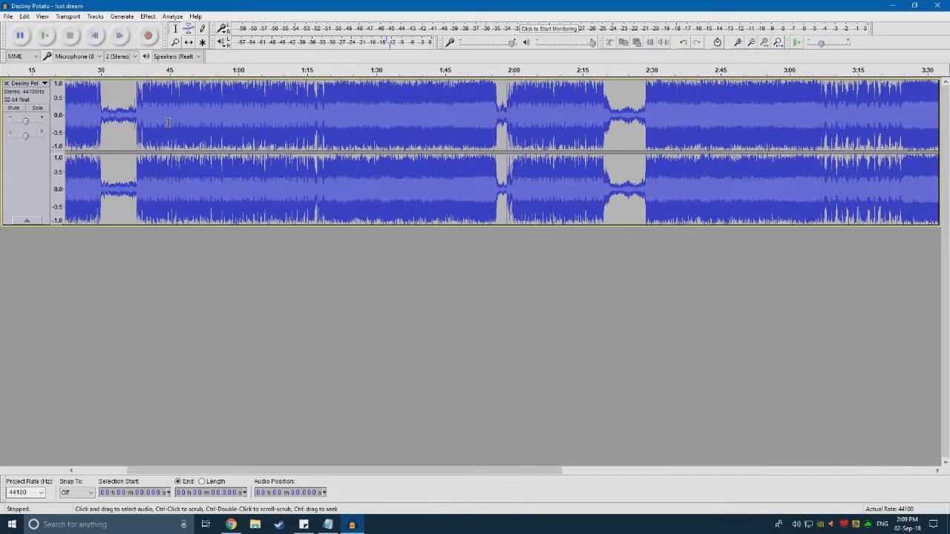
{"action": "scroll", "coordinate": [86, 129], "scroll_direction": "up", "scroll_amount": 2}
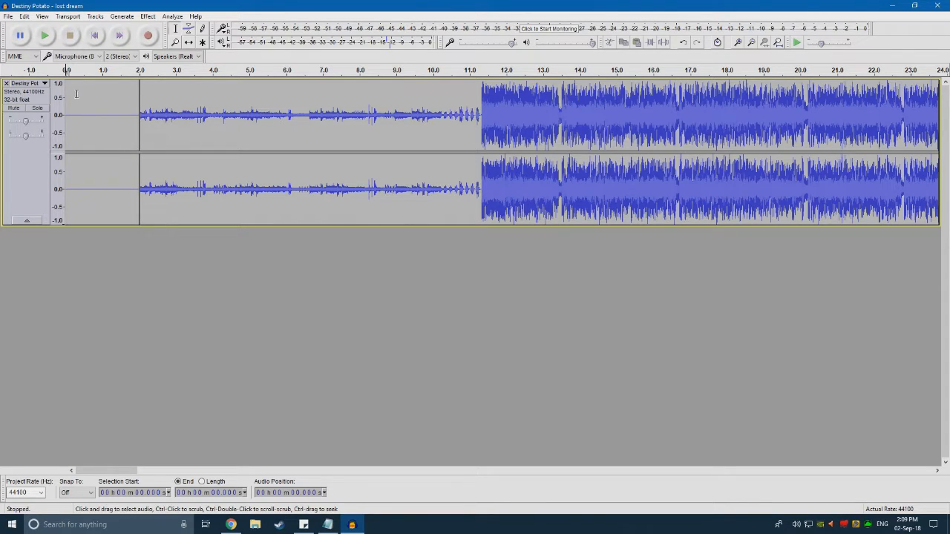
Step: Restore the Audacity window to a smaller size and place it beside the song file and folder on the desktop
{"action": "left_click_drag", "start_coordinate": [346, 6], "coordinate": [601, 71]}
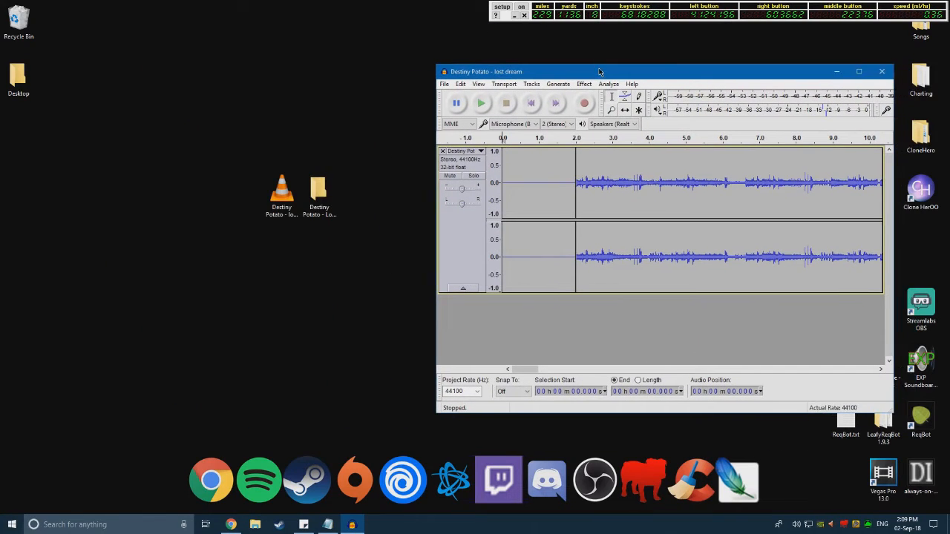
{"action": "left_click", "coordinate": [295, 199]}
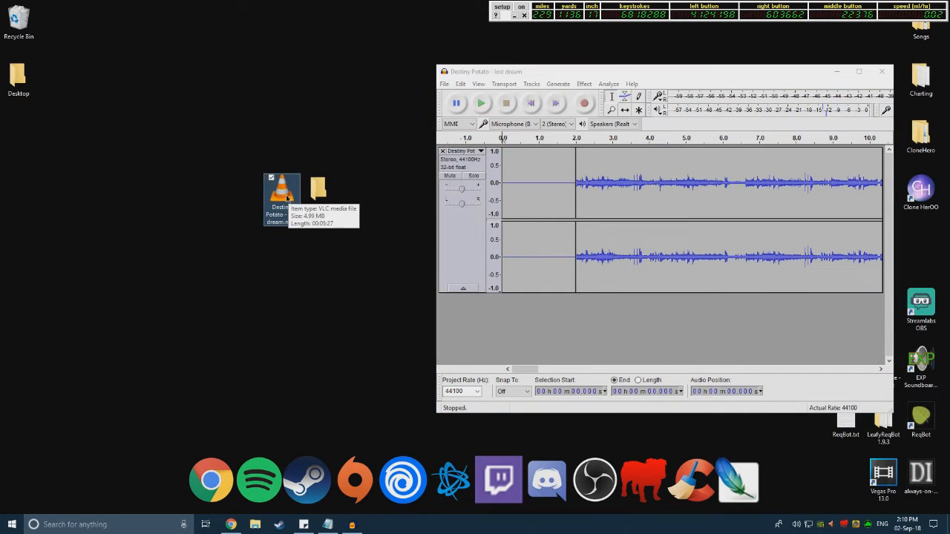
{"action": "left_click", "coordinate": [376, 235]}
{"action": "left_click_drag", "start_coordinate": [489, 77], "coordinate": [451, 63]}
Step: Open the audio export dialog for the track and identify the Destiny Potato - Lost Dream folder on the desktop
{"action": "left_click", "coordinate": [406, 70]}
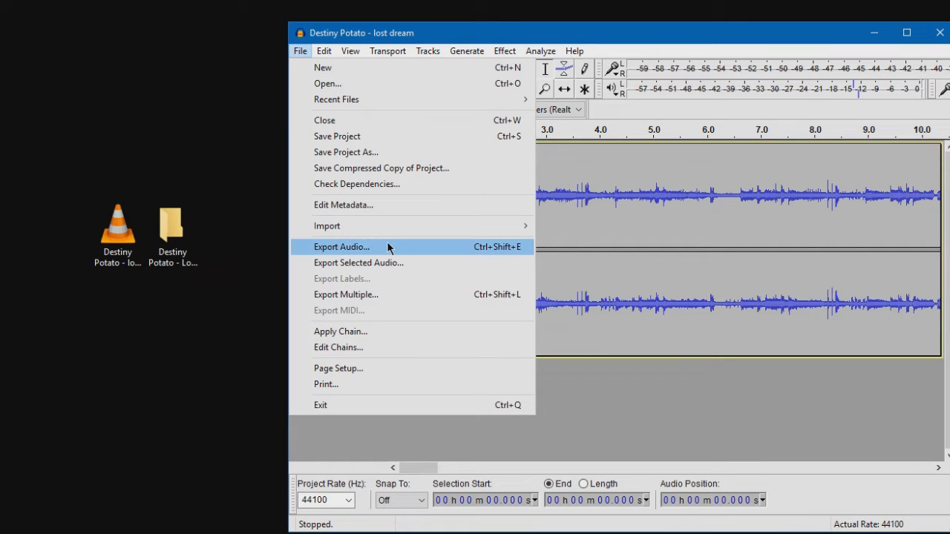
{"action": "left_click", "coordinate": [387, 246]}
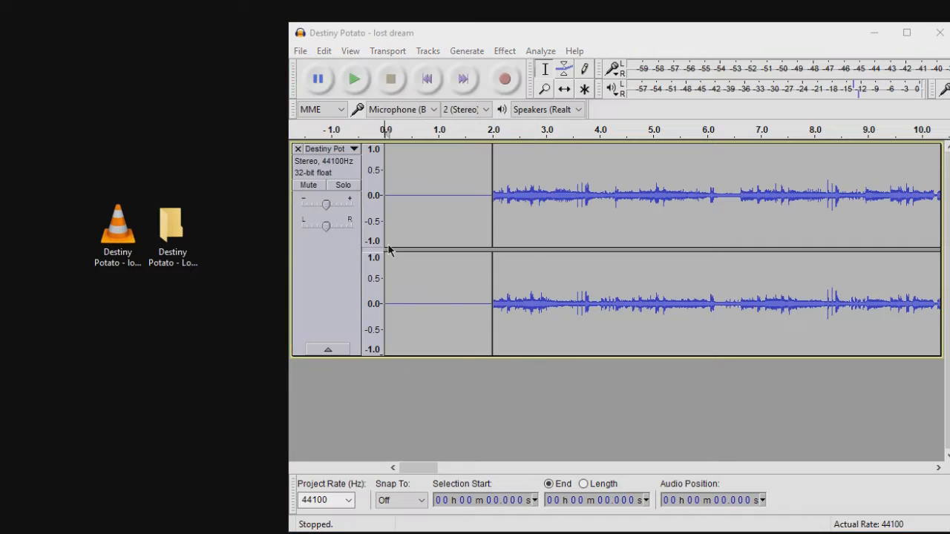
{"action": "left_click_drag", "start_coordinate": [443, 77], "coordinate": [399, 100]}
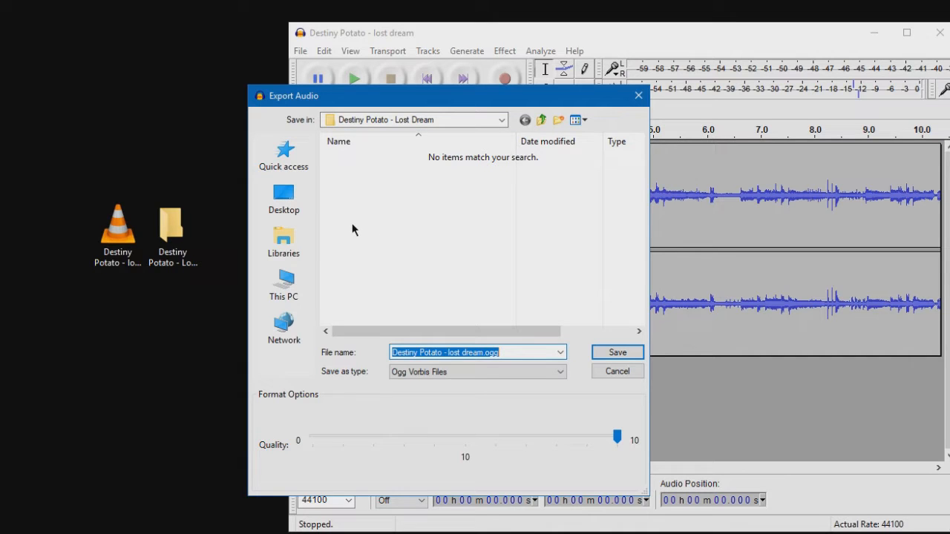
{"action": "left_click", "coordinate": [172, 230]}
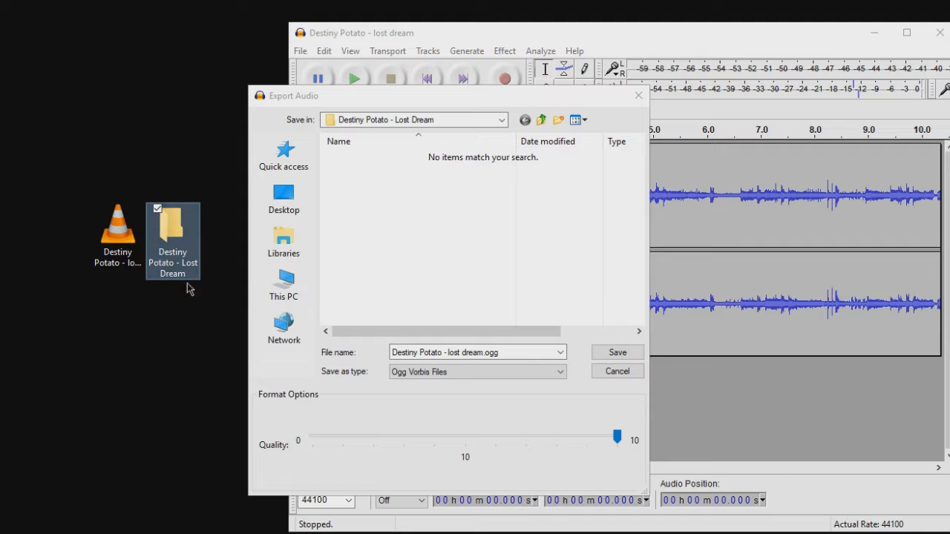
Step: Replace the export file name with "song", keeping Ogg Vorbis Files as the type
{"action": "left_click", "coordinate": [489, 353]}
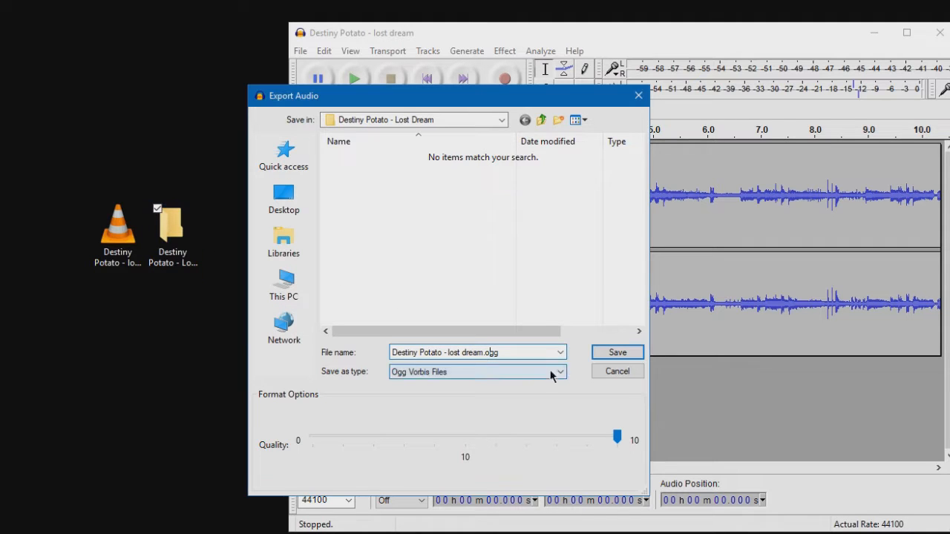
{"action": "key", "text": "BackSpace"}
{"action": "key", "text": "BackSpace"}
{"action": "key", "text": "BackSpace"}
{"action": "key", "text": "BackSpace"}
{"action": "key", "text": "BackSpace"}
{"action": "key", "text": "BackSpace"}
{"action": "key", "text": "BackSpace"}
{"action": "key", "text": "BackSpace"}
{"action": "key", "text": "BackSpace"}
{"action": "key", "text": "BackSpace"}
{"action": "key", "text": "BackSpace"}
{"action": "key", "text": "BackSpace"}
{"action": "key", "text": "BackSpace"}
{"action": "key", "text": "BackSpace"}
{"action": "key", "text": "BackSpace"}
{"action": "key", "text": "BackSpace"}
{"action": "key", "text": "BackSpace"}
{"action": "key", "text": "BackSpace"}
{"action": "key", "text": "BackSpace"}
{"action": "key", "text": "BackSpace"}
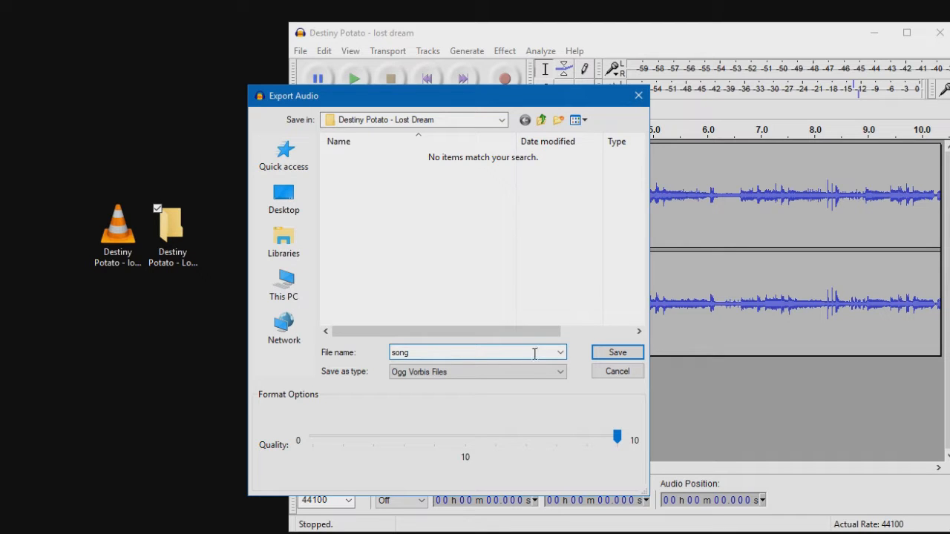
Step: Save the song export as an Ogg Vorbis file, clearing all its metadata tags before confirming
{"action": "left_click", "coordinate": [520, 371]}
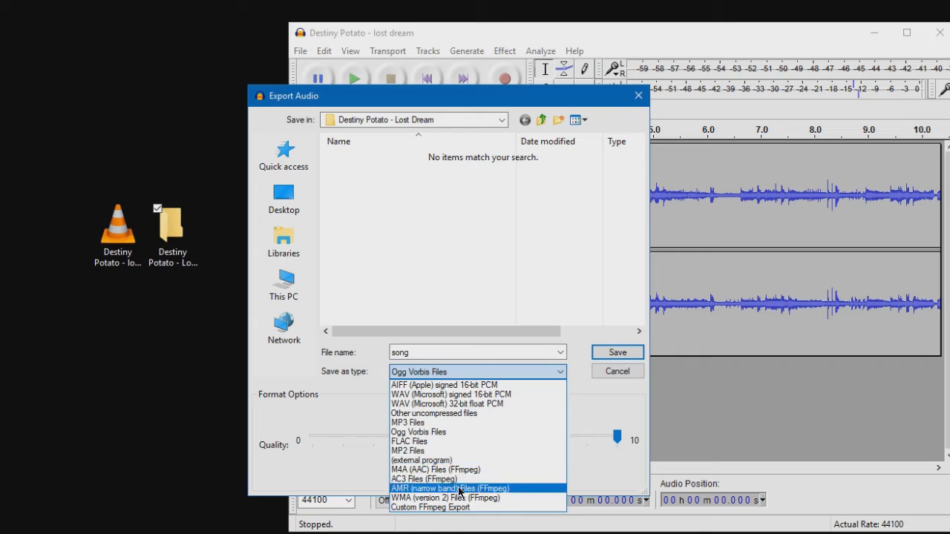
{"action": "left_click", "coordinate": [459, 434]}
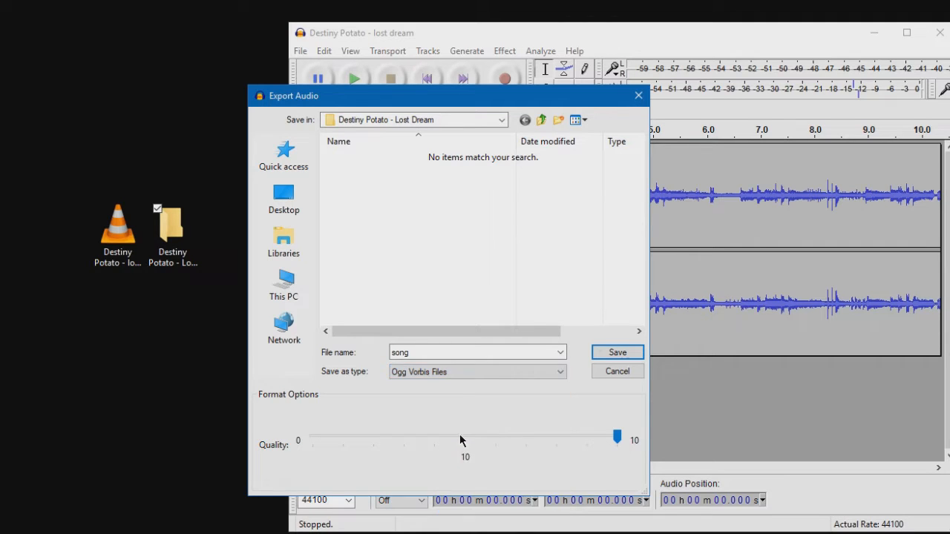
{"action": "left_click", "coordinate": [616, 352]}
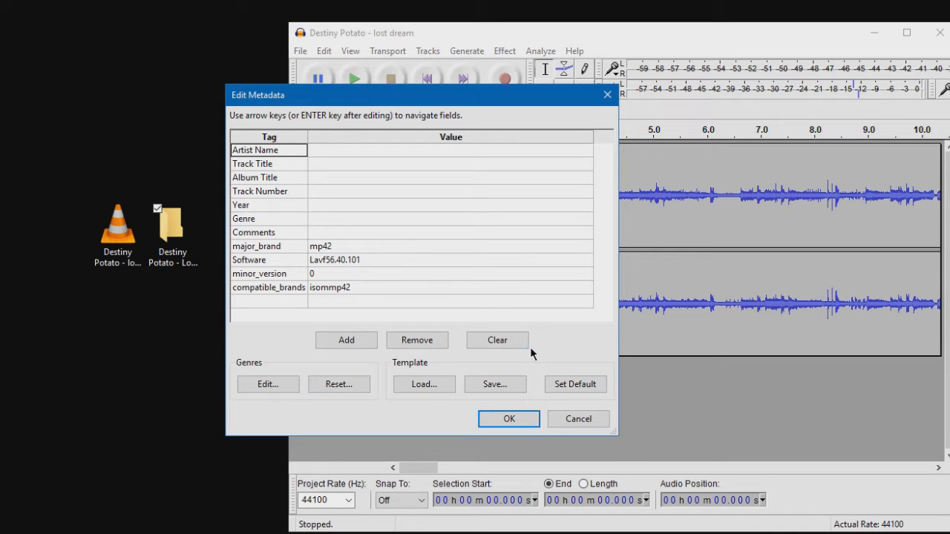
{"action": "left_click_drag", "start_coordinate": [291, 102], "coordinate": [356, 126]}
{"action": "left_click_drag", "start_coordinate": [320, 110], "coordinate": [286, 110]}
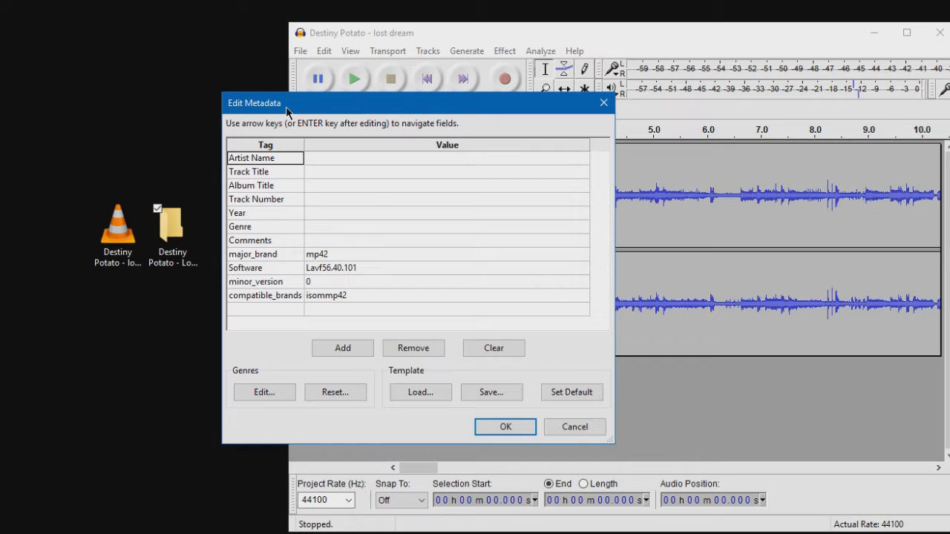
{"action": "left_click", "coordinate": [473, 350]}
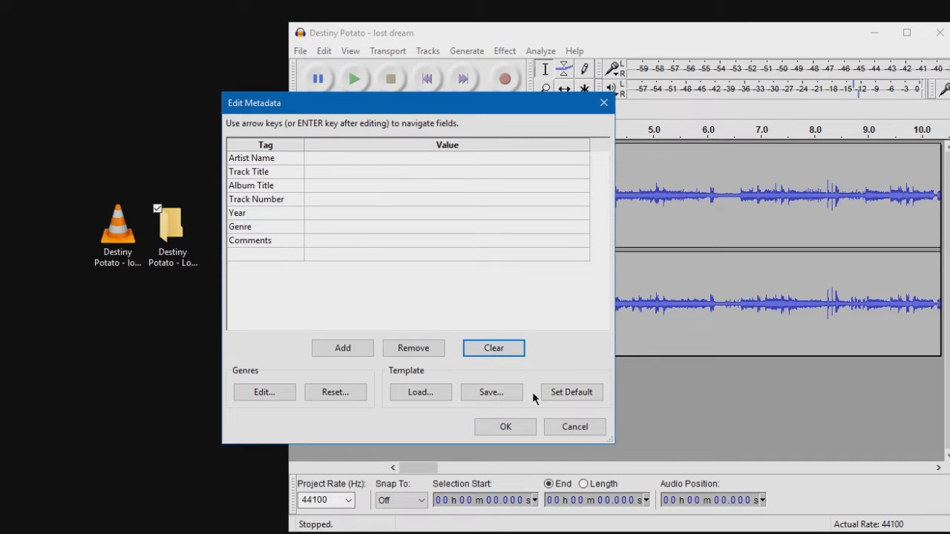
{"action": "left_click", "coordinate": [510, 427]}
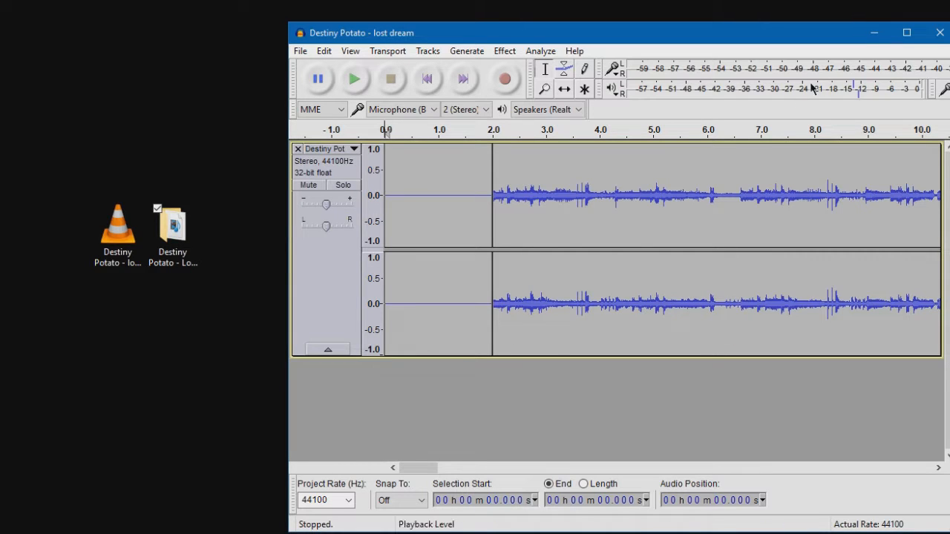
Step: Close the Audacity project and check song.ogg in the Destiny Potato - Lost Dream folder on the desktop
{"action": "left_click", "coordinate": [940, 33]}
{"action": "left_click", "coordinate": [659, 285]}
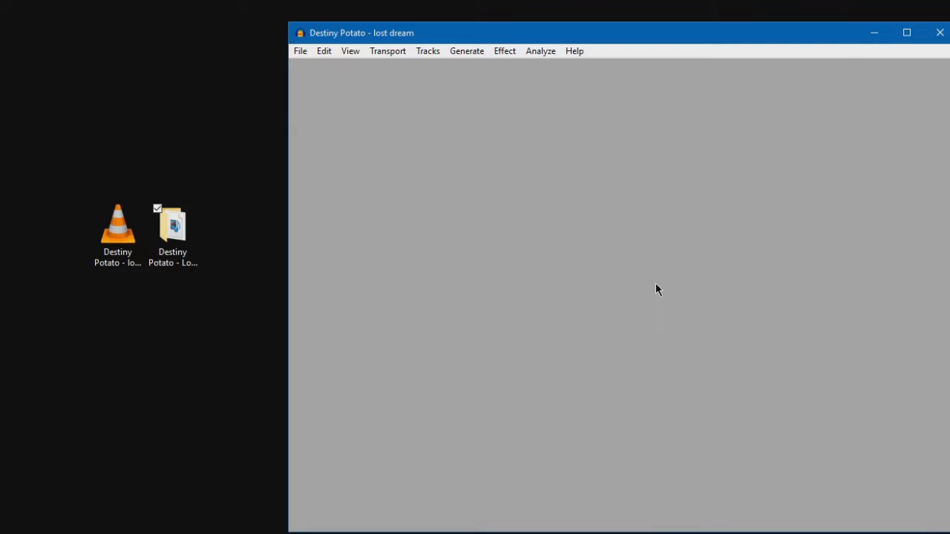
{"action": "double_click", "coordinate": [185, 220]}
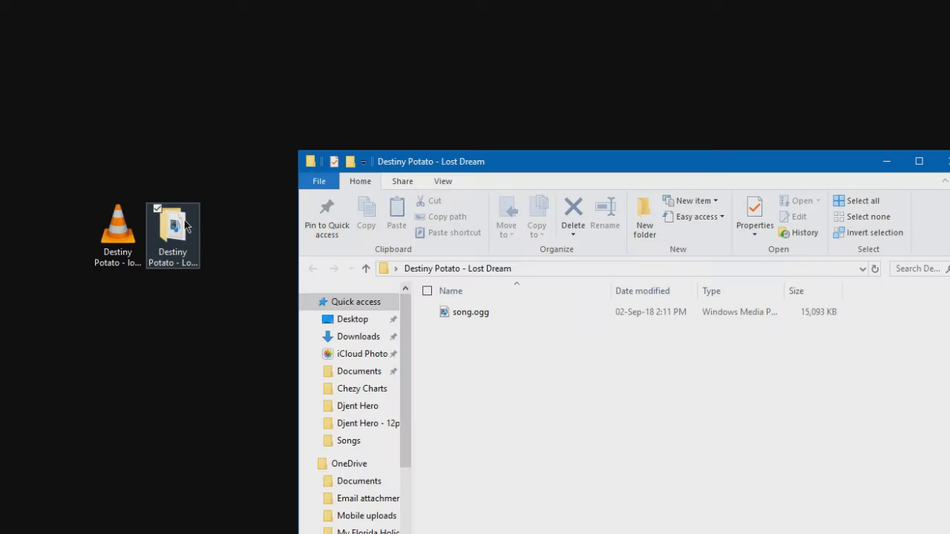
{"action": "left_click", "coordinate": [466, 315]}
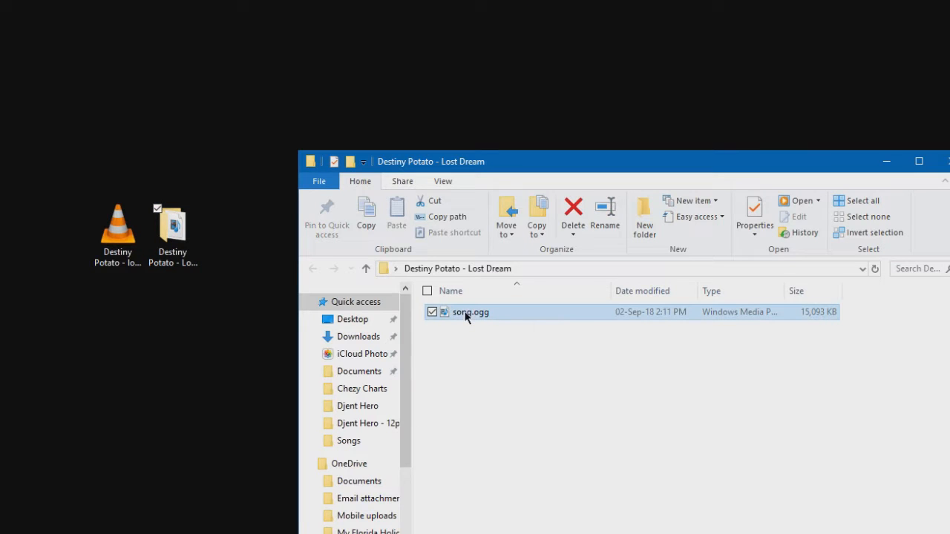
{"action": "left_click", "coordinate": [502, 350]}
{"action": "left_click_drag", "start_coordinate": [507, 161], "coordinate": [464, 91]}
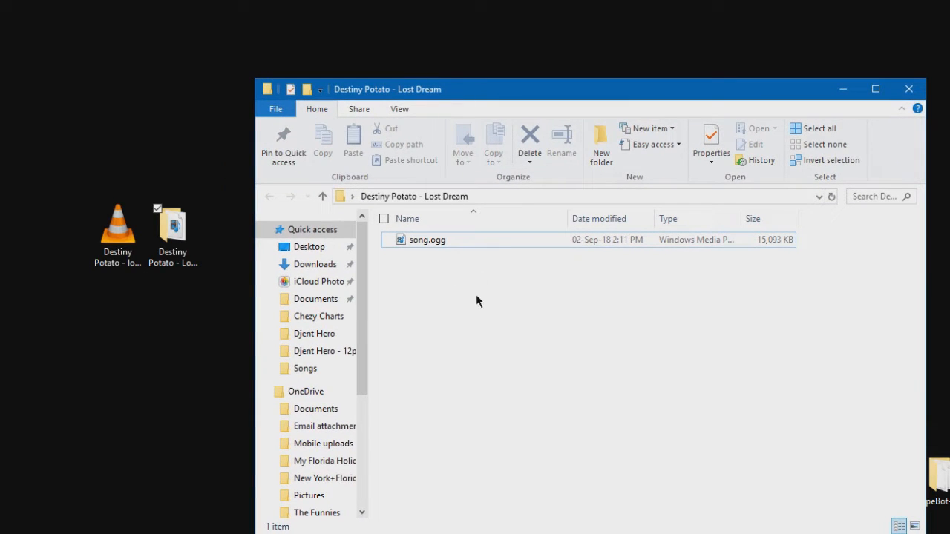
{"action": "left_click", "coordinate": [911, 89]}
Step: Delete the original Destiny Potato song file beside the folder on the desktop
{"action": "left_click_drag", "start_coordinate": [49, 335], "coordinate": [146, 191]}
{"action": "key", "text": "Delete"}
{"action": "key", "text": "Return"}
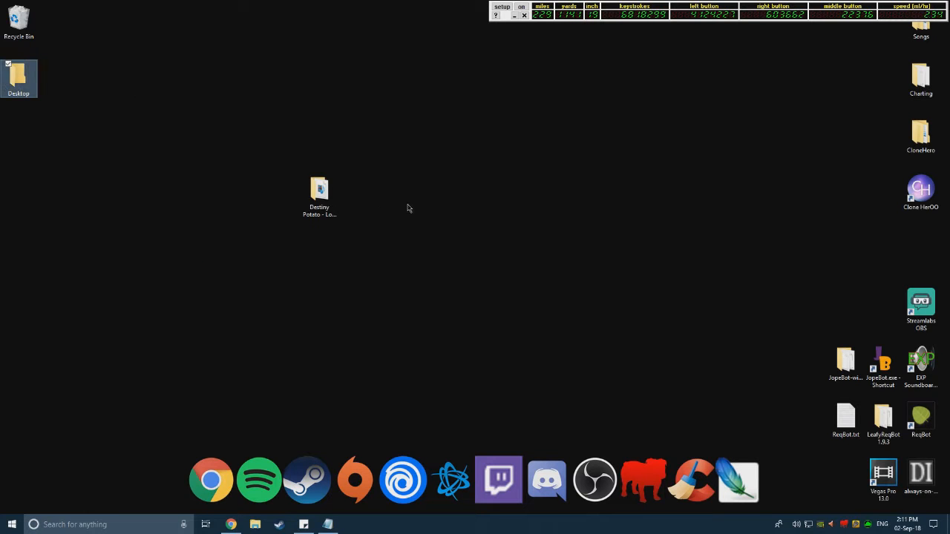
Step: Launch Moonscraper Chart Editor from the Moonscraper folder inside Charting and maximize its window
{"action": "double_click", "coordinate": [915, 81]}
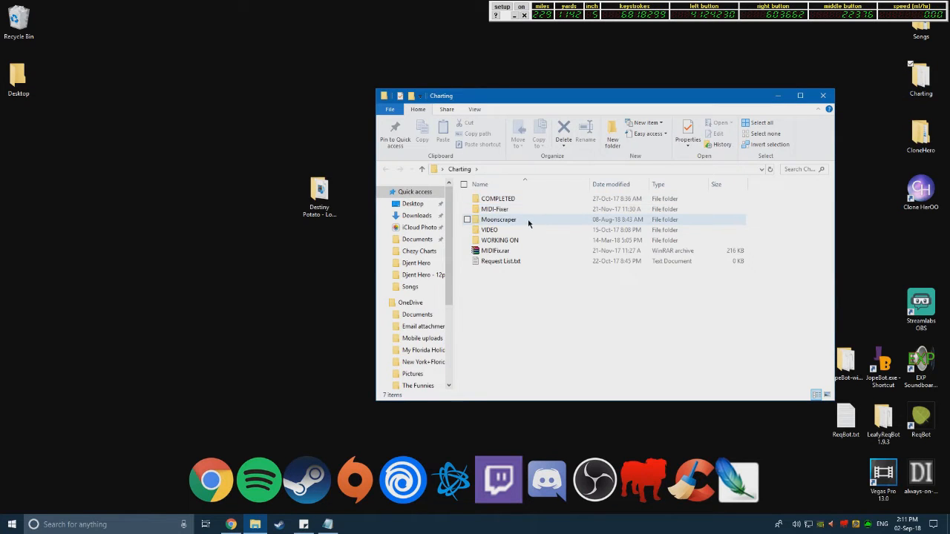
{"action": "double_click", "coordinate": [529, 223]}
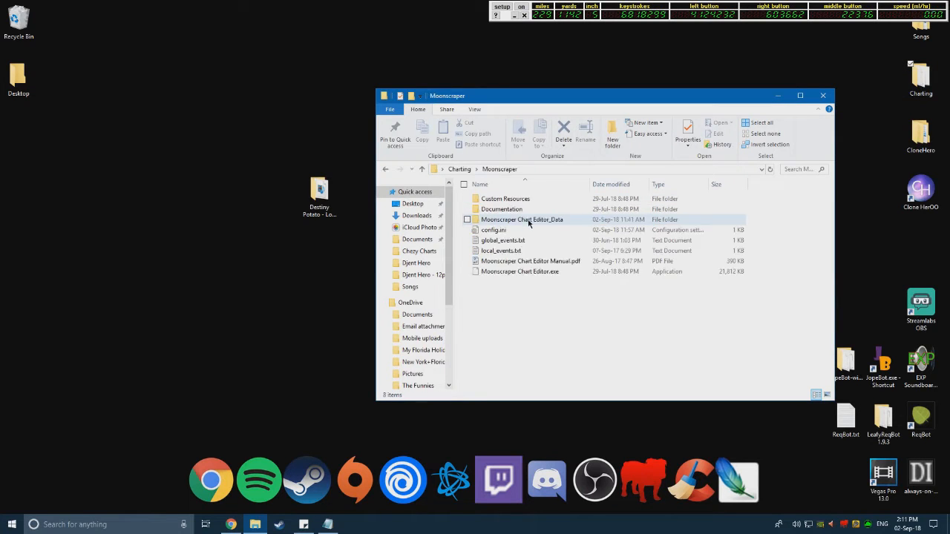
{"action": "double_click", "coordinate": [538, 273]}
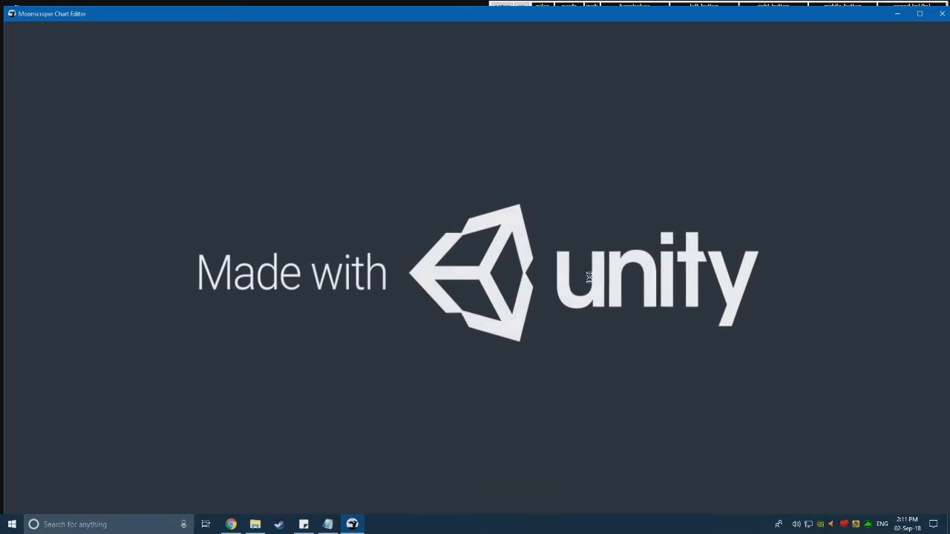
{"action": "left_click", "coordinate": [924, 18]}
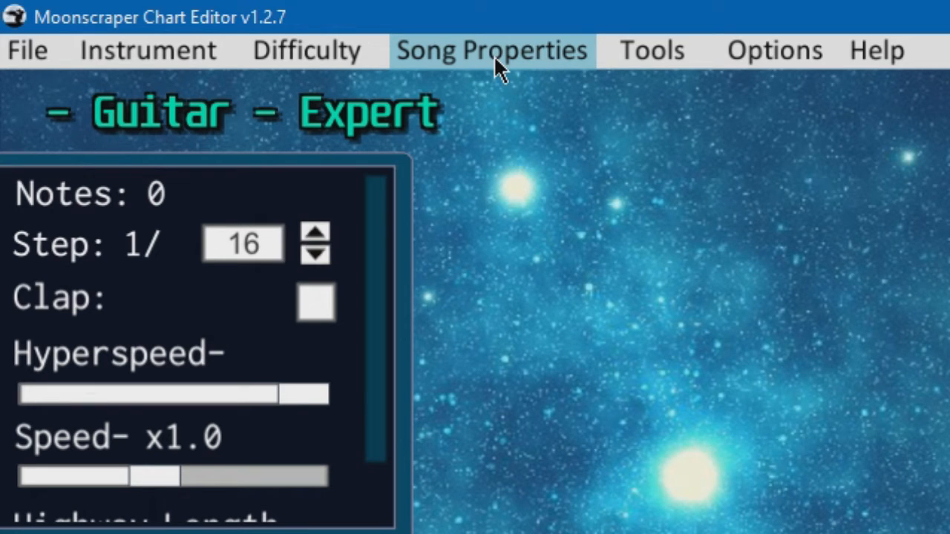
Step: Open the Song Properties and set the name to "Lost Dream" and the artist to "Destiny Potato"
{"action": "left_click", "coordinate": [493, 54]}
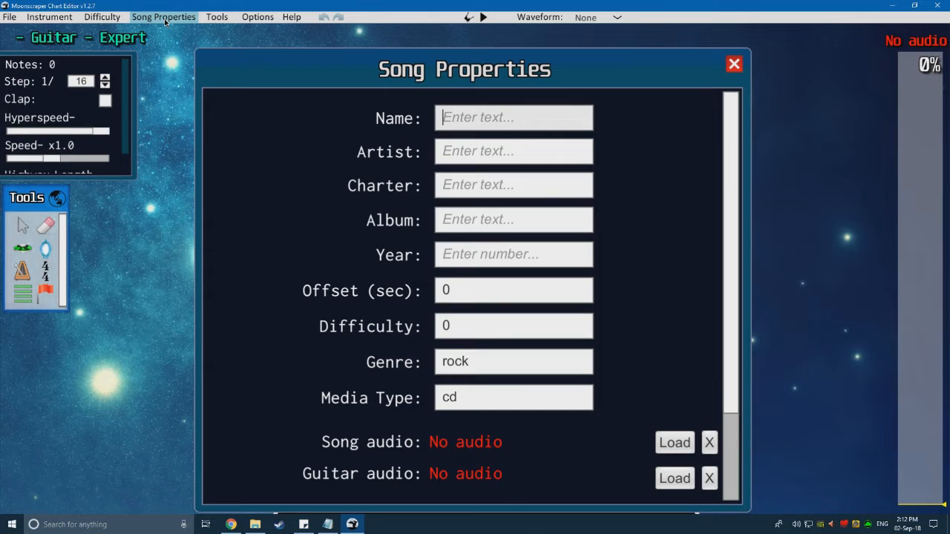
{"action": "scroll", "coordinate": [409, 186], "scroll_direction": "down", "scroll_amount": 3}
{"action": "scroll", "coordinate": [407, 247], "scroll_direction": "up", "scroll_amount": 3}
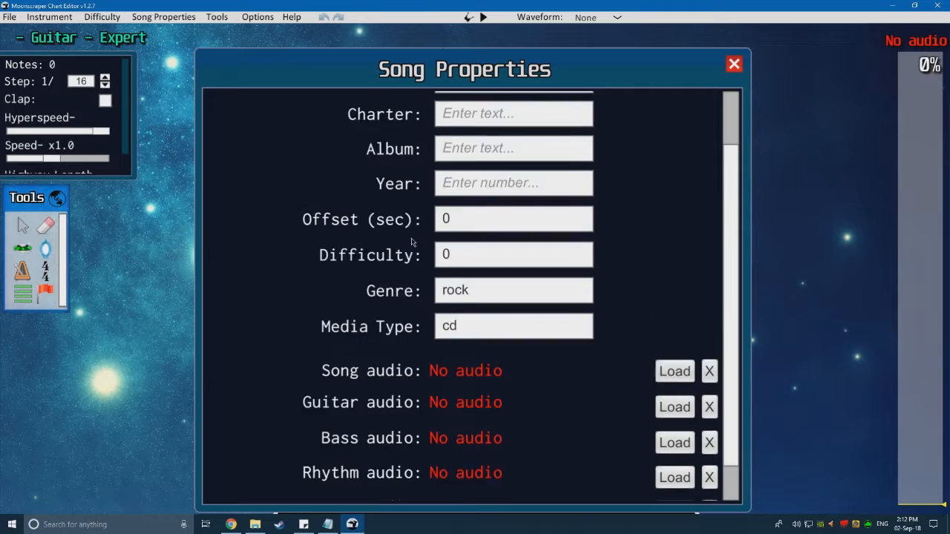
{"action": "left_click_drag", "start_coordinate": [433, 4], "coordinate": [456, 248]}
{"action": "left_click", "coordinate": [520, 364]}
{"action": "type", "text": "Lost Dream"}
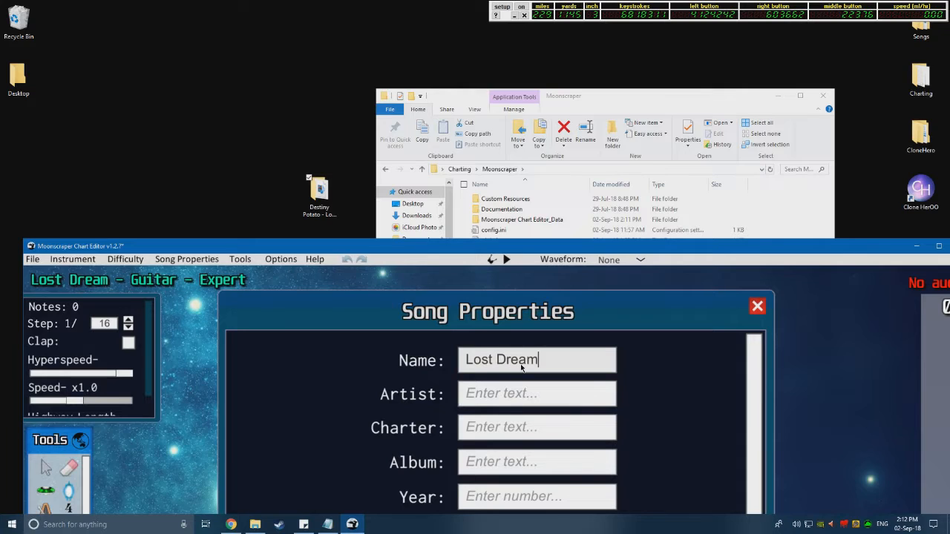
{"action": "key", "text": "Tab"}
{"action": "type", "text": "Destiny Potato"}
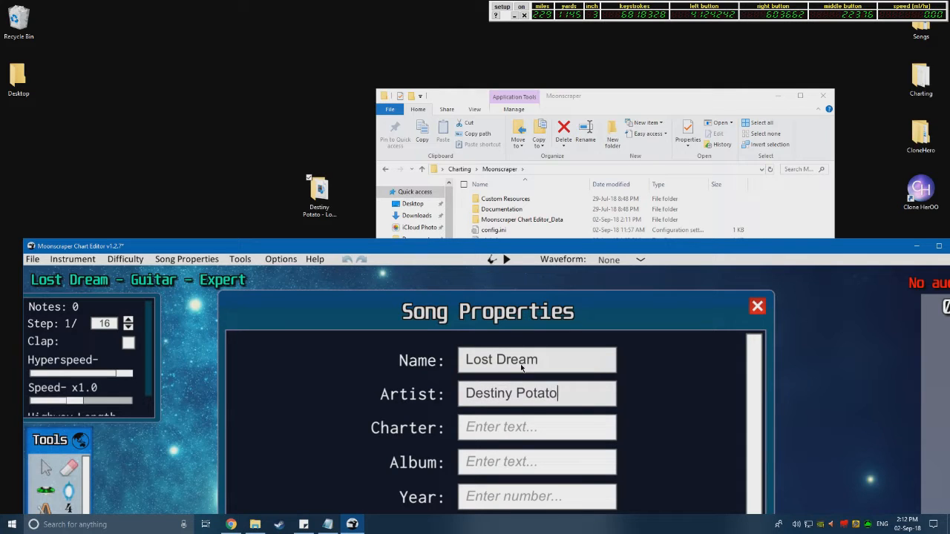
Step: Fill in the charter's name, the album "LUN" and the year 2014 in the Song Properties
{"action": "key", "text": "Tab"}
{"action": "type", "text": "Zantor"}
{"action": "key", "text": "Tab"}
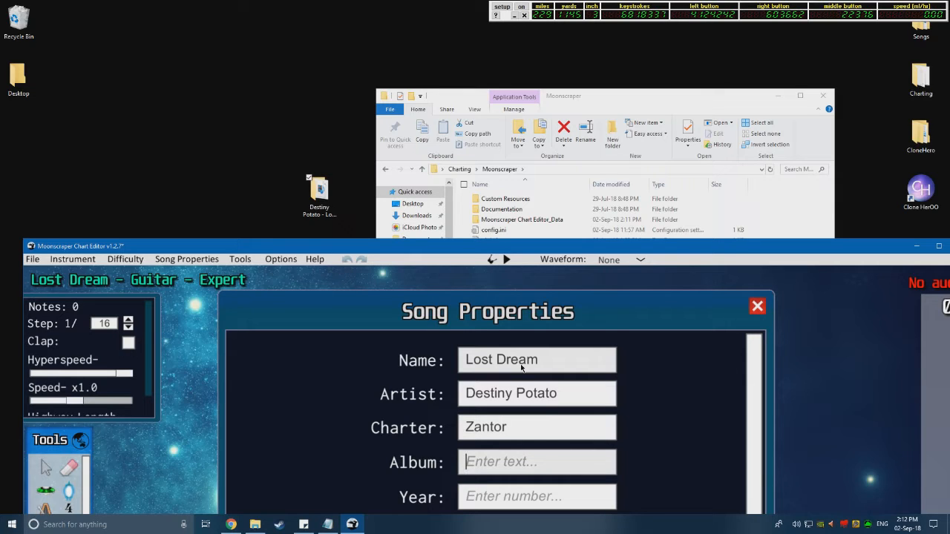
{"action": "type", "text": "LUN"}
{"action": "scroll", "coordinate": [557, 377], "scroll_direction": "down", "scroll_amount": 1}
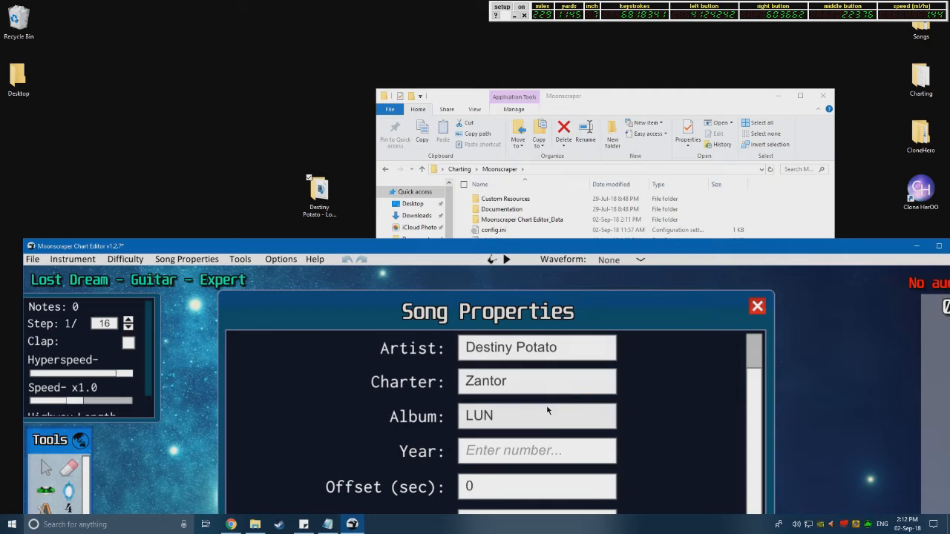
{"action": "left_click", "coordinate": [533, 454]}
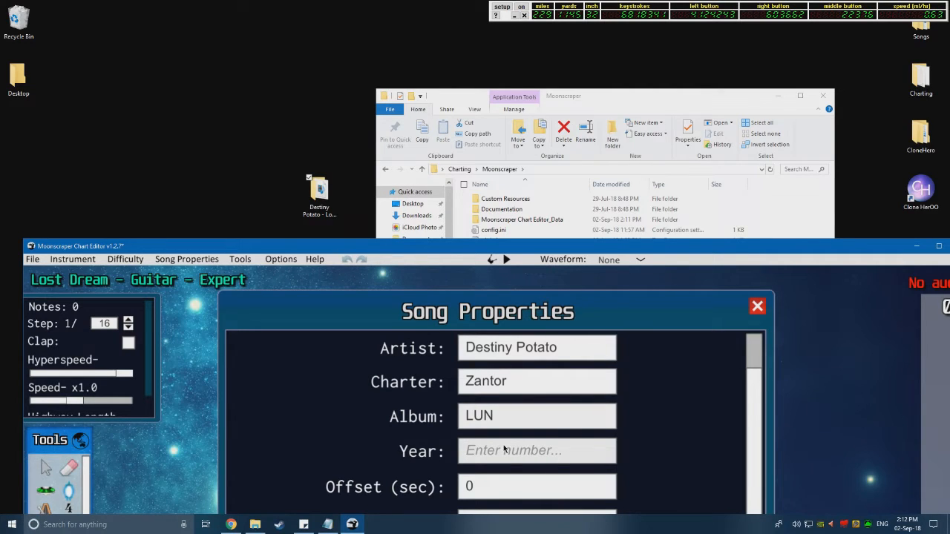
{"action": "type", "text": "2014"}
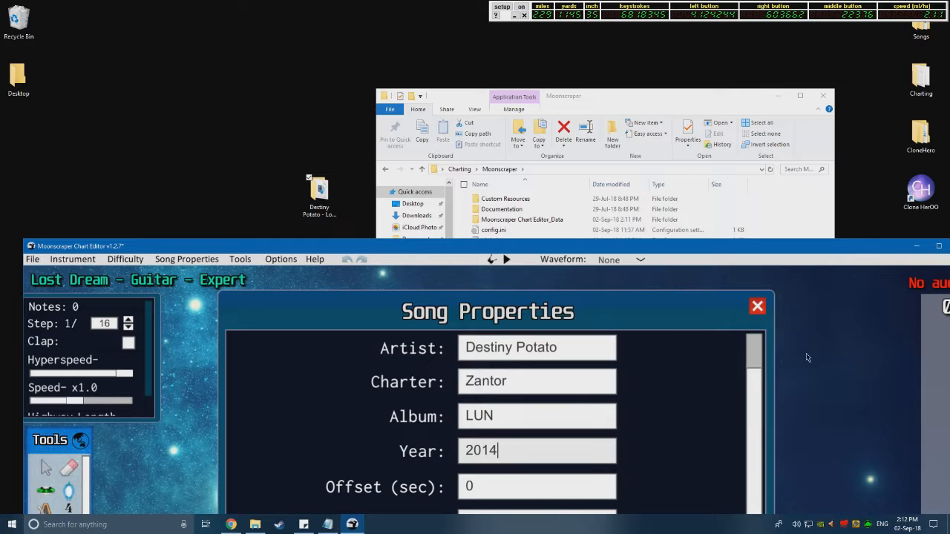
Step: Switch to Chrome and examine the Google results for "destiny potato lun" for the album's release date and genre
{"action": "left_click", "coordinate": [231, 524]}
{"action": "left_click_drag", "start_coordinate": [475, 91], "coordinate": [316, 77]}
{"action": "left_click_drag", "start_coordinate": [610, 318], "coordinate": [833, 486]}
{"action": "scroll", "coordinate": [550, 303], "scroll_direction": "down", "scroll_amount": 1}
{"action": "scroll", "coordinate": [551, 303], "scroll_direction": "down", "scroll_amount": 2}
{"action": "scroll", "coordinate": [282, 297], "scroll_direction": "up", "scroll_amount": 3}
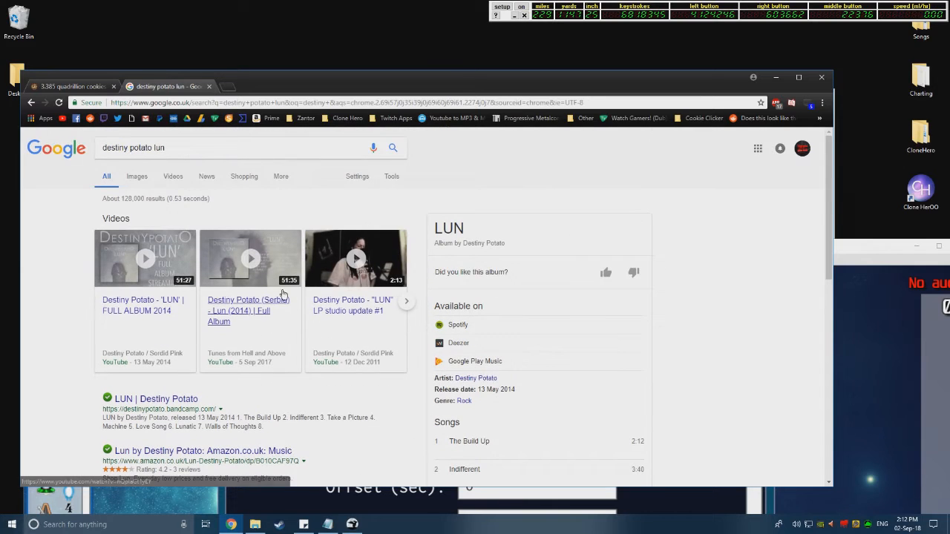
{"action": "left_click", "coordinate": [184, 150]}
{"action": "double_click", "coordinate": [156, 148]}
{"action": "left_click", "coordinate": [673, 273]}
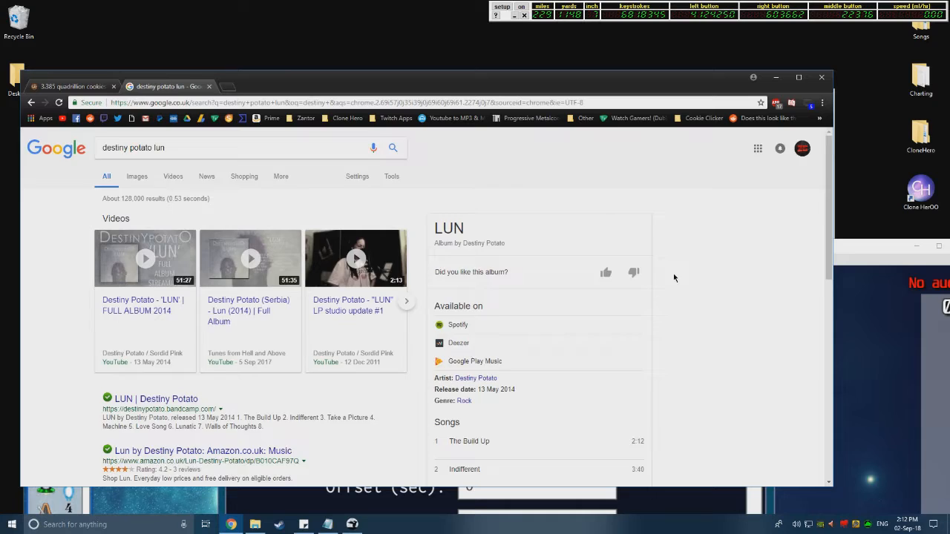
{"action": "scroll", "coordinate": [667, 276], "scroll_direction": "down", "scroll_amount": 4}
{"action": "scroll", "coordinate": [668, 276], "scroll_direction": "up", "scroll_amount": 5}
{"action": "left_click", "coordinate": [775, 77]}
Step: Return to Moonscraper Chart Editor and set the song's difficulty to 3 and its genre to "Djent"
{"action": "left_click_drag", "start_coordinate": [569, 249], "coordinate": [532, 4]}
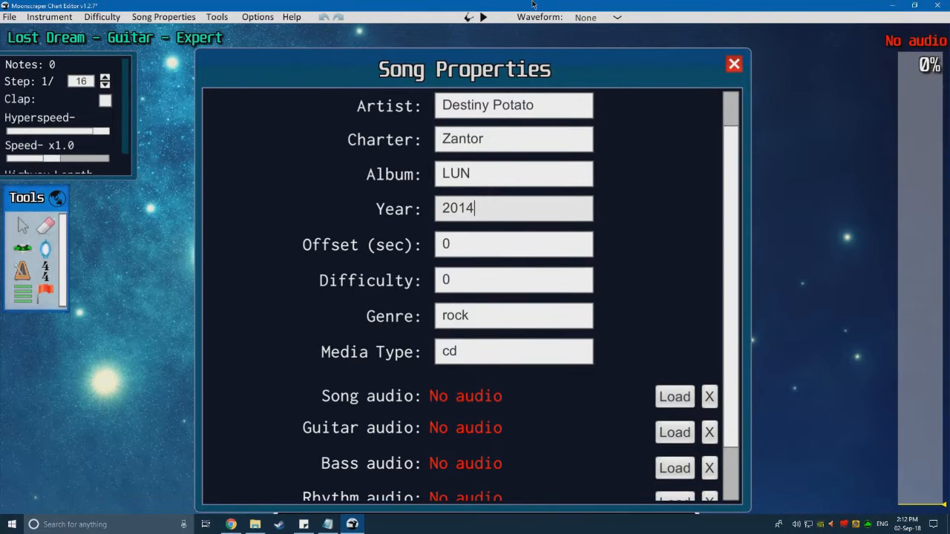
{"action": "scroll", "coordinate": [461, 256], "scroll_direction": "up", "scroll_amount": 1}
{"action": "left_click", "coordinate": [467, 334]}
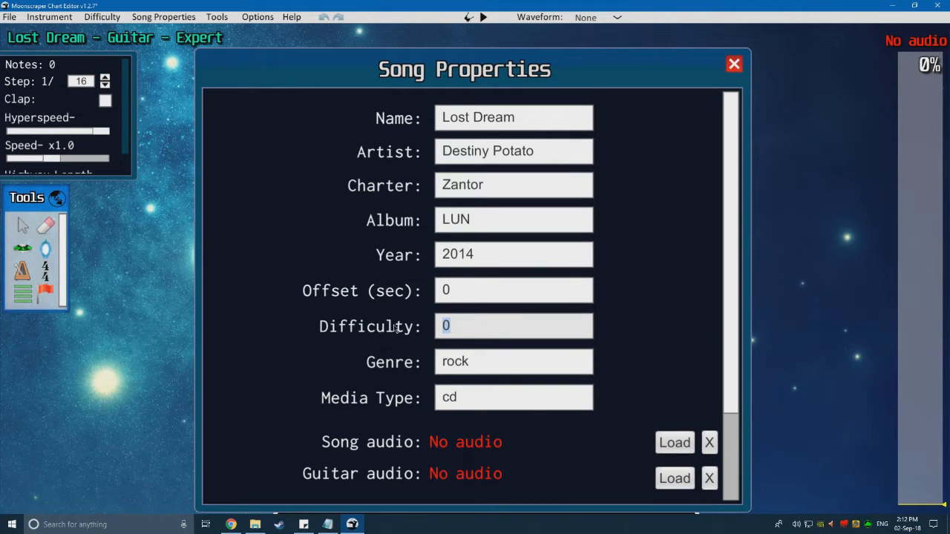
{"action": "type", "text": "3"}
{"action": "left_click", "coordinate": [545, 368]}
{"action": "scroll", "coordinate": [478, 349], "scroll_direction": "down", "scroll_amount": 3}
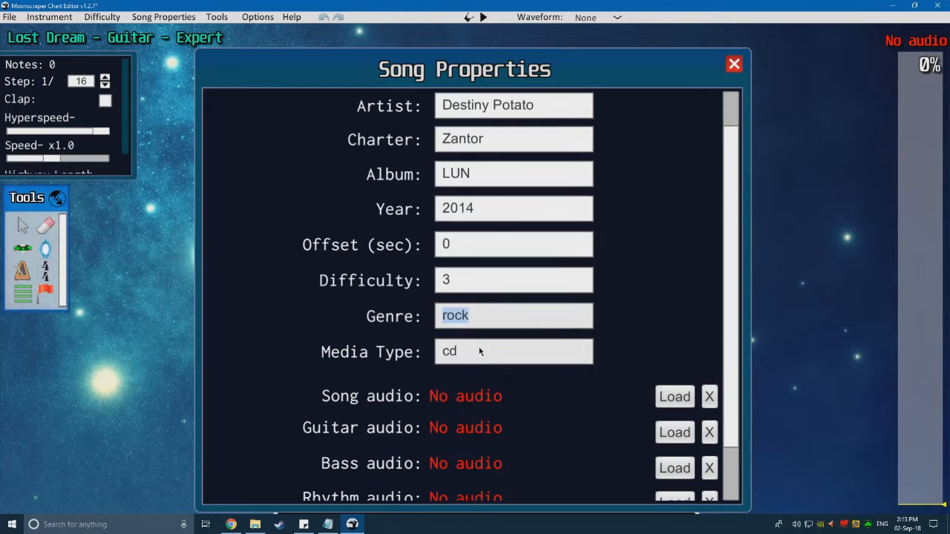
{"action": "scroll", "coordinate": [382, 310], "scroll_direction": "up", "scroll_amount": 3}
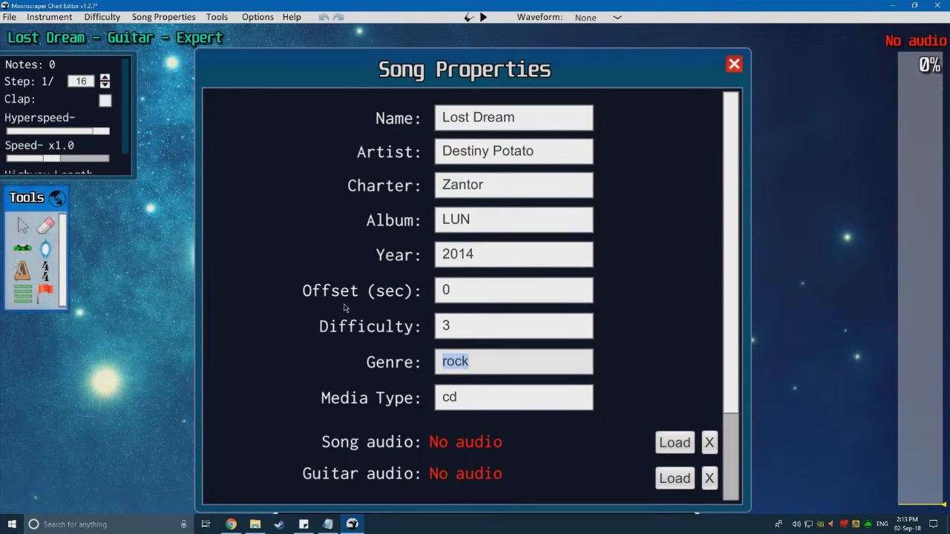
{"action": "type", "text": "Djent"}
Step: Try to load song.ogg from the desktop folder Destiny Potato - Lost Dream as the song audio
{"action": "scroll", "coordinate": [654, 385], "scroll_direction": "down", "scroll_amount": 3}
{"action": "left_click", "coordinate": [670, 351]}
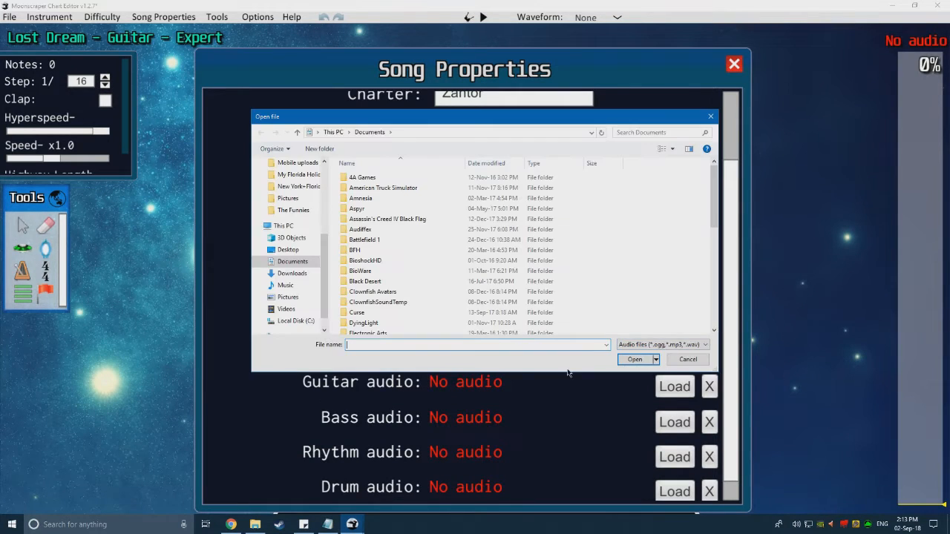
{"action": "scroll", "coordinate": [290, 222], "scroll_direction": "up", "scroll_amount": 5}
{"action": "left_click", "coordinate": [288, 183]}
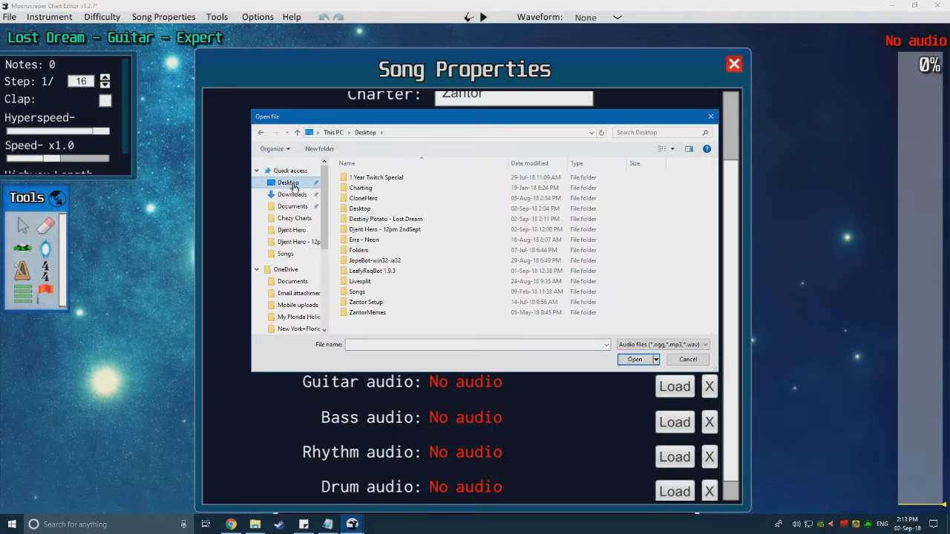
{"action": "double_click", "coordinate": [393, 219]}
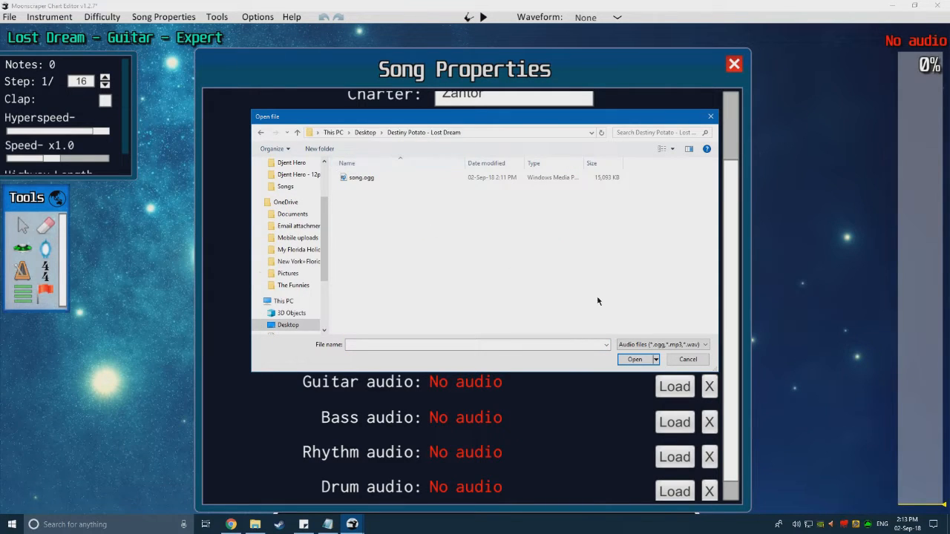
{"action": "double_click", "coordinate": [411, 178]}
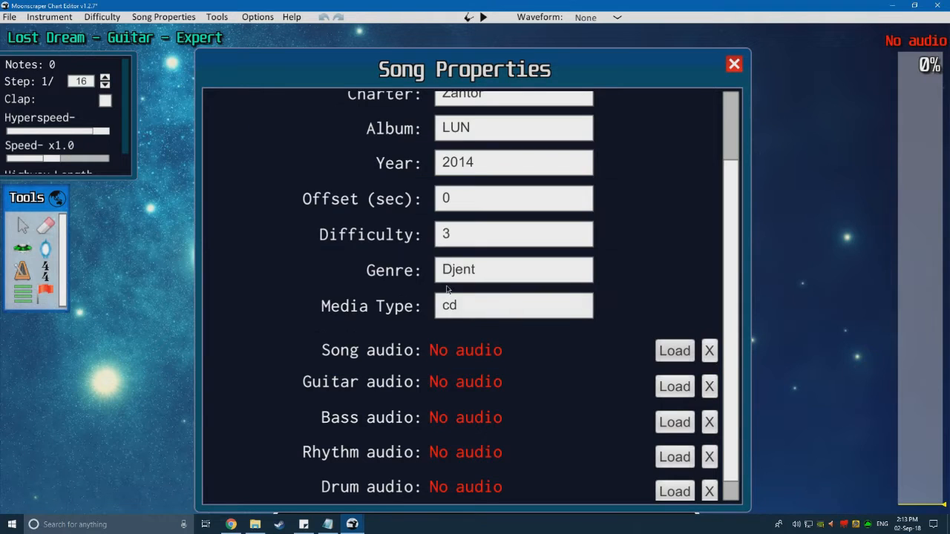
Step: Load song.ogg from the desktop folder Destiny Potato - Lost Dream as the song audio
{"action": "scroll", "coordinate": [312, 305], "scroll_direction": "down", "scroll_amount": 3}
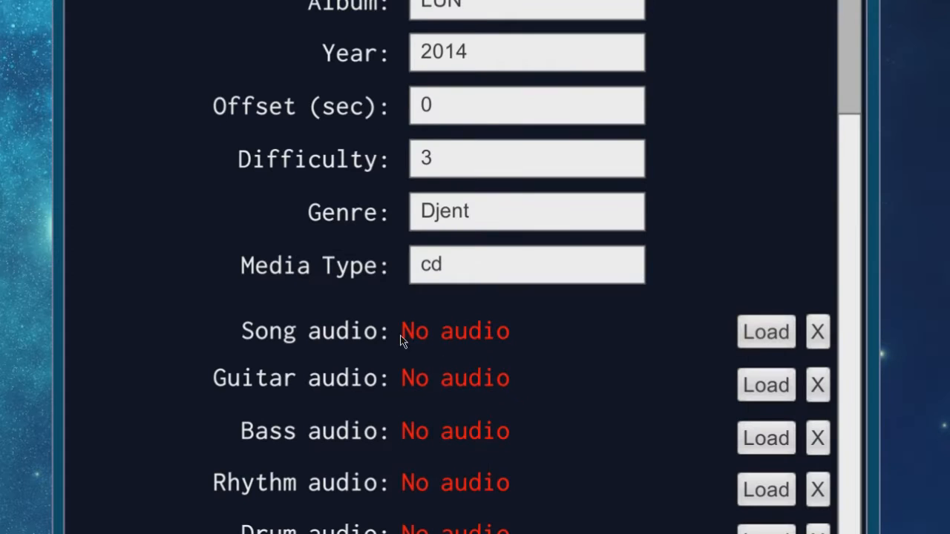
{"action": "left_click", "coordinate": [774, 332]}
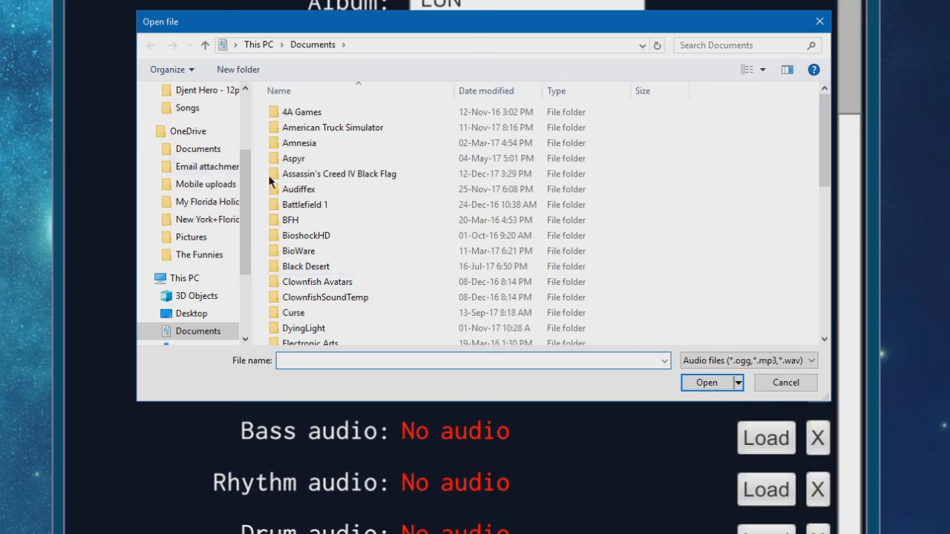
{"action": "scroll", "coordinate": [238, 121], "scroll_direction": "up", "scroll_amount": 3}
{"action": "left_click", "coordinate": [192, 119]}
{"action": "left_click", "coordinate": [375, 178]}
{"action": "double_click", "coordinate": [375, 178]}
{"action": "left_click", "coordinate": [336, 114]}
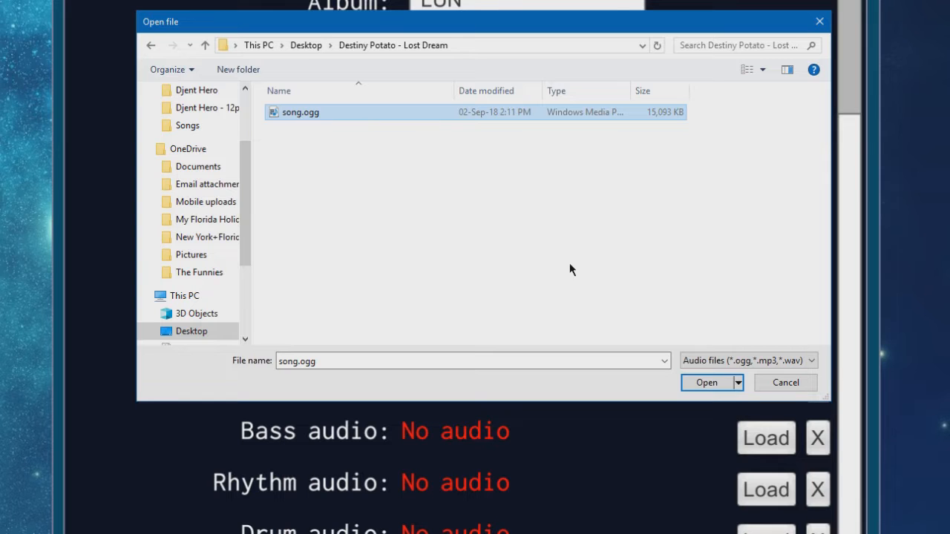
{"action": "left_click", "coordinate": [707, 382]}
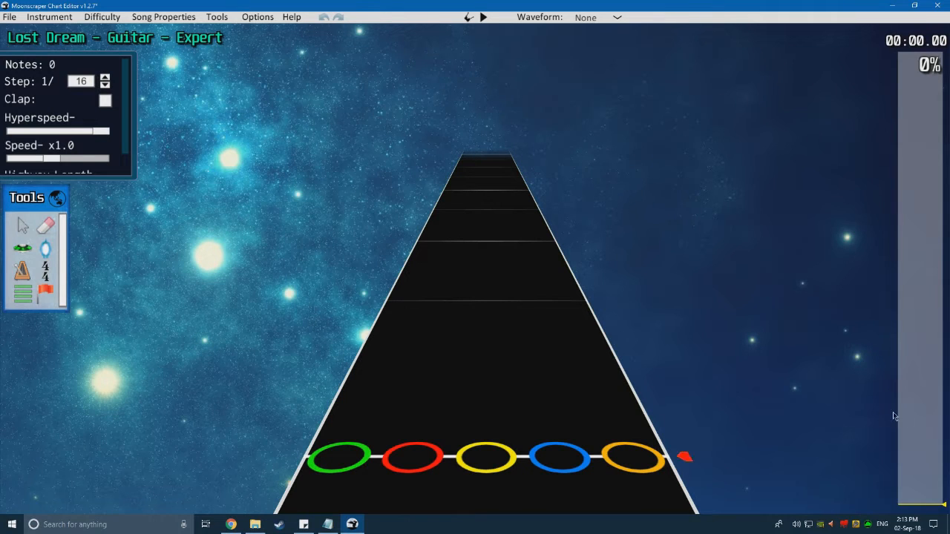
Step: Play the opening seconds of the song from the very start to check the loaded audio
{"action": "mouse_move", "coordinate": [927, 504]}
{"action": "left_mouse_down"}
{"action": "mouse_move", "coordinate": [924, 497]}
{"action": "mouse_move", "coordinate": [922, 510]}
{"action": "left_mouse_up"}
{"action": "key", "text": "space"}
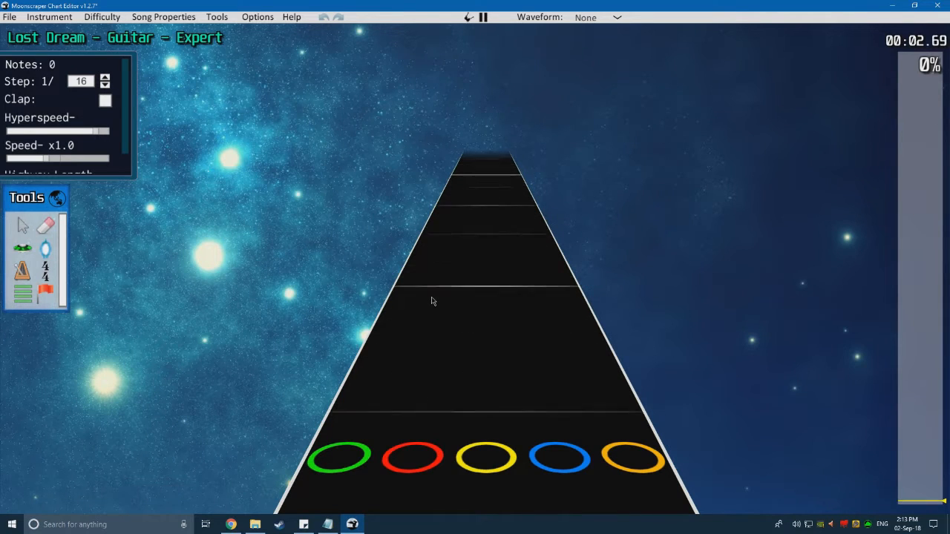
{"action": "key", "text": "space"}
{"action": "scroll", "coordinate": [640, 425], "scroll_direction": "up", "scroll_amount": 8}
{"action": "scroll", "coordinate": [568, 380], "scroll_direction": "up", "scroll_amount": 4}
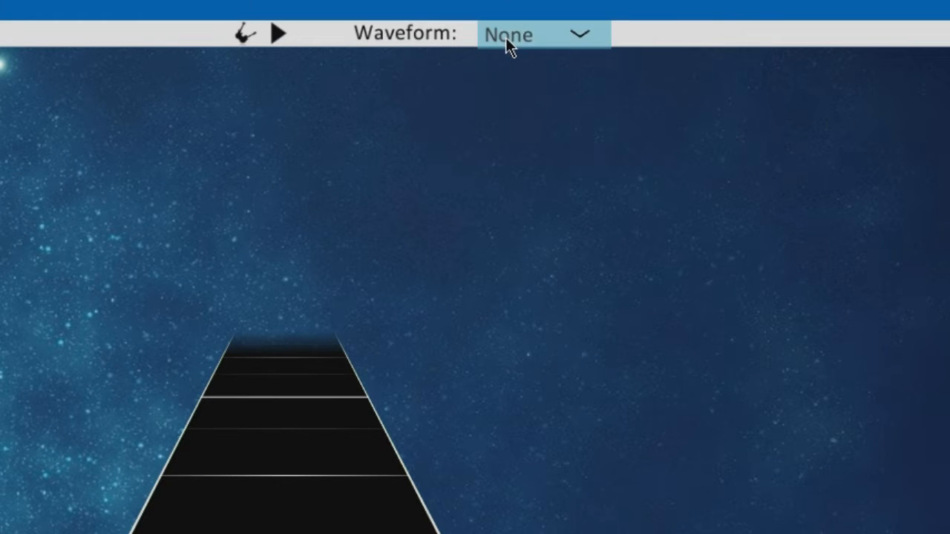
Step: Display the Song waveform on the highway and play a short stretch of the track
{"action": "left_click", "coordinate": [570, 37]}
{"action": "left_click", "coordinate": [560, 98]}
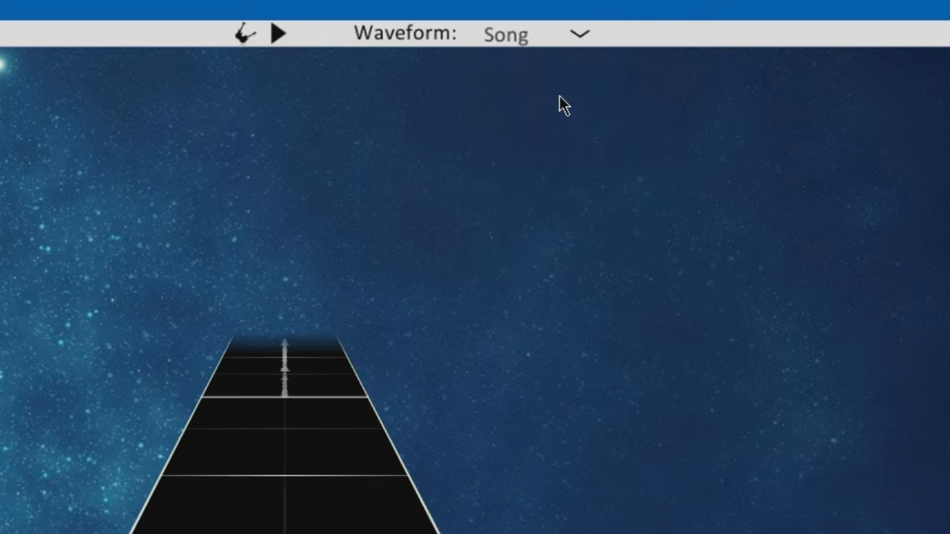
{"action": "key", "text": "space"}
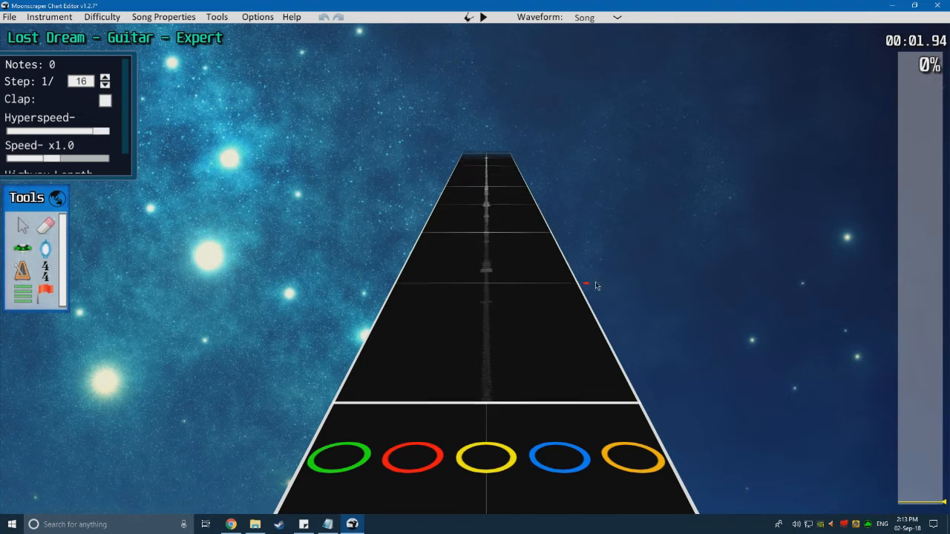
{"action": "key", "text": "space"}
Step: Examine how the waveform's peaks sit against the beat lines over the song's first four seconds
{"action": "scroll", "coordinate": [402, 333], "scroll_direction": "down", "scroll_amount": 1}
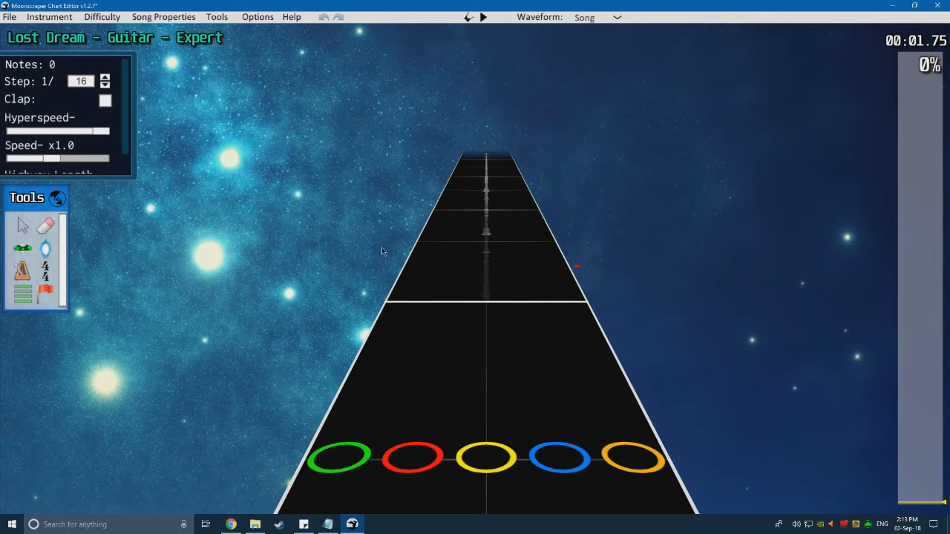
{"action": "scroll", "coordinate": [396, 297], "scroll_direction": "down", "scroll_amount": 1}
{"action": "scroll", "coordinate": [447, 333], "scroll_direction": "up", "scroll_amount": 4}
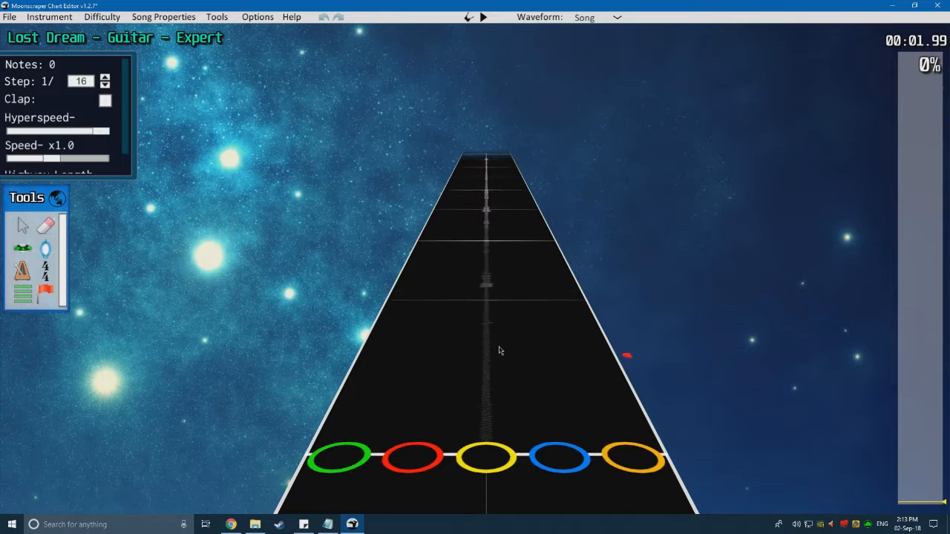
{"action": "scroll", "coordinate": [499, 350], "scroll_direction": "up", "scroll_amount": 8}
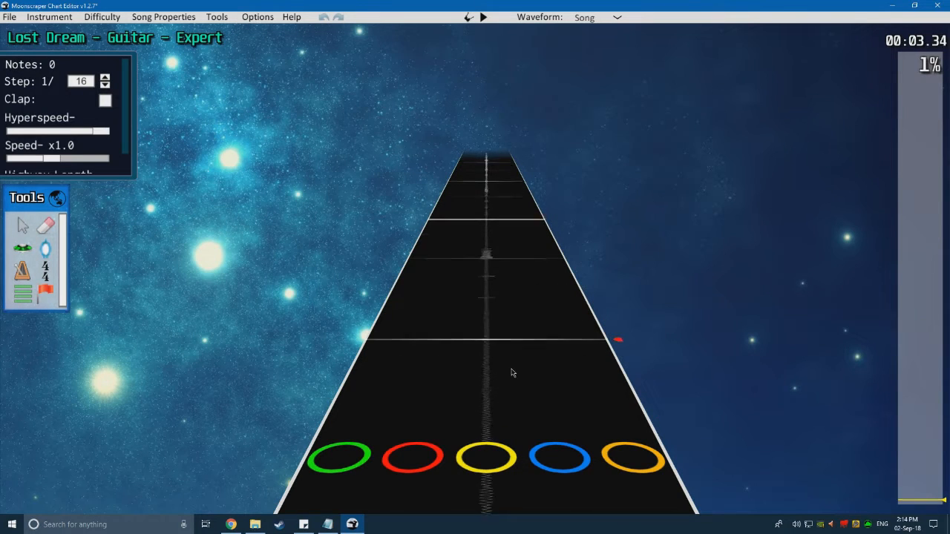
{"action": "scroll", "coordinate": [525, 370], "scroll_direction": "down", "scroll_amount": 12}
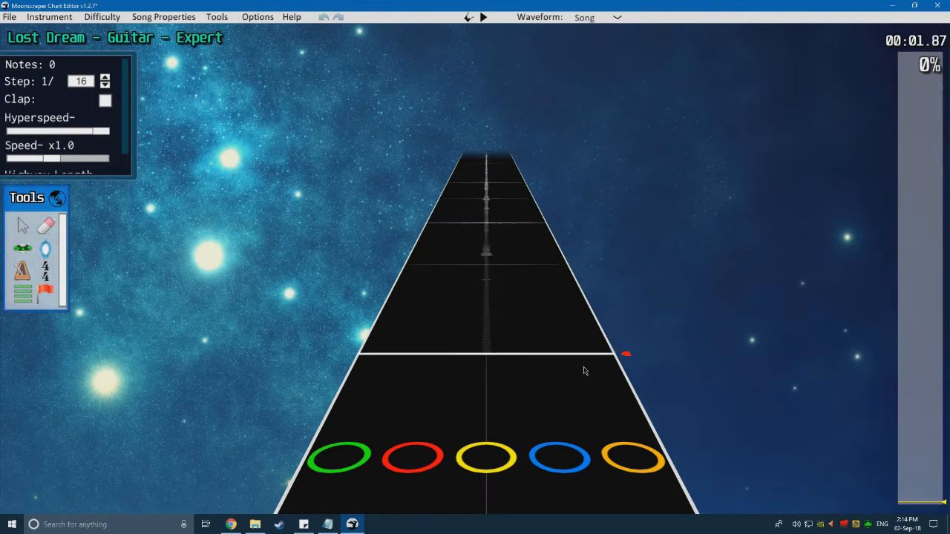
{"action": "key", "text": "space"}
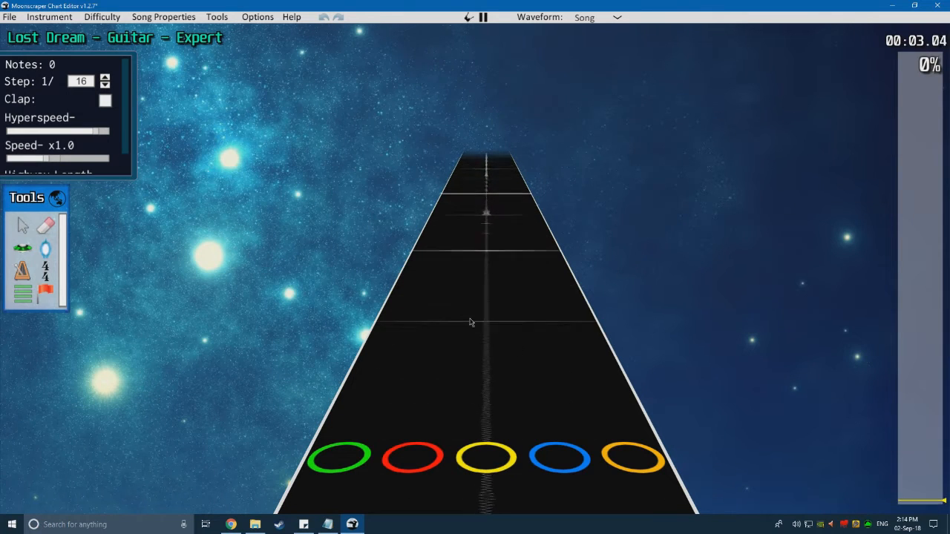
{"action": "key", "text": "space"}
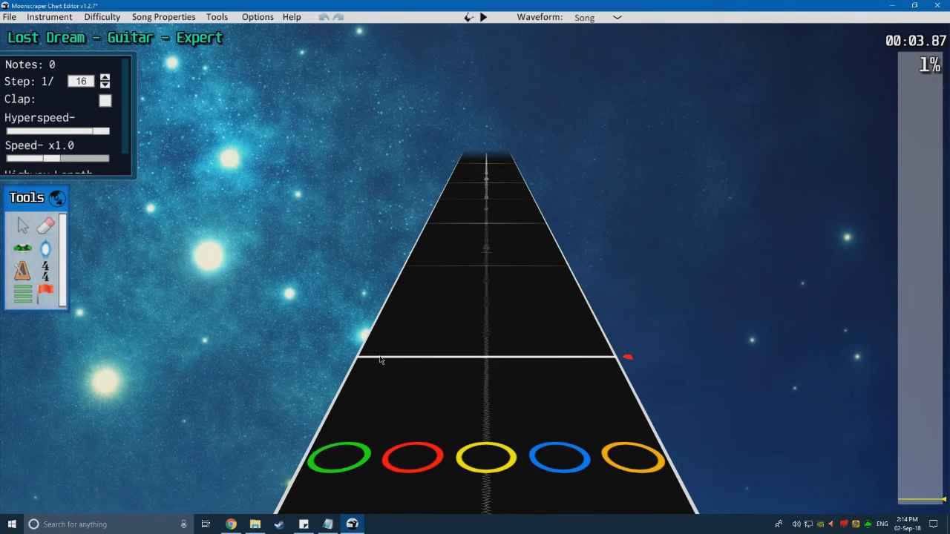
{"action": "scroll", "coordinate": [477, 354], "scroll_direction": "up", "scroll_amount": 1}
{"action": "scroll", "coordinate": [477, 354], "scroll_direction": "down", "scroll_amount": 1}
{"action": "scroll", "coordinate": [422, 289], "scroll_direction": "up", "scroll_amount": 2}
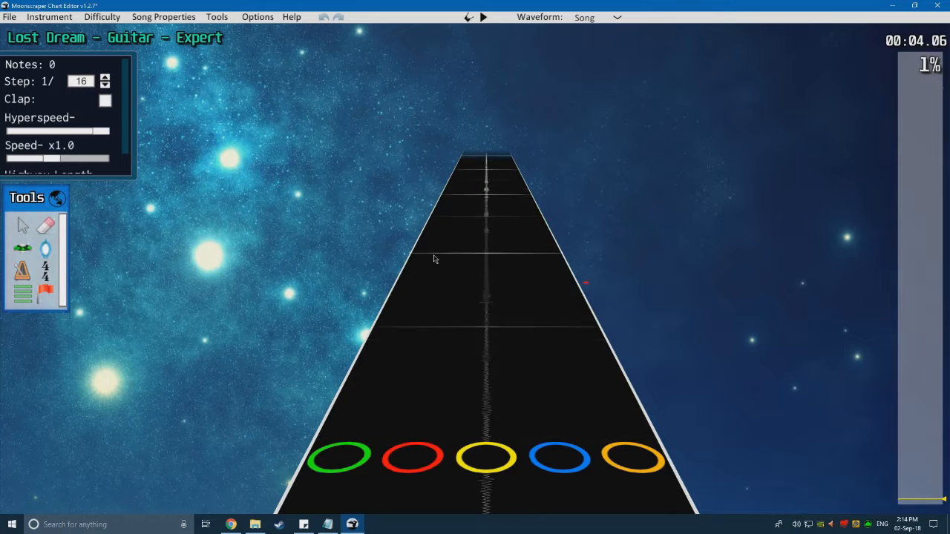
{"action": "scroll", "coordinate": [529, 265], "scroll_direction": "down", "scroll_amount": 5}
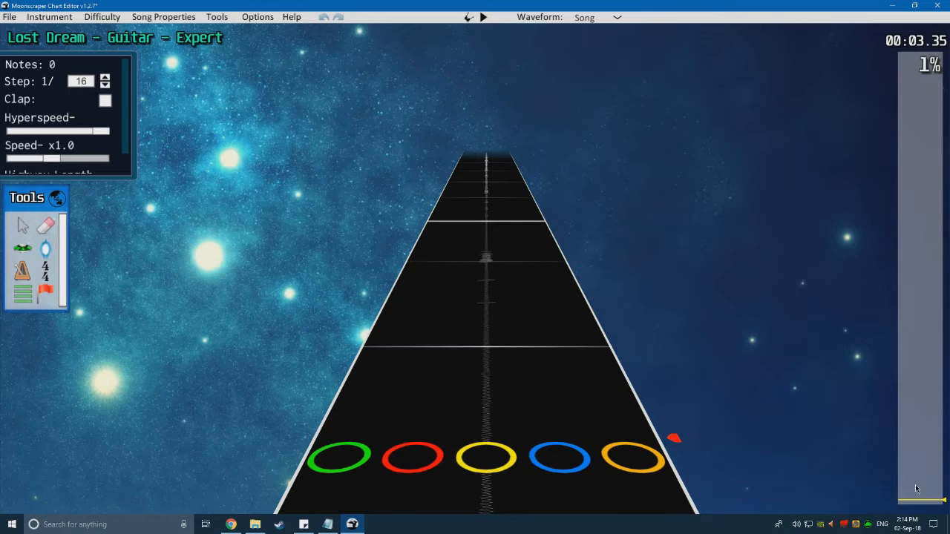
Step: Replay the intro from the very start and examine where the first sound falls relative to the beat lines
{"action": "left_click_drag", "start_coordinate": [915, 492], "coordinate": [910, 516]}
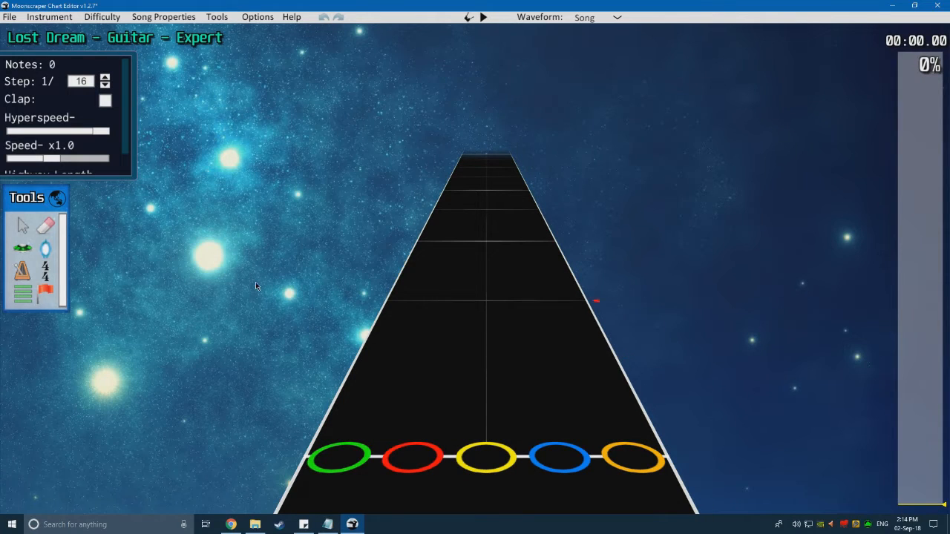
{"action": "key", "text": "space"}
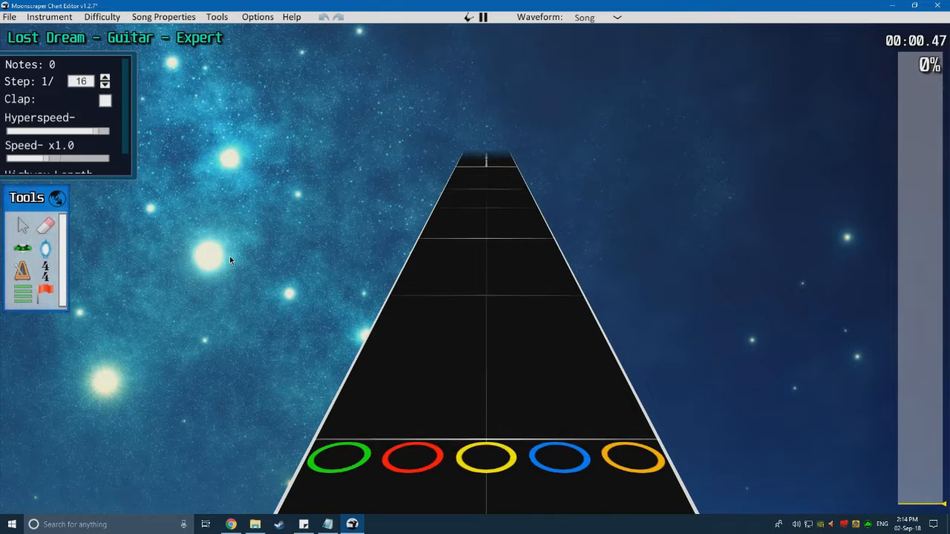
{"action": "scroll", "coordinate": [229, 256], "scroll_direction": "down", "scroll_amount": 5}
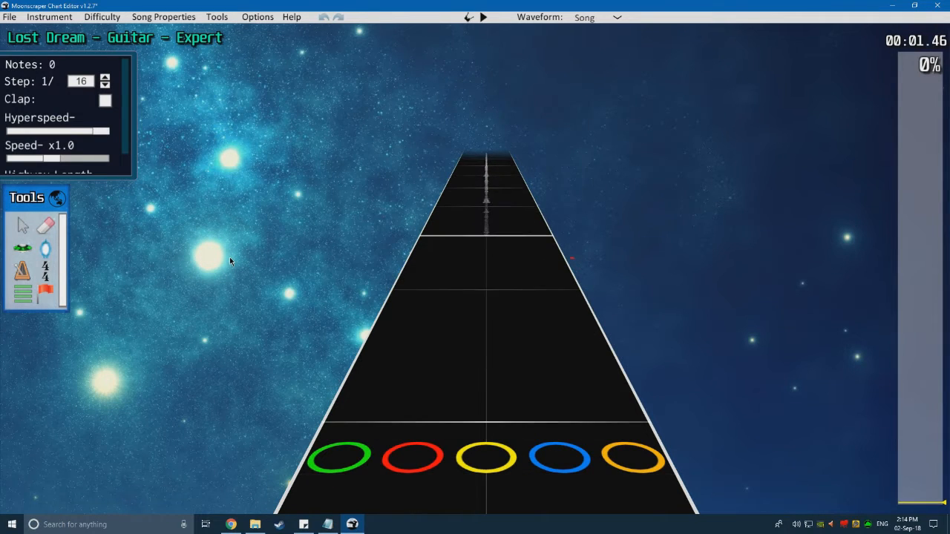
{"action": "scroll", "coordinate": [231, 270], "scroll_direction": "down", "scroll_amount": 3}
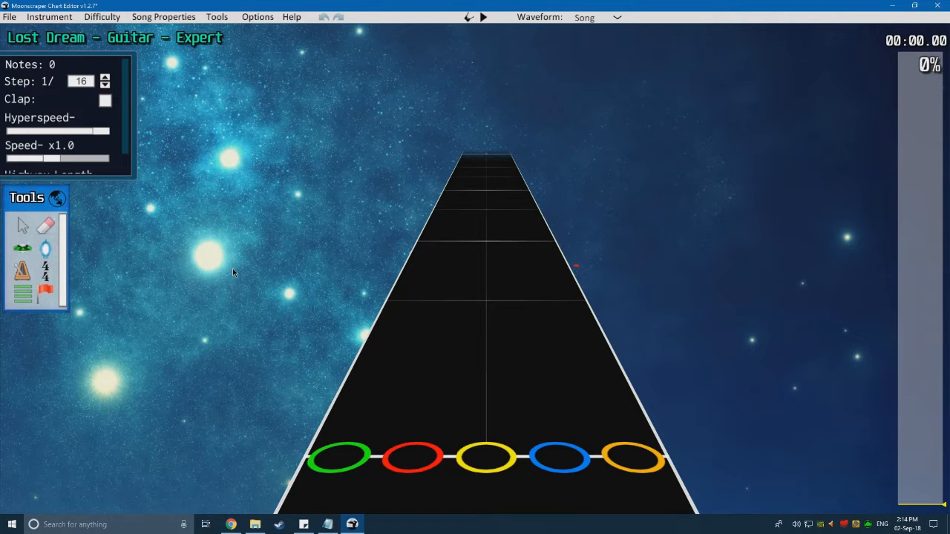
{"action": "key", "text": "space"}
{"action": "key", "text": "space"}
{"action": "scroll", "coordinate": [330, 319], "scroll_direction": "down", "scroll_amount": 3}
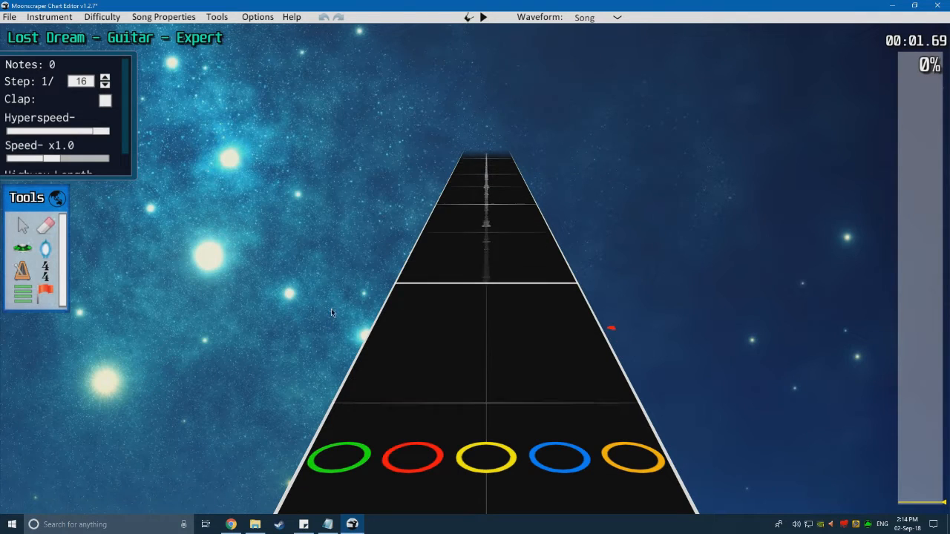
{"action": "scroll", "coordinate": [363, 293], "scroll_direction": "up", "scroll_amount": 1}
{"action": "scroll", "coordinate": [359, 282], "scroll_direction": "down", "scroll_amount": 6}
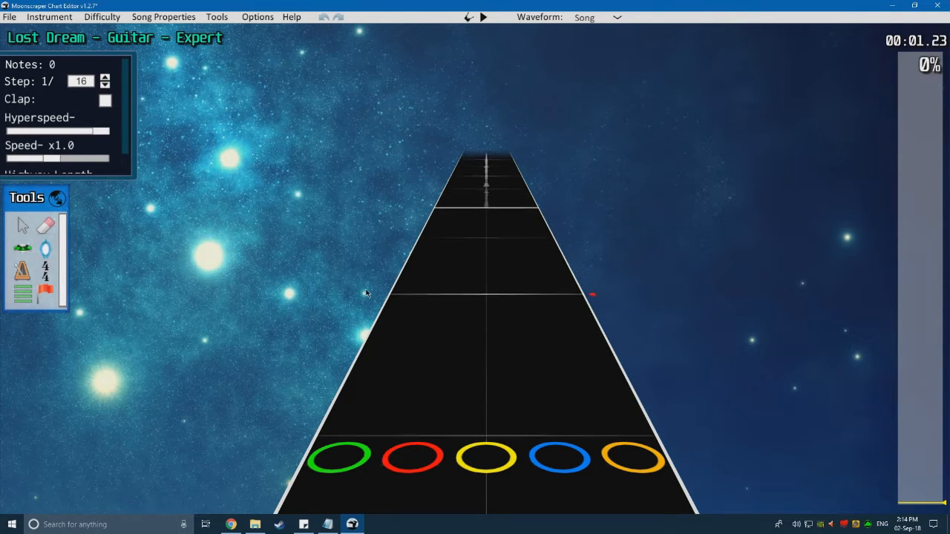
{"action": "scroll", "coordinate": [353, 277], "scroll_direction": "up", "scroll_amount": 9}
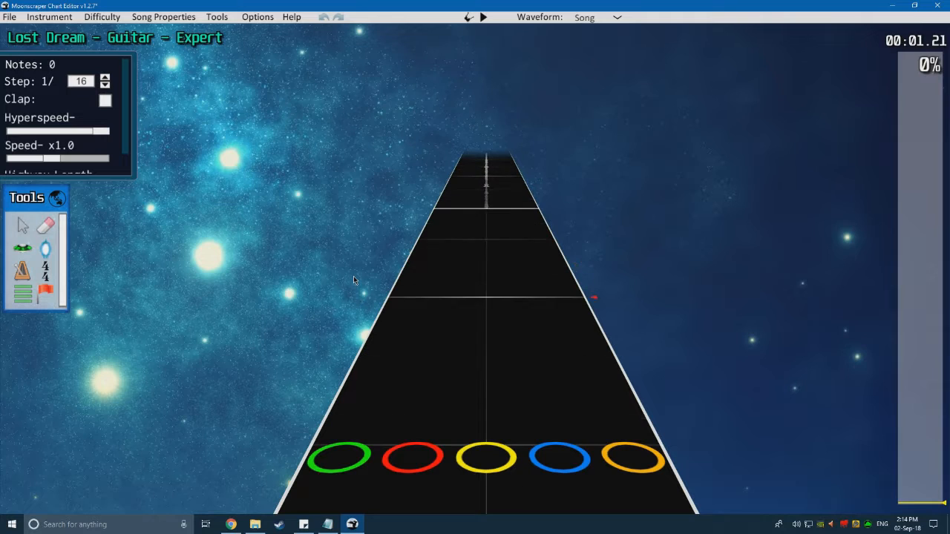
{"action": "scroll", "coordinate": [354, 276], "scroll_direction": "down", "scroll_amount": 2}
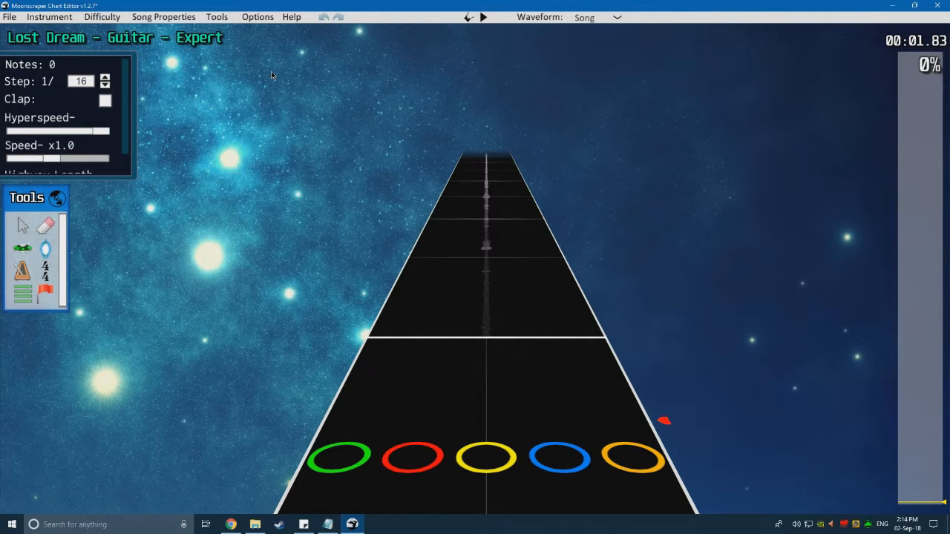
Step: Turn on the metronome
{"action": "left_click", "coordinate": [221, 16]}
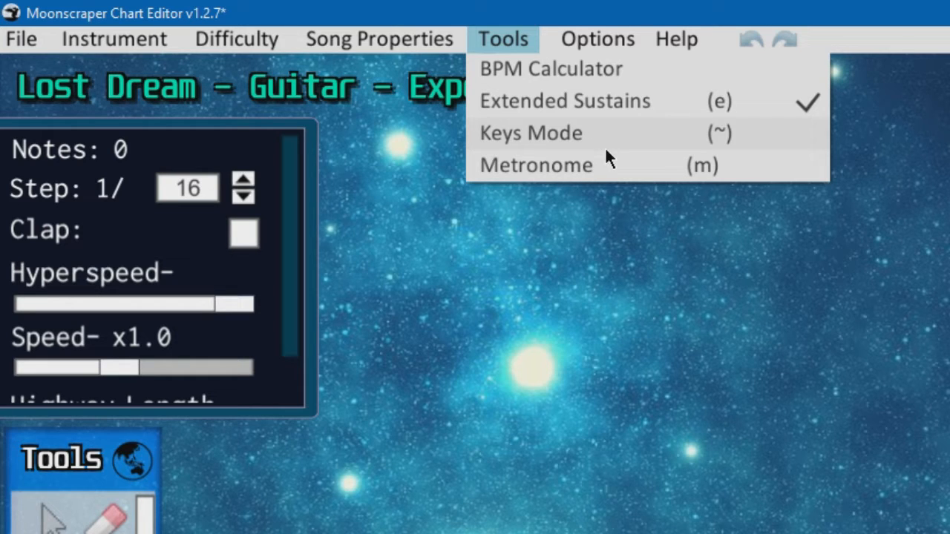
{"action": "left_click", "coordinate": [598, 351]}
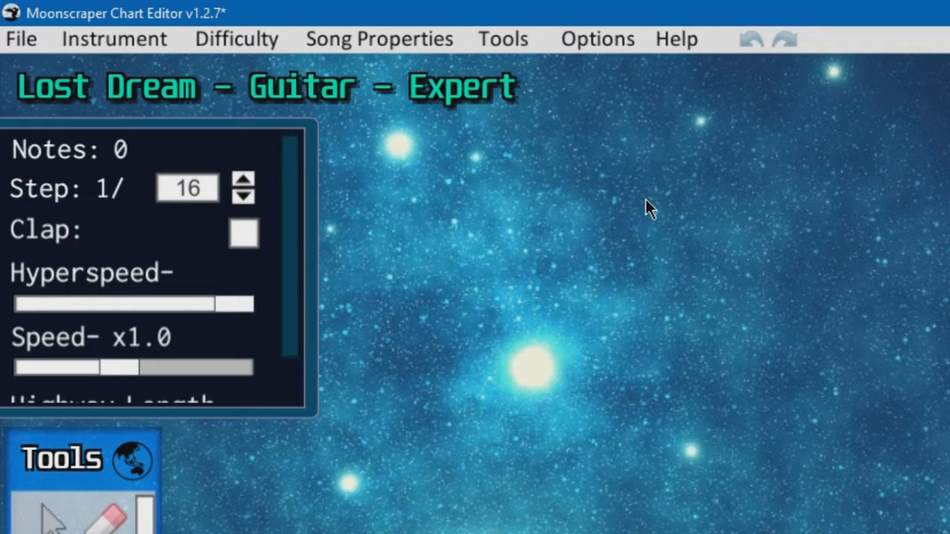
{"action": "left_click", "coordinate": [502, 37]}
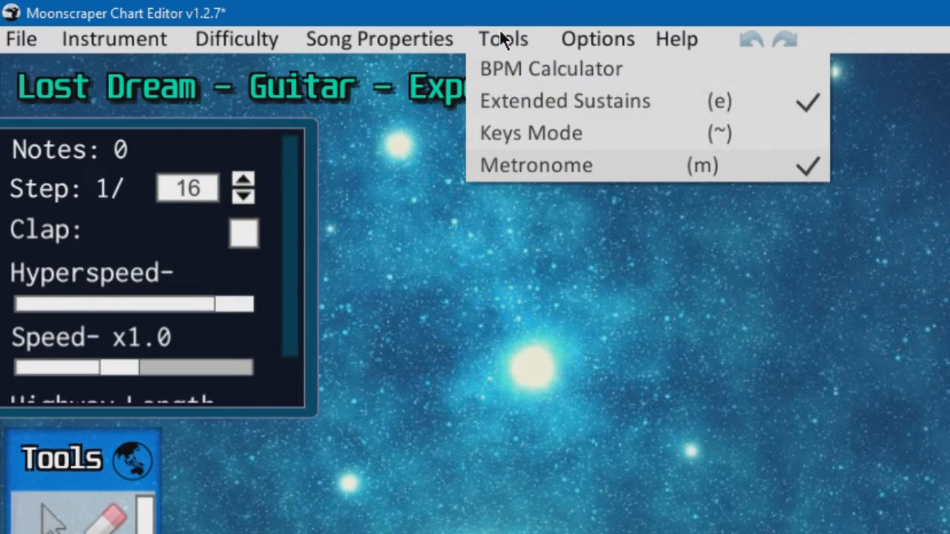
Step: Review the editor's clap, sustain, gameplay and volume settings and raise the master volume slightly
{"action": "left_click", "coordinate": [594, 43]}
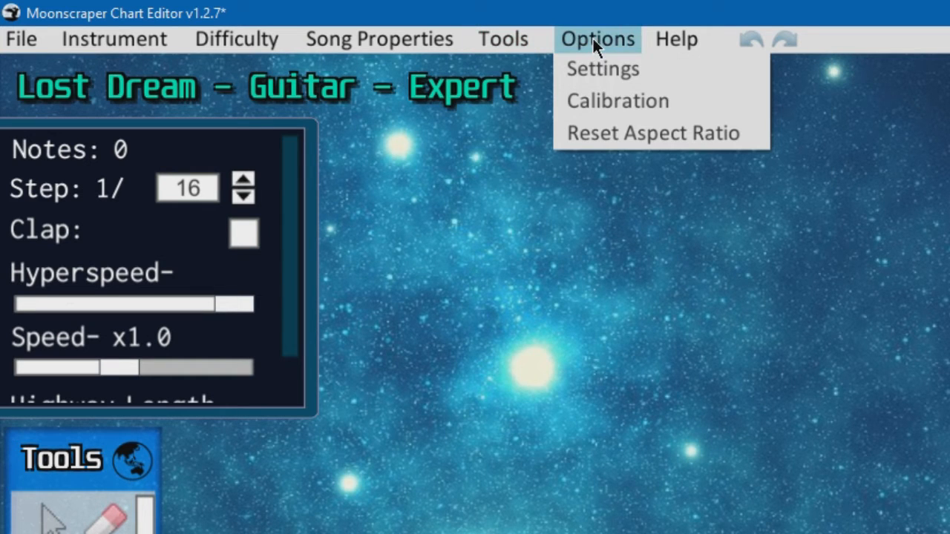
{"action": "left_click", "coordinate": [666, 70]}
{"action": "scroll", "coordinate": [407, 121], "scroll_direction": "down", "scroll_amount": 3}
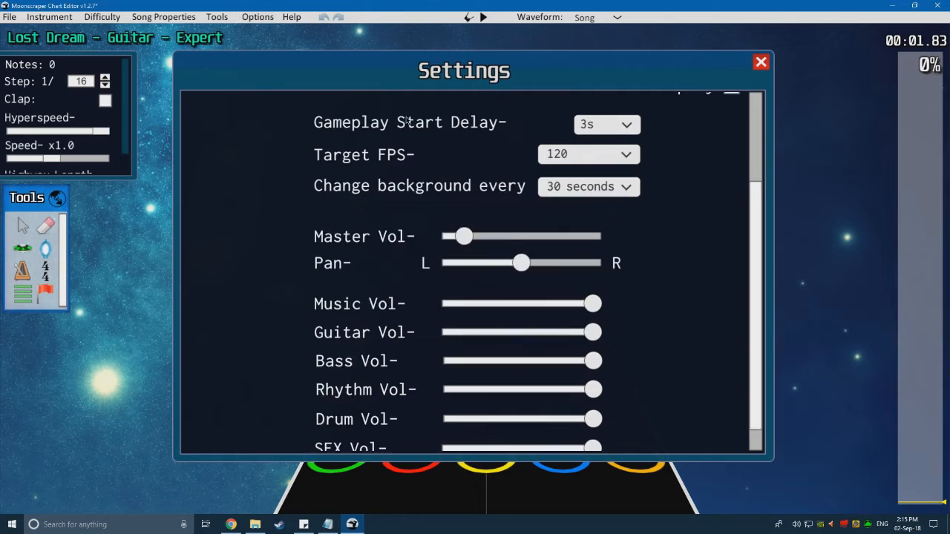
{"action": "scroll", "coordinate": [408, 121], "scroll_direction": "down", "scroll_amount": 1}
{"action": "scroll", "coordinate": [407, 121], "scroll_direction": "up", "scroll_amount": 5}
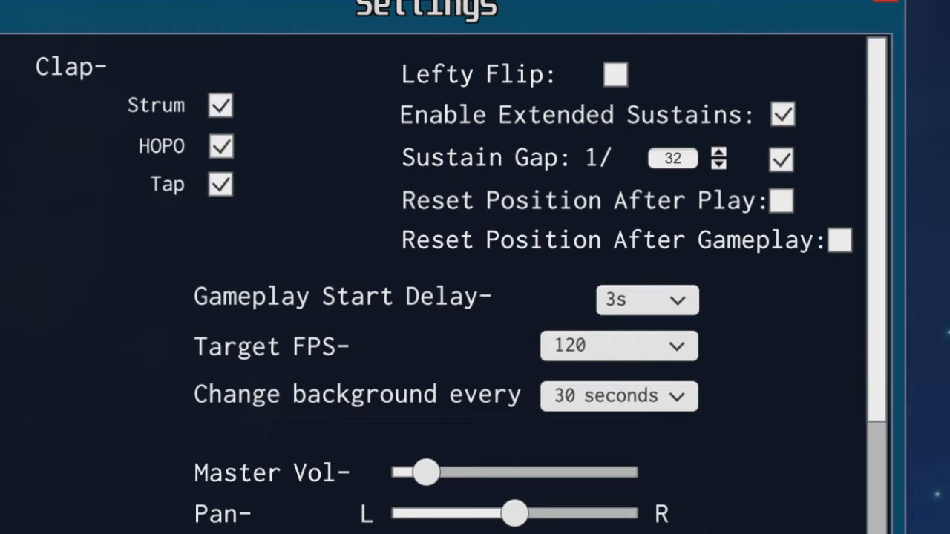
{"action": "scroll", "coordinate": [891, 326], "scroll_direction": "down", "scroll_amount": 3}
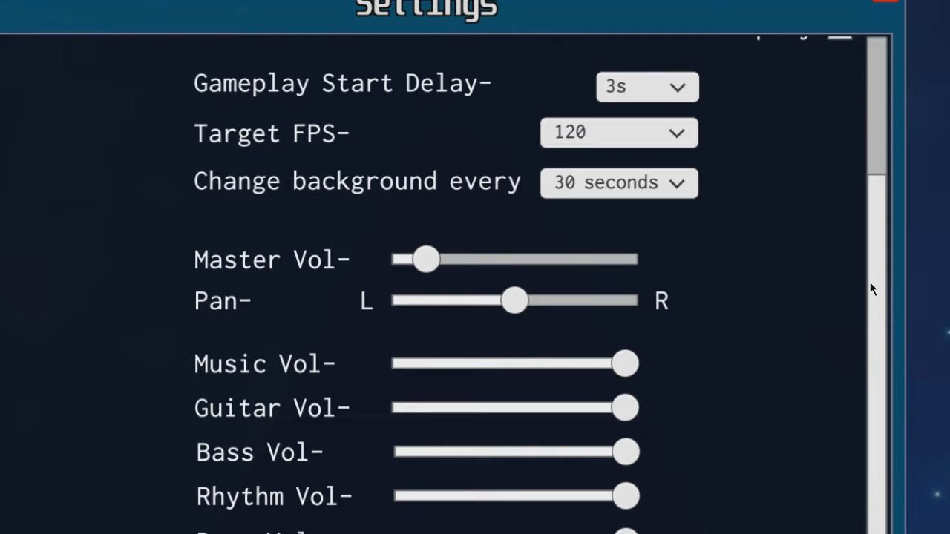
{"action": "scroll", "coordinate": [869, 282], "scroll_direction": "down", "scroll_amount": 1}
{"action": "left_click_drag", "start_coordinate": [426, 210], "coordinate": [448, 214]}
{"action": "scroll", "coordinate": [846, 256], "scroll_direction": "up", "scroll_amount": 4}
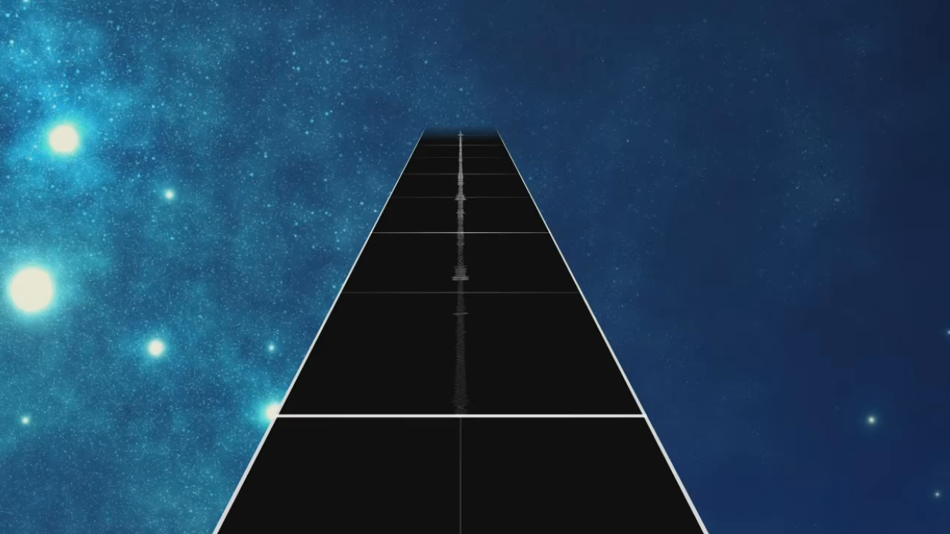
{"action": "left_click", "coordinate": [446, 29]}
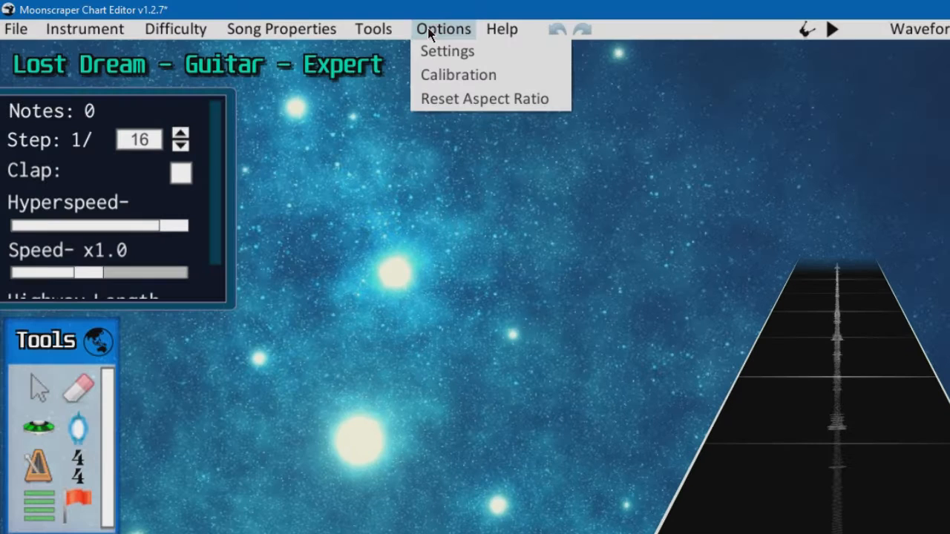
{"action": "left_click", "coordinate": [448, 74]}
{"action": "key", "text": "Escape"}
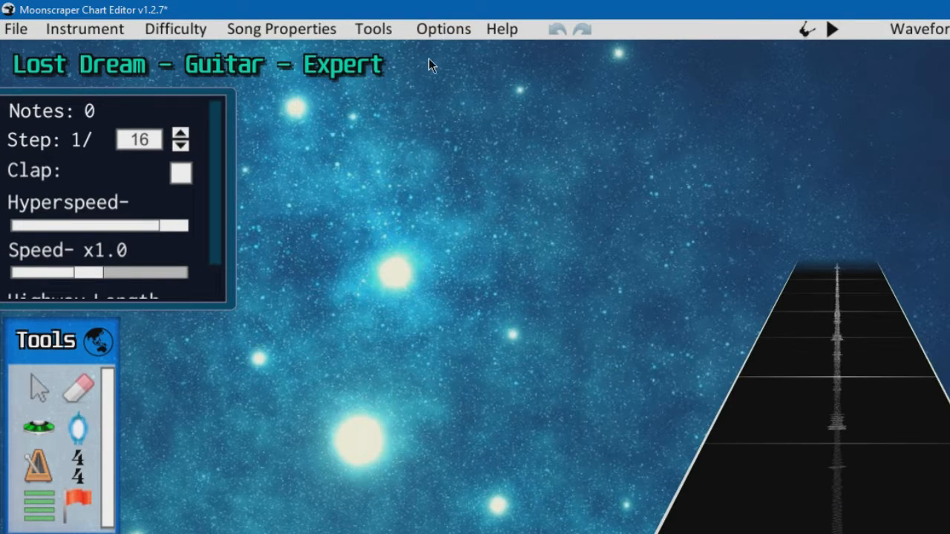
{"action": "left_click", "coordinate": [455, 32]}
{"action": "left_click", "coordinate": [491, 28]}
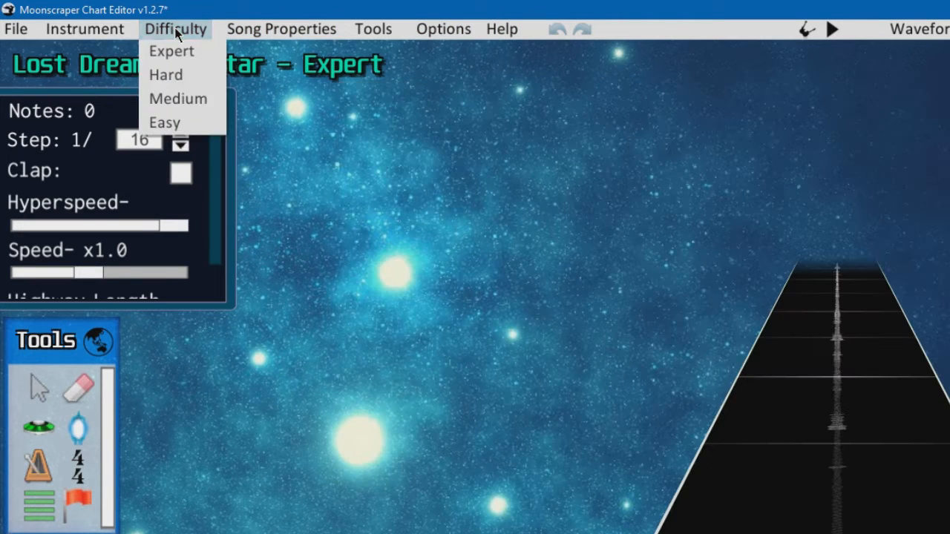
Step: View the available difficulties and try the GHLive Bass and GHLive Guitar instrument tracks
{"action": "left_click", "coordinate": [174, 28]}
{"action": "left_click", "coordinate": [174, 27]}
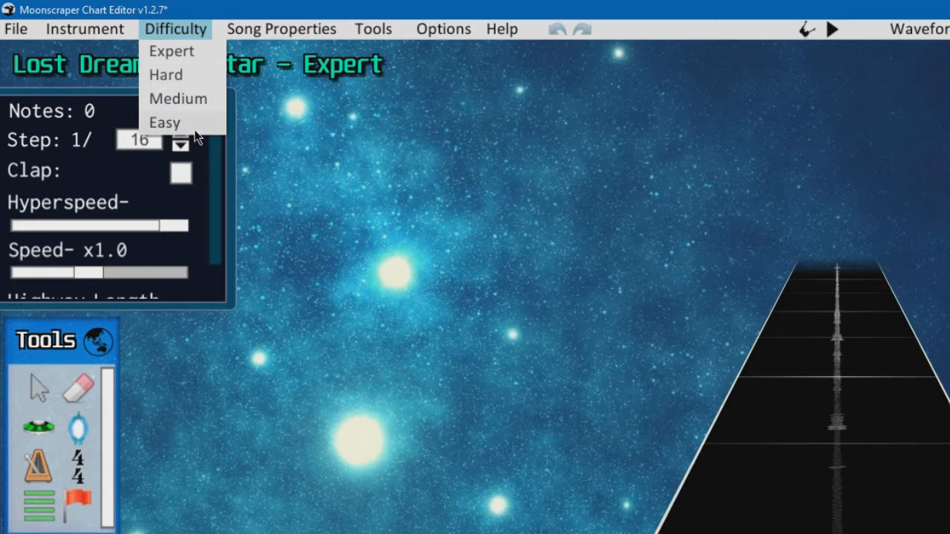
{"action": "mouse_move", "coordinate": [121, 27]}
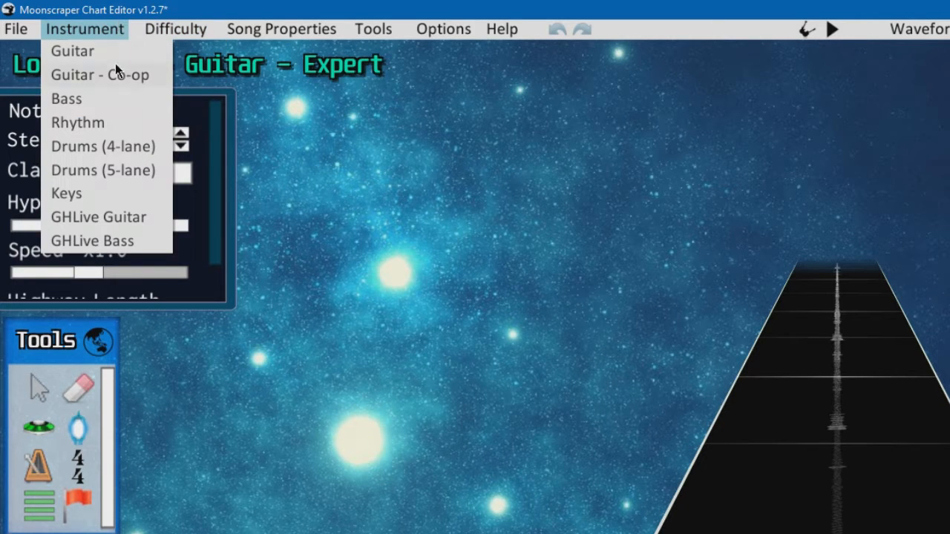
{"action": "left_click", "coordinate": [121, 241]}
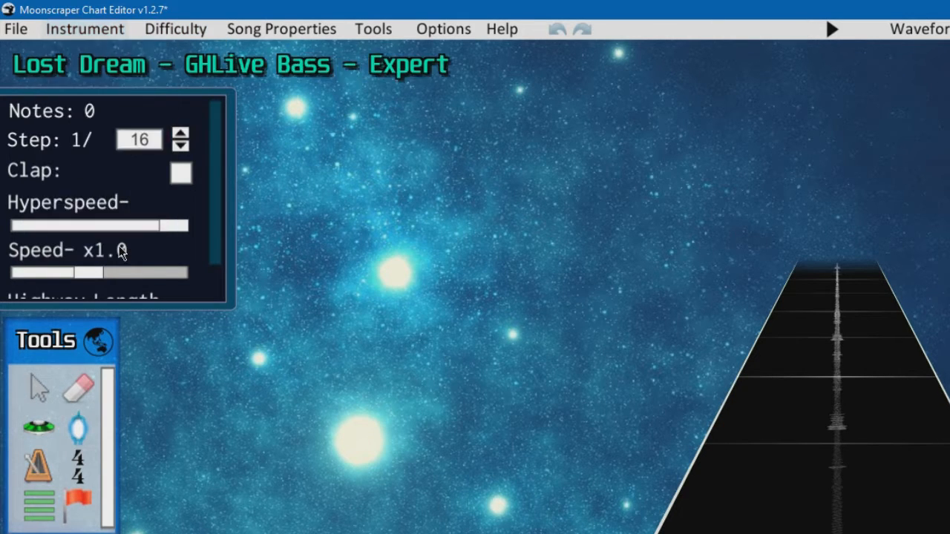
{"action": "left_click", "coordinate": [85, 28]}
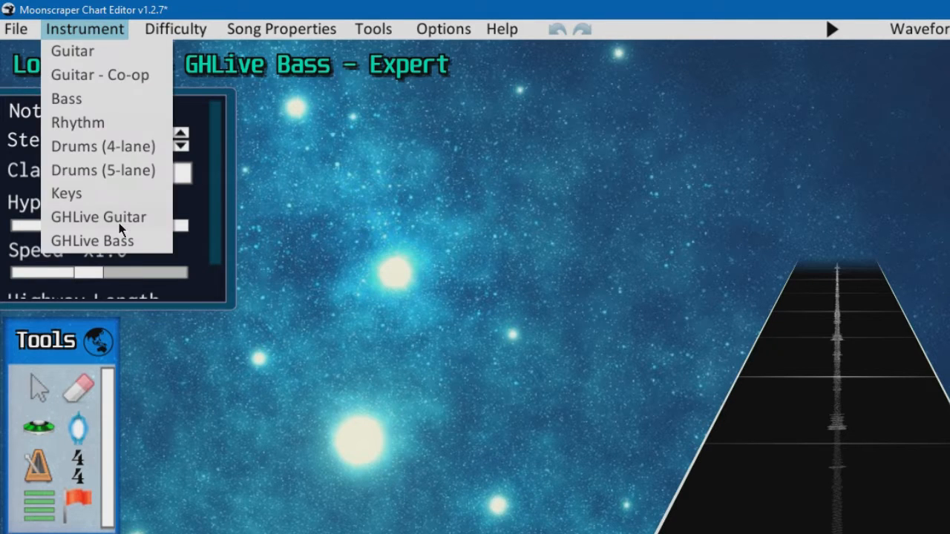
{"action": "left_click", "coordinate": [119, 214]}
{"action": "left_click", "coordinate": [93, 27]}
{"action": "left_click", "coordinate": [87, 25]}
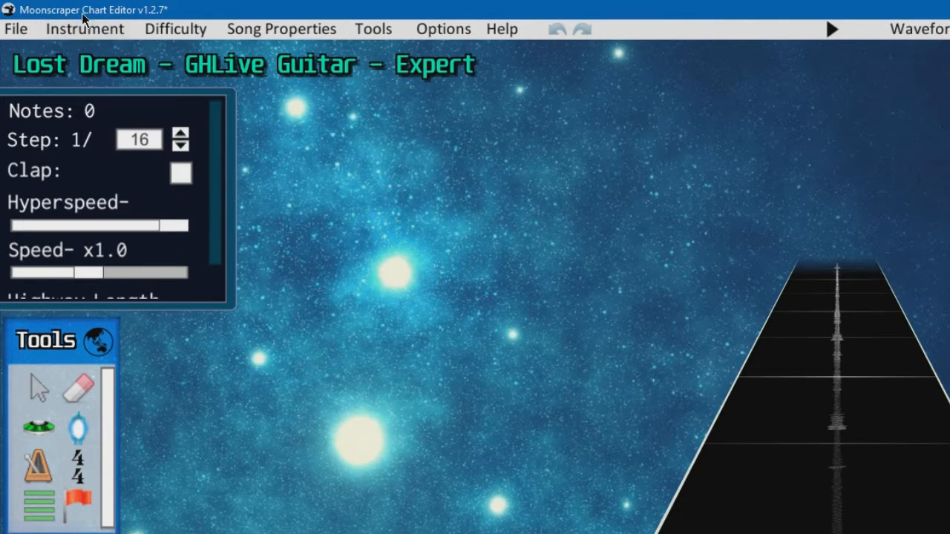
Step: Try the Bass and five-lane Drums tracks and return to the Guitar track
{"action": "left_click", "coordinate": [86, 28]}
{"action": "left_click", "coordinate": [78, 104]}
{"action": "left_click", "coordinate": [93, 26]}
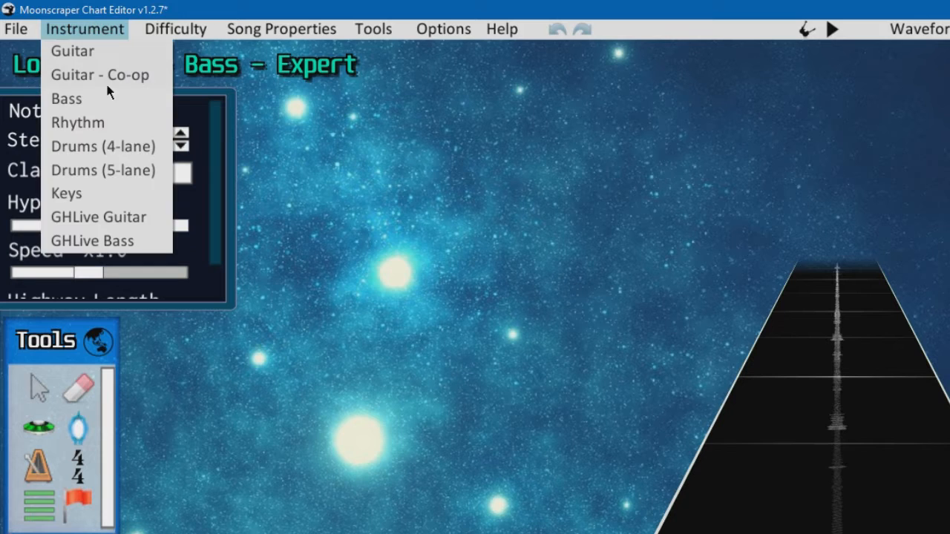
{"action": "left_click", "coordinate": [128, 170]}
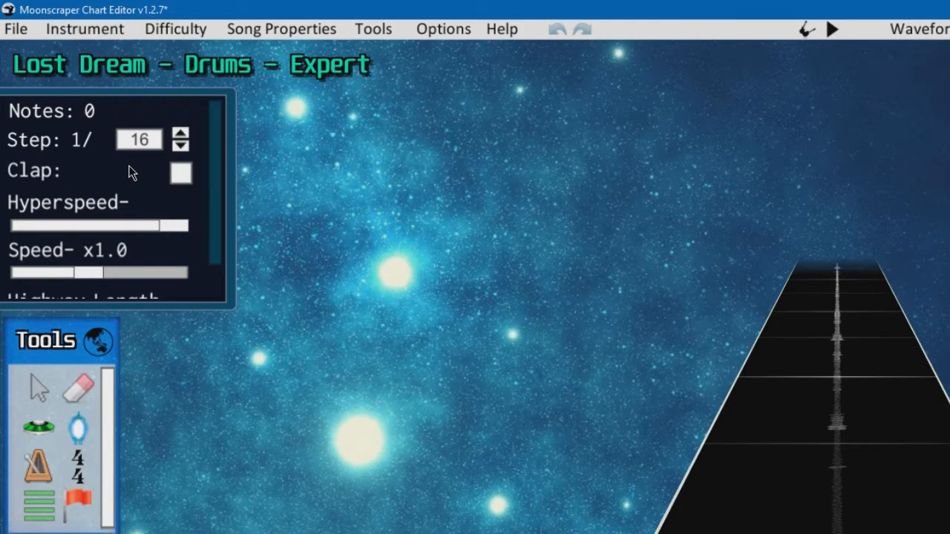
{"action": "left_click", "coordinate": [109, 29]}
{"action": "left_click", "coordinate": [108, 55]}
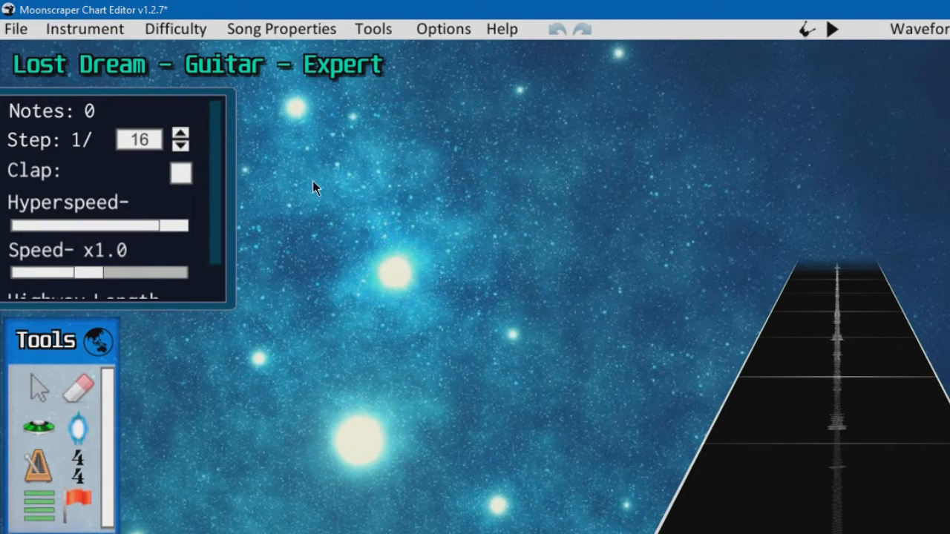
{"action": "left_click", "coordinate": [51, 33]}
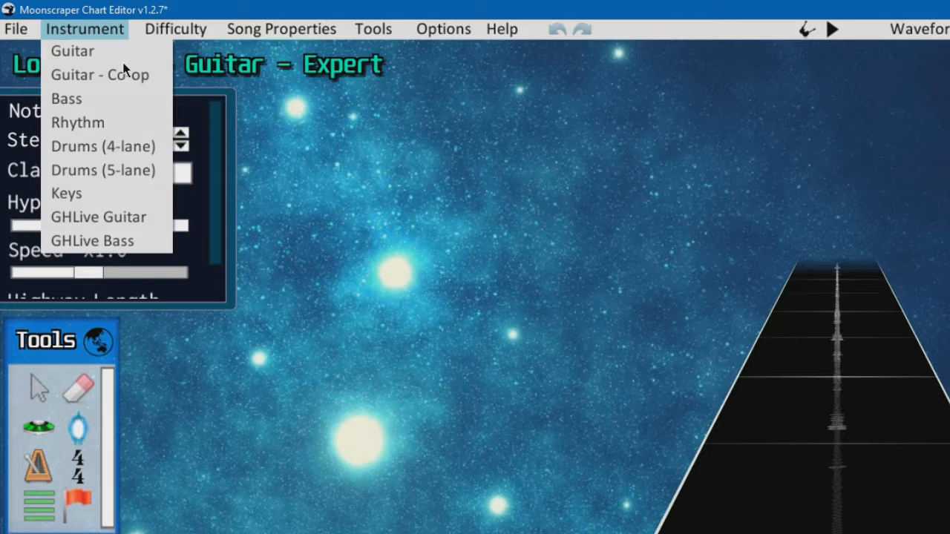
{"action": "left_click", "coordinate": [100, 28]}
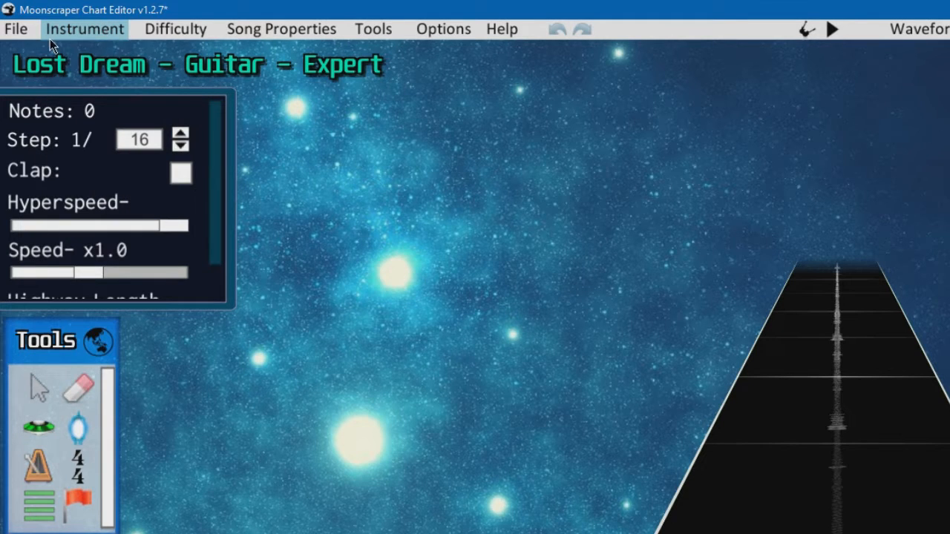
{"action": "left_click", "coordinate": [16, 29]}
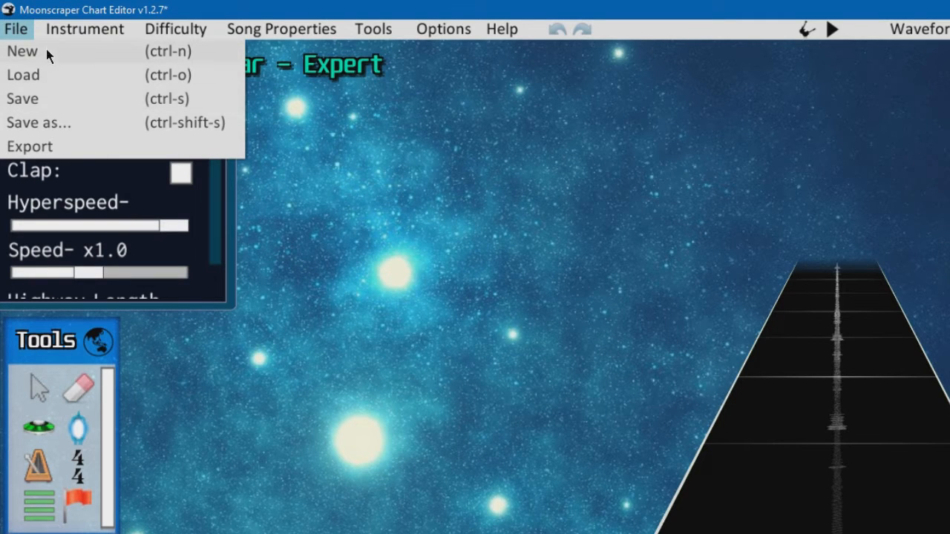
{"action": "left_click", "coordinate": [434, 297]}
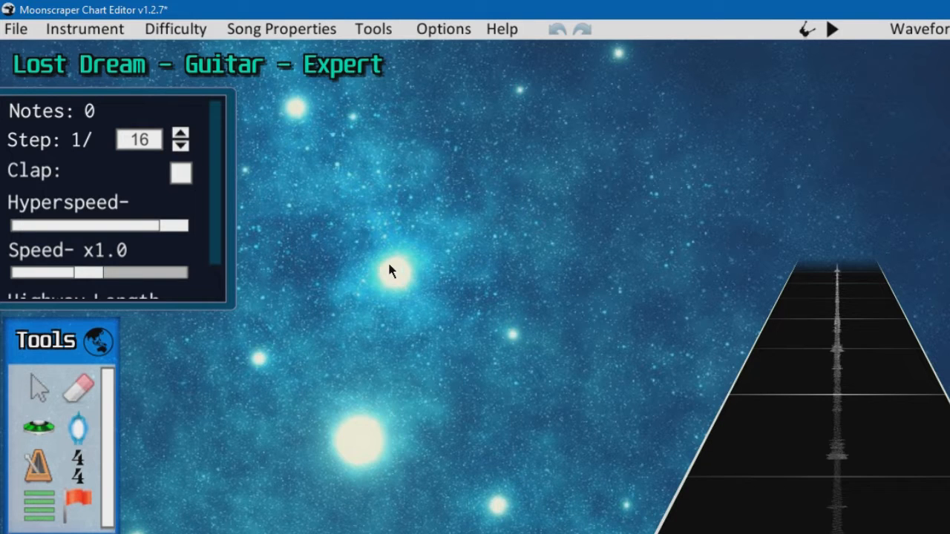
{"action": "scroll", "coordinate": [69, 171], "scroll_direction": "down", "scroll_amount": 2}
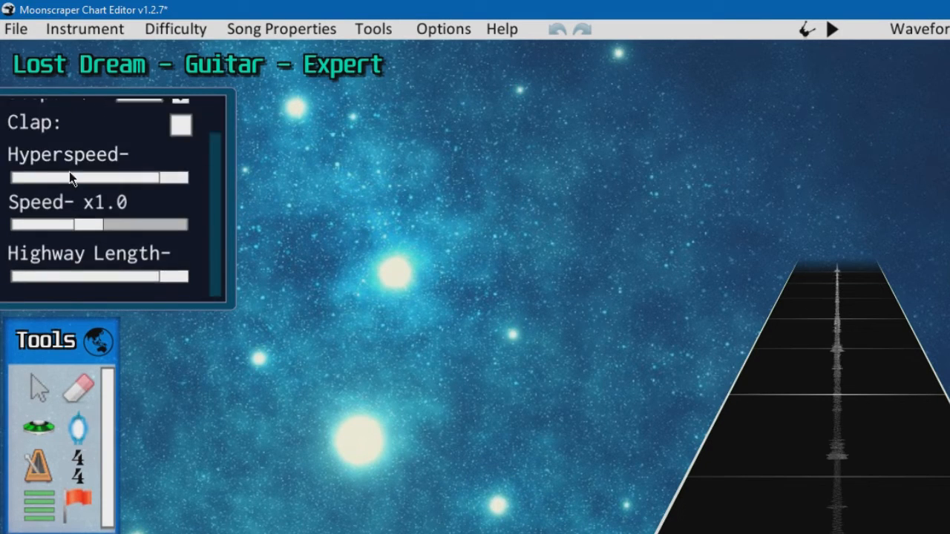
{"action": "scroll", "coordinate": [70, 183], "scroll_direction": "up", "scroll_amount": 2}
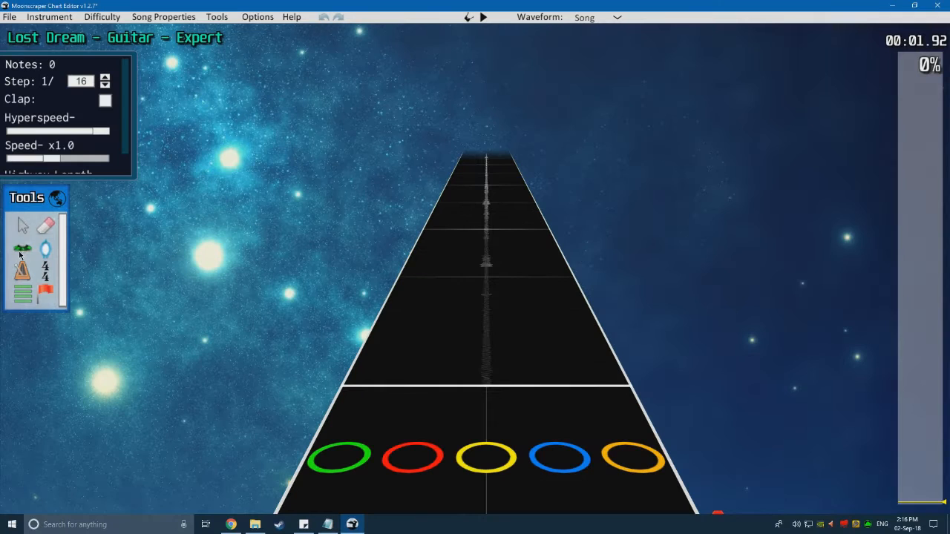
Step: Try placing three single yellow notes on the highway at a 1/16 step and undo all three placements
{"action": "left_click", "coordinate": [21, 253]}
{"action": "left_click", "coordinate": [486, 383]}
{"action": "left_click", "coordinate": [486, 316]}
{"action": "left_click", "coordinate": [486, 276]}
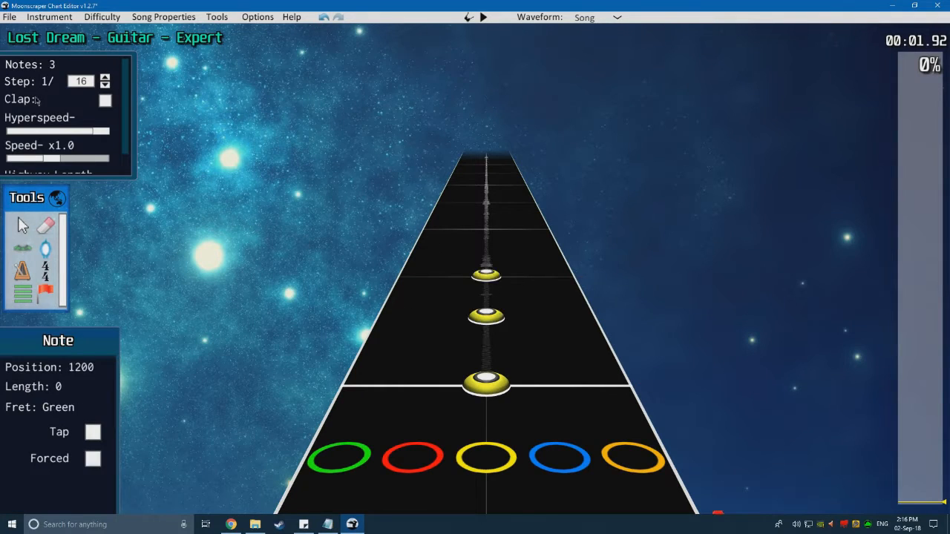
{"action": "key", "text": "ctrl+z"}
{"action": "key", "text": "ctrl+z"}
{"action": "key", "text": "ctrl+z"}
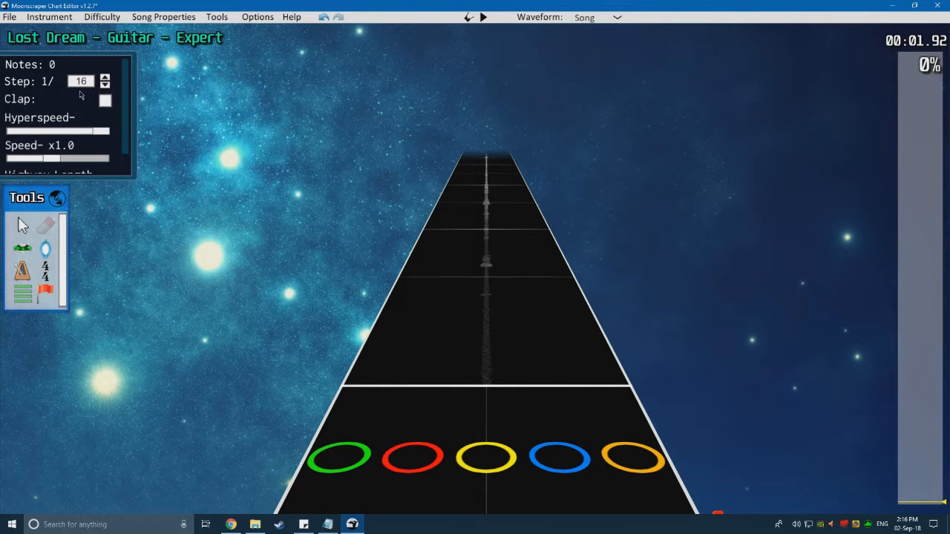
Step: Set the step to 1/1 and place five-fret chords at positions 768 and 1536 with the note tool
{"action": "scroll", "coordinate": [86, 248], "scroll_direction": "down", "scroll_amount": 4}
{"action": "scroll", "coordinate": [85, 253], "scroll_direction": "up", "scroll_amount": 4}
{"action": "left_click", "coordinate": [22, 247]}
{"action": "left_click", "coordinate": [105, 86]}
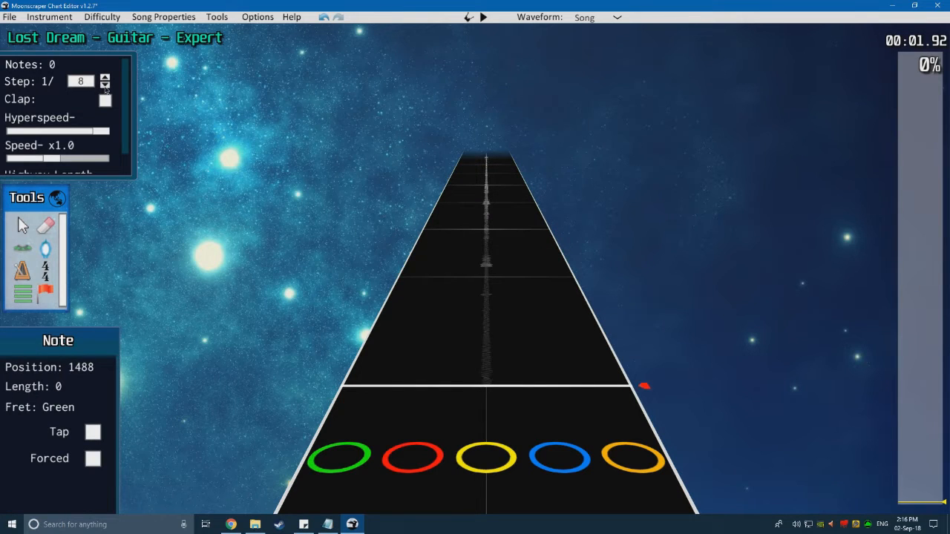
{"action": "left_click", "coordinate": [104, 85]}
{"action": "left_click", "coordinate": [104, 85]}
{"action": "left_click", "coordinate": [480, 256]}
{"action": "key", "text": "2"}
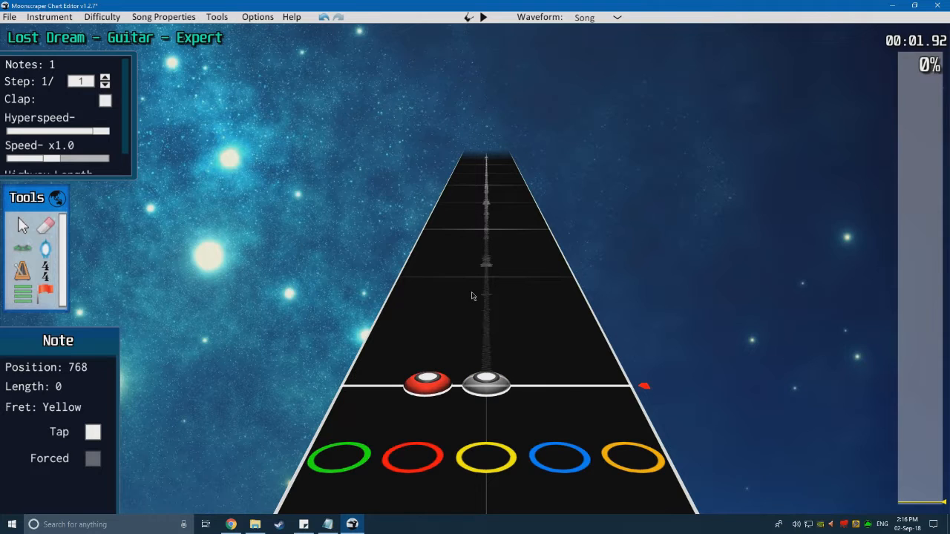
{"action": "key", "text": "5"}
{"action": "key", "text": "4"}
{"action": "left_click_drag", "start_coordinate": [473, 321], "coordinate": [401, 324]}
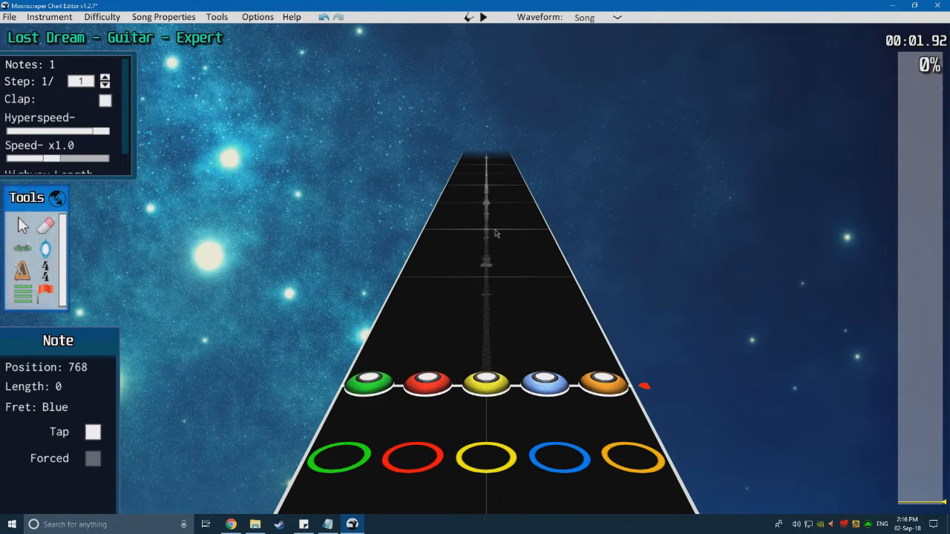
{"action": "scroll", "coordinate": [515, 240], "scroll_direction": "up", "scroll_amount": 3}
{"action": "left_click_drag", "start_coordinate": [496, 169], "coordinate": [477, 167]}
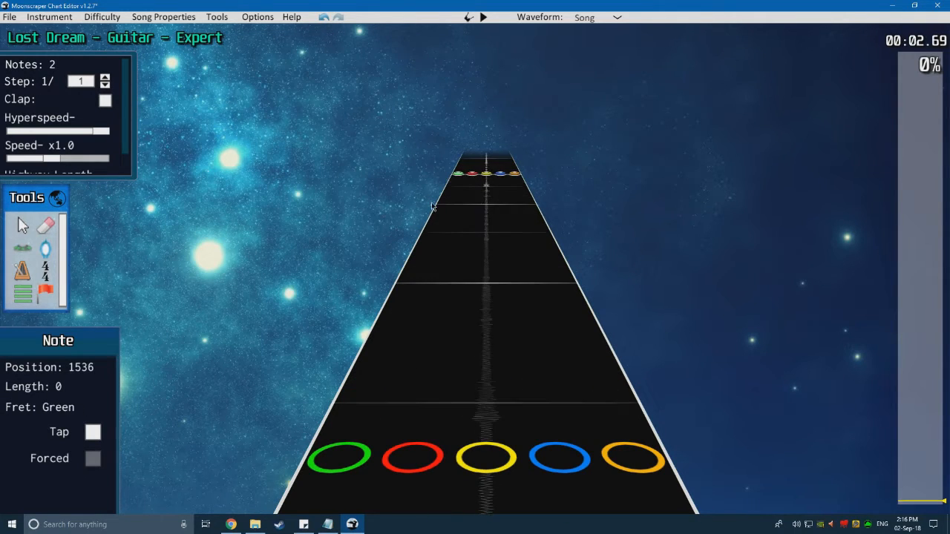
Step: Erase both five-fret chords from the highway
{"action": "scroll", "coordinate": [412, 217], "scroll_direction": "down", "scroll_amount": 3}
{"action": "scroll", "coordinate": [435, 237], "scroll_direction": "down", "scroll_amount": 4}
{"action": "scroll", "coordinate": [460, 280], "scroll_direction": "up", "scroll_amount": 6}
{"action": "scroll", "coordinate": [409, 252], "scroll_direction": "down", "scroll_amount": 3}
{"action": "scroll", "coordinate": [293, 167], "scroll_direction": "up", "scroll_amount": 2}
{"action": "left_click", "coordinate": [51, 231]}
{"action": "scroll", "coordinate": [334, 200], "scroll_direction": "up", "scroll_amount": 4}
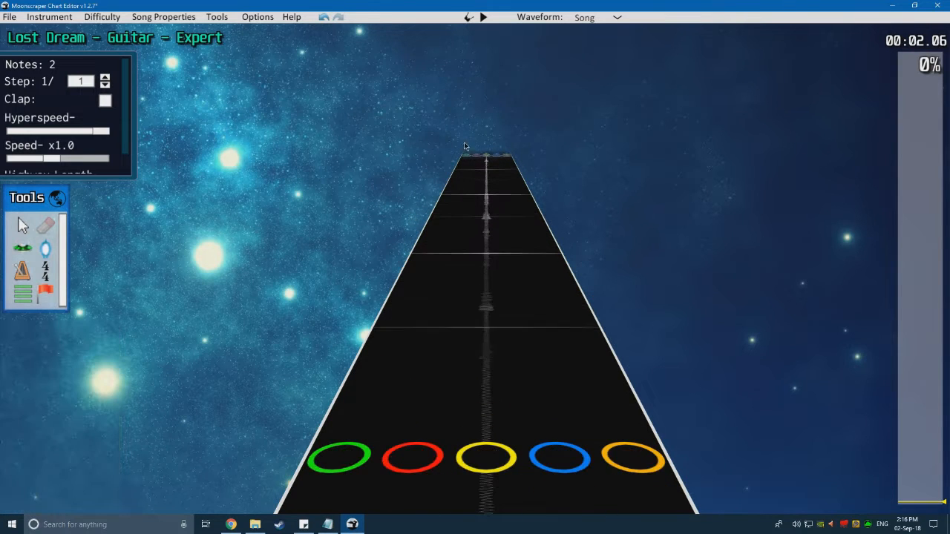
{"action": "left_click_drag", "start_coordinate": [512, 161], "coordinate": [464, 159]}
{"action": "scroll", "coordinate": [373, 241], "scroll_direction": "up", "scroll_amount": 2}
{"action": "scroll", "coordinate": [372, 241], "scroll_direction": "down", "scroll_amount": 4}
{"action": "mouse_move", "coordinate": [445, 282]}
{"action": "left_mouse_down"}
{"action": "mouse_move", "coordinate": [524, 271]}
{"action": "mouse_move", "coordinate": [420, 282]}
{"action": "left_mouse_up"}
Step: Set the step to 1/16 and place yellow notes at positions 768, 816 and 864
{"action": "scroll", "coordinate": [380, 250], "scroll_direction": "up", "scroll_amount": 1}
{"action": "left_click", "coordinate": [105, 78]}
{"action": "left_click", "coordinate": [105, 78]}
{"action": "left_click", "coordinate": [105, 77]}
{"action": "left_click", "coordinate": [104, 78]}
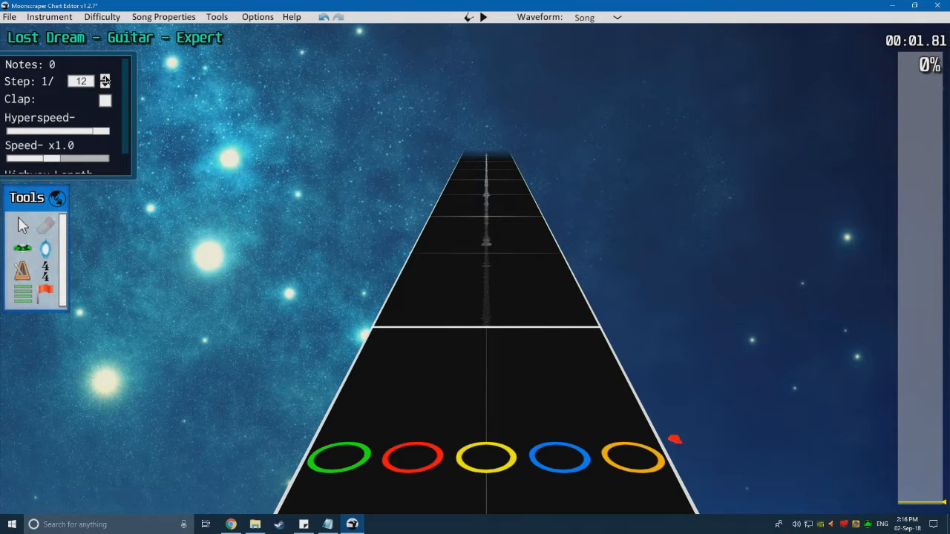
{"action": "scroll", "coordinate": [157, 139], "scroll_direction": "up", "scroll_amount": 1}
{"action": "left_click", "coordinate": [22, 249]}
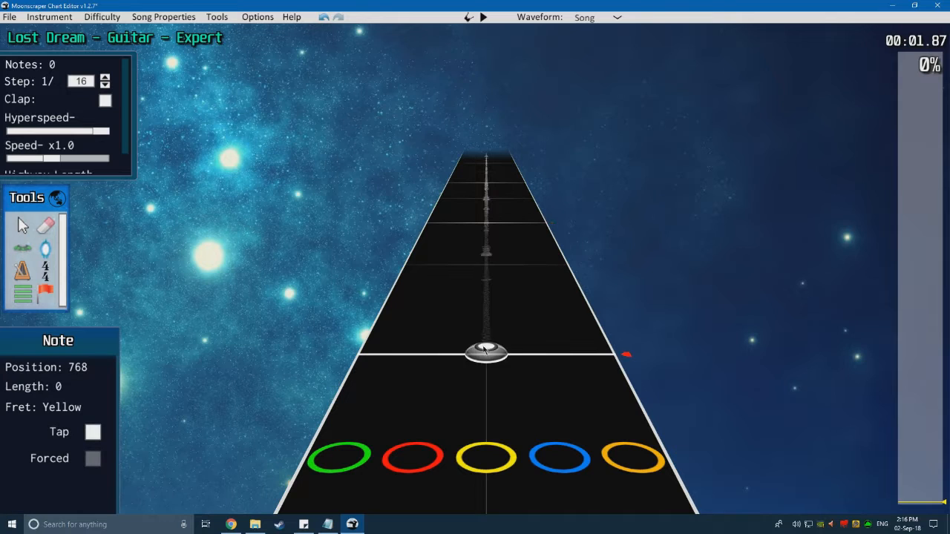
{"action": "left_click", "coordinate": [486, 263]}
{"action": "left_click", "coordinate": [489, 364]}
{"action": "scroll", "coordinate": [445, 311], "scroll_direction": "up", "scroll_amount": 1}
{"action": "left_click", "coordinate": [487, 308]}
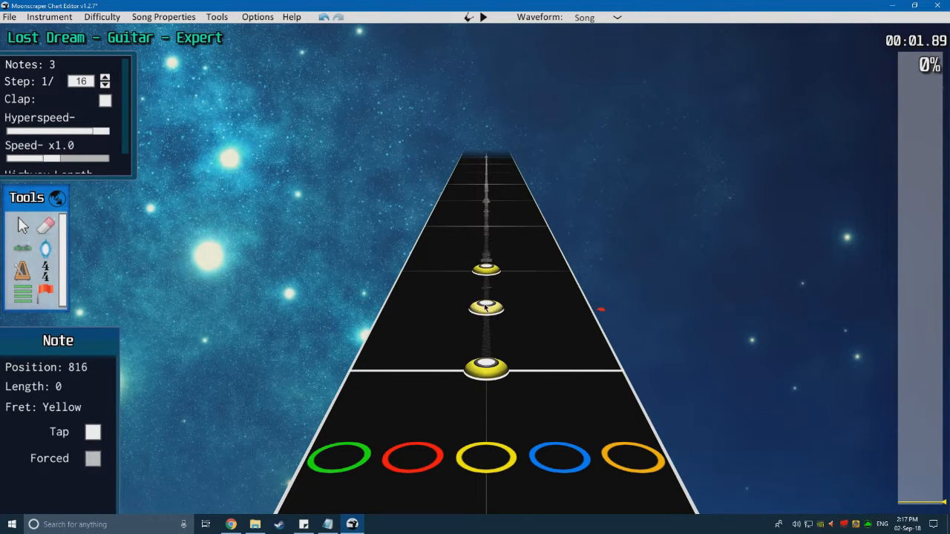
Step: Erase the three yellow notes from the highway
{"action": "scroll", "coordinate": [445, 303], "scroll_direction": "up", "scroll_amount": 2}
{"action": "scroll", "coordinate": [413, 298], "scroll_direction": "down", "scroll_amount": 2}
{"action": "scroll", "coordinate": [371, 299], "scroll_direction": "up", "scroll_amount": 1}
{"action": "scroll", "coordinate": [362, 295], "scroll_direction": "up", "scroll_amount": 1}
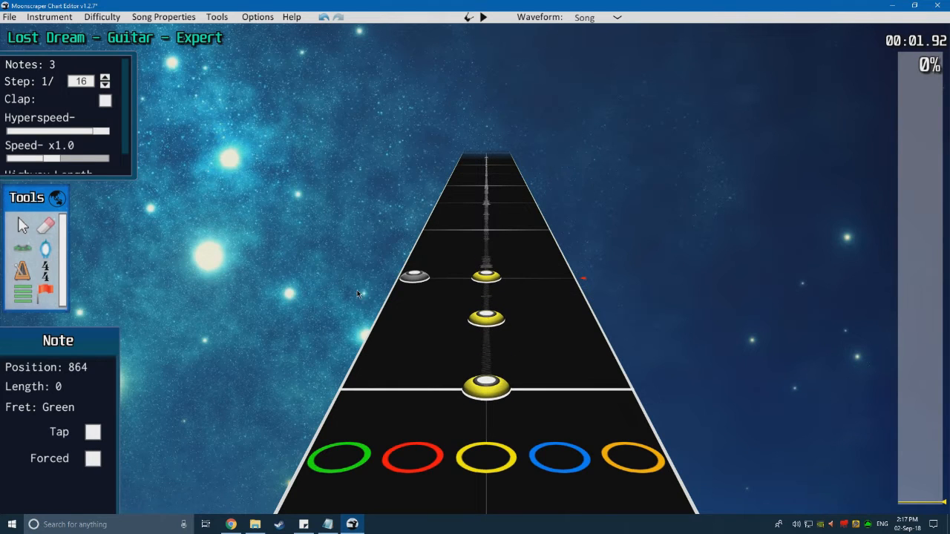
{"action": "left_click", "coordinate": [49, 220]}
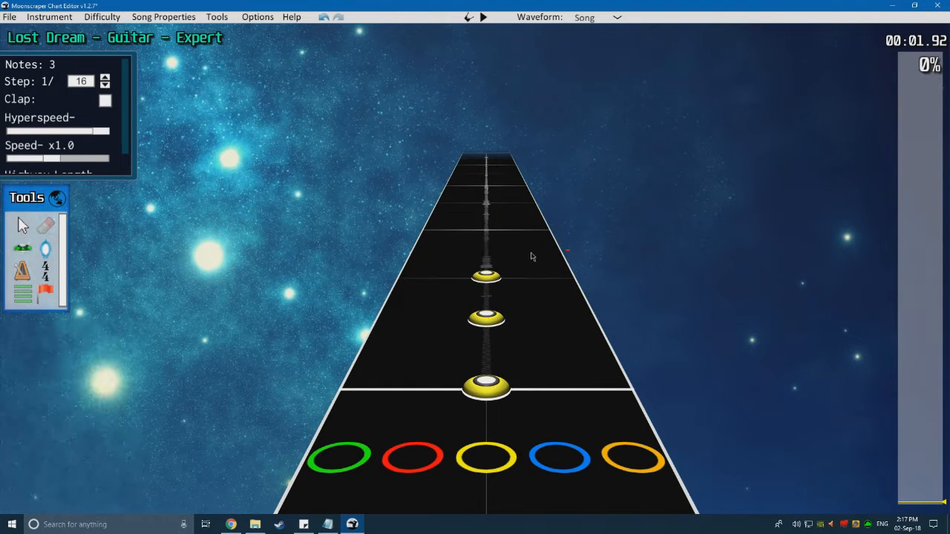
{"action": "left_click_drag", "start_coordinate": [490, 274], "coordinate": [484, 428]}
Step: Try the 1/24 and 1/16 steps and set the step to 1/32
{"action": "left_click", "coordinate": [105, 84]}
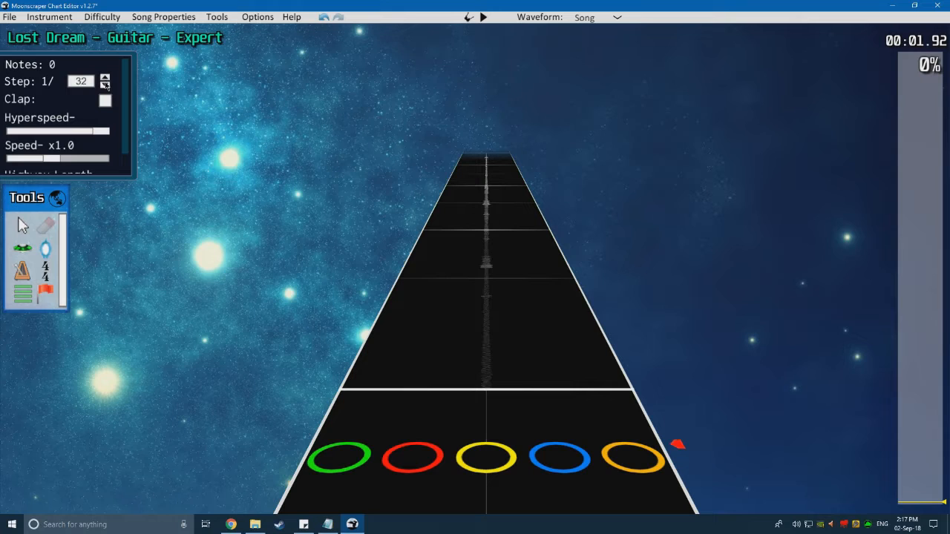
{"action": "left_click", "coordinate": [106, 79]}
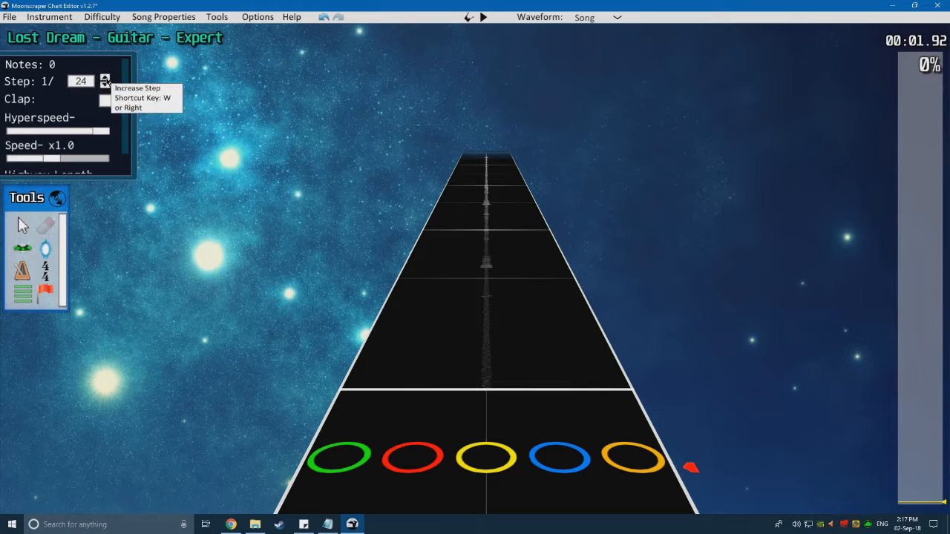
{"action": "left_click", "coordinate": [106, 87]}
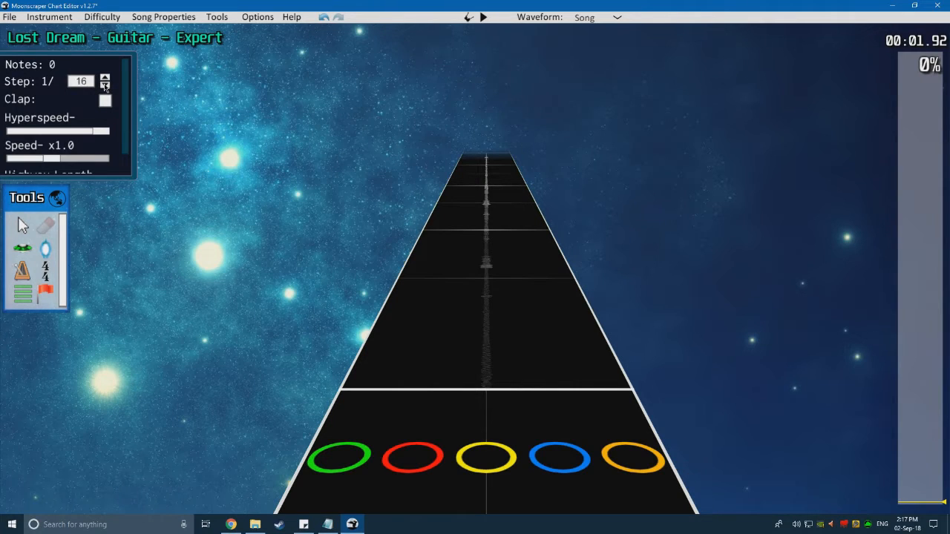
{"action": "left_click", "coordinate": [105, 83]}
{"action": "scroll", "coordinate": [380, 276], "scroll_direction": "down", "scroll_amount": 2}
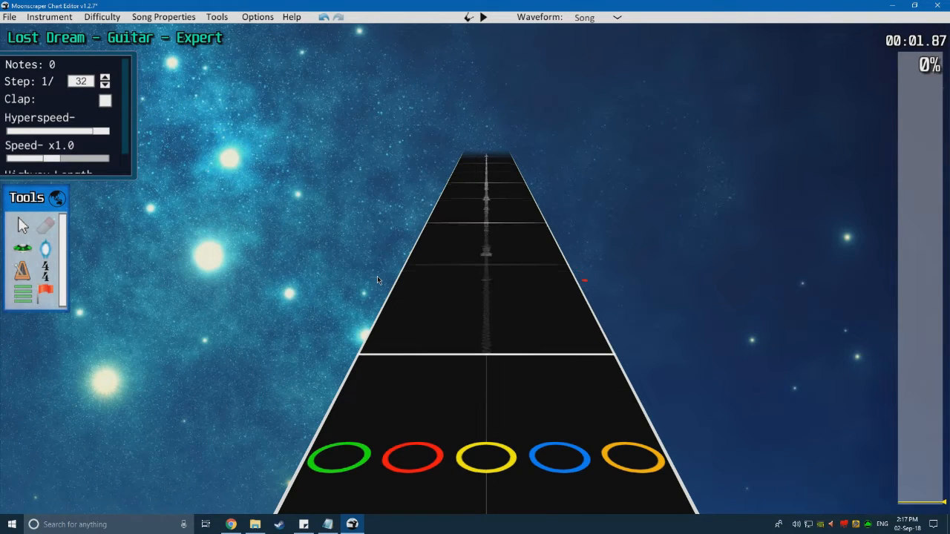
{"action": "scroll", "coordinate": [377, 276], "scroll_direction": "up", "scroll_amount": 1}
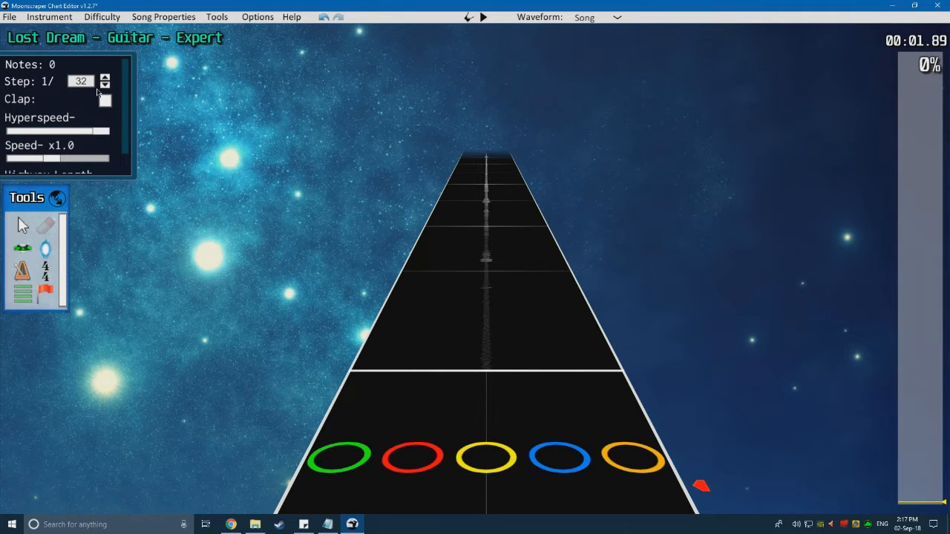
Step: Compare note snapping at the 1/16 and 1/32 steps and place a sustained yellow note at position 768 using 1/32
{"action": "left_click", "coordinate": [28, 247]}
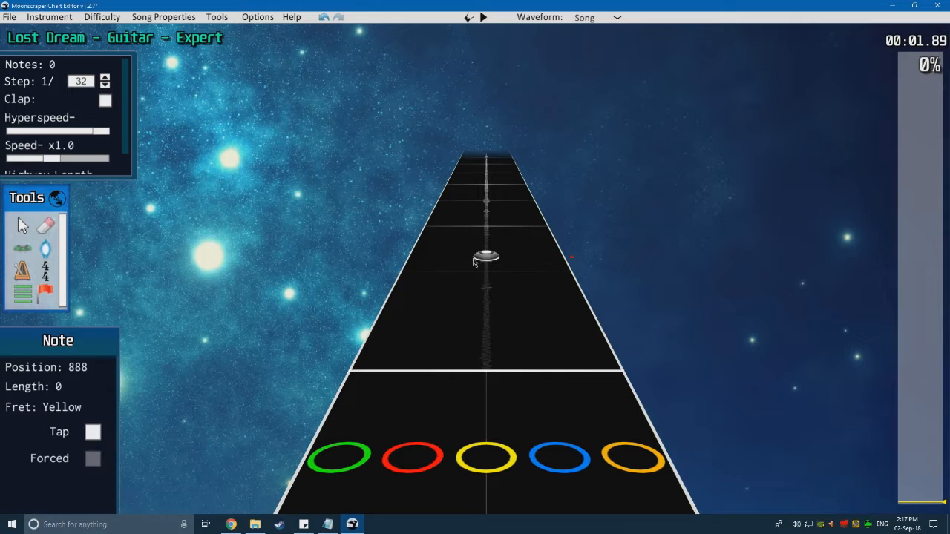
{"action": "left_click", "coordinate": [106, 86]}
{"action": "left_click", "coordinate": [106, 86]}
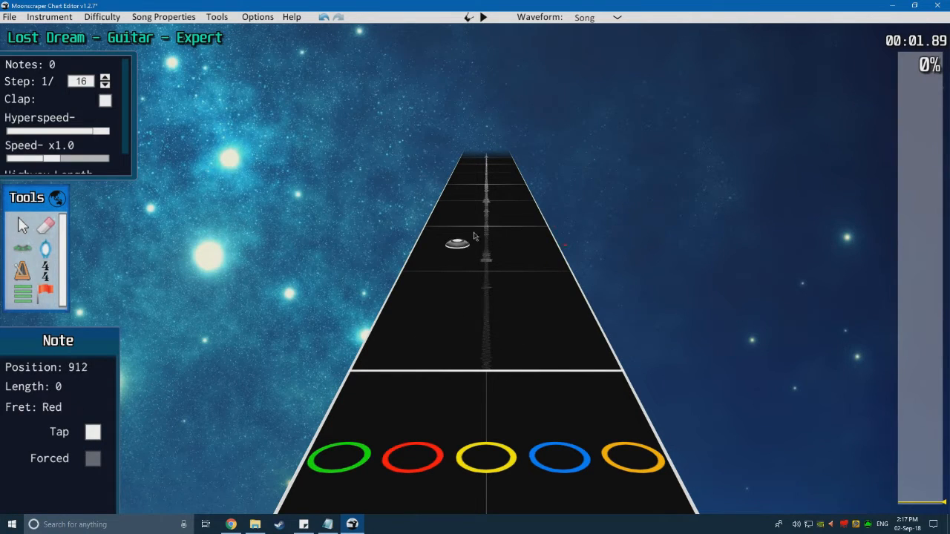
{"action": "left_click", "coordinate": [105, 77]}
{"action": "left_click", "coordinate": [106, 77]}
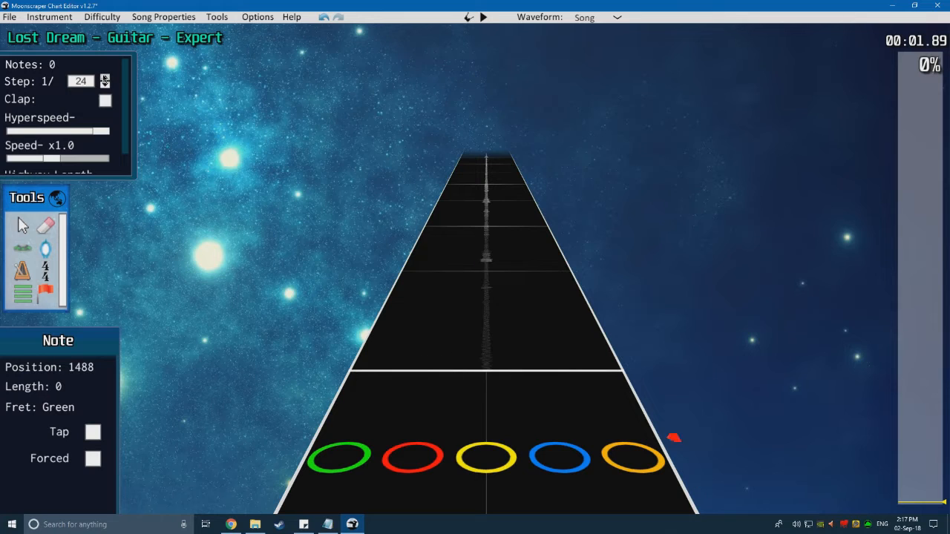
{"action": "left_click_drag", "start_coordinate": [486, 365], "coordinate": [511, 239]}
{"action": "scroll", "coordinate": [475, 286], "scroll_direction": "up", "scroll_amount": 3}
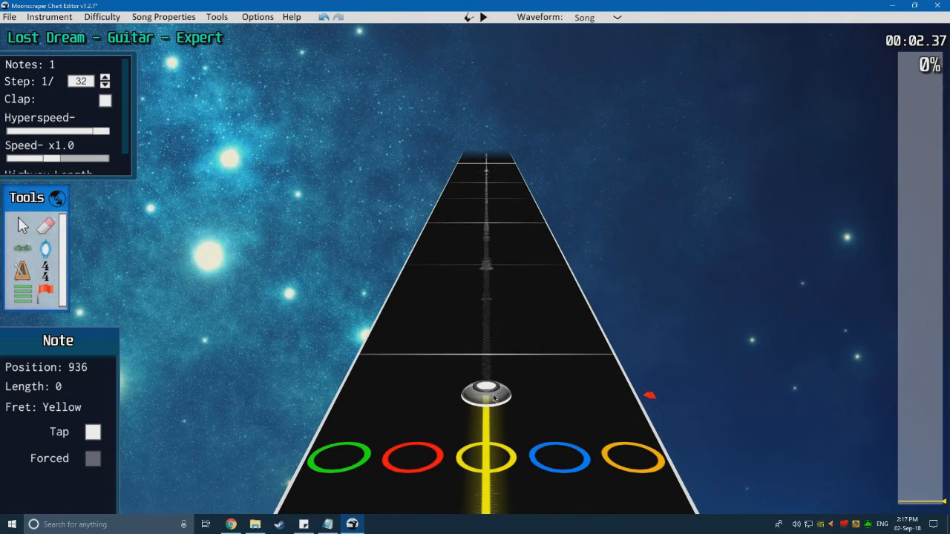
Step: Erase the sustained yellow note from the highway
{"action": "scroll", "coordinate": [523, 372], "scroll_direction": "down", "scroll_amount": 3}
{"action": "key", "text": "ctrl+z"}
{"action": "scroll", "coordinate": [386, 353], "scroll_direction": "down", "scroll_amount": 1}
{"action": "left_click", "coordinate": [50, 229]}
{"action": "left_click", "coordinate": [486, 298]}
{"action": "scroll", "coordinate": [415, 338], "scroll_direction": "up", "scroll_amount": 1}
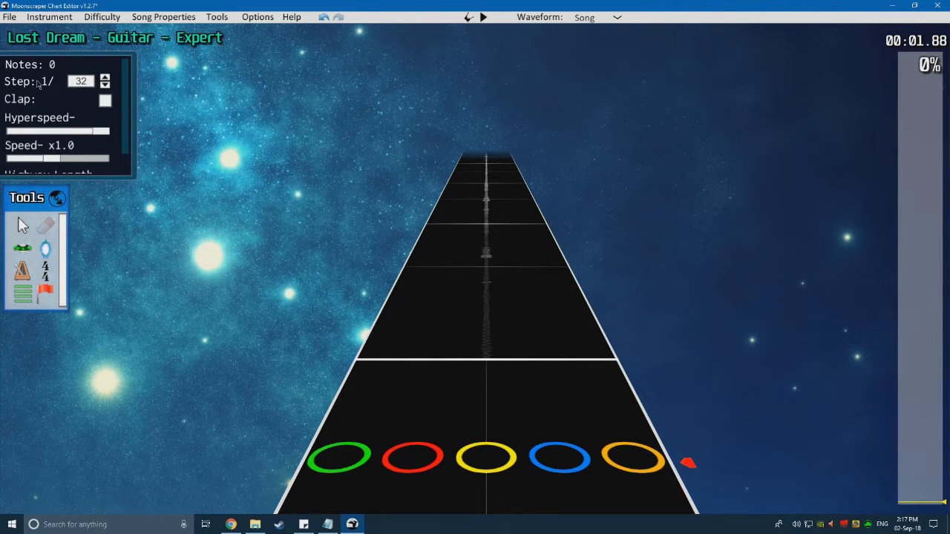
Step: Raise the step from 1/32 to 1/768
{"action": "left_click", "coordinate": [107, 80]}
{"action": "left_click", "coordinate": [107, 80]}
{"action": "left_click", "coordinate": [106, 80]}
{"action": "left_click", "coordinate": [107, 80]}
{"action": "left_click", "coordinate": [107, 80]}
{"action": "left_click", "coordinate": [107, 80]}
{"action": "left_click", "coordinate": [107, 80]}
{"action": "left_click", "coordinate": [107, 80]}
Step: Place freely spaced green, red, blue and orange notes at the 1/768 step and play them back briefly
{"action": "left_click", "coordinate": [23, 248]}
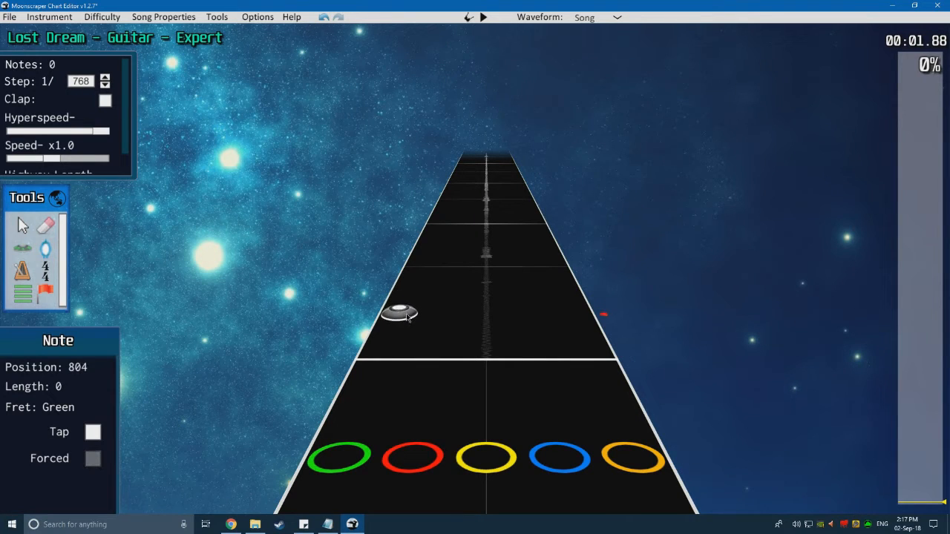
{"action": "left_click", "coordinate": [411, 283]}
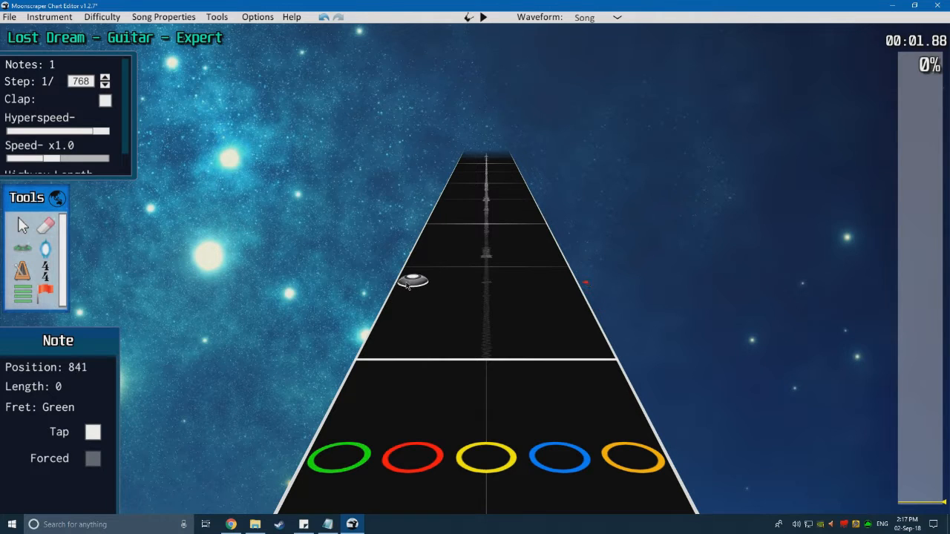
{"action": "left_click", "coordinate": [458, 245]}
{"action": "left_click", "coordinate": [512, 232]}
{"action": "left_click", "coordinate": [532, 215]}
{"action": "key", "text": "space"}
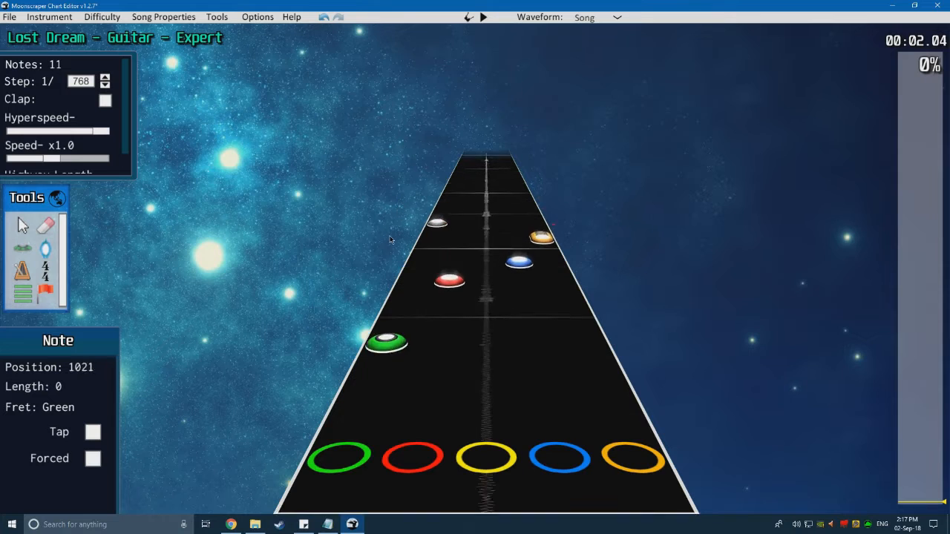
{"action": "key", "text": "space"}
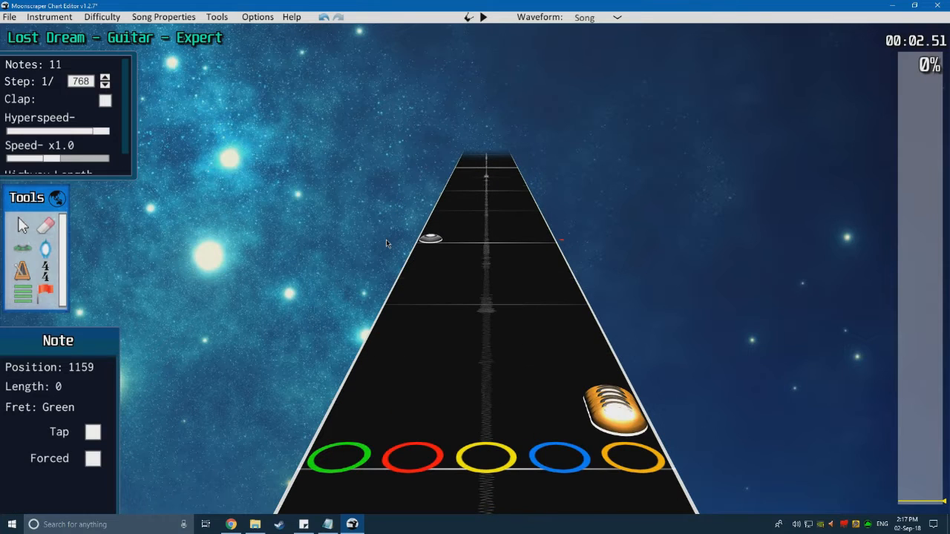
Step: Erase all the green, red, blue and orange notes from the highway
{"action": "scroll", "coordinate": [484, 316], "scroll_direction": "down", "scroll_amount": 5}
{"action": "scroll", "coordinate": [177, 173], "scroll_direction": "down", "scroll_amount": 4}
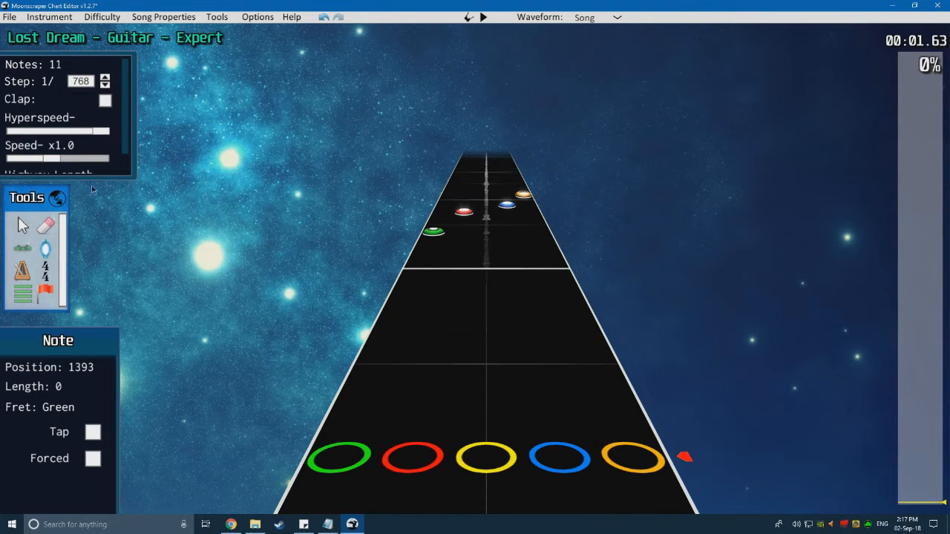
{"action": "left_click", "coordinate": [44, 232]}
{"action": "left_click", "coordinate": [439, 233]}
{"action": "left_click", "coordinate": [470, 208]}
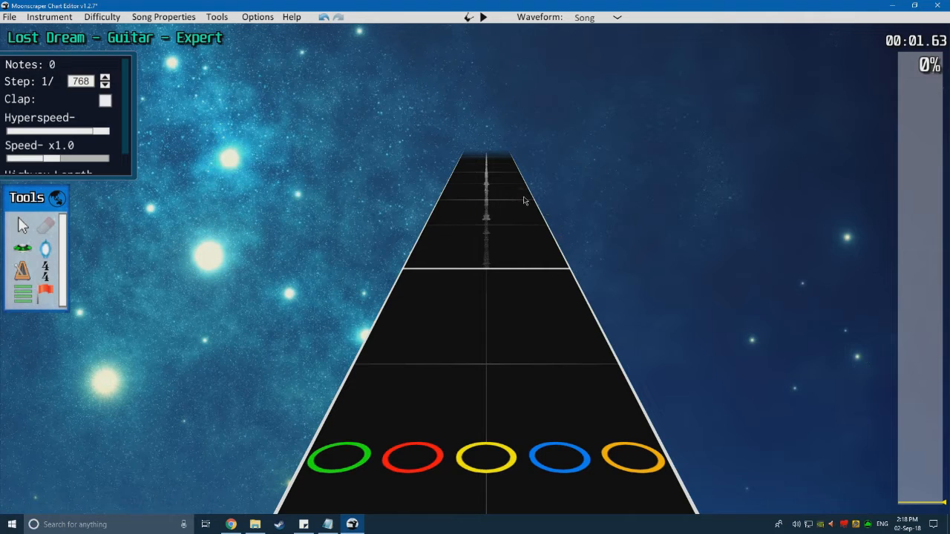
Step: Lower the step back to 1/32
{"action": "scroll", "coordinate": [445, 297], "scroll_direction": "up", "scroll_amount": 3}
{"action": "scroll", "coordinate": [478, 342], "scroll_direction": "down", "scroll_amount": 2}
{"action": "scroll", "coordinate": [319, 241], "scroll_direction": "up", "scroll_amount": 2}
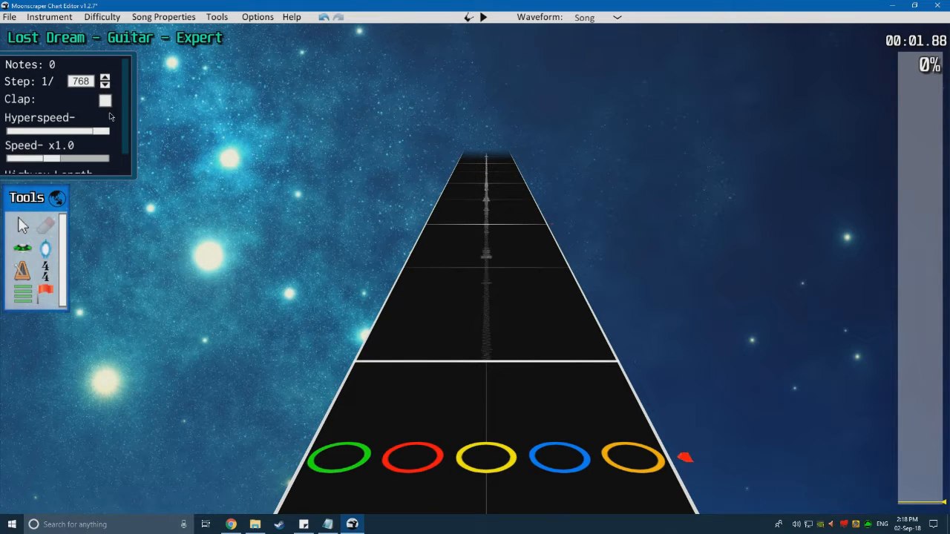
{"action": "left_click", "coordinate": [106, 85]}
{"action": "left_click", "coordinate": [105, 85]}
{"action": "left_click", "coordinate": [106, 84]}
{"action": "left_click", "coordinate": [105, 84]}
{"action": "left_click", "coordinate": [105, 85]}
{"action": "left_click", "coordinate": [105, 84]}
{"action": "scroll", "coordinate": [179, 222], "scroll_direction": "up", "scroll_amount": 1}
{"action": "scroll", "coordinate": [106, 139], "scroll_direction": "down", "scroll_amount": 2}
{"action": "scroll", "coordinate": [69, 115], "scroll_direction": "up", "scroll_amount": 2}
{"action": "scroll", "coordinate": [239, 234], "scroll_direction": "down", "scroll_amount": 2}
Step: Place ten yellow notes from position 768 onward at the 1/32 step and play them back briefly
{"action": "left_click", "coordinate": [487, 341]}
{"action": "left_click", "coordinate": [486, 293]}
{"action": "left_click", "coordinate": [486, 275]}
{"action": "left_click_drag", "start_coordinate": [492, 271], "coordinate": [488, 205]}
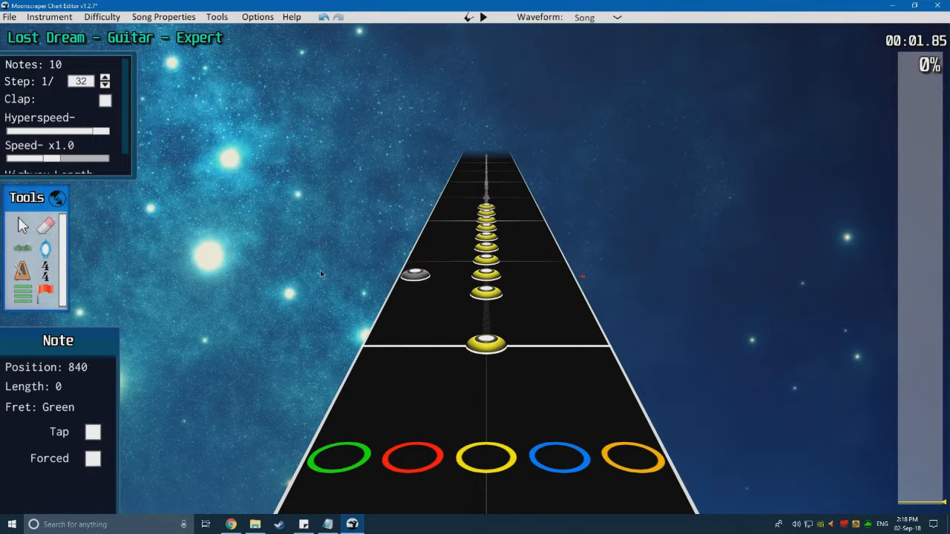
{"action": "key", "text": "space"}
{"action": "key", "text": "space"}
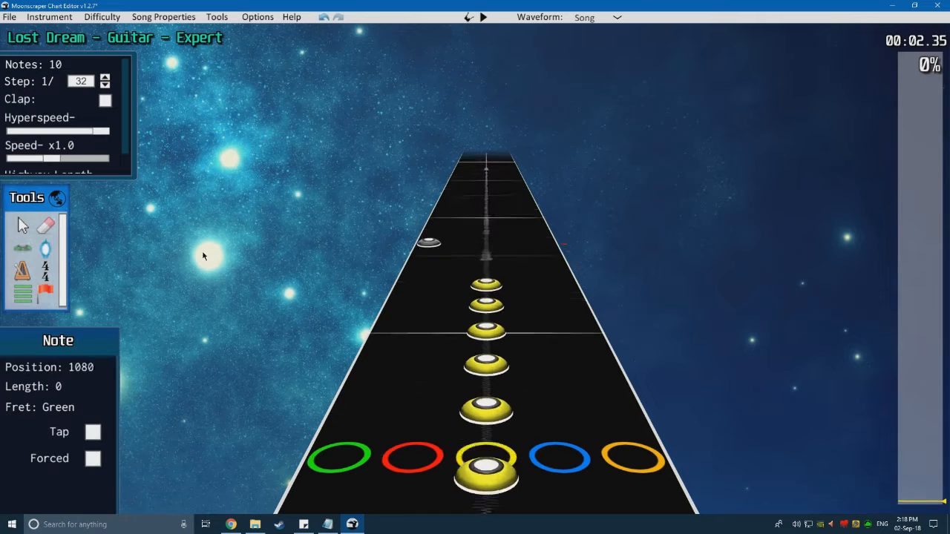
Step: Enable Clap and play back the run of yellow notes
{"action": "scroll", "coordinate": [185, 259], "scroll_direction": "down", "scroll_amount": 10}
{"action": "scroll", "coordinate": [164, 262], "scroll_direction": "up", "scroll_amount": 1}
{"action": "left_click", "coordinate": [104, 101]}
{"action": "scroll", "coordinate": [416, 241], "scroll_direction": "up", "scroll_amount": 1}
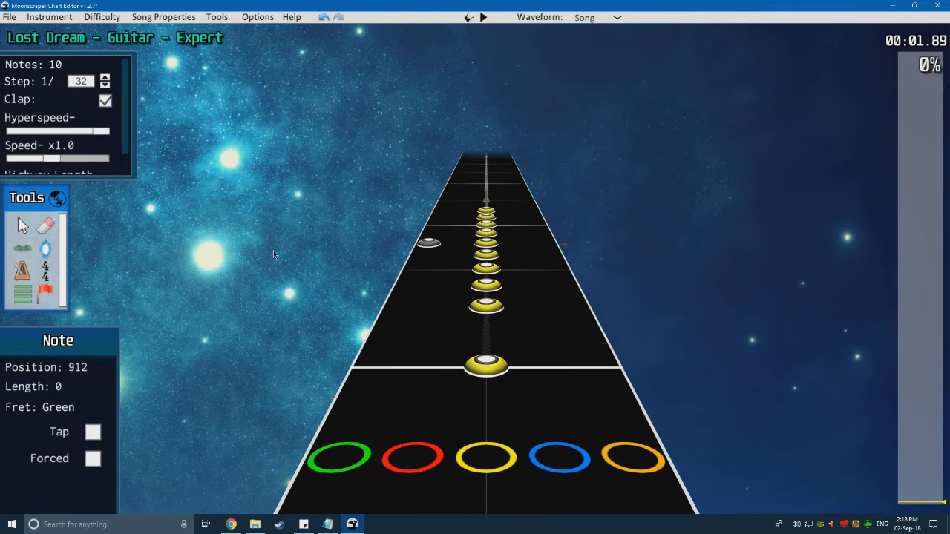
{"action": "scroll", "coordinate": [343, 293], "scroll_direction": "down", "scroll_amount": 3}
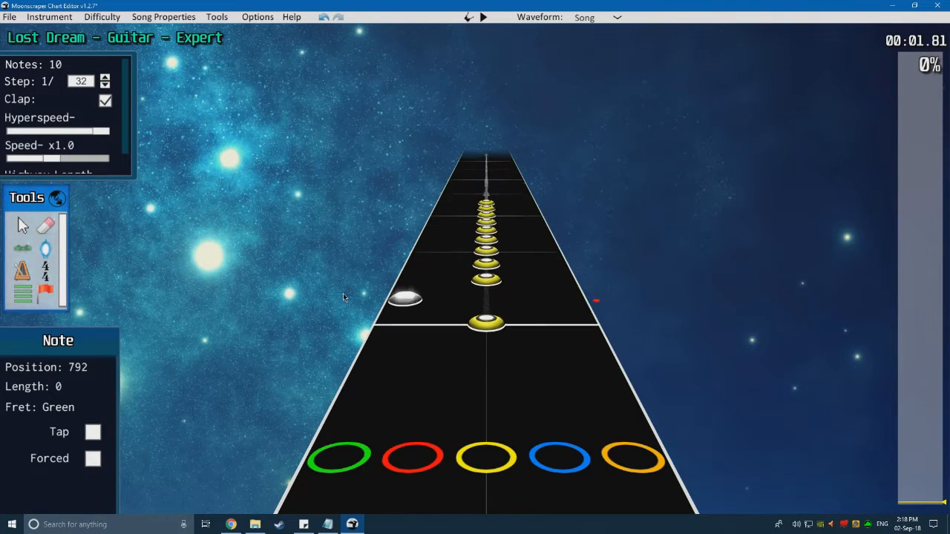
{"action": "key", "text": "space"}
{"action": "key", "text": "space"}
Step: Erase the whole run of yellow notes from the highway
{"action": "scroll", "coordinate": [342, 295], "scroll_direction": "down", "scroll_amount": 15}
{"action": "key", "text": "Delete"}
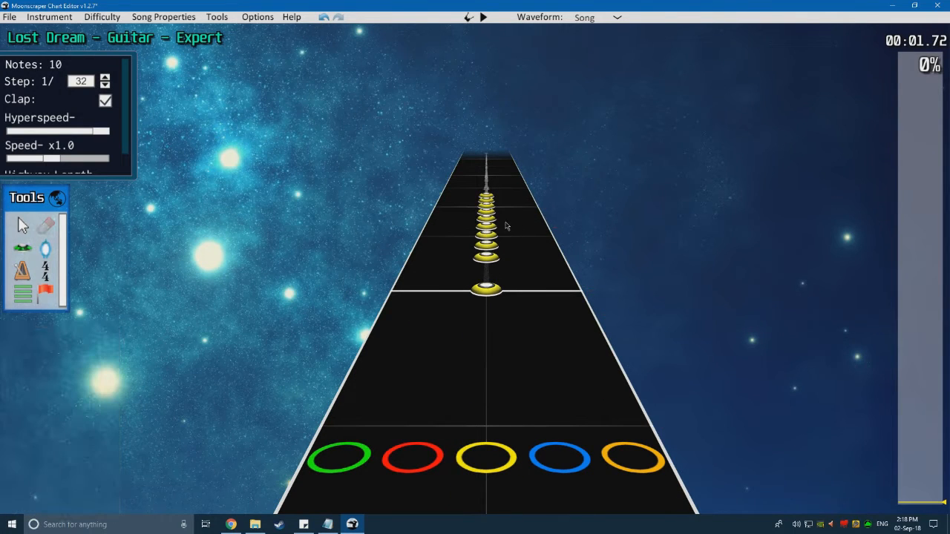
{"action": "left_click_drag", "start_coordinate": [495, 224], "coordinate": [483, 312]}
{"action": "scroll", "coordinate": [417, 306], "scroll_direction": "up", "scroll_amount": 5}
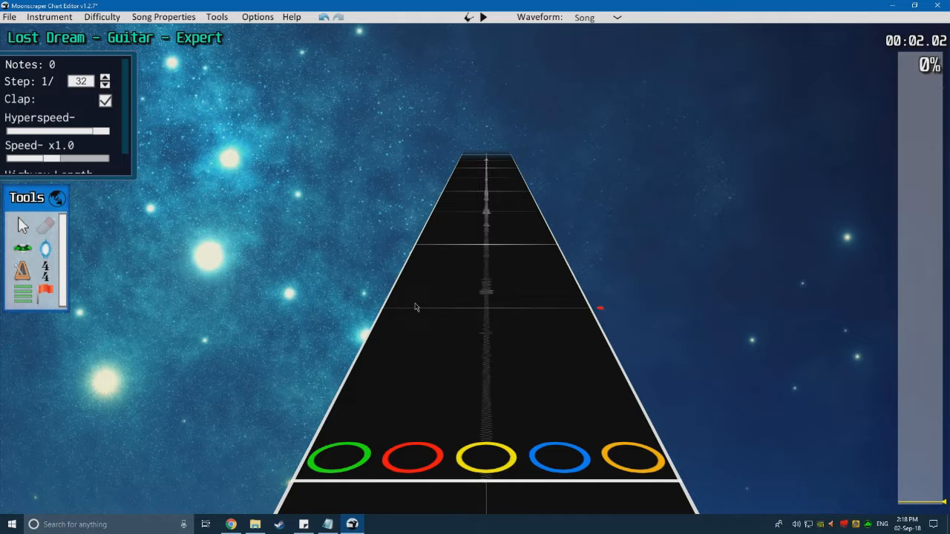
{"action": "scroll", "coordinate": [428, 311], "scroll_direction": "down", "scroll_amount": 2}
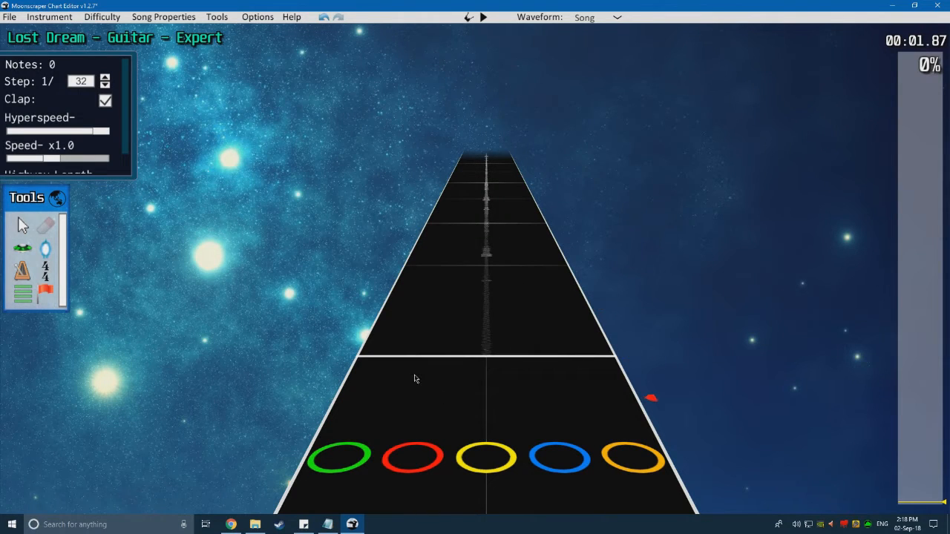
Step: Place an orange note at position 768 and play through it twice with Clap on
{"action": "left_click", "coordinate": [23, 248]}
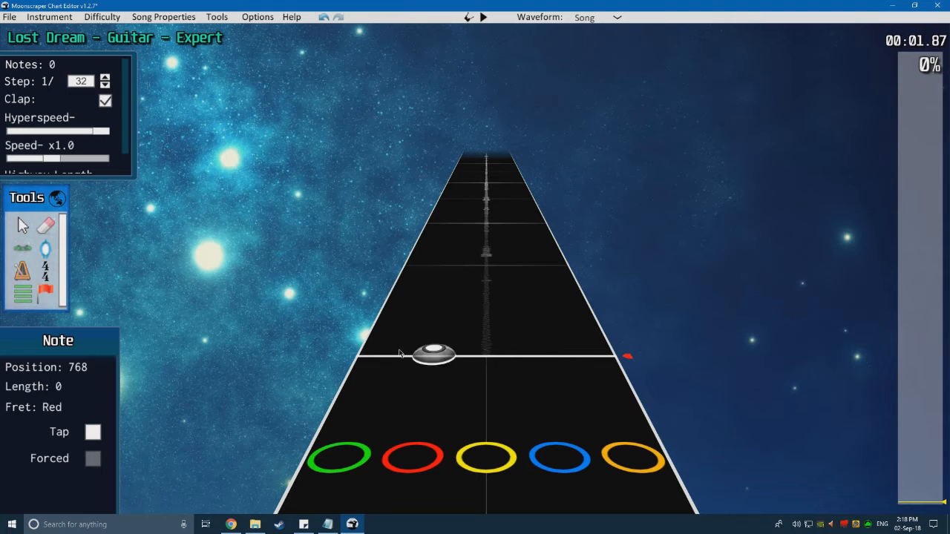
{"action": "left_click", "coordinate": [610, 359]}
{"action": "key", "text": "space"}
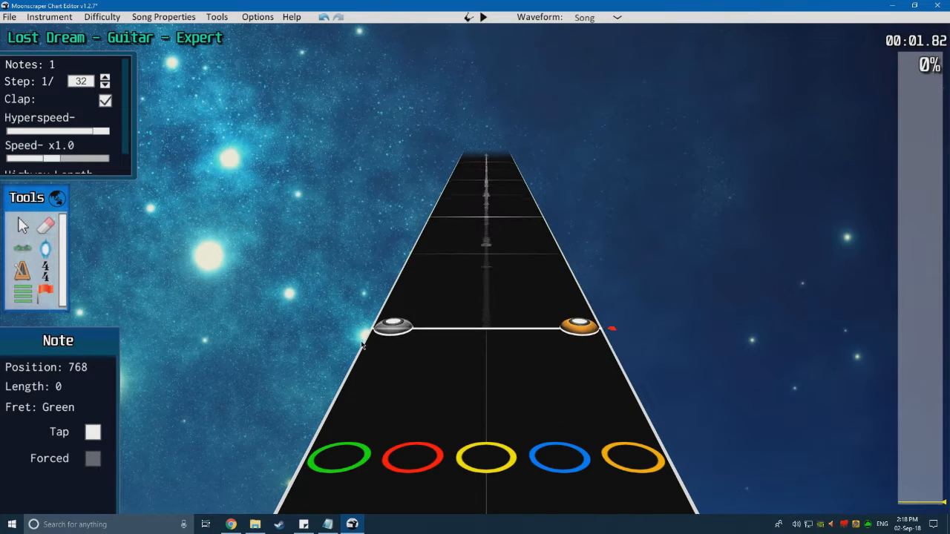
{"action": "key", "text": "space"}
{"action": "scroll", "coordinate": [364, 348], "scroll_direction": "down", "scroll_amount": 5}
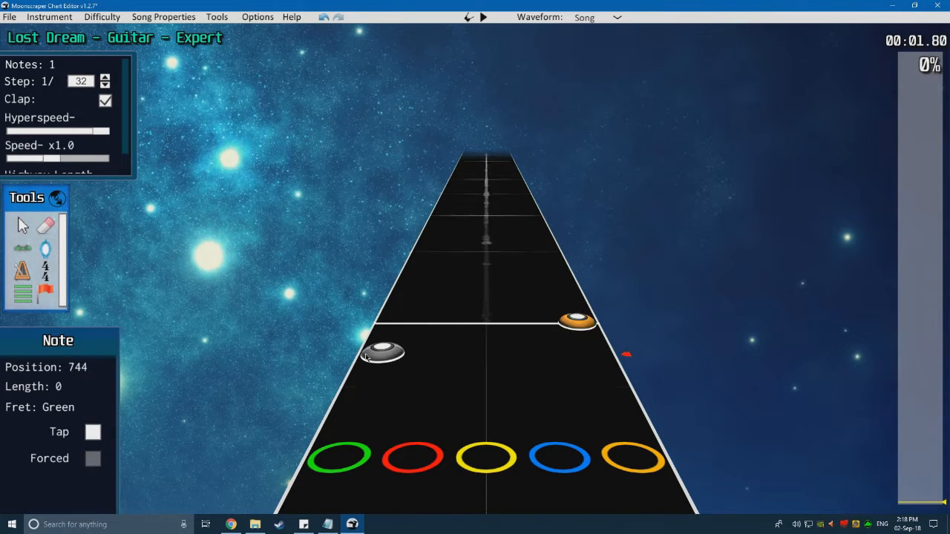
{"action": "key", "text": "space"}
{"action": "key", "text": "space"}
{"action": "scroll", "coordinate": [366, 362], "scroll_direction": "down", "scroll_amount": 12}
Step: Erase the orange note from the highway
{"action": "left_click", "coordinate": [45, 225]}
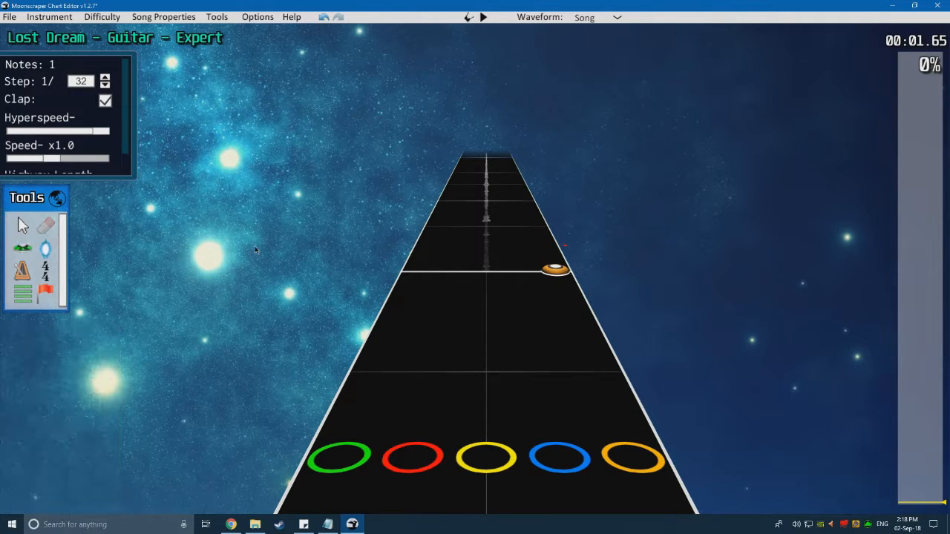
{"action": "scroll", "coordinate": [465, 384], "scroll_direction": "up", "scroll_amount": 3}
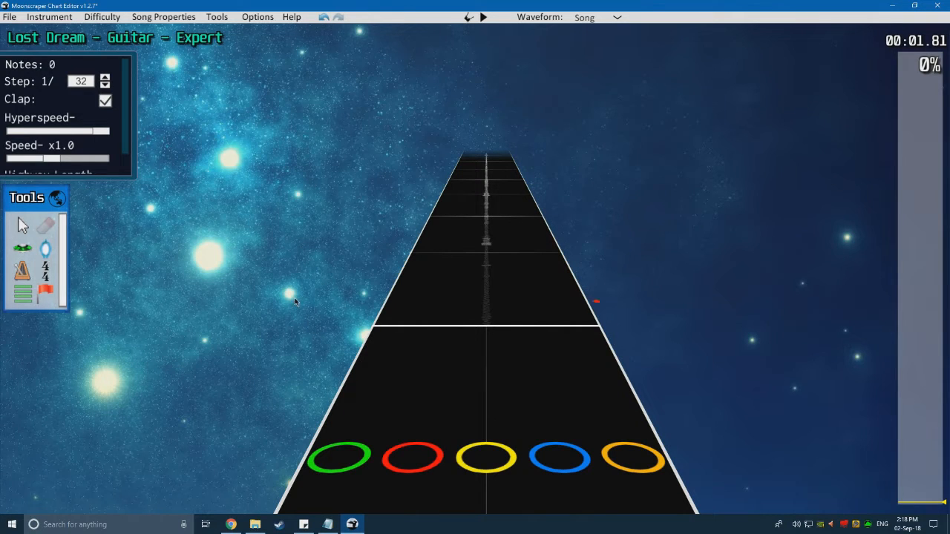
{"action": "scroll", "coordinate": [294, 300], "scroll_direction": "up", "scroll_amount": 1}
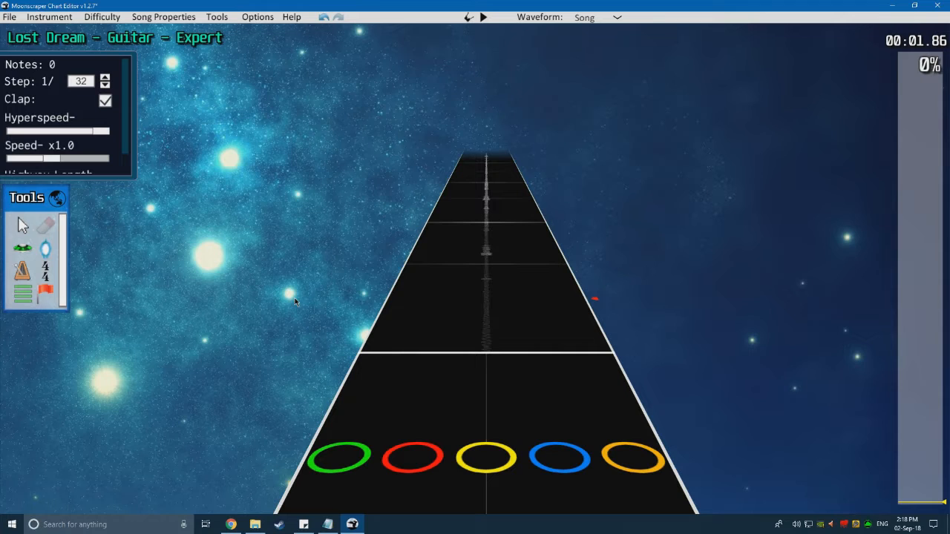
{"action": "scroll", "coordinate": [87, 129], "scroll_direction": "down", "scroll_amount": 1}
Step: Set the playback speed to x2 and play the song briefly
{"action": "left_click_drag", "start_coordinate": [105, 112], "coordinate": [142, 136]}
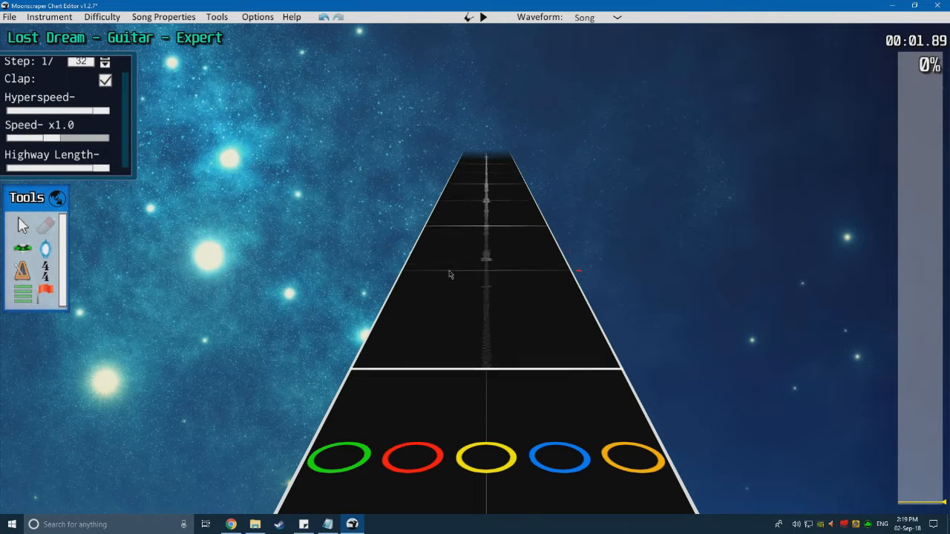
{"action": "scroll", "coordinate": [449, 274], "scroll_direction": "up", "scroll_amount": 1}
{"action": "scroll", "coordinate": [449, 272], "scroll_direction": "down", "scroll_amount": 2}
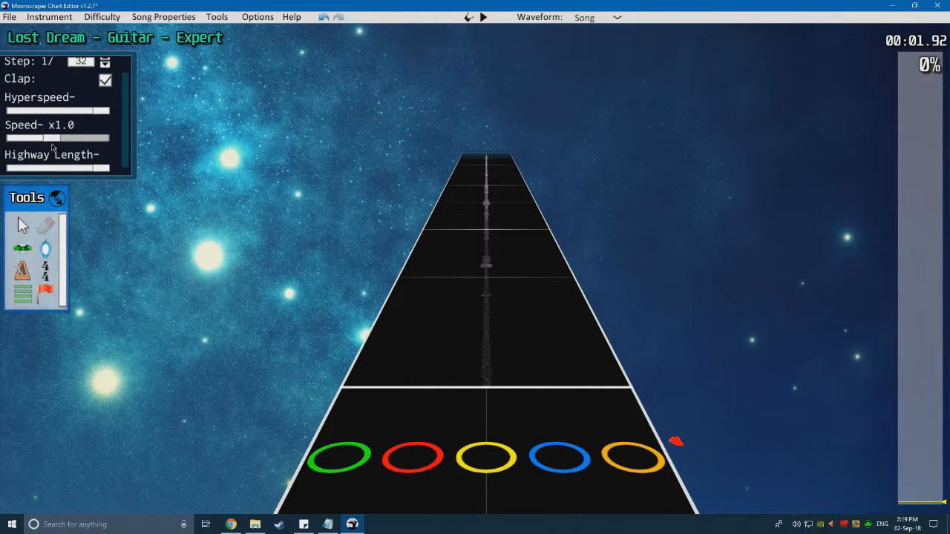
{"action": "left_click_drag", "start_coordinate": [51, 139], "coordinate": [110, 143]}
{"action": "scroll", "coordinate": [306, 246], "scroll_direction": "down", "scroll_amount": 6}
{"action": "key", "text": "space"}
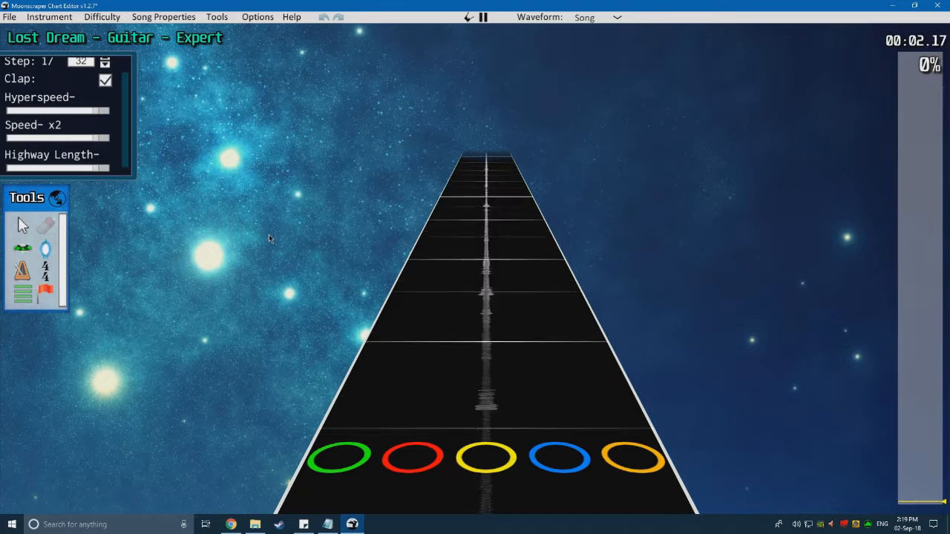
{"action": "key", "text": "space"}
Step: Return to the song's start, set the playback speed to x0.6 and play briefly
{"action": "scroll", "coordinate": [270, 245], "scroll_direction": "down", "scroll_amount": 5}
{"action": "left_click", "coordinate": [921, 502]}
{"action": "scroll", "coordinate": [254, 297], "scroll_direction": "down", "scroll_amount": 6}
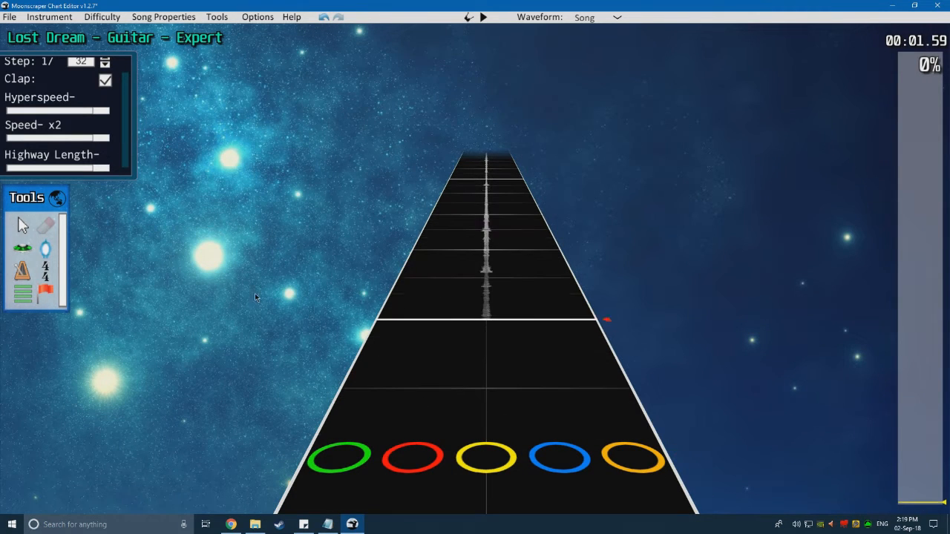
{"action": "left_click_drag", "start_coordinate": [99, 140], "coordinate": [33, 150]}
{"action": "scroll", "coordinate": [335, 287], "scroll_direction": "up", "scroll_amount": 4}
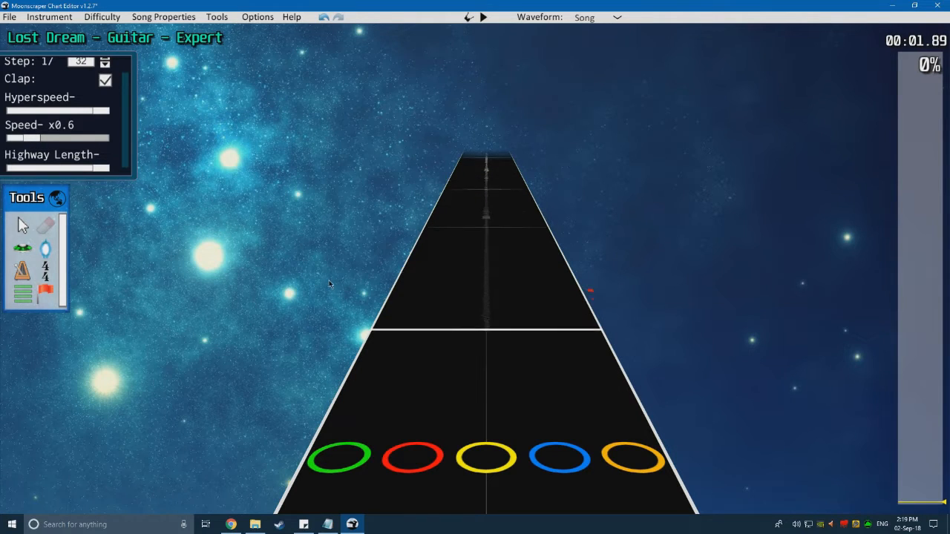
{"action": "scroll", "coordinate": [58, 153], "scroll_direction": "down", "scroll_amount": 1}
{"action": "scroll", "coordinate": [268, 264], "scroll_direction": "down", "scroll_amount": 1}
{"action": "key", "text": "space"}
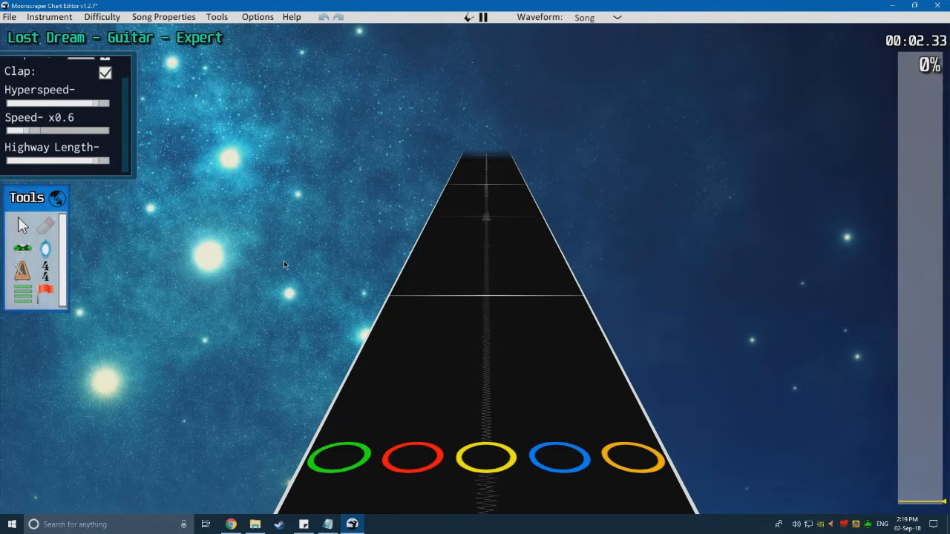
{"action": "key", "text": "space"}
Step: Reset the playback speed to x1 and return to the start of the song
{"action": "scroll", "coordinate": [256, 272], "scroll_direction": "down", "scroll_amount": 4}
{"action": "scroll", "coordinate": [252, 269], "scroll_direction": "down", "scroll_amount": 5}
{"action": "scroll", "coordinate": [247, 264], "scroll_direction": "up", "scroll_amount": 1}
{"action": "left_click_drag", "start_coordinate": [57, 126], "coordinate": [58, 133]}
{"action": "scroll", "coordinate": [276, 280], "scroll_direction": "down", "scroll_amount": 2}
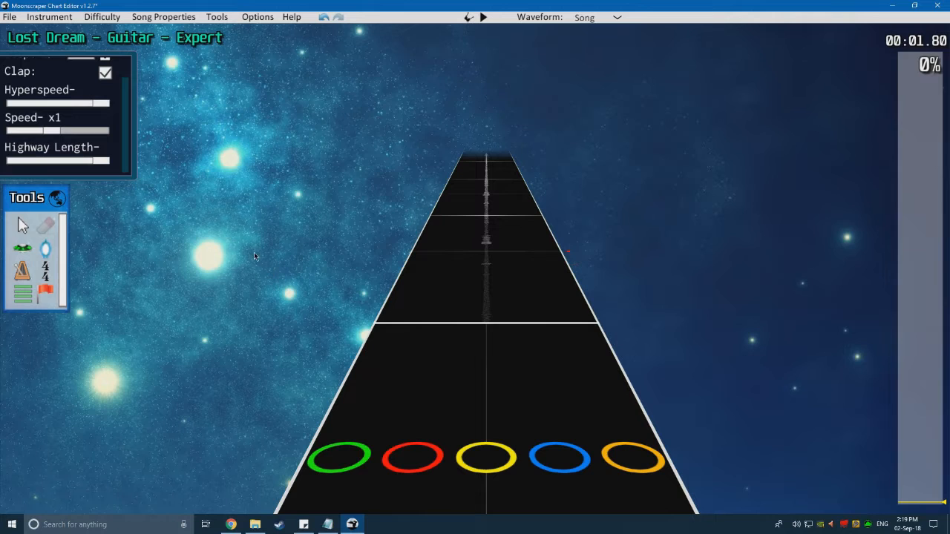
Step: Try out the Highway Length setting
{"action": "scroll", "coordinate": [256, 257], "scroll_direction": "up", "scroll_amount": 1}
{"action": "mouse_move", "coordinate": [105, 163]}
{"action": "left_mouse_down"}
{"action": "mouse_move", "coordinate": [6, 162]}
{"action": "mouse_move", "coordinate": [96, 161]}
{"action": "left_mouse_up"}
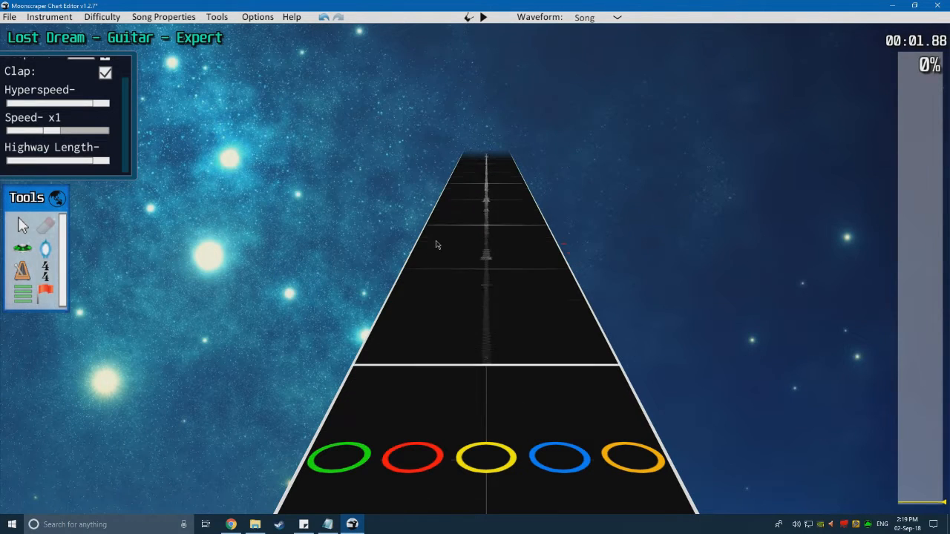
{"action": "scroll", "coordinate": [427, 245], "scroll_direction": "up", "scroll_amount": 3}
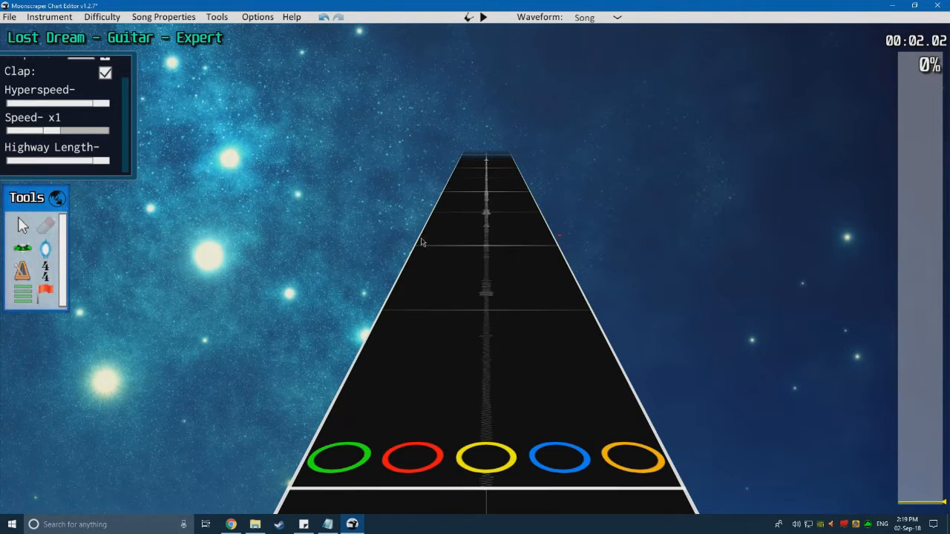
Step: Draw several selection boxes across the empty highway with the cursor tool
{"action": "left_click", "coordinate": [18, 227]}
{"action": "scroll", "coordinate": [415, 310], "scroll_direction": "down", "scroll_amount": 2}
{"action": "left_click_drag", "start_coordinate": [617, 347], "coordinate": [355, 178]}
{"action": "left_click_drag", "start_coordinate": [377, 346], "coordinate": [603, 158]}
{"action": "left_click_drag", "start_coordinate": [666, 319], "coordinate": [380, 137]}
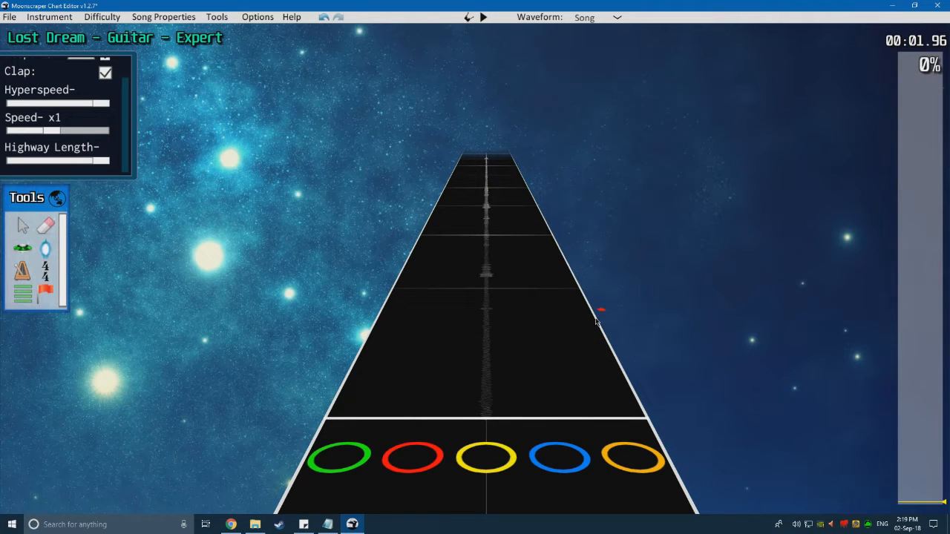
Step: Place a red note at position 768, followed by a yellow and a blue note further up the highway
{"action": "left_click", "coordinate": [22, 248]}
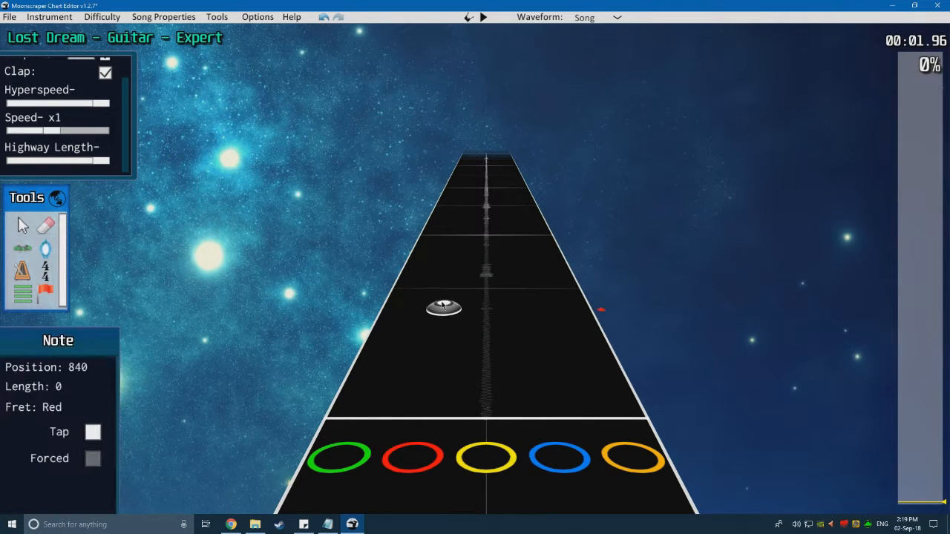
{"action": "scroll", "coordinate": [401, 393], "scroll_direction": "down", "scroll_amount": 2}
{"action": "left_click", "coordinate": [429, 352]}
{"action": "left_click", "coordinate": [486, 299]}
{"action": "left_click", "coordinate": [517, 263]}
Step: Select the red, yellow and blue notes together with a selection box
{"action": "scroll", "coordinate": [518, 262], "scroll_direction": "up", "scroll_amount": 1}
{"action": "left_click", "coordinate": [31, 230]}
{"action": "scroll", "coordinate": [470, 344], "scroll_direction": "down", "scroll_amount": 1}
{"action": "left_click_drag", "start_coordinate": [703, 427], "coordinate": [323, 260]}
{"action": "scroll", "coordinate": [350, 317], "scroll_direction": "down", "scroll_amount": 2}
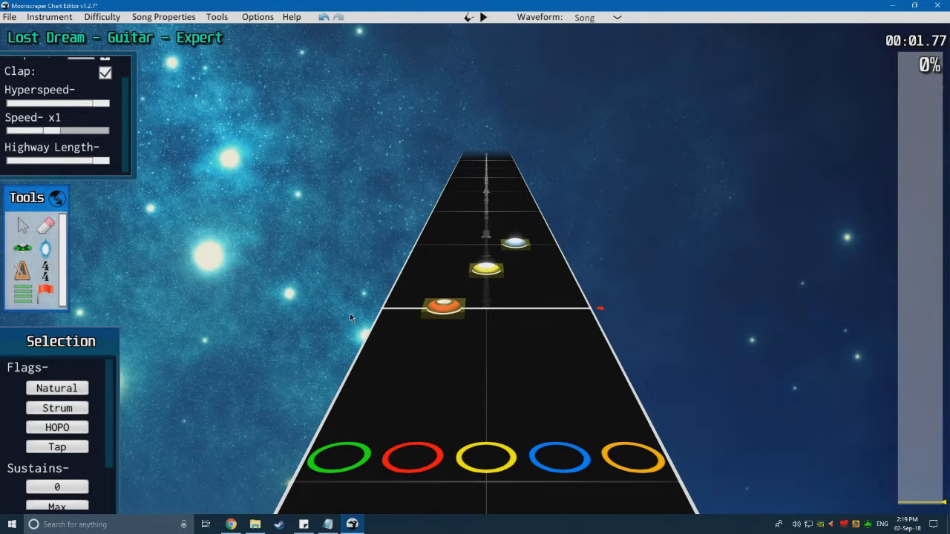
Step: Paste a copy of the three notes further up the highway and select the pasted group
{"action": "scroll", "coordinate": [443, 269], "scroll_direction": "up", "scroll_amount": 3}
{"action": "left_click", "coordinate": [461, 228]}
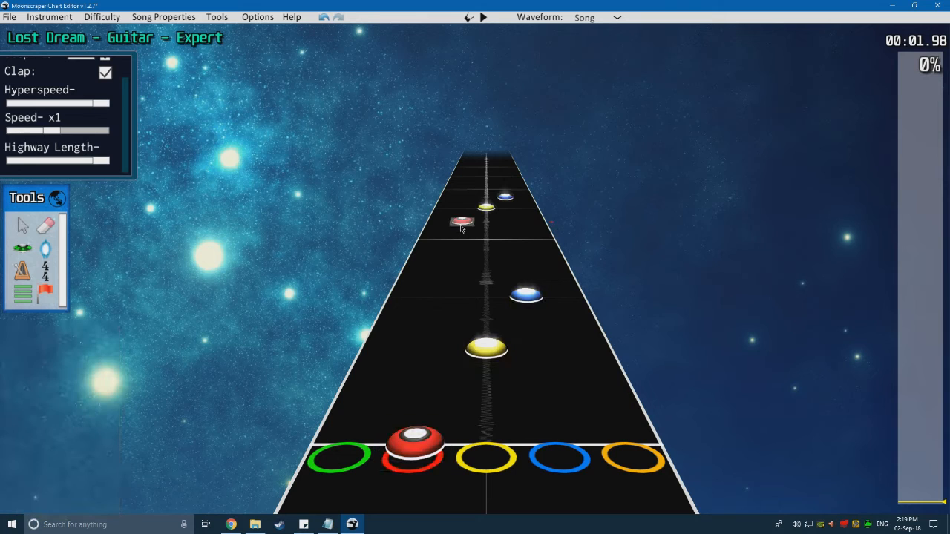
{"action": "left_click_drag", "start_coordinate": [528, 257], "coordinate": [387, 166]}
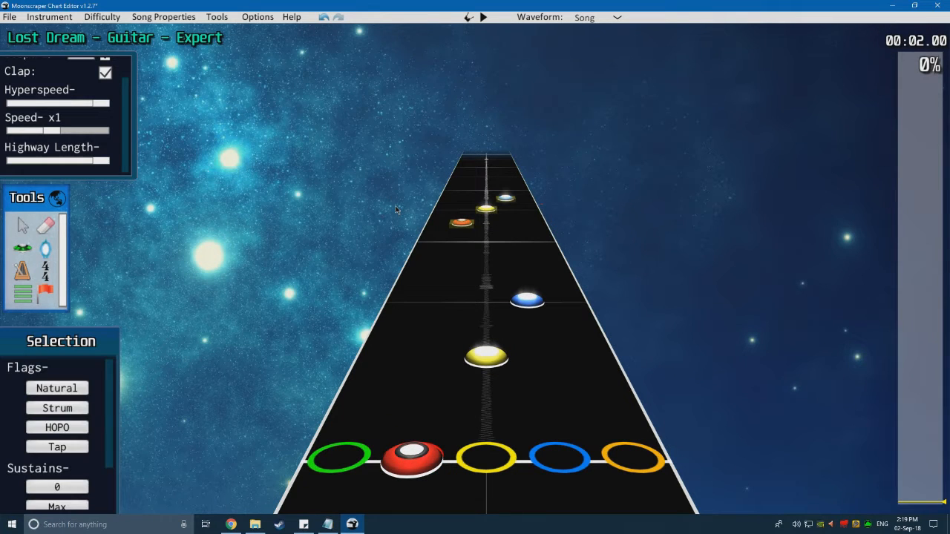
Step: Delete the pasted group of notes, and box-select and delete the three original notes
{"action": "key", "text": "Delete"}
{"action": "scroll", "coordinate": [561, 306], "scroll_direction": "down", "scroll_amount": 3}
{"action": "left_click_drag", "start_coordinate": [593, 356], "coordinate": [376, 257]}
{"action": "key", "text": "Delete"}
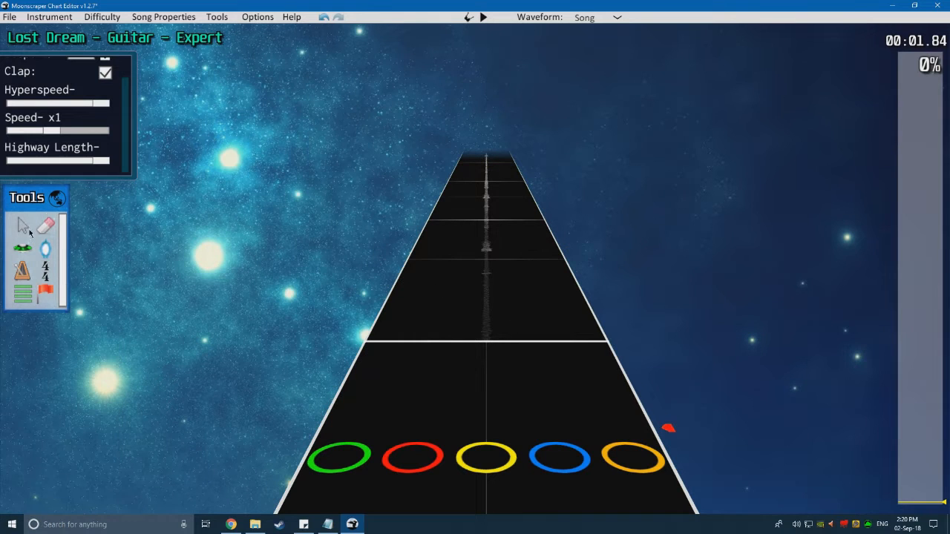
Step: Place a red, a yellow and a blue note in ascending order up the highway
{"action": "left_click", "coordinate": [22, 247]}
{"action": "left_click", "coordinate": [436, 339]}
{"action": "left_click", "coordinate": [486, 312]}
{"action": "left_click", "coordinate": [515, 260]}
Step: Box-select the red, yellow and blue notes and move the group slightly further up the highway
{"action": "left_click", "coordinate": [24, 225]}
{"action": "left_click_drag", "start_coordinate": [625, 391], "coordinate": [319, 203]}
{"action": "left_click_drag", "start_coordinate": [483, 313], "coordinate": [486, 293]}
Step: Erase the yellow, blue and red notes one by one with the Eraser
{"action": "left_click", "coordinate": [51, 228]}
{"action": "left_click", "coordinate": [487, 291]}
{"action": "left_click", "coordinate": [515, 243]}
{"action": "left_click", "coordinate": [443, 313]}
{"action": "scroll", "coordinate": [113, 311], "scroll_direction": "up", "scroll_amount": 1}
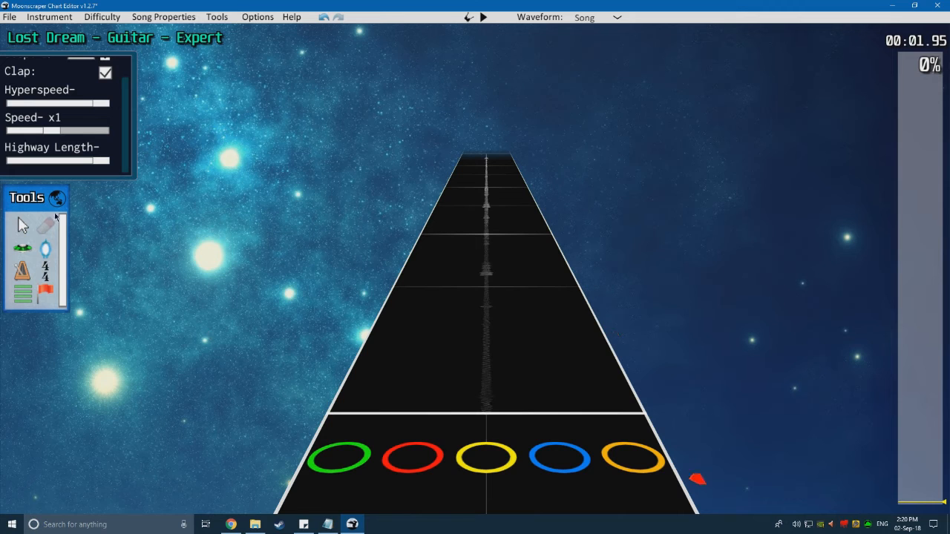
Step: Place notes across the highway and sweep them away with the Eraser
{"action": "left_click", "coordinate": [23, 226]}
{"action": "mouse_move", "coordinate": [486, 300]}
{"action": "left_mouse_down"}
{"action": "mouse_move", "coordinate": [471, 254]}
{"action": "mouse_move", "coordinate": [396, 343]}
{"action": "left_mouse_up"}
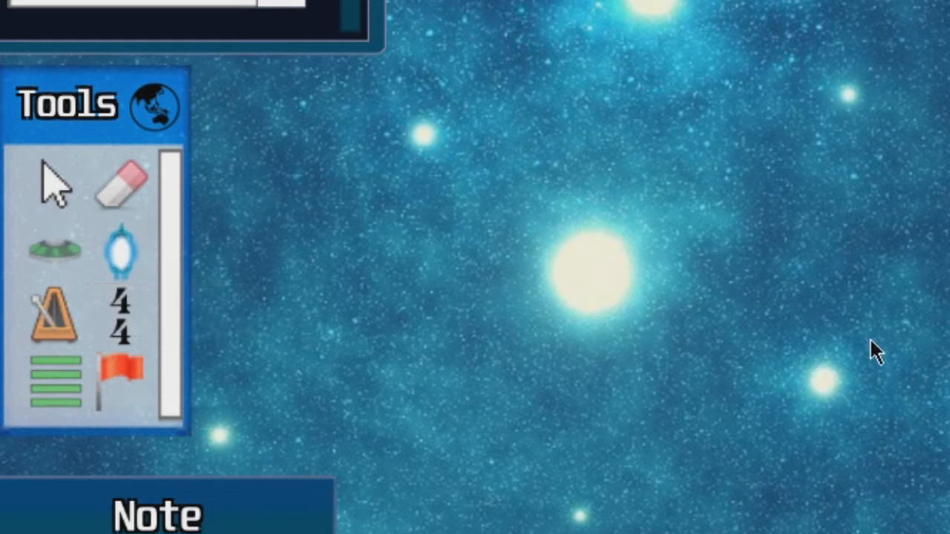
{"action": "left_click", "coordinate": [133, 194]}
{"action": "mouse_move", "coordinate": [403, 299]}
{"action": "left_mouse_down"}
{"action": "mouse_move", "coordinate": [401, 394]}
{"action": "mouse_move", "coordinate": [486, 319]}
{"action": "mouse_move", "coordinate": [540, 237]}
{"action": "mouse_move", "coordinate": [545, 276]}
{"action": "left_mouse_up"}
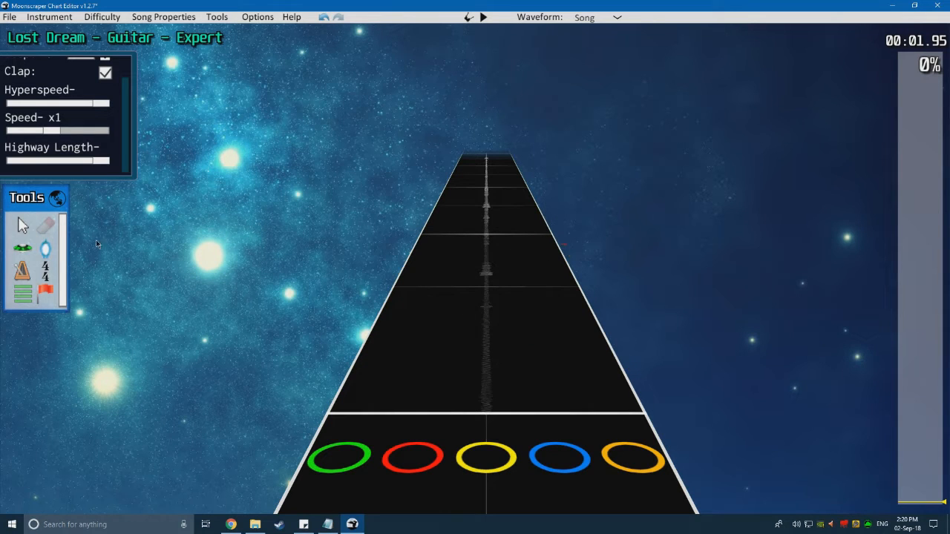
Step: Place open notes at positions 768 and 864 with the note tool and erase both
{"action": "left_click", "coordinate": [22, 249]}
{"action": "scroll", "coordinate": [419, 263], "scroll_direction": "down", "scroll_amount": 3}
{"action": "scroll", "coordinate": [449, 285], "scroll_direction": "up", "scroll_amount": 2}
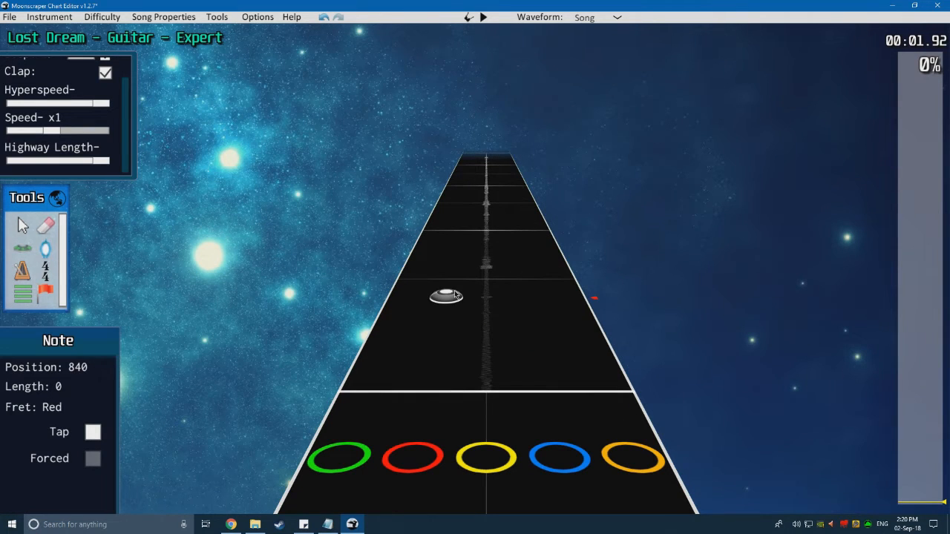
{"action": "key", "text": "0"}
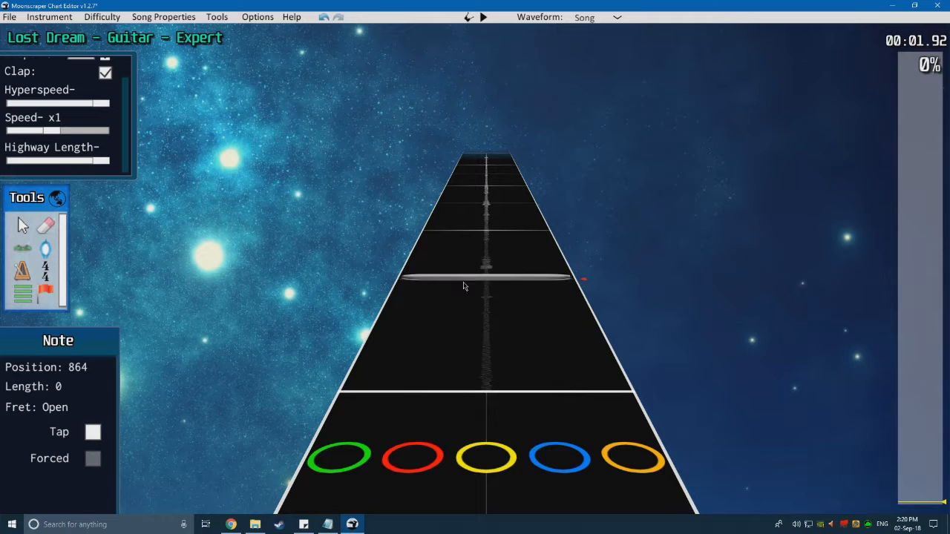
{"action": "left_click", "coordinate": [531, 393]}
{"action": "scroll", "coordinate": [445, 260], "scroll_direction": "down", "scroll_amount": 1}
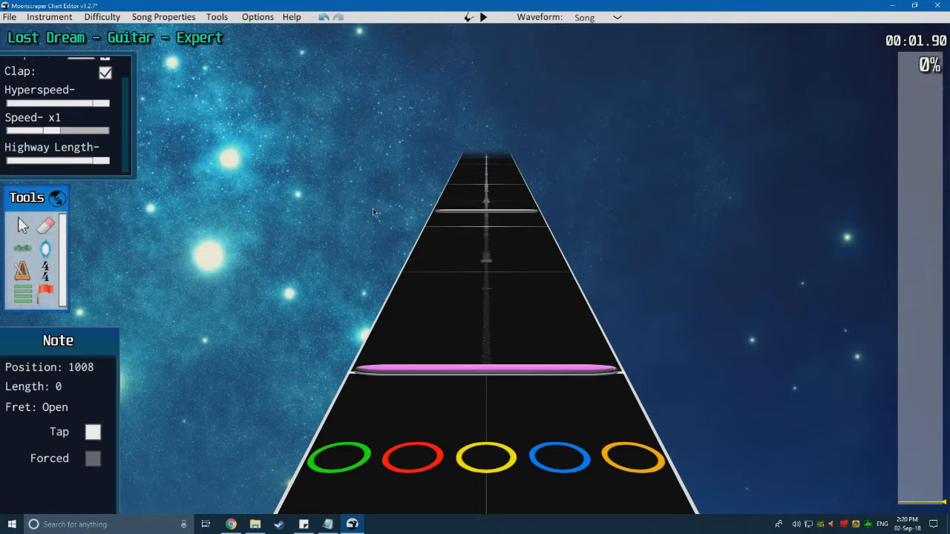
{"action": "left_click", "coordinate": [352, 274]}
{"action": "scroll", "coordinate": [315, 293], "scroll_direction": "down", "scroll_amount": 2}
{"action": "scroll", "coordinate": [228, 257], "scroll_direction": "up", "scroll_amount": 2}
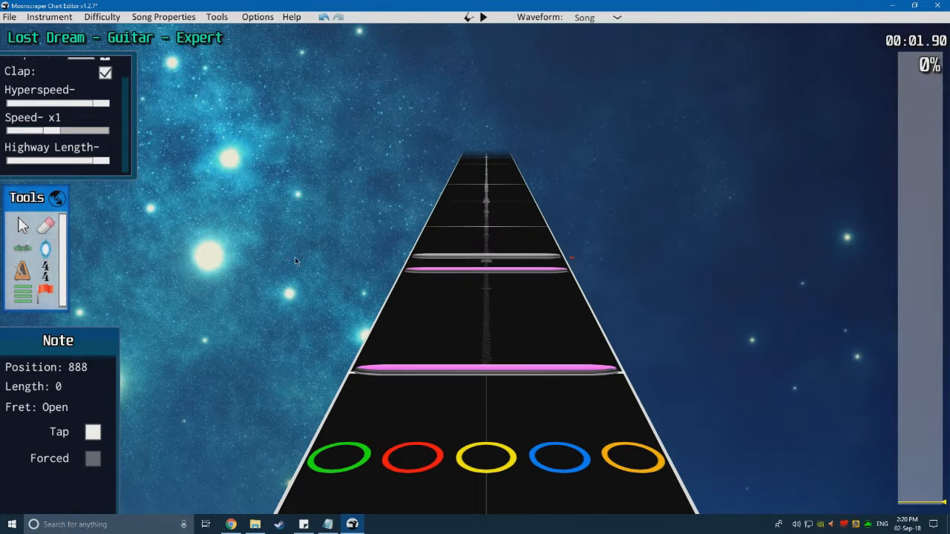
{"action": "left_click", "coordinate": [46, 225]}
{"action": "left_click_drag", "start_coordinate": [481, 260], "coordinate": [461, 391]}
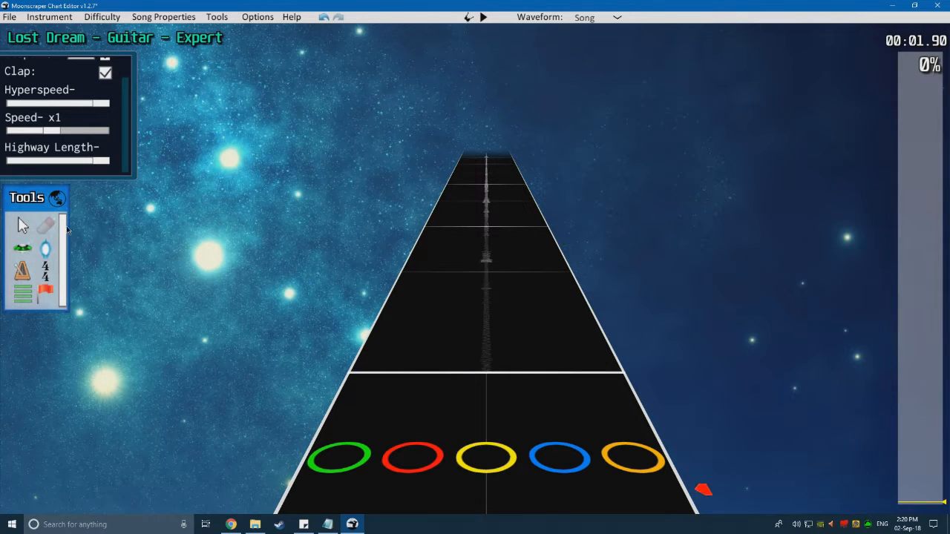
Step: Switch the note tool to open notes and back to fretted notes
{"action": "left_click", "coordinate": [22, 249]}
{"action": "key", "text": "0"}
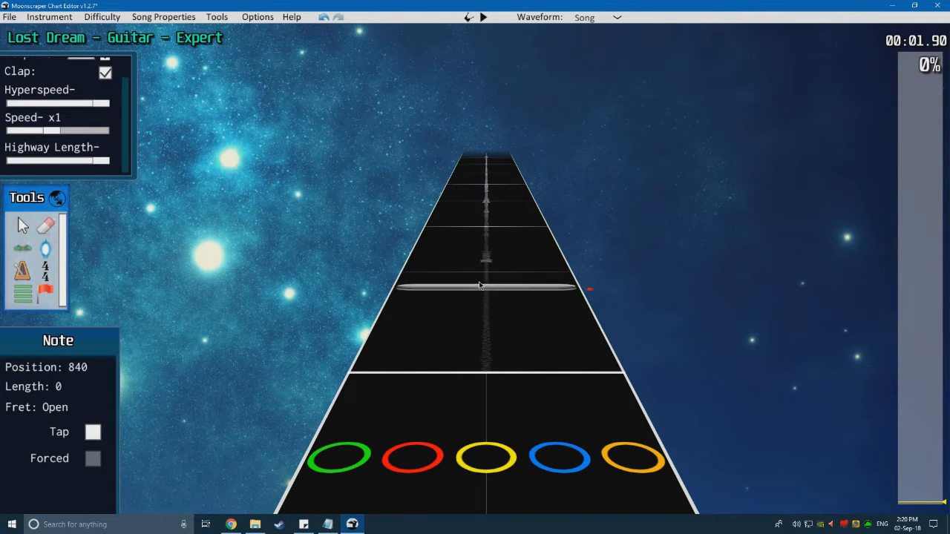
{"action": "key", "text": "0"}
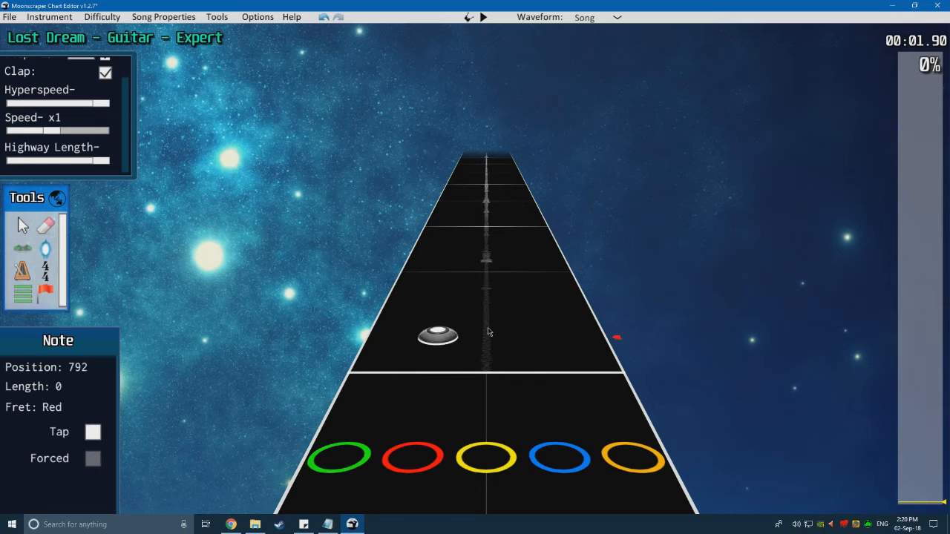
Step: Try varied green, red, yellow, blue and orange fret combinations with the note tool
{"action": "key", "text": "1"}
{"action": "key", "text": "2"}
{"action": "key", "text": "3"}
{"action": "key", "text": "4"}
{"action": "key", "text": "2"}
{"action": "key", "text": "1"}
{"action": "key", "text": "3"}
{"action": "key", "text": "4"}
{"action": "key", "text": "5"}
{"action": "key", "text": "4"}
{"action": "key", "text": "3"}
{"action": "key", "text": "2"}
{"action": "key", "text": "1"}
{"action": "key", "text": "2"}
{"action": "key", "text": "3"}
{"action": "key", "text": "4"}
{"action": "key", "text": "3"}
{"action": "key", "text": "2"}
{"action": "key", "text": "1"}
{"action": "key", "text": "3"}
{"action": "key", "text": "5"}
{"action": "key", "text": "4"}
{"action": "key", "text": "1"}
{"action": "key", "text": "2"}
{"action": "key", "text": "4"}
{"action": "key", "text": "1"}
{"action": "key", "text": "3"}
{"action": "key", "text": "2"}
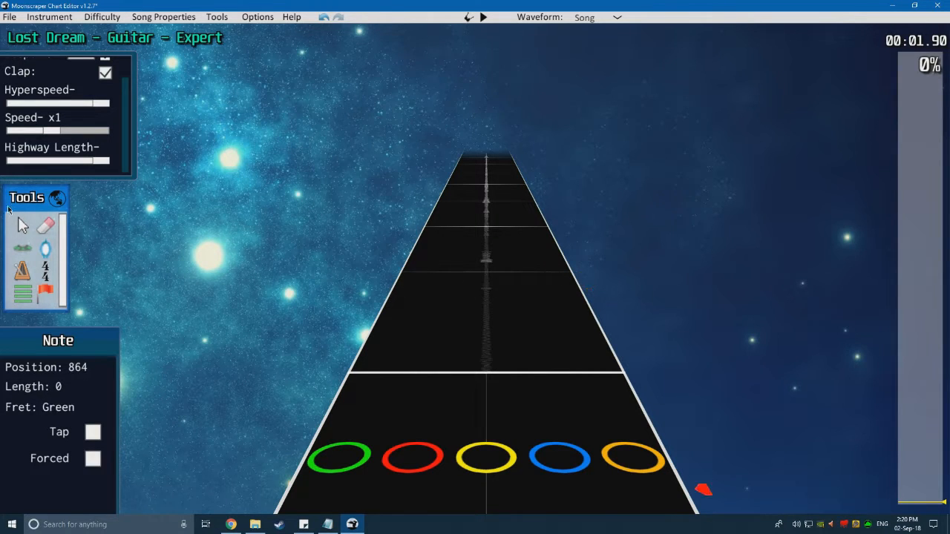
Step: Erase the yellow, blue and orange test chords from the highway with the Eraser
{"action": "key", "text": "grave"}
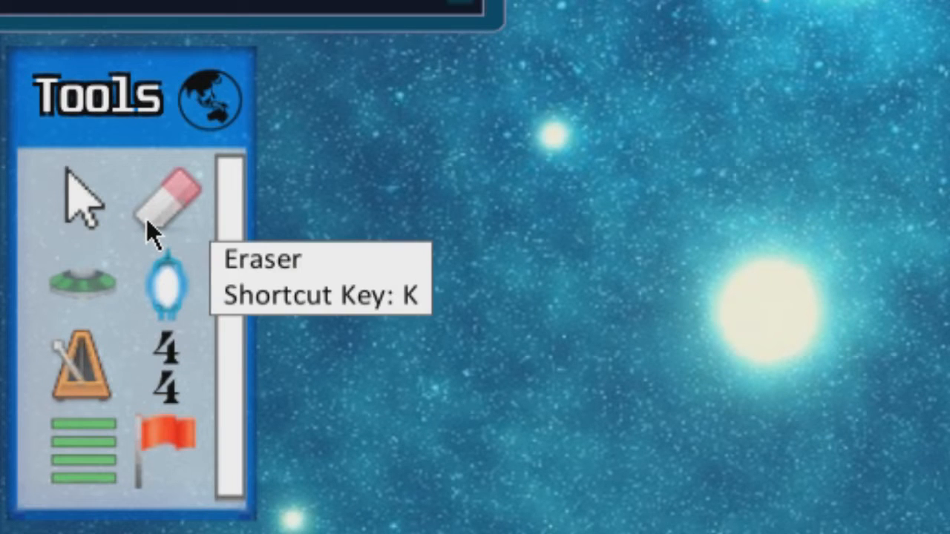
{"action": "left_click", "coordinate": [146, 218]}
{"action": "left_click", "coordinate": [481, 331]}
{"action": "mouse_move", "coordinate": [488, 282]}
{"action": "left_mouse_down"}
{"action": "mouse_move", "coordinate": [496, 251]}
{"action": "mouse_move", "coordinate": [518, 333]}
{"action": "mouse_move", "coordinate": [550, 257]}
{"action": "left_mouse_up"}
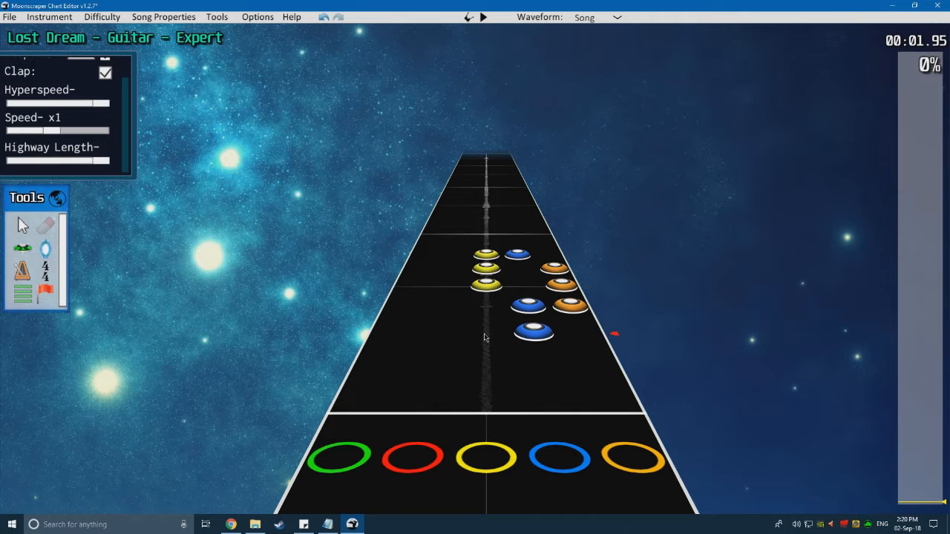
Step: Place a star power phrase at position 768 and stretch its length up the highway
{"action": "left_click", "coordinate": [44, 250]}
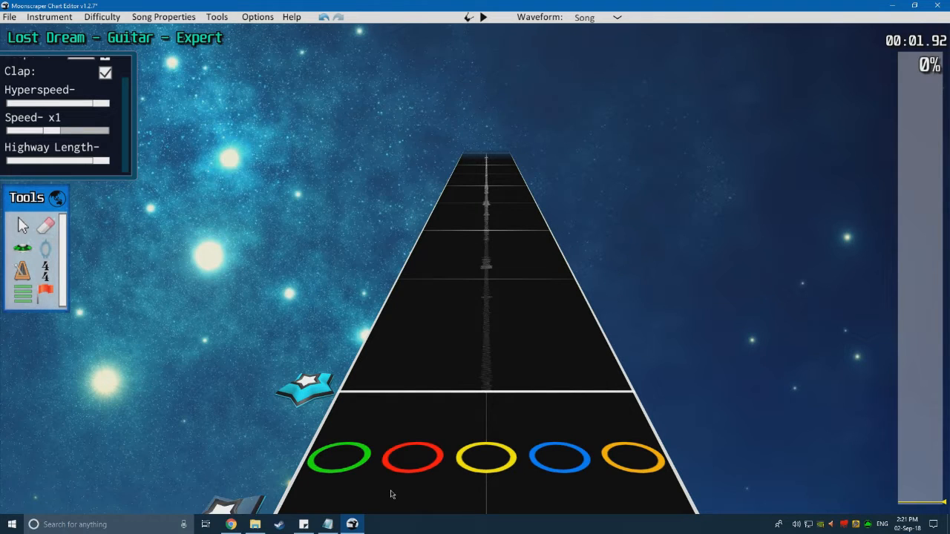
{"action": "left_click", "coordinate": [312, 384]}
{"action": "left_click_drag", "start_coordinate": [311, 384], "coordinate": [339, 344]}
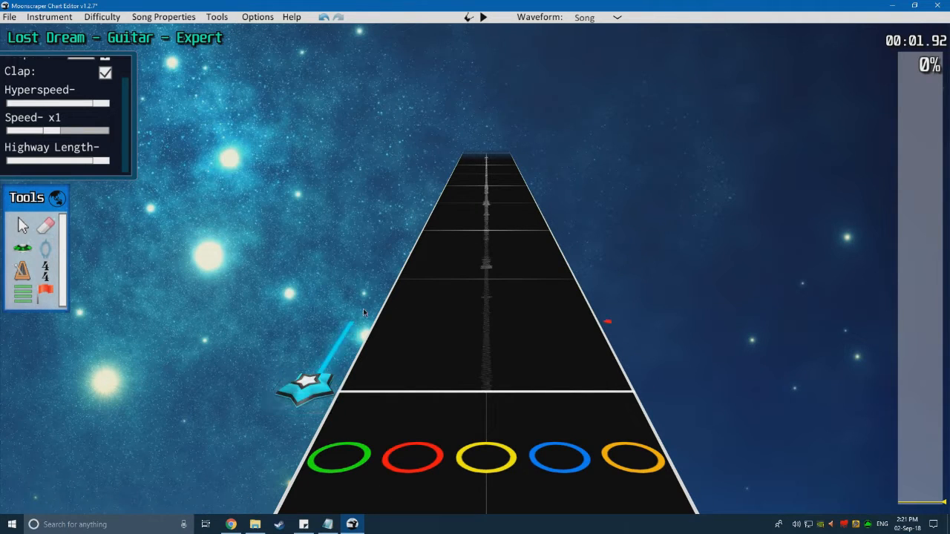
{"action": "mouse_move", "coordinate": [376, 316]}
{"action": "left_mouse_down"}
{"action": "mouse_move", "coordinate": [390, 227]}
{"action": "mouse_move", "coordinate": [451, 166]}
{"action": "mouse_move", "coordinate": [479, 157]}
{"action": "mouse_move", "coordinate": [410, 339]}
{"action": "mouse_move", "coordinate": [393, 334]}
{"action": "left_mouse_up"}
{"action": "scroll", "coordinate": [405, 297], "scroll_direction": "down", "scroll_amount": 10}
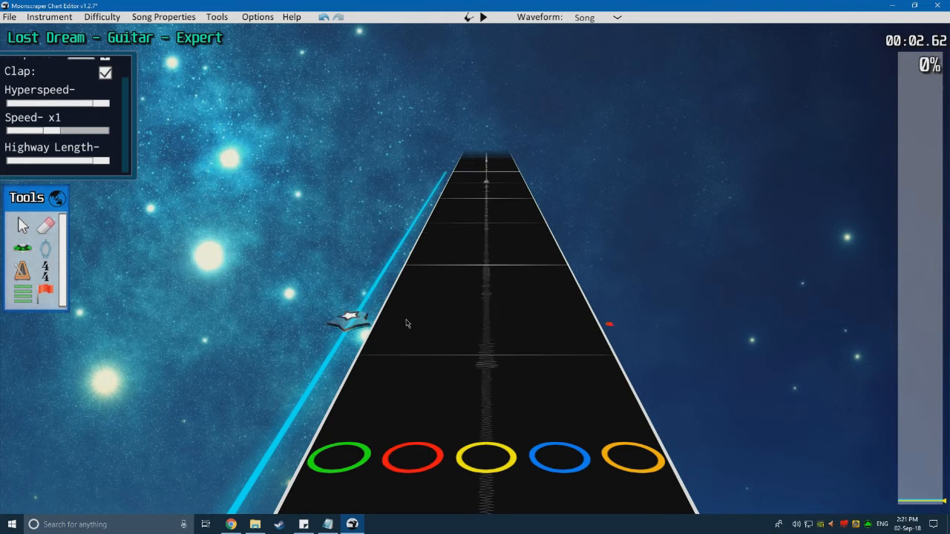
Step: Play the song briefly, pause it, and extend the star power phrase further along the highway
{"action": "key", "text": "space"}
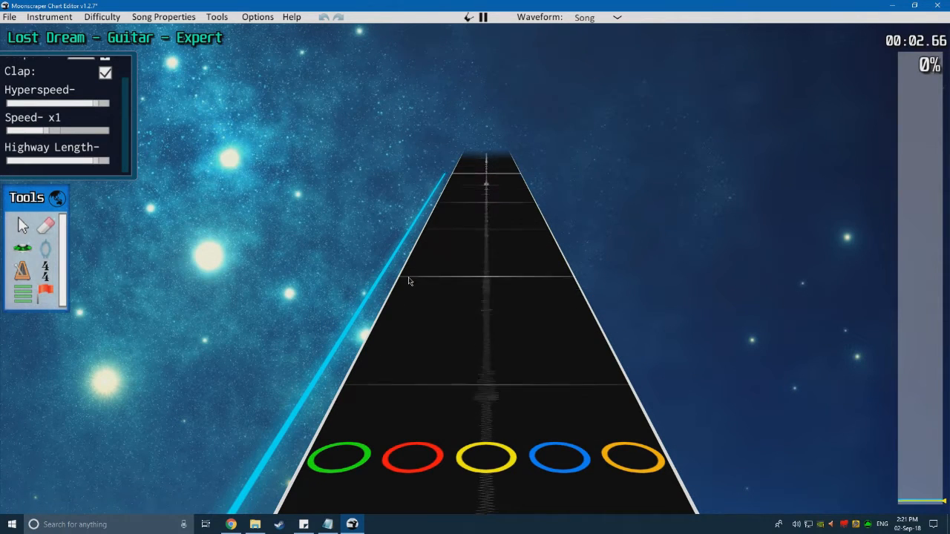
{"action": "key", "text": "space"}
{"action": "scroll", "coordinate": [349, 327], "scroll_direction": "down", "scroll_amount": 3}
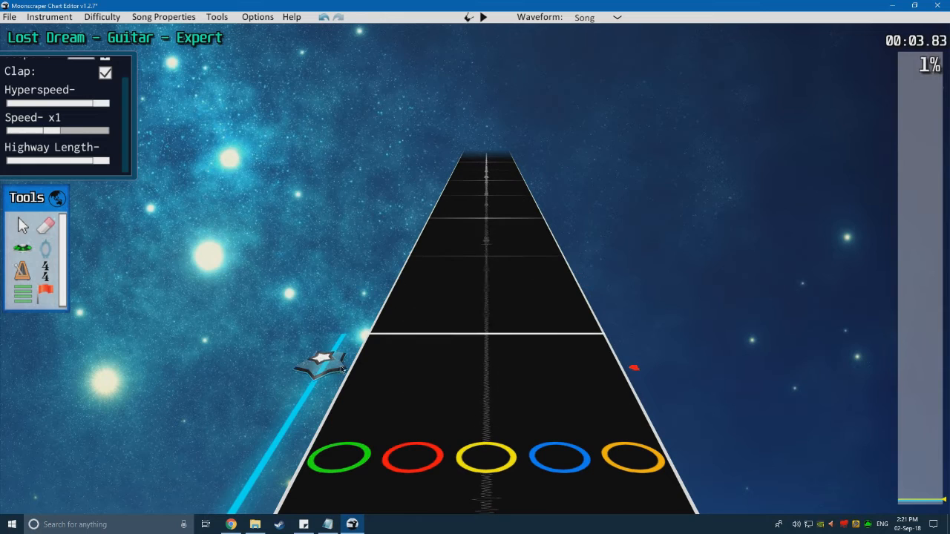
{"action": "scroll", "coordinate": [350, 333], "scroll_direction": "down", "scroll_amount": 12}
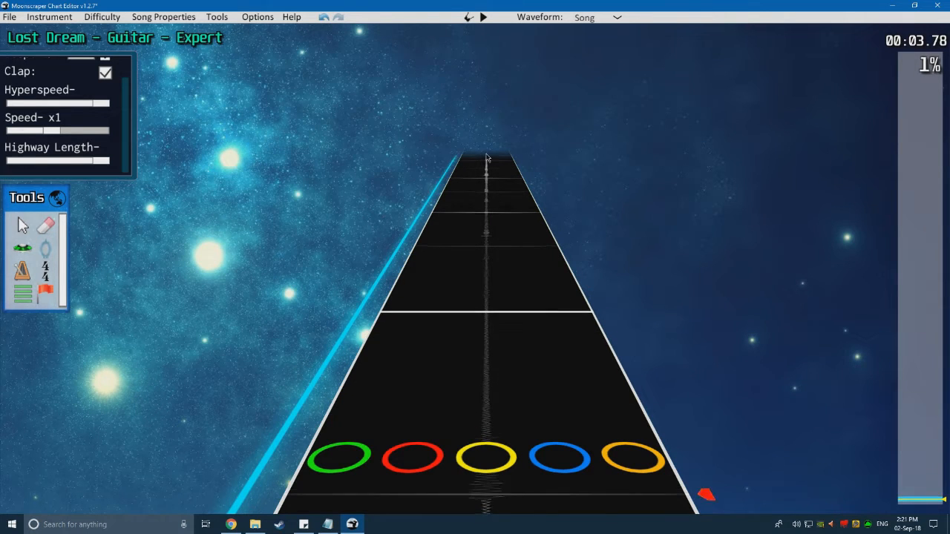
{"action": "scroll", "coordinate": [282, 273], "scroll_direction": "down", "scroll_amount": 6}
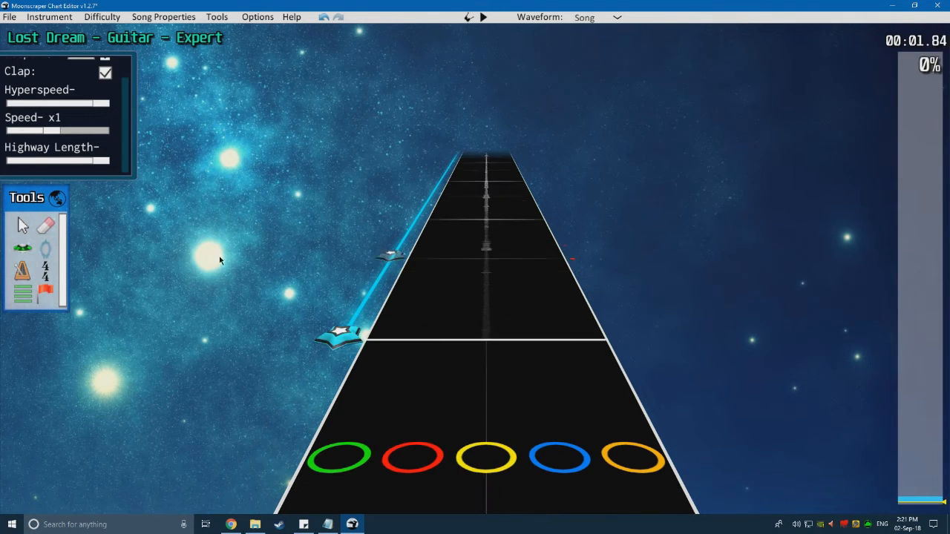
Step: Erase the star power phrase from the highway
{"action": "scroll", "coordinate": [339, 285], "scroll_direction": "up", "scroll_amount": 3}
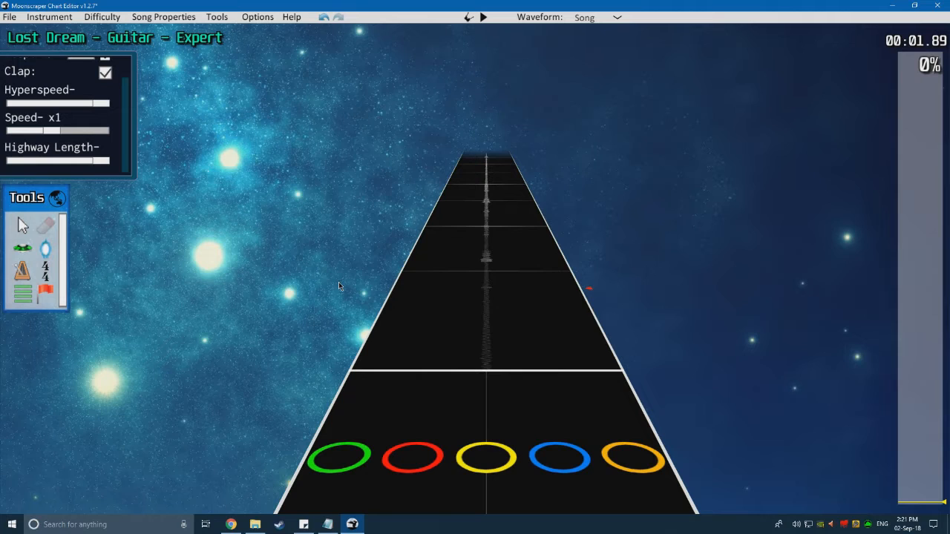
{"action": "scroll", "coordinate": [291, 312], "scroll_direction": "up", "scroll_amount": 1}
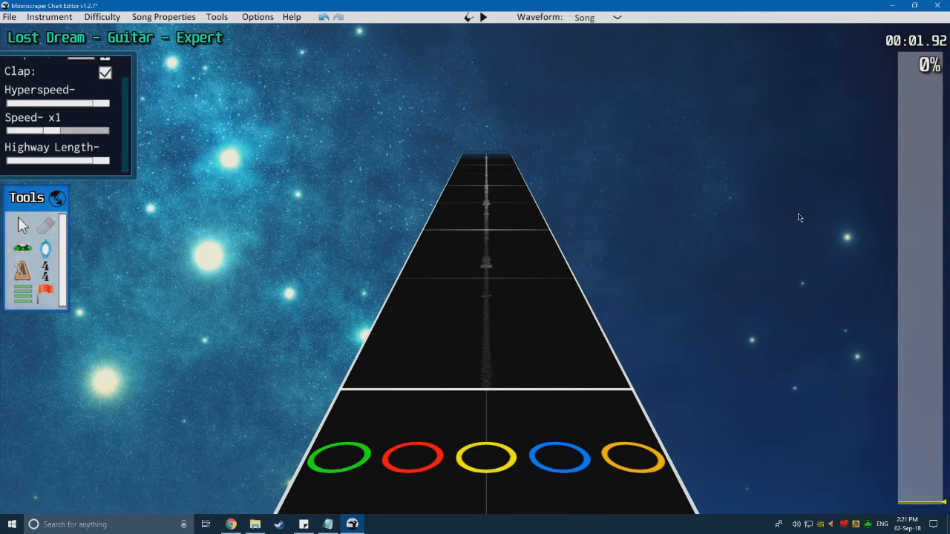
{"action": "left_click", "coordinate": [949, 190]}
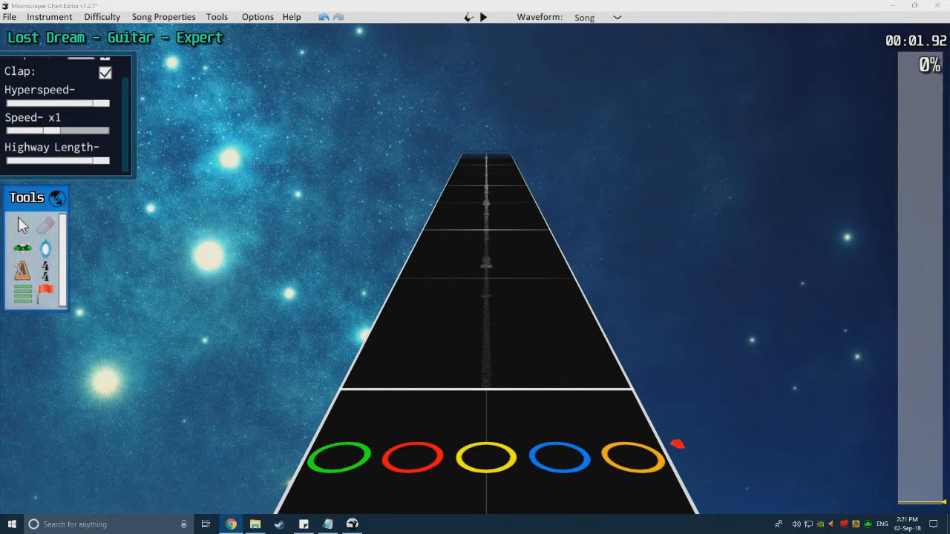
{"action": "left_click", "coordinate": [388, 333]}
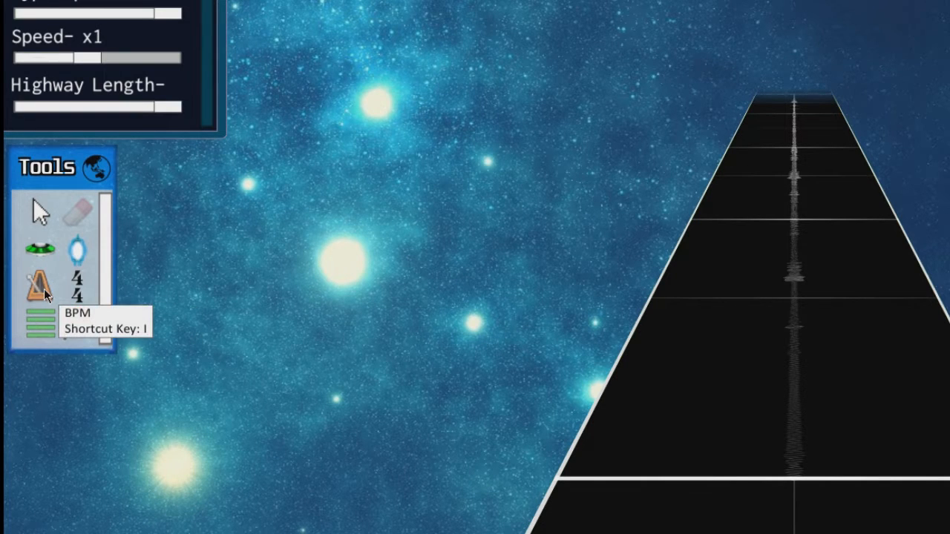
Step: Preview the BPM and time signature markers on the highway and return to the local note view
{"action": "left_click", "coordinate": [45, 295]}
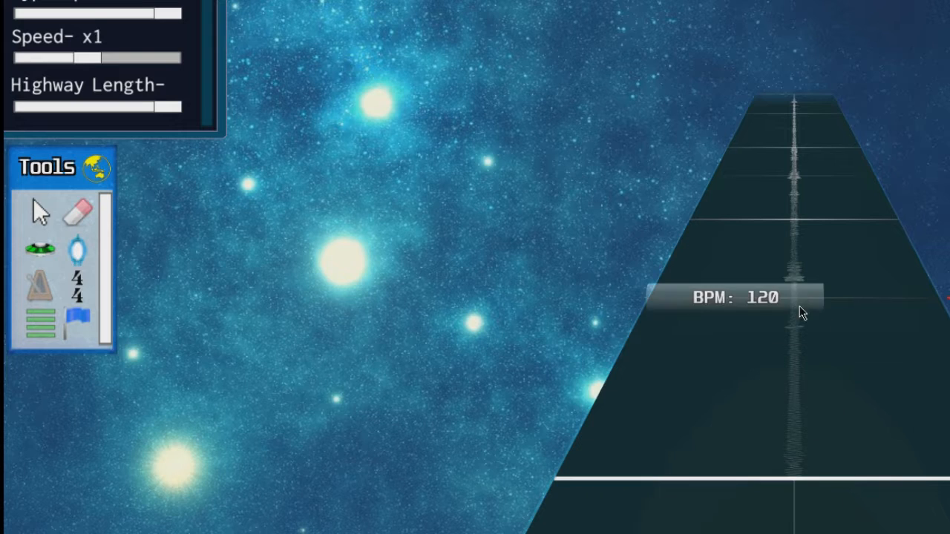
{"action": "key", "text": "o"}
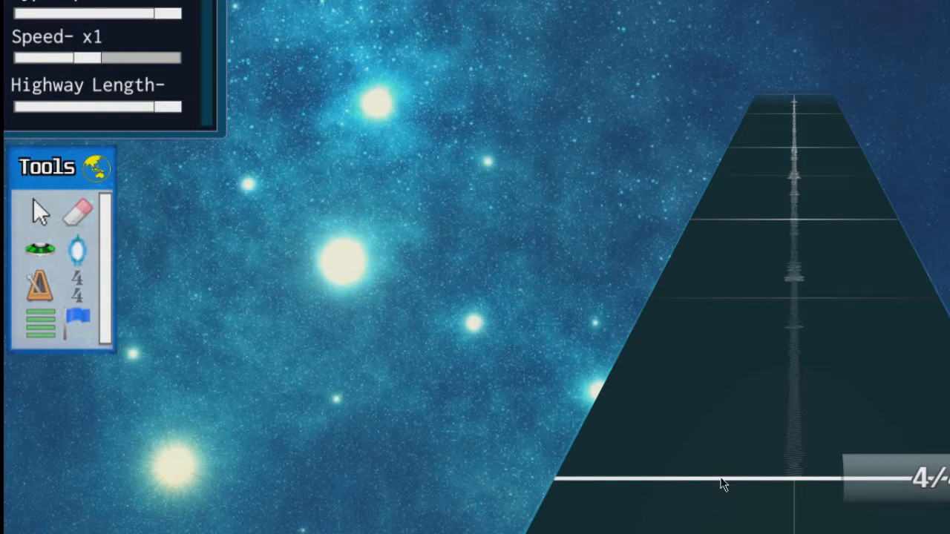
{"action": "left_click", "coordinate": [97, 169]}
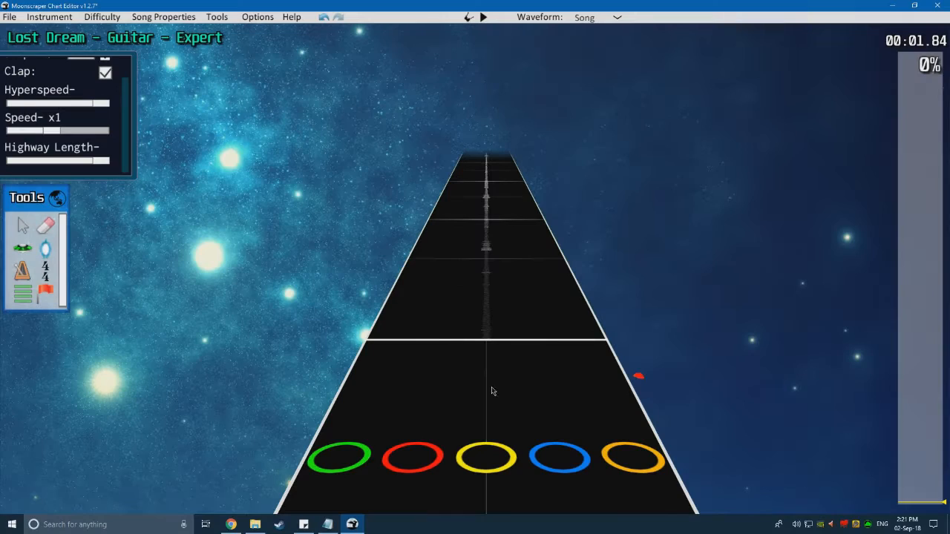
{"action": "scroll", "coordinate": [750, 404], "scroll_direction": "up", "scroll_amount": 1}
{"action": "scroll", "coordinate": [740, 401], "scroll_direction": "up", "scroll_amount": 1}
{"action": "scroll", "coordinate": [727, 400], "scroll_direction": "up", "scroll_amount": 1}
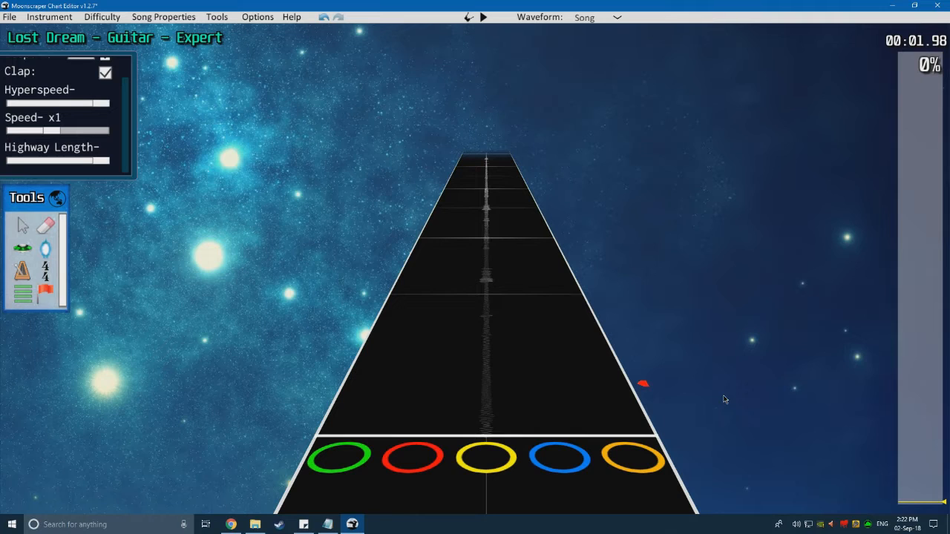
{"action": "scroll", "coordinate": [411, 235], "scroll_direction": "down", "scroll_amount": 3}
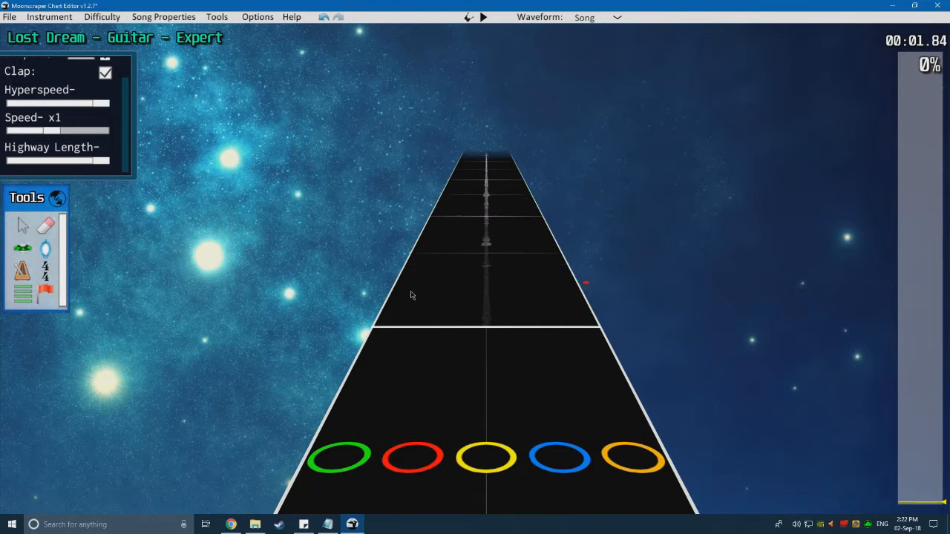
{"action": "scroll", "coordinate": [354, 288], "scroll_direction": "up", "scroll_amount": 1}
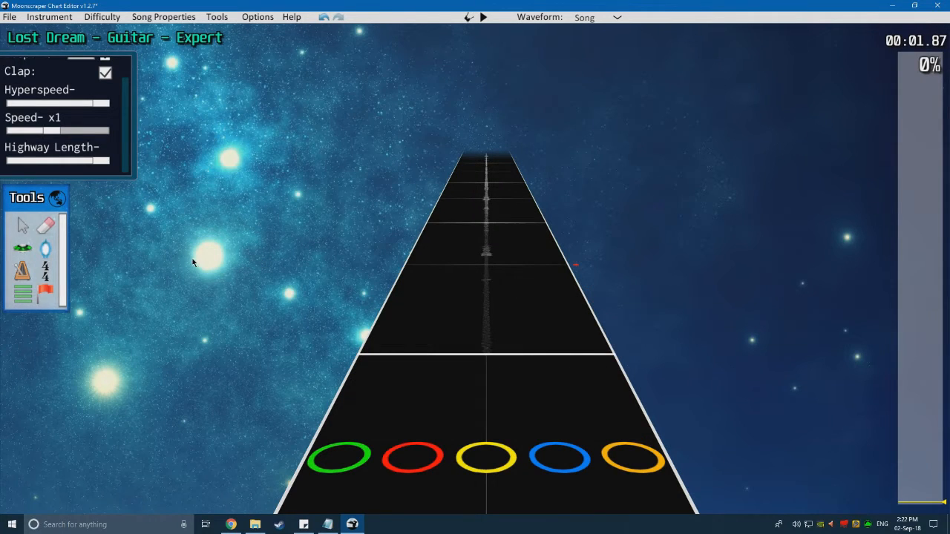
Step: Place a 4/4 time signature at position 768 and switch back to the cursor tool
{"action": "left_click", "coordinate": [46, 275]}
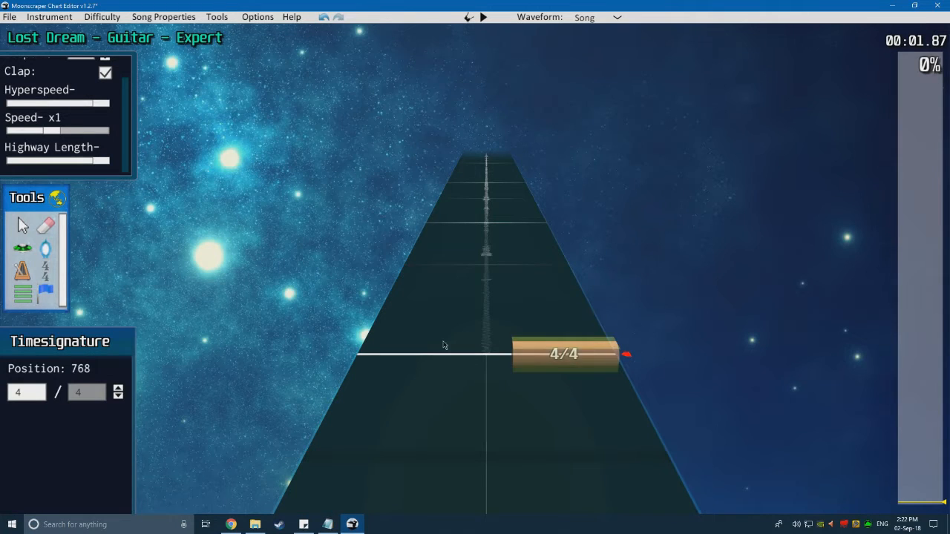
{"action": "left_click", "coordinate": [23, 228]}
{"action": "scroll", "coordinate": [373, 363], "scroll_direction": "up", "scroll_amount": 3}
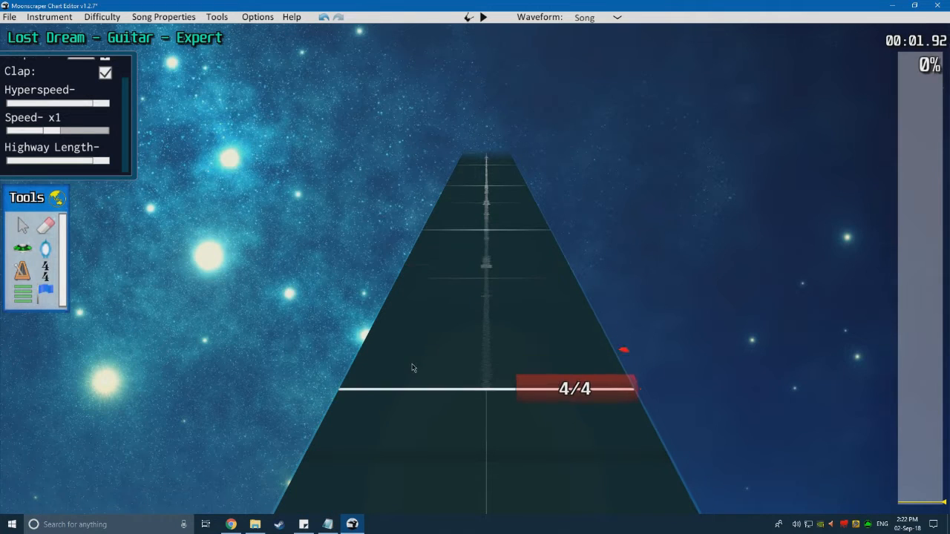
{"action": "scroll", "coordinate": [414, 368], "scroll_direction": "up", "scroll_amount": 2}
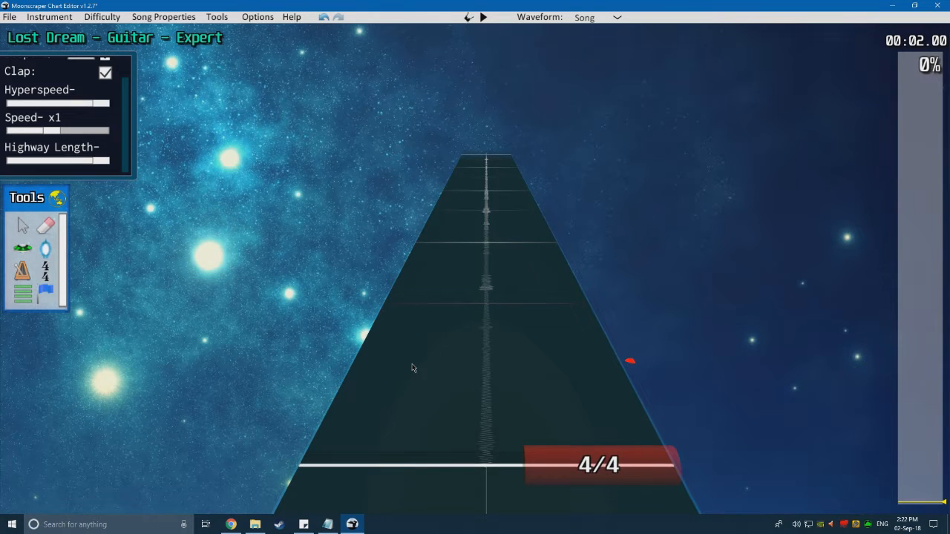
{"action": "scroll", "coordinate": [413, 368], "scroll_direction": "up", "scroll_amount": 15}
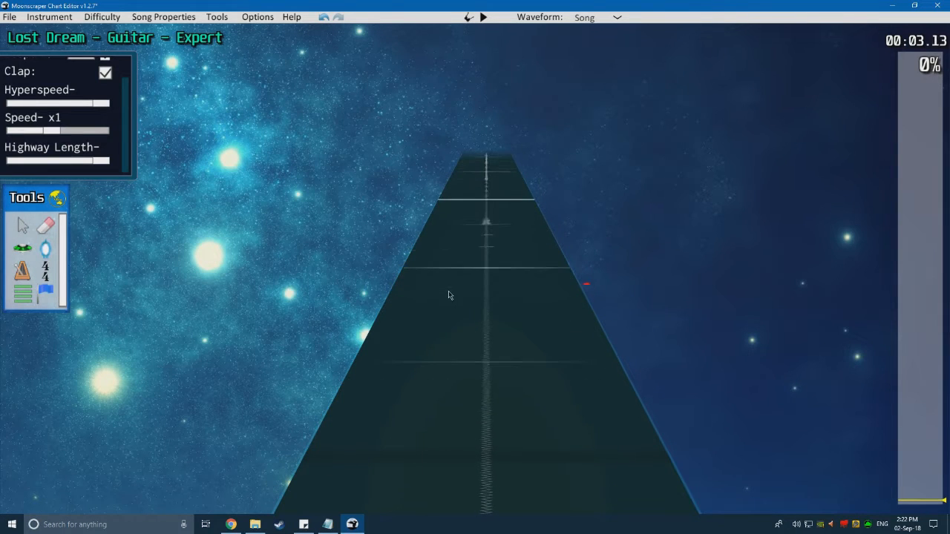
Step: Change the time signature at position 768 to 6/4
{"action": "scroll", "coordinate": [475, 236], "scroll_direction": "up", "scroll_amount": 1}
{"action": "scroll", "coordinate": [460, 312], "scroll_direction": "up", "scroll_amount": 10}
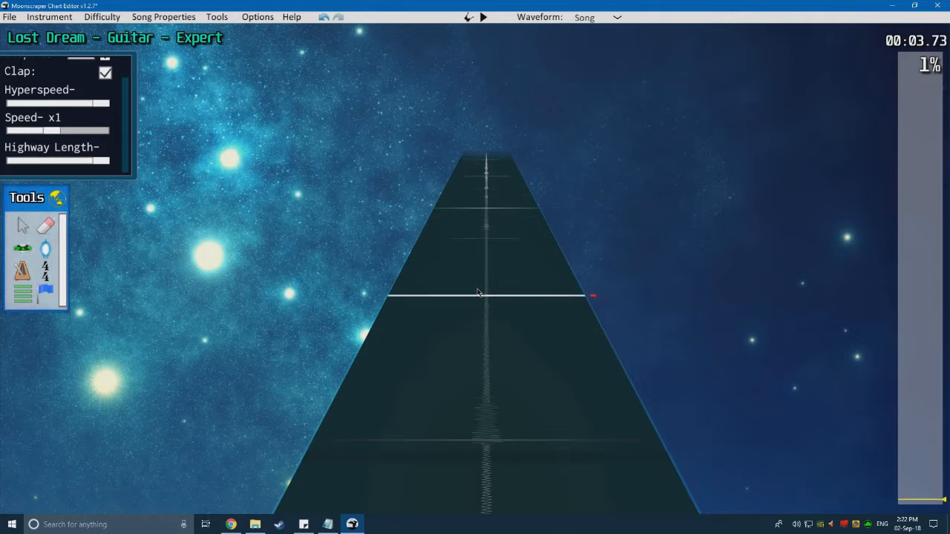
{"action": "left_click_drag", "start_coordinate": [940, 500], "coordinate": [925, 503]}
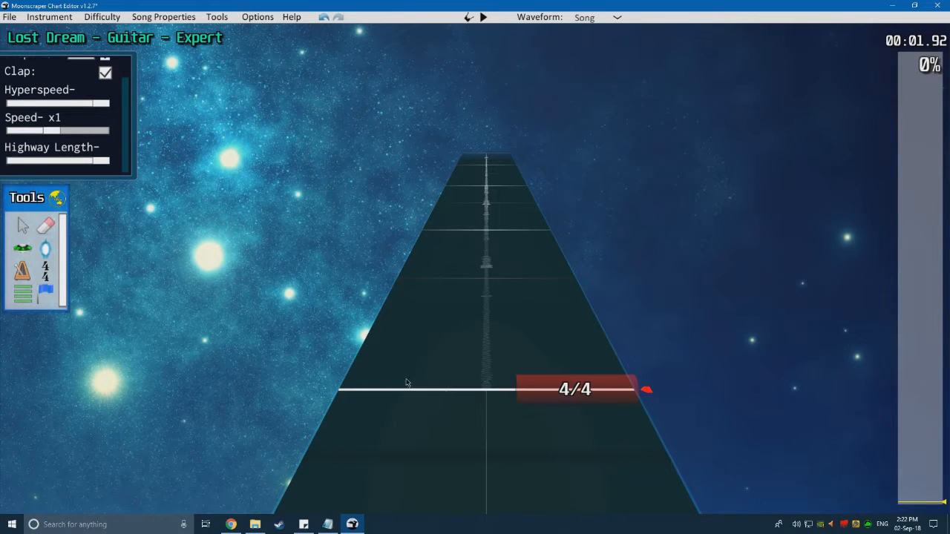
{"action": "scroll", "coordinate": [427, 383], "scroll_direction": "up", "scroll_amount": 1}
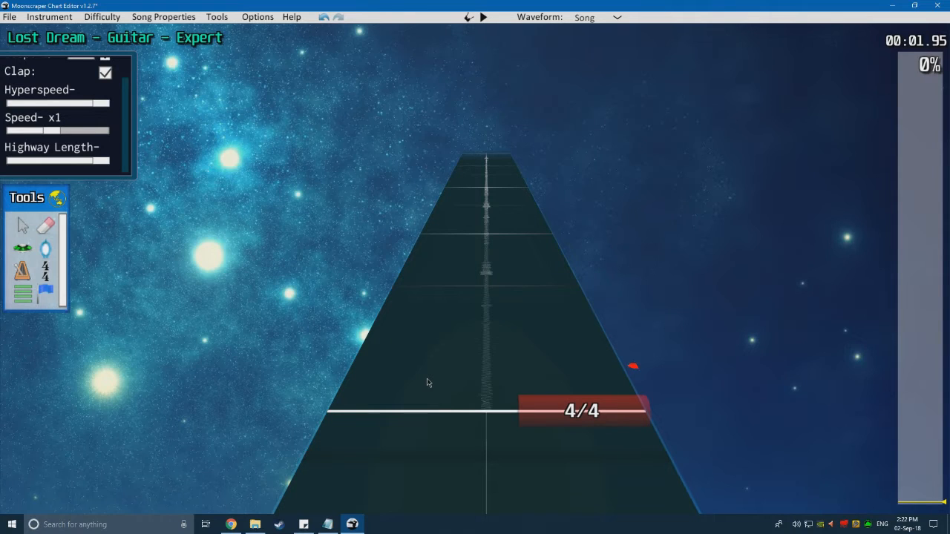
{"action": "left_click", "coordinate": [579, 412]}
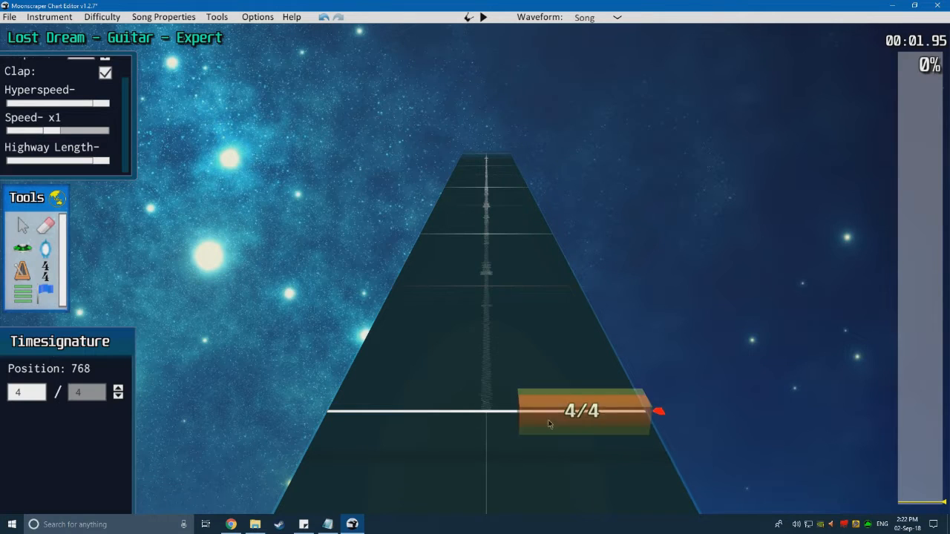
{"action": "left_click", "coordinate": [28, 394]}
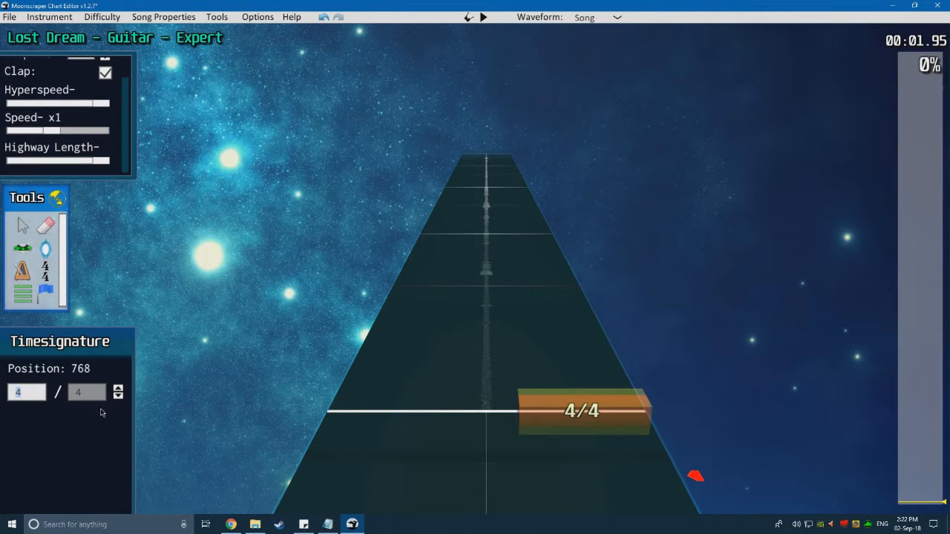
{"action": "type", "text": "6"}
{"action": "left_click", "coordinate": [380, 396]}
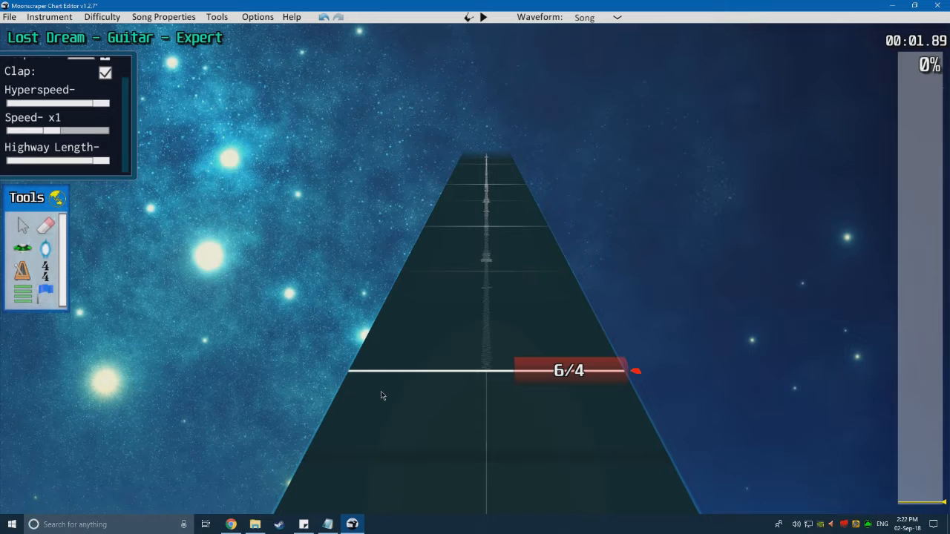
Step: Try other numerators on the time signature at position 768, entering 3 and 5 over 4
{"action": "left_click", "coordinate": [569, 370]}
{"action": "type", "text": "3"}
{"action": "left_click", "coordinate": [274, 396]}
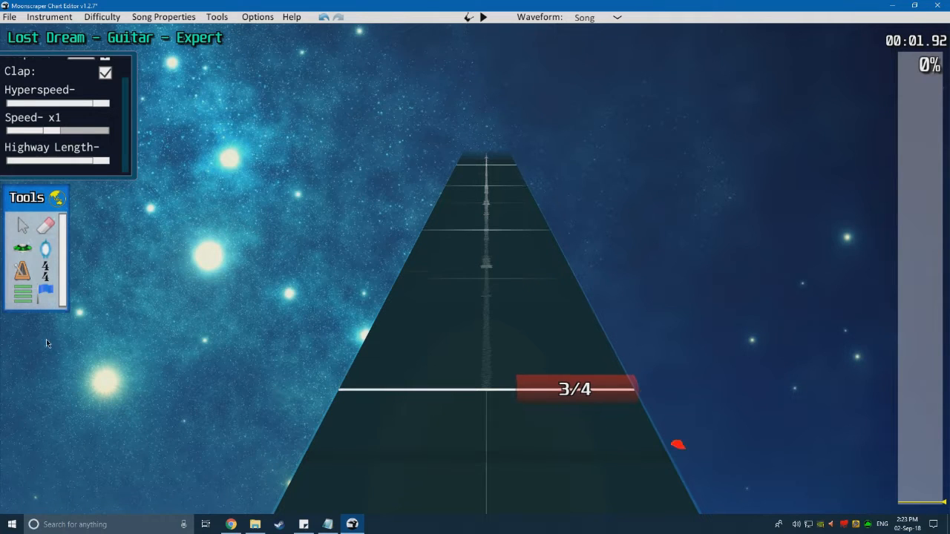
{"action": "left_click", "coordinate": [522, 394]}
{"action": "double_click", "coordinate": [18, 391]}
{"action": "type", "text": "5"}
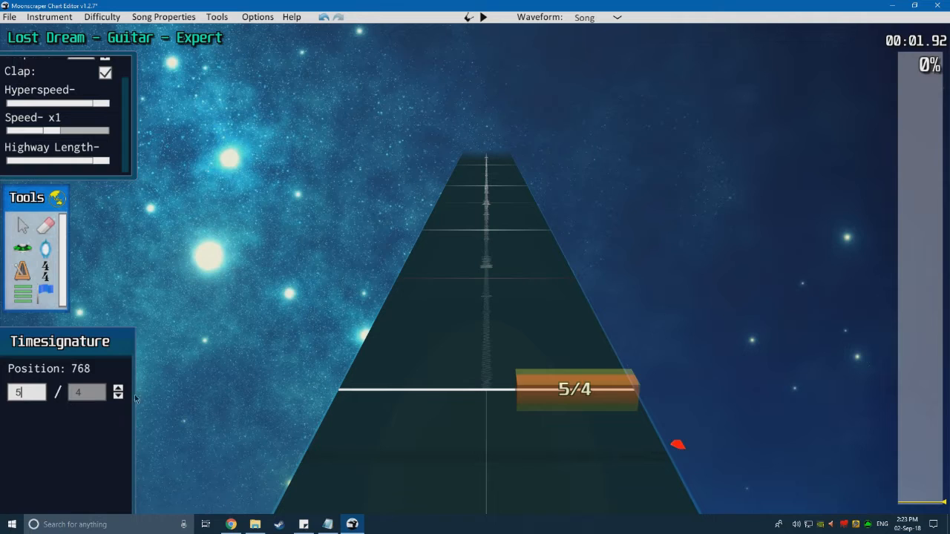
{"action": "left_click", "coordinate": [270, 405]}
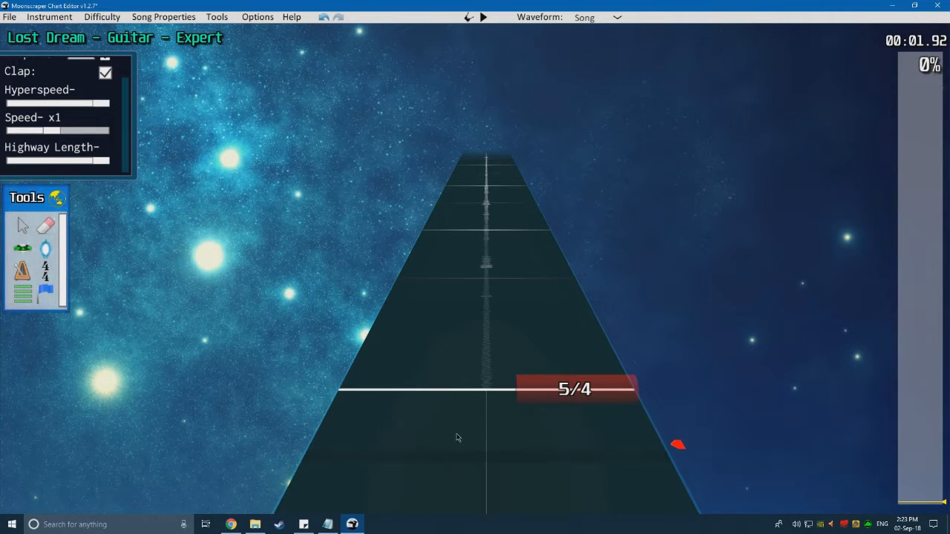
Step: Change the time signature at position 768 to 7/4, raise its denominator to 8 and inspect the beat lines that follow
{"action": "left_click", "coordinate": [518, 401]}
{"action": "left_click", "coordinate": [41, 392]}
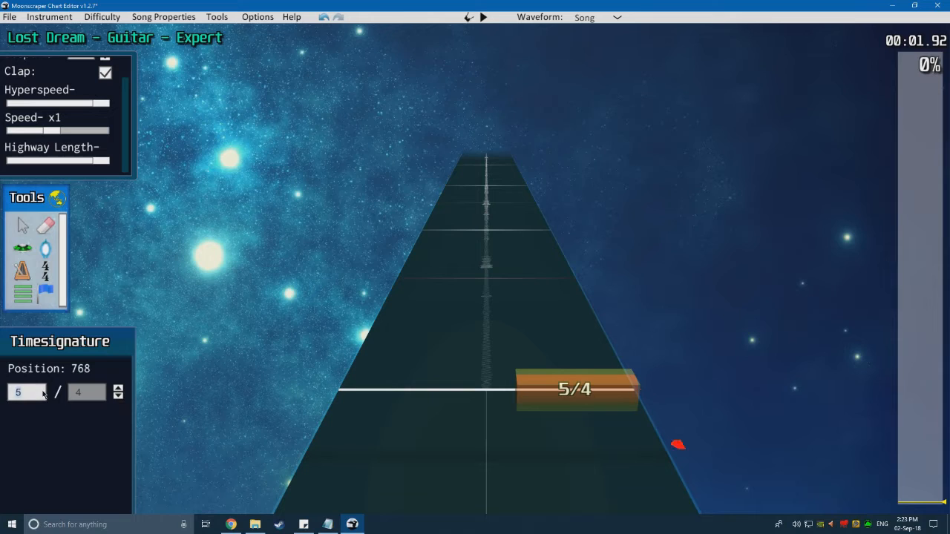
{"action": "type", "text": "7"}
{"action": "left_click", "coordinate": [334, 422]}
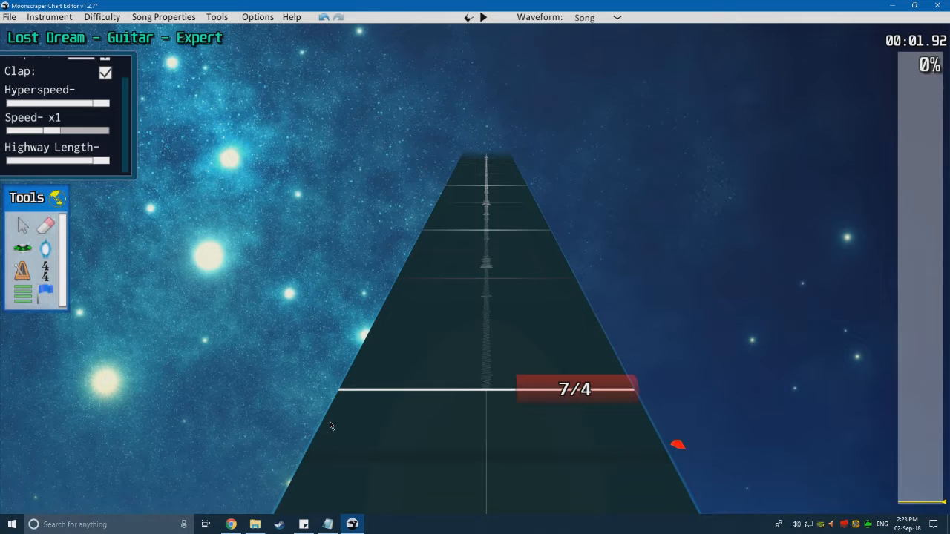
{"action": "left_click", "coordinate": [544, 388]}
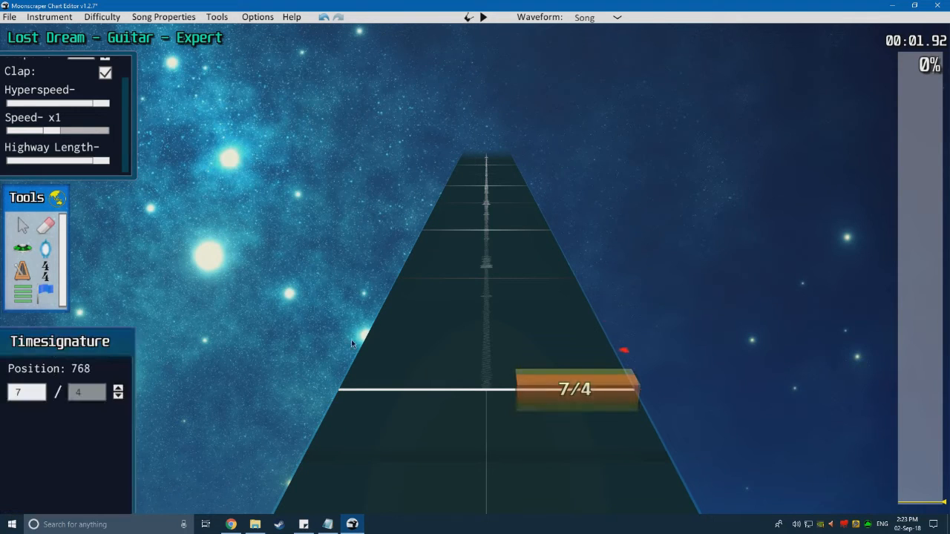
{"action": "left_click", "coordinate": [122, 393]}
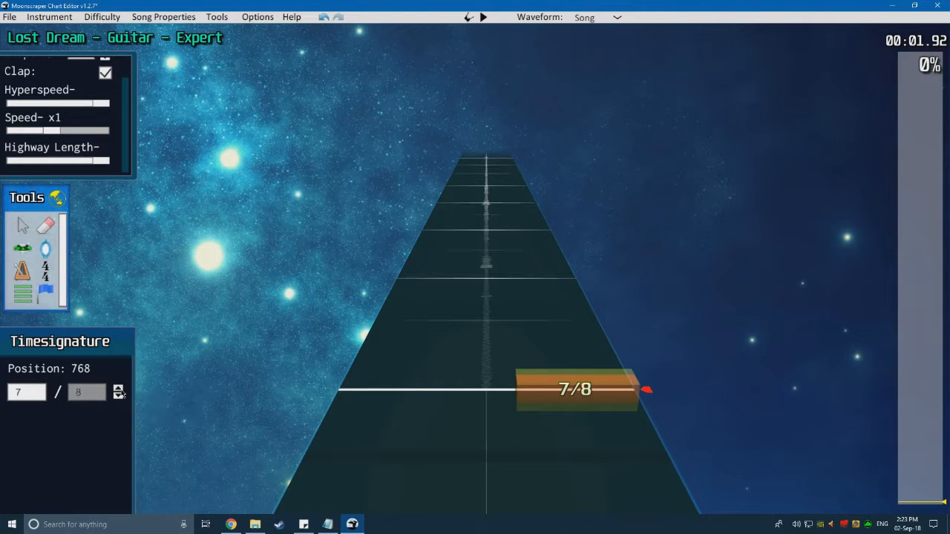
{"action": "scroll", "coordinate": [474, 407], "scroll_direction": "up", "scroll_amount": 4}
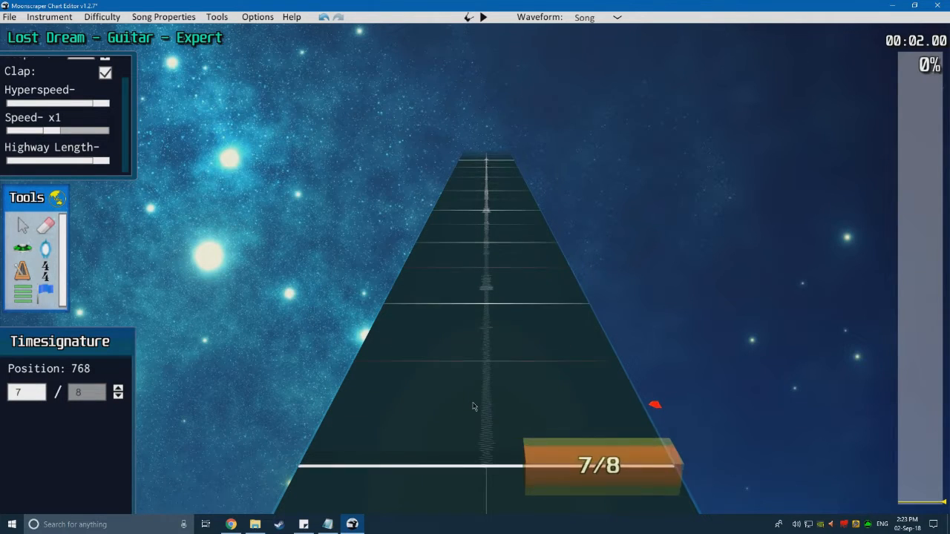
{"action": "scroll", "coordinate": [473, 406], "scroll_direction": "up", "scroll_amount": 10}
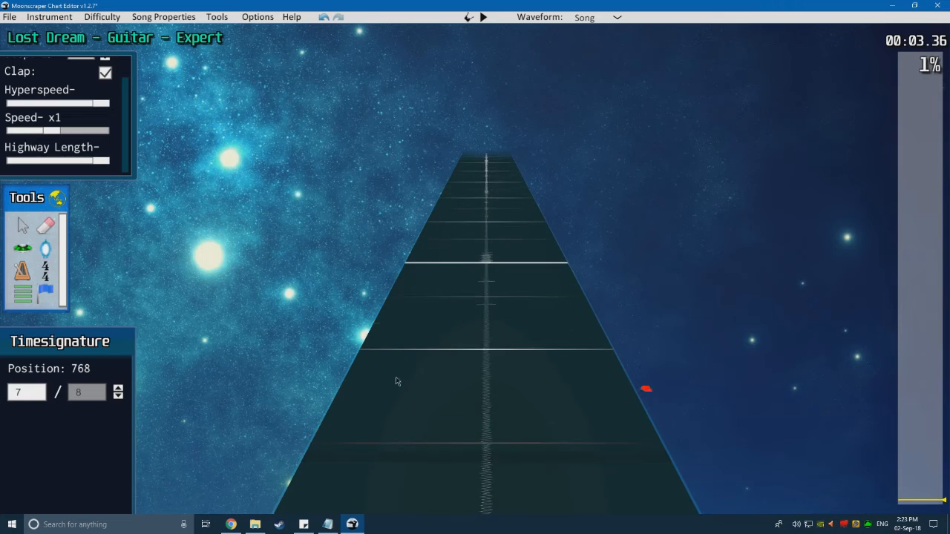
{"action": "scroll", "coordinate": [457, 312], "scroll_direction": "up", "scroll_amount": 1}
Step: Set the time signature at position 768 back to 4/4, deselect it and look over the following measures
{"action": "left_click", "coordinate": [43, 395]}
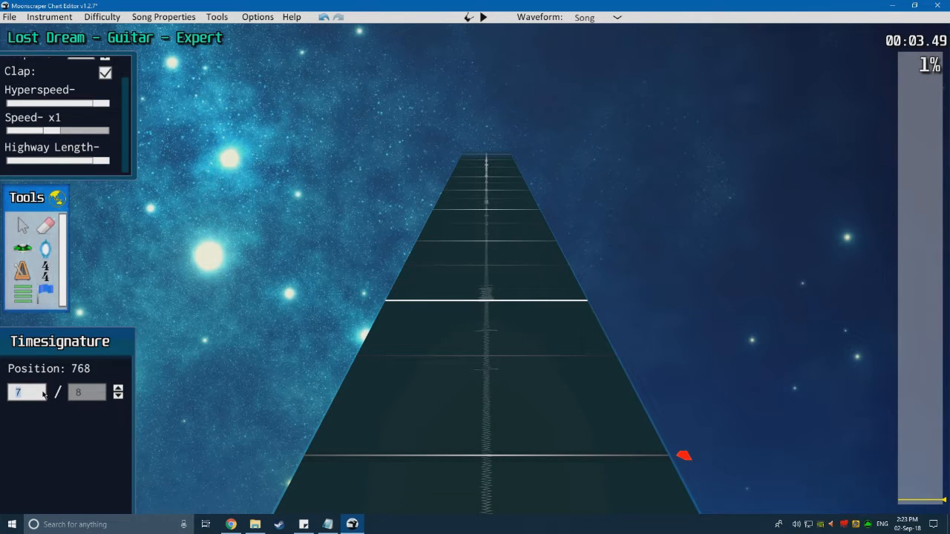
{"action": "key", "text": "BackSpace"}
{"action": "type", "text": "4"}
{"action": "scroll", "coordinate": [233, 388], "scroll_direction": "down", "scroll_amount": 8}
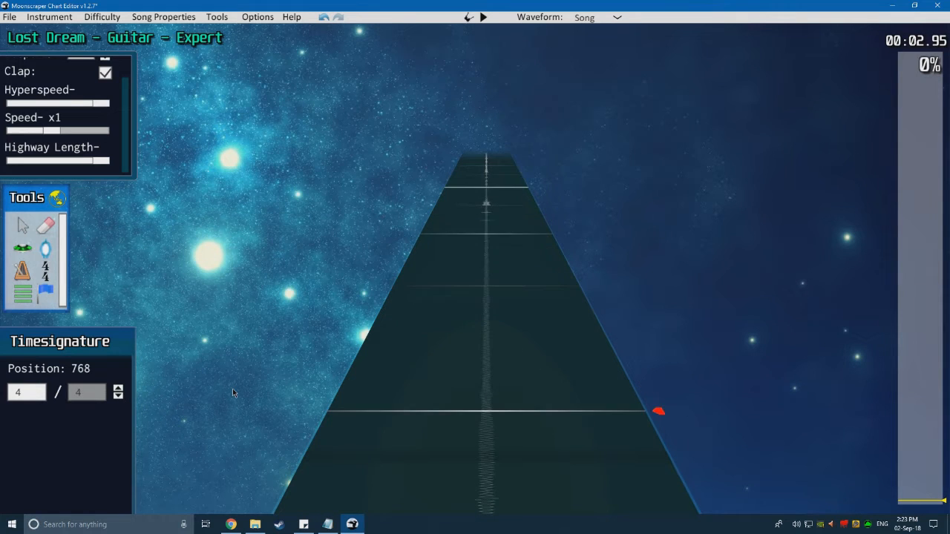
{"action": "scroll", "coordinate": [238, 391], "scroll_direction": "down", "scroll_amount": 4}
{"action": "left_click", "coordinate": [466, 314]}
{"action": "scroll", "coordinate": [432, 356], "scroll_direction": "up", "scroll_amount": 6}
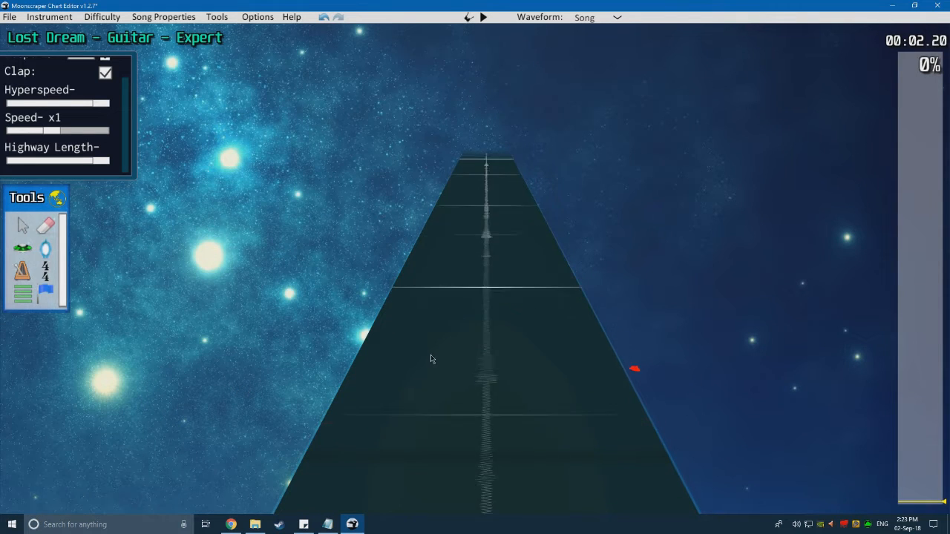
{"action": "scroll", "coordinate": [406, 375], "scroll_direction": "up", "scroll_amount": 7}
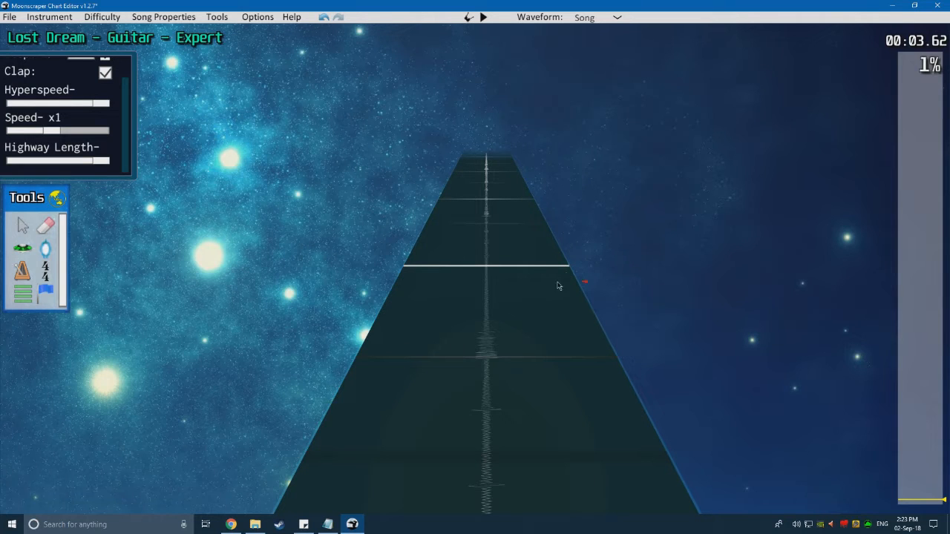
{"action": "scroll", "coordinate": [394, 360], "scroll_direction": "down", "scroll_amount": 10}
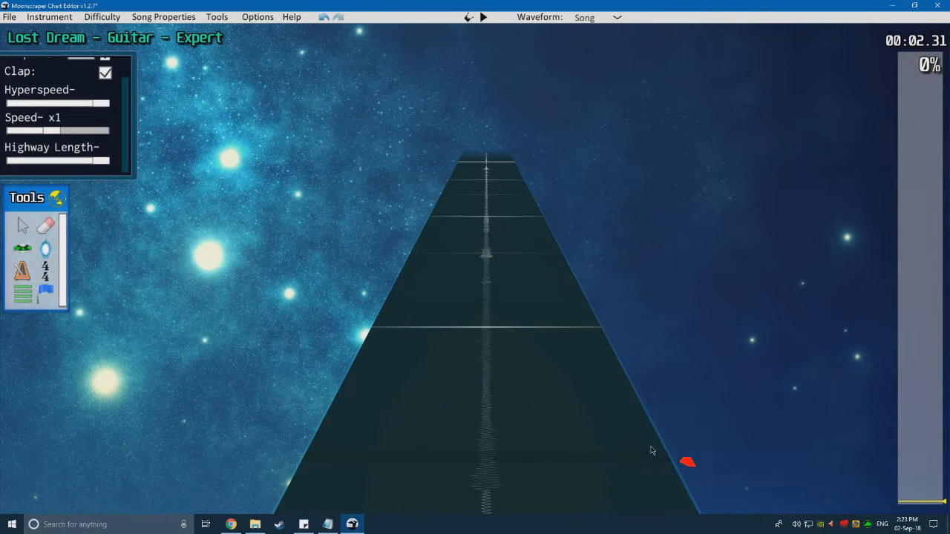
Step: Alternate the numerator of the time signature at position 768 between 3 and 4 while viewing the measure lines further along, ending on 4
{"action": "left_click", "coordinate": [586, 422]}
{"action": "scroll", "coordinate": [352, 319], "scroll_direction": "up", "scroll_amount": 6}
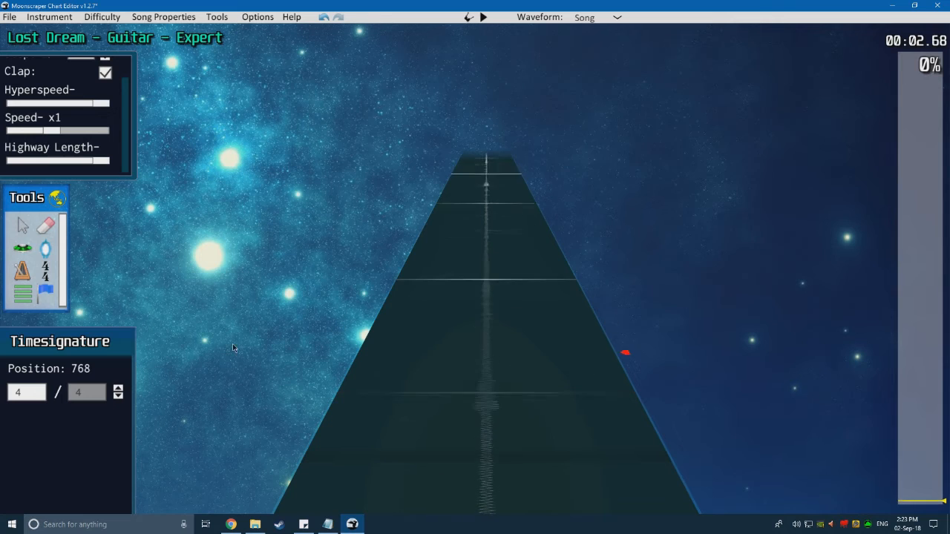
{"action": "scroll", "coordinate": [228, 363], "scroll_direction": "up", "scroll_amount": 2}
{"action": "left_click", "coordinate": [26, 397]}
{"action": "type", "text": "3"}
{"action": "key", "text": "BackSpace"}
{"action": "type", "text": "4"}
{"action": "key", "text": "BackSpace"}
{"action": "type", "text": "3"}
{"action": "key", "text": "BackSpace"}
{"action": "type", "text": "43"}
{"action": "key", "text": "BackSpace"}
{"action": "type", "text": "4"}
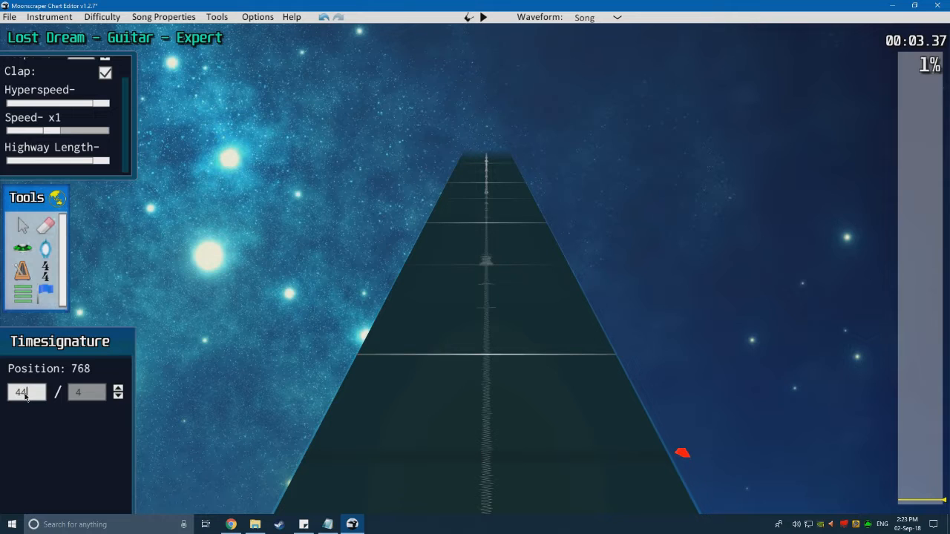
{"action": "key", "text": "BackSpace"}
{"action": "key", "text": "BackSpace"}
{"action": "type", "text": "3"}
{"action": "key", "text": "BackSpace"}
{"action": "type", "text": "4"}
{"action": "key", "text": "BackSpace"}
{"action": "type", "text": "3"}
{"action": "key", "text": "BackSpace"}
{"action": "type", "text": "4"}
Step: Set the denominator of the time signature at position 768 to 8 and cycle its numerator through 3, 4, 5, 6 and 7
{"action": "left_click", "coordinate": [118, 389]}
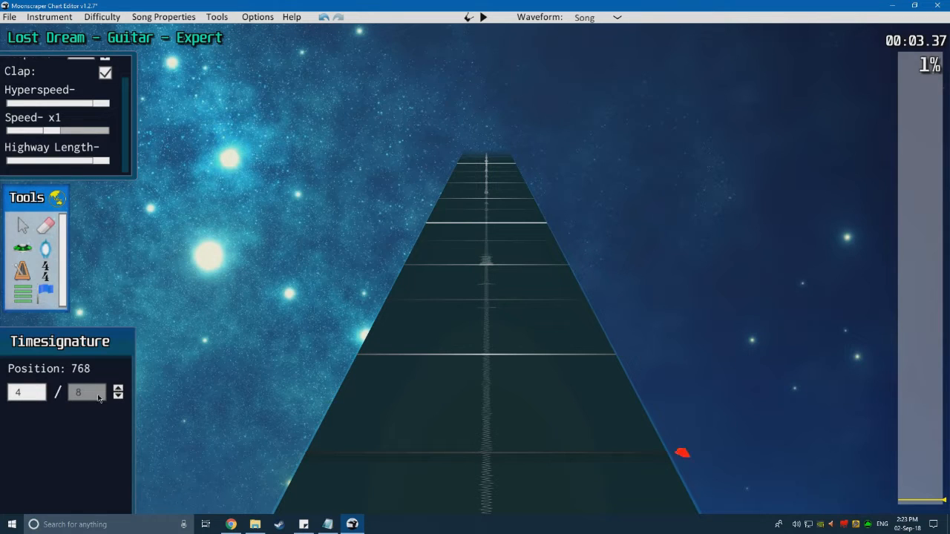
{"action": "left_click", "coordinate": [31, 394]}
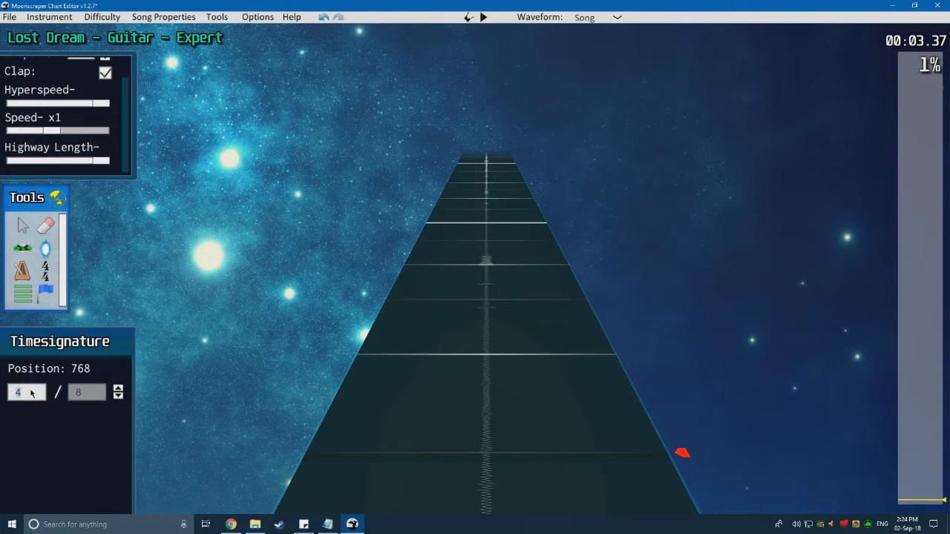
{"action": "type", "text": "3"}
{"action": "key", "text": "BackSpace"}
{"action": "type", "text": "4"}
{"action": "key", "text": "BackSpace"}
{"action": "type", "text": "5"}
{"action": "key", "text": "BackSpace"}
{"action": "type", "text": "6"}
{"action": "key", "text": "BackSpace"}
{"action": "type", "text": "76"}
{"action": "key", "text": "BackSpace"}
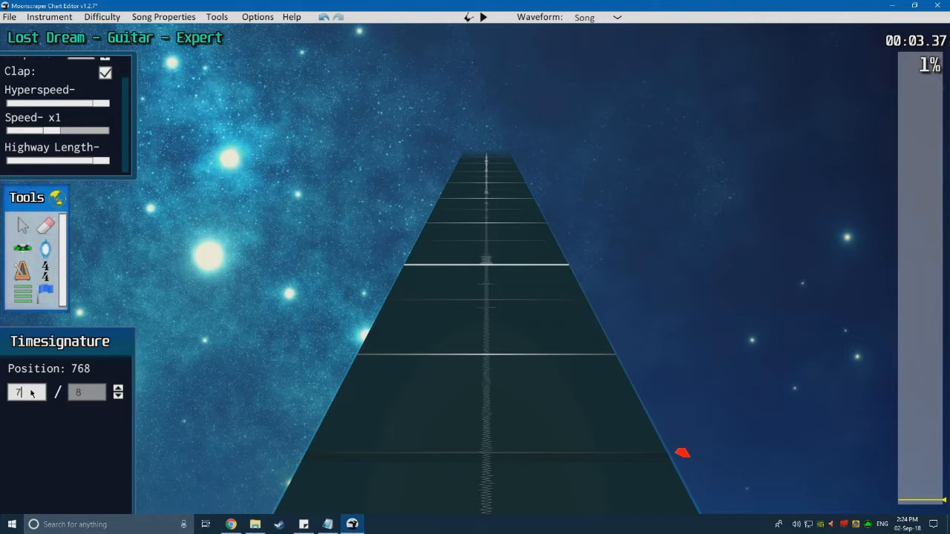
{"action": "left_click", "coordinate": [261, 335]}
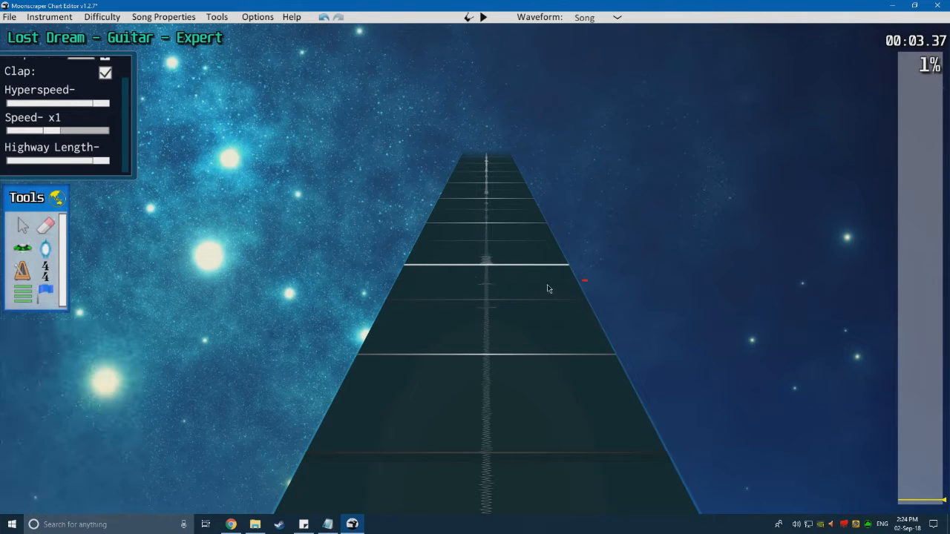
Step: Set the denominator of the time signature at position 768 to 16 and compare the 7/16 beat lines with 7/8
{"action": "scroll", "coordinate": [477, 350], "scroll_direction": "down", "scroll_amount": 1}
{"action": "scroll", "coordinate": [477, 350], "scroll_direction": "down", "scroll_amount": 8}
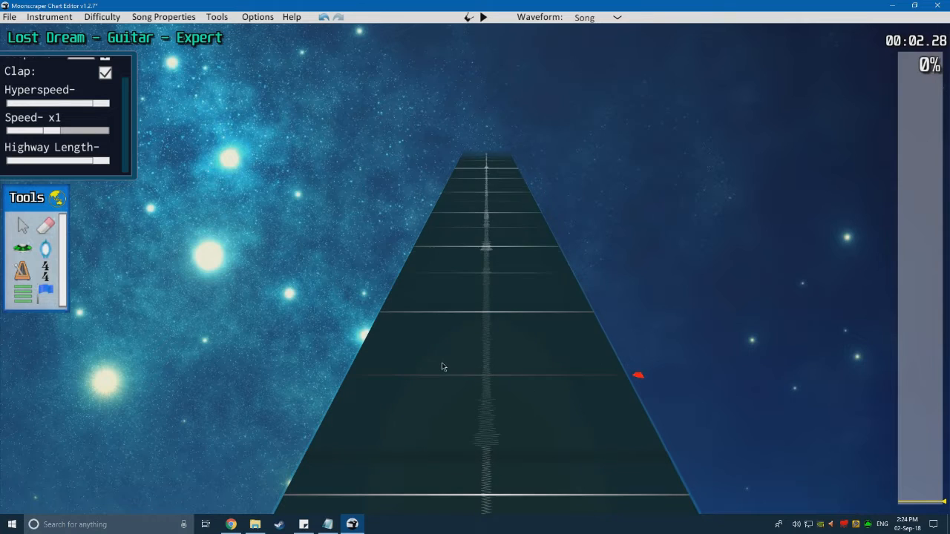
{"action": "scroll", "coordinate": [438, 357], "scroll_direction": "up", "scroll_amount": 1}
{"action": "left_click", "coordinate": [553, 434]}
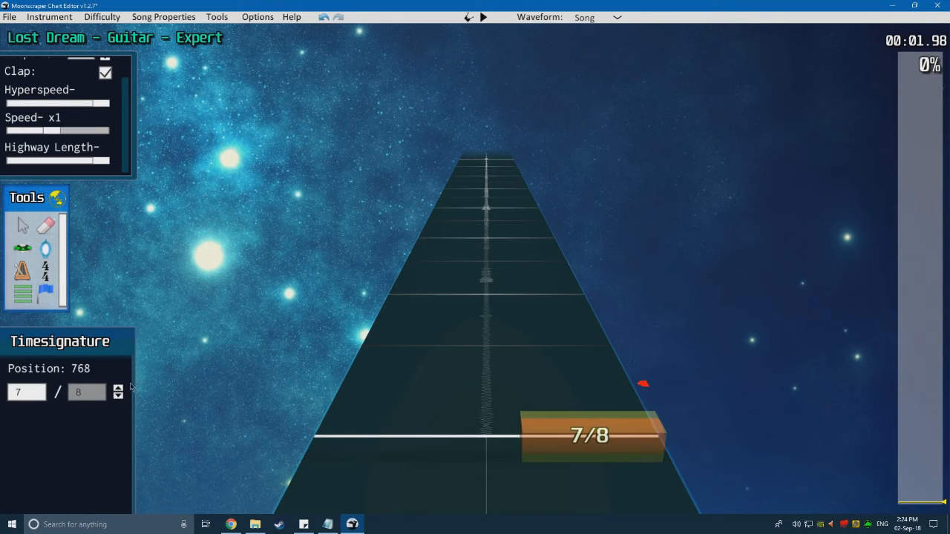
{"action": "left_click", "coordinate": [118, 397]}
{"action": "left_click", "coordinate": [118, 390]}
{"action": "left_click", "coordinate": [118, 390]}
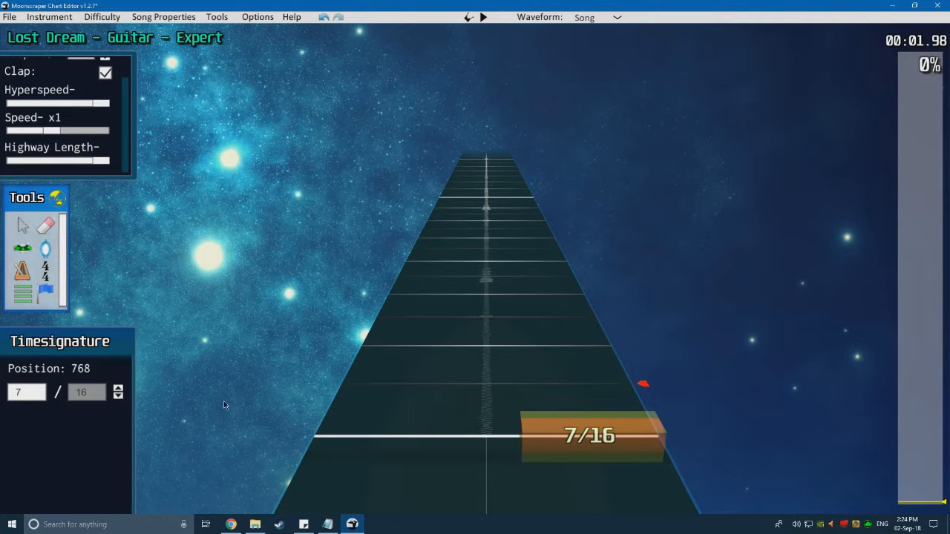
{"action": "left_click", "coordinate": [435, 426]}
{"action": "left_click", "coordinate": [590, 451]}
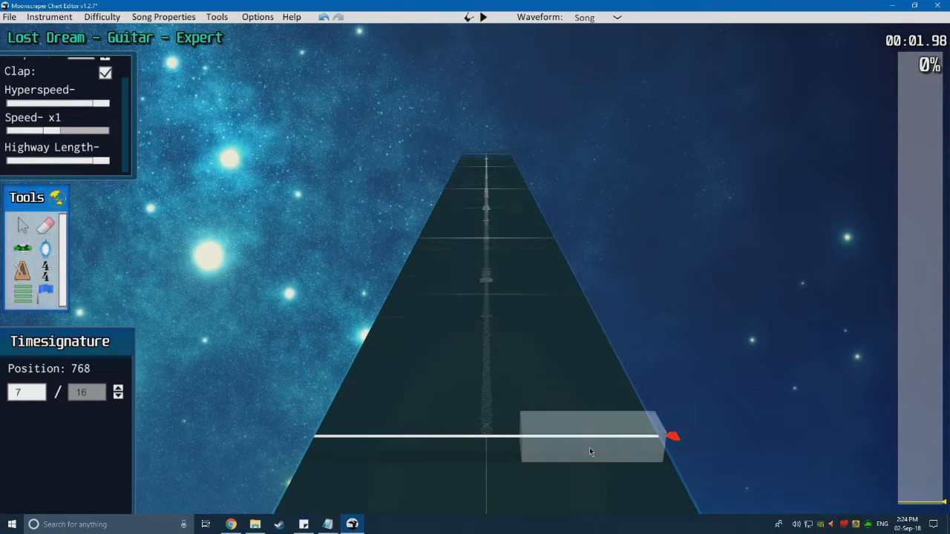
{"action": "left_click", "coordinate": [118, 395]}
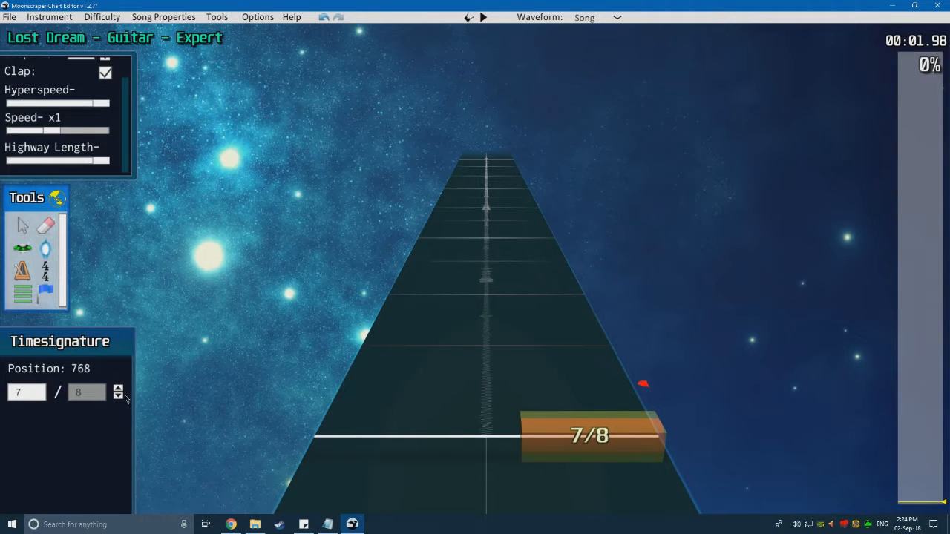
{"action": "left_click", "coordinate": [118, 388]}
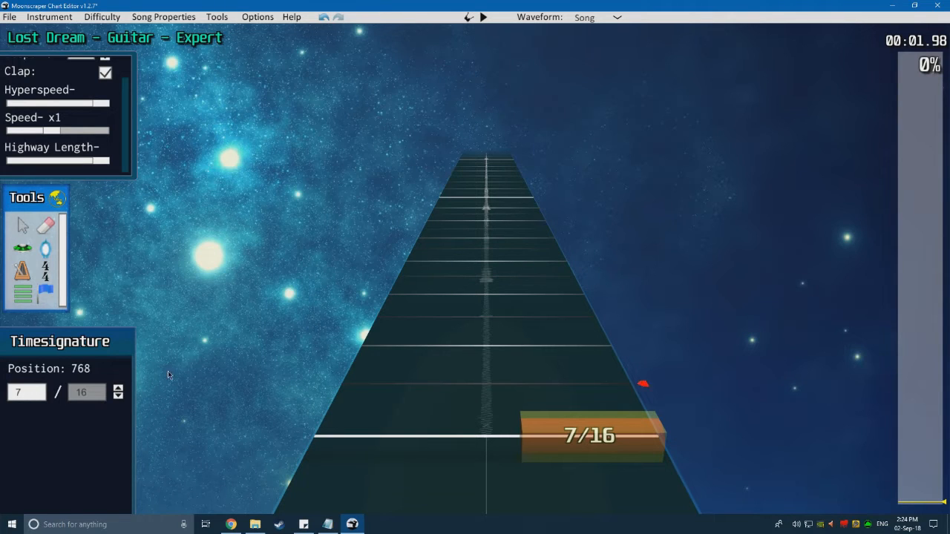
Step: Return the time signature at position 768 to 4/4, deselect it and switch to the Chrome window
{"action": "double_click", "coordinate": [118, 395]}
{"action": "left_click", "coordinate": [26, 395]}
{"action": "type", "text": "4"}
{"action": "left_click", "coordinate": [360, 317]}
{"action": "scroll", "coordinate": [360, 316], "scroll_direction": "up", "scroll_amount": 1}
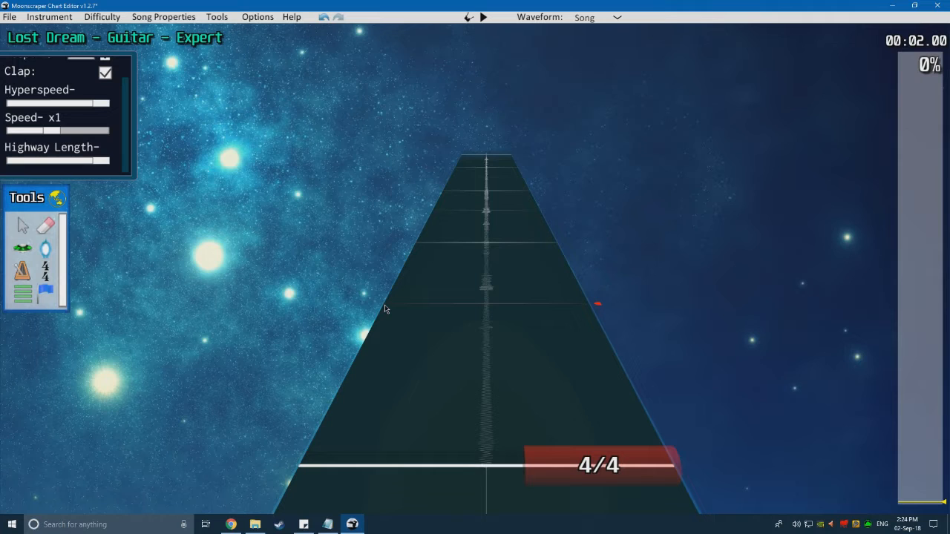
{"action": "scroll", "coordinate": [385, 309], "scroll_direction": "up", "scroll_amount": 1}
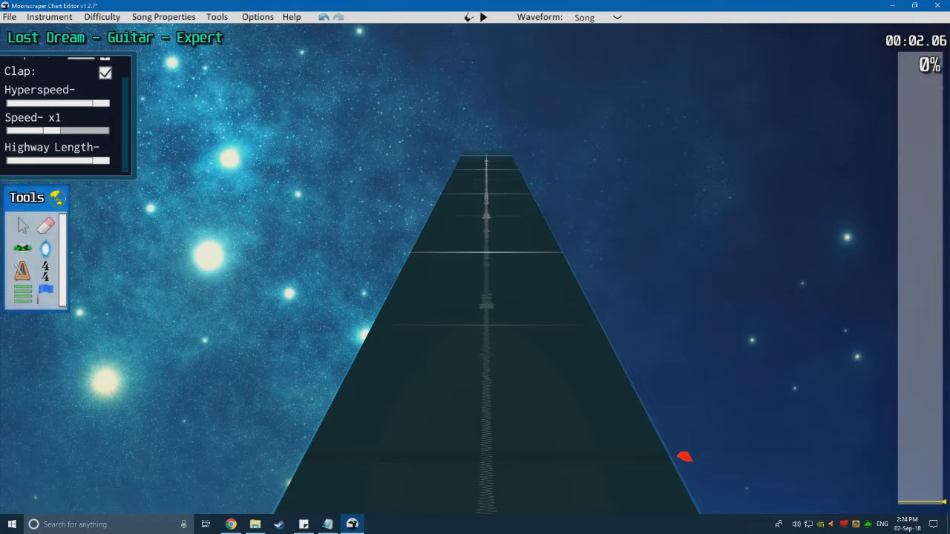
{"action": "scroll", "coordinate": [925, 225], "scroll_direction": "down", "scroll_amount": 2}
{"action": "key", "text": "alt+Tab"}
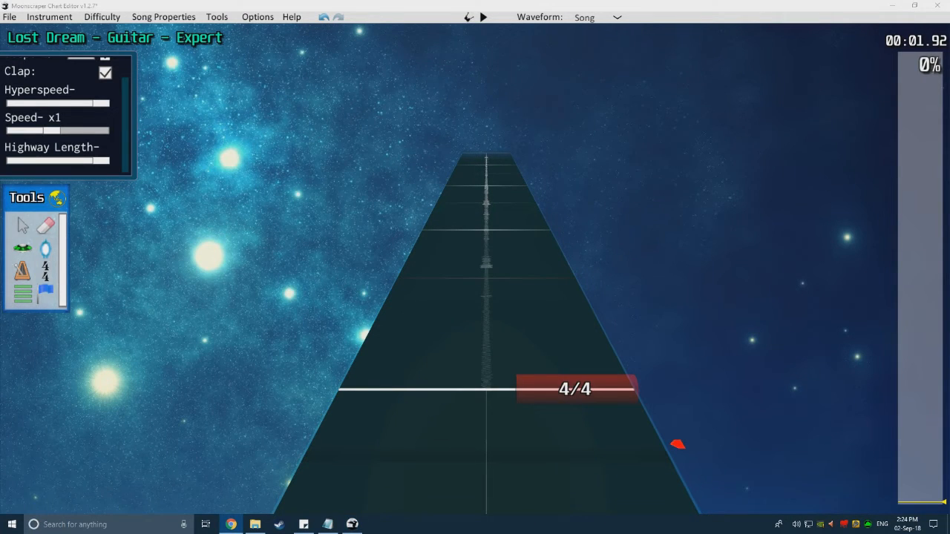
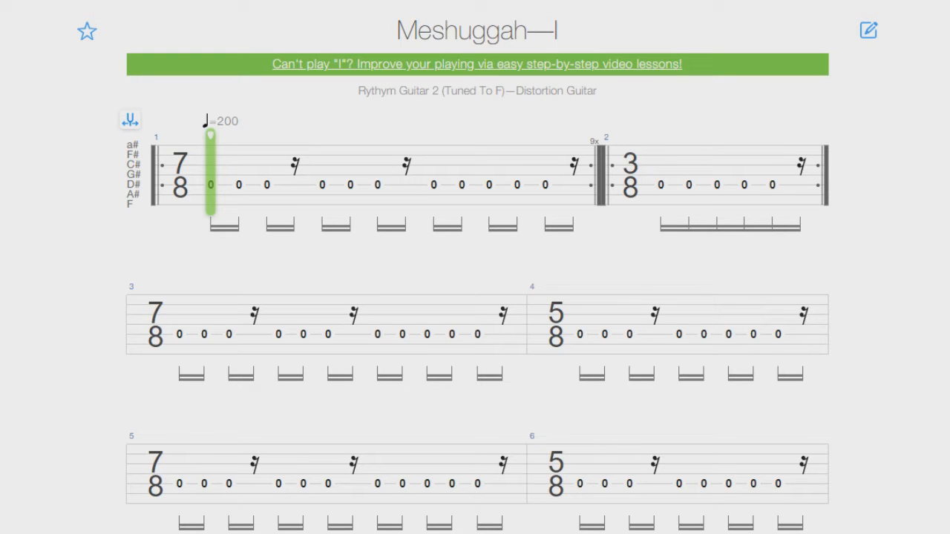
Step: Look through the tab of Meshuggah's "I" to examine how its time signatures change from measure to measure
{"action": "scroll", "coordinate": [349, 520], "scroll_direction": "down", "scroll_amount": 12}
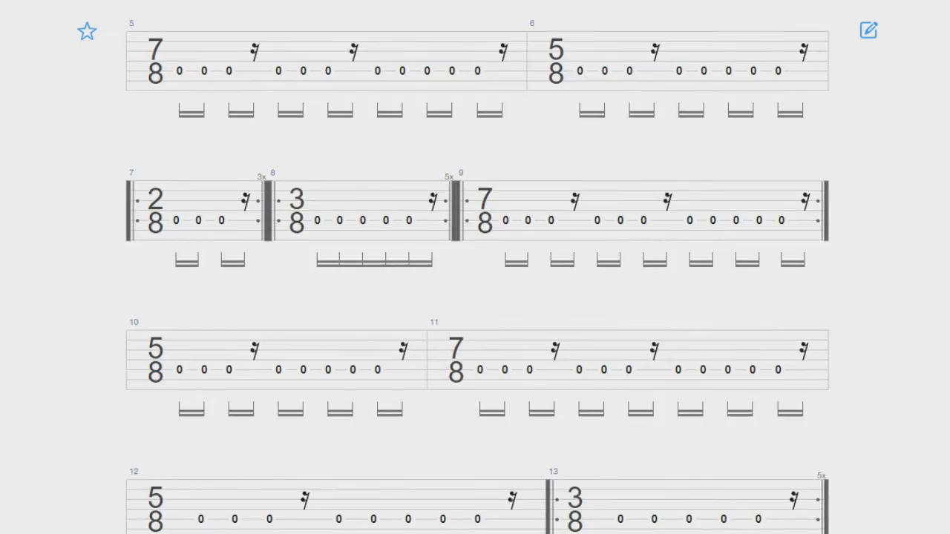
{"action": "scroll", "coordinate": [19, 388], "scroll_direction": "down", "scroll_amount": 15}
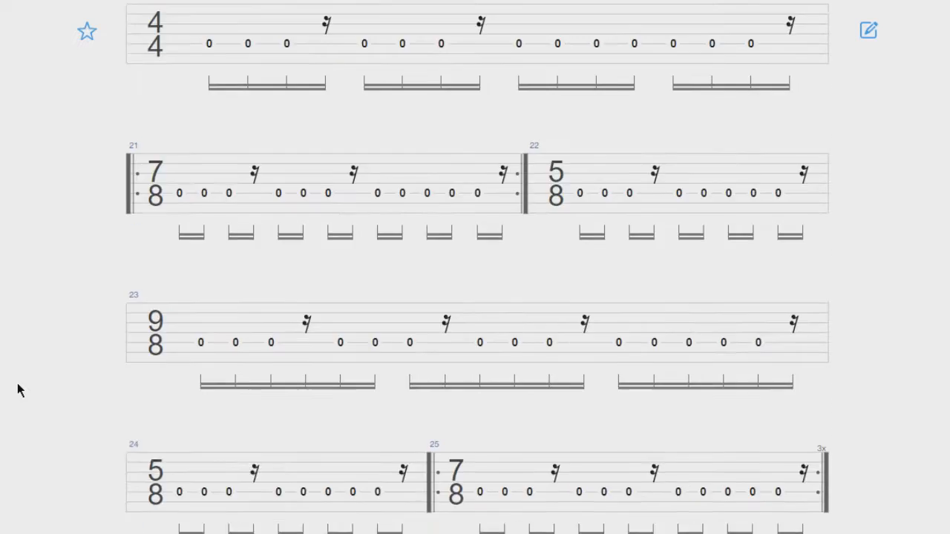
{"action": "scroll", "coordinate": [15, 388], "scroll_direction": "down", "scroll_amount": 6}
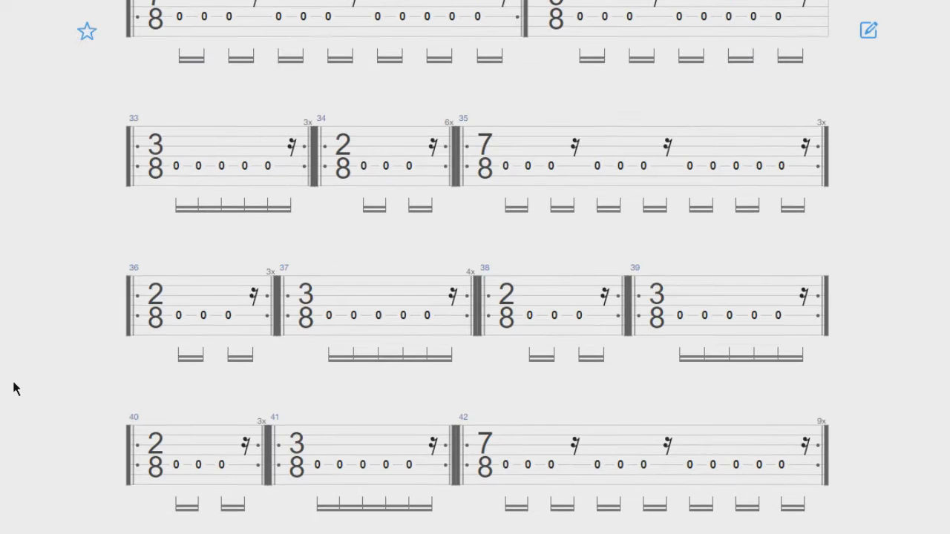
{"action": "scroll", "coordinate": [15, 388], "scroll_direction": "up", "scroll_amount": 1}
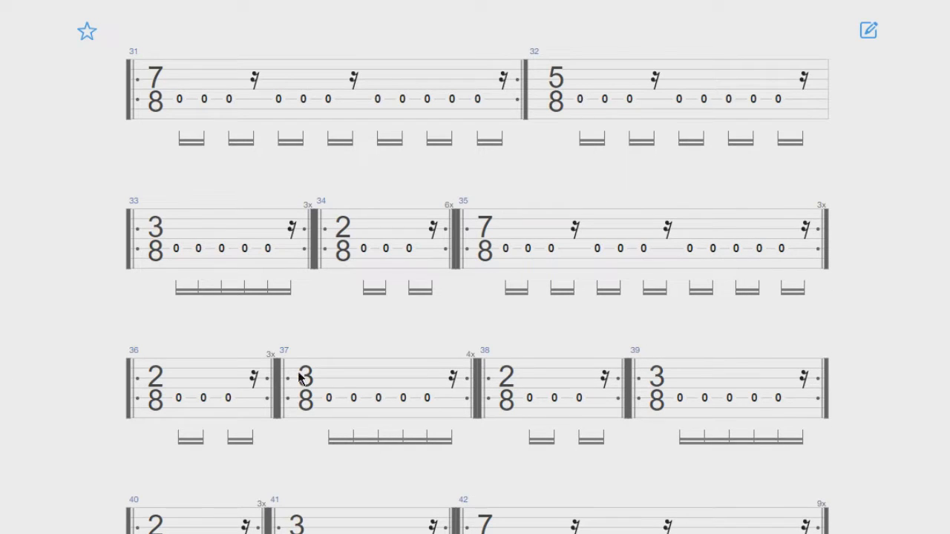
{"action": "scroll", "coordinate": [185, 376], "scroll_direction": "down", "scroll_amount": 8}
{"action": "scroll", "coordinate": [178, 371], "scroll_direction": "up", "scroll_amount": 7}
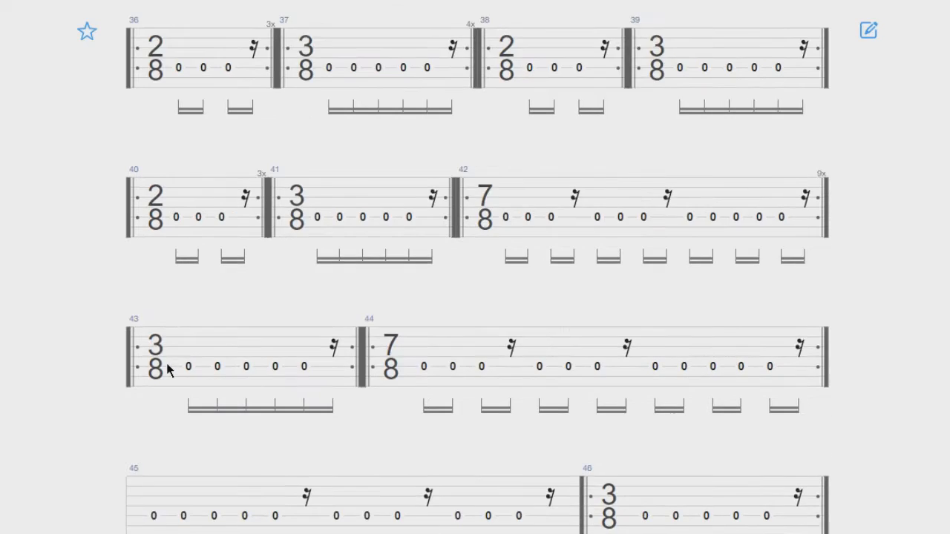
{"action": "scroll", "coordinate": [168, 370], "scroll_direction": "up", "scroll_amount": 1}
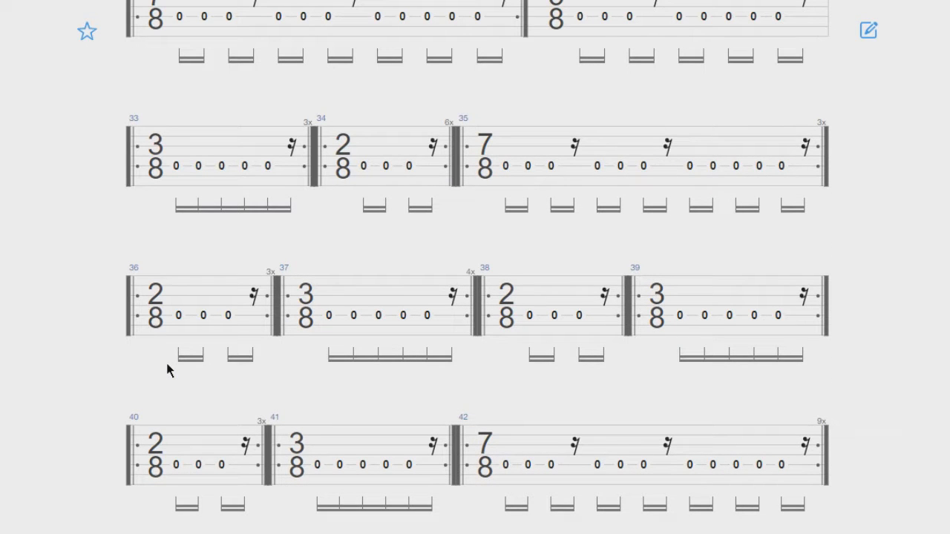
{"action": "scroll", "coordinate": [166, 362], "scroll_direction": "up", "scroll_amount": 20}
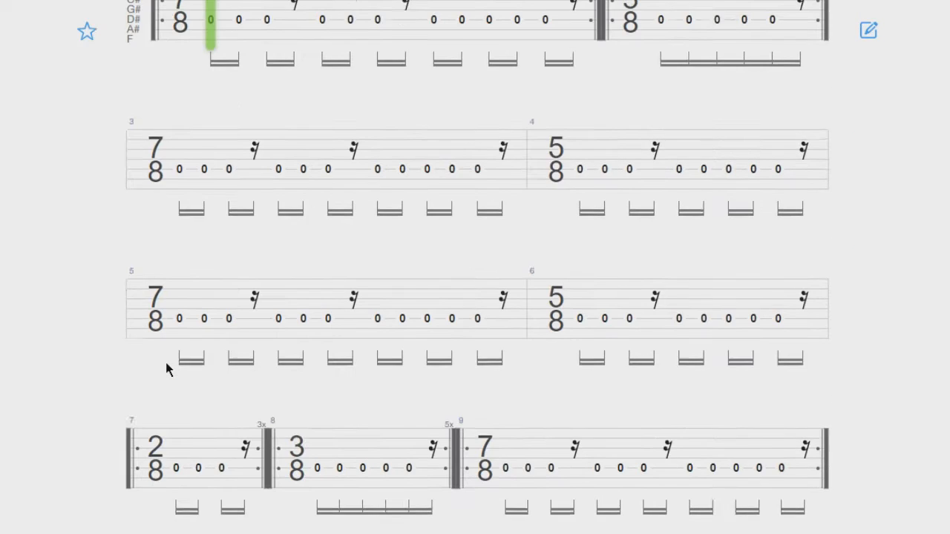
{"action": "scroll", "coordinate": [166, 364], "scroll_direction": "up", "scroll_amount": 2}
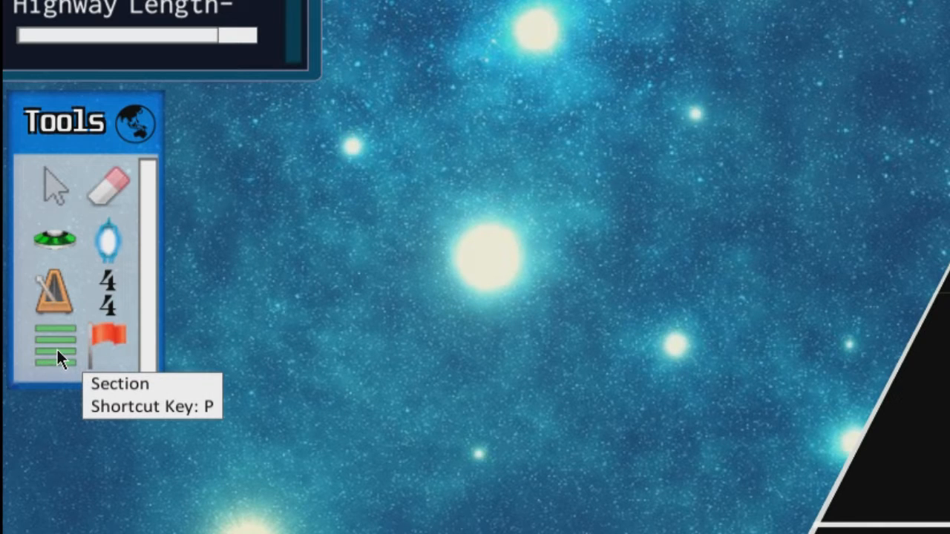
Step: Place a section marker at position 768 beside the 4/4 time signature and name it "Intro"
{"action": "left_click", "coordinate": [57, 352]}
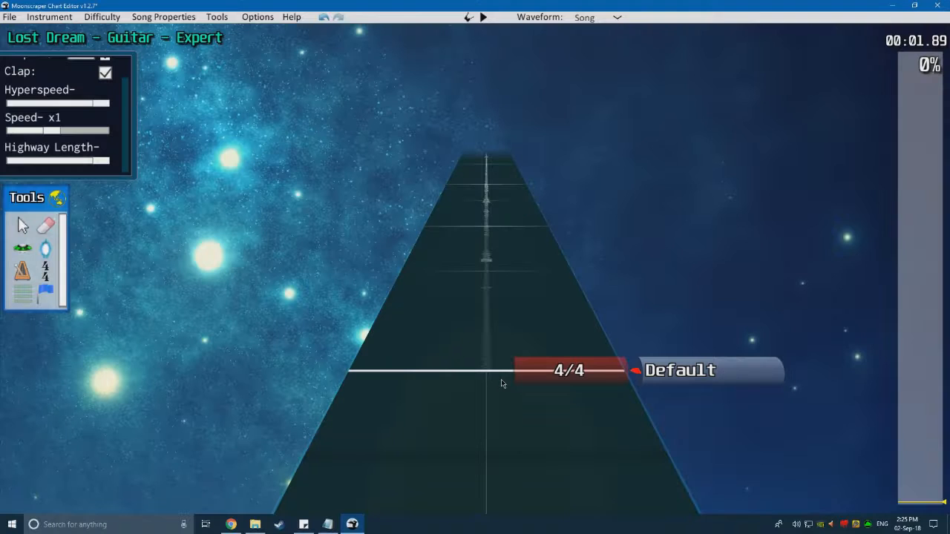
{"action": "scroll", "coordinate": [458, 378], "scroll_direction": "down", "scroll_amount": 3}
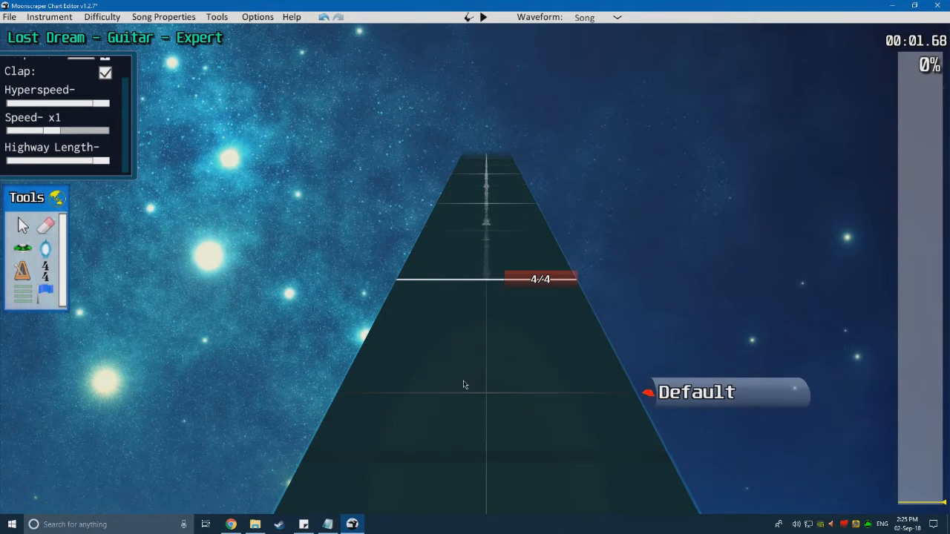
{"action": "left_click", "coordinate": [471, 249]}
{"action": "scroll", "coordinate": [471, 250], "scroll_direction": "up", "scroll_amount": 3}
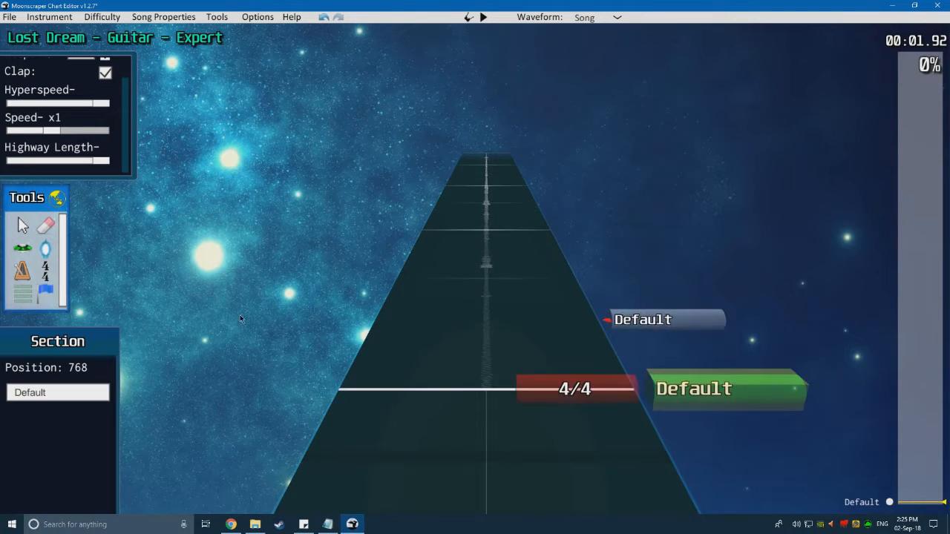
{"action": "left_click", "coordinate": [28, 236]}
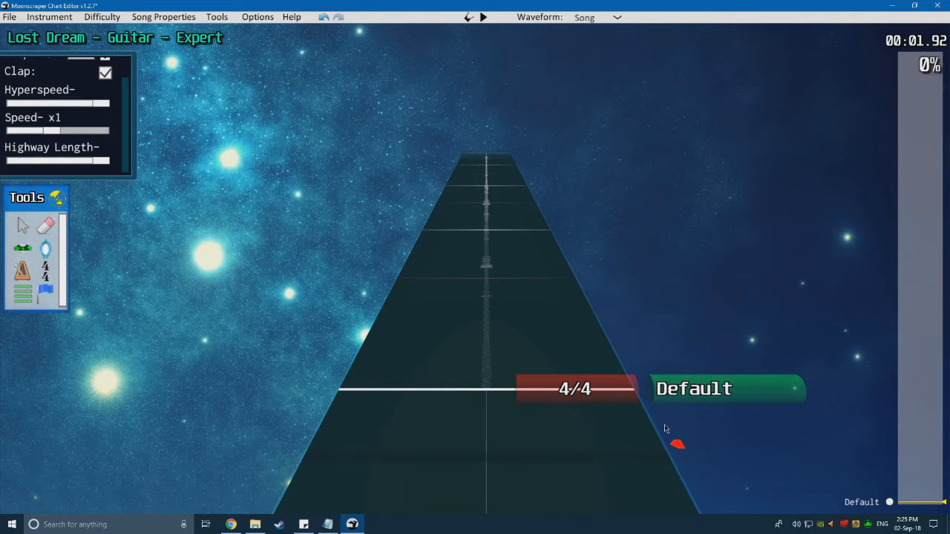
{"action": "left_click", "coordinate": [673, 398]}
{"action": "double_click", "coordinate": [74, 397]}
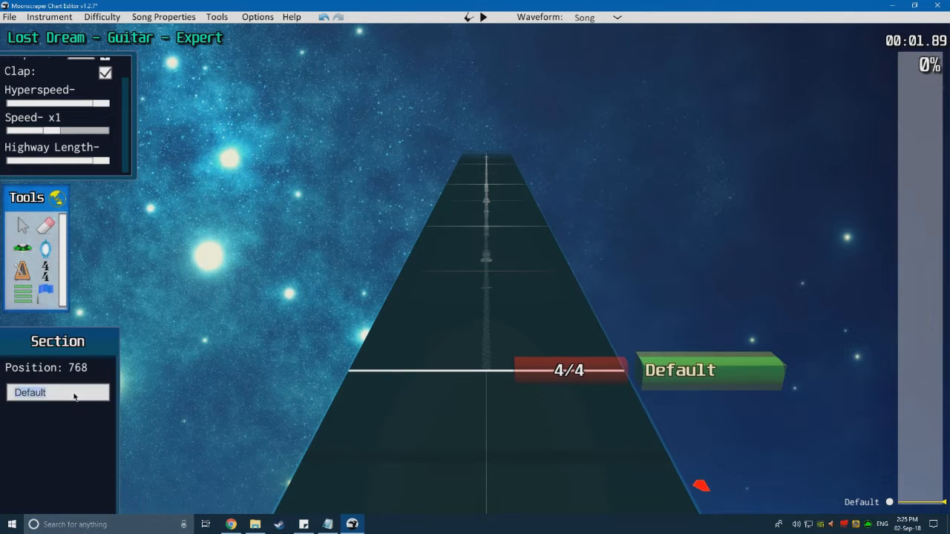
{"action": "type", "text": "Intro"}
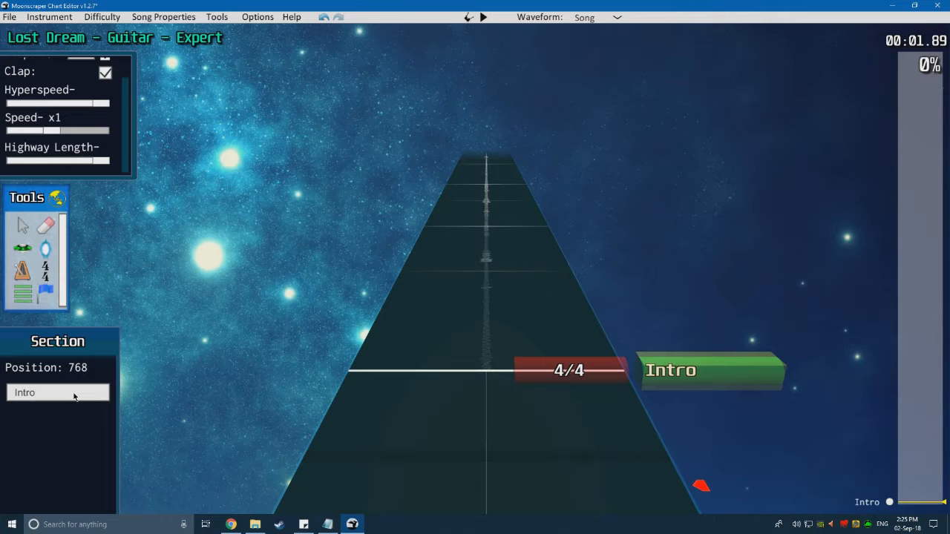
Step: Switch to the local view and place a local event at position 768
{"action": "left_click", "coordinate": [61, 203]}
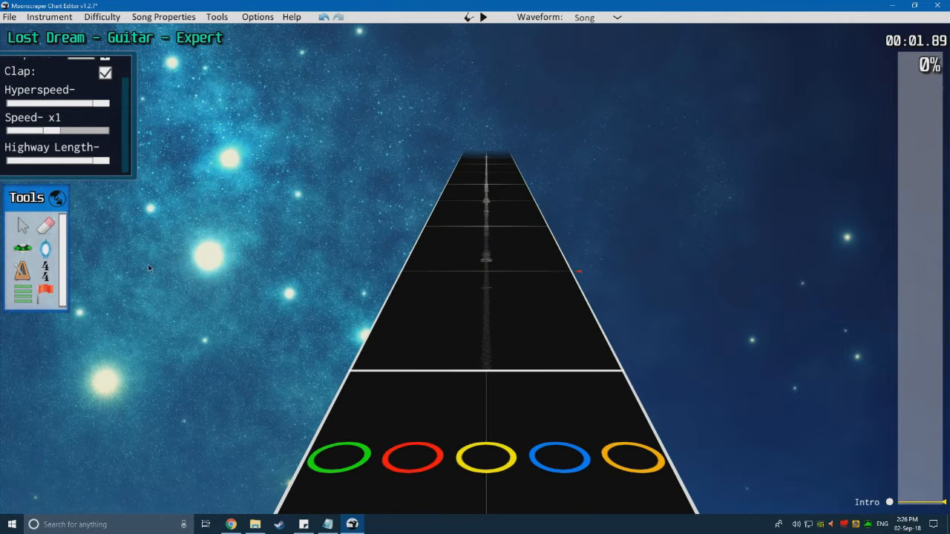
{"action": "key", "text": "g"}
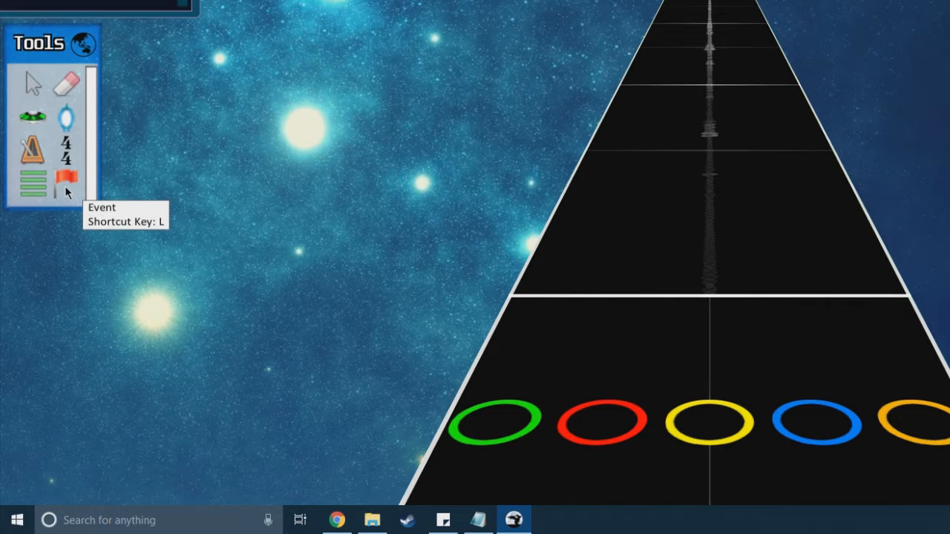
{"action": "left_click", "coordinate": [66, 186]}
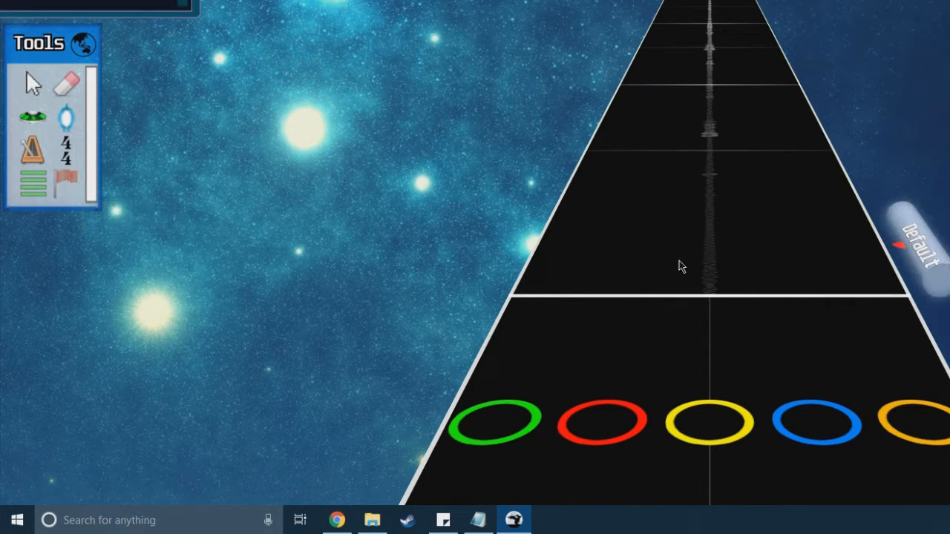
{"action": "left_click", "coordinate": [705, 303]}
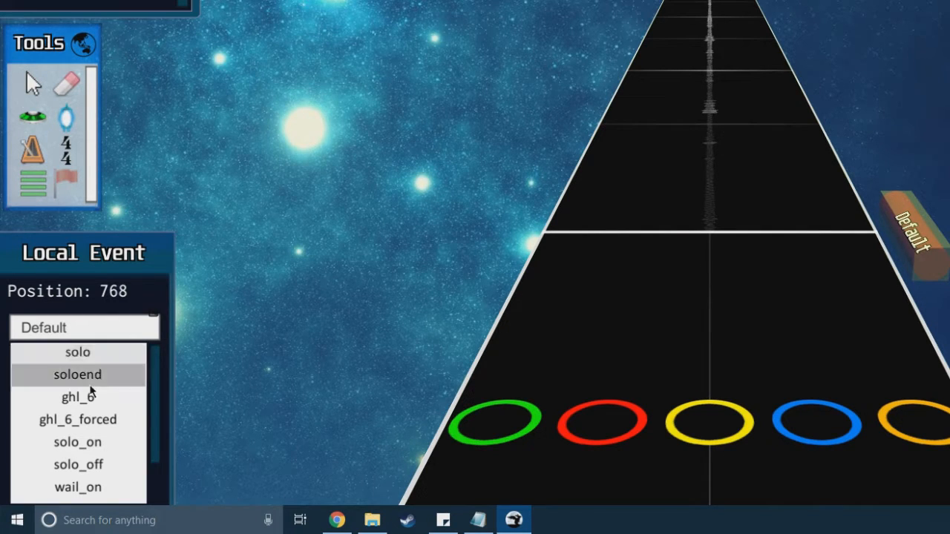
Step: Browse the predefined names offered for the local event at position 768, then erase the event
{"action": "scroll", "coordinate": [98, 386], "scroll_direction": "down", "scroll_amount": 2}
{"action": "scroll", "coordinate": [102, 390], "scroll_direction": "down", "scroll_amount": 1}
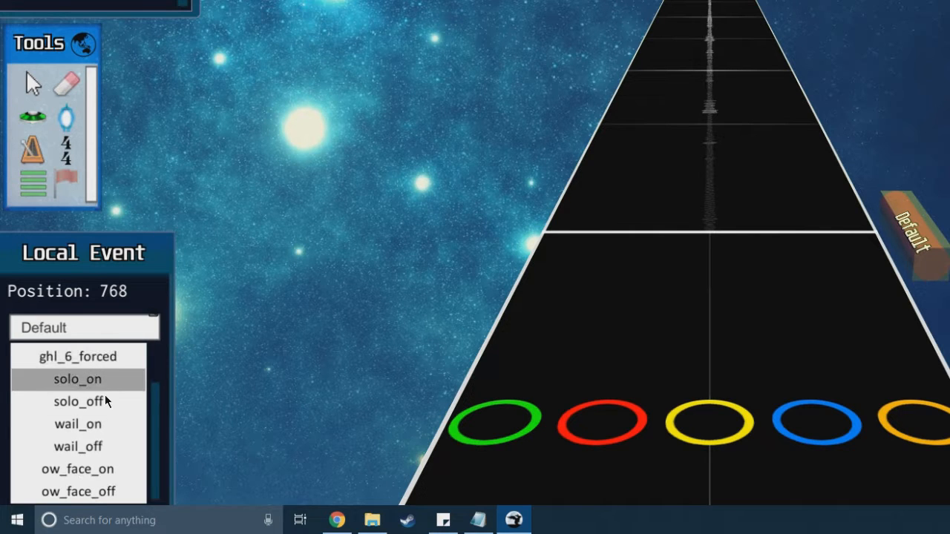
{"action": "scroll", "coordinate": [102, 464], "scroll_direction": "up", "scroll_amount": 3}
{"action": "left_click", "coordinate": [625, 223]}
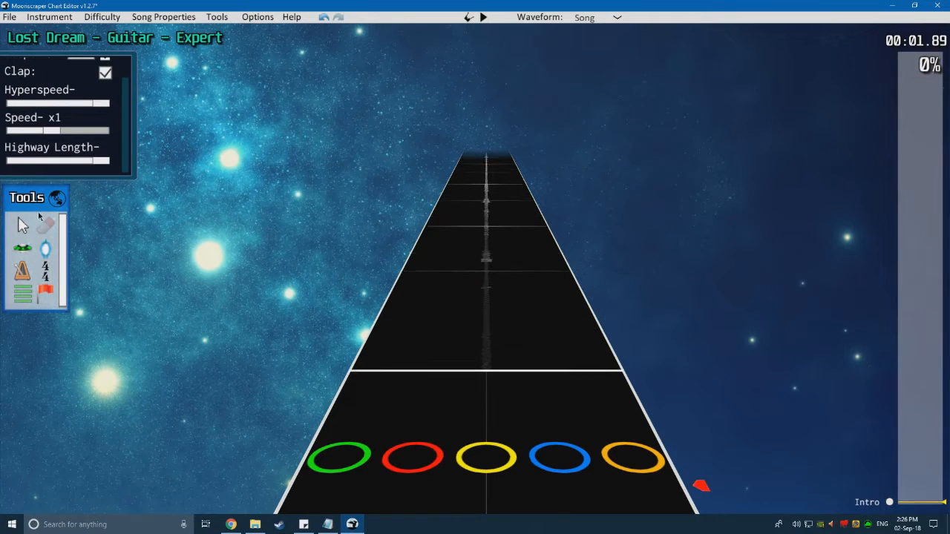
Step: Switch to the global view, place a global event at position 768 and browse its predefined event names
{"action": "left_click", "coordinate": [56, 198]}
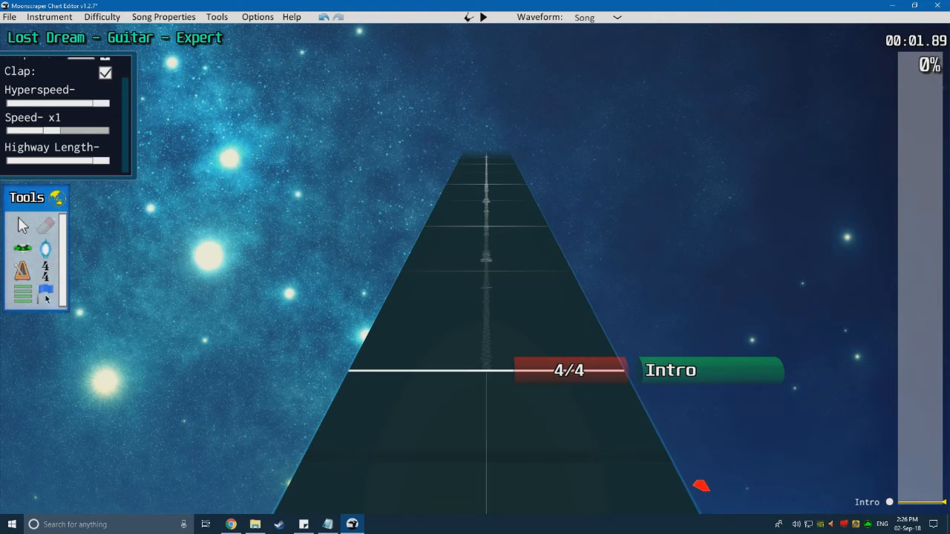
{"action": "left_click", "coordinate": [337, 377]}
{"action": "scroll", "coordinate": [65, 430], "scroll_direction": "down", "scroll_amount": 4}
{"action": "scroll", "coordinate": [65, 426], "scroll_direction": "up", "scroll_amount": 2}
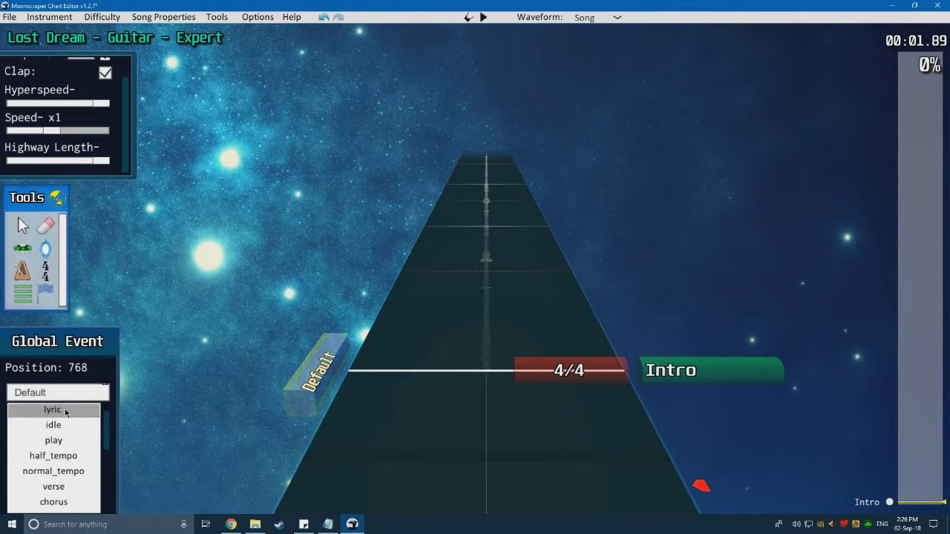
{"action": "scroll", "coordinate": [65, 412], "scroll_direction": "up", "scroll_amount": 2}
{"action": "scroll", "coordinate": [70, 438], "scroll_direction": "down", "scroll_amount": 10}
{"action": "scroll", "coordinate": [76, 443], "scroll_direction": "up", "scroll_amount": 10}
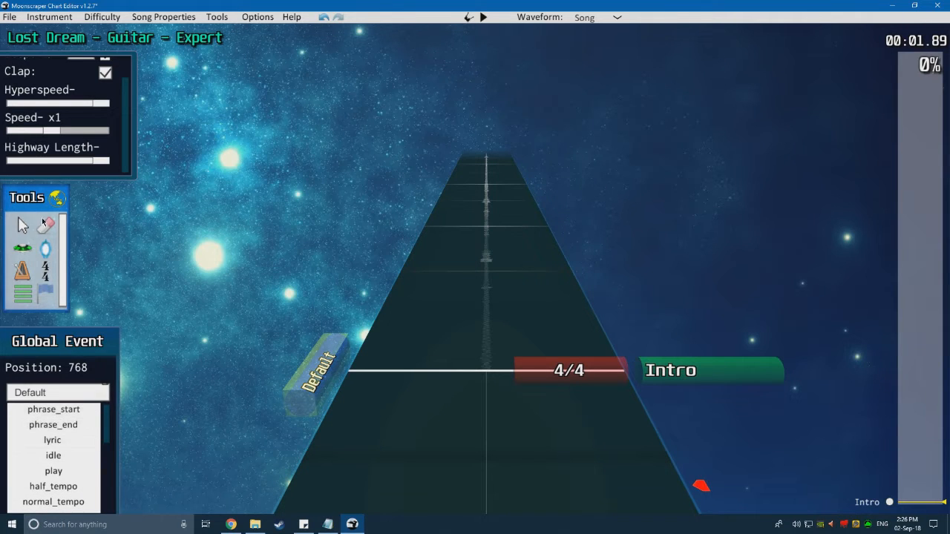
Step: Erase the global event at position 768 and return to the local view
{"action": "left_click", "coordinate": [43, 223]}
{"action": "left_click", "coordinate": [321, 374]}
{"action": "left_click", "coordinate": [58, 199]}
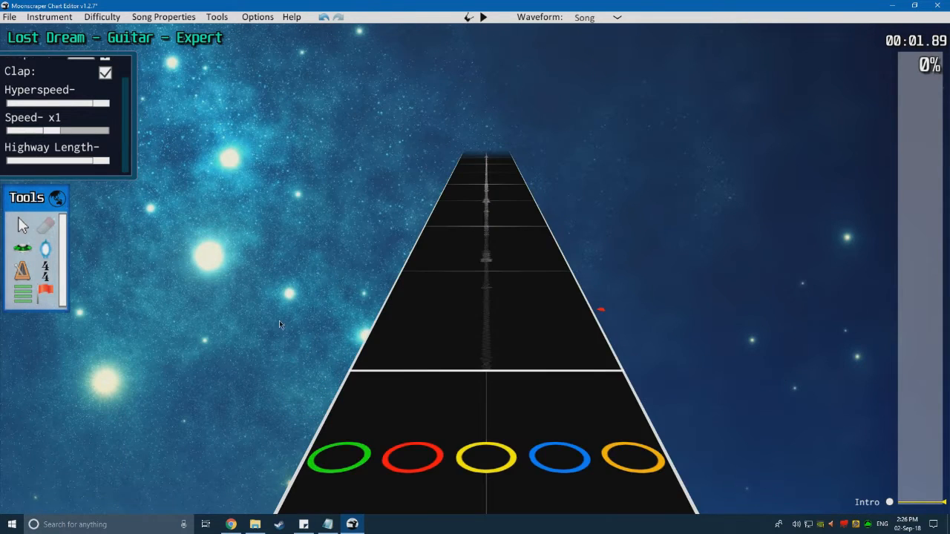
Step: Open the BPM Calculator
{"action": "scroll", "coordinate": [501, 397], "scroll_direction": "up", "scroll_amount": 2}
{"action": "scroll", "coordinate": [497, 397], "scroll_direction": "down", "scroll_amount": 3}
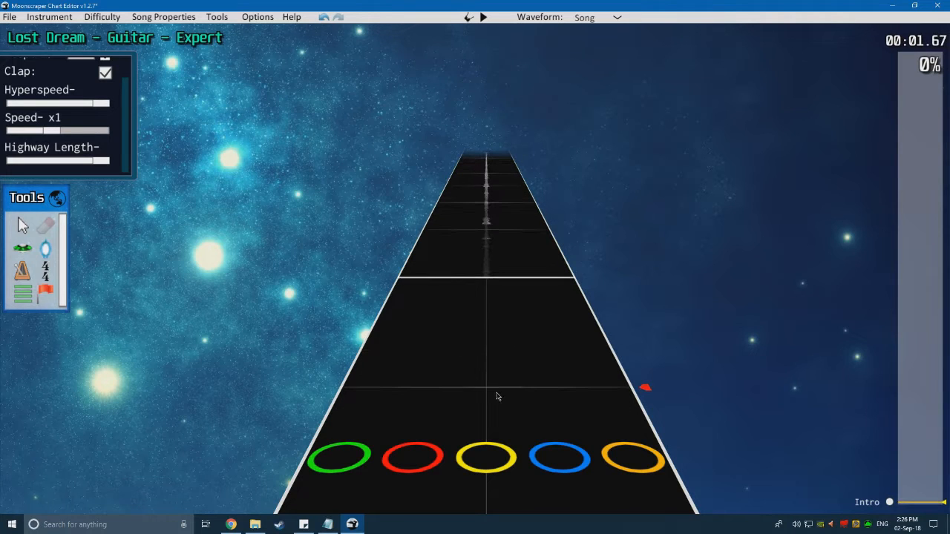
{"action": "scroll", "coordinate": [93, 122], "scroll_direction": "up", "scroll_amount": 2}
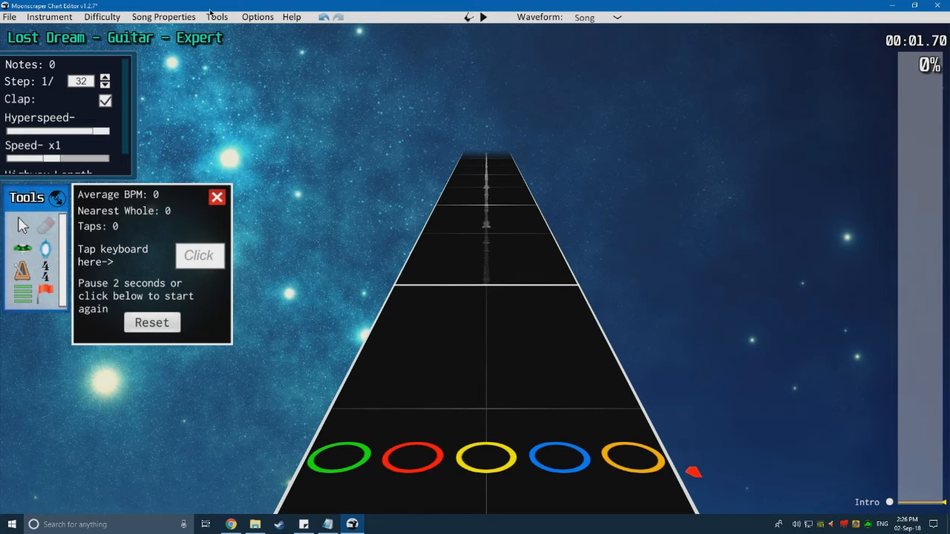
{"action": "left_click", "coordinate": [492, 43]}
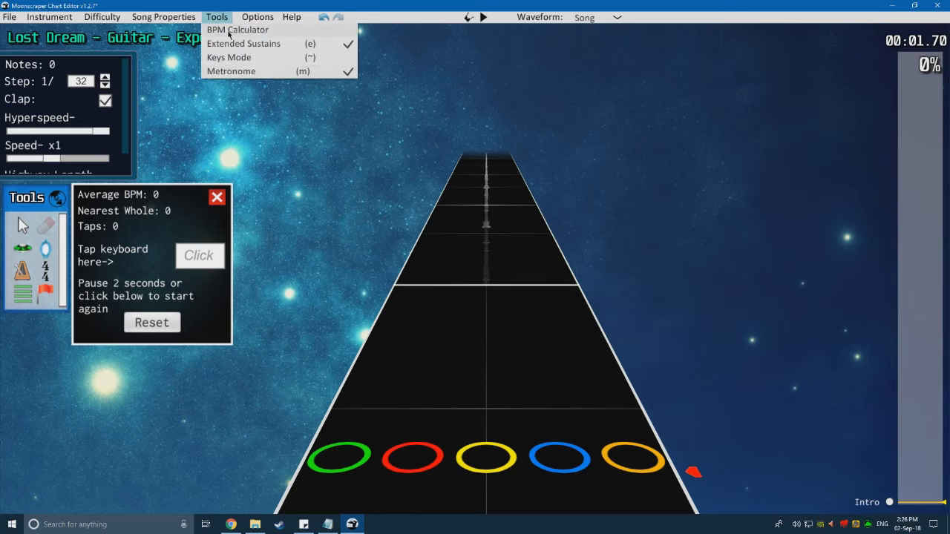
{"action": "left_click", "coordinate": [142, 229]}
{"action": "scroll", "coordinate": [411, 256], "scroll_direction": "up", "scroll_amount": 1}
{"action": "scroll", "coordinate": [462, 278], "scroll_direction": "down", "scroll_amount": 2}
{"action": "scroll", "coordinate": [454, 279], "scroll_direction": "down", "scroll_amount": 10}
{"action": "scroll", "coordinate": [438, 272], "scroll_direction": "down", "scroll_amount": 8}
{"action": "scroll", "coordinate": [433, 276], "scroll_direction": "up", "scroll_amount": 8}
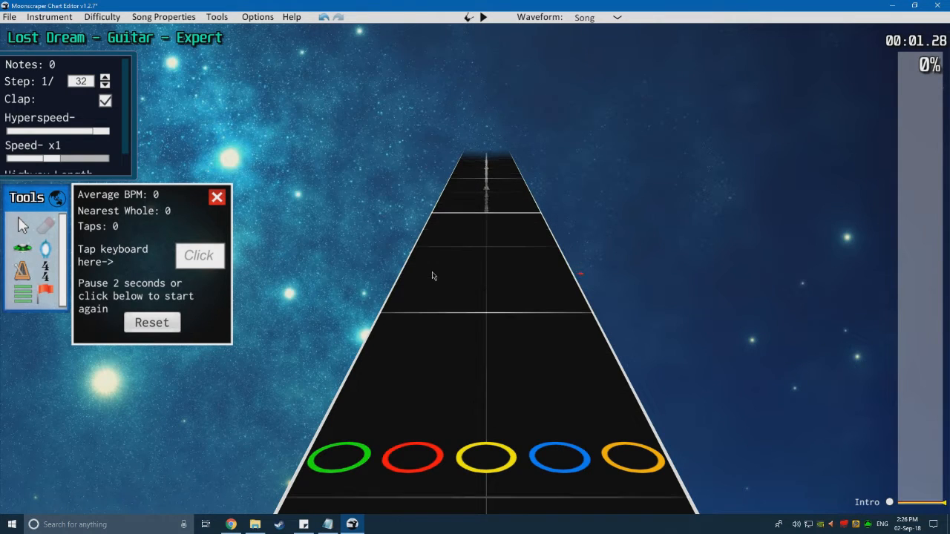
{"action": "scroll", "coordinate": [433, 276], "scroll_direction": "up", "scroll_amount": 1}
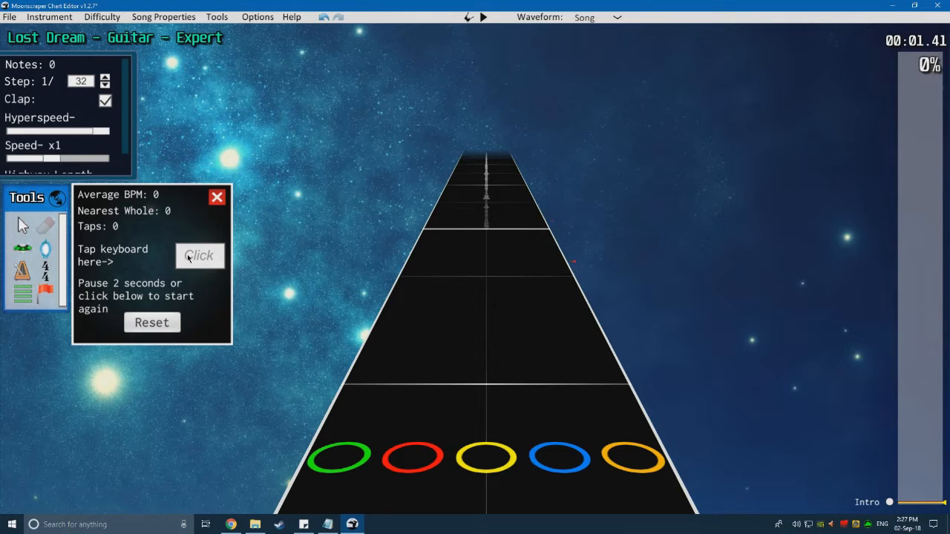
{"action": "scroll", "coordinate": [433, 297], "scroll_direction": "down", "scroll_amount": 4}
{"action": "scroll", "coordinate": [433, 297], "scroll_direction": "up", "scroll_amount": 4}
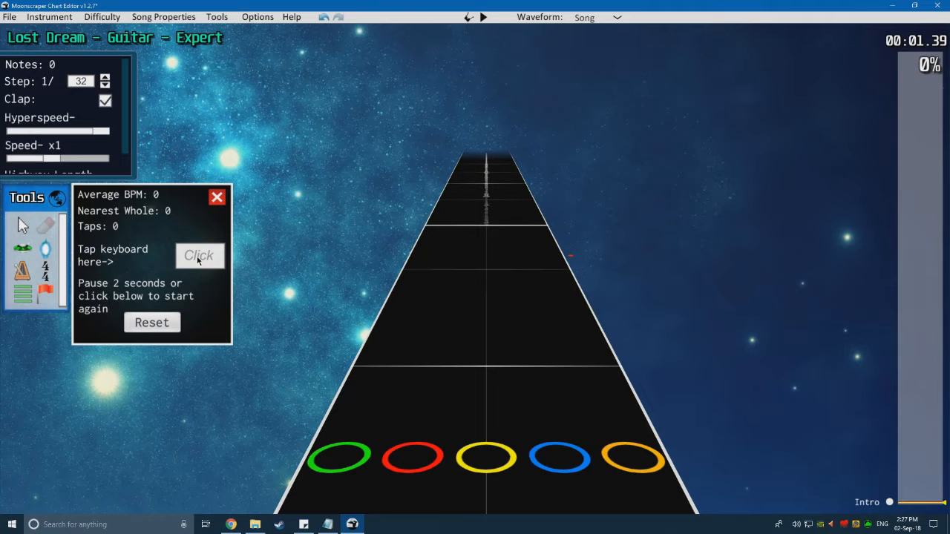
{"action": "scroll", "coordinate": [339, 252], "scroll_direction": "down", "scroll_amount": 3}
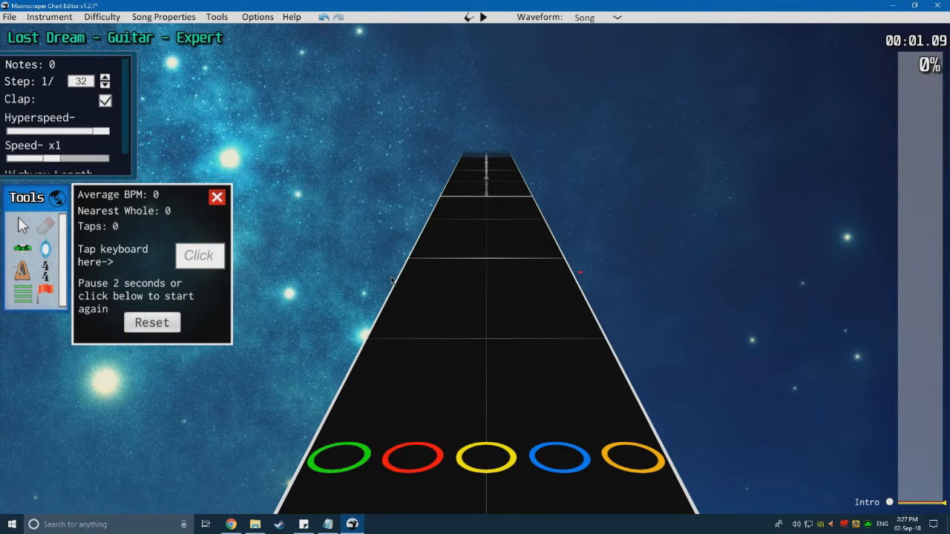
{"action": "scroll", "coordinate": [376, 269], "scroll_direction": "up", "scroll_amount": 3}
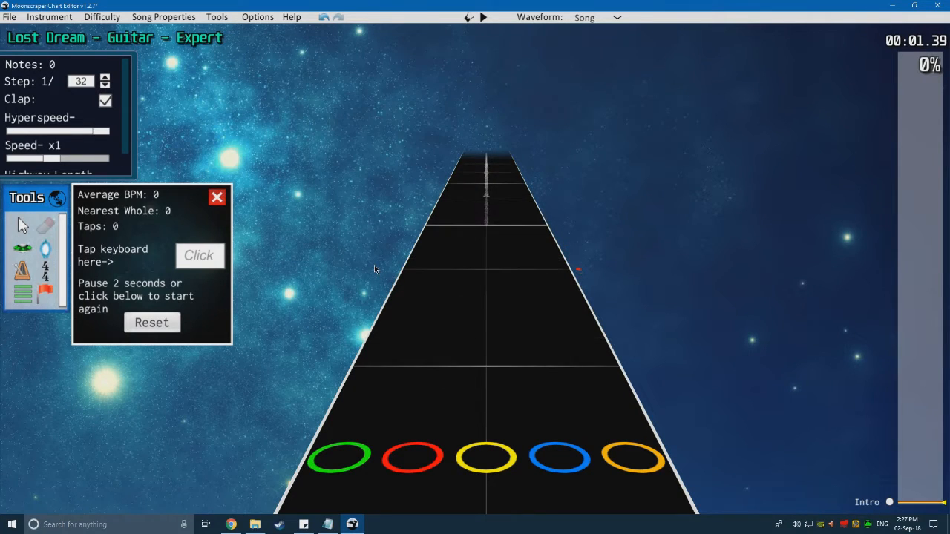
Step: Move the timeline back to the very start of the song and switch to the global view
{"action": "left_click", "coordinate": [924, 496]}
{"action": "left_click_drag", "start_coordinate": [924, 495], "coordinate": [923, 508]}
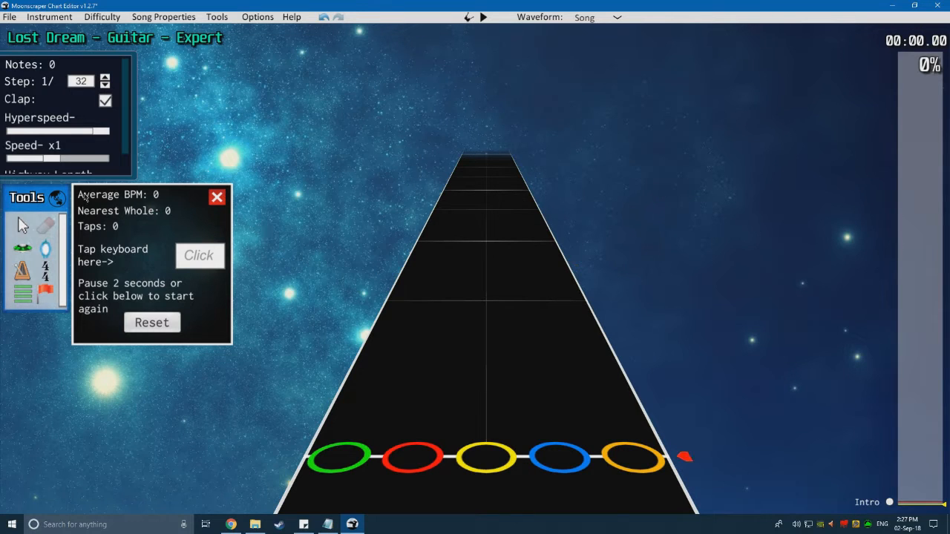
{"action": "left_click", "coordinate": [61, 200]}
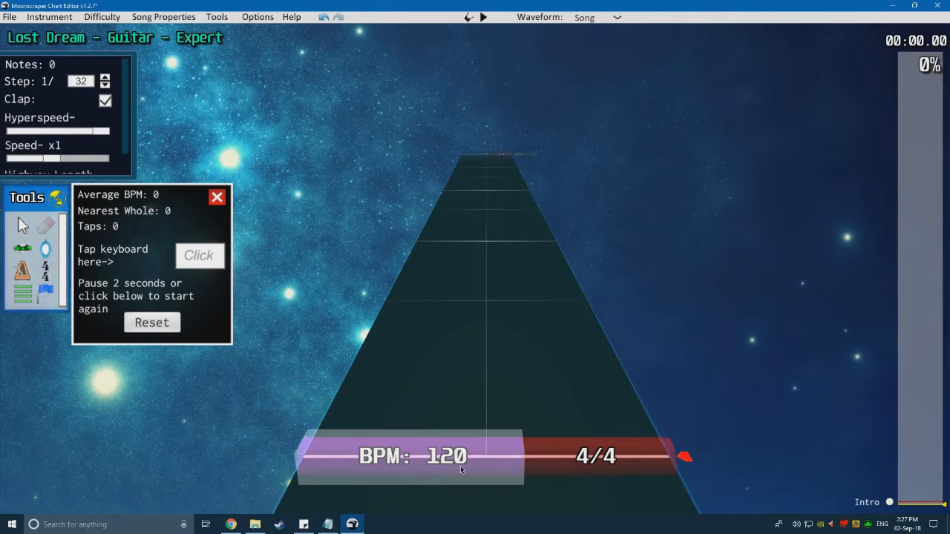
Step: Switch to the local view and position the timeline just before the first beat of the song
{"action": "key", "text": "space"}
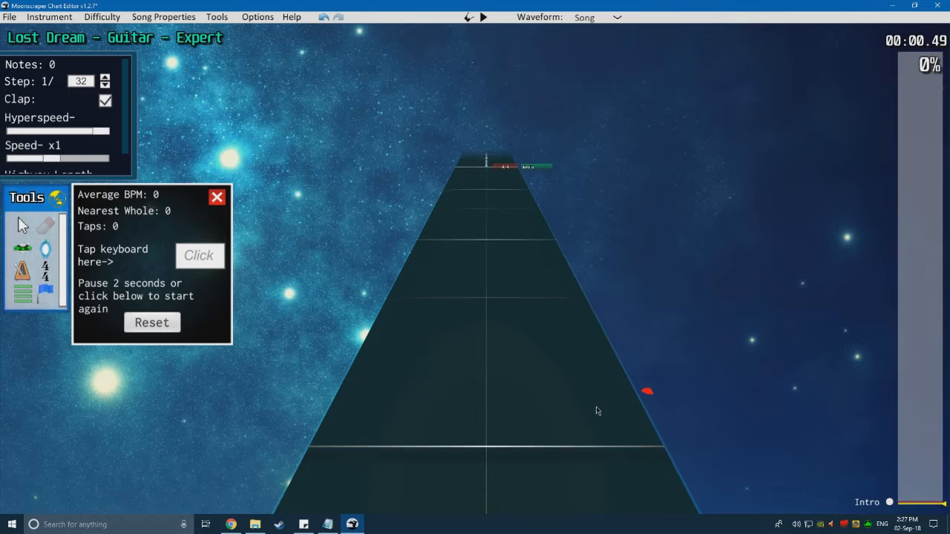
{"action": "scroll", "coordinate": [574, 394], "scroll_direction": "up", "scroll_amount": 10}
{"action": "scroll", "coordinate": [445, 389], "scroll_direction": "down", "scroll_amount": 5}
{"action": "scroll", "coordinate": [410, 362], "scroll_direction": "down", "scroll_amount": 2}
{"action": "left_click", "coordinate": [54, 197]}
{"action": "scroll", "coordinate": [487, 329], "scroll_direction": "down", "scroll_amount": 2}
Step: Try to find the tempo by playing the song and tapping along to its opening beats in the BPM Calculator
{"action": "key", "text": "space"}
{"action": "left_click", "coordinate": [202, 256]}
{"action": "key", "text": "space"}
{"action": "key", "text": "space"}
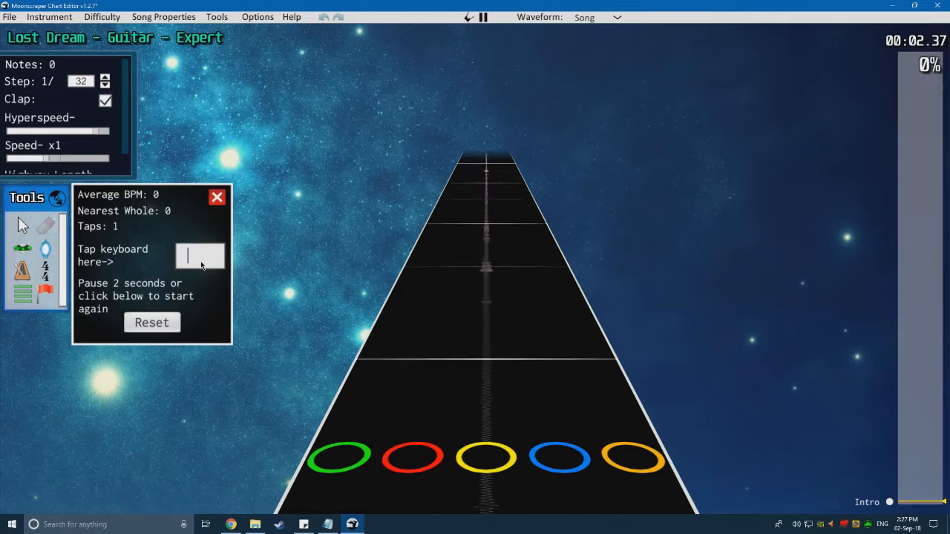
{"action": "key", "text": "space"}
{"action": "key", "text": "space"}
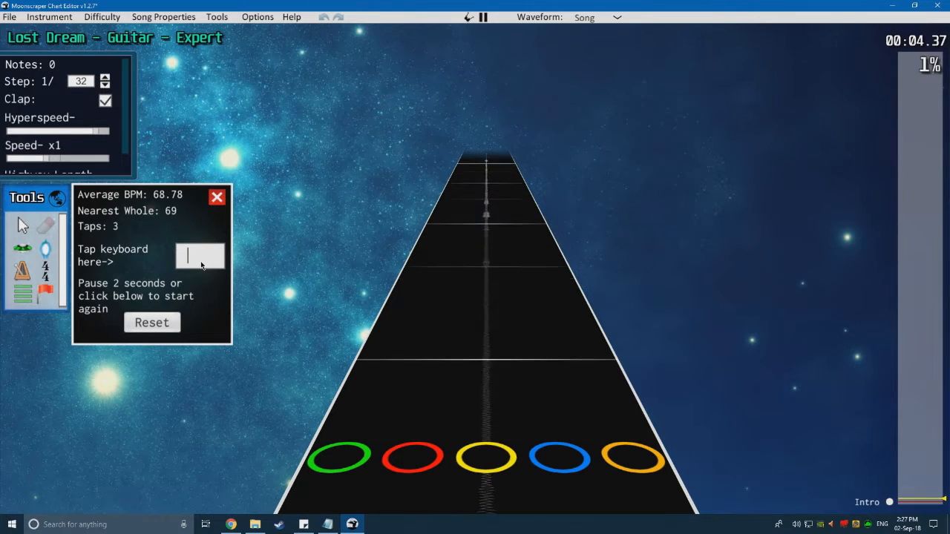
{"action": "key", "text": "space"}
{"action": "key", "text": "space"}
{"action": "key", "text": "space"}
{"action": "key", "text": "space"}
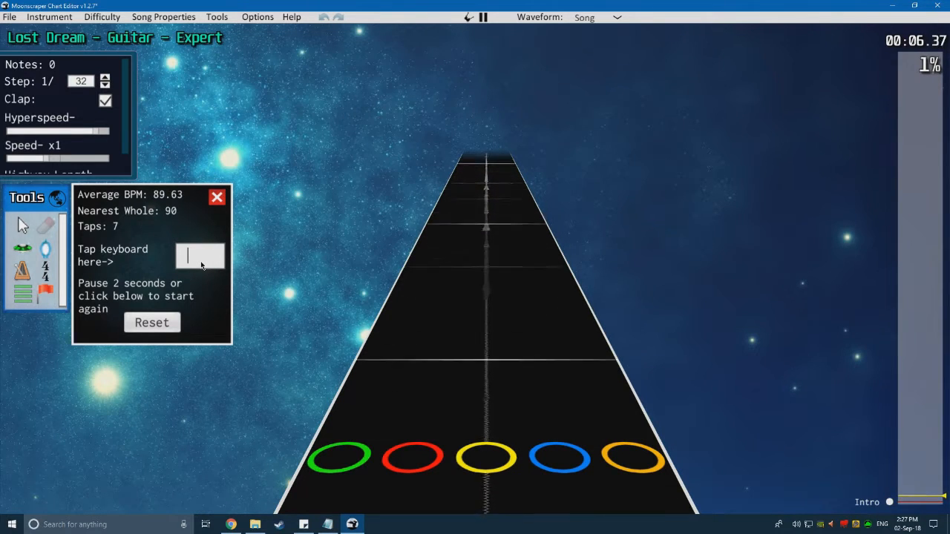
{"action": "key", "text": "space"}
{"action": "key", "text": "space"}
{"action": "key", "text": "space"}
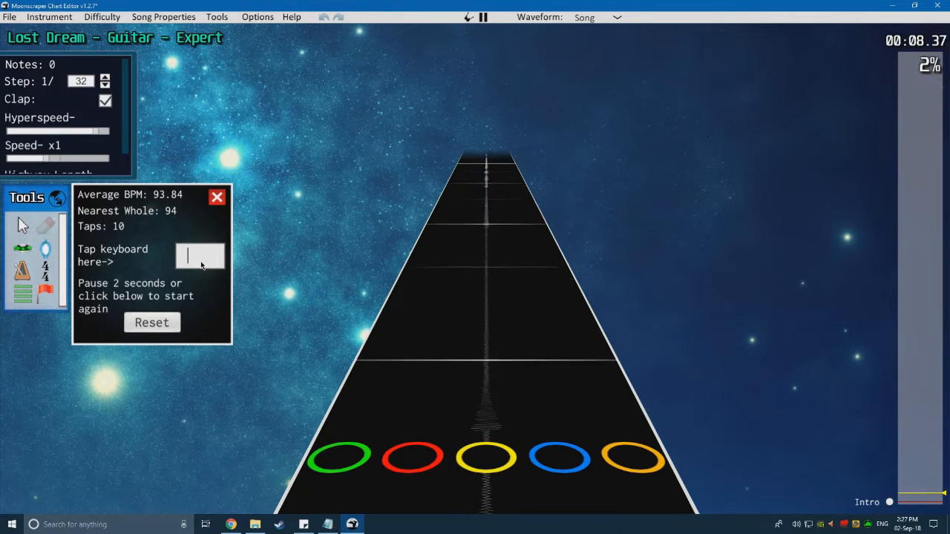
{"action": "key", "text": "space"}
{"action": "left_click", "coordinate": [405, 346]}
{"action": "key", "text": "space"}
Step: Turn the metronome off, then reset the BPM Calculator with the timeline back near the start of the song
{"action": "key", "text": "m"}
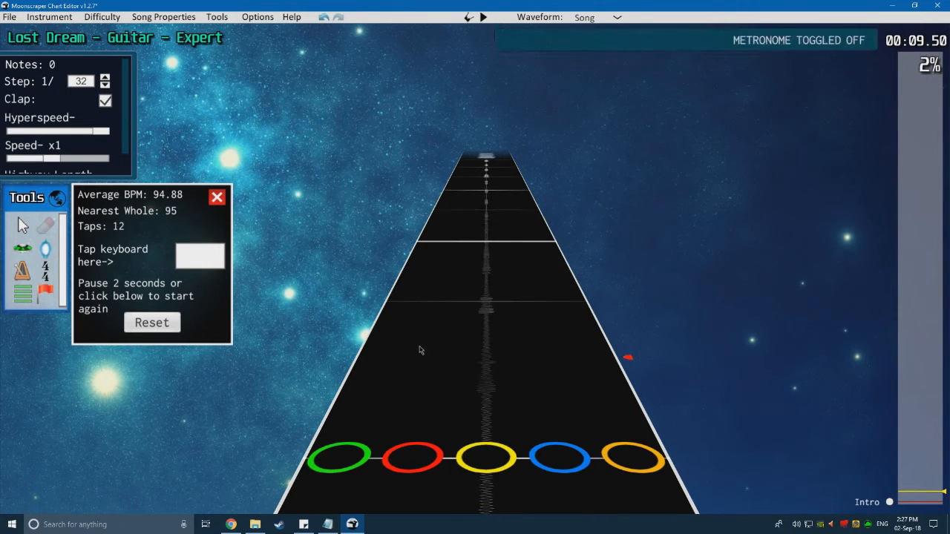
{"action": "left_click", "coordinate": [889, 502]}
{"action": "scroll", "coordinate": [511, 337], "scroll_direction": "down", "scroll_amount": 5}
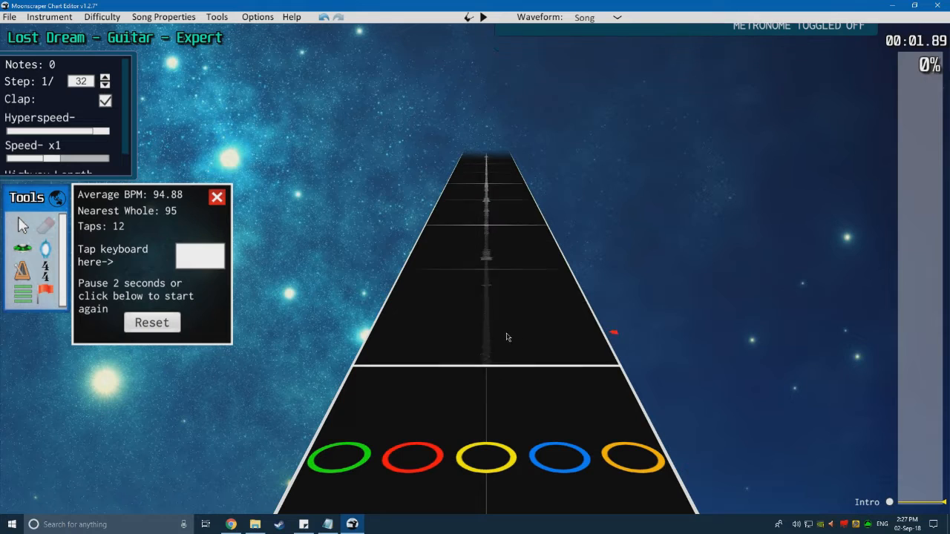
{"action": "left_click", "coordinate": [153, 322]}
{"action": "scroll", "coordinate": [463, 352], "scroll_direction": "down", "scroll_amount": 2}
Step: Play the song and tap 45 beats along with it in the BPM Calculator, then stop playback
{"action": "key", "text": "space"}
{"action": "left_click", "coordinate": [204, 256]}
{"action": "key", "text": "space"}
{"action": "key", "text": "space"}
{"action": "key", "text": "space"}
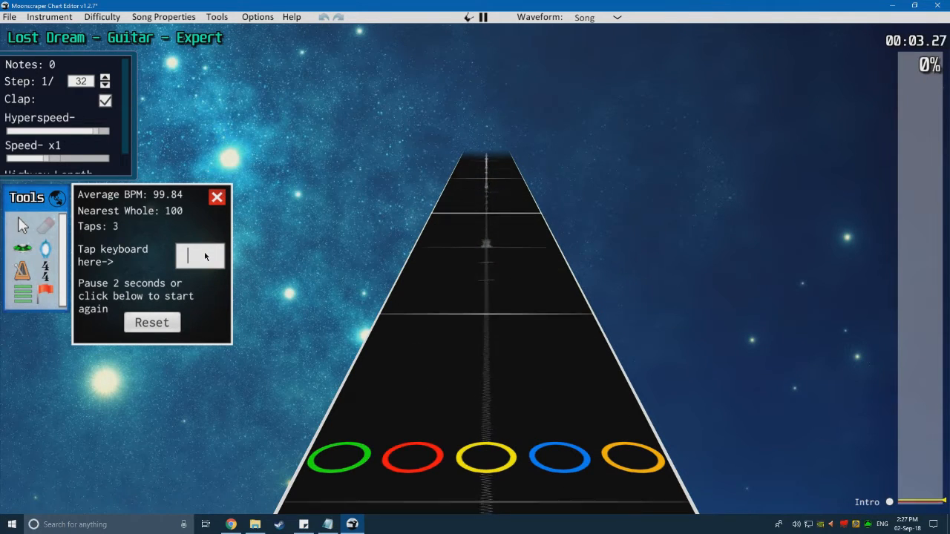
{"action": "key", "text": "space"}
{"action": "key", "text": "space"}
{"action": "key", "text": "space"}
{"action": "key", "text": "space"}
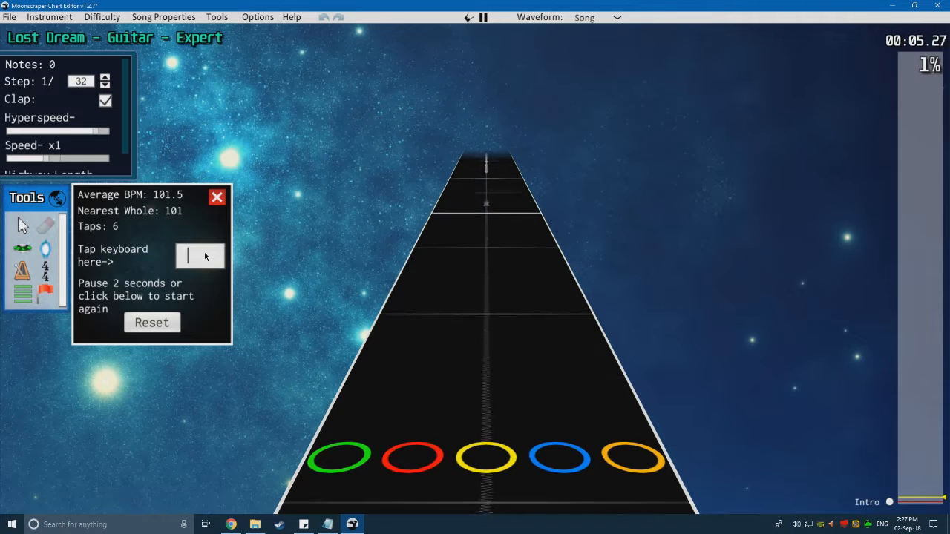
{"action": "key", "text": "space"}
{"action": "key", "text": "space"}
{"action": "key", "text": "space"}
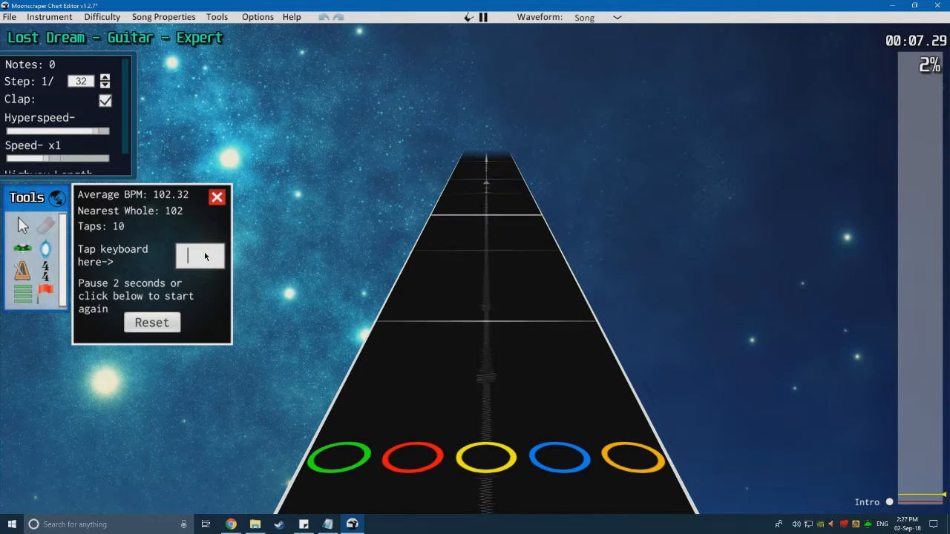
{"action": "key", "text": "space"}
{"action": "key", "text": "space"}
{"action": "key", "text": "space"}
{"action": "key", "text": "space"}
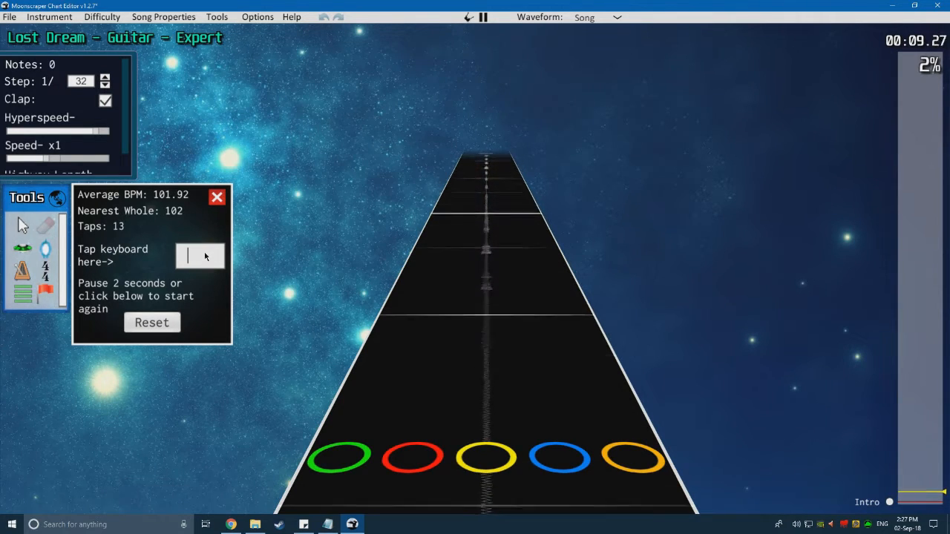
{"action": "key", "text": "space"}
{"action": "key", "text": "space"}
{"action": "key", "text": "space"}
{"action": "key", "text": "space"}
{"action": "key", "text": "space"}
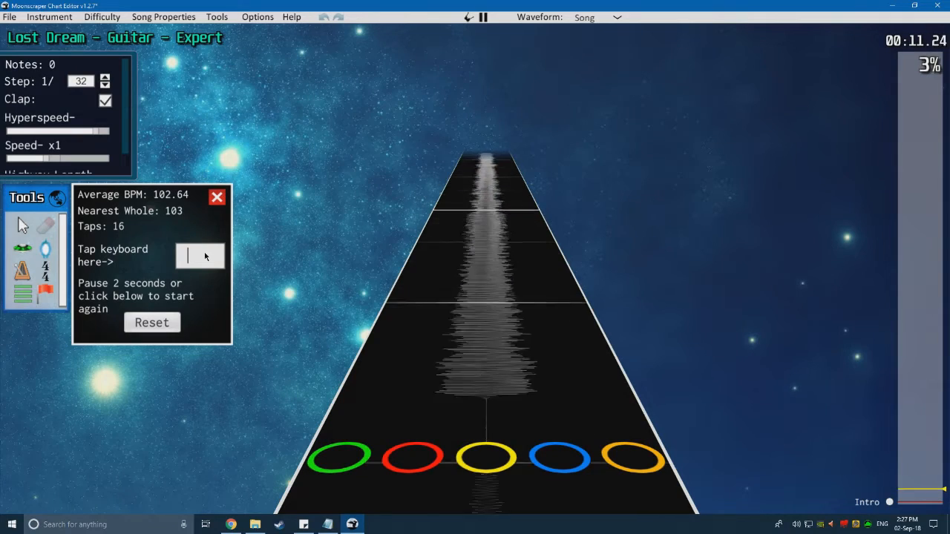
{"action": "key", "text": "space"}
{"action": "key", "text": "space"}
{"action": "key", "text": "space"}
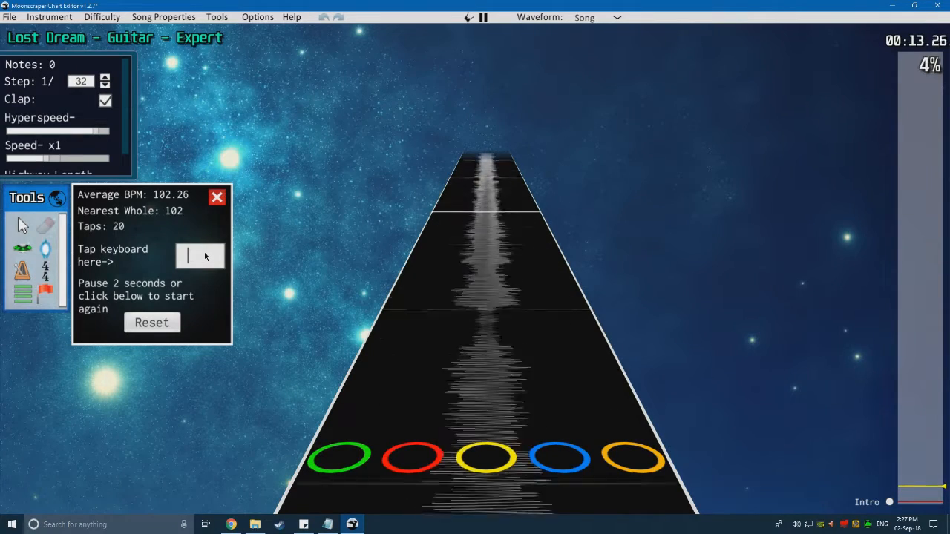
{"action": "key", "text": "space"}
{"action": "key", "text": "space"}
{"action": "key", "text": "space"}
{"action": "key", "text": "space"}
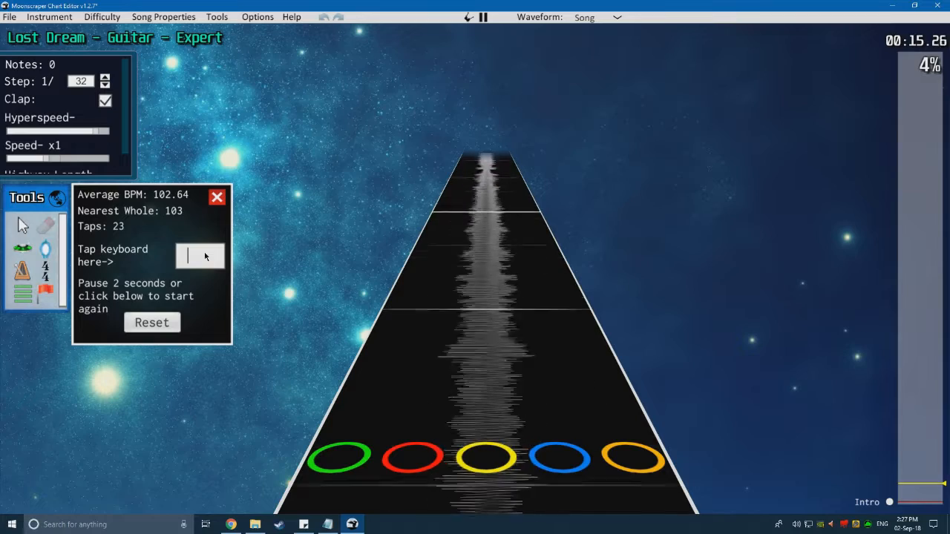
{"action": "key", "text": "space"}
{"action": "key", "text": "space"}
{"action": "key", "text": "space"}
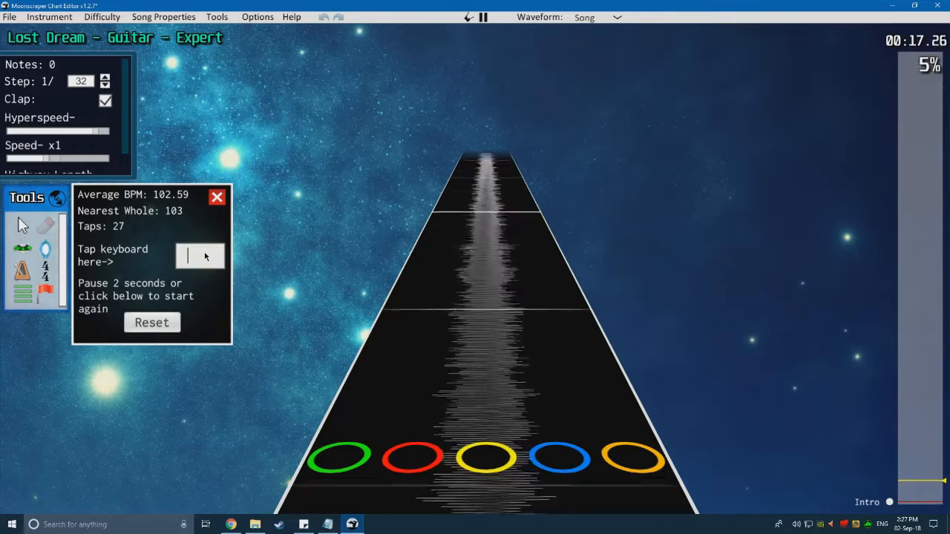
{"action": "key", "text": "space"}
{"action": "key", "text": "space"}
{"action": "key", "text": "space"}
{"action": "key", "text": "space"}
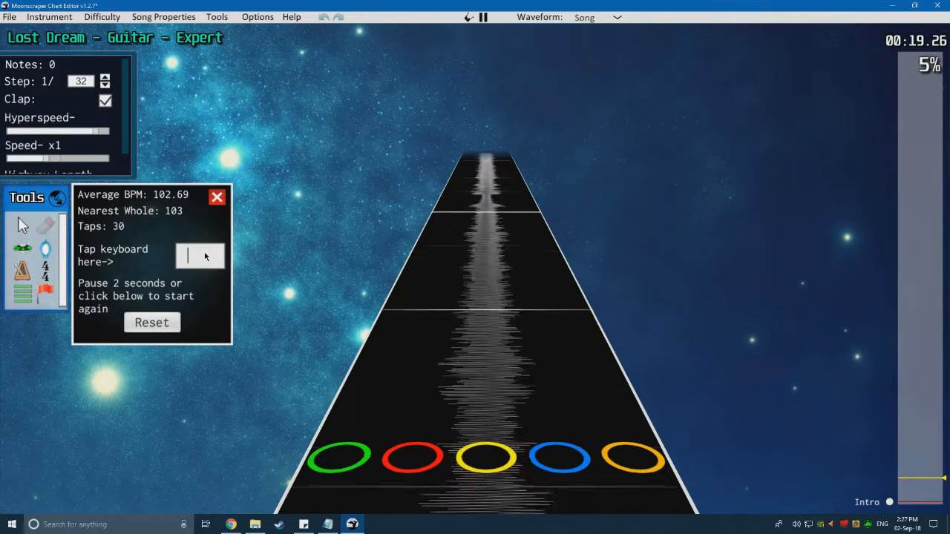
{"action": "key", "text": "space"}
{"action": "key", "text": "space"}
{"action": "key", "text": "space"}
{"action": "key", "text": "space"}
{"action": "key", "text": "space"}
{"action": "key", "text": "space"}
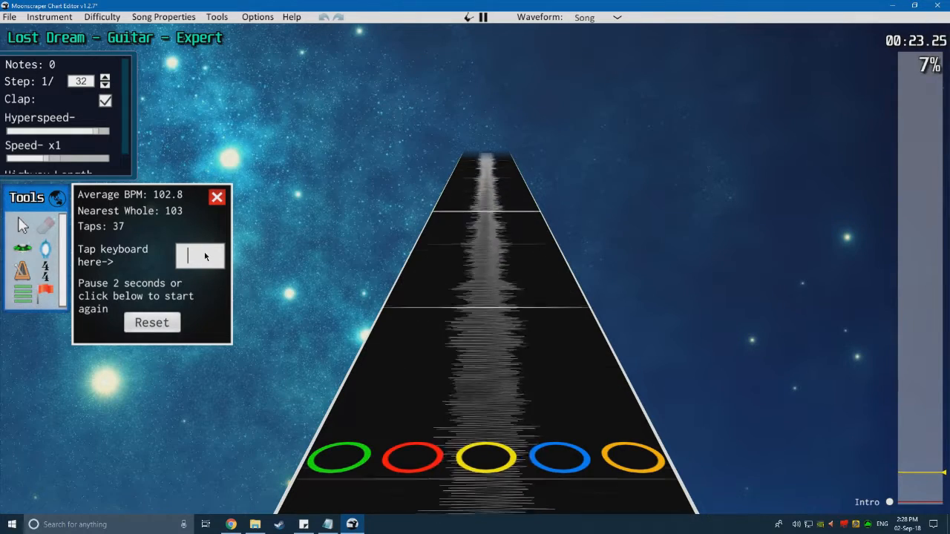
{"action": "key", "text": "space"}
{"action": "key", "text": "space"}
{"action": "key", "text": "space"}
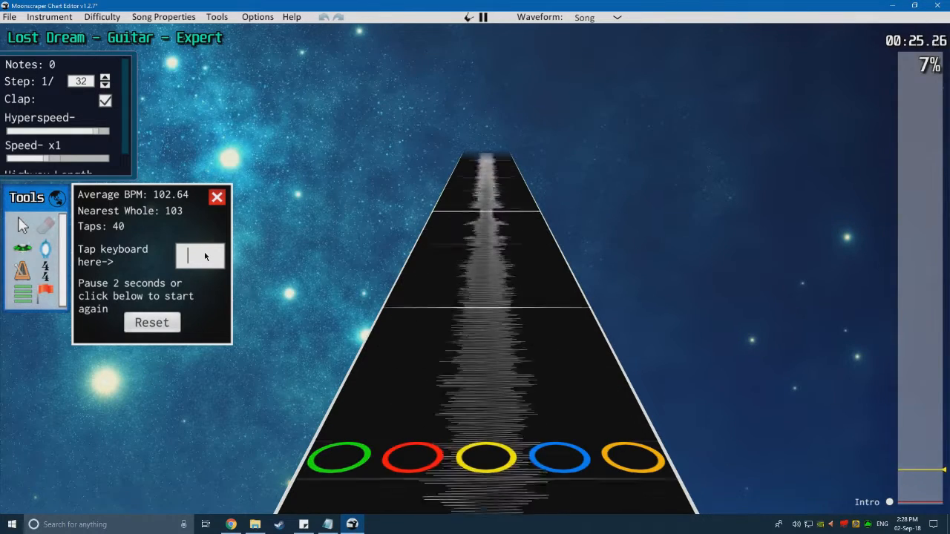
{"action": "key", "text": "space"}
{"action": "key", "text": "space"}
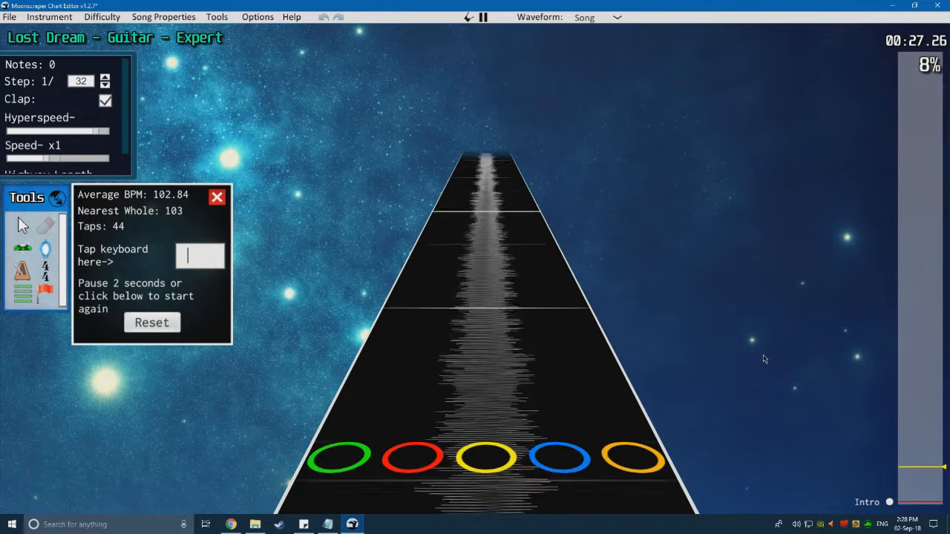
{"action": "left_click", "coordinate": [643, 368]}
{"action": "key", "text": "space"}
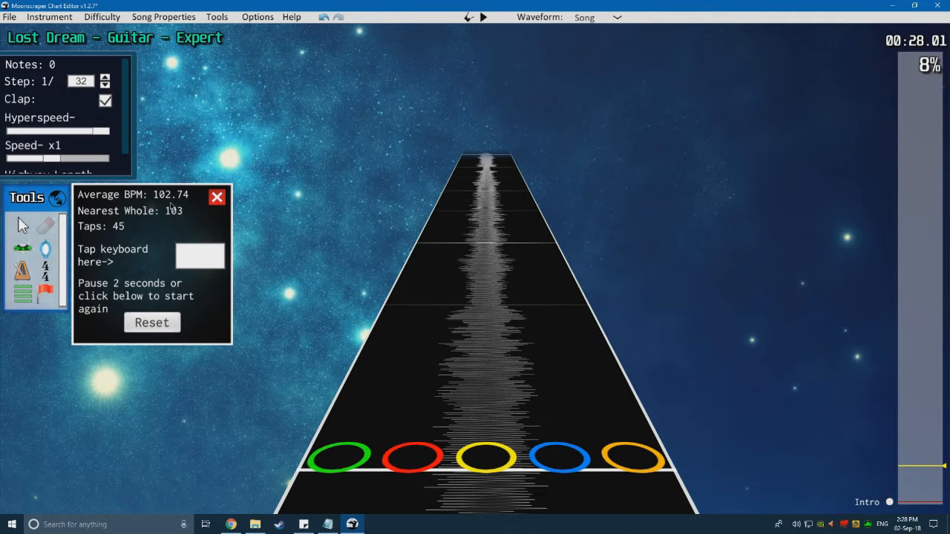
Step: In the global view, place a BPM marker of 103 at position 768, where the Intro section starts
{"action": "left_click", "coordinate": [889, 502]}
{"action": "scroll", "coordinate": [213, 245], "scroll_direction": "down", "scroll_amount": 2}
{"action": "left_click", "coordinate": [57, 198]}
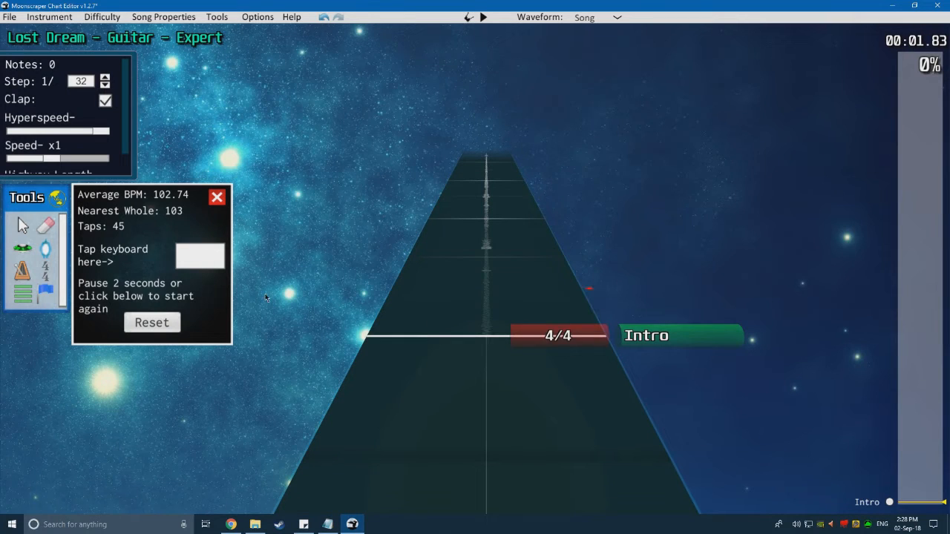
{"action": "left_click", "coordinate": [22, 273]}
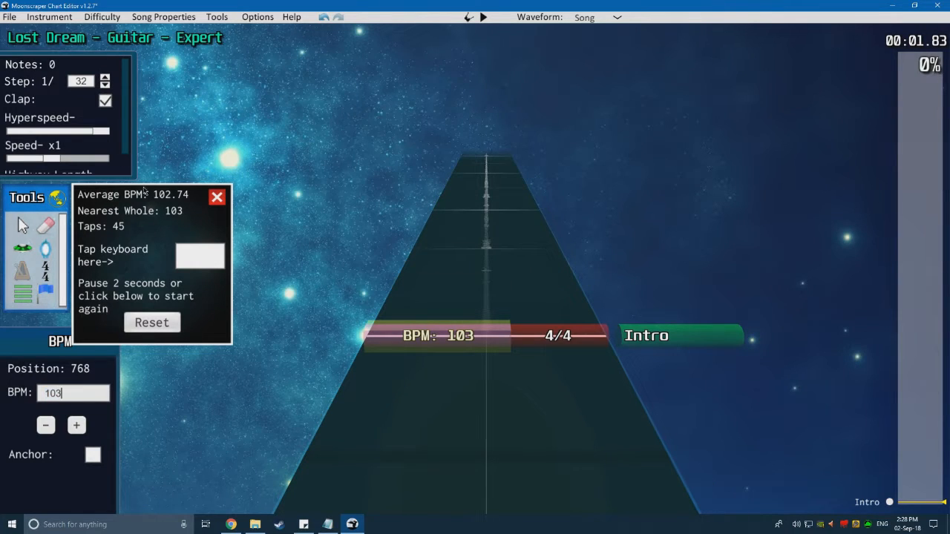
Step: Turn the metronome on and return to the global view at the Intro marker
{"action": "left_click", "coordinate": [63, 195]}
{"action": "scroll", "coordinate": [275, 326], "scroll_direction": "down", "scroll_amount": 2}
{"action": "key", "text": "m"}
{"action": "scroll", "coordinate": [302, 334], "scroll_direction": "up", "scroll_amount": 1}
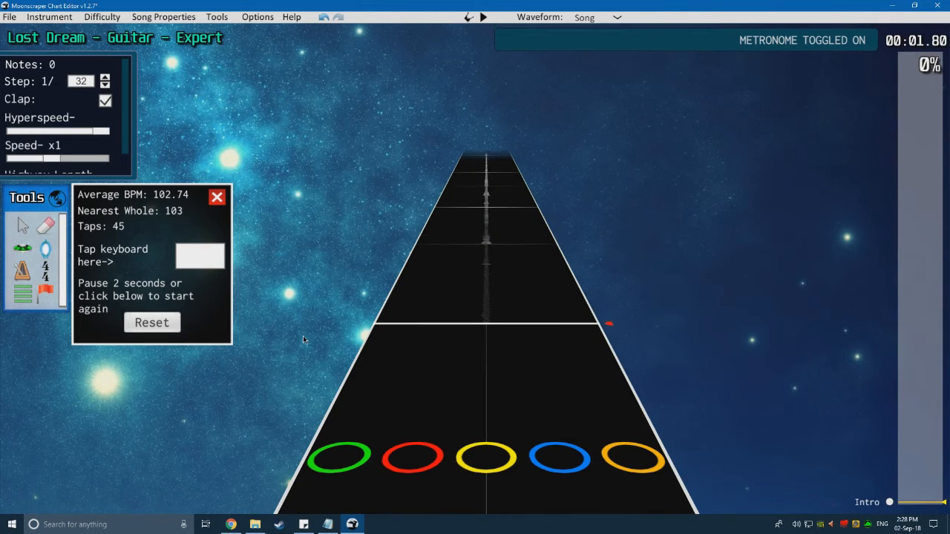
{"action": "left_click", "coordinate": [58, 197]}
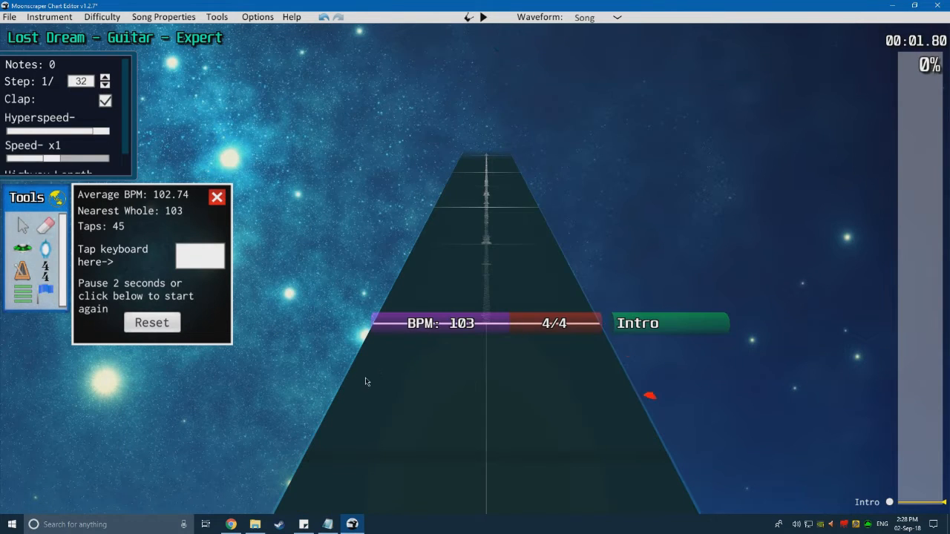
Step: Play from the 103 BPM marker to about 11 seconds and compare the beat line with the start of the loud waveform
{"action": "key", "text": "space"}
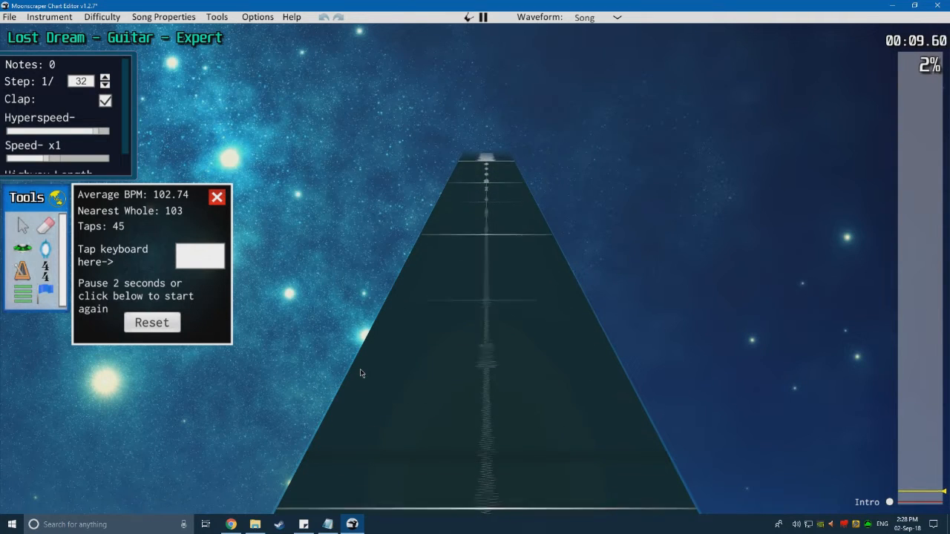
{"action": "key", "text": "space"}
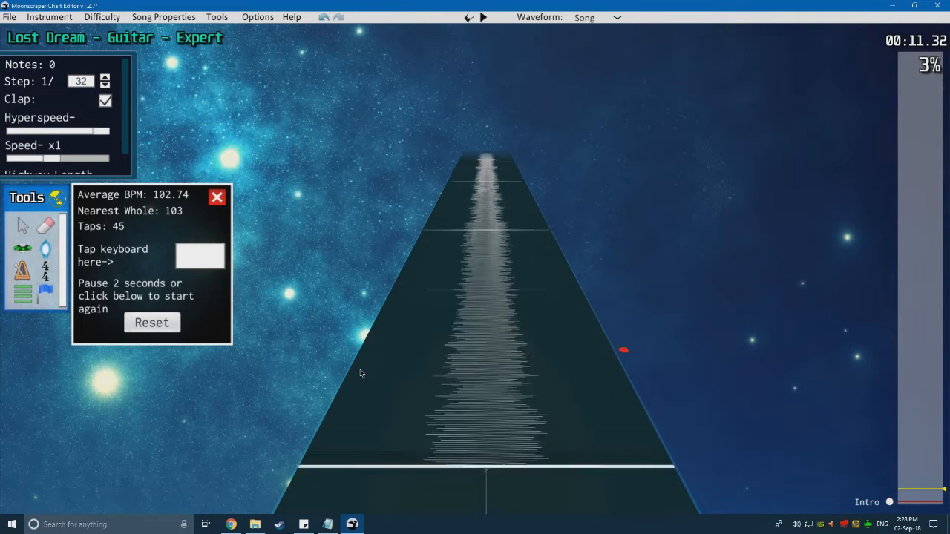
{"action": "scroll", "coordinate": [439, 377], "scroll_direction": "down", "scroll_amount": 1}
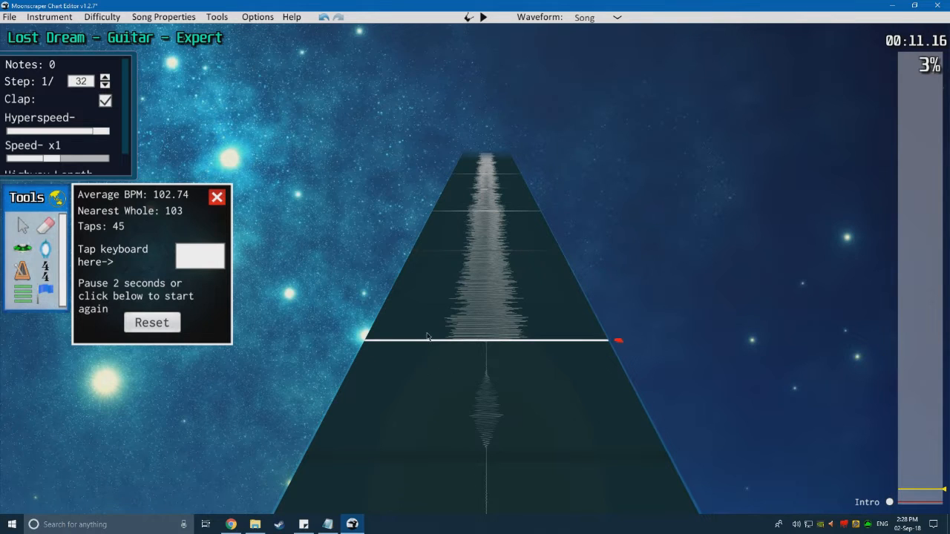
{"action": "scroll", "coordinate": [439, 325], "scroll_direction": "down", "scroll_amount": 3}
{"action": "scroll", "coordinate": [458, 230], "scroll_direction": "up", "scroll_amount": 8}
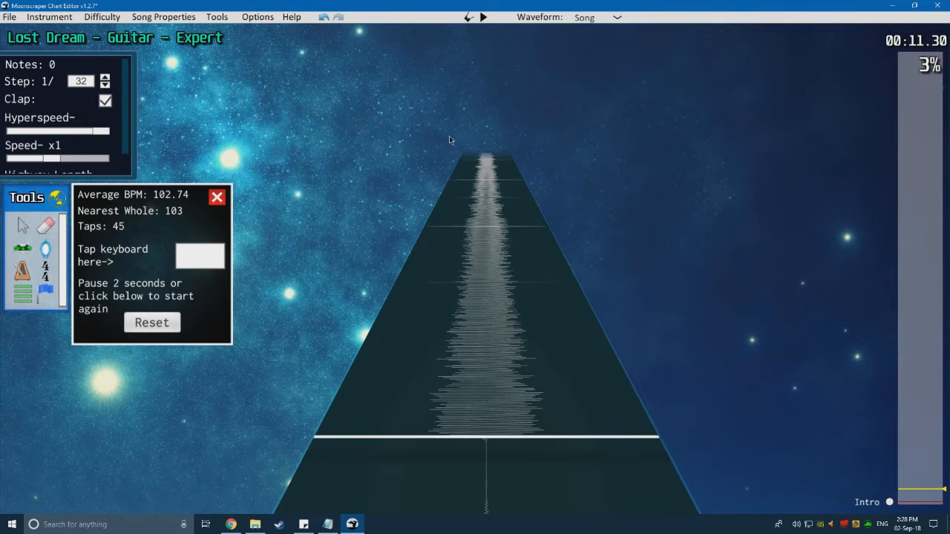
{"action": "scroll", "coordinate": [517, 249], "scroll_direction": "down", "scroll_amount": 4}
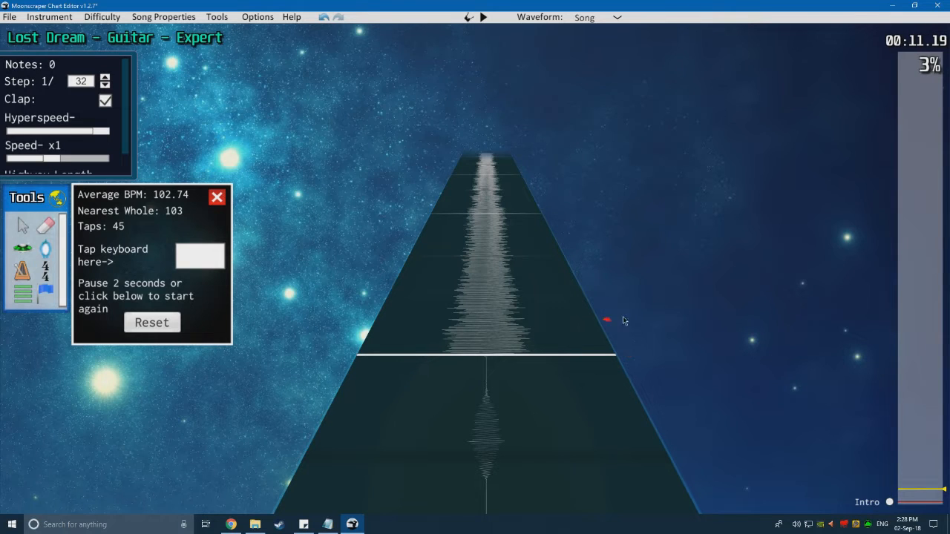
Step: Close the BPM Calculator and inspect how the beat lines match the waveform around 48 seconds
{"action": "left_click", "coordinate": [217, 197]}
{"action": "left_click_drag", "start_coordinate": [913, 478], "coordinate": [912, 444]}
{"action": "scroll", "coordinate": [589, 363], "scroll_direction": "up", "scroll_amount": 9}
{"action": "scroll", "coordinate": [780, 429], "scroll_direction": "up", "scroll_amount": 12}
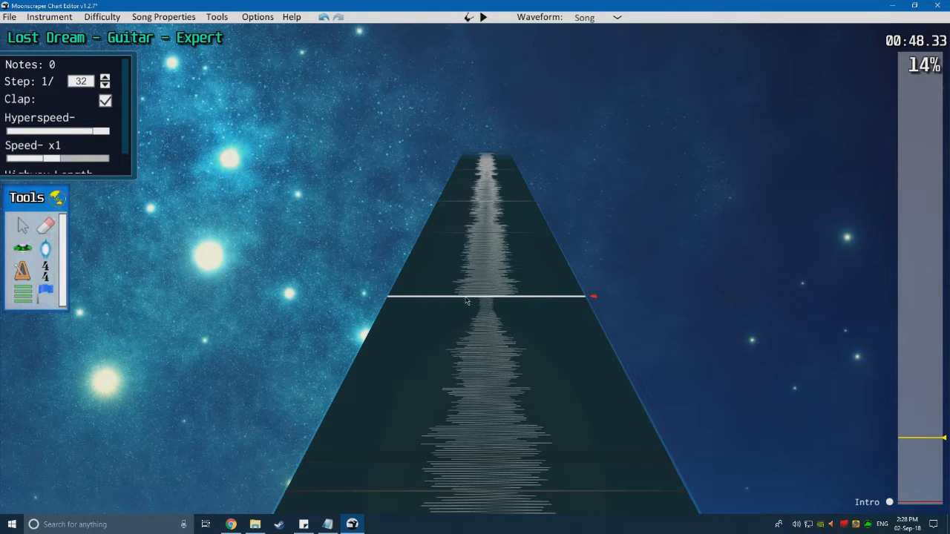
Step: Return to the very start of the song and play the opening up to the 103 BPM marker
{"action": "mouse_move", "coordinate": [920, 226]}
{"action": "left_mouse_down"}
{"action": "mouse_move", "coordinate": [907, 74]}
{"action": "mouse_move", "coordinate": [875, 344]}
{"action": "mouse_move", "coordinate": [903, 526]}
{"action": "left_mouse_up"}
{"action": "left_click", "coordinate": [889, 502]}
{"action": "scroll", "coordinate": [667, 409], "scroll_direction": "down", "scroll_amount": 3}
{"action": "scroll", "coordinate": [644, 406], "scroll_direction": "down", "scroll_amount": 1}
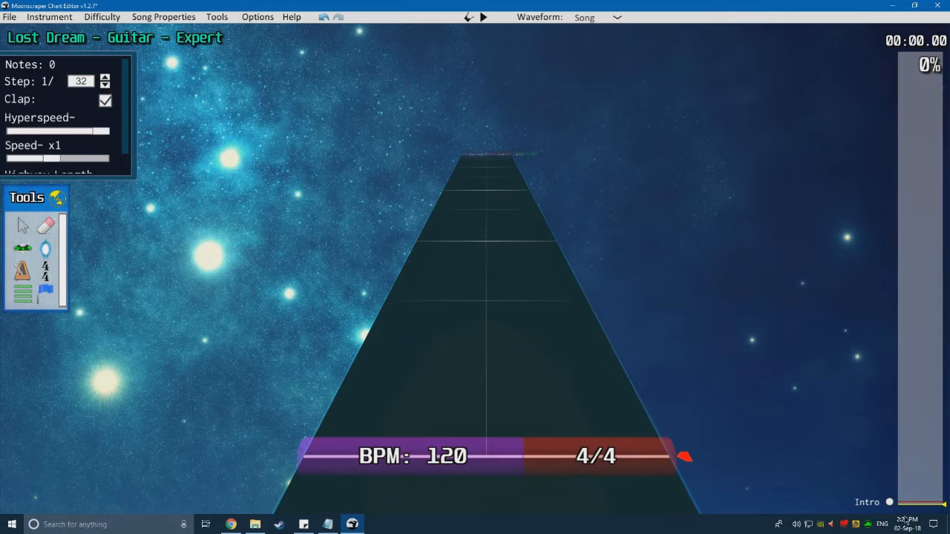
{"action": "key", "text": "space"}
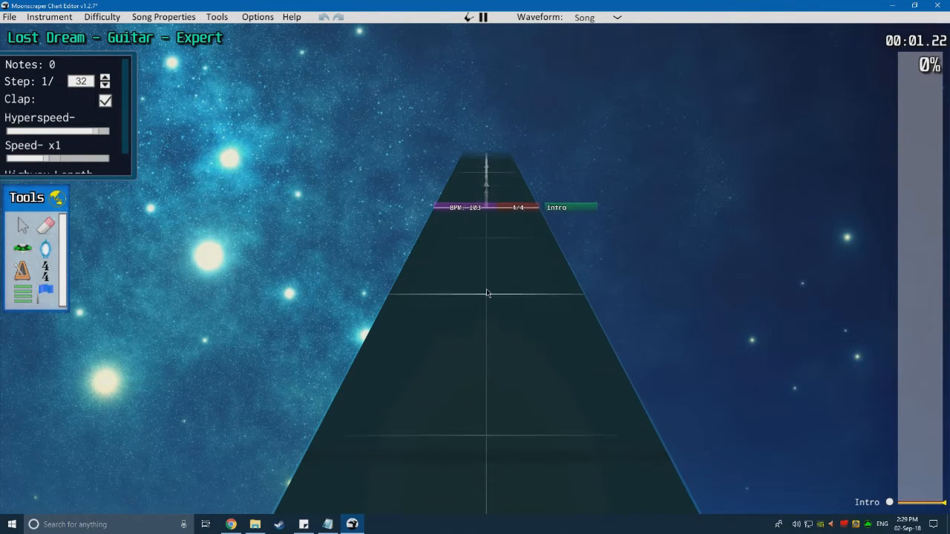
{"action": "key", "text": "space"}
Step: Switch to note placement in the local view and add an orange note on the beat line where the Intro starts
{"action": "key", "text": "3"}
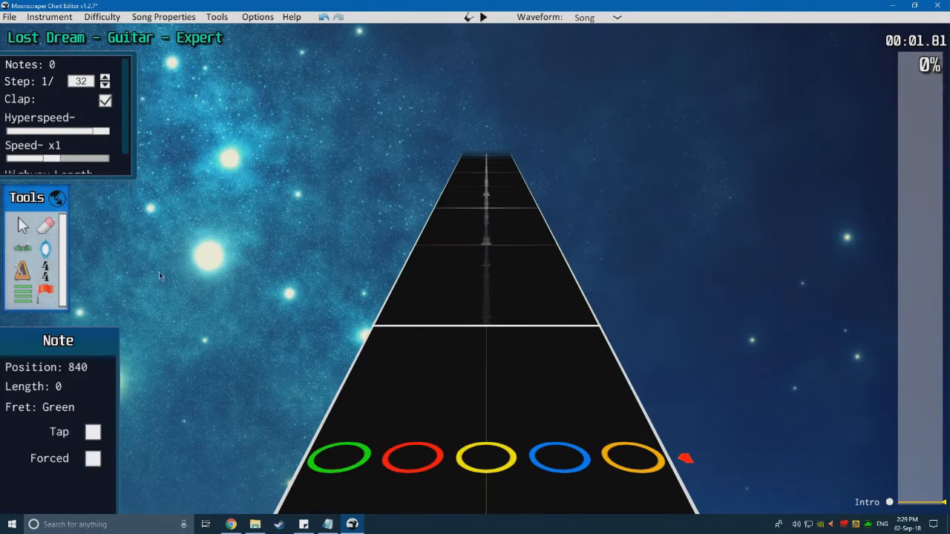
{"action": "left_click", "coordinate": [584, 335]}
{"action": "scroll", "coordinate": [445, 319], "scroll_direction": "down", "scroll_amount": 2}
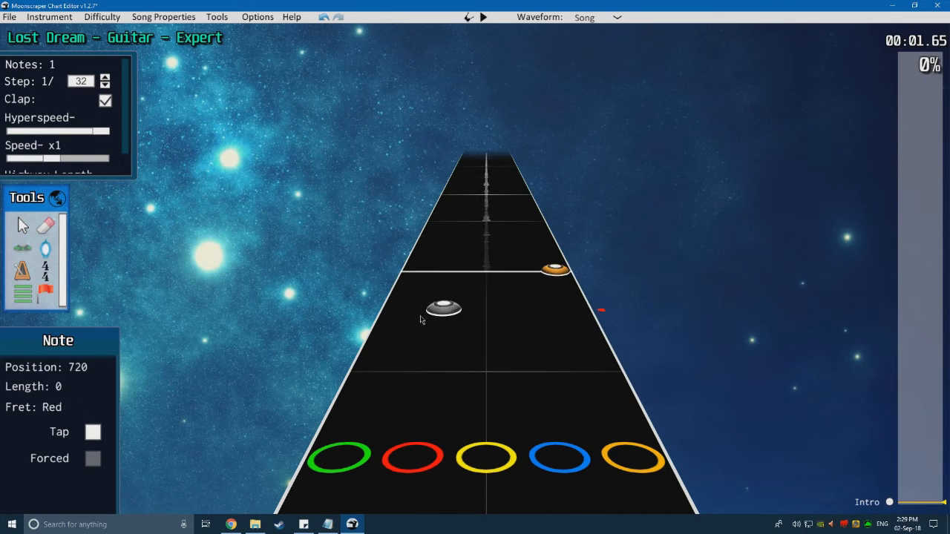
Step: Play the song across the orange note to check its timing against the audio
{"action": "key", "text": "space"}
{"action": "key", "text": "space"}
{"action": "scroll", "coordinate": [408, 295], "scroll_direction": "down", "scroll_amount": 8}
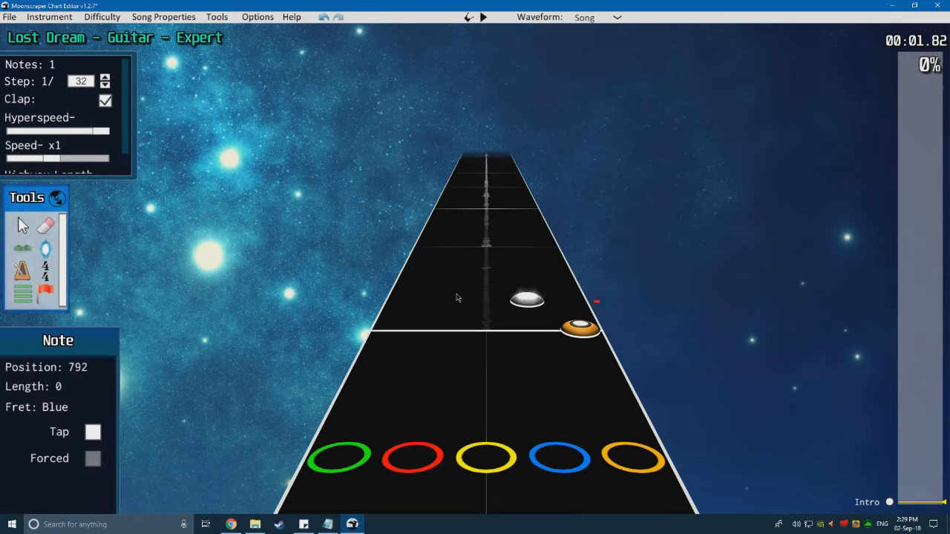
Step: Place a second orange note just past the Intro beat line and erase both orange notes from the highway
{"action": "left_click", "coordinate": [559, 261]}
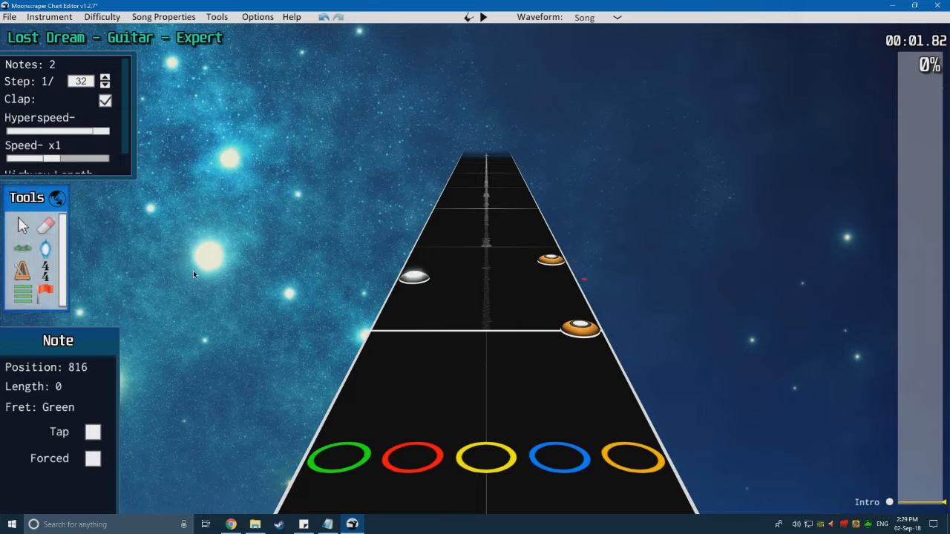
{"action": "left_click", "coordinate": [39, 229]}
{"action": "left_click", "coordinate": [581, 329]}
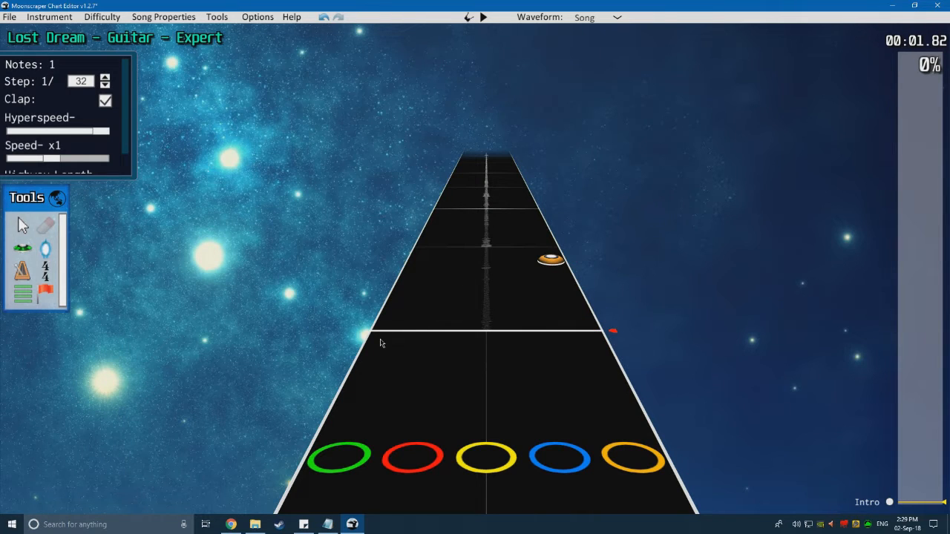
{"action": "scroll", "coordinate": [382, 341], "scroll_direction": "down", "scroll_amount": 2}
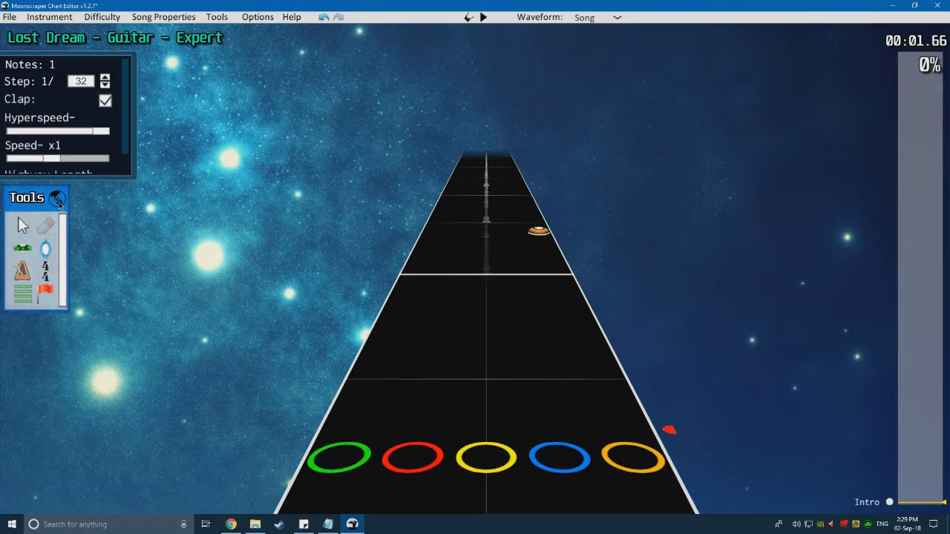
{"action": "left_click", "coordinate": [58, 198]}
{"action": "scroll", "coordinate": [489, 383], "scroll_direction": "up", "scroll_amount": 1}
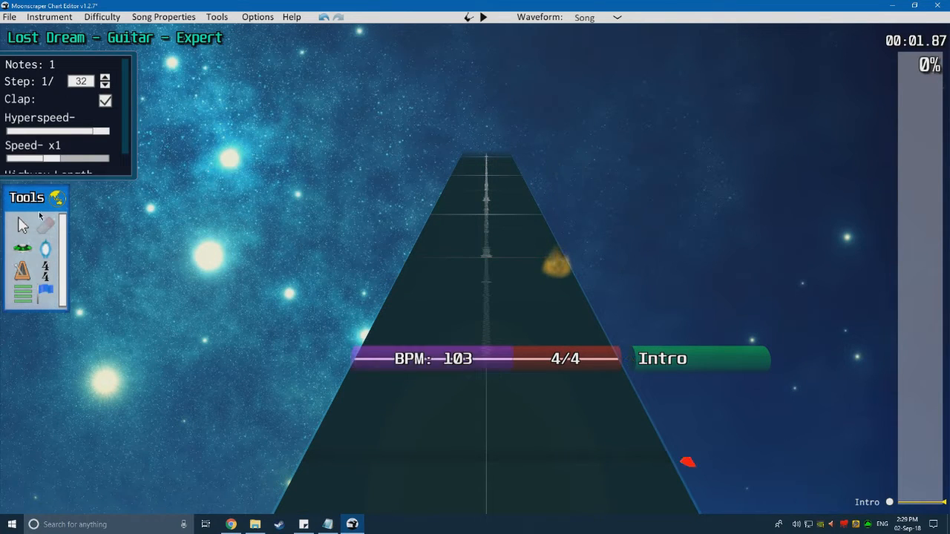
{"action": "left_click", "coordinate": [60, 195]}
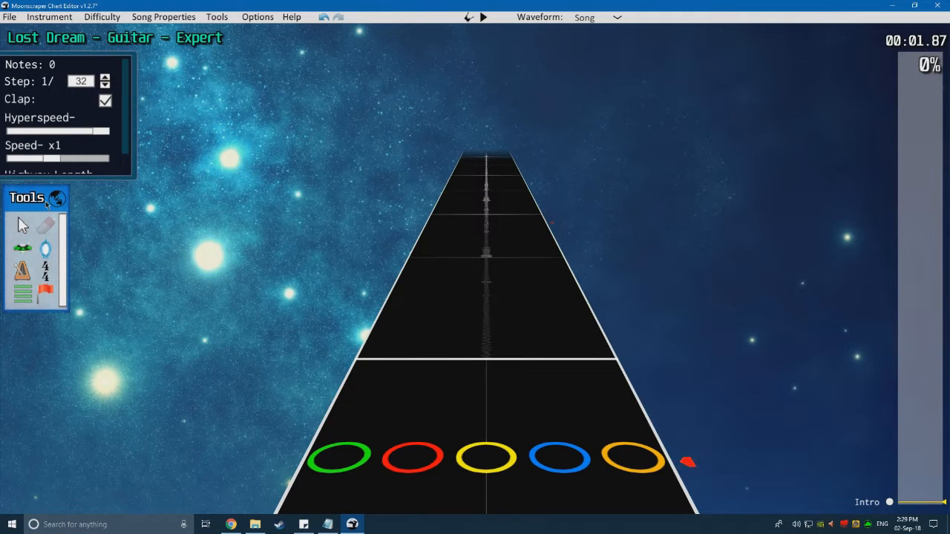
Step: Place a 120 BPM marker in the global view on the measure line before the 103 BPM marker
{"action": "left_click", "coordinate": [56, 199]}
{"action": "scroll", "coordinate": [557, 376], "scroll_direction": "down", "scroll_amount": 5}
{"action": "scroll", "coordinate": [559, 376], "scroll_direction": "down", "scroll_amount": 1}
{"action": "left_click", "coordinate": [22, 273]}
{"action": "left_click", "coordinate": [442, 297]}
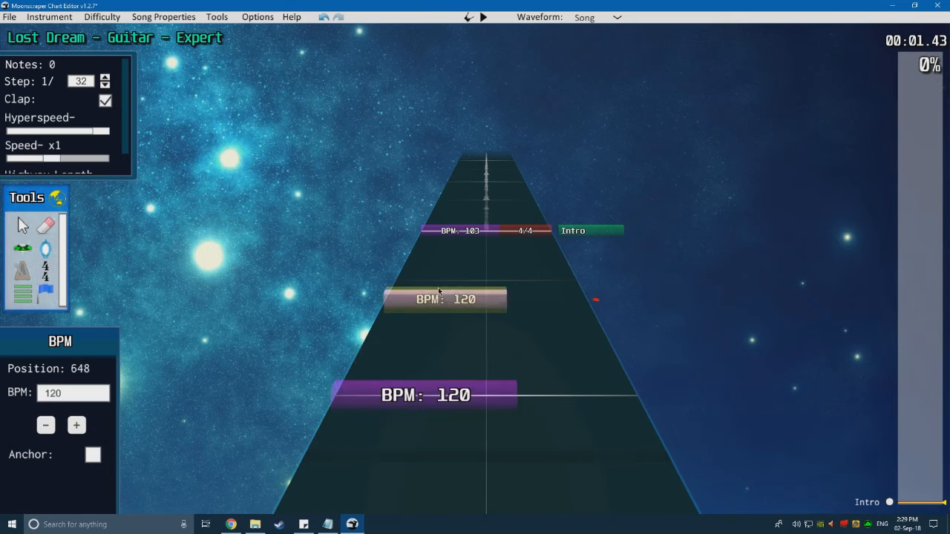
{"action": "left_click", "coordinate": [51, 228]}
{"action": "left_click", "coordinate": [434, 307]}
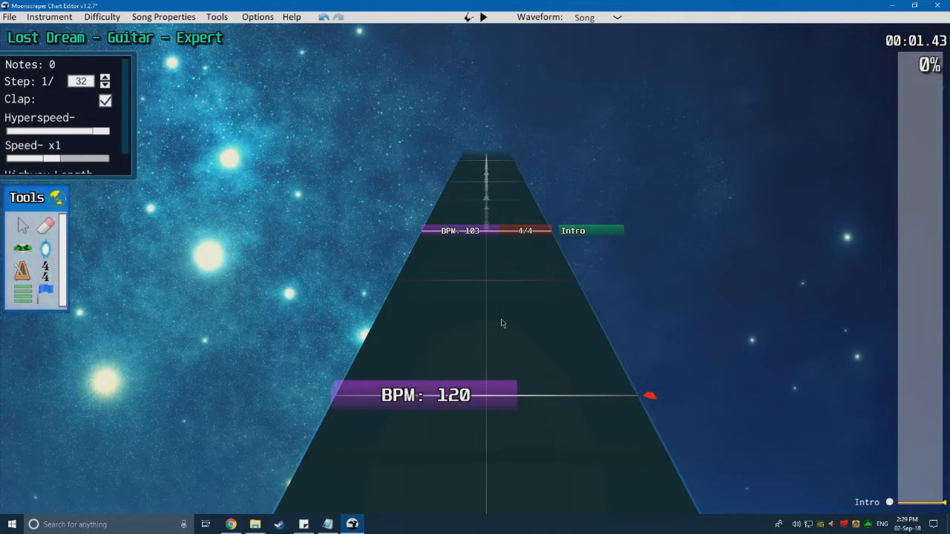
Step: Lower the BPM marker on the measure line before the Intro to 68
{"action": "scroll", "coordinate": [302, 362], "scroll_direction": "up", "scroll_amount": 1}
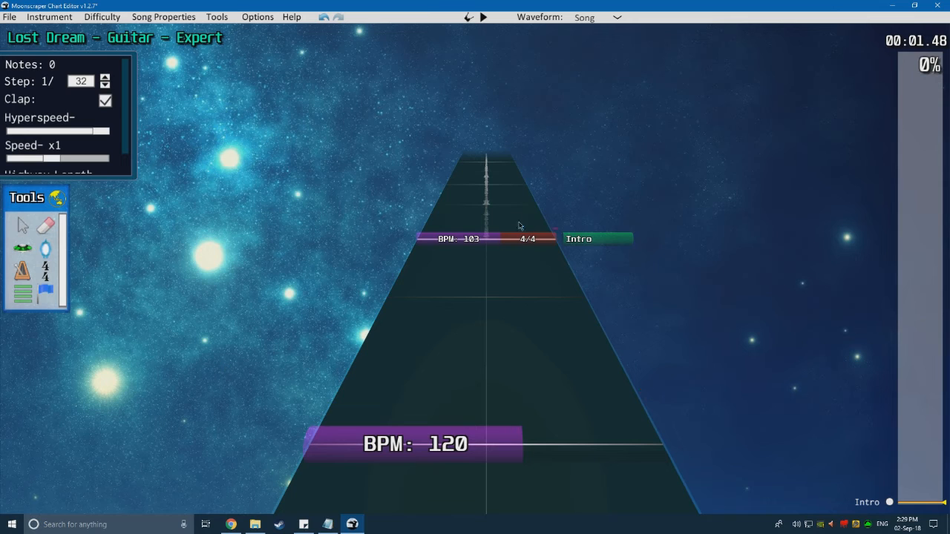
{"action": "left_click", "coordinate": [342, 447]}
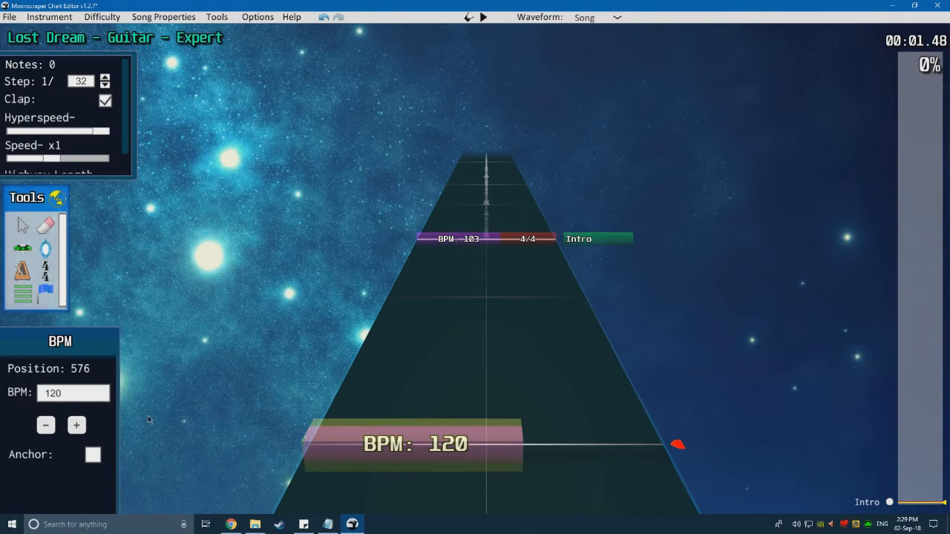
{"action": "left_click_drag", "start_coordinate": [49, 425], "coordinate": [48, 428]}
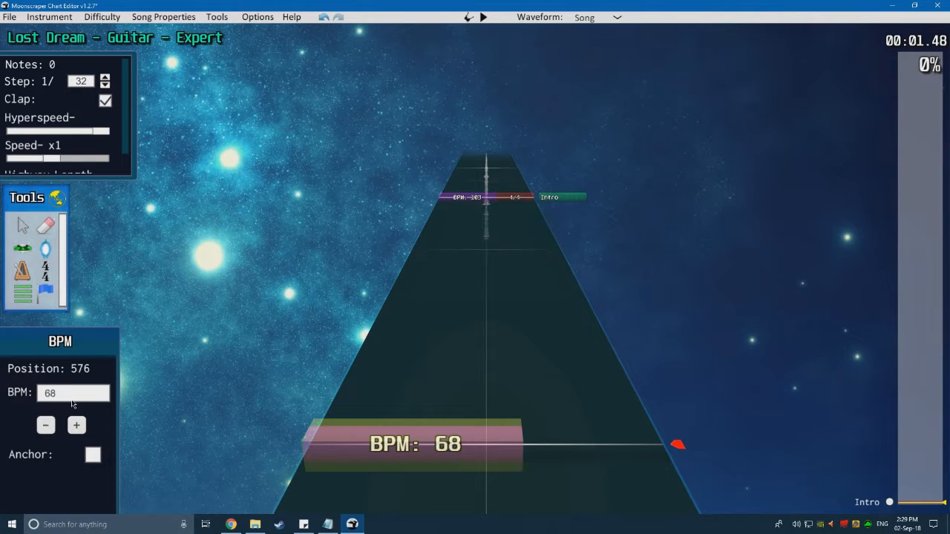
Step: Reselect the BPM marker on the measure line before the Intro and set its tempo to 150
{"action": "left_click", "coordinate": [44, 225]}
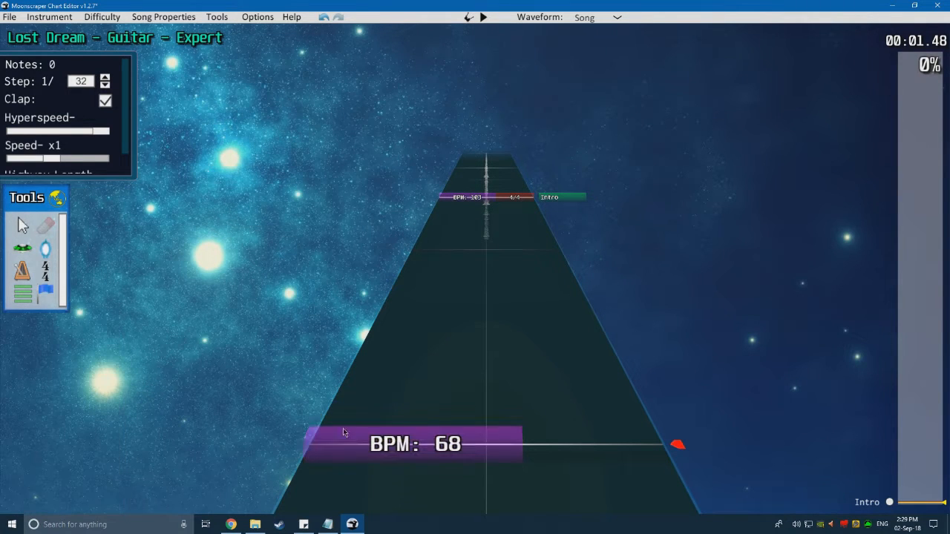
{"action": "left_click", "coordinate": [20, 227]}
{"action": "left_click", "coordinate": [397, 449]}
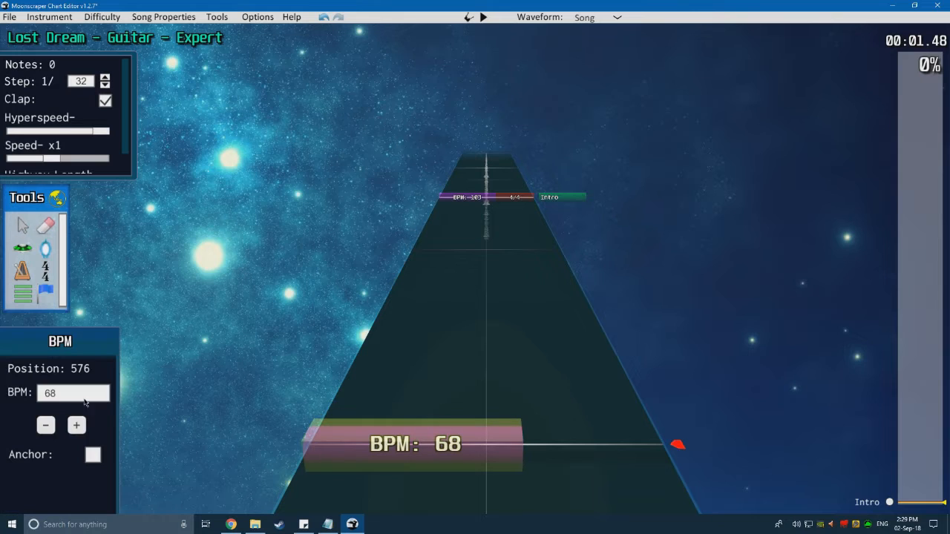
{"action": "type", "text": "100"}
{"action": "key", "text": "BackSpace"}
{"action": "type", "text": "0"}
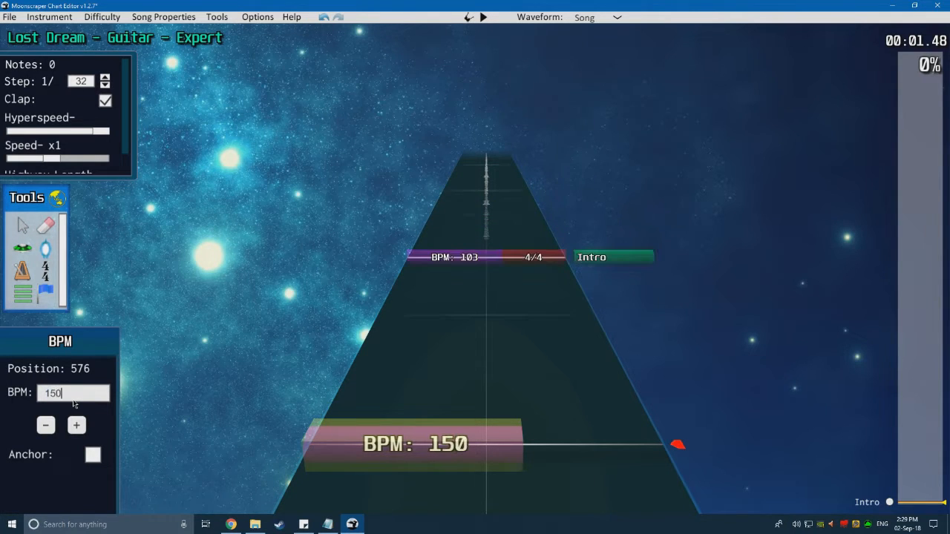
Step: Play the song up to the Intro to test the tempo change and erase the 150 BPM marker
{"action": "left_click", "coordinate": [445, 357]}
{"action": "key", "text": "space"}
{"action": "key", "text": "space"}
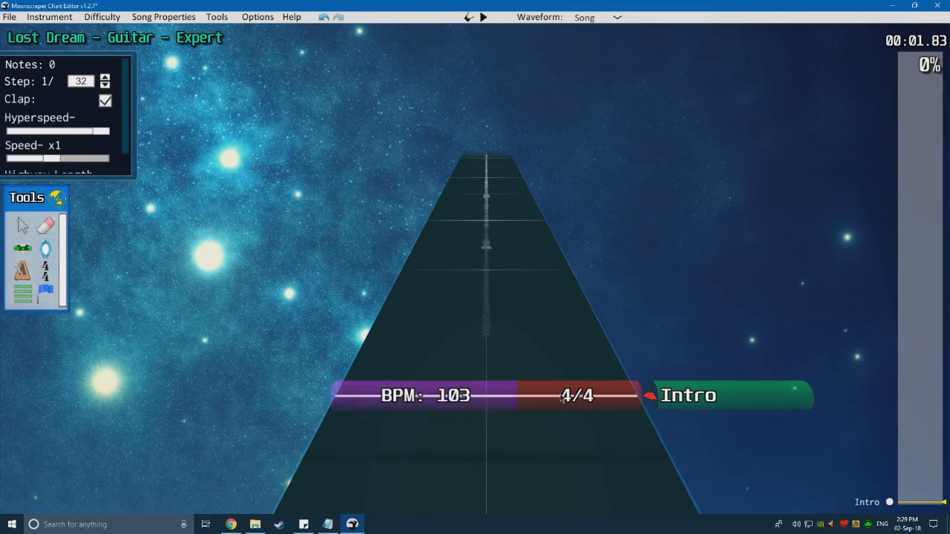
{"action": "scroll", "coordinate": [463, 382], "scroll_direction": "down", "scroll_amount": 5}
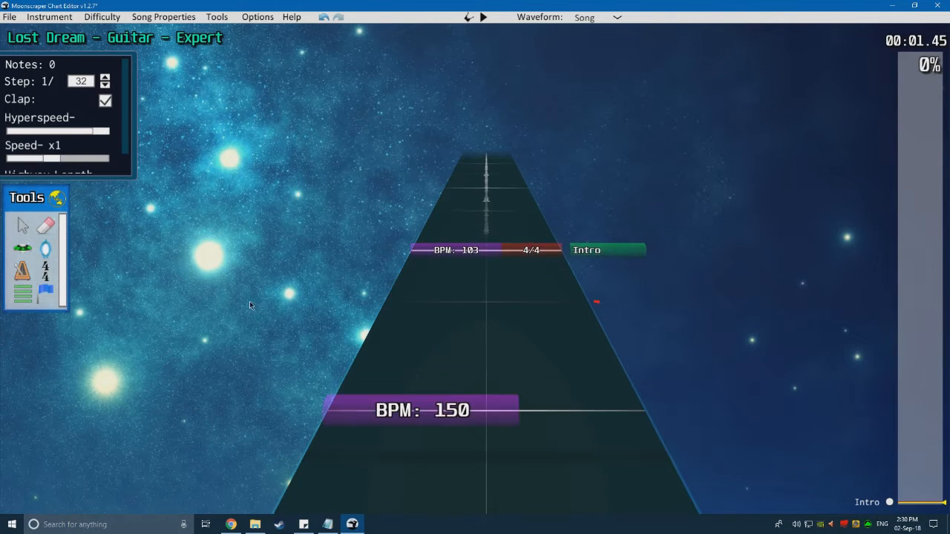
{"action": "scroll", "coordinate": [355, 392], "scroll_direction": "up", "scroll_amount": 5}
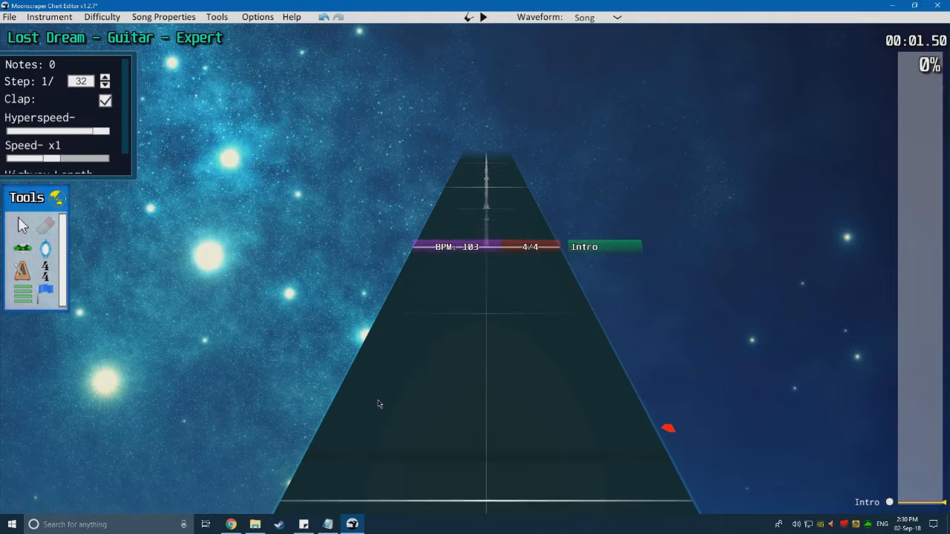
Step: Play the song from just before the Intro to recheck the timing leading into the 103 BPM marker
{"action": "scroll", "coordinate": [389, 376], "scroll_direction": "down", "scroll_amount": 4}
{"action": "mouse_move", "coordinate": [907, 505]}
{"action": "left_mouse_down"}
{"action": "mouse_move", "coordinate": [908, 515]}
{"action": "mouse_move", "coordinate": [910, 505]}
{"action": "left_mouse_up"}
{"action": "key", "text": "space"}
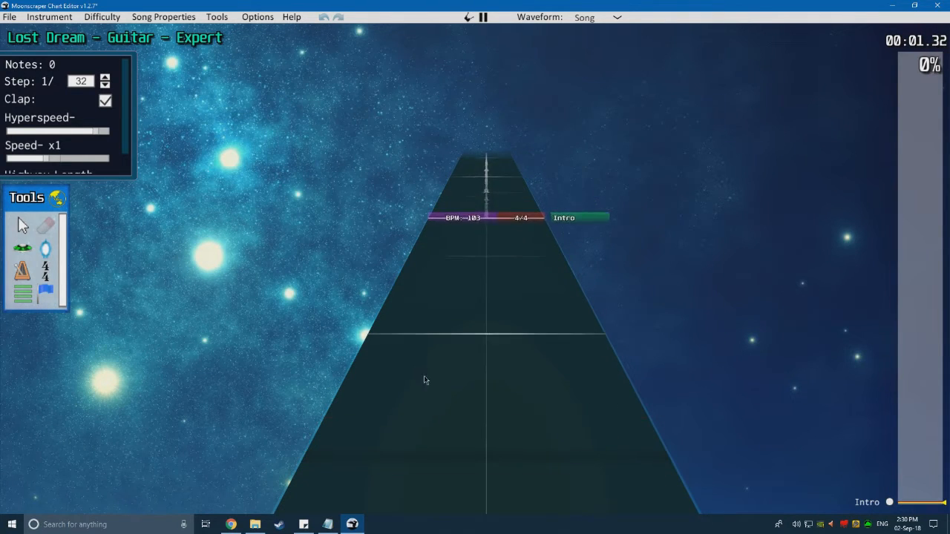
{"action": "key", "text": "space"}
{"action": "scroll", "coordinate": [375, 366], "scroll_direction": "down", "scroll_amount": 2}
{"action": "scroll", "coordinate": [354, 367], "scroll_direction": "down", "scroll_amount": 3}
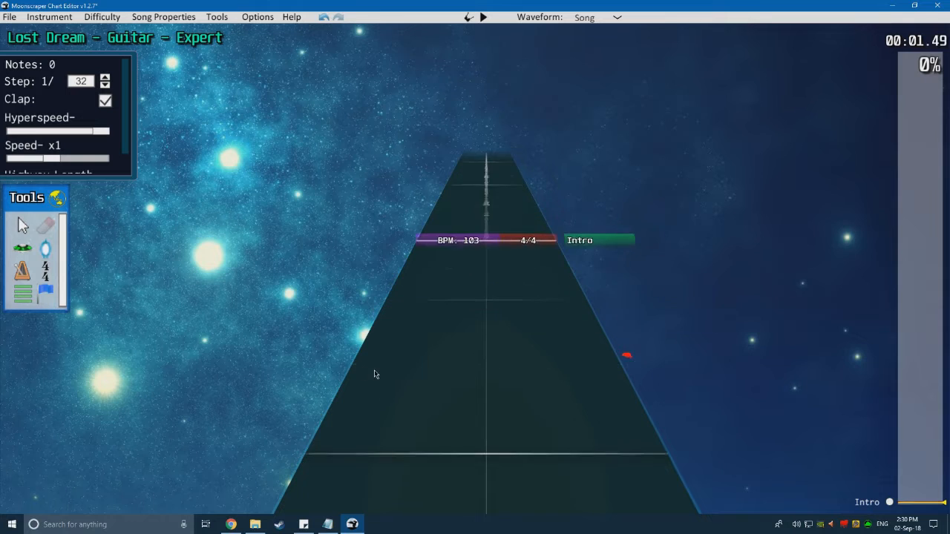
Step: Add a blue note in the local view on the beat line where the Intro starts and extend it into a short sustain
{"action": "scroll", "coordinate": [374, 371], "scroll_direction": "up", "scroll_amount": 4}
{"action": "scroll", "coordinate": [207, 279], "scroll_direction": "down", "scroll_amount": 1}
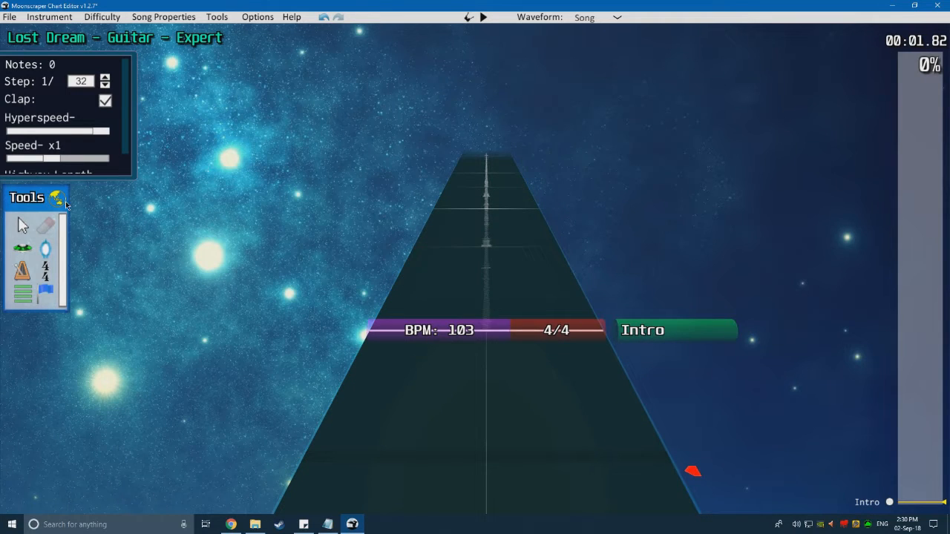
{"action": "scroll", "coordinate": [172, 290], "scroll_direction": "down", "scroll_amount": 3}
{"action": "scroll", "coordinate": [172, 291], "scroll_direction": "up", "scroll_amount": 7}
{"action": "scroll", "coordinate": [172, 292], "scroll_direction": "down", "scroll_amount": 5}
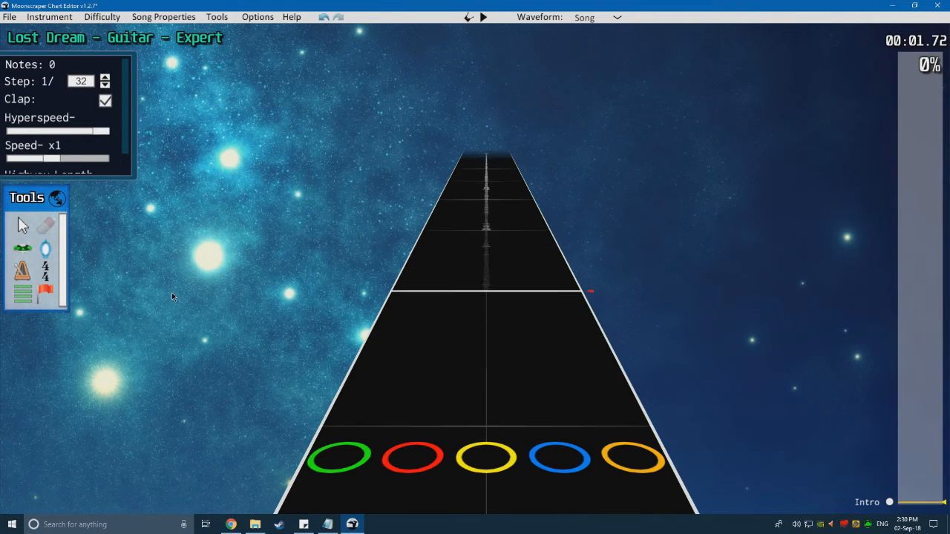
{"action": "scroll", "coordinate": [161, 190], "scroll_direction": "up", "scroll_amount": 3}
{"action": "left_click", "coordinate": [22, 251]}
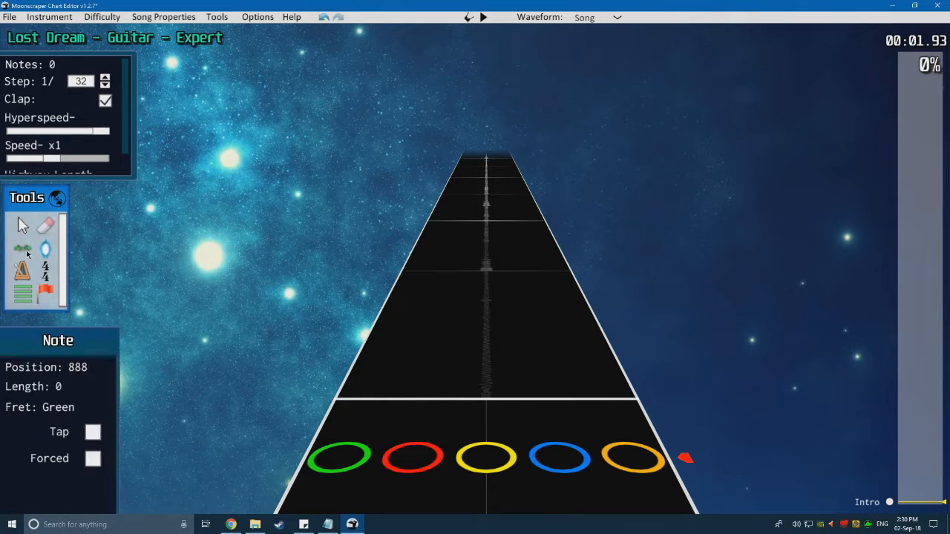
{"action": "left_click", "coordinate": [547, 416]}
{"action": "scroll", "coordinate": [423, 404], "scroll_direction": "down", "scroll_amount": 3}
{"action": "scroll", "coordinate": [411, 336], "scroll_direction": "up", "scroll_amount": 2}
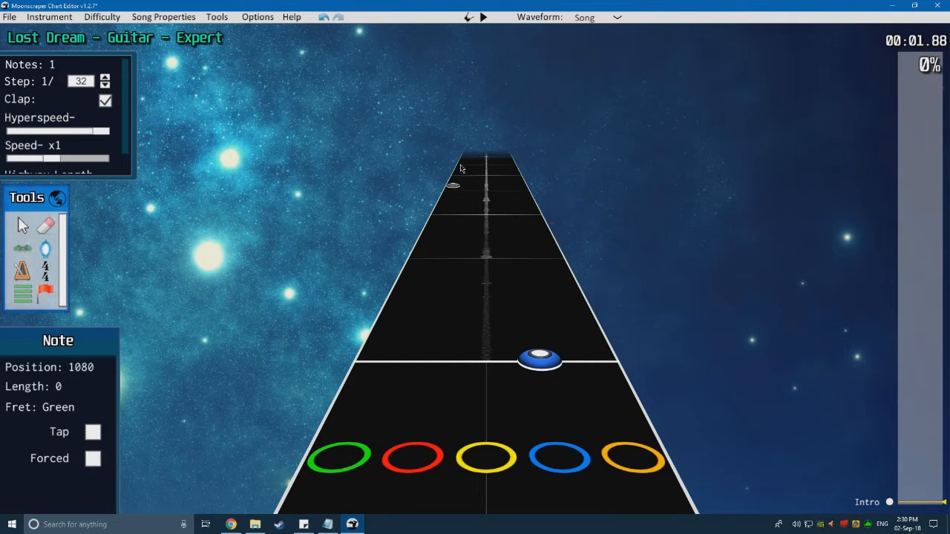
{"action": "scroll", "coordinate": [358, 356], "scroll_direction": "up", "scroll_amount": 1}
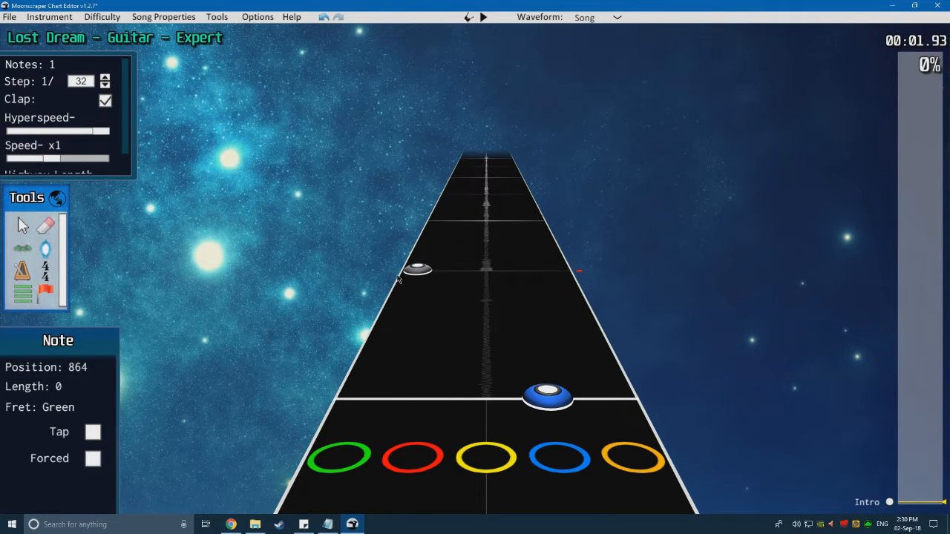
{"action": "left_click_drag", "start_coordinate": [547, 395], "coordinate": [517, 246]}
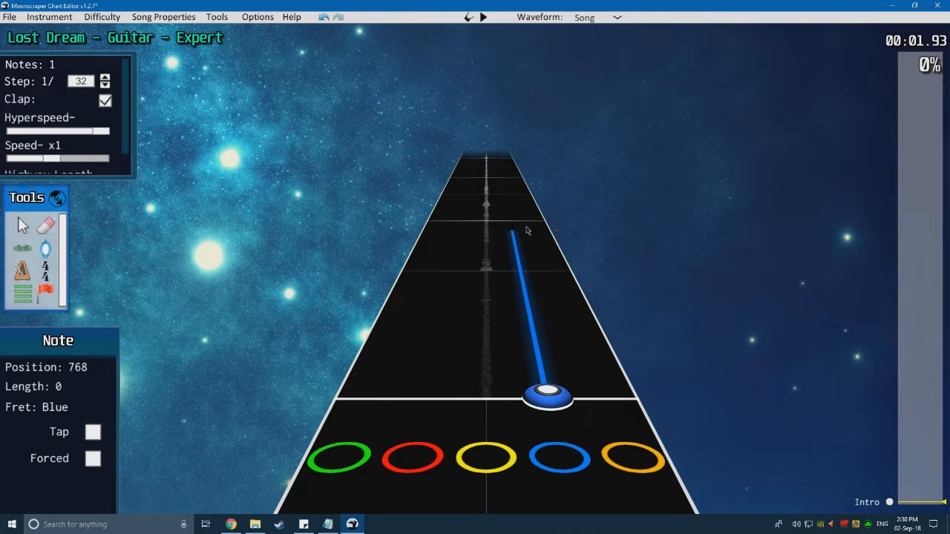
Step: Add a red note right after the first blue sustain, check it by playback, and give it a short sustain
{"action": "scroll", "coordinate": [382, 334], "scroll_direction": "up", "scroll_amount": 11}
{"action": "scroll", "coordinate": [384, 343], "scroll_direction": "down", "scroll_amount": 5}
{"action": "left_click", "coordinate": [452, 327]}
{"action": "key", "text": "space"}
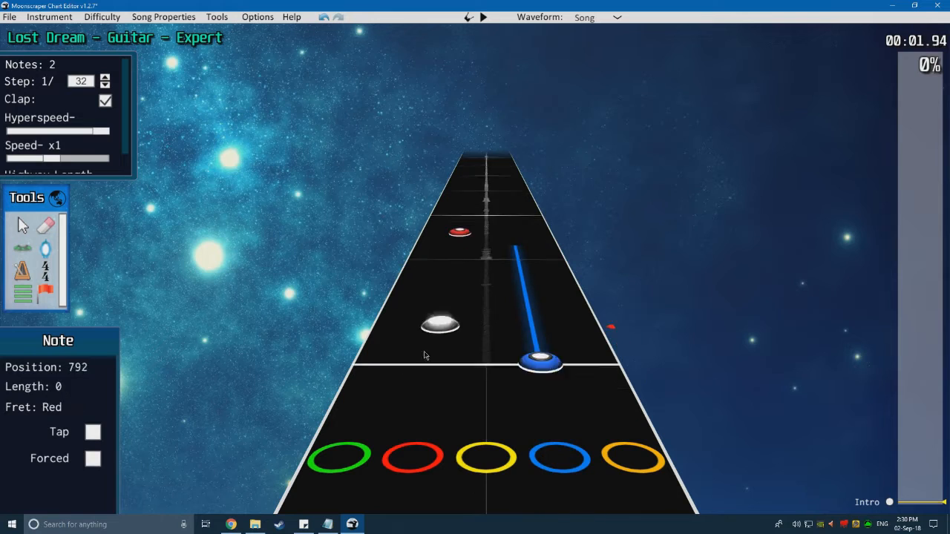
{"action": "key", "text": "space"}
{"action": "scroll", "coordinate": [431, 360], "scroll_direction": "down", "scroll_amount": 6}
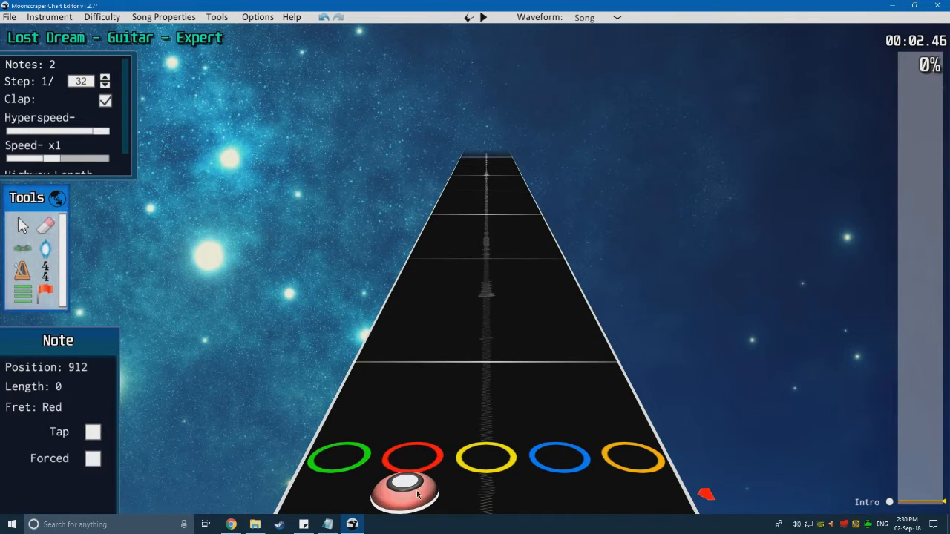
{"action": "left_click_drag", "start_coordinate": [408, 489], "coordinate": [486, 274]}
Step: Add a blue note at position 1056 after the red sustain and extend it up to the next measure line
{"action": "scroll", "coordinate": [513, 260], "scroll_direction": "down", "scroll_amount": 10}
{"action": "key", "text": "space"}
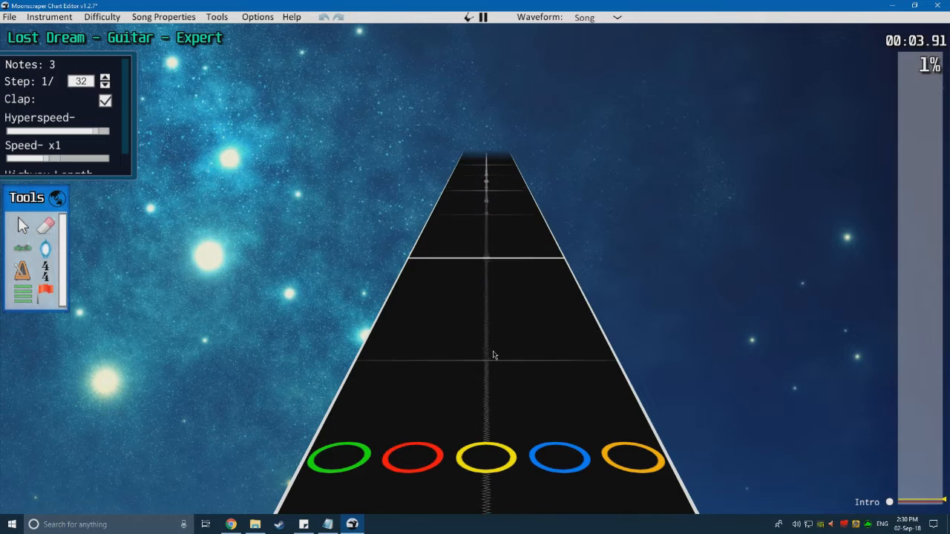
{"action": "key", "text": "space"}
{"action": "scroll", "coordinate": [529, 399], "scroll_direction": "down", "scroll_amount": 10}
{"action": "scroll", "coordinate": [530, 400], "scroll_direction": "down", "scroll_amount": 12}
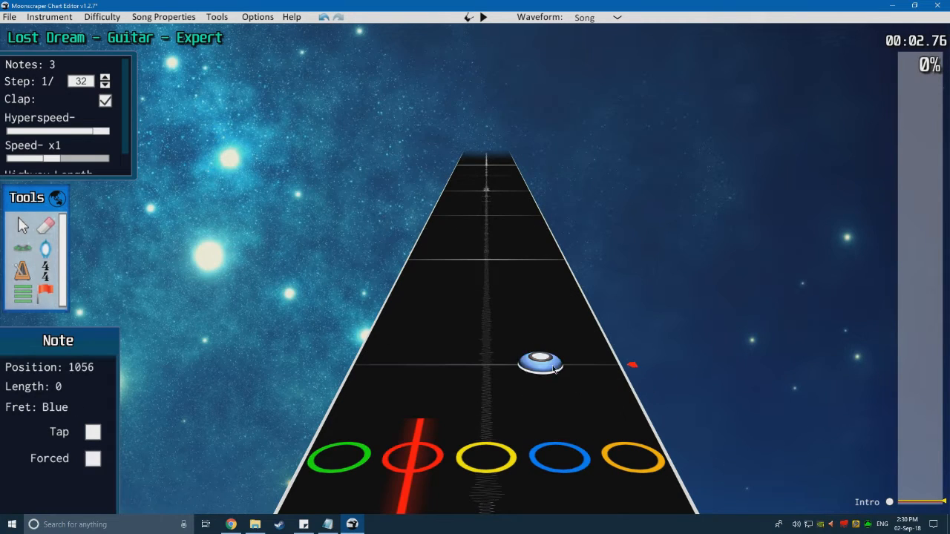
{"action": "scroll", "coordinate": [466, 362], "scroll_direction": "down", "scroll_amount": 15}
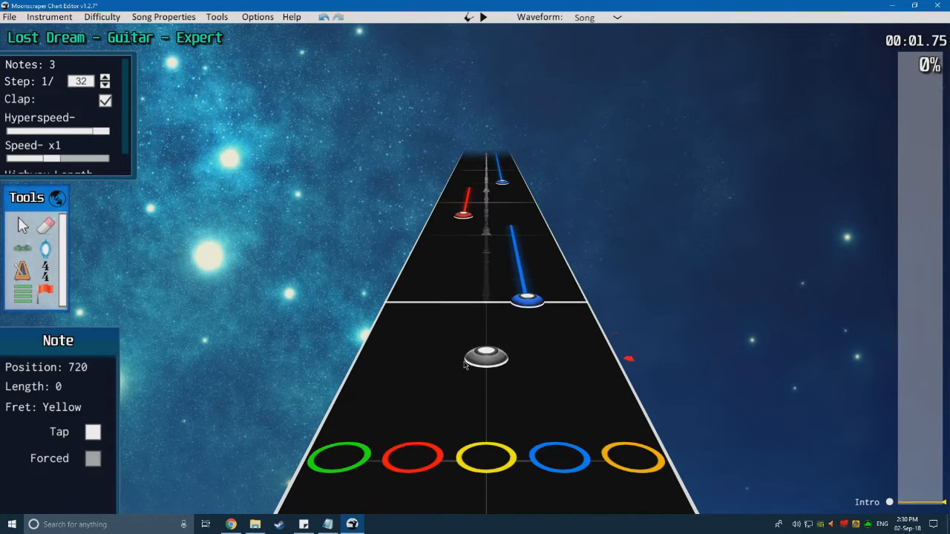
Step: Play through the charted notes and add a yellow note with a long sustain on the next measure line
{"action": "key", "text": "space"}
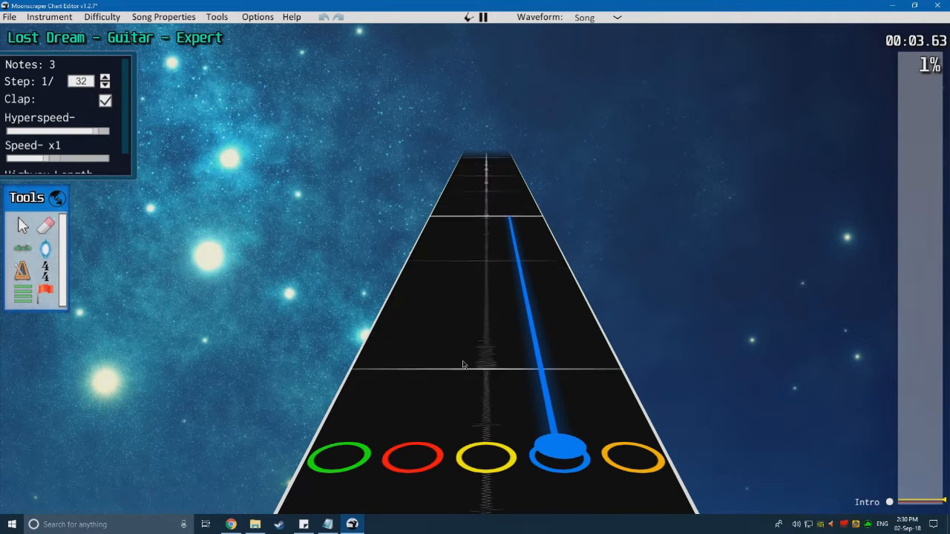
{"action": "key", "text": "space"}
{"action": "left_click", "coordinate": [490, 380]}
{"action": "left_click_drag", "start_coordinate": [489, 379], "coordinate": [530, 165]}
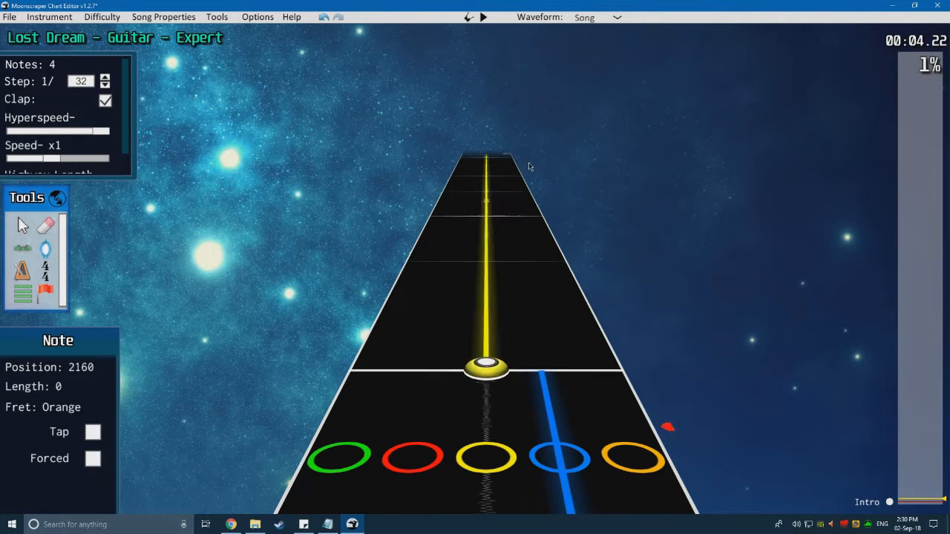
{"action": "scroll", "coordinate": [529, 333], "scroll_direction": "down", "scroll_amount": 2}
Step: Play across the yellow note and add a sustained red note where the following guitar note starts
{"action": "key", "text": "space"}
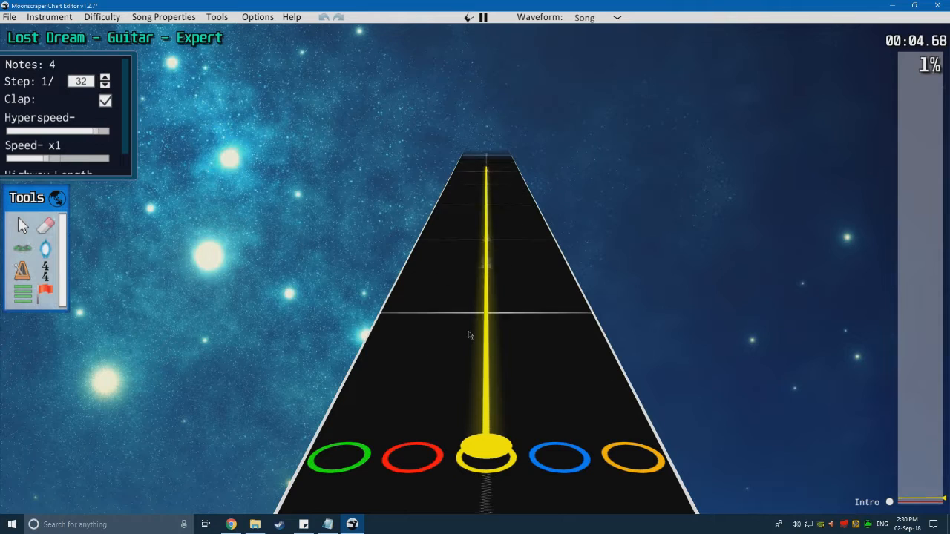
{"action": "key", "text": "space"}
{"action": "scroll", "coordinate": [460, 330], "scroll_direction": "down", "scroll_amount": 2}
{"action": "left_click", "coordinate": [442, 325]}
{"action": "left_click_drag", "start_coordinate": [443, 326], "coordinate": [475, 177]}
{"action": "scroll", "coordinate": [477, 286], "scroll_direction": "down", "scroll_amount": 2}
{"action": "right_click", "coordinate": [477, 297]}
{"action": "scroll", "coordinate": [477, 307], "scroll_direction": "down", "scroll_amount": 4}
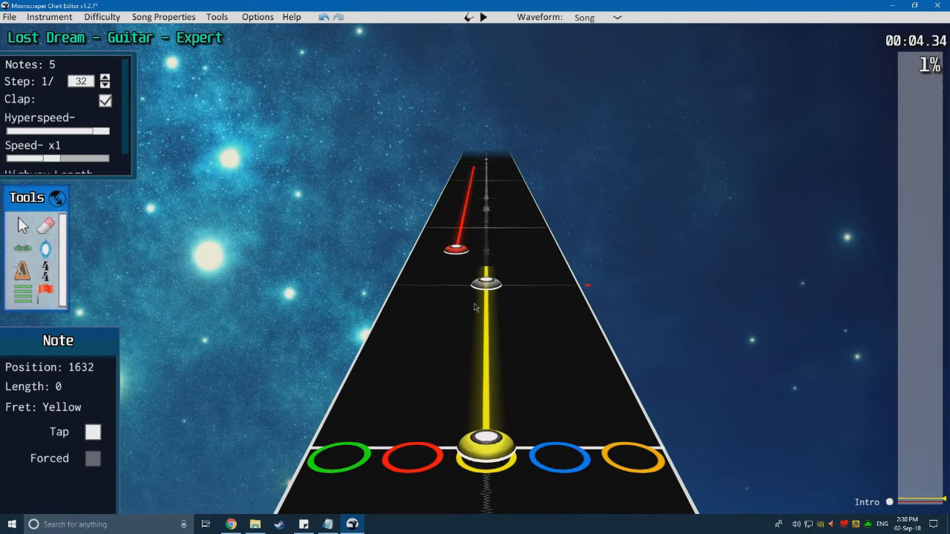
Step: Play across the new red note and add a yellow note with a sustain on the half-beat line at position 1824
{"action": "key", "text": "space"}
{"action": "key", "text": "space"}
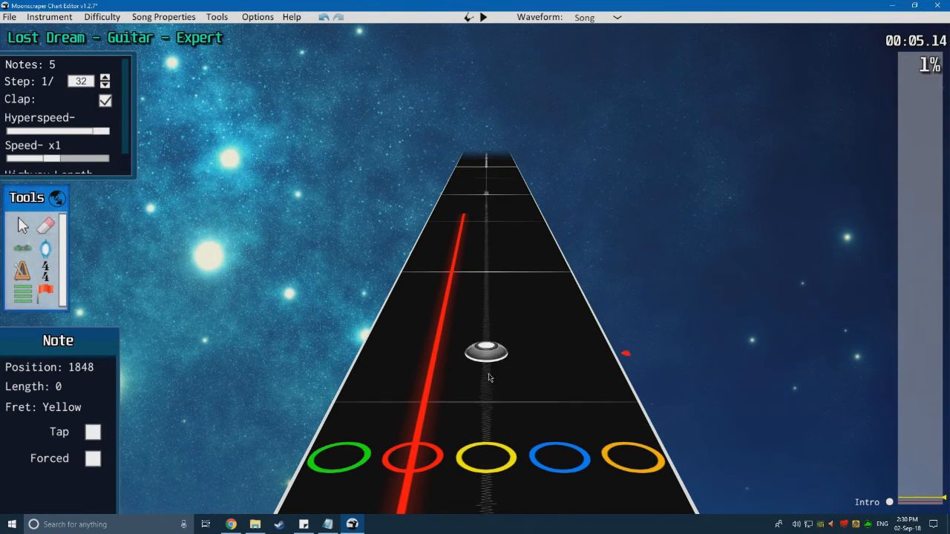
{"action": "left_click", "coordinate": [490, 400]}
{"action": "left_click_drag", "start_coordinate": [489, 399], "coordinate": [498, 186]}
{"action": "scroll", "coordinate": [472, 271], "scroll_direction": "down", "scroll_amount": 2}
{"action": "scroll", "coordinate": [449, 328], "scroll_direction": "down", "scroll_amount": 20}
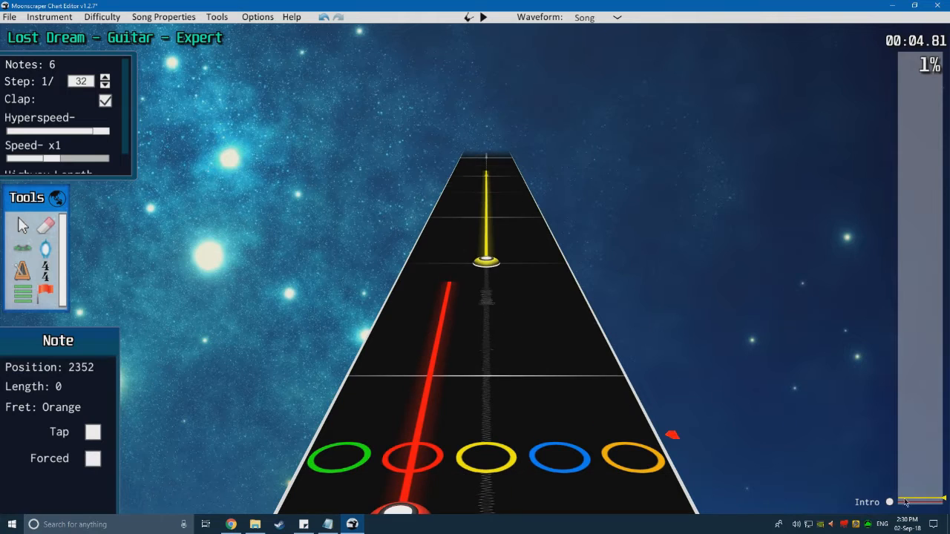
Step: Try extending the first blue and red sustains so that each reaches the note that follows it
{"action": "key", "text": "space"}
{"action": "key", "text": "space"}
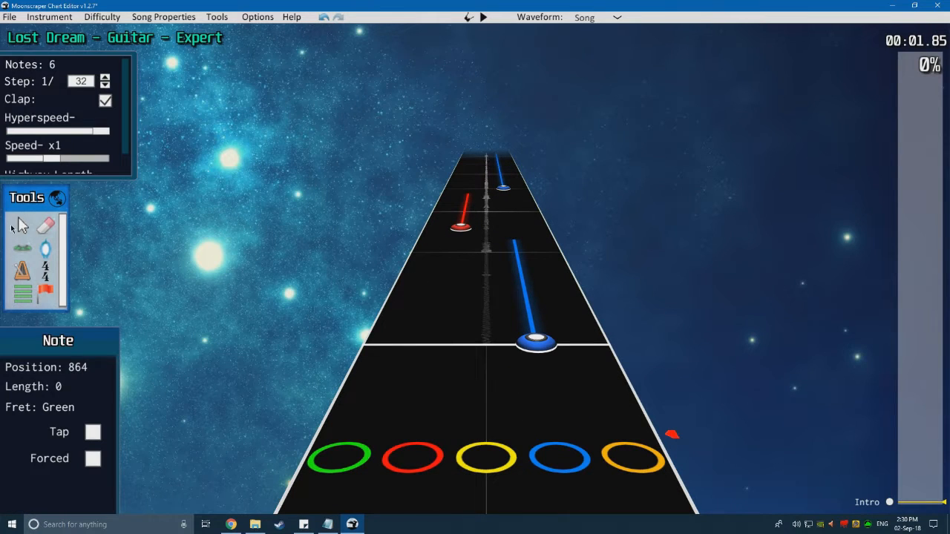
{"action": "left_click", "coordinate": [21, 226]}
{"action": "scroll", "coordinate": [443, 377], "scroll_direction": "up", "scroll_amount": 7}
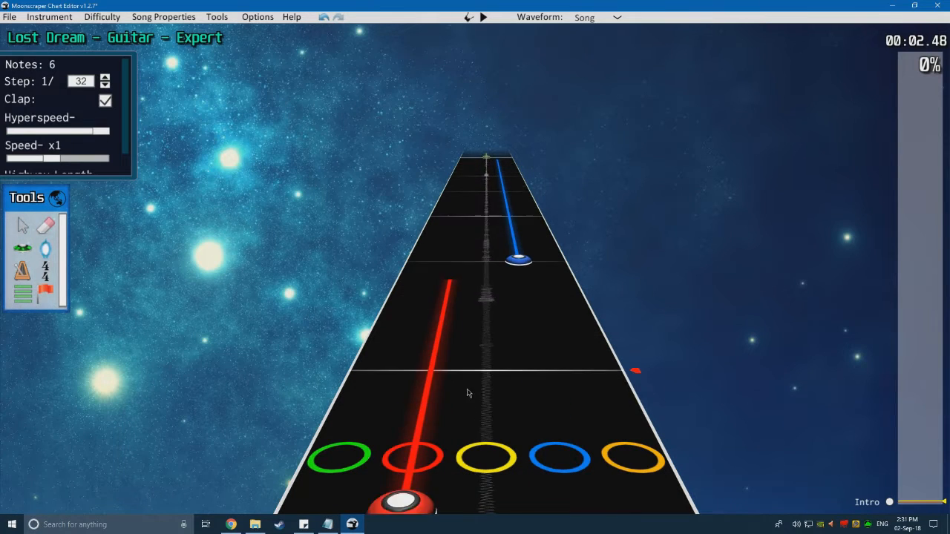
{"action": "scroll", "coordinate": [473, 395], "scroll_direction": "up", "scroll_amount": 3}
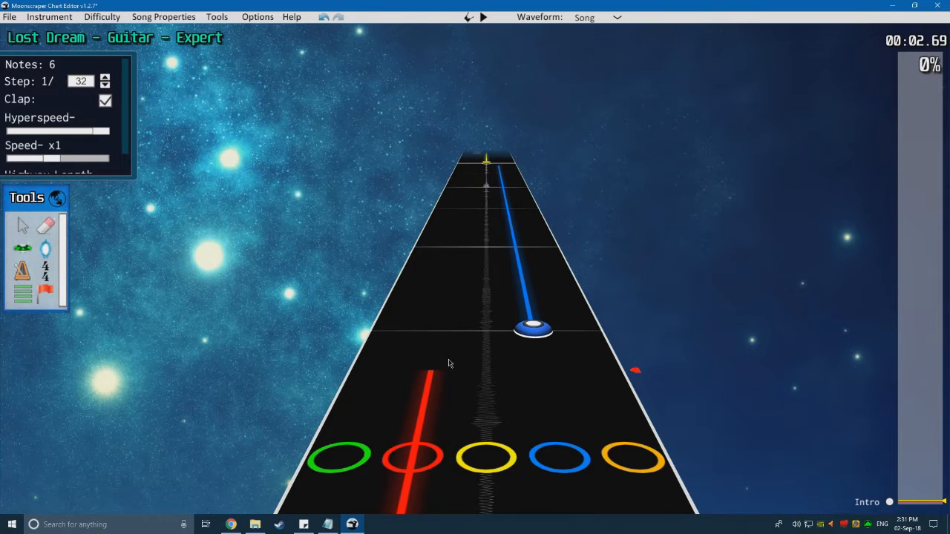
{"action": "left_click_drag", "start_coordinate": [427, 387], "coordinate": [452, 346]}
{"action": "scroll", "coordinate": [506, 400], "scroll_direction": "down", "scroll_amount": 5}
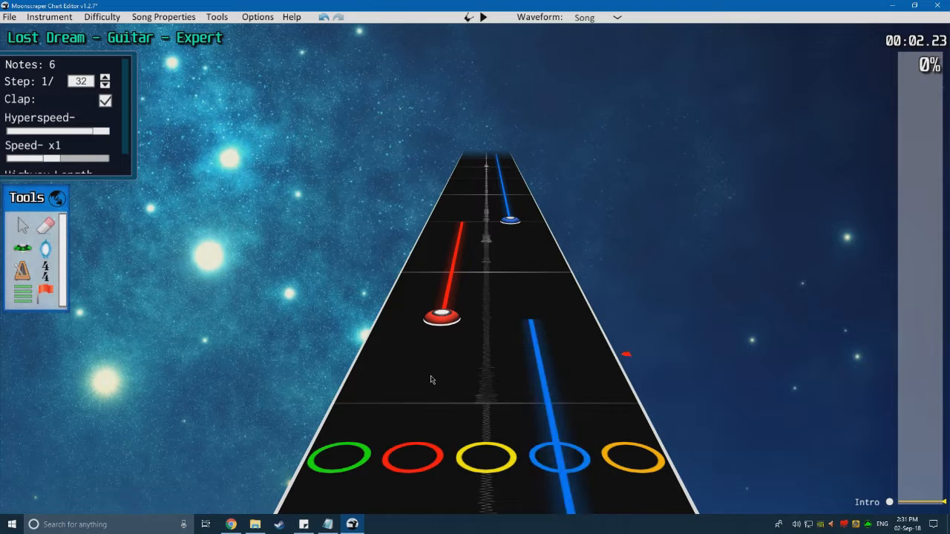
Step: Play back the opening notes and examine where the extended blue and red sustains meet the following notes
{"action": "scroll", "coordinate": [431, 380], "scroll_direction": "up", "scroll_amount": 1}
{"action": "key", "text": "space"}
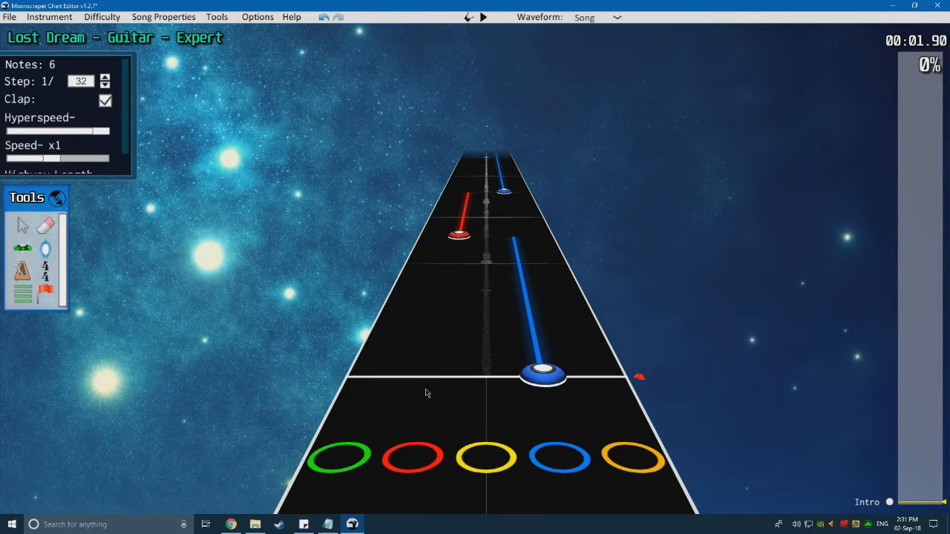
{"action": "key", "text": "space"}
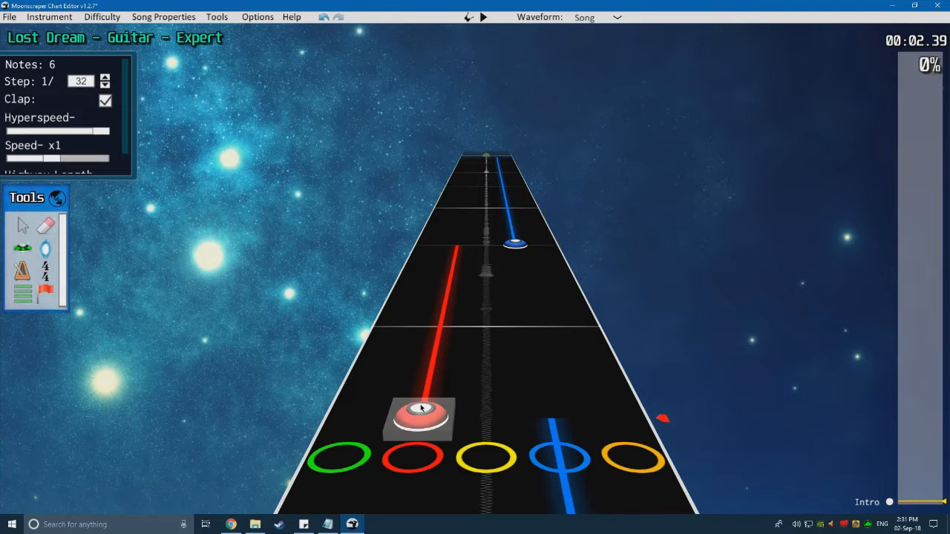
{"action": "scroll", "coordinate": [321, 369], "scroll_direction": "down", "scroll_amount": 1}
{"action": "scroll", "coordinate": [321, 363], "scroll_direction": "down", "scroll_amount": 4}
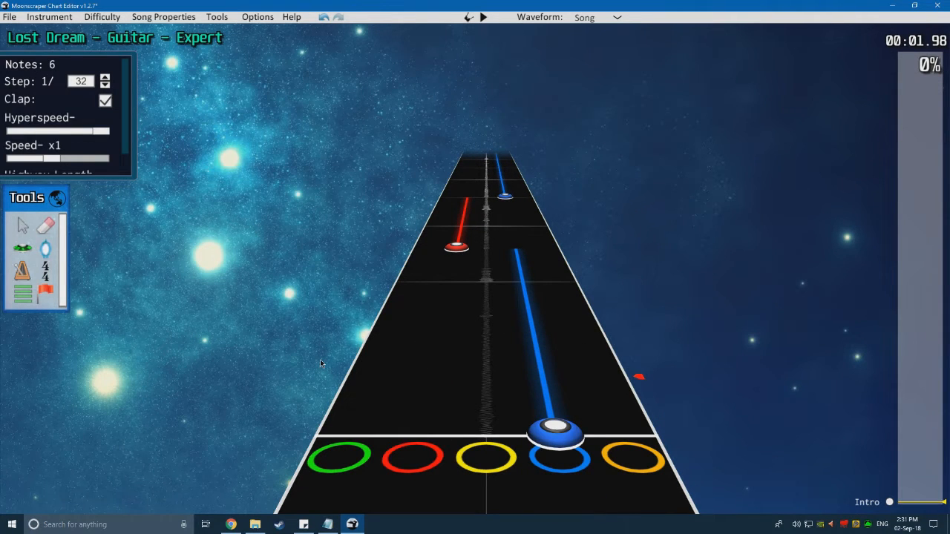
{"action": "scroll", "coordinate": [319, 360], "scroll_direction": "up", "scroll_amount": 2}
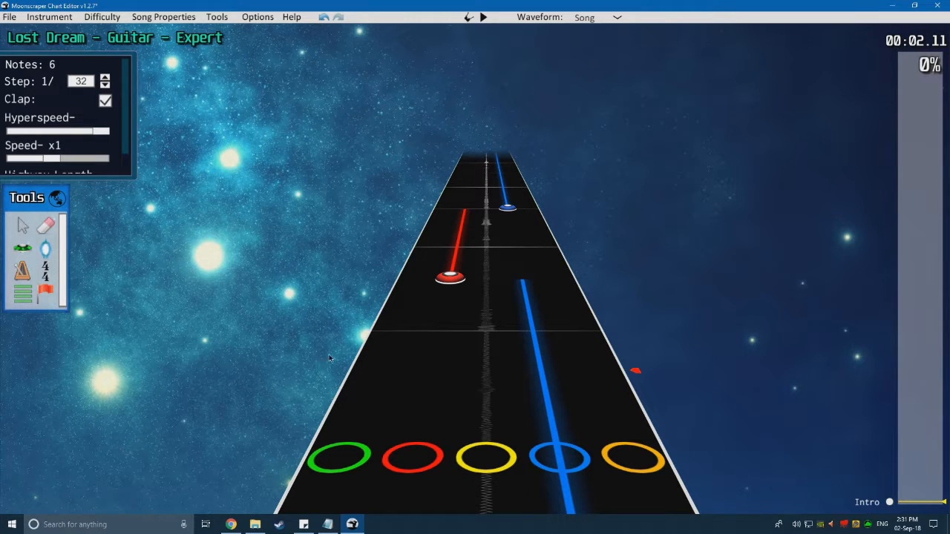
{"action": "scroll", "coordinate": [338, 349], "scroll_direction": "up", "scroll_amount": 3}
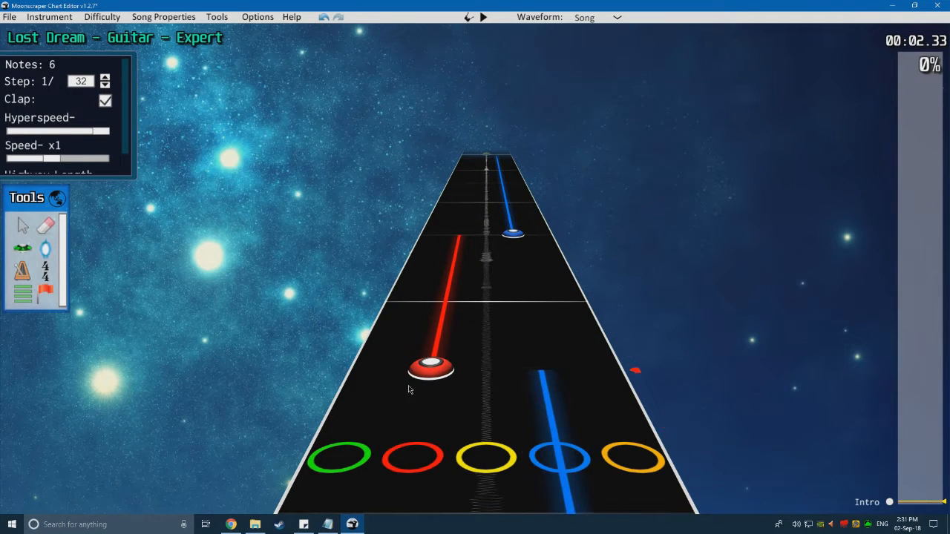
{"action": "scroll", "coordinate": [493, 297], "scroll_direction": "down", "scroll_amount": 3}
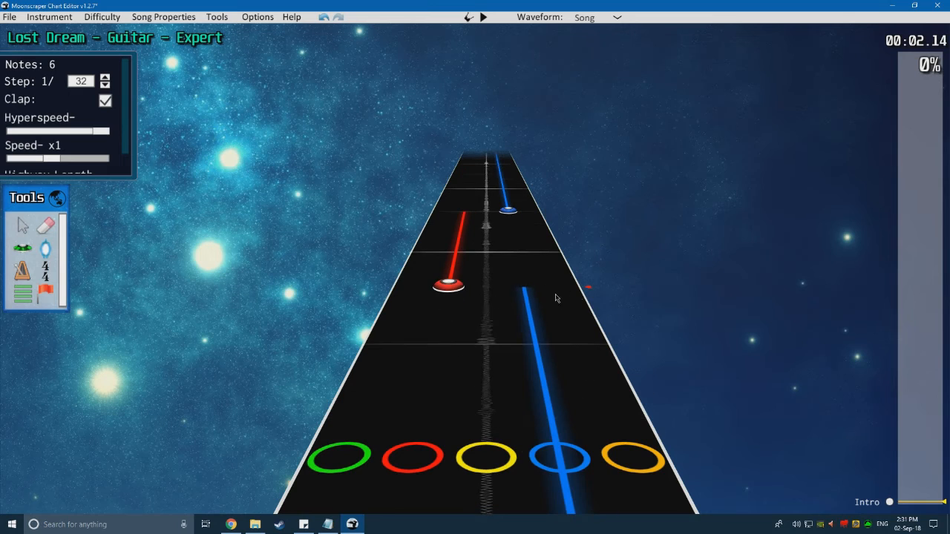
{"action": "scroll", "coordinate": [448, 293], "scroll_direction": "up", "scroll_amount": 1}
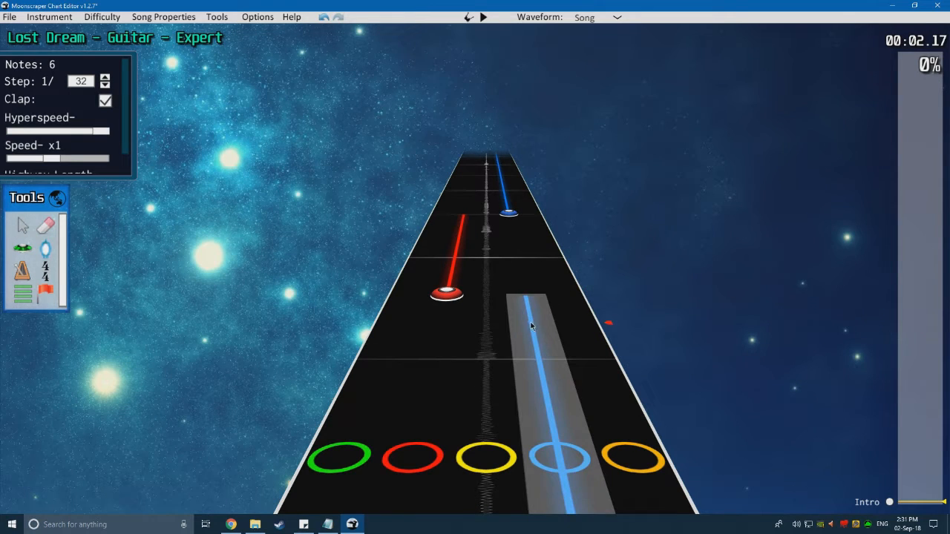
{"action": "scroll", "coordinate": [523, 352], "scroll_direction": "down", "scroll_amount": 5}
{"action": "scroll", "coordinate": [525, 275], "scroll_direction": "up", "scroll_amount": 1}
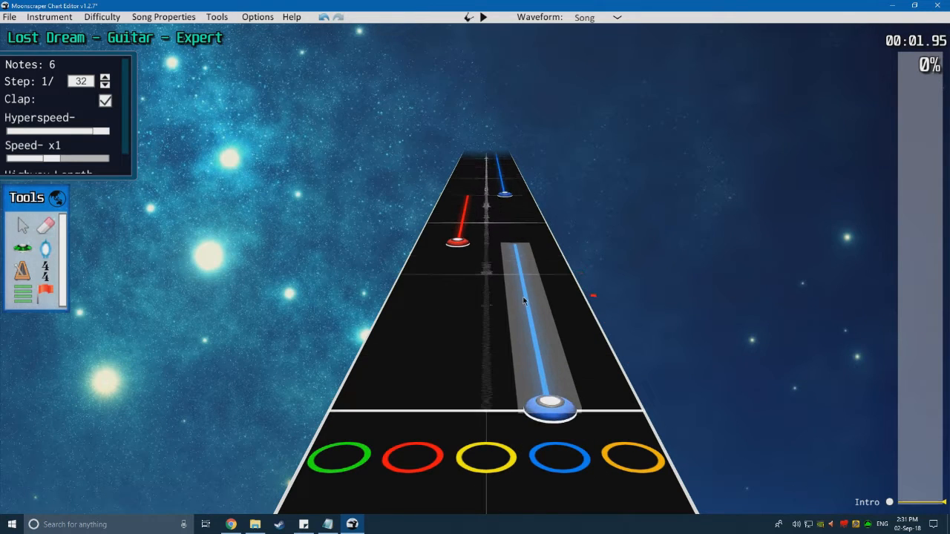
{"action": "scroll", "coordinate": [539, 327], "scroll_direction": "up", "scroll_amount": 4}
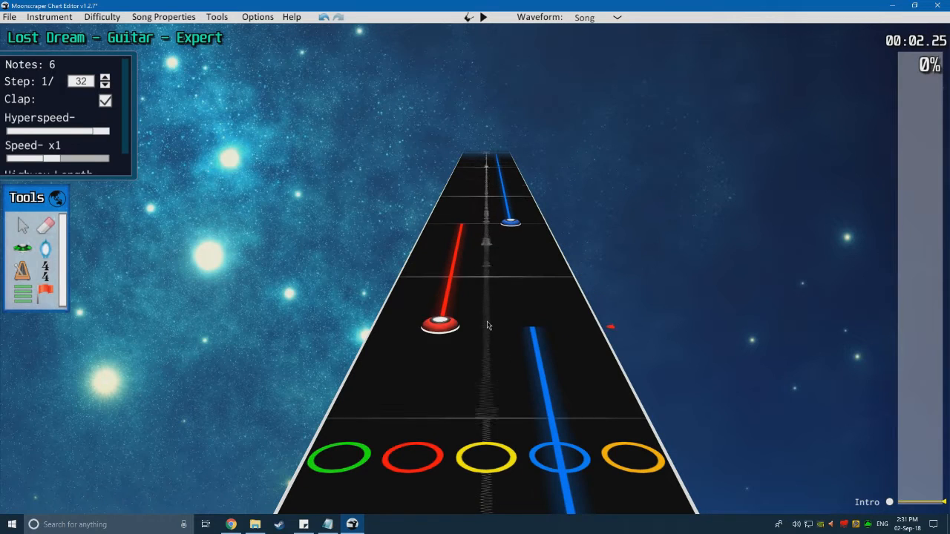
Step: Shorten the first blue and red sustains to leave a small gap before each following note, and play them back
{"action": "scroll", "coordinate": [461, 372], "scroll_direction": "down", "scroll_amount": 3}
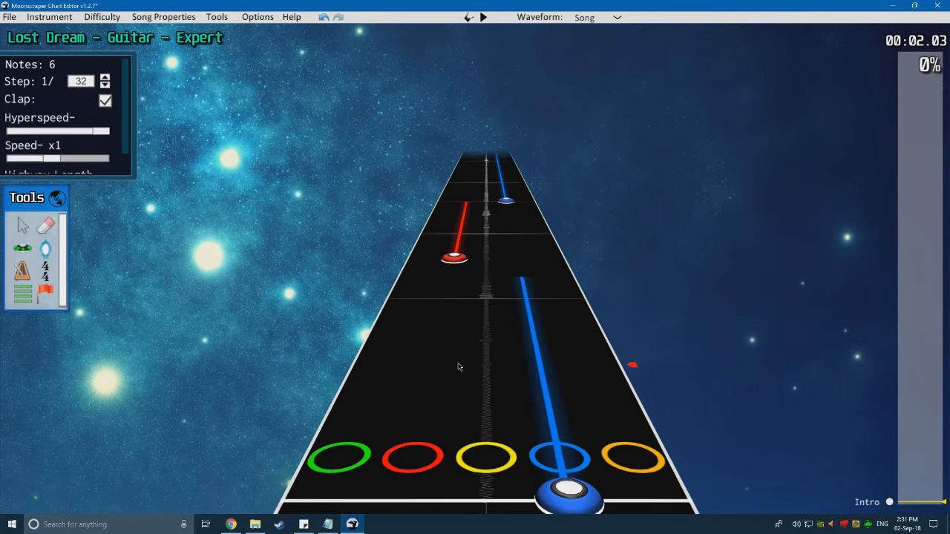
{"action": "scroll", "coordinate": [547, 336], "scroll_direction": "down", "scroll_amount": 1}
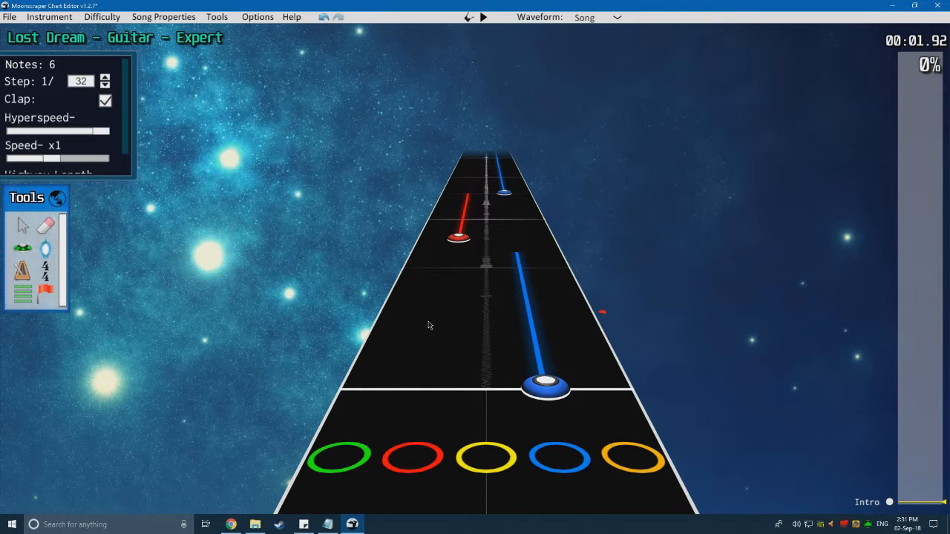
{"action": "scroll", "coordinate": [439, 329], "scroll_direction": "up", "scroll_amount": 5}
{"action": "scroll", "coordinate": [482, 382], "scroll_direction": "down", "scroll_amount": 2}
{"action": "scroll", "coordinate": [413, 362], "scroll_direction": "down", "scroll_amount": 2}
{"action": "scroll", "coordinate": [413, 362], "scroll_direction": "down", "scroll_amount": 4}
{"action": "scroll", "coordinate": [416, 328], "scroll_direction": "up", "scroll_amount": 12}
{"action": "scroll", "coordinate": [460, 340], "scroll_direction": "down", "scroll_amount": 2}
{"action": "scroll", "coordinate": [441, 359], "scroll_direction": "down", "scroll_amount": 8}
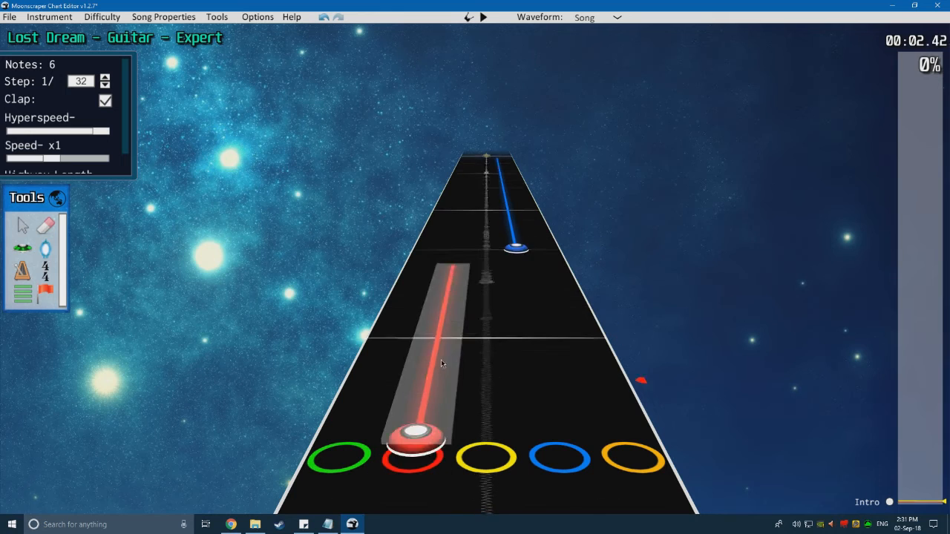
{"action": "key", "text": "space"}
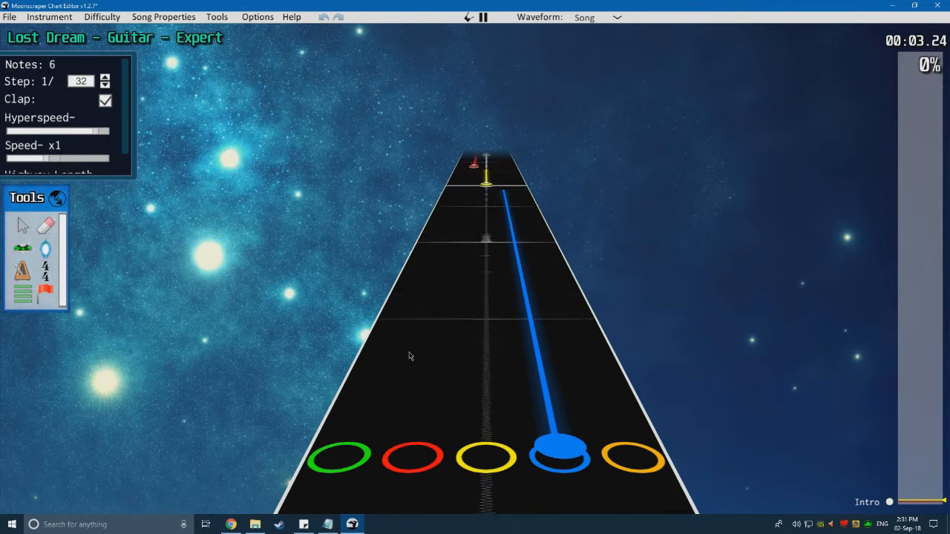
Step: Set the sustains of the second blue note and the yellow note after it to end slightly before the next note
{"action": "key", "text": "space"}
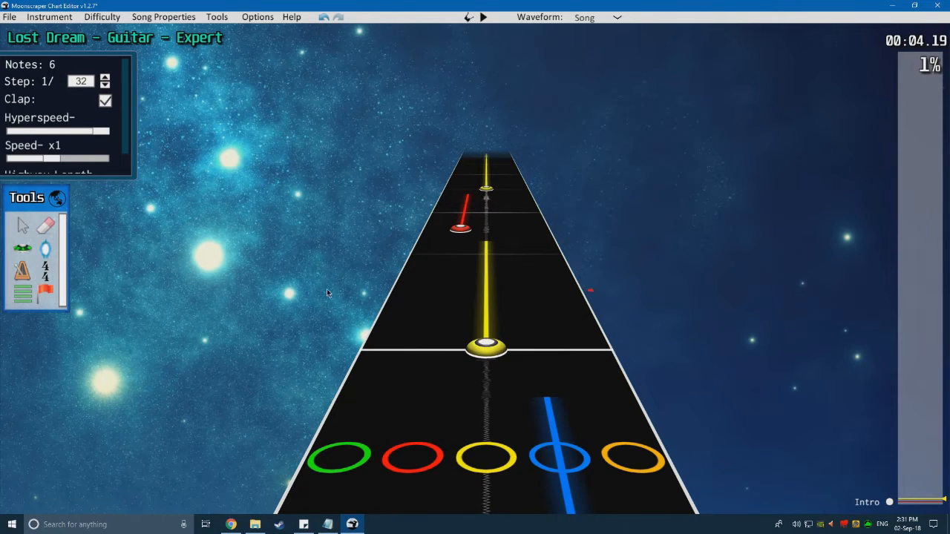
{"action": "scroll", "coordinate": [327, 293], "scroll_direction": "down", "scroll_amount": 3}
{"action": "scroll", "coordinate": [351, 295], "scroll_direction": "up", "scroll_amount": 2}
{"action": "scroll", "coordinate": [355, 297], "scroll_direction": "down", "scroll_amount": 1}
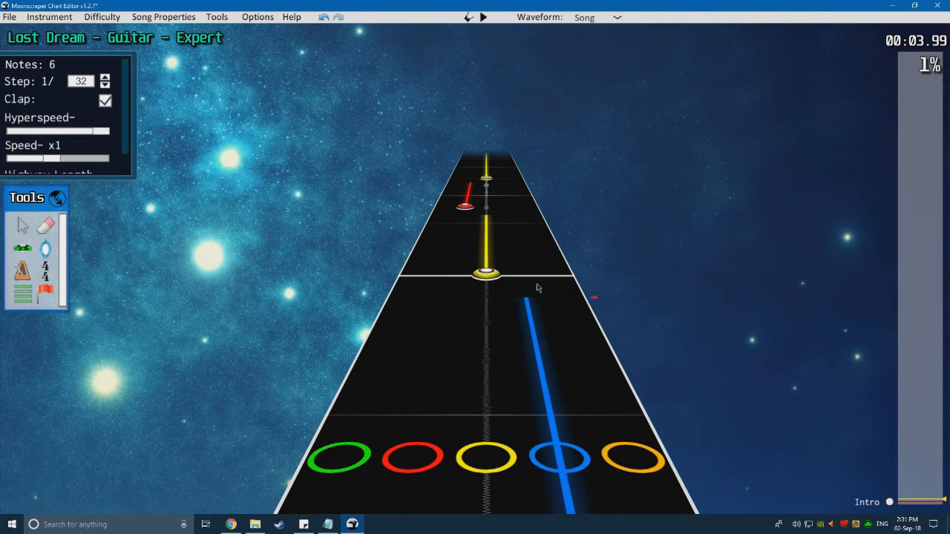
{"action": "scroll", "coordinate": [466, 289], "scroll_direction": "up", "scroll_amount": 3}
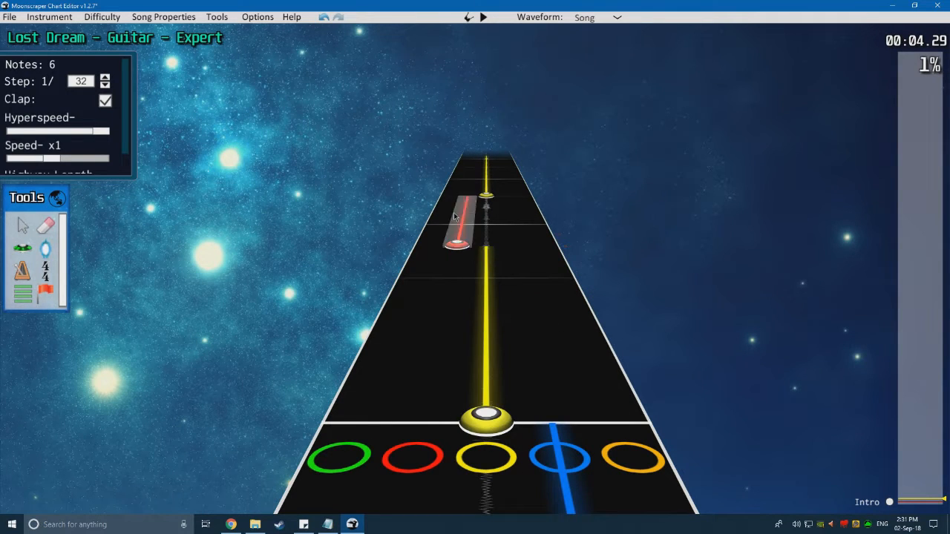
{"action": "scroll", "coordinate": [455, 216], "scroll_direction": "down", "scroll_amount": 4}
{"action": "scroll", "coordinate": [375, 320], "scroll_direction": "up", "scroll_amount": 2}
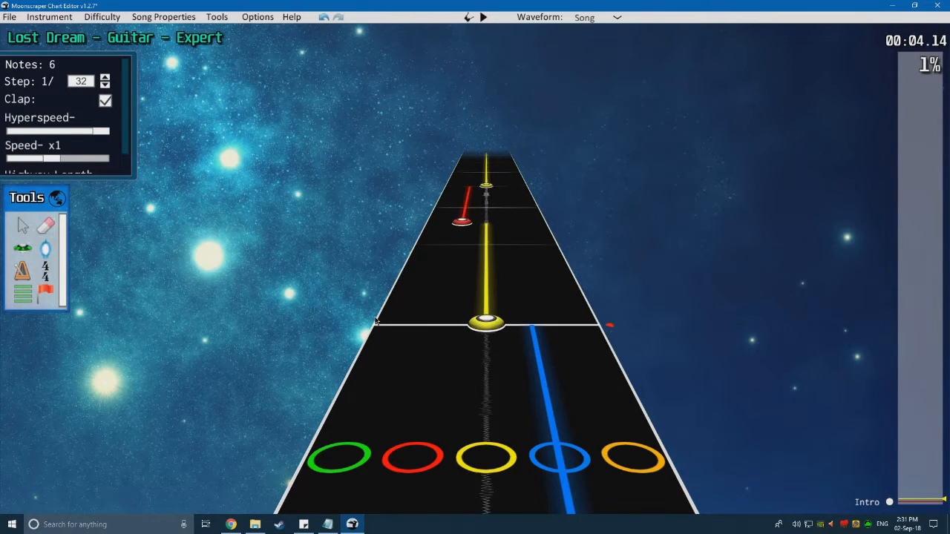
{"action": "right_click", "coordinate": [540, 357]}
{"action": "right_click", "coordinate": [488, 236]}
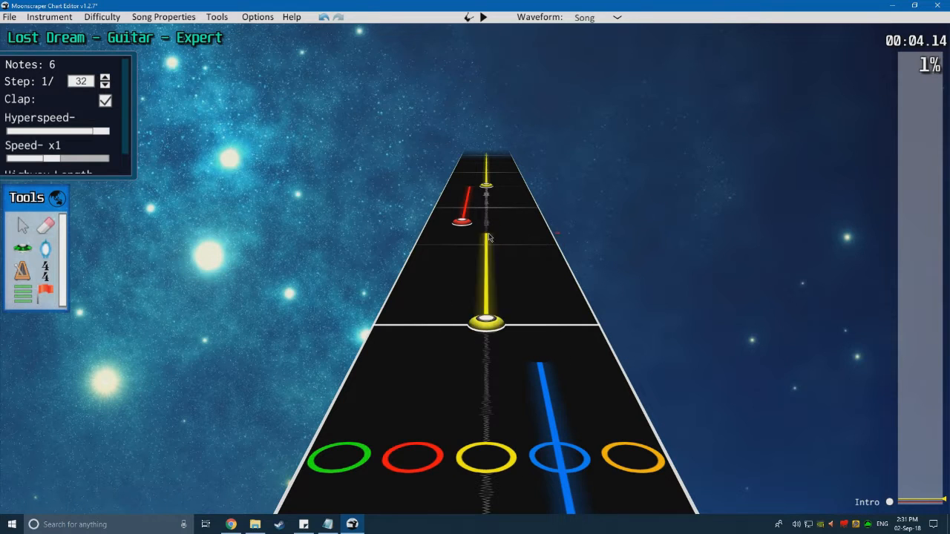
Step: Play back the phrase and place an orange note on the measure line at position 2304
{"action": "key", "text": "space"}
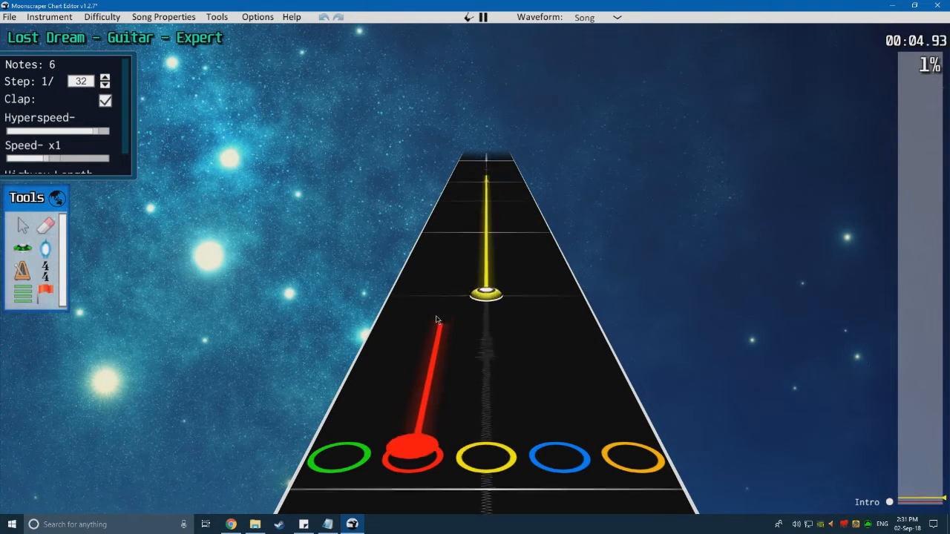
{"action": "key", "text": "space"}
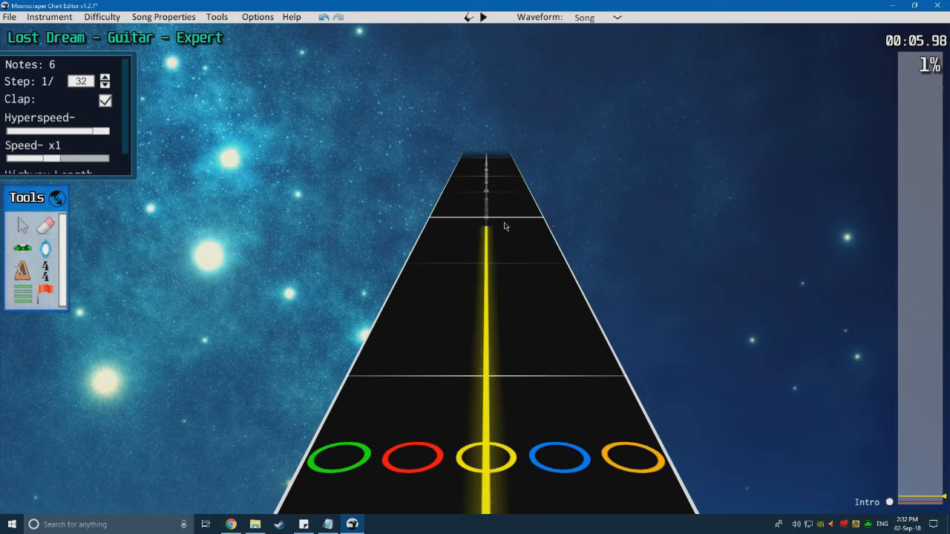
{"action": "scroll", "coordinate": [468, 316], "scroll_direction": "up", "scroll_amount": 5}
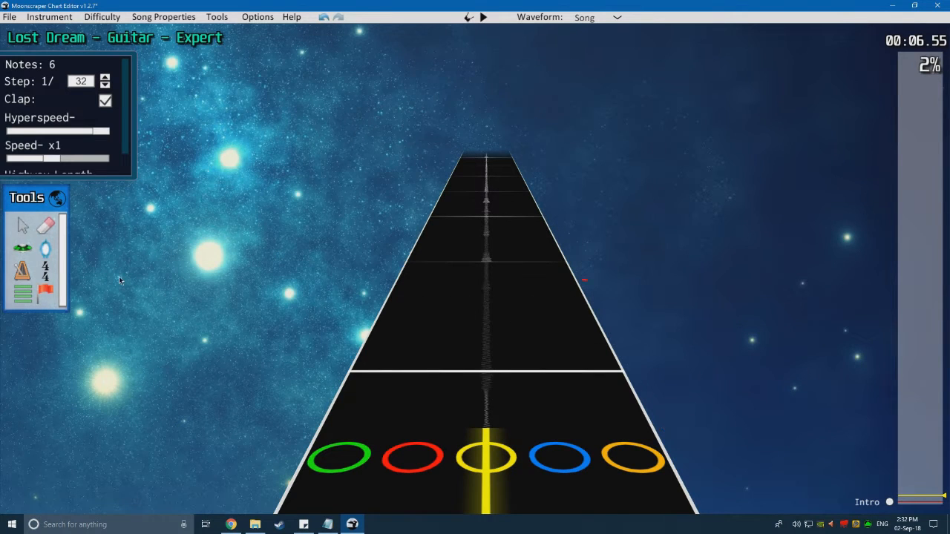
{"action": "left_click", "coordinate": [631, 382]}
{"action": "scroll", "coordinate": [536, 370], "scroll_direction": "down", "scroll_amount": 2}
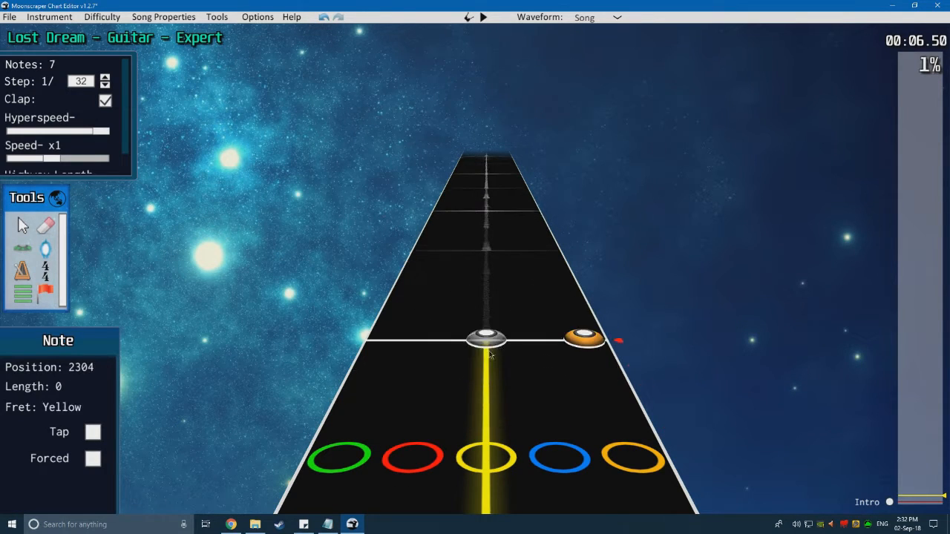
Step: Add a sustained red note after the orange note and give the orange note a sustain
{"action": "scroll", "coordinate": [389, 335], "scroll_direction": "up", "scroll_amount": 6}
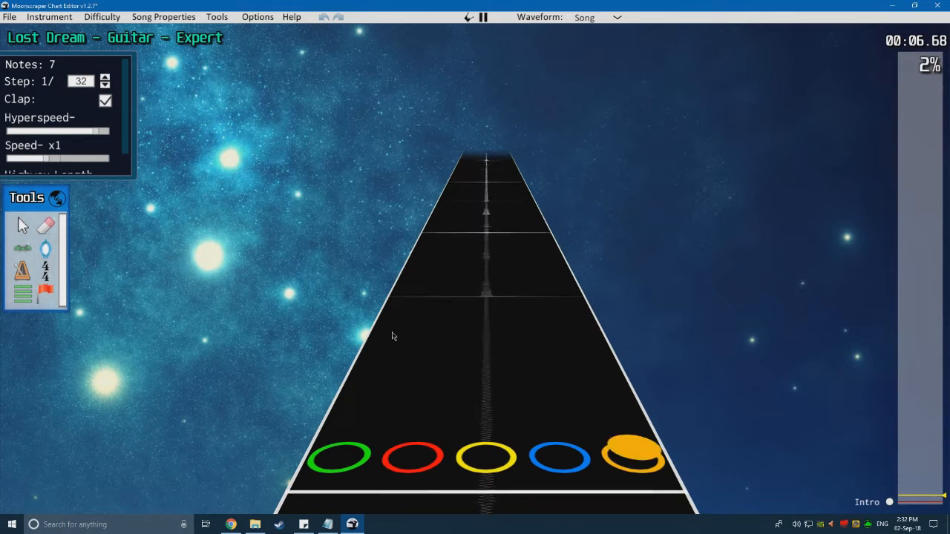
{"action": "scroll", "coordinate": [445, 347], "scroll_direction": "down", "scroll_amount": 3}
{"action": "scroll", "coordinate": [452, 315], "scroll_direction": "down", "scroll_amount": 2}
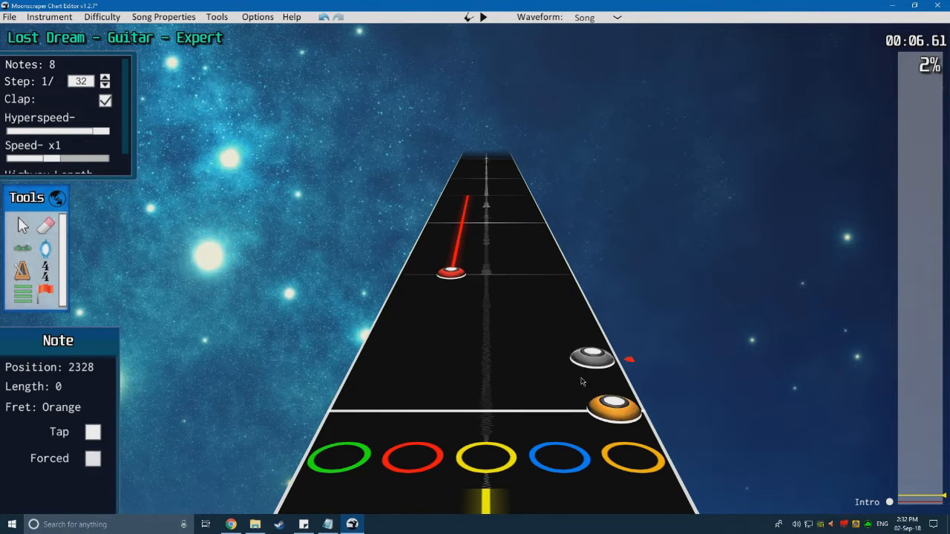
{"action": "key", "text": "space"}
{"action": "key", "text": "space"}
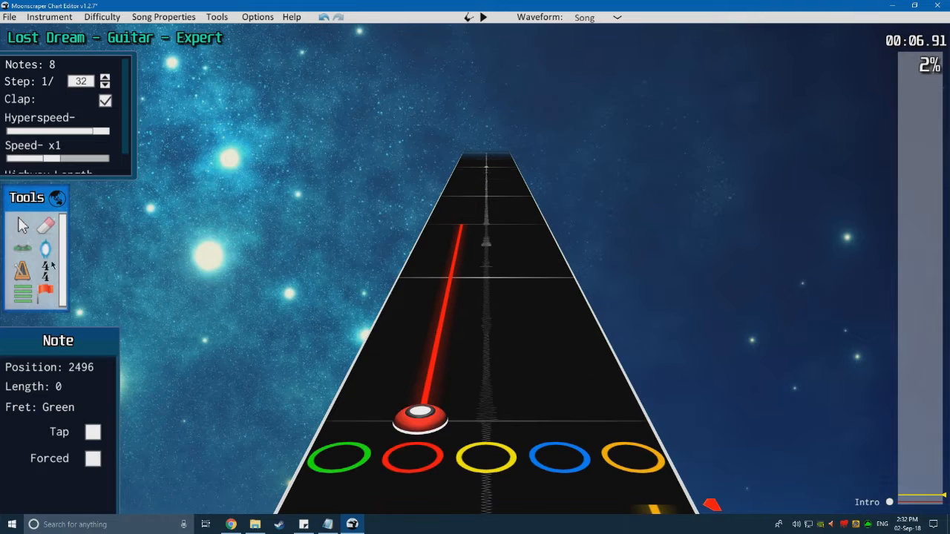
Step: Move the red note slightly later against the playback and extend the orange sustain toward it
{"action": "left_click", "coordinate": [25, 228]}
{"action": "scroll", "coordinate": [450, 342], "scroll_direction": "down", "scroll_amount": 5}
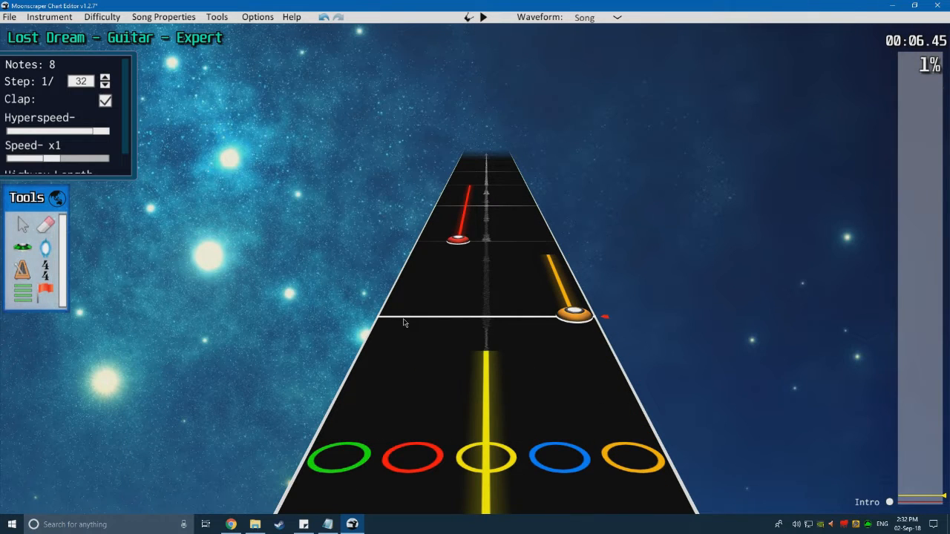
{"action": "key", "text": "space"}
{"action": "key", "text": "space"}
{"action": "scroll", "coordinate": [413, 335], "scroll_direction": "down", "scroll_amount": 5}
{"action": "key", "text": "space"}
{"action": "key", "text": "space"}
{"action": "scroll", "coordinate": [460, 335], "scroll_direction": "down", "scroll_amount": 4}
{"action": "left_click_drag", "start_coordinate": [445, 309], "coordinate": [449, 285]}
{"action": "scroll", "coordinate": [453, 325], "scroll_direction": "down", "scroll_amount": 2}
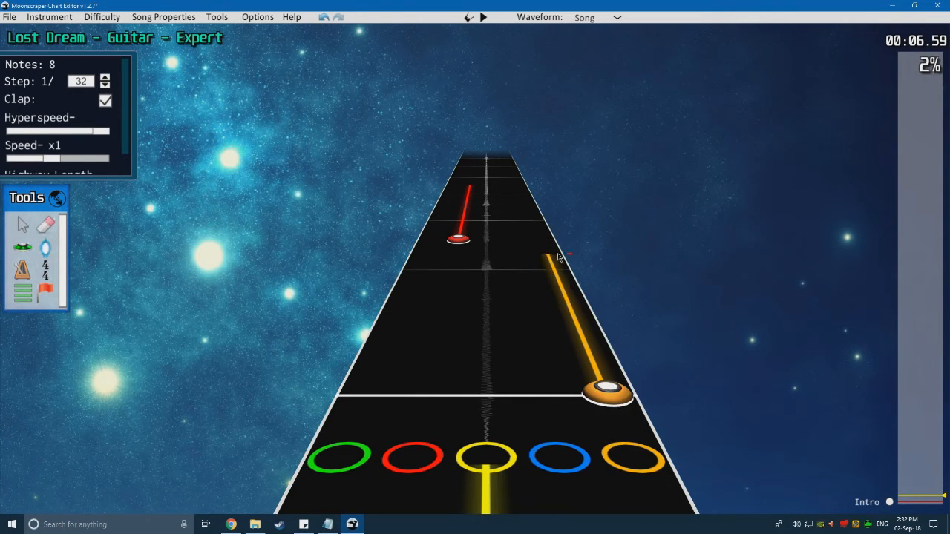
Step: Place a sustained orange note after the red note, ending the red sustain just before it
{"action": "key", "text": "space"}
{"action": "key", "text": "space"}
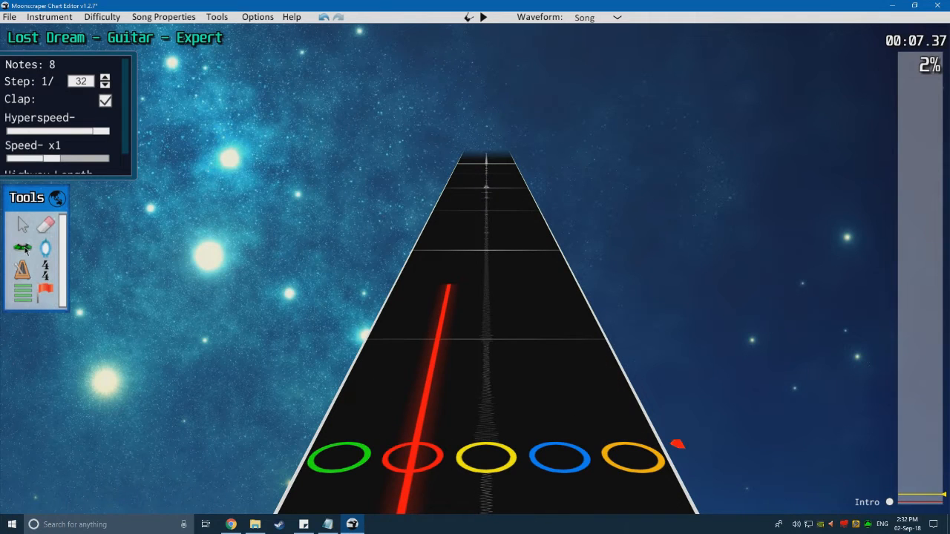
{"action": "left_click", "coordinate": [23, 248]}
{"action": "left_click", "coordinate": [599, 363]}
{"action": "right_click", "coordinate": [562, 276]}
{"action": "scroll", "coordinate": [460, 308], "scroll_direction": "down", "scroll_amount": 12}
{"action": "key", "text": "space"}
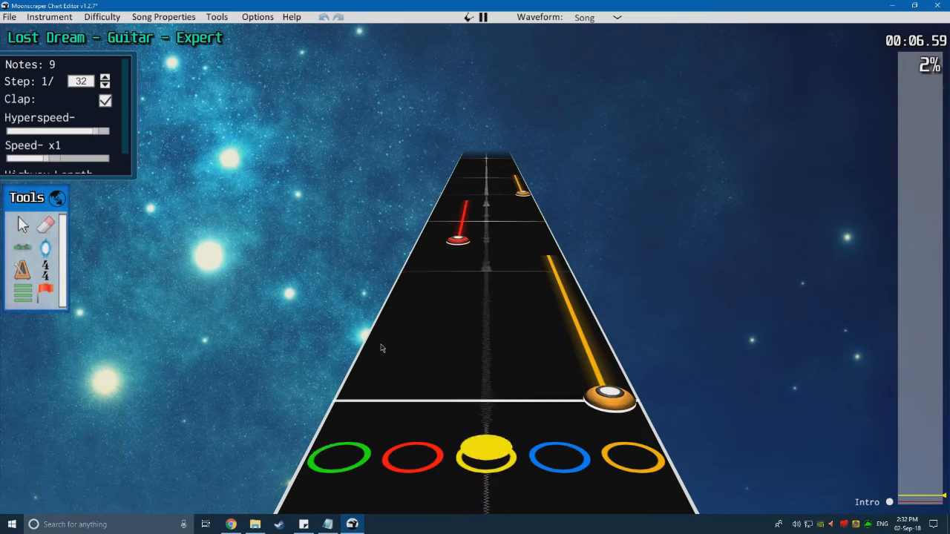
{"action": "key", "text": "space"}
Step: Extend the newest orange note's sustain to just before the next measure line
{"action": "scroll", "coordinate": [559, 221], "scroll_direction": "up", "scroll_amount": 2}
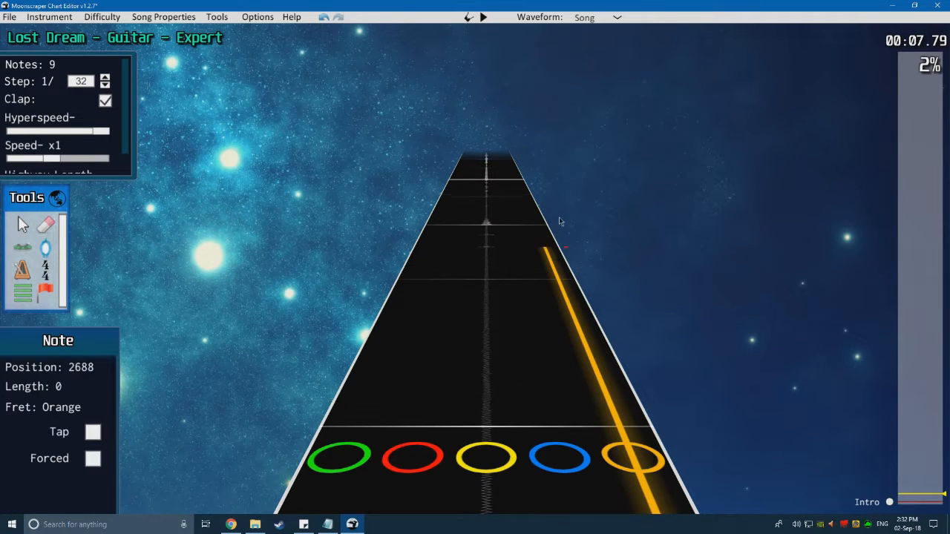
{"action": "key", "text": "space"}
{"action": "key", "text": "space"}
{"action": "scroll", "coordinate": [473, 316], "scroll_direction": "down", "scroll_amount": 4}
{"action": "right_click", "coordinate": [603, 377]}
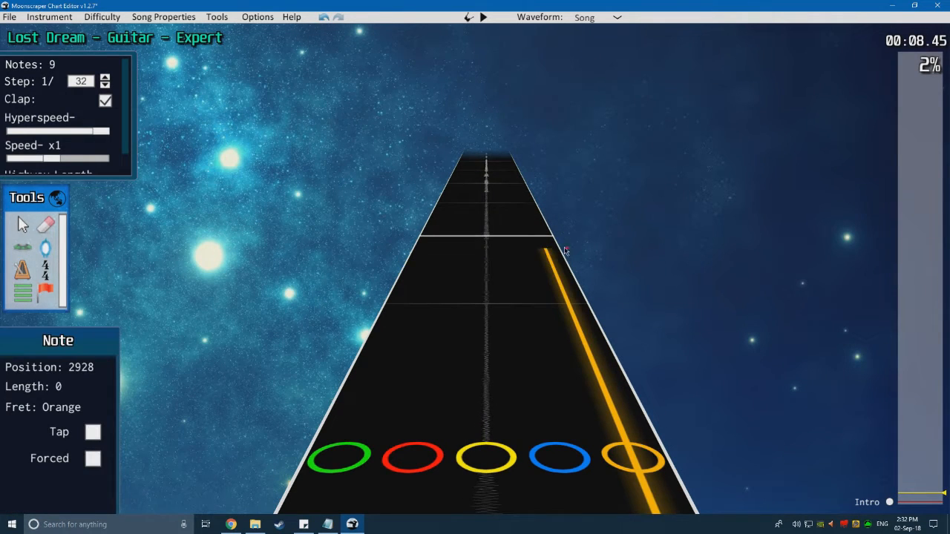
Step: Place a sustained yellow note on the measure line at position 3072 and play the chart from the Intro section
{"action": "scroll", "coordinate": [462, 327], "scroll_direction": "up", "scroll_amount": 6}
{"action": "scroll", "coordinate": [445, 335], "scroll_direction": "down", "scroll_amount": 4}
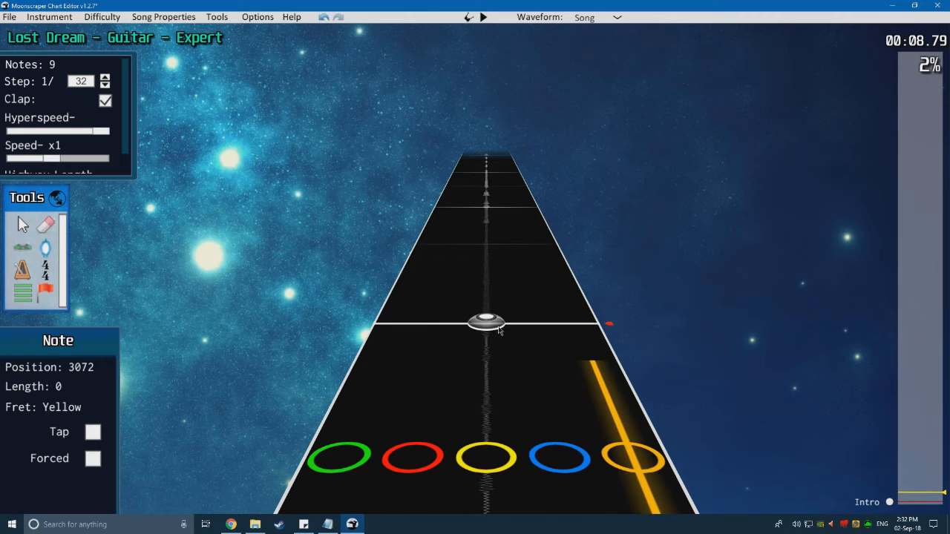
{"action": "scroll", "coordinate": [490, 232], "scroll_direction": "up", "scroll_amount": 20}
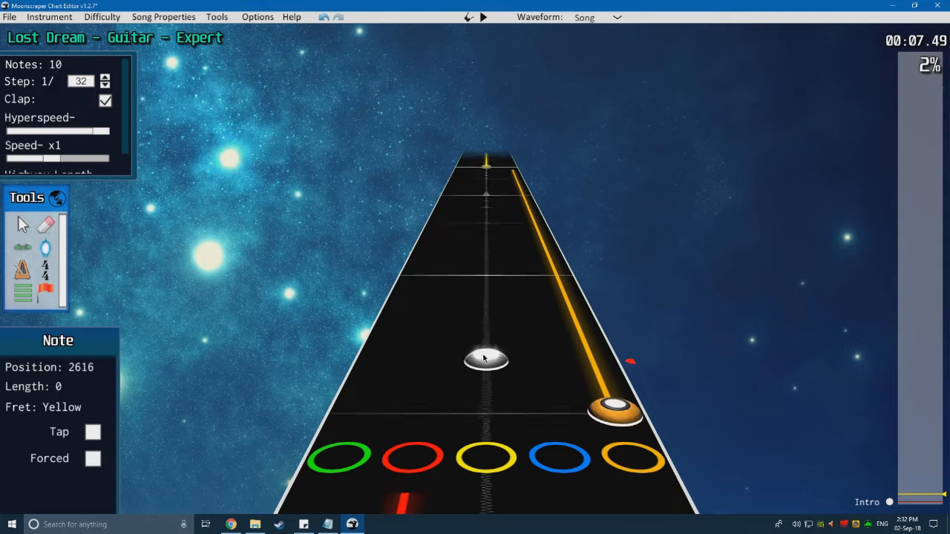
{"action": "left_click", "coordinate": [889, 503]}
{"action": "key", "text": "space"}
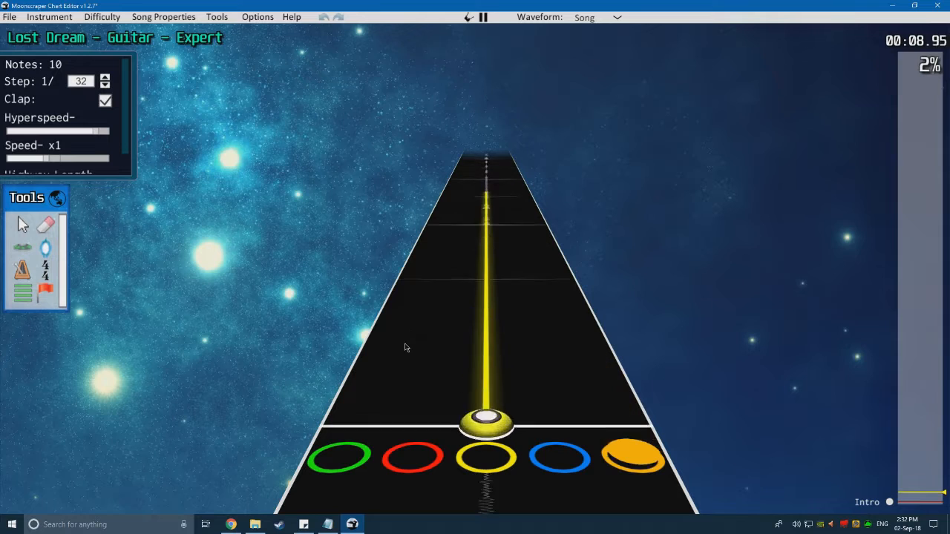
{"action": "key", "text": "space"}
Step: Add a sustained red note at position 3216 after the yellow note, matching the playback
{"action": "scroll", "coordinate": [405, 347], "scroll_direction": "down", "scroll_amount": 3}
{"action": "scroll", "coordinate": [412, 365], "scroll_direction": "down", "scroll_amount": 2}
{"action": "key", "text": "space"}
{"action": "key", "text": "space"}
{"action": "scroll", "coordinate": [417, 362], "scroll_direction": "down", "scroll_amount": 1}
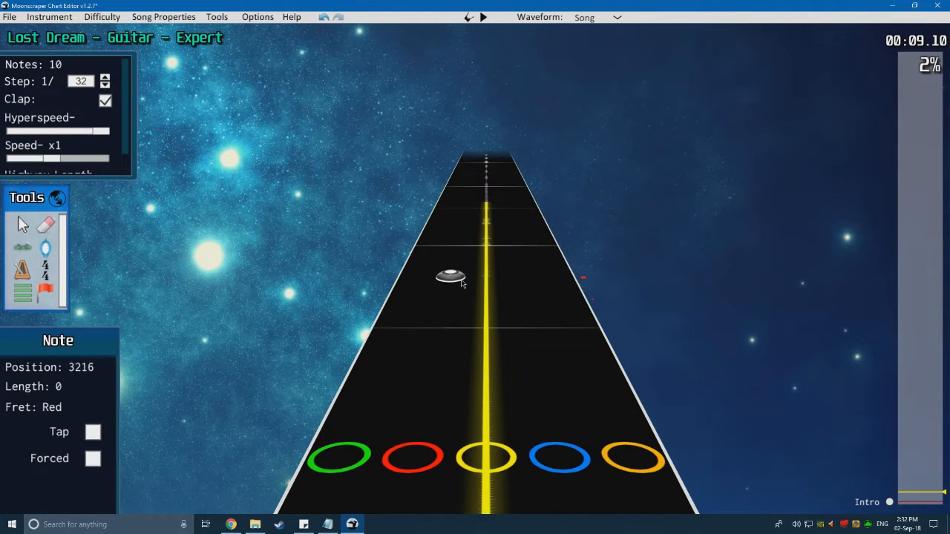
{"action": "scroll", "coordinate": [468, 230], "scroll_direction": "down", "scroll_amount": 1}
{"action": "key", "text": "space"}
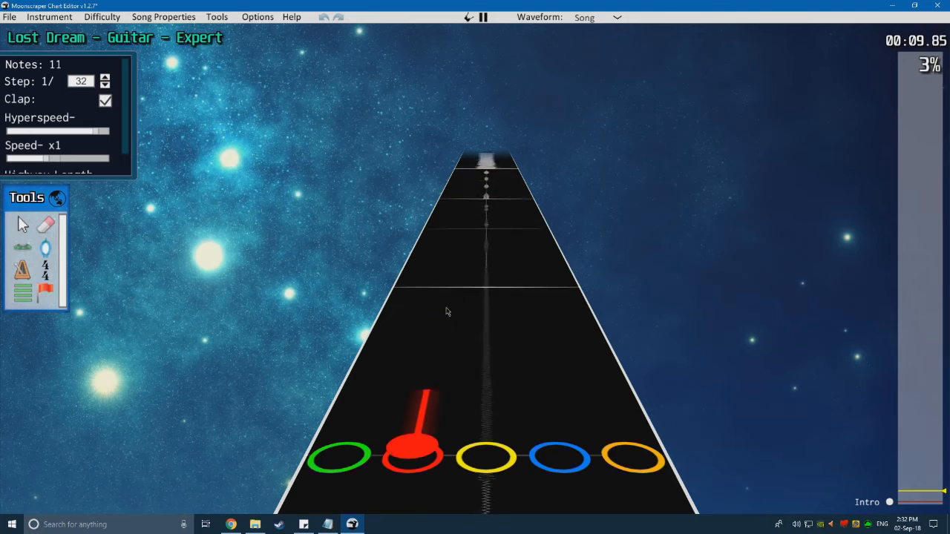
Step: Add a sustained yellow note after the last red note and check it against the playback
{"action": "key", "text": "space"}
{"action": "scroll", "coordinate": [481, 368], "scroll_direction": "down", "scroll_amount": 2}
{"action": "scroll", "coordinate": [458, 318], "scroll_direction": "down", "scroll_amount": 4}
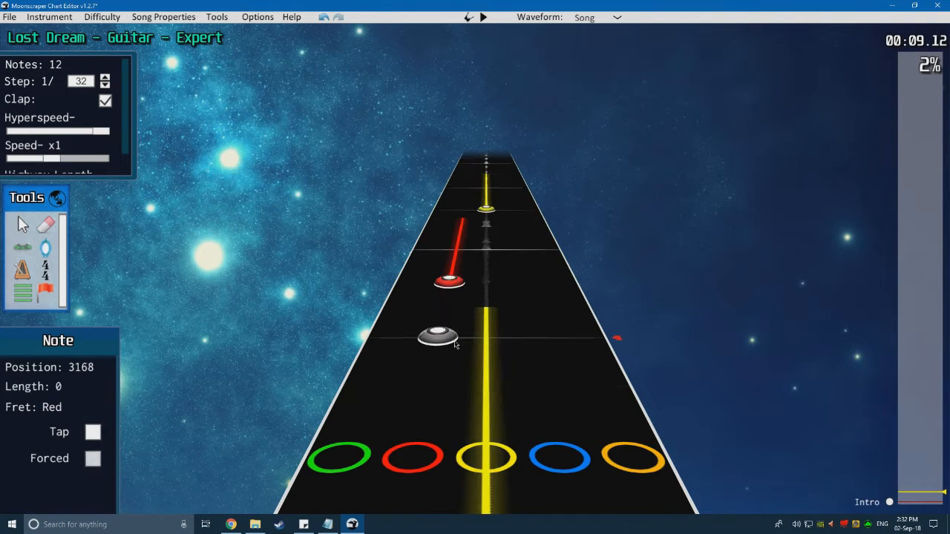
{"action": "key", "text": "space"}
{"action": "key", "text": "space"}
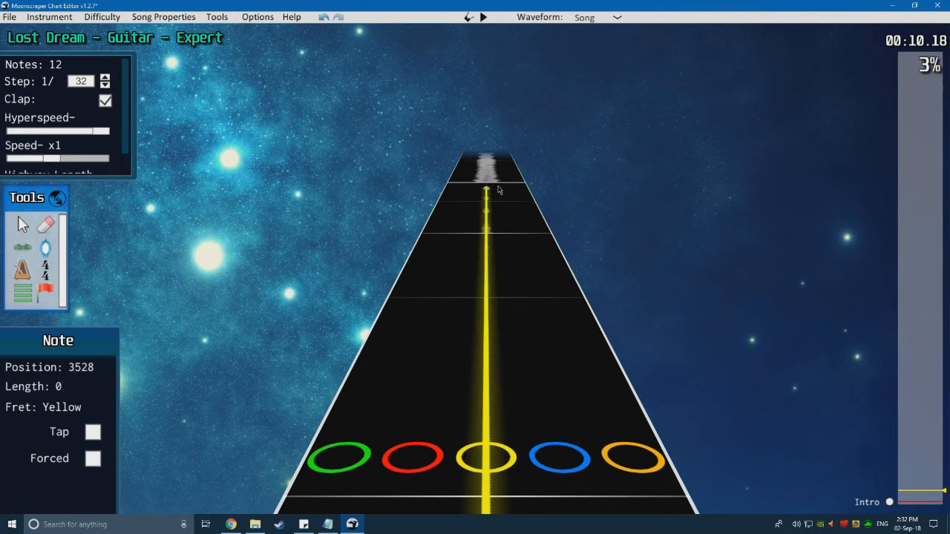
Step: Shorten the last yellow note's sustain to end at position 3456
{"action": "key", "text": "space"}
{"action": "key", "text": "space"}
{"action": "scroll", "coordinate": [468, 324], "scroll_direction": "down", "scroll_amount": 3}
{"action": "key", "text": "space"}
{"action": "key", "text": "space"}
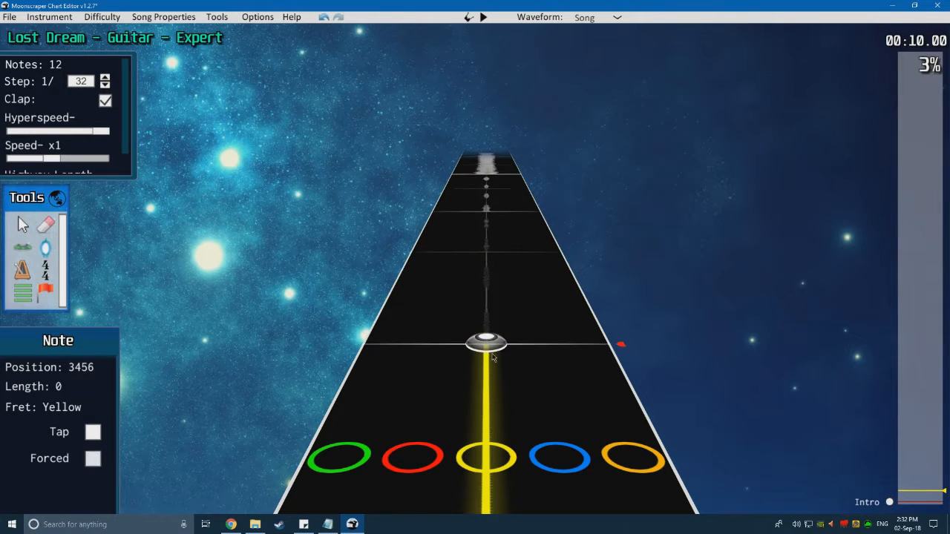
Step: Move the yellow, red and yellow notes after the second blue note one lane lower, to red, green and red, and replay the chart
{"action": "scroll", "coordinate": [493, 357], "scroll_direction": "down", "scroll_amount": 12}
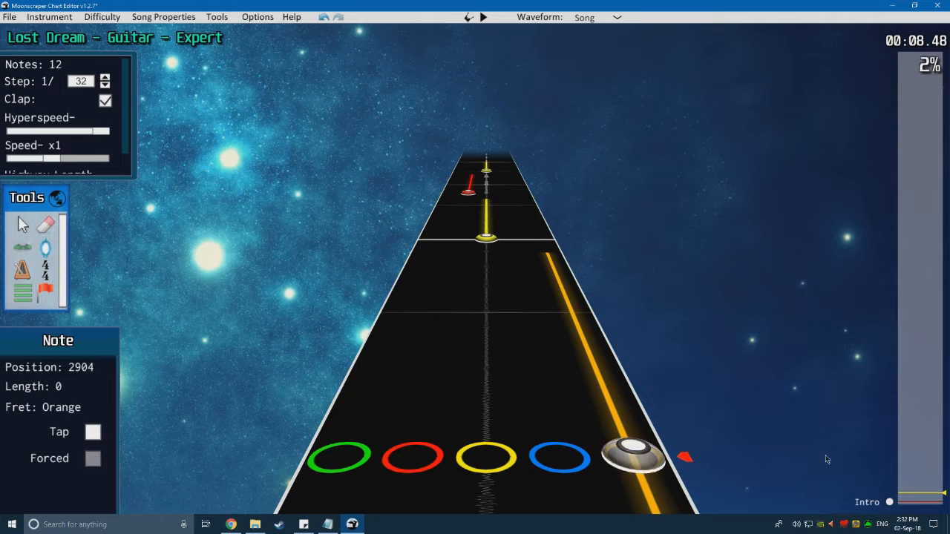
{"action": "key", "text": "space"}
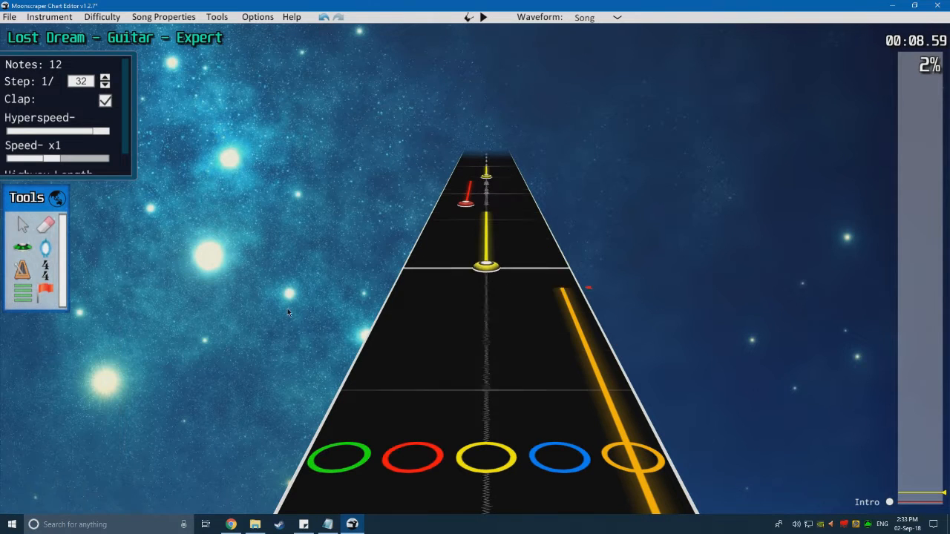
{"action": "left_click", "coordinate": [897, 504]}
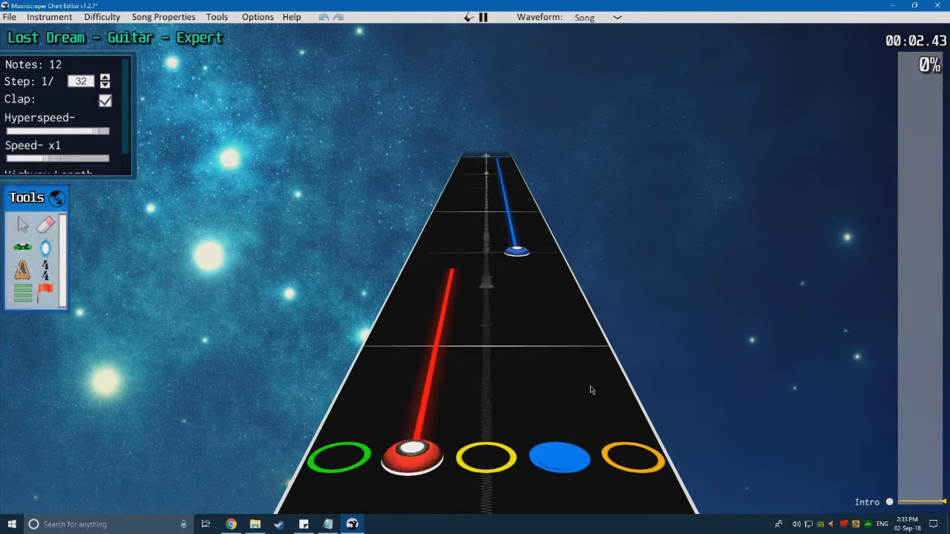
{"action": "key", "text": "space"}
{"action": "scroll", "coordinate": [447, 363], "scroll_direction": "down", "scroll_amount": 1}
{"action": "left_click_drag", "start_coordinate": [492, 323], "coordinate": [444, 322]}
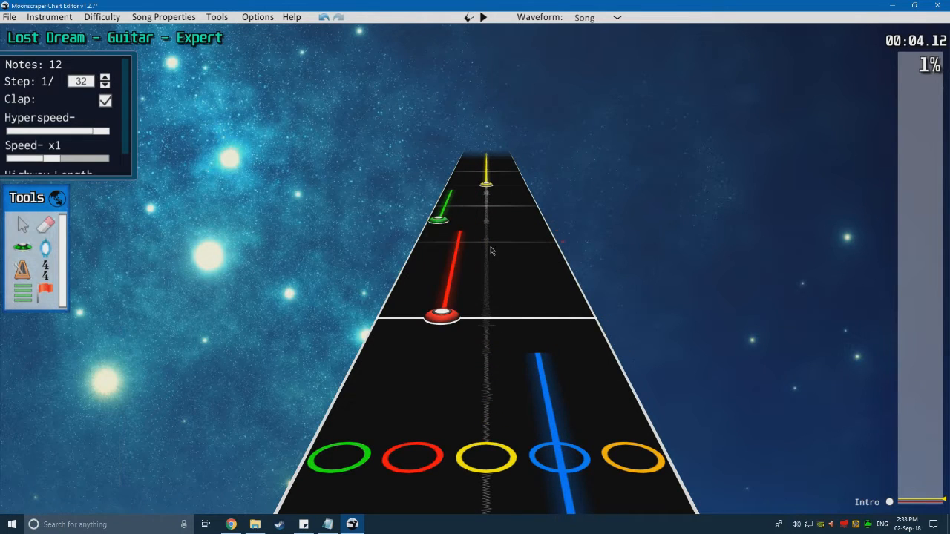
{"action": "scroll", "coordinate": [490, 253], "scroll_direction": "up", "scroll_amount": 7}
{"action": "left_click_drag", "start_coordinate": [486, 229], "coordinate": [463, 230]}
{"action": "scroll", "coordinate": [428, 402], "scroll_direction": "down", "scroll_amount": 8}
{"action": "key", "text": "space"}
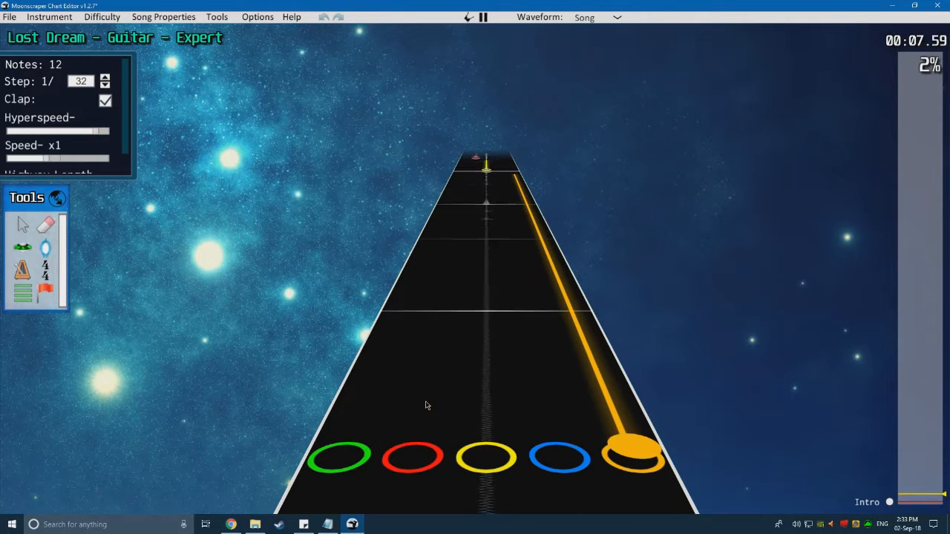
{"action": "key", "text": "space"}
Step: Examine the note pattern around 8 to 10 seconds and compare it with the opening notes of the Intro section
{"action": "left_click_drag", "start_coordinate": [547, 373], "coordinate": [422, 168]}
{"action": "left_click", "coordinate": [557, 288]}
{"action": "left_click_drag", "start_coordinate": [584, 337], "coordinate": [431, 158]}
{"action": "left_click", "coordinate": [565, 289]}
{"action": "left_click_drag", "start_coordinate": [918, 492], "coordinate": [920, 496]}
{"action": "scroll", "coordinate": [611, 375], "scroll_direction": "down", "scroll_amount": 2}
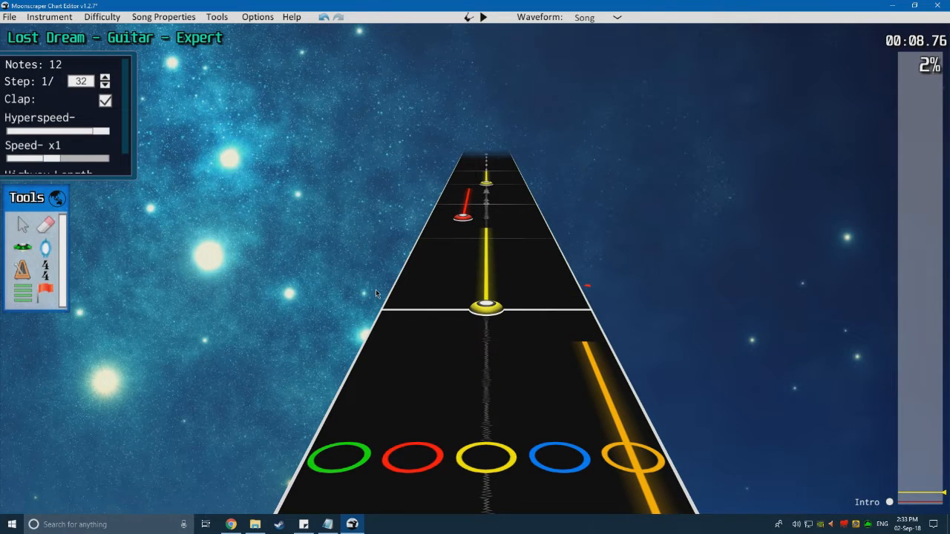
{"action": "left_click", "coordinate": [888, 501]}
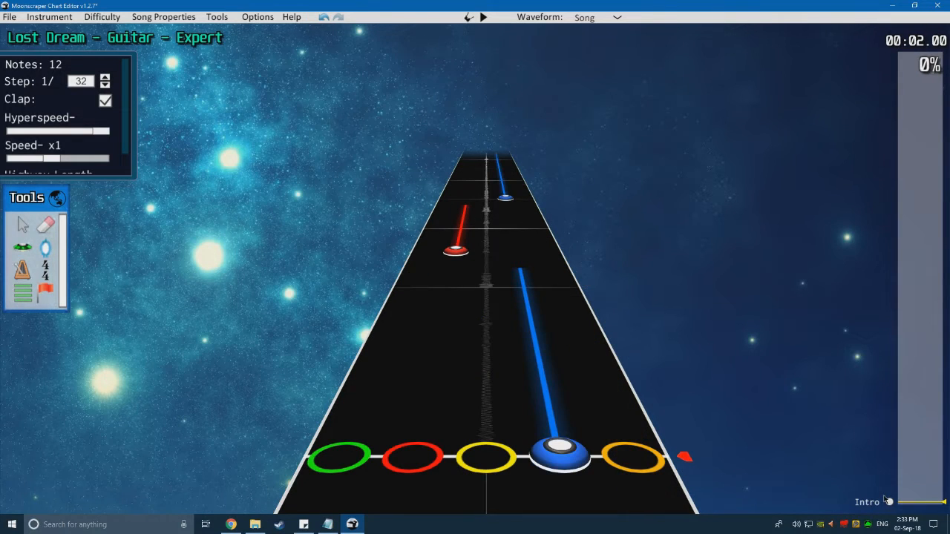
{"action": "left_click_drag", "start_coordinate": [922, 504], "coordinate": [920, 494]}
{"action": "scroll", "coordinate": [583, 378], "scroll_direction": "down", "scroll_amount": 2}
{"action": "scroll", "coordinate": [586, 392], "scroll_direction": "up", "scroll_amount": 2}
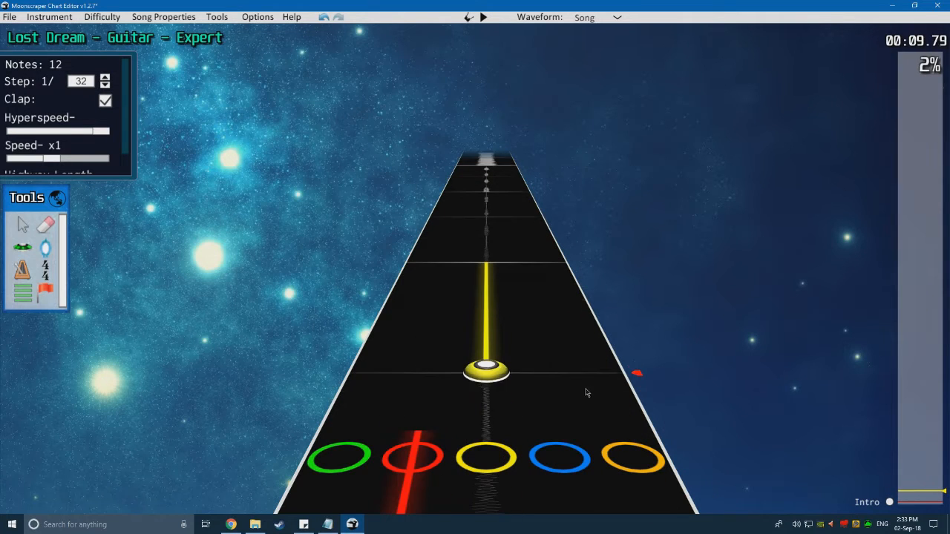
{"action": "scroll", "coordinate": [574, 391], "scroll_direction": "down", "scroll_amount": 1}
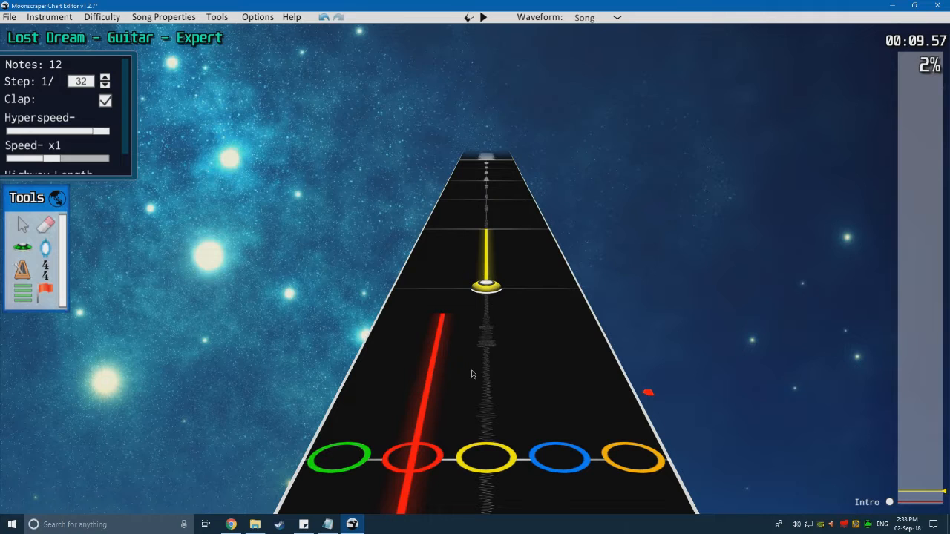
Step: Replay the notes between about 8 and 10 seconds and check them against the audio
{"action": "scroll", "coordinate": [560, 397], "scroll_direction": "down", "scroll_amount": 1}
{"action": "key", "text": "space"}
{"action": "key", "text": "space"}
{"action": "scroll", "coordinate": [285, 327], "scroll_direction": "down", "scroll_amount": 3}
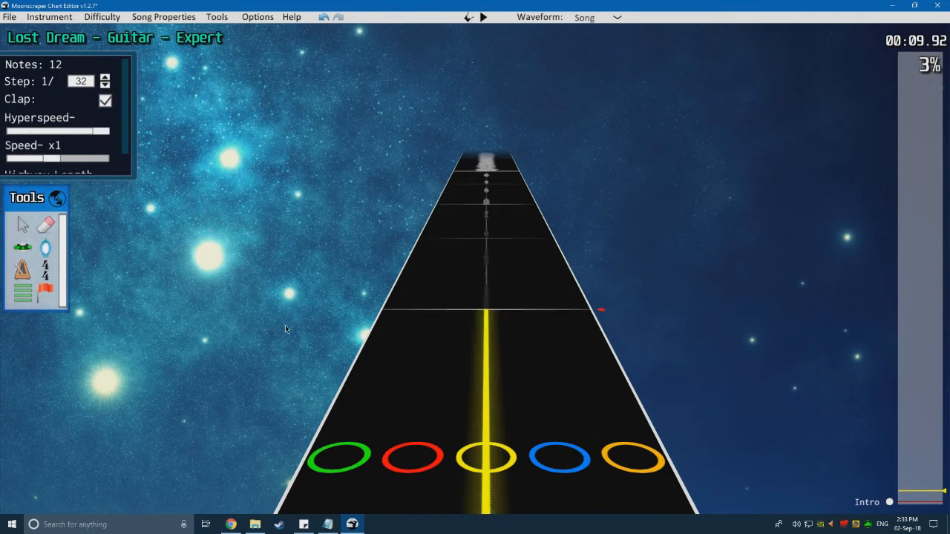
{"action": "left_click", "coordinate": [896, 506]}
{"action": "key", "text": "space"}
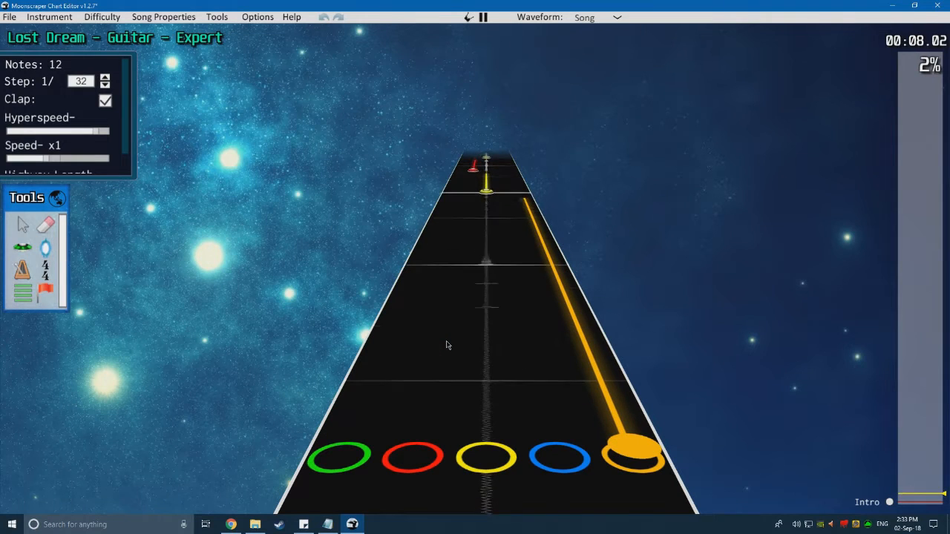
{"action": "key", "text": "space"}
{"action": "scroll", "coordinate": [436, 356], "scroll_direction": "down", "scroll_amount": 1}
Step: Move the yellow, red and yellow notes after the orange note one lane lower, to red, green and red, and replay them
{"action": "left_click_drag", "start_coordinate": [413, 374], "coordinate": [373, 369]}
{"action": "scroll", "coordinate": [533, 377], "scroll_direction": "down", "scroll_amount": 2}
{"action": "left_click_drag", "start_coordinate": [926, 493], "coordinate": [920, 500]}
{"action": "key", "text": "space"}
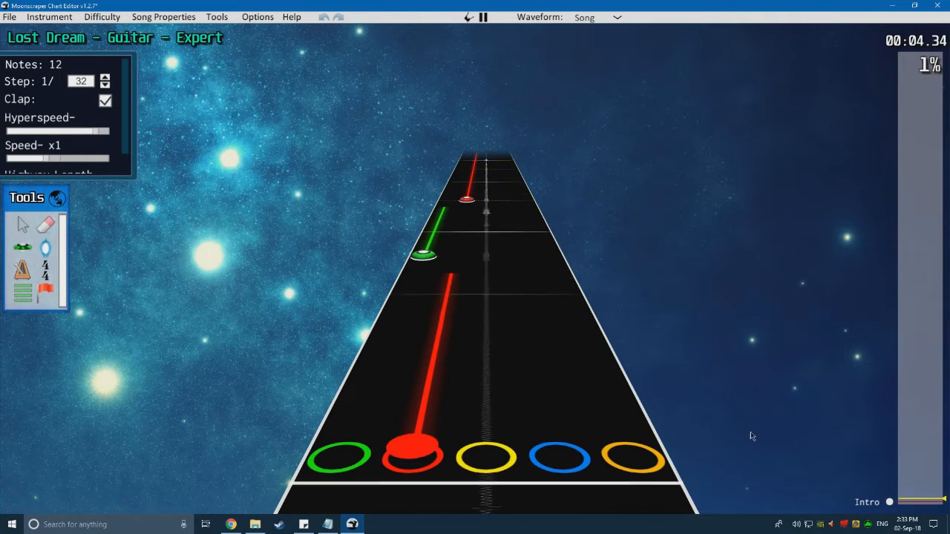
{"action": "key", "text": "space"}
{"action": "left_click_drag", "start_coordinate": [484, 347], "coordinate": [483, 344]}
{"action": "left_click_drag", "start_coordinate": [470, 187], "coordinate": [485, 193]}
{"action": "key", "text": "space"}
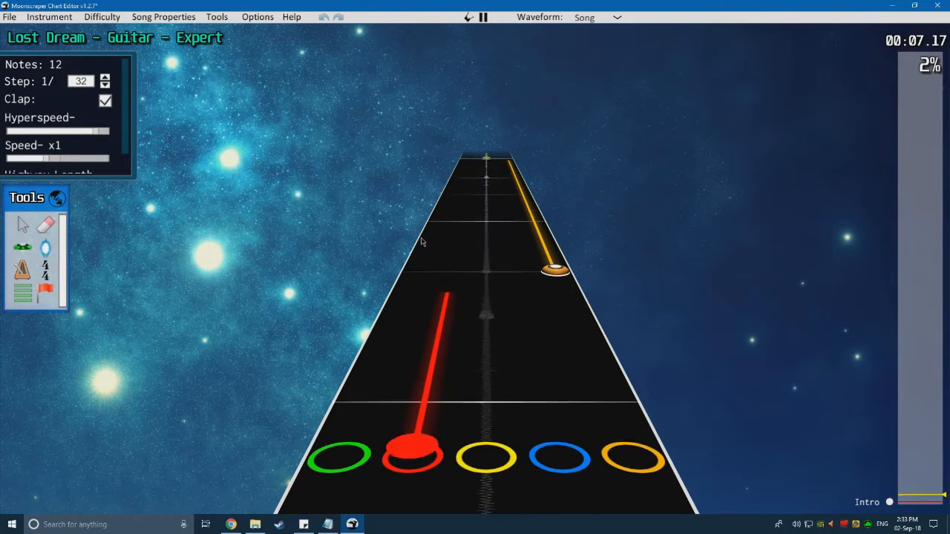
{"action": "key", "text": "space"}
{"action": "left_click_drag", "start_coordinate": [485, 315], "coordinate": [445, 320]}
{"action": "left_click_drag", "start_coordinate": [488, 183], "coordinate": [470, 186]}
{"action": "scroll", "coordinate": [408, 222], "scroll_direction": "up", "scroll_amount": 1}
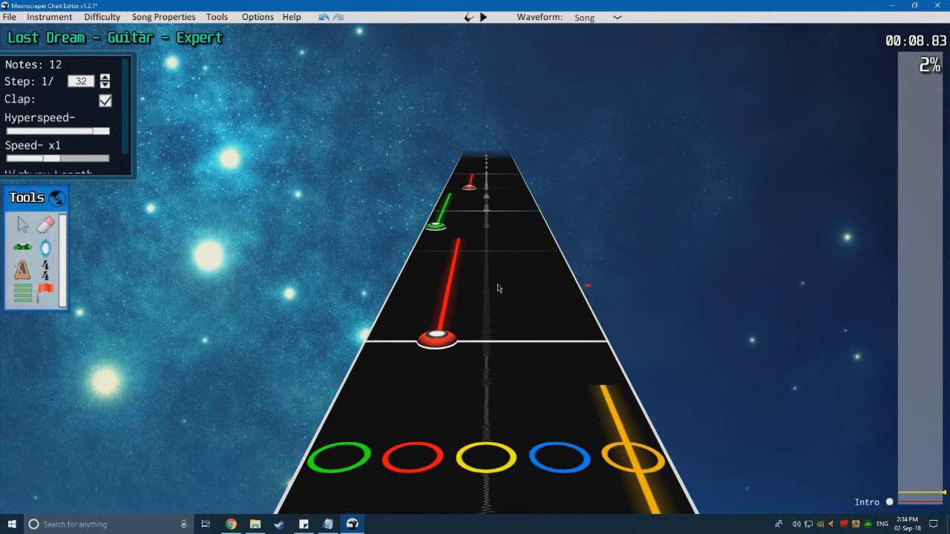
{"action": "key", "text": "space"}
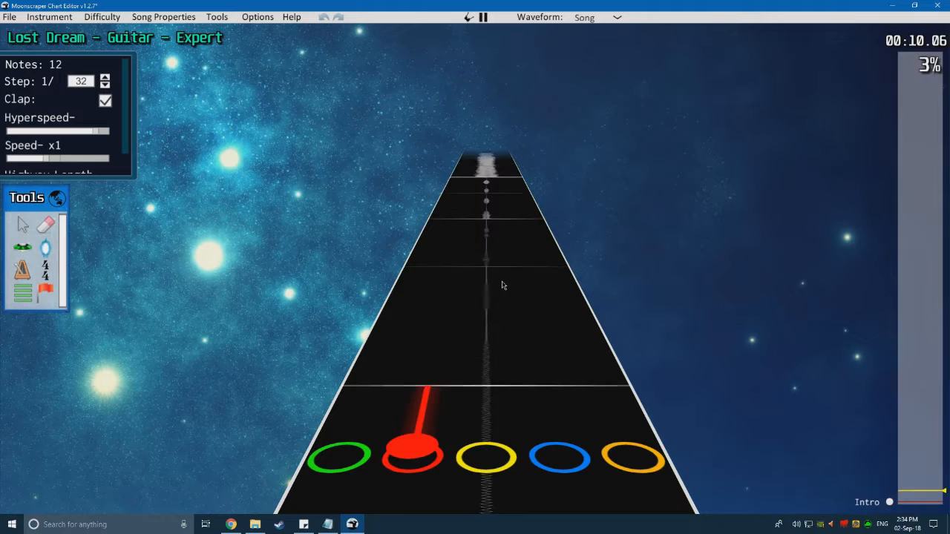
{"action": "key", "text": "space"}
Step: Place eight red tap notes from position 3456 to 3792, one every 48 ticks, after the last sustained red note
{"action": "scroll", "coordinate": [220, 270], "scroll_direction": "down", "scroll_amount": 8}
{"action": "scroll", "coordinate": [435, 245], "scroll_direction": "up", "scroll_amount": 4}
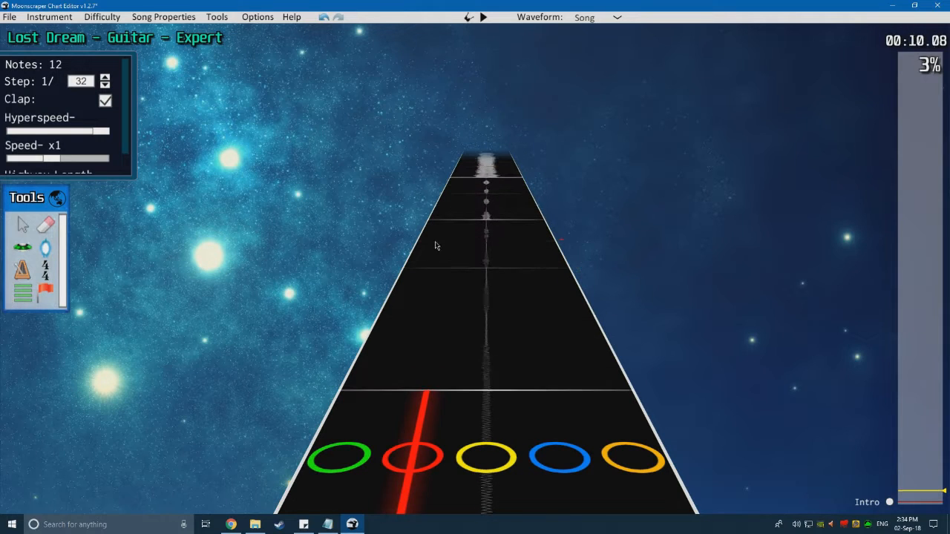
{"action": "scroll", "coordinate": [435, 259], "scroll_direction": "up", "scroll_amount": 3}
{"action": "scroll", "coordinate": [435, 265], "scroll_direction": "down", "scroll_amount": 7}
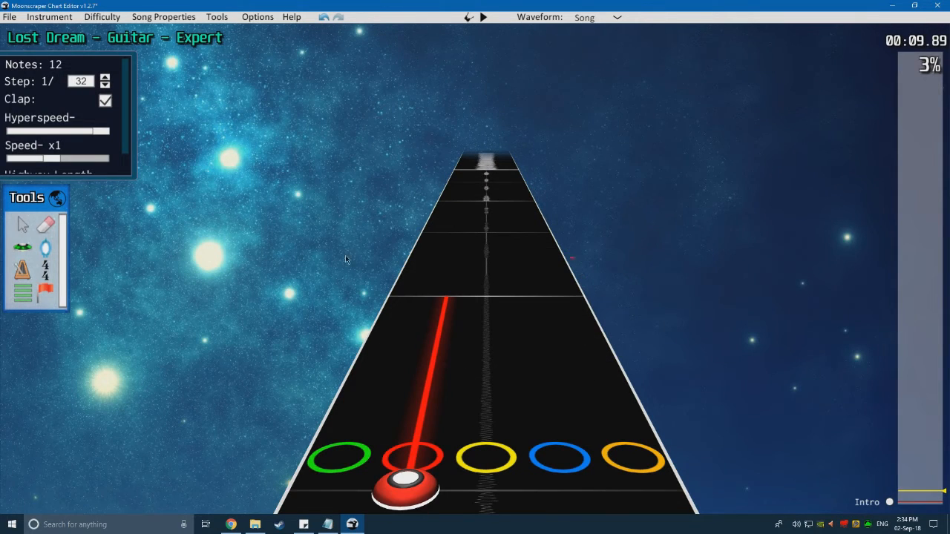
{"action": "left_click", "coordinate": [18, 248]}
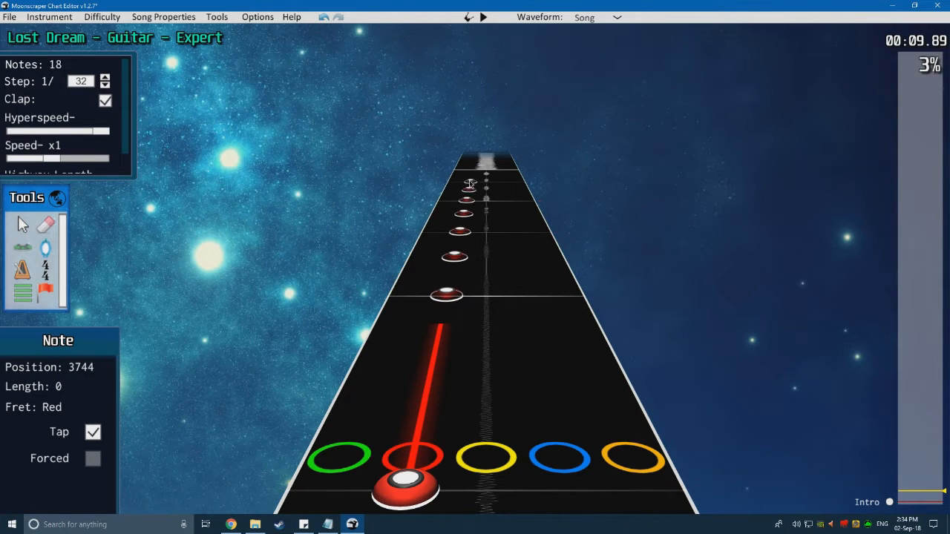
{"action": "scroll", "coordinate": [321, 230], "scroll_direction": "down", "scroll_amount": 10}
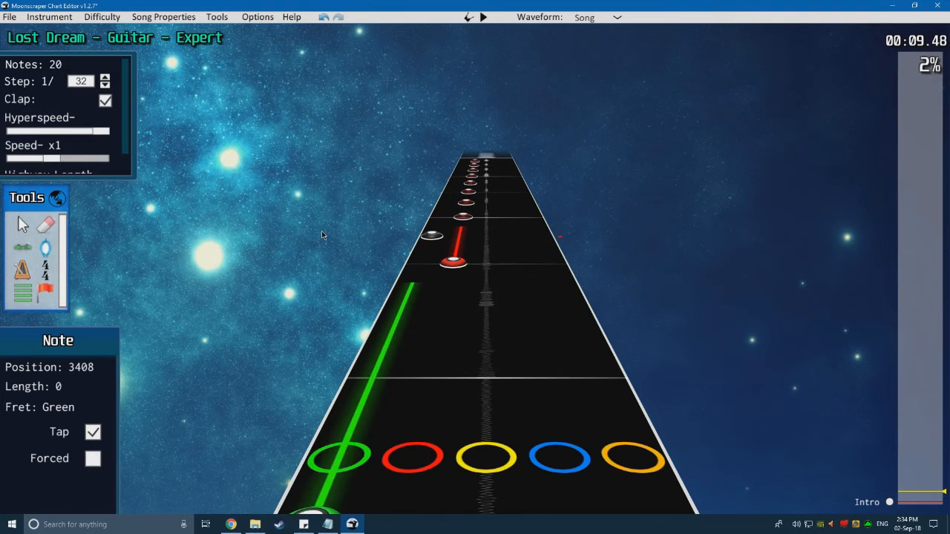
Step: Review the run of red tap notes and replay it from about 10.1 seconds
{"action": "scroll", "coordinate": [321, 231], "scroll_direction": "up", "scroll_amount": 5}
{"action": "left_click", "coordinate": [23, 248]}
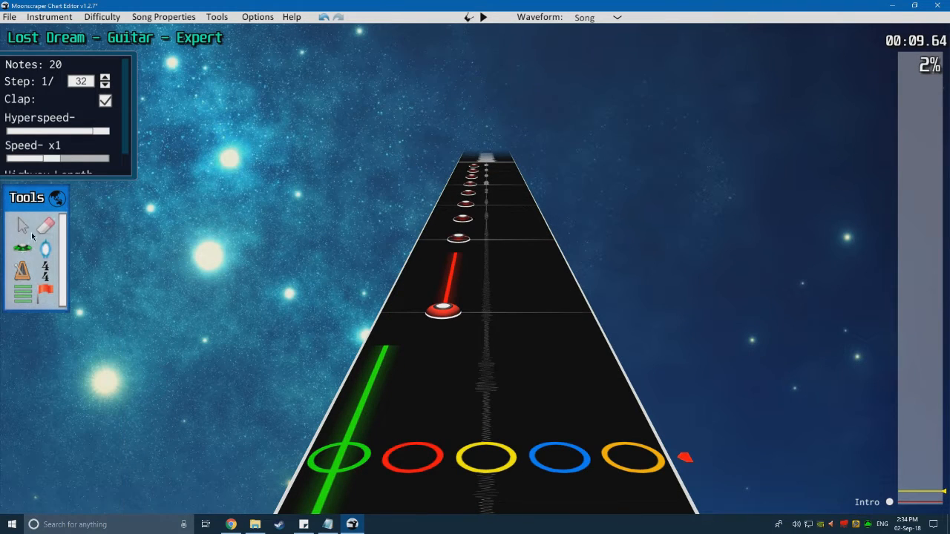
{"action": "scroll", "coordinate": [400, 359], "scroll_direction": "up", "scroll_amount": 2}
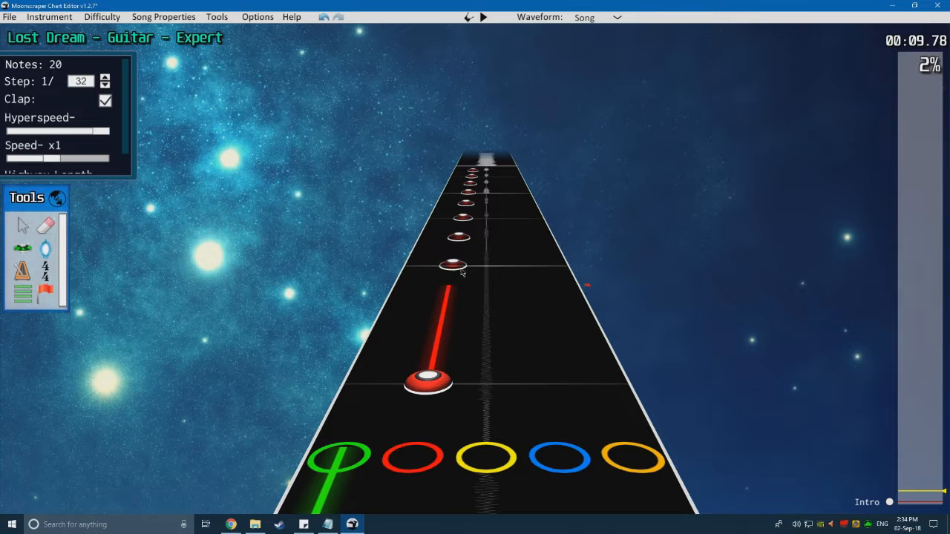
{"action": "scroll", "coordinate": [461, 214], "scroll_direction": "up", "scroll_amount": 12}
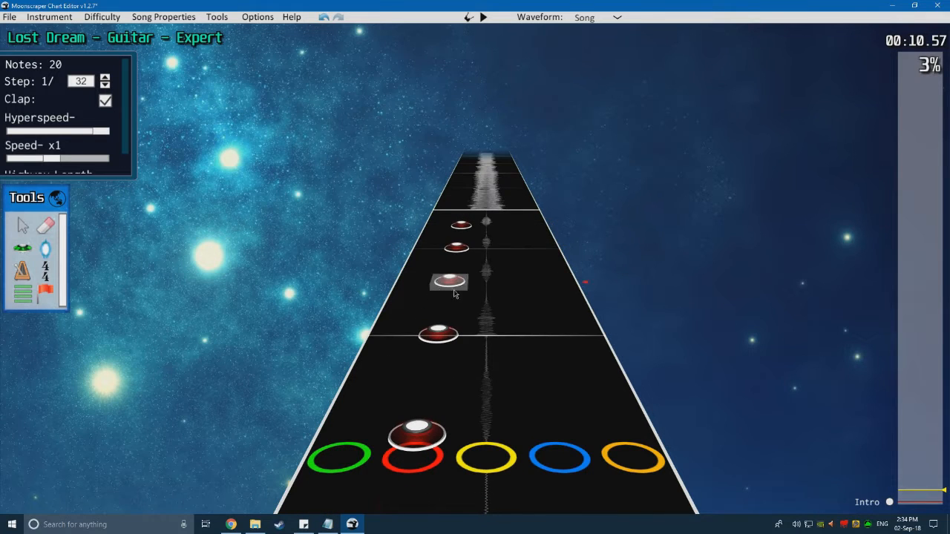
{"action": "scroll", "coordinate": [367, 297], "scroll_direction": "down", "scroll_amount": 18}
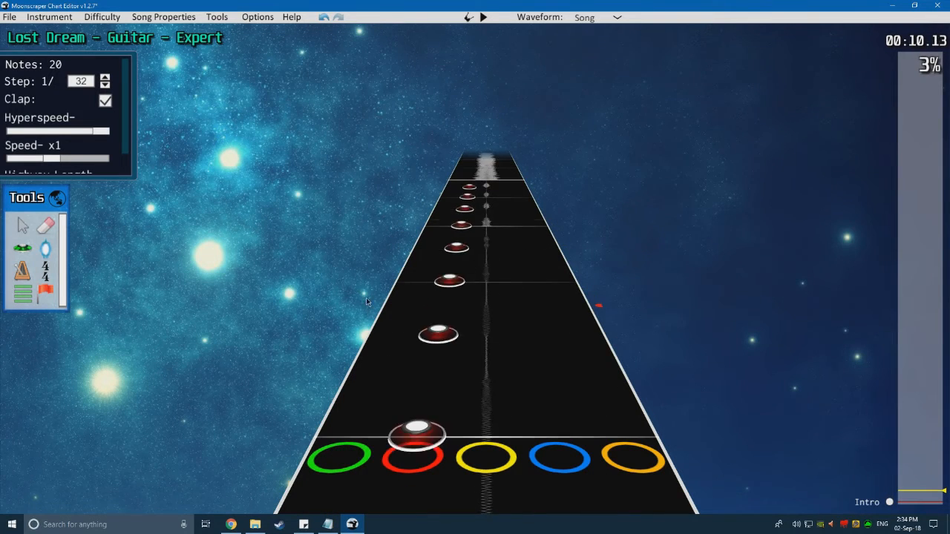
{"action": "key", "text": "space"}
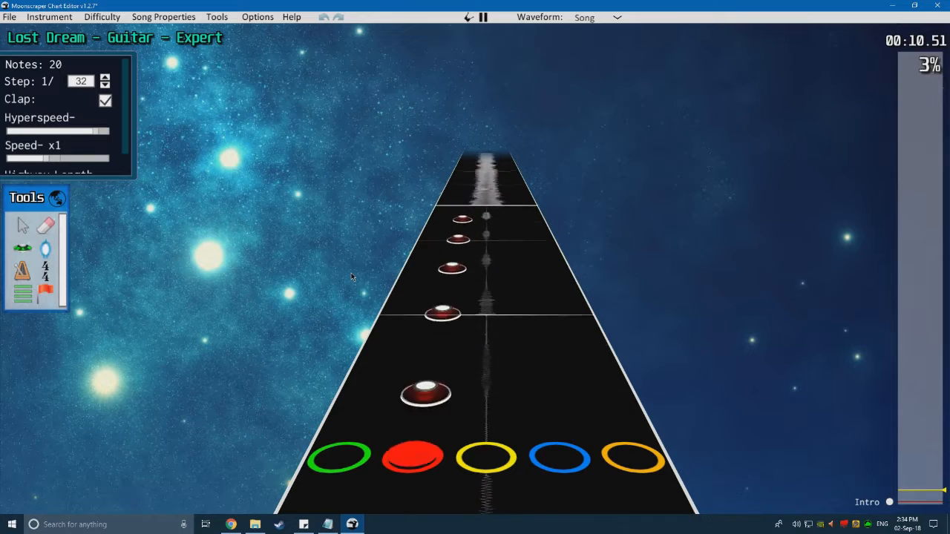
{"action": "key", "text": "space"}
{"action": "scroll", "coordinate": [353, 284], "scroll_direction": "down", "scroll_amount": 13}
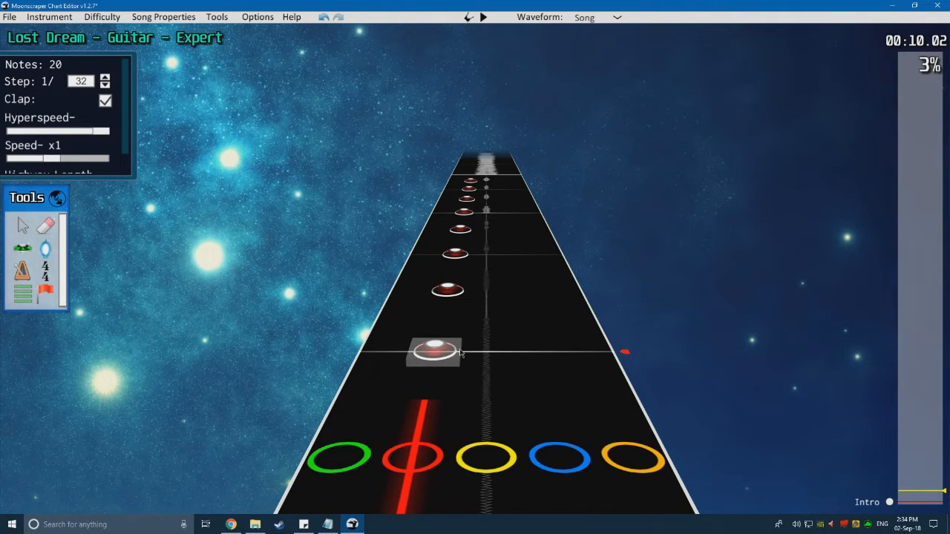
Step: Inspect the first red tap note at position 3456 and the Tap option for new notes, and check the transition from the sustained red note
{"action": "left_click", "coordinate": [435, 350]}
{"action": "left_click", "coordinate": [487, 416]}
{"action": "scroll", "coordinate": [475, 401], "scroll_direction": "down", "scroll_amount": 3}
{"action": "left_click", "coordinate": [23, 250]}
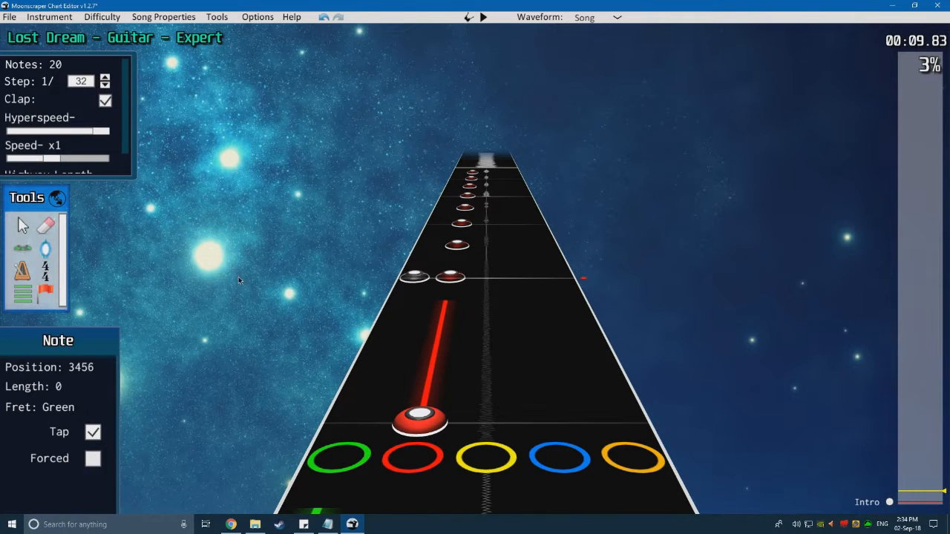
{"action": "scroll", "coordinate": [523, 375], "scroll_direction": "down", "scroll_amount": 1}
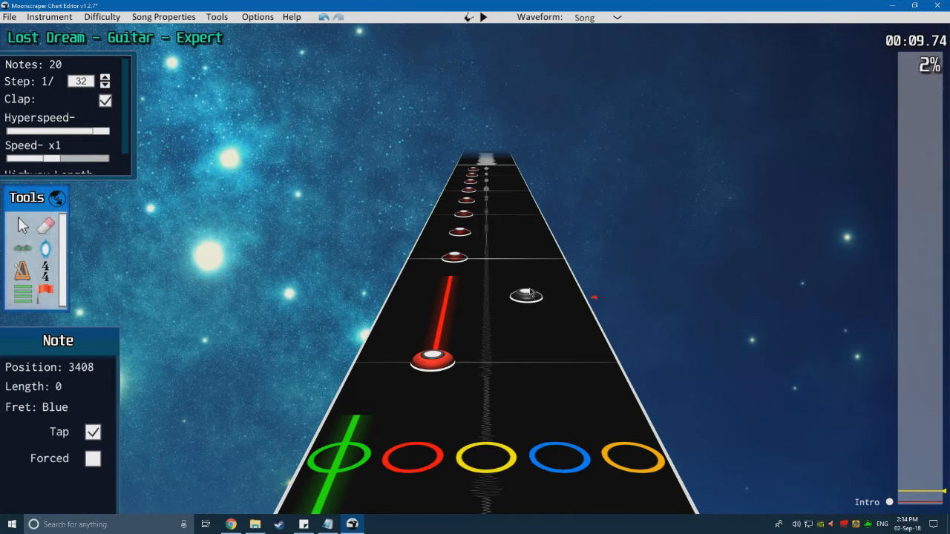
{"action": "scroll", "coordinate": [498, 423], "scroll_direction": "up", "scroll_amount": 1}
{"action": "left_click", "coordinate": [49, 223]}
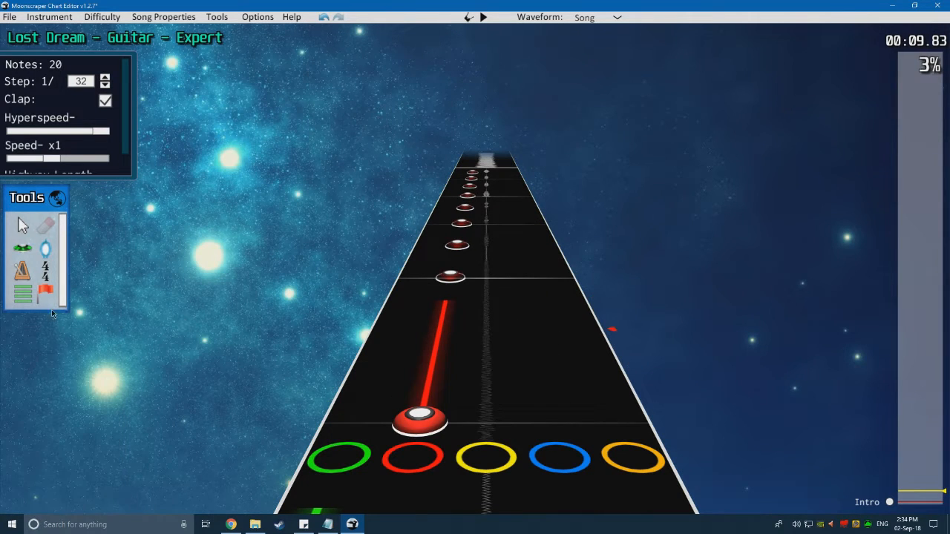
{"action": "left_click", "coordinate": [21, 250]}
{"action": "scroll", "coordinate": [235, 425], "scroll_direction": "down", "scroll_amount": 2}
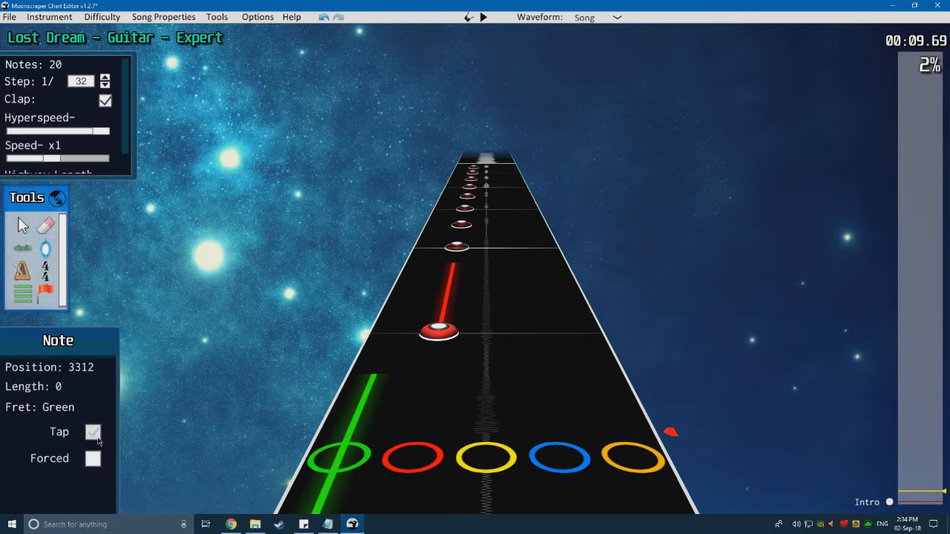
{"action": "key", "text": "space"}
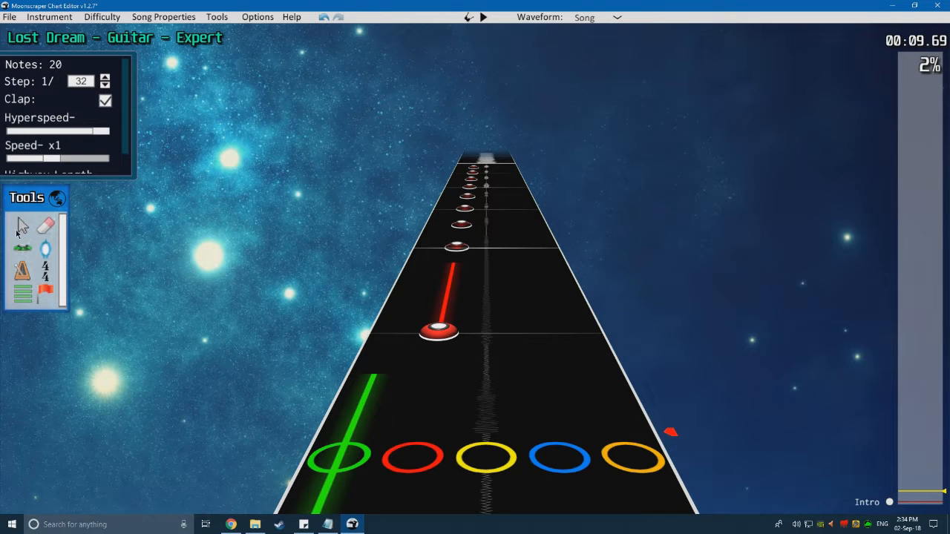
{"action": "key", "text": "space"}
{"action": "scroll", "coordinate": [534, 399], "scroll_direction": "down", "scroll_amount": 6}
Step: Place a non-tap blue note at position 3840 with a sustain length of 120
{"action": "left_click", "coordinate": [23, 251]}
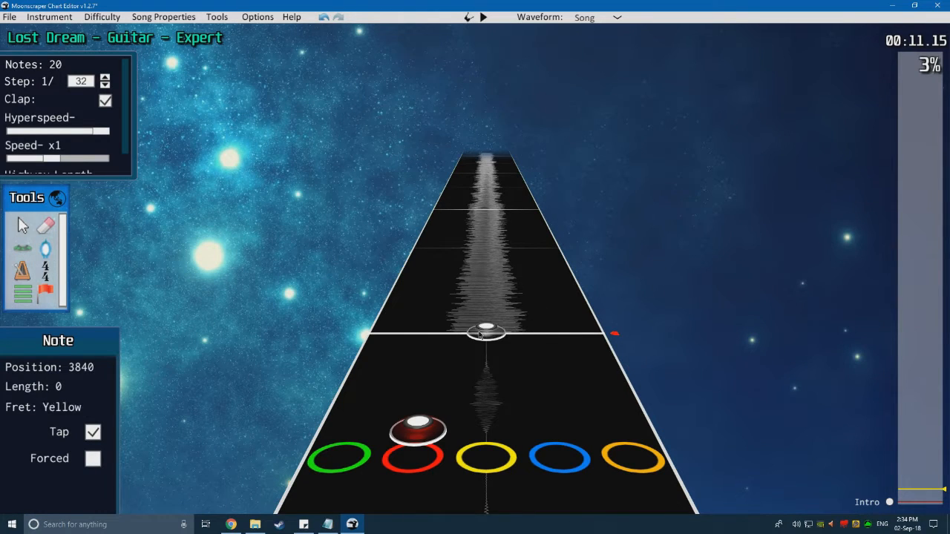
{"action": "scroll", "coordinate": [533, 336], "scroll_direction": "up", "scroll_amount": 1}
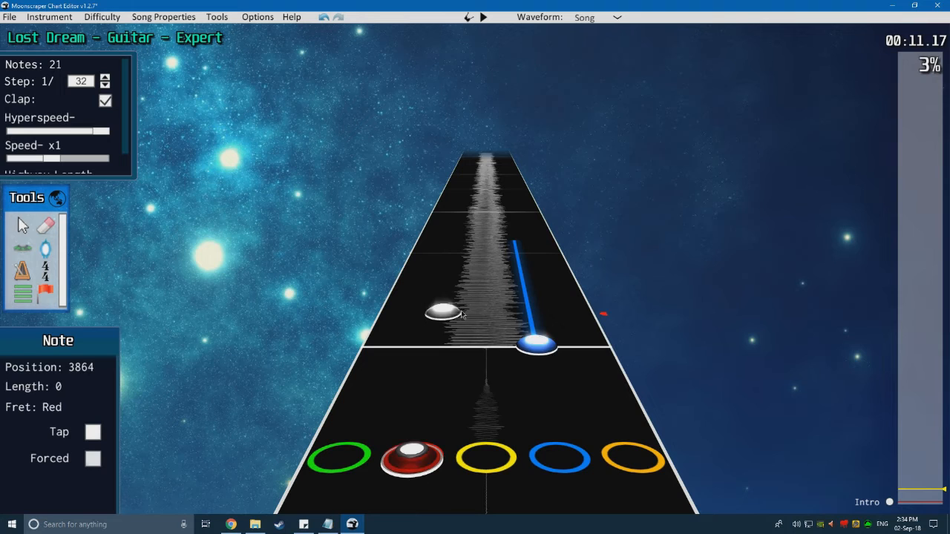
{"action": "scroll", "coordinate": [501, 365], "scroll_direction": "up", "scroll_amount": 1}
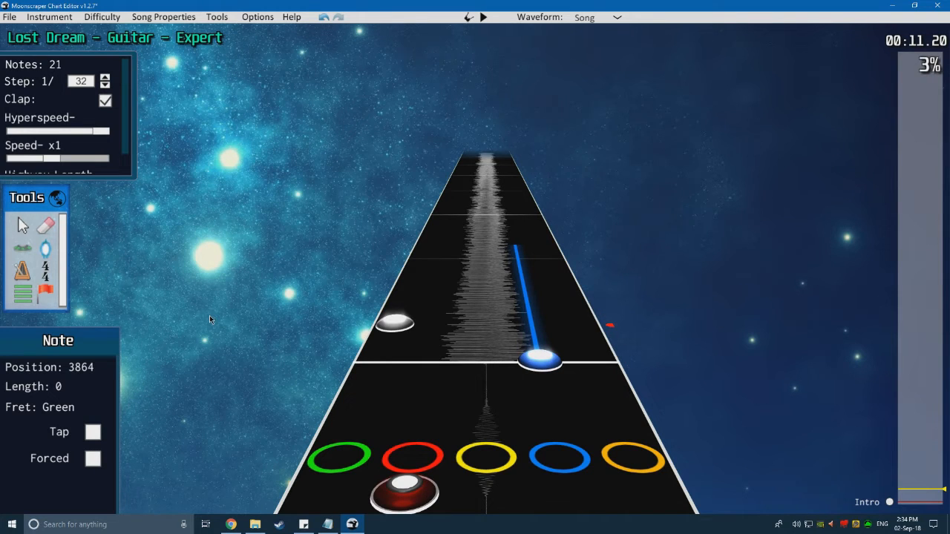
Step: Turn on Forced for the sustained blue note at position 3840
{"action": "left_click", "coordinate": [22, 225]}
{"action": "scroll", "coordinate": [306, 341], "scroll_direction": "down", "scroll_amount": 7}
{"action": "scroll", "coordinate": [349, 351], "scroll_direction": "up", "scroll_amount": 2}
{"action": "scroll", "coordinate": [349, 350], "scroll_direction": "up", "scroll_amount": 5}
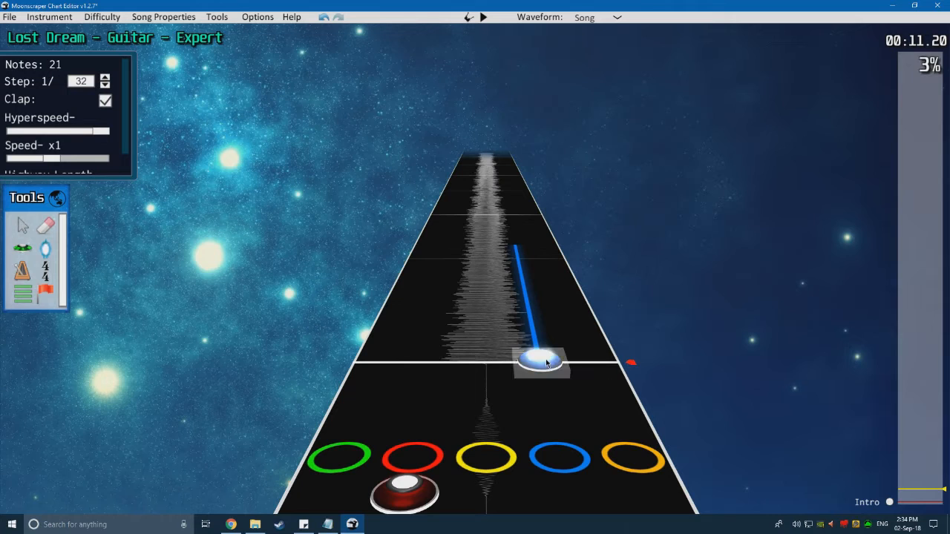
{"action": "left_click", "coordinate": [521, 378]}
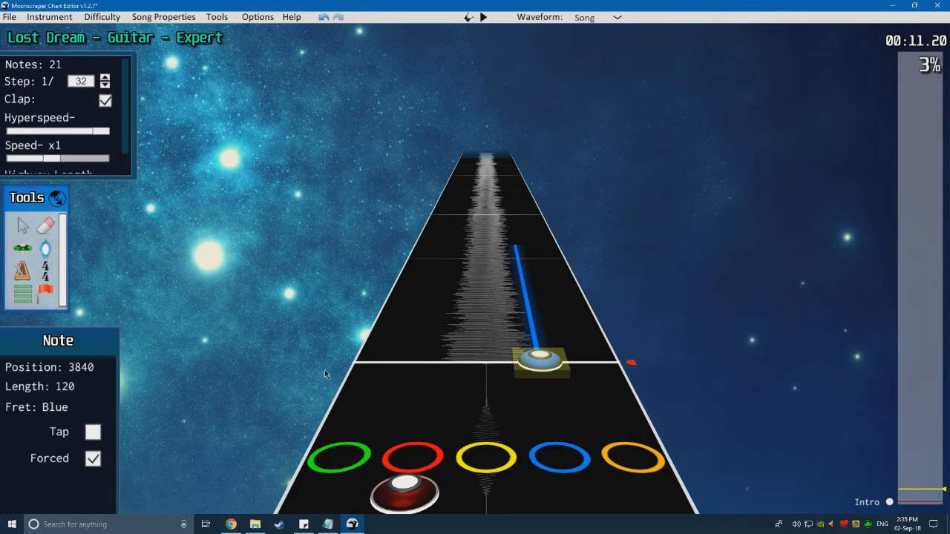
{"action": "left_click", "coordinate": [95, 463]}
{"action": "left_click", "coordinate": [406, 423]}
{"action": "scroll", "coordinate": [529, 332], "scroll_direction": "down", "scroll_amount": 1}
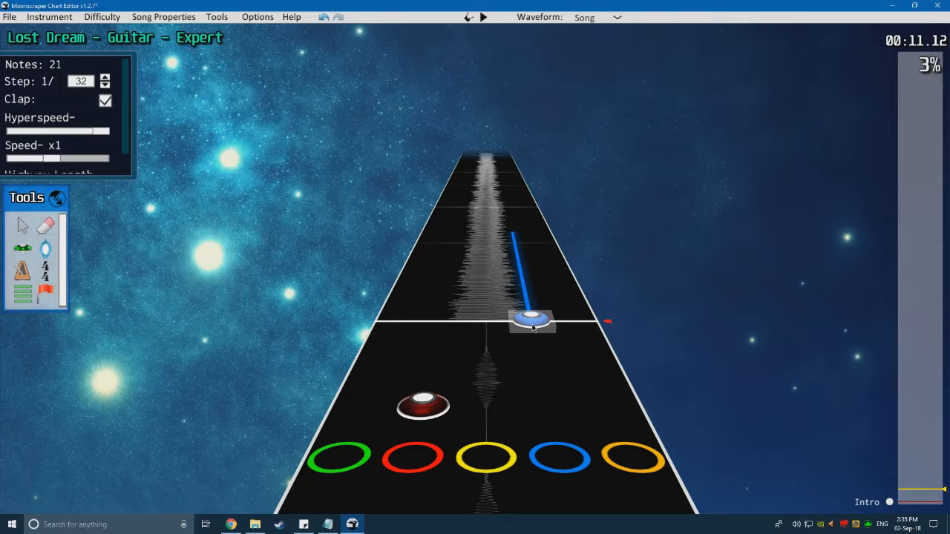
Step: Try forced yellow, red, green, red, yellow and blue notes every 24 ticks from position 3864 to 3984, and play them back
{"action": "scroll", "coordinate": [444, 385], "scroll_direction": "up", "scroll_amount": 1}
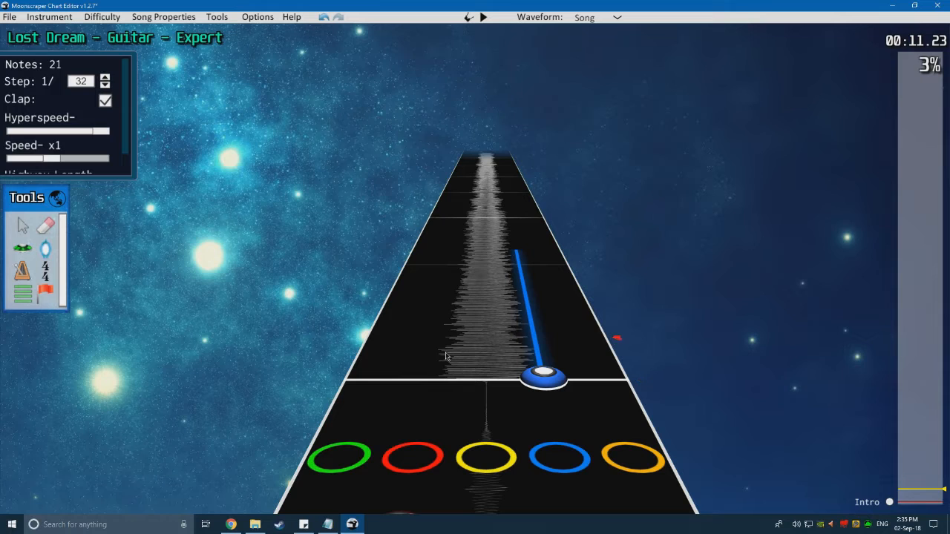
{"action": "scroll", "coordinate": [431, 354], "scroll_direction": "down", "scroll_amount": 1}
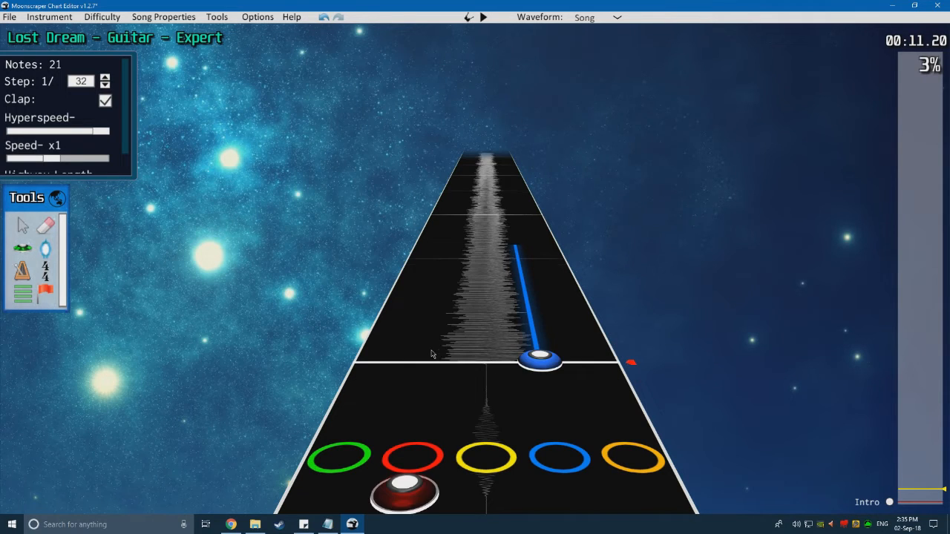
{"action": "scroll", "coordinate": [431, 354], "scroll_direction": "up", "scroll_amount": 1}
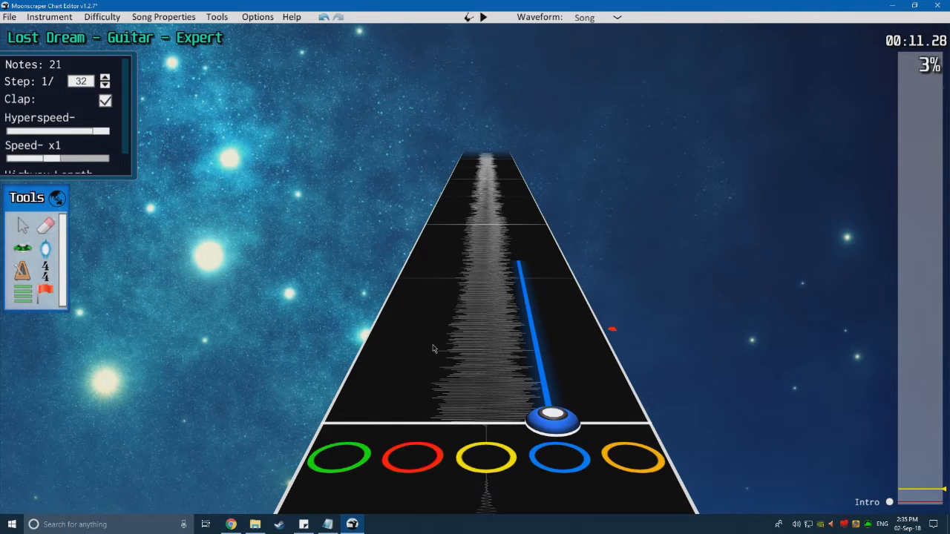
{"action": "left_click", "coordinate": [27, 248]}
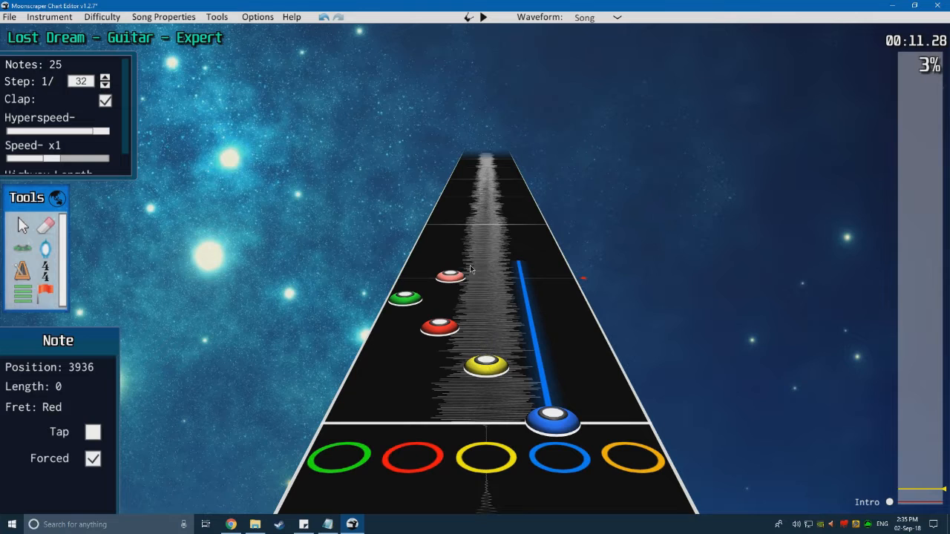
{"action": "key", "text": "space"}
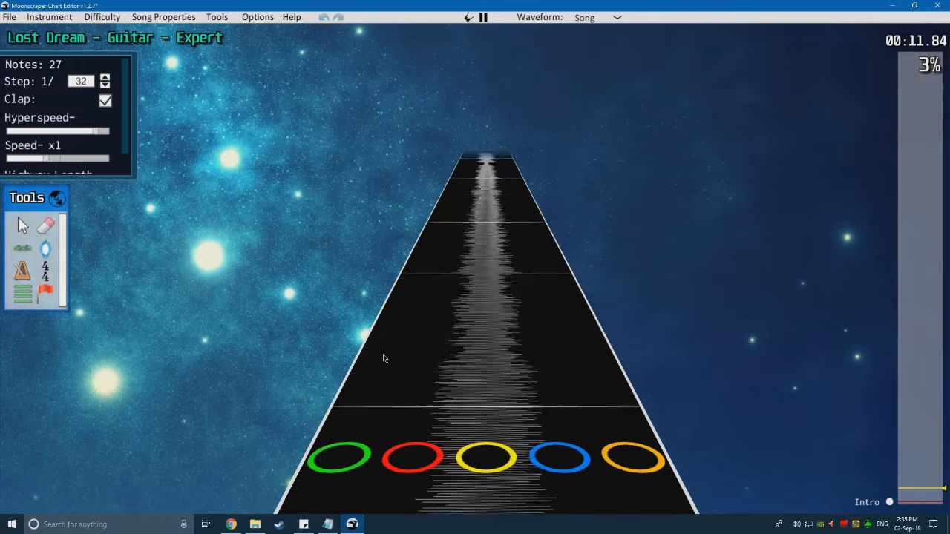
{"action": "key", "text": "space"}
Step: Erase the six notes placed after the sustained blue note at position 3840
{"action": "scroll", "coordinate": [384, 358], "scroll_direction": "down", "scroll_amount": 6}
{"action": "key", "text": "k"}
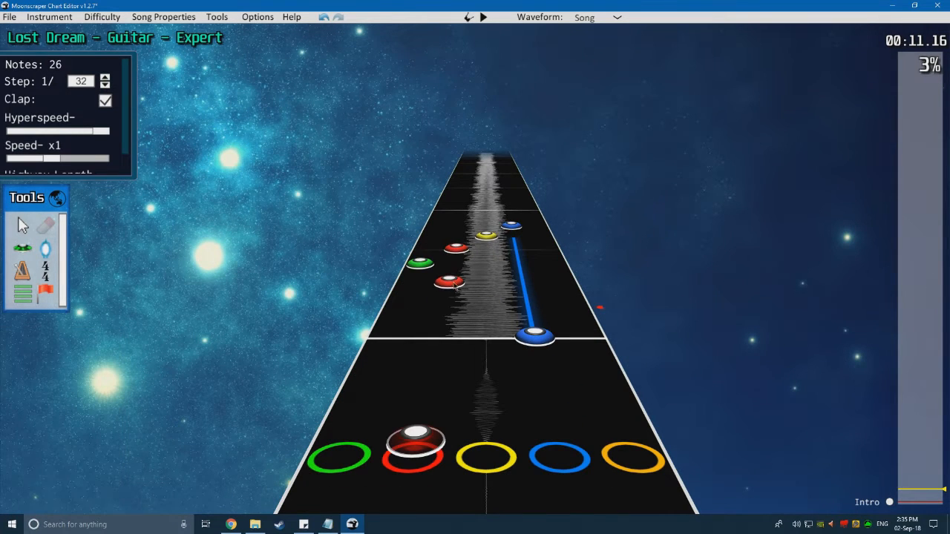
{"action": "scroll", "coordinate": [407, 299], "scroll_direction": "up", "scroll_amount": 1}
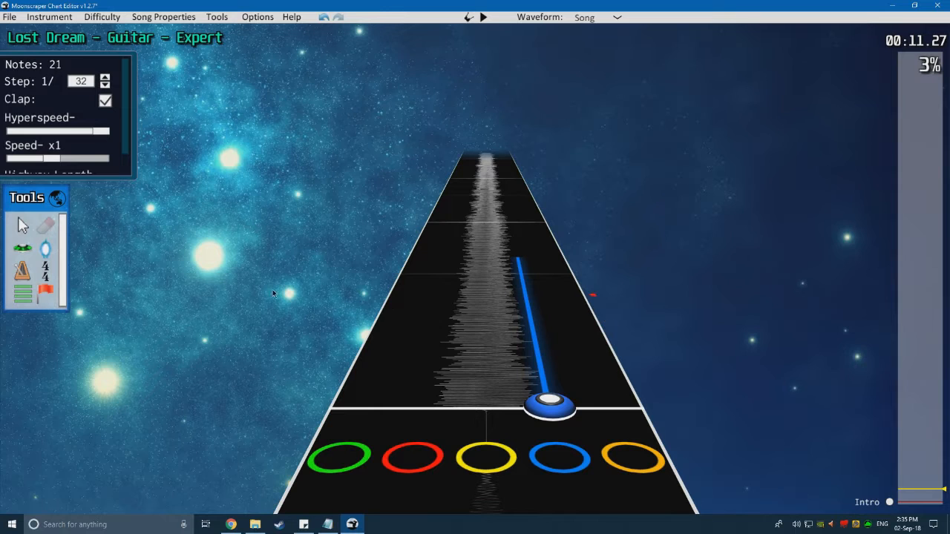
Step: Play back the passage after the sustained blue note and place a forced orange note at position 3936, sustained to 4032
{"action": "left_click", "coordinate": [26, 250]}
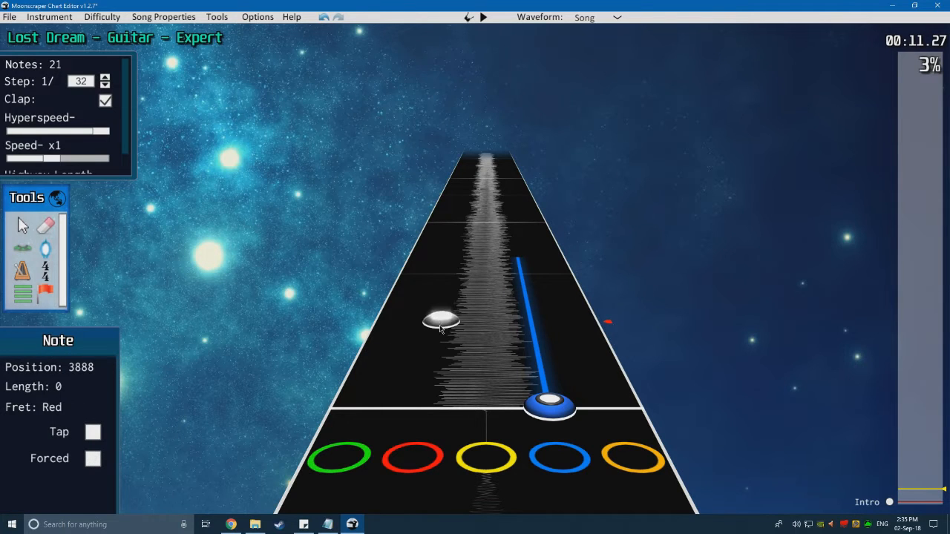
{"action": "key", "text": "space"}
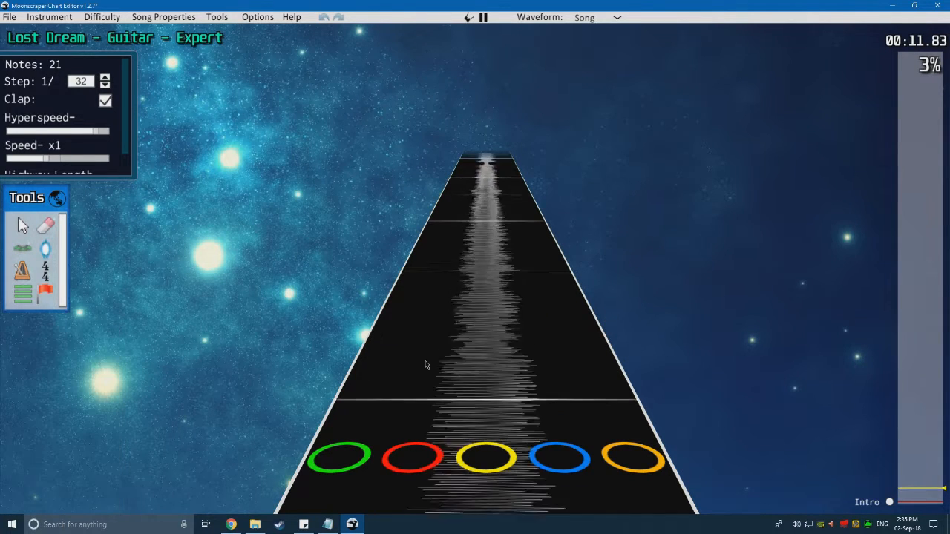
{"action": "key", "text": "space"}
{"action": "scroll", "coordinate": [468, 385], "scroll_direction": "down", "scroll_amount": 6}
{"action": "key", "text": "space"}
{"action": "key", "text": "space"}
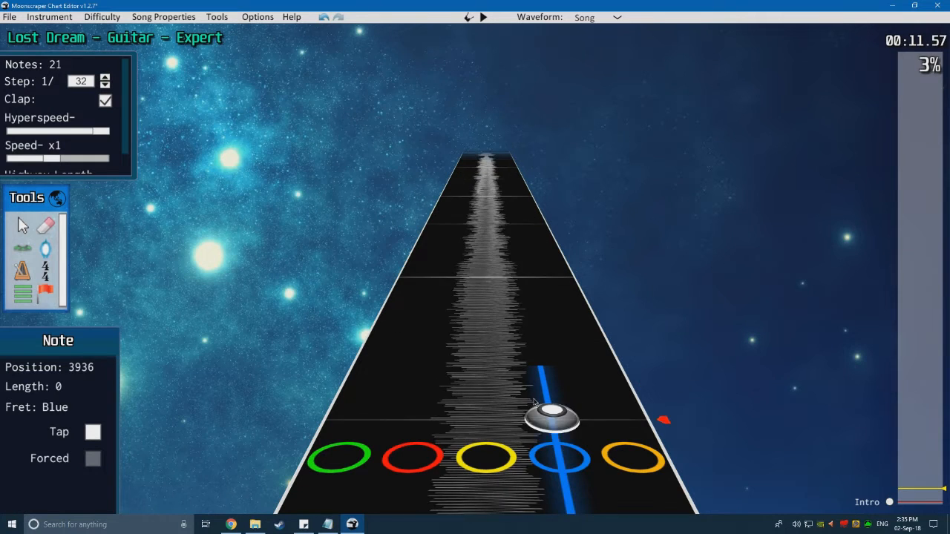
{"action": "scroll", "coordinate": [549, 403], "scroll_direction": "down", "scroll_amount": 3}
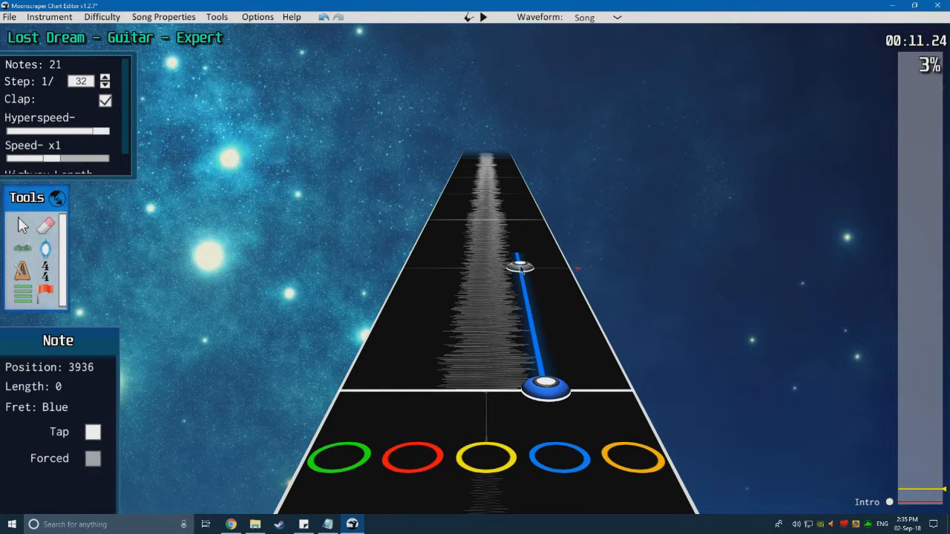
{"action": "key", "text": "space"}
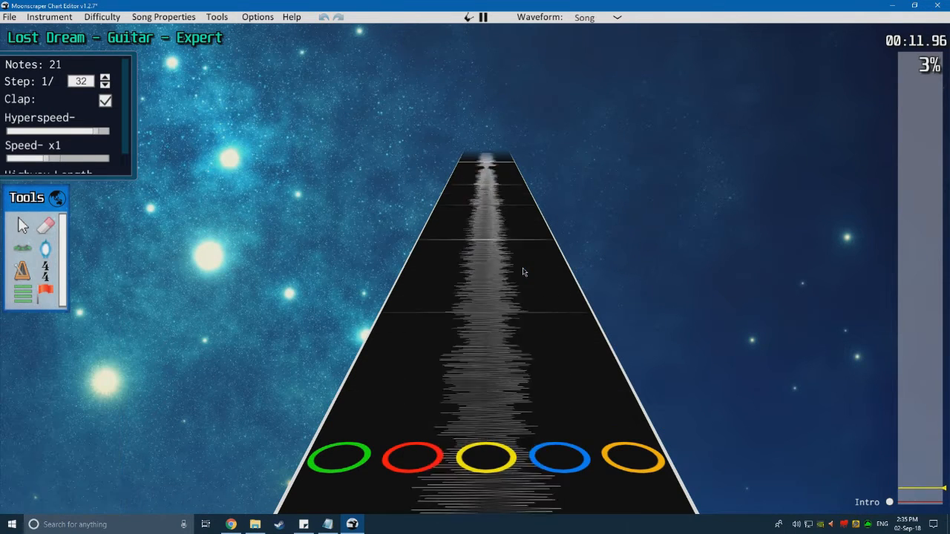
{"action": "key", "text": "space"}
{"action": "scroll", "coordinate": [519, 286], "scroll_direction": "down", "scroll_amount": 6}
{"action": "key", "text": "space"}
{"action": "key", "text": "space"}
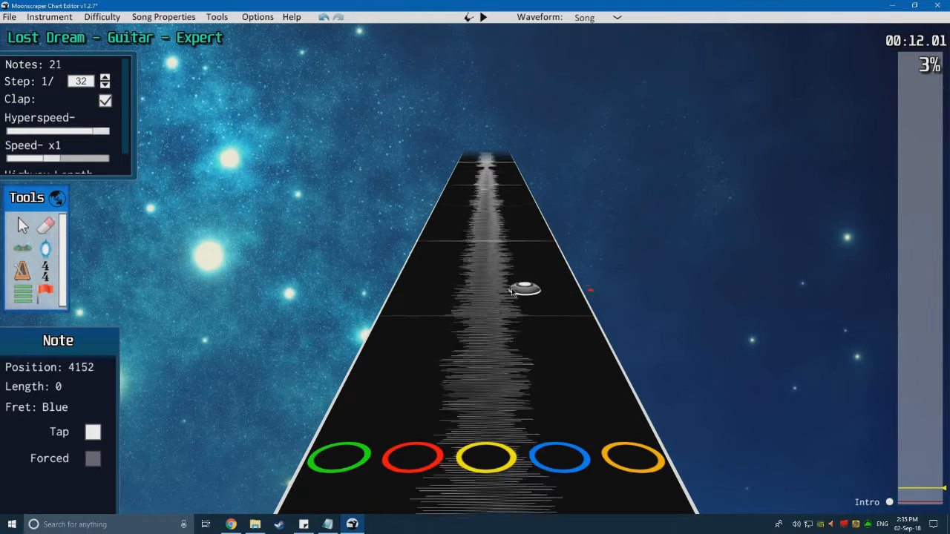
{"action": "scroll", "coordinate": [518, 286], "scroll_direction": "down", "scroll_amount": 5}
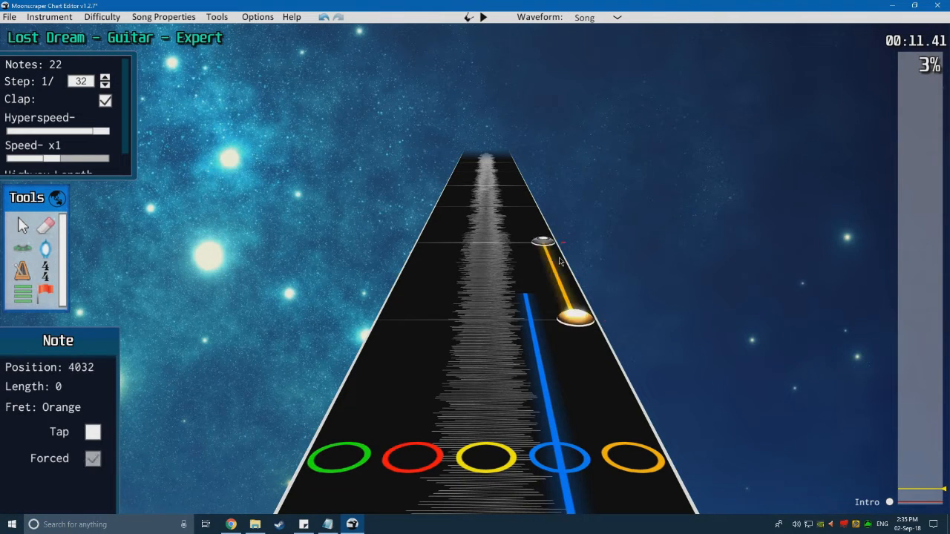
Step: Shorten the blue sustain at position 3840 so it ends before the orange note, playing back the passage to check
{"action": "key", "text": "space"}
{"action": "key", "text": "space"}
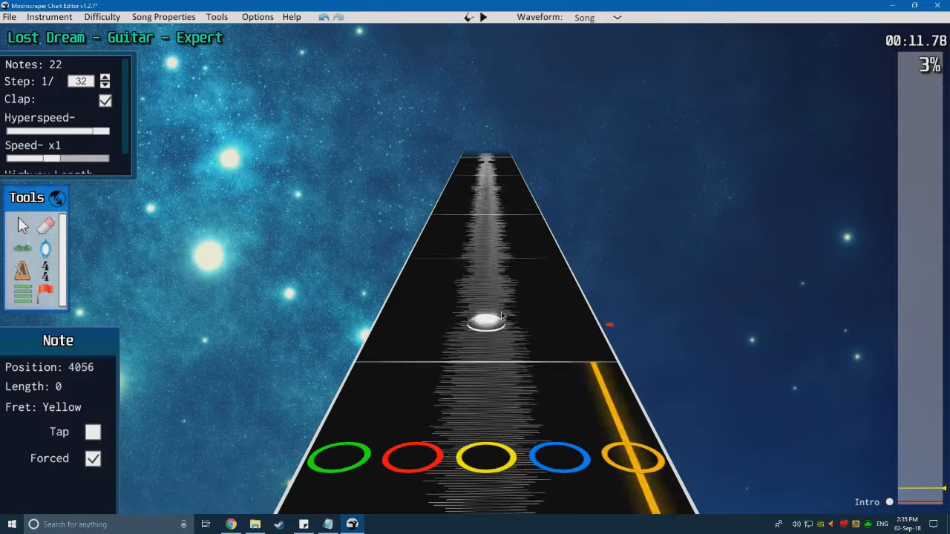
{"action": "scroll", "coordinate": [525, 317], "scroll_direction": "down", "scroll_amount": 4}
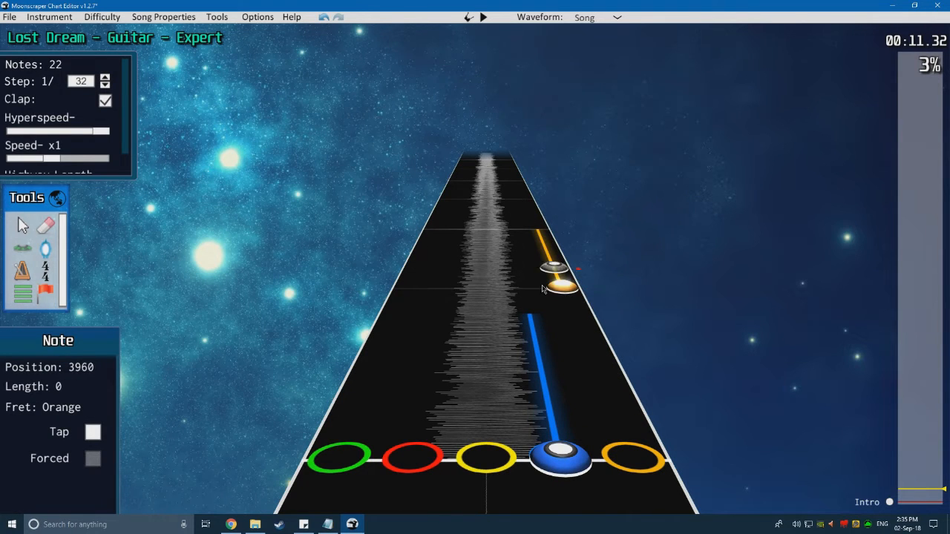
{"action": "scroll", "coordinate": [548, 282], "scroll_direction": "up", "scroll_amount": 1}
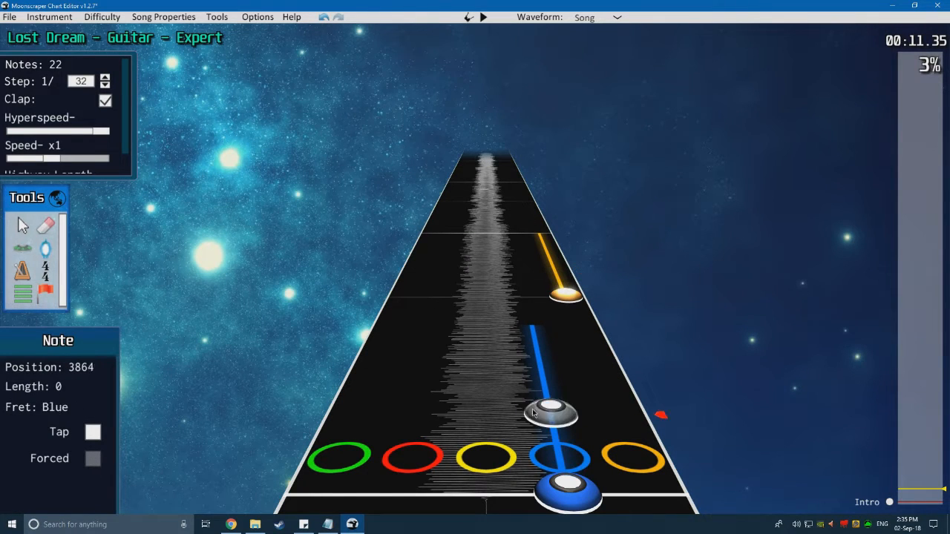
{"action": "scroll", "coordinate": [578, 380], "scroll_direction": "down", "scroll_amount": 2}
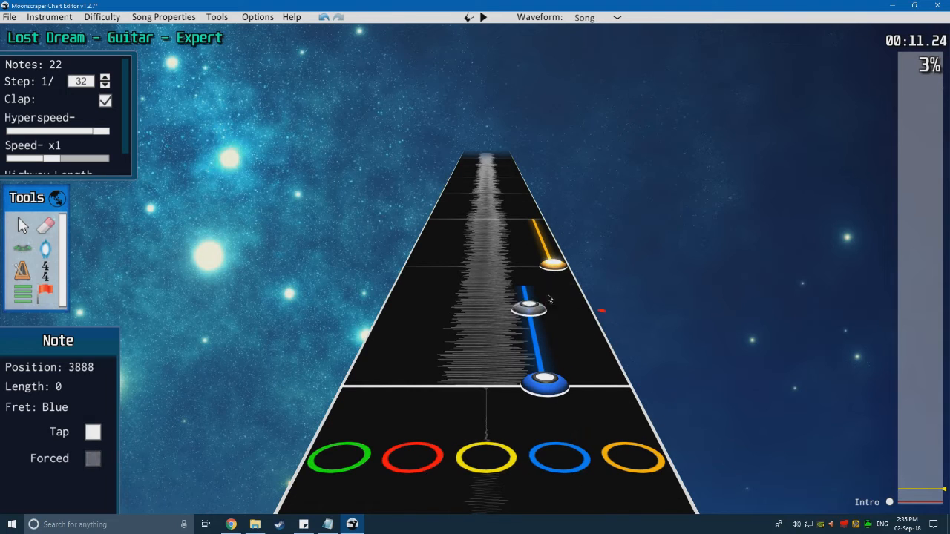
Step: Place an open note at position 4032, where the orange sustain ends, and play back the passage
{"action": "left_click", "coordinate": [20, 224]}
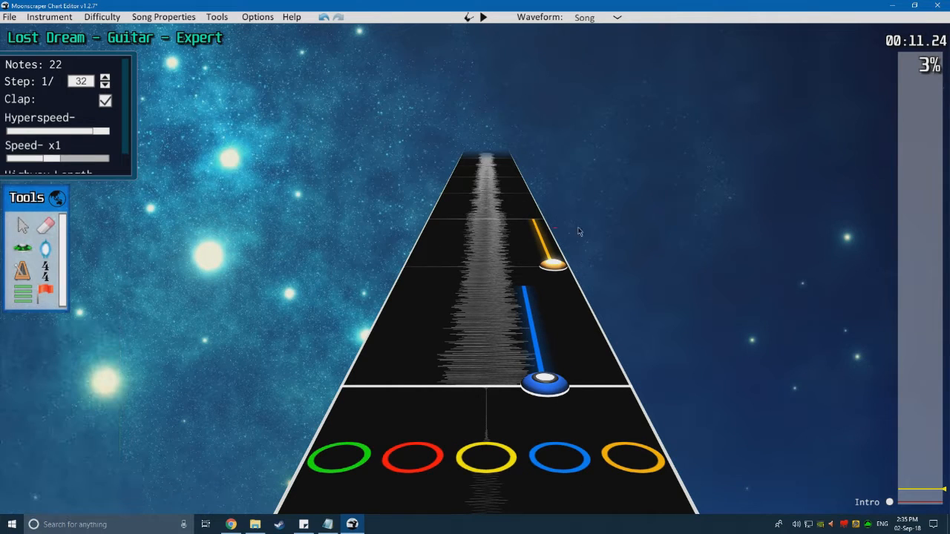
{"action": "scroll", "coordinate": [400, 304], "scroll_direction": "up", "scroll_amount": 10}
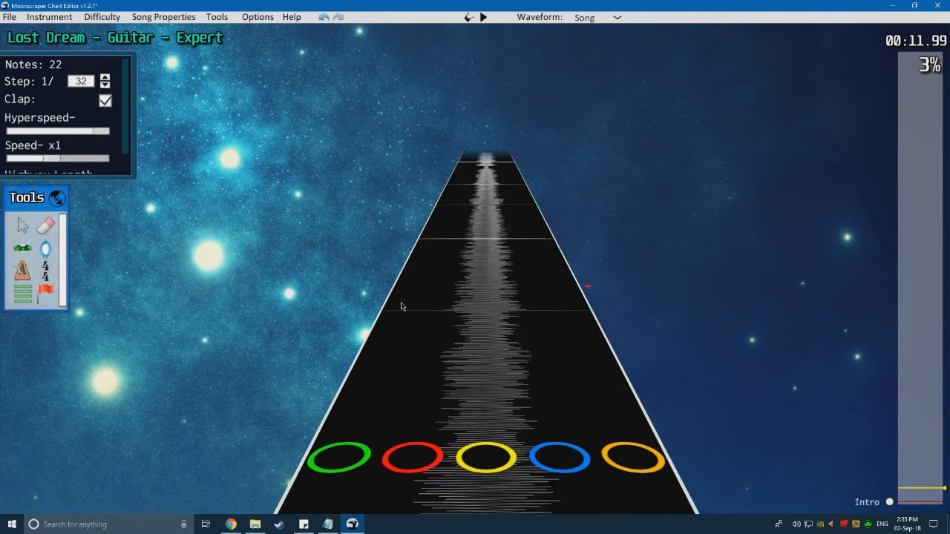
{"action": "scroll", "coordinate": [400, 304], "scroll_direction": "down", "scroll_amount": 5}
{"action": "left_click", "coordinate": [22, 248]}
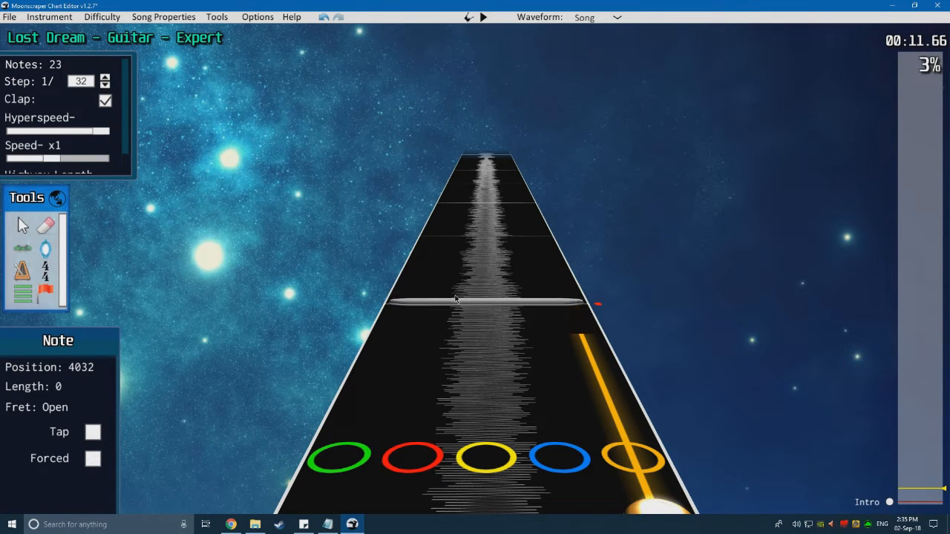
{"action": "left_click", "coordinate": [456, 299]}
{"action": "scroll", "coordinate": [445, 298], "scroll_direction": "down", "scroll_amount": 5}
{"action": "key", "text": "space"}
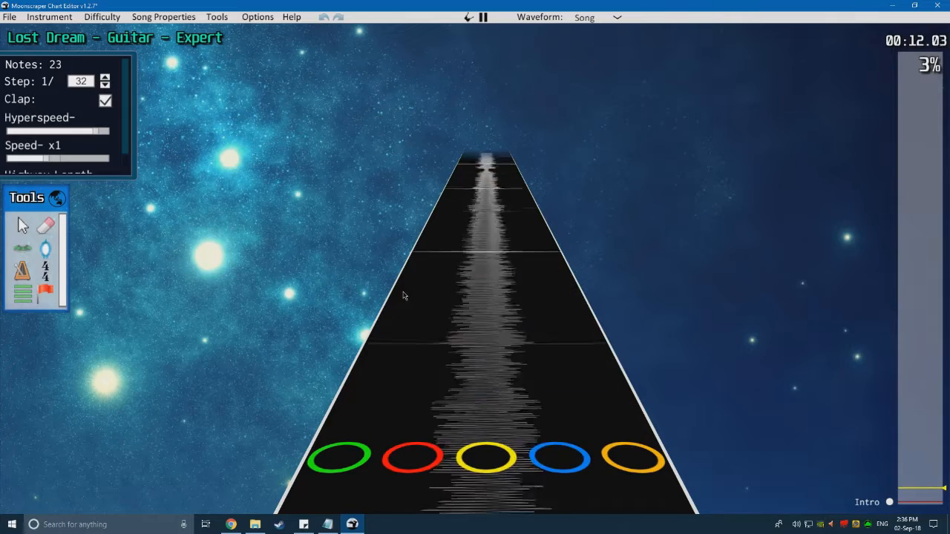
{"action": "key", "text": "space"}
Step: Add two more open notes at positions 4080 and 4128 and play them back
{"action": "scroll", "coordinate": [460, 312], "scroll_direction": "down", "scroll_amount": 2}
{"action": "left_click", "coordinate": [495, 334]}
{"action": "left_click", "coordinate": [486, 285]}
{"action": "scroll", "coordinate": [478, 290], "scroll_direction": "down", "scroll_amount": 1}
{"action": "key", "text": "space"}
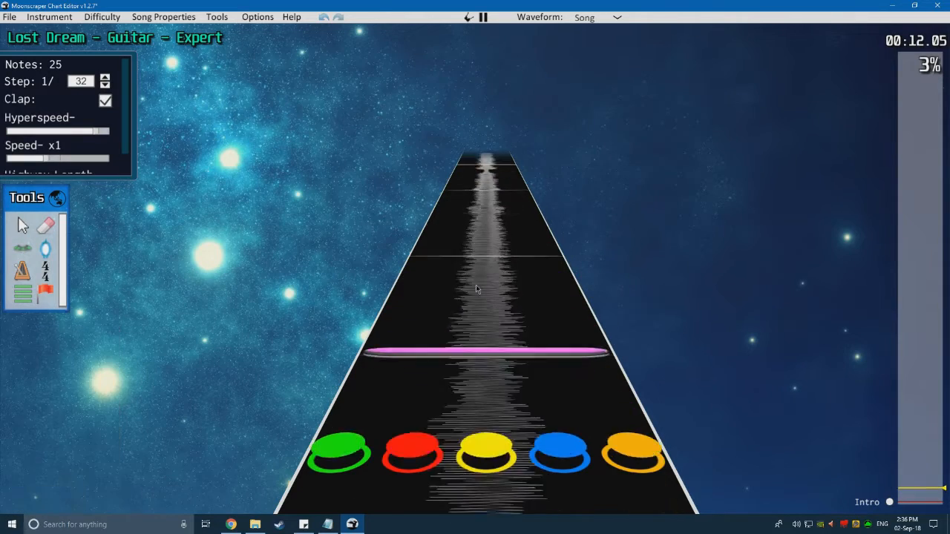
{"action": "key", "text": "space"}
{"action": "key", "text": "space"}
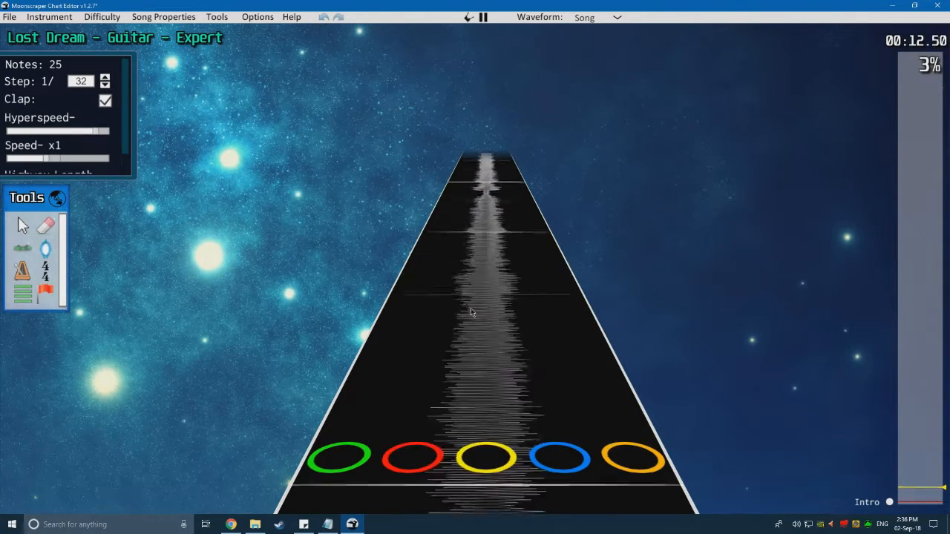
{"action": "key", "text": "space"}
Step: Place a red note at position 4176 with a sustain reaching position 4320, and play it back
{"action": "scroll", "coordinate": [463, 323], "scroll_direction": "down", "scroll_amount": 10}
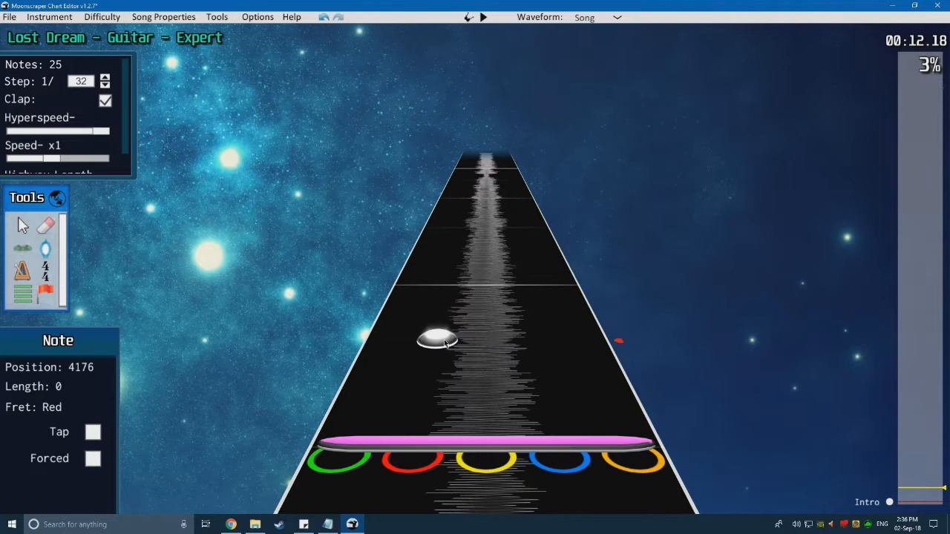
{"action": "scroll", "coordinate": [468, 260], "scroll_direction": "up", "scroll_amount": 15}
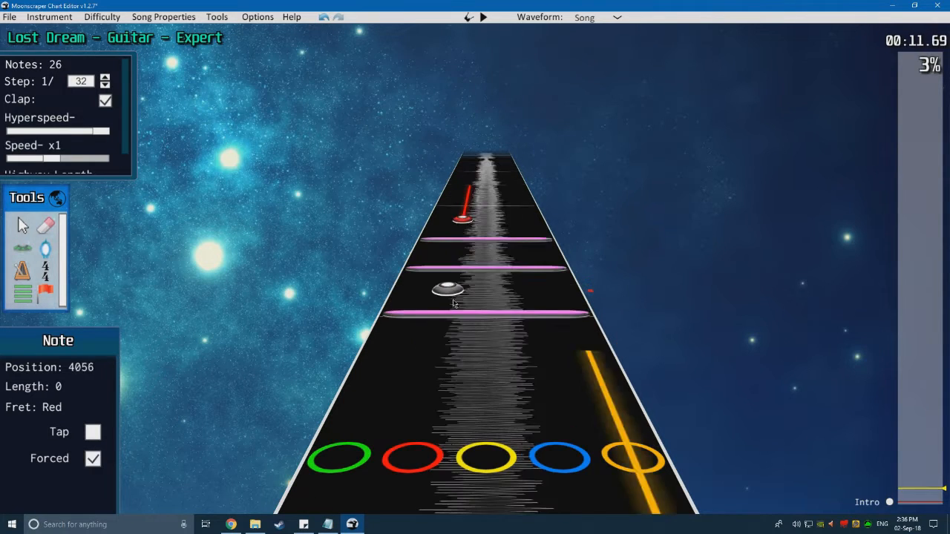
{"action": "key", "text": "space"}
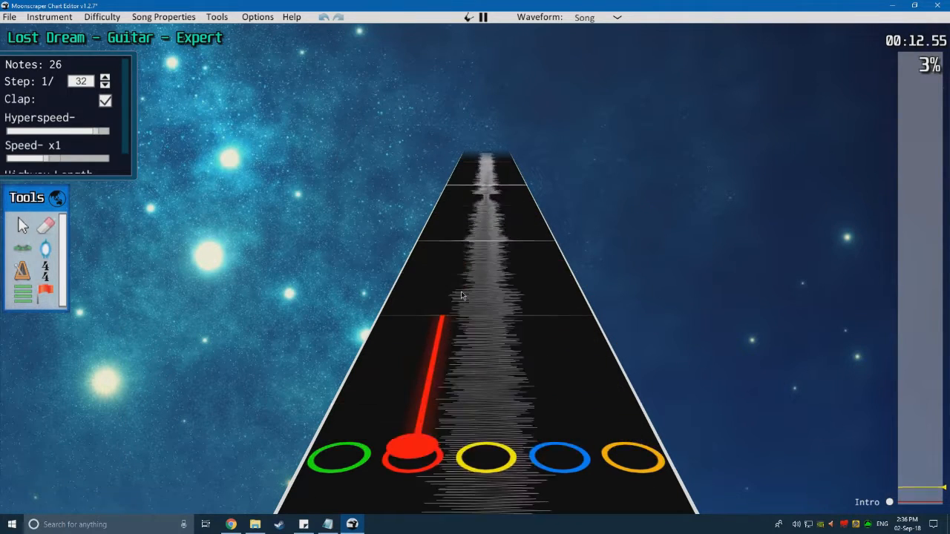
{"action": "key", "text": "space"}
{"action": "scroll", "coordinate": [459, 298], "scroll_direction": "down", "scroll_amount": 7}
{"action": "key", "text": "space"}
{"action": "key", "text": "space"}
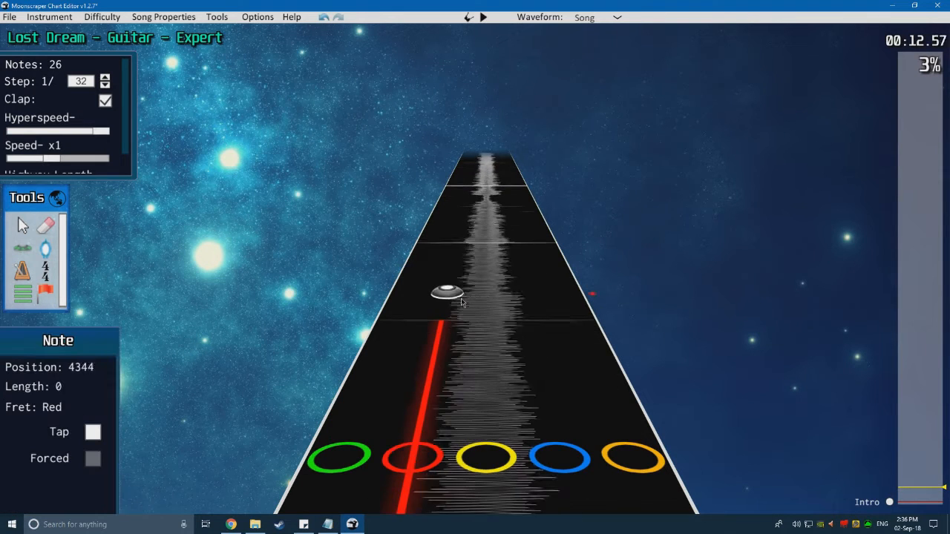
Step: Place a forced yellow note at position 4320 sustained to 4416, and play back the passage
{"action": "scroll", "coordinate": [490, 301], "scroll_direction": "down", "scroll_amount": 4}
{"action": "key", "text": "f"}
{"action": "left_click_drag", "start_coordinate": [486, 290], "coordinate": [497, 238]}
{"action": "key", "text": "space"}
{"action": "key", "text": "space"}
{"action": "scroll", "coordinate": [450, 318], "scroll_direction": "down", "scroll_amount": 7}
{"action": "right_click", "coordinate": [450, 318]}
{"action": "scroll", "coordinate": [450, 318], "scroll_direction": "down", "scroll_amount": 3}
{"action": "key", "text": "space"}
{"action": "key", "text": "space"}
{"action": "scroll", "coordinate": [451, 316], "scroll_direction": "down", "scroll_amount": 7}
{"action": "key", "text": "space"}
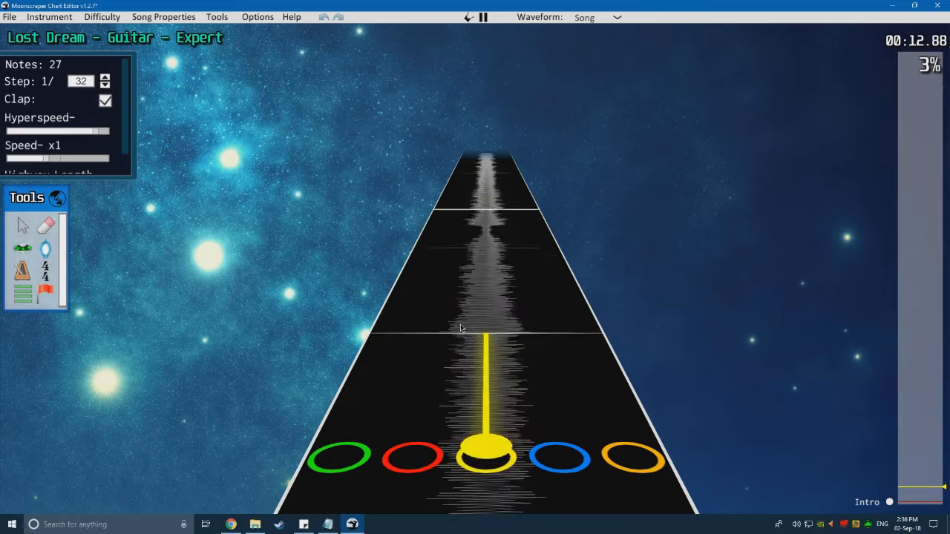
Step: Lengthen the yellow sustain past position 4416 and shorten the red sustain to end before the yellow note, checking both by playback
{"action": "key", "text": "space"}
{"action": "scroll", "coordinate": [496, 402], "scroll_direction": "down", "scroll_amount": 6}
{"action": "scroll", "coordinate": [497, 351], "scroll_direction": "down", "scroll_amount": 8}
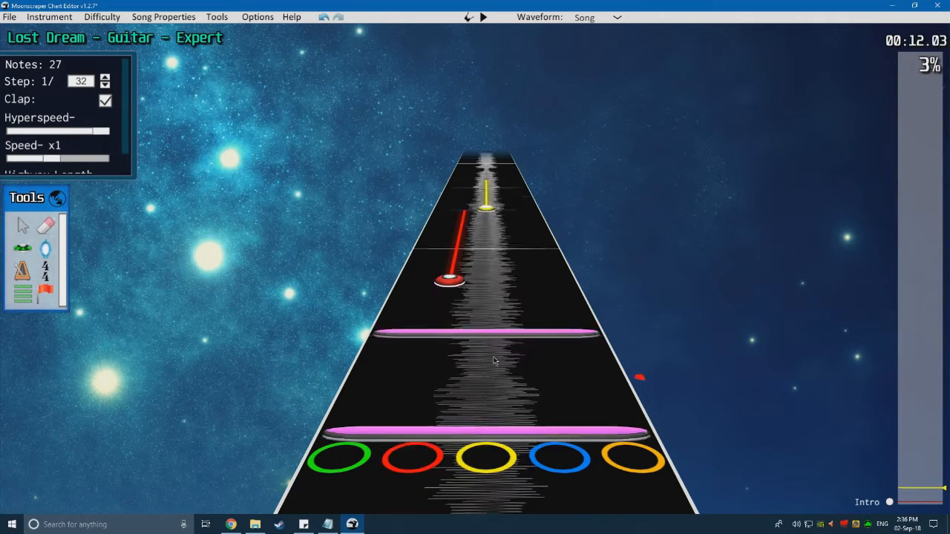
{"action": "key", "text": "space"}
{"action": "key", "text": "space"}
{"action": "scroll", "coordinate": [482, 358], "scroll_direction": "down", "scroll_amount": 7}
{"action": "scroll", "coordinate": [447, 362], "scroll_direction": "down", "scroll_amount": 2}
{"action": "key", "text": "space"}
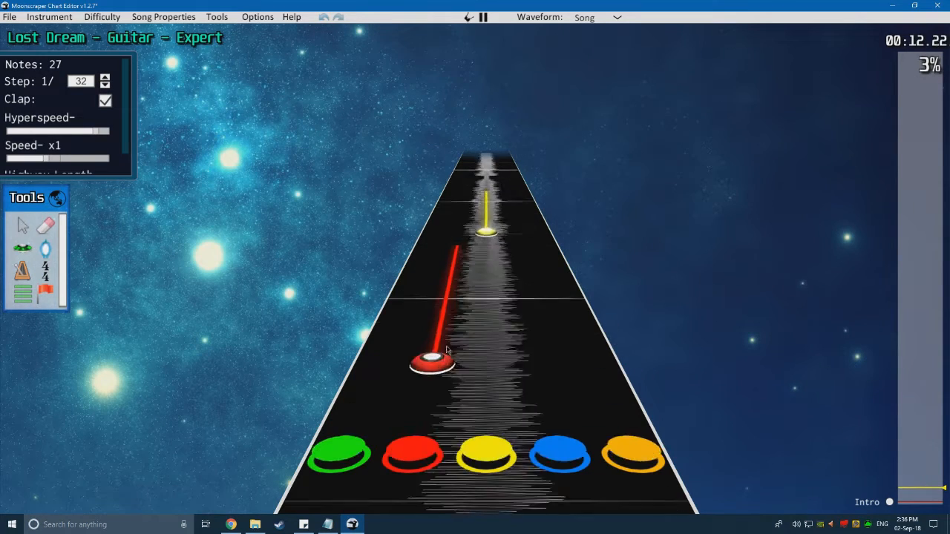
{"action": "key", "text": "space"}
{"action": "scroll", "coordinate": [445, 351], "scroll_direction": "down", "scroll_amount": 4}
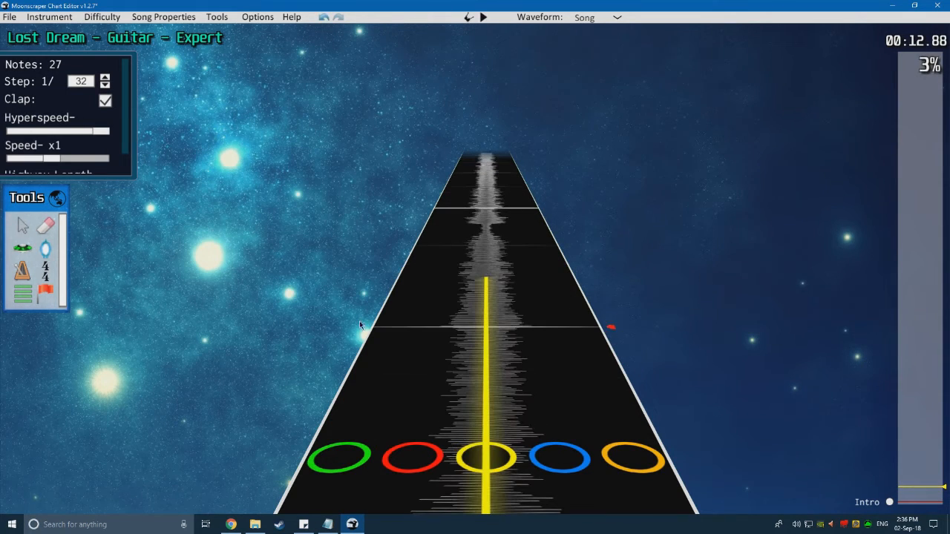
Step: Place open notes at positions 4416 and 4464, with the yellow sustain ending before them
{"action": "left_click", "coordinate": [27, 251]}
{"action": "left_click", "coordinate": [453, 331]}
{"action": "left_click", "coordinate": [461, 281]}
{"action": "scroll", "coordinate": [453, 297], "scroll_direction": "down", "scroll_amount": 3}
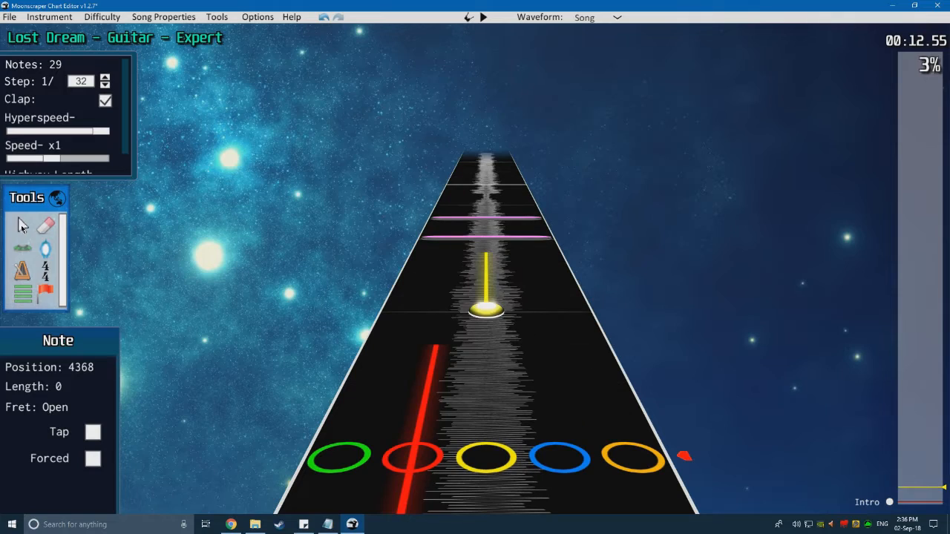
Step: Play back the passage with the two new open notes and place another open note at position 4560
{"action": "left_click", "coordinate": [21, 227]}
{"action": "scroll", "coordinate": [381, 332], "scroll_direction": "down", "scroll_amount": 10}
{"action": "key", "text": "space"}
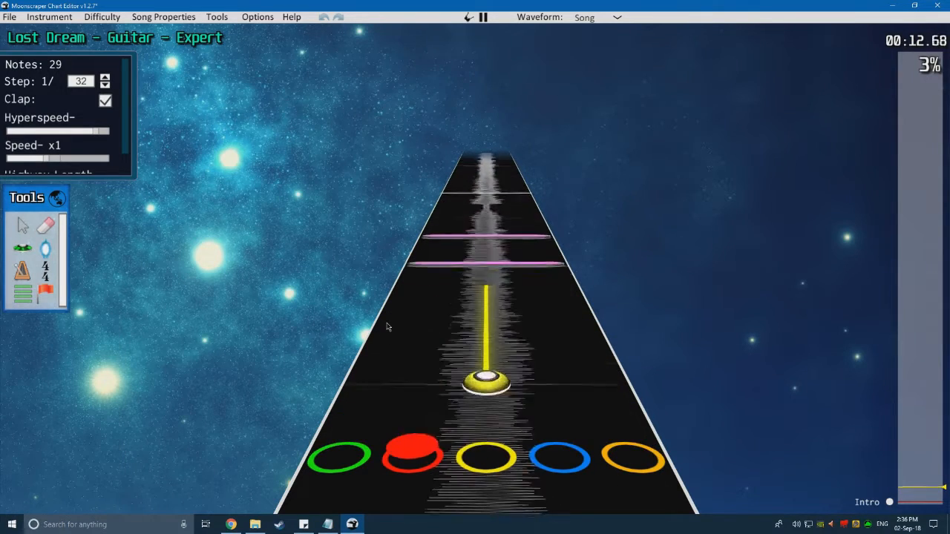
{"action": "scroll", "coordinate": [385, 328], "scroll_direction": "down", "scroll_amount": 6}
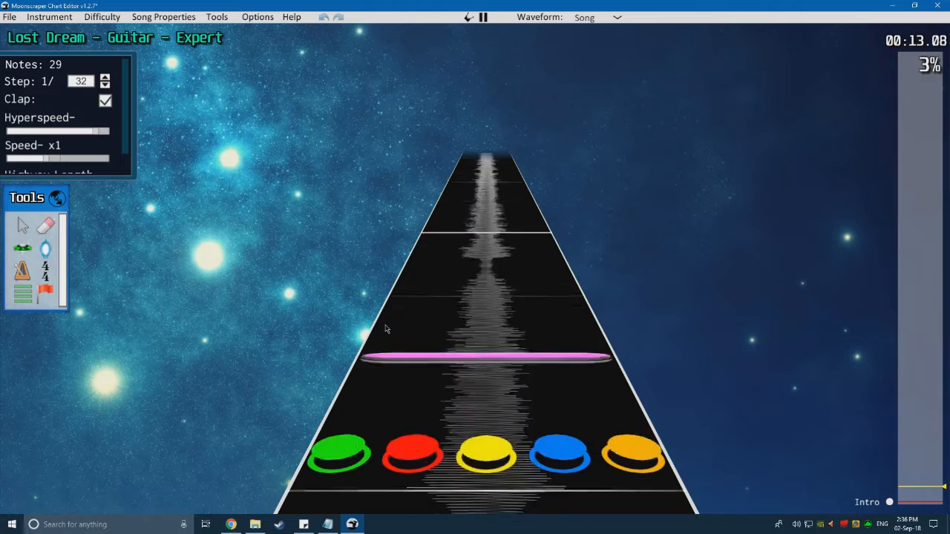
{"action": "key", "text": "space"}
{"action": "scroll", "coordinate": [385, 329], "scroll_direction": "down", "scroll_amount": 2}
{"action": "left_click", "coordinate": [21, 251]}
{"action": "scroll", "coordinate": [505, 345], "scroll_direction": "down", "scroll_amount": 4}
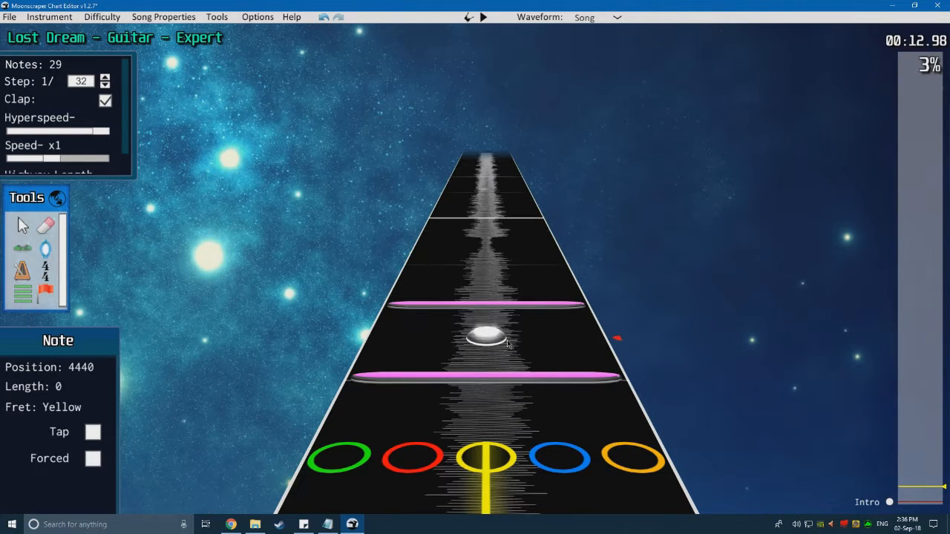
{"action": "key", "text": "space"}
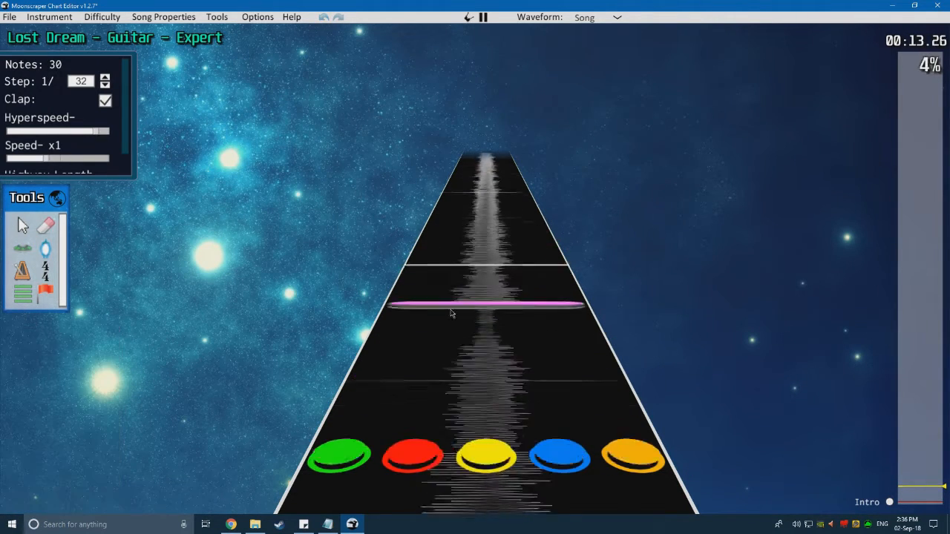
{"action": "key", "text": "space"}
{"action": "scroll", "coordinate": [448, 314], "scroll_direction": "down", "scroll_amount": 4}
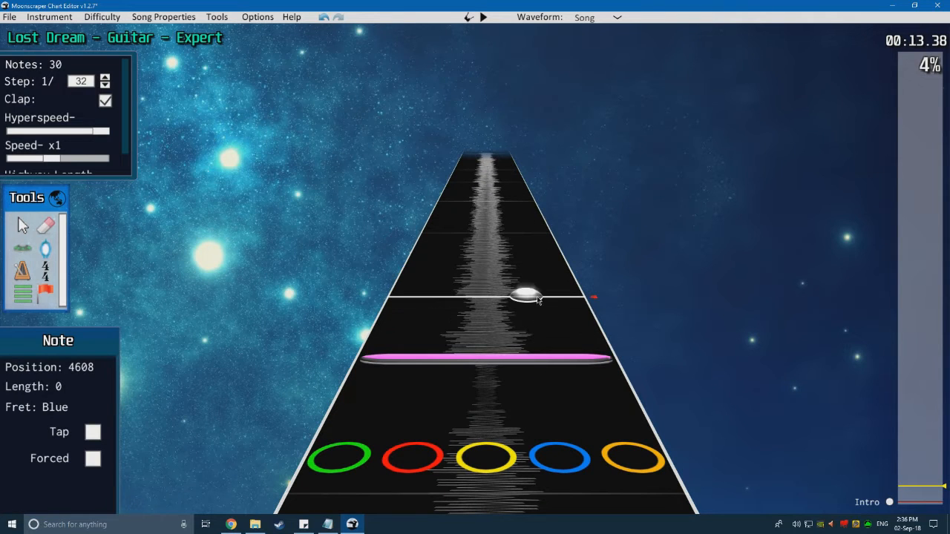
Step: Place a sustained blue note at position 4608 and a forced, sustained orange note at position 4704, and play them back
{"action": "key", "text": "space"}
{"action": "key", "text": "space"}
{"action": "scroll", "coordinate": [477, 345], "scroll_direction": "down", "scroll_amount": 4}
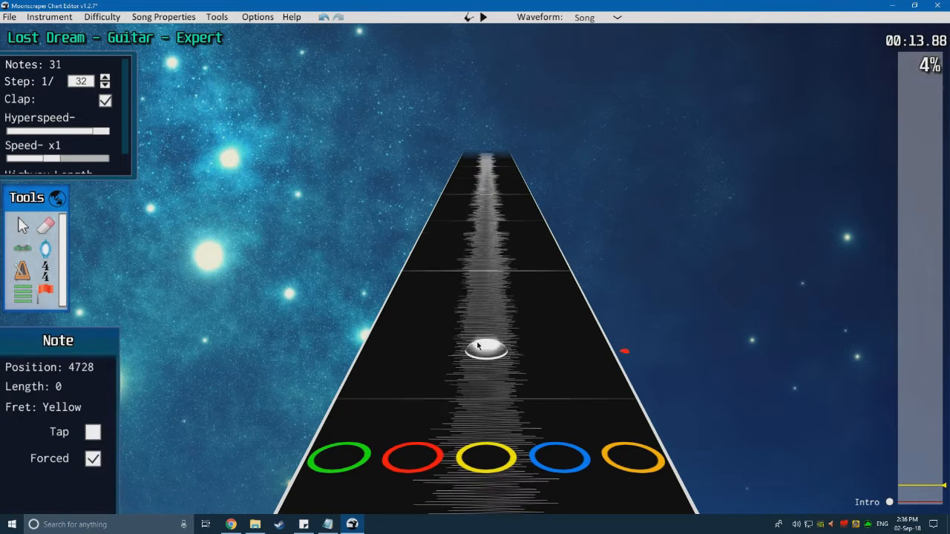
{"action": "left_click_drag", "start_coordinate": [558, 440], "coordinate": [540, 287]}
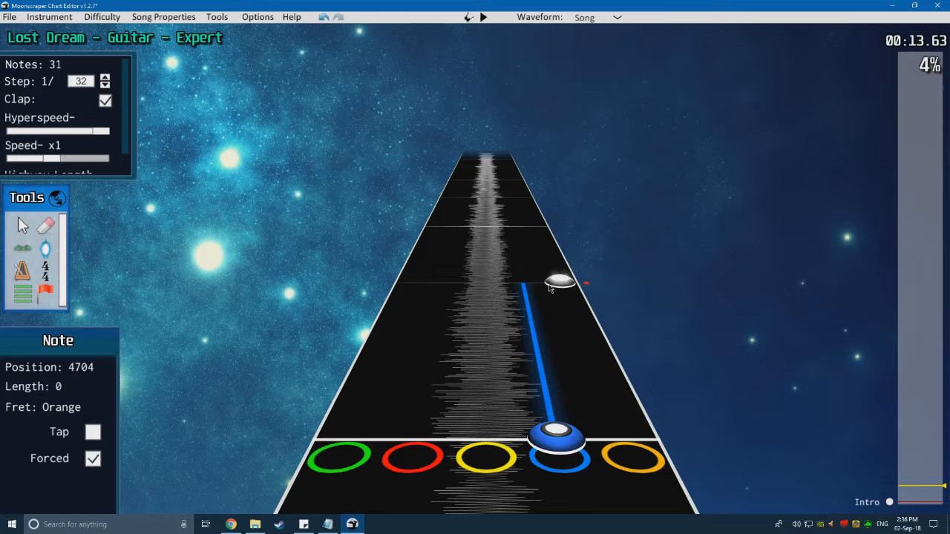
{"action": "key", "text": "space"}
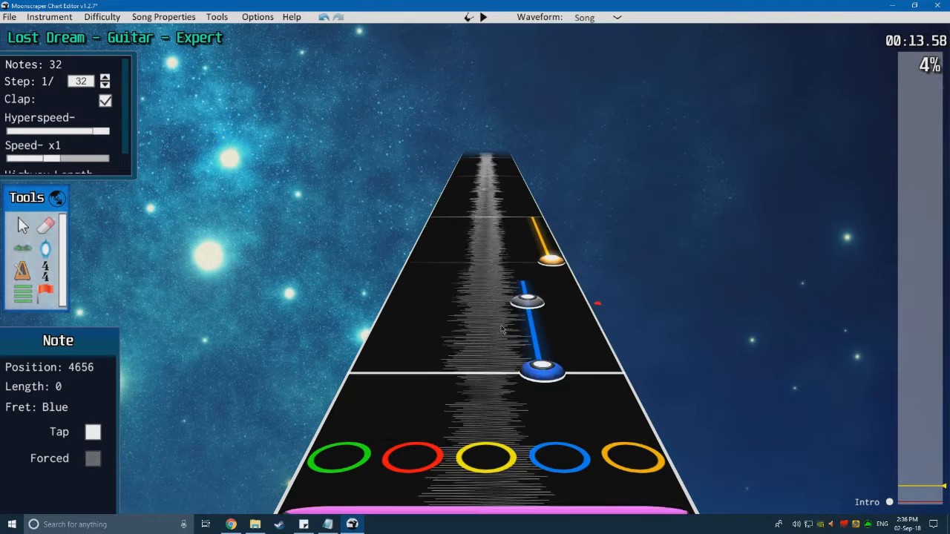
{"action": "key", "text": "space"}
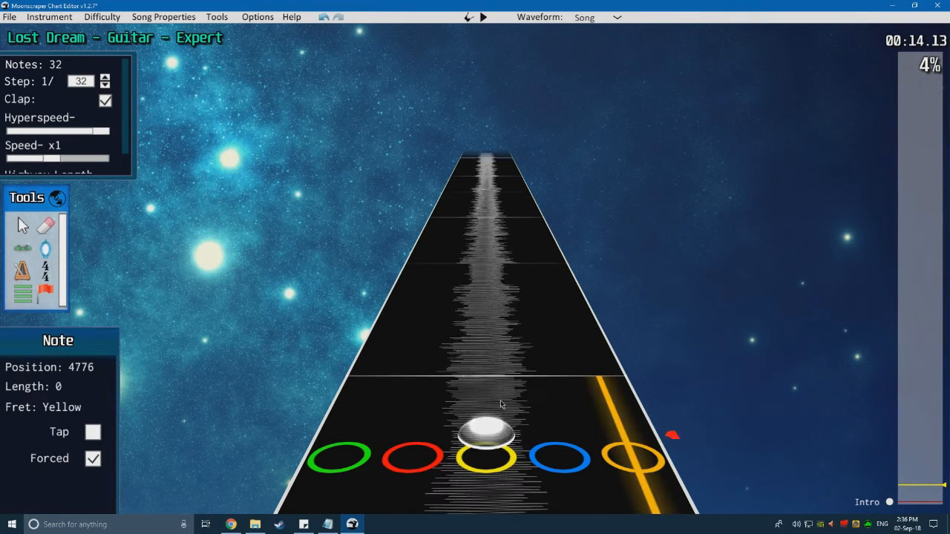
Step: Place three open notes after the sustained orange note and play them back
{"action": "left_click", "coordinate": [499, 387]}
{"action": "left_click", "coordinate": [494, 315]}
{"action": "key", "text": "space"}
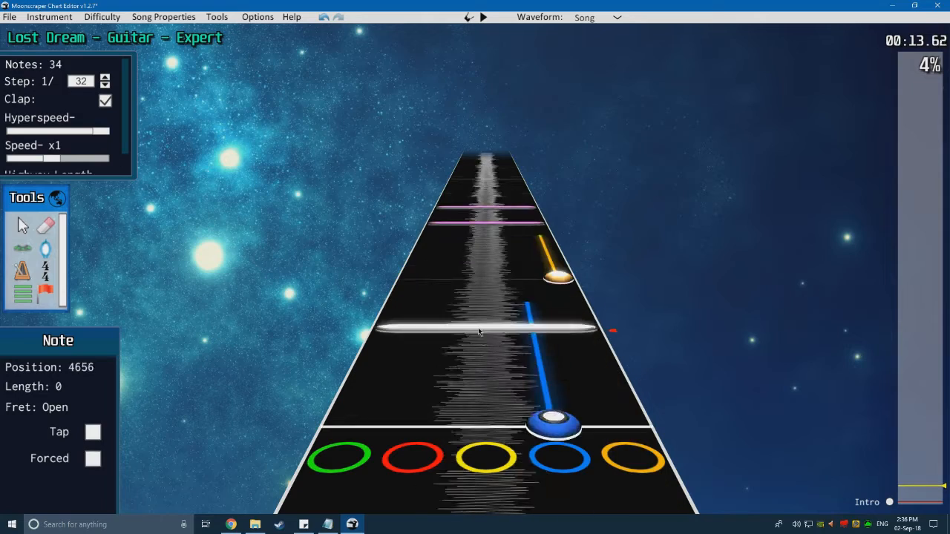
{"action": "key", "text": "space"}
{"action": "left_click", "coordinate": [476, 324]}
{"action": "key", "text": "space"}
{"action": "key", "text": "space"}
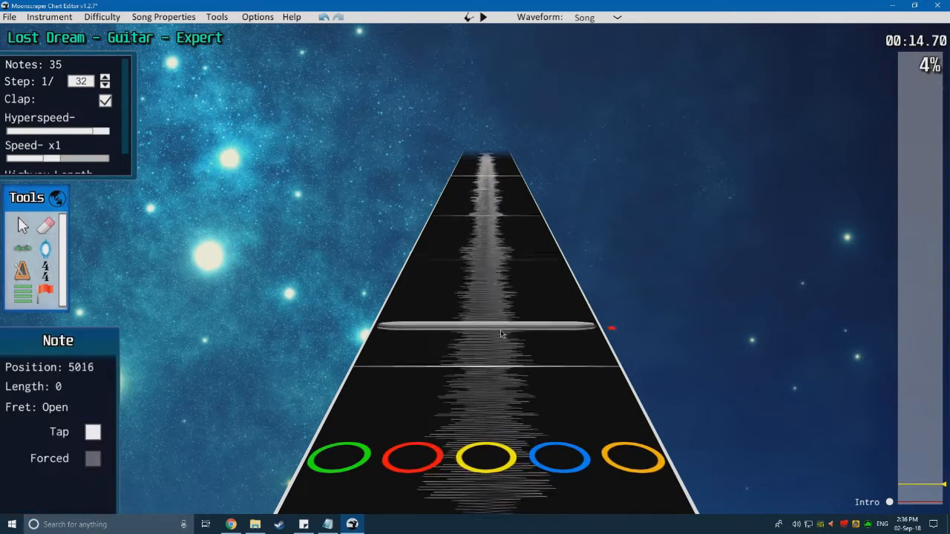
Step: Place a sustained red note after the open notes and play it back
{"action": "scroll", "coordinate": [501, 330], "scroll_direction": "up", "scroll_amount": 1}
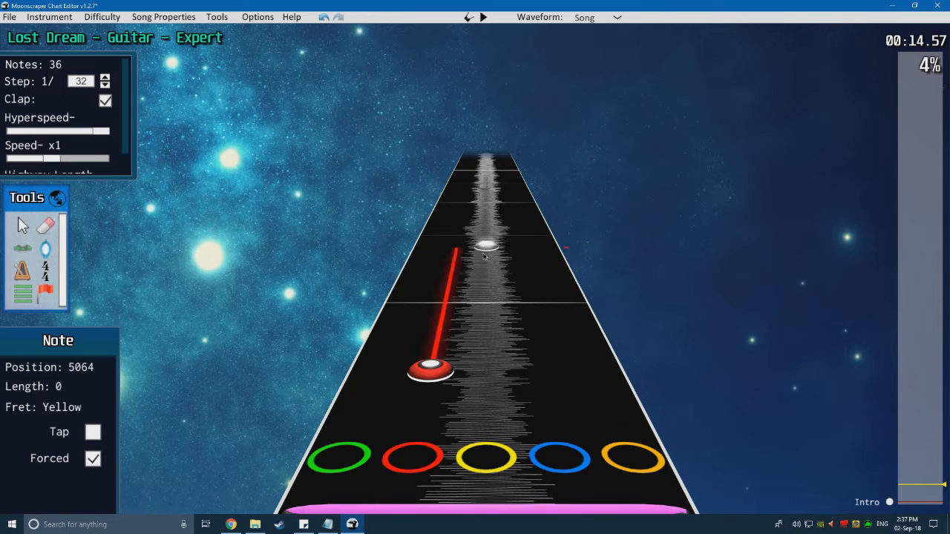
{"action": "key", "text": "space"}
{"action": "key", "text": "space"}
{"action": "scroll", "coordinate": [487, 313], "scroll_direction": "down", "scroll_amount": 2}
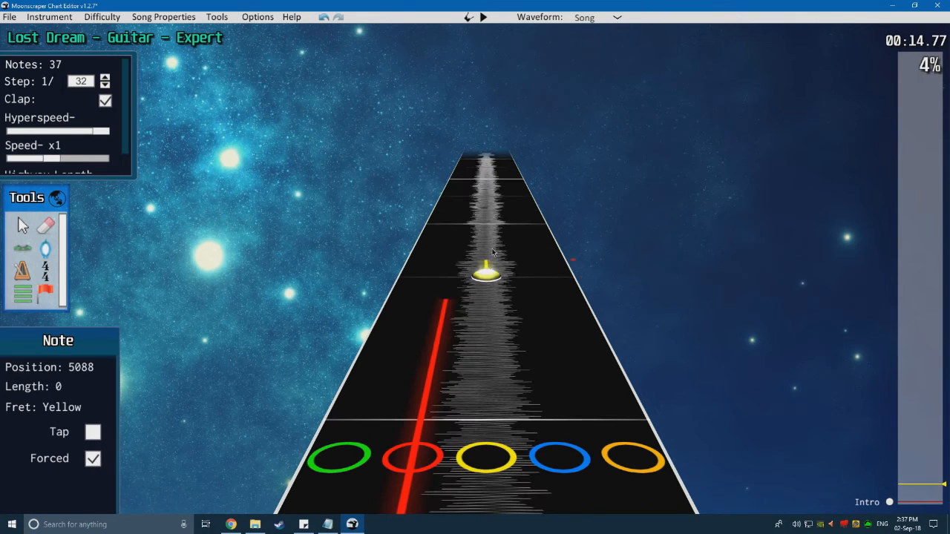
Step: Place a sustained yellow note at position 5088 following the red sustain and play it back
{"action": "left_click_drag", "start_coordinate": [493, 273], "coordinate": [488, 225]}
{"action": "scroll", "coordinate": [479, 268], "scroll_direction": "down", "scroll_amount": 2}
{"action": "key", "text": "space"}
{"action": "key", "text": "space"}
{"action": "scroll", "coordinate": [479, 312], "scroll_direction": "down", "scroll_amount": 3}
Step: Place an open note after the yellow sustain and toggle the forced state of both the yellow and the open note
{"action": "key", "text": "6"}
{"action": "left_click", "coordinate": [479, 318]}
{"action": "scroll", "coordinate": [478, 325], "scroll_direction": "down", "scroll_amount": 2}
{"action": "left_click", "coordinate": [22, 232]}
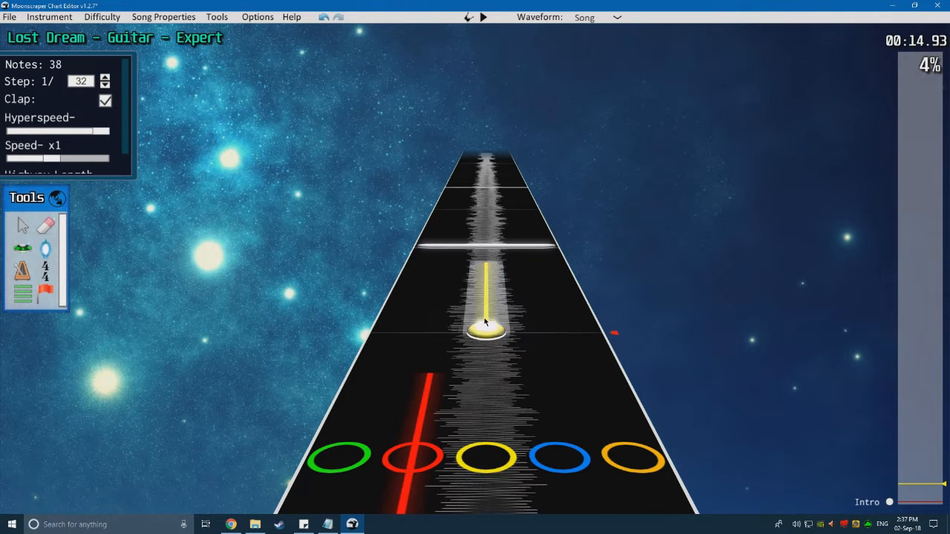
{"action": "left_click", "coordinate": [485, 326]}
{"action": "key", "text": "f"}
{"action": "left_click", "coordinate": [482, 247]}
{"action": "key", "text": "f"}
{"action": "left_click", "coordinate": [426, 309]}
Step: Play back the passage with the red sustain, the yellow sustain and the open note against the audio
{"action": "scroll", "coordinate": [425, 327], "scroll_direction": "down", "scroll_amount": 4}
{"action": "scroll", "coordinate": [425, 334], "scroll_direction": "down", "scroll_amount": 4}
{"action": "left_click_drag", "start_coordinate": [913, 486], "coordinate": [909, 484]}
{"action": "key", "text": "space"}
{"action": "key", "text": "space"}
{"action": "scroll", "coordinate": [571, 392], "scroll_direction": "down", "scroll_amount": 8}
{"action": "key", "text": "space"}
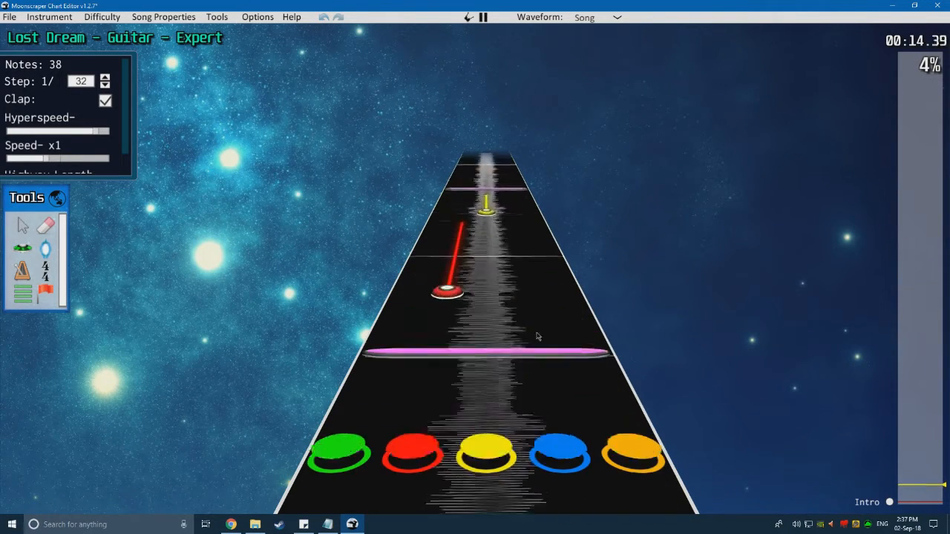
{"action": "key", "text": "space"}
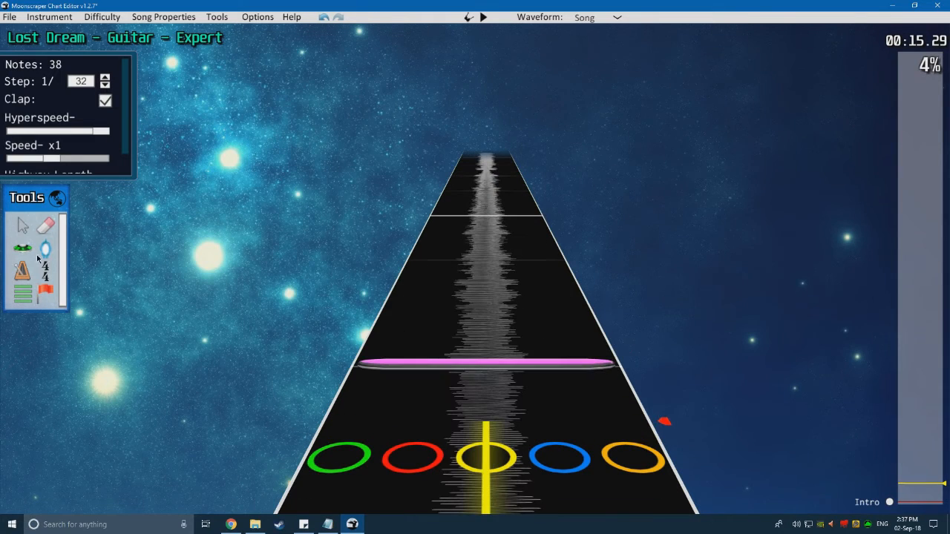
Step: Place an orange, a blue and a yellow note in sequence after the open note, checking the timing by playback
{"action": "left_click", "coordinate": [486, 298]}
{"action": "key", "text": "space"}
{"action": "key", "text": "space"}
{"action": "scroll", "coordinate": [522, 319], "scroll_direction": "down", "scroll_amount": 1}
{"action": "left_click", "coordinate": [472, 275]}
{"action": "scroll", "coordinate": [430, 319], "scroll_direction": "down", "scroll_amount": 1}
{"action": "scroll", "coordinate": [431, 320], "scroll_direction": "up", "scroll_amount": 5}
{"action": "scroll", "coordinate": [421, 331], "scroll_direction": "down", "scroll_amount": 4}
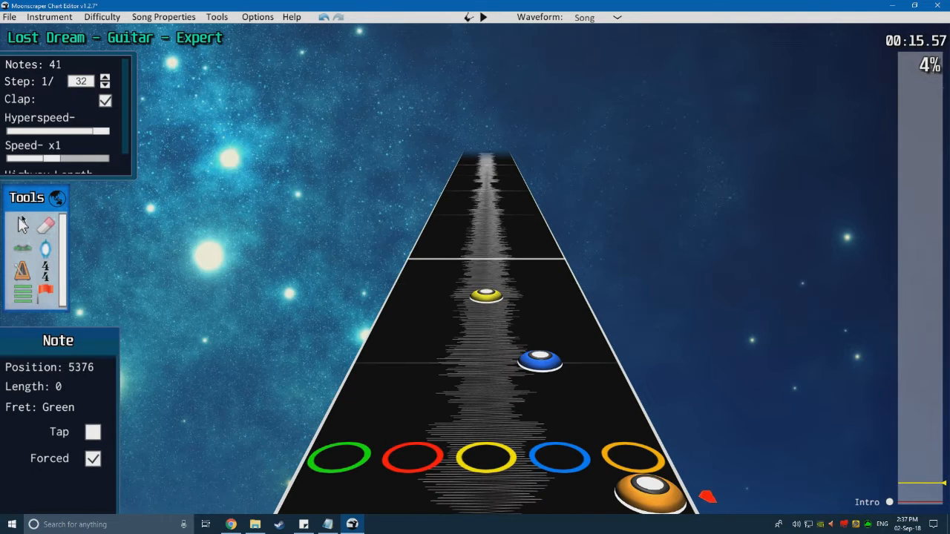
Step: Move the last yellow note of the run to the red lane and play the run back
{"action": "left_click", "coordinate": [20, 224]}
{"action": "left_click", "coordinate": [425, 298]}
{"action": "scroll", "coordinate": [411, 312], "scroll_direction": "down", "scroll_amount": 1}
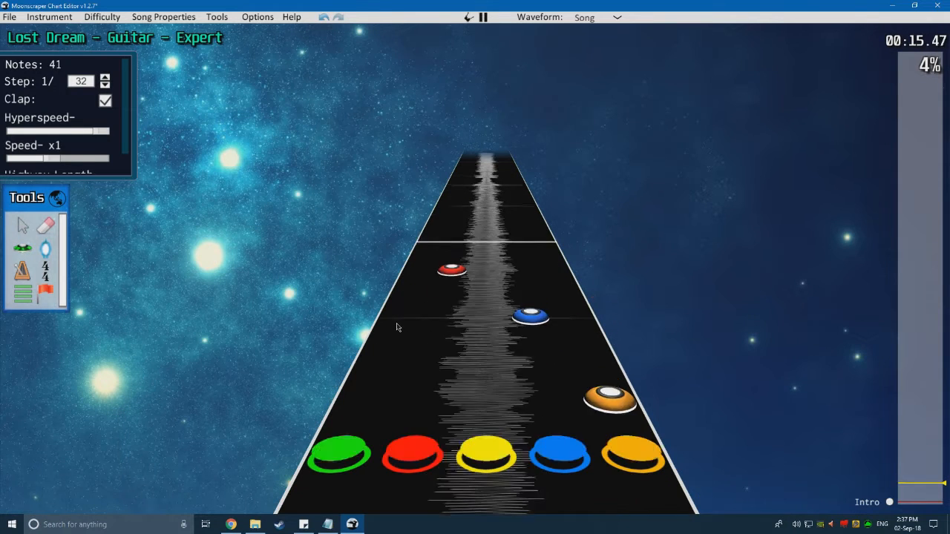
Step: Place a forced, sustained green note at position 5376 and play it back
{"action": "scroll", "coordinate": [399, 325], "scroll_direction": "up", "scroll_amount": 5}
{"action": "scroll", "coordinate": [388, 335], "scroll_direction": "down", "scroll_amount": 2}
{"action": "key", "text": "j"}
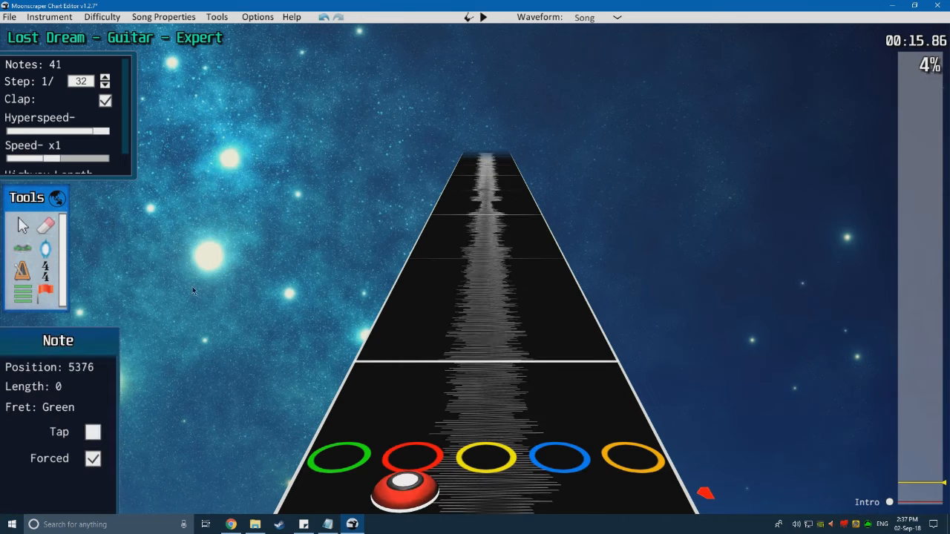
{"action": "left_click_drag", "start_coordinate": [380, 358], "coordinate": [399, 268]}
{"action": "scroll", "coordinate": [397, 275], "scroll_direction": "down", "scroll_amount": 4}
{"action": "key", "text": "space"}
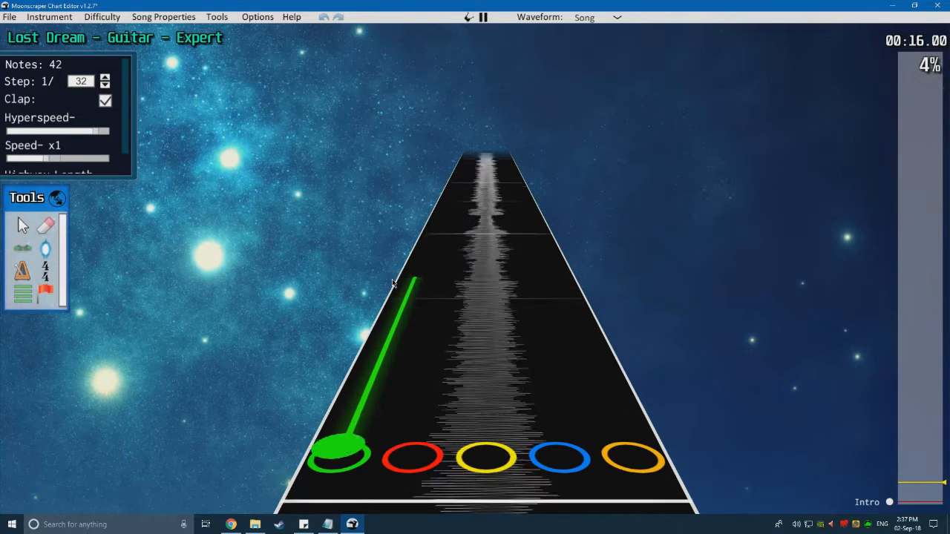
{"action": "key", "text": "space"}
{"action": "scroll", "coordinate": [416, 334], "scroll_direction": "up", "scroll_amount": 2}
Step: Place an open note at position 5472, after the green sustain, and play it back
{"action": "left_click", "coordinate": [452, 394]}
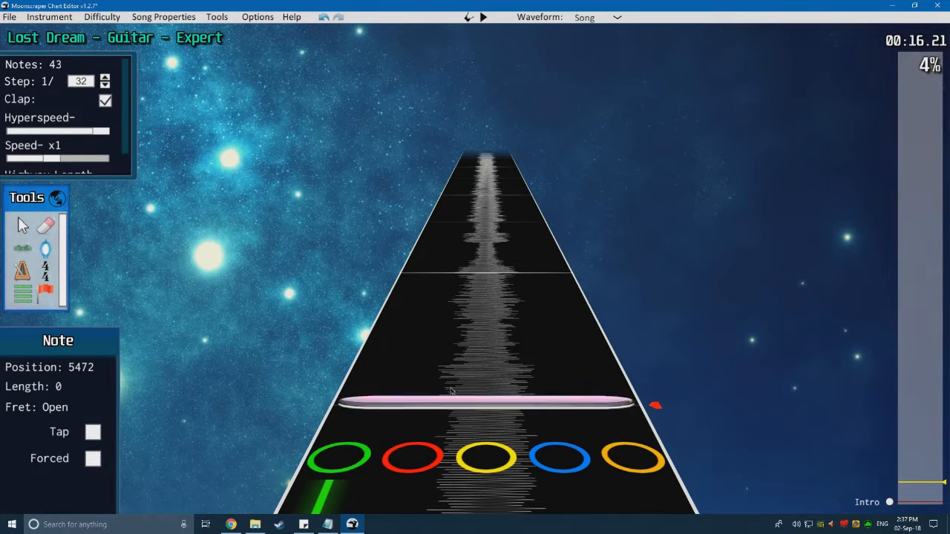
{"action": "scroll", "coordinate": [446, 389], "scroll_direction": "up", "scroll_amount": 5}
{"action": "key", "text": "space"}
{"action": "key", "text": "space"}
{"action": "scroll", "coordinate": [423, 379], "scroll_direction": "up", "scroll_amount": 1}
Step: Place two more open notes, the second at position 5616, and play each one back
{"action": "left_click", "coordinate": [488, 353]}
{"action": "scroll", "coordinate": [487, 354], "scroll_direction": "up", "scroll_amount": 2}
{"action": "key", "text": "space"}
{"action": "key", "text": "space"}
{"action": "scroll", "coordinate": [469, 364], "scroll_direction": "up", "scroll_amount": 1}
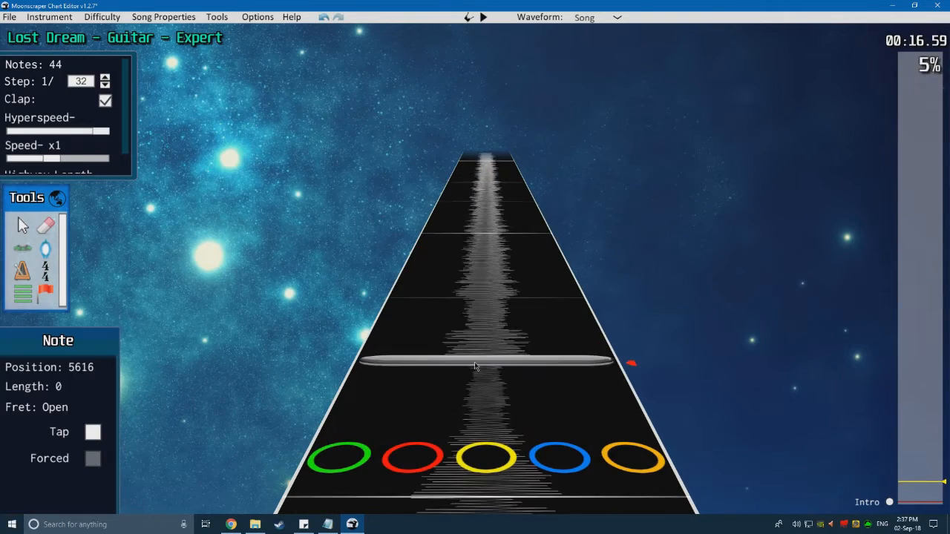
{"action": "left_click", "coordinate": [475, 365]}
{"action": "scroll", "coordinate": [456, 376], "scroll_direction": "up", "scroll_amount": 3}
{"action": "key", "text": "space"}
{"action": "key", "text": "space"}
Step: Play back the passage from the yellow sustain through the newest open notes to check the timing
{"action": "scroll", "coordinate": [450, 367], "scroll_direction": "down", "scroll_amount": 8}
{"action": "mouse_move", "coordinate": [898, 483]}
{"action": "left_mouse_down"}
{"action": "mouse_move", "coordinate": [899, 499]}
{"action": "mouse_move", "coordinate": [888, 488]}
{"action": "left_mouse_up"}
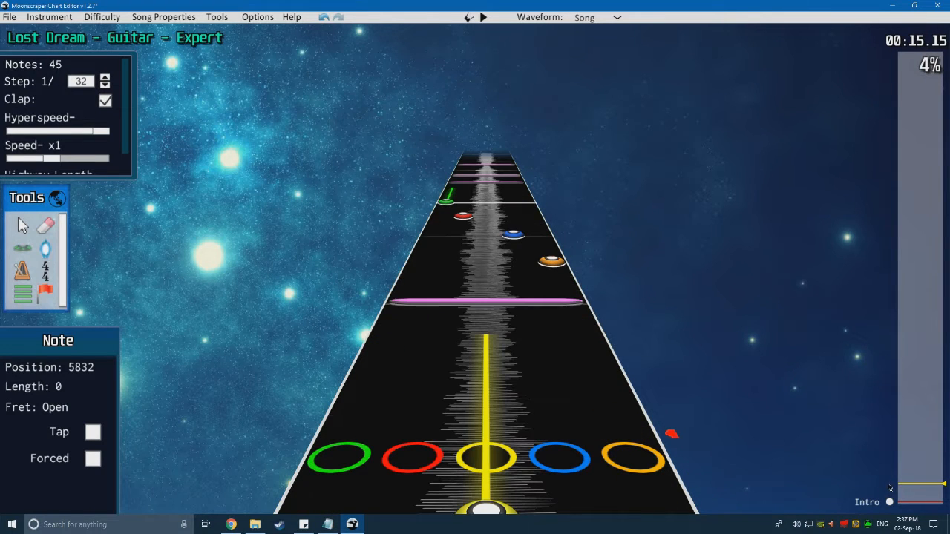
{"action": "left_click", "coordinate": [25, 248]}
{"action": "scroll", "coordinate": [420, 324], "scroll_direction": "up", "scroll_amount": 2}
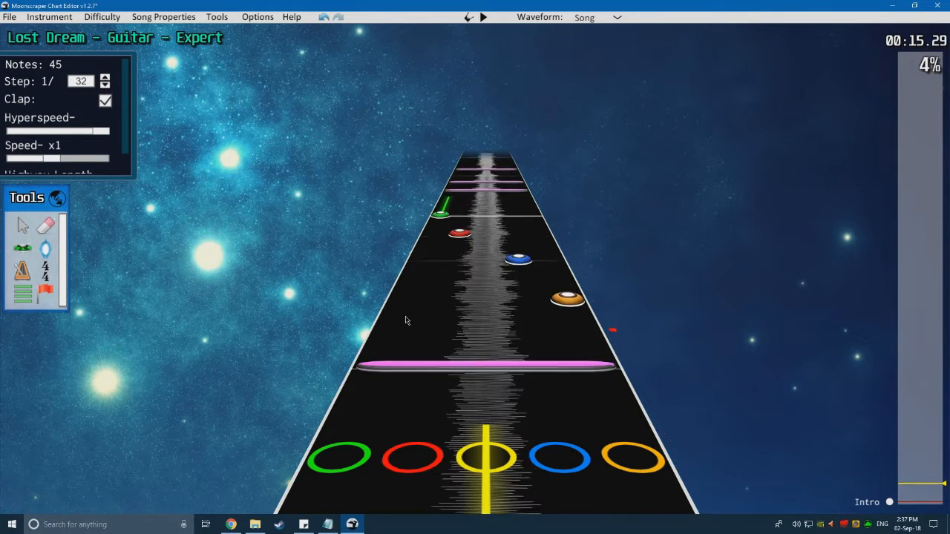
{"action": "scroll", "coordinate": [375, 314], "scroll_direction": "up", "scroll_amount": 1}
{"action": "key", "text": "space"}
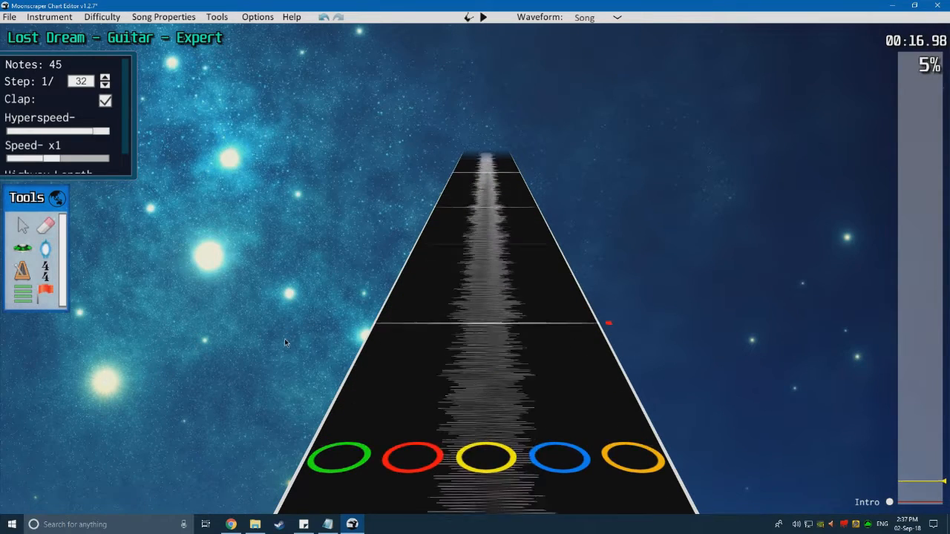
{"action": "key", "text": "space"}
Step: Listen to the following section, place a forced red note at position 5664 and play it back
{"action": "left_click", "coordinate": [26, 247]}
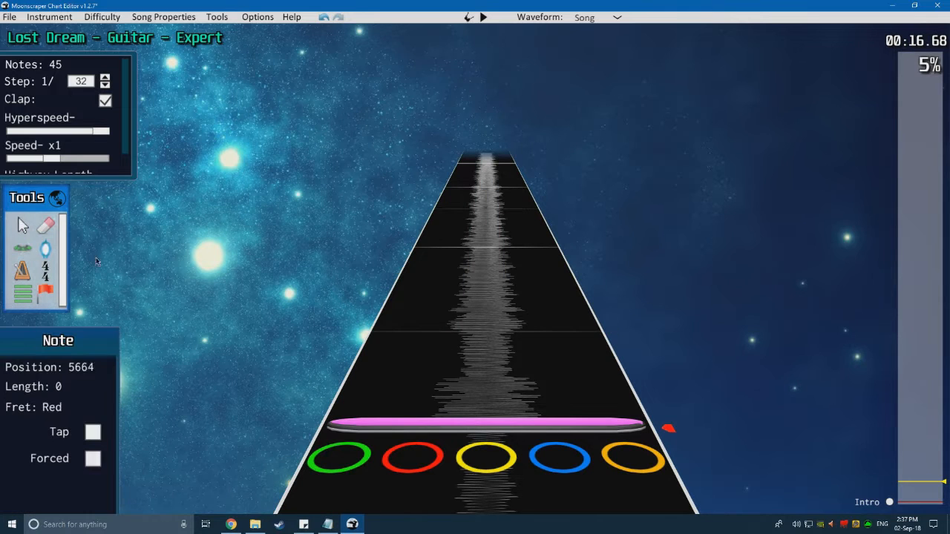
{"action": "scroll", "coordinate": [459, 335], "scroll_direction": "up", "scroll_amount": 1}
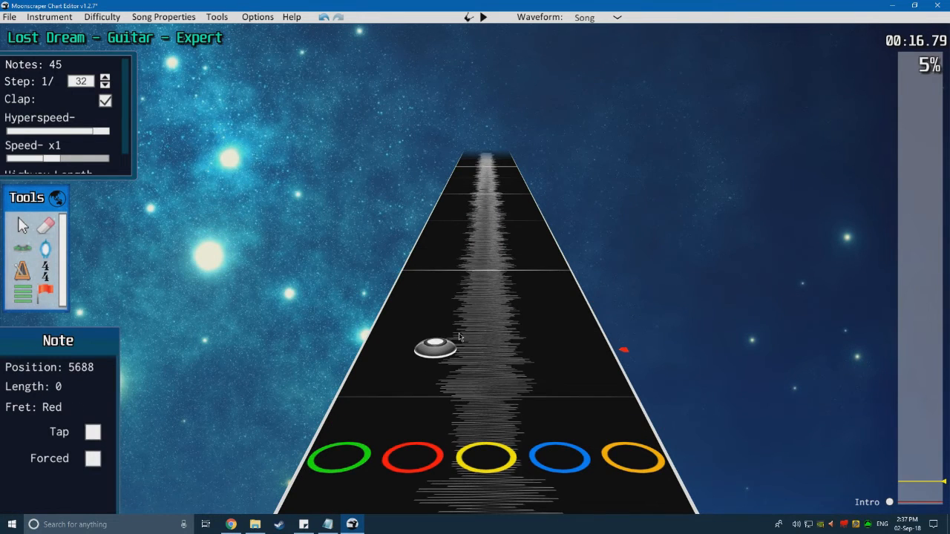
{"action": "key", "text": "space"}
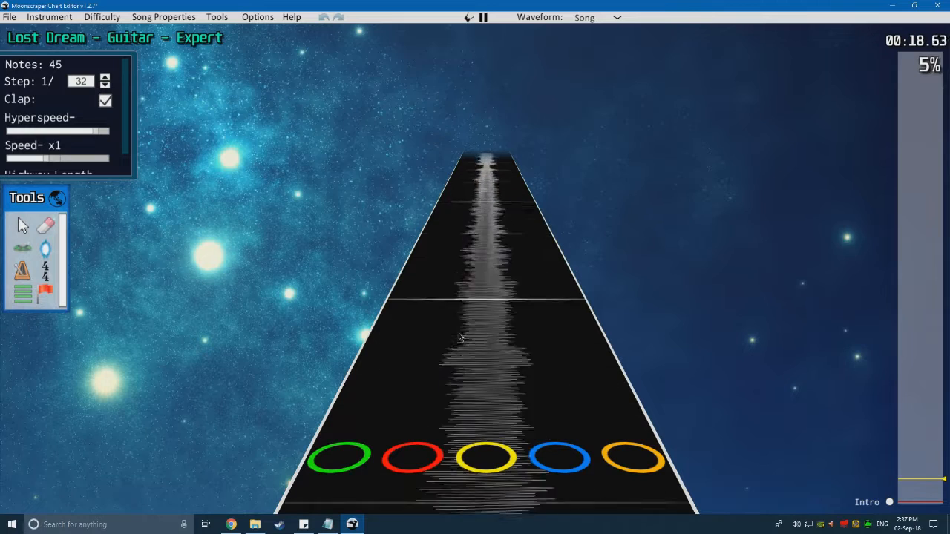
{"action": "key", "text": "space"}
{"action": "scroll", "coordinate": [454, 343], "scroll_direction": "down", "scroll_amount": 20}
{"action": "scroll", "coordinate": [445, 349], "scroll_direction": "down", "scroll_amount": 7}
{"action": "scroll", "coordinate": [436, 359], "scroll_direction": "up", "scroll_amount": 5}
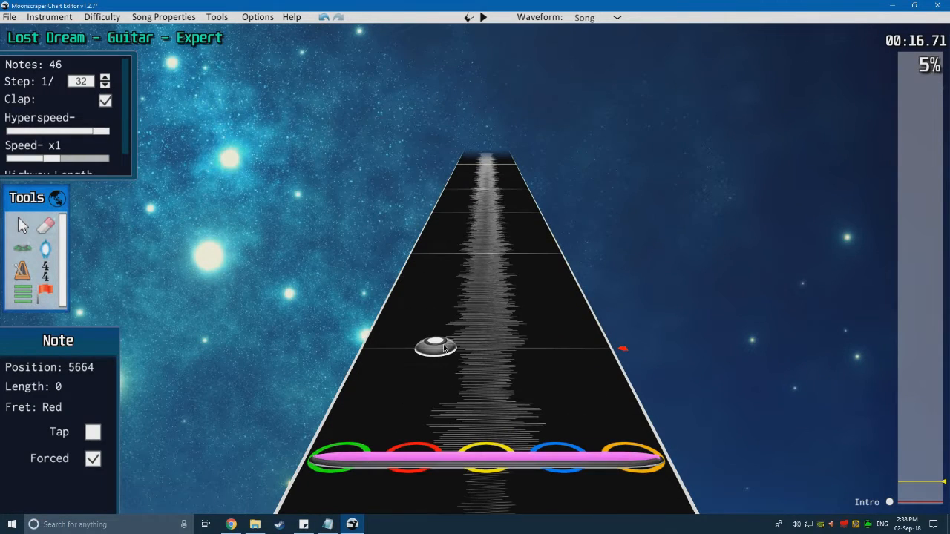
{"action": "scroll", "coordinate": [446, 347], "scroll_direction": "up", "scroll_amount": 1}
{"action": "key", "text": "space"}
{"action": "key", "text": "space"}
{"action": "scroll", "coordinate": [449, 346], "scroll_direction": "down", "scroll_amount": 4}
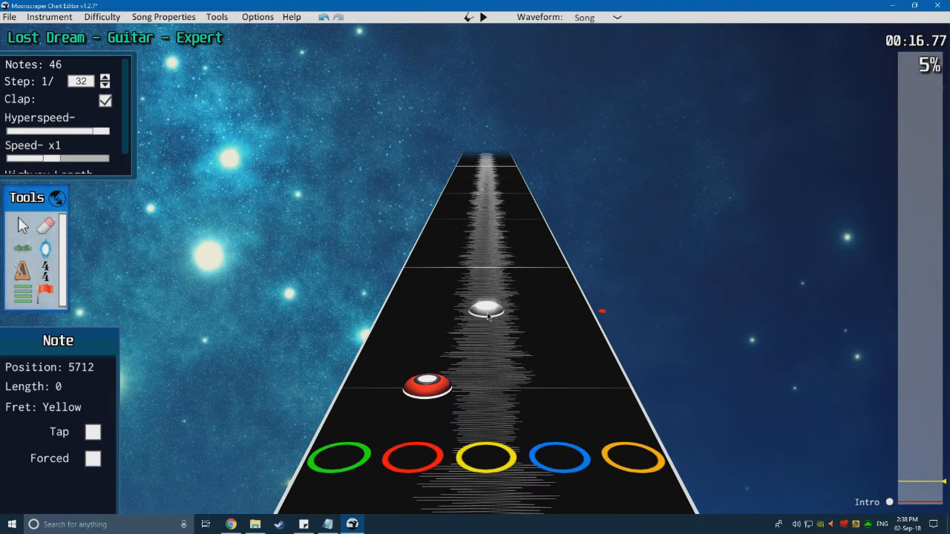
Step: Place yellow, red, yellow, orange and blue notes in sequence from position 5712 to position 5904 and play them back
{"action": "left_click", "coordinate": [486, 240]}
{"action": "scroll", "coordinate": [486, 240], "scroll_direction": "up", "scroll_amount": 3}
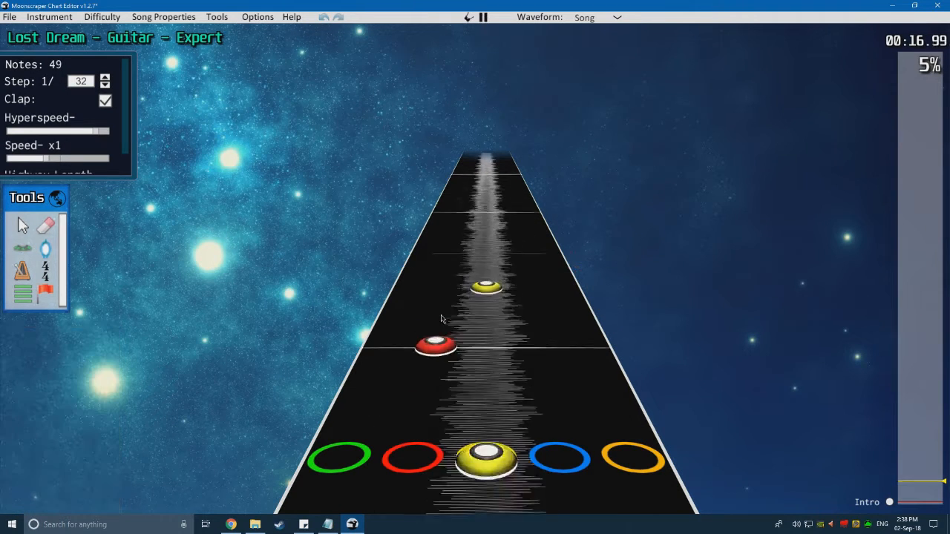
{"action": "scroll", "coordinate": [572, 339], "scroll_direction": "down", "scroll_amount": 1}
{"action": "left_click", "coordinate": [572, 339]}
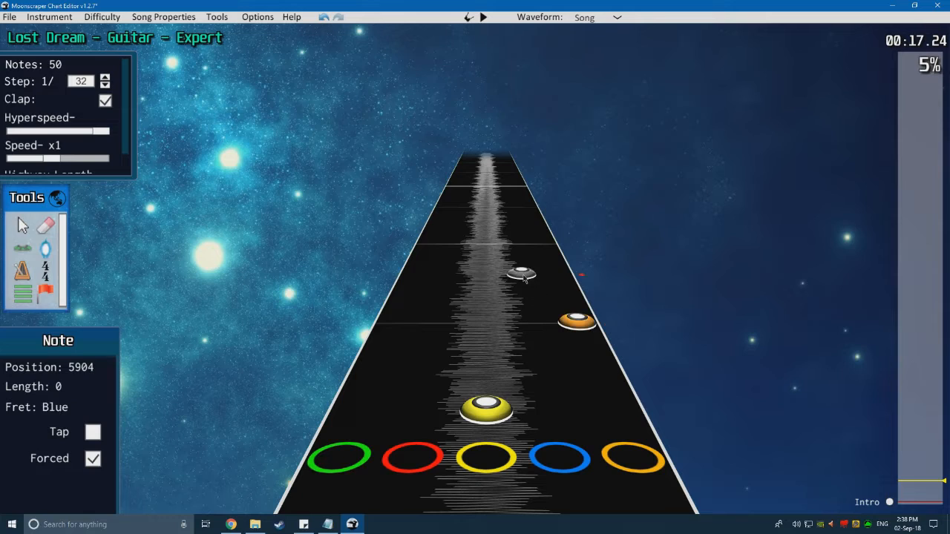
{"action": "scroll", "coordinate": [448, 330], "scroll_direction": "down", "scroll_amount": 4}
{"action": "key", "text": "space"}
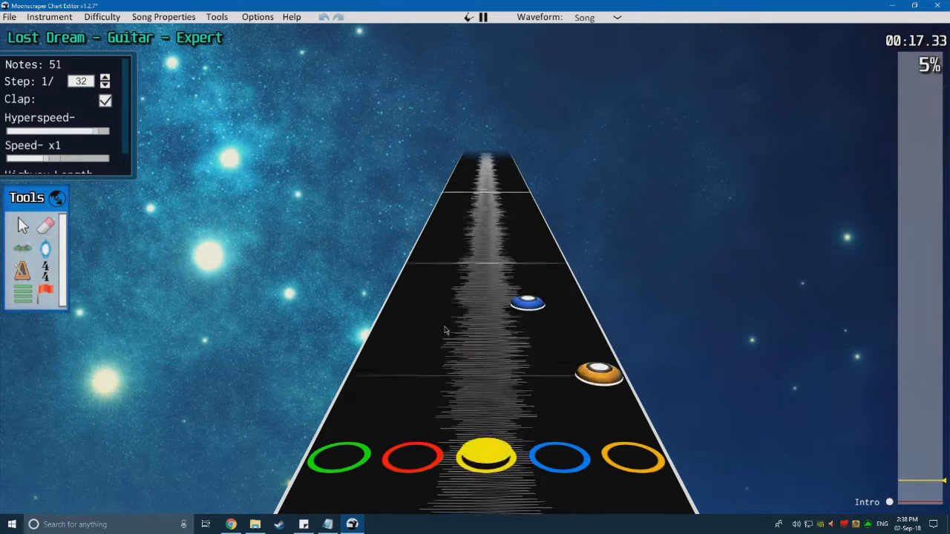
{"action": "key", "text": "space"}
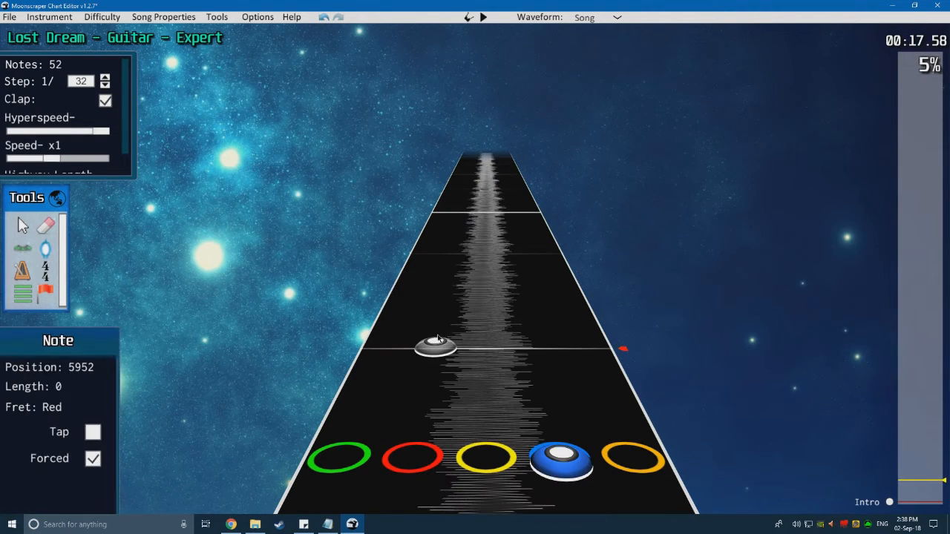
Step: Place two alternating pairs of red and yellow notes, starting with red at position 5952 and yellow at 6000, and play them back
{"action": "left_click", "coordinate": [437, 336]}
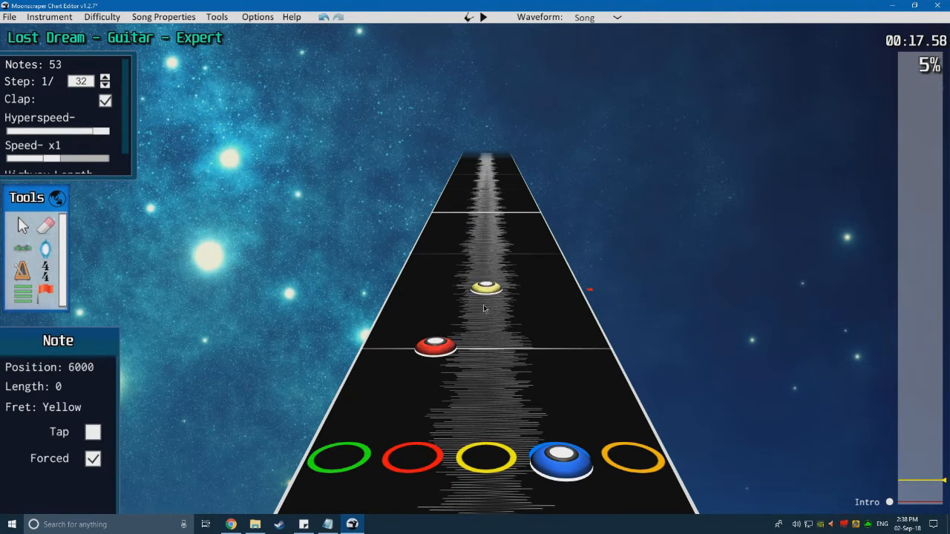
{"action": "left_click", "coordinate": [476, 297]}
{"action": "key", "text": "space"}
{"action": "key", "text": "space"}
{"action": "scroll", "coordinate": [472, 335], "scroll_direction": "down", "scroll_amount": 3}
{"action": "left_click", "coordinate": [441, 320]}
{"action": "left_click", "coordinate": [479, 292]}
{"action": "scroll", "coordinate": [446, 375], "scroll_direction": "down", "scroll_amount": 5}
{"action": "key", "text": "space"}
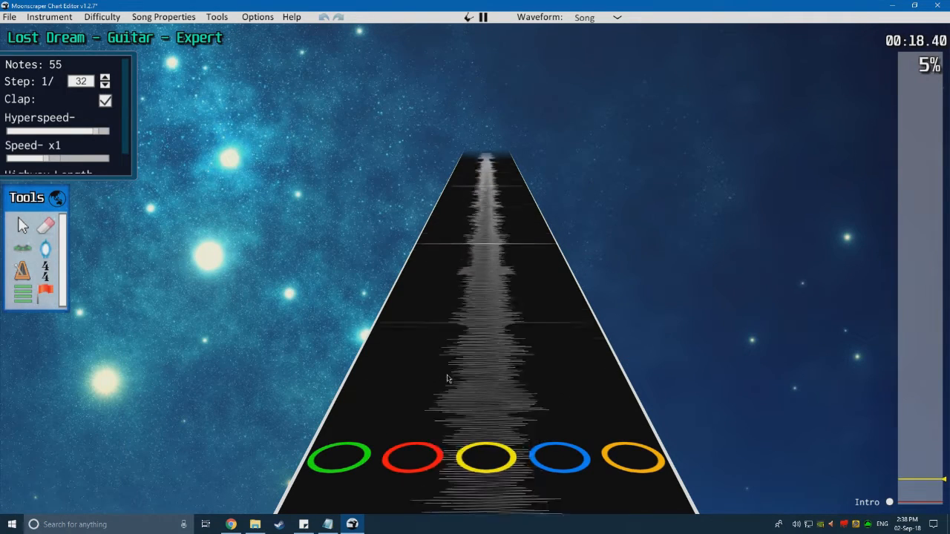
{"action": "key", "text": "space"}
Step: Place a forced, sustained blue note at position 6144 and play it back
{"action": "left_click", "coordinate": [538, 359]}
{"action": "left_click_drag", "start_coordinate": [538, 358], "coordinate": [525, 233]}
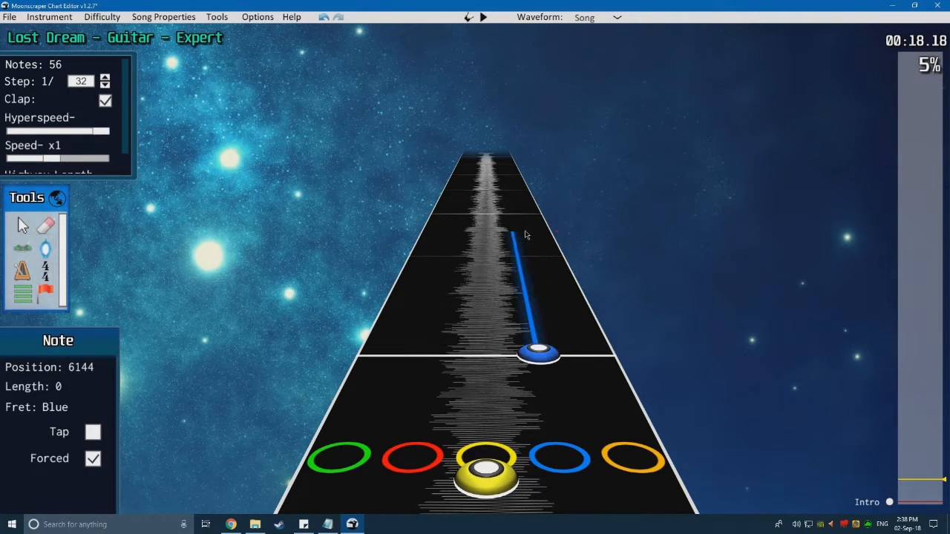
{"action": "key", "text": "space"}
{"action": "key", "text": "space"}
{"action": "scroll", "coordinate": [491, 327], "scroll_direction": "down", "scroll_amount": 2}
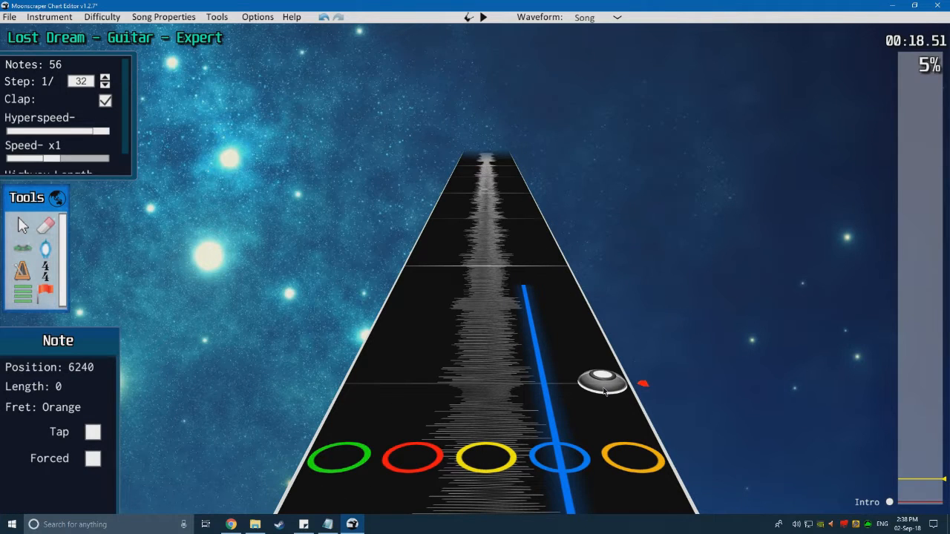
Step: Place a sustained orange note at position 6240, after the blue sustain, and play it back
{"action": "left_click_drag", "start_coordinate": [603, 391], "coordinate": [562, 273]}
{"action": "scroll", "coordinate": [445, 326], "scroll_direction": "down", "scroll_amount": 4}
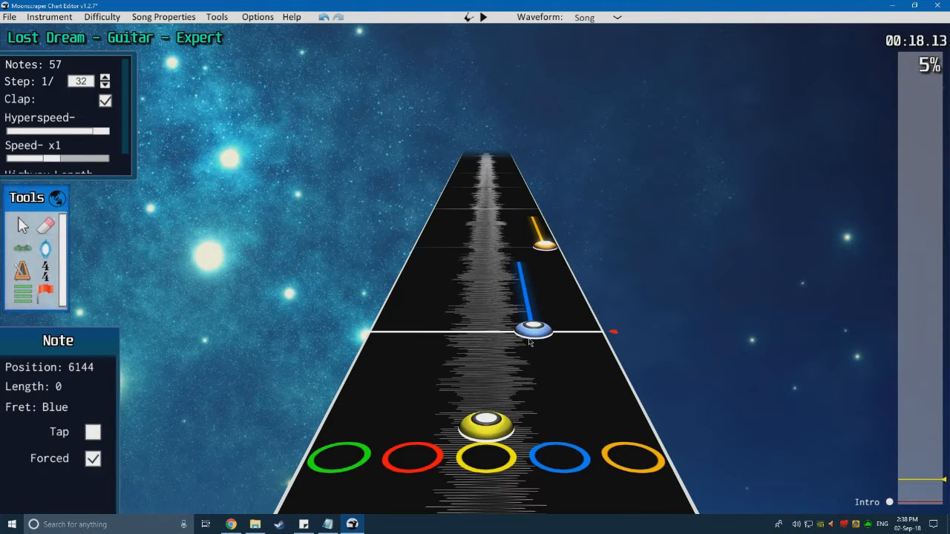
{"action": "key", "text": "space"}
{"action": "key", "text": "space"}
{"action": "scroll", "coordinate": [445, 328], "scroll_direction": "down", "scroll_amount": 2}
Step: Place an open note after the orange sustain and play it back
{"action": "key", "text": "o"}
{"action": "left_click", "coordinate": [486, 328]}
{"action": "key", "text": "space"}
{"action": "key", "text": "space"}
{"action": "scroll", "coordinate": [484, 346], "scroll_direction": "down", "scroll_amount": 3}
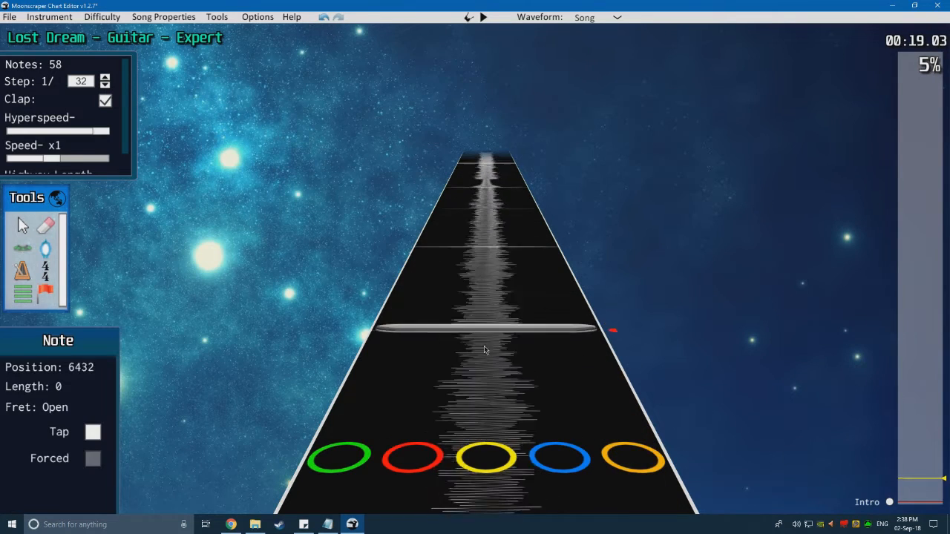
Step: Place two more open notes, one of them at position 6432, and play them back
{"action": "left_click", "coordinate": [485, 346]}
{"action": "left_click", "coordinate": [505, 279]}
{"action": "scroll", "coordinate": [489, 318], "scroll_direction": "down", "scroll_amount": 2}
{"action": "key", "text": "space"}
{"action": "key", "text": "space"}
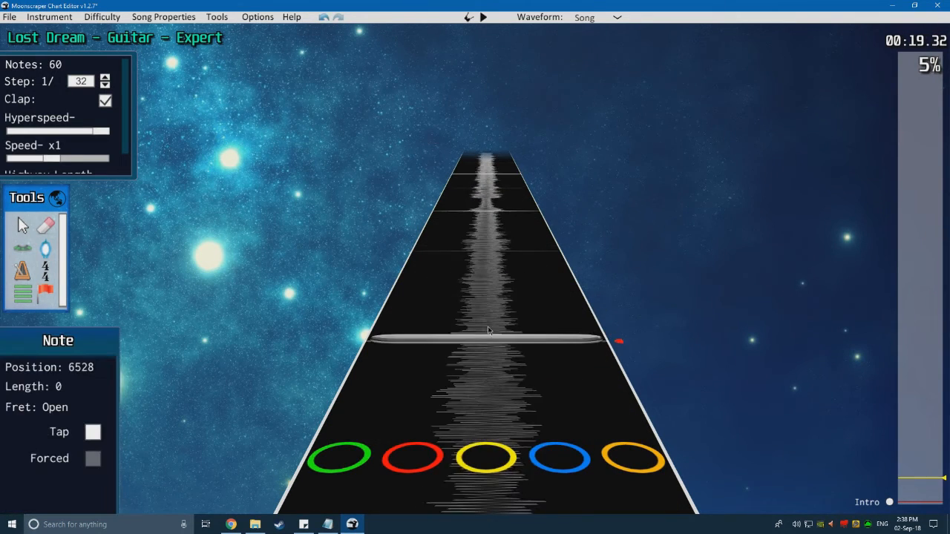
Step: Replay the new open notes and place a forced, sustained red note at position 6480
{"action": "scroll", "coordinate": [453, 373], "scroll_direction": "down", "scroll_amount": 2}
{"action": "scroll", "coordinate": [454, 372], "scroll_direction": "down", "scroll_amount": 5}
{"action": "key", "text": "o"}
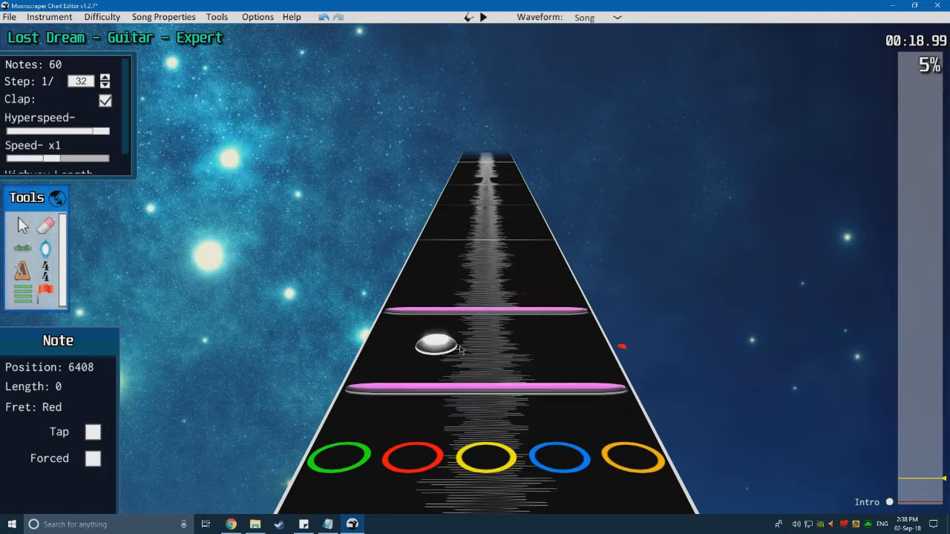
{"action": "key", "text": "space"}
{"action": "key", "text": "space"}
{"action": "scroll", "coordinate": [450, 374], "scroll_direction": "down", "scroll_amount": 3}
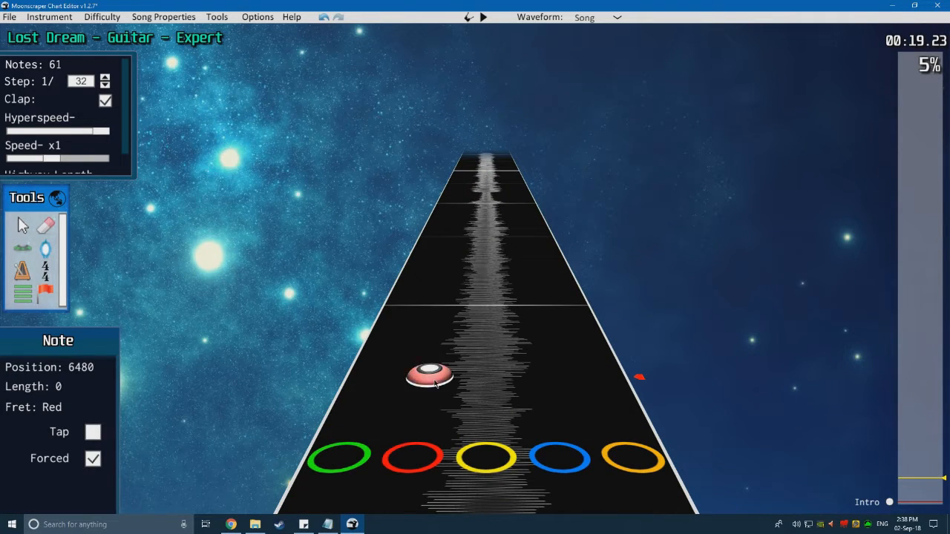
{"action": "left_click_drag", "start_coordinate": [436, 383], "coordinate": [469, 267]}
Step: Play back the red sustain and place a forced, sustained yellow note at position 6624
{"action": "key", "text": "space"}
{"action": "key", "text": "space"}
{"action": "scroll", "coordinate": [479, 334], "scroll_direction": "down", "scroll_amount": 2}
{"action": "left_click_drag", "start_coordinate": [490, 392], "coordinate": [503, 273]}
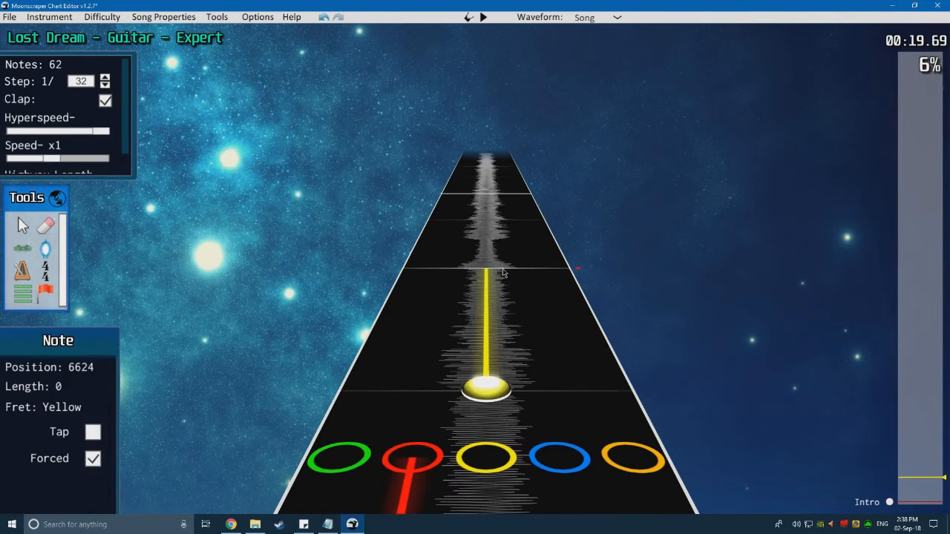
Step: Play back the yellow sustain and place a yellow note at position 6768 after it
{"action": "scroll", "coordinate": [467, 336], "scroll_direction": "down", "scroll_amount": 3}
{"action": "key", "text": "space"}
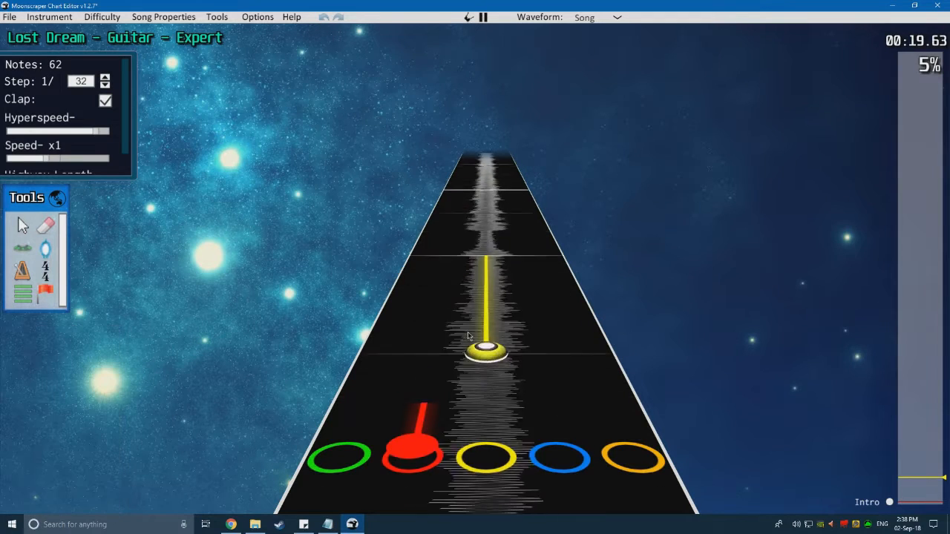
{"action": "key", "text": "space"}
{"action": "scroll", "coordinate": [469, 336], "scroll_direction": "down", "scroll_amount": 4}
{"action": "left_click", "coordinate": [484, 316]}
{"action": "scroll", "coordinate": [484, 326], "scroll_direction": "down", "scroll_amount": 1}
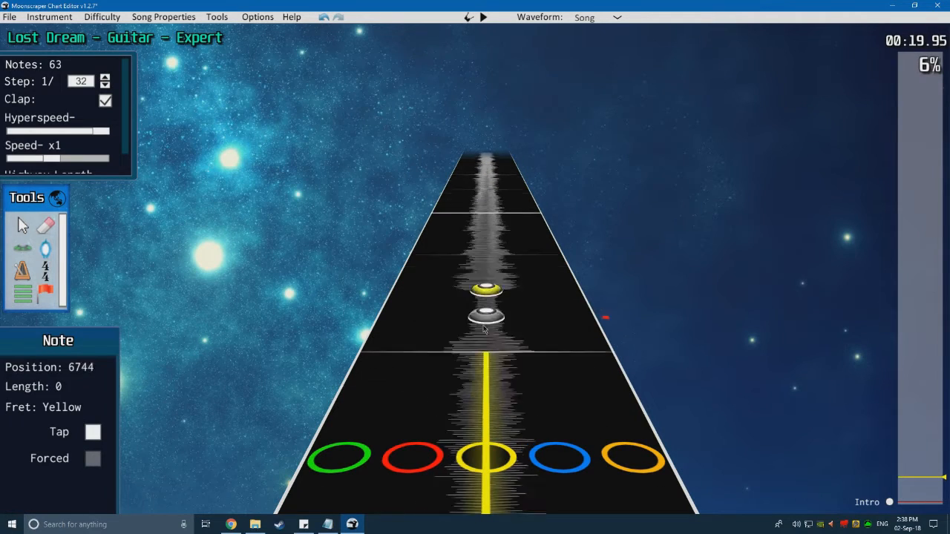
Step: Play back the new yellow note and check its spacing after the yellow sustain
{"action": "scroll", "coordinate": [484, 330], "scroll_direction": "down", "scroll_amount": 2}
{"action": "key", "text": "space"}
{"action": "key", "text": "space"}
{"action": "scroll", "coordinate": [483, 332], "scroll_direction": "down", "scroll_amount": 5}
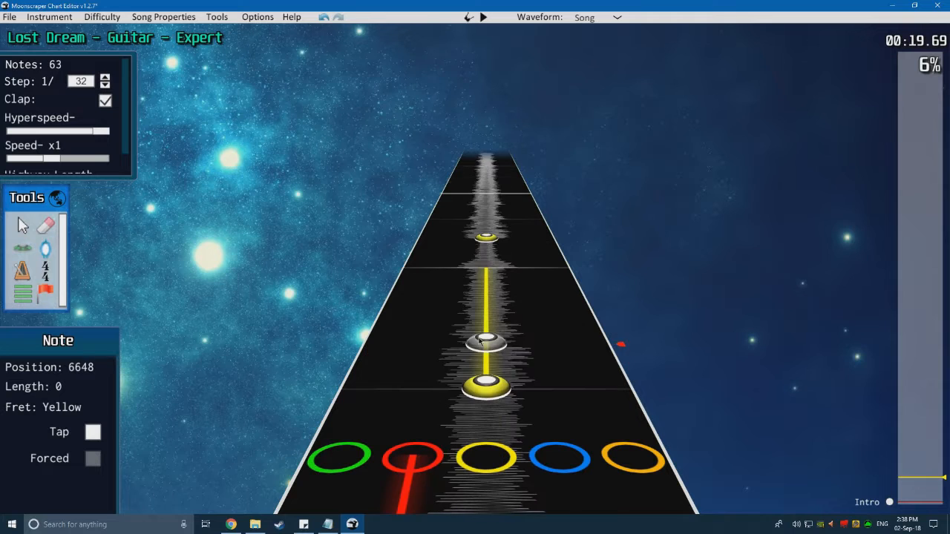
{"action": "scroll", "coordinate": [481, 340], "scroll_direction": "up", "scroll_amount": 5}
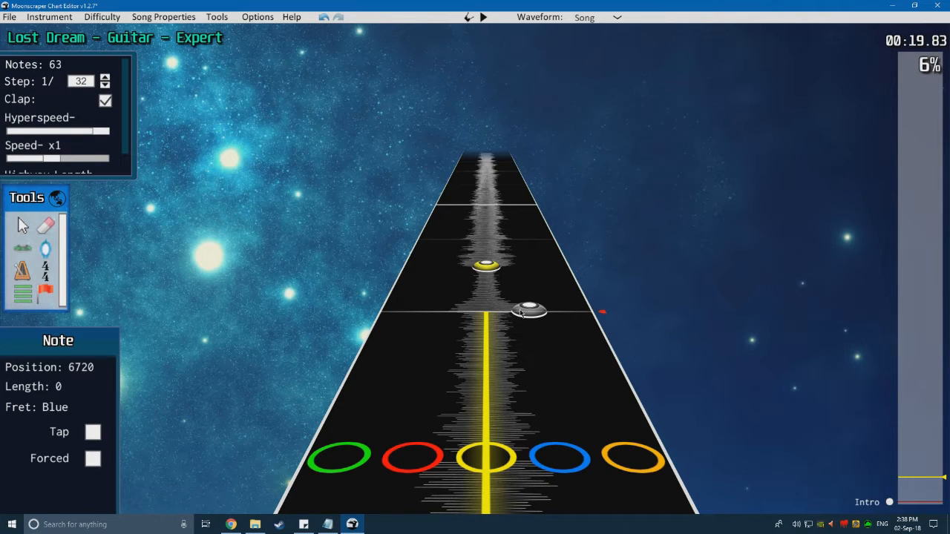
{"action": "scroll", "coordinate": [508, 298], "scroll_direction": "up", "scroll_amount": 3}
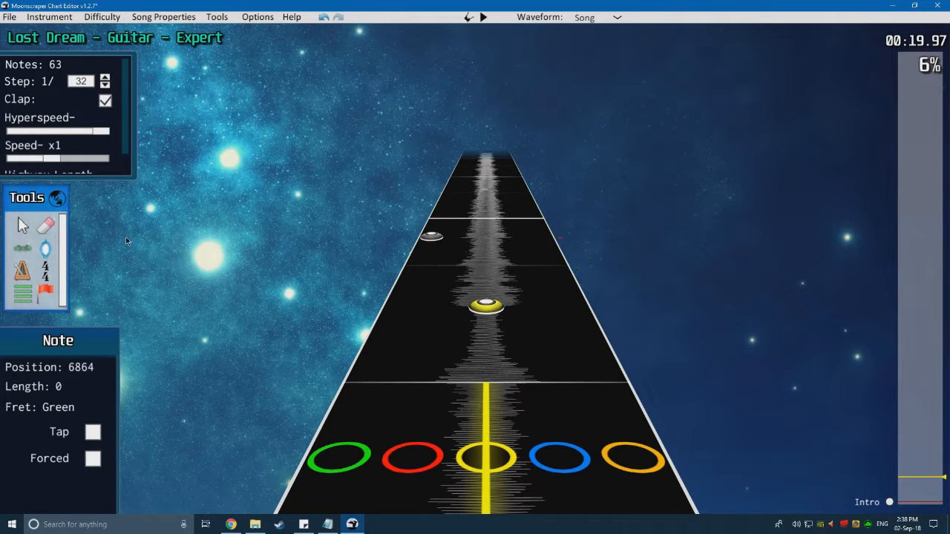
Step: Leave note placement and replay the passage between the yellow sustain and the yellow note
{"action": "left_click", "coordinate": [22, 225]}
{"action": "scroll", "coordinate": [430, 311], "scroll_direction": "down", "scroll_amount": 4}
{"action": "scroll", "coordinate": [445, 314], "scroll_direction": "up", "scroll_amount": 1}
{"action": "scroll", "coordinate": [486, 315], "scroll_direction": "up", "scroll_amount": 1}
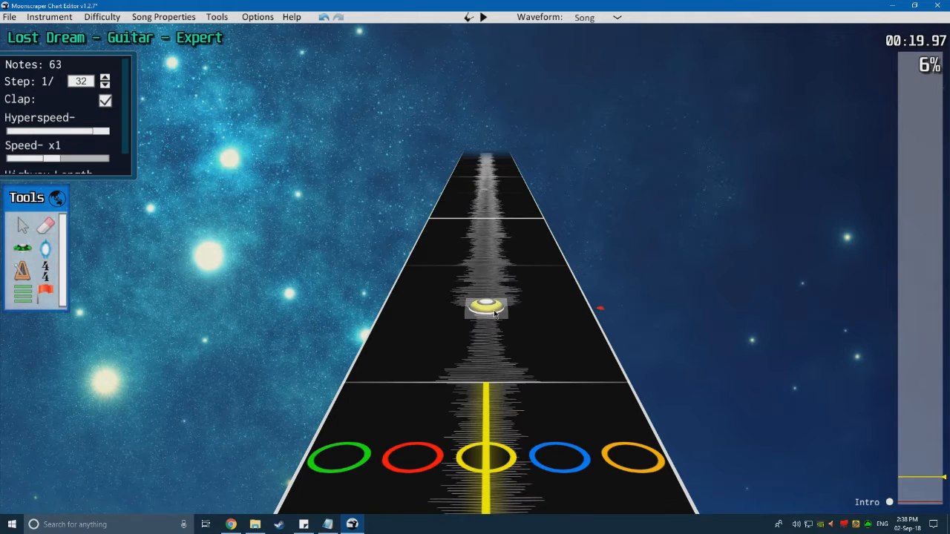
{"action": "scroll", "coordinate": [478, 368], "scroll_direction": "down", "scroll_amount": 3}
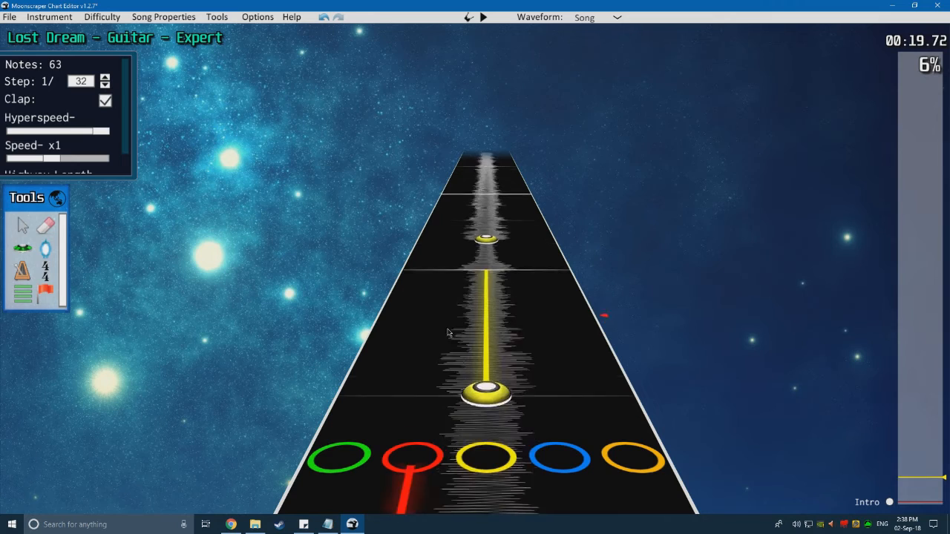
{"action": "key", "text": "space"}
{"action": "key", "text": "space"}
{"action": "scroll", "coordinate": [451, 338], "scroll_direction": "down", "scroll_amount": 4}
{"action": "scroll", "coordinate": [451, 348], "scroll_direction": "down", "scroll_amount": 3}
{"action": "scroll", "coordinate": [315, 375], "scroll_direction": "up", "scroll_amount": 4}
{"action": "scroll", "coordinate": [344, 391], "scroll_direction": "up", "scroll_amount": 1}
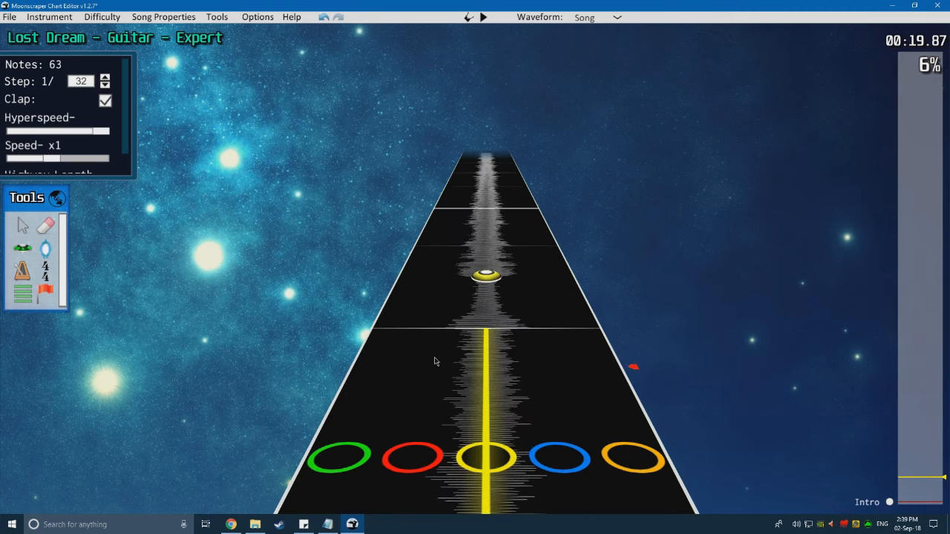
{"action": "scroll", "coordinate": [435, 361], "scroll_direction": "down", "scroll_amount": 2}
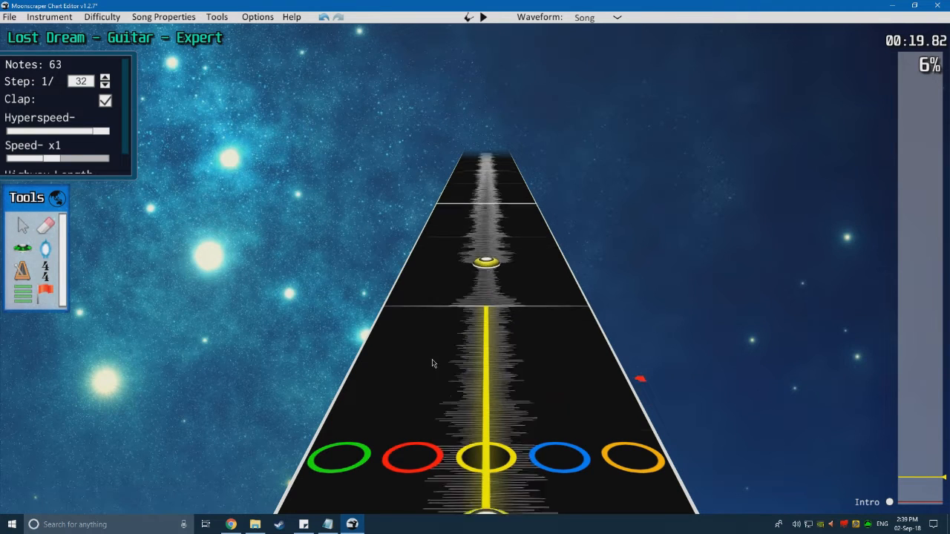
Step: Place a forced open note at position 6720 after the yellow sustain and play it back
{"action": "left_click", "coordinate": [19, 250]}
{"action": "left_click", "coordinate": [460, 278]}
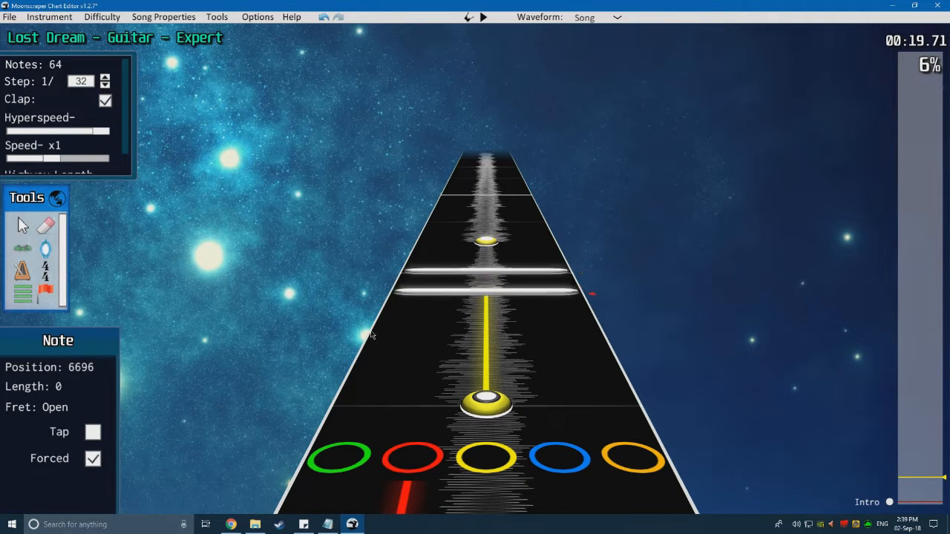
{"action": "scroll", "coordinate": [459, 282], "scroll_direction": "down", "scroll_amount": 1}
{"action": "left_click", "coordinate": [27, 223]}
{"action": "scroll", "coordinate": [422, 367], "scroll_direction": "down", "scroll_amount": 2}
{"action": "key", "text": "space"}
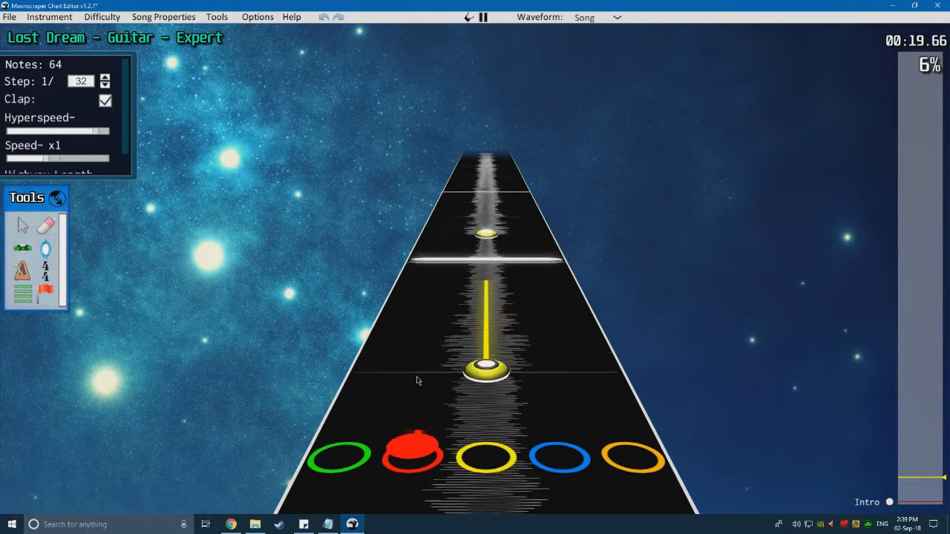
{"action": "key", "text": "space"}
{"action": "scroll", "coordinate": [414, 382], "scroll_direction": "down", "scroll_amount": 4}
Step: Erase the open note at position 6720 and extend the yellow sustain back to that position
{"action": "left_click", "coordinate": [478, 325]}
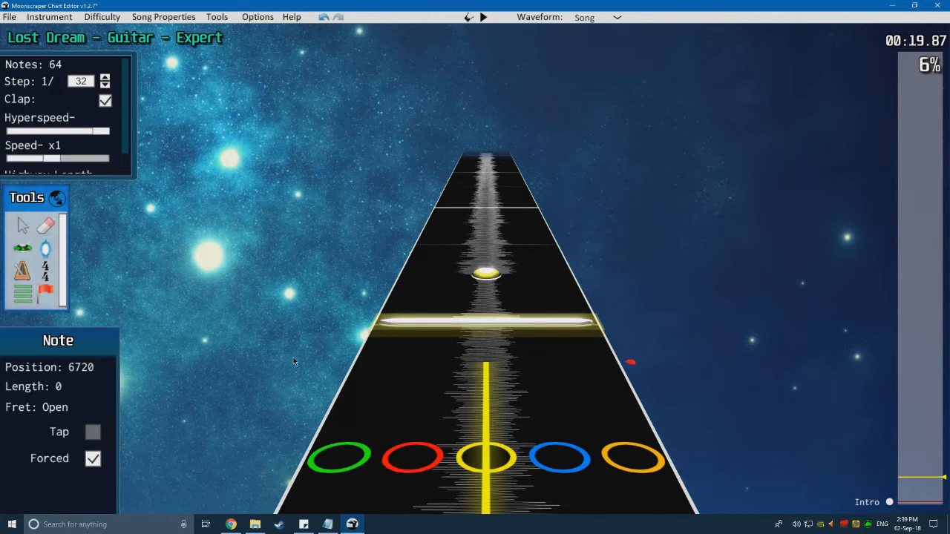
{"action": "left_click", "coordinate": [265, 339]}
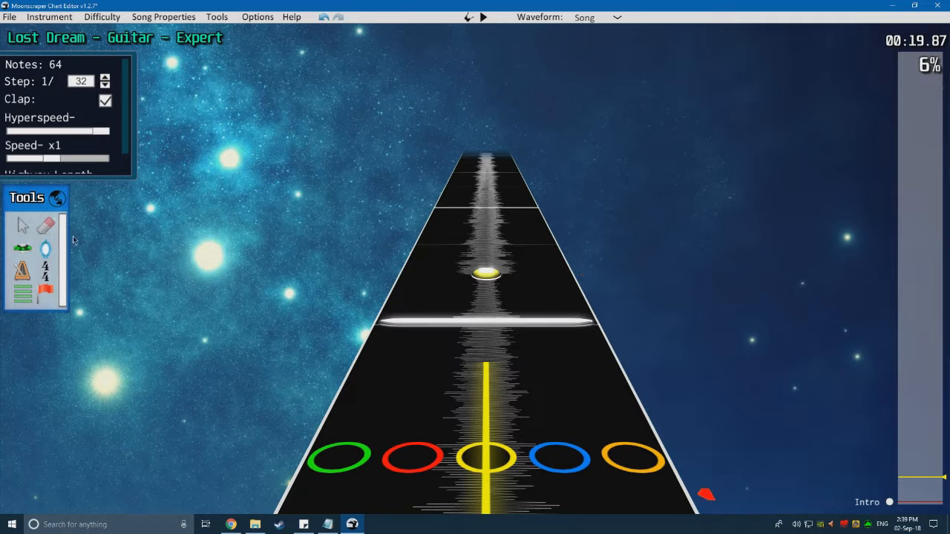
{"action": "left_click", "coordinate": [47, 229]}
{"action": "left_click", "coordinate": [380, 319]}
{"action": "left_click_drag", "start_coordinate": [470, 385], "coordinate": [453, 322]}
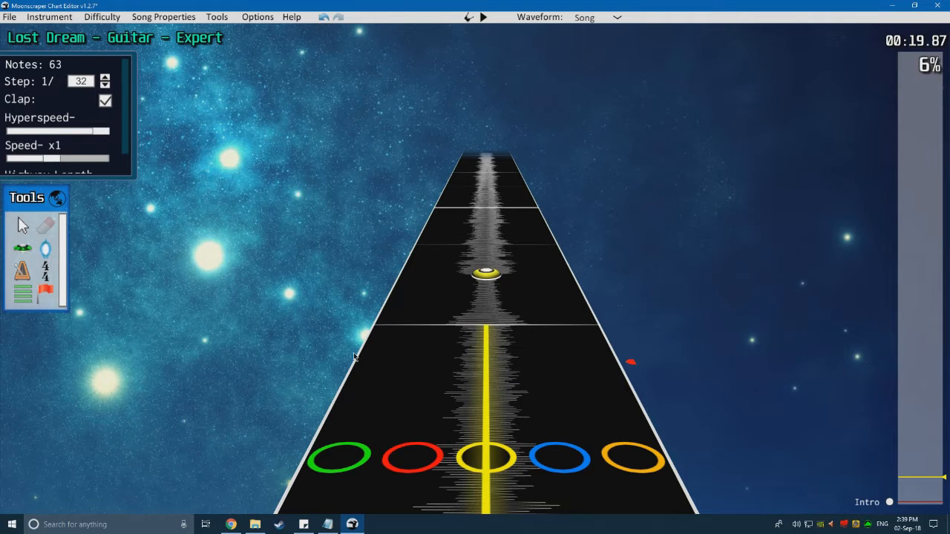
Step: Play back the passage from the purple open notes through the yellow sustain
{"action": "scroll", "coordinate": [364, 412], "scroll_direction": "down", "scroll_amount": 10}
{"action": "key", "text": "space"}
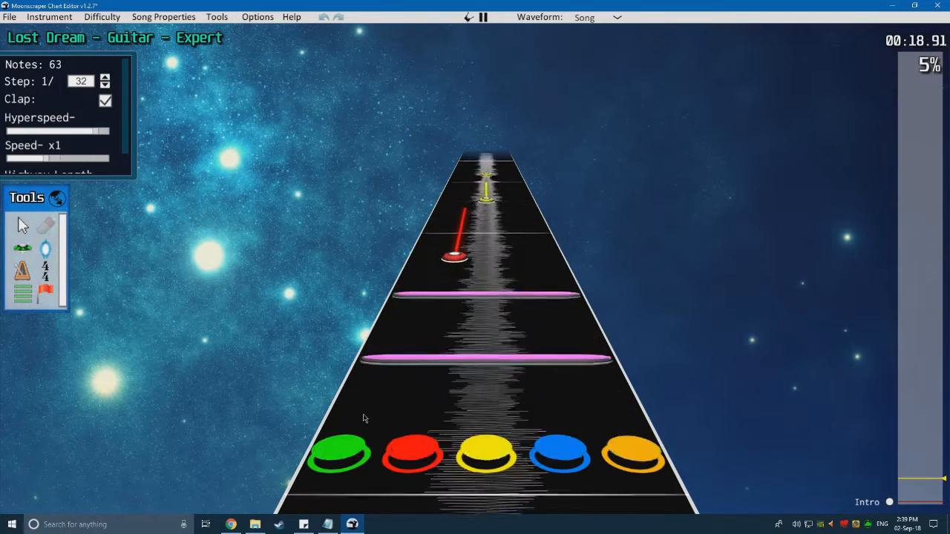
{"action": "key", "text": "space"}
{"action": "scroll", "coordinate": [363, 415], "scroll_direction": "down", "scroll_amount": 1}
{"action": "key", "text": "space"}
{"action": "key", "text": "space"}
{"action": "scroll", "coordinate": [283, 387], "scroll_direction": "down", "scroll_amount": 2}
Step: Place a forced open note at position 6720 after the yellow sustain and play it back
{"action": "left_click", "coordinate": [28, 252]}
{"action": "key", "text": "6"}
{"action": "key", "text": "f"}
{"action": "left_click", "coordinate": [466, 311]}
{"action": "scroll", "coordinate": [181, 328], "scroll_direction": "down", "scroll_amount": 2}
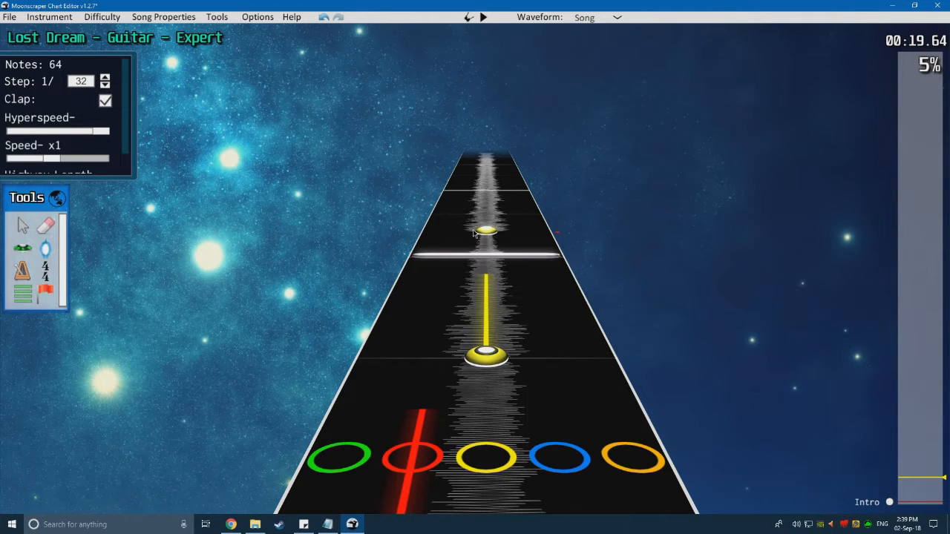
{"action": "key", "text": "space"}
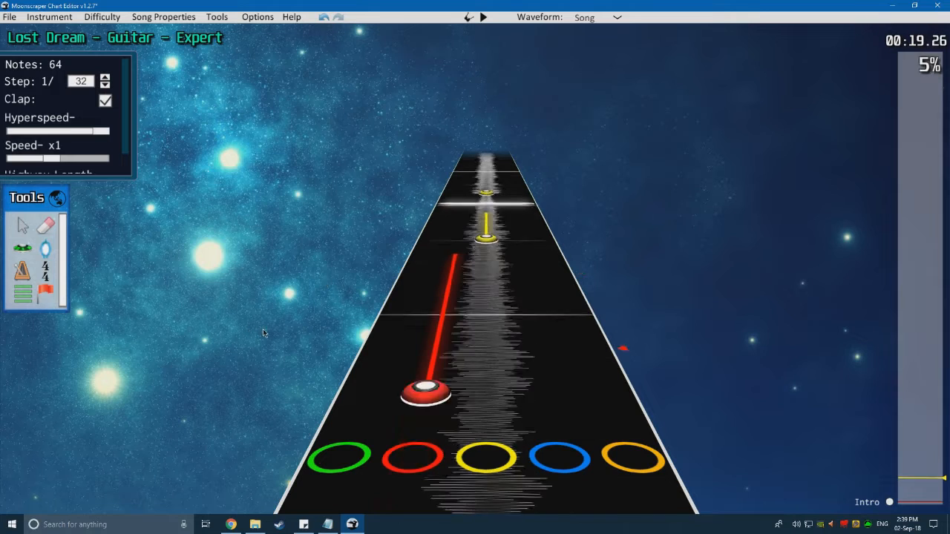
{"action": "scroll", "coordinate": [284, 338], "scroll_direction": "down", "scroll_amount": 3}
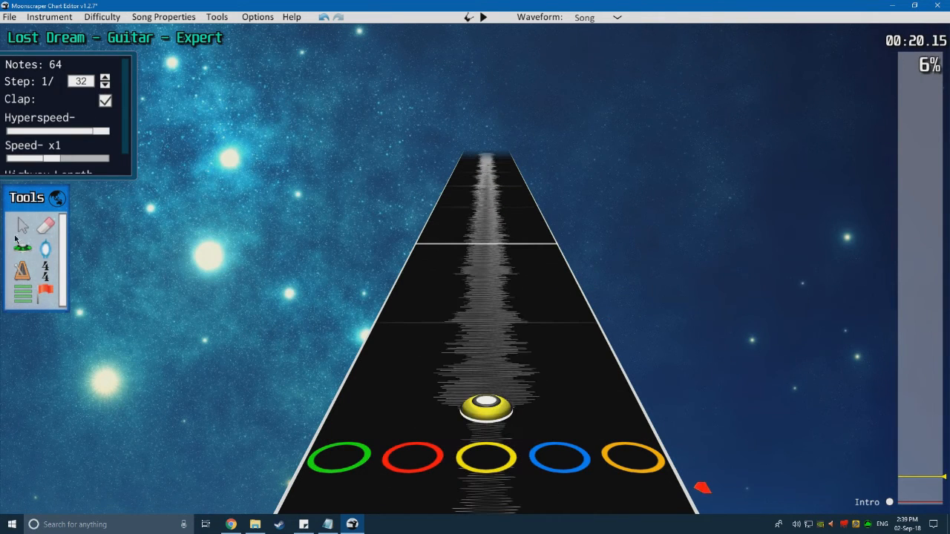
Step: Place a blue note and an orange note in an even rising run after the yellow note
{"action": "left_click", "coordinate": [20, 246]}
{"action": "scroll", "coordinate": [413, 334], "scroll_direction": "down", "scroll_amount": 3}
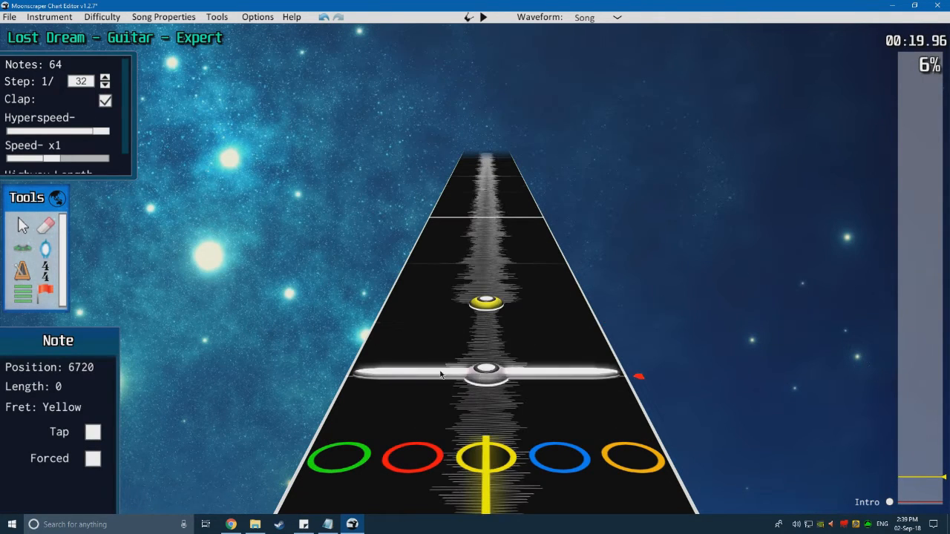
{"action": "scroll", "coordinate": [520, 324], "scroll_direction": "down", "scroll_amount": 2}
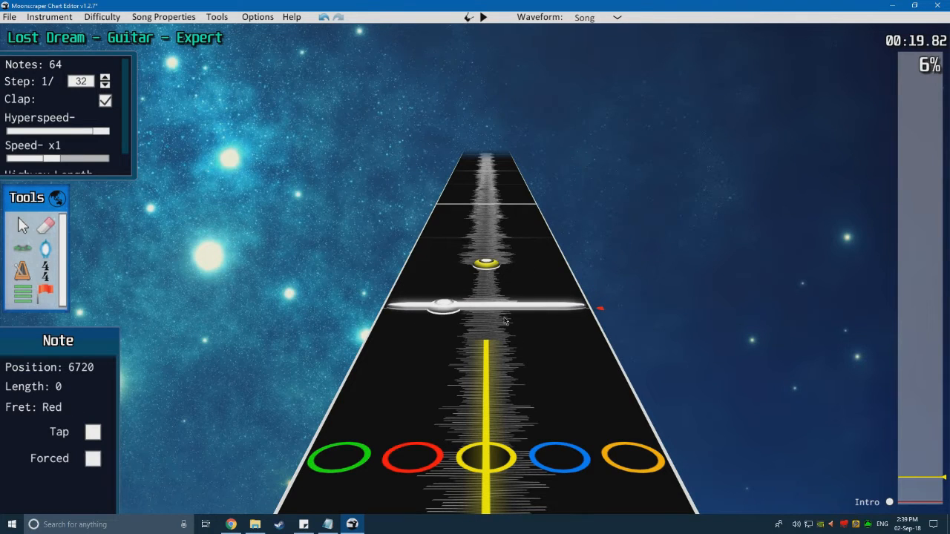
{"action": "scroll", "coordinate": [504, 321], "scroll_direction": "up", "scroll_amount": 2}
{"action": "left_click", "coordinate": [514, 272]}
{"action": "scroll", "coordinate": [356, 343], "scroll_direction": "down", "scroll_amount": 2}
{"action": "scroll", "coordinate": [354, 345], "scroll_direction": "up", "scroll_amount": 7}
{"action": "left_click", "coordinate": [609, 395]}
Step: Play back the rising yellow, blue and orange notes twice
{"action": "scroll", "coordinate": [421, 384], "scroll_direction": "down", "scroll_amount": 5}
{"action": "key", "text": "space"}
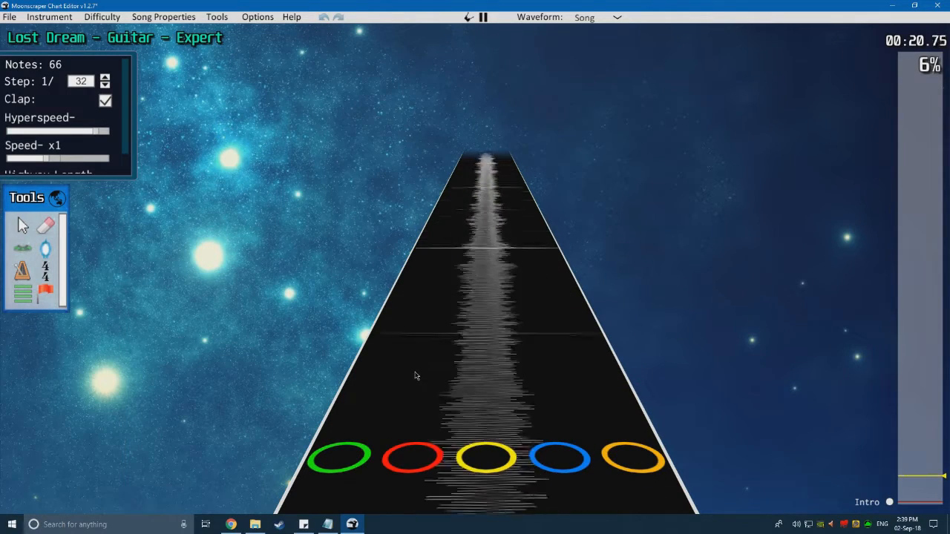
{"action": "key", "text": "space"}
{"action": "scroll", "coordinate": [445, 375], "scroll_direction": "down", "scroll_amount": 7}
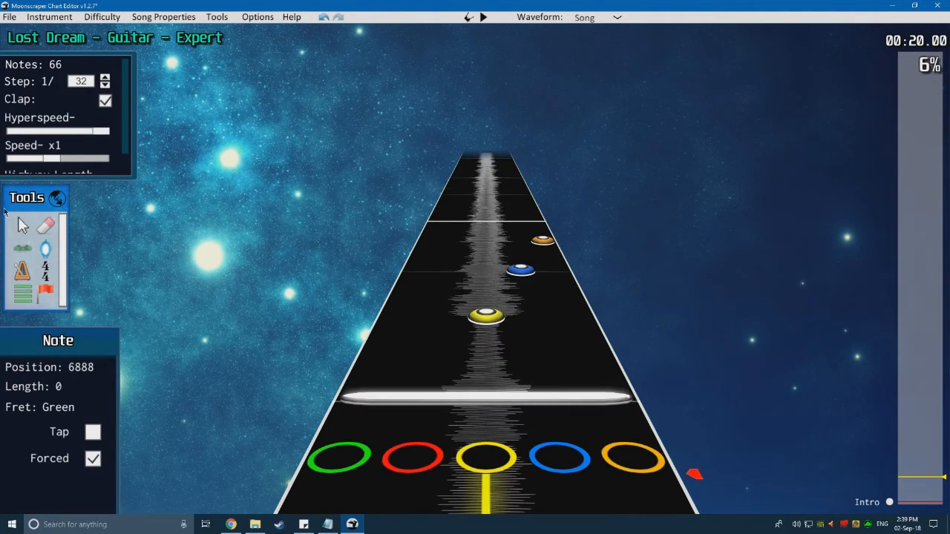
{"action": "left_click", "coordinate": [19, 227]}
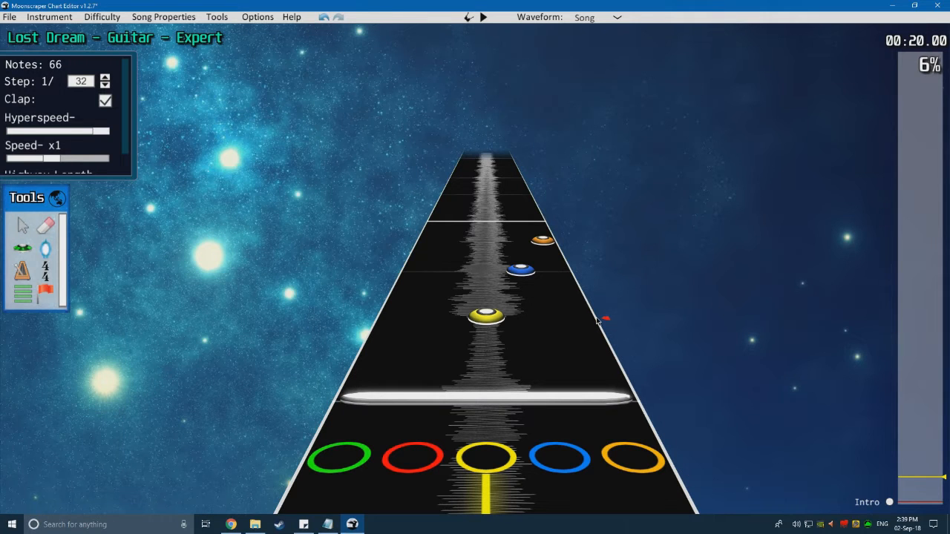
{"action": "scroll", "coordinate": [605, 323], "scroll_direction": "down", "scroll_amount": 3}
{"action": "key", "text": "space"}
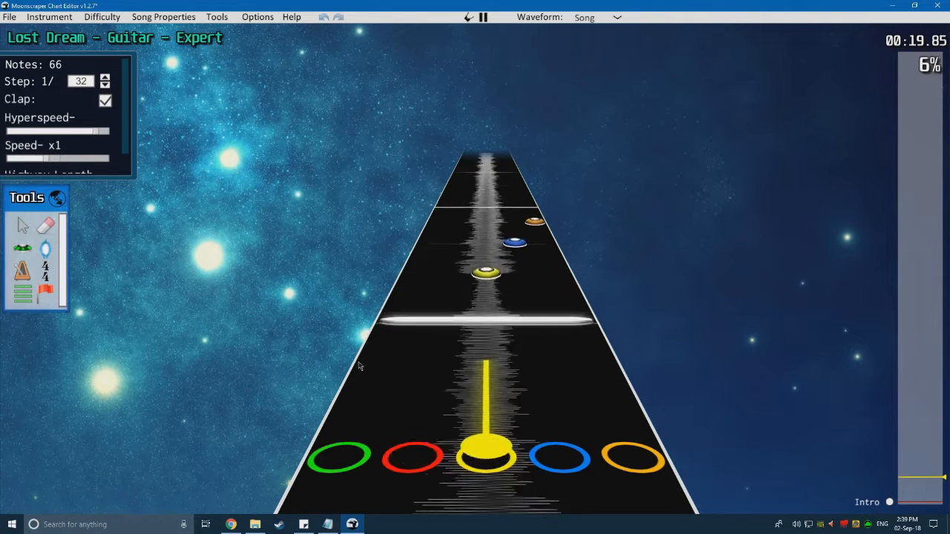
{"action": "key", "text": "space"}
{"action": "scroll", "coordinate": [651, 411], "scroll_direction": "down", "scroll_amount": 4}
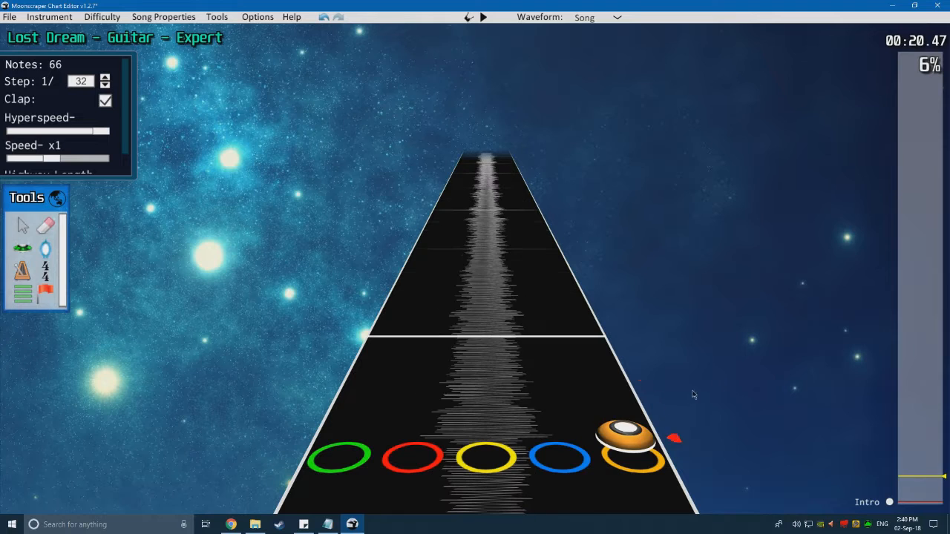
Step: Shift the yellow, blue and orange notes one lane lower to red, yellow and blue, and play them back
{"action": "scroll", "coordinate": [617, 333], "scroll_direction": "down", "scroll_amount": 5}
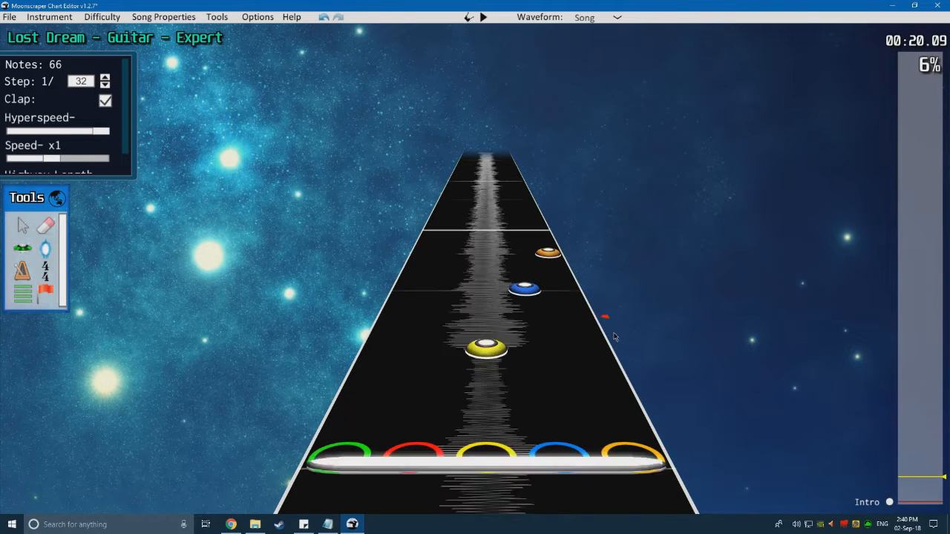
{"action": "left_click_drag", "start_coordinate": [634, 328], "coordinate": [467, 205]}
{"action": "left_click_drag", "start_coordinate": [486, 299], "coordinate": [447, 300]}
{"action": "scroll", "coordinate": [512, 326], "scroll_direction": "down", "scroll_amount": 3}
{"action": "key", "text": "space"}
{"action": "key", "text": "space"}
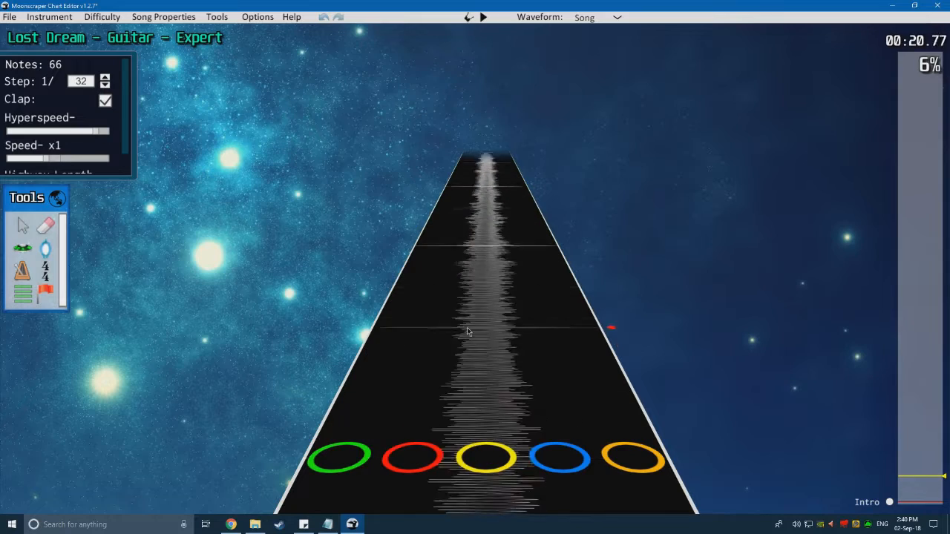
Step: Place a sustained orange note on the strong beat line just after the blue note
{"action": "scroll", "coordinate": [467, 328], "scroll_direction": "down", "scroll_amount": 1}
{"action": "key", "text": "y"}
{"action": "left_click", "coordinate": [622, 424]}
{"action": "left_click_drag", "start_coordinate": [622, 425], "coordinate": [555, 251]}
{"action": "scroll", "coordinate": [536, 329], "scroll_direction": "down", "scroll_amount": 6}
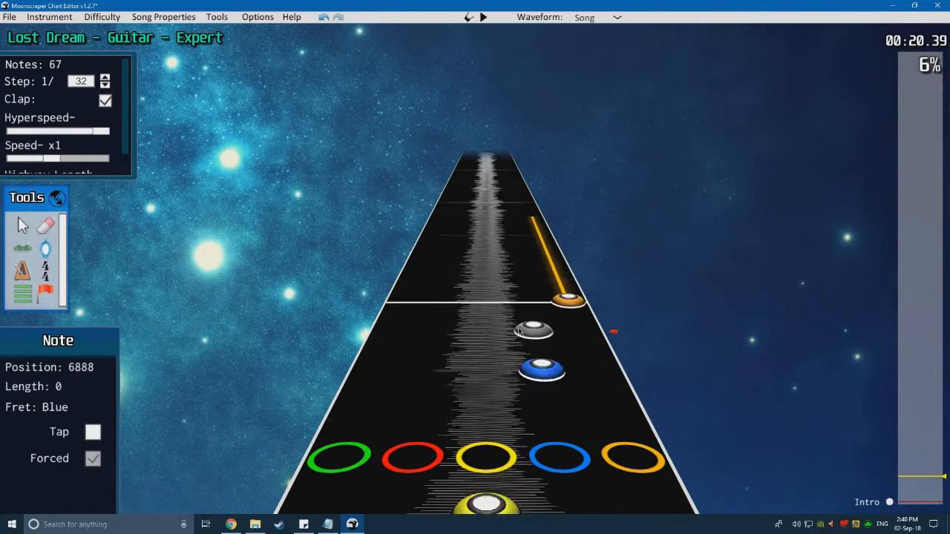
Step: Play back the orange sustain, extend it to position 7104 and replay it
{"action": "key", "text": "space"}
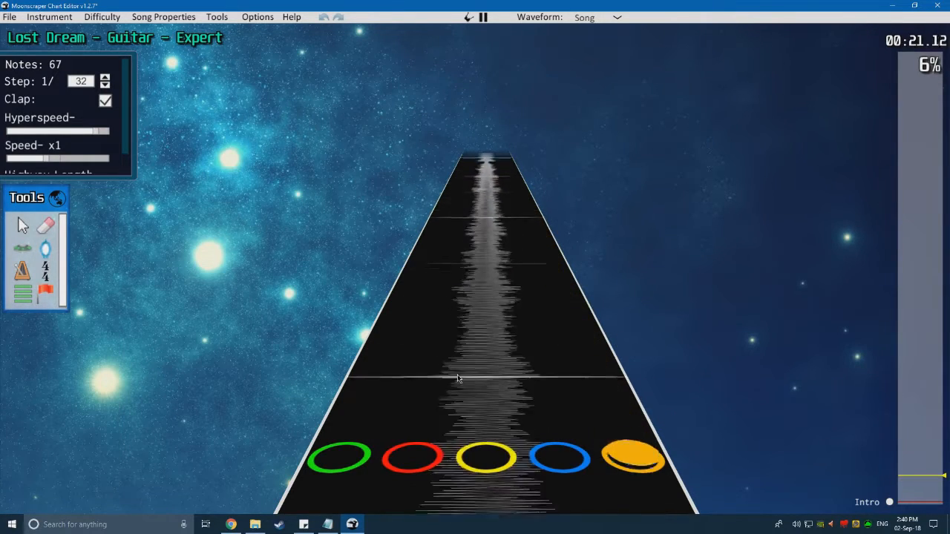
{"action": "key", "text": "space"}
{"action": "scroll", "coordinate": [486, 383], "scroll_direction": "down", "scroll_amount": 5}
{"action": "left_click_drag", "start_coordinate": [595, 361], "coordinate": [578, 277]}
{"action": "key", "text": "space"}
{"action": "key", "text": "space"}
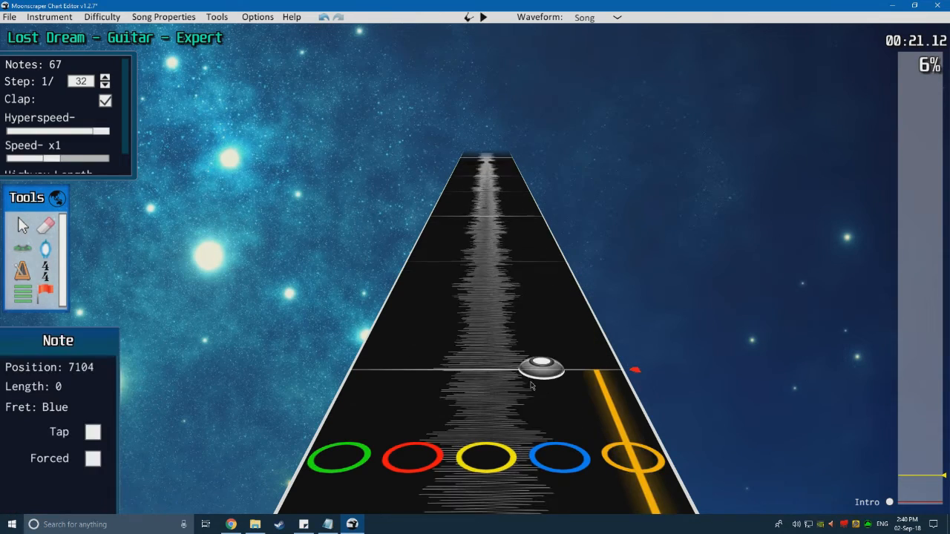
{"action": "scroll", "coordinate": [536, 378], "scroll_direction": "down", "scroll_amount": 6}
{"action": "key", "text": "space"}
{"action": "key", "text": "space"}
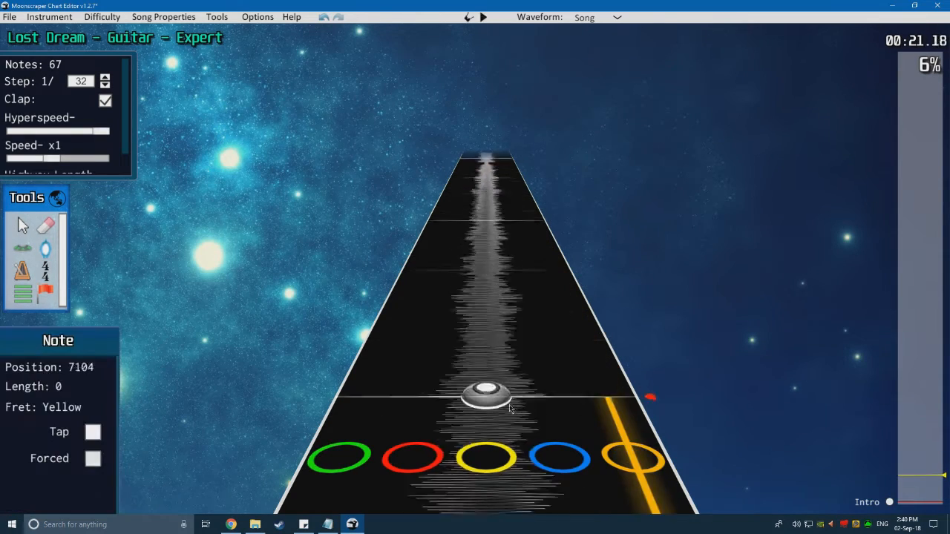
Step: Shift the red, yellow, blue and sustained orange notes one lane lower to green, red, yellow and blue
{"action": "scroll", "coordinate": [509, 403], "scroll_direction": "down", "scroll_amount": 8}
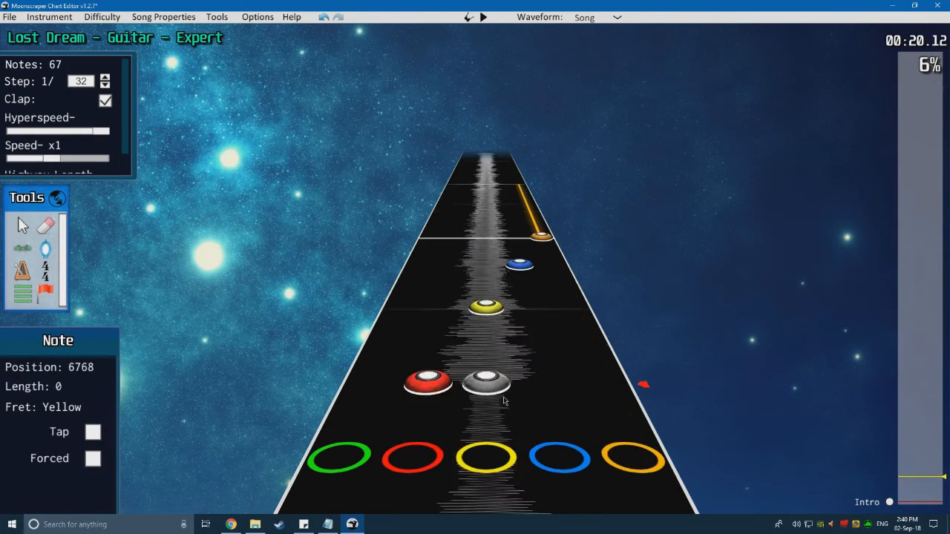
{"action": "left_click", "coordinate": [17, 228]}
{"action": "scroll", "coordinate": [593, 326], "scroll_direction": "down", "scroll_amount": 2}
{"action": "left_click_drag", "start_coordinate": [656, 325], "coordinate": [256, 223]}
{"action": "left_click_drag", "start_coordinate": [440, 303], "coordinate": [405, 300]}
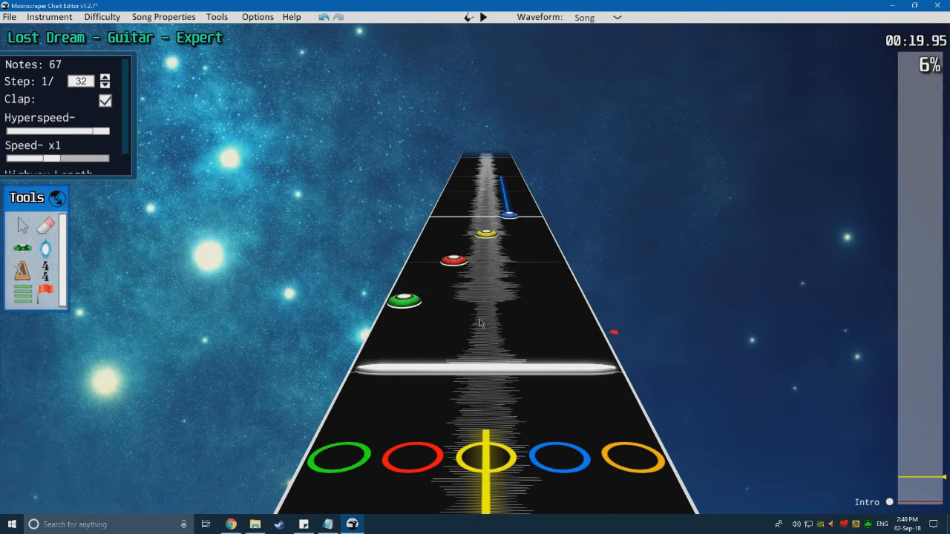
Step: Play back the shifted notes, place a sustained orange note at position 7008 after the blue note and replay it
{"action": "key", "text": "space"}
{"action": "key", "text": "space"}
{"action": "scroll", "coordinate": [470, 356], "scroll_direction": "down", "scroll_amount": 3}
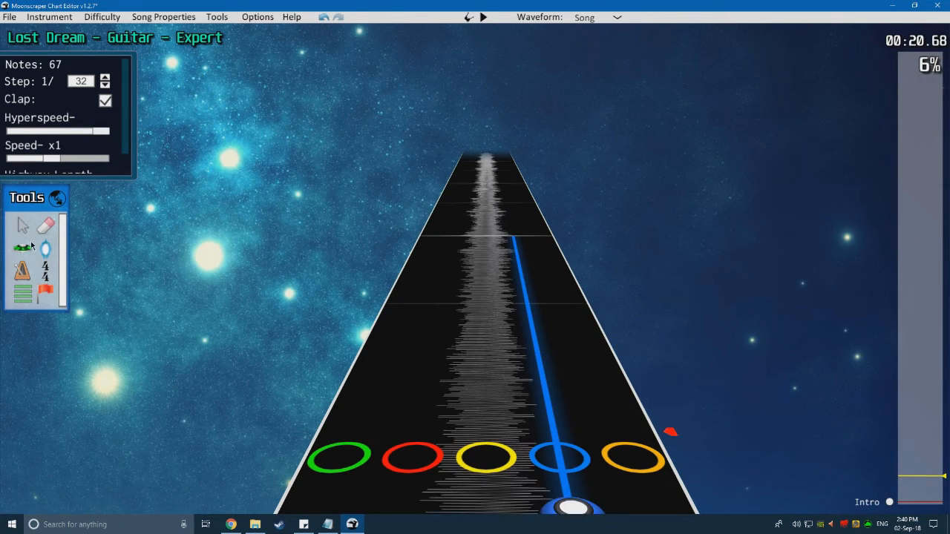
{"action": "left_click", "coordinate": [26, 247]}
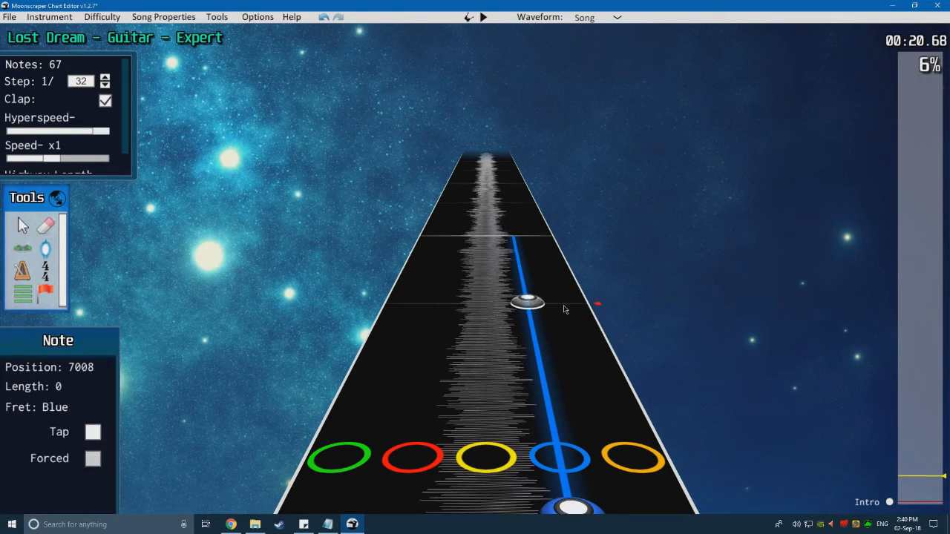
{"action": "right_click", "coordinate": [533, 331]}
{"action": "scroll", "coordinate": [486, 349], "scroll_direction": "down", "scroll_amount": 3}
{"action": "key", "text": "space"}
{"action": "key", "text": "space"}
Step: Place an open note at position 7104, right after the orange sustain, and play it back
{"action": "scroll", "coordinate": [467, 397], "scroll_direction": "down", "scroll_amount": 2}
{"action": "key", "text": "6"}
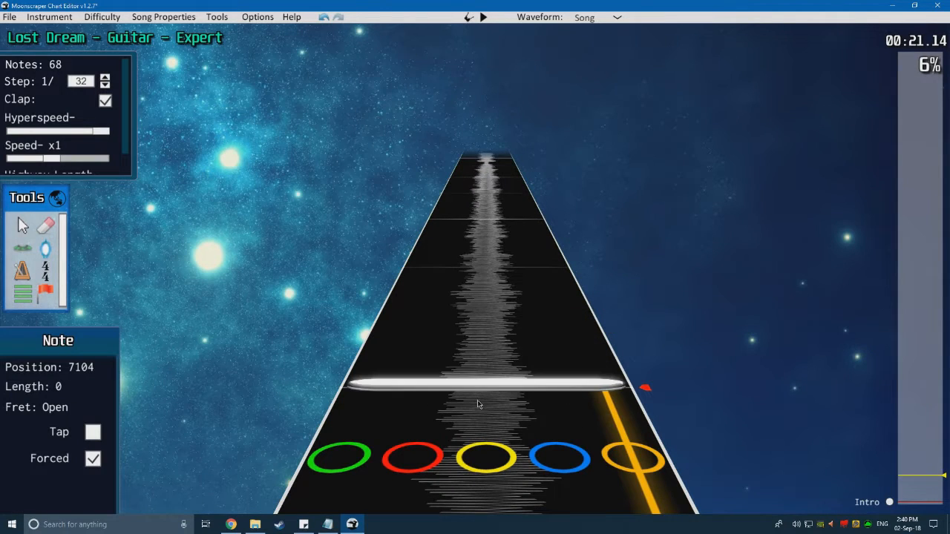
{"action": "left_click", "coordinate": [478, 400]}
{"action": "key", "text": "space"}
{"action": "key", "text": "space"}
Step: Erase the sustained blue note, the sustained orange note and the open note that follow the yellow note
{"action": "scroll", "coordinate": [458, 402], "scroll_direction": "down", "scroll_amount": 15}
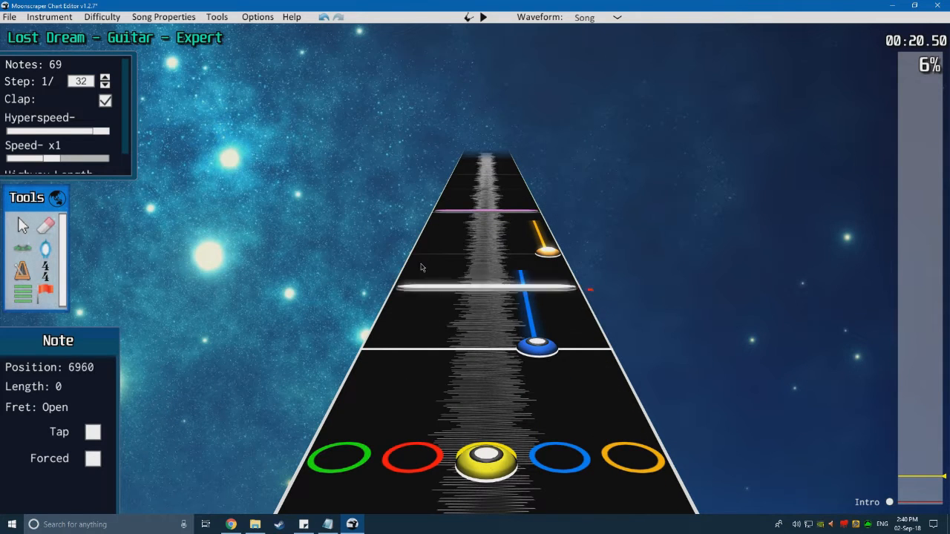
{"action": "left_click", "coordinate": [46, 224]}
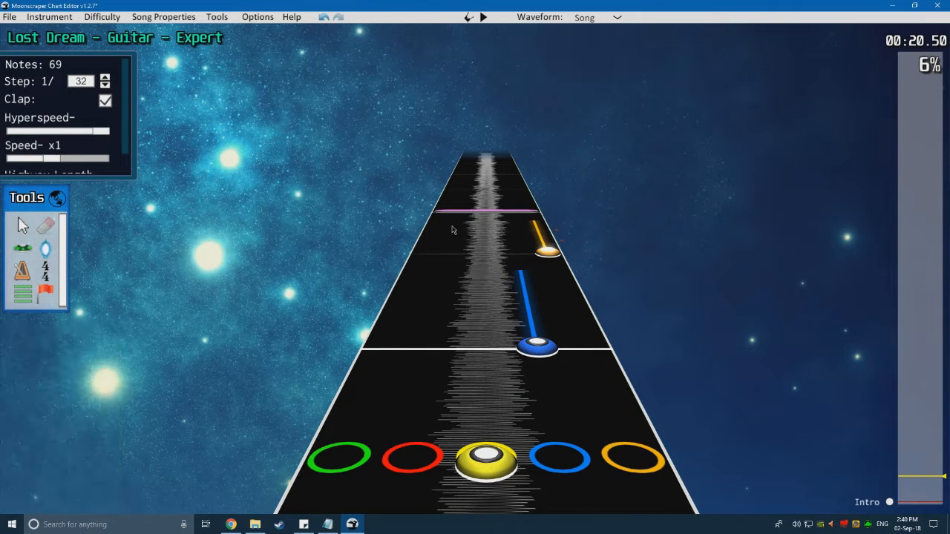
{"action": "left_click_drag", "start_coordinate": [562, 242], "coordinate": [532, 351]}
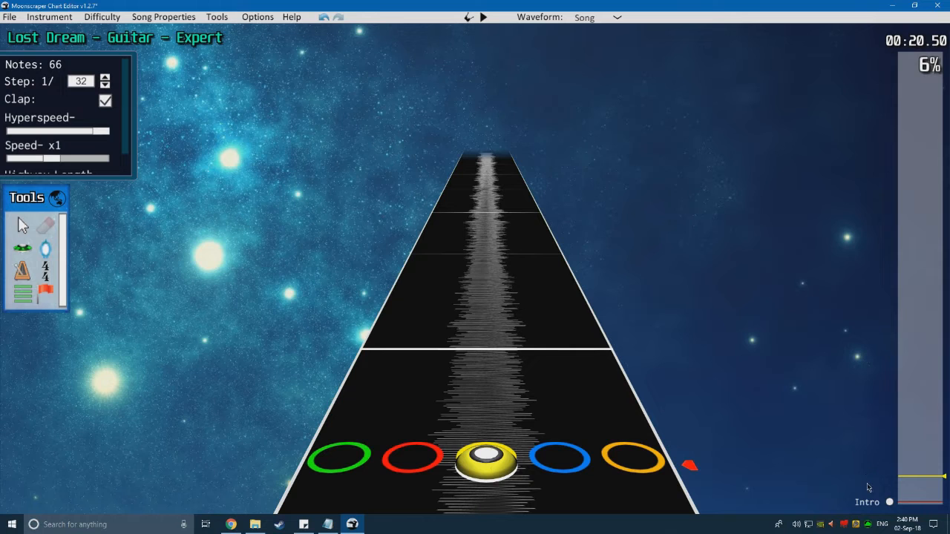
Step: Return to the start of the heavy riff and play it back to find where it begins
{"action": "left_click_drag", "start_coordinate": [899, 480], "coordinate": [897, 490]}
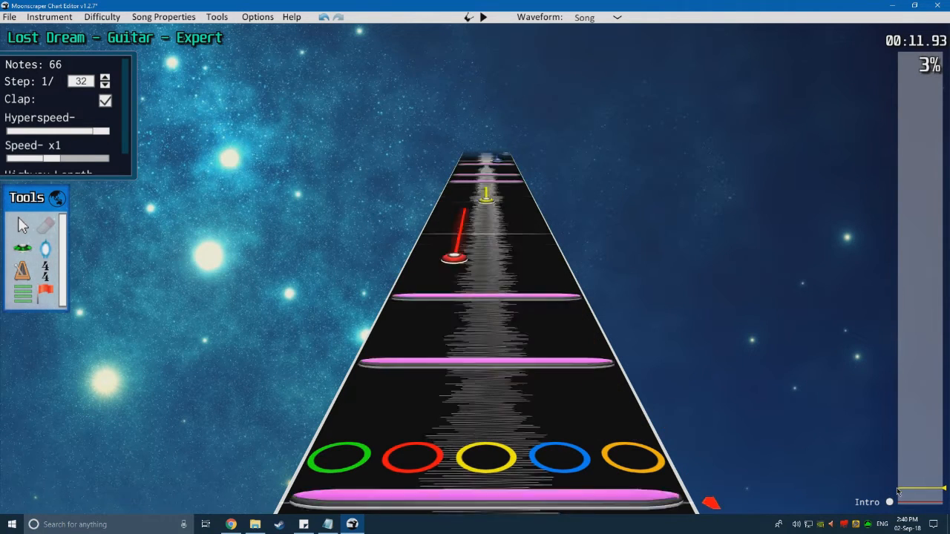
{"action": "key", "text": "space"}
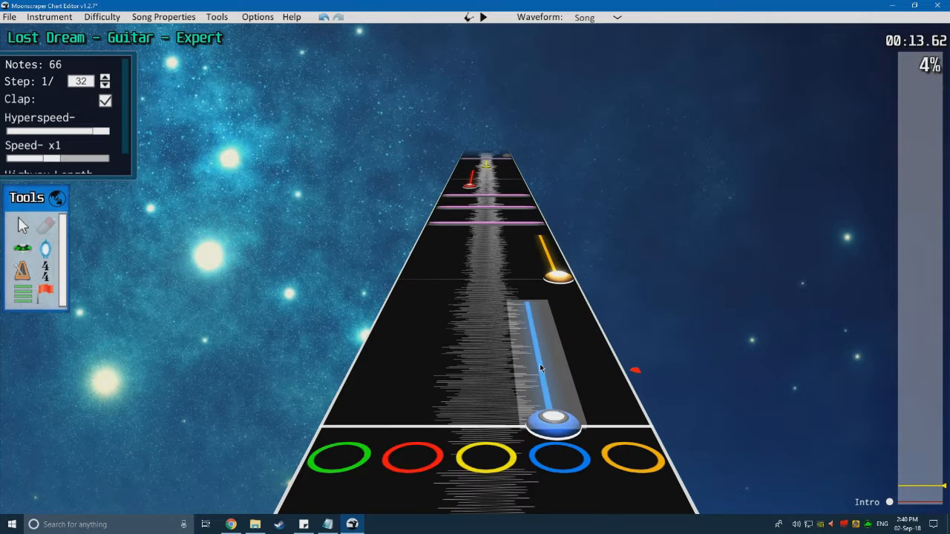
{"action": "scroll", "coordinate": [531, 401], "scroll_direction": "down", "scroll_amount": 2}
{"action": "left_click", "coordinate": [912, 493]}
{"action": "scroll", "coordinate": [910, 492], "scroll_direction": "up", "scroll_amount": 10}
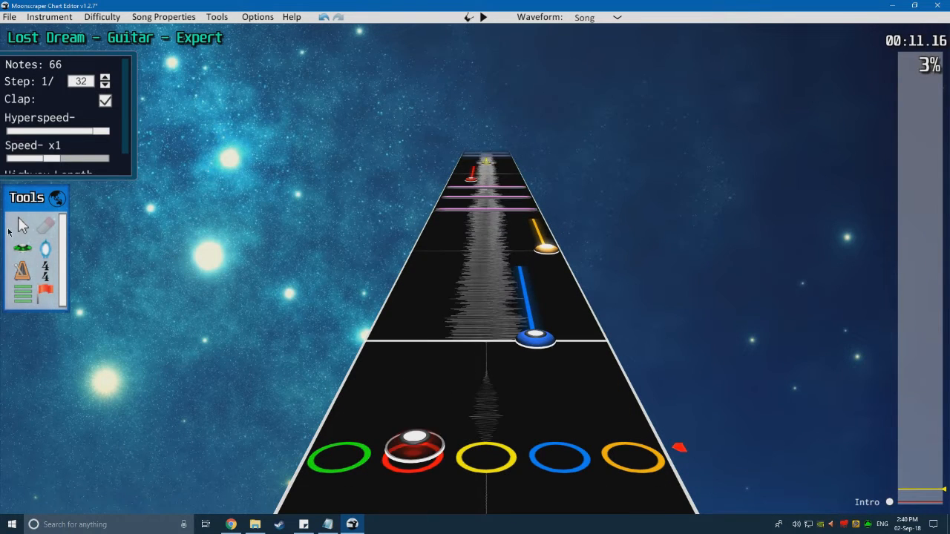
{"action": "left_click_drag", "start_coordinate": [523, 329], "coordinate": [261, 281]}
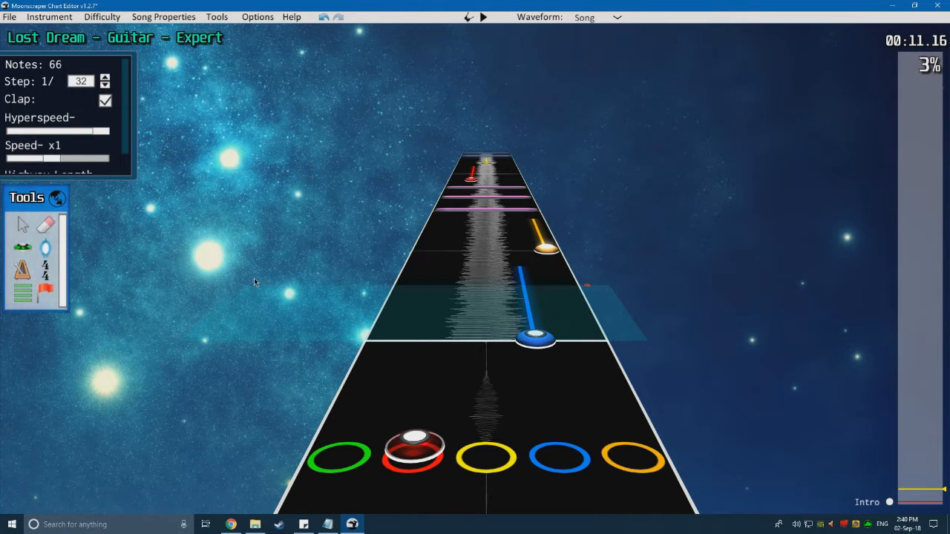
{"action": "left_click_drag", "start_coordinate": [253, 277], "coordinate": [254, 278]}
{"action": "left_click", "coordinate": [257, 279]}
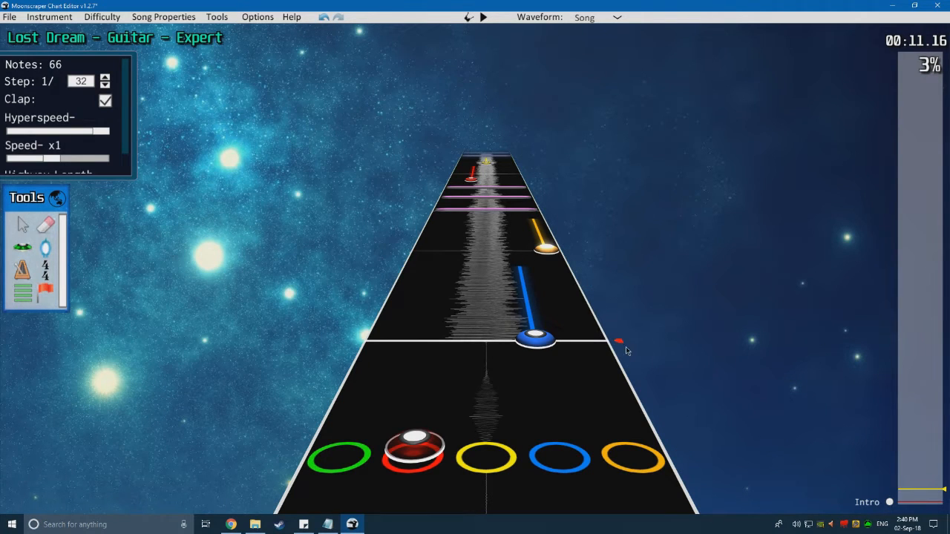
Step: Place a song section named Heavy Riff A at position 3840, where the riff starts
{"action": "left_click", "coordinate": [21, 293]}
{"action": "left_click", "coordinate": [318, 342]}
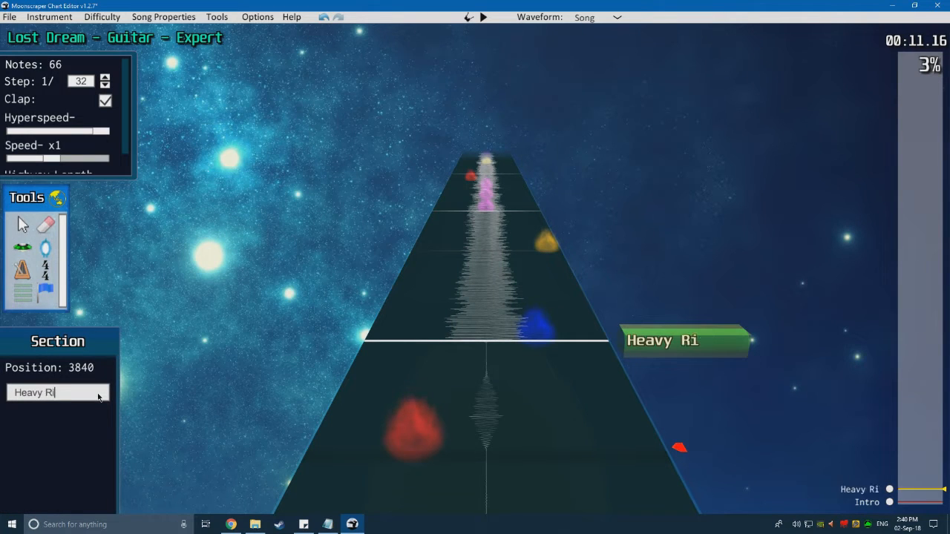
{"action": "left_click", "coordinate": [58, 198]}
Step: Group-select all notes from the Heavy Riff A line through the end of the charted part
{"action": "left_click_drag", "start_coordinate": [632, 359], "coordinate": [281, 246]}
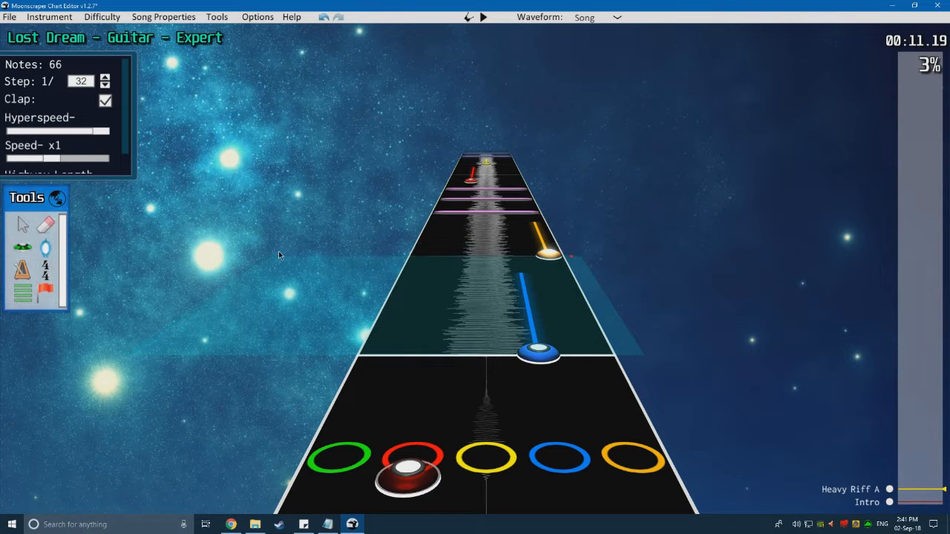
{"action": "left_click_drag", "start_coordinate": [644, 347], "coordinate": [282, 279]}
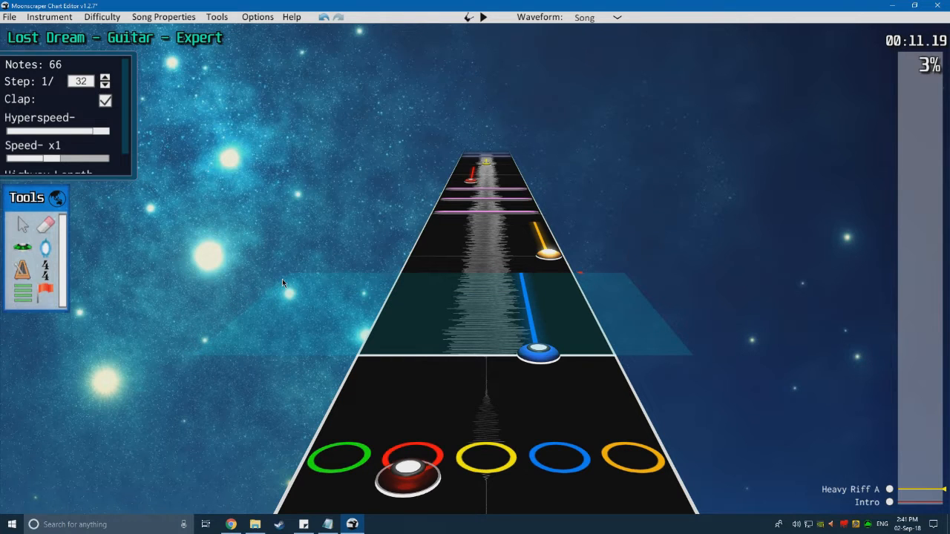
{"action": "scroll", "coordinate": [282, 279], "scroll_direction": "up", "scroll_amount": 1}
{"action": "scroll", "coordinate": [282, 279], "scroll_direction": "up", "scroll_amount": 1}
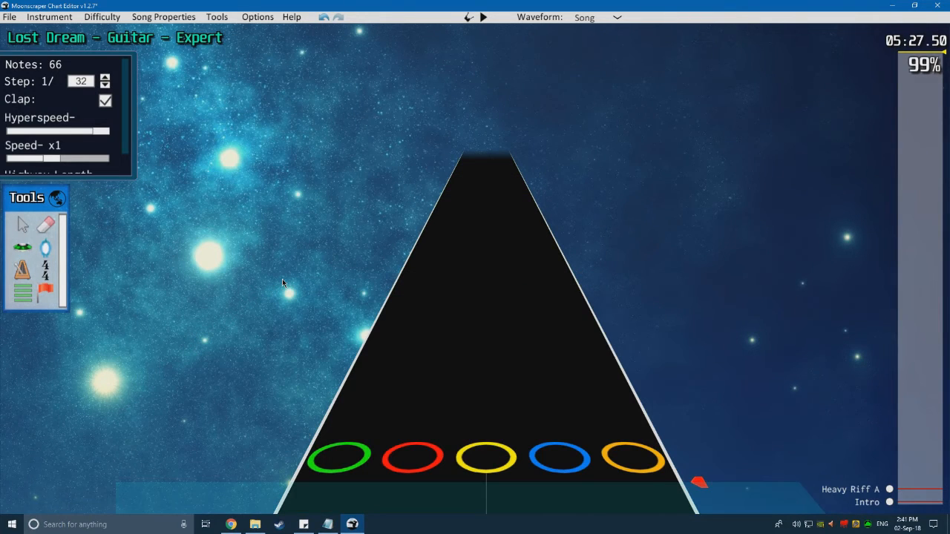
{"action": "left_click_drag", "start_coordinate": [282, 279], "coordinate": [282, 279]}
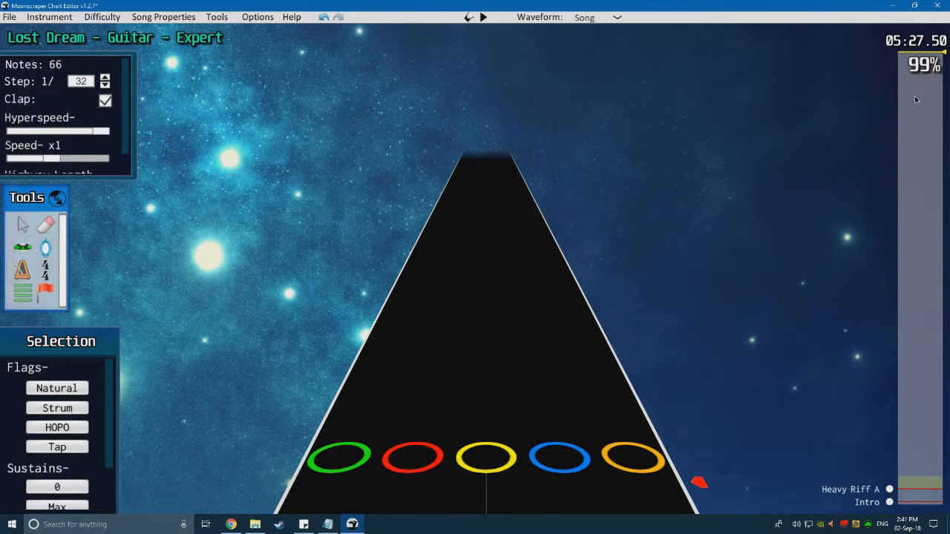
{"action": "mouse_move", "coordinate": [908, 407]}
{"action": "left_mouse_down"}
{"action": "mouse_move", "coordinate": [909, 477]}
{"action": "mouse_move", "coordinate": [898, 490]}
{"action": "mouse_move", "coordinate": [889, 480]}
{"action": "left_mouse_up"}
{"action": "scroll", "coordinate": [627, 379], "scroll_direction": "up", "scroll_amount": 1}
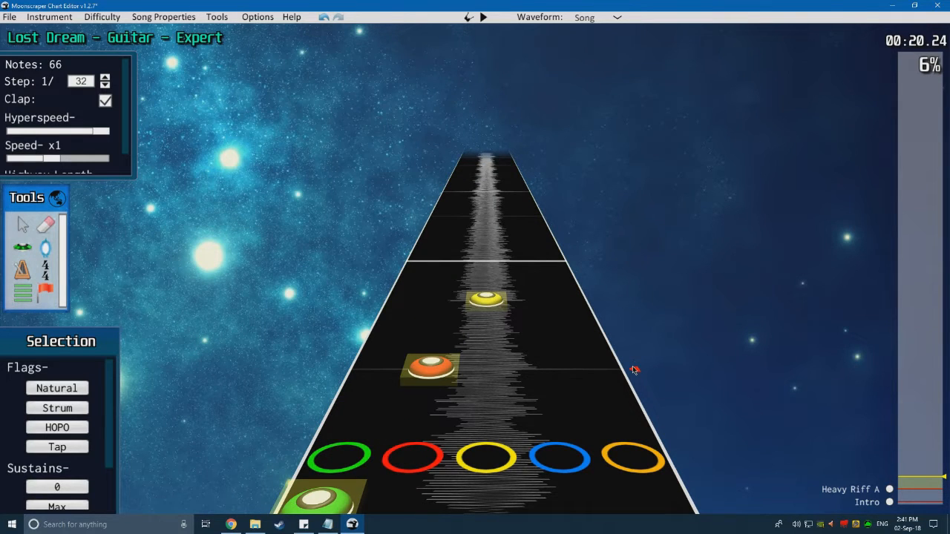
{"action": "scroll", "coordinate": [634, 369], "scroll_direction": "down", "scroll_amount": 1}
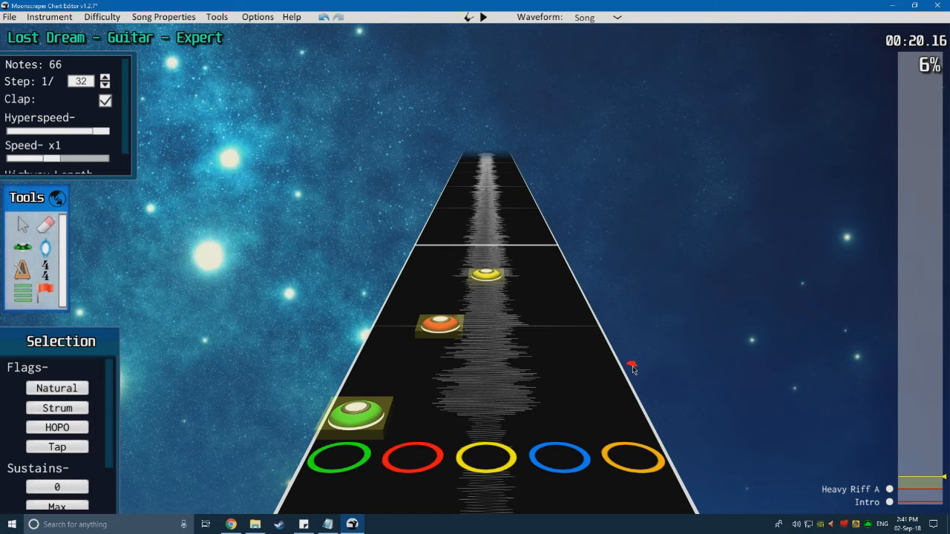
Step: Paste the copied riff notes at the strong beat line after the last yellow note and play them back
{"action": "key", "text": "space"}
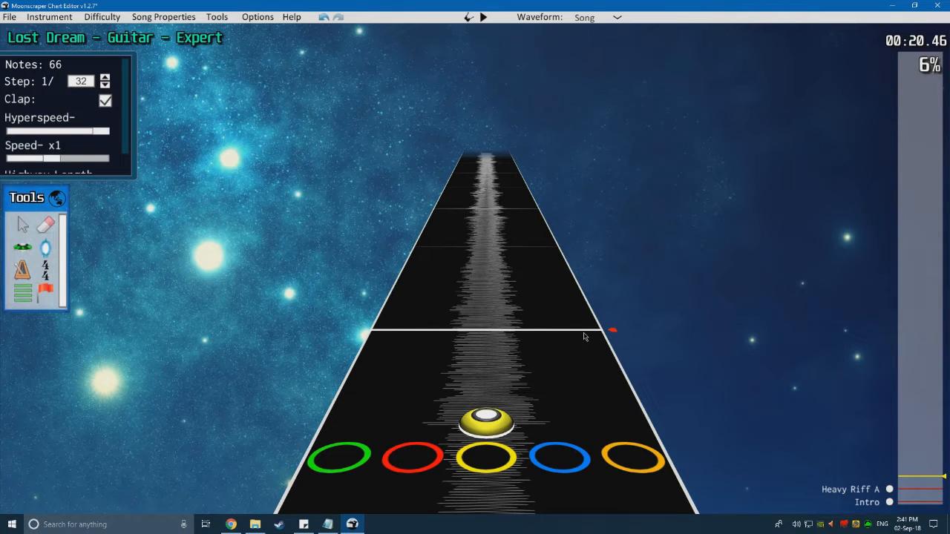
{"action": "key", "text": "space"}
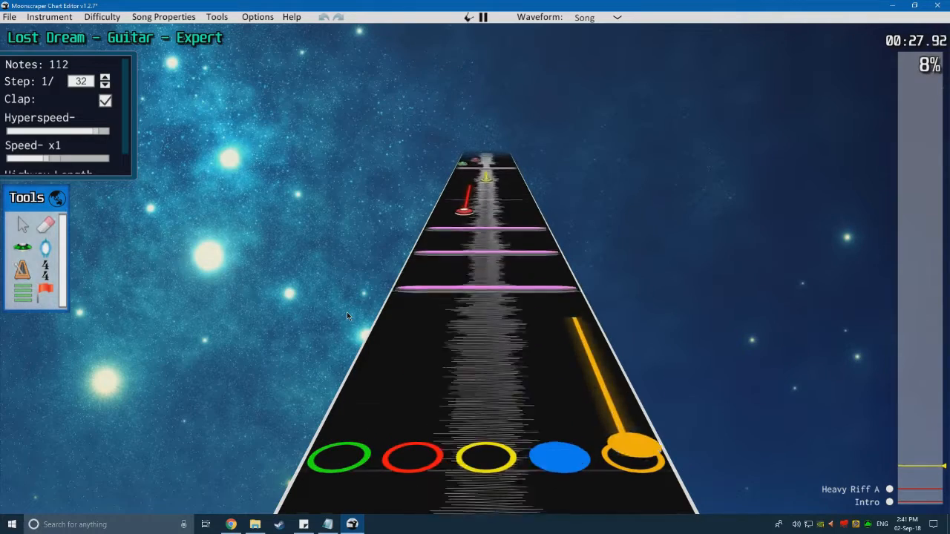
{"action": "key", "text": "space"}
{"action": "scroll", "coordinate": [345, 316], "scroll_direction": "down", "scroll_amount": 4}
{"action": "scroll", "coordinate": [344, 316], "scroll_direction": "down", "scroll_amount": 5}
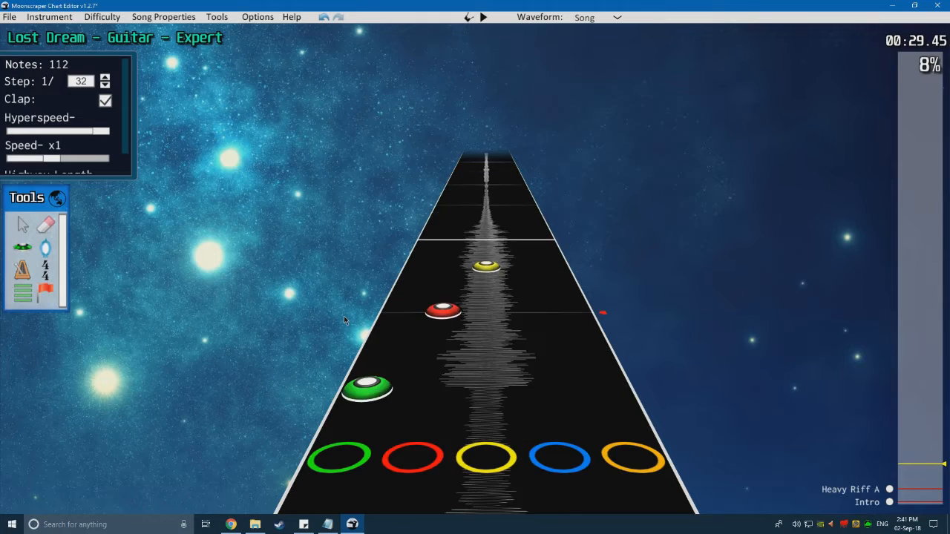
Step: Play back the end of the pasted riff from the red sustain through the green, red and yellow notes
{"action": "key", "text": "space"}
{"action": "key", "text": "space"}
{"action": "scroll", "coordinate": [341, 330], "scroll_direction": "down", "scroll_amount": 6}
{"action": "key", "text": "space"}
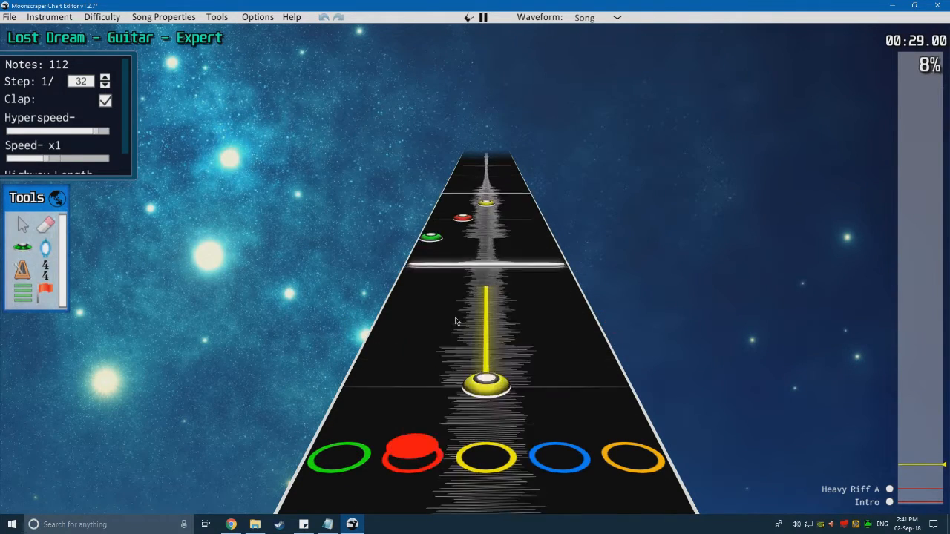
{"action": "key", "text": "space"}
Step: Make the open note after the yellow sustain near the end of the pasted riff forced
{"action": "scroll", "coordinate": [453, 326], "scroll_direction": "down", "scroll_amount": 8}
{"action": "scroll", "coordinate": [450, 336], "scroll_direction": "down", "scroll_amount": 2}
{"action": "left_click", "coordinate": [505, 290]}
{"action": "key", "text": "f"}
{"action": "left_click", "coordinate": [388, 333]}
{"action": "scroll", "coordinate": [605, 358], "scroll_direction": "down", "scroll_amount": 2}
Step: Replay the closing notes of the pasted riff to find where the next part starts
{"action": "left_click", "coordinate": [906, 479]}
{"action": "scroll", "coordinate": [907, 477], "scroll_direction": "up", "scroll_amount": 6}
{"action": "left_click", "coordinate": [525, 225]}
{"action": "key", "text": "space"}
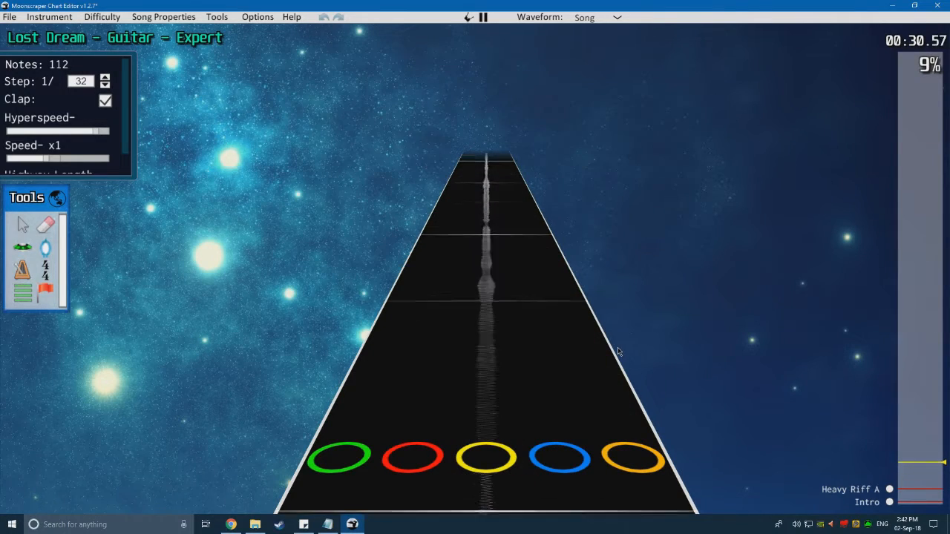
{"action": "scroll", "coordinate": [546, 382], "scroll_direction": "down", "scroll_amount": 15}
{"action": "key", "text": "space"}
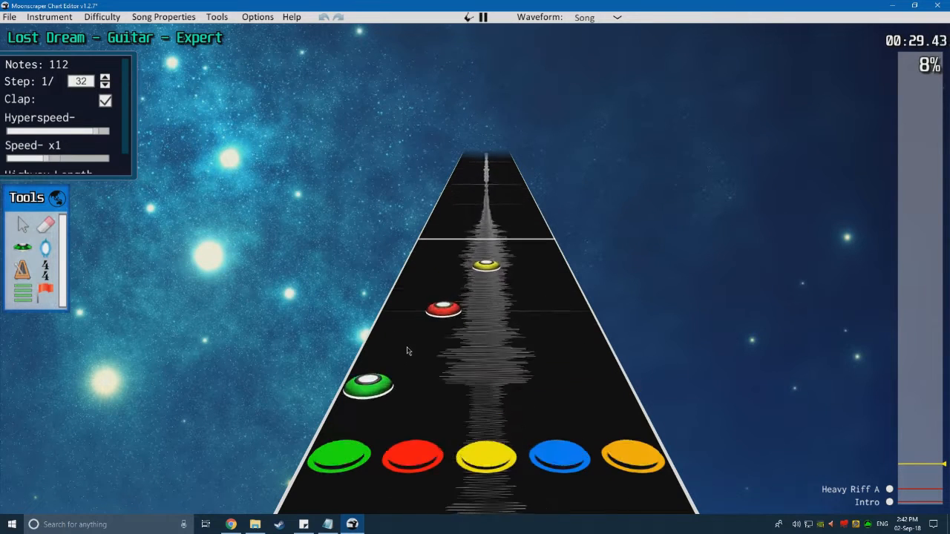
{"action": "key", "text": "space"}
Step: Place a song section with the name Default at position 9984, on the strong beat line after the last yellow note
{"action": "left_click", "coordinate": [27, 300]}
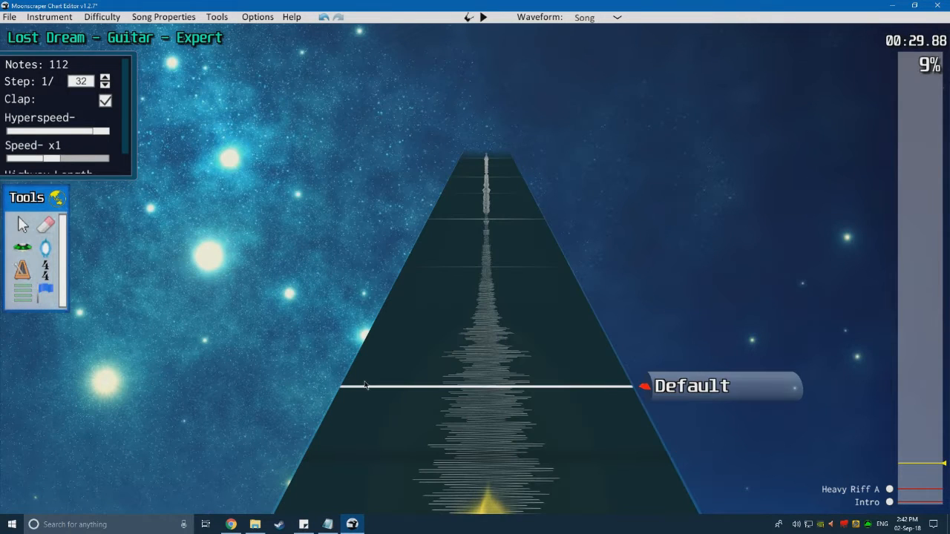
{"action": "left_click", "coordinate": [301, 369]}
{"action": "scroll", "coordinate": [307, 354], "scroll_direction": "down", "scroll_amount": 4}
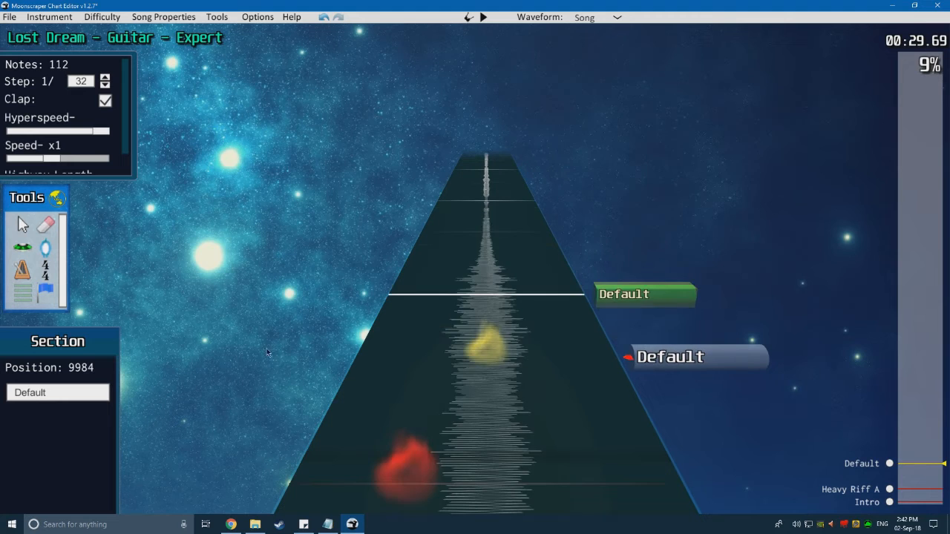
{"action": "left_click", "coordinate": [56, 203]}
{"action": "scroll", "coordinate": [340, 325], "scroll_direction": "down", "scroll_amount": 1}
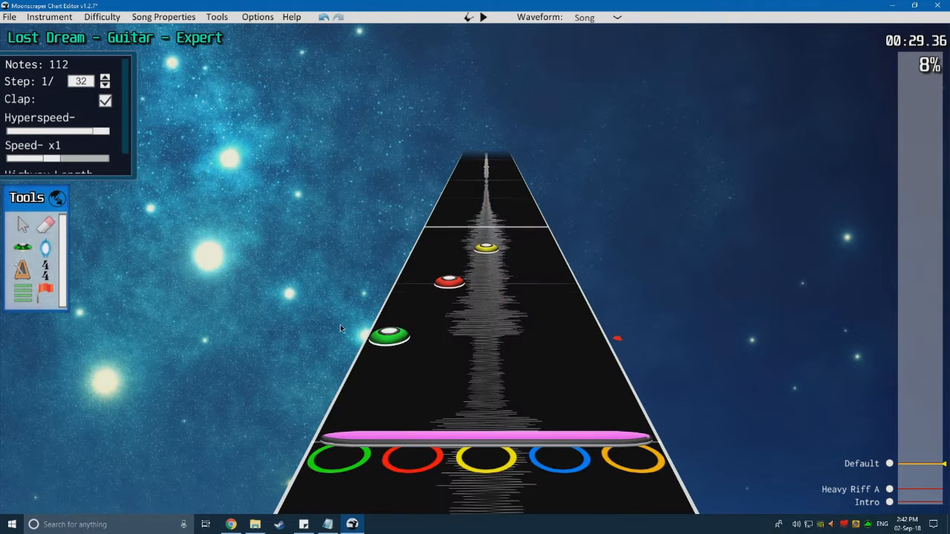
Step: Play back the end of the riff around the new section and review the pasted notes before it
{"action": "key", "text": "space"}
{"action": "key", "text": "space"}
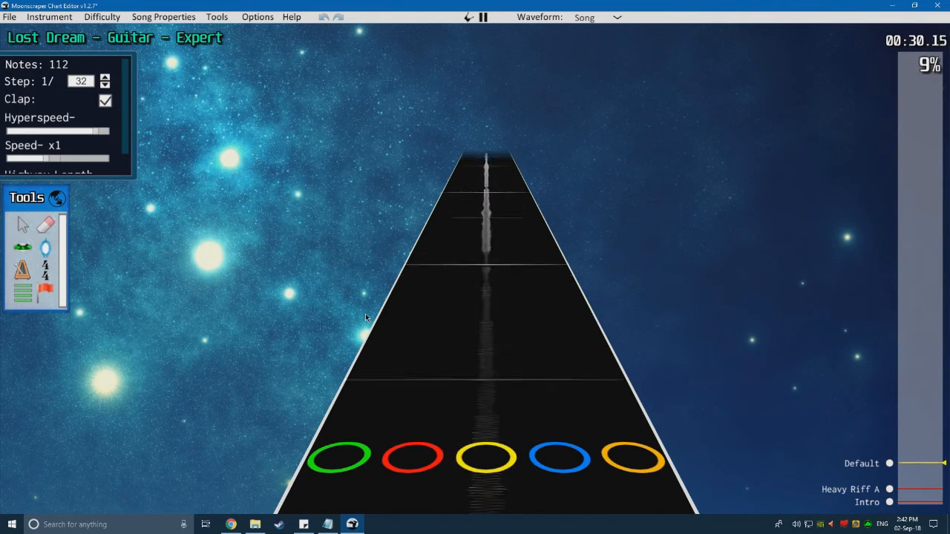
{"action": "scroll", "coordinate": [309, 335], "scroll_direction": "down", "scroll_amount": 4}
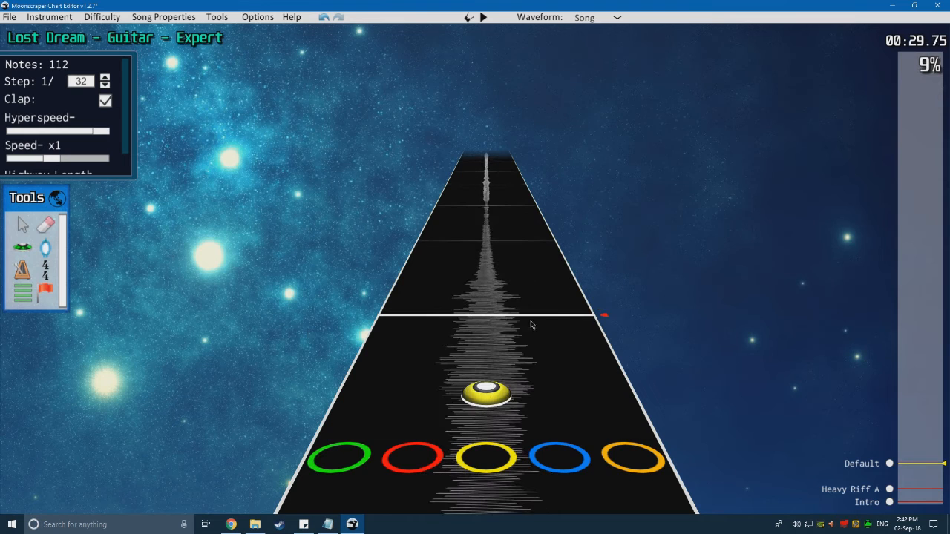
{"action": "scroll", "coordinate": [583, 388], "scroll_direction": "up", "scroll_amount": 1}
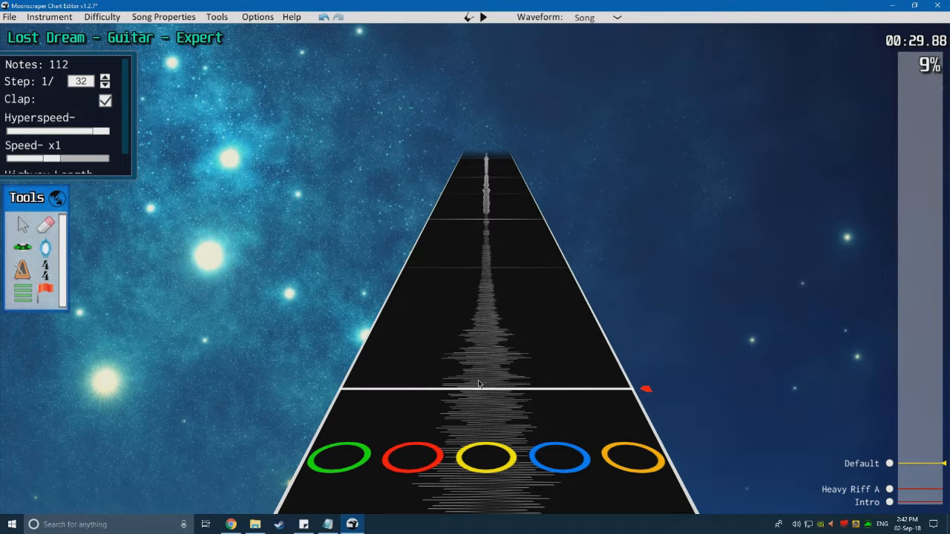
{"action": "scroll", "coordinate": [505, 388], "scroll_direction": "down", "scroll_amount": 8}
{"action": "scroll", "coordinate": [491, 391], "scroll_direction": "up", "scroll_amount": 4}
{"action": "scroll", "coordinate": [486, 395], "scroll_direction": "down", "scroll_amount": 8}
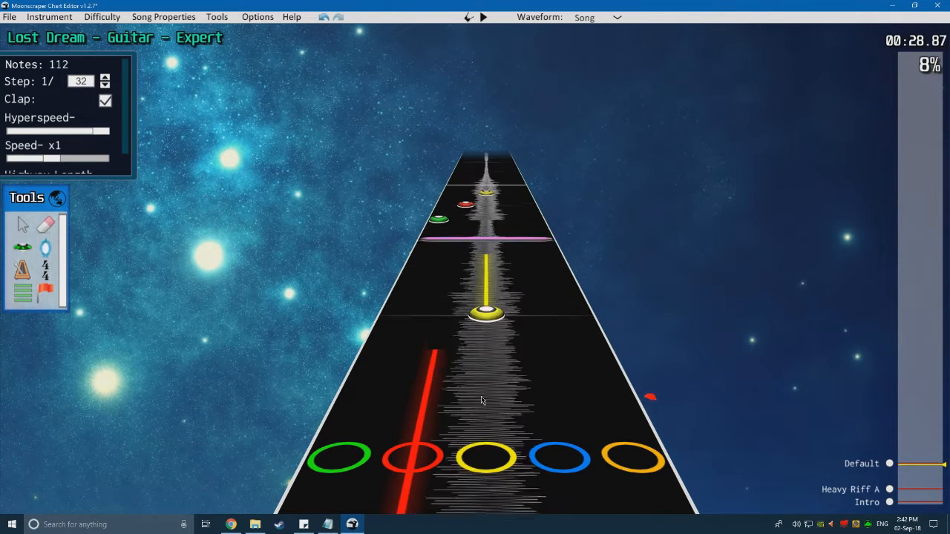
{"action": "scroll", "coordinate": [486, 397], "scroll_direction": "down", "scroll_amount": 6}
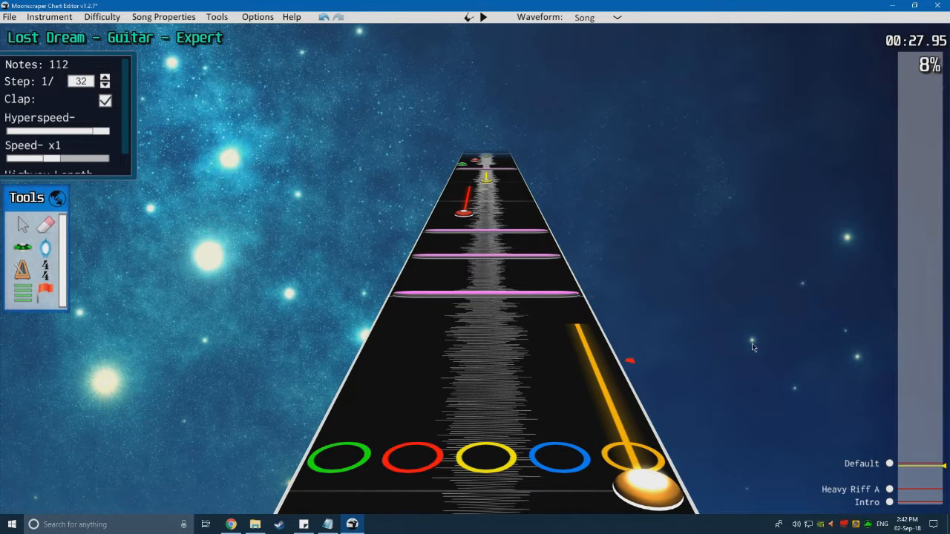
Step: Review the start of the Intro section with its tempo and section markers, and return to the later riff notes
{"action": "left_click", "coordinate": [893, 504]}
{"action": "key", "text": "space"}
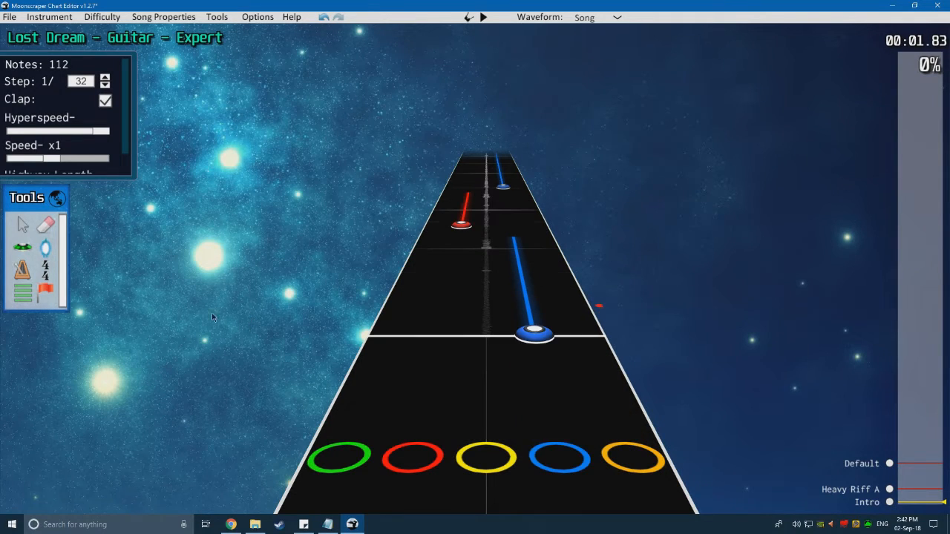
{"action": "key", "text": "space"}
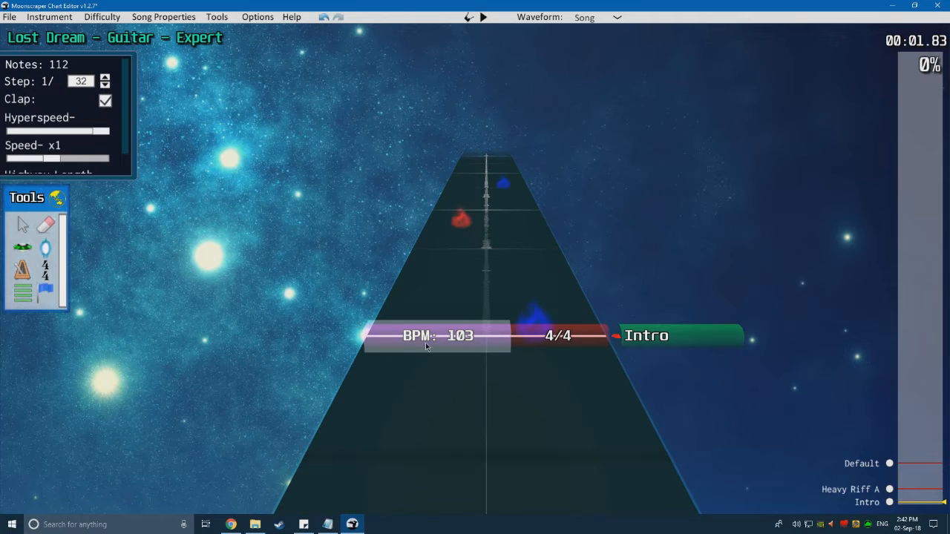
{"action": "left_click_drag", "start_coordinate": [920, 484], "coordinate": [921, 472]}
{"action": "left_click", "coordinate": [63, 202]}
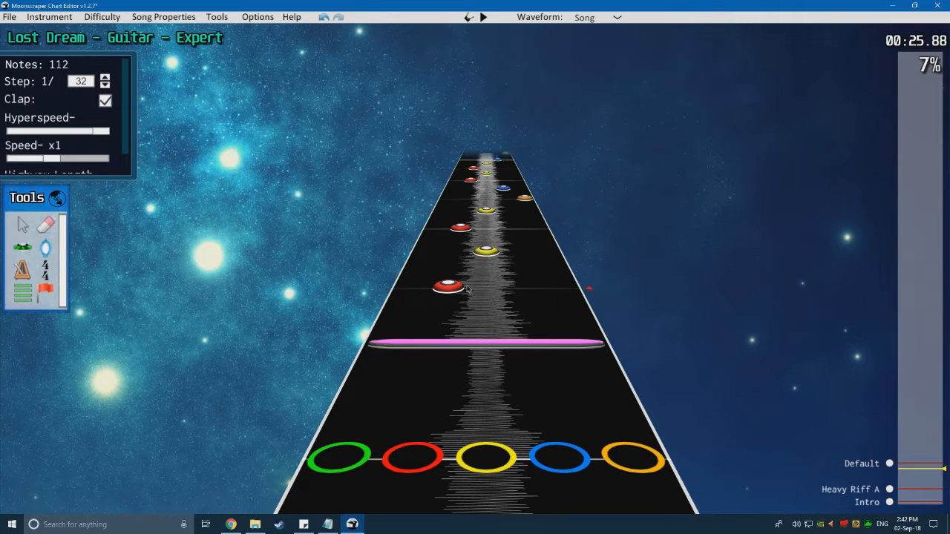
Step: Examine the start of the Intro section and its BPM marker at position 768
{"action": "left_click", "coordinate": [915, 512]}
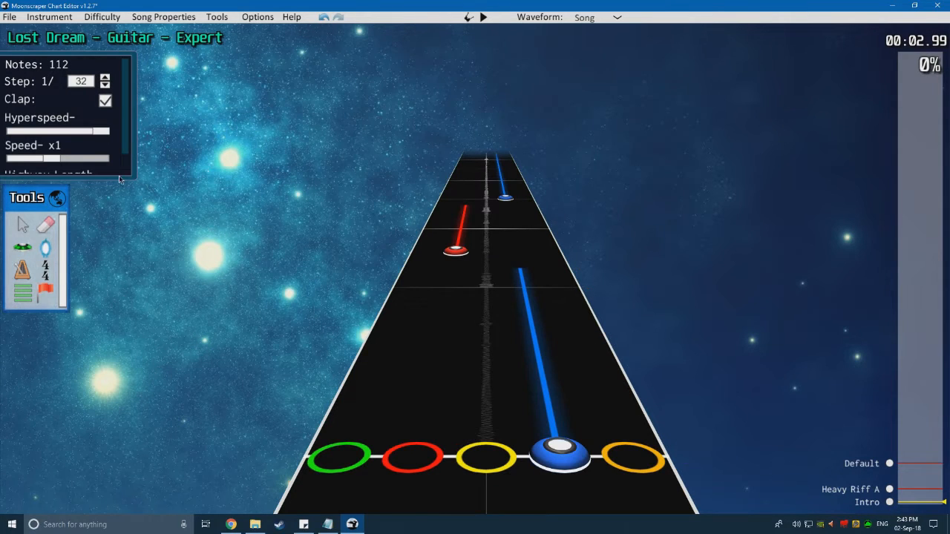
{"action": "key", "text": "space"}
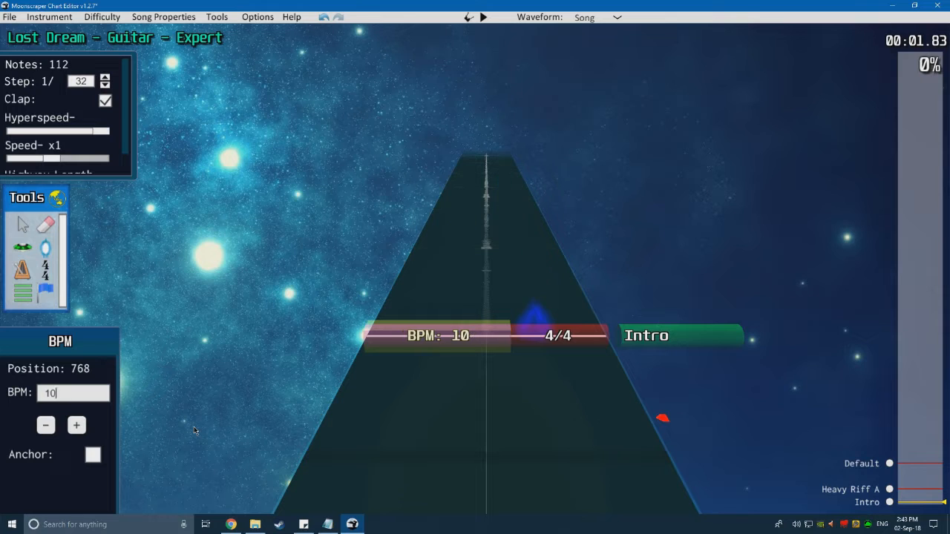
{"action": "left_click", "coordinate": [52, 200]}
{"action": "scroll", "coordinate": [425, 396], "scroll_direction": "up", "scroll_amount": 1}
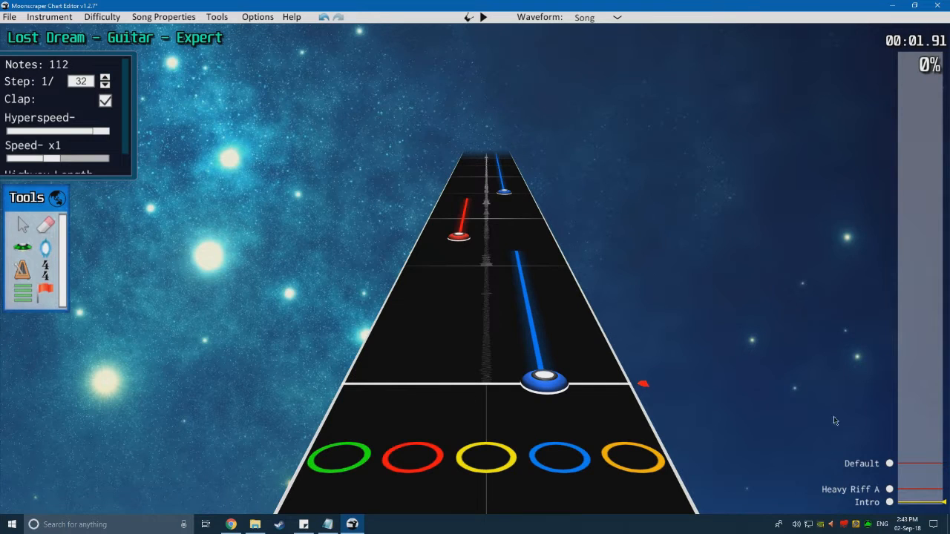
Step: Turn on the metronome at the closing notes before the Default section
{"action": "left_click", "coordinate": [889, 465]}
{"action": "scroll", "coordinate": [229, 323], "scroll_direction": "down", "scroll_amount": 9}
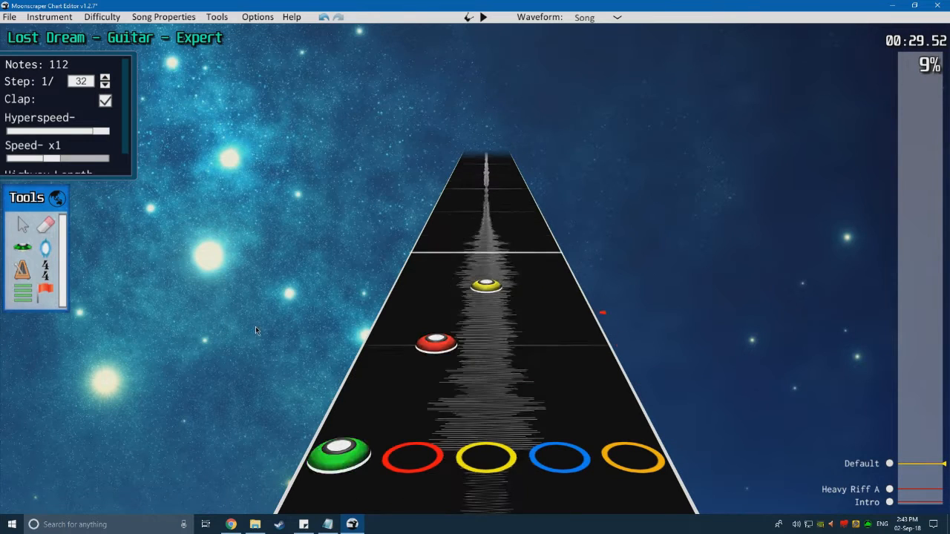
{"action": "scroll", "coordinate": [278, 321], "scroll_direction": "down", "scroll_amount": 1}
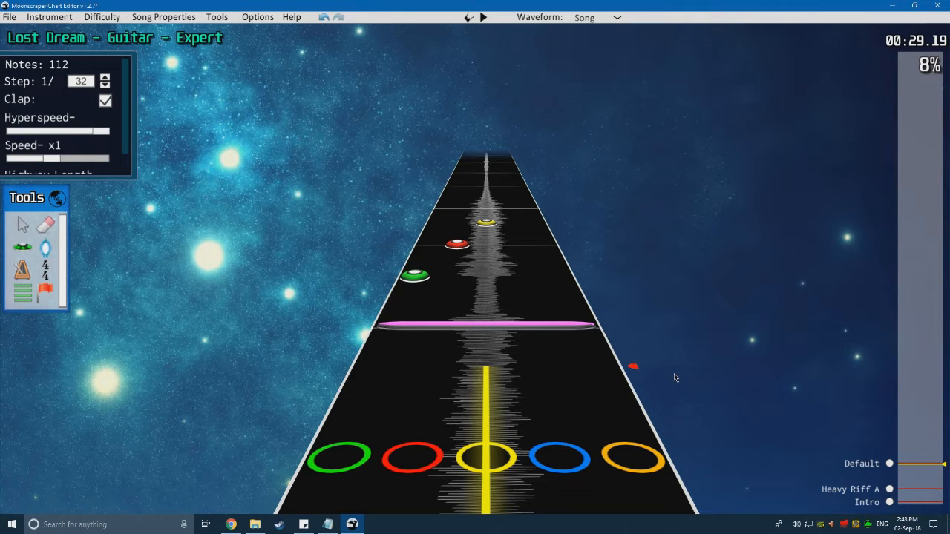
{"action": "key", "text": "m"}
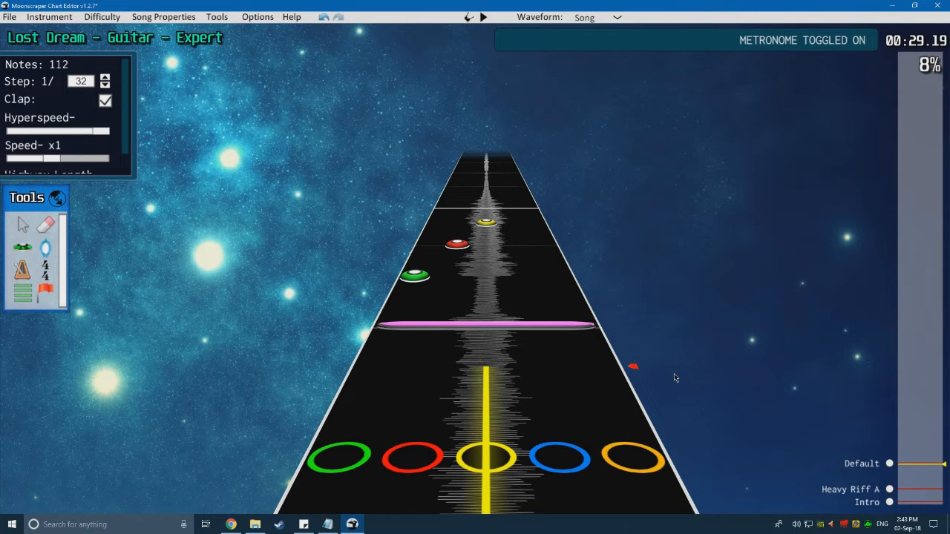
{"action": "scroll", "coordinate": [391, 349], "scroll_direction": "up", "scroll_amount": 3}
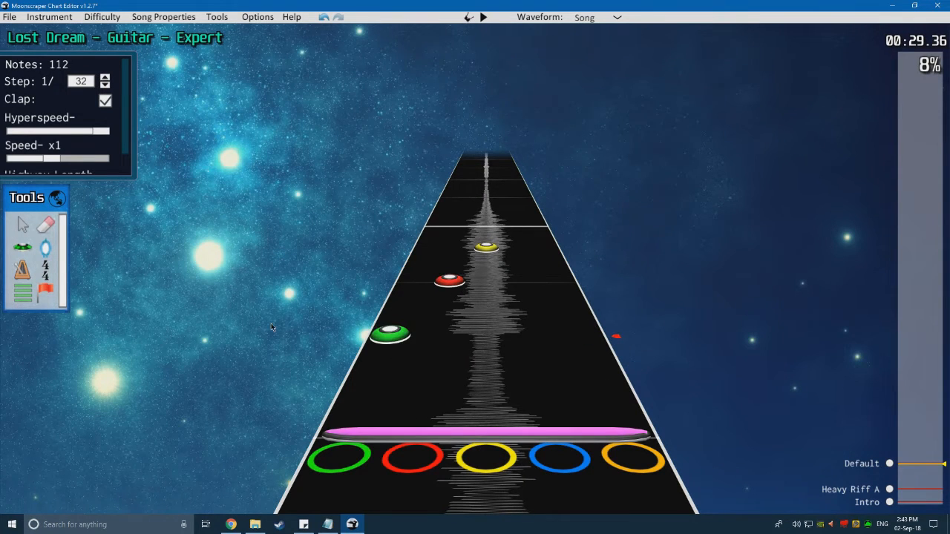
Step: Play back the transition into the Default section several times to hear where the next part's first notes fall
{"action": "mouse_move", "coordinate": [911, 476]}
{"action": "left_mouse_down"}
{"action": "mouse_move", "coordinate": [907, 486]}
{"action": "mouse_move", "coordinate": [897, 468]}
{"action": "left_mouse_up"}
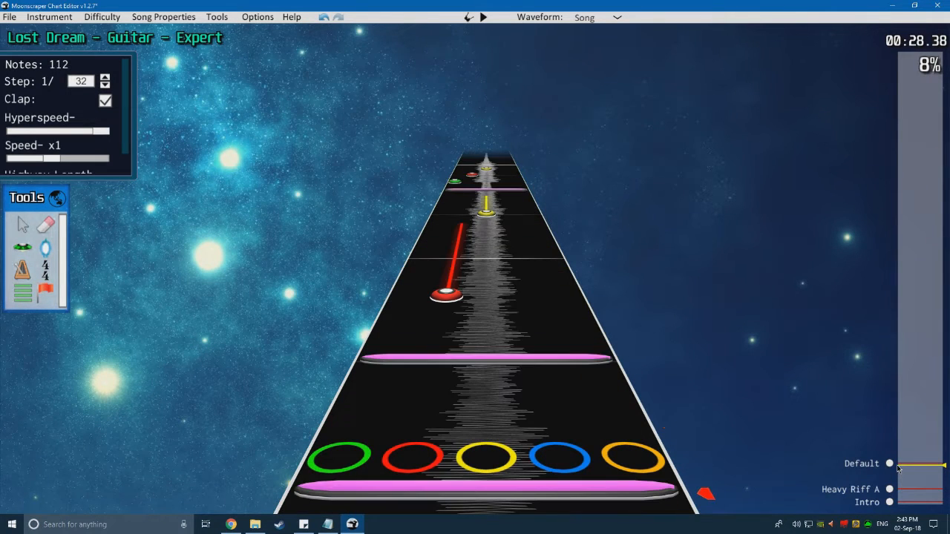
{"action": "left_click", "coordinate": [889, 466]}
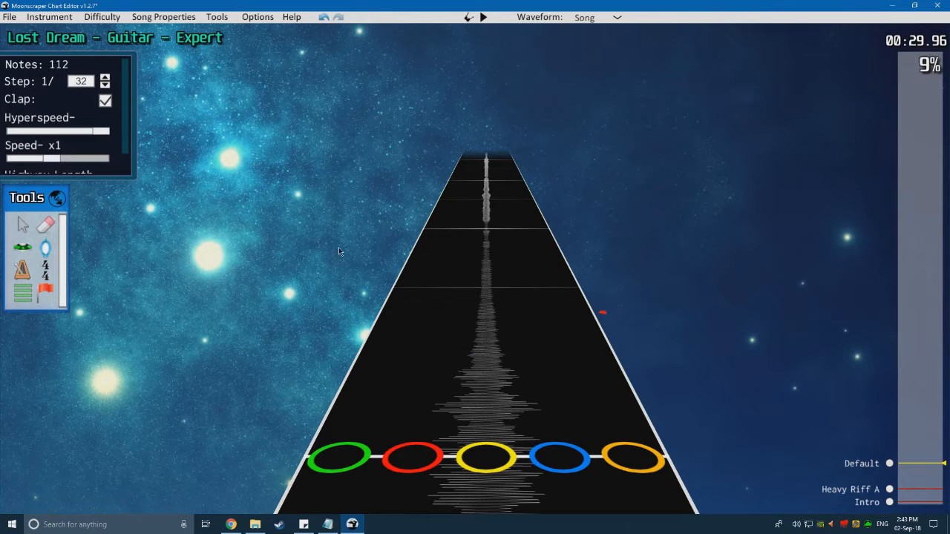
{"action": "scroll", "coordinate": [524, 297], "scroll_direction": "down", "scroll_amount": 2}
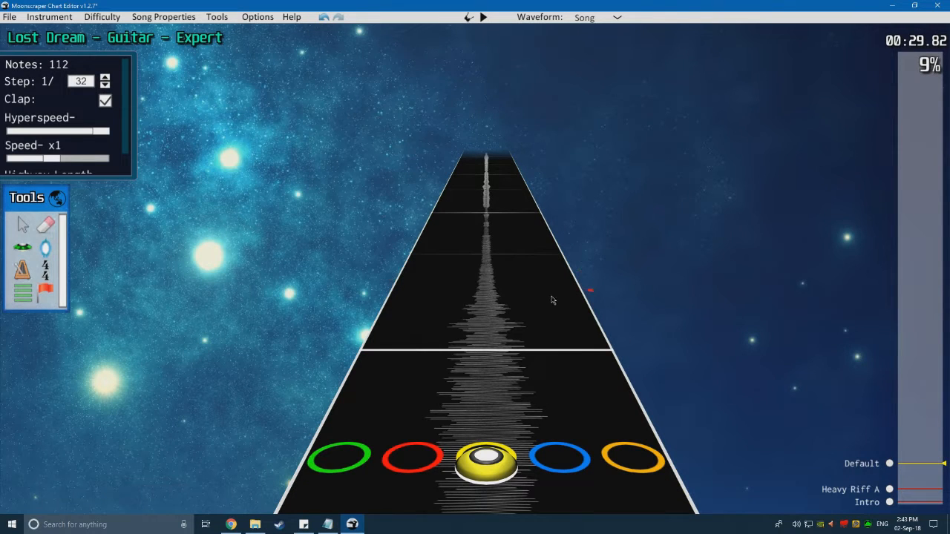
{"action": "scroll", "coordinate": [553, 313], "scroll_direction": "down", "scroll_amount": 5}
{"action": "key", "text": "space"}
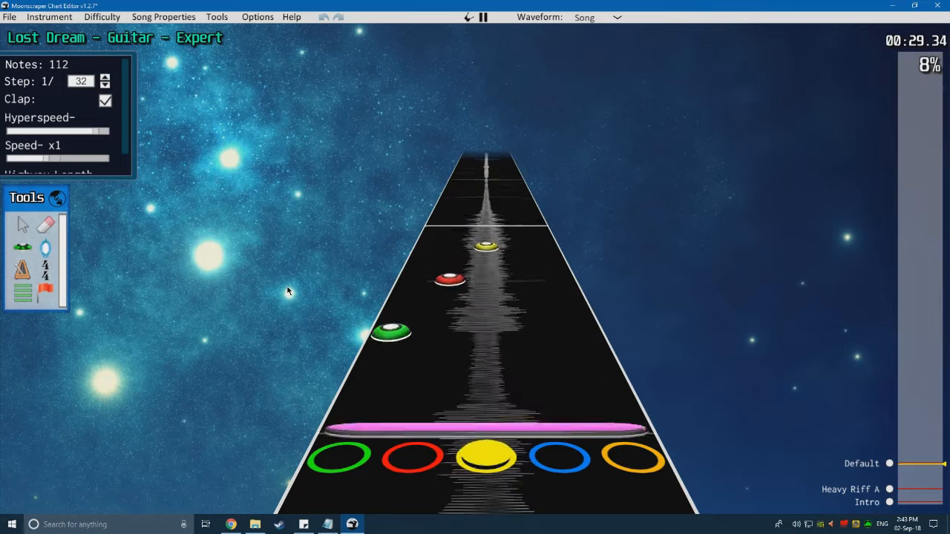
{"action": "key", "text": "space"}
{"action": "scroll", "coordinate": [285, 317], "scroll_direction": "down", "scroll_amount": 5}
{"action": "key", "text": "space"}
{"action": "key", "text": "space"}
{"action": "scroll", "coordinate": [284, 313], "scroll_direction": "down", "scroll_amount": 3}
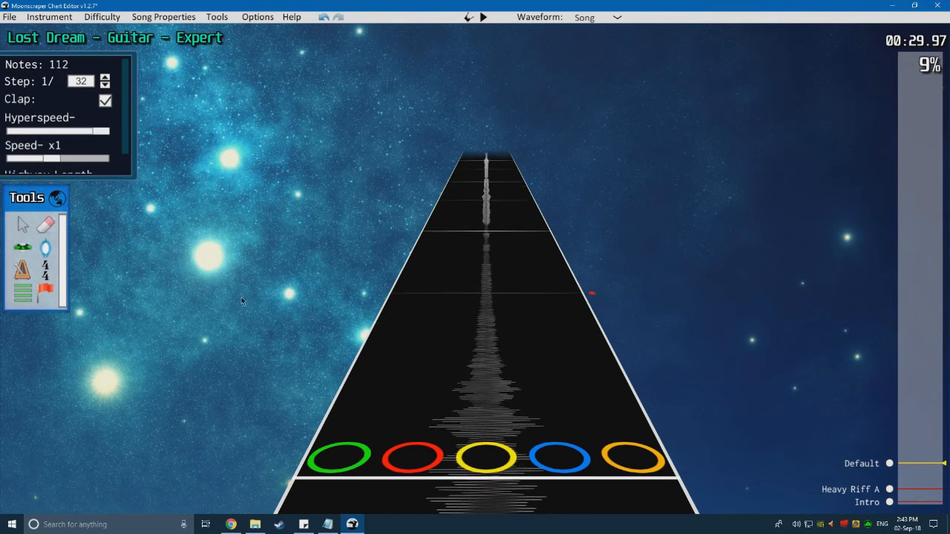
Step: Rename the Default section at position 9984 as Strings and return to the chart notes
{"action": "left_click", "coordinate": [20, 249]}
{"action": "scroll", "coordinate": [44, 245], "scroll_direction": "down", "scroll_amount": 1}
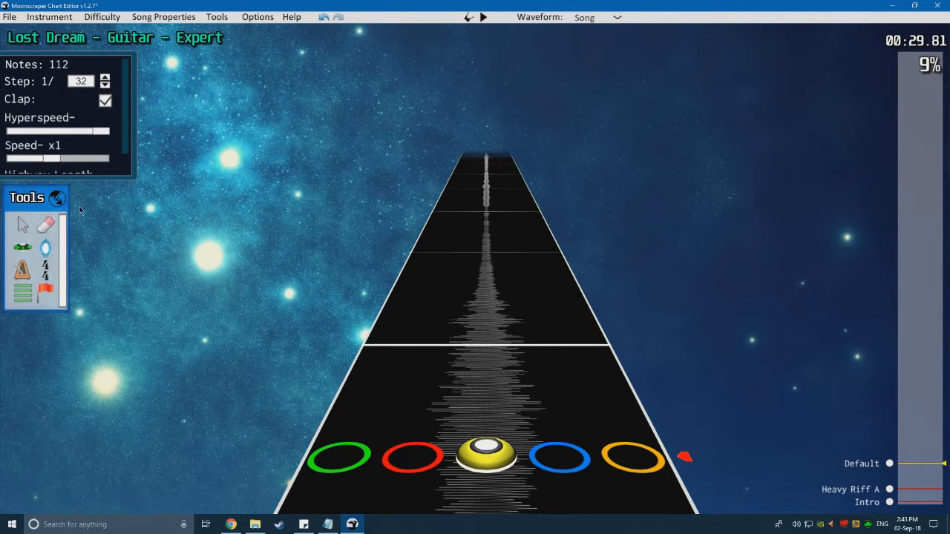
{"action": "left_click", "coordinate": [57, 198]}
{"action": "left_click", "coordinate": [674, 349]}
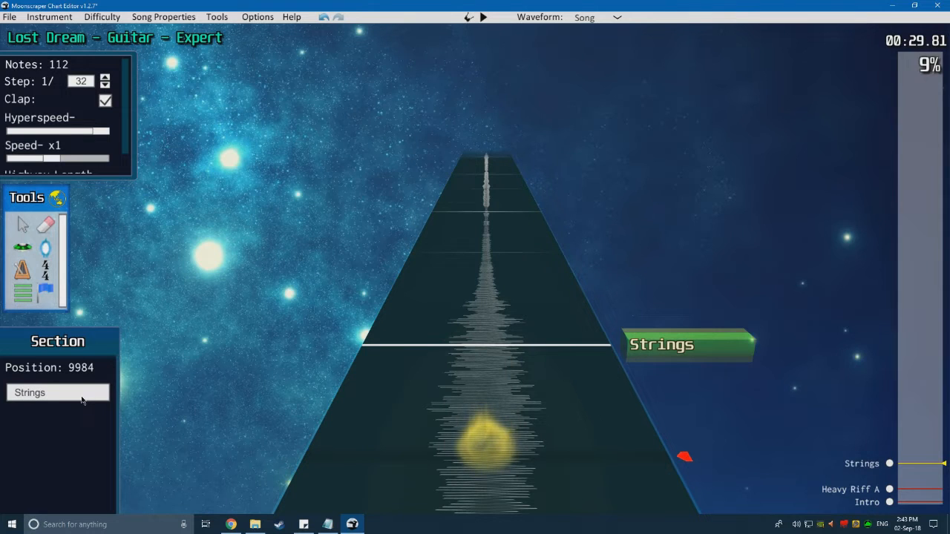
{"action": "left_click", "coordinate": [57, 198]}
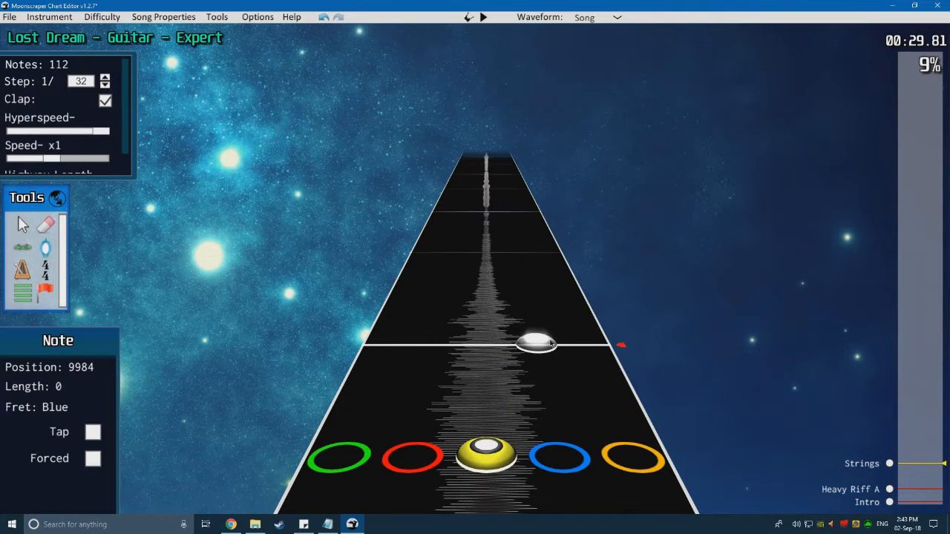
Step: Enable Tap for new notes and place a blue tap note at position 9984, at the start of the Strings section
{"action": "scroll", "coordinate": [379, 364], "scroll_direction": "down", "scroll_amount": 6}
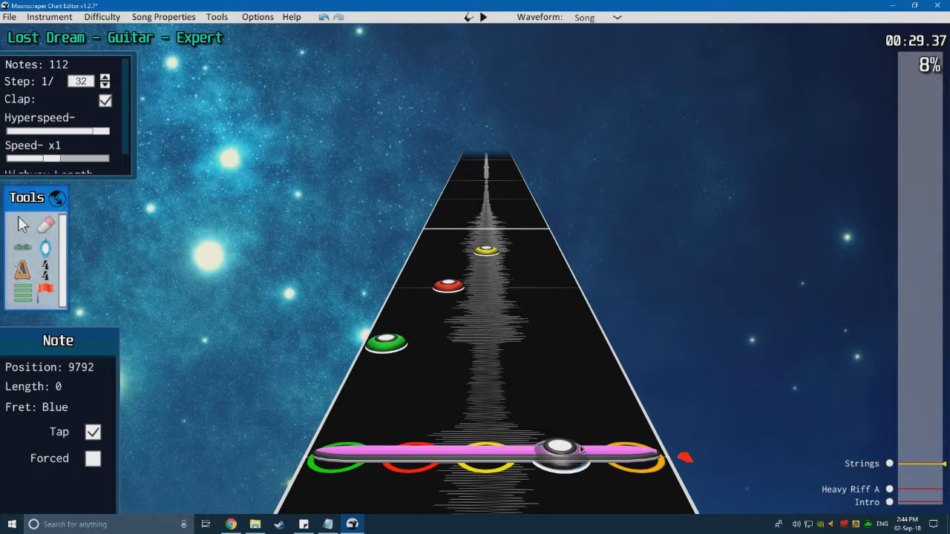
{"action": "scroll", "coordinate": [599, 417], "scroll_direction": "up", "scroll_amount": 3}
{"action": "scroll", "coordinate": [561, 347], "scroll_direction": "up", "scroll_amount": 3}
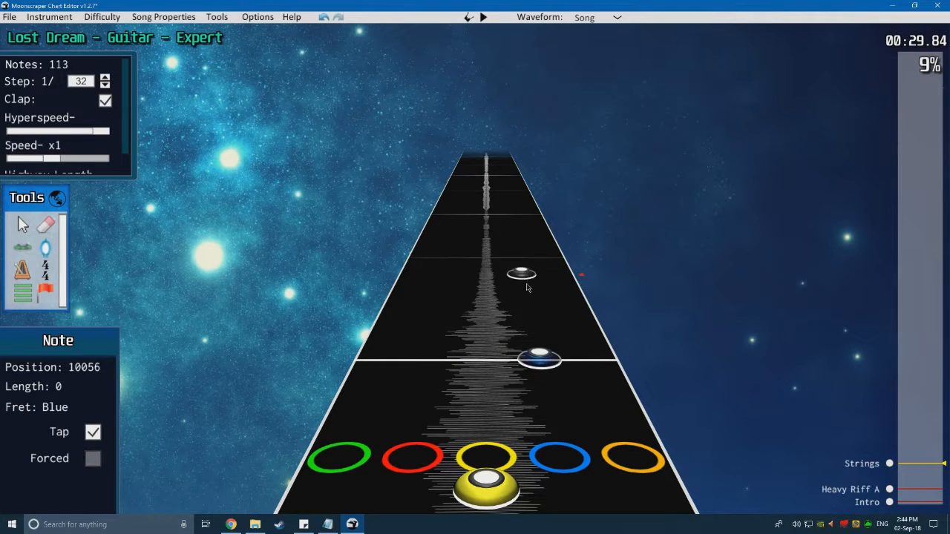
{"action": "key", "text": "space"}
{"action": "key", "text": "space"}
{"action": "scroll", "coordinate": [512, 371], "scroll_direction": "down", "scroll_amount": 5}
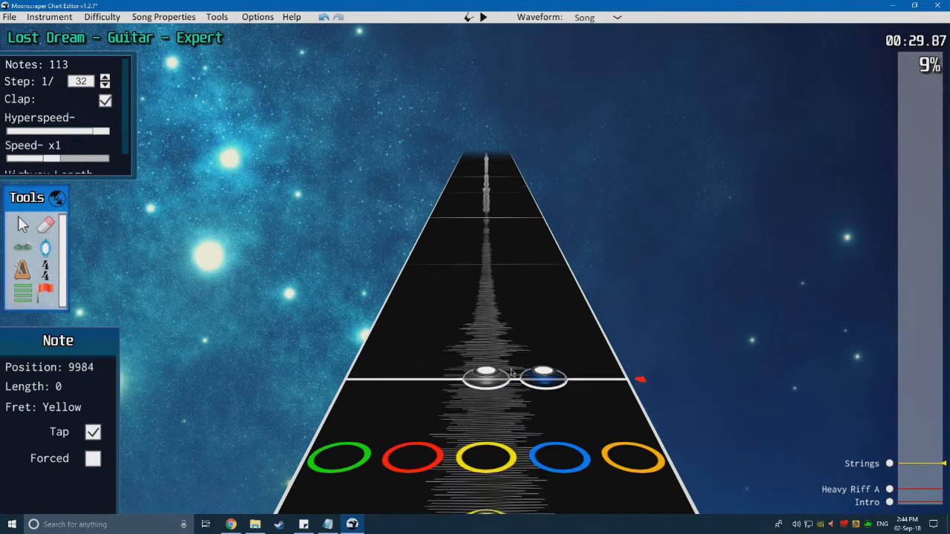
Step: Place a second blue tap note on the half-beat line after the first one, checking it against the audio
{"action": "key", "text": "space"}
{"action": "key", "text": "space"}
{"action": "scroll", "coordinate": [526, 394], "scroll_direction": "down", "scroll_amount": 2}
{"action": "left_click", "coordinate": [539, 378]}
{"action": "scroll", "coordinate": [512, 382], "scroll_direction": "down", "scroll_amount": 3}
{"action": "key", "text": "space"}
{"action": "key", "text": "space"}
{"action": "scroll", "coordinate": [519, 389], "scroll_direction": "down", "scroll_amount": 3}
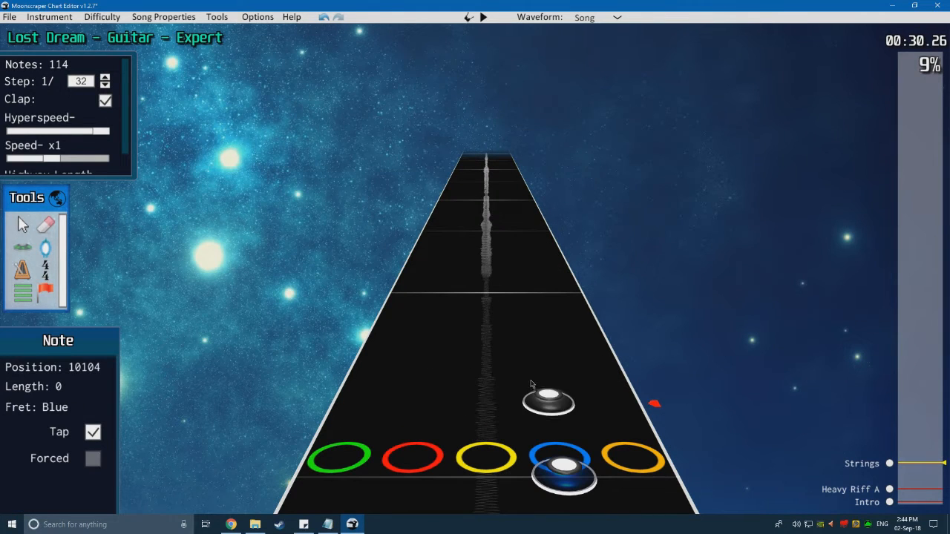
Step: Add three closely spaced blue tap notes ending on the next beat line, and give the last one a sustain
{"action": "scroll", "coordinate": [540, 385], "scroll_direction": "down", "scroll_amount": 3}
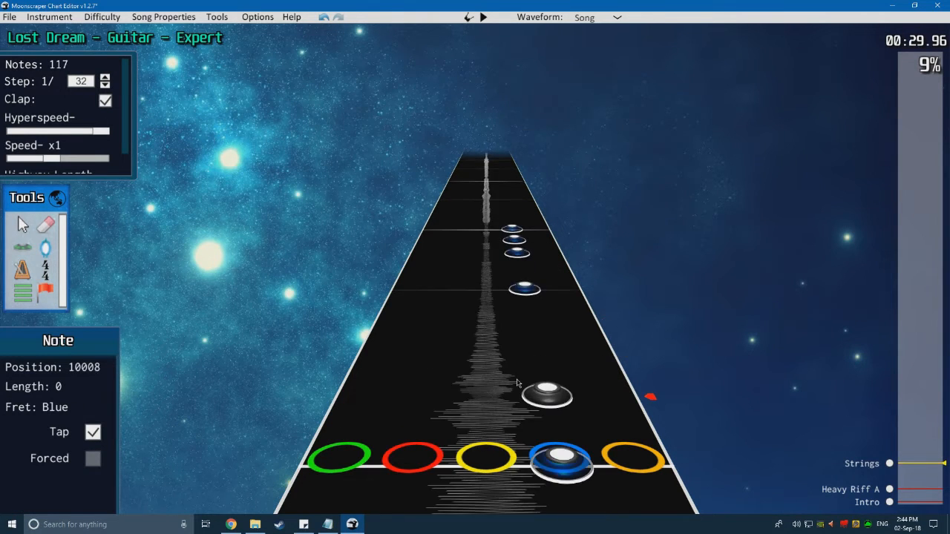
{"action": "key", "text": "space"}
{"action": "key", "text": "space"}
{"action": "scroll", "coordinate": [538, 384], "scroll_direction": "down", "scroll_amount": 5}
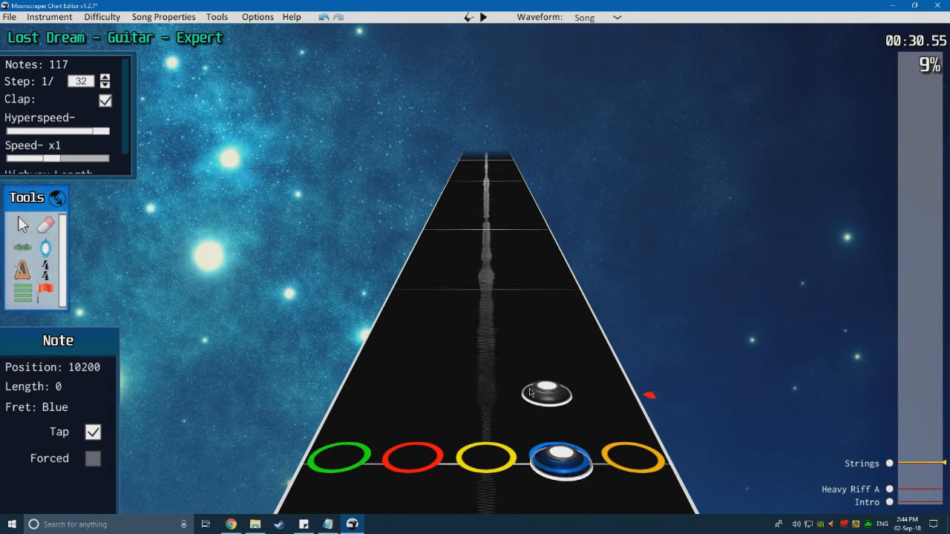
{"action": "scroll", "coordinate": [505, 368], "scroll_direction": "down", "scroll_amount": 2}
{"action": "scroll", "coordinate": [490, 362], "scroll_direction": "down", "scroll_amount": 3}
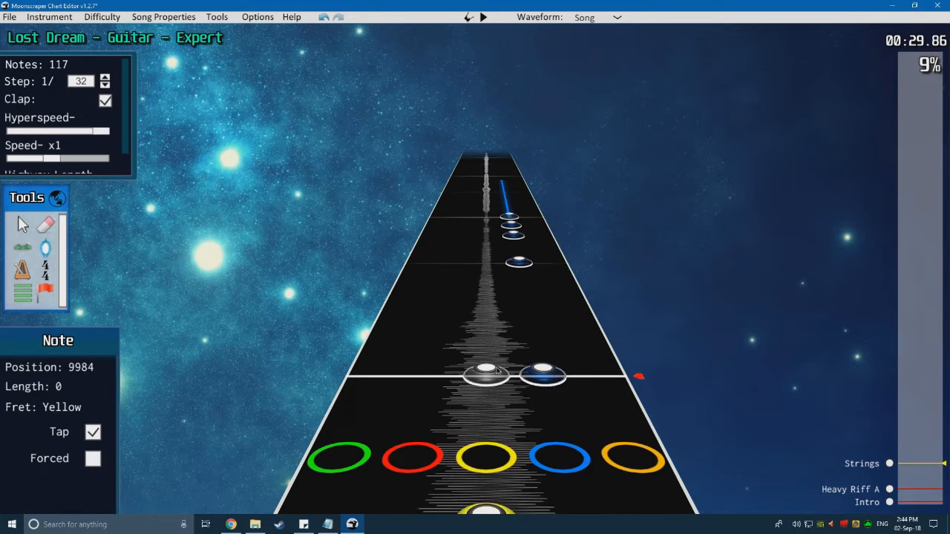
Step: Place a red tap note with a sustain on the beat line after the sustained blue note
{"action": "key", "text": "space"}
{"action": "key", "text": "space"}
{"action": "scroll", "coordinate": [453, 377], "scroll_direction": "down", "scroll_amount": 2}
{"action": "left_click", "coordinate": [424, 403]}
{"action": "right_click", "coordinate": [423, 401]}
{"action": "scroll", "coordinate": [534, 327], "scroll_direction": "down", "scroll_amount": 3}
Step: Place an orange tap note at position 10560 and shorten the red note's sustain so it ends before it
{"action": "key", "text": "space"}
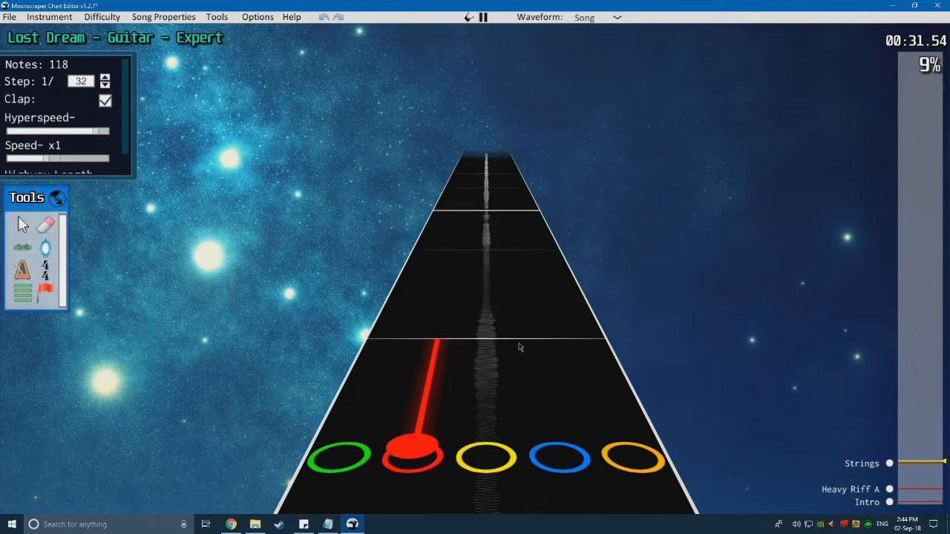
{"action": "key", "text": "space"}
{"action": "scroll", "coordinate": [530, 347], "scroll_direction": "down", "scroll_amount": 1}
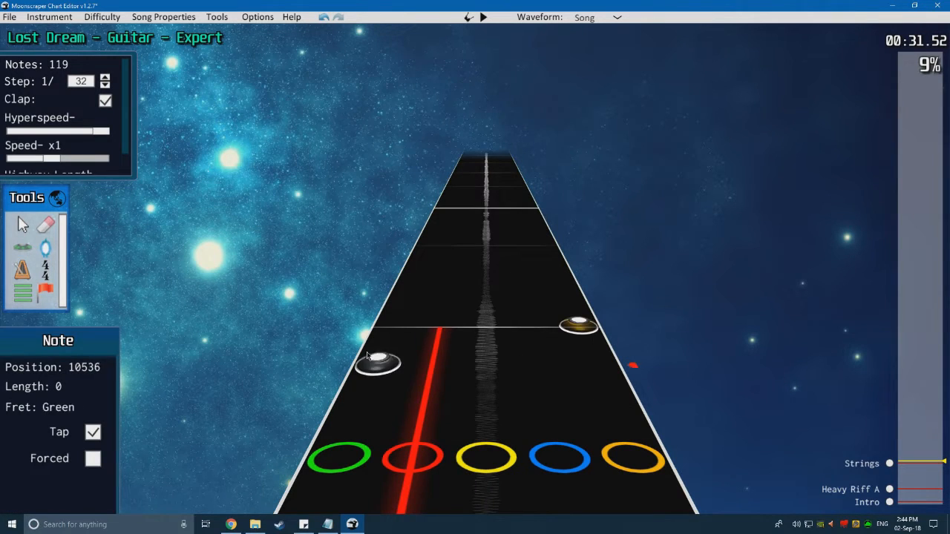
{"action": "key", "text": "space"}
{"action": "key", "text": "space"}
{"action": "scroll", "coordinate": [545, 375], "scroll_direction": "down", "scroll_amount": 3}
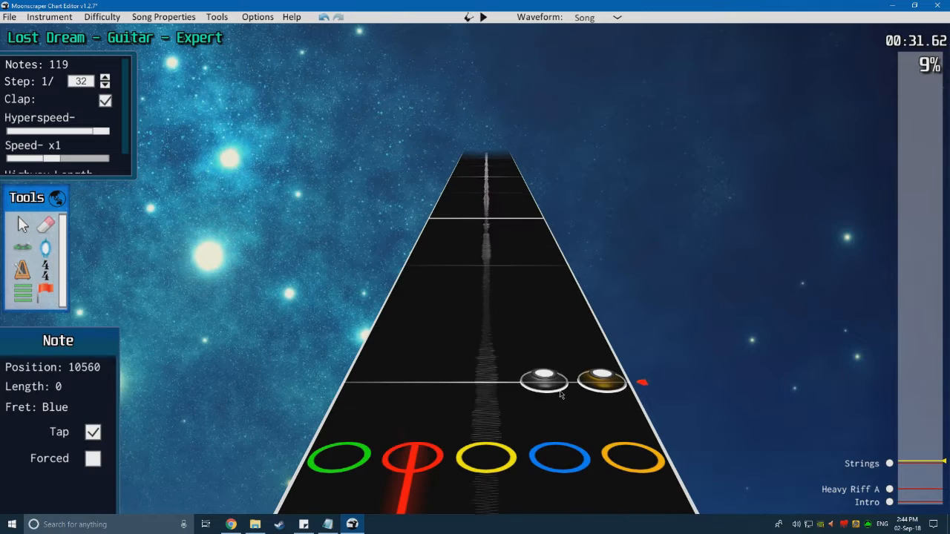
Step: Move the orange tap note at position 10560 to the blue lane
{"action": "scroll", "coordinate": [561, 395], "scroll_direction": "down", "scroll_amount": 1}
{"action": "left_click", "coordinate": [27, 228]}
{"action": "scroll", "coordinate": [575, 358], "scroll_direction": "down", "scroll_amount": 1}
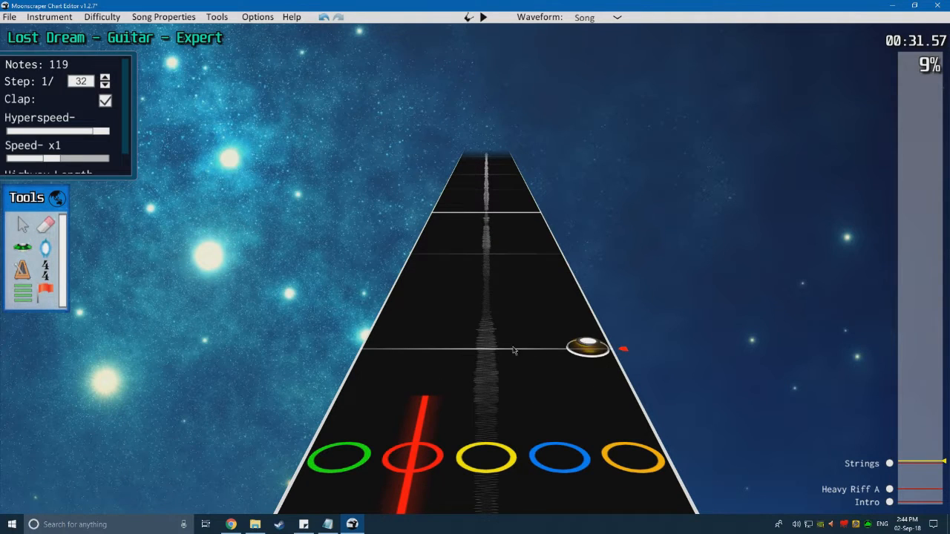
{"action": "key", "text": "space"}
{"action": "scroll", "coordinate": [480, 357], "scroll_direction": "down", "scroll_amount": 5}
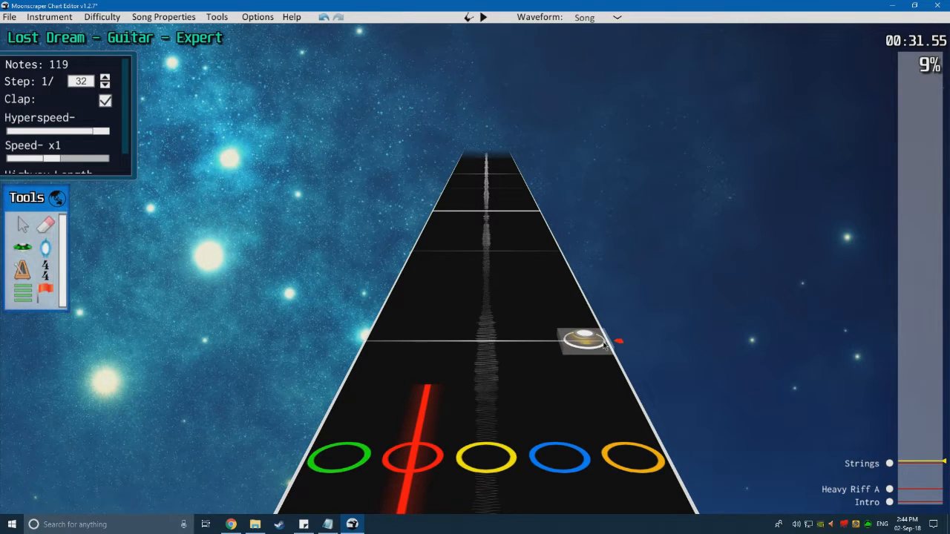
{"action": "left_click_drag", "start_coordinate": [561, 344], "coordinate": [521, 361]}
Step: Move the sustained blue note to the yellow lane and the sustained red note after it to the green lane
{"action": "scroll", "coordinate": [522, 383], "scroll_direction": "down", "scroll_amount": 10}
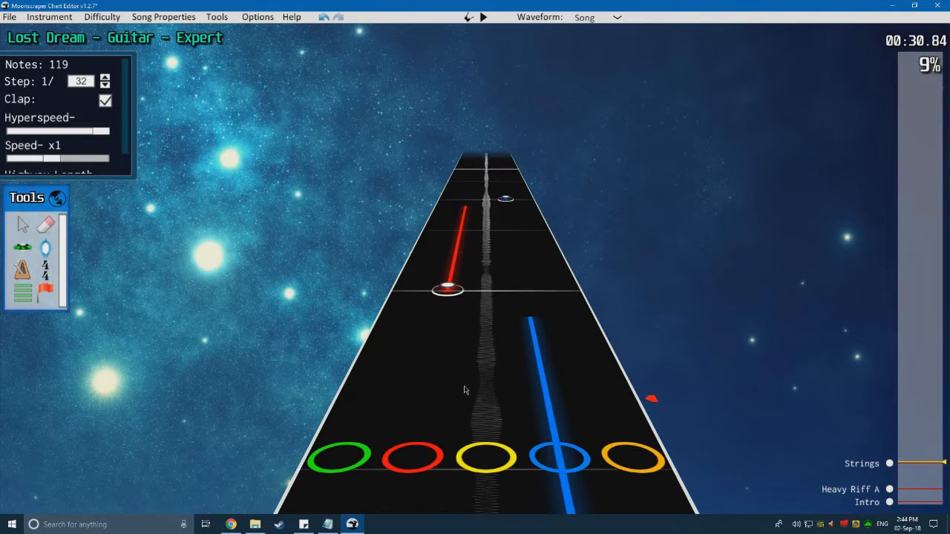
{"action": "left_click_drag", "start_coordinate": [597, 366], "coordinate": [424, 167]}
{"action": "left_click_drag", "start_coordinate": [544, 323], "coordinate": [460, 328]}
{"action": "left_click", "coordinate": [430, 328]}
Step: Give the blue note at position 10560 a sustain reaching close to the next measure line, checking it against the audio
{"action": "key", "text": "space"}
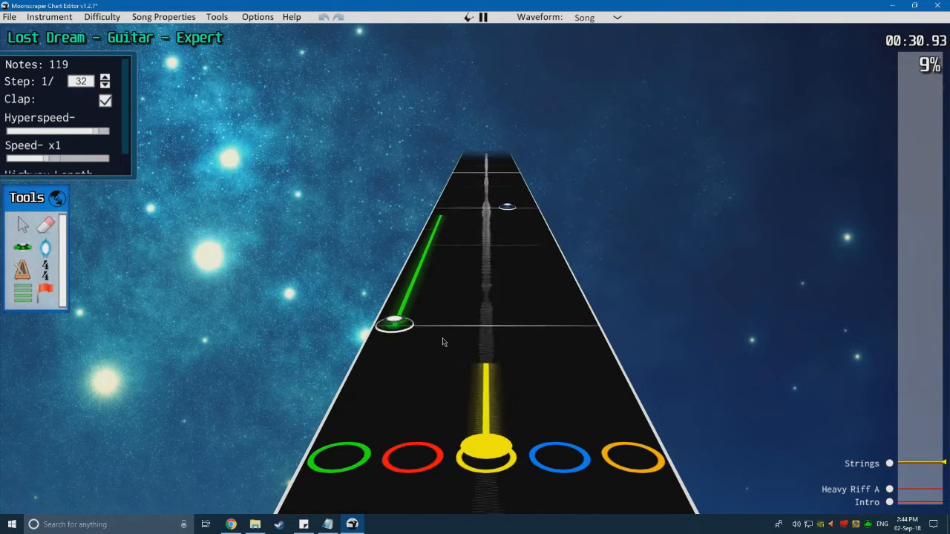
{"action": "key", "text": "space"}
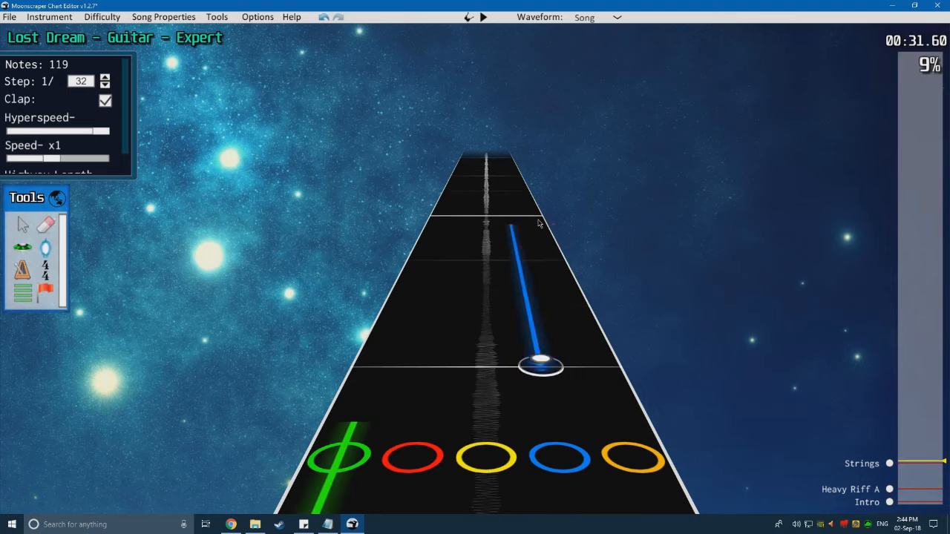
{"action": "scroll", "coordinate": [505, 237], "scroll_direction": "up", "scroll_amount": 3}
{"action": "left_click", "coordinate": [18, 241]}
{"action": "scroll", "coordinate": [542, 341], "scroll_direction": "down", "scroll_amount": 5}
{"action": "key", "text": "space"}
{"action": "key", "text": "space"}
{"action": "scroll", "coordinate": [544, 343], "scroll_direction": "down", "scroll_amount": 8}
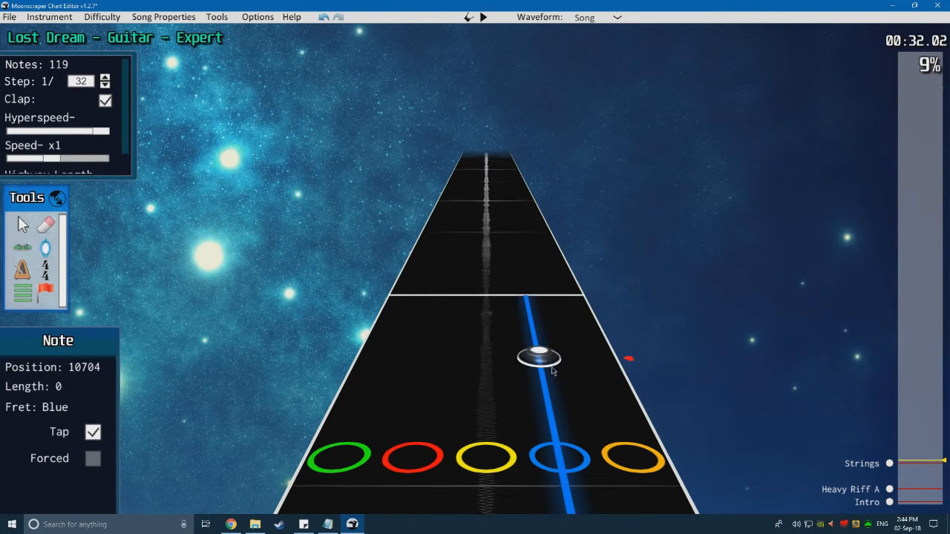
Step: Place a blue tap note at position 10704, an orange one just after it, and a yellow one on the measure line
{"action": "left_click", "coordinate": [576, 316]}
{"action": "key", "text": "space"}
{"action": "key", "text": "space"}
{"action": "scroll", "coordinate": [522, 368], "scroll_direction": "down", "scroll_amount": 2}
{"action": "left_click", "coordinate": [484, 428]}
Step: Extend the yellow note's sustain past position 11136, following the held note in the audio
{"action": "scroll", "coordinate": [515, 255], "scroll_direction": "down", "scroll_amount": 2}
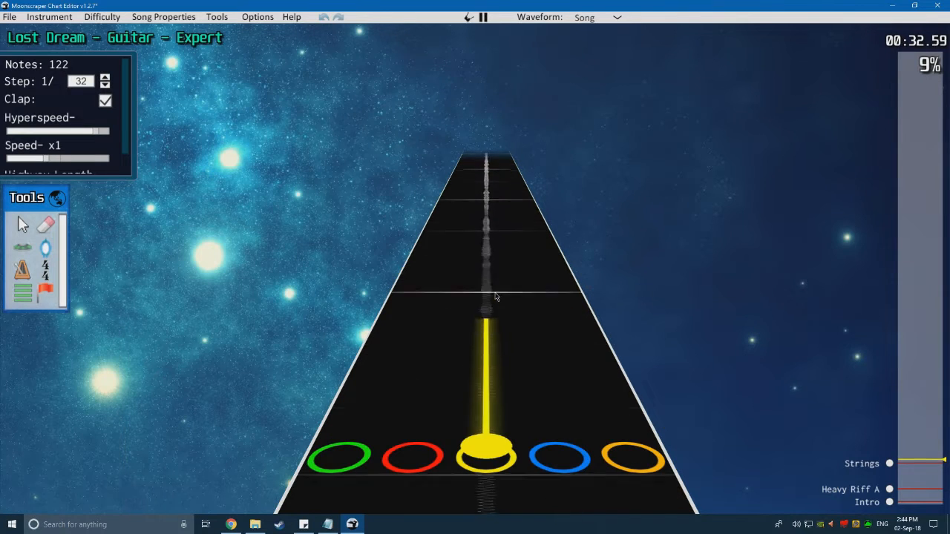
{"action": "key", "text": "space"}
{"action": "left_click", "coordinate": [492, 309]}
{"action": "key", "text": "space"}
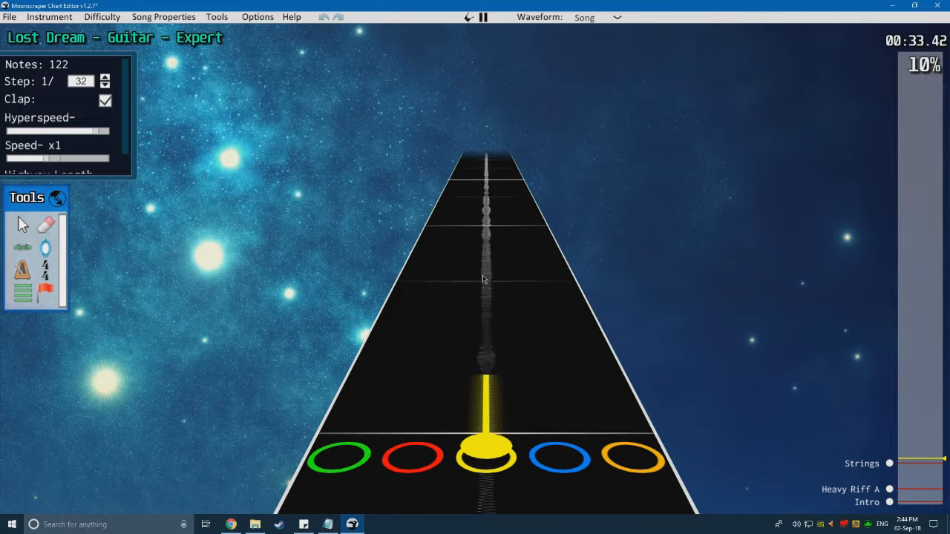
{"action": "key", "text": "space"}
{"action": "left_click", "coordinate": [483, 284]}
{"action": "key", "text": "space"}
{"action": "key", "text": "space"}
{"action": "left_click", "coordinate": [485, 337]}
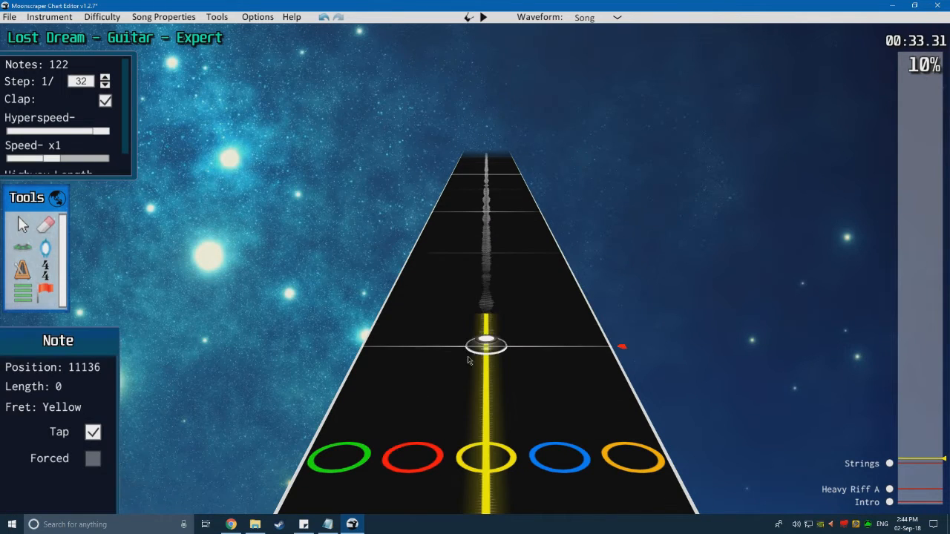
Step: End the yellow sustain with a sustained red tap note at position 11136 and review the notes before it
{"action": "scroll", "coordinate": [487, 327], "scroll_direction": "down", "scroll_amount": 8}
{"action": "left_click", "coordinate": [487, 324]}
{"action": "scroll", "coordinate": [449, 326], "scroll_direction": "up", "scroll_amount": 2}
{"action": "scroll", "coordinate": [553, 331], "scroll_direction": "down", "scroll_amount": 4}
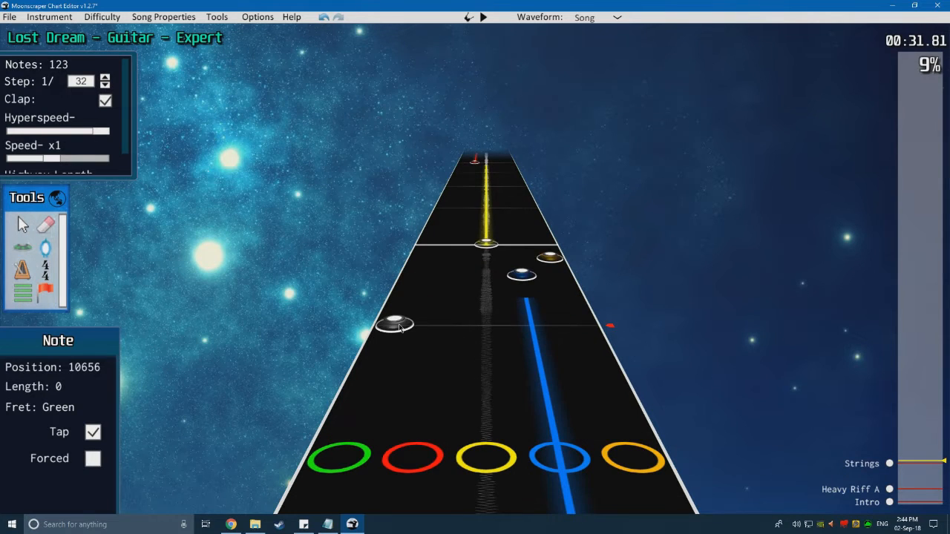
Step: Play back the notes from position 10704 through the sustained red note to check their timing
{"action": "scroll", "coordinate": [397, 315], "scroll_direction": "up", "scroll_amount": 3}
{"action": "scroll", "coordinate": [493, 320], "scroll_direction": "up", "scroll_amount": 1}
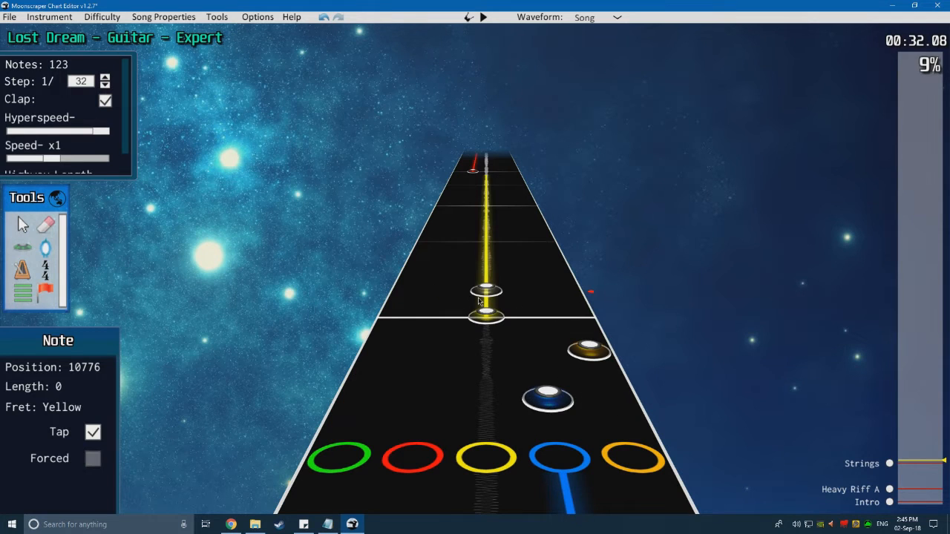
{"action": "scroll", "coordinate": [444, 316], "scroll_direction": "down", "scroll_amount": 3}
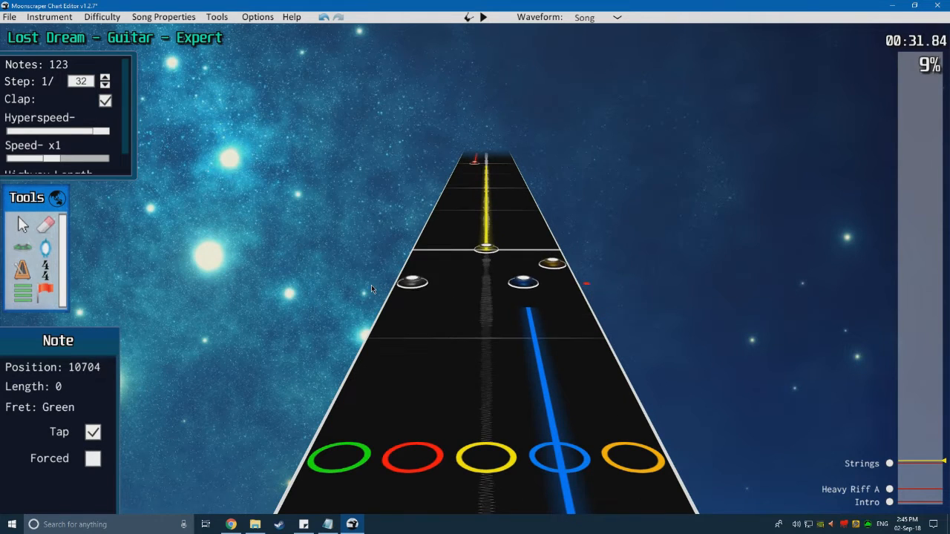
{"action": "key", "text": "space"}
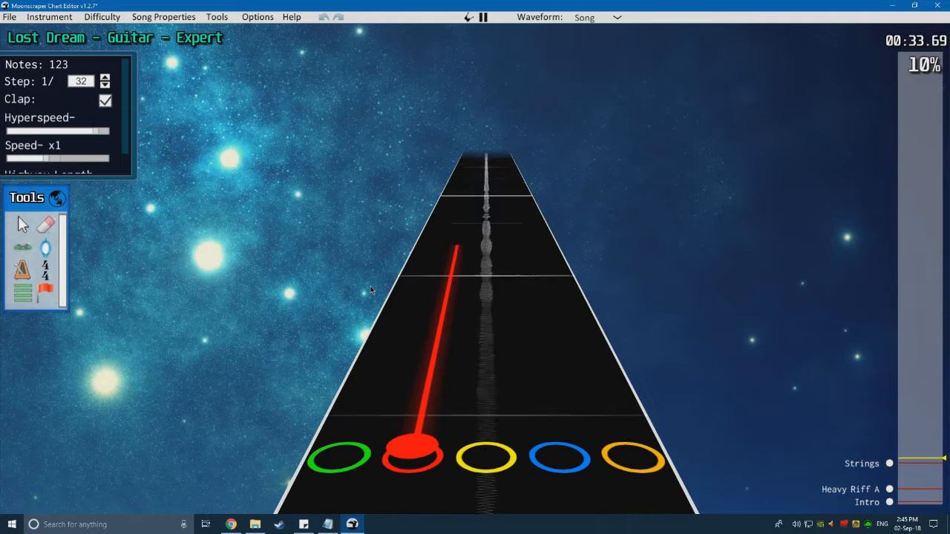
{"action": "key", "text": "space"}
Step: Try a dense run of tap notes around position 11480 at step 1/192 and erase it
{"action": "scroll", "coordinate": [363, 296], "scroll_direction": "down", "scroll_amount": 1}
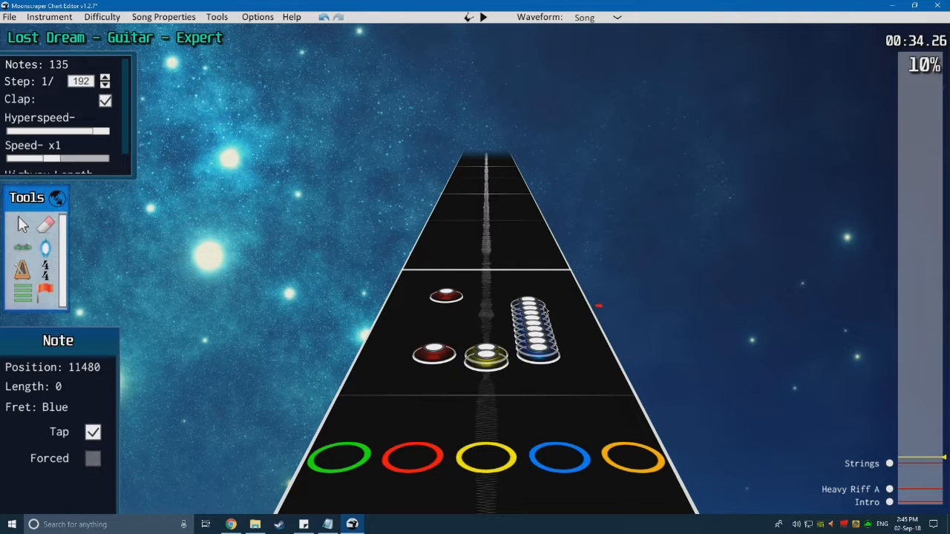
{"action": "left_click", "coordinate": [45, 226]}
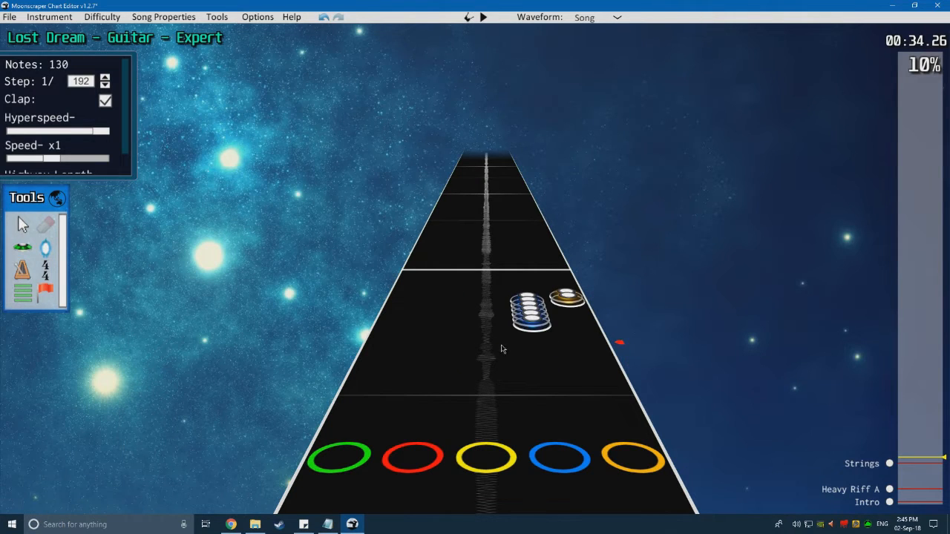
{"action": "scroll", "coordinate": [513, 435], "scroll_direction": "down", "scroll_amount": 10}
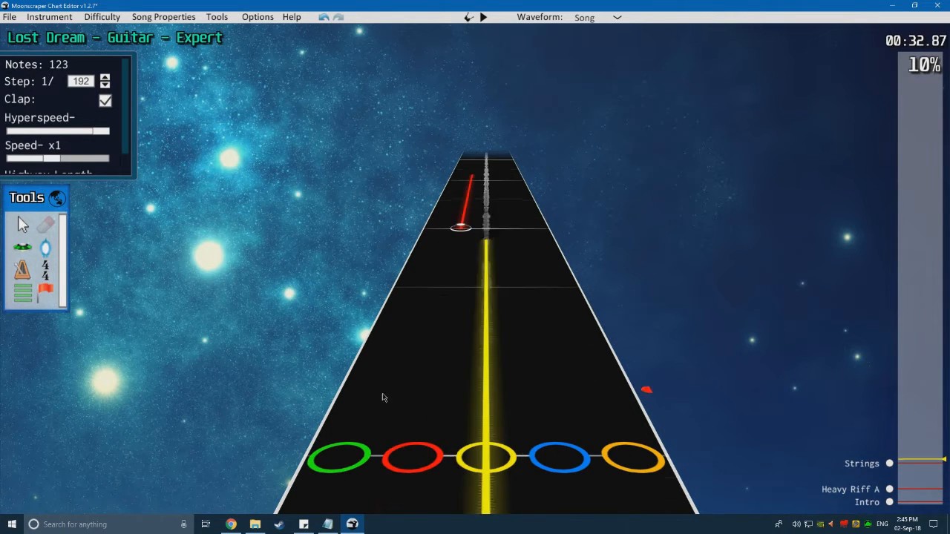
Step: Return the step to 1/32 and play back the yellow and red sustains again
{"action": "scroll", "coordinate": [375, 392], "scroll_direction": "down", "scroll_amount": 3}
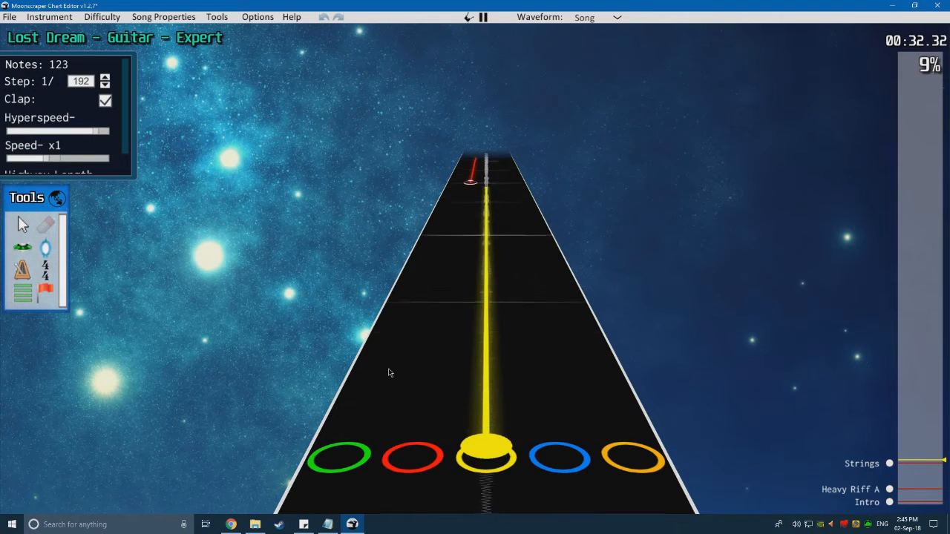
{"action": "key", "text": "space"}
{"action": "key", "text": "space"}
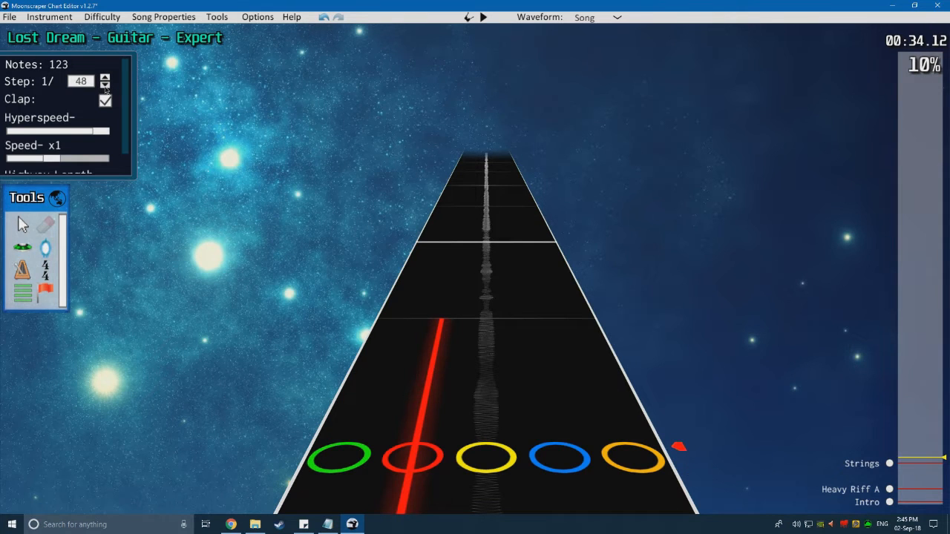
{"action": "key", "text": "space"}
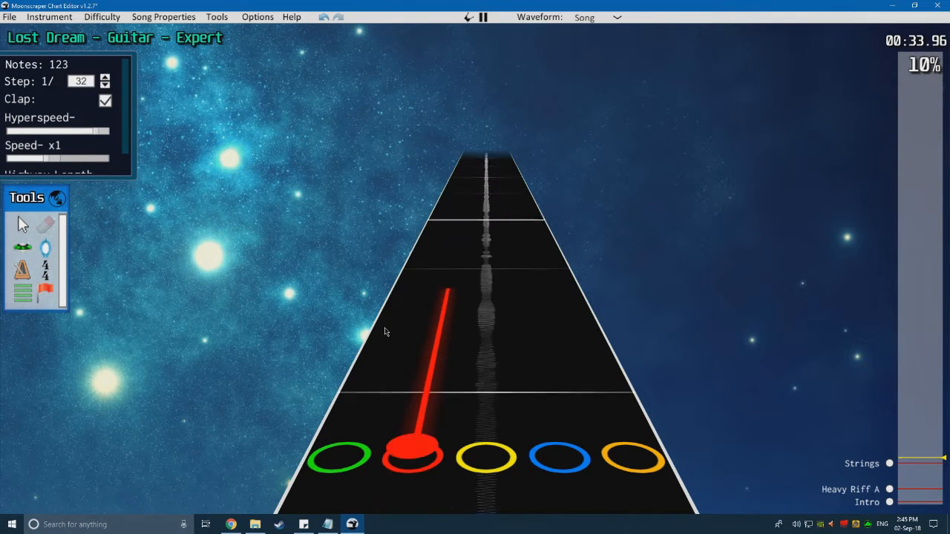
Step: Place ascending green, red, yellow and blue tap notes from position 11424, ending with a sustained orange note on the measure line
{"action": "left_click", "coordinate": [26, 249]}
{"action": "scroll", "coordinate": [406, 359], "scroll_direction": "down", "scroll_amount": 1}
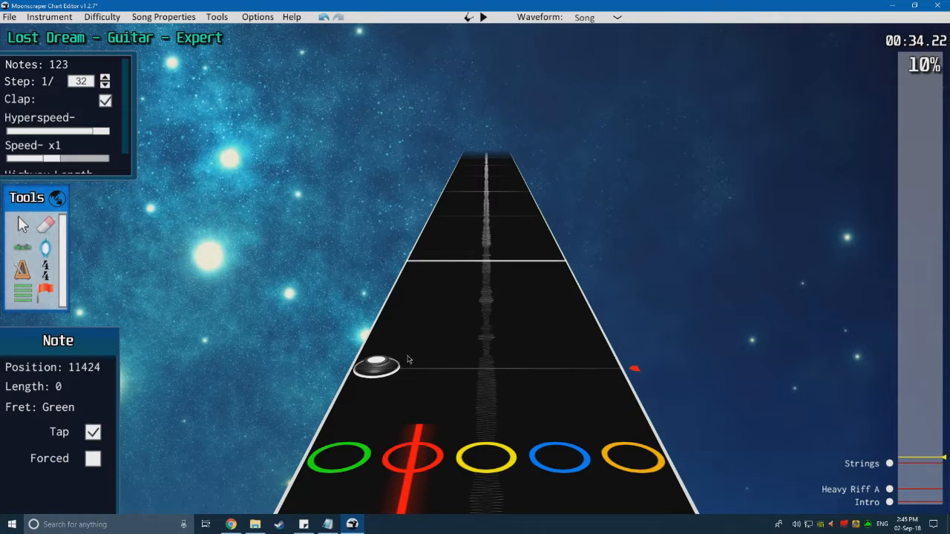
{"action": "key", "text": "space"}
{"action": "key", "text": "space"}
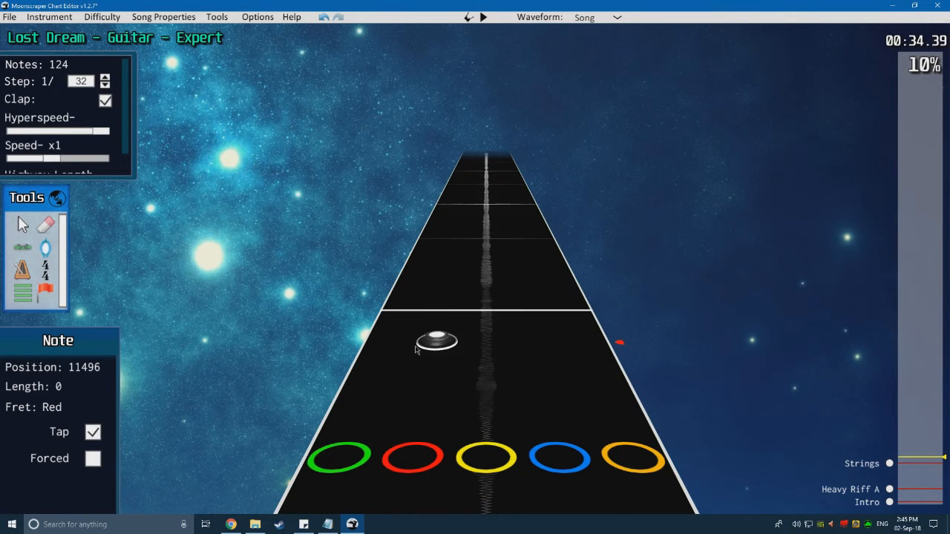
{"action": "key", "text": "space"}
{"action": "key", "text": "space"}
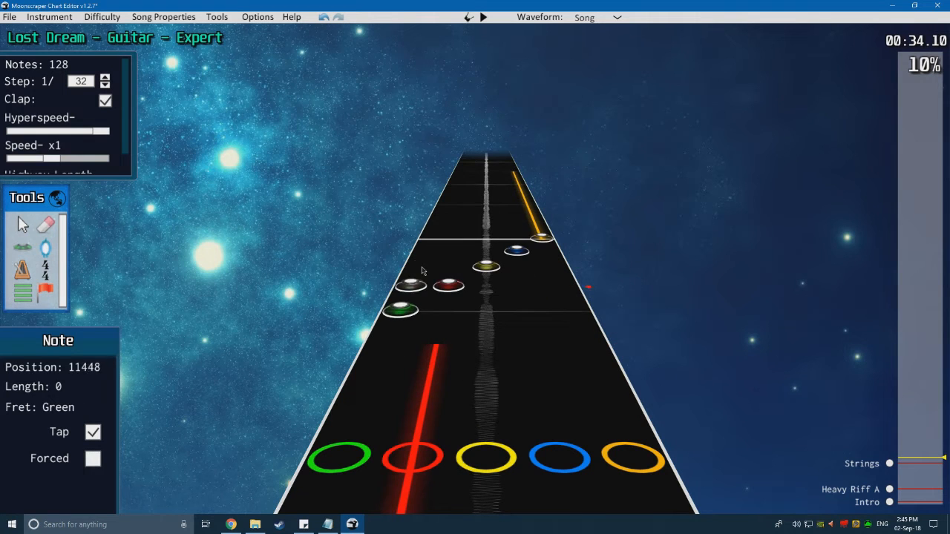
{"action": "key", "text": "space"}
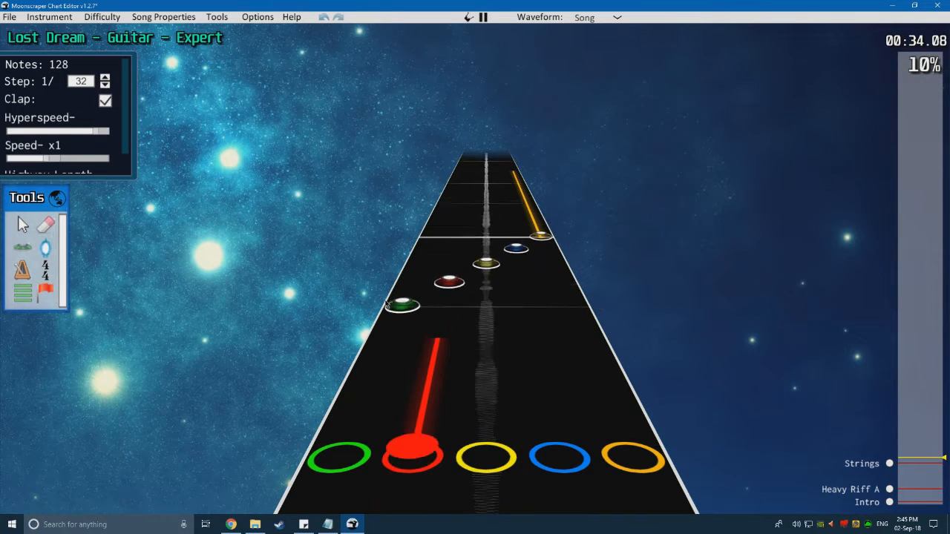
{"action": "key", "text": "space"}
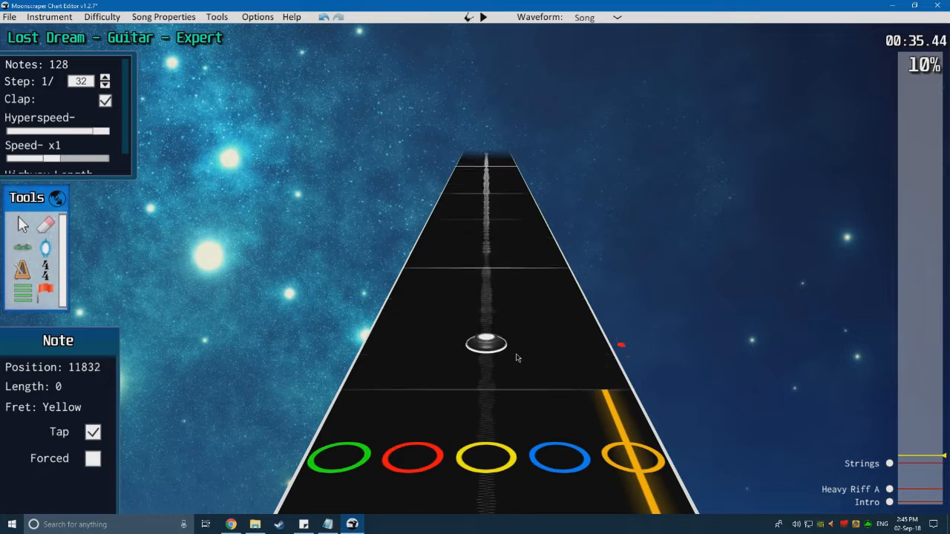
Step: Extend the orange sustain to just before position 11904 and place a sustained blue tap note at 11904
{"action": "key", "text": "space"}
{"action": "key", "text": "space"}
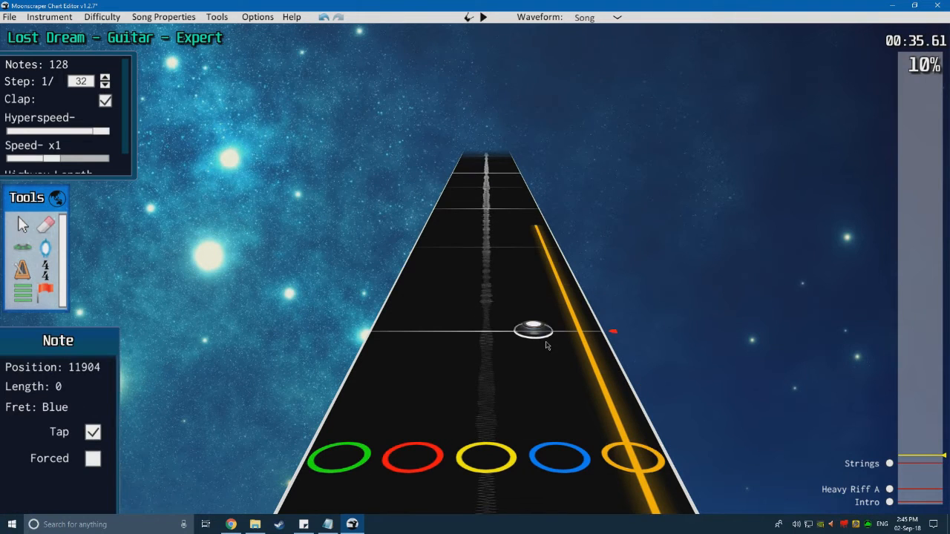
{"action": "key", "text": "space"}
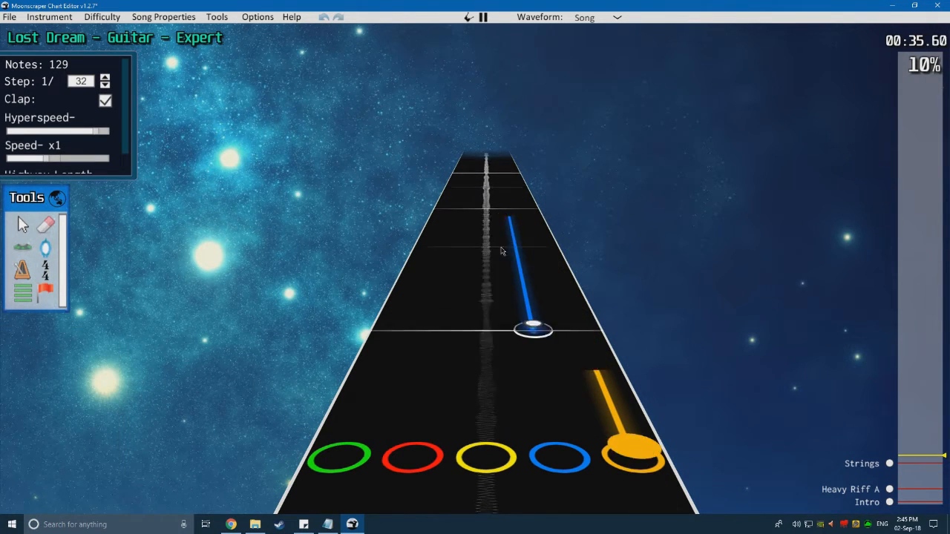
{"action": "key", "text": "space"}
Step: Place orange and blue tap notes leading to a yellow one at position 12096, sustained up to the next measure line
{"action": "key", "text": "space"}
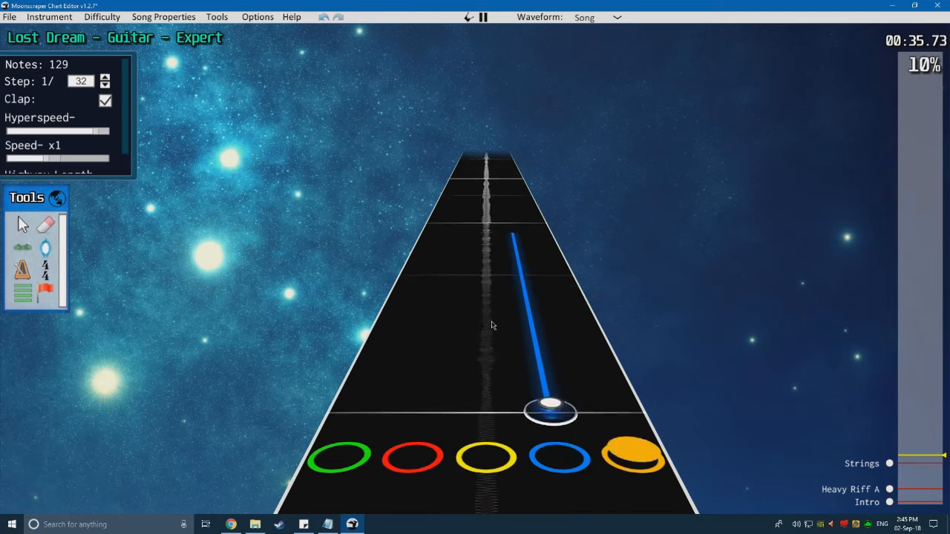
{"action": "key", "text": "space"}
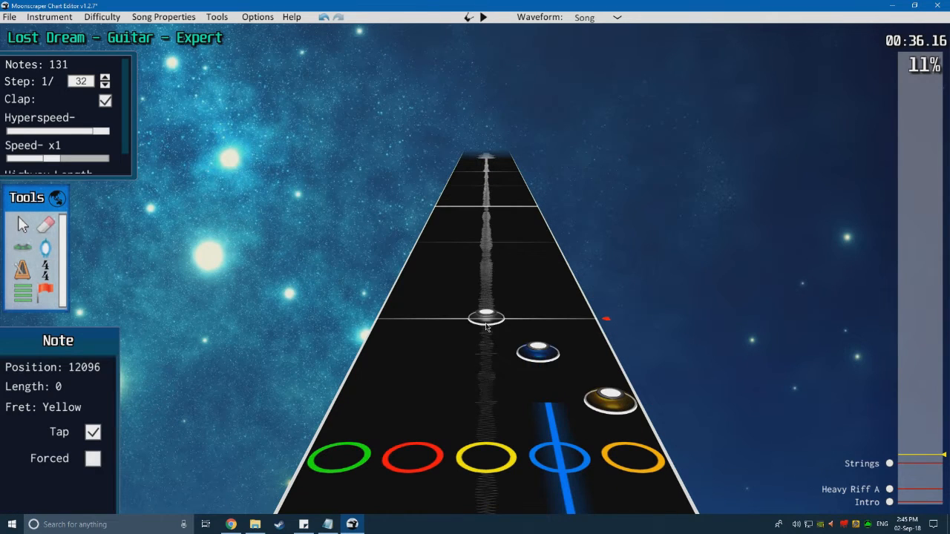
{"action": "left_click", "coordinate": [486, 326]}
{"action": "scroll", "coordinate": [520, 343], "scroll_direction": "down", "scroll_amount": 3}
{"action": "key", "text": "space"}
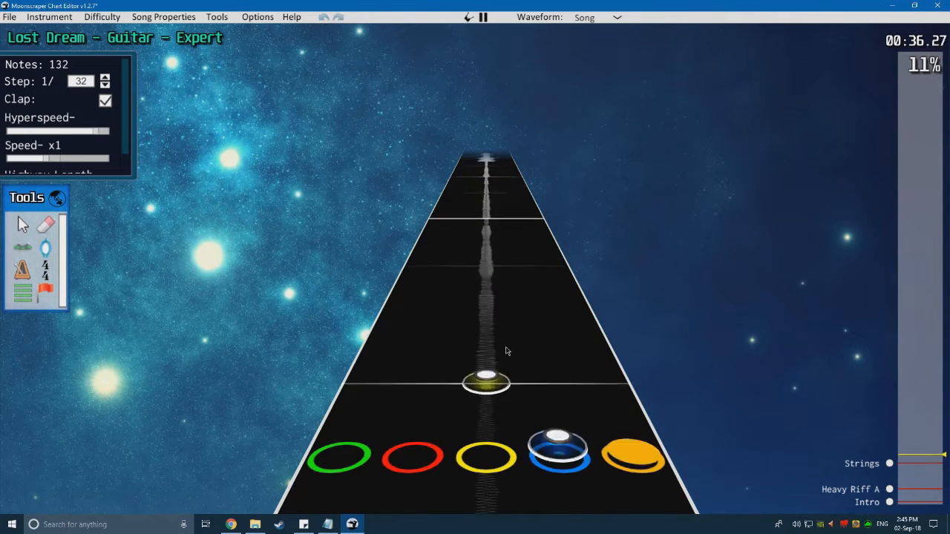
{"action": "key", "text": "space"}
{"action": "scroll", "coordinate": [483, 349], "scroll_direction": "down", "scroll_amount": 5}
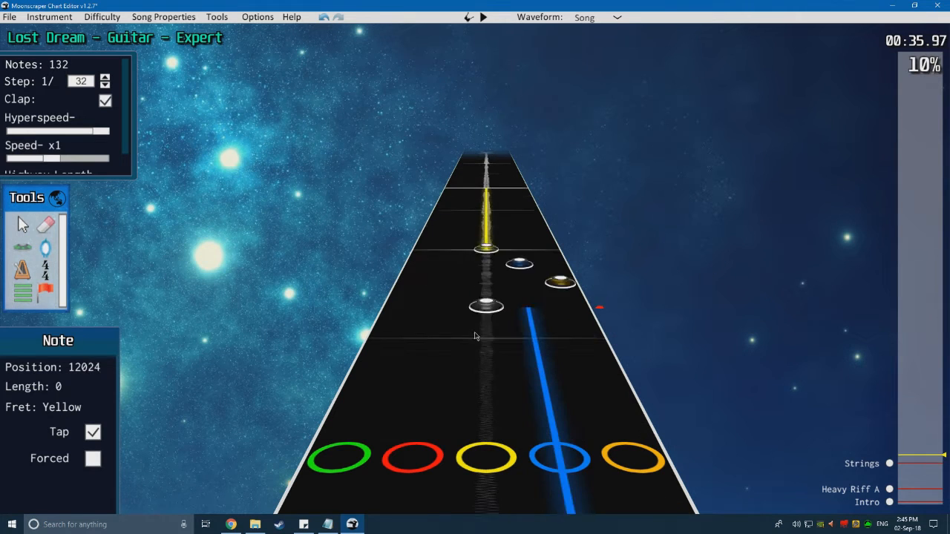
{"action": "key", "text": "space"}
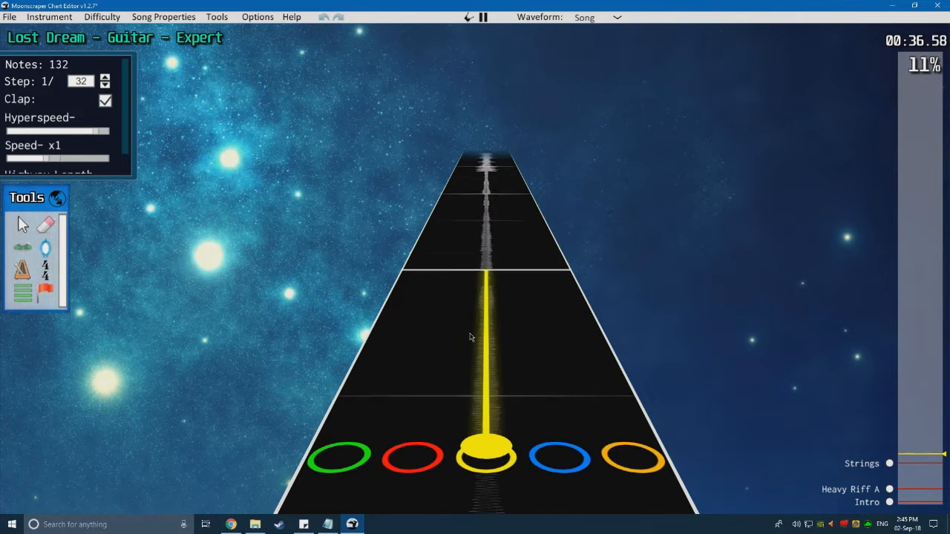
Step: Place a blue tap note on the measure line and a sustained orange one at position 12312, checking them against the audio
{"action": "key", "text": "space"}
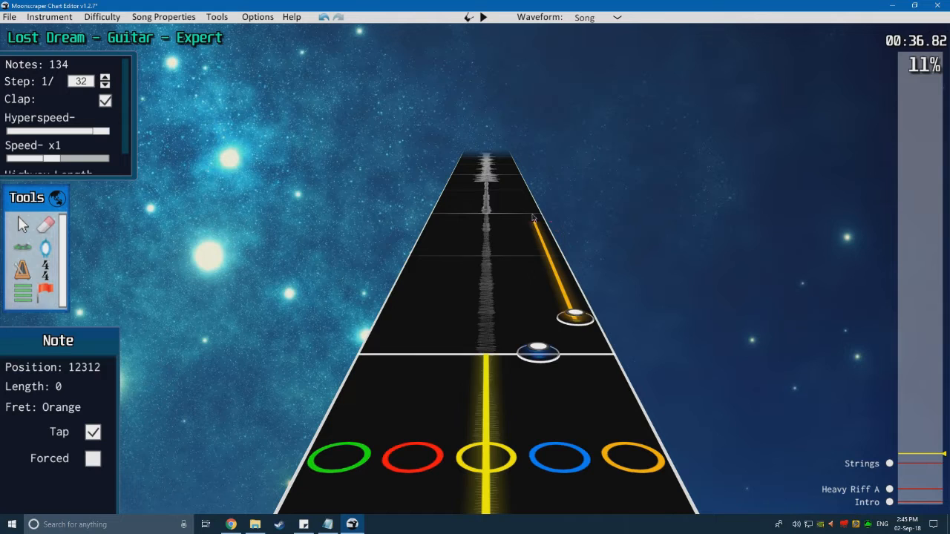
{"action": "scroll", "coordinate": [533, 217], "scroll_direction": "down", "scroll_amount": 1}
{"action": "key", "text": "space"}
{"action": "key", "text": "space"}
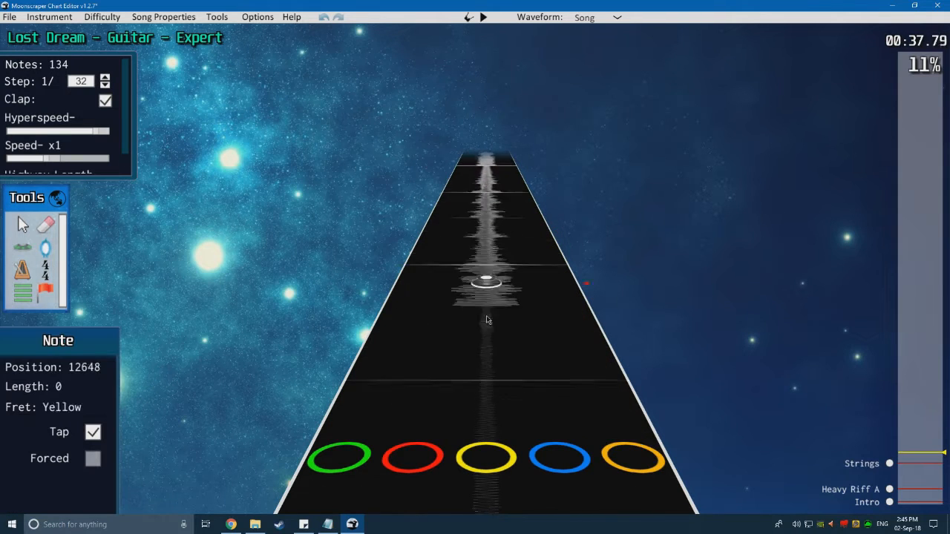
Step: Extend the orange note's sustain to the beat line just past position 12840, following the held note in the audio
{"action": "scroll", "coordinate": [488, 319], "scroll_direction": "down", "scroll_amount": 2}
{"action": "key", "text": "space"}
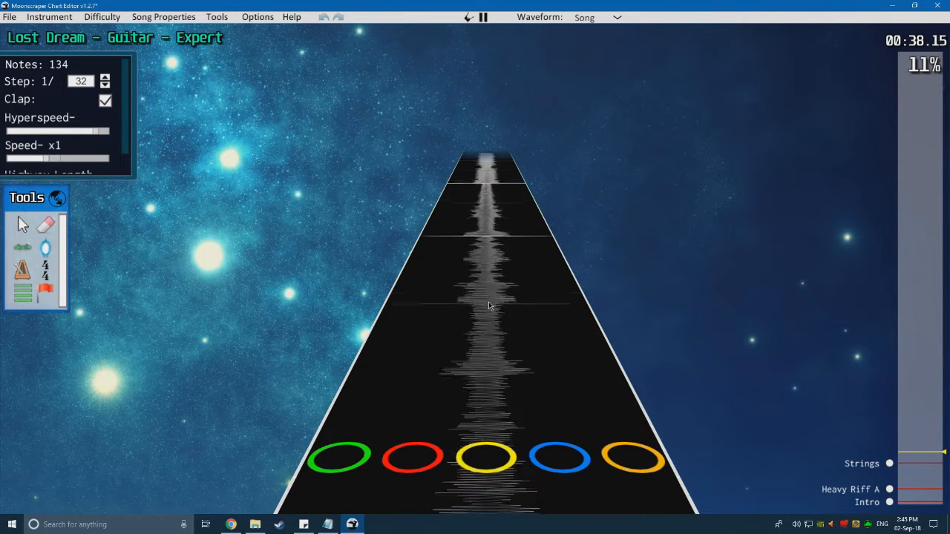
{"action": "key", "text": "space"}
{"action": "scroll", "coordinate": [503, 336], "scroll_direction": "down", "scroll_amount": 3}
{"action": "left_click_drag", "start_coordinate": [593, 356], "coordinate": [557, 195]}
{"action": "key", "text": "space"}
{"action": "key", "text": "space"}
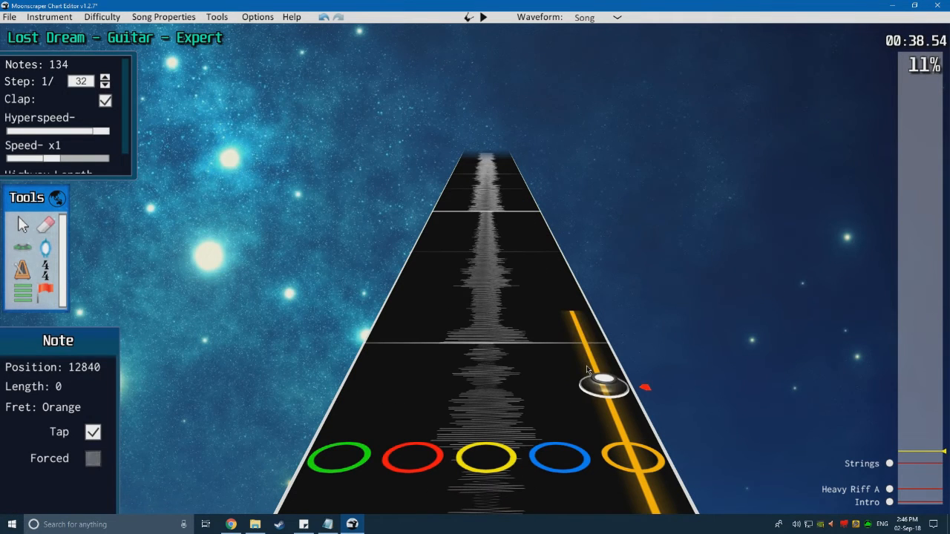
{"action": "scroll", "coordinate": [575, 336], "scroll_direction": "down", "scroll_amount": 1}
{"action": "right_click", "coordinate": [575, 334]}
{"action": "scroll", "coordinate": [558, 281], "scroll_direction": "down", "scroll_amount": 3}
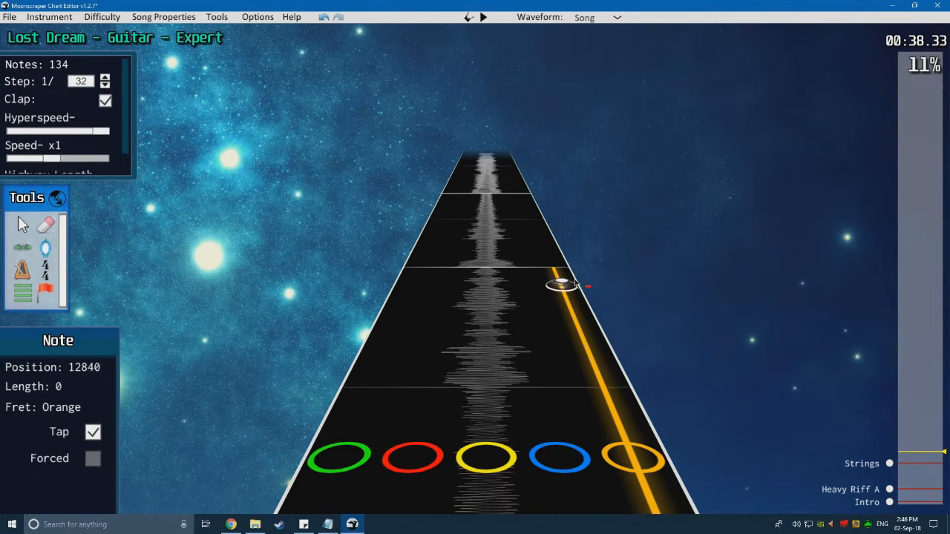
{"action": "key", "text": "space"}
{"action": "key", "text": "space"}
Step: Add a section named Verse 1 at position 13056, where the verse starts in the audio, and return to the chart view
{"action": "scroll", "coordinate": [486, 307], "scroll_direction": "down", "scroll_amount": 4}
{"action": "key", "text": "space"}
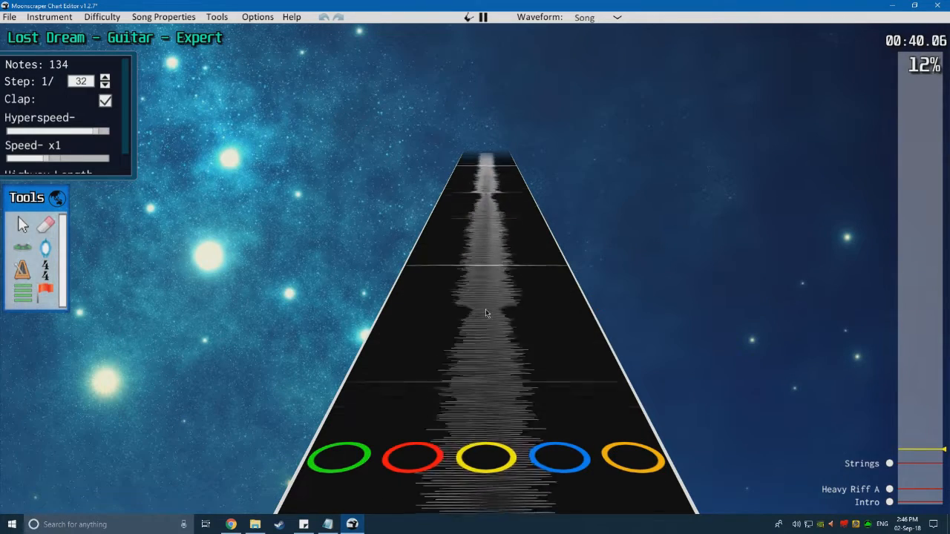
{"action": "key", "text": "space"}
{"action": "scroll", "coordinate": [863, 446], "scroll_direction": "down", "scroll_amount": 10}
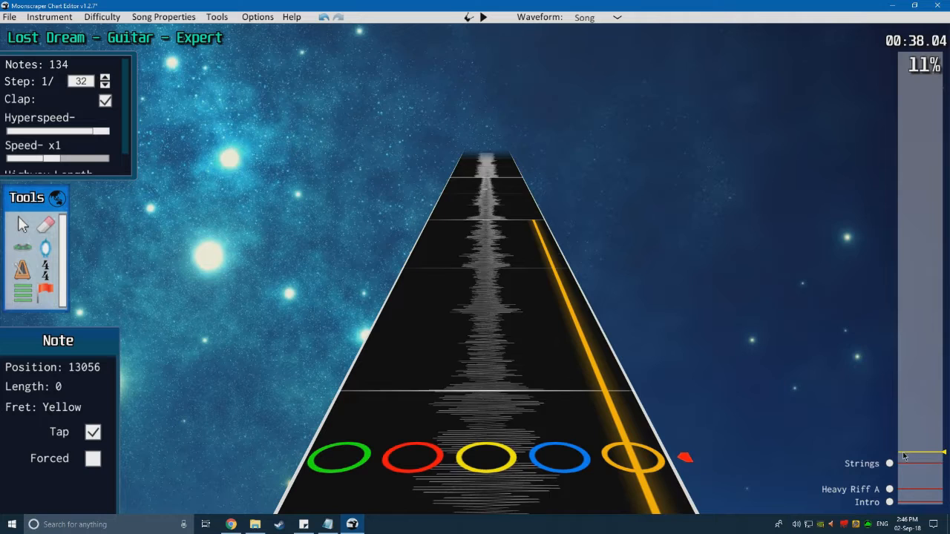
{"action": "scroll", "coordinate": [853, 441], "scroll_direction": "up", "scroll_amount": 3}
{"action": "scroll", "coordinate": [515, 323], "scroll_direction": "up", "scroll_amount": 2}
{"action": "left_click", "coordinate": [44, 292]}
{"action": "left_click", "coordinate": [339, 325]}
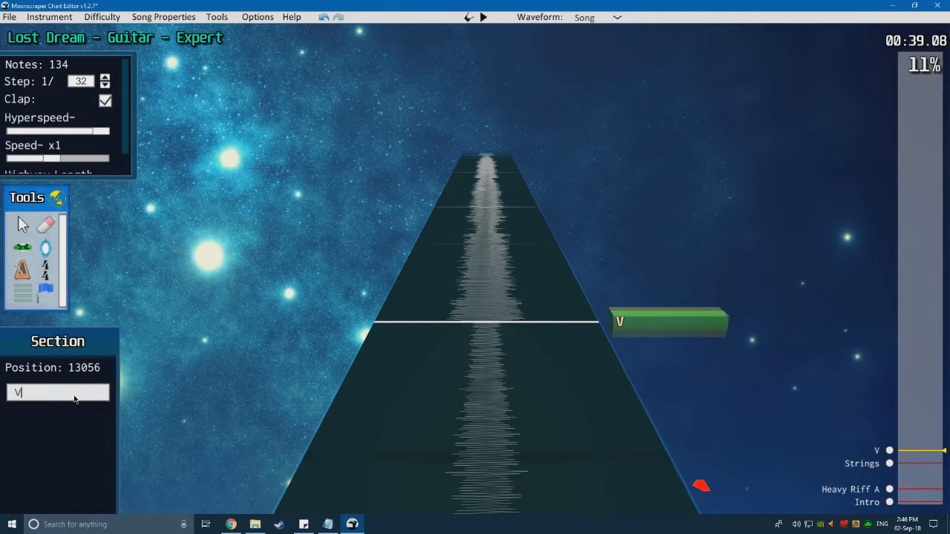
{"action": "scroll", "coordinate": [167, 280], "scroll_direction": "up", "scroll_amount": 1}
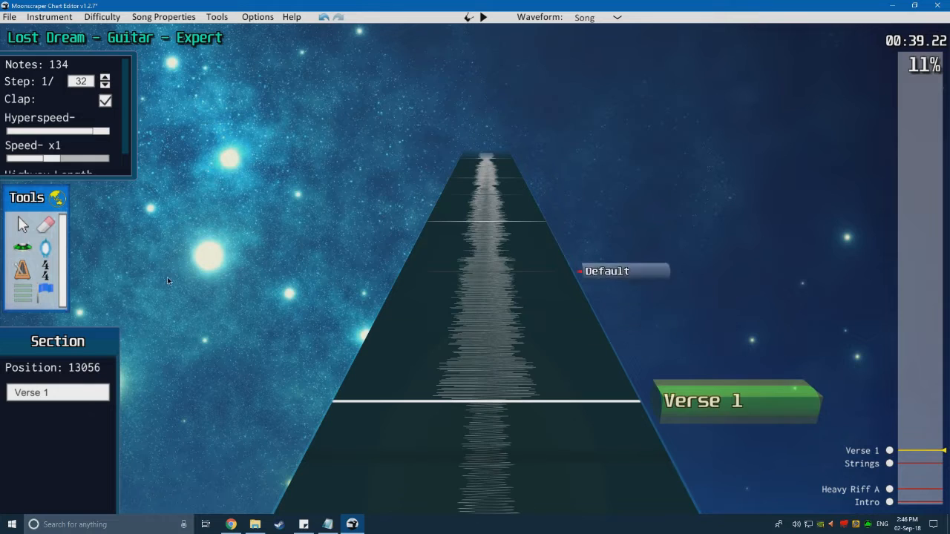
{"action": "left_click", "coordinate": [57, 200]}
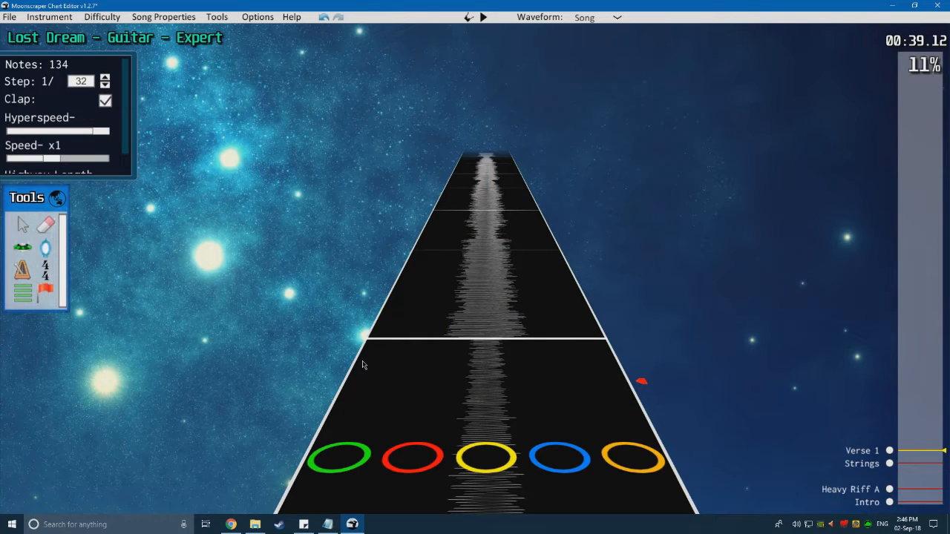
Step: Listen to the start of Verse 1 and place a sustained blue note at position 13056
{"action": "scroll", "coordinate": [292, 265], "scroll_direction": "down", "scroll_amount": 2}
{"action": "key", "text": "space"}
{"action": "key", "text": "space"}
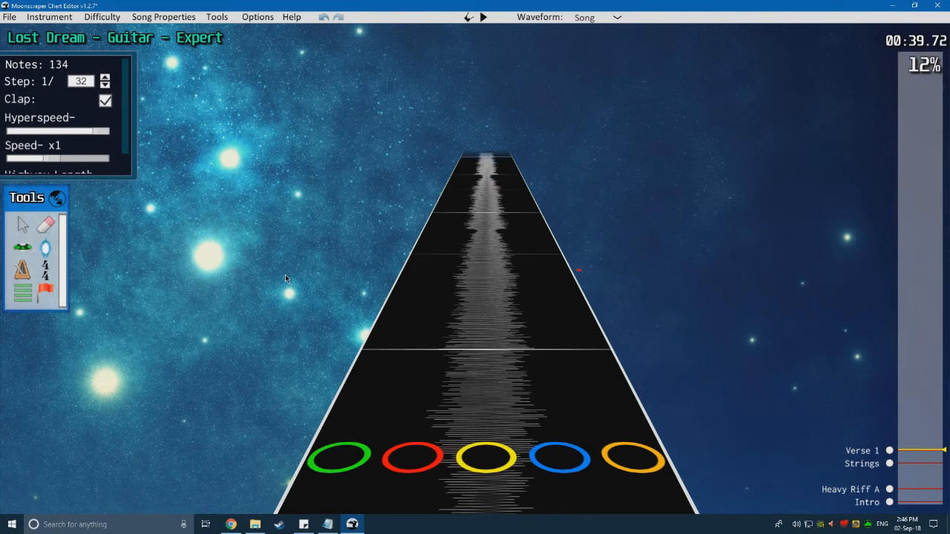
{"action": "scroll", "coordinate": [285, 274], "scroll_direction": "down", "scroll_amount": 3}
{"action": "left_click", "coordinate": [26, 251]}
{"action": "scroll", "coordinate": [546, 344], "scroll_direction": "down", "scroll_amount": 1}
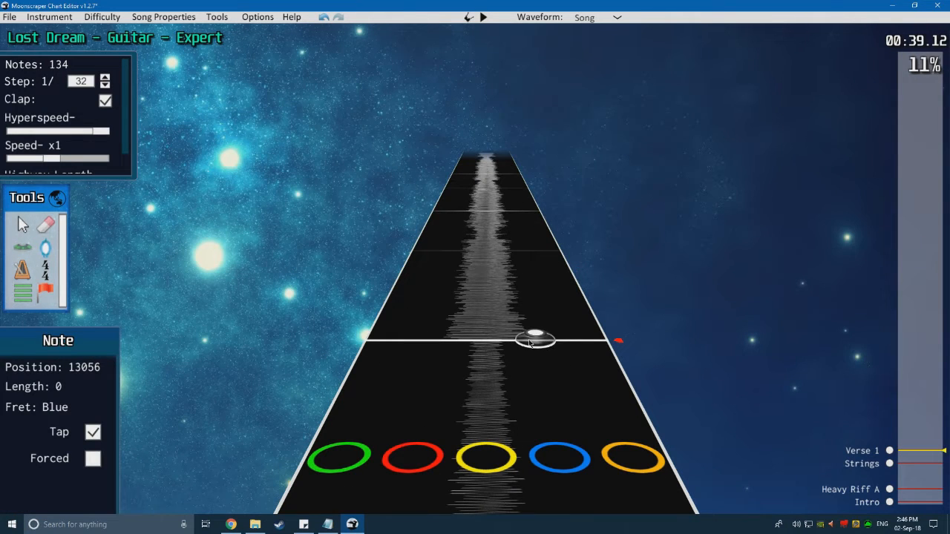
{"action": "key", "text": "space"}
{"action": "key", "text": "space"}
{"action": "scroll", "coordinate": [478, 360], "scroll_direction": "down", "scroll_amount": 2}
Step: Place an open note without tap just before position 13176 and check it against the audio
{"action": "key", "text": "6"}
{"action": "left_click", "coordinate": [481, 363]}
{"action": "scroll", "coordinate": [480, 362], "scroll_direction": "down", "scroll_amount": 1}
{"action": "key", "text": "space"}
{"action": "key", "text": "space"}
{"action": "scroll", "coordinate": [518, 342], "scroll_direction": "down", "scroll_amount": 2}
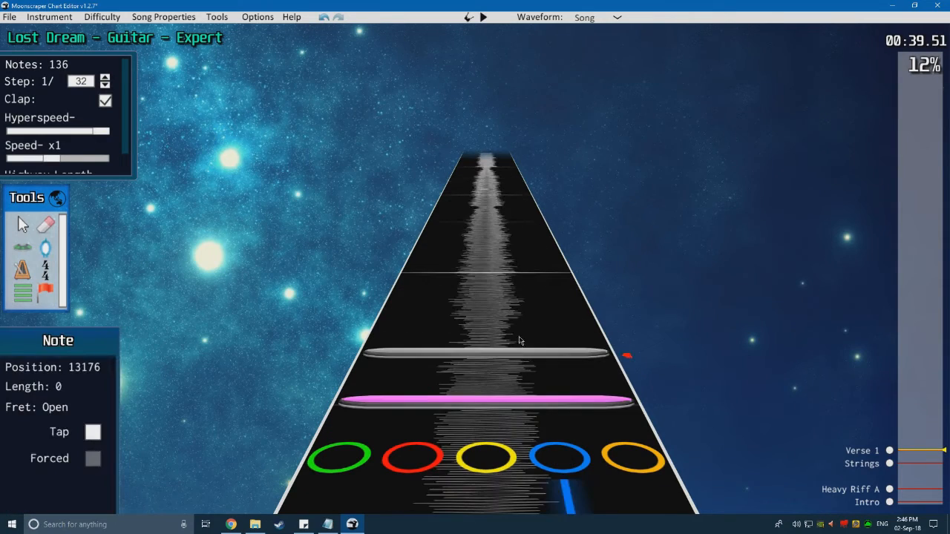
Step: Place a second open note after the first one in Verse 1 and listen to the following beats
{"action": "left_click", "coordinate": [510, 327]}
{"action": "scroll", "coordinate": [505, 331], "scroll_direction": "down", "scroll_amount": 2}
{"action": "key", "text": "space"}
{"action": "key", "text": "space"}
{"action": "scroll", "coordinate": [502, 336], "scroll_direction": "down", "scroll_amount": 2}
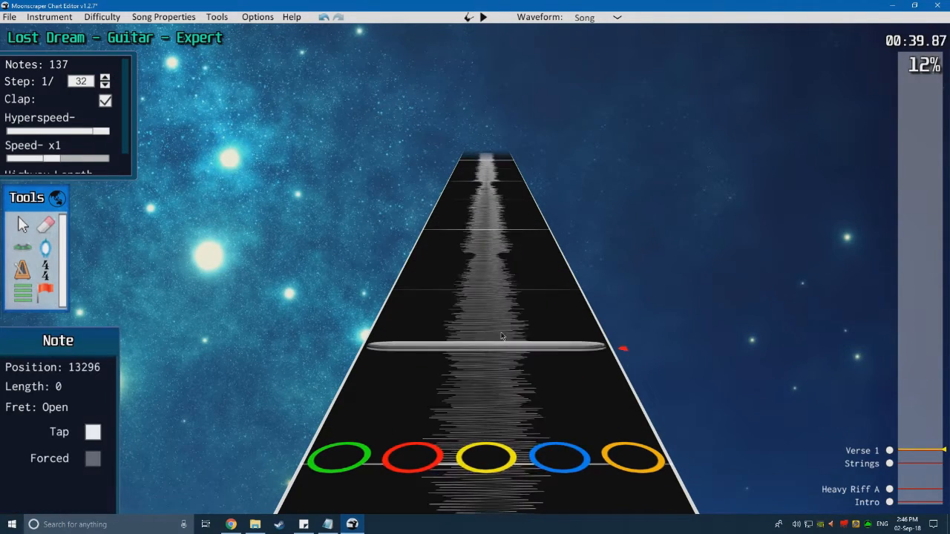
Step: Place an open note around position 13296 in Verse 1 and check it against the audio
{"action": "left_click", "coordinate": [504, 336]}
{"action": "scroll", "coordinate": [496, 337], "scroll_direction": "down", "scroll_amount": 2}
{"action": "key", "text": "space"}
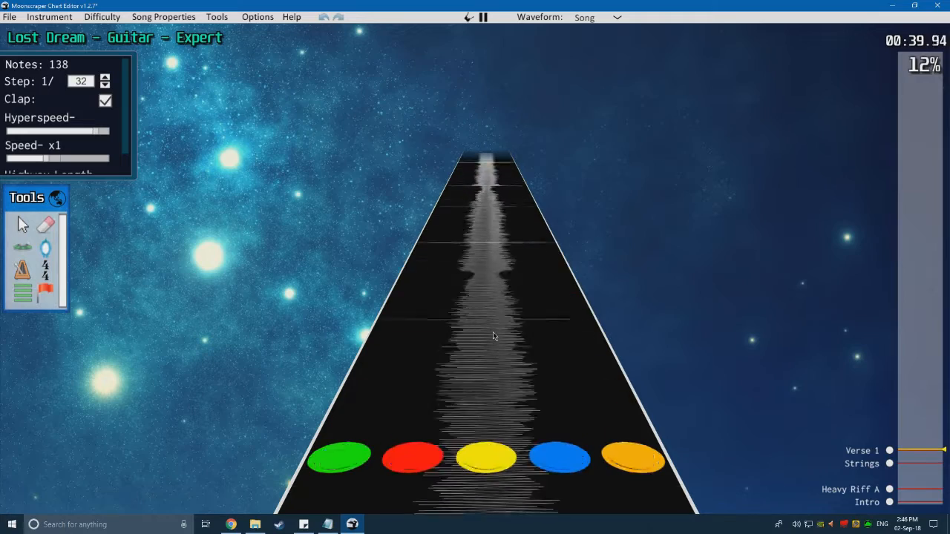
{"action": "key", "text": "space"}
{"action": "scroll", "coordinate": [512, 332], "scroll_direction": "down", "scroll_amount": 2}
Step: Place another open note near position 13296 and listen to the beats that follow
{"action": "left_click", "coordinate": [517, 331]}
{"action": "scroll", "coordinate": [517, 330], "scroll_direction": "down", "scroll_amount": 2}
{"action": "key", "text": "space"}
{"action": "key", "text": "space"}
{"action": "scroll", "coordinate": [504, 333], "scroll_direction": "down", "scroll_amount": 6}
{"action": "key", "text": "space"}
{"action": "key", "text": "space"}
{"action": "scroll", "coordinate": [498, 336], "scroll_direction": "down", "scroll_amount": 4}
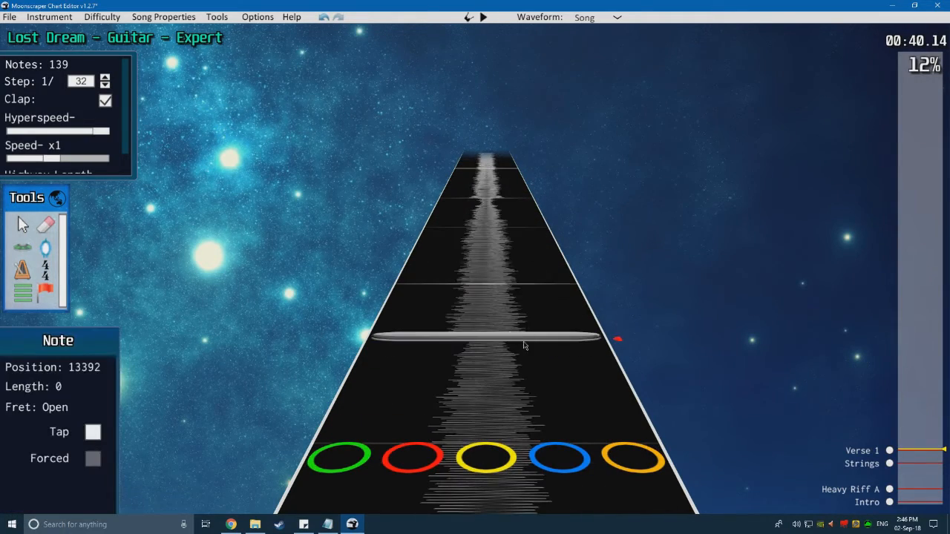
Step: Place a run of three open notes starting at position 13392, playing the audio between placements
{"action": "left_click", "coordinate": [517, 290]}
{"action": "scroll", "coordinate": [512, 297], "scroll_direction": "down", "scroll_amount": 4}
{"action": "scroll", "coordinate": [497, 327], "scroll_direction": "down", "scroll_amount": 1}
{"action": "key", "text": "space"}
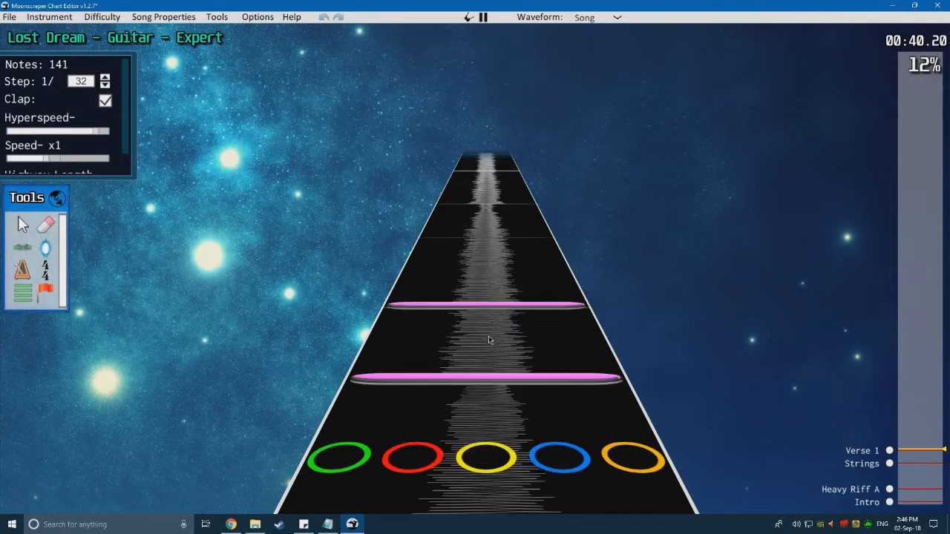
{"action": "key", "text": "space"}
{"action": "left_click", "coordinate": [488, 340]}
{"action": "scroll", "coordinate": [492, 326], "scroll_direction": "down", "scroll_amount": 4}
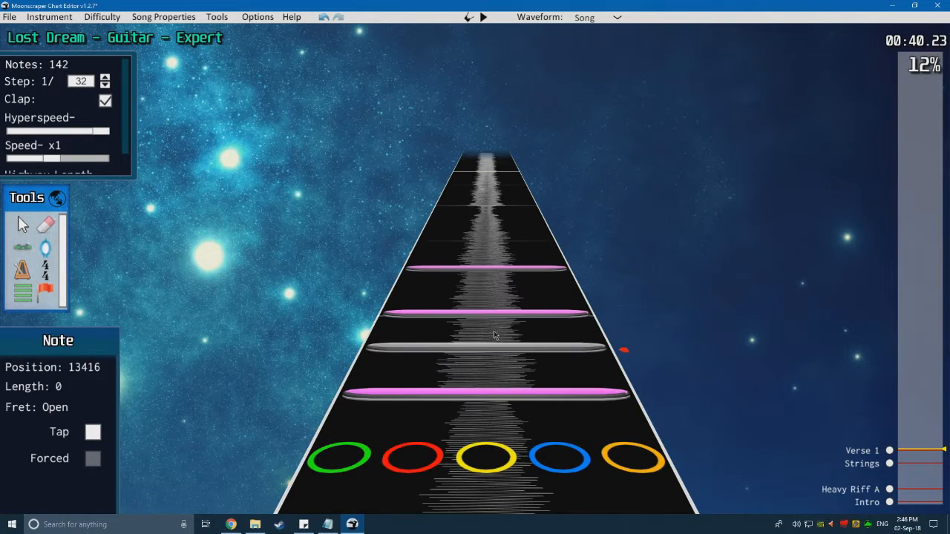
Step: Listen to the run starting at position 13392 and add a fourth open note to it
{"action": "key", "text": "space"}
{"action": "key", "text": "space"}
{"action": "scroll", "coordinate": [494, 305], "scroll_direction": "down", "scroll_amount": 2}
{"action": "left_click", "coordinate": [517, 336]}
{"action": "scroll", "coordinate": [517, 335], "scroll_direction": "down", "scroll_amount": 8}
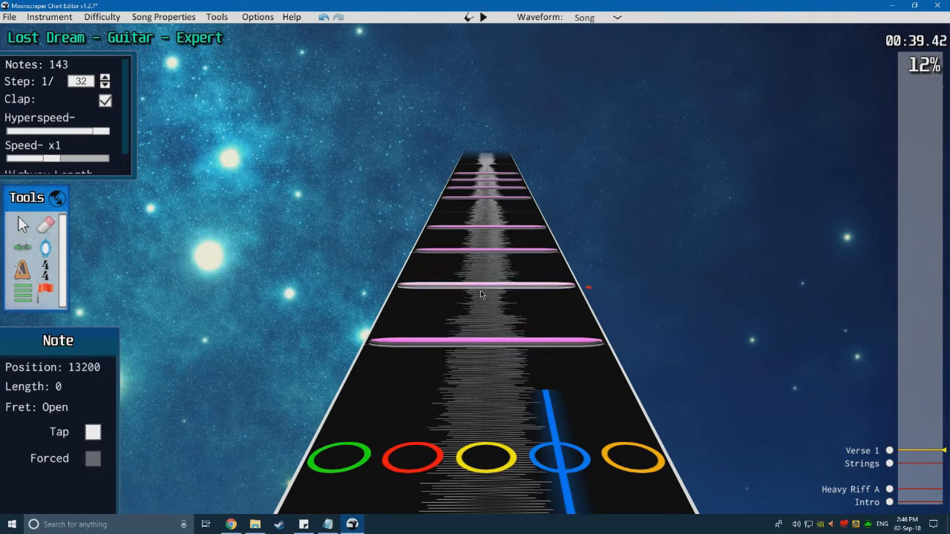
Step: Play Verse 1 into the following beats and place three open notes leading up to position 13776
{"action": "key", "text": "space"}
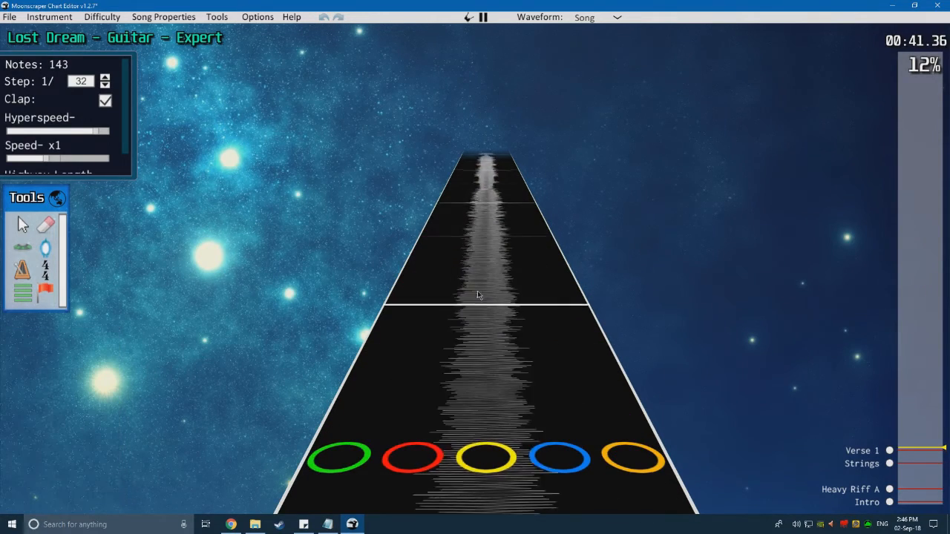
{"action": "key", "text": "space"}
{"action": "key", "text": "space"}
{"action": "key", "text": "space"}
{"action": "scroll", "coordinate": [492, 319], "scroll_direction": "down", "scroll_amount": 5}
{"action": "key", "text": "space"}
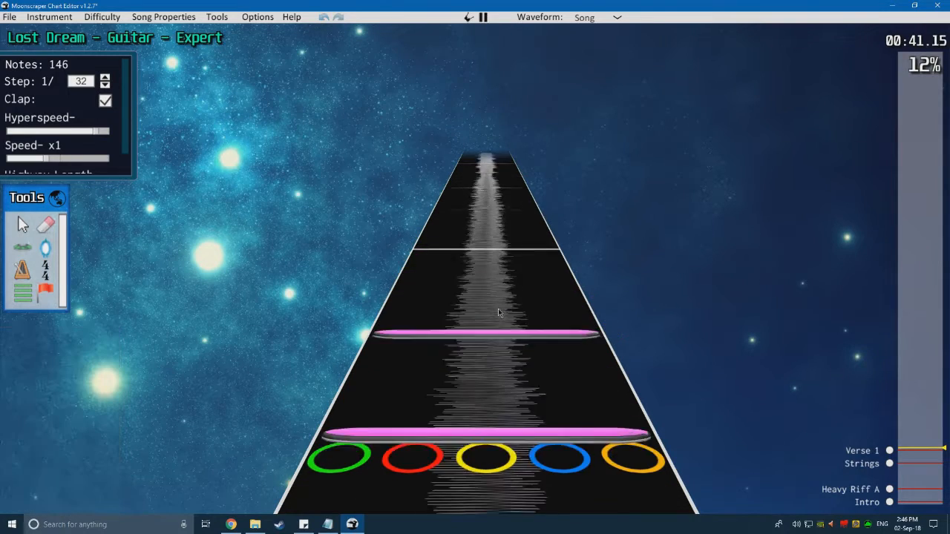
{"action": "key", "text": "space"}
{"action": "scroll", "coordinate": [496, 315], "scroll_direction": "down", "scroll_amount": 6}
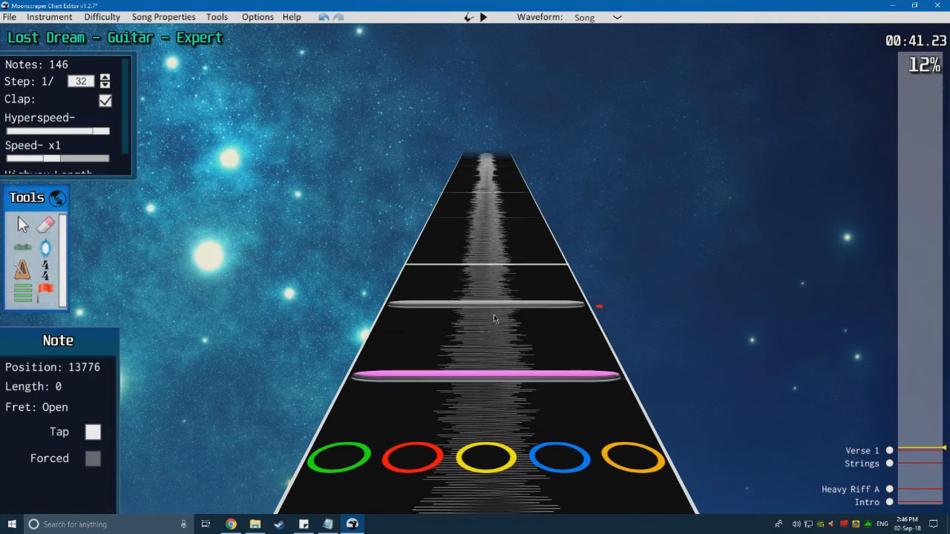
Step: Place a red note at position 13776, extend it into a sustain, and check it against the audio
{"action": "left_click", "coordinate": [434, 305]}
{"action": "scroll", "coordinate": [435, 303], "scroll_direction": "up", "scroll_amount": 3}
{"action": "key", "text": "space"}
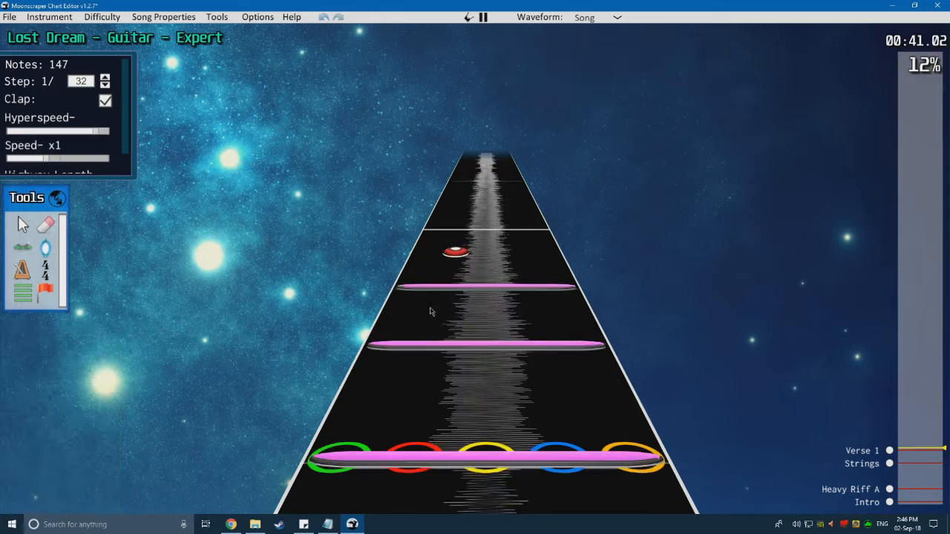
{"action": "key", "text": "space"}
{"action": "scroll", "coordinate": [437, 315], "scroll_direction": "down", "scroll_amount": 5}
{"action": "left_click_drag", "start_coordinate": [432, 365], "coordinate": [455, 238]}
{"action": "key", "text": "space"}
{"action": "key", "text": "space"}
{"action": "scroll", "coordinate": [441, 319], "scroll_direction": "down", "scroll_amount": 2}
Step: Place an open note right after the red sustain and listen to the passage
{"action": "key", "text": "6"}
{"action": "left_click", "coordinate": [457, 362]}
{"action": "scroll", "coordinate": [450, 351], "scroll_direction": "down", "scroll_amount": 4}
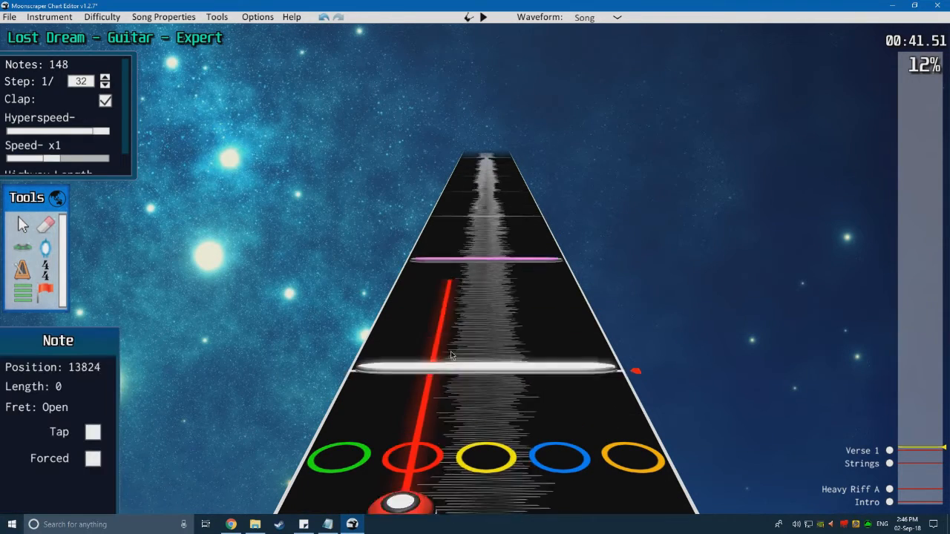
{"action": "key", "text": "space"}
{"action": "key", "text": "space"}
{"action": "scroll", "coordinate": [475, 345], "scroll_direction": "down", "scroll_amount": 3}
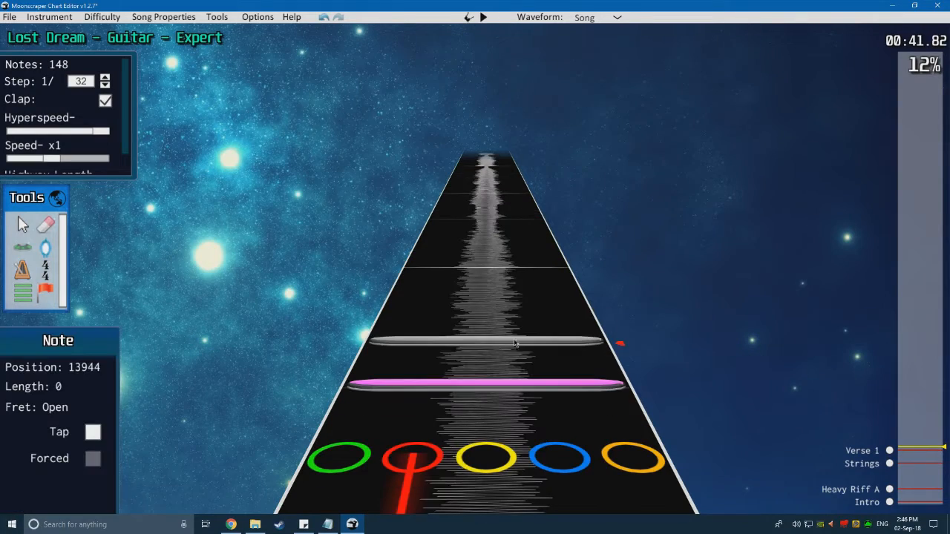
Step: Place a second open note around position 13944 and play the audio past it
{"action": "left_click", "coordinate": [512, 342]}
{"action": "scroll", "coordinate": [504, 327], "scroll_direction": "down", "scroll_amount": 3}
{"action": "key", "text": "space"}
{"action": "key", "text": "space"}
{"action": "scroll", "coordinate": [500, 320], "scroll_direction": "down", "scroll_amount": 3}
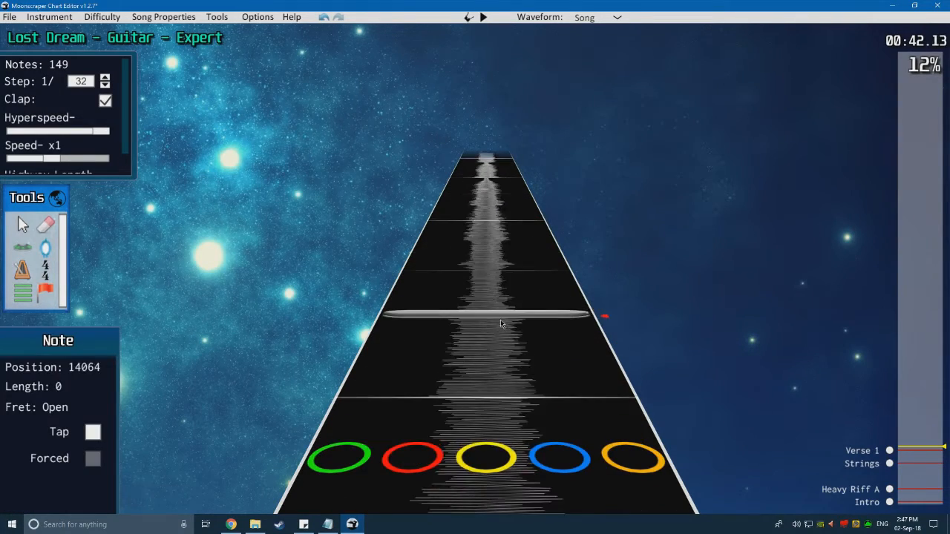
Step: Place two open notes in the stretch around and after position 14064, listening after each one
{"action": "left_click", "coordinate": [507, 299]}
{"action": "scroll", "coordinate": [506, 297], "scroll_direction": "down", "scroll_amount": 1}
{"action": "key", "text": "space"}
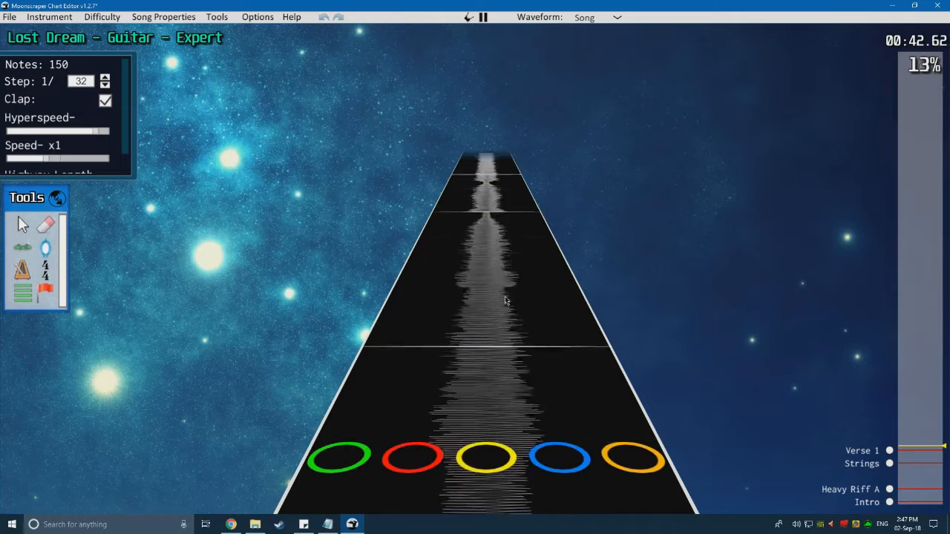
{"action": "key", "text": "space"}
{"action": "scroll", "coordinate": [512, 341], "scroll_direction": "down", "scroll_amount": 1}
{"action": "left_click", "coordinate": [514, 359]}
{"action": "key", "text": "space"}
{"action": "key", "text": "space"}
Step: Continue toward position 14400 with two more open notes, checking each against the audio
{"action": "scroll", "coordinate": [500, 335], "scroll_direction": "down", "scroll_amount": 3}
{"action": "left_click", "coordinate": [501, 339]}
{"action": "key", "text": "space"}
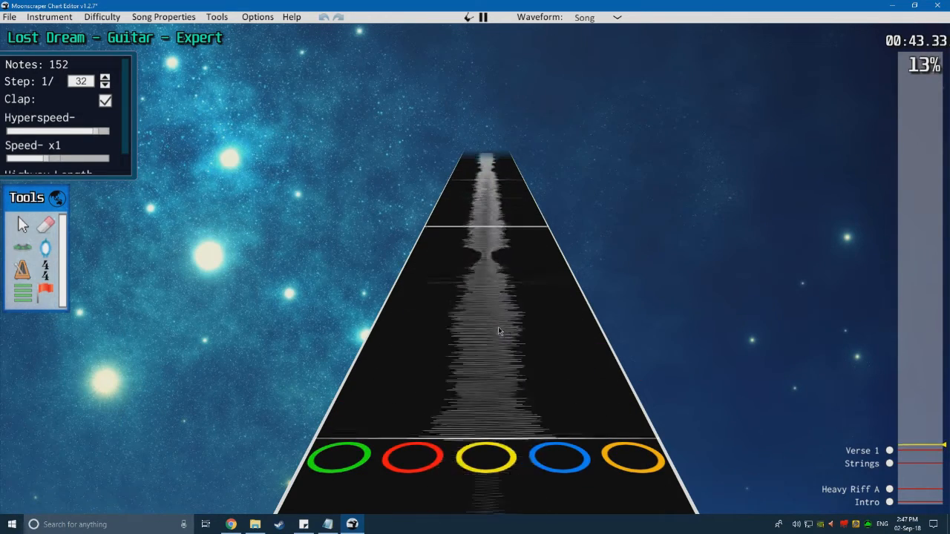
{"action": "key", "text": "space"}
{"action": "scroll", "coordinate": [497, 328], "scroll_direction": "down", "scroll_amount": 3}
{"action": "left_click", "coordinate": [497, 340]}
{"action": "key", "text": "space"}
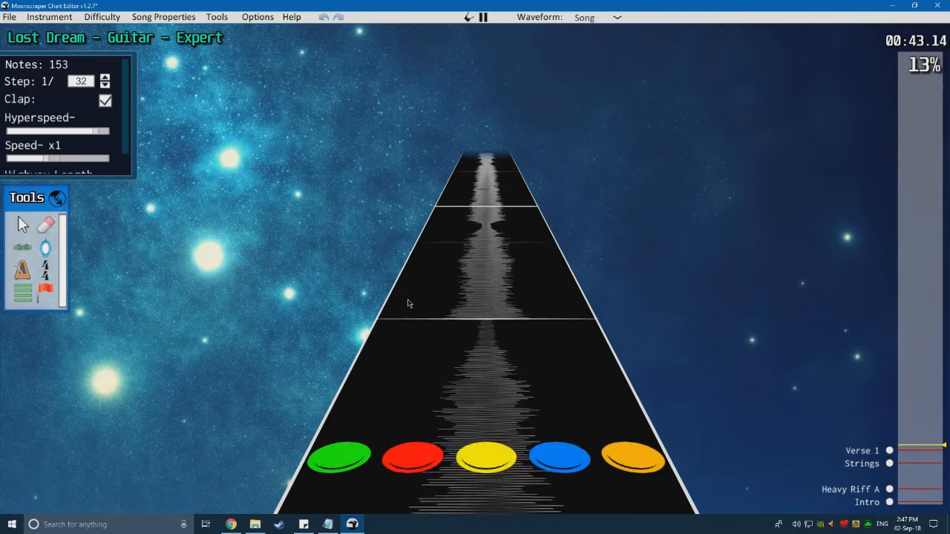
{"action": "key", "text": "space"}
Step: Place two open notes, the second at position 14448, and listen to the following beats
{"action": "scroll", "coordinate": [439, 328], "scroll_direction": "down", "scroll_amount": 3}
{"action": "left_click", "coordinate": [440, 327]}
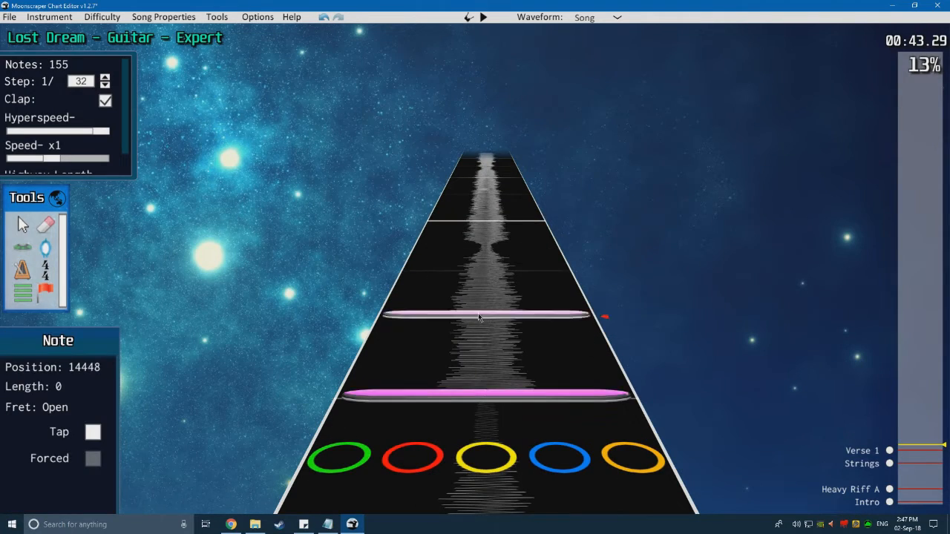
{"action": "key", "text": "space"}
{"action": "key", "text": "space"}
{"action": "scroll", "coordinate": [469, 323], "scroll_direction": "down", "scroll_amount": 3}
{"action": "key", "text": "space"}
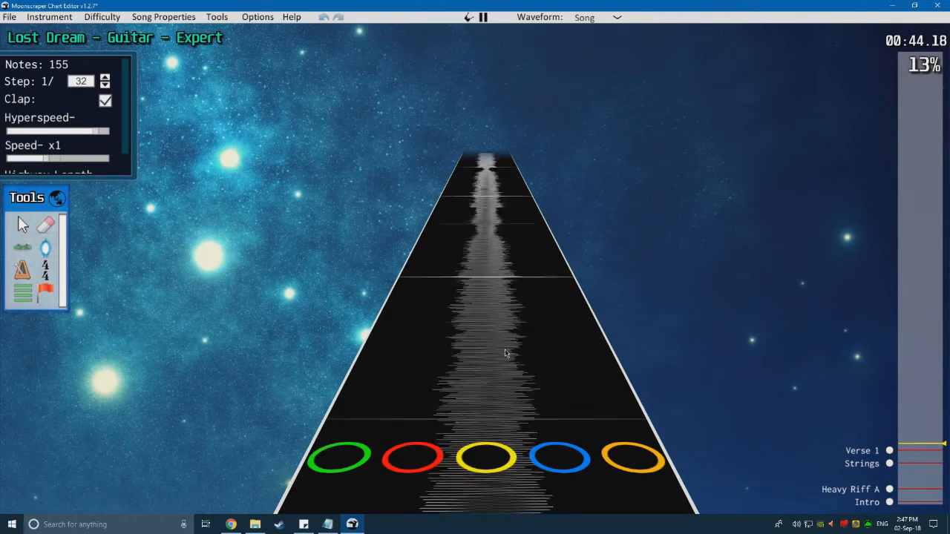
{"action": "key", "text": "space"}
Step: Place a sustained yellow note after position 14448, just before the measure line, and play it back
{"action": "scroll", "coordinate": [506, 356], "scroll_direction": "down", "scroll_amount": 3}
{"action": "key", "text": "0"}
{"action": "scroll", "coordinate": [489, 371], "scroll_direction": "down", "scroll_amount": 2}
{"action": "left_click_drag", "start_coordinate": [487, 346], "coordinate": [466, 283]}
{"action": "key", "text": "space"}
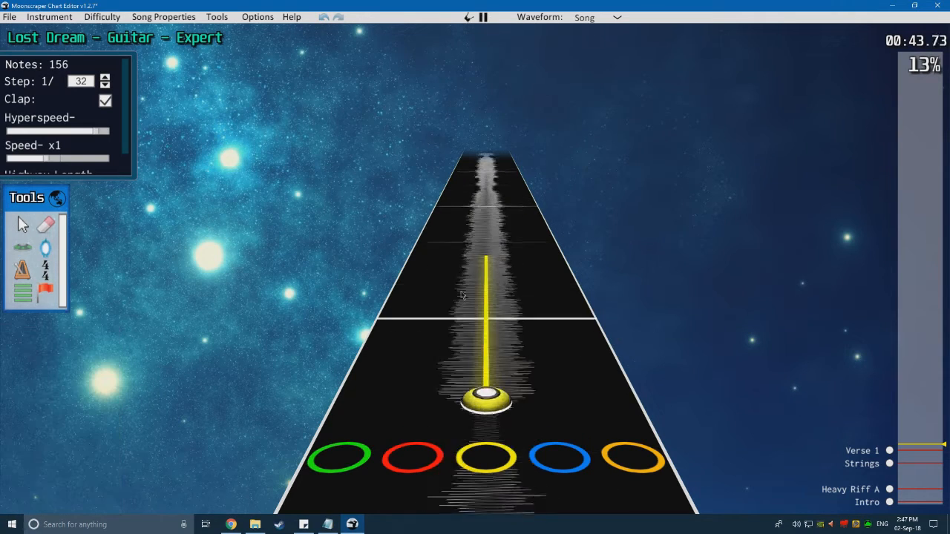
{"action": "key", "text": "space"}
{"action": "scroll", "coordinate": [480, 325], "scroll_direction": "down", "scroll_amount": 4}
{"action": "key", "text": "space"}
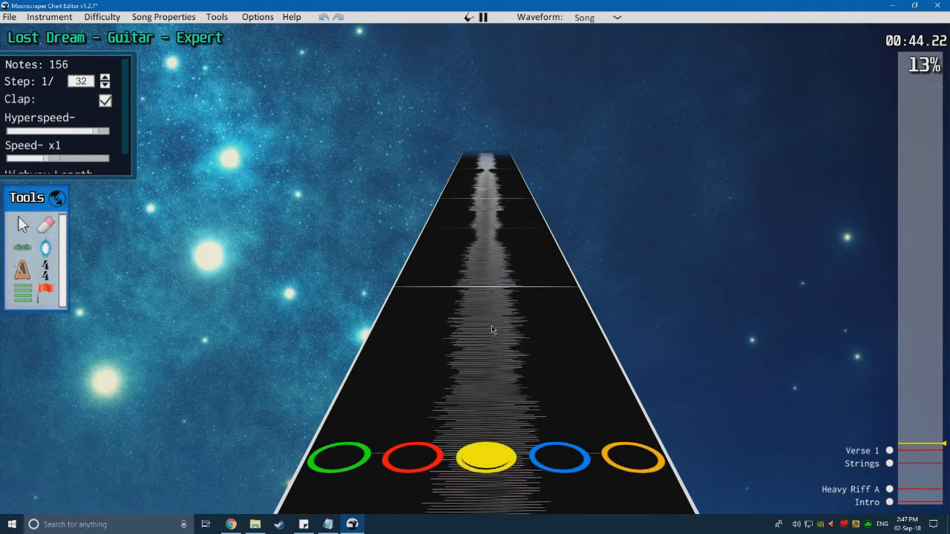
Step: Place an open note right after the yellow sustain and play the passage back
{"action": "key", "text": "space"}
{"action": "scroll", "coordinate": [492, 329], "scroll_direction": "down", "scroll_amount": 3}
{"action": "key", "text": "0"}
{"action": "left_click", "coordinate": [504, 325]}
{"action": "scroll", "coordinate": [502, 326], "scroll_direction": "down", "scroll_amount": 3}
{"action": "key", "text": "space"}
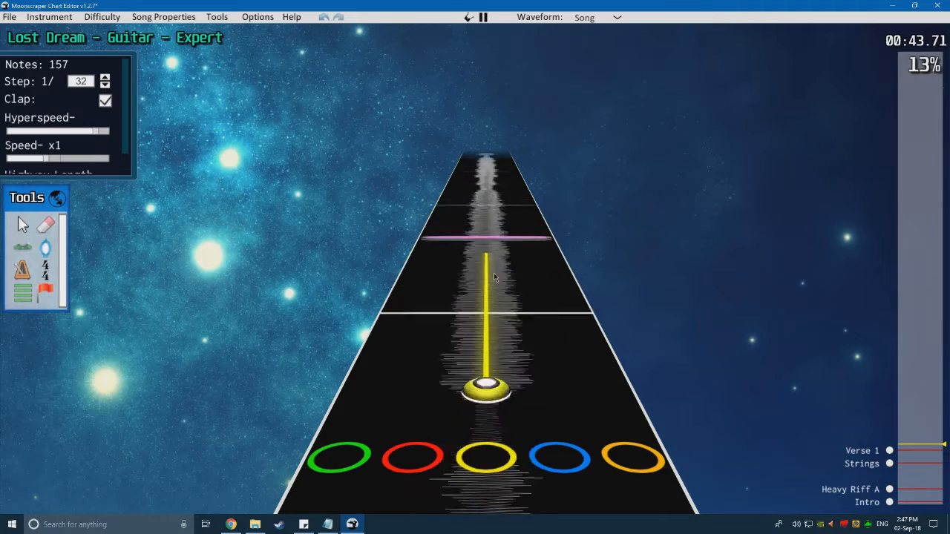
Step: Place two more open notes following the yellow sustain, listening to the audio after each
{"action": "key", "text": "space"}
{"action": "scroll", "coordinate": [494, 296], "scroll_direction": "down", "scroll_amount": 3}
{"action": "left_click", "coordinate": [537, 360]}
{"action": "scroll", "coordinate": [538, 359], "scroll_direction": "down", "scroll_amount": 3}
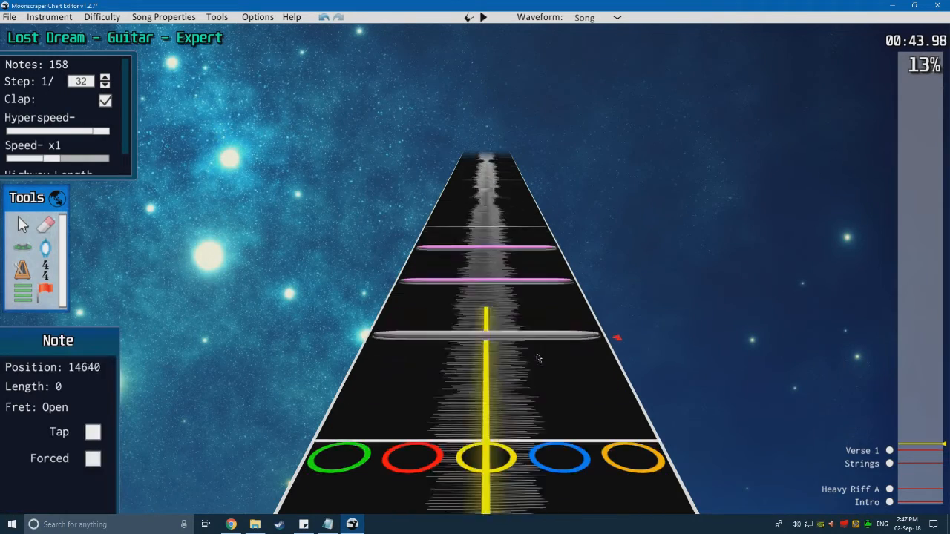
{"action": "key", "text": "space"}
{"action": "key", "text": "space"}
{"action": "scroll", "coordinate": [528, 346], "scroll_direction": "down", "scroll_amount": 3}
{"action": "left_click", "coordinate": [525, 345]}
{"action": "scroll", "coordinate": [524, 346], "scroll_direction": "down", "scroll_amount": 2}
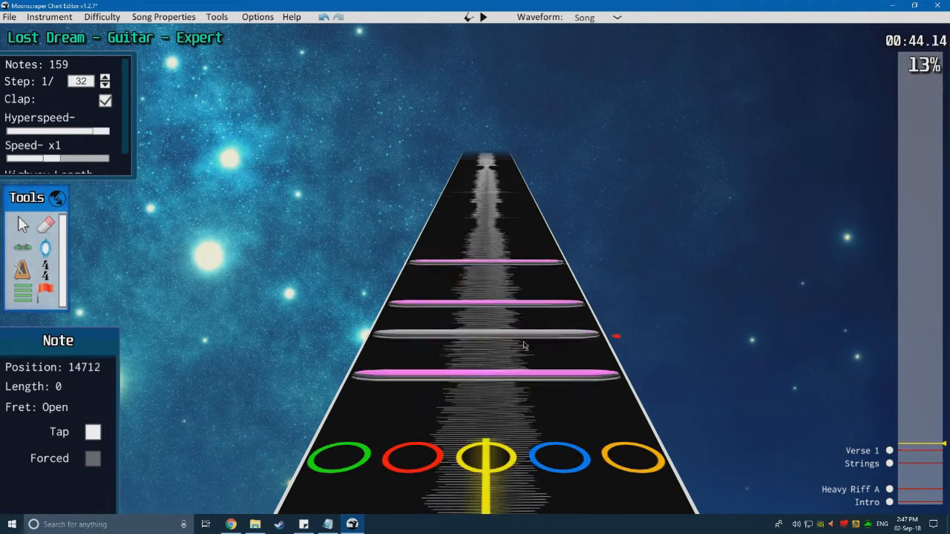
{"action": "scroll", "coordinate": [523, 345], "scroll_direction": "down", "scroll_amount": 2}
{"action": "key", "text": "space"}
{"action": "key", "text": "space"}
Step: Extend the open-note run after the yellow sustain with two further notes and listen to it
{"action": "scroll", "coordinate": [523, 343], "scroll_direction": "down", "scroll_amount": 2}
{"action": "left_click", "coordinate": [521, 345]}
{"action": "left_click", "coordinate": [520, 306]}
{"action": "key", "text": "space"}
{"action": "key", "text": "space"}
Step: Place two open notes on the beats that follow the run after the yellow sustain
{"action": "scroll", "coordinate": [519, 314], "scroll_direction": "down", "scroll_amount": 2}
{"action": "scroll", "coordinate": [519, 316], "scroll_direction": "down", "scroll_amount": 2}
{"action": "left_click", "coordinate": [518, 316]}
{"action": "scroll", "coordinate": [518, 316], "scroll_direction": "down", "scroll_amount": 2}
{"action": "left_click", "coordinate": [517, 316]}
Step: Play the passage and place four open notes, including positions 15216 and 15312, then listen to the next beats
{"action": "key", "text": "space"}
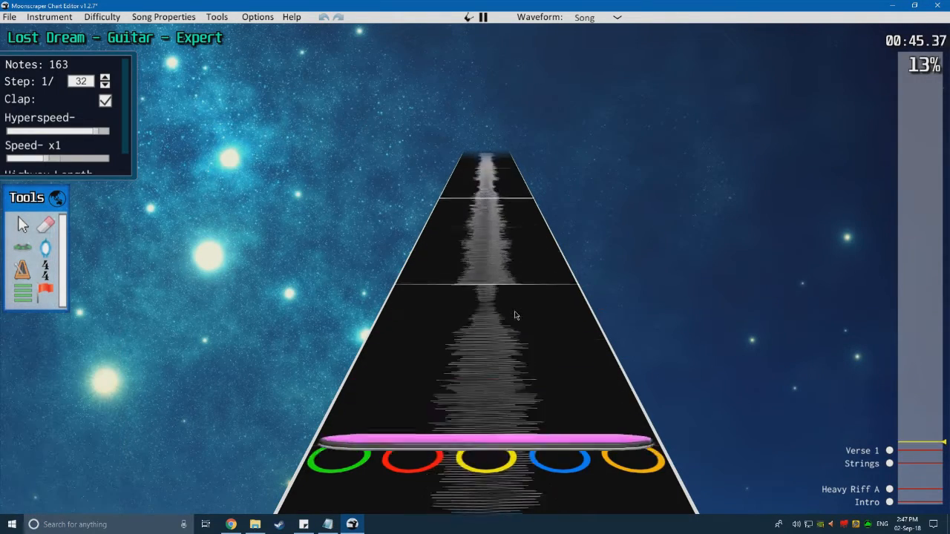
{"action": "key", "text": "space"}
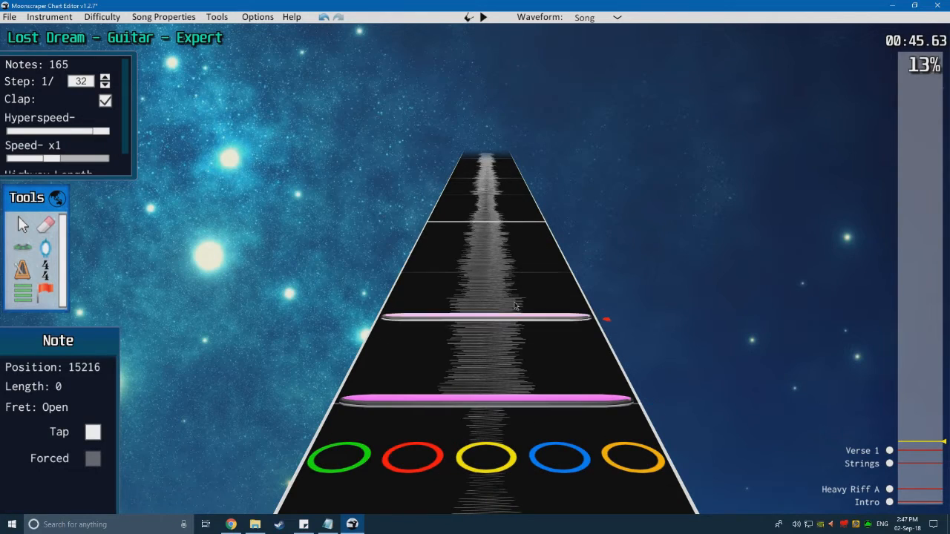
{"action": "left_click", "coordinate": [511, 247]}
{"action": "key", "text": "space"}
{"action": "key", "text": "space"}
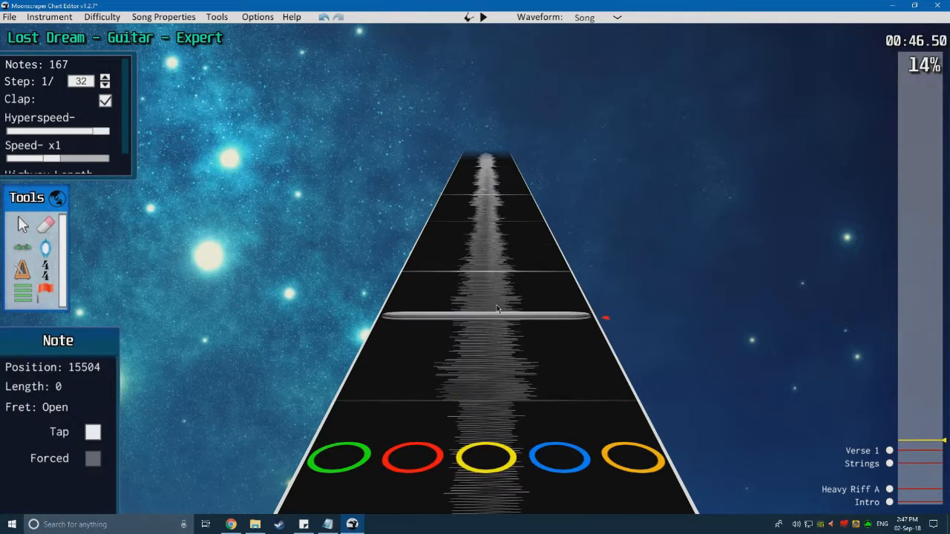
{"action": "scroll", "coordinate": [502, 320], "scroll_direction": "down", "scroll_amount": 4}
{"action": "scroll", "coordinate": [502, 322], "scroll_direction": "down", "scroll_amount": 4}
{"action": "key", "text": "space"}
{"action": "key", "text": "space"}
{"action": "scroll", "coordinate": [569, 348], "scroll_direction": "down", "scroll_amount": 2}
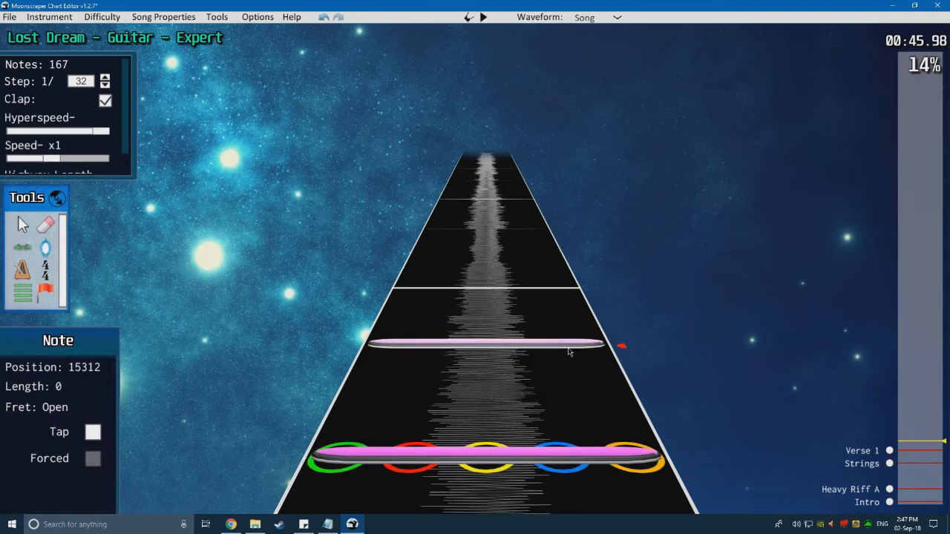
Step: Replace the open note at position 15312 with a sustained orange note and play it back
{"action": "scroll", "coordinate": [550, 263], "scroll_direction": "down", "scroll_amount": 2}
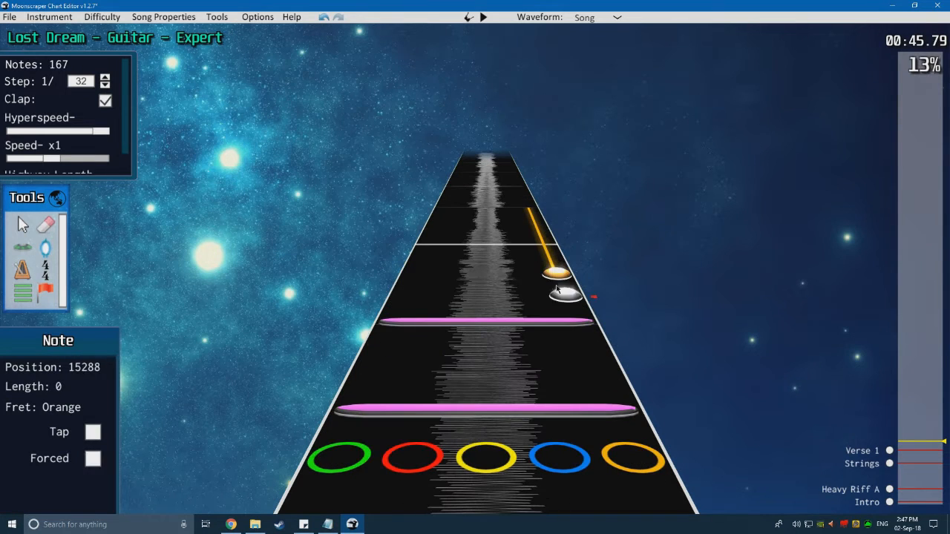
{"action": "left_click_drag", "start_coordinate": [558, 280], "coordinate": [536, 212]}
{"action": "scroll", "coordinate": [535, 213], "scroll_direction": "down", "scroll_amount": 1}
{"action": "key", "text": "space"}
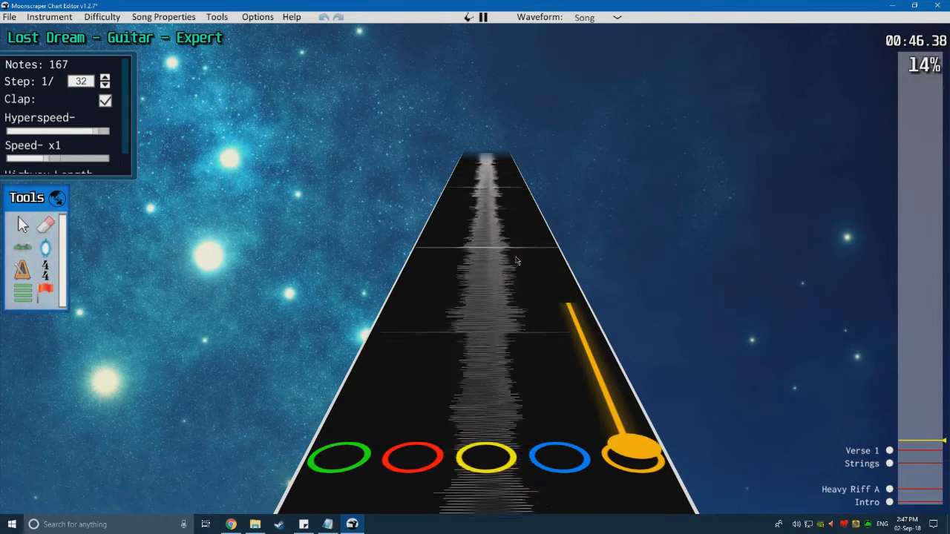
{"action": "key", "text": "space"}
Step: Place an open note after the orange sustain and check it against the audio
{"action": "scroll", "coordinate": [529, 311], "scroll_direction": "down", "scroll_amount": 2}
{"action": "left_click", "coordinate": [549, 364]}
{"action": "scroll", "coordinate": [548, 362], "scroll_direction": "down", "scroll_amount": 3}
{"action": "key", "text": "space"}
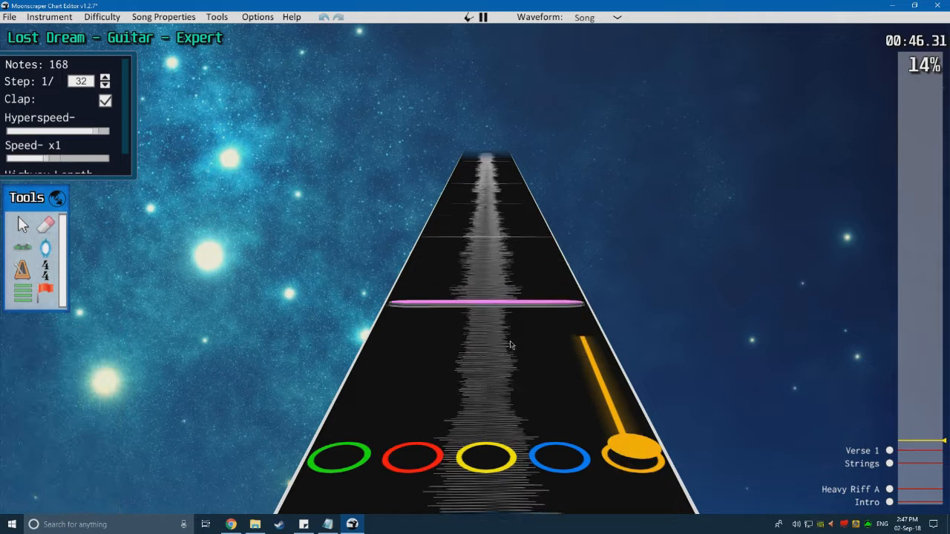
{"action": "key", "text": "space"}
Step: Place two more open notes up to position 15552, switch to the selection tool, and play the passage
{"action": "scroll", "coordinate": [511, 342], "scroll_direction": "down", "scroll_amount": 4}
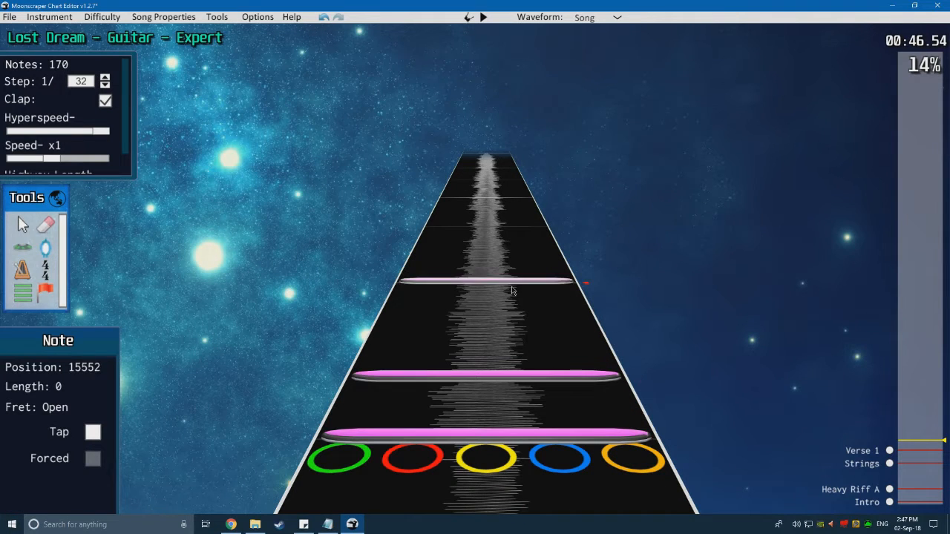
{"action": "left_click", "coordinate": [22, 223]}
{"action": "key", "text": "space"}
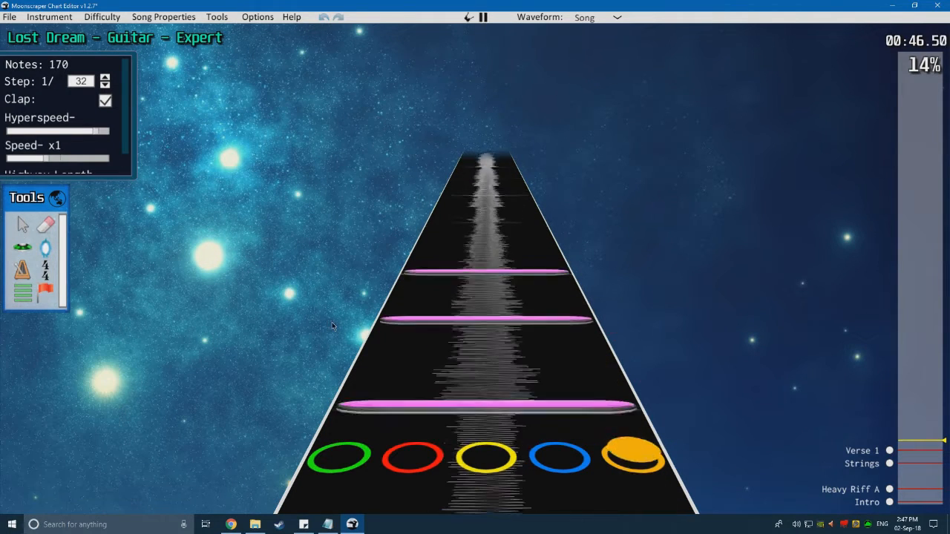
{"action": "key", "text": "space"}
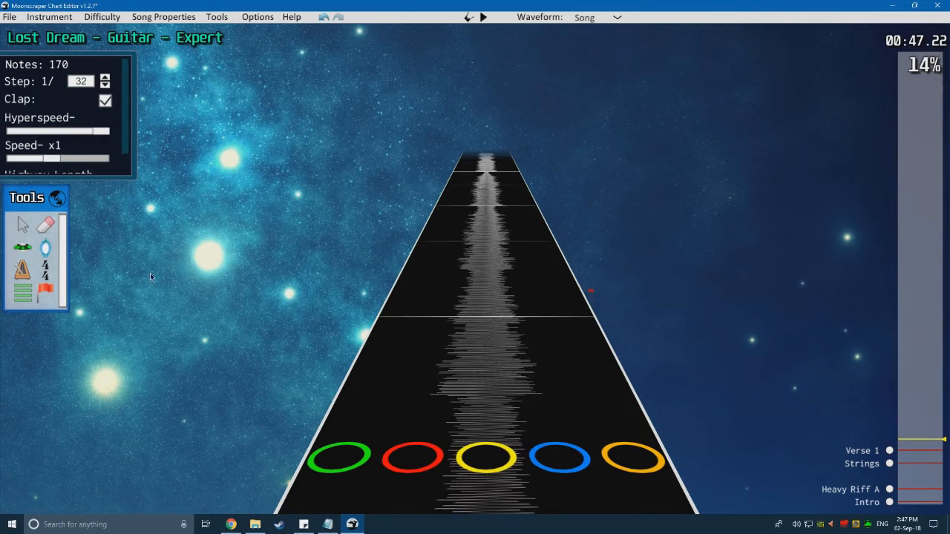
Step: Return to the note tool, place an open note past position 15552, and play the passage back
{"action": "left_click", "coordinate": [32, 252]}
{"action": "left_click", "coordinate": [451, 377]}
{"action": "scroll", "coordinate": [424, 366], "scroll_direction": "down", "scroll_amount": 8}
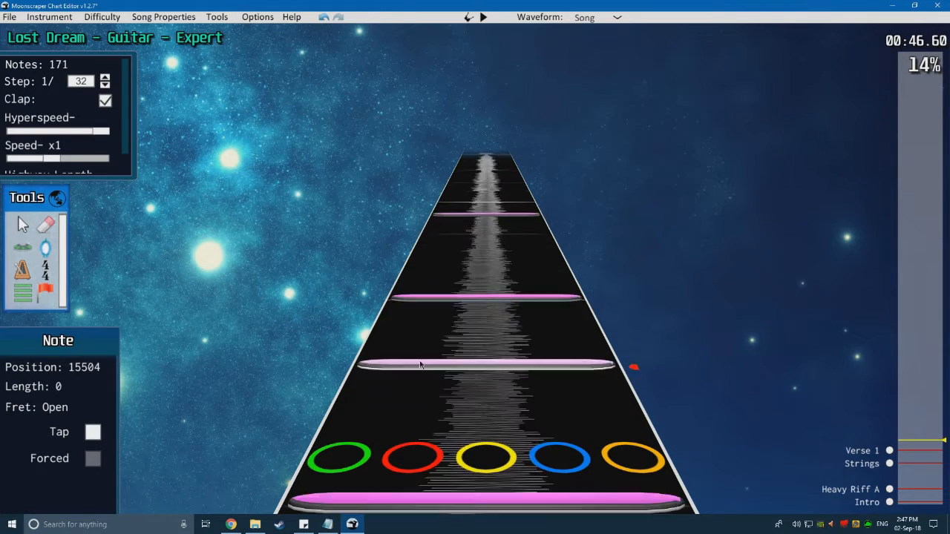
{"action": "key", "text": "space"}
{"action": "key", "text": "space"}
Step: Place two more open notes farther along the verse, listening to the audio after each
{"action": "scroll", "coordinate": [445, 371], "scroll_direction": "down", "scroll_amount": 2}
{"action": "left_click", "coordinate": [464, 390]}
{"action": "scroll", "coordinate": [464, 377], "scroll_direction": "down", "scroll_amount": 4}
{"action": "key", "text": "space"}
{"action": "key", "text": "space"}
{"action": "scroll", "coordinate": [466, 377], "scroll_direction": "down", "scroll_amount": 3}
{"action": "left_click", "coordinate": [481, 359]}
{"action": "scroll", "coordinate": [477, 364], "scroll_direction": "down", "scroll_amount": 2}
{"action": "key", "text": "space"}
{"action": "key", "text": "space"}
Step: Place two further open notes ahead of position 16032 and play them back
{"action": "scroll", "coordinate": [472, 363], "scroll_direction": "down", "scroll_amount": 2}
{"action": "left_click", "coordinate": [502, 349]}
{"action": "left_click", "coordinate": [501, 348]}
{"action": "key", "text": "space"}
{"action": "key", "text": "space"}
{"action": "scroll", "coordinate": [496, 357], "scroll_direction": "down", "scroll_amount": 1}
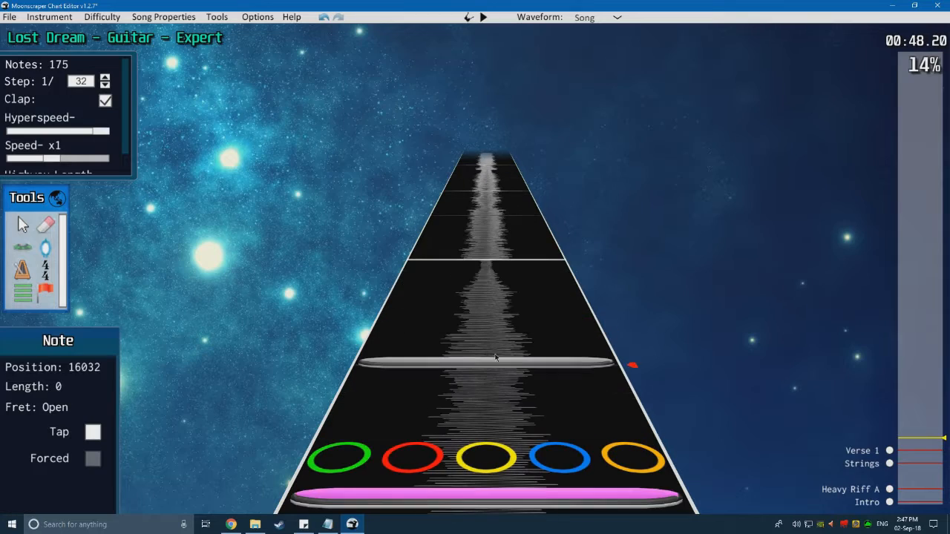
Step: Place an open note around position 16032 and start playback to check it
{"action": "scroll", "coordinate": [490, 373], "scroll_direction": "down", "scroll_amount": 1}
{"action": "left_click", "coordinate": [462, 361]}
{"action": "key", "text": "space"}
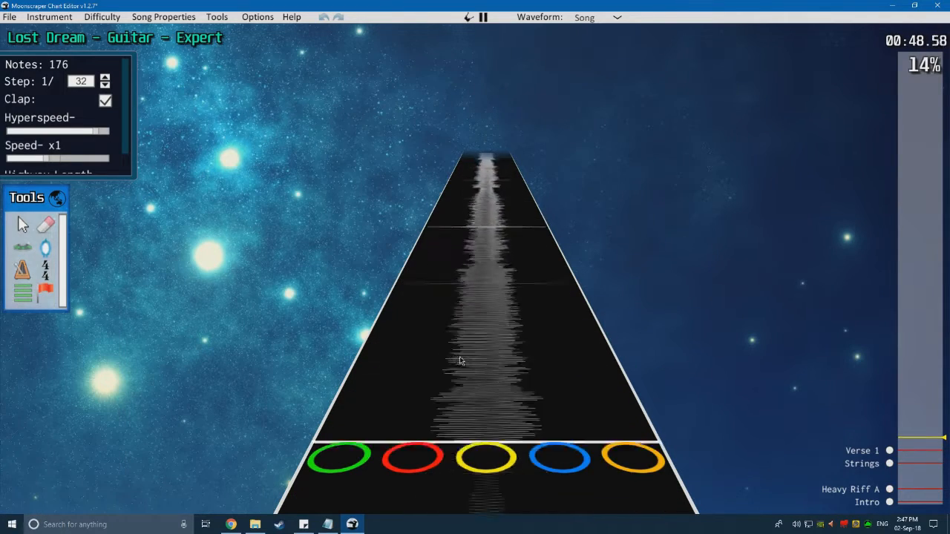
Step: Stop playback, switch to the selection tool, and examine the last open notes before the empty measure
{"action": "key", "text": "space"}
{"action": "scroll", "coordinate": [401, 338], "scroll_direction": "down", "scroll_amount": 3}
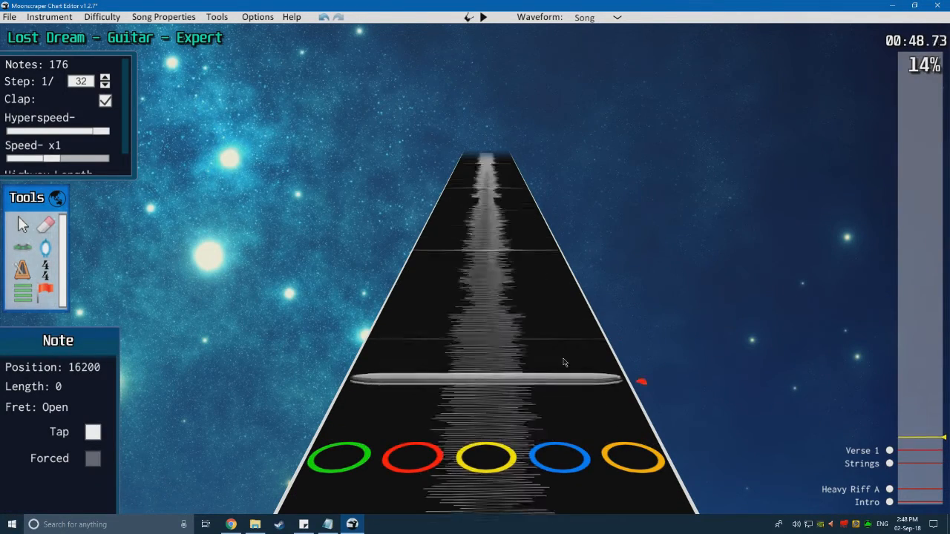
{"action": "scroll", "coordinate": [344, 319], "scroll_direction": "down", "scroll_amount": 1}
{"action": "key", "text": "j"}
{"action": "scroll", "coordinate": [239, 296], "scroll_direction": "up", "scroll_amount": 2}
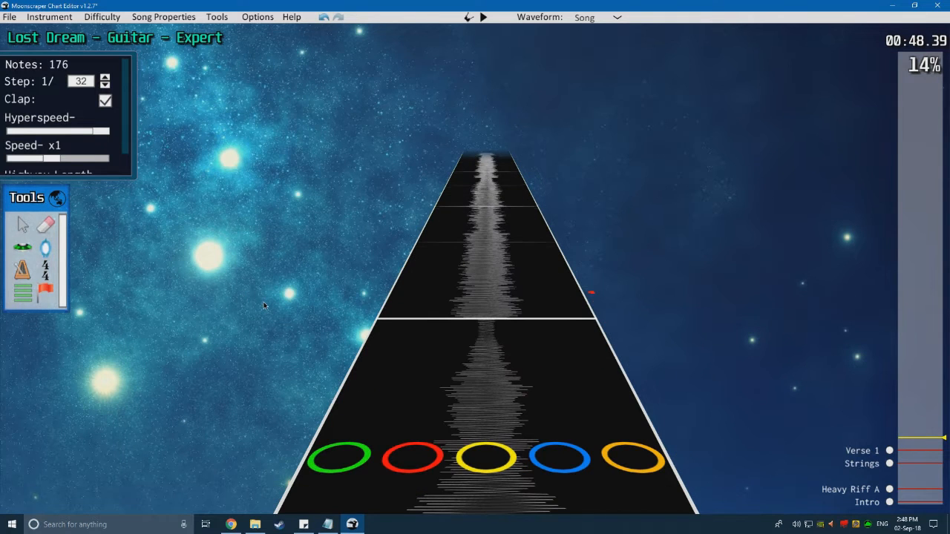
{"action": "scroll", "coordinate": [270, 305], "scroll_direction": "down", "scroll_amount": 2}
{"action": "scroll", "coordinate": [623, 329], "scroll_direction": "up", "scroll_amount": 3}
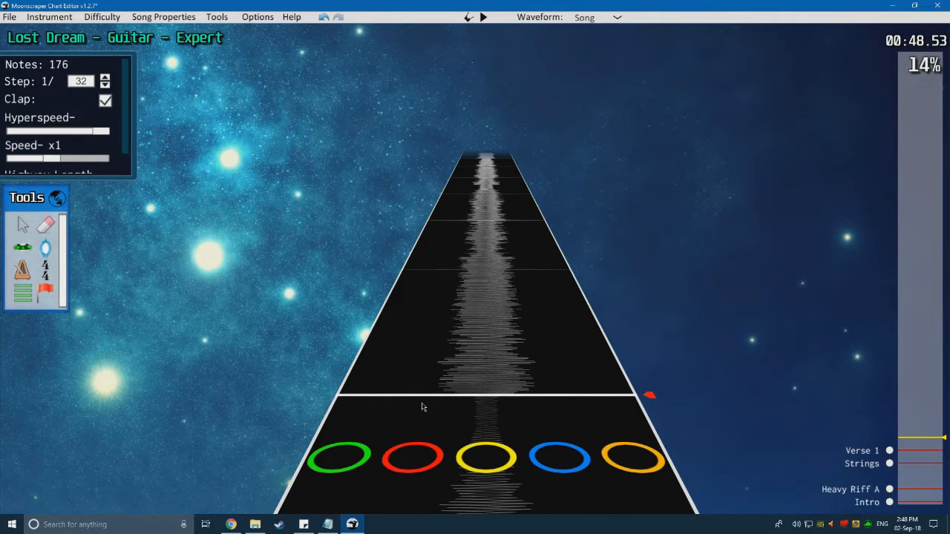
{"action": "scroll", "coordinate": [416, 400], "scroll_direction": "down", "scroll_amount": 5}
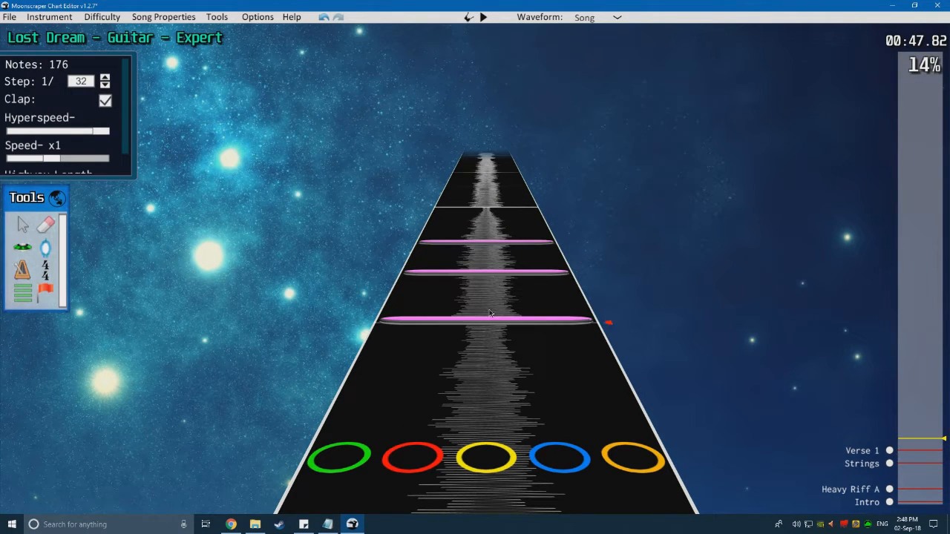
{"action": "scroll", "coordinate": [353, 280], "scroll_direction": "up", "scroll_amount": 2}
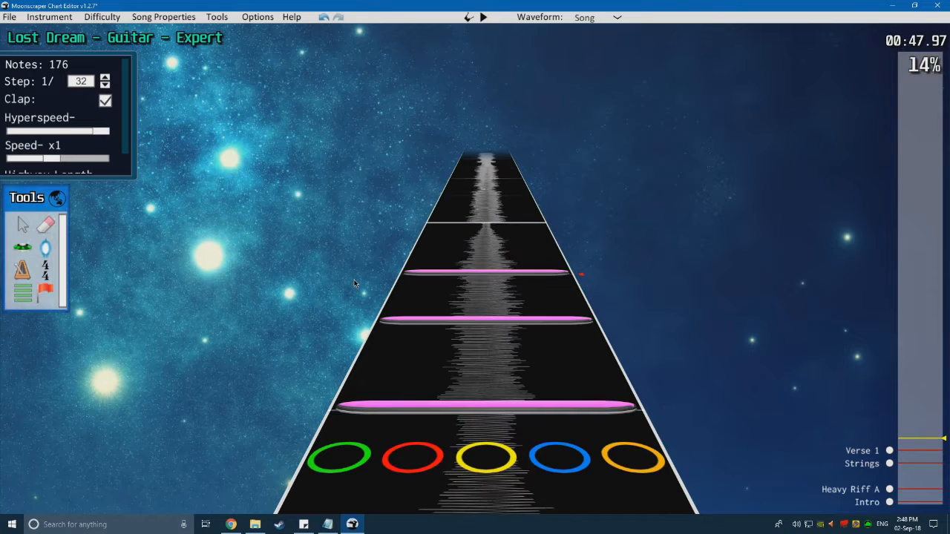
{"action": "scroll", "coordinate": [354, 283], "scroll_direction": "down", "scroll_amount": 3}
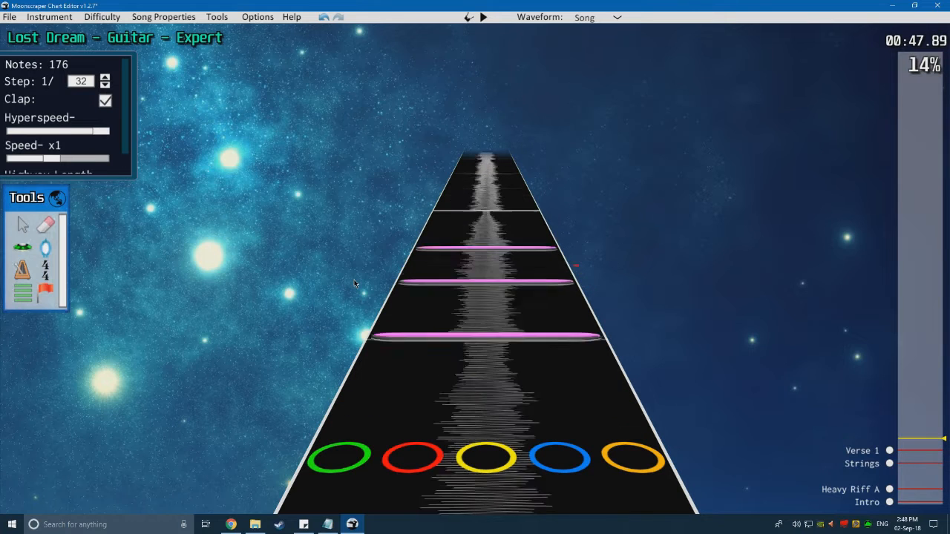
Step: Select and copy all charted notes from the start of Verse 1 to the end of the chart
{"action": "left_click", "coordinate": [890, 451]}
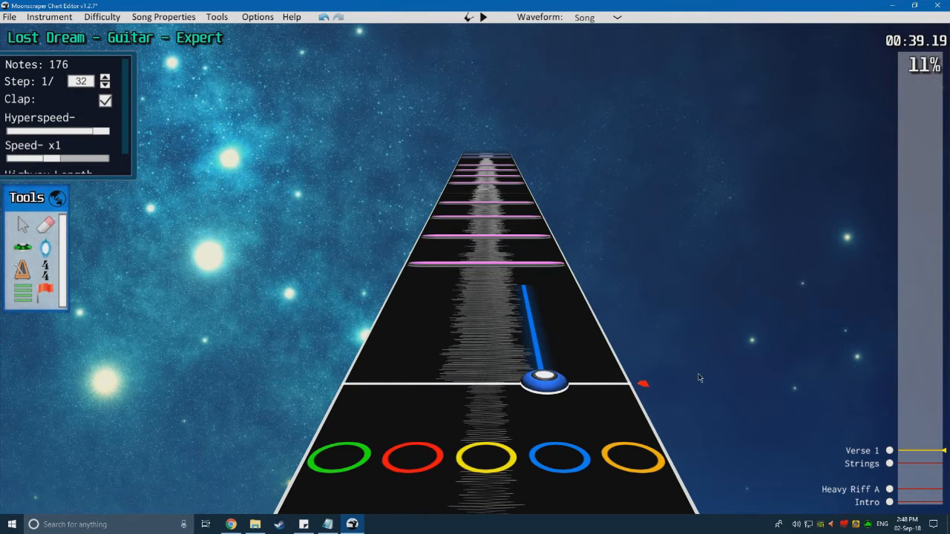
{"action": "left_click_drag", "start_coordinate": [780, 396], "coordinate": [317, 242]}
{"action": "key", "text": "End"}
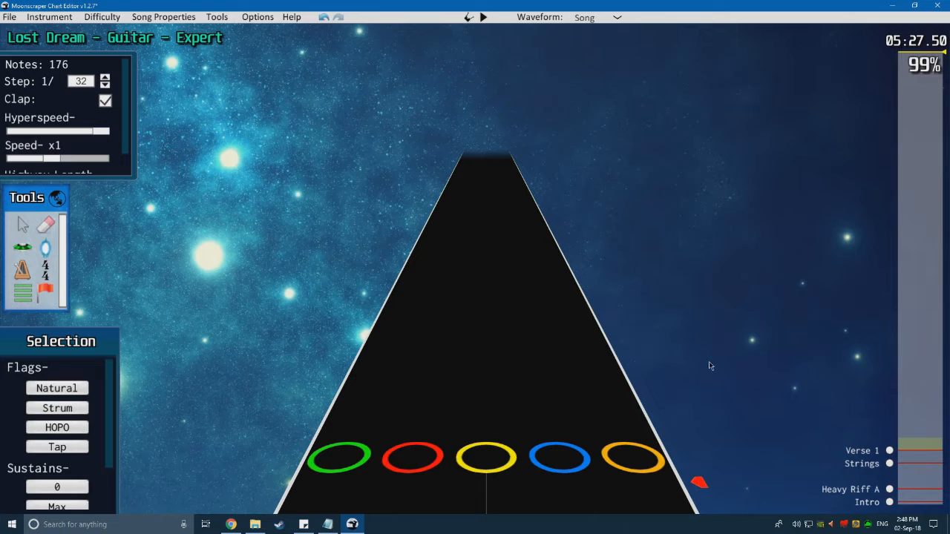
Step: Paste the copied Verse 1 notes at the first empty measure line after the charted passage and start playback
{"action": "left_click", "coordinate": [909, 442]}
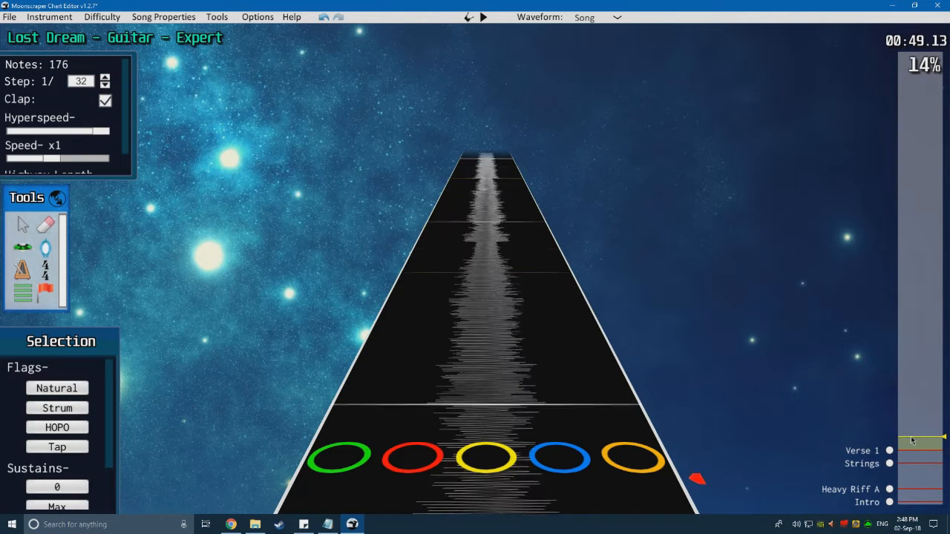
{"action": "scroll", "coordinate": [761, 380], "scroll_direction": "up", "scroll_amount": 6}
{"action": "key", "text": "ctrl+v"}
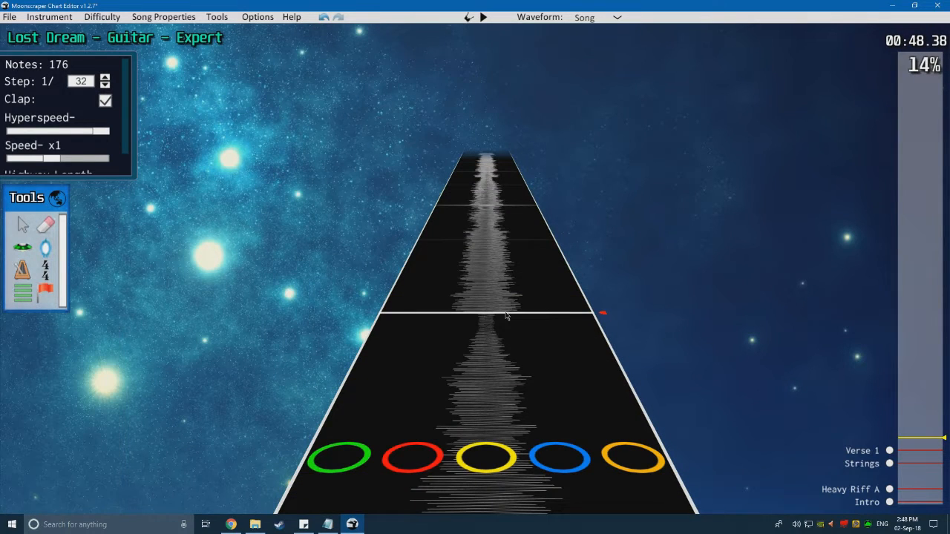
{"action": "key", "text": "space"}
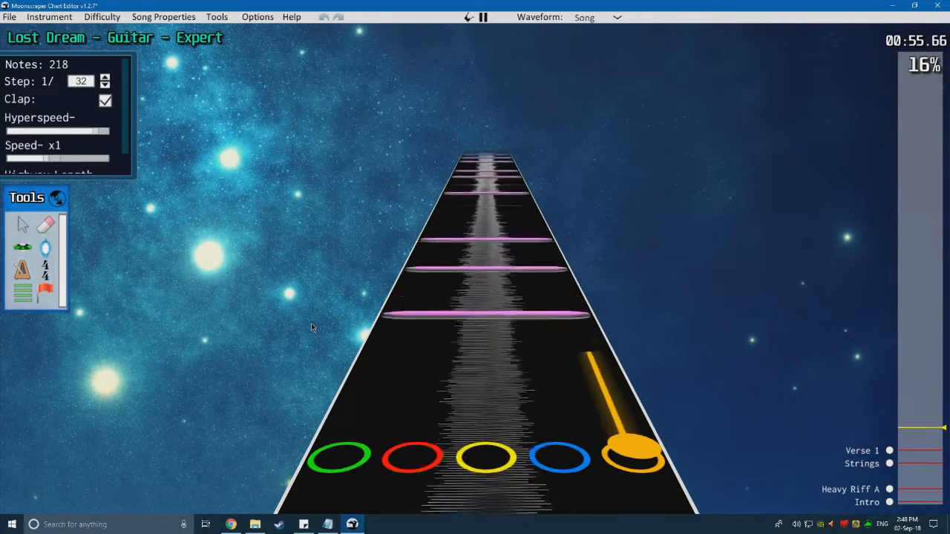
Step: Replay the pasted open notes around 00:56 to compare them with the audio
{"action": "key", "text": "space"}
{"action": "scroll", "coordinate": [307, 336], "scroll_direction": "down", "scroll_amount": 5}
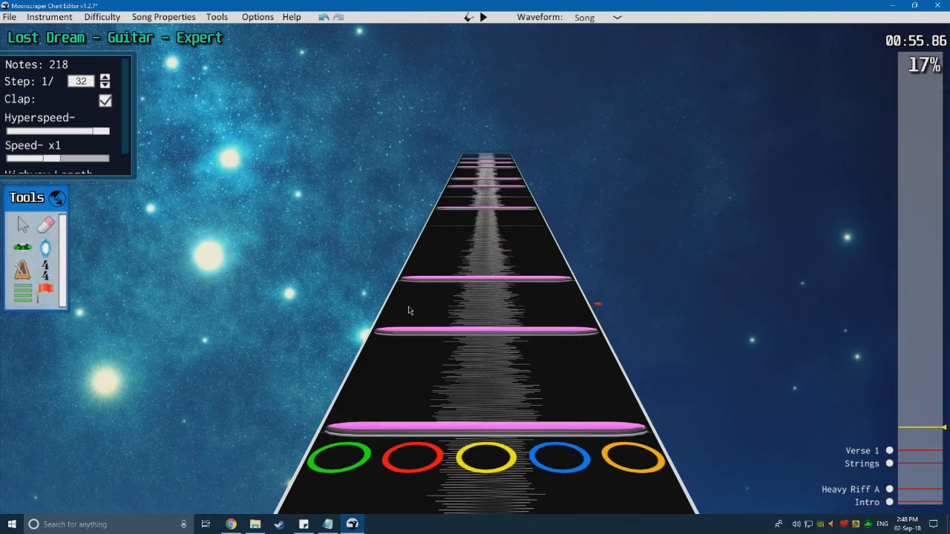
{"action": "key", "text": "space"}
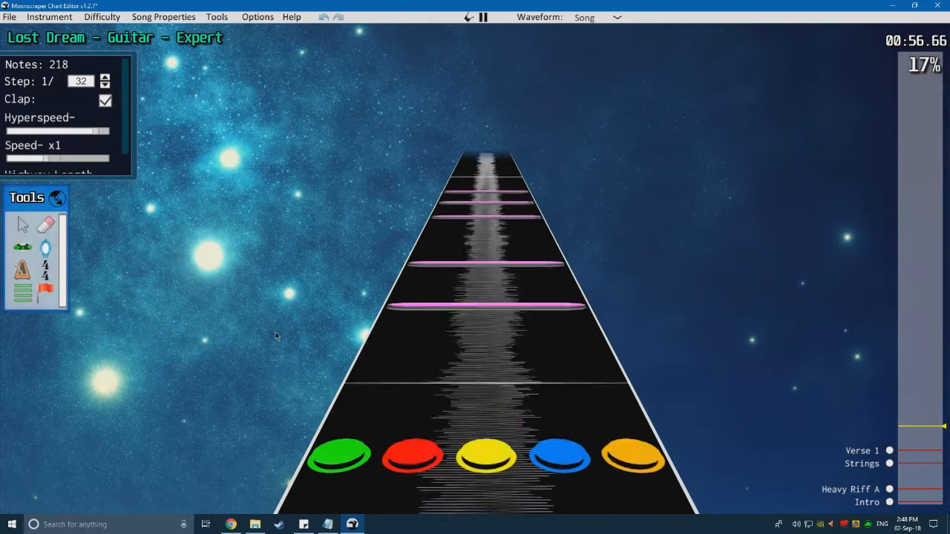
{"action": "key", "text": "space"}
{"action": "scroll", "coordinate": [274, 333], "scroll_direction": "down", "scroll_amount": 1}
{"action": "scroll", "coordinate": [274, 334], "scroll_direction": "up", "scroll_amount": 1}
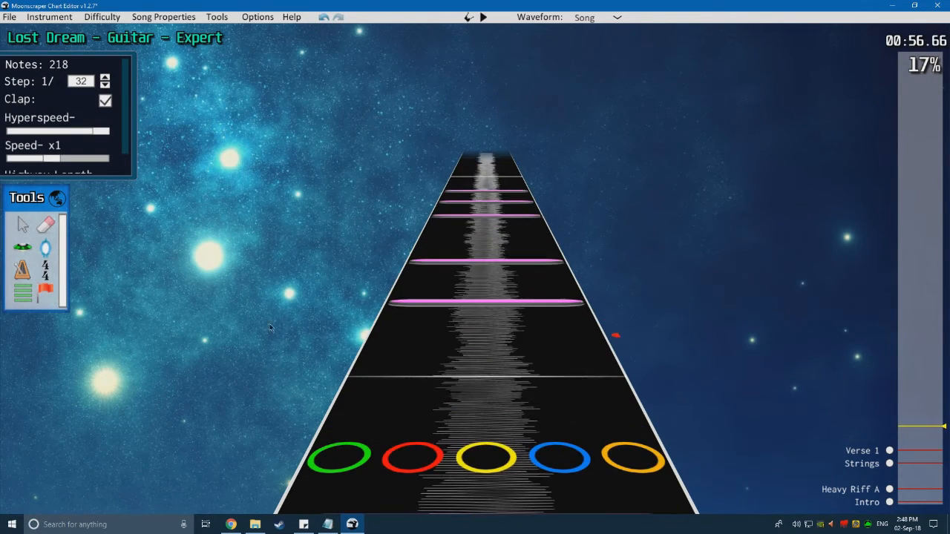
Step: Remove the last five pasted open notes past 00:56 and listen to the section again
{"action": "key", "text": "ctrl+z"}
{"action": "scroll", "coordinate": [430, 329], "scroll_direction": "down", "scroll_amount": 3}
{"action": "key", "text": "space"}
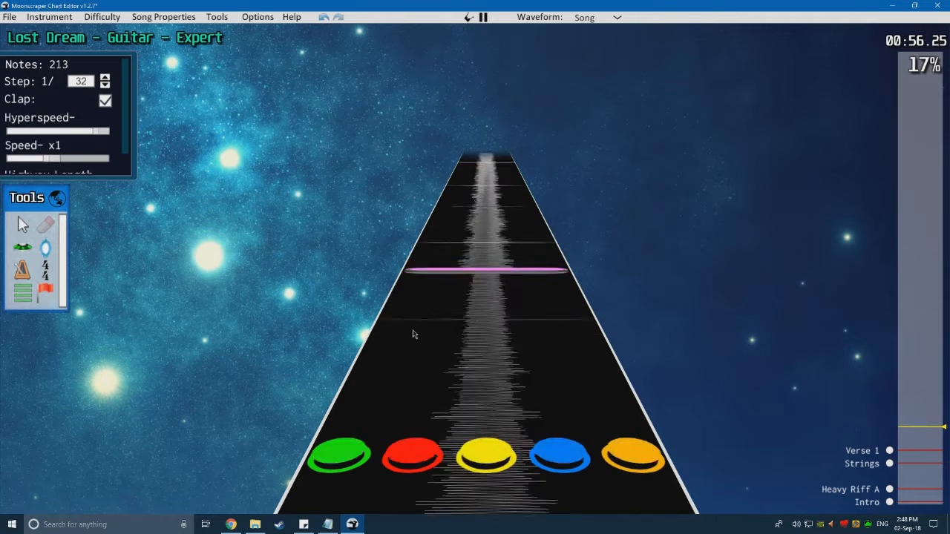
{"action": "key", "text": "space"}
{"action": "scroll", "coordinate": [394, 349], "scroll_direction": "down", "scroll_amount": 2}
Step: Return to the note tool, place a green note at position 18816, and check it against the audio
{"action": "left_click", "coordinate": [23, 249]}
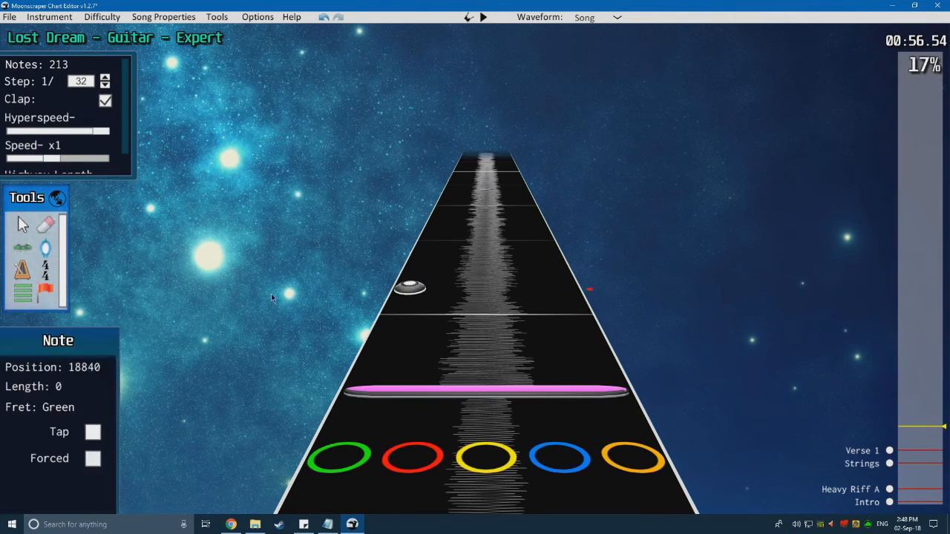
{"action": "scroll", "coordinate": [441, 277], "scroll_direction": "up", "scroll_amount": 2}
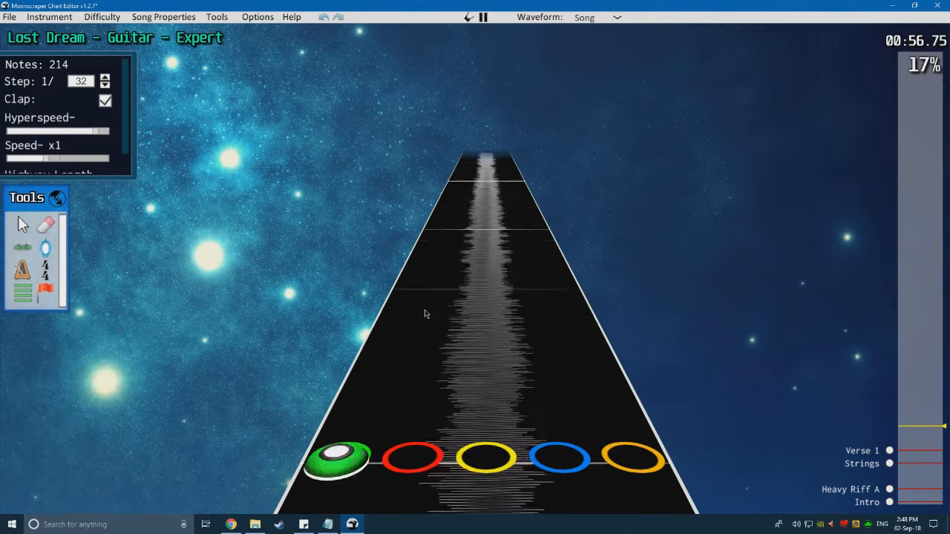
{"action": "scroll", "coordinate": [443, 267], "scroll_direction": "down", "scroll_amount": 1}
Step: Place a red and a yellow note after the green note and play the passage back
{"action": "left_click", "coordinate": [445, 301]}
{"action": "left_click", "coordinate": [503, 269]}
{"action": "key", "text": "space"}
{"action": "key", "text": "space"}
{"action": "scroll", "coordinate": [467, 330], "scroll_direction": "down", "scroll_amount": 2}
{"action": "scroll", "coordinate": [393, 319], "scroll_direction": "up", "scroll_amount": 1}
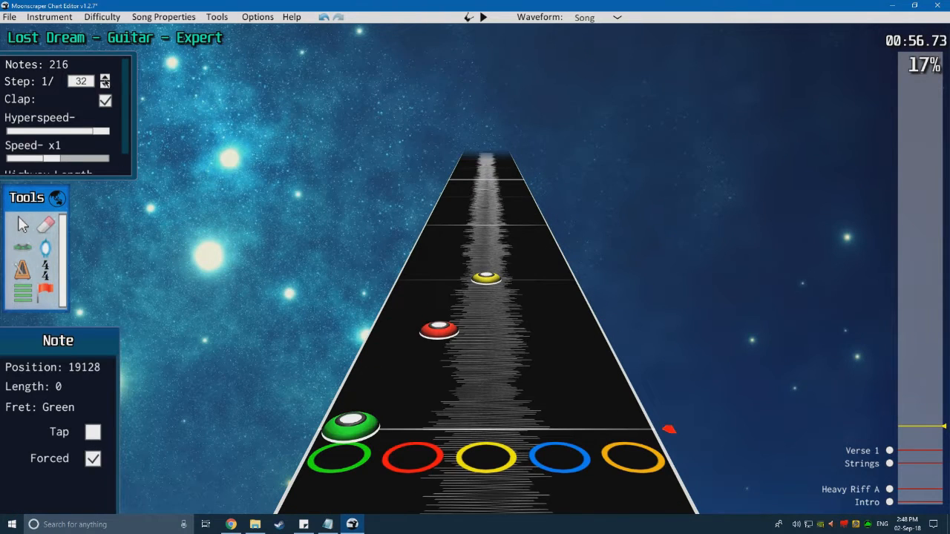
{"action": "scroll", "coordinate": [253, 220], "scroll_direction": "down", "scroll_amount": 1}
{"action": "scroll", "coordinate": [242, 220], "scroll_direction": "up", "scroll_amount": 1}
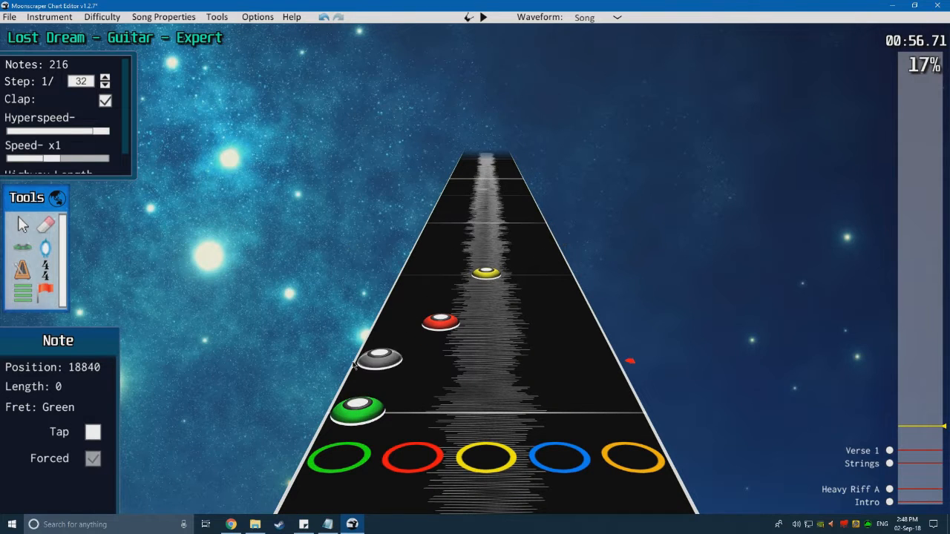
{"action": "key", "text": "space"}
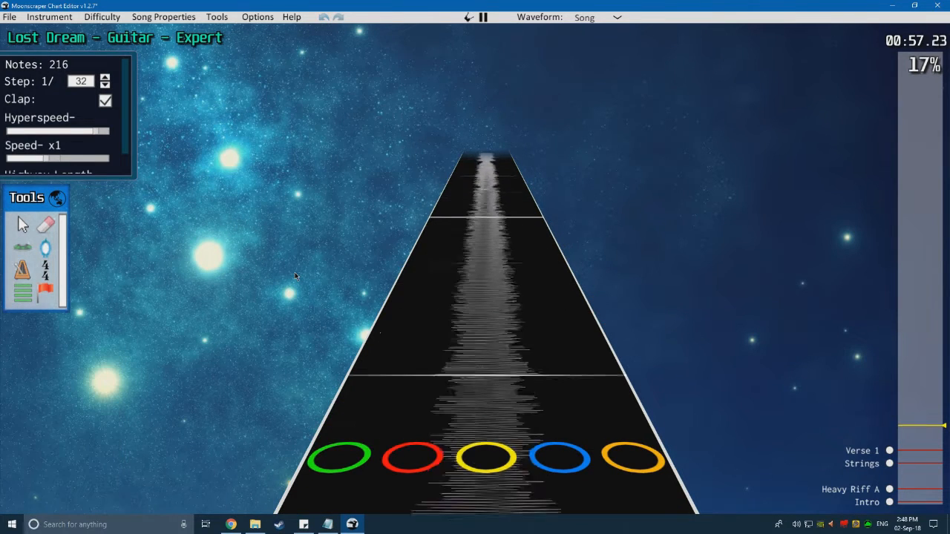
{"action": "key", "text": "space"}
Step: Set the snap step to 1/24 and erase the red and yellow notes following the green note
{"action": "scroll", "coordinate": [295, 280], "scroll_direction": "down", "scroll_amount": 3}
{"action": "scroll", "coordinate": [261, 286], "scroll_direction": "down", "scroll_amount": 1}
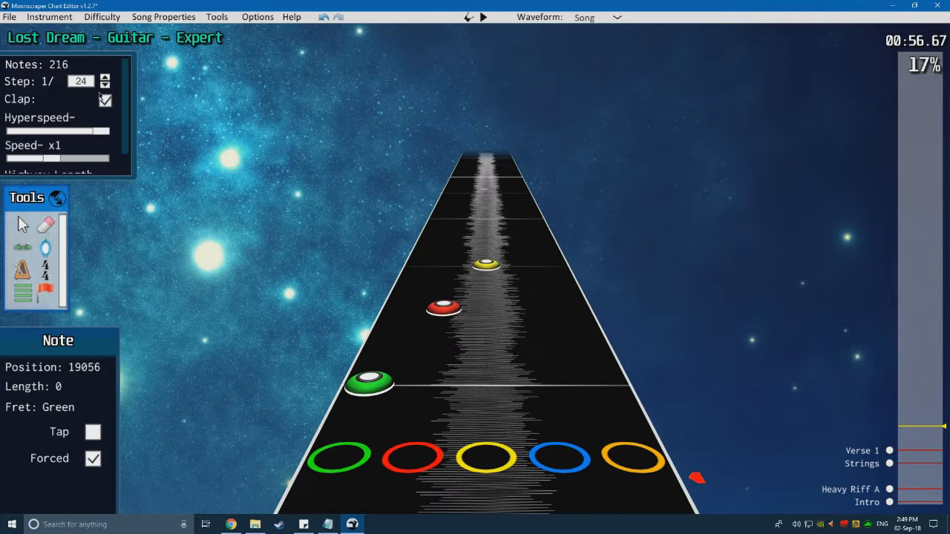
{"action": "left_click", "coordinate": [44, 225]}
{"action": "left_click", "coordinate": [443, 308]}
{"action": "left_click", "coordinate": [485, 265]}
{"action": "scroll", "coordinate": [484, 265], "scroll_direction": "down", "scroll_amount": 2}
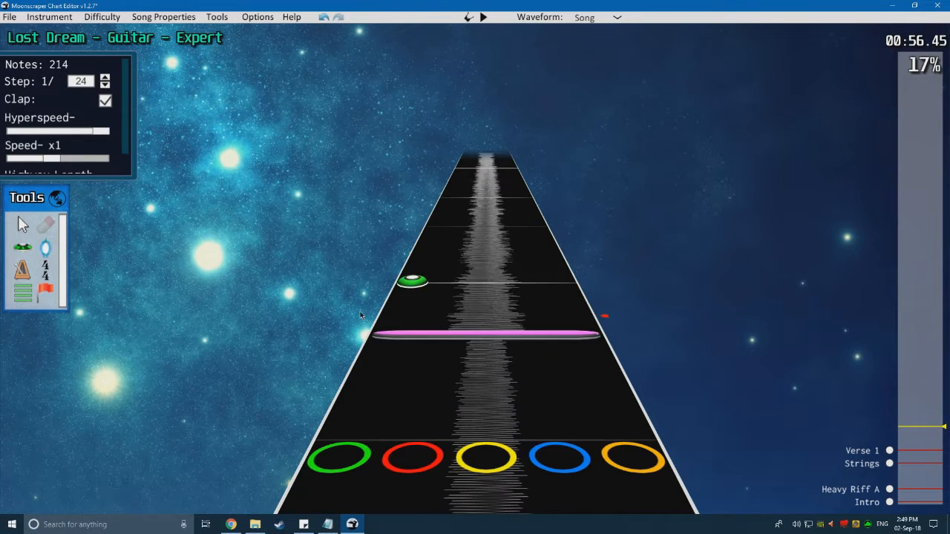
Step: Place a red note at 18848, a yellow note, and another red note at 18912 after the green note
{"action": "scroll", "coordinate": [446, 265], "scroll_direction": "up", "scroll_amount": 1}
{"action": "left_click", "coordinate": [23, 247]}
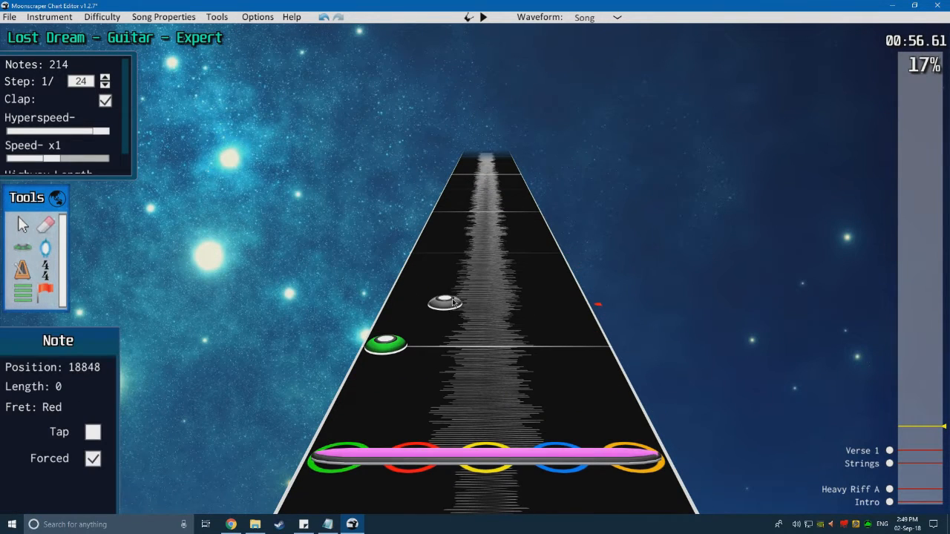
{"action": "scroll", "coordinate": [446, 300], "scroll_direction": "up", "scroll_amount": 2}
{"action": "scroll", "coordinate": [448, 282], "scroll_direction": "down", "scroll_amount": 1}
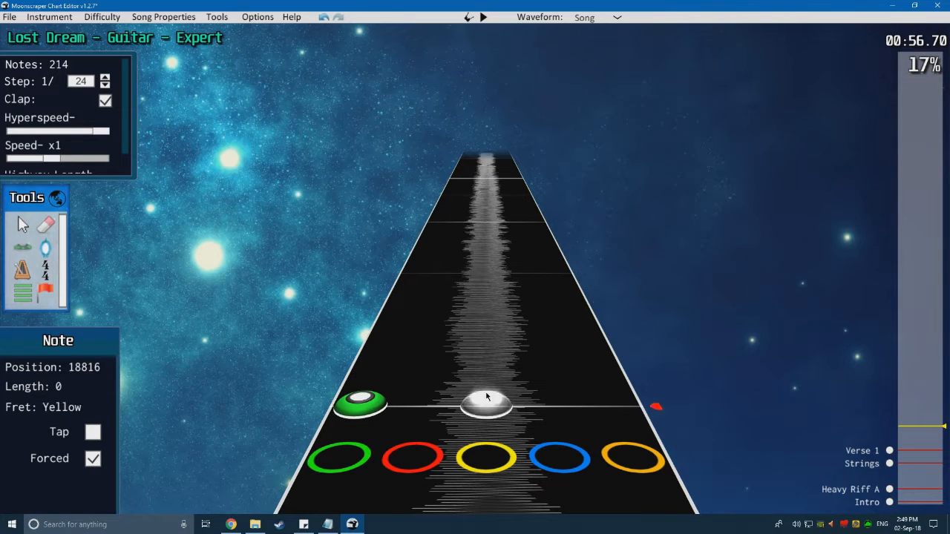
{"action": "scroll", "coordinate": [494, 287], "scroll_direction": "down", "scroll_amount": 2}
{"action": "scroll", "coordinate": [464, 379], "scroll_direction": "up", "scroll_amount": 2}
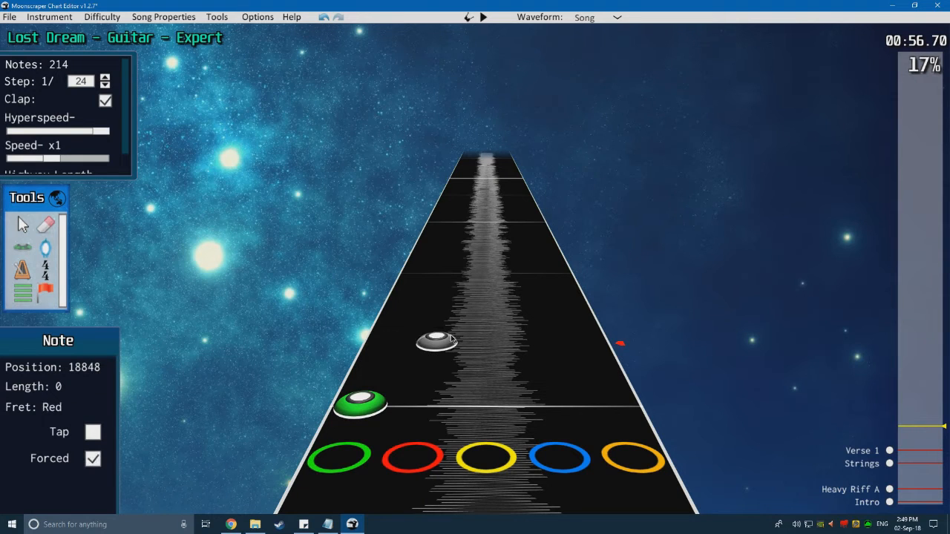
{"action": "left_click", "coordinate": [451, 338]}
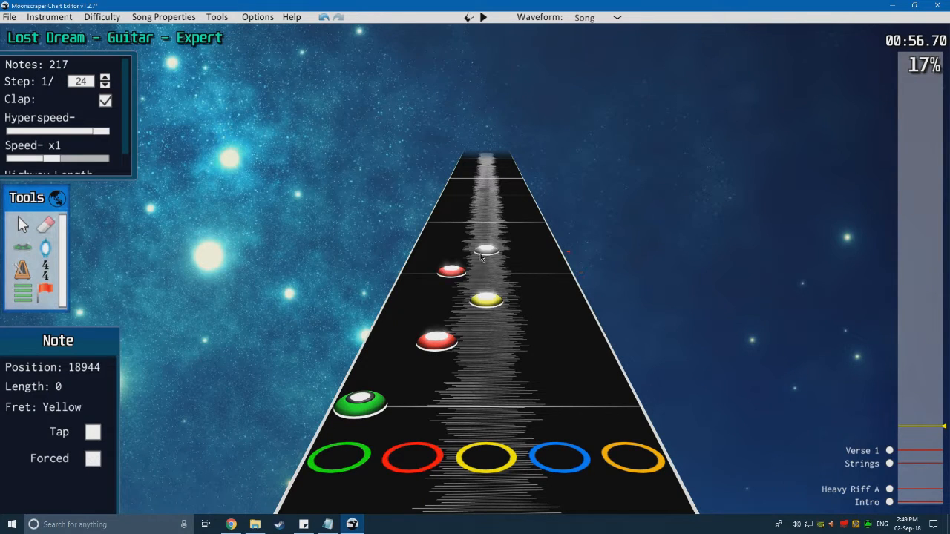
Step: Continue the run with a yellow note at 18944 and a blue note at 18976, checking the pattern so far
{"action": "scroll", "coordinate": [511, 240], "scroll_direction": "up", "scroll_amount": 4}
{"action": "scroll", "coordinate": [438, 358], "scroll_direction": "down", "scroll_amount": 4}
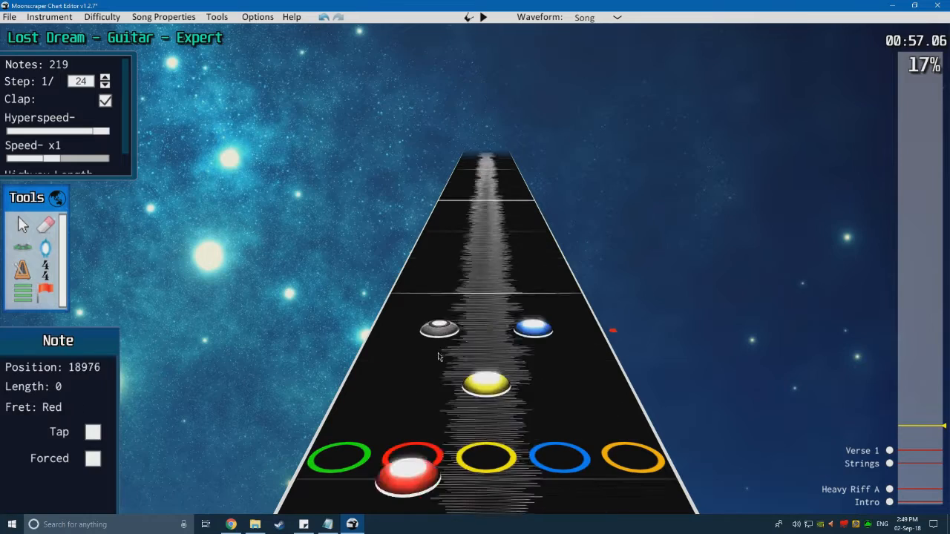
{"action": "scroll", "coordinate": [438, 360], "scroll_direction": "down", "scroll_amount": 12}
{"action": "scroll", "coordinate": [436, 382], "scroll_direction": "up", "scroll_amount": 6}
{"action": "scroll", "coordinate": [441, 387], "scroll_direction": "down", "scroll_amount": 7}
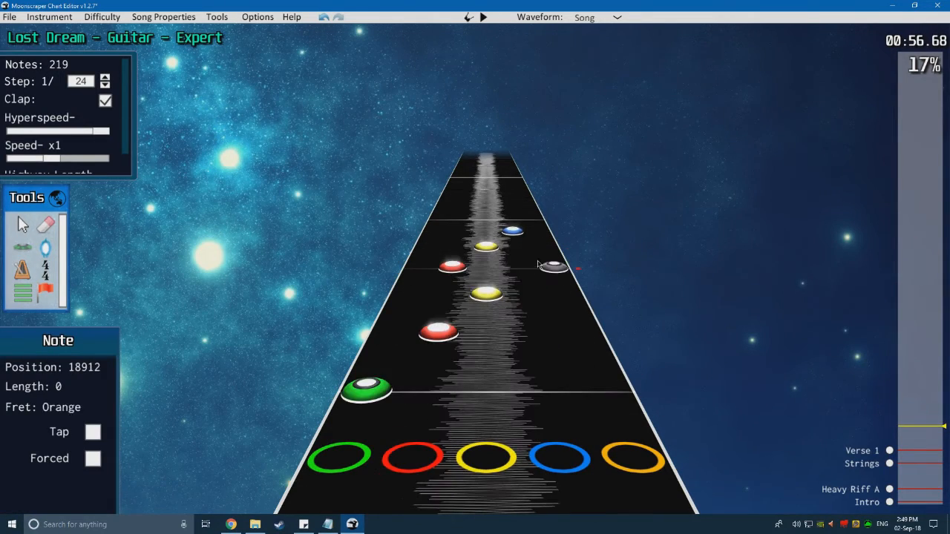
Step: Add red, yellow, blue, yellow, blue and orange notes in sequence from position 19008, erasing the stray blue note at 19104
{"action": "scroll", "coordinate": [445, 356], "scroll_direction": "up", "scroll_amount": 7}
{"action": "scroll", "coordinate": [434, 367], "scroll_direction": "down", "scroll_amount": 2}
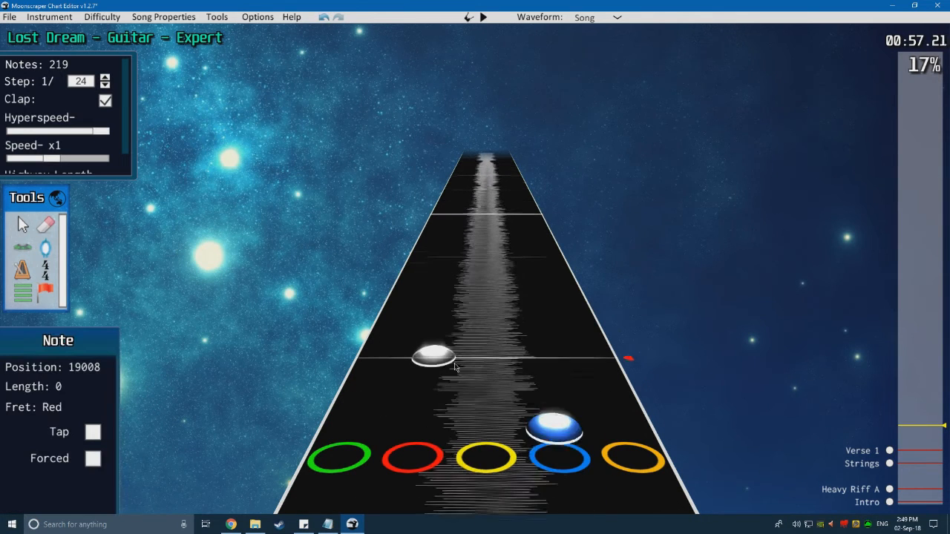
{"action": "left_click", "coordinate": [438, 343]}
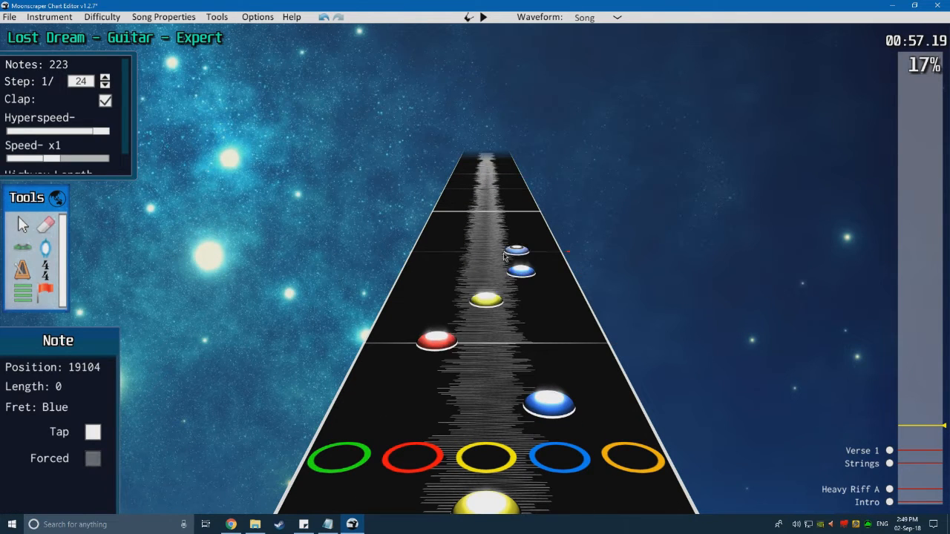
{"action": "left_click", "coordinate": [50, 228]}
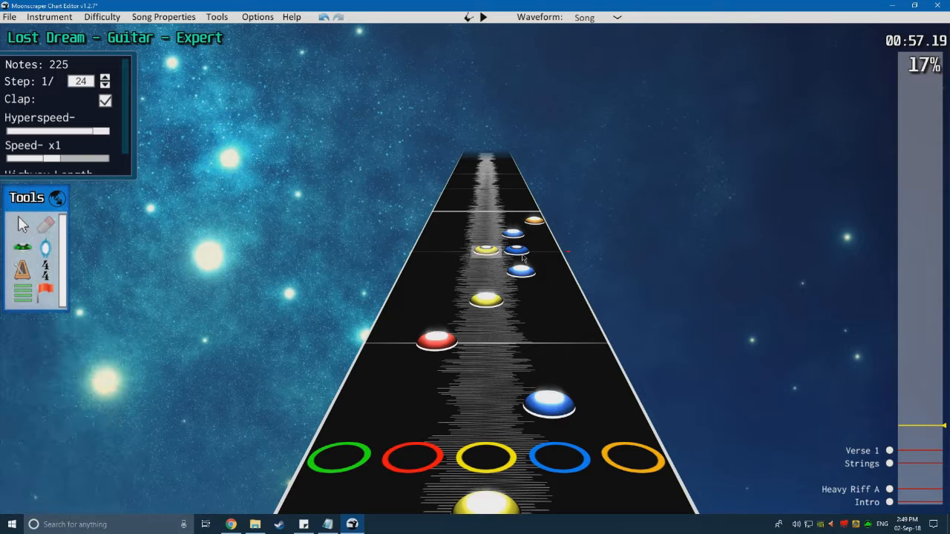
Step: Play back the new run of notes from the green note onward to check its timing
{"action": "key", "text": "space"}
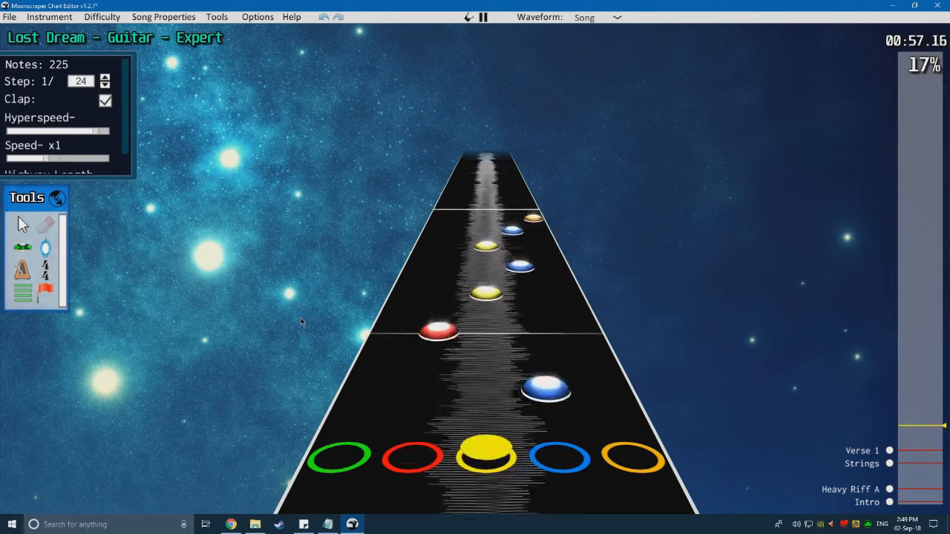
{"action": "key", "text": "space"}
{"action": "scroll", "coordinate": [301, 323], "scroll_direction": "down", "scroll_amount": 5}
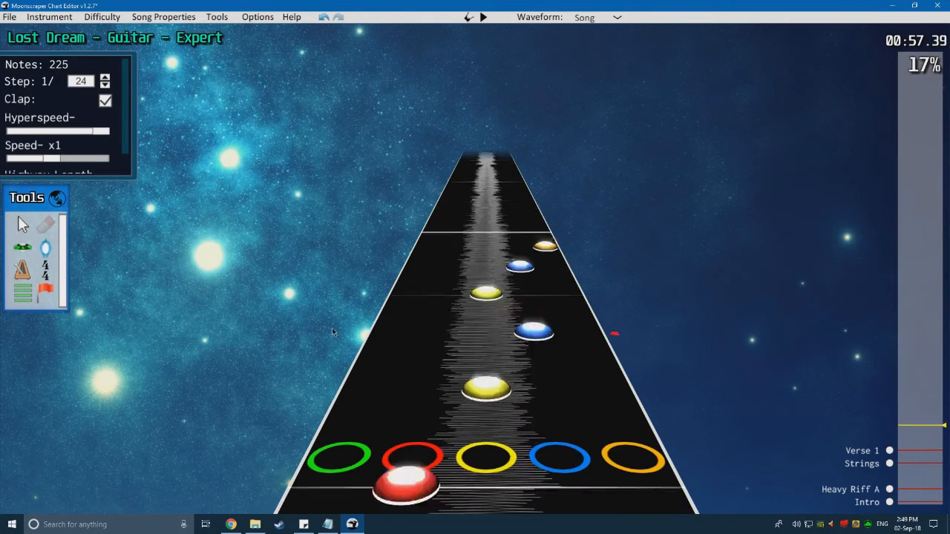
{"action": "scroll", "coordinate": [338, 334], "scroll_direction": "down", "scroll_amount": 4}
{"action": "key", "text": "space"}
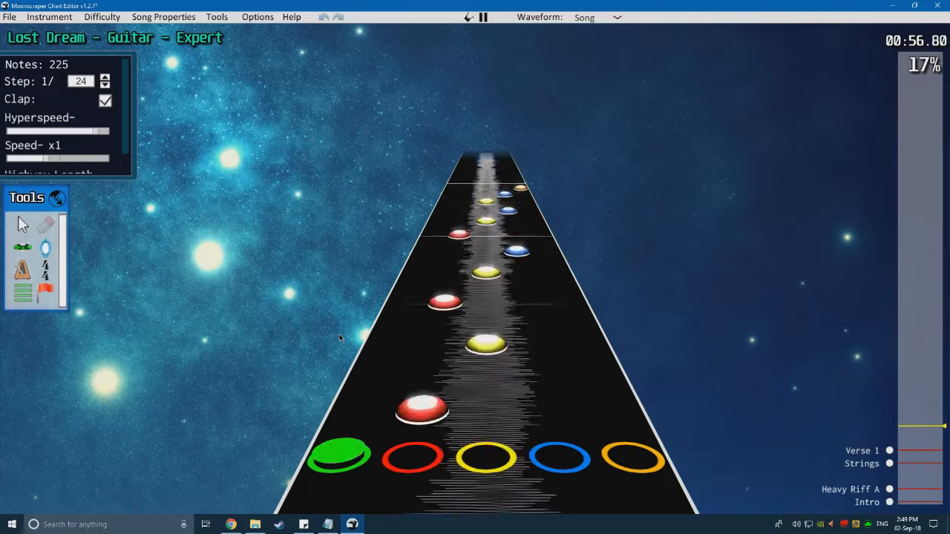
{"action": "key", "text": "space"}
{"action": "scroll", "coordinate": [339, 335], "scroll_direction": "down", "scroll_amount": 4}
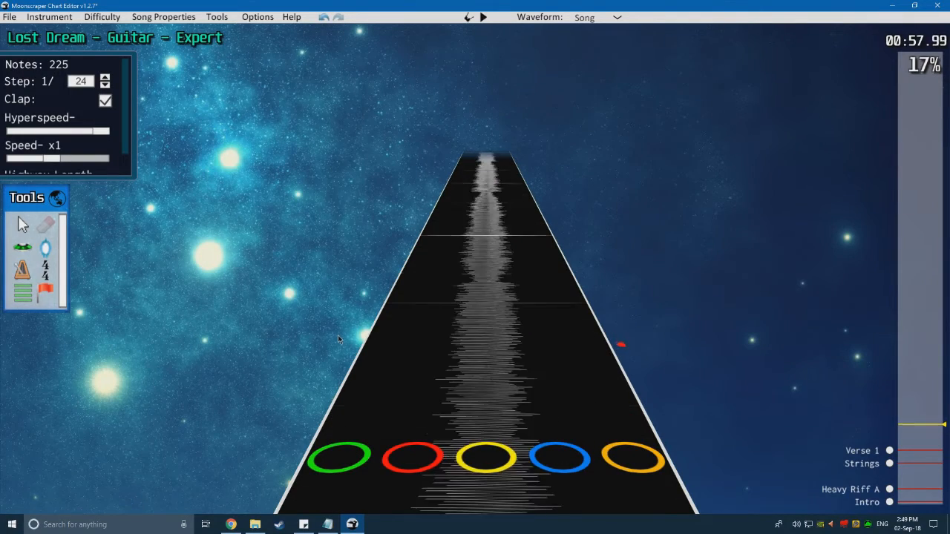
Step: Replay the colored-note run from the green note through the final orange note to check its timing
{"action": "scroll", "coordinate": [355, 349], "scroll_direction": "down", "scroll_amount": 5}
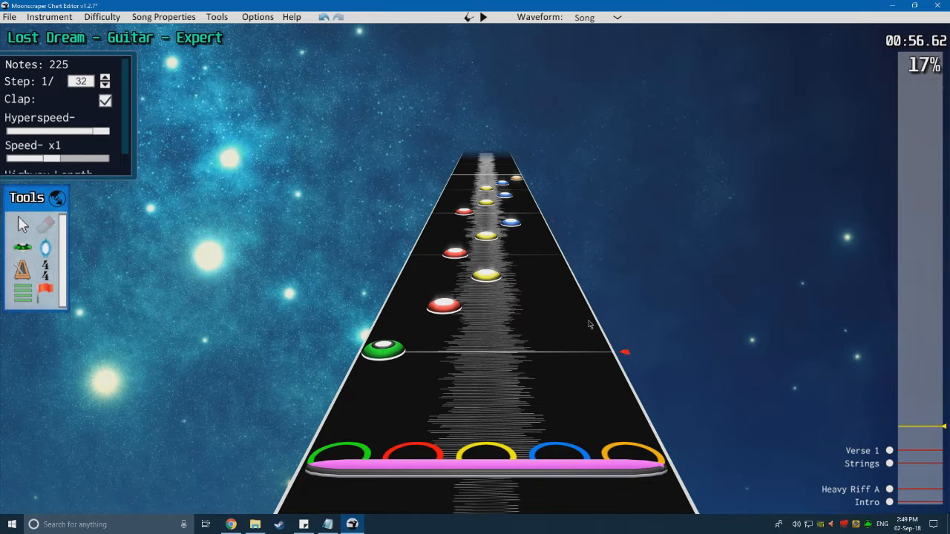
{"action": "scroll", "coordinate": [506, 341], "scroll_direction": "up", "scroll_amount": 1}
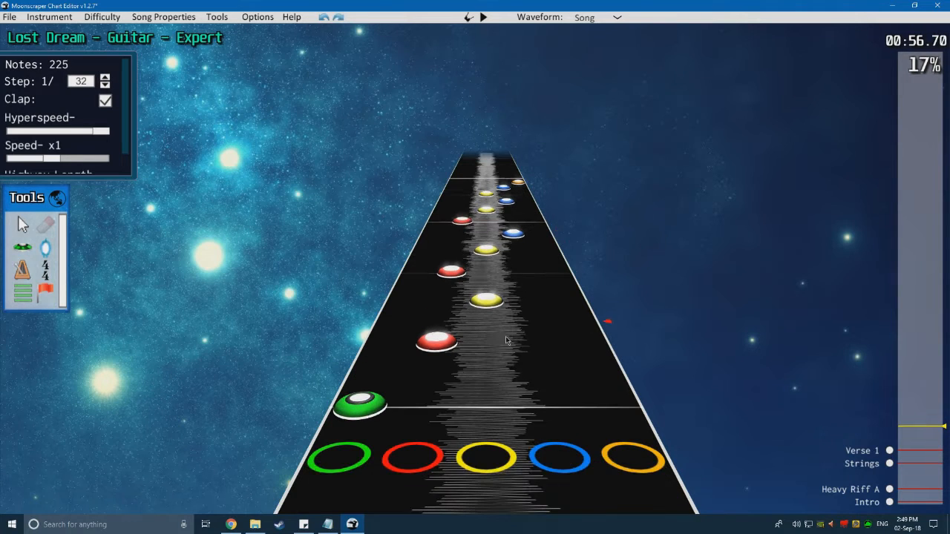
{"action": "scroll", "coordinate": [286, 342], "scroll_direction": "up", "scroll_amount": 1}
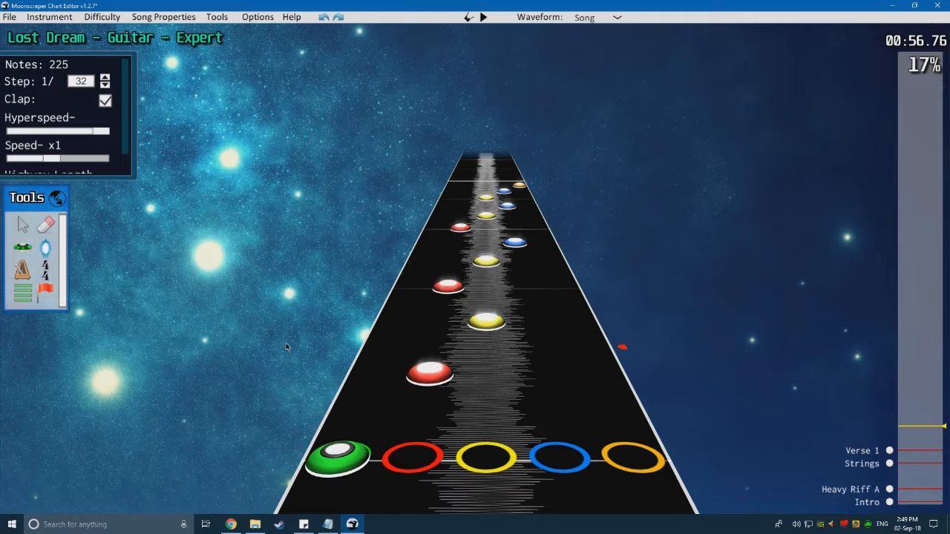
{"action": "scroll", "coordinate": [270, 324], "scroll_direction": "down", "scroll_amount": 1}
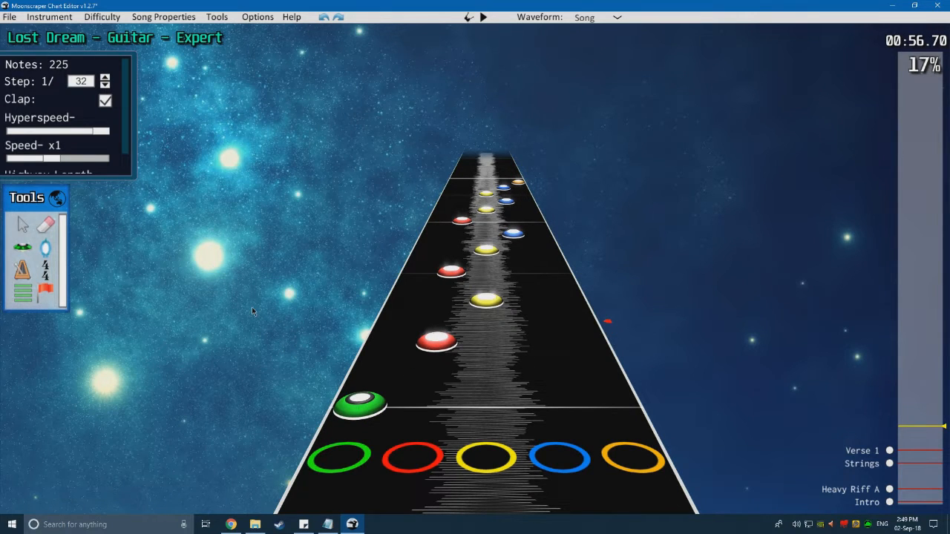
{"action": "scroll", "coordinate": [282, 316], "scroll_direction": "up", "scroll_amount": 1}
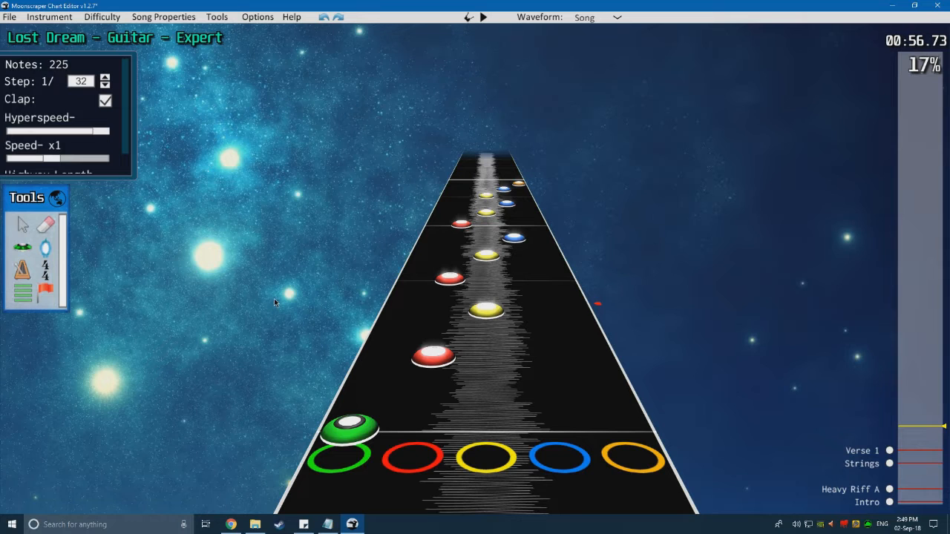
{"action": "key", "text": "space"}
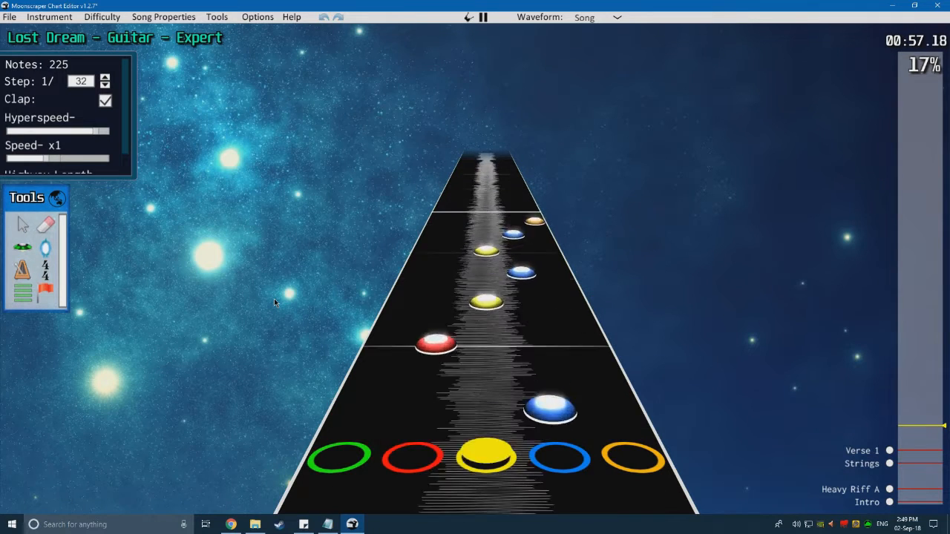
{"action": "key", "text": "space"}
{"action": "scroll", "coordinate": [539, 341], "scroll_direction": "down", "scroll_amount": 15}
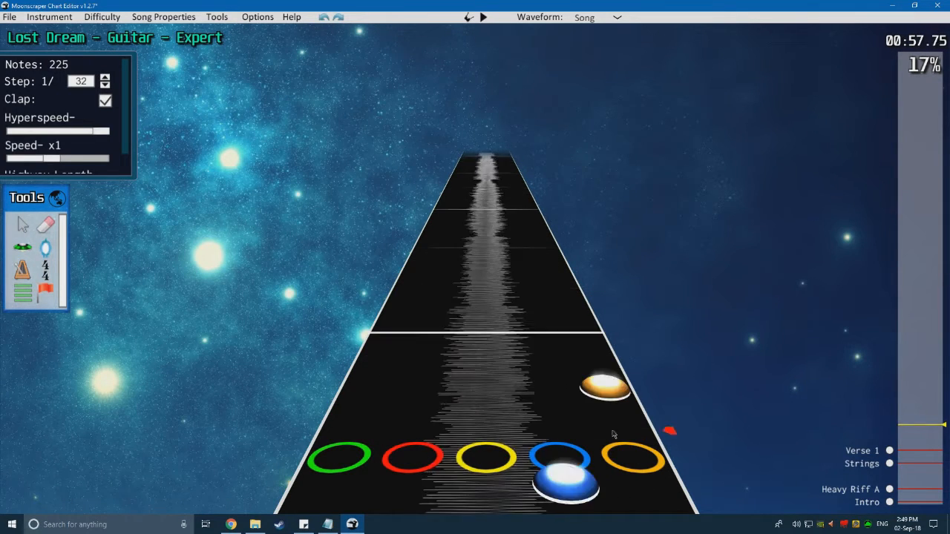
Step: Try pasting the previously copied pattern at position 19200, right after the run's orange note, and inspect its first blue note
{"action": "key", "text": "ctrl+v"}
{"action": "key", "text": "space"}
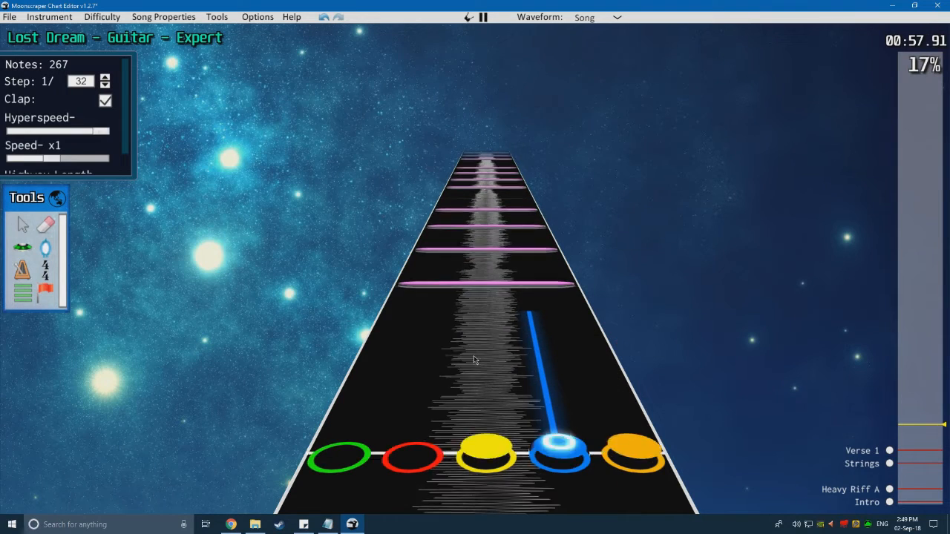
{"action": "key", "text": "space"}
{"action": "scroll", "coordinate": [561, 372], "scroll_direction": "down", "scroll_amount": 10}
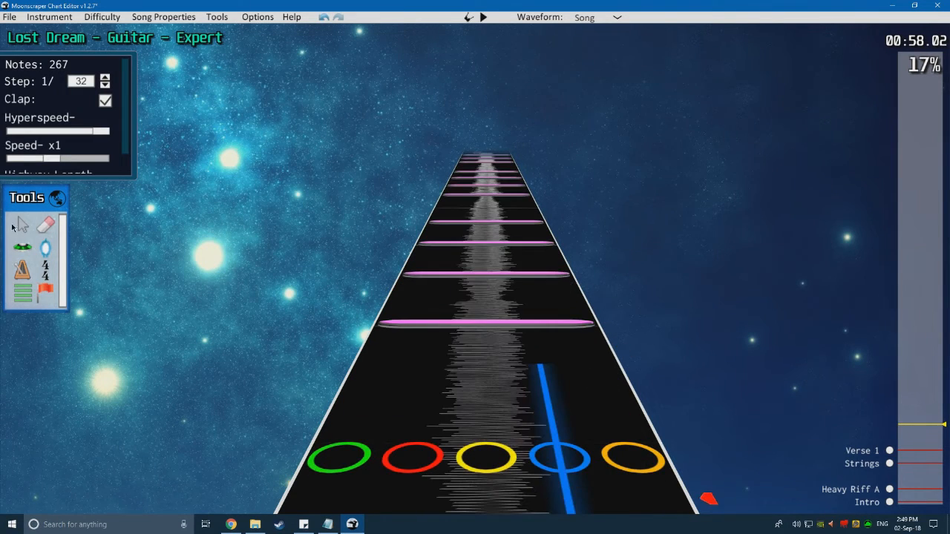
{"action": "left_click", "coordinate": [562, 371]}
{"action": "scroll", "coordinate": [438, 325], "scroll_direction": "down", "scroll_amount": 3}
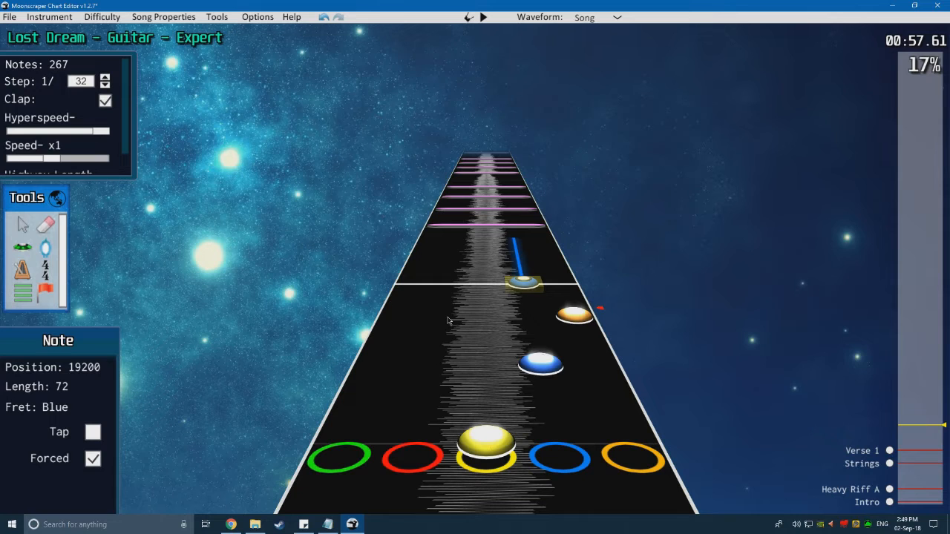
{"action": "left_click", "coordinate": [448, 320]}
{"action": "key", "text": "ctrl+z"}
{"action": "scroll", "coordinate": [436, 273], "scroll_direction": "down", "scroll_amount": 2}
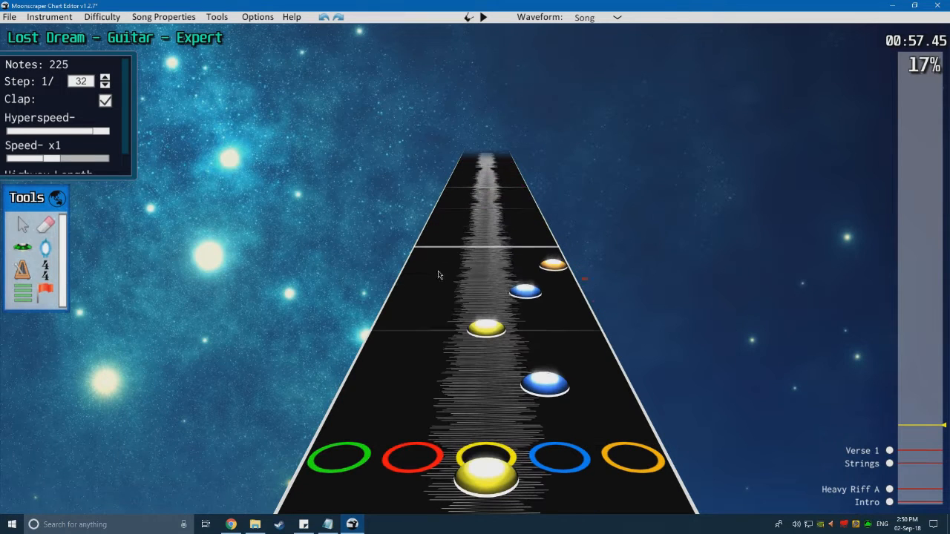
Step: Select and copy all notes from the start of Verse 1 through the end of the new run
{"action": "left_click", "coordinate": [890, 451]}
{"action": "scroll", "coordinate": [698, 406], "scroll_direction": "down", "scroll_amount": 1}
{"action": "left_click_drag", "start_coordinate": [681, 385], "coordinate": [298, 232]}
{"action": "key", "text": "End"}
{"action": "left_click_drag", "start_coordinate": [904, 429], "coordinate": [907, 426]}
{"action": "scroll", "coordinate": [385, 281], "scroll_direction": "up", "scroll_amount": 1}
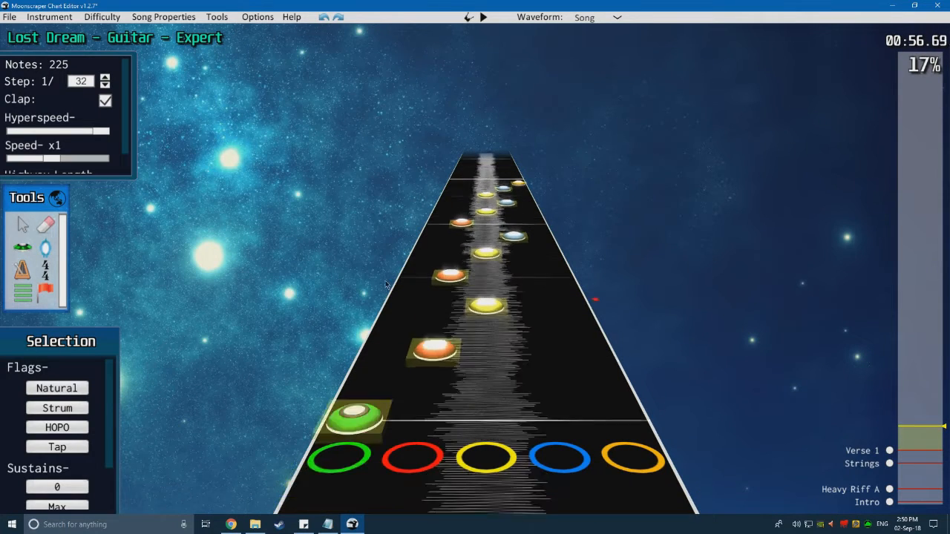
Step: Paste the copied notes at position 19200 after the orange note and change the pasted section's first blue note to a strum
{"action": "key", "text": "space"}
{"action": "key", "text": "space"}
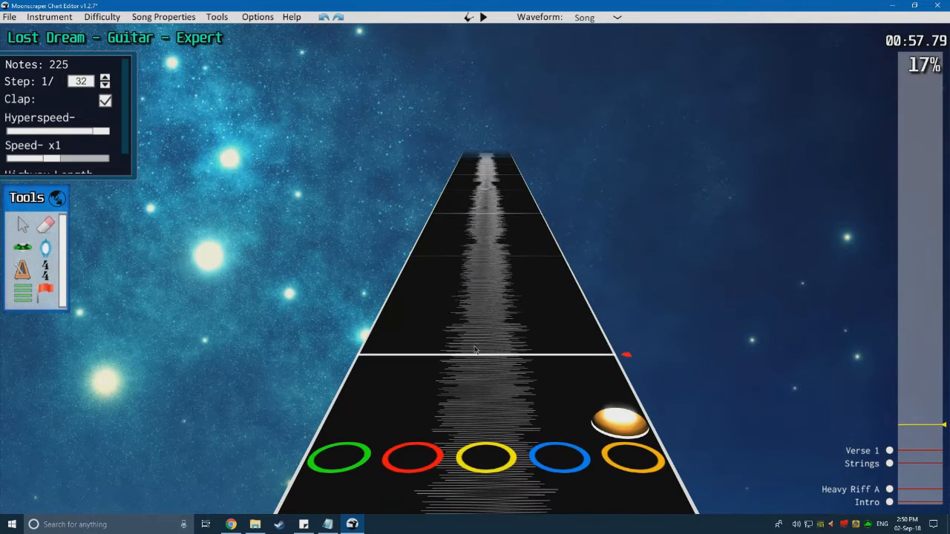
{"action": "key", "text": "ctrl+v"}
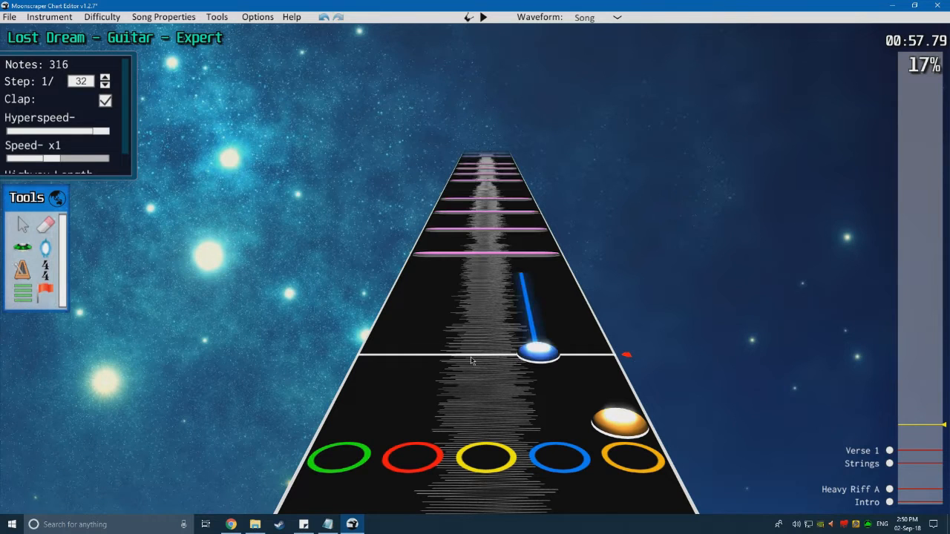
{"action": "left_click", "coordinate": [544, 348]}
{"action": "left_click", "coordinate": [399, 282]}
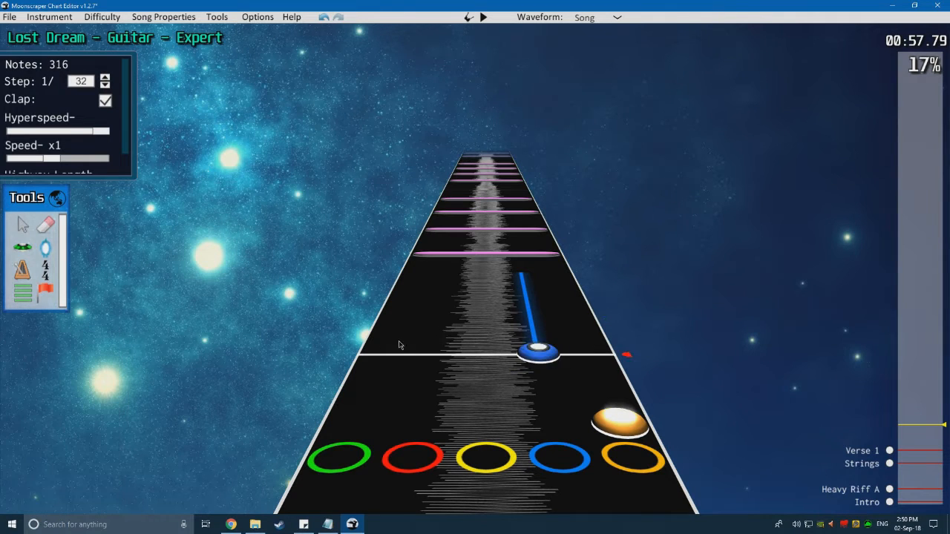
Step: Play back the pasted section and the uncharted audio following it
{"action": "scroll", "coordinate": [401, 312], "scroll_direction": "down", "scroll_amount": 8}
{"action": "key", "text": "space"}
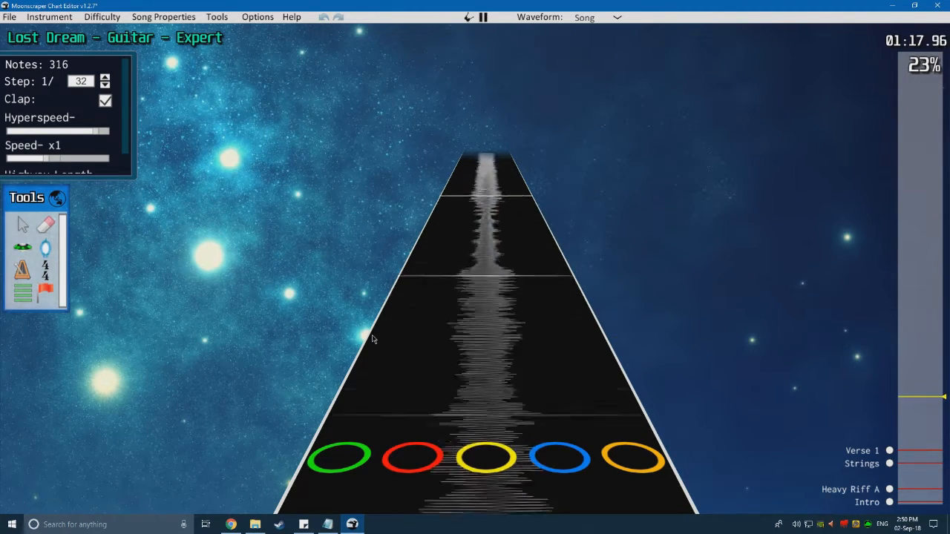
{"action": "key", "text": "space"}
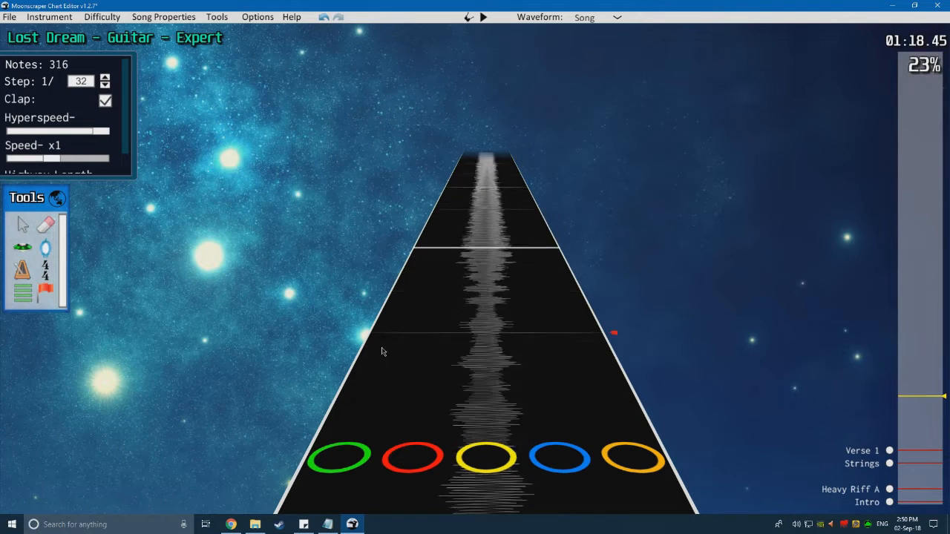
{"action": "key", "text": "space"}
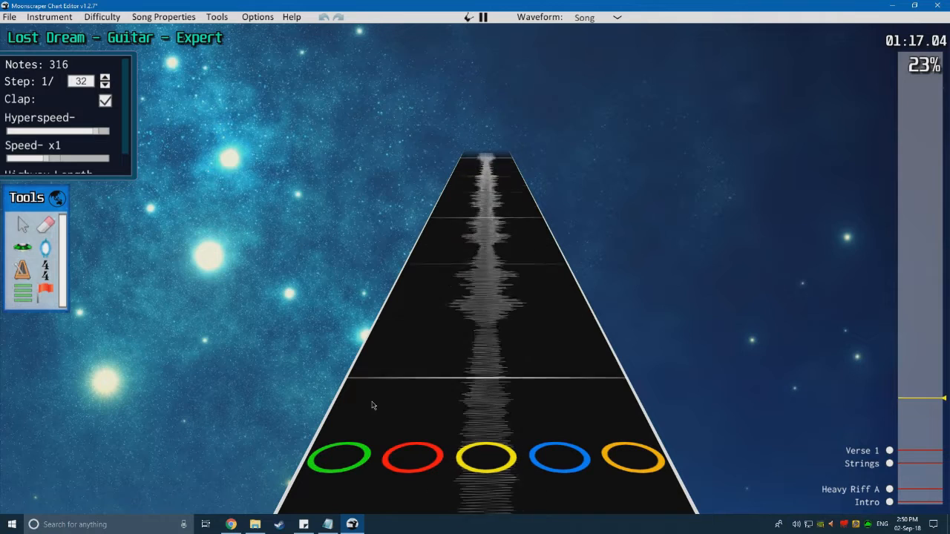
{"action": "key", "text": "space"}
Step: Return to the end of the pasted run and listen onward to locate where the next song section starts
{"action": "left_click_drag", "start_coordinate": [926, 399], "coordinate": [917, 403]}
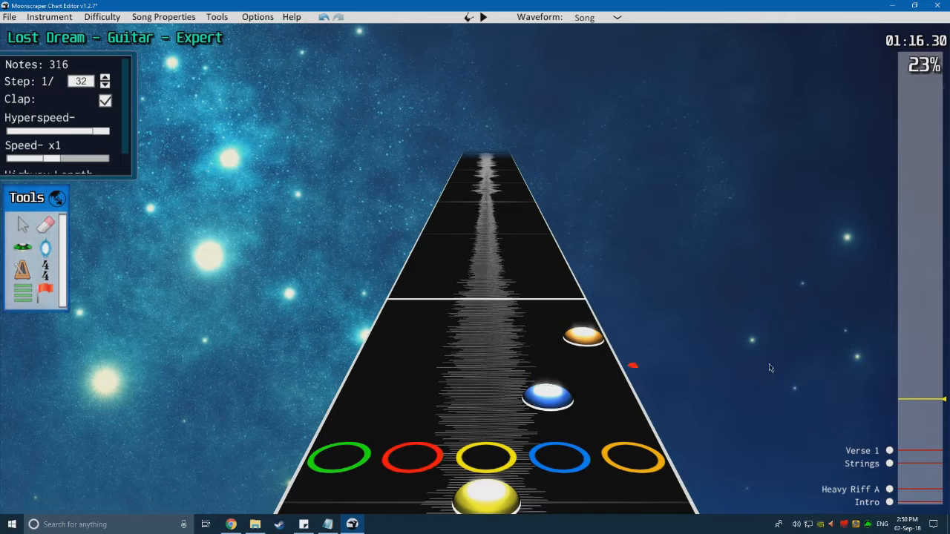
{"action": "key", "text": "Up"}
{"action": "key", "text": "Up"}
{"action": "key", "text": "Up"}
{"action": "key", "text": "Up"}
{"action": "key", "text": "Up"}
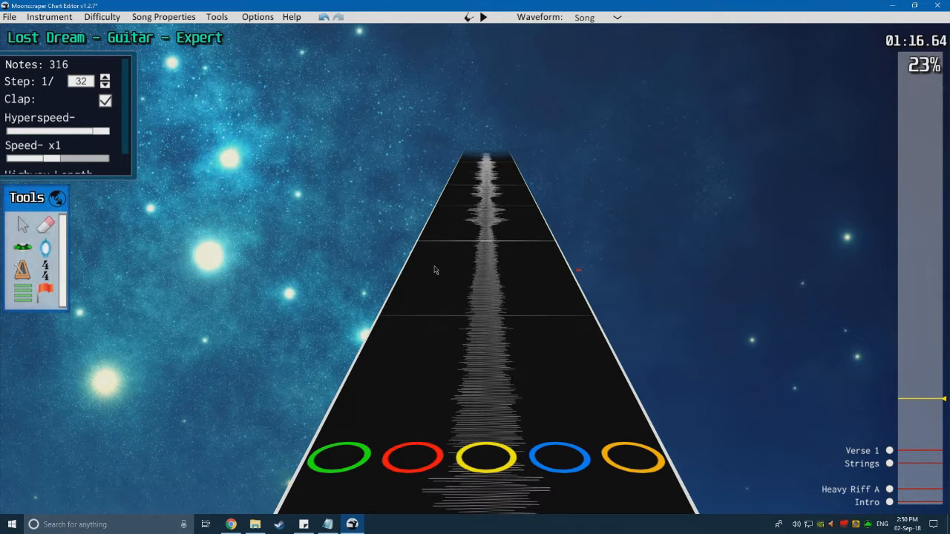
{"action": "key", "text": "Down"}
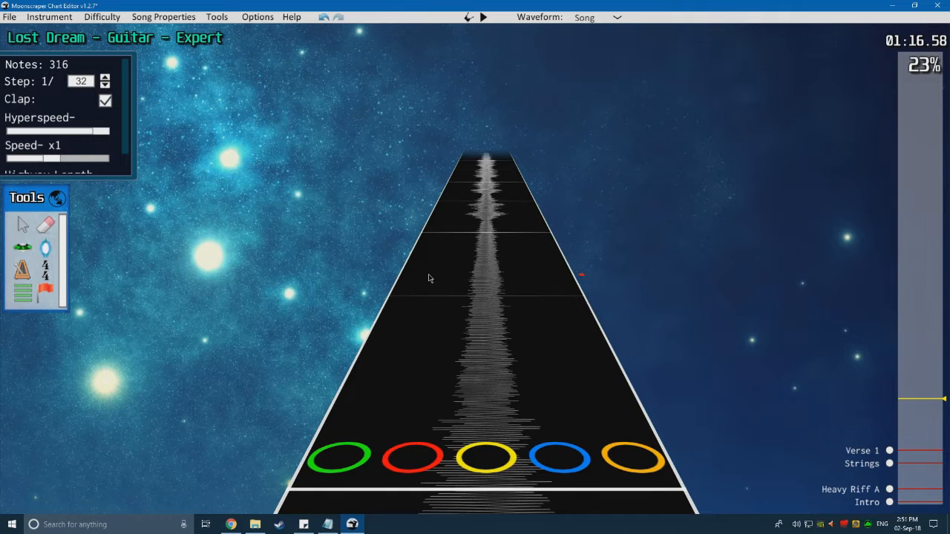
{"action": "key", "text": "space"}
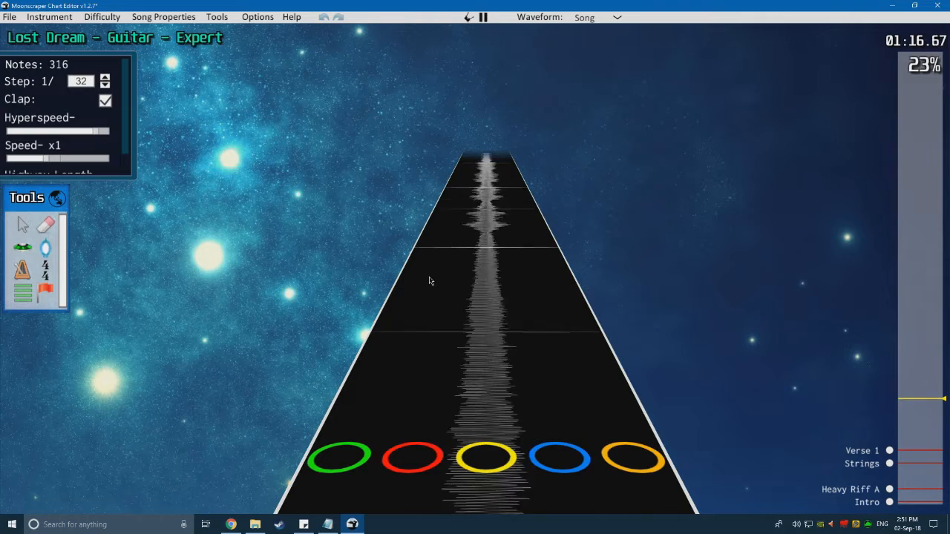
{"action": "key", "text": "space"}
Step: Add a section marker at position 26112 and name it Chorus
{"action": "left_click", "coordinate": [19, 298]}
{"action": "left_click", "coordinate": [237, 365]}
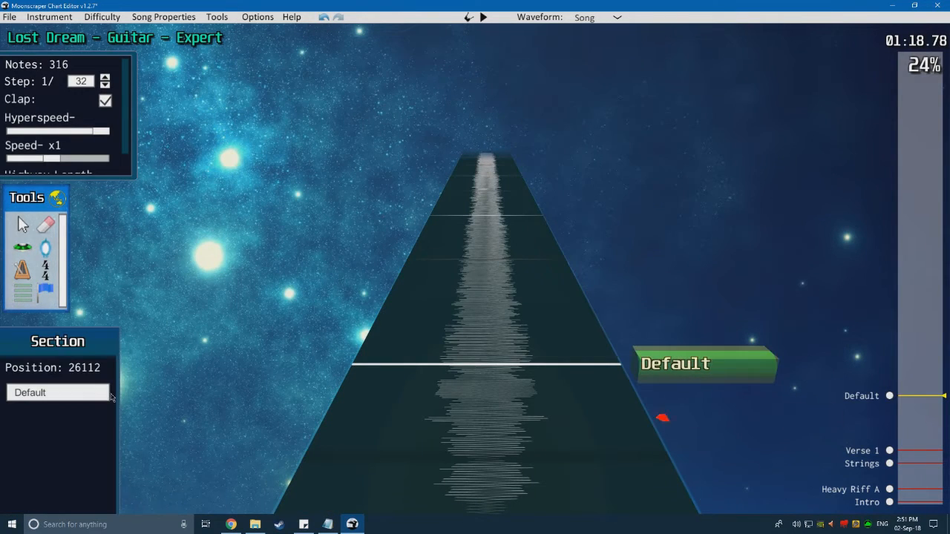
{"action": "type", "text": "Chorus"}
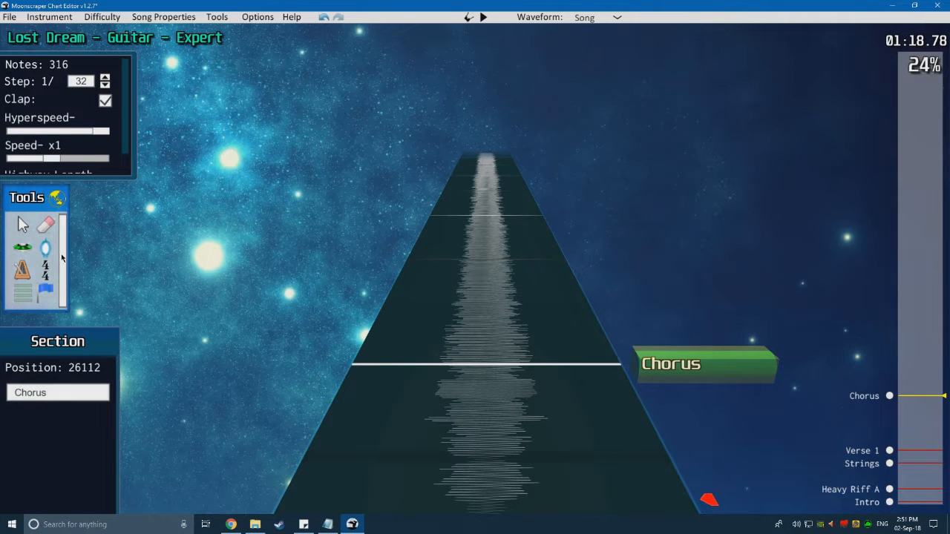
{"action": "left_click", "coordinate": [61, 196]}
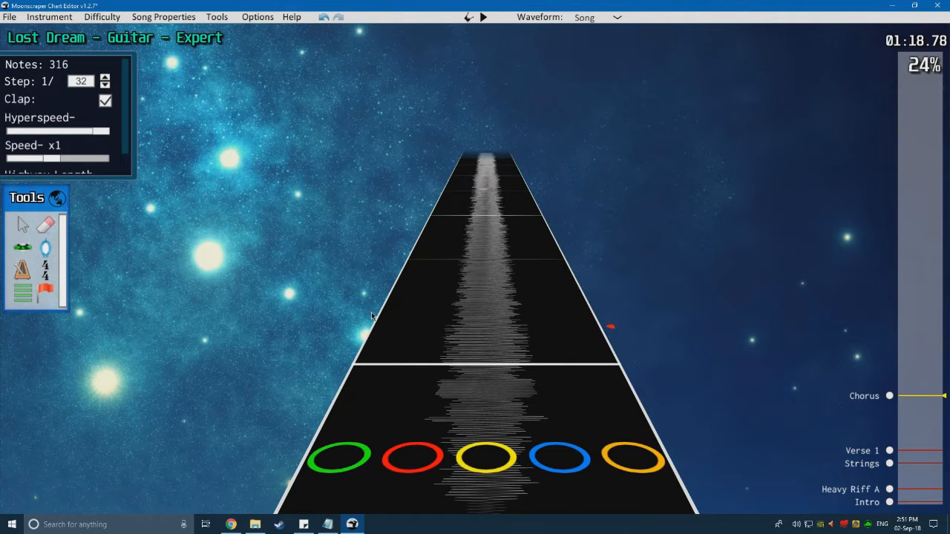
Step: Jump to the Chorus section and play back its opening to hear the first chord
{"action": "left_click", "coordinate": [887, 452]}
{"action": "left_click_drag", "start_coordinate": [906, 450], "coordinate": [906, 397]}
{"action": "left_click", "coordinate": [889, 396]}
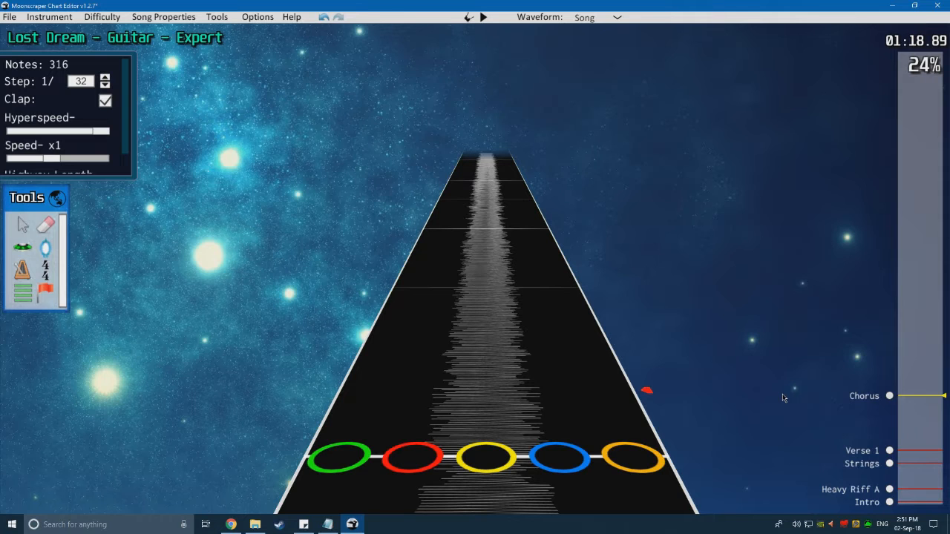
{"action": "key", "text": "space"}
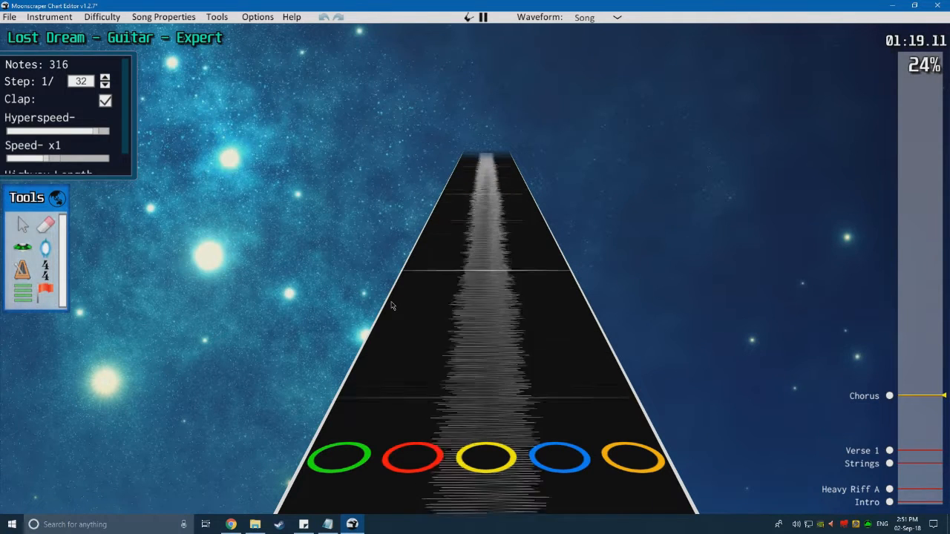
{"action": "key", "text": "space"}
{"action": "scroll", "coordinate": [393, 310], "scroll_direction": "down", "scroll_amount": 4}
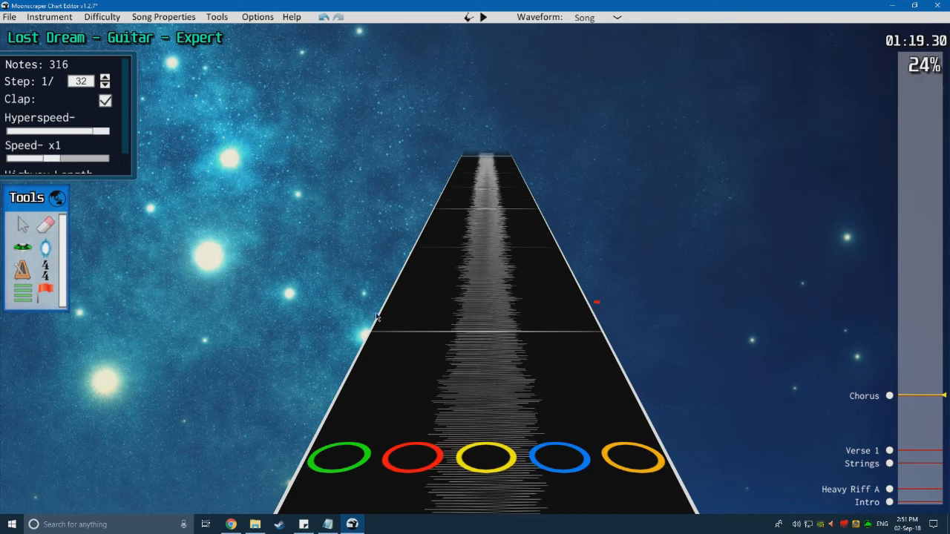
{"action": "scroll", "coordinate": [256, 291], "scroll_direction": "down", "scroll_amount": 3}
Step: Place a red, blue and orange chord at position 26112, give it a long sustain, and play it back
{"action": "left_click", "coordinate": [28, 252]}
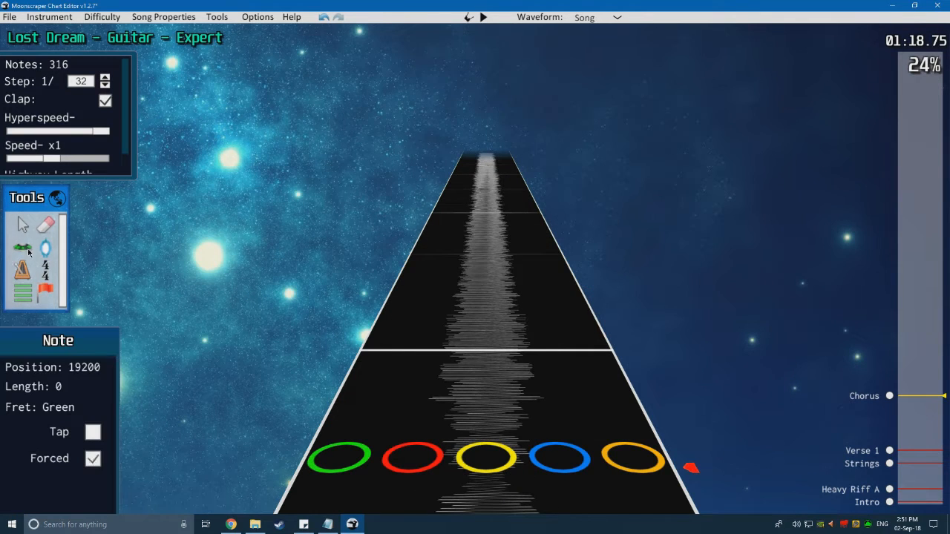
{"action": "key", "text": "space"}
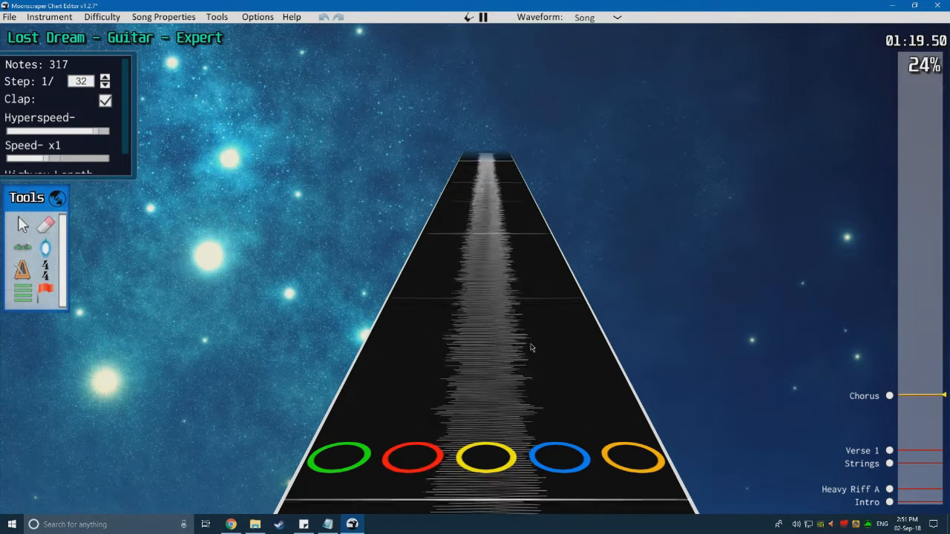
{"action": "key", "text": "space"}
{"action": "left_click_drag", "start_coordinate": [591, 436], "coordinate": [512, 215]}
{"action": "scroll", "coordinate": [485, 319], "scroll_direction": "down", "scroll_amount": 2}
{"action": "key", "text": "space"}
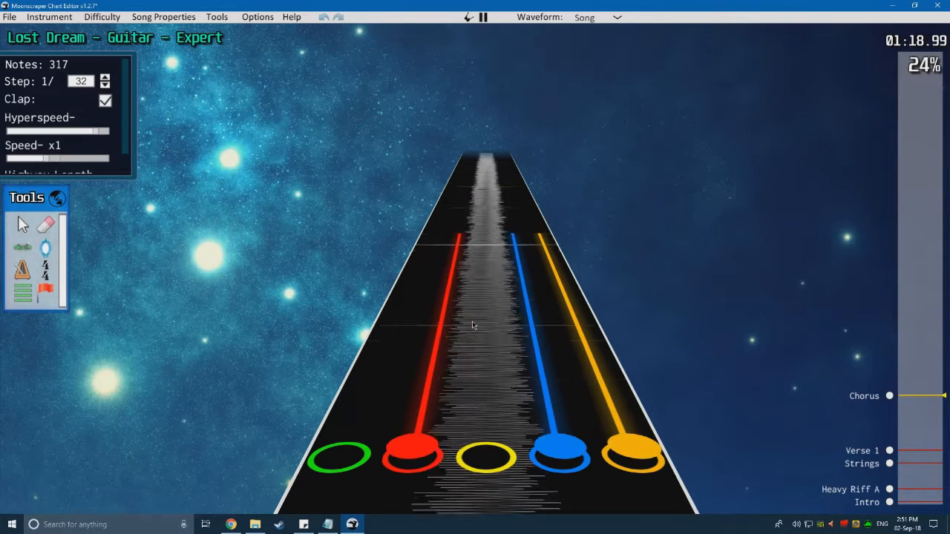
{"action": "key", "text": "space"}
Step: Add two more sustained red, blue and orange chords after the first Chorus chord and play them back
{"action": "scroll", "coordinate": [529, 297], "scroll_direction": "down", "scroll_amount": 4}
{"action": "key", "text": "space"}
{"action": "key", "text": "space"}
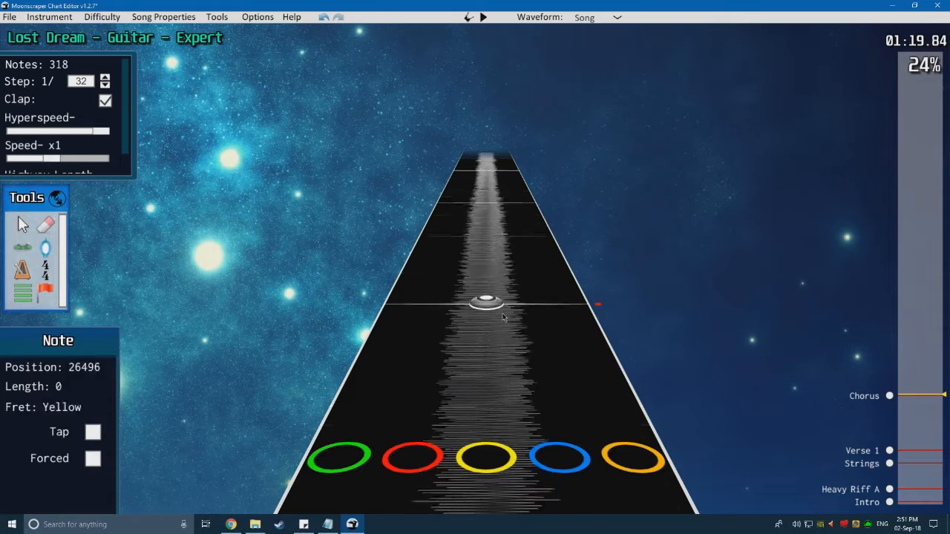
{"action": "scroll", "coordinate": [512, 296], "scroll_direction": "down", "scroll_amount": 1}
{"action": "scroll", "coordinate": [519, 293], "scroll_direction": "up", "scroll_amount": 4}
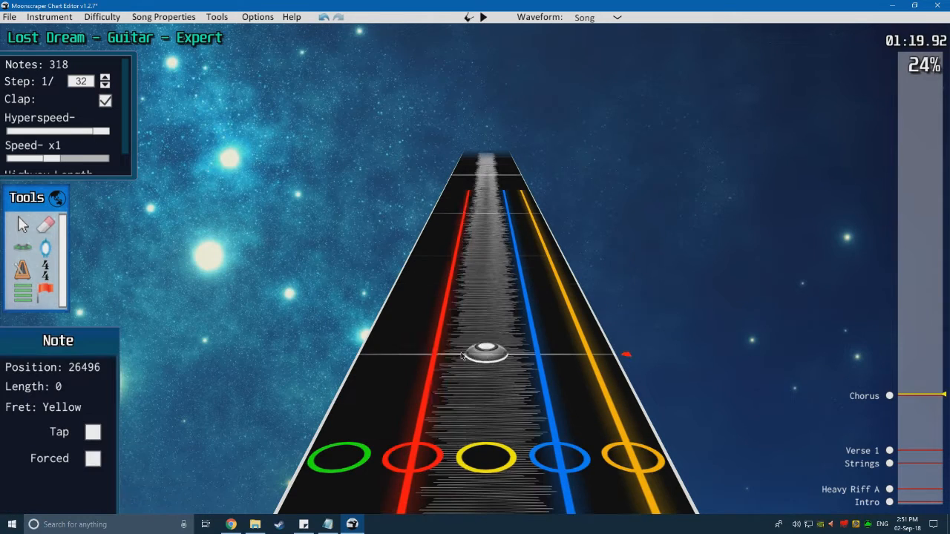
{"action": "scroll", "coordinate": [512, 293], "scroll_direction": "down", "scroll_amount": 4}
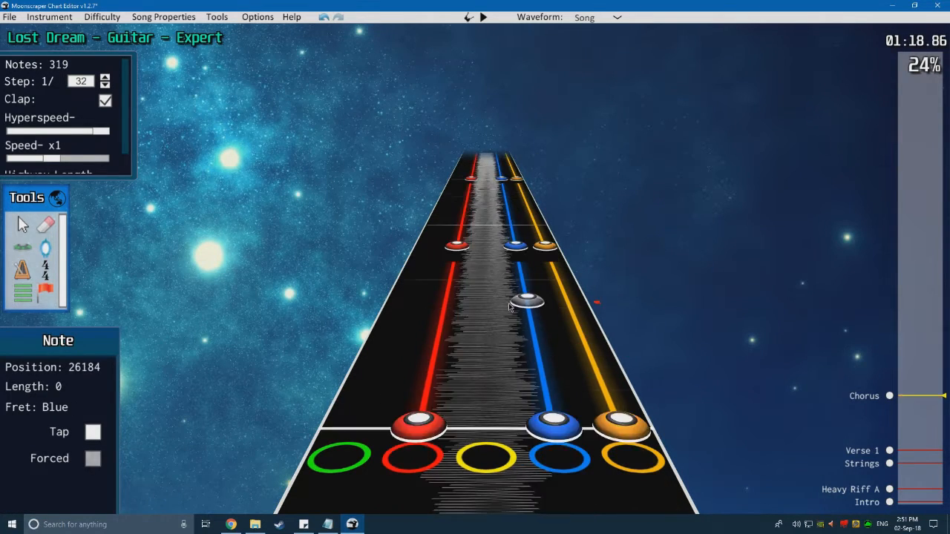
{"action": "key", "text": "space"}
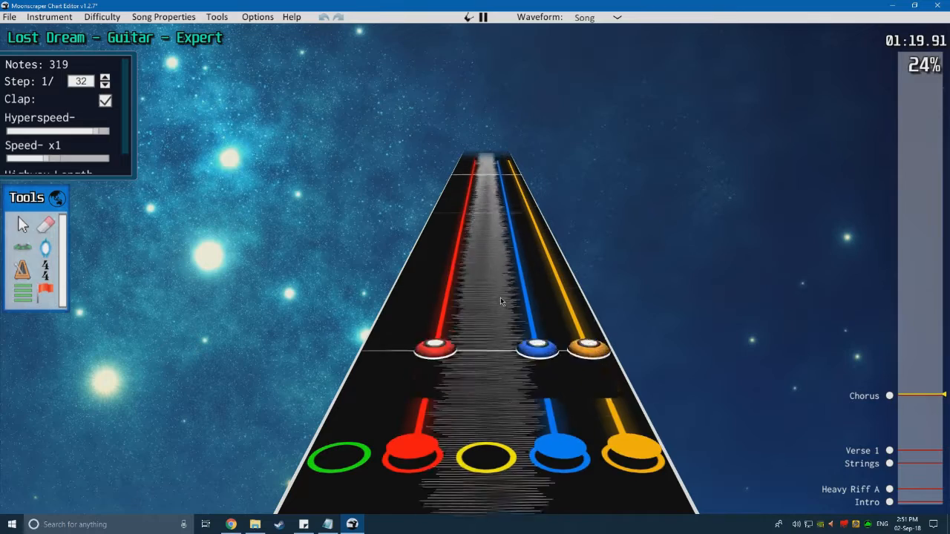
Step: Move the blue note of the third sustained Chorus chord to the yellow lane and play it back
{"action": "key", "text": "space"}
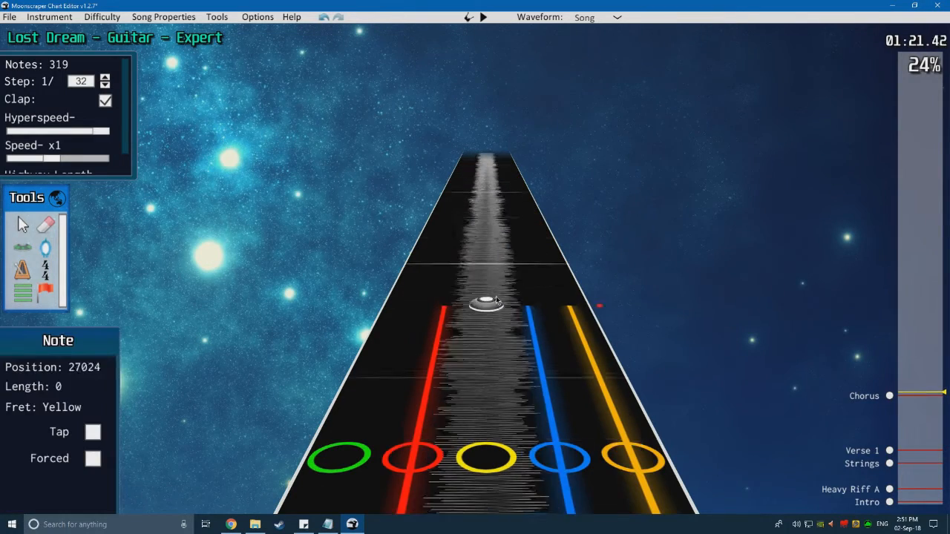
{"action": "scroll", "coordinate": [494, 304], "scroll_direction": "down", "scroll_amount": 2}
{"action": "scroll", "coordinate": [207, 252], "scroll_direction": "down", "scroll_amount": 2}
{"action": "left_click", "coordinate": [23, 225]}
{"action": "scroll", "coordinate": [397, 288], "scroll_direction": "down", "scroll_amount": 6}
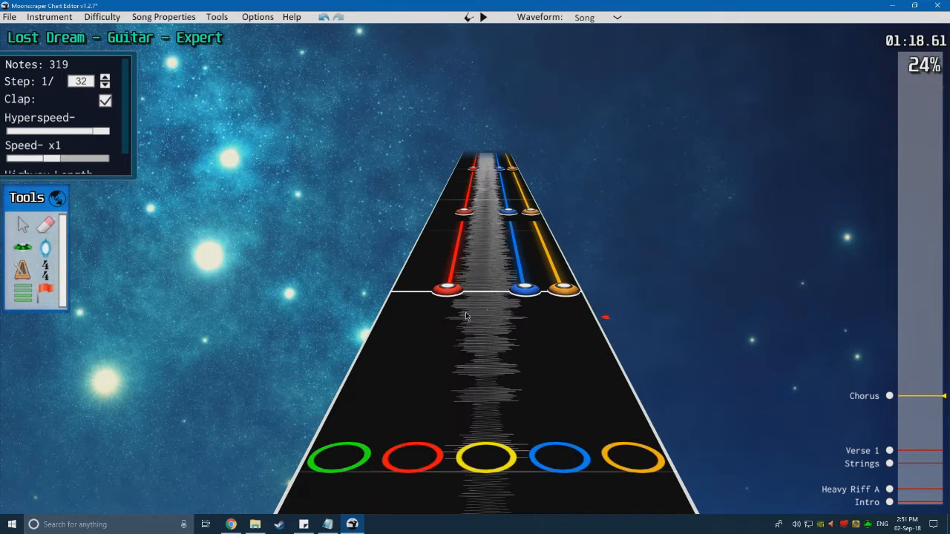
{"action": "left_click_drag", "start_coordinate": [503, 164], "coordinate": [504, 162]}
{"action": "left_click_drag", "start_coordinate": [525, 288], "coordinate": [487, 290]}
{"action": "key", "text": "space"}
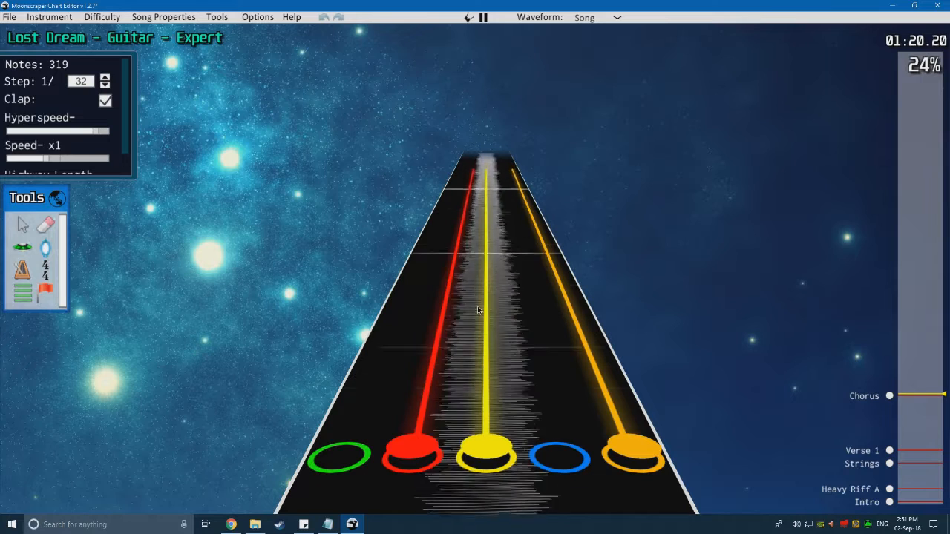
{"action": "key", "text": "space"}
Step: Add two sustained red, blue and orange chords after the red, yellow and orange chord and play them back
{"action": "left_click", "coordinate": [29, 248]}
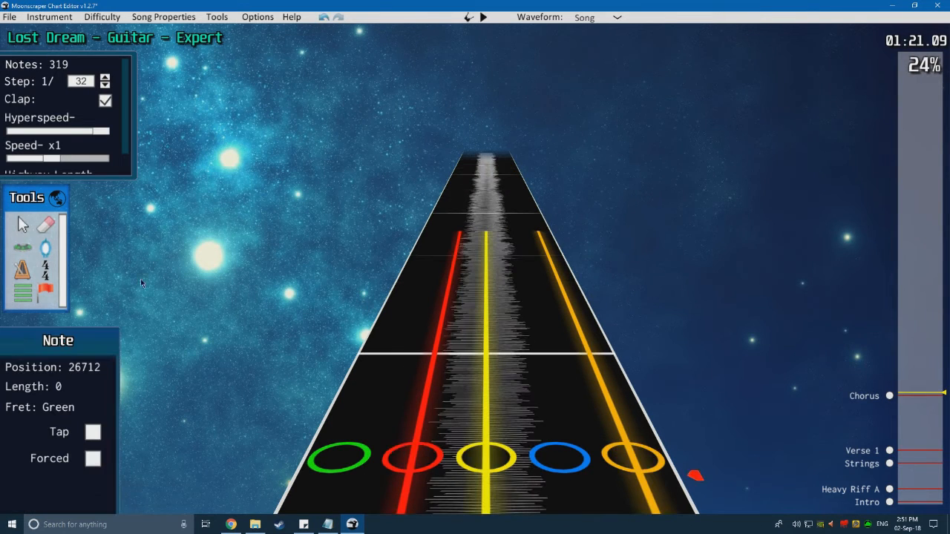
{"action": "scroll", "coordinate": [458, 372], "scroll_direction": "down", "scroll_amount": 2}
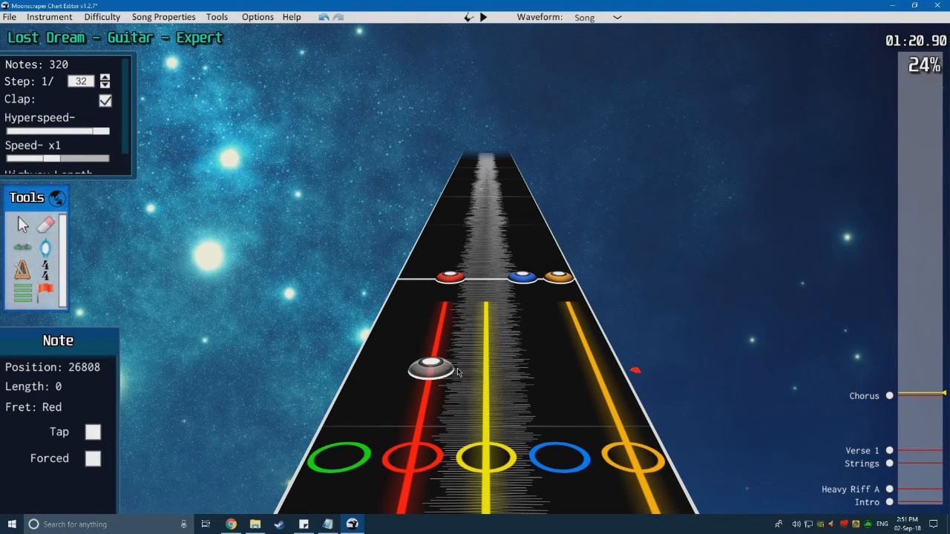
{"action": "scroll", "coordinate": [456, 274], "scroll_direction": "up", "scroll_amount": 4}
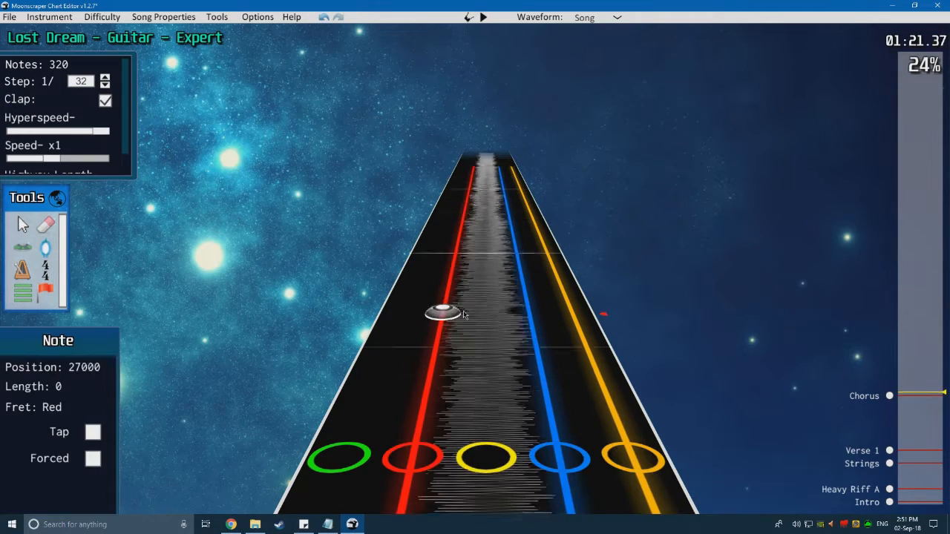
{"action": "key", "text": "space"}
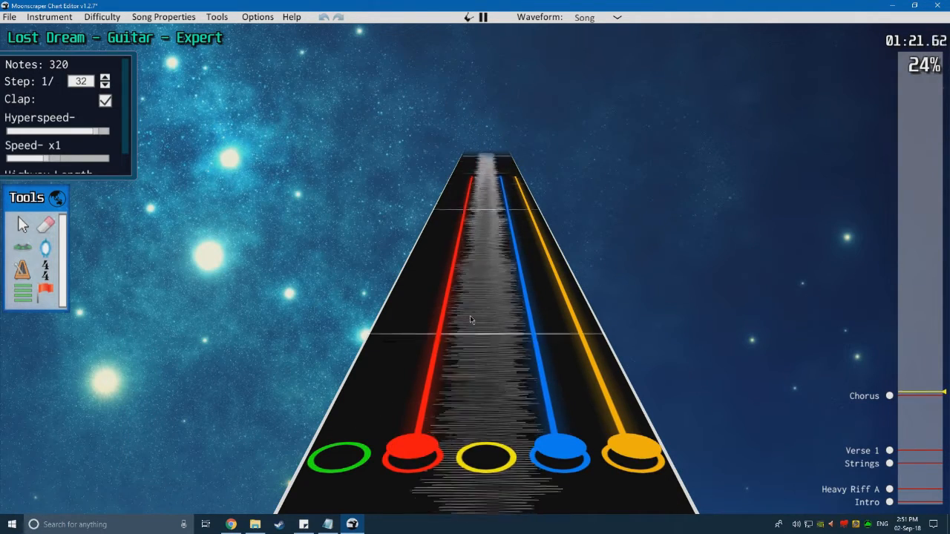
{"action": "key", "text": "space"}
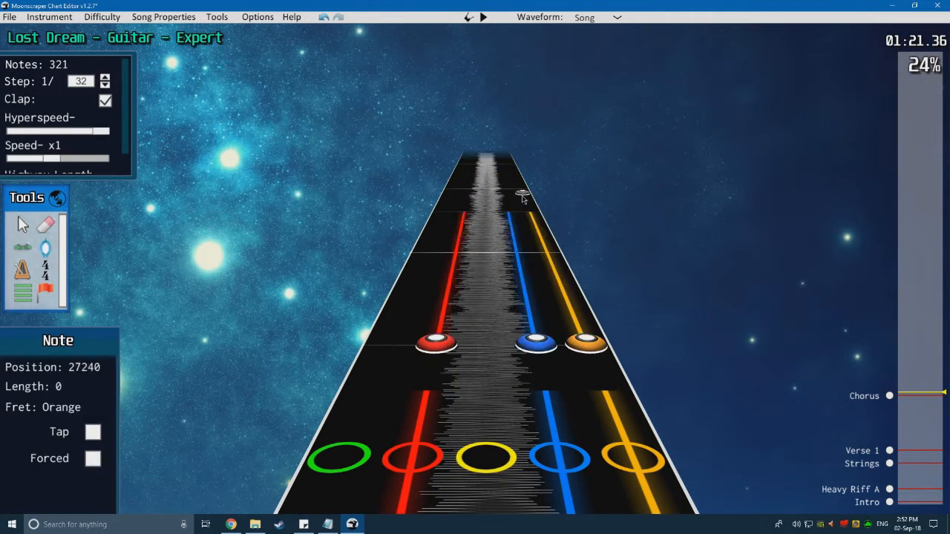
{"action": "key", "text": "space"}
{"action": "key", "text": "space"}
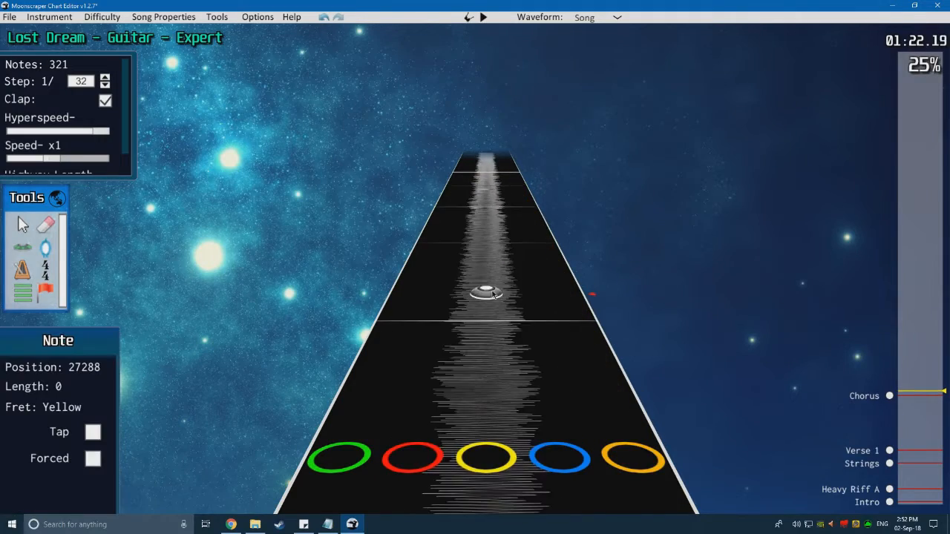
Step: Replay the newest chord, then add a red, blue and orange chord at position 27120 with a long sustain
{"action": "scroll", "coordinate": [506, 321], "scroll_direction": "down", "scroll_amount": 8}
{"action": "key", "text": "space"}
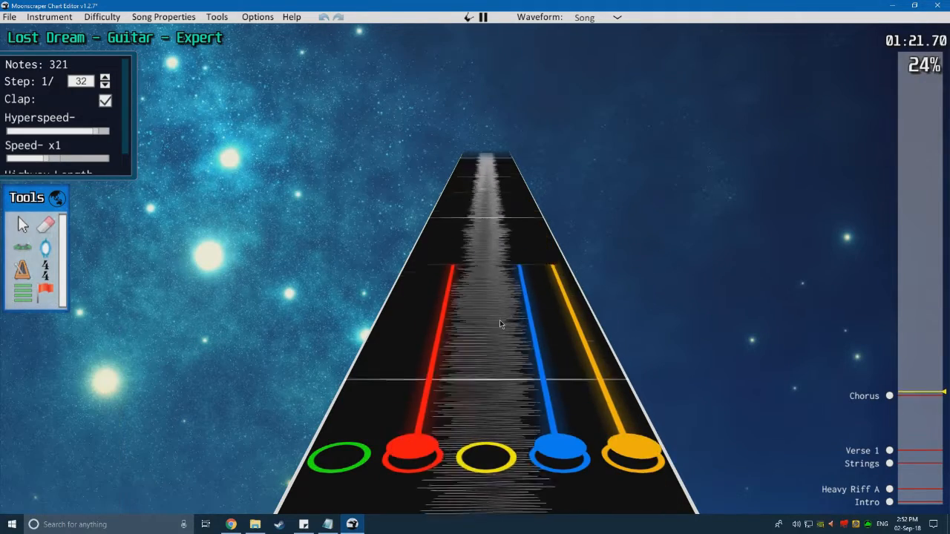
{"action": "key", "text": "space"}
{"action": "scroll", "coordinate": [499, 322], "scroll_direction": "down", "scroll_amount": 4}
{"action": "left_click", "coordinate": [443, 323]}
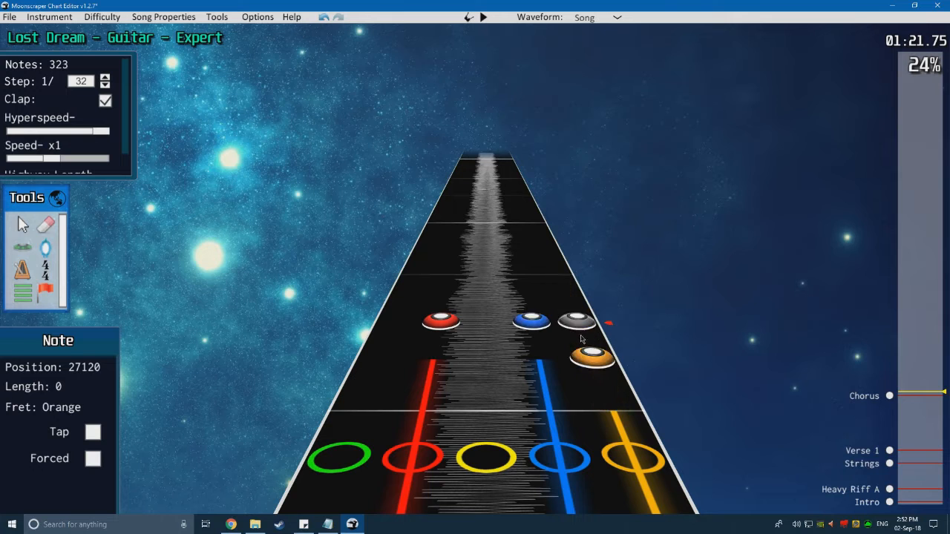
{"action": "left_click", "coordinate": [571, 324]}
{"action": "left_click_drag", "start_coordinate": [572, 323], "coordinate": [543, 180]}
Step: Erase the stray orange note just before the chord at position 27120
{"action": "scroll", "coordinate": [544, 180], "scroll_direction": "down", "scroll_amount": 1}
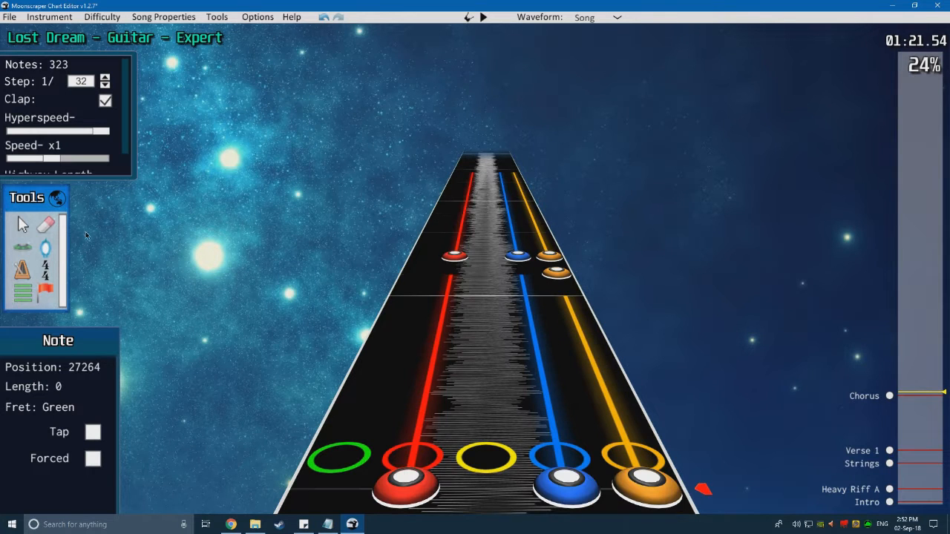
{"action": "left_click", "coordinate": [22, 247]}
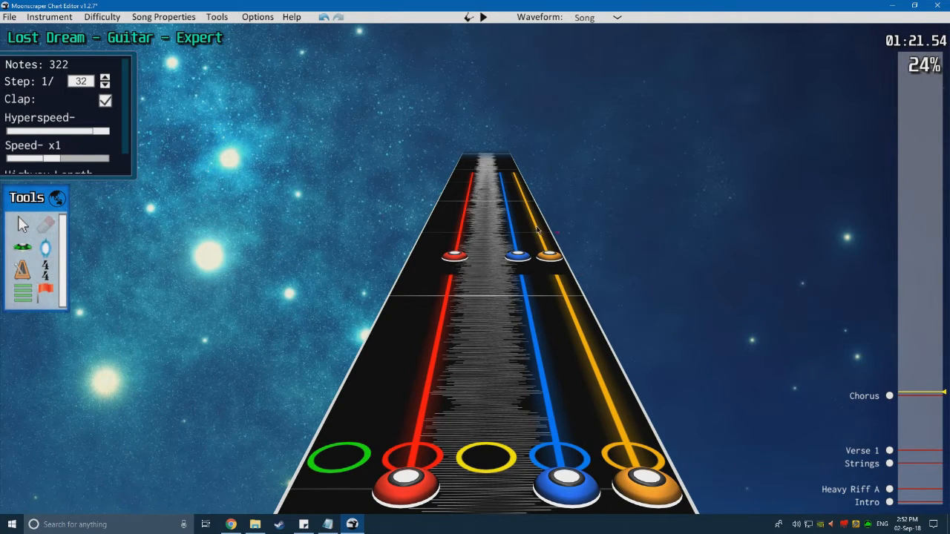
{"action": "scroll", "coordinate": [539, 238], "scroll_direction": "down", "scroll_amount": 5}
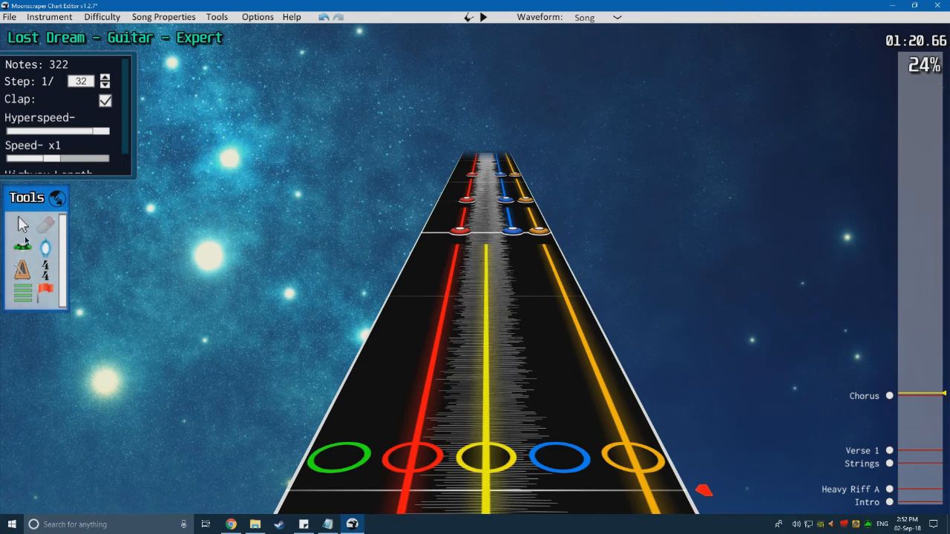
Step: Play through the chorus and add a yellow-blue-orange chord at position 27648
{"action": "key", "text": "space"}
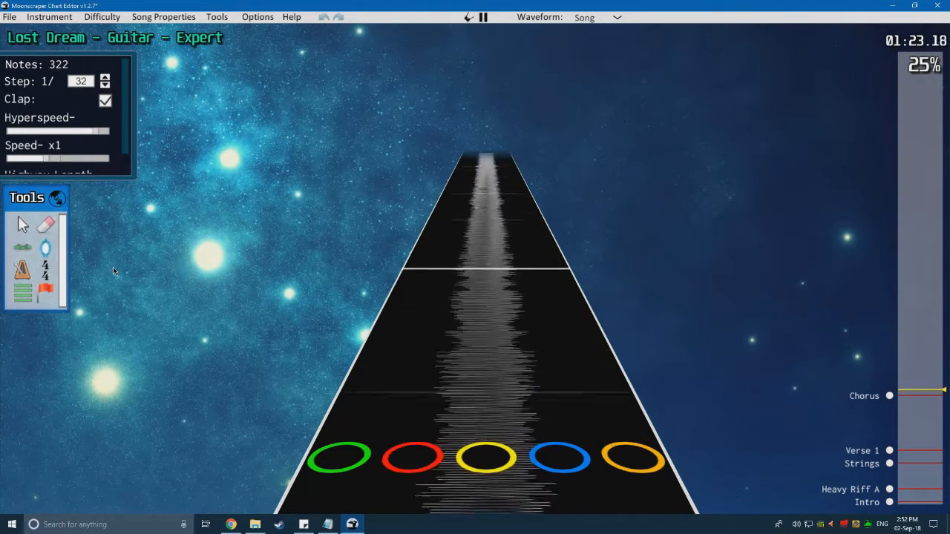
{"action": "key", "text": "space"}
{"action": "key", "text": "space"}
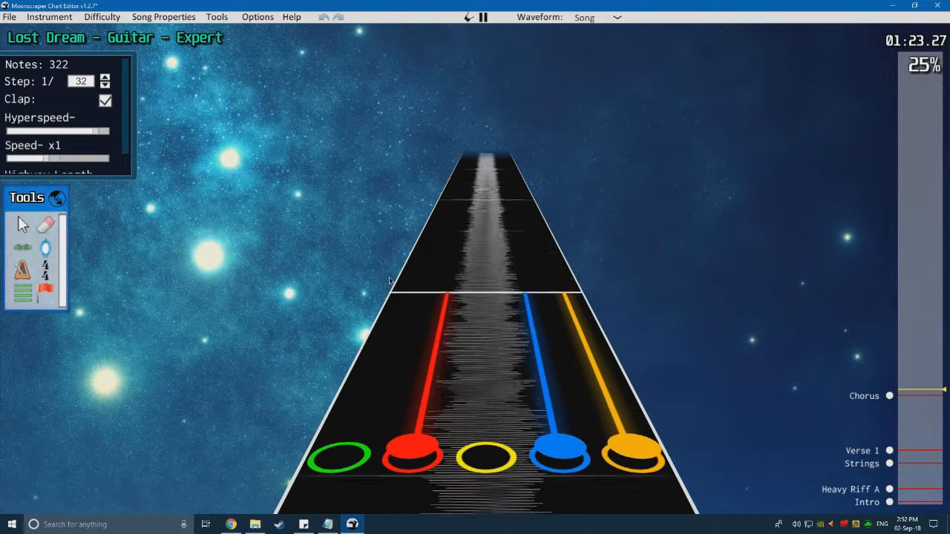
{"action": "key", "text": "space"}
{"action": "scroll", "coordinate": [491, 397], "scroll_direction": "down", "scroll_amount": 1}
{"action": "scroll", "coordinate": [490, 397], "scroll_direction": "down", "scroll_amount": 1}
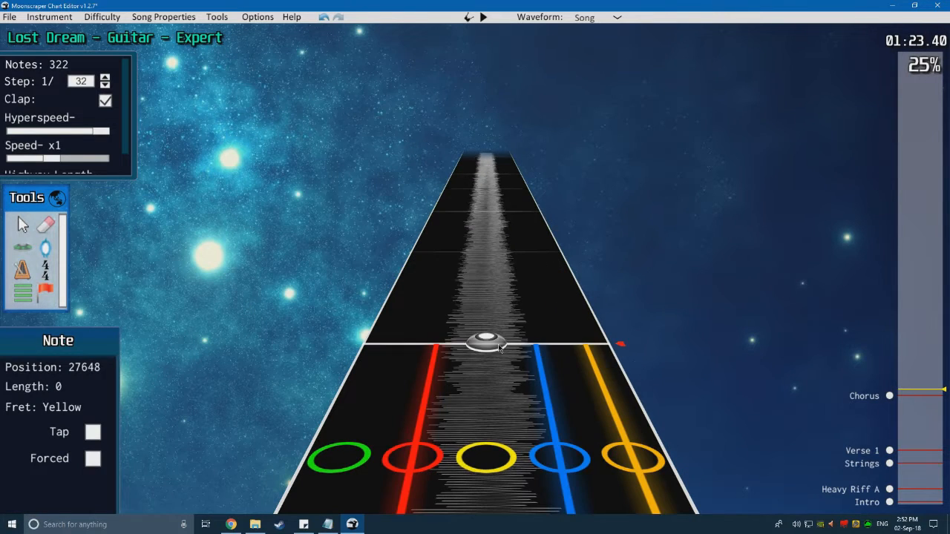
{"action": "scroll", "coordinate": [548, 405], "scroll_direction": "down", "scroll_amount": 1}
{"action": "key", "text": "space"}
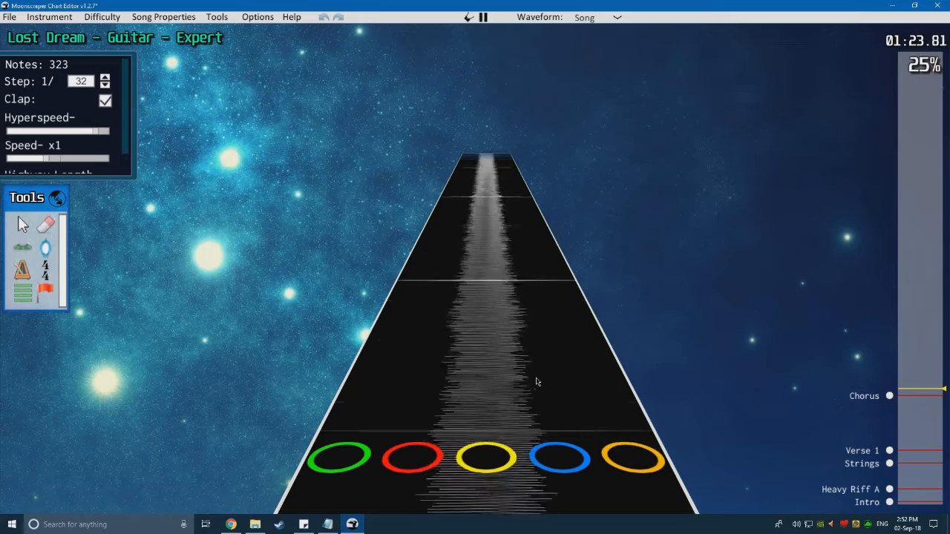
Step: Extend the sustains of the yellow-blue-orange chord at position 27648 past the following beat line and play them back
{"action": "key", "text": "space"}
{"action": "scroll", "coordinate": [545, 384], "scroll_direction": "down", "scroll_amount": 4}
{"action": "scroll", "coordinate": [559, 385], "scroll_direction": "down", "scroll_amount": 1}
{"action": "key", "text": "space"}
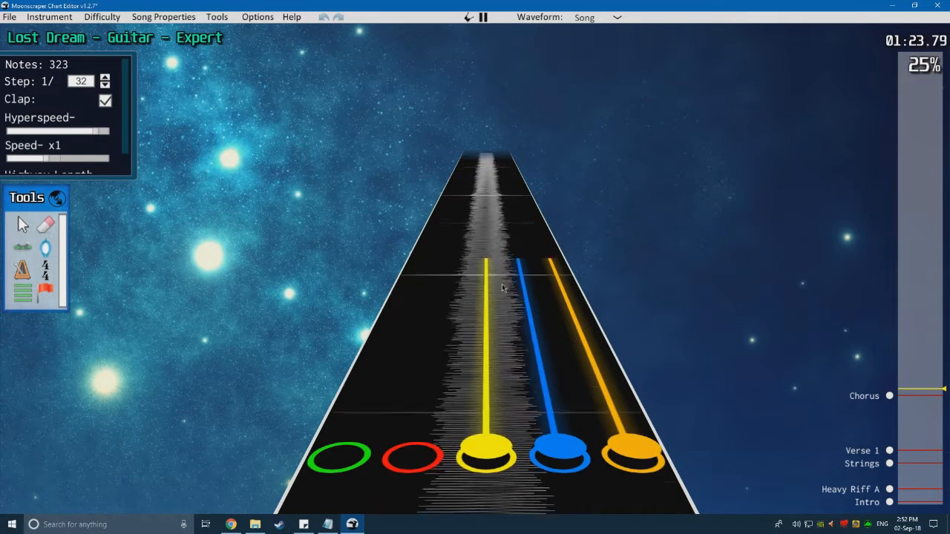
{"action": "key", "text": "space"}
{"action": "scroll", "coordinate": [503, 297], "scroll_direction": "down", "scroll_amount": 3}
{"action": "key", "text": "space"}
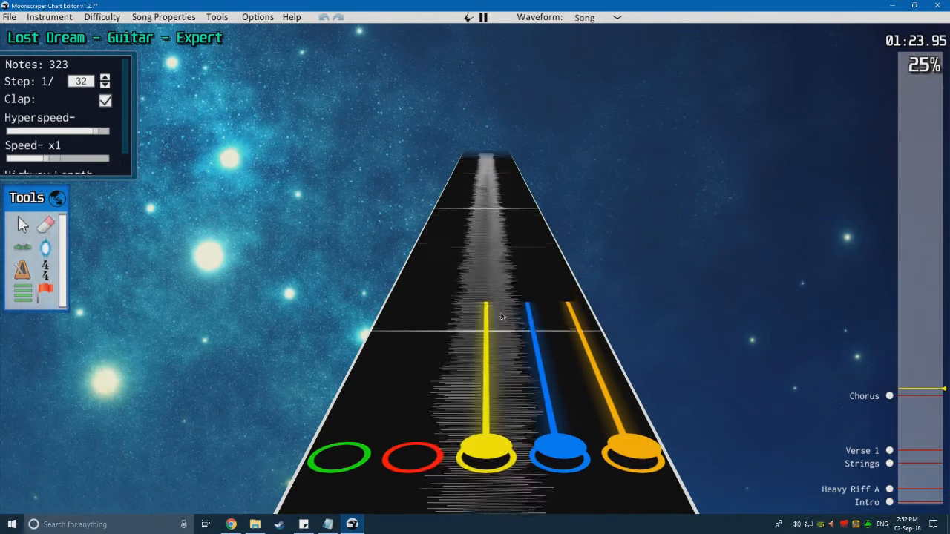
Step: Add a second yellow-blue-orange chord at position 27792 and give all three notes long sustains
{"action": "key", "text": "space"}
{"action": "scroll", "coordinate": [608, 343], "scroll_direction": "down", "scroll_amount": 4}
{"action": "key", "text": "space"}
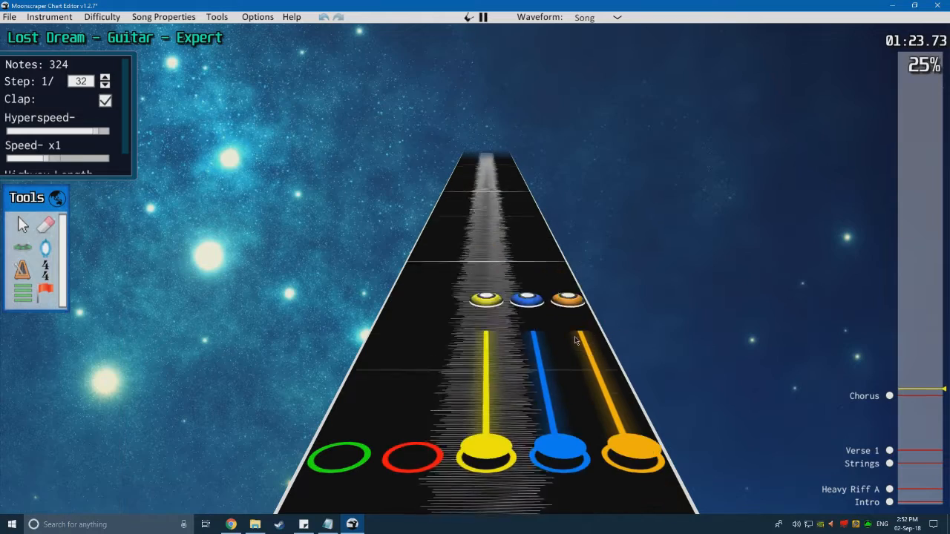
{"action": "key", "text": "space"}
{"action": "scroll", "coordinate": [575, 343], "scroll_direction": "down", "scroll_amount": 4}
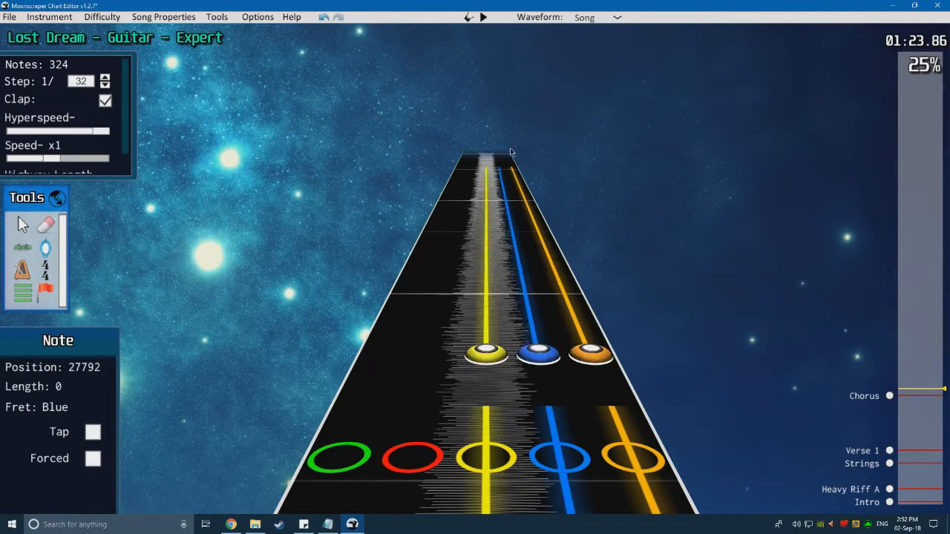
Step: Add a third yellow-blue-orange chord with sustains at position 27888
{"action": "key", "text": "space"}
{"action": "key", "text": "space"}
{"action": "scroll", "coordinate": [489, 297], "scroll_direction": "down", "scroll_amount": 1}
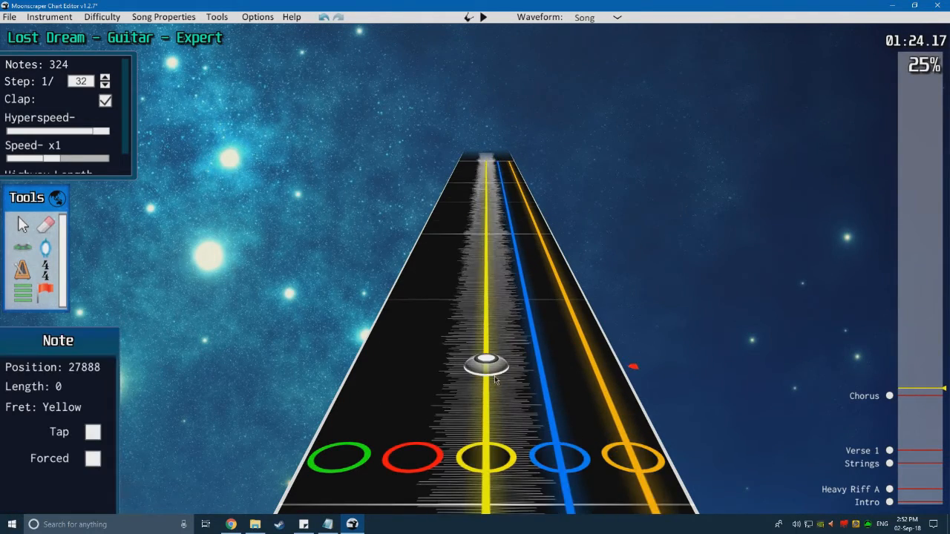
{"action": "left_click_drag", "start_coordinate": [487, 369], "coordinate": [600, 372]}
{"action": "scroll", "coordinate": [563, 312], "scroll_direction": "down", "scroll_amount": 1}
{"action": "scroll", "coordinate": [525, 243], "scroll_direction": "down", "scroll_amount": 2}
{"action": "key", "text": "space"}
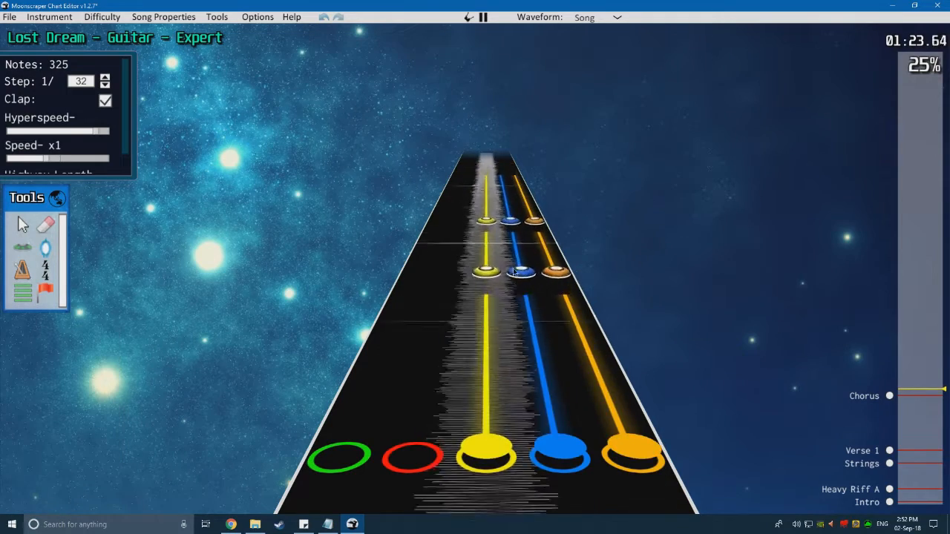
Step: Play back the three new yellow-blue-orange chords to check their timing against the song
{"action": "key", "text": "space"}
{"action": "scroll", "coordinate": [503, 298], "scroll_direction": "down", "scroll_amount": 1}
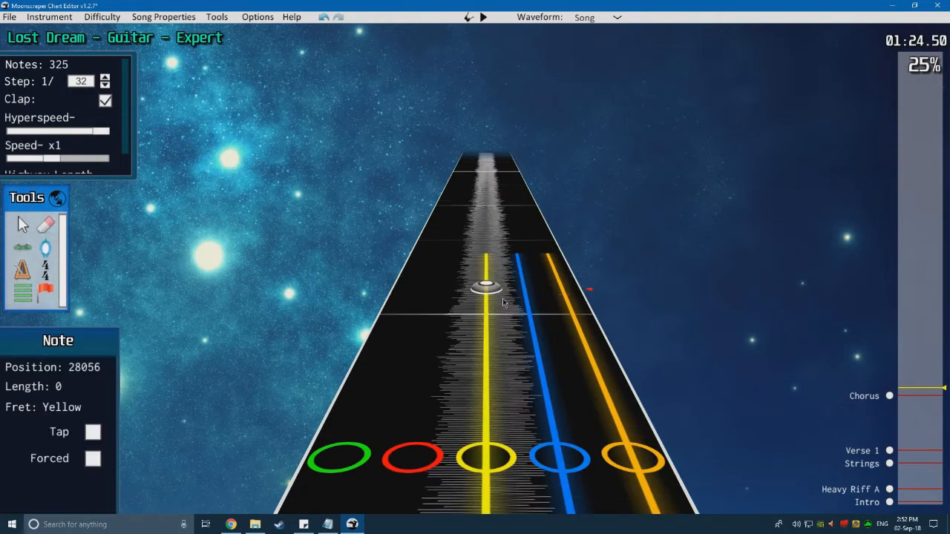
{"action": "key", "text": "space"}
{"action": "key", "text": "space"}
{"action": "scroll", "coordinate": [505, 305], "scroll_direction": "down", "scroll_amount": 4}
{"action": "scroll", "coordinate": [508, 312], "scroll_direction": "down", "scroll_amount": 8}
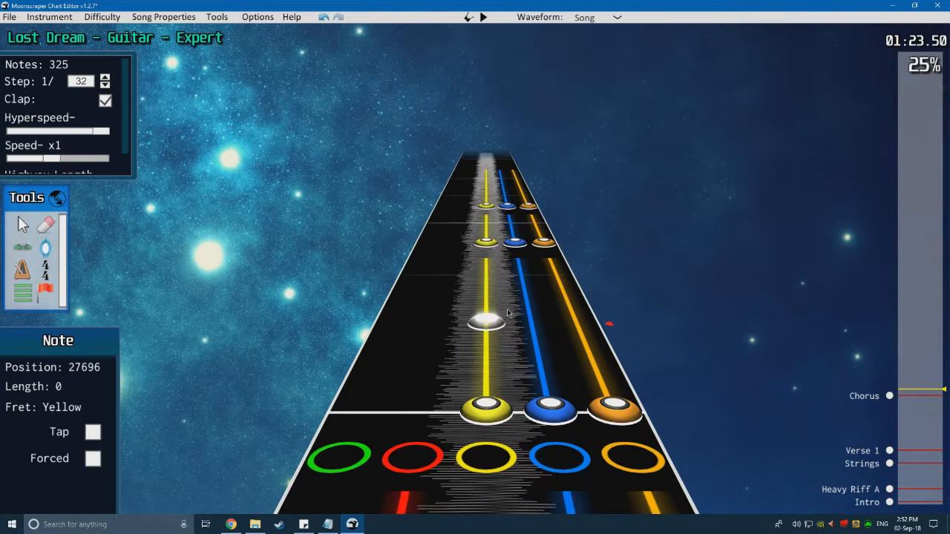
{"action": "scroll", "coordinate": [383, 268], "scroll_direction": "up", "scroll_amount": 1}
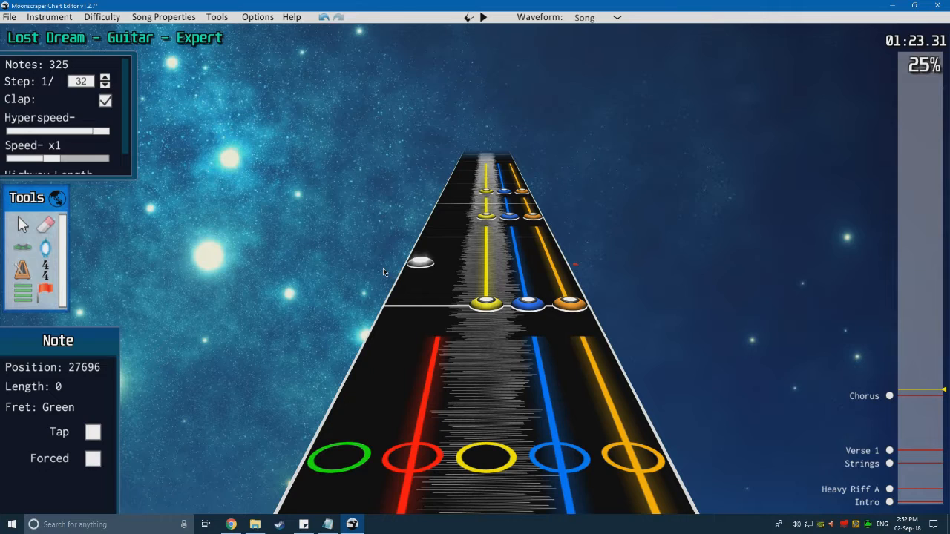
{"action": "scroll", "coordinate": [383, 268], "scroll_direction": "down", "scroll_amount": 1}
{"action": "key", "text": "space"}
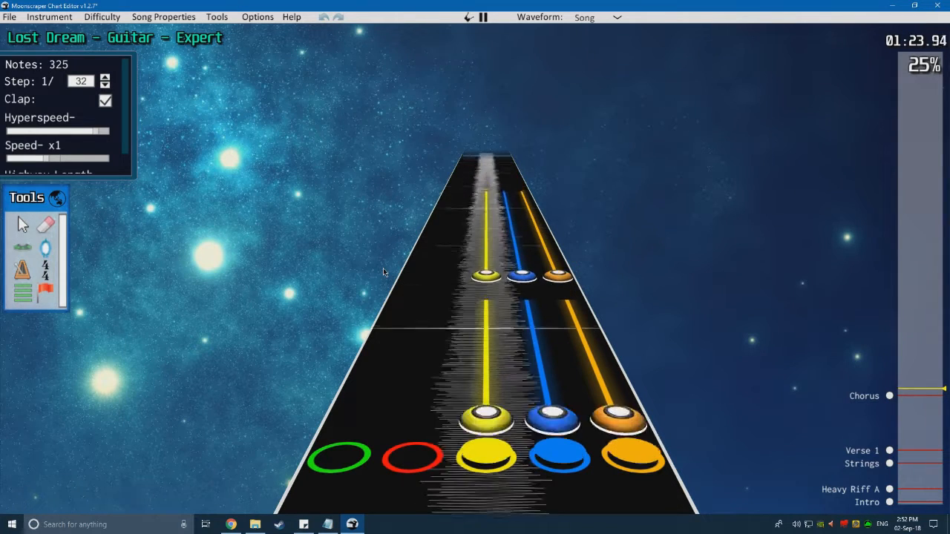
Step: Add a single yellow note on the beat line after the third chord and a yellow-blue-orange chord shortly after it
{"action": "key", "text": "space"}
{"action": "scroll", "coordinate": [449, 288], "scroll_direction": "down", "scroll_amount": 6}
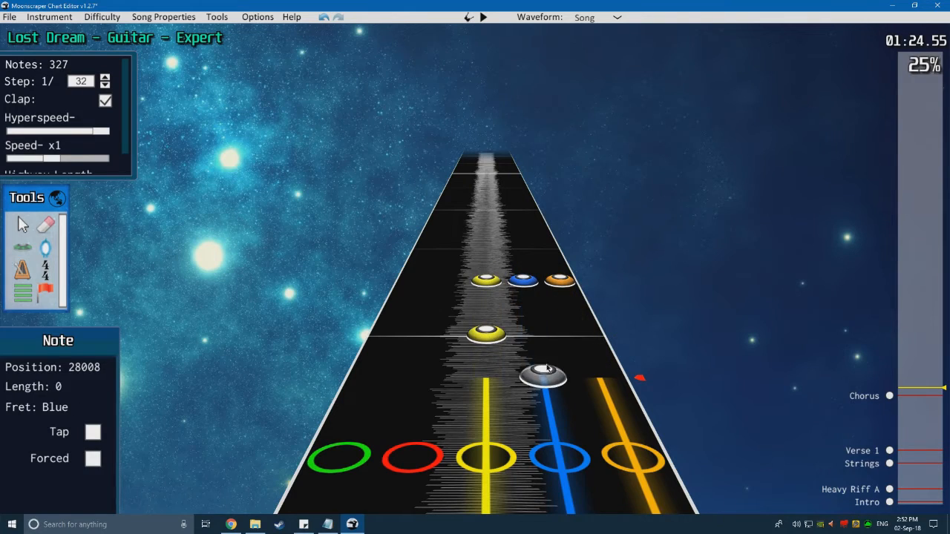
{"action": "key", "text": "space"}
{"action": "key", "text": "space"}
{"action": "scroll", "coordinate": [499, 328], "scroll_direction": "down", "scroll_amount": 17}
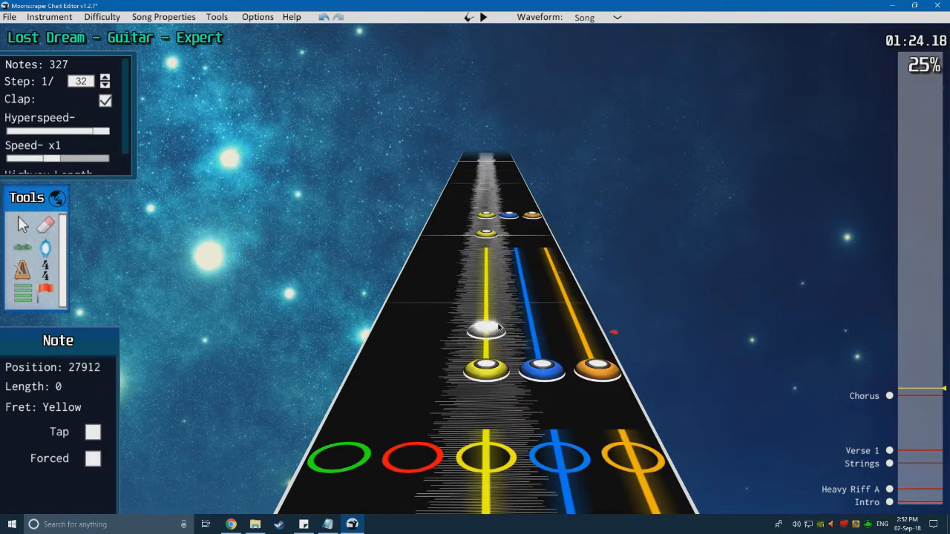
{"action": "key", "text": "space"}
{"action": "key", "text": "space"}
{"action": "scroll", "coordinate": [497, 324], "scroll_direction": "down", "scroll_amount": 6}
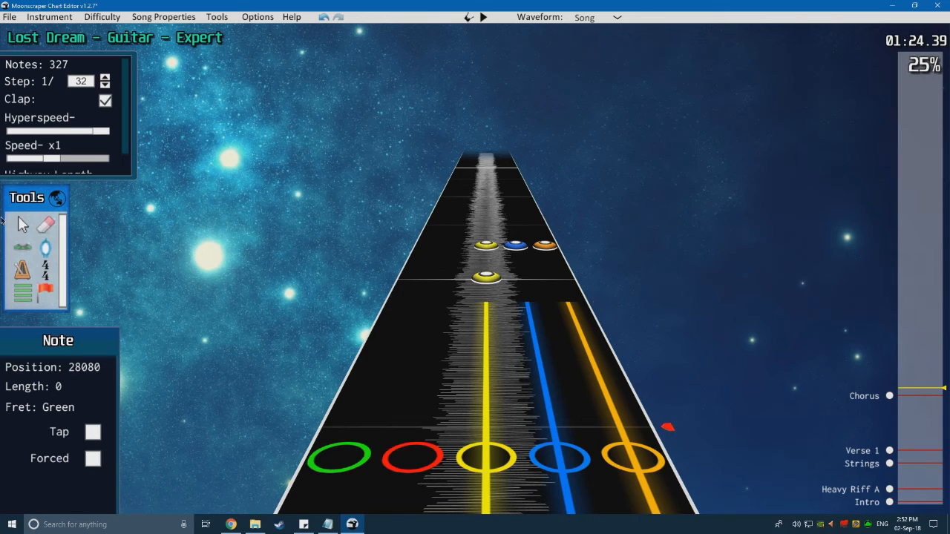
Step: Select the single yellow note and the chord after it, and move both earlier so the chord sits at position 28032
{"action": "left_click", "coordinate": [22, 224]}
{"action": "left_click_drag", "start_coordinate": [645, 300], "coordinate": [370, 204]}
{"action": "left_click_drag", "start_coordinate": [483, 278], "coordinate": [475, 320]}
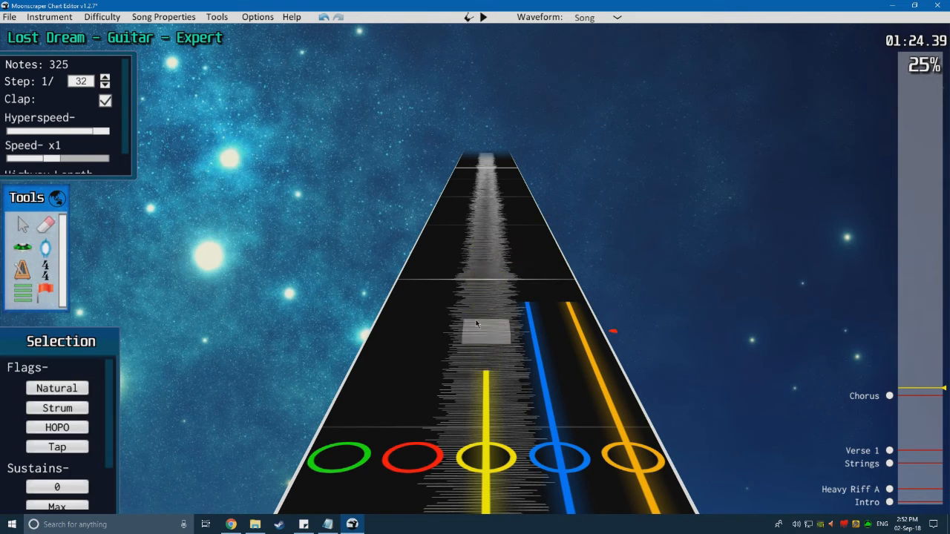
{"action": "scroll", "coordinate": [430, 335], "scroll_direction": "down", "scroll_amount": 8}
{"action": "key", "text": "space"}
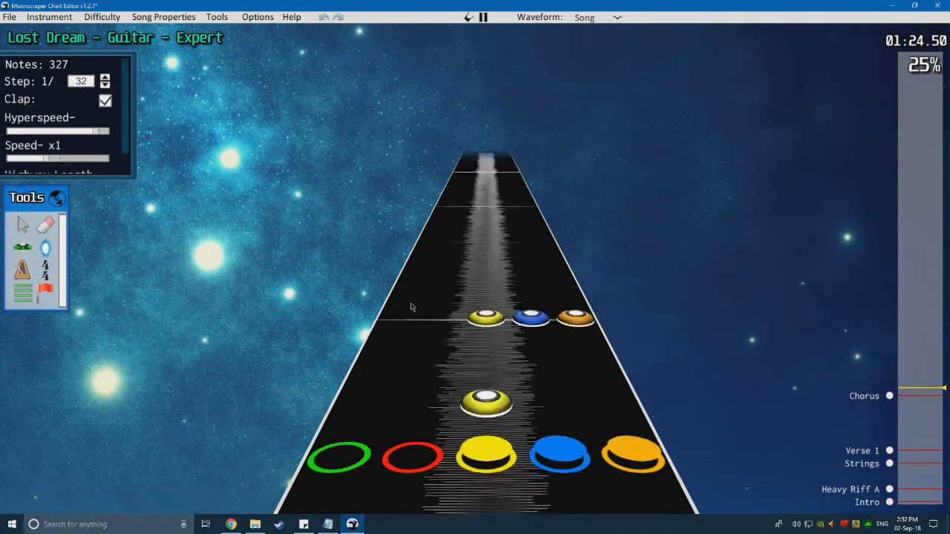
{"action": "key", "text": "space"}
{"action": "scroll", "coordinate": [410, 321], "scroll_direction": "down", "scroll_amount": 5}
{"action": "key", "text": "space"}
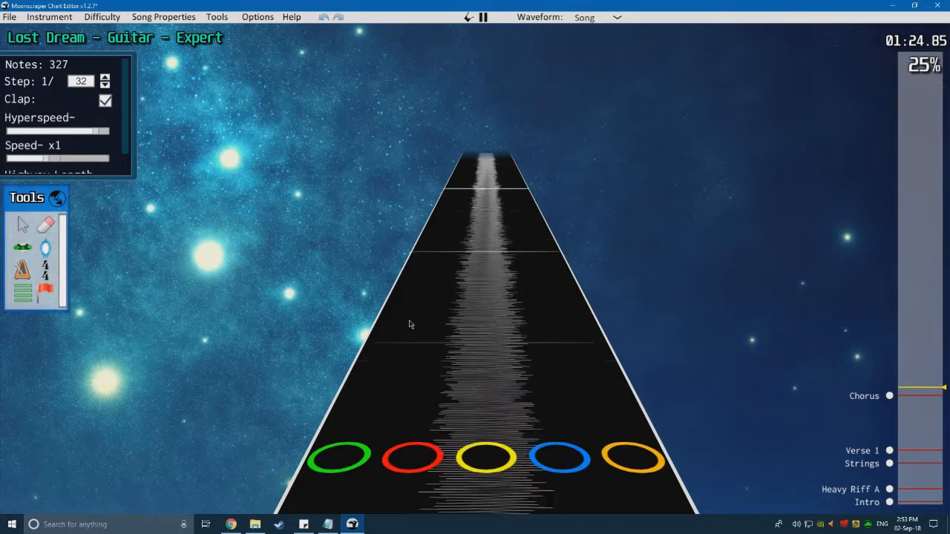
Step: Extend the sustains of the yellow-blue-orange chord at position 28032 up to the next measure line
{"action": "key", "text": "space"}
{"action": "scroll", "coordinate": [418, 334], "scroll_direction": "down", "scroll_amount": 2}
{"action": "key", "text": "space"}
{"action": "key", "text": "space"}
{"action": "scroll", "coordinate": [449, 278], "scroll_direction": "down", "scroll_amount": 4}
{"action": "key", "text": "space"}
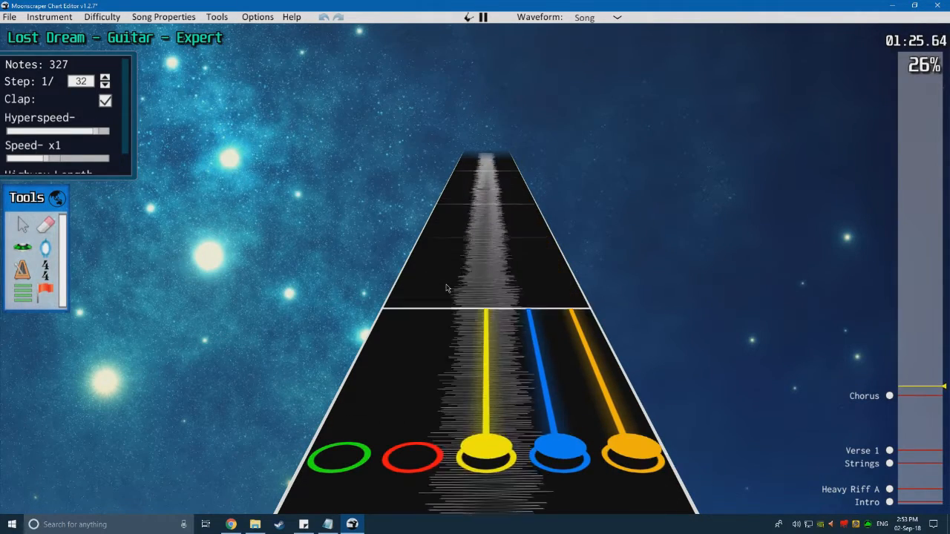
Step: Shorten the sustains of the chord at position 28032 so they end just before the measure line
{"action": "key", "text": "space"}
{"action": "scroll", "coordinate": [365, 281], "scroll_direction": "down", "scroll_amount": 4}
{"action": "key", "text": "space"}
{"action": "key", "text": "space"}
{"action": "scroll", "coordinate": [368, 281], "scroll_direction": "down", "scroll_amount": 4}
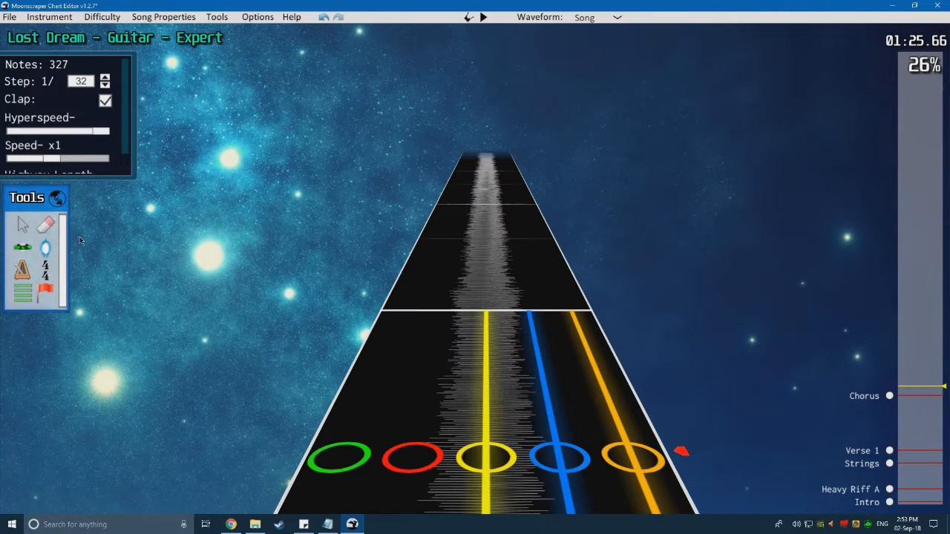
{"action": "left_click", "coordinate": [23, 247]}
{"action": "scroll", "coordinate": [484, 270], "scroll_direction": "down", "scroll_amount": 7}
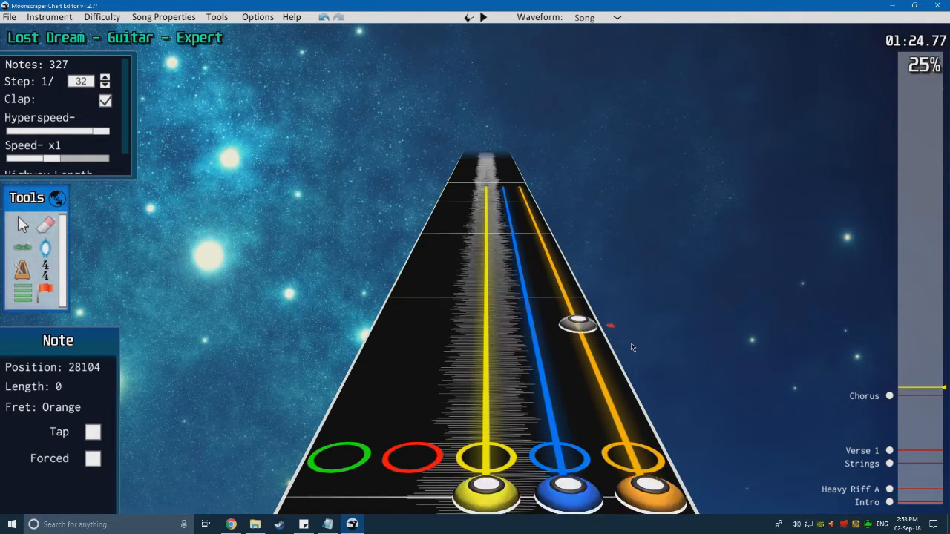
Step: Replay the new section and add a sustained green-red-yellow chord on the measure line following the long sustains
{"action": "scroll", "coordinate": [632, 346], "scroll_direction": "down", "scroll_amount": 10}
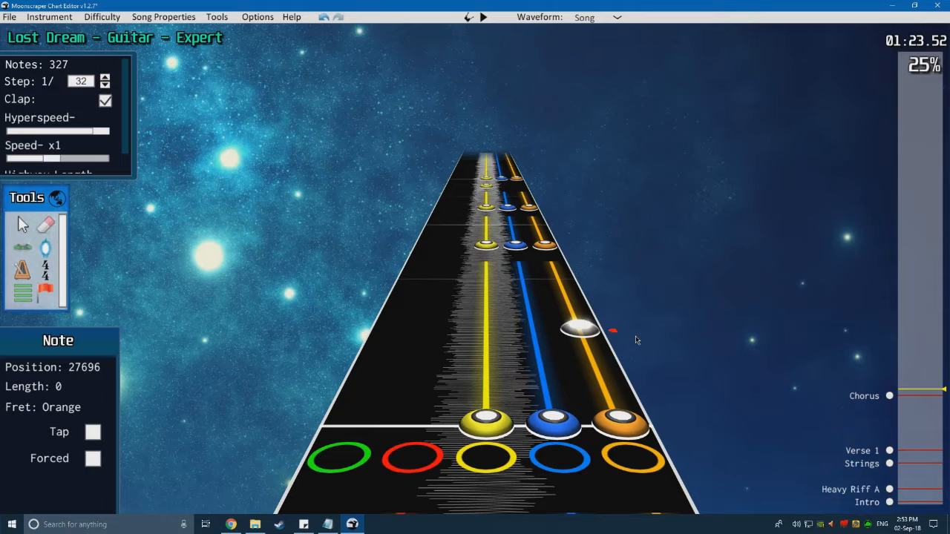
{"action": "scroll", "coordinate": [261, 306], "scroll_direction": "up", "scroll_amount": 5}
{"action": "left_click", "coordinate": [17, 231]}
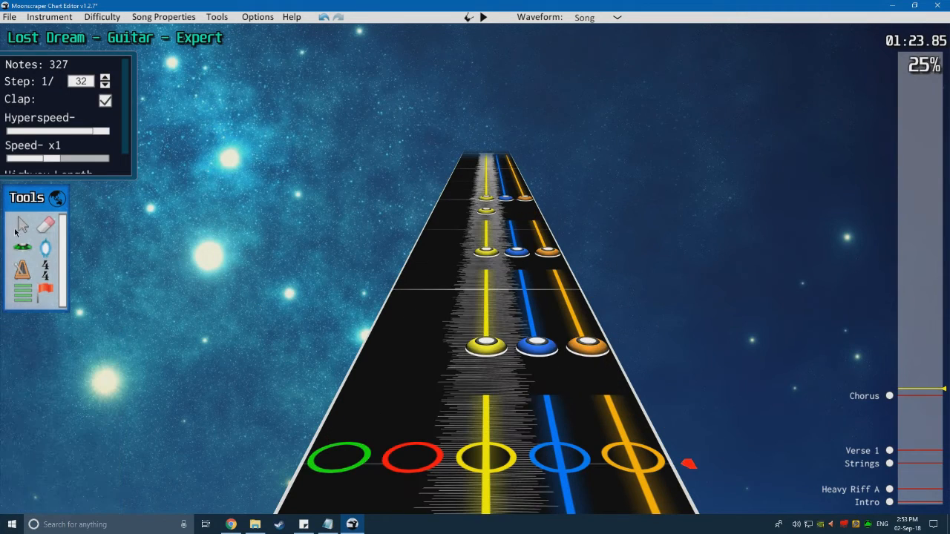
{"action": "key", "text": "space"}
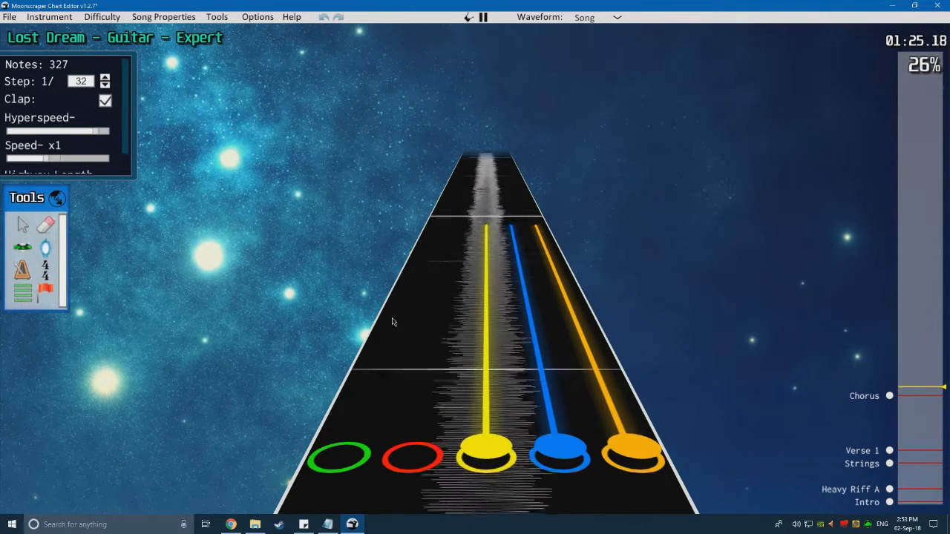
{"action": "key", "text": "space"}
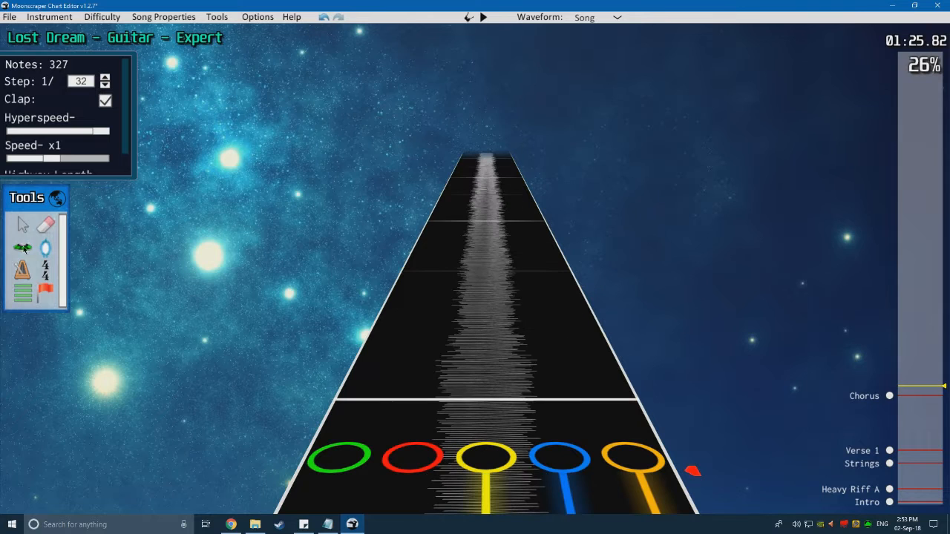
{"action": "left_click", "coordinate": [339, 407]}
{"action": "scroll", "coordinate": [474, 404], "scroll_direction": "down", "scroll_amount": 5}
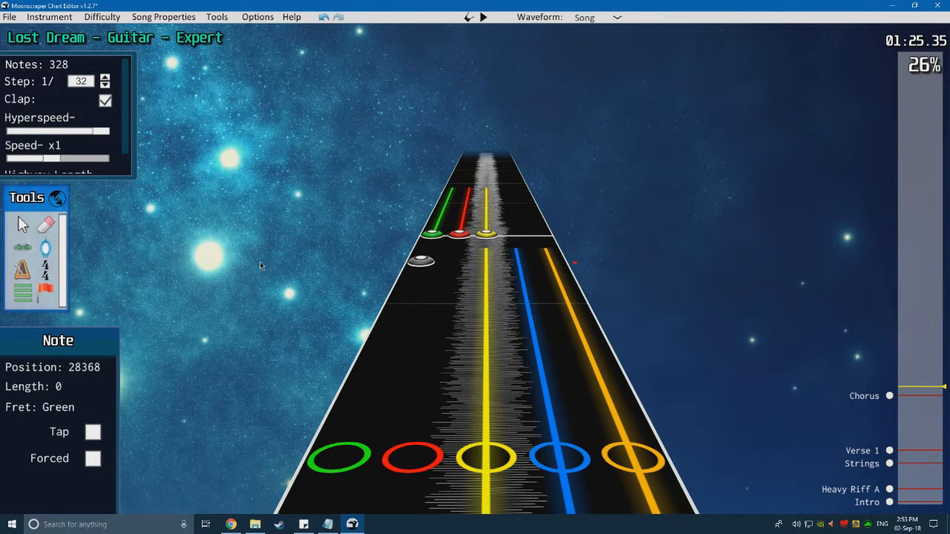
Step: Play back the transition and extend the sustains of the green-red-yellow chord past the following beat
{"action": "scroll", "coordinate": [284, 263], "scroll_direction": "up", "scroll_amount": 2}
{"action": "scroll", "coordinate": [284, 263], "scroll_direction": "down", "scroll_amount": 2}
{"action": "scroll", "coordinate": [297, 276], "scroll_direction": "down", "scroll_amount": 10}
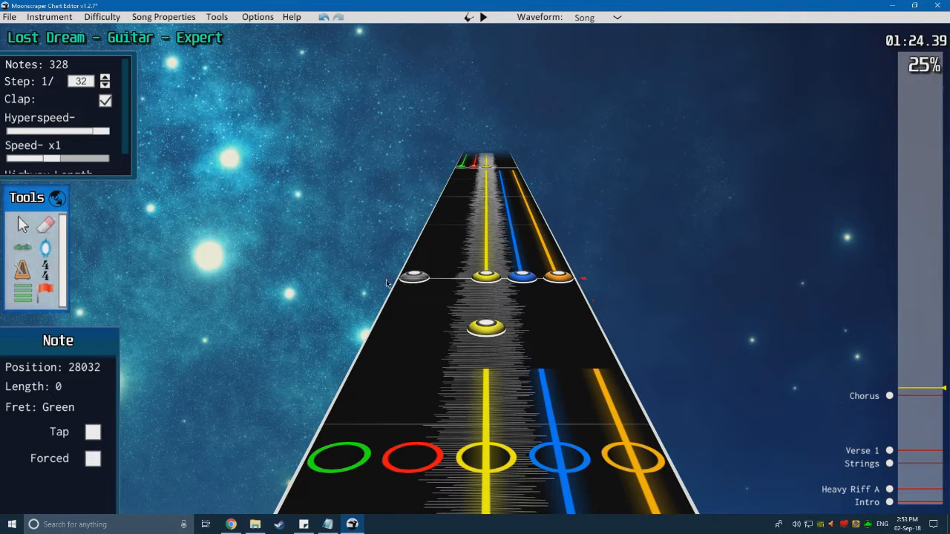
{"action": "scroll", "coordinate": [374, 277], "scroll_direction": "up", "scroll_amount": 5}
{"action": "scroll", "coordinate": [371, 276], "scroll_direction": "down", "scroll_amount": 4}
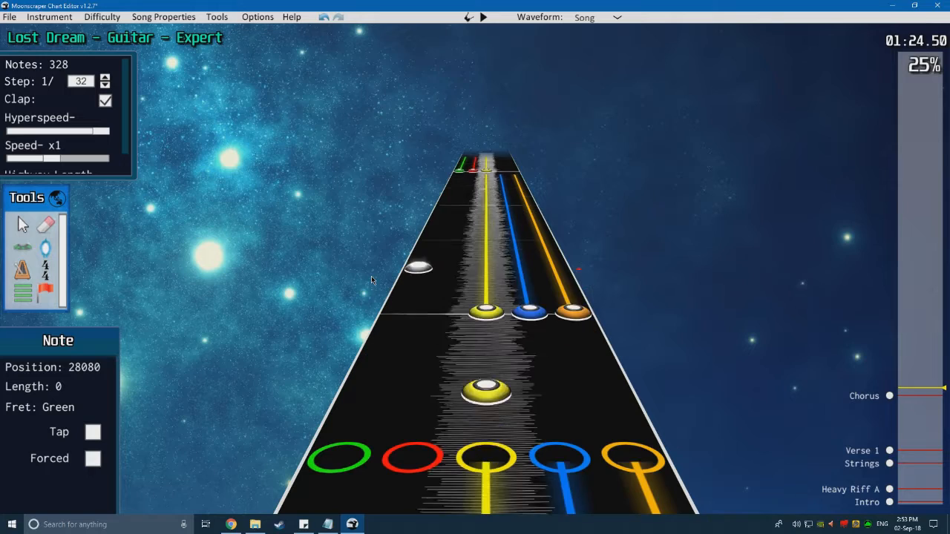
{"action": "key", "text": "space"}
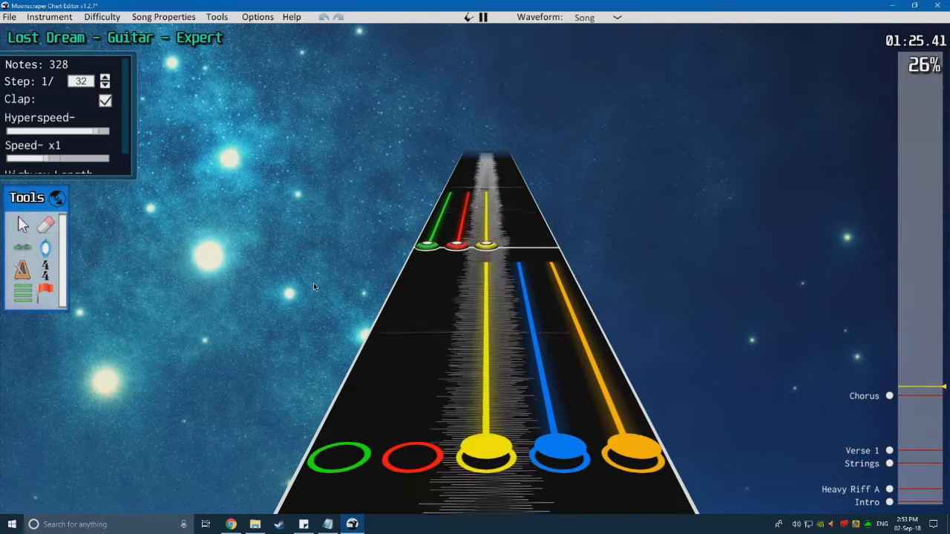
{"action": "key", "text": "space"}
{"action": "scroll", "coordinate": [483, 282], "scroll_direction": "down", "scroll_amount": 4}
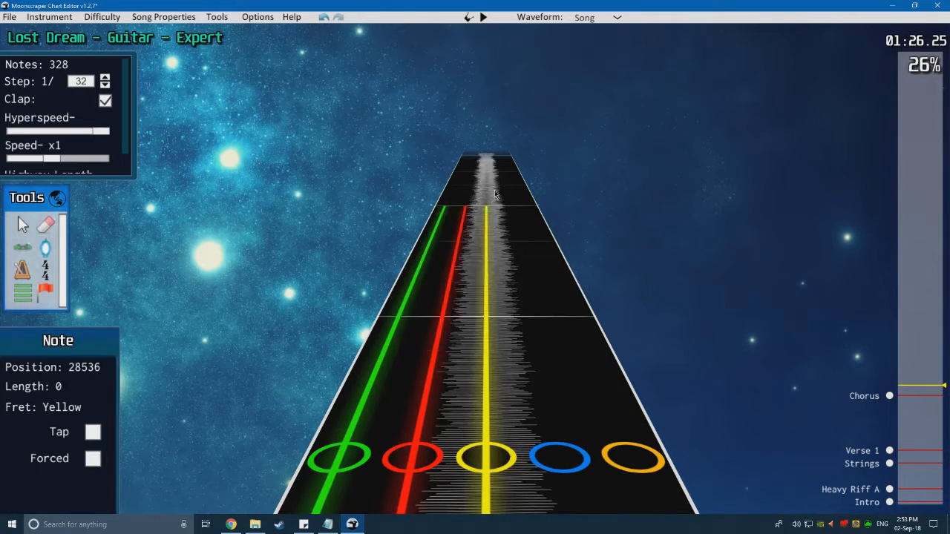
Step: Add another sustained green-red-yellow chord near position 28680 and play it back
{"action": "key", "text": "space"}
{"action": "key", "text": "space"}
{"action": "left_click", "coordinate": [398, 339]}
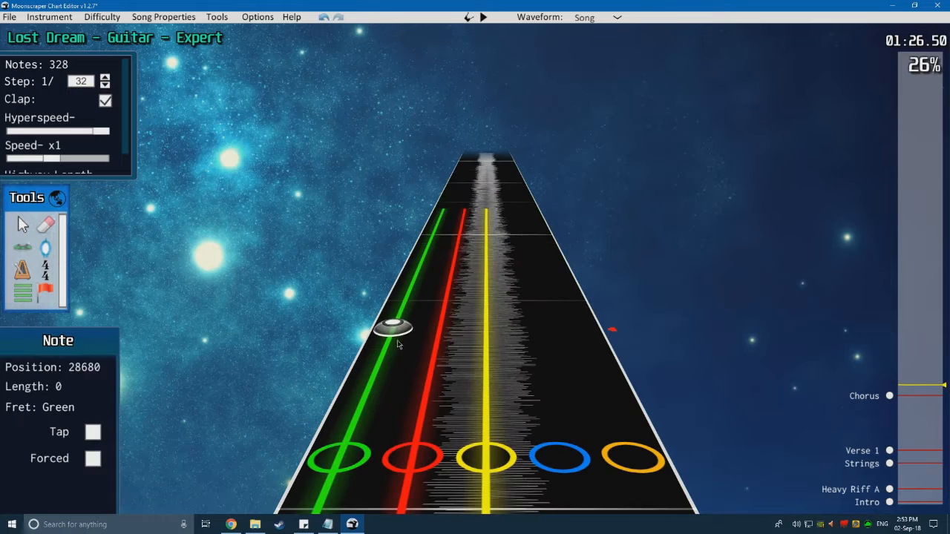
{"action": "scroll", "coordinate": [479, 266], "scroll_direction": "down", "scroll_amount": 6}
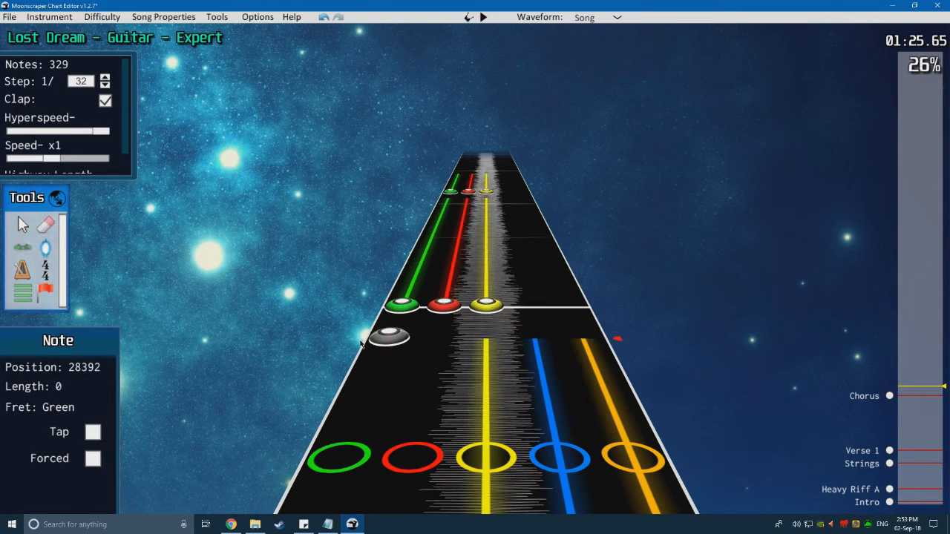
{"action": "key", "text": "space"}
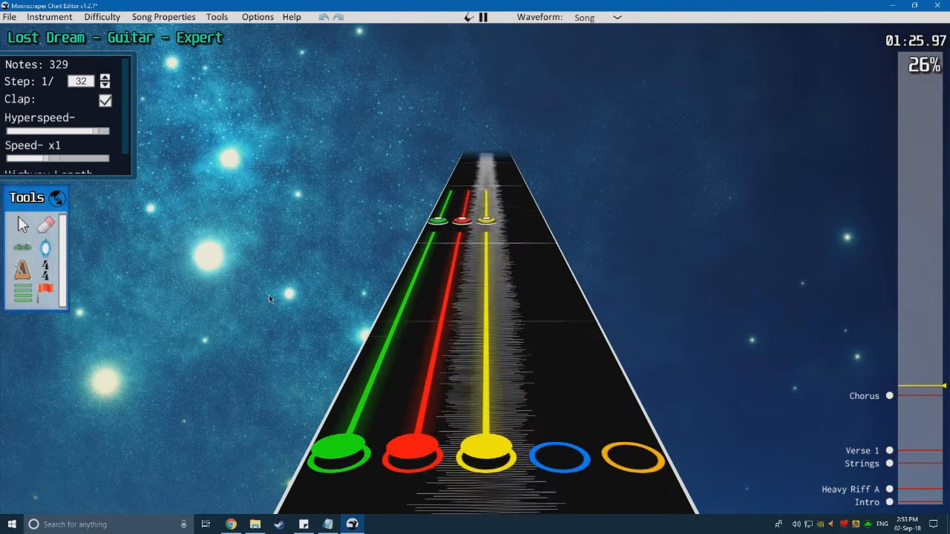
Step: Add a short sustained green-red-yellow chord on the beat following the last chord and play the passage back
{"action": "key", "text": "space"}
{"action": "scroll", "coordinate": [363, 327], "scroll_direction": "down", "scroll_amount": 8}
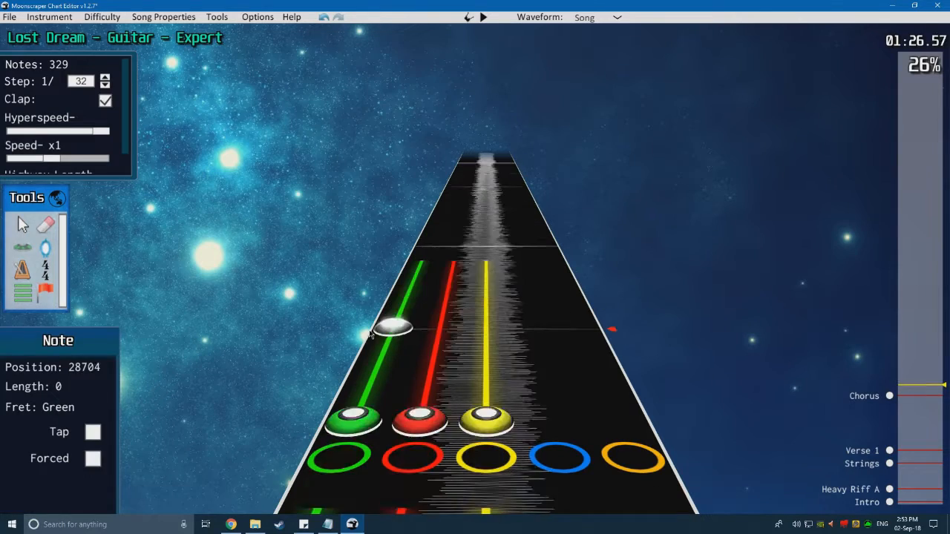
{"action": "key", "text": "space"}
{"action": "key", "text": "space"}
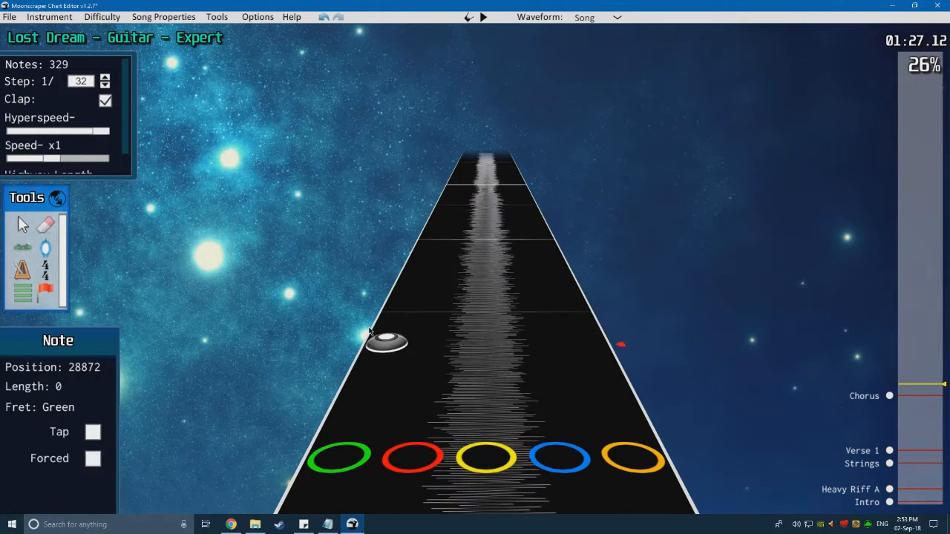
{"action": "scroll", "coordinate": [382, 343], "scroll_direction": "down", "scroll_amount": 3}
{"action": "scroll", "coordinate": [487, 341], "scroll_direction": "down", "scroll_amount": 10}
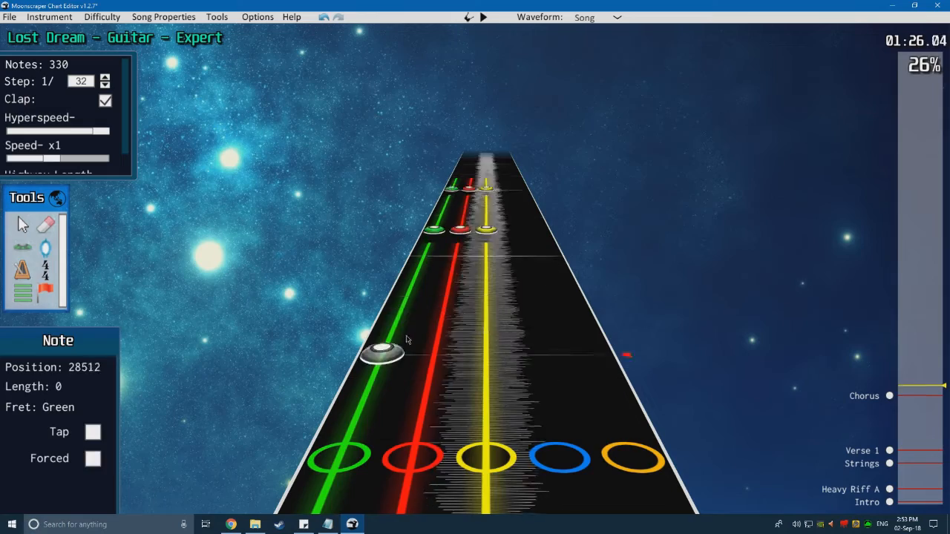
{"action": "key", "text": "space"}
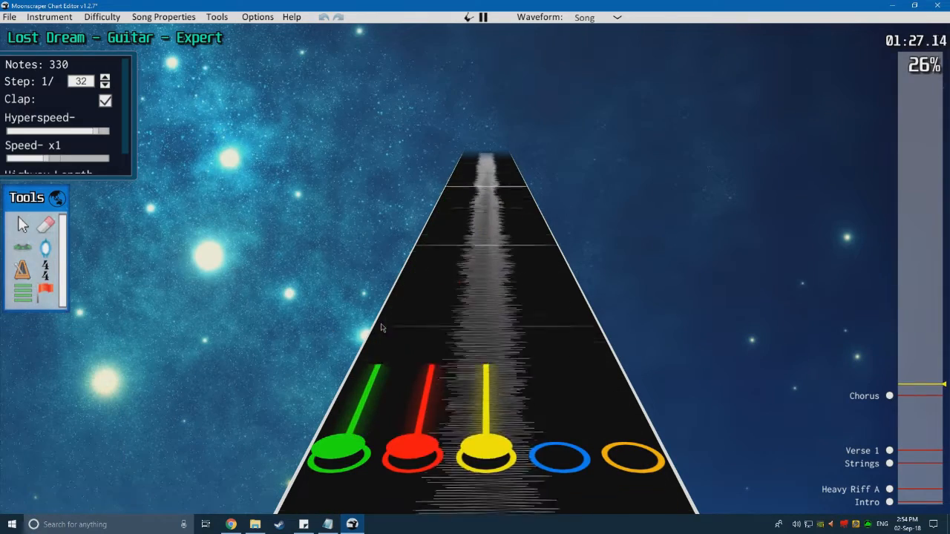
Step: Play back the end of the phrase and extend the last green-red-yellow chord's sustains to just before the measure line
{"action": "key", "text": "space"}
{"action": "scroll", "coordinate": [475, 345], "scroll_direction": "down", "scroll_amount": 3}
{"action": "key", "text": "space"}
{"action": "key", "text": "space"}
{"action": "key", "text": "space"}
{"action": "key", "text": "space"}
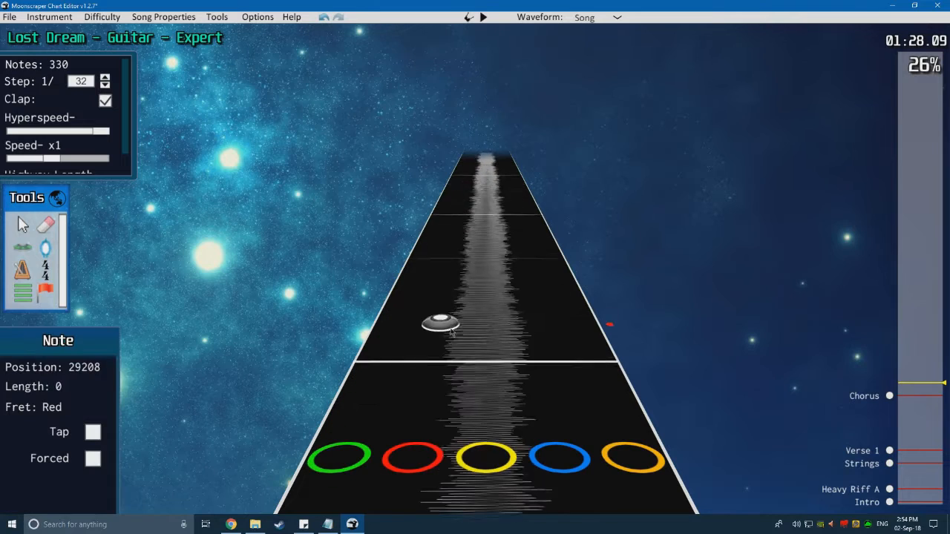
{"action": "scroll", "coordinate": [495, 331], "scroll_direction": "down", "scroll_amount": 2}
{"action": "key", "text": "space"}
{"action": "key", "text": "space"}
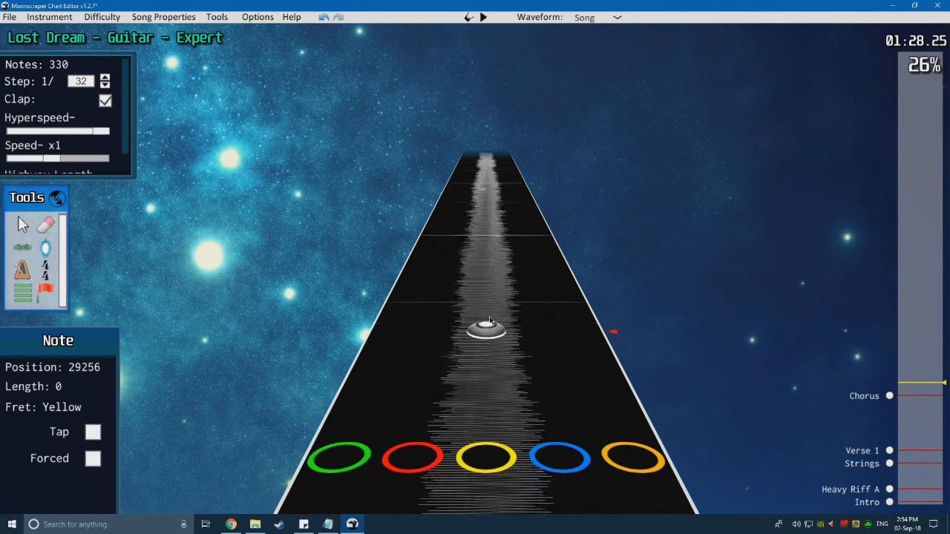
{"action": "scroll", "coordinate": [475, 312], "scroll_direction": "down", "scroll_amount": 2}
Step: Play back the chorus from its section marker and check the start and end of the charted passage
{"action": "left_click", "coordinate": [894, 398]}
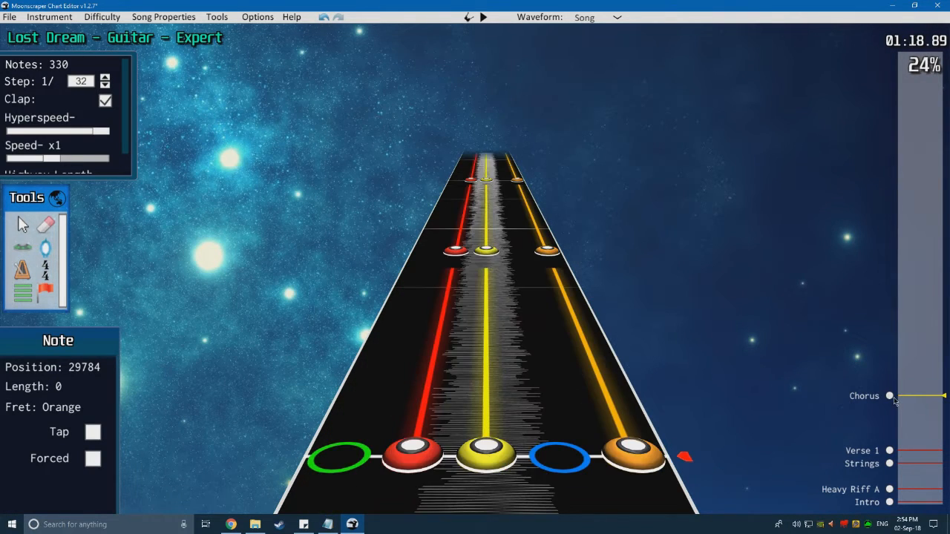
{"action": "key", "text": "space"}
{"action": "left_click_drag", "start_coordinate": [917, 381], "coordinate": [912, 383]}
{"action": "key", "text": "space"}
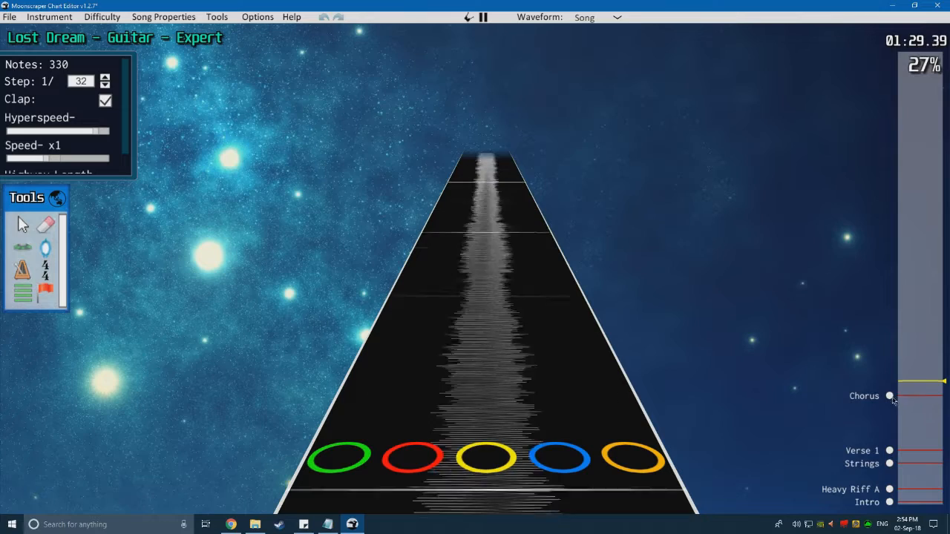
{"action": "key", "text": "space"}
{"action": "left_click", "coordinate": [890, 397]}
{"action": "key", "text": "space"}
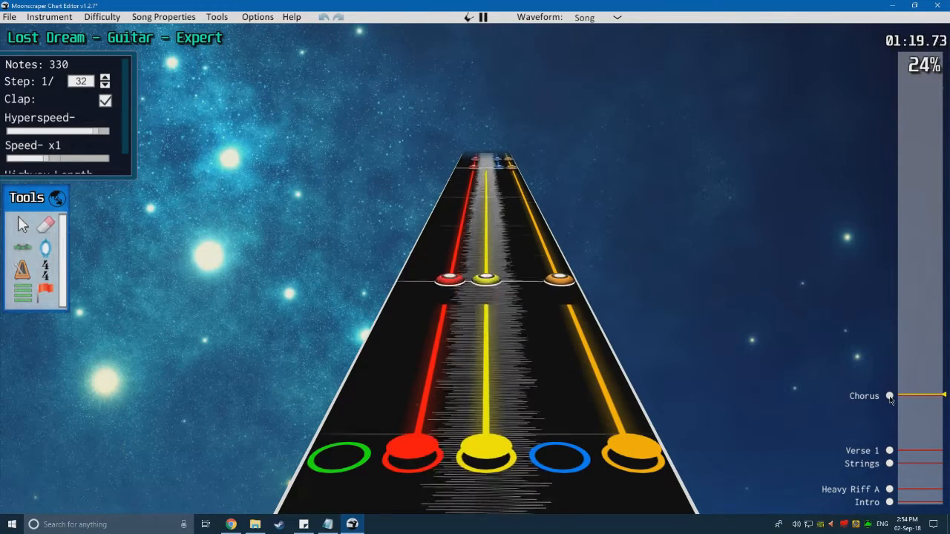
{"action": "key", "text": "space"}
Step: Copy all notes from the Chorus marker to the last chord, paste them at the next measure line and play them back
{"action": "left_click", "coordinate": [20, 219]}
{"action": "scroll", "coordinate": [664, 326], "scroll_direction": "down", "scroll_amount": 1}
{"action": "left_click_drag", "start_coordinate": [677, 348], "coordinate": [276, 164]}
{"action": "key", "text": "End"}
{"action": "left_click_drag", "start_coordinate": [923, 393], "coordinate": [922, 387]}
{"action": "scroll", "coordinate": [544, 323], "scroll_direction": "up", "scroll_amount": 3}
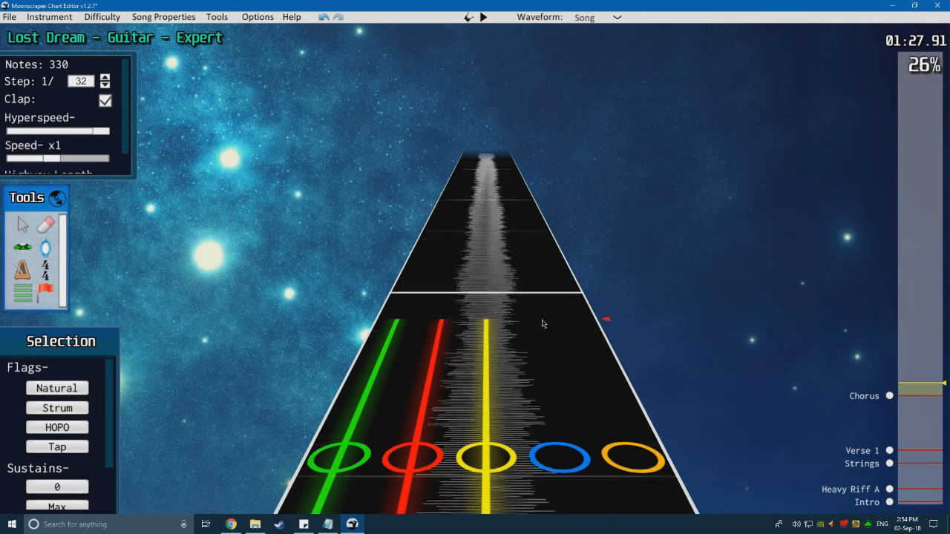
{"action": "left_click", "coordinate": [540, 316]}
{"action": "key", "text": "space"}
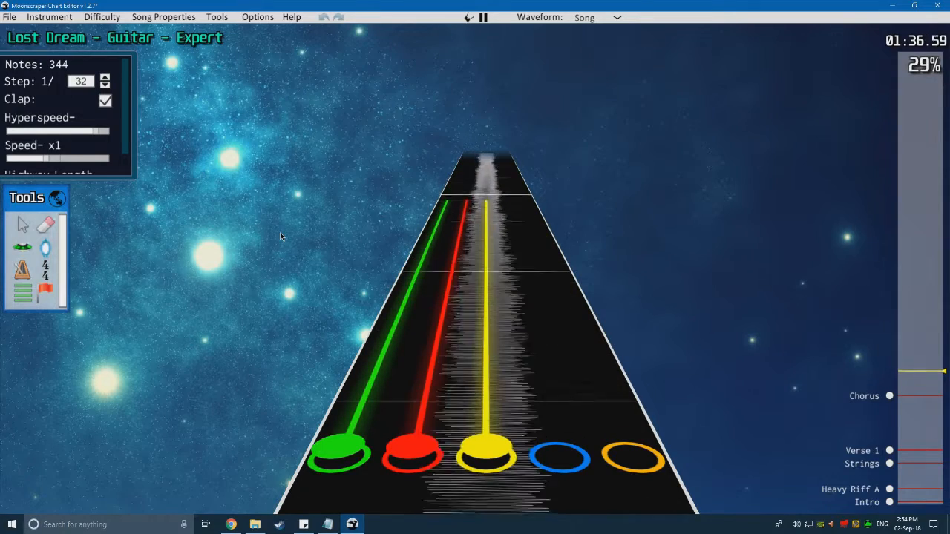
Step: Paste the copied chorus chords again at the measure line after the first pasted block and replay from its start
{"action": "scroll", "coordinate": [495, 311], "scroll_direction": "down", "scroll_amount": 1}
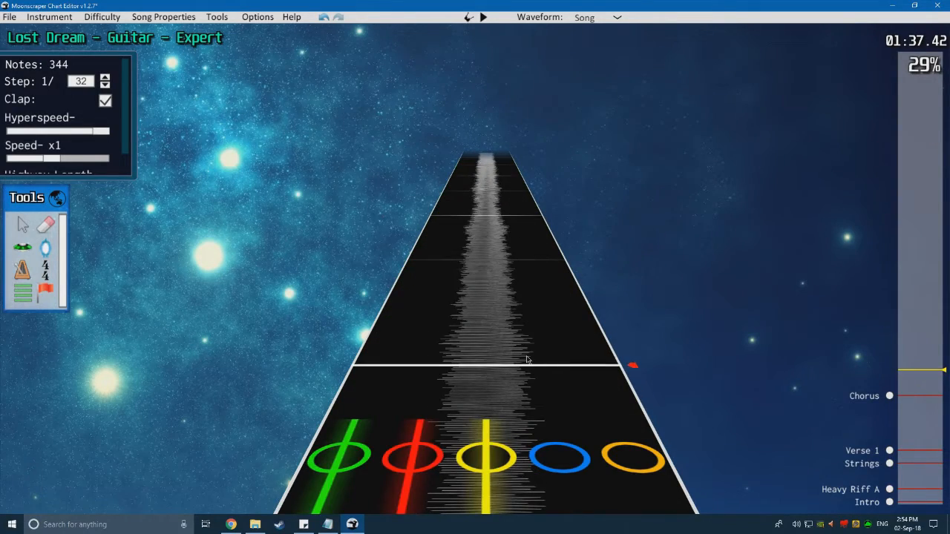
{"action": "key", "text": "space"}
{"action": "key", "text": "space"}
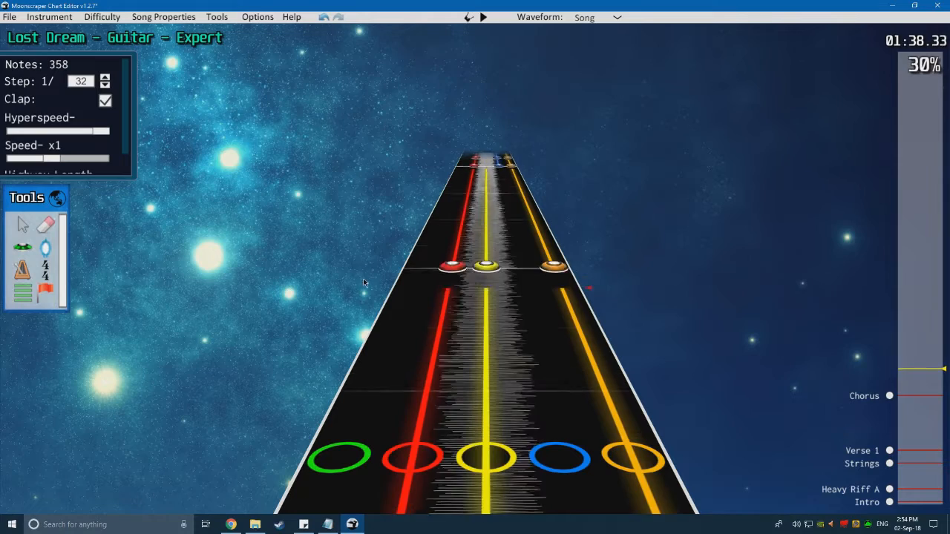
{"action": "scroll", "coordinate": [362, 300], "scroll_direction": "down", "scroll_amount": 3}
{"action": "key", "text": "space"}
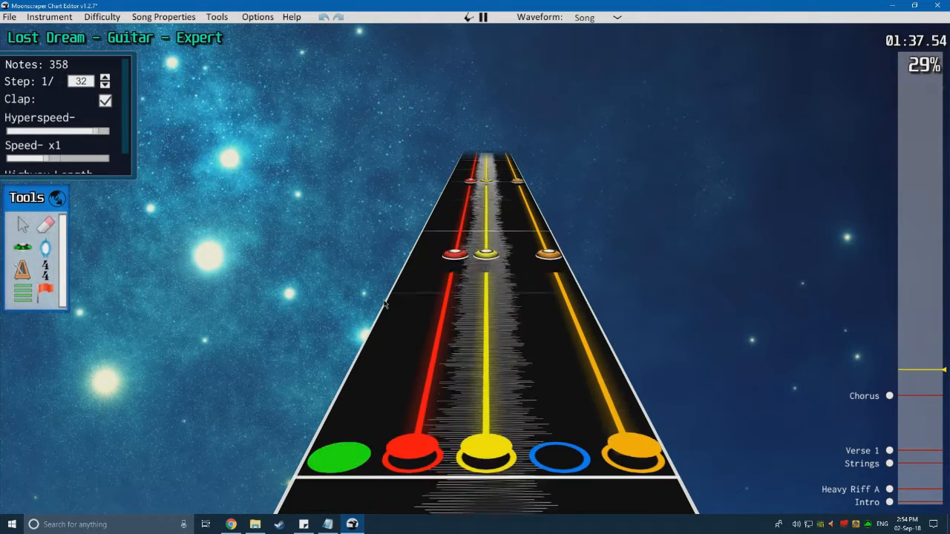
Step: Remove the sustains from the second chord of the newly pasted block and erase its orange note
{"action": "key", "text": "space"}
{"action": "scroll", "coordinate": [475, 330], "scroll_direction": "down", "scroll_amount": 2}
{"action": "right_click", "coordinate": [494, 337]}
{"action": "key", "text": "space"}
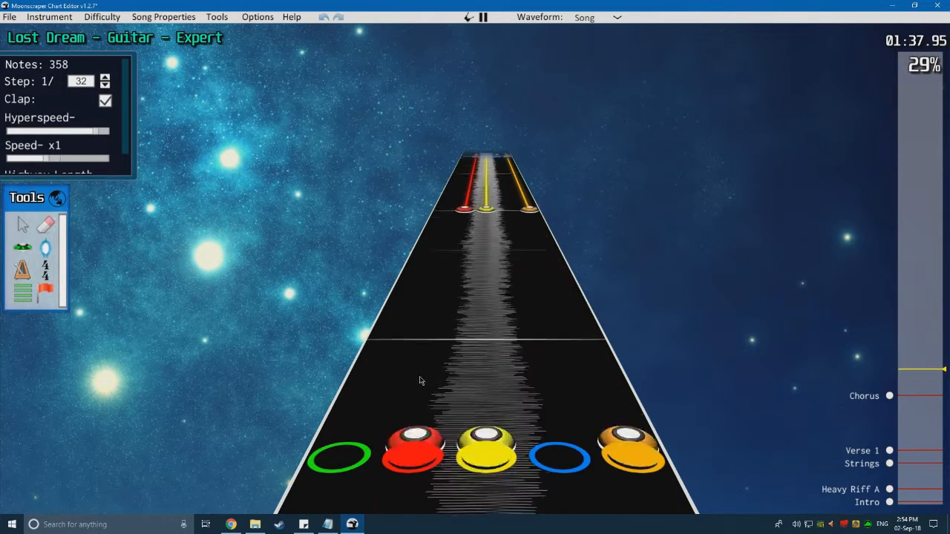
{"action": "key", "text": "space"}
{"action": "key", "text": "space"}
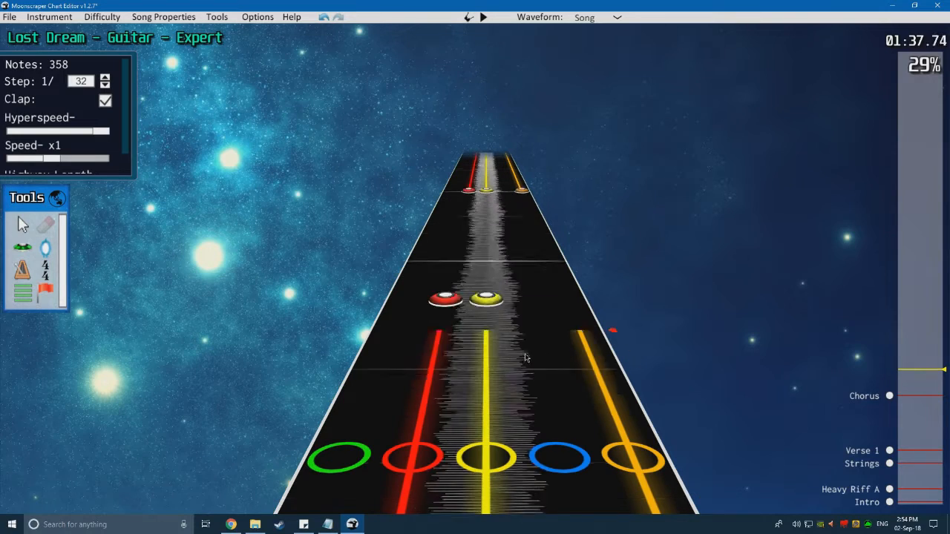
Step: Add an unsustained red-yellow chord just before the next long red-yellow-orange chord
{"action": "key", "text": "space"}
{"action": "scroll", "coordinate": [472, 369], "scroll_direction": "down", "scroll_amount": 4}
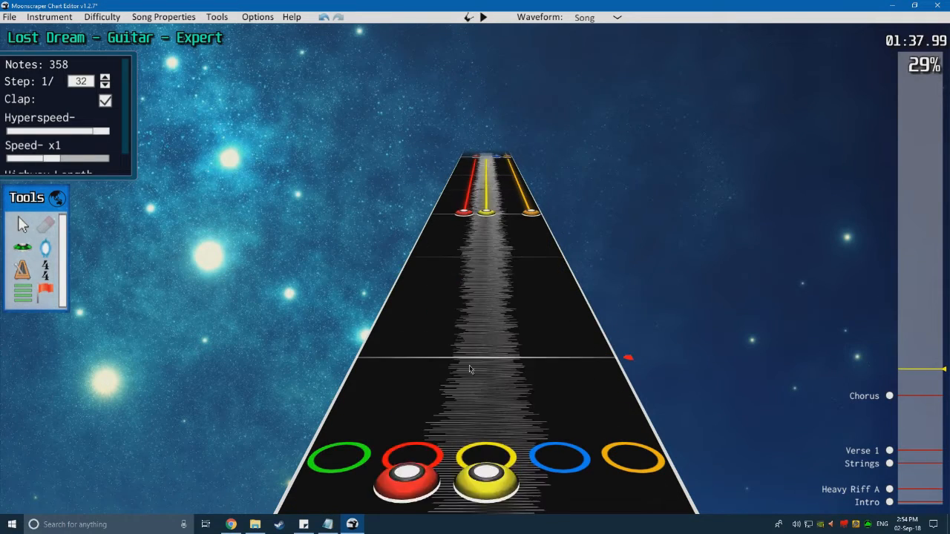
{"action": "key", "text": "space"}
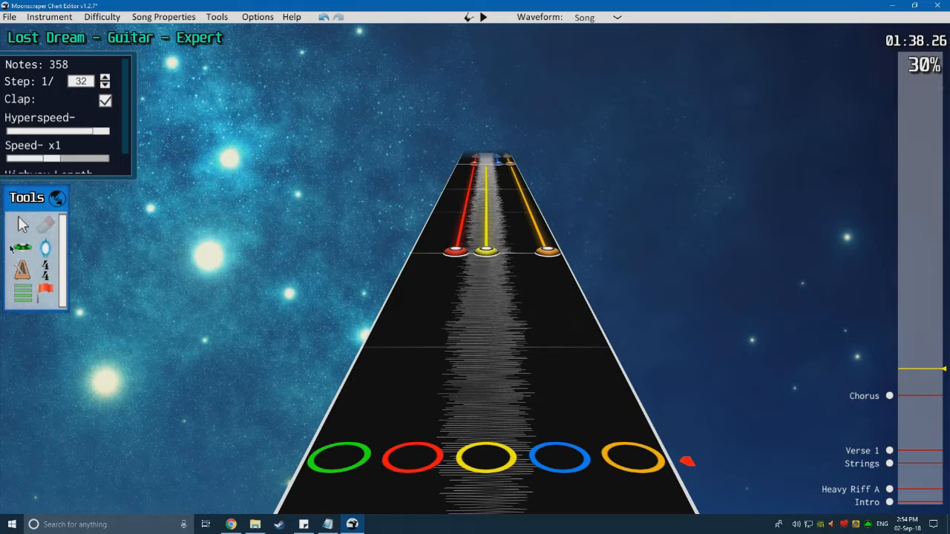
{"action": "left_click", "coordinate": [313, 327]}
{"action": "scroll", "coordinate": [462, 356], "scroll_direction": "down", "scroll_amount": 4}
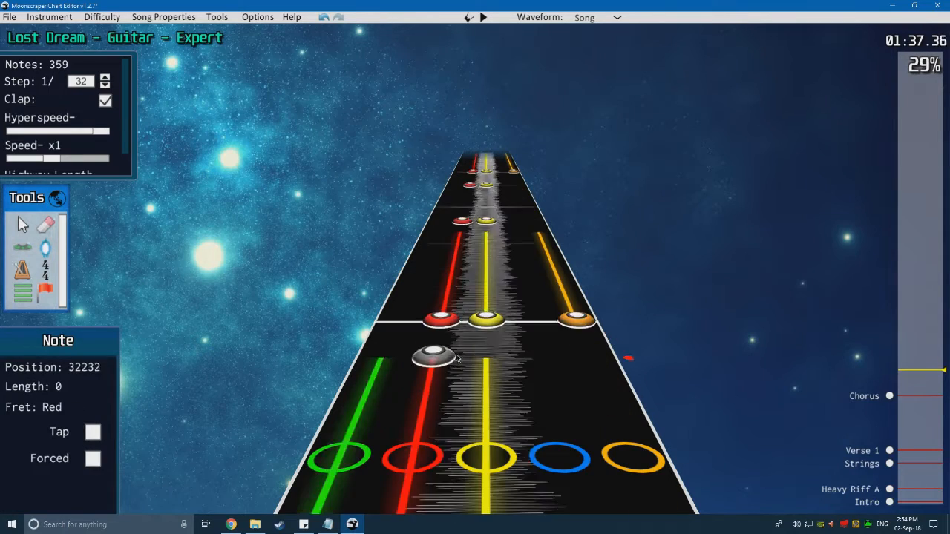
Step: Sustain the red-yellow chord at position 32400 until just before the following red-yellow chord and play it back
{"action": "key", "text": "space"}
{"action": "key", "text": "space"}
{"action": "scroll", "coordinate": [458, 355], "scroll_direction": "down", "scroll_amount": 2}
{"action": "key", "text": "space"}
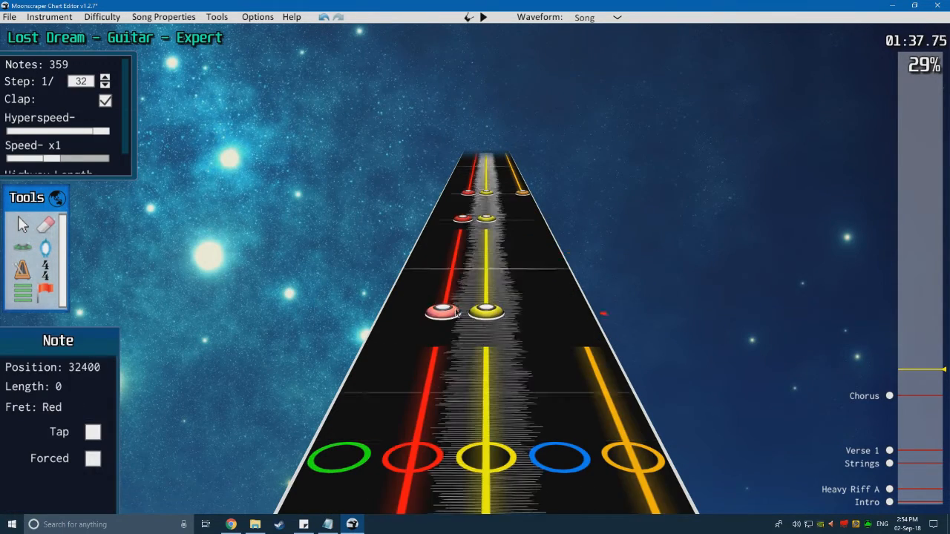
{"action": "key", "text": "space"}
{"action": "scroll", "coordinate": [468, 408], "scroll_direction": "down", "scroll_amount": 4}
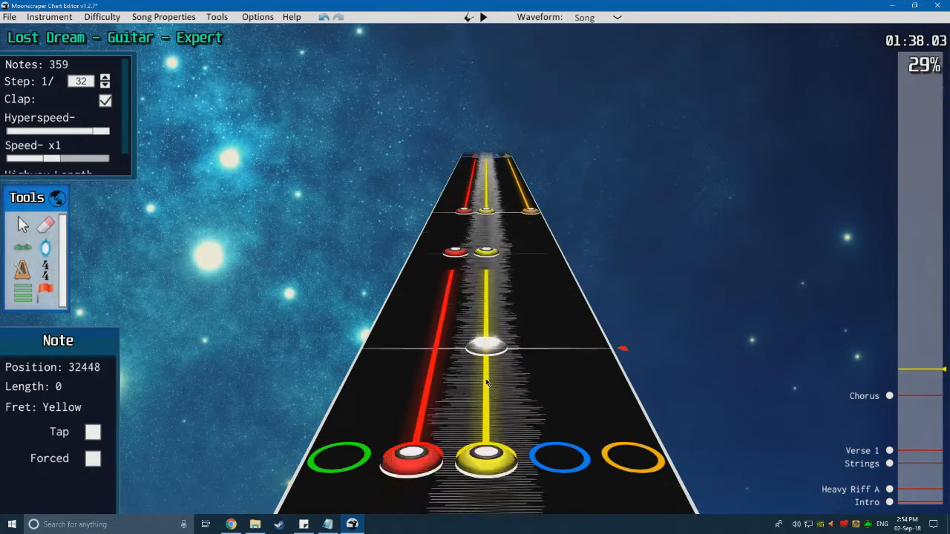
Step: Play back the second pasted block up to its red-blue-orange chords and compare their timing with the song
{"action": "scroll", "coordinate": [475, 321], "scroll_direction": "down", "scroll_amount": 3}
{"action": "scroll", "coordinate": [458, 392], "scroll_direction": "down", "scroll_amount": 2}
{"action": "key", "text": "space"}
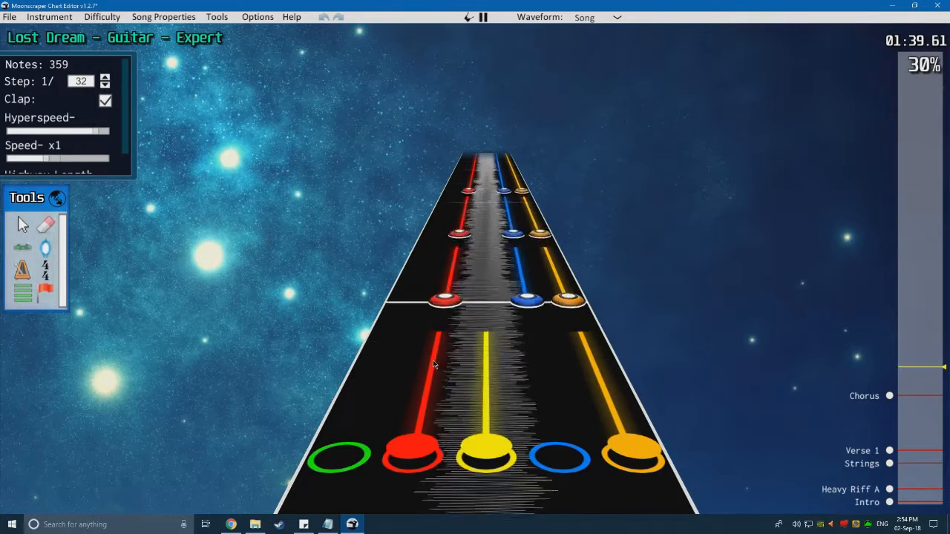
{"action": "key", "text": "space"}
{"action": "scroll", "coordinate": [437, 388], "scroll_direction": "down", "scroll_amount": 2}
{"action": "scroll", "coordinate": [436, 386], "scroll_direction": "down", "scroll_amount": 12}
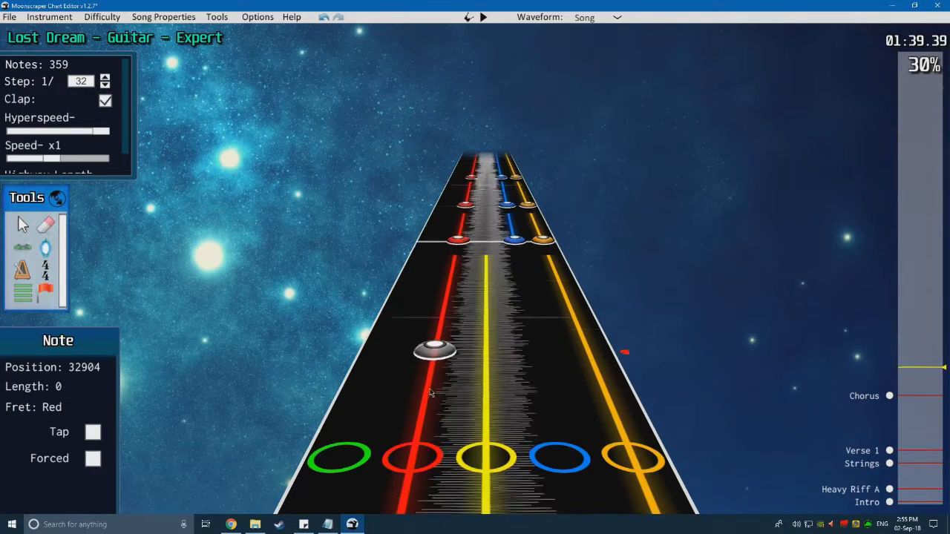
{"action": "key", "text": "space"}
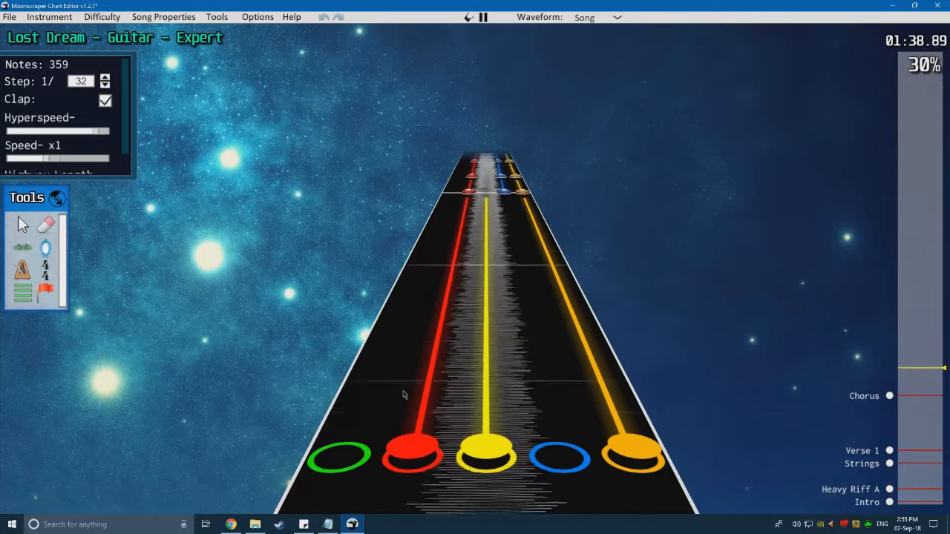
{"action": "key", "text": "space"}
{"action": "scroll", "coordinate": [404, 394], "scroll_direction": "down", "scroll_amount": 2}
{"action": "key", "text": "space"}
{"action": "key", "text": "space"}
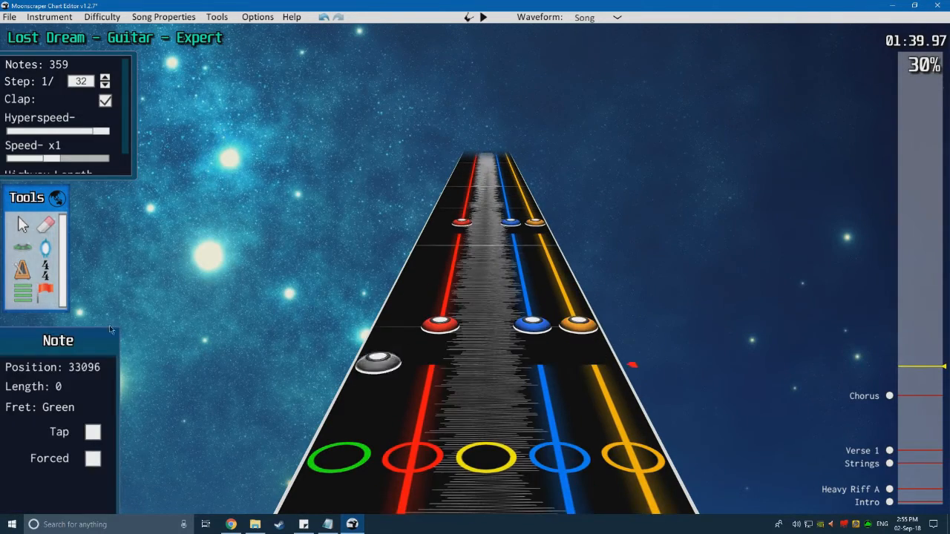
Step: Move the second red-blue-orange chord's red and blue notes midway to the next grid line, removing its orange note and sustains
{"action": "left_click", "coordinate": [23, 246]}
{"action": "left_click_drag", "start_coordinate": [448, 291], "coordinate": [451, 275]}
{"action": "left_click_drag", "start_coordinate": [525, 279], "coordinate": [530, 277]}
{"action": "left_click_drag", "start_coordinate": [533, 322], "coordinate": [526, 275]}
{"action": "left_click", "coordinate": [506, 313]}
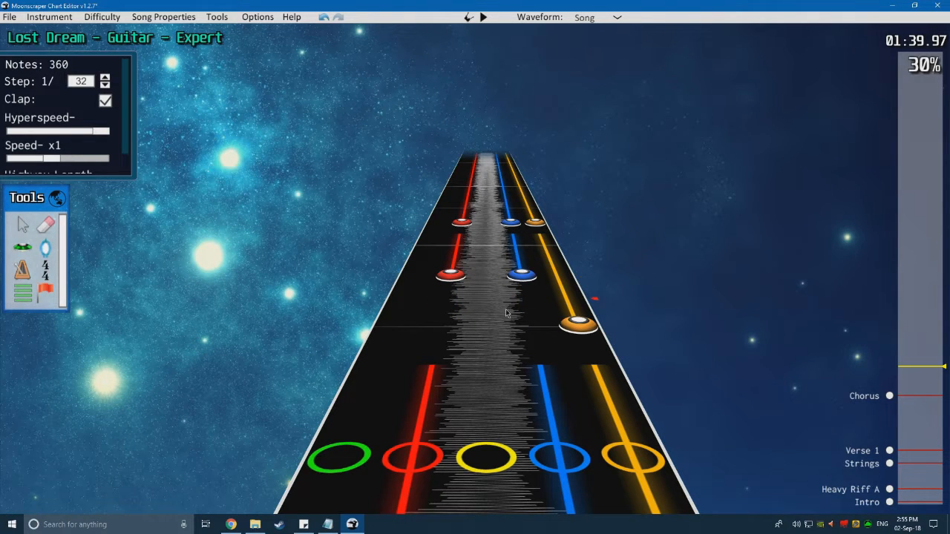
{"action": "left_click_drag", "start_coordinate": [564, 320], "coordinate": [523, 256]}
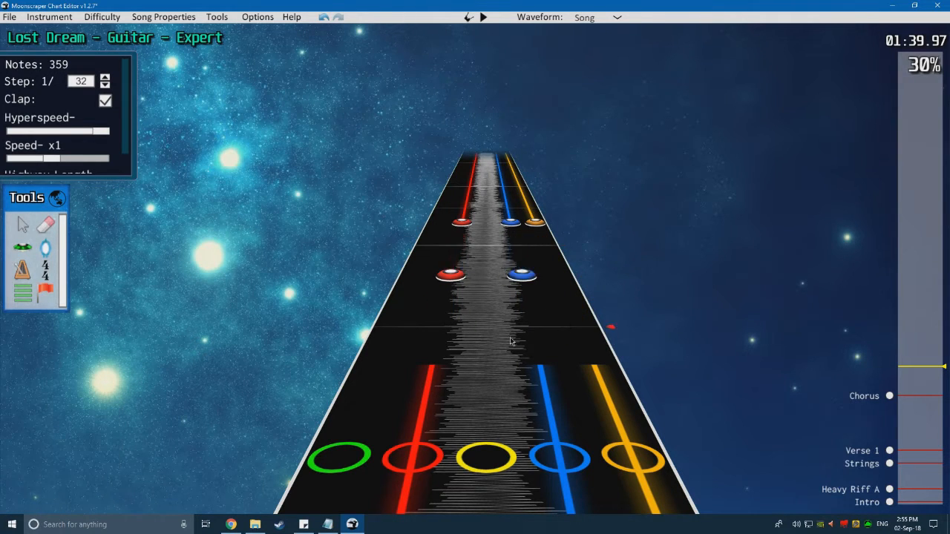
Step: Shift the third red-blue-orange chord slightly later onto the next grid line and remove its sustains
{"action": "key", "text": "space"}
{"action": "key", "text": "space"}
{"action": "left_click_drag", "start_coordinate": [402, 376], "coordinate": [648, 299]}
{"action": "left_click_drag", "start_coordinate": [585, 338], "coordinate": [565, 291]}
{"action": "left_click", "coordinate": [541, 315]}
{"action": "key", "text": "space"}
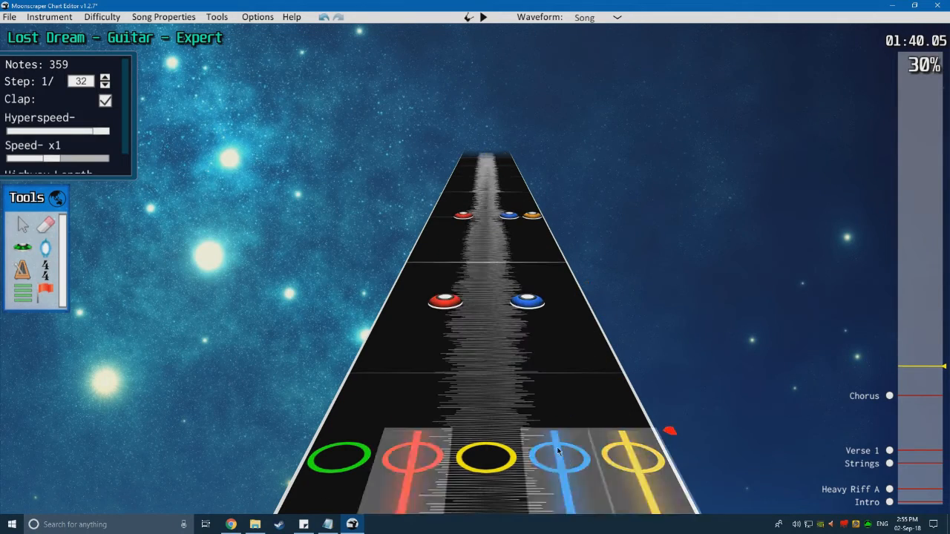
Step: Play back the retimed chords and add another red-blue-orange chord at position 33408
{"action": "key", "text": "space"}
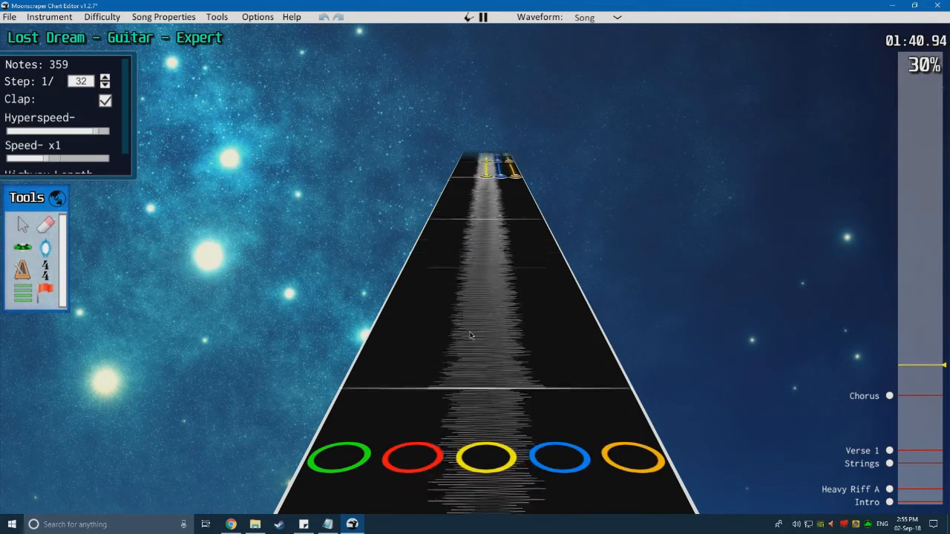
{"action": "key", "text": "Down"}
{"action": "key", "text": "Down"}
{"action": "key", "text": "y"}
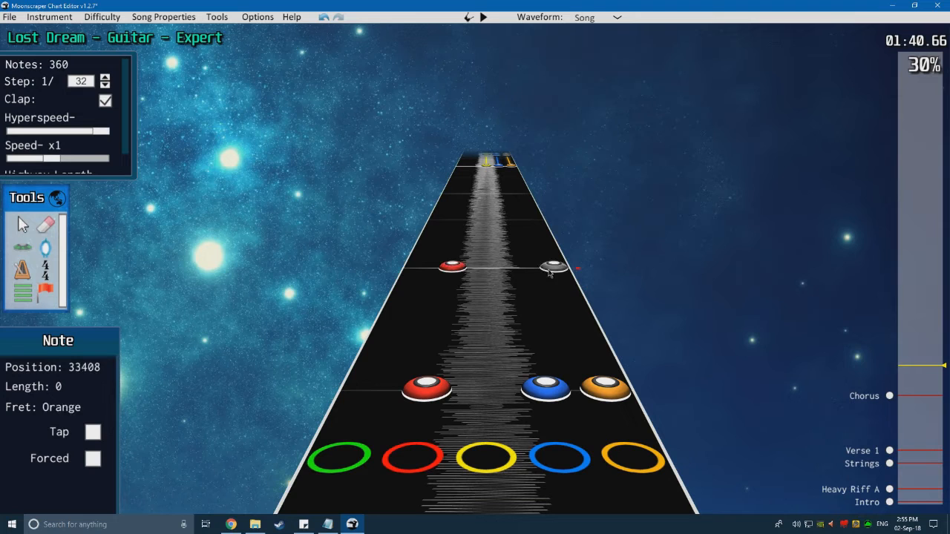
{"action": "key", "text": "y"}
{"action": "key", "text": "space"}
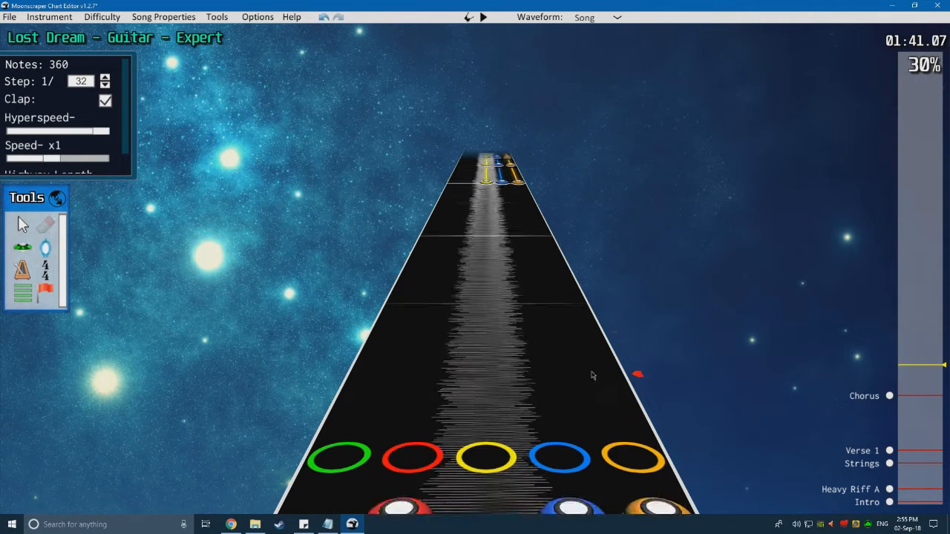
Step: Extend the new red-blue-orange chord's sustains to just before the next measure line and play it back
{"action": "key", "text": "Down"}
{"action": "key", "text": "Down"}
{"action": "key", "text": "Down"}
{"action": "key", "text": "space"}
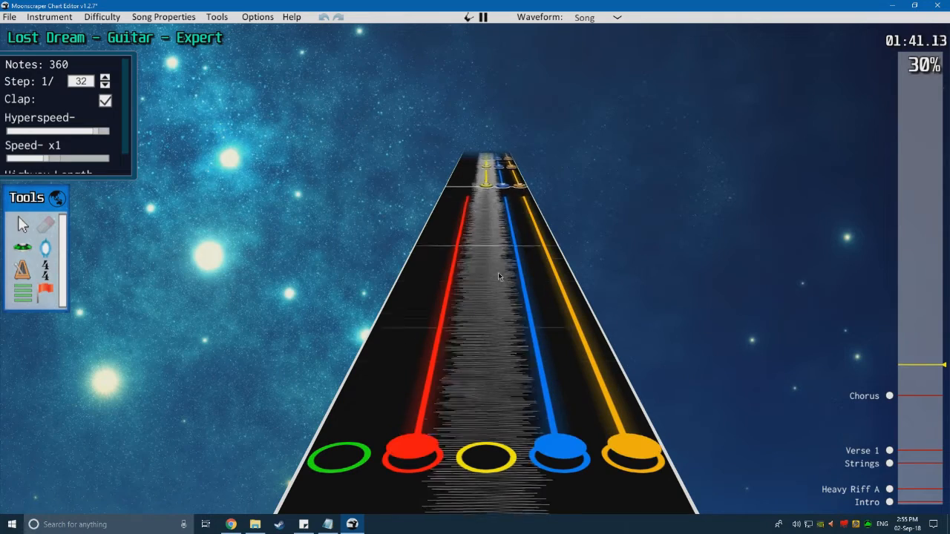
{"action": "key", "text": "space"}
{"action": "key", "text": "space"}
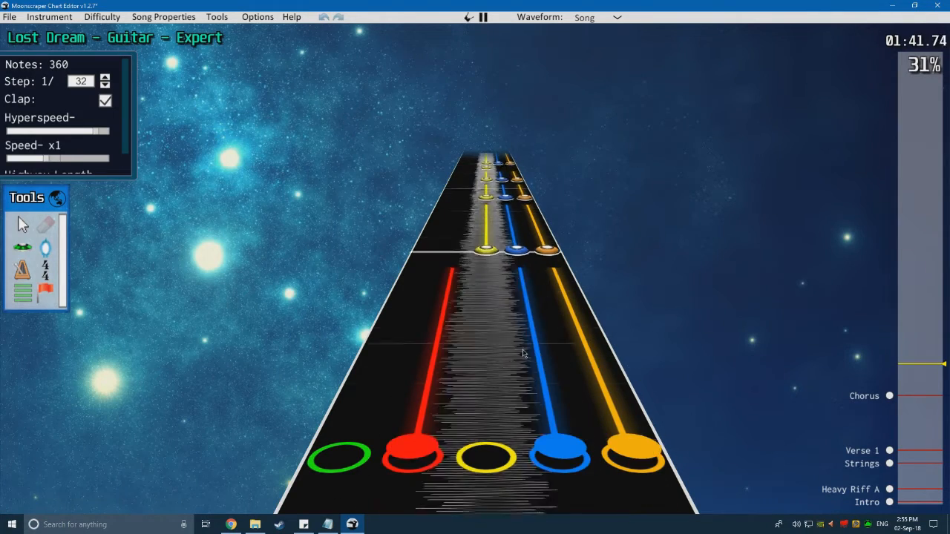
Step: Play back the yellow-blue-orange chords and erase the lone yellow note before the last of them
{"action": "key", "text": "space"}
{"action": "scroll", "coordinate": [523, 353], "scroll_direction": "down", "scroll_amount": 6}
{"action": "key", "text": "space"}
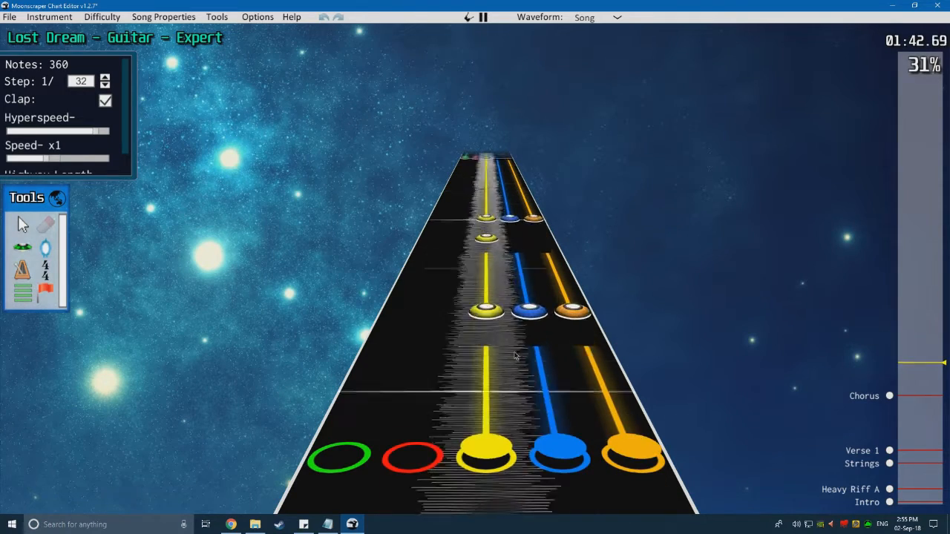
{"action": "key", "text": "space"}
{"action": "scroll", "coordinate": [478, 334], "scroll_direction": "down", "scroll_amount": 1}
{"action": "left_click", "coordinate": [486, 323]}
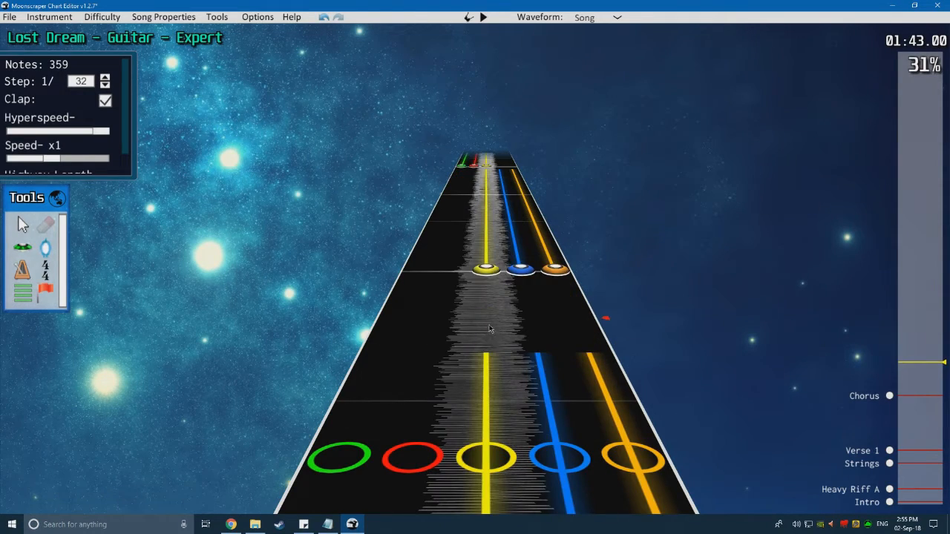
Step: Shift the third yellow-blue-orange chord slightly later onto the next beat line and play back the passage
{"action": "scroll", "coordinate": [486, 323], "scroll_direction": "down", "scroll_amount": 3}
{"action": "left_click", "coordinate": [25, 229]}
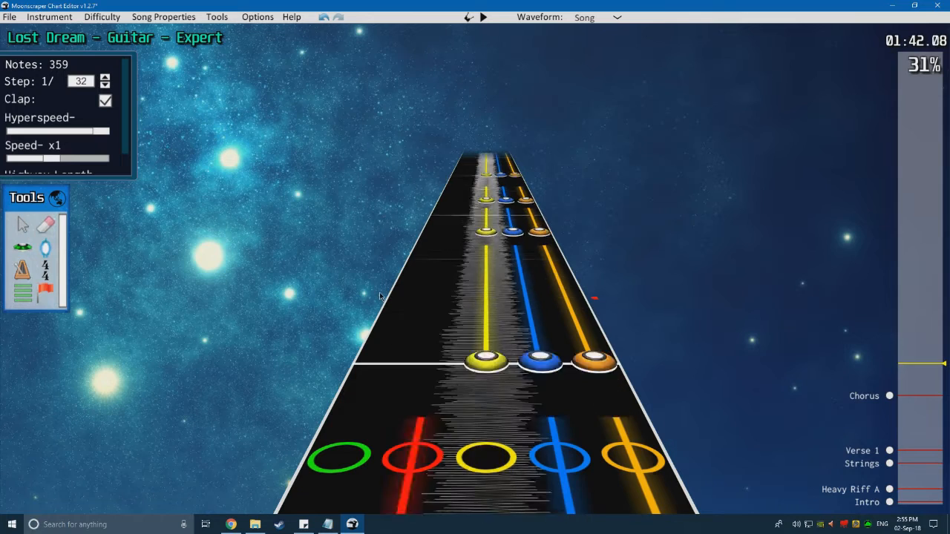
{"action": "key", "text": "space"}
{"action": "key", "text": "space"}
{"action": "scroll", "coordinate": [586, 345], "scroll_direction": "down", "scroll_amount": 1}
{"action": "left_click_drag", "start_coordinate": [627, 380], "coordinate": [438, 305]}
{"action": "left_click_drag", "start_coordinate": [593, 372], "coordinate": [567, 306]}
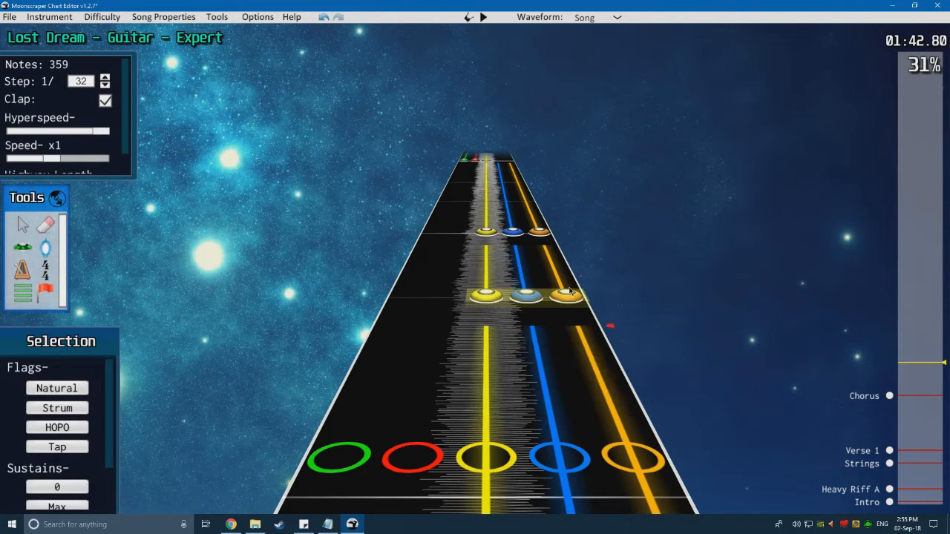
{"action": "scroll", "coordinate": [625, 335], "scroll_direction": "down", "scroll_amount": 4}
{"action": "left_click", "coordinate": [632, 343]}
{"action": "key", "text": "space"}
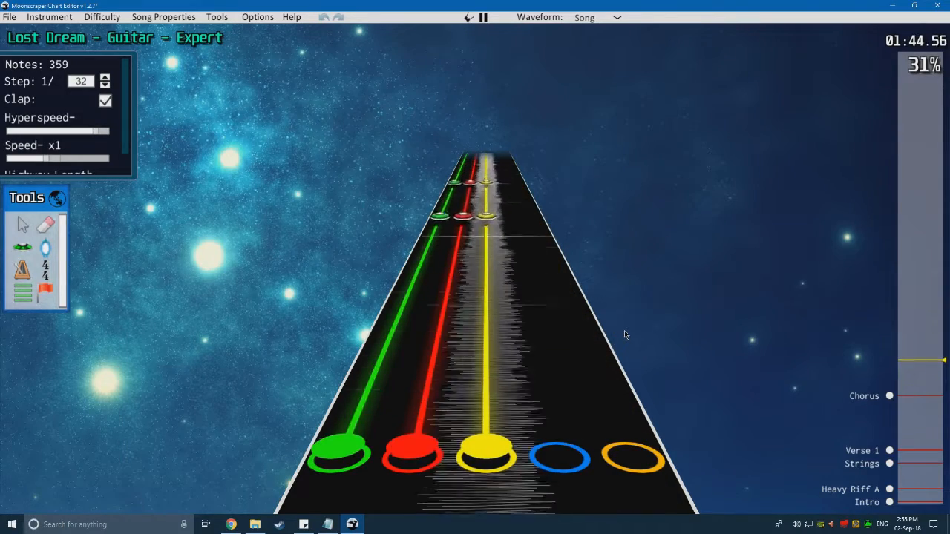
{"action": "key", "text": "space"}
Step: Shift the second green-red-yellow chord slightly earlier onto the beat line and play back the lead-in to it
{"action": "scroll", "coordinate": [512, 338], "scroll_direction": "down", "scroll_amount": 2}
{"action": "left_click_drag", "start_coordinate": [560, 297], "coordinate": [412, 253]}
{"action": "left_click_drag", "start_coordinate": [491, 262], "coordinate": [492, 295]}
{"action": "left_click", "coordinate": [545, 364]}
{"action": "scroll", "coordinate": [546, 364], "scroll_direction": "down", "scroll_amount": 3}
{"action": "key", "text": "space"}
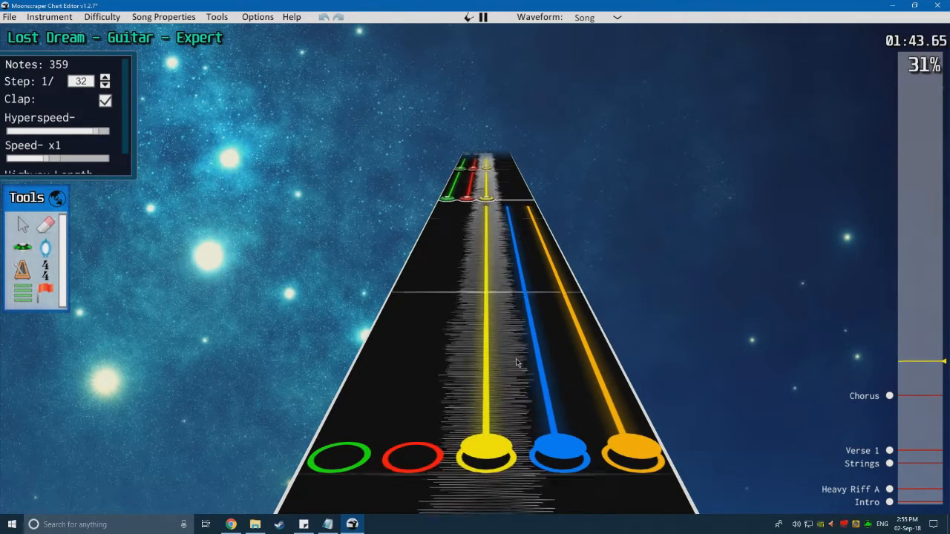
{"action": "key", "text": "space"}
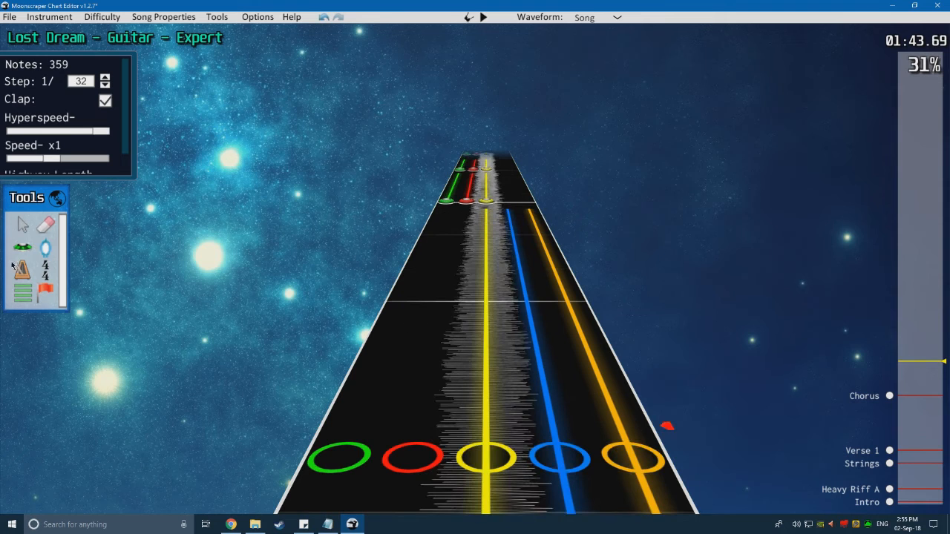
Step: Add a yellow-blue-orange chord at position 34320 and play back the passage
{"action": "left_click", "coordinate": [22, 250]}
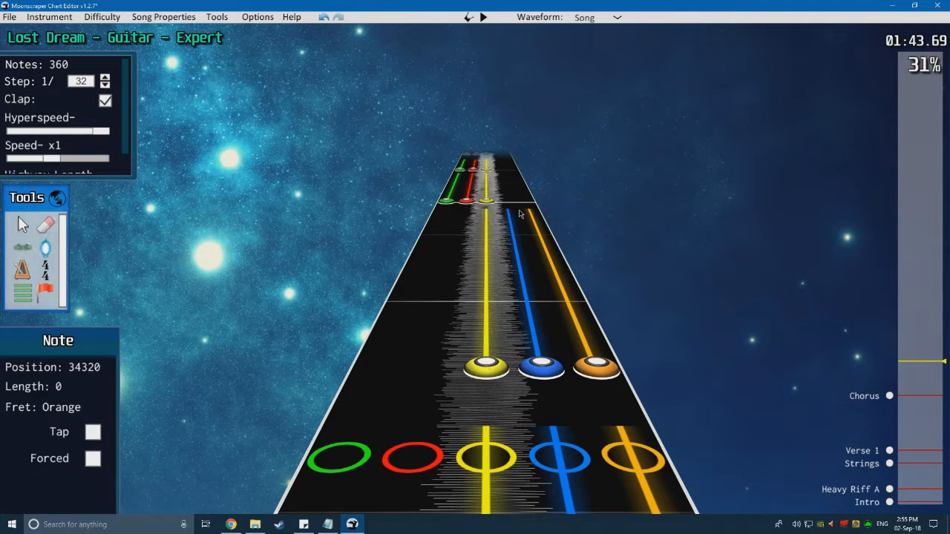
{"action": "scroll", "coordinate": [495, 291], "scroll_direction": "down", "scroll_amount": 2}
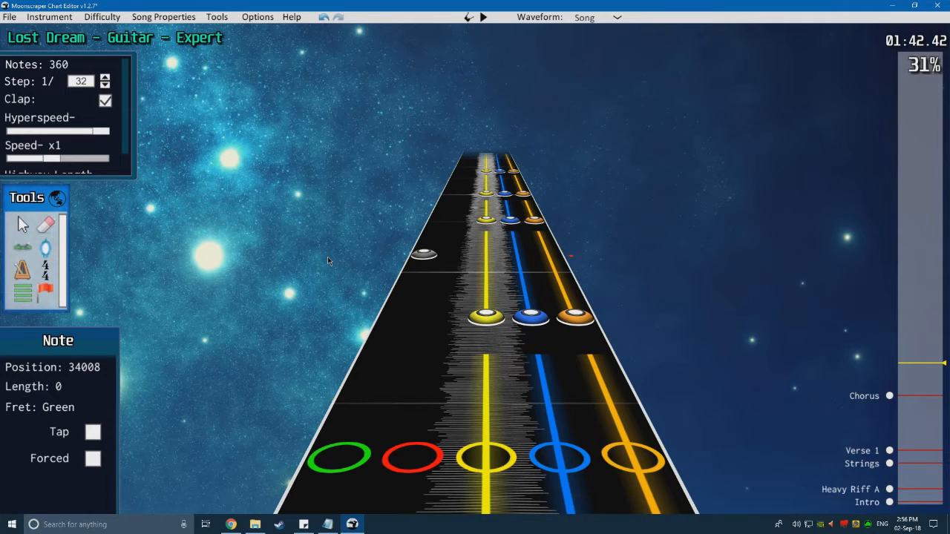
{"action": "scroll", "coordinate": [328, 260], "scroll_direction": "down", "scroll_amount": 6}
{"action": "scroll", "coordinate": [385, 260], "scroll_direction": "up", "scroll_amount": 1}
{"action": "key", "text": "space"}
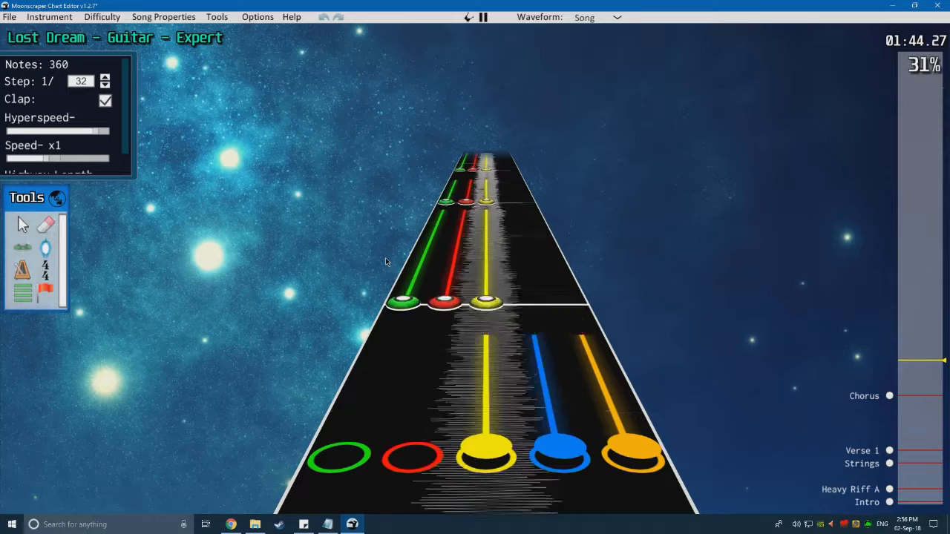
{"action": "key", "text": "space"}
Step: Add another yellow-blue-orange chord shortly before the measure line where the green-red-yellow chords start, and play it back
{"action": "scroll", "coordinate": [417, 310], "scroll_direction": "down", "scroll_amount": 8}
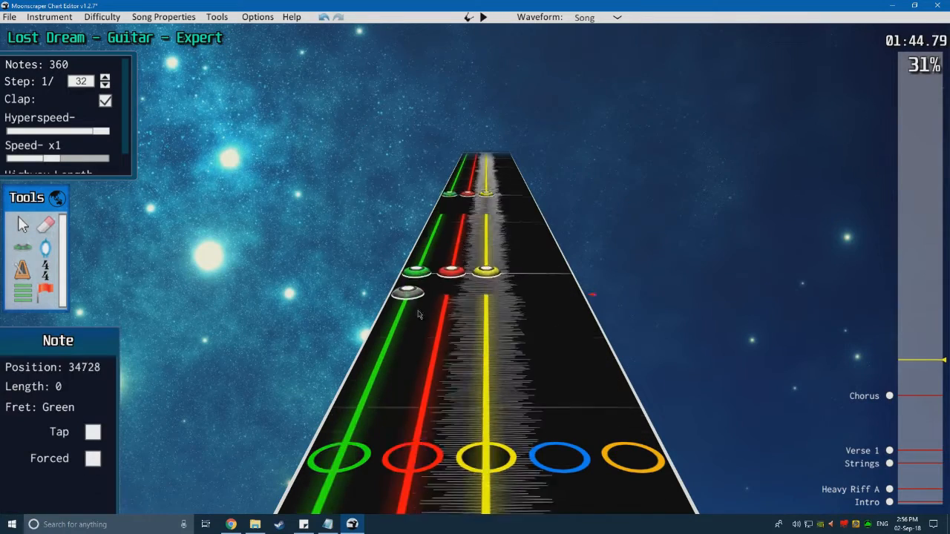
{"action": "scroll", "coordinate": [418, 310], "scroll_direction": "down", "scroll_amount": 20}
{"action": "key", "text": "space"}
{"action": "key", "text": "space"}
{"action": "scroll", "coordinate": [447, 317], "scroll_direction": "down", "scroll_amount": 3}
{"action": "left_click", "coordinate": [492, 345]}
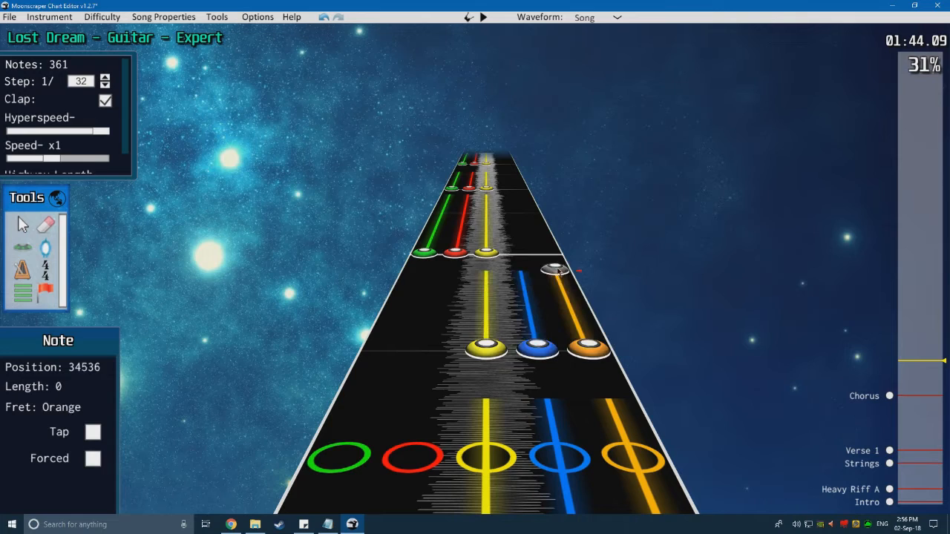
{"action": "key", "text": "space"}
{"action": "key", "text": "space"}
Step: Shift the second green-red-yellow chord back to slightly before its beat line and play it back
{"action": "scroll", "coordinate": [469, 326], "scroll_direction": "down", "scroll_amount": 6}
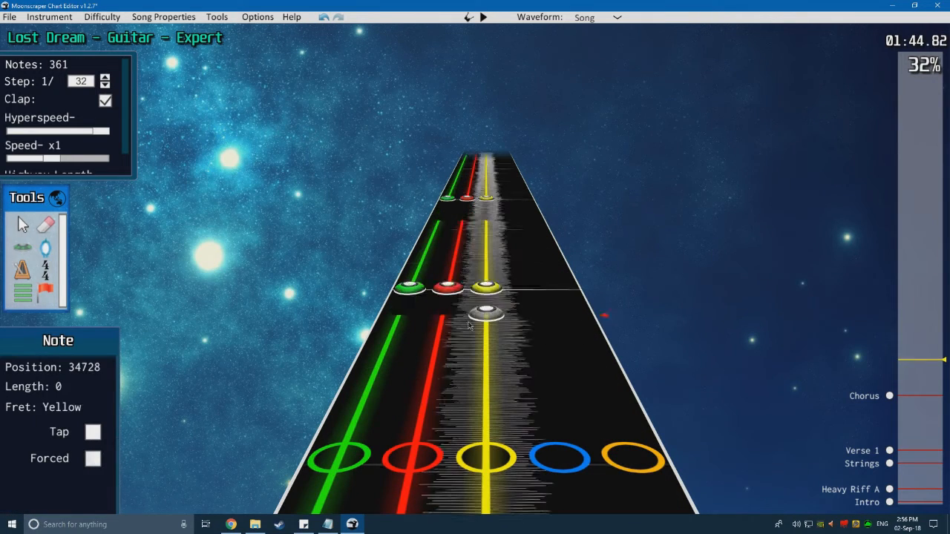
{"action": "scroll", "coordinate": [469, 327], "scroll_direction": "down", "scroll_amount": 3}
{"action": "left_click", "coordinate": [24, 225]}
{"action": "left_click_drag", "start_coordinate": [417, 219], "coordinate": [557, 284]}
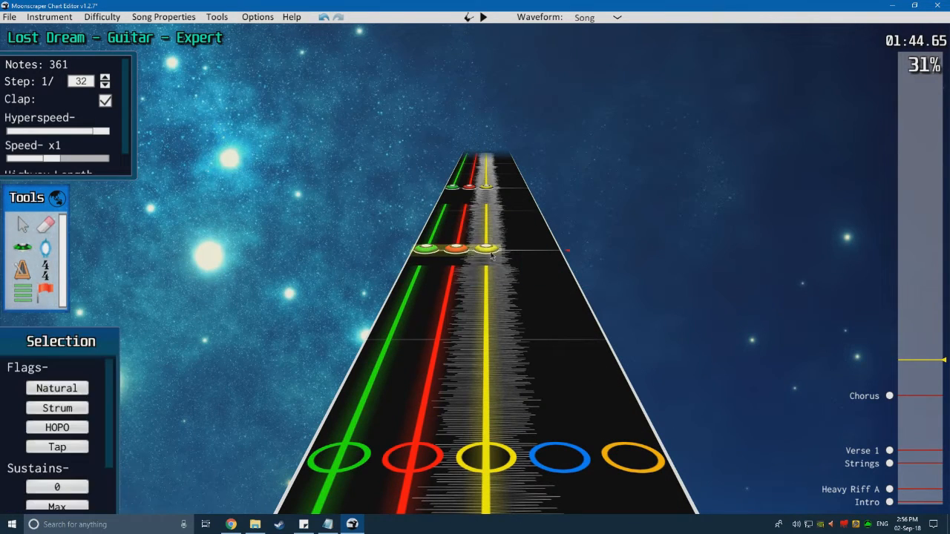
{"action": "left_click_drag", "start_coordinate": [486, 250], "coordinate": [490, 282]}
{"action": "left_click", "coordinate": [547, 312]}
{"action": "scroll", "coordinate": [547, 327], "scroll_direction": "down", "scroll_amount": 6}
{"action": "key", "text": "space"}
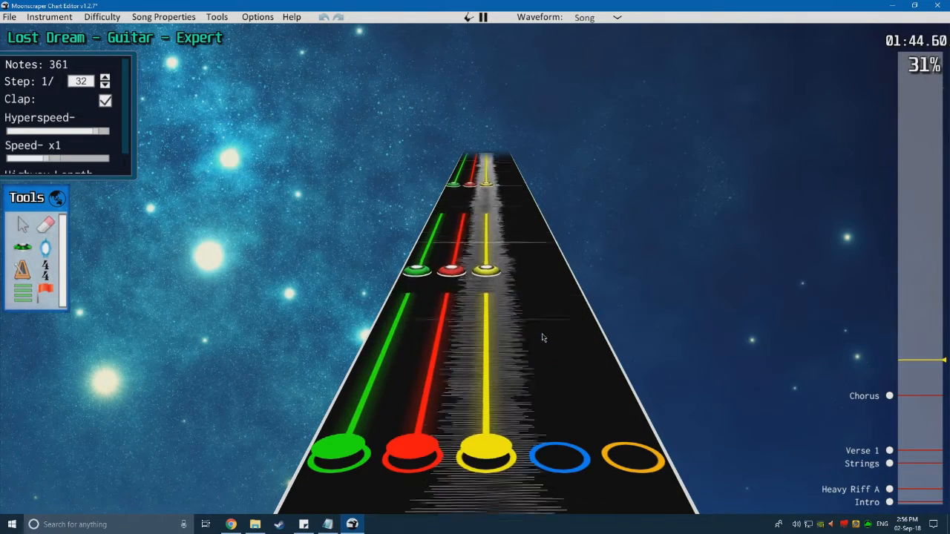
Step: Add a green-red-yellow chord at position 34848, extend its sustains to just before the next chord and play it back
{"action": "left_click", "coordinate": [22, 247]}
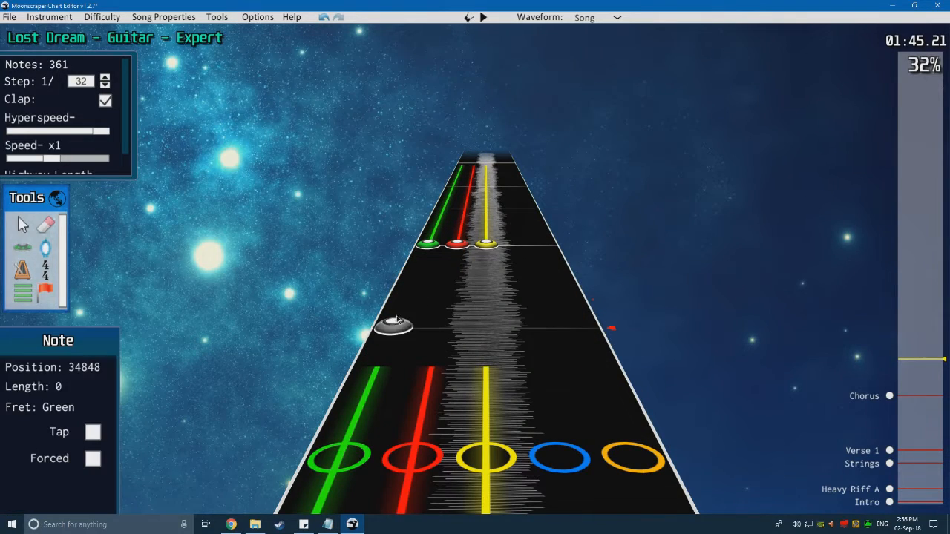
{"action": "scroll", "coordinate": [447, 328], "scroll_direction": "up", "scroll_amount": 8}
{"action": "key", "text": "space"}
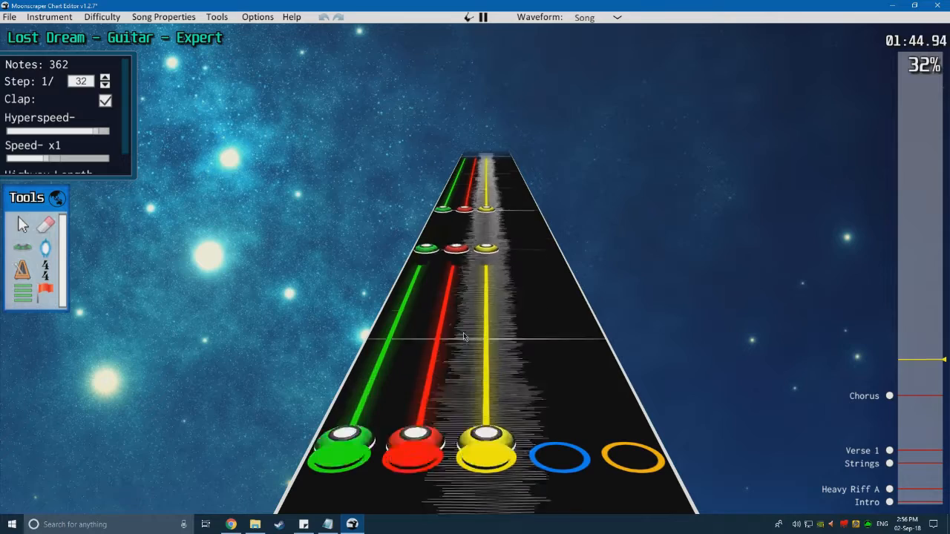
{"action": "key", "text": "space"}
{"action": "scroll", "coordinate": [460, 326], "scroll_direction": "up", "scroll_amount": 6}
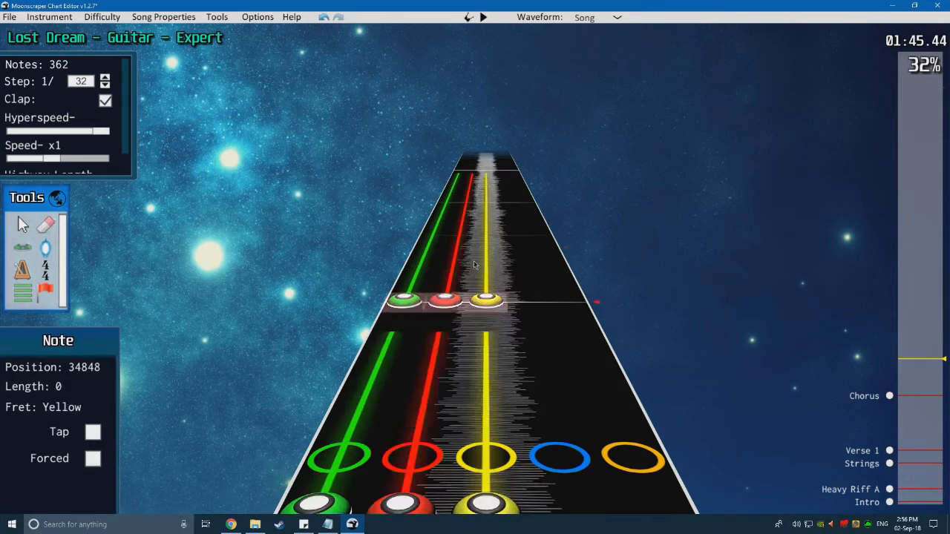
{"action": "key", "text": "space"}
{"action": "key", "text": "space"}
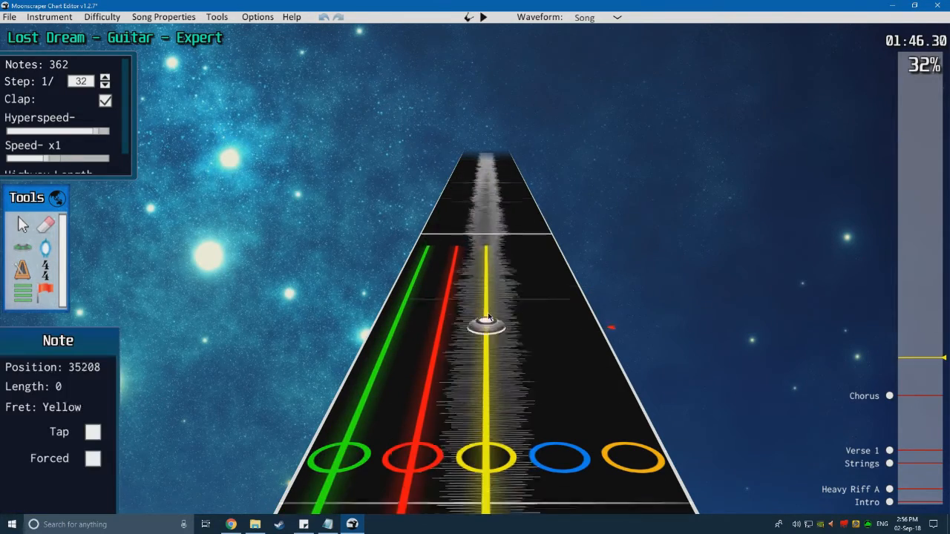
Step: Add two more green-red-yellow chords before the next measure line, the last at position 35232, and play them back
{"action": "scroll", "coordinate": [488, 315], "scroll_direction": "up", "scroll_amount": 4}
{"action": "scroll", "coordinate": [498, 326], "scroll_direction": "up", "scroll_amount": 4}
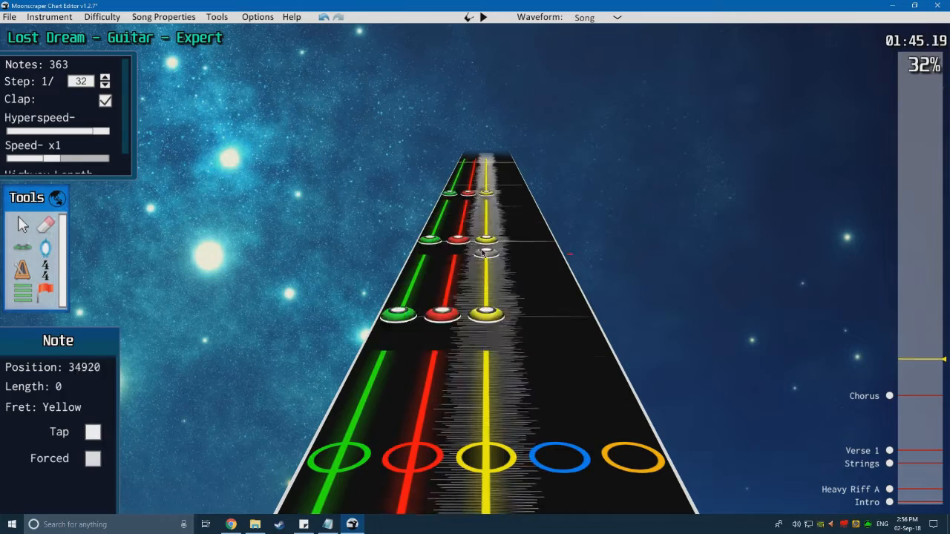
{"action": "key", "text": "space"}
{"action": "key", "text": "space"}
{"action": "left_click", "coordinate": [379, 341]}
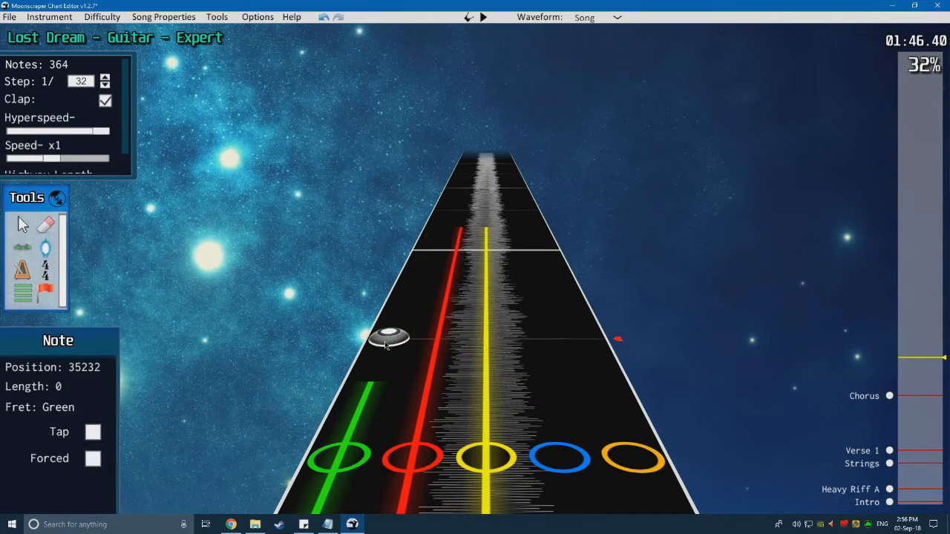
{"action": "scroll", "coordinate": [484, 340], "scroll_direction": "up", "scroll_amount": 5}
{"action": "key", "text": "space"}
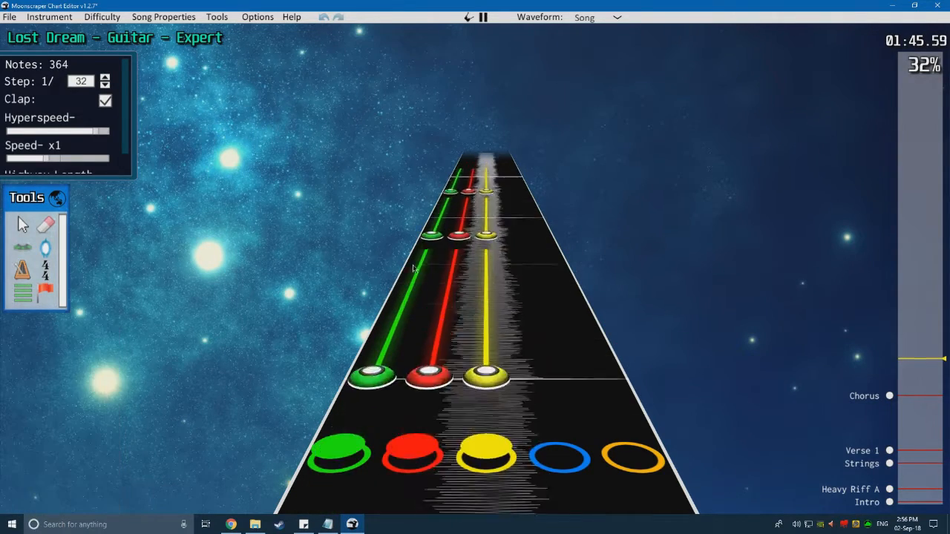
{"action": "key", "text": "space"}
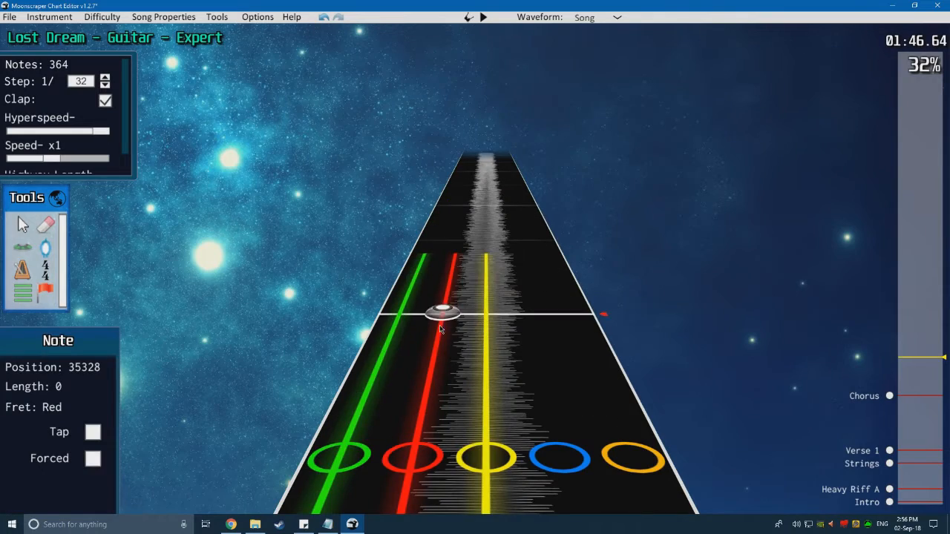
Step: Shorten the last green-red-yellow chord's sustains so they end just before the measure line at position 35328
{"action": "key", "text": "space"}
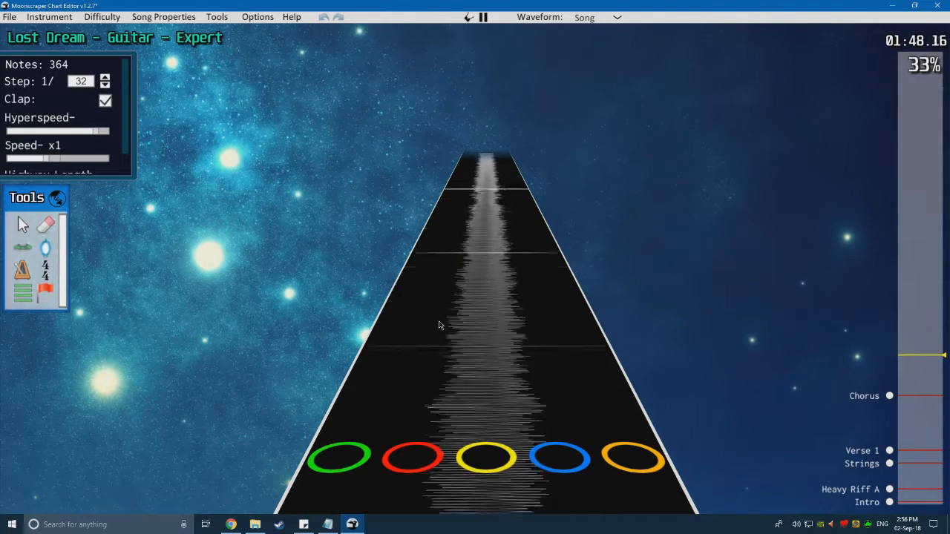
{"action": "left_click", "coordinate": [439, 333]}
{"action": "scroll", "coordinate": [443, 324], "scroll_direction": "down", "scroll_amount": 15}
{"action": "left_click_drag", "start_coordinate": [443, 324], "coordinate": [459, 330]}
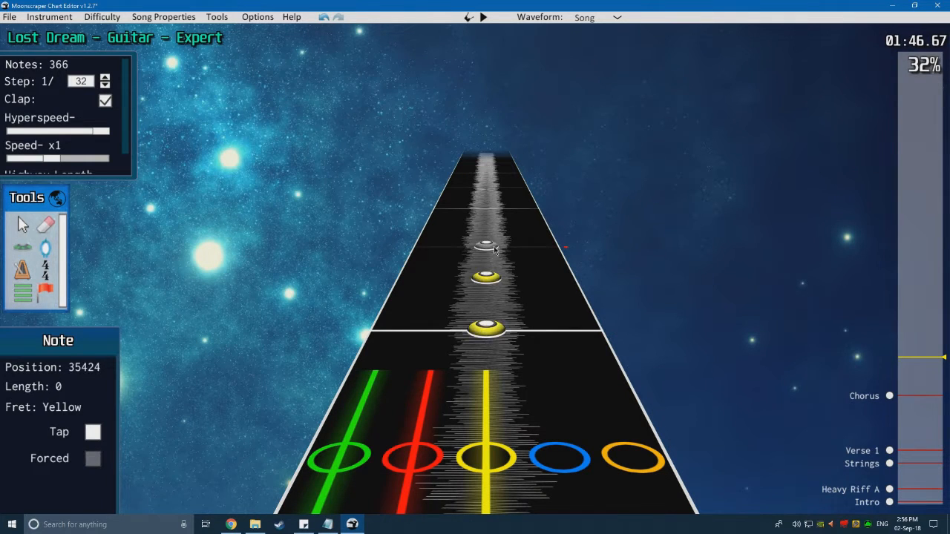
Step: Set the step to 1/16, place a run of single yellow notes from position 35328 and play it back
{"action": "left_click", "coordinate": [494, 250]}
{"action": "key", "text": "space"}
{"action": "key", "text": "space"}
{"action": "scroll", "coordinate": [475, 289], "scroll_direction": "down", "scroll_amount": 6}
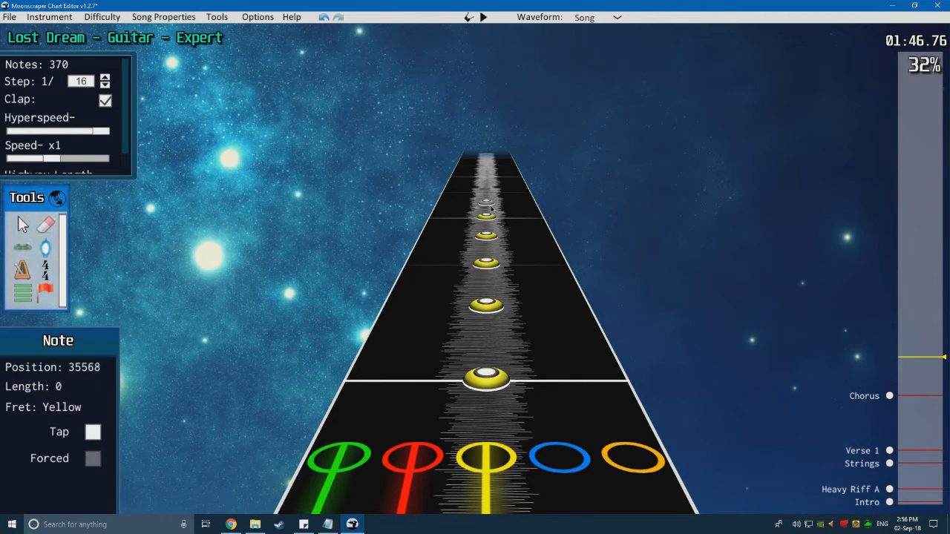
{"action": "key", "text": "space"}
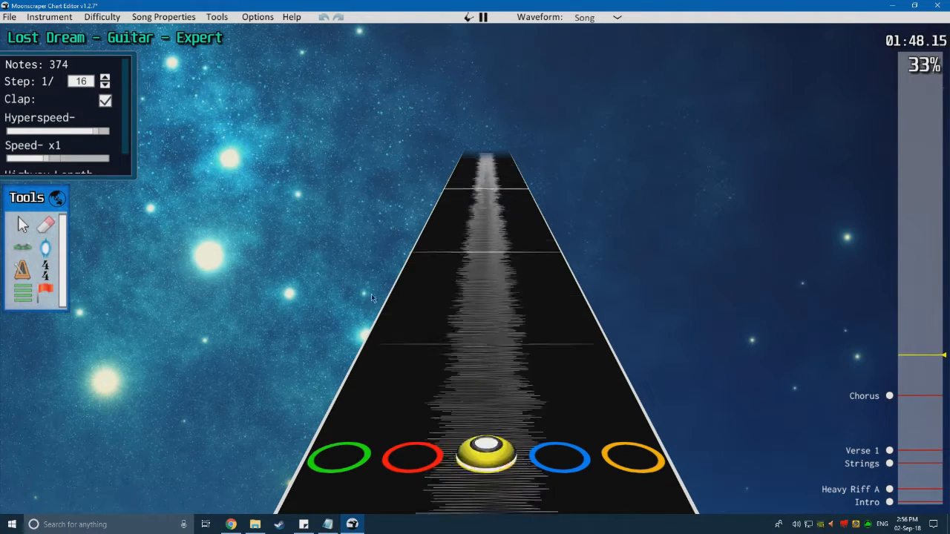
{"action": "key", "text": "space"}
Step: Continue the run of yellow notes at 1/16 steps past the next measure line
{"action": "key", "text": "space"}
{"action": "key", "text": "space"}
{"action": "scroll", "coordinate": [502, 271], "scroll_direction": "up", "scroll_amount": 2}
{"action": "left_click", "coordinate": [501, 271]}
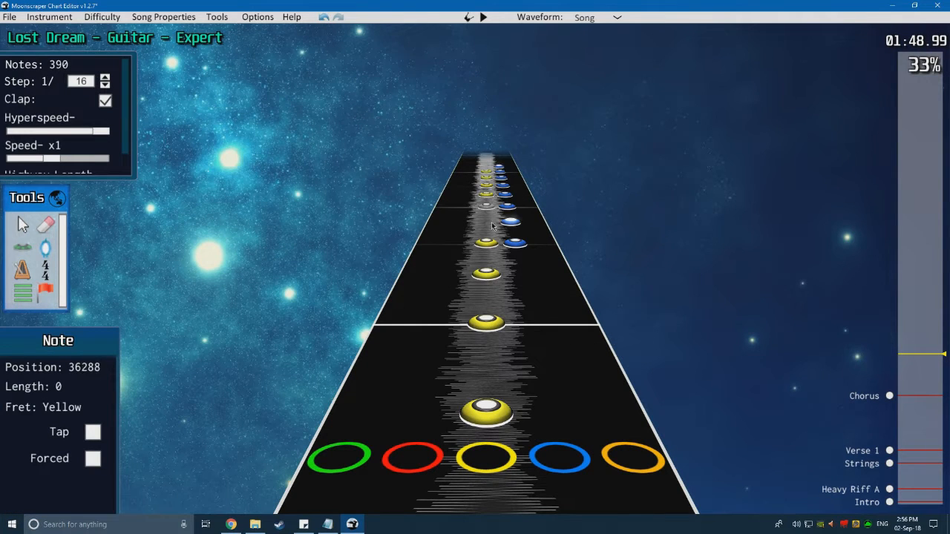
{"action": "scroll", "coordinate": [491, 226], "scroll_direction": "up", "scroll_amount": 1}
Step: Erase the stray blue notes beside the yellow run and play it back
{"action": "left_click", "coordinate": [50, 226]}
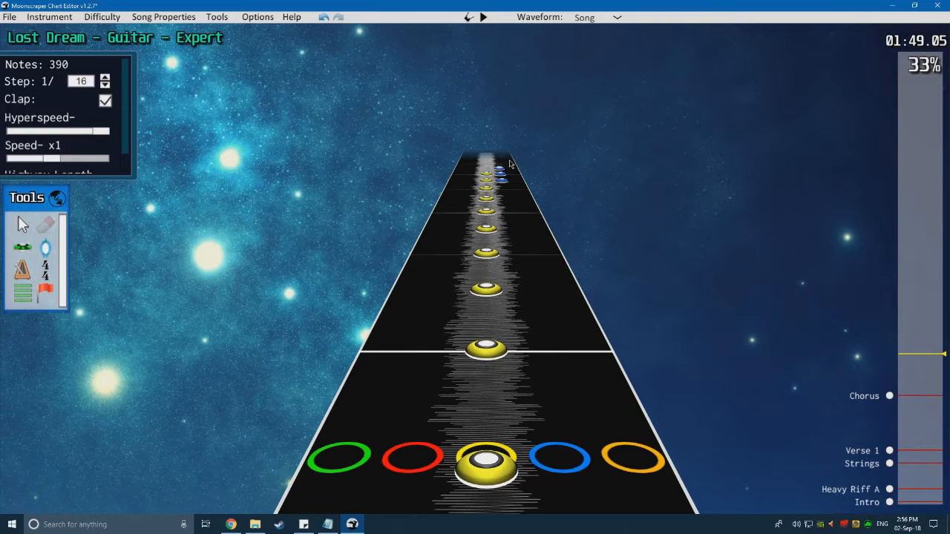
{"action": "key", "text": "y"}
{"action": "key", "text": "space"}
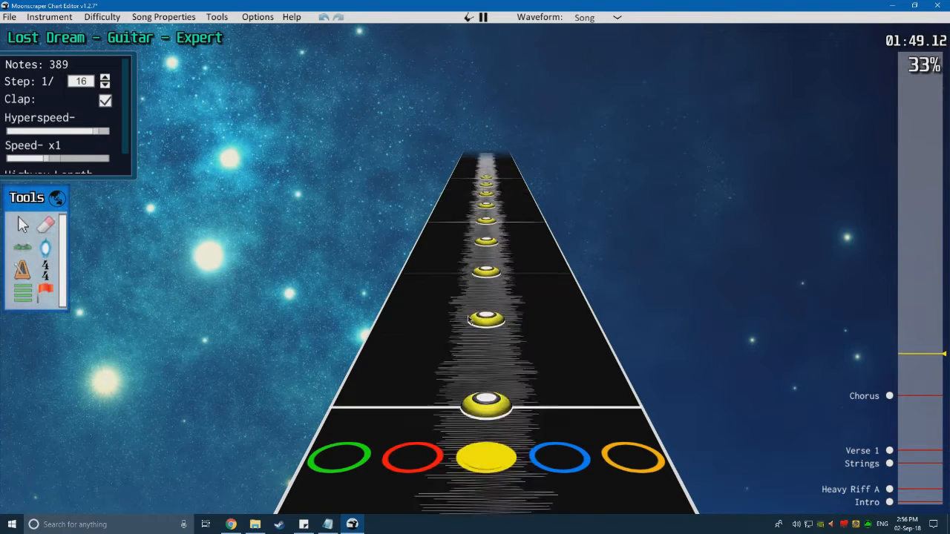
{"action": "key", "text": "space"}
Step: Extend the yellow run at 1/16 steps up to the measure line at position 36864 and play back its end
{"action": "left_click_drag", "start_coordinate": [490, 314], "coordinate": [494, 180]}
{"action": "key", "text": "space"}
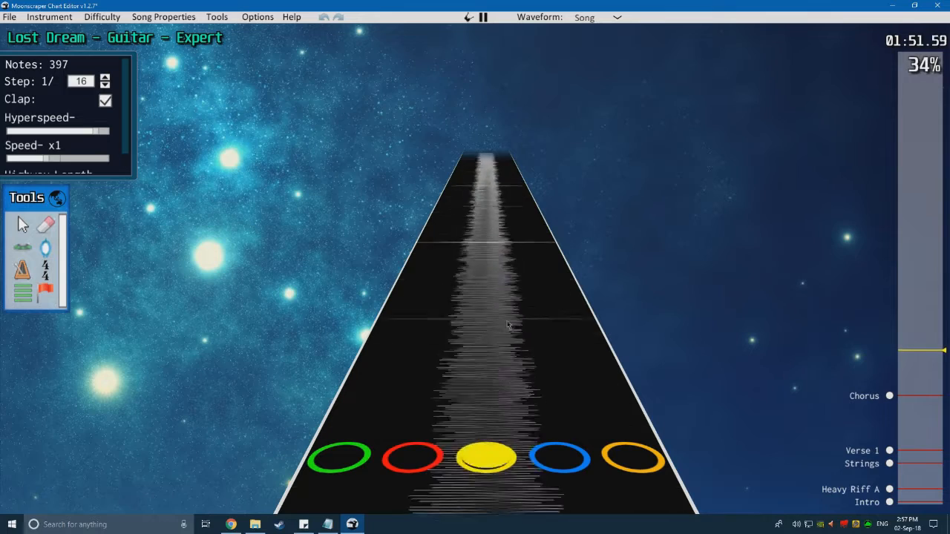
{"action": "key", "text": "space"}
{"action": "scroll", "coordinate": [523, 332], "scroll_direction": "down", "scroll_amount": 3}
{"action": "key", "text": "space"}
{"action": "key", "text": "space"}
{"action": "scroll", "coordinate": [538, 345], "scroll_direction": "down", "scroll_amount": 1}
Step: Select the whole run of yellow notes, move it to the green lane and play it back
{"action": "left_click", "coordinate": [18, 225]}
{"action": "left_click_drag", "start_coordinate": [924, 350], "coordinate": [924, 361]}
{"action": "left_click_drag", "start_coordinate": [684, 341], "coordinate": [329, 206]}
{"action": "key", "text": "End"}
{"action": "left_click", "coordinate": [910, 358]}
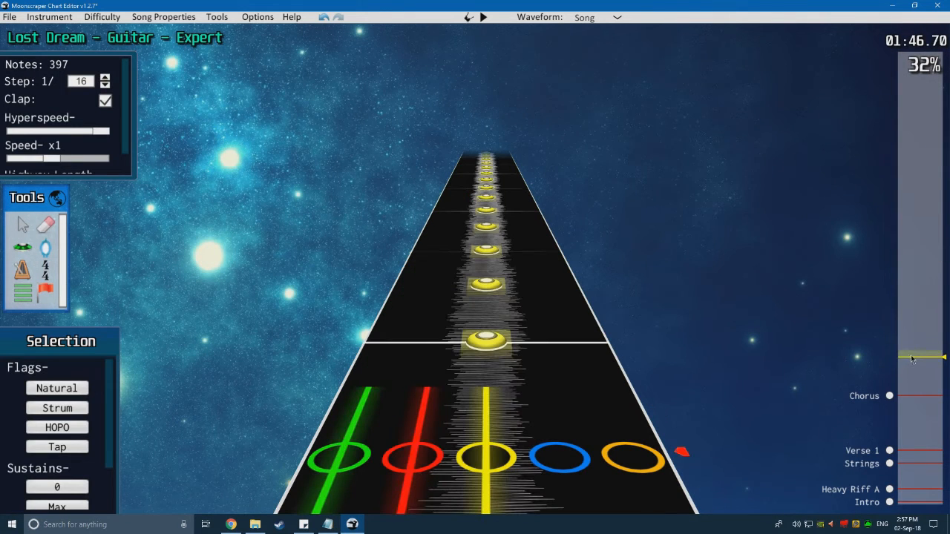
{"action": "left_click_drag", "start_coordinate": [466, 335], "coordinate": [388, 340]}
{"action": "key", "text": "space"}
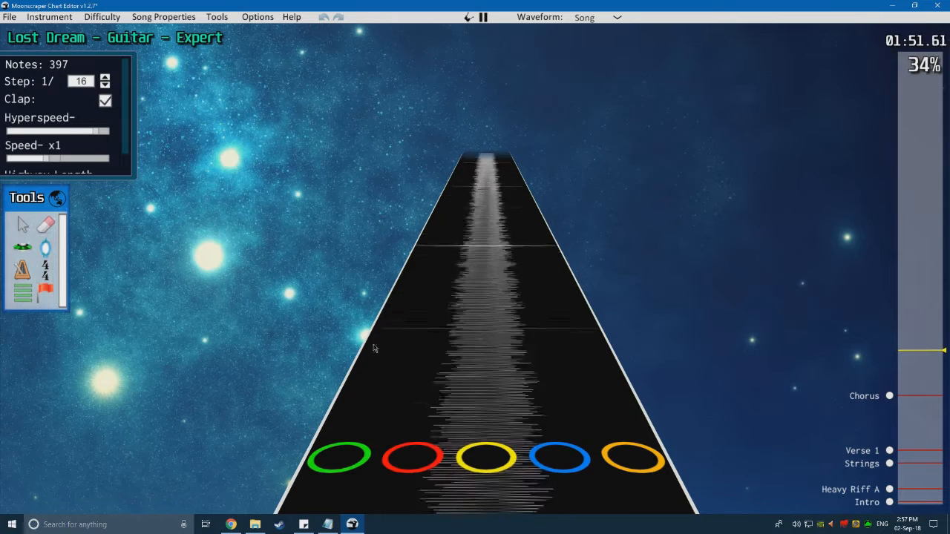
{"action": "key", "text": "space"}
Step: Move the run's last note, at position 36864, from the green to the red lane
{"action": "left_click", "coordinate": [436, 408]}
{"action": "scroll", "coordinate": [488, 407], "scroll_direction": "down", "scroll_amount": 3}
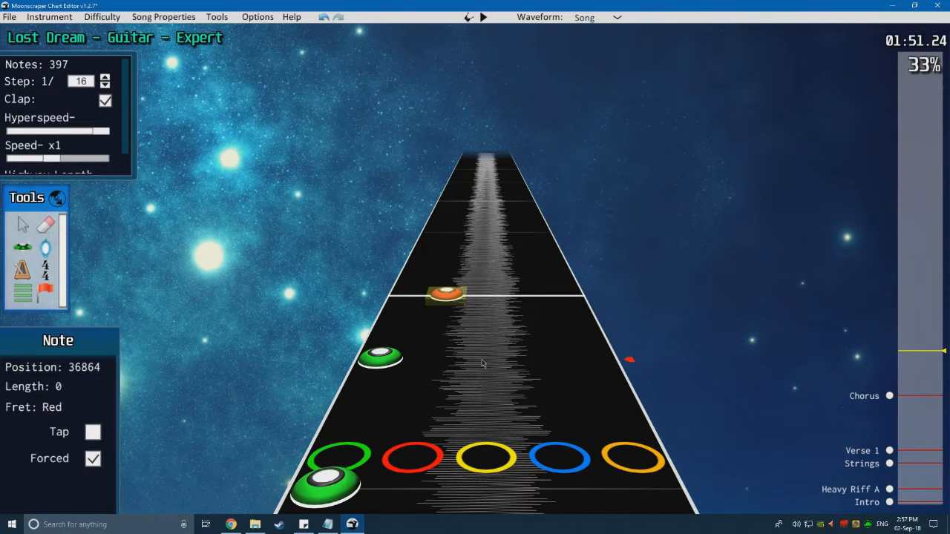
Step: Continue the red lane with a run of notes at 1/16 steps after position 36864 and play it back
{"action": "scroll", "coordinate": [550, 307], "scroll_direction": "up", "scroll_amount": 2}
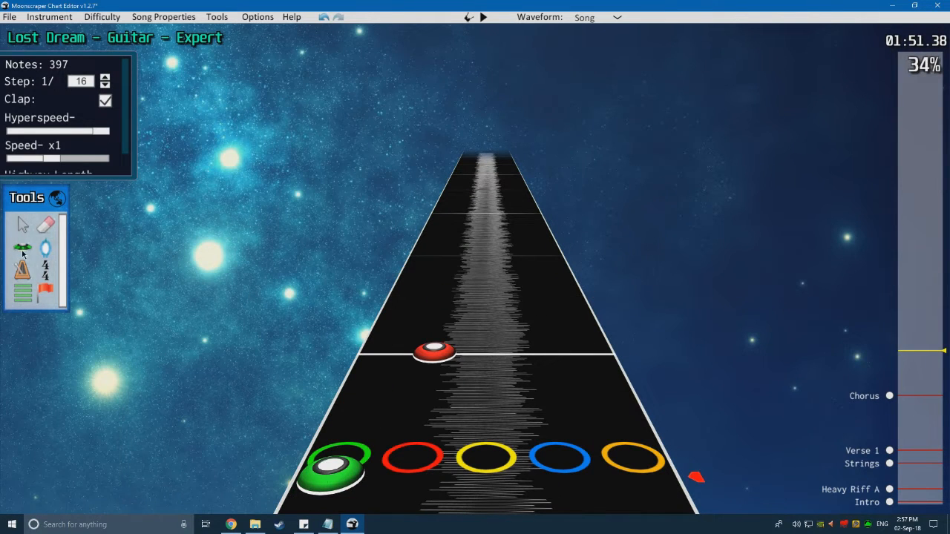
{"action": "left_click", "coordinate": [454, 287]}
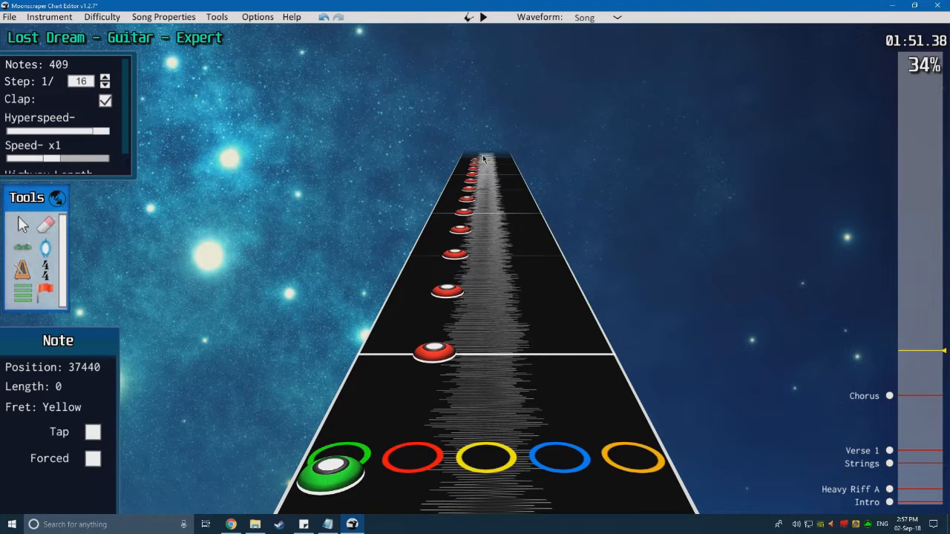
{"action": "left_click", "coordinate": [47, 224]}
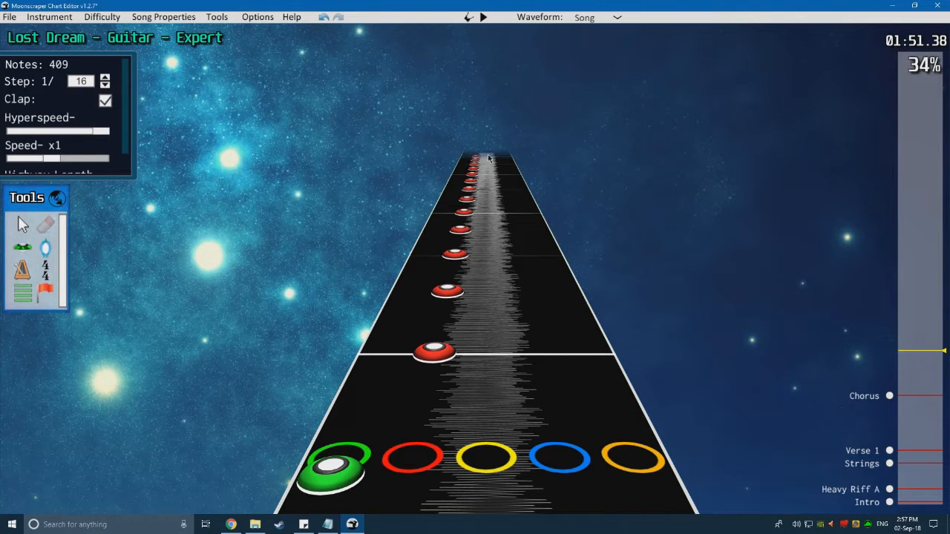
{"action": "scroll", "coordinate": [193, 211], "scroll_direction": "down", "scroll_amount": 5}
{"action": "key", "text": "space"}
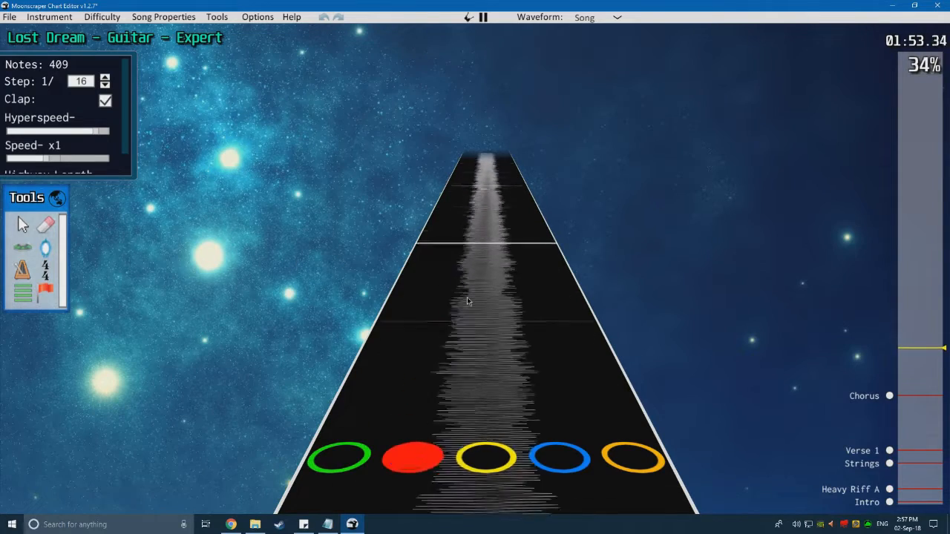
Step: Extend the red run with further notes at 1/16 steps, playing back each addition
{"action": "key", "text": "space"}
{"action": "scroll", "coordinate": [468, 319], "scroll_direction": "down", "scroll_amount": 5}
{"action": "left_click_drag", "start_coordinate": [469, 237], "coordinate": [472, 196]}
{"action": "key", "text": "space"}
{"action": "key", "text": "space"}
{"action": "left_click_drag", "start_coordinate": [458, 300], "coordinate": [466, 211]}
{"action": "key", "text": "space"}
{"action": "key", "text": "space"}
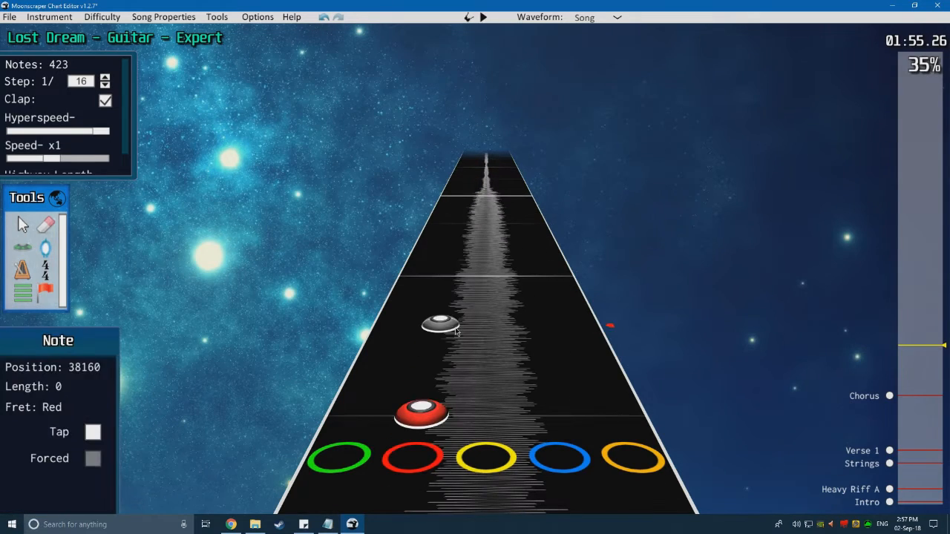
Step: Extend the red run at 1/16 steps up to the next measure line and play back its end
{"action": "left_click_drag", "start_coordinate": [455, 331], "coordinate": [466, 223]}
{"action": "key", "text": "space"}
{"action": "key", "text": "space"}
{"action": "key", "text": "space"}
{"action": "key", "text": "space"}
{"action": "key", "text": "space"}
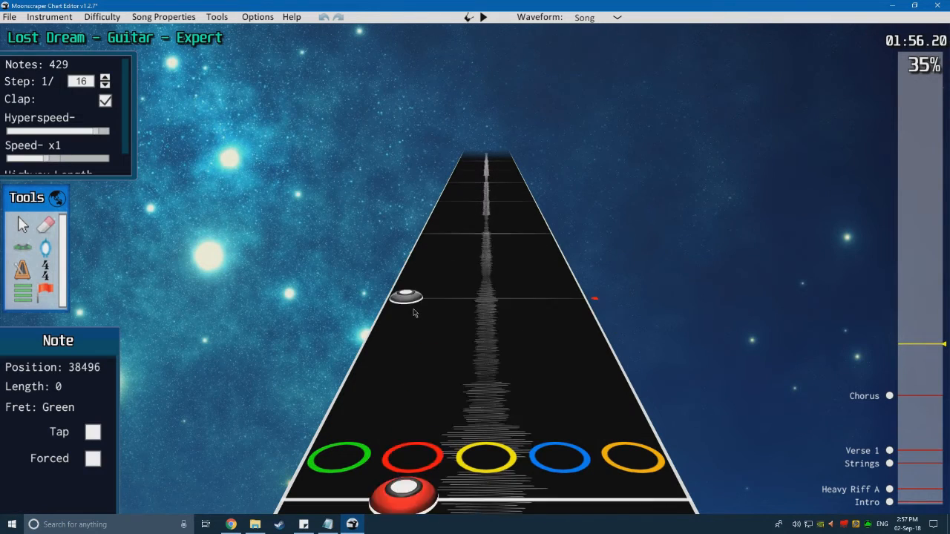
Step: Erase the red note on the measure line at the run's end and play the song onward
{"action": "key", "text": "space"}
{"action": "left_click", "coordinate": [43, 222]}
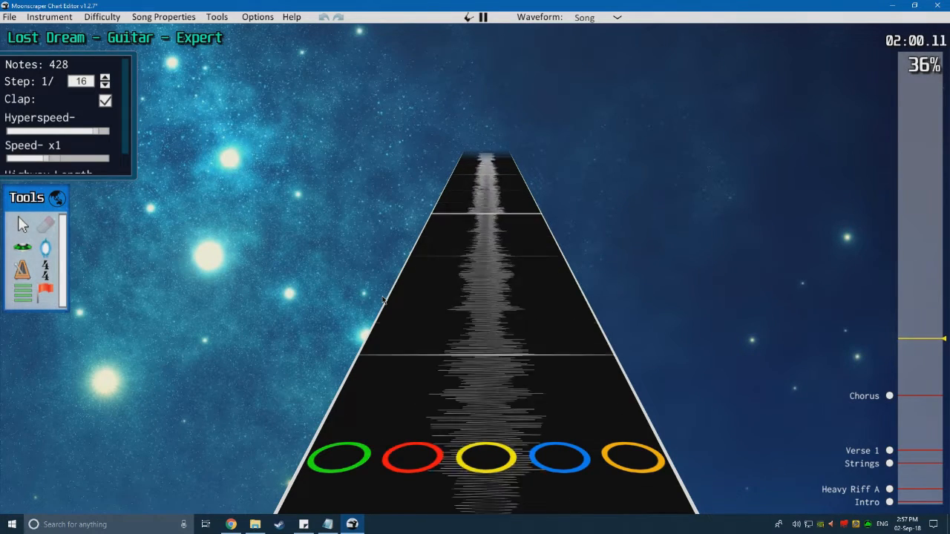
{"action": "key", "text": "space"}
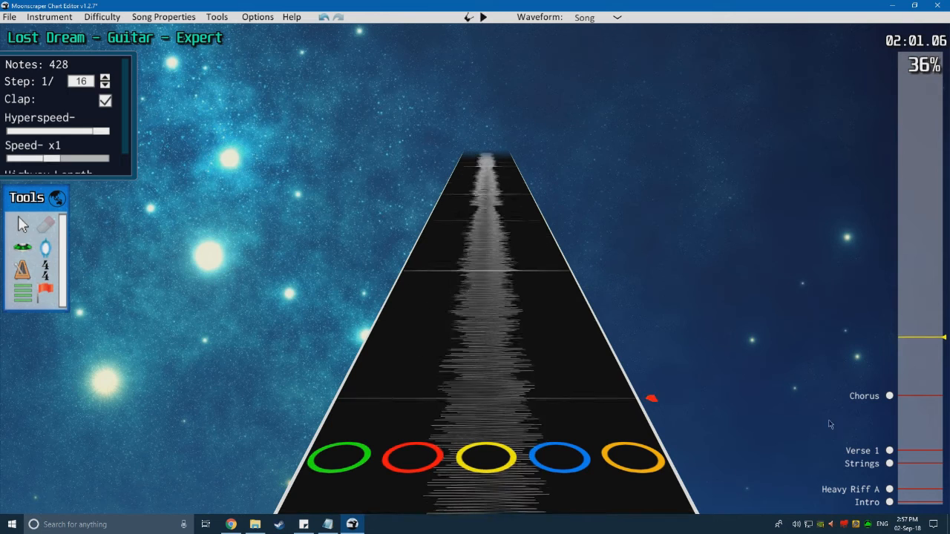
Step: Select and copy everything from the start of Verse 1 to the end of the chart
{"action": "left_click", "coordinate": [889, 450]}
{"action": "key", "text": "space"}
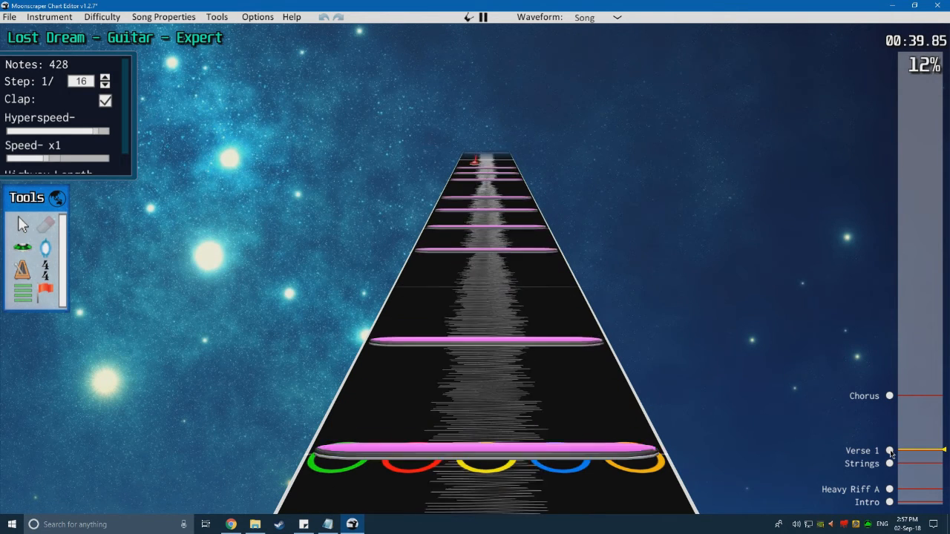
{"action": "key", "text": "space"}
{"action": "scroll", "coordinate": [631, 377], "scroll_direction": "down", "scroll_amount": 2}
{"action": "left_click", "coordinate": [24, 225]}
{"action": "left_click_drag", "start_coordinate": [676, 363], "coordinate": [309, 248]}
{"action": "scroll", "coordinate": [308, 248], "scroll_direction": "up", "scroll_amount": 2}
{"action": "scroll", "coordinate": [308, 248], "scroll_direction": "up", "scroll_amount": 1}
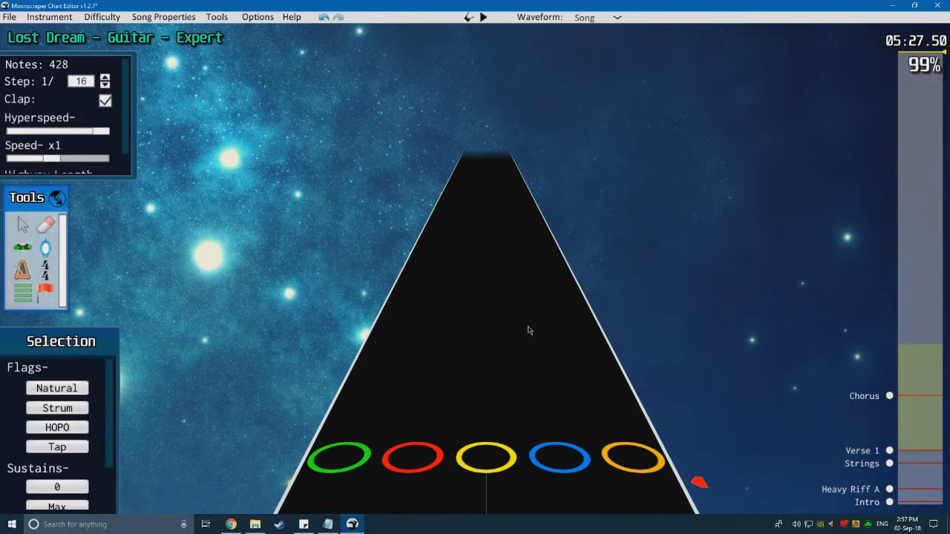
Step: Play on from the end of the red run and paste the copied notes at the measure line at position 39936
{"action": "left_click", "coordinate": [912, 346]}
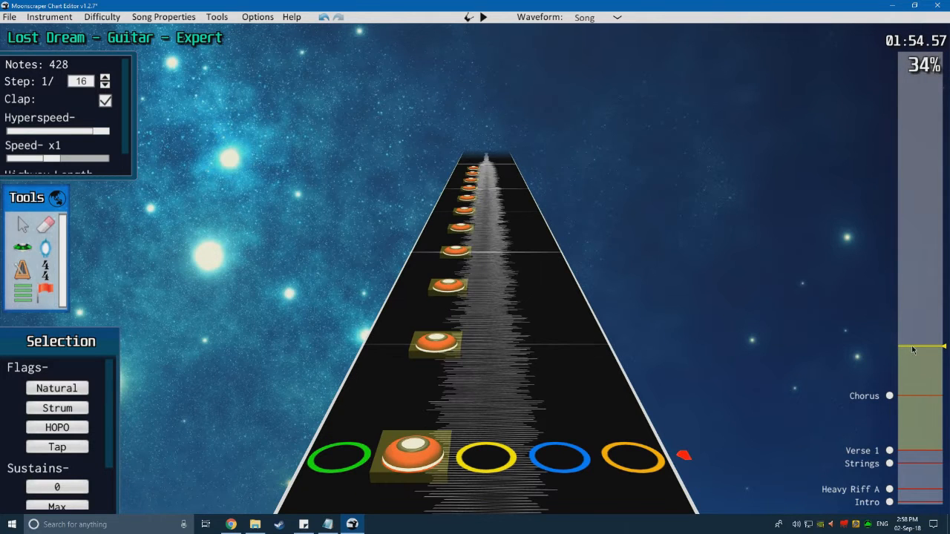
{"action": "key", "text": "space"}
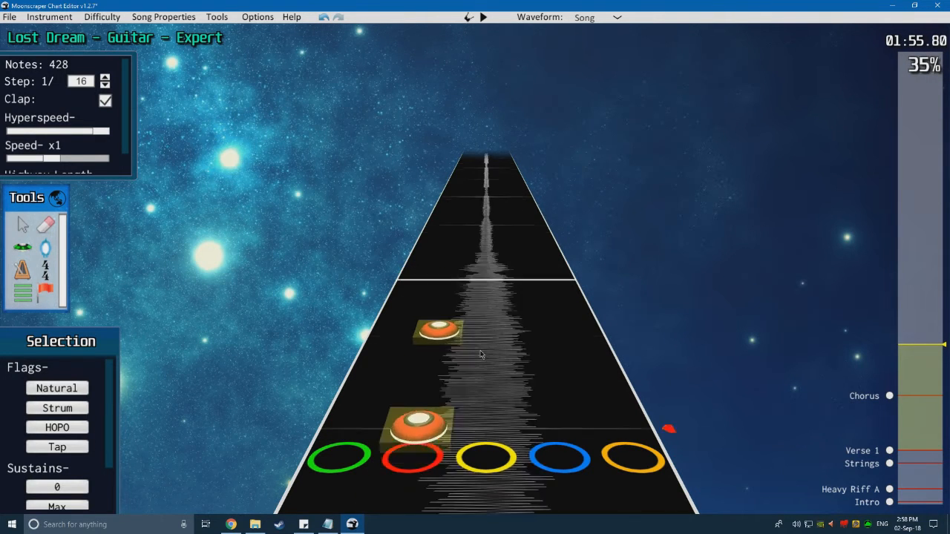
{"action": "key", "text": "space"}
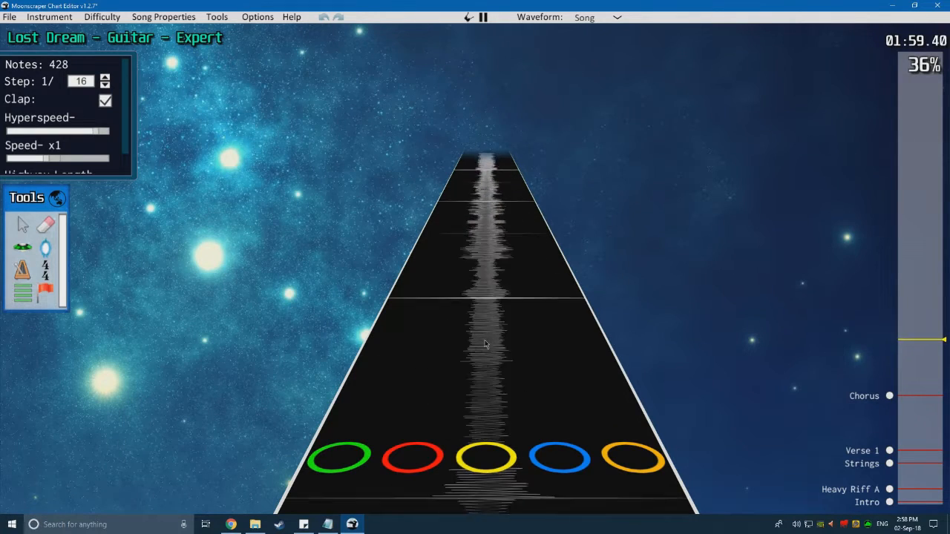
{"action": "key", "text": "space"}
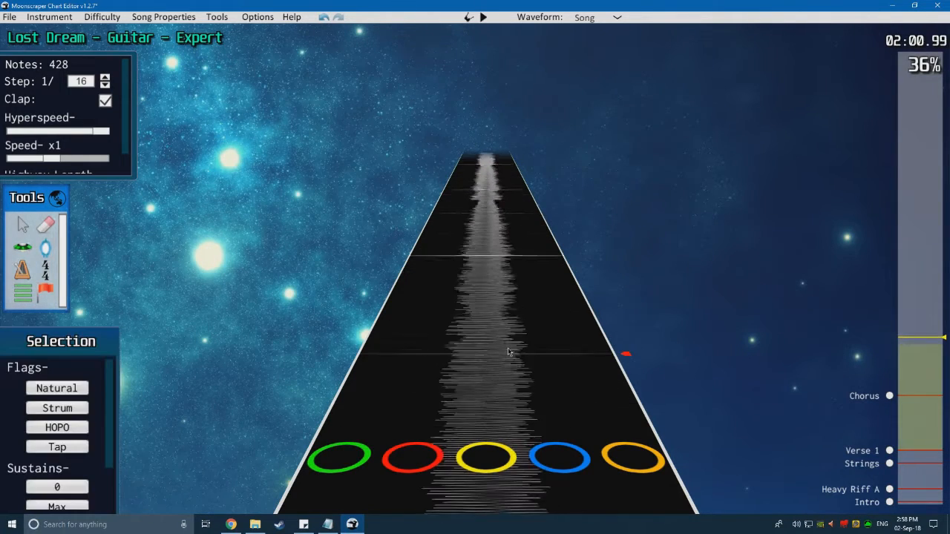
{"action": "scroll", "coordinate": [512, 351], "scroll_direction": "down", "scroll_amount": 2}
{"action": "left_click", "coordinate": [523, 388]}
{"action": "scroll", "coordinate": [515, 384], "scroll_direction": "down", "scroll_amount": 1}
{"action": "key", "text": "ctrl+v"}
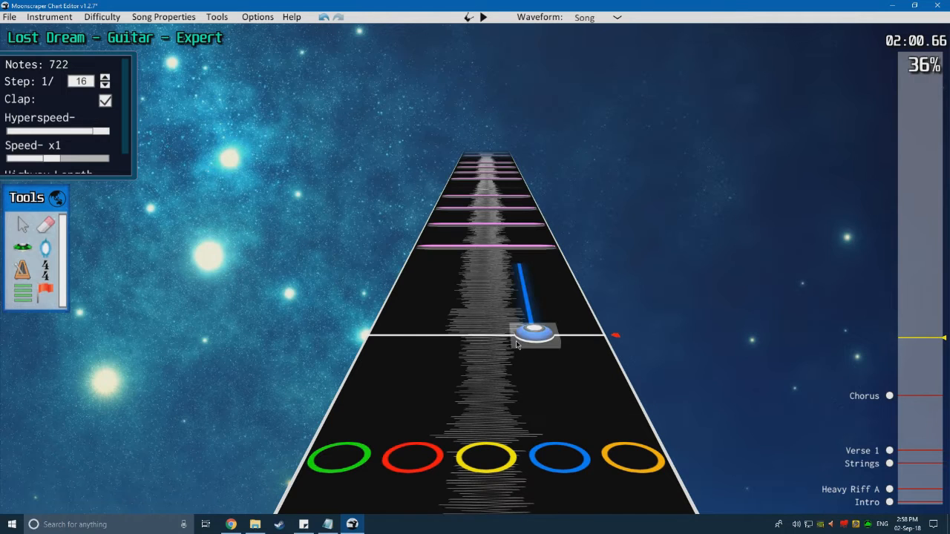
Step: Add a section named Verse 2 at position 39936
{"action": "key", "text": "g"}
{"action": "key", "text": "p"}
{"action": "key", "text": "1"}
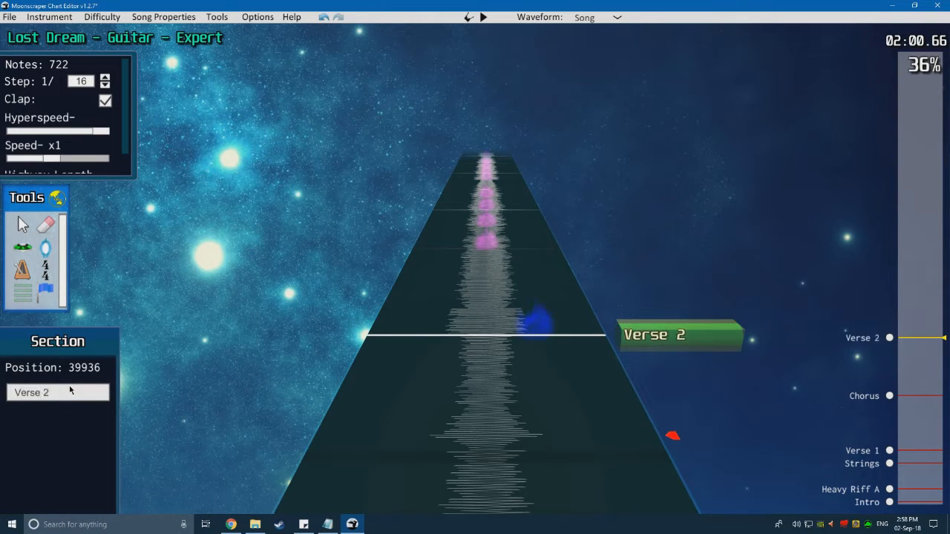
{"action": "left_click", "coordinate": [57, 198]}
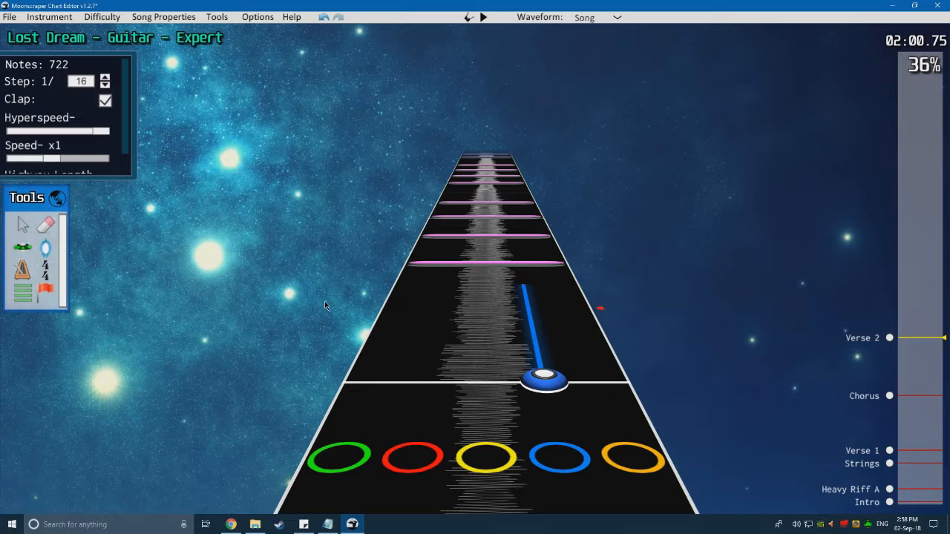
Step: Play back the pasted notes from the start of Verse 2 until about 02:19
{"action": "key", "text": "space"}
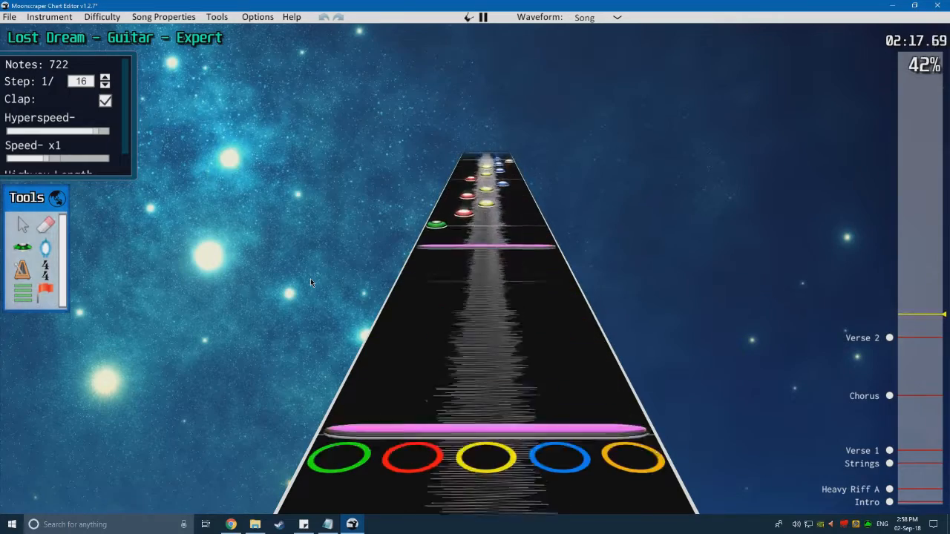
{"action": "key", "text": "space"}
{"action": "scroll", "coordinate": [309, 288], "scroll_direction": "down", "scroll_amount": 6}
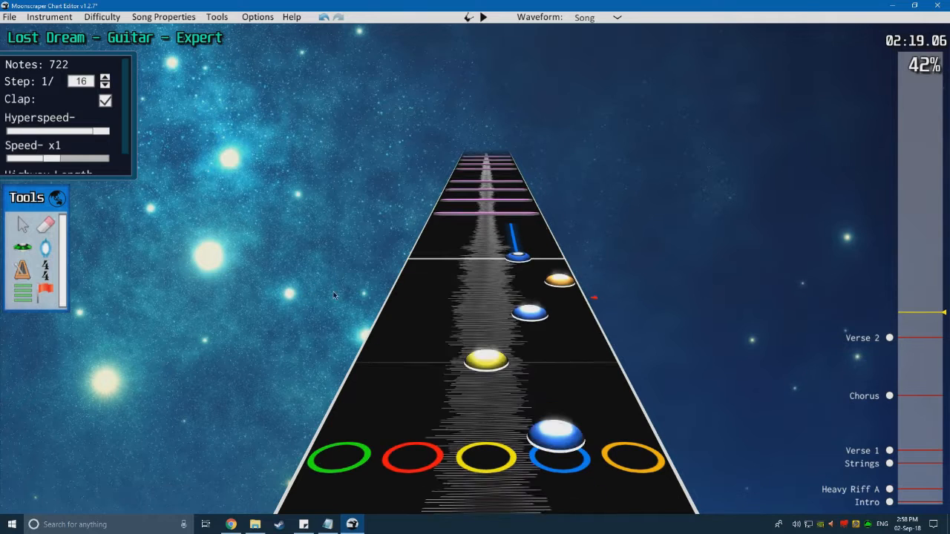
Step: Select and delete all pasted notes from the sustained blue note on the measure line just after 02:19 to the chart's end
{"action": "scroll", "coordinate": [329, 293], "scroll_direction": "up", "scroll_amount": 1}
{"action": "left_click_drag", "start_coordinate": [612, 306], "coordinate": [312, 225]}
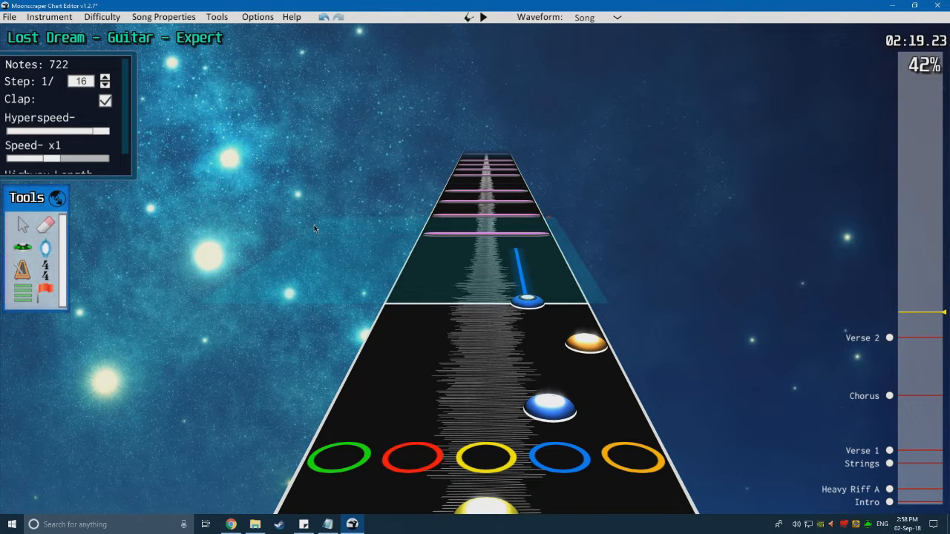
{"action": "key", "text": "End"}
{"action": "left_click_drag", "start_coordinate": [314, 228], "coordinate": [769, 329]}
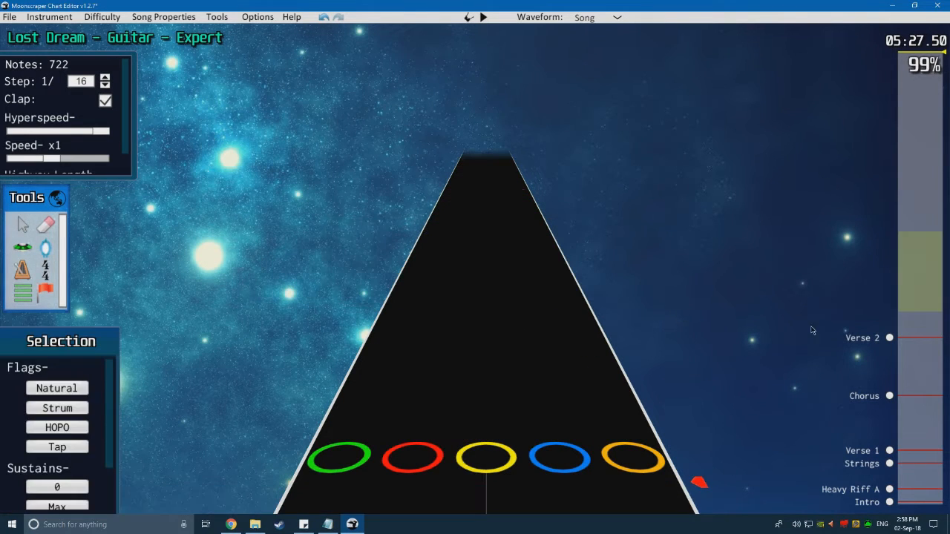
{"action": "left_click", "coordinate": [904, 320]}
{"action": "key", "text": "space"}
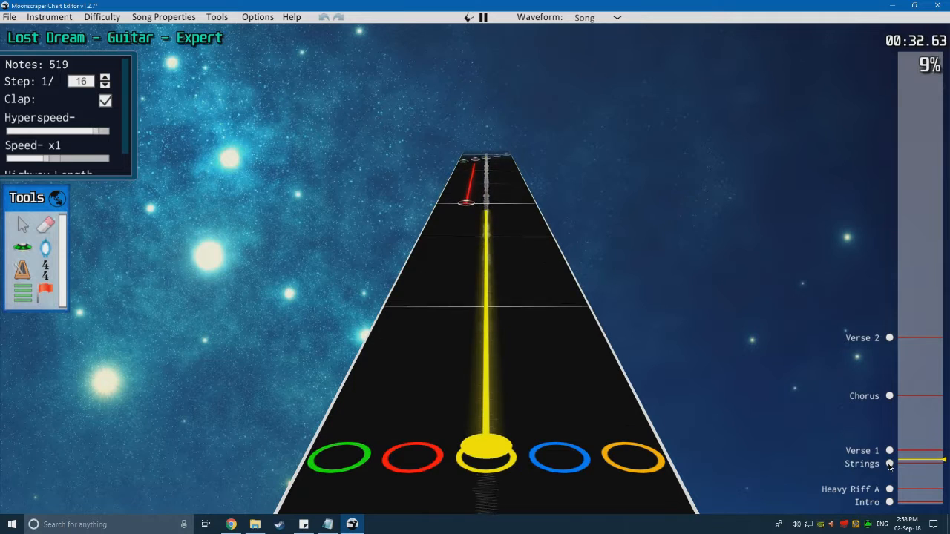
Step: Select and copy the notes of the Strings section up to the start of Verse 1
{"action": "left_click", "coordinate": [883, 465]}
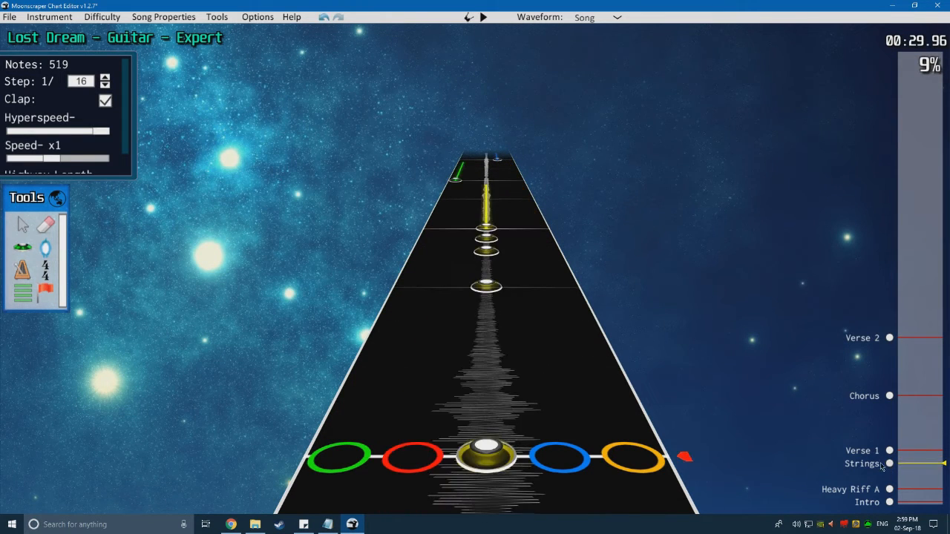
{"action": "mouse_move", "coordinate": [661, 383]}
{"action": "left_mouse_down"}
{"action": "mouse_move", "coordinate": [425, 309]}
{"action": "mouse_move", "coordinate": [289, 215]}
{"action": "mouse_move", "coordinate": [237, 391]}
{"action": "mouse_move", "coordinate": [200, 430]}
{"action": "left_mouse_up"}
{"action": "scroll", "coordinate": [289, 214], "scroll_direction": "up", "scroll_amount": 2}
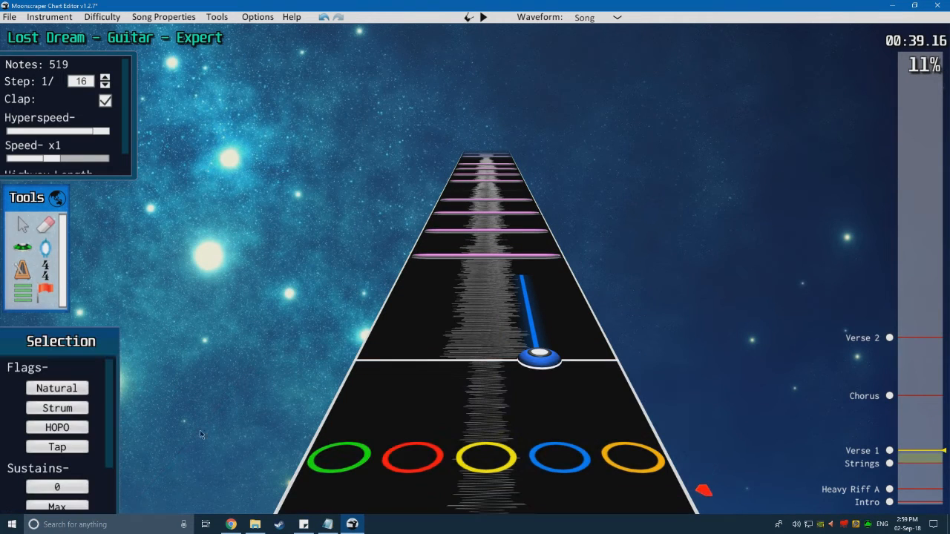
Step: Paste the copied Strings notes at the measure line just after 02:19 and play back their start
{"action": "left_click_drag", "start_coordinate": [906, 342], "coordinate": [917, 315]}
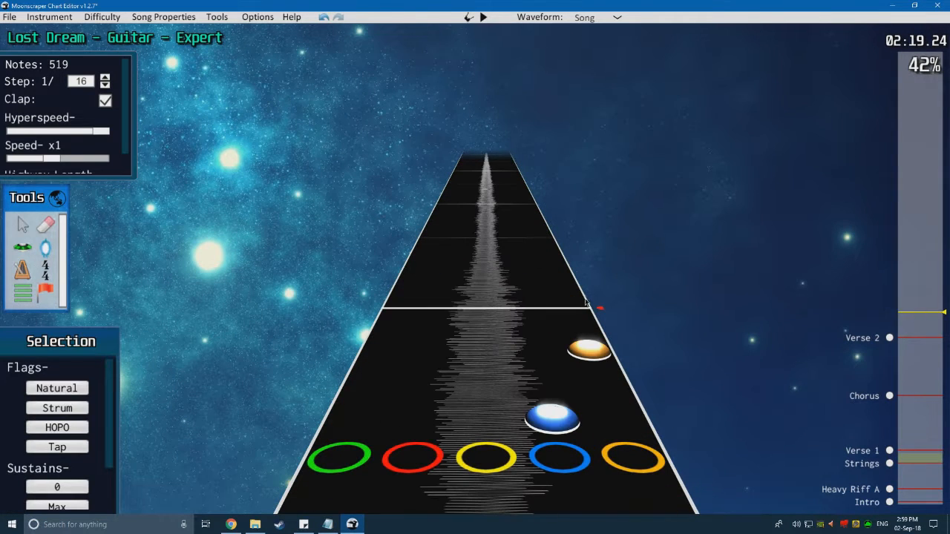
{"action": "key", "text": "ctrl+v"}
{"action": "key", "text": "space"}
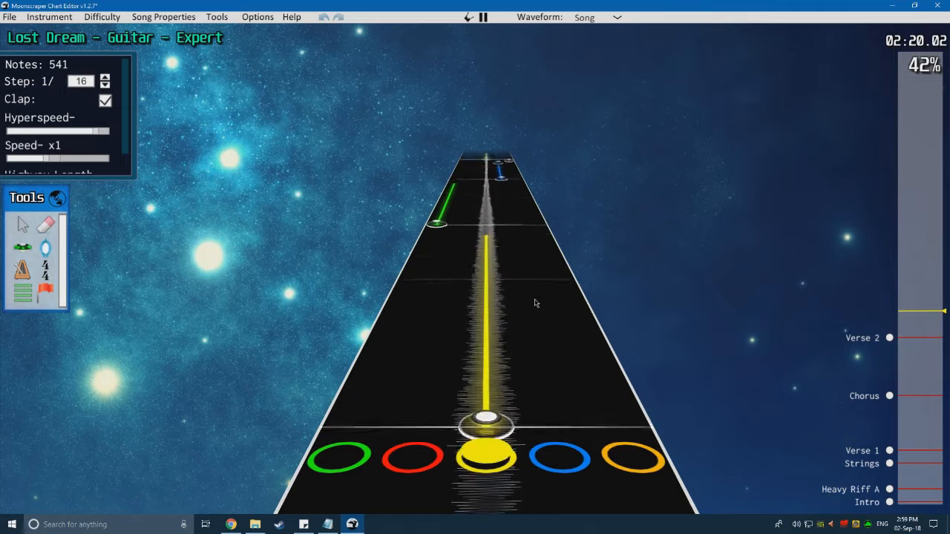
{"action": "key", "text": "space"}
{"action": "scroll", "coordinate": [510, 322], "scroll_direction": "down", "scroll_amount": 14}
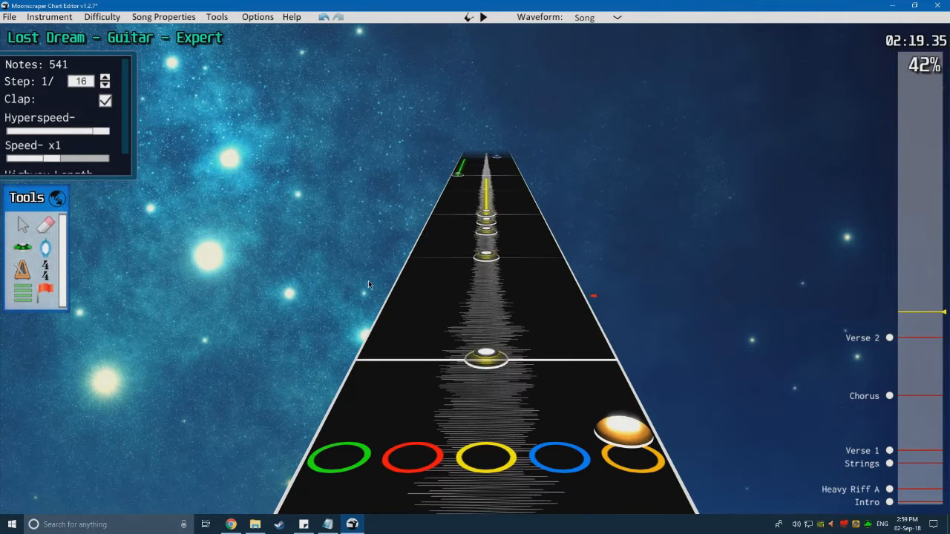
Step: Erase the three short yellow notes after the first pasted note, sustain that note toward the next one and play it back
{"action": "scroll", "coordinate": [368, 282], "scroll_direction": "up", "scroll_amount": 1}
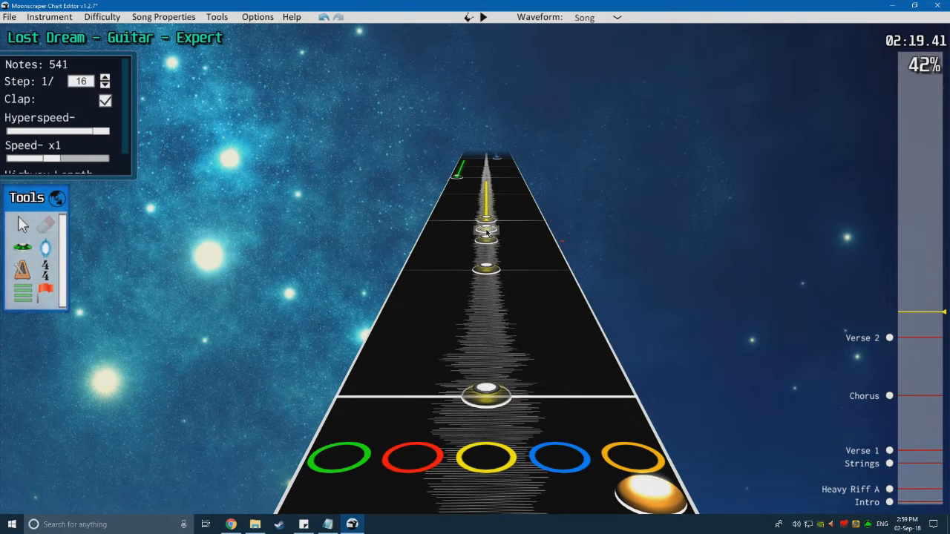
{"action": "left_click", "coordinate": [47, 223]}
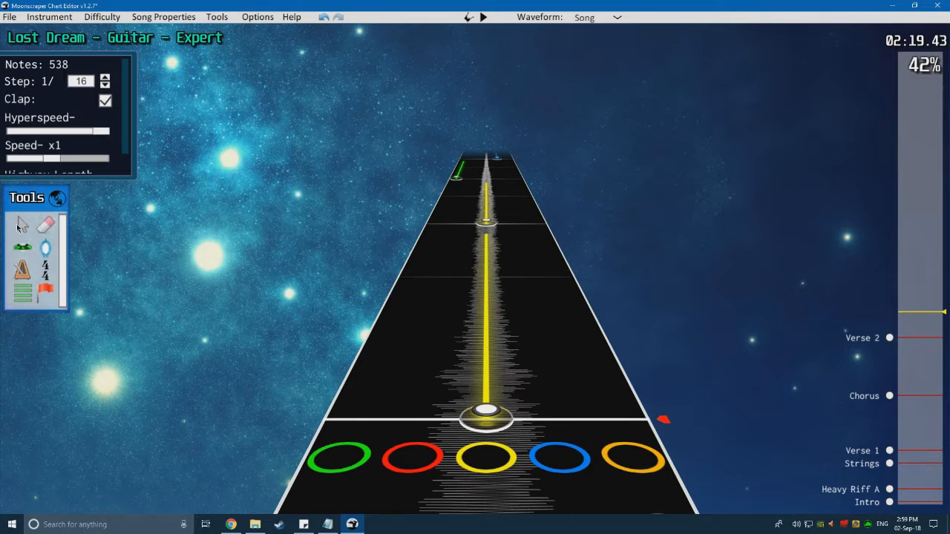
{"action": "key", "text": "space"}
{"action": "key", "text": "space"}
Step: Delete the following yellow note, extend the first yellow sustain to just before the green note at 1/32 steps, and play it back
{"action": "scroll", "coordinate": [142, 253], "scroll_direction": "down", "scroll_amount": 5}
{"action": "scroll", "coordinate": [218, 307], "scroll_direction": "down", "scroll_amount": 4}
{"action": "left_click", "coordinate": [485, 331]}
{"action": "key", "text": "Delete"}
{"action": "left_click_drag", "start_coordinate": [483, 391], "coordinate": [481, 216]}
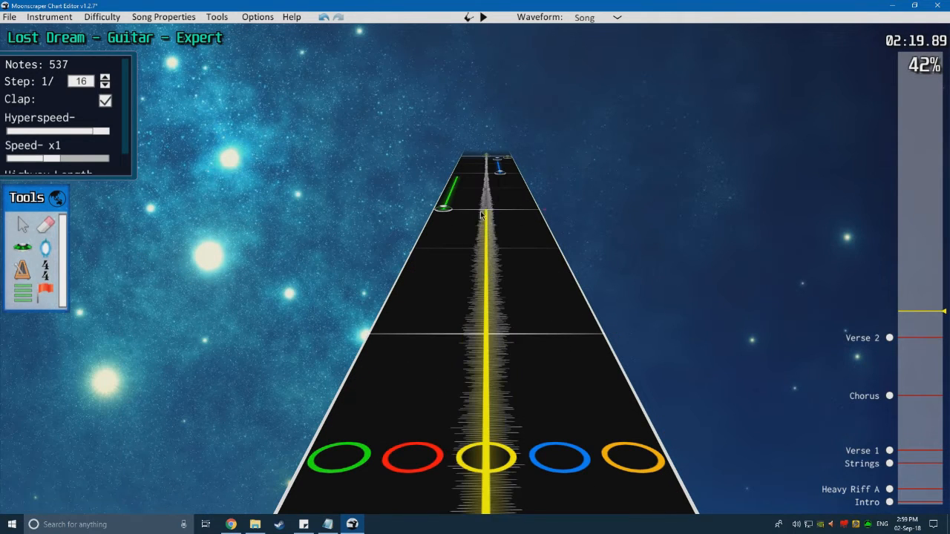
{"action": "key", "text": "space"}
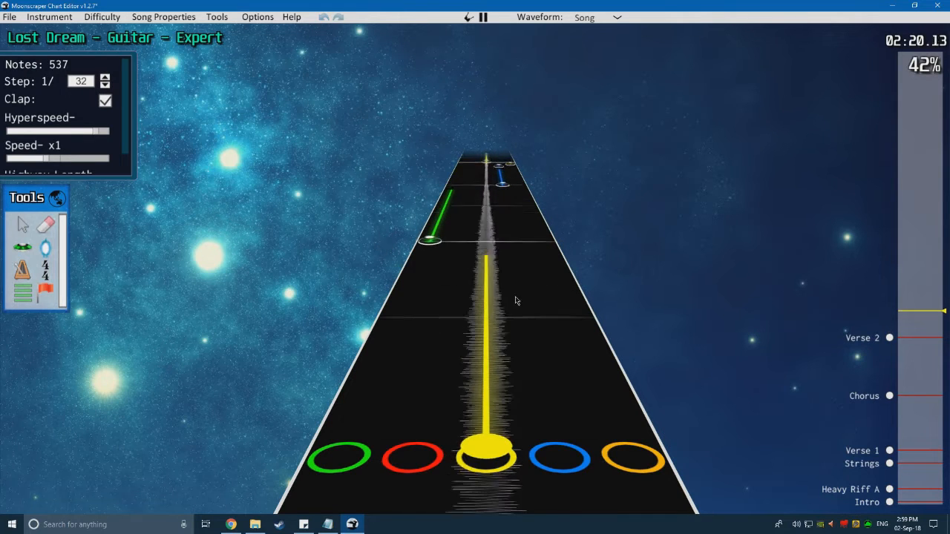
{"action": "key", "text": "space"}
Step: Move the sustained blue note after the green sustain to the orange lane
{"action": "scroll", "coordinate": [458, 346], "scroll_direction": "down", "scroll_amount": 10}
{"action": "scroll", "coordinate": [135, 246], "scroll_direction": "up", "scroll_amount": 3}
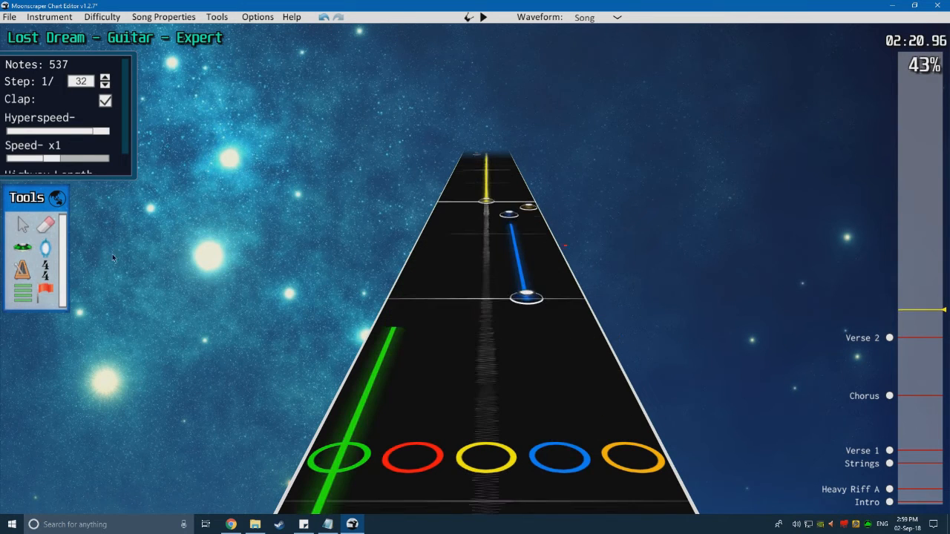
{"action": "left_click_drag", "start_coordinate": [547, 350], "coordinate": [590, 346]}
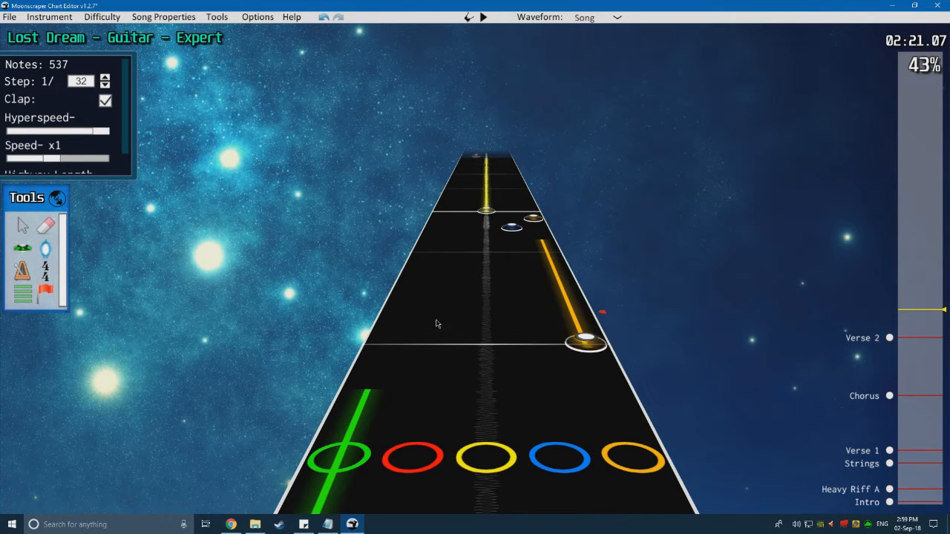
{"action": "left_click", "coordinate": [438, 323]}
Step: Shift the short blue note slightly later and the short orange note slightly earlier before the yellow sustain, and play them back
{"action": "scroll", "coordinate": [495, 307], "scroll_direction": "up", "scroll_amount": 3}
{"action": "left_click_drag", "start_coordinate": [525, 307], "coordinate": [525, 291]}
{"action": "left_click_drag", "start_coordinate": [564, 291], "coordinate": [575, 317]}
{"action": "left_click", "coordinate": [437, 327]}
{"action": "scroll", "coordinate": [437, 327], "scroll_direction": "down", "scroll_amount": 6}
{"action": "key", "text": "space"}
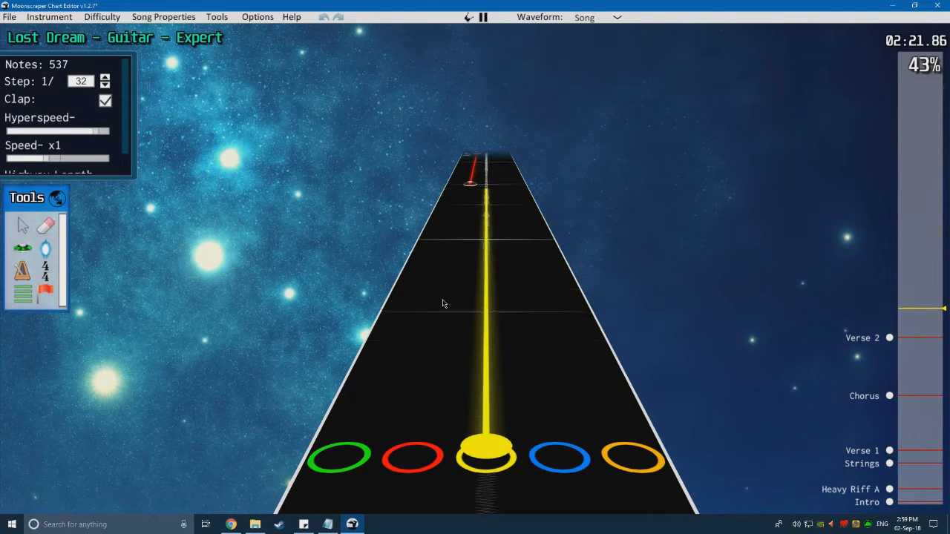
{"action": "key", "text": "space"}
{"action": "scroll", "coordinate": [441, 312], "scroll_direction": "down", "scroll_amount": 5}
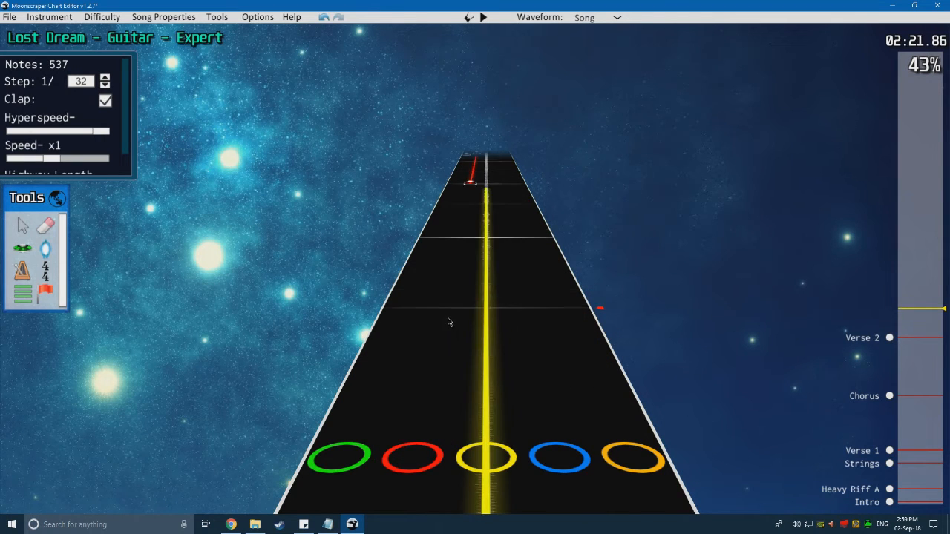
Step: Replace the green, red, yellow and blue run after the red sustain with one yellow note at position 47520, and play it back
{"action": "key", "text": "space"}
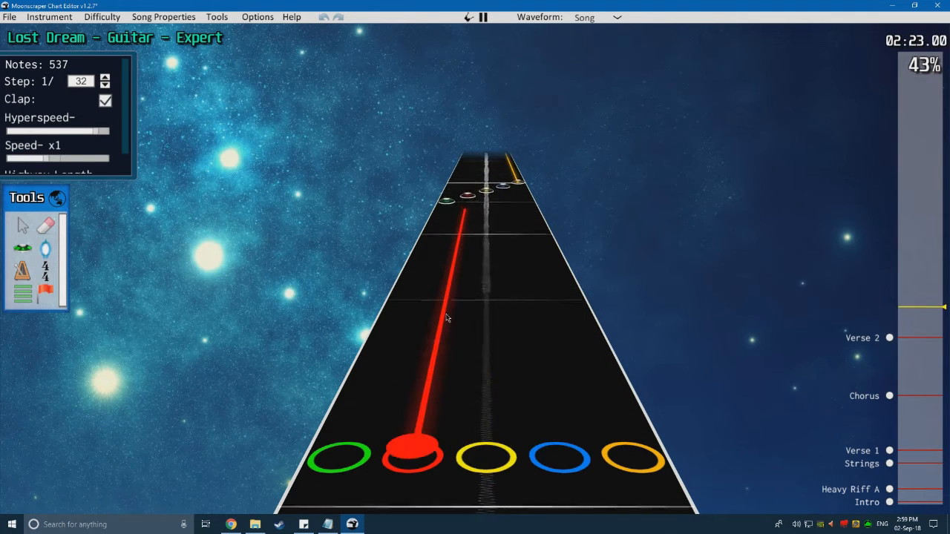
{"action": "key", "text": "space"}
{"action": "scroll", "coordinate": [445, 318], "scroll_direction": "down", "scroll_amount": 1}
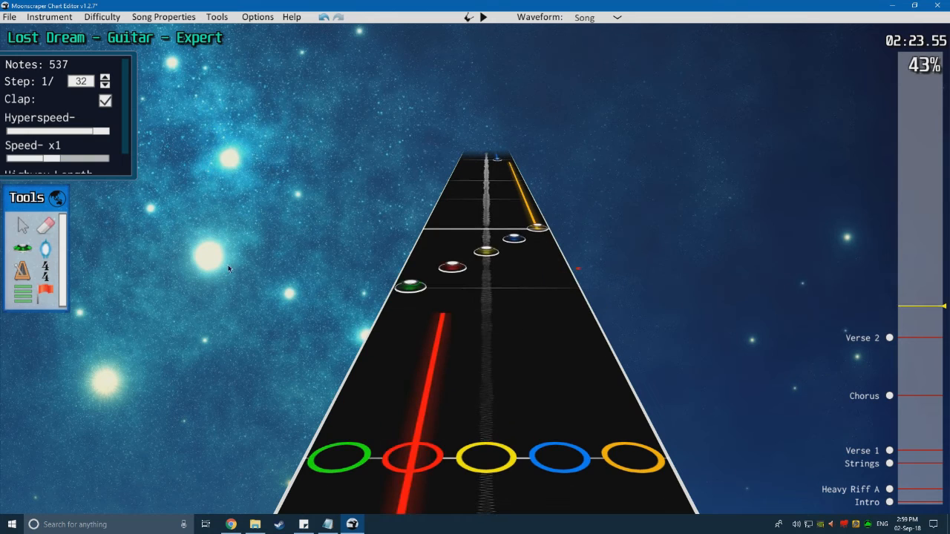
{"action": "left_click_drag", "start_coordinate": [380, 295], "coordinate": [523, 238]}
{"action": "left_click", "coordinate": [24, 249]}
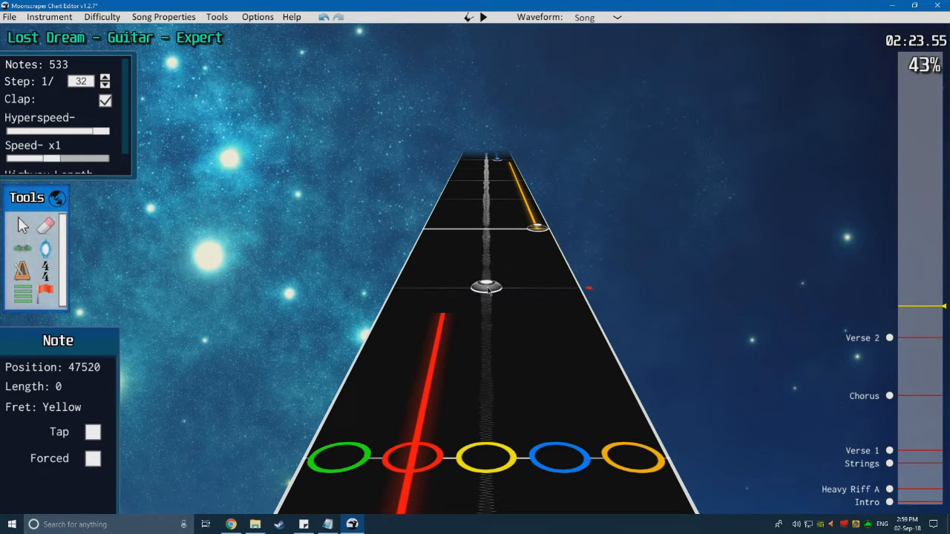
{"action": "key", "text": "space"}
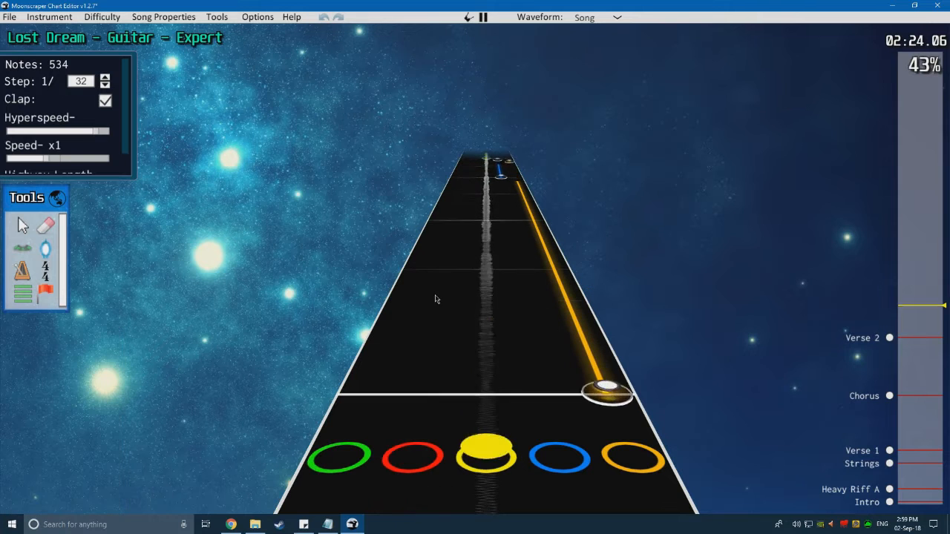
{"action": "key", "text": "space"}
Step: Move the orange sustained note after the new yellow note to the blue lane and play it back
{"action": "scroll", "coordinate": [436, 299], "scroll_direction": "down", "scroll_amount": 1}
{"action": "left_click", "coordinate": [21, 229]}
{"action": "key", "text": "space"}
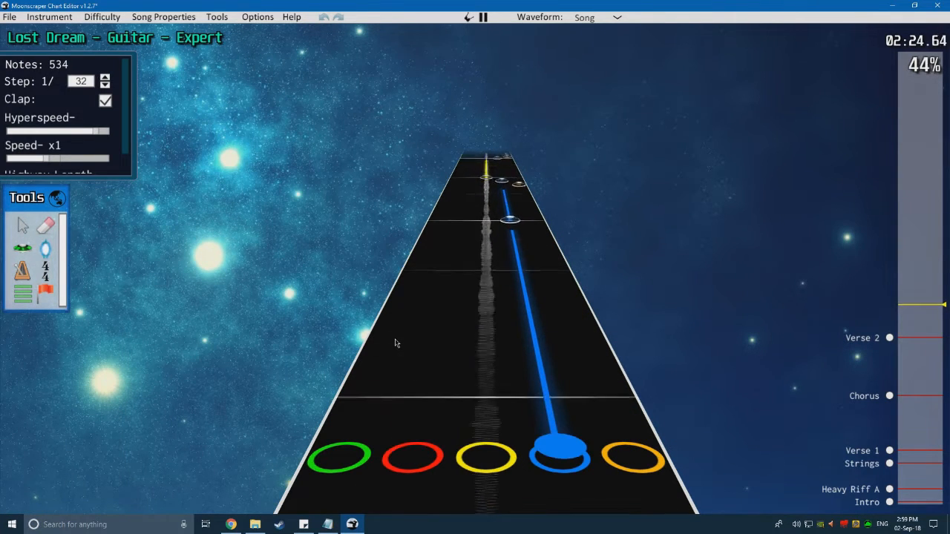
{"action": "key", "text": "space"}
Step: Try the second blue sustained note in the orange lane and play it back
{"action": "scroll", "coordinate": [475, 363], "scroll_direction": "down", "scroll_amount": 2}
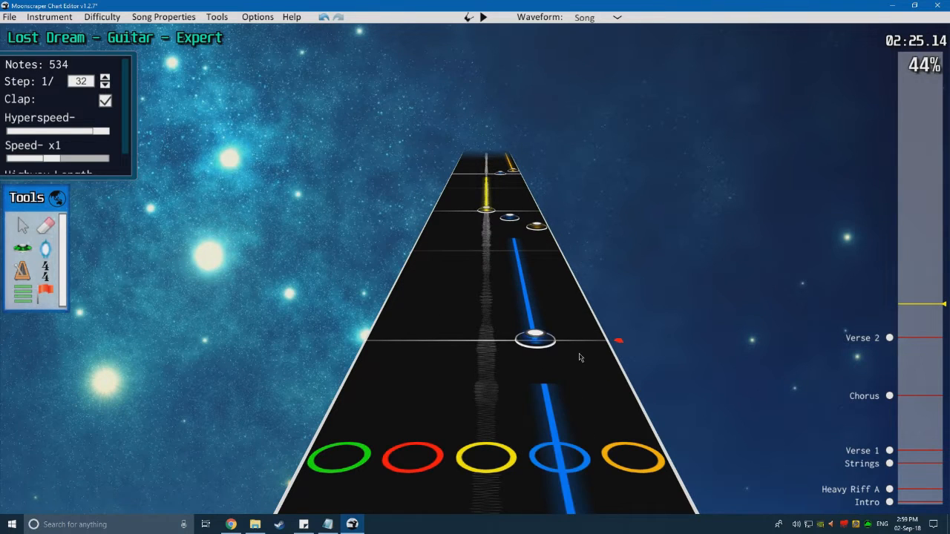
{"action": "left_click", "coordinate": [552, 345]}
{"action": "key", "text": "5"}
{"action": "key", "text": "space"}
{"action": "key", "text": "space"}
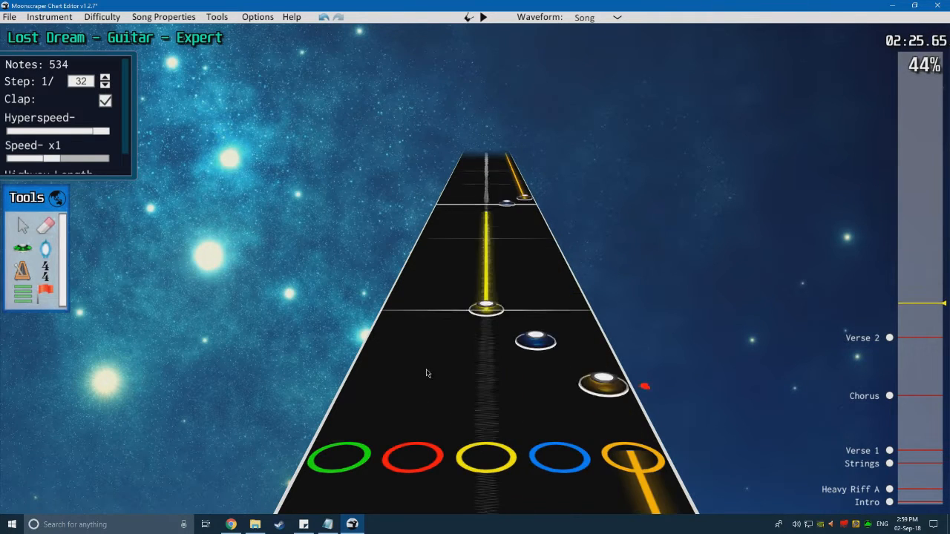
Step: Shift the notes from the red sustain through the first blue sustain one lane toward green, and play them back
{"action": "scroll", "coordinate": [485, 387], "scroll_direction": "down", "scroll_amount": 5}
{"action": "scroll", "coordinate": [486, 386], "scroll_direction": "down", "scroll_amount": 2}
{"action": "scroll", "coordinate": [504, 382], "scroll_direction": "down", "scroll_amount": 2}
{"action": "scroll", "coordinate": [607, 329], "scroll_direction": "up", "scroll_amount": 1}
{"action": "scroll", "coordinate": [205, 271], "scroll_direction": "down", "scroll_amount": 2}
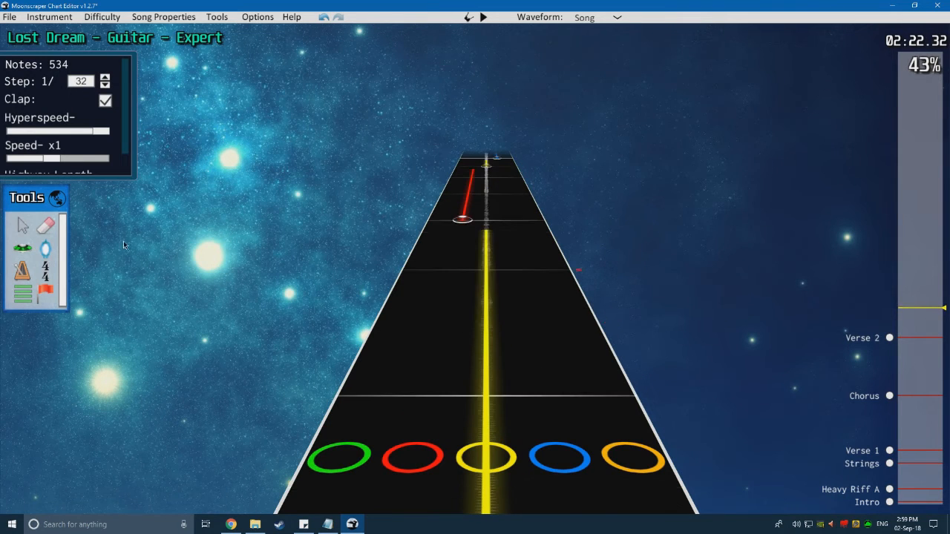
{"action": "left_click_drag", "start_coordinate": [592, 249], "coordinate": [438, 157]}
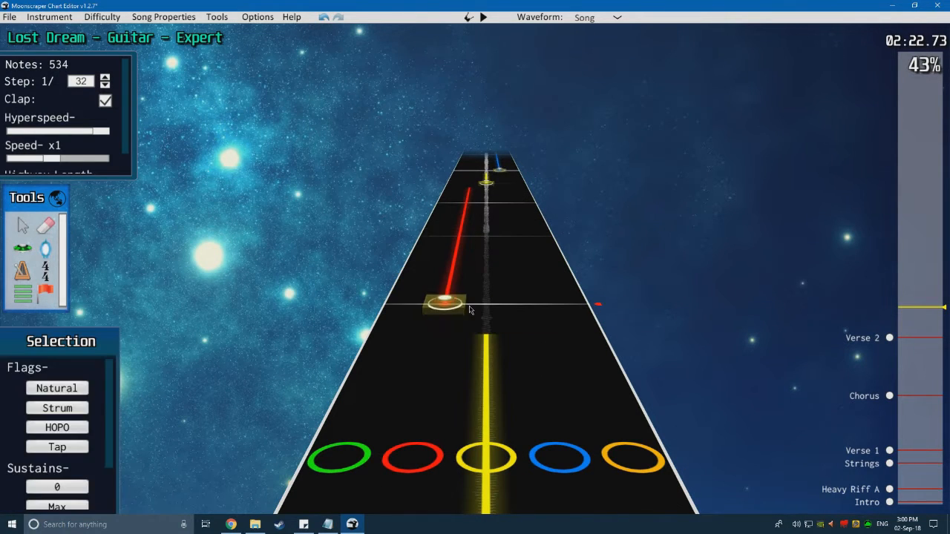
{"action": "left_click_drag", "start_coordinate": [450, 305], "coordinate": [428, 307]}
{"action": "scroll", "coordinate": [555, 348], "scroll_direction": "down", "scroll_amount": 5}
{"action": "key", "text": "space"}
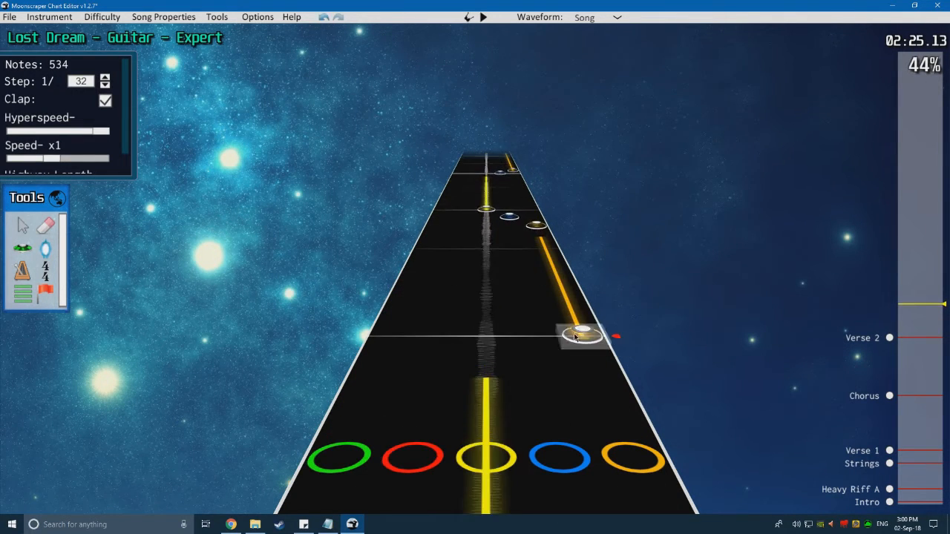
Step: Move the orange sustained note at position 48000 to the blue lane and erase the short orange and blue notes after it
{"action": "key", "text": "space"}
{"action": "scroll", "coordinate": [444, 321], "scroll_direction": "down", "scroll_amount": 1}
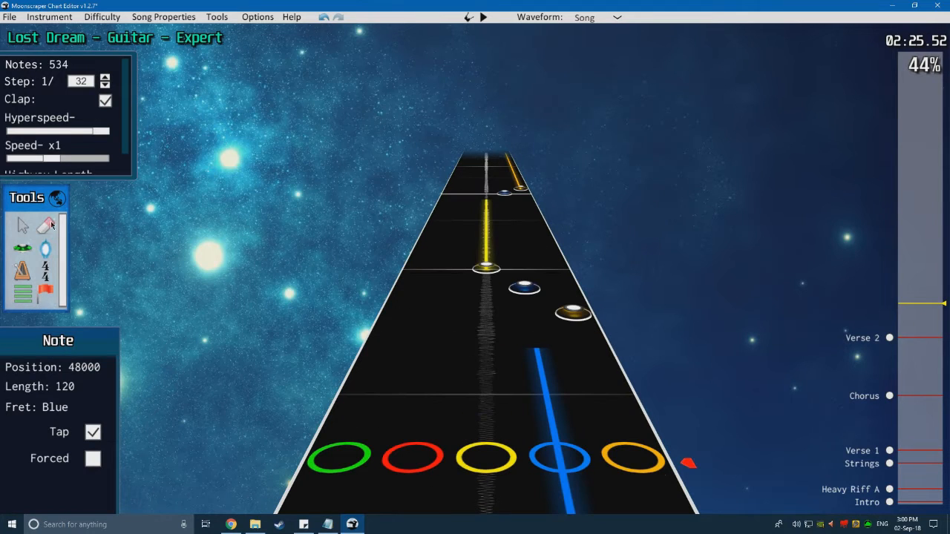
{"action": "key", "text": "k"}
{"action": "left_click_drag", "start_coordinate": [545, 388], "coordinate": [524, 286]}
Step: Move the following yellow sustained note to the orange lane and lengthen the blue sustain toward it
{"action": "key", "text": "space"}
{"action": "key", "text": "space"}
{"action": "left_click", "coordinate": [24, 248]}
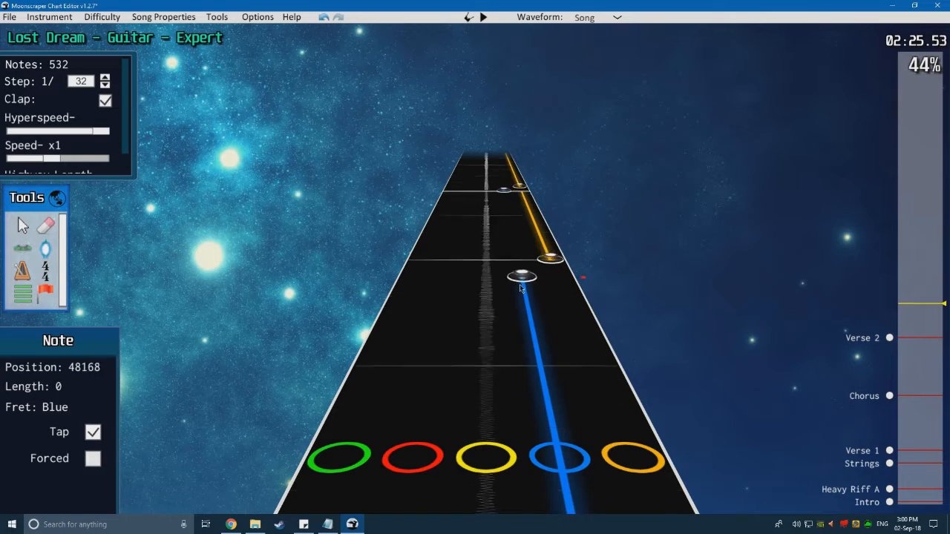
Step: Replace the short blue note on the measure line with the orange sustained note after it, placed in the blue lane, and play it back
{"action": "scroll", "coordinate": [513, 297], "scroll_direction": "up", "scroll_amount": 4}
{"action": "scroll", "coordinate": [491, 300], "scroll_direction": "down", "scroll_amount": 2}
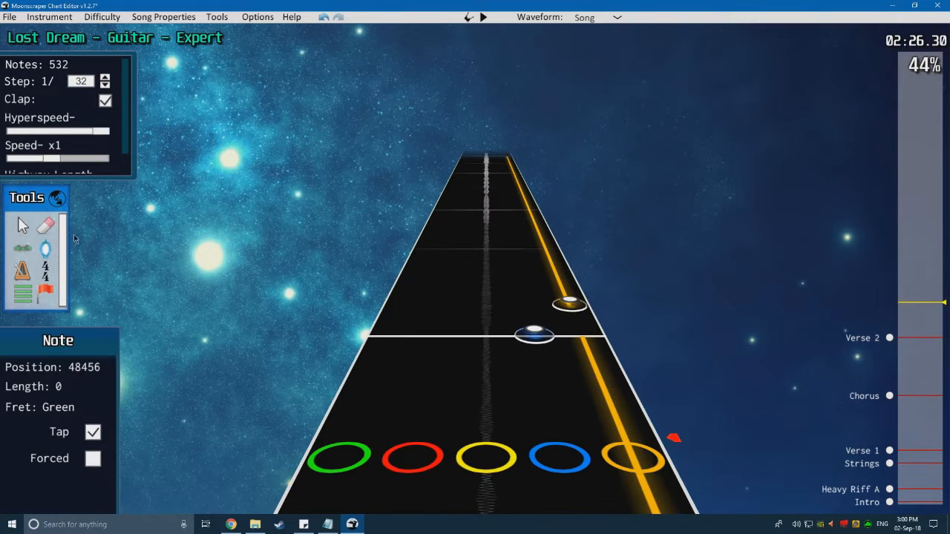
{"action": "left_click", "coordinate": [23, 226]}
{"action": "left_click_drag", "start_coordinate": [540, 303], "coordinate": [546, 340]}
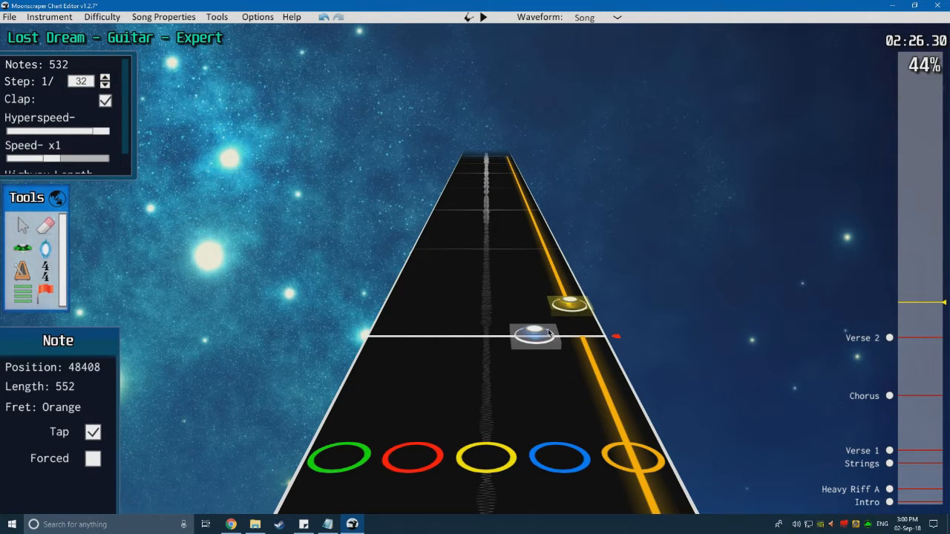
{"action": "key", "text": "Delete"}
{"action": "key", "text": "space"}
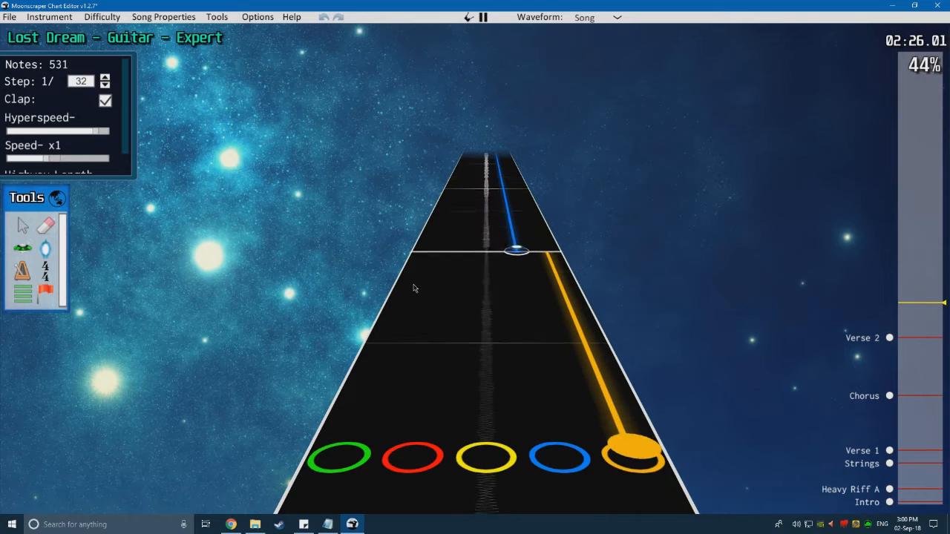
Step: Move the long blue sustained note at position 48384 to the yellow lane and play it through to its end
{"action": "key", "text": "space"}
{"action": "left_click_drag", "start_coordinate": [544, 377], "coordinate": [485, 372]}
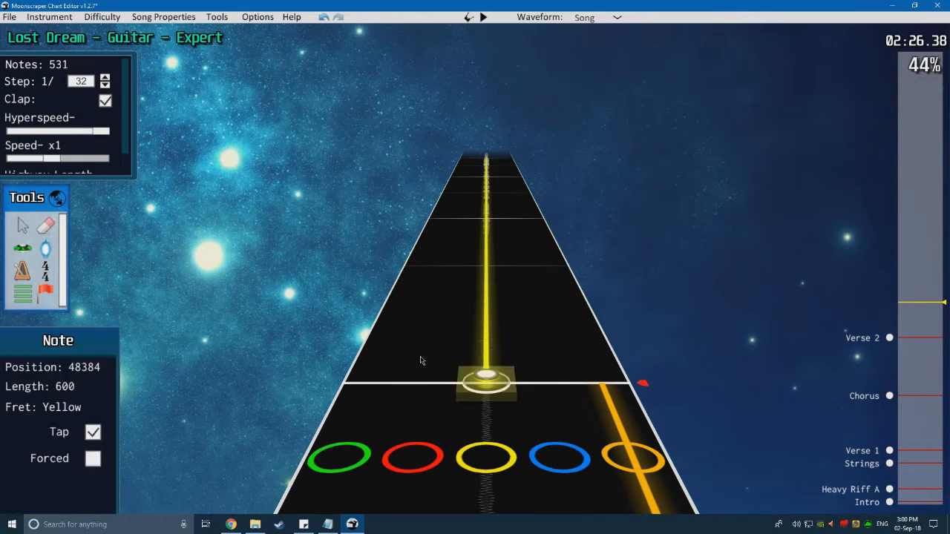
{"action": "left_click", "coordinate": [413, 355]}
{"action": "scroll", "coordinate": [397, 340], "scroll_direction": "down", "scroll_amount": 2}
{"action": "key", "text": "space"}
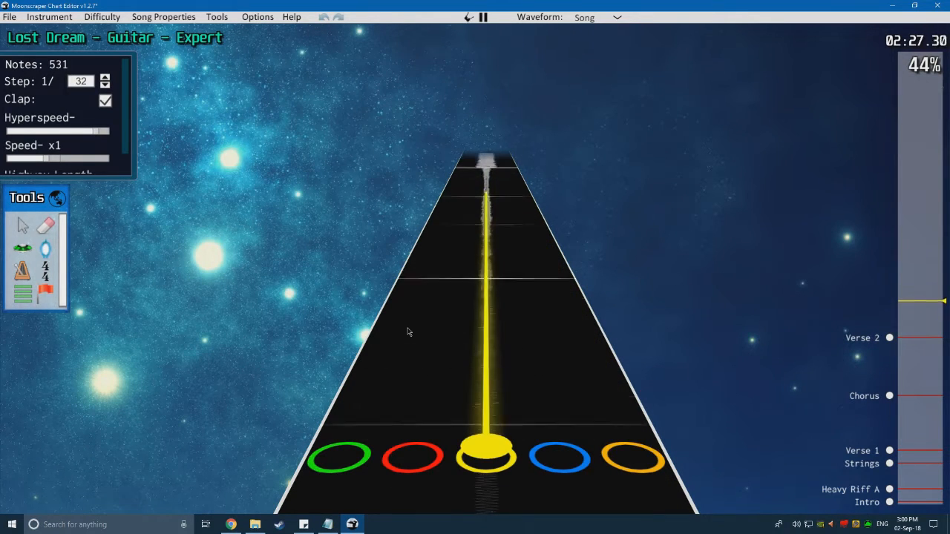
{"action": "key", "text": "space"}
{"action": "key", "text": "space"}
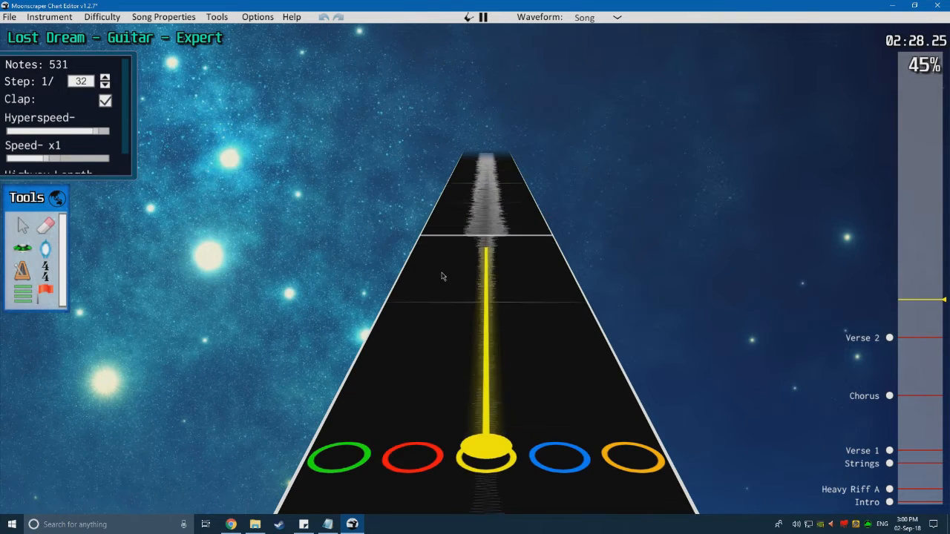
{"action": "key", "text": "space"}
Step: Add a section named Chorus on the measure line at position 49152, after the yellow sustain
{"action": "scroll", "coordinate": [438, 279], "scroll_direction": "down", "scroll_amount": 2}
{"action": "scroll", "coordinate": [243, 290], "scroll_direction": "down", "scroll_amount": 1}
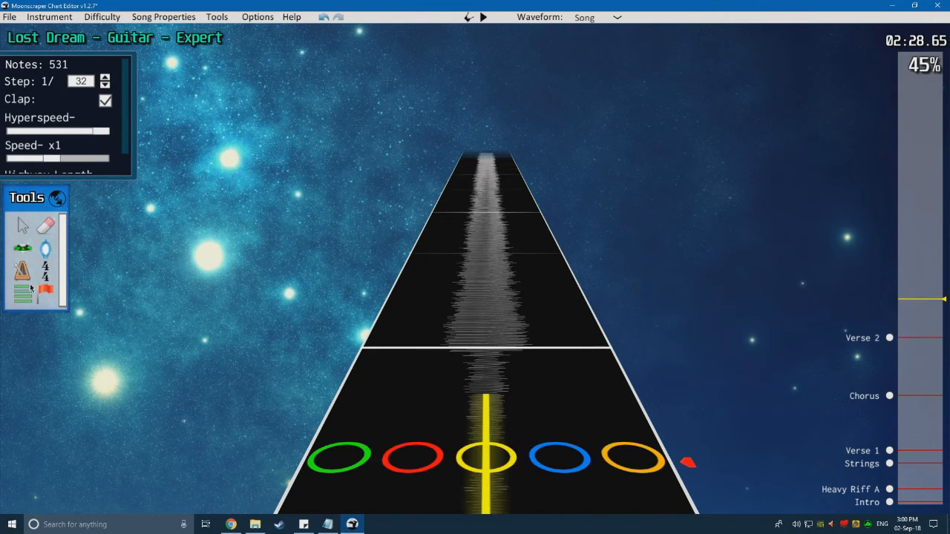
{"action": "left_click", "coordinate": [25, 292]}
{"action": "left_click", "coordinate": [397, 354]}
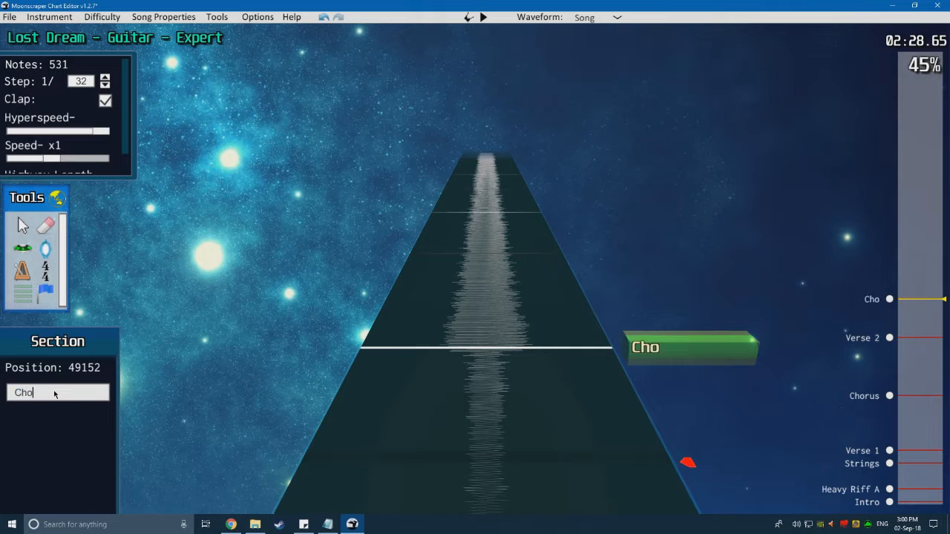
{"action": "left_click", "coordinate": [20, 224]}
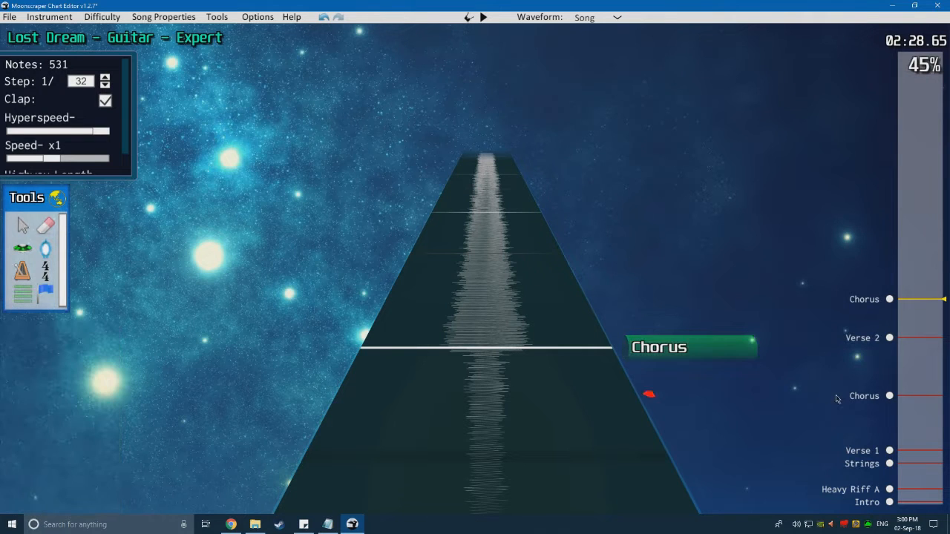
Step: Select and copy the notes of the first Chorus section in the local view
{"action": "left_click", "coordinate": [890, 396]}
{"action": "left_click", "coordinate": [58, 198]}
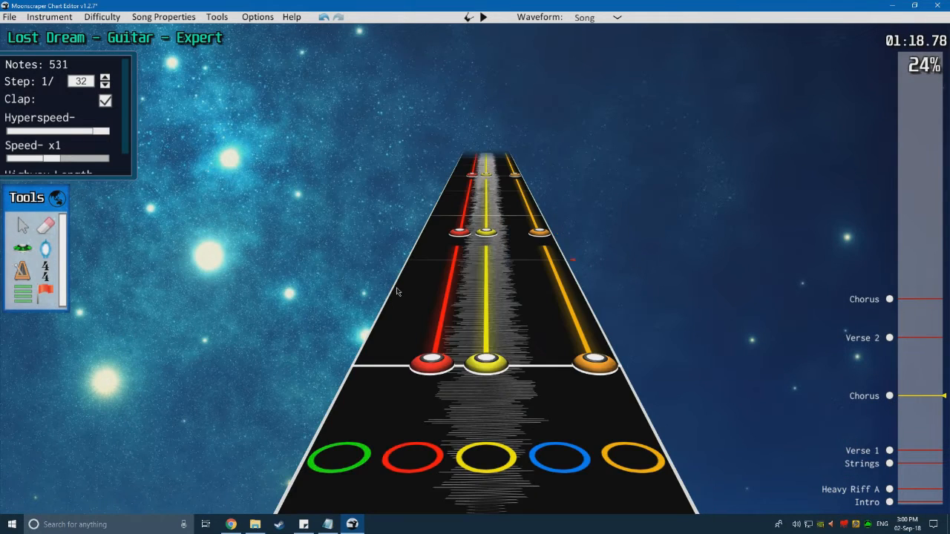
{"action": "scroll", "coordinate": [268, 221], "scroll_direction": "up", "scroll_amount": 1}
{"action": "left_click_drag", "start_coordinate": [511, 310], "coordinate": [223, 456]}
{"action": "scroll", "coordinate": [269, 257], "scroll_direction": "down", "scroll_amount": 1}
Step: Paste the copied notes at the start of the second Chorus section and play them back to their end
{"action": "left_click", "coordinate": [890, 300]}
{"action": "scroll", "coordinate": [625, 388], "scroll_direction": "down", "scroll_amount": 1}
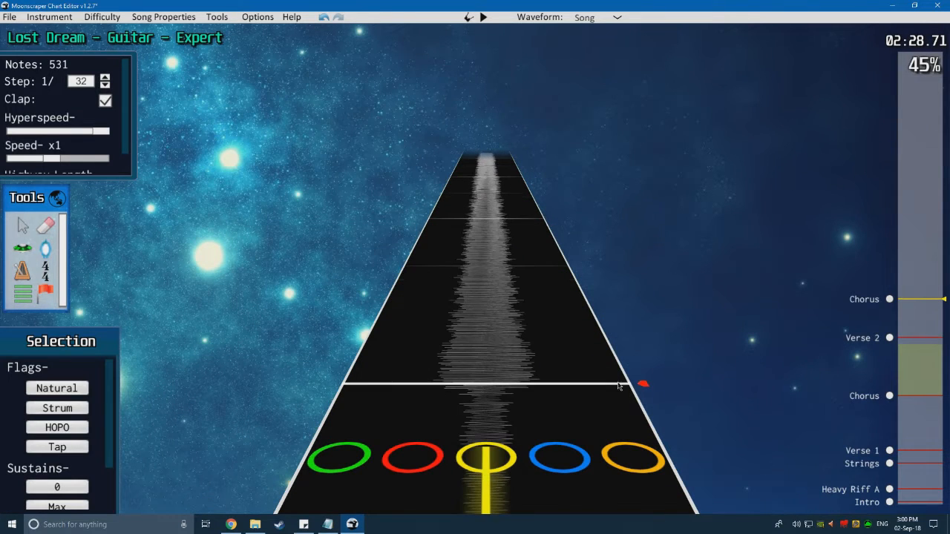
{"action": "key", "text": "ctrl+v"}
{"action": "scroll", "coordinate": [396, 350], "scroll_direction": "down", "scroll_amount": 6}
{"action": "key", "text": "space"}
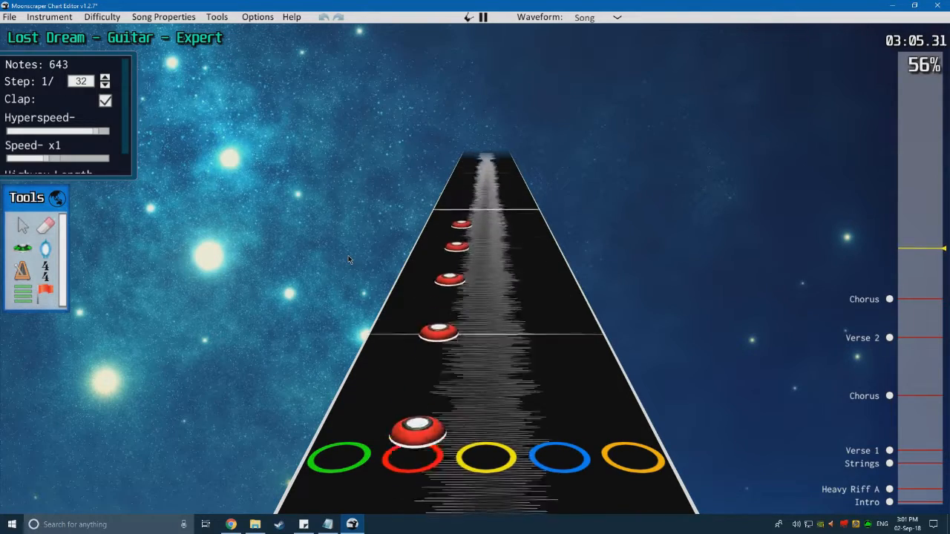
{"action": "key", "text": "space"}
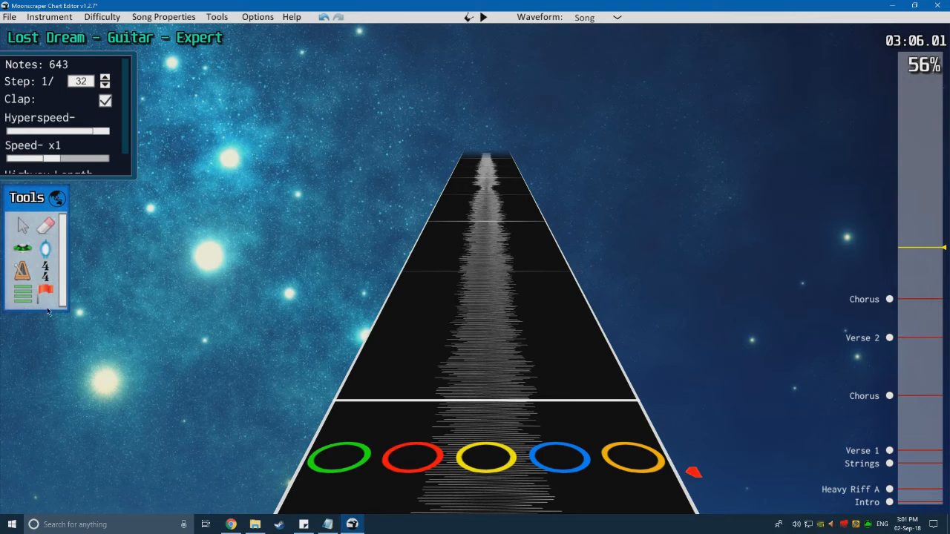
Step: Add a section named Solo A at position 61440 and place a local solo event at the same position
{"action": "left_click", "coordinate": [30, 295]}
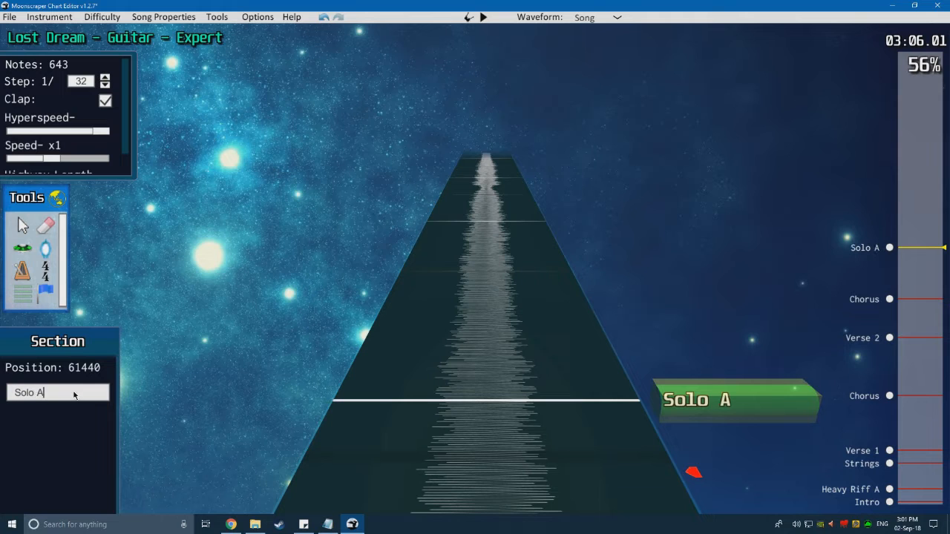
{"action": "left_click", "coordinate": [58, 201]}
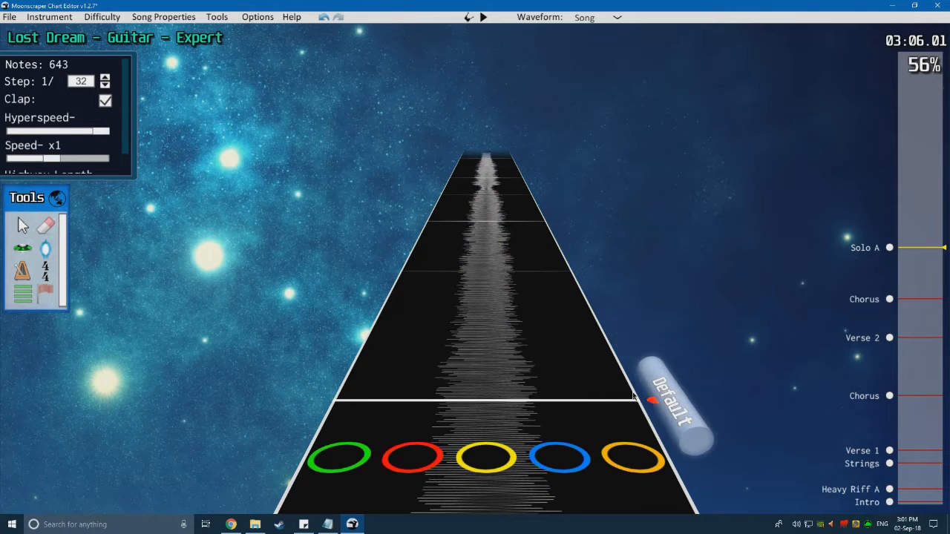
{"action": "scroll", "coordinate": [190, 289], "scroll_direction": "down", "scroll_amount": 2}
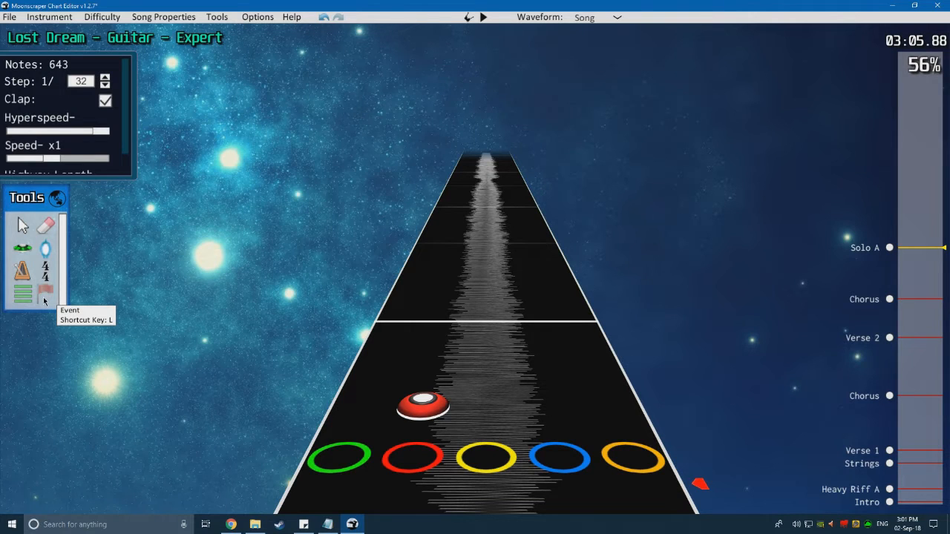
{"action": "left_click", "coordinate": [576, 320]}
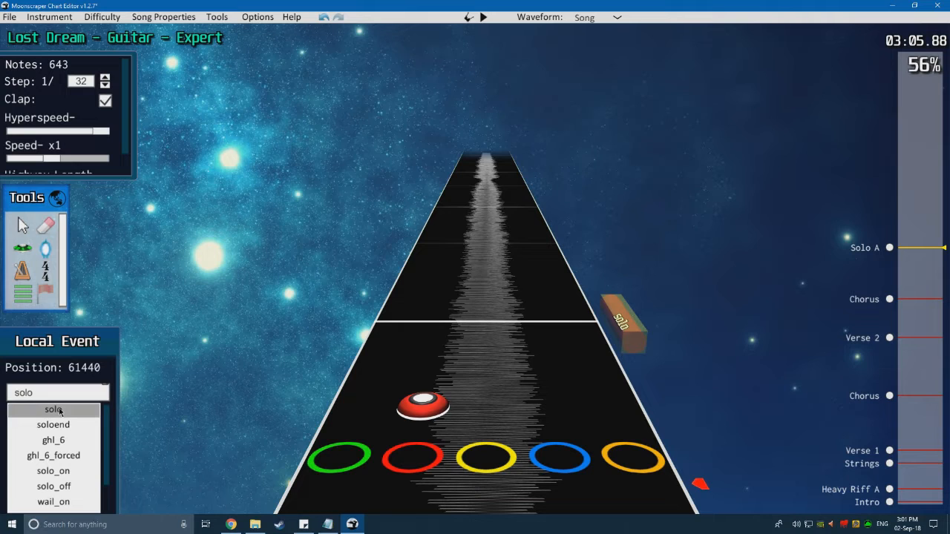
{"action": "scroll", "coordinate": [570, 361], "scroll_direction": "up", "scroll_amount": 1}
{"action": "left_click", "coordinate": [569, 359]}
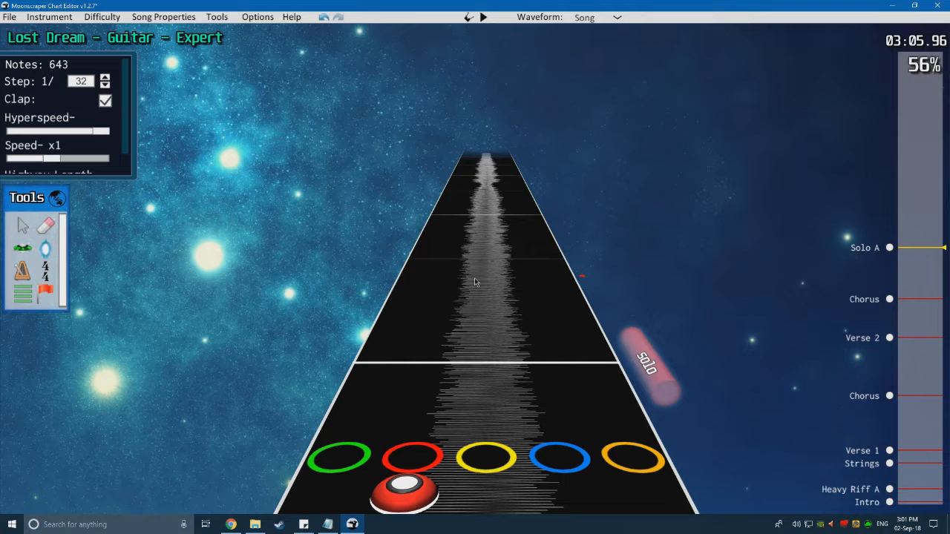
Step: Rename the second Chorus section, at position 49152, to Chorus 2
{"action": "left_click", "coordinate": [889, 300]}
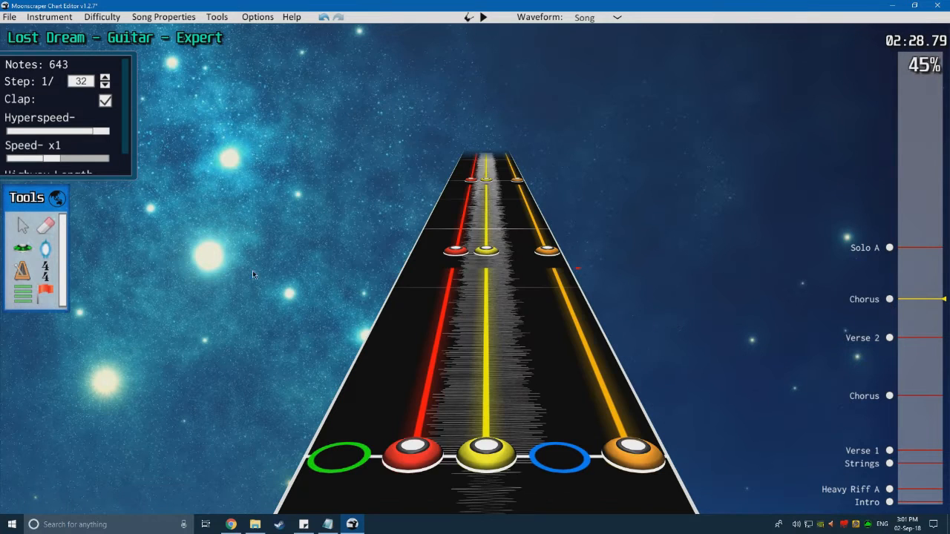
{"action": "left_click", "coordinate": [58, 198]}
{"action": "left_click", "coordinate": [686, 455]}
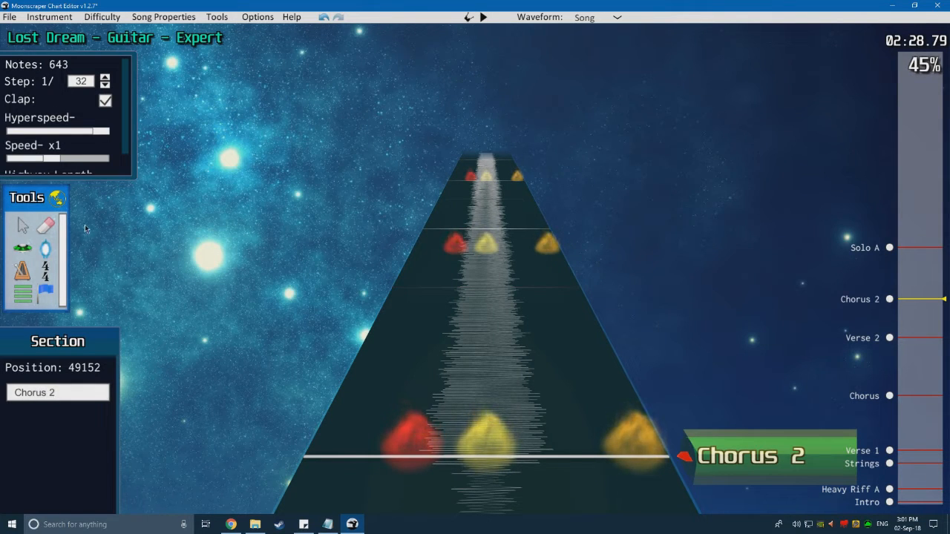
{"action": "left_click", "coordinate": [56, 197]}
Step: Place a blue note at the start of Solo A and an orange note at position 61472 on a 1/24 step
{"action": "left_click", "coordinate": [889, 247]}
{"action": "key", "text": "space"}
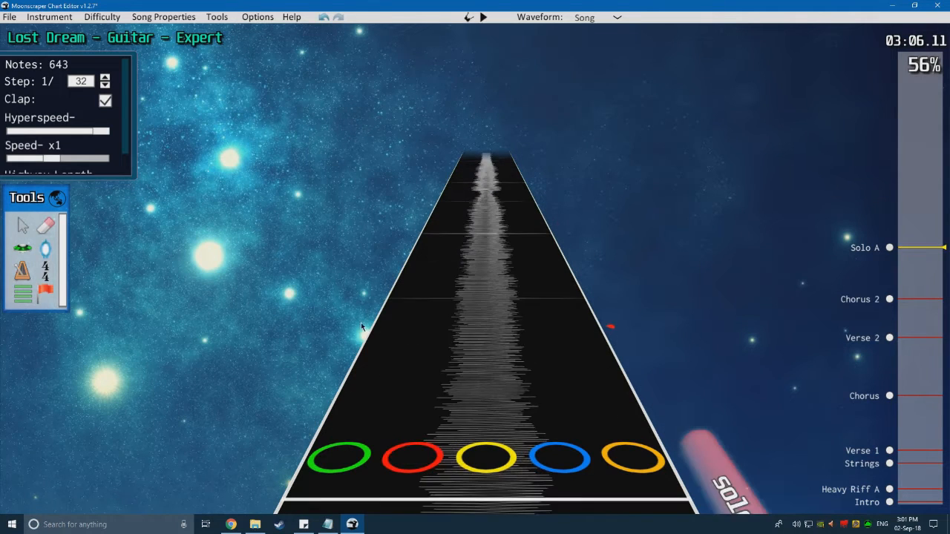
{"action": "key", "text": "space"}
{"action": "left_click", "coordinate": [581, 339]}
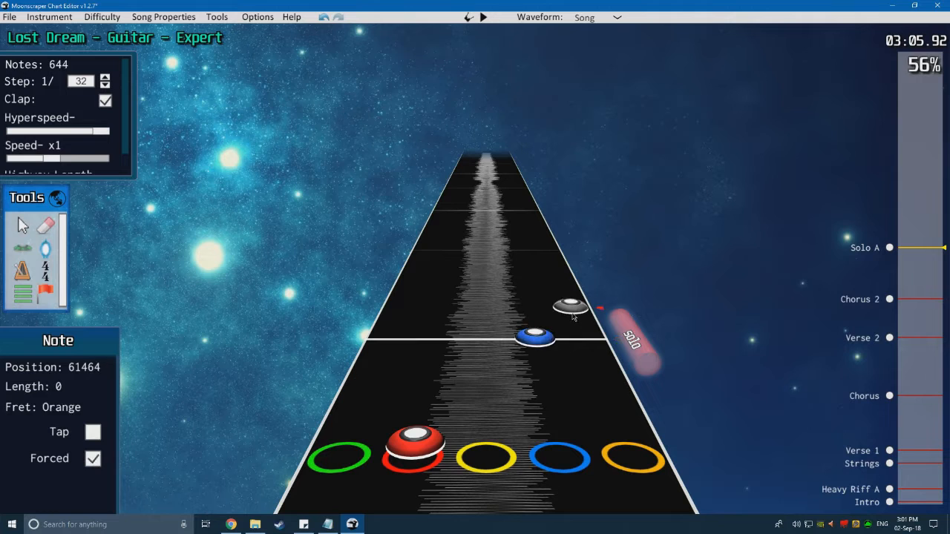
{"action": "scroll", "coordinate": [334, 200], "scroll_direction": "up", "scroll_amount": 2}
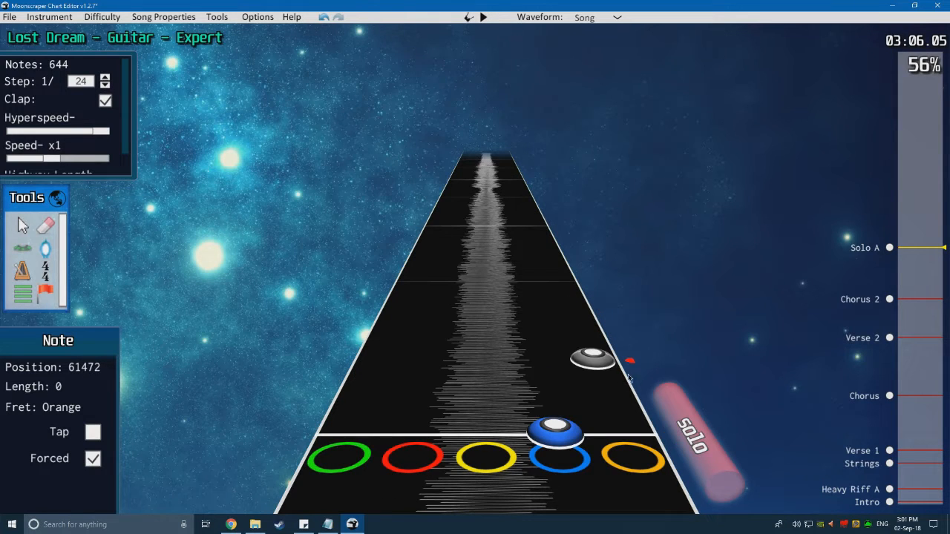
{"action": "scroll", "coordinate": [498, 359], "scroll_direction": "down", "scroll_amount": 2}
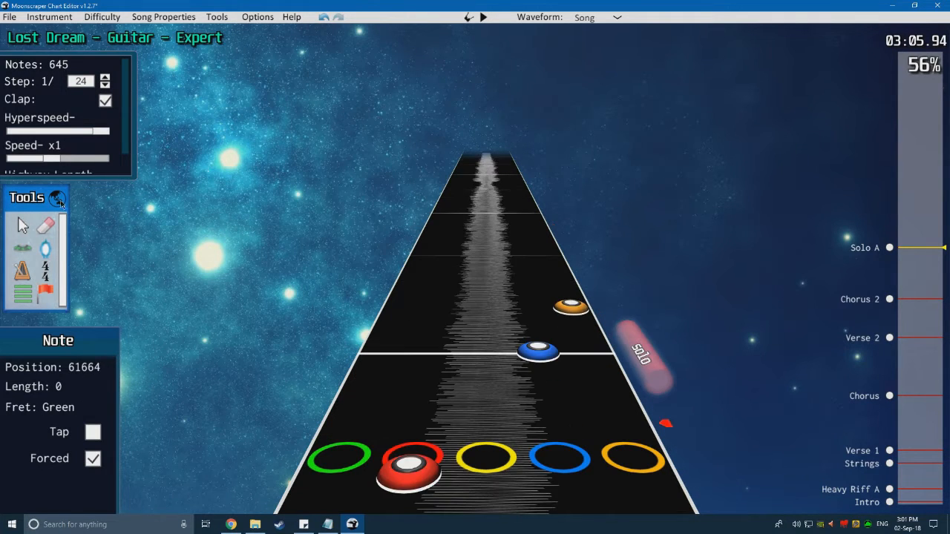
Step: Change the orange note at position 61472 to a hammer-on and give it a long sustain
{"action": "left_click", "coordinate": [569, 310]}
{"action": "left_click", "coordinate": [477, 323]}
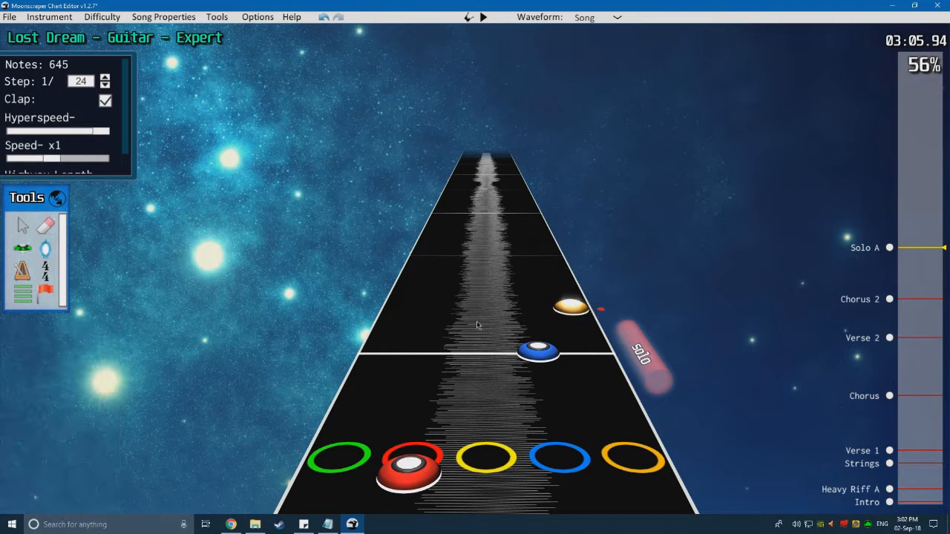
{"action": "scroll", "coordinate": [412, 275], "scroll_direction": "up", "scroll_amount": 1}
{"action": "scroll", "coordinate": [414, 293], "scroll_direction": "up", "scroll_amount": 1}
{"action": "scroll", "coordinate": [412, 297], "scroll_direction": "down", "scroll_amount": 1}
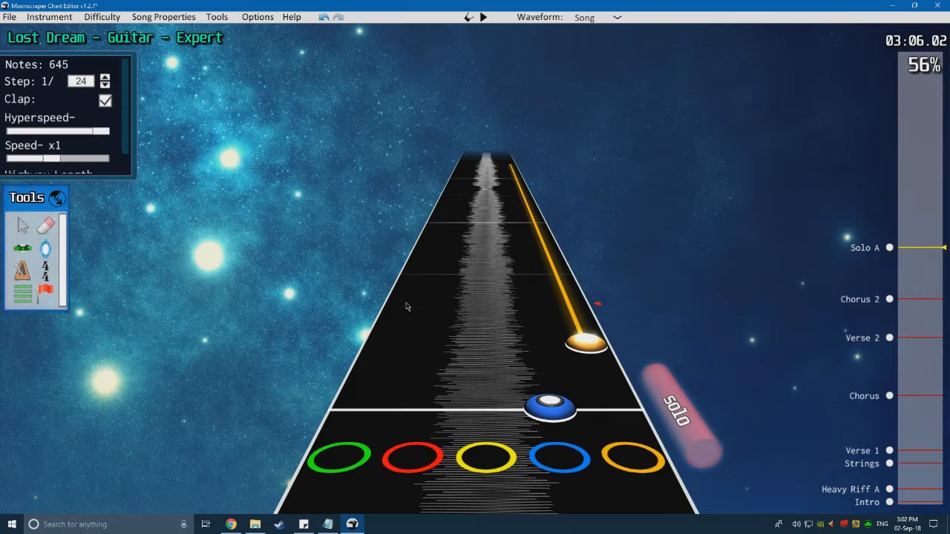
Step: Play back the sustained orange note, shorten its sustain to fit the audio, and set the step to 1/32
{"action": "key", "text": "space"}
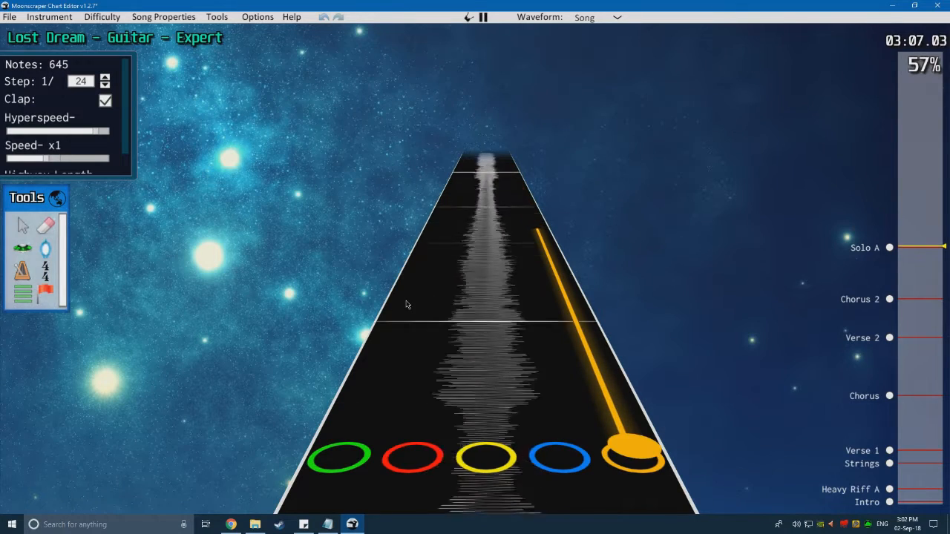
{"action": "key", "text": "space"}
{"action": "scroll", "coordinate": [411, 323], "scroll_direction": "down", "scroll_amount": 4}
{"action": "scroll", "coordinate": [415, 333], "scroll_direction": "down", "scroll_amount": 4}
{"action": "key", "text": "space"}
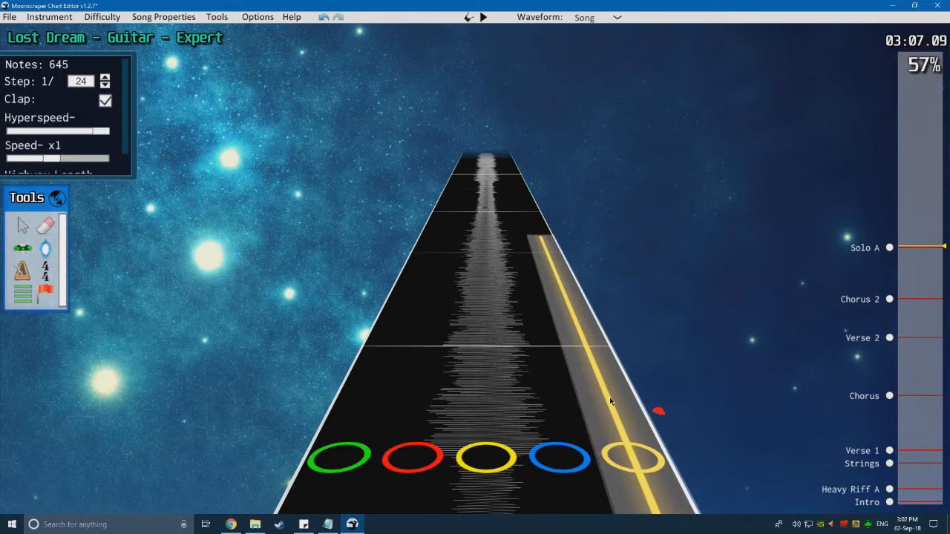
{"action": "scroll", "coordinate": [597, 387], "scroll_direction": "down", "scroll_amount": 3}
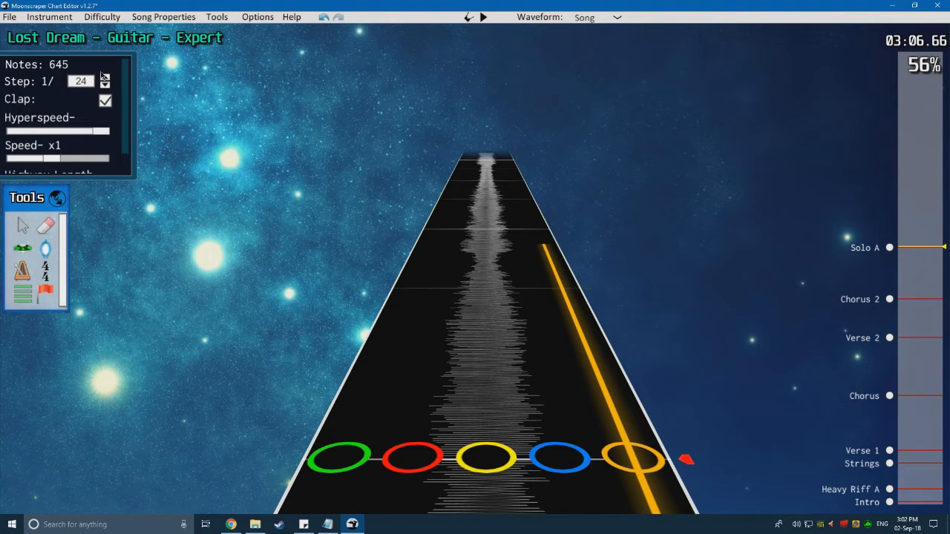
{"action": "scroll", "coordinate": [449, 316], "scroll_direction": "down", "scroll_amount": 5}
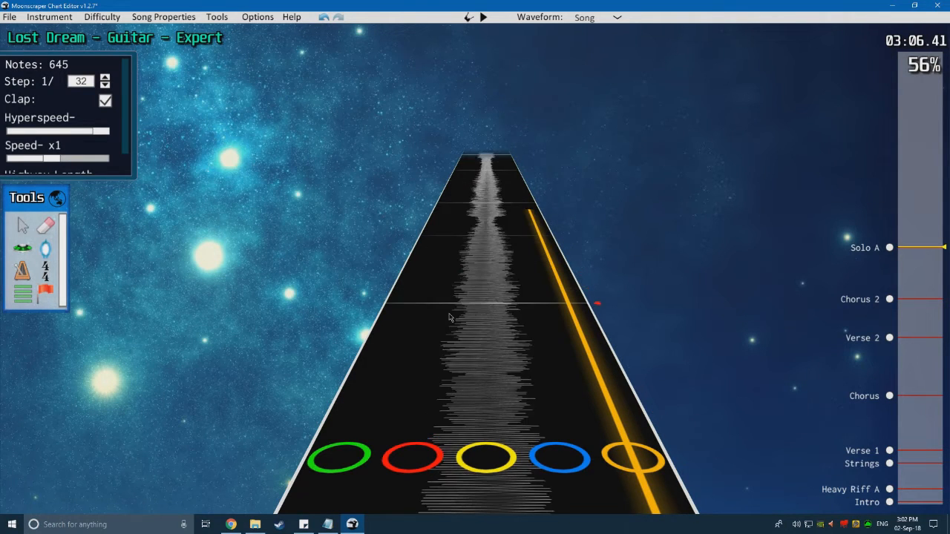
Step: Play back the orange sustain, then place a yellow note at position 61824 and a blue note at 61848 with a sustain of 312
{"action": "scroll", "coordinate": [449, 319], "scroll_direction": "up", "scroll_amount": 1}
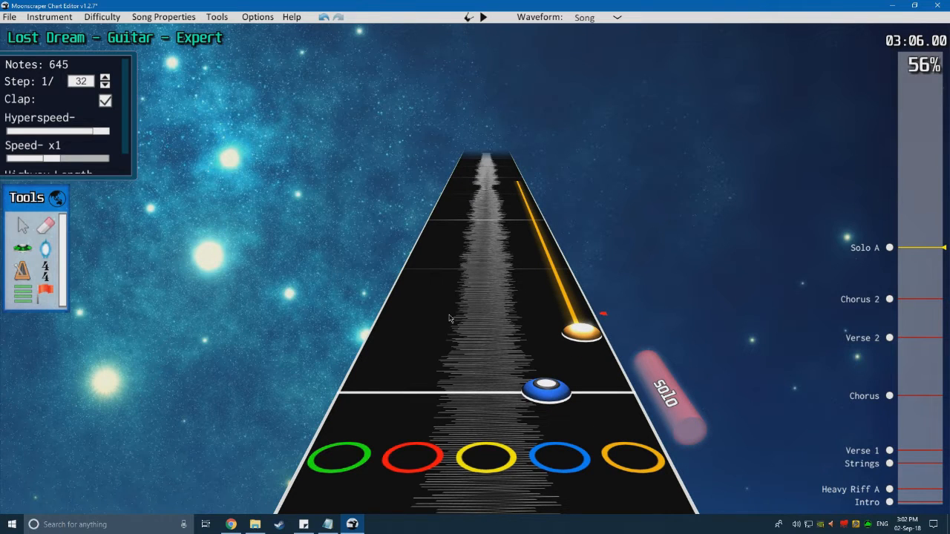
{"action": "key", "text": "space"}
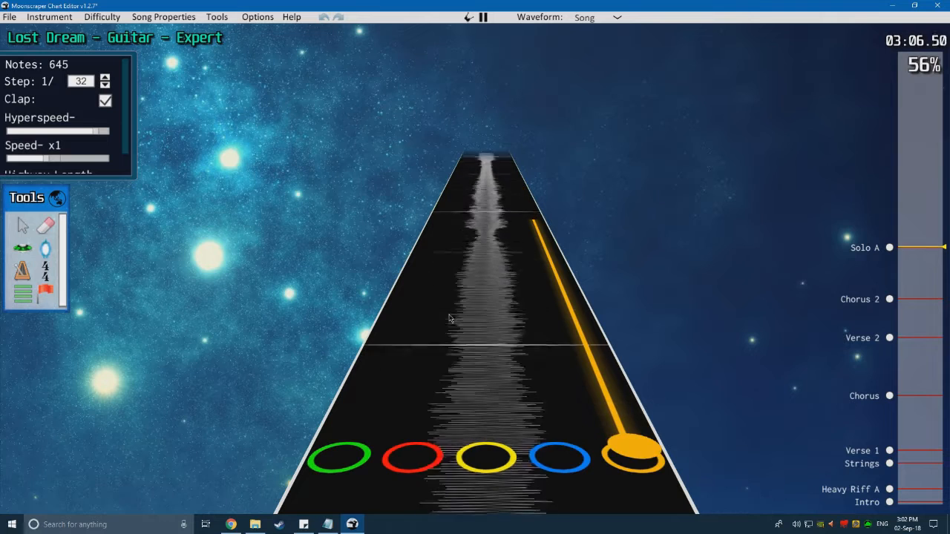
{"action": "key", "text": "space"}
{"action": "scroll", "coordinate": [449, 319], "scroll_direction": "down", "scroll_amount": 3}
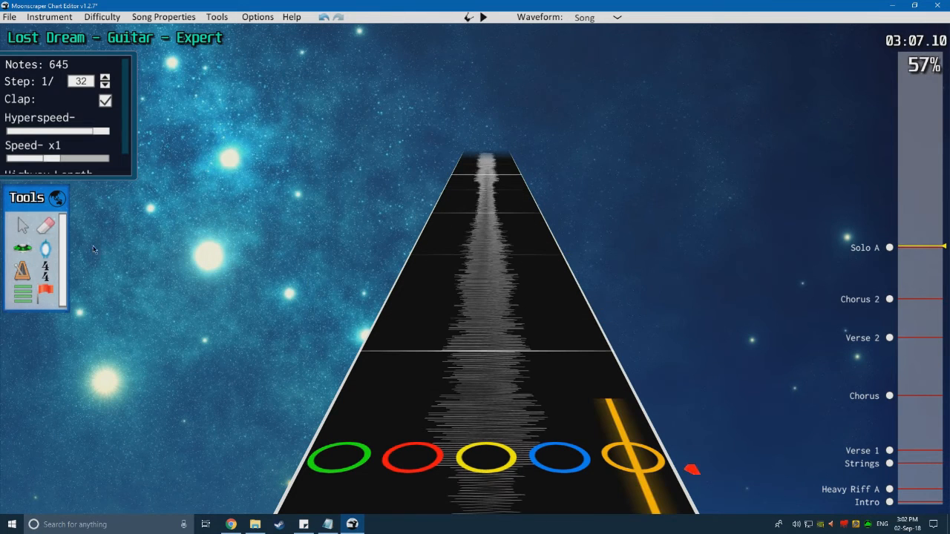
{"action": "left_click", "coordinate": [23, 249]}
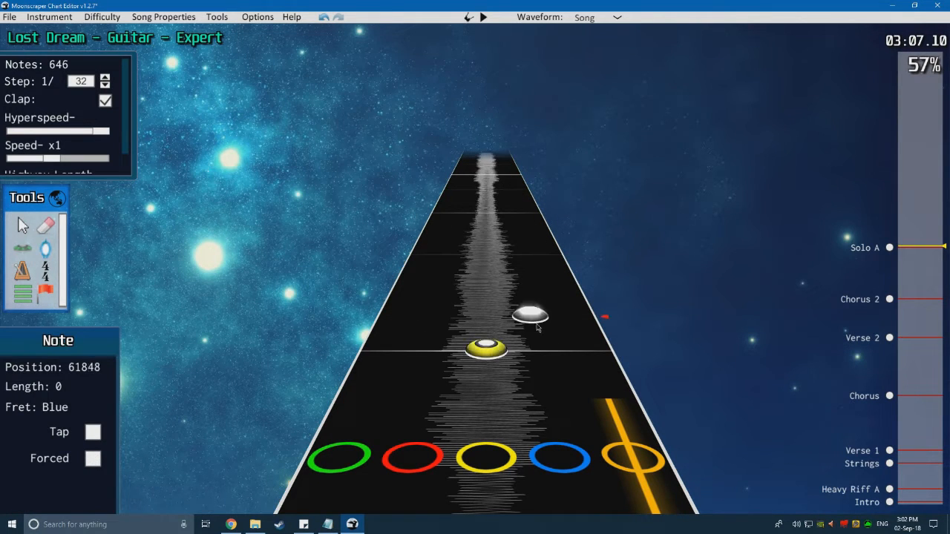
{"action": "left_click_drag", "start_coordinate": [536, 326], "coordinate": [502, 184]}
Step: Play back the yellow and blue notes and set the sustained blue note at position 61848 to Forced
{"action": "scroll", "coordinate": [483, 232], "scroll_direction": "down", "scroll_amount": 6}
{"action": "key", "text": "space"}
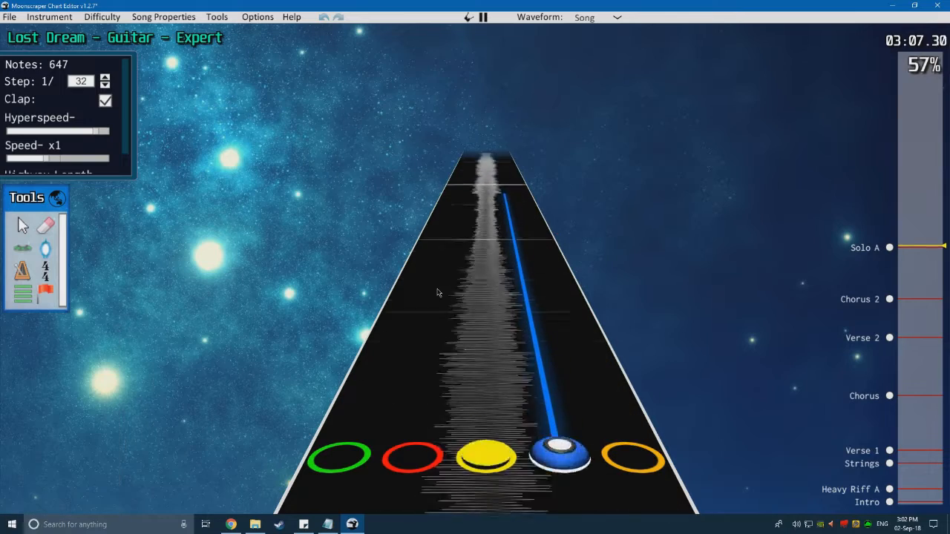
{"action": "key", "text": "space"}
{"action": "scroll", "coordinate": [404, 297], "scroll_direction": "down", "scroll_amount": 2}
{"action": "scroll", "coordinate": [397, 298], "scroll_direction": "down", "scroll_amount": 2}
{"action": "key", "text": "j"}
{"action": "left_click", "coordinate": [524, 298]}
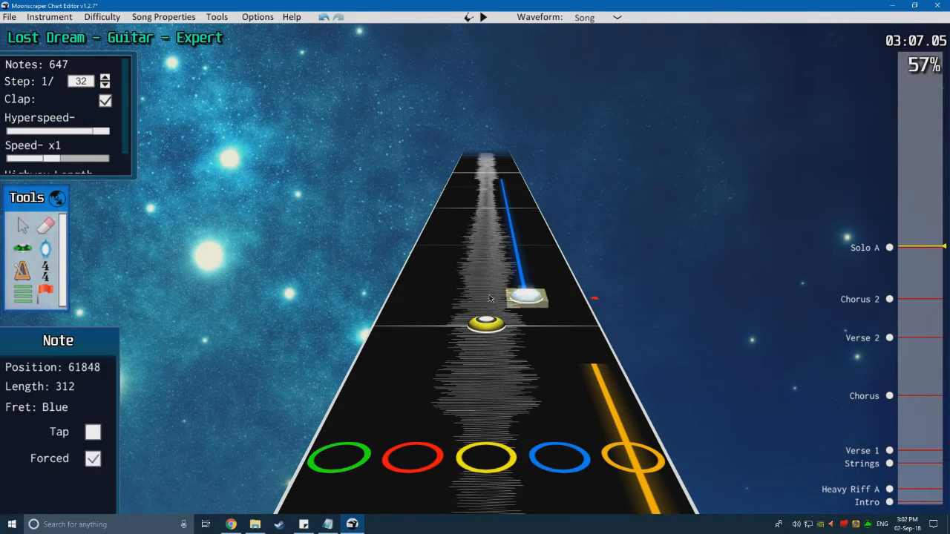
{"action": "left_click", "coordinate": [390, 302]}
Step: Play through the sustained blue note and shorten its sustain to match the audio
{"action": "scroll", "coordinate": [382, 303], "scroll_direction": "down", "scroll_amount": 2}
{"action": "key", "text": "space"}
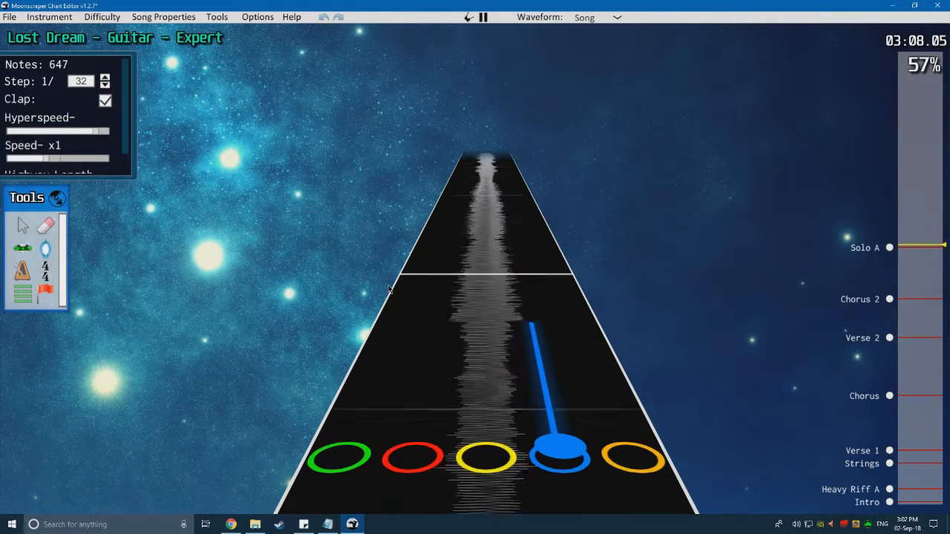
{"action": "scroll", "coordinate": [391, 292], "scroll_direction": "down", "scroll_amount": 3}
{"action": "left_click_drag", "start_coordinate": [538, 328], "coordinate": [535, 280]}
{"action": "key", "text": "space"}
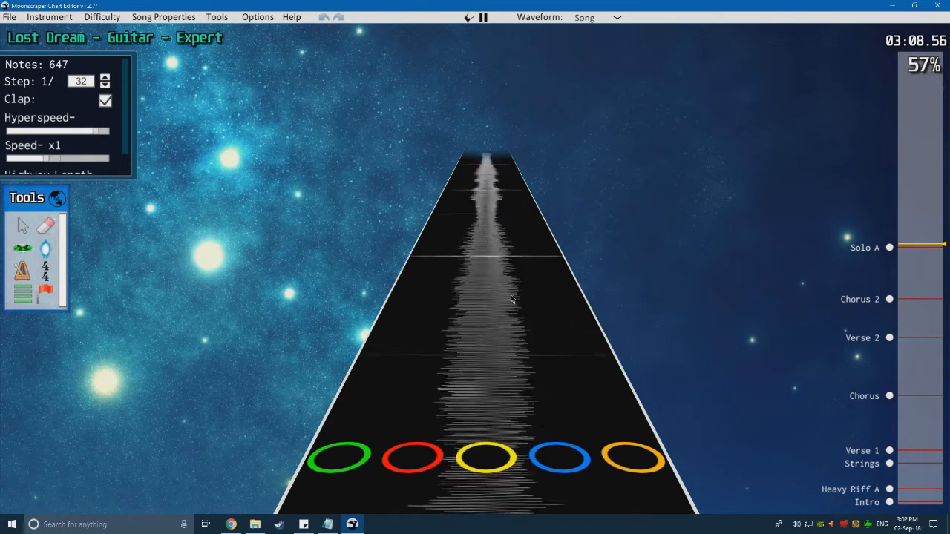
{"action": "key", "text": "space"}
{"action": "scroll", "coordinate": [502, 313], "scroll_direction": "down", "scroll_amount": 3}
{"action": "right_click", "coordinate": [538, 371]}
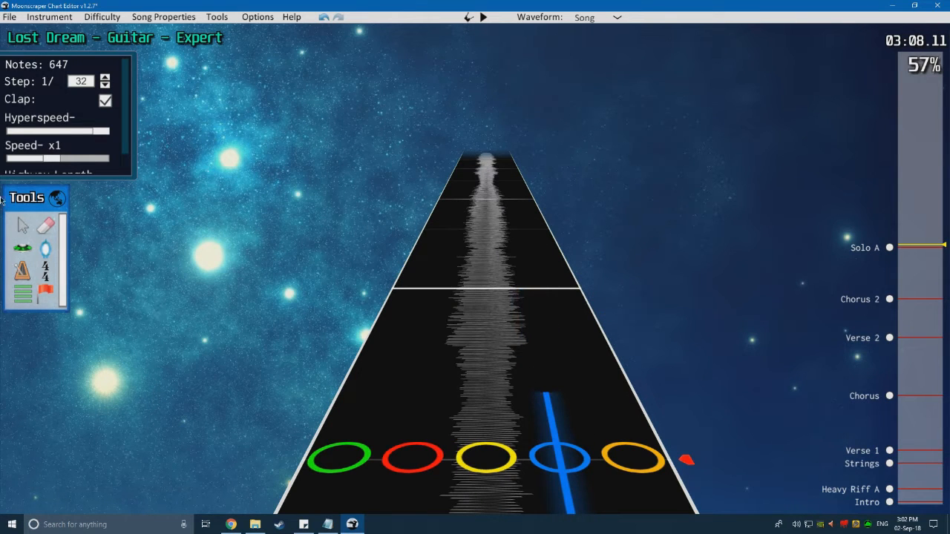
Step: Place a yellow note followed by red and green tap notes after the blue sustain, and play them back
{"action": "left_click", "coordinate": [25, 246]}
{"action": "left_click", "coordinate": [450, 314]}
{"action": "left_click", "coordinate": [413, 285]}
{"action": "key", "text": "space"}
{"action": "key", "text": "space"}
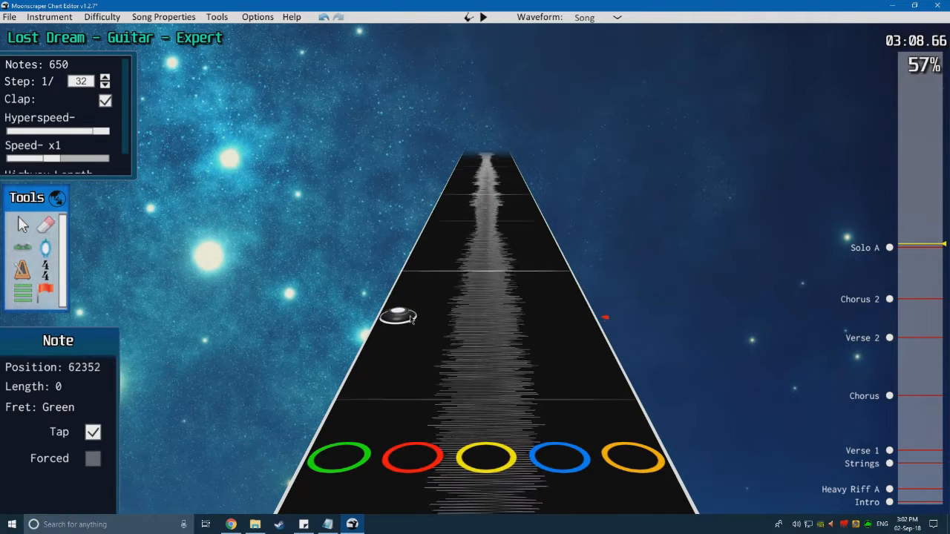
{"action": "scroll", "coordinate": [415, 322], "scroll_direction": "down", "scroll_amount": 10}
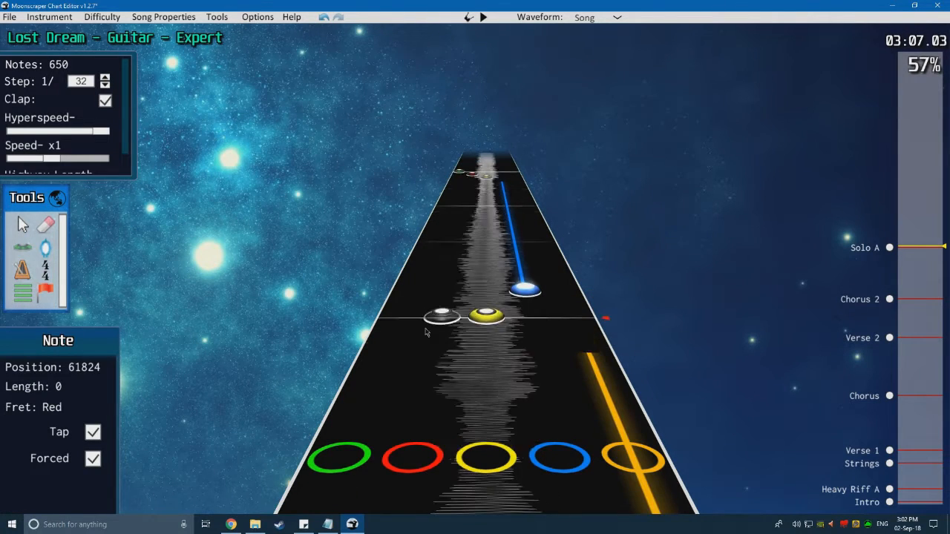
{"action": "scroll", "coordinate": [425, 332], "scroll_direction": "up", "scroll_amount": 3}
{"action": "key", "text": "space"}
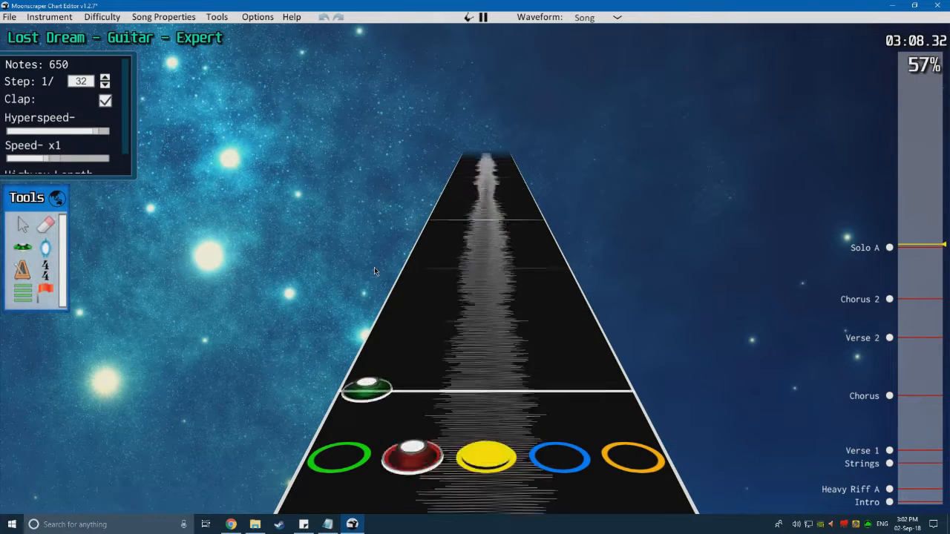
{"action": "key", "text": "space"}
{"action": "scroll", "coordinate": [368, 311], "scroll_direction": "down", "scroll_amount": 3}
Step: Add a green note, a red note at position 62352, a blue note at 62400 and an orange note at 62448
{"action": "left_click", "coordinate": [41, 264]}
{"action": "left_click", "coordinate": [25, 249]}
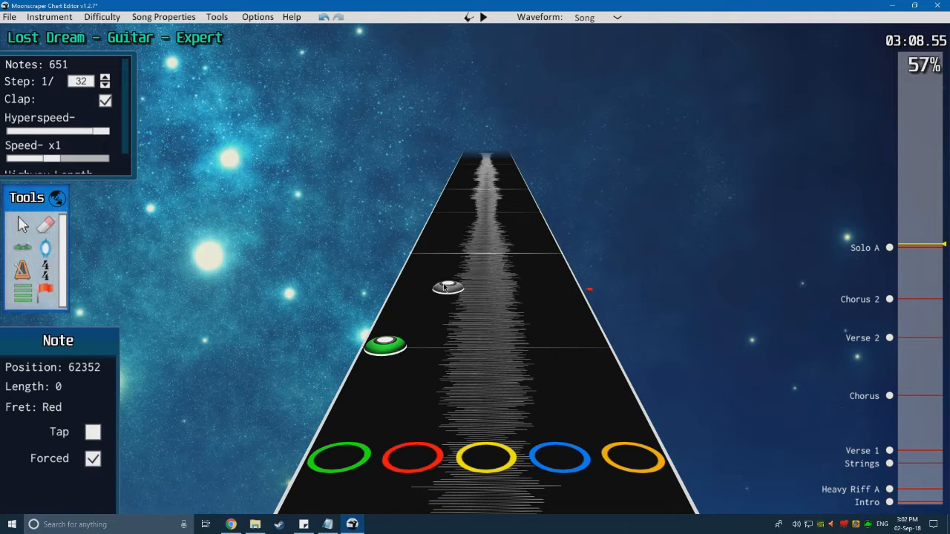
{"action": "left_click", "coordinate": [444, 287]}
{"action": "key", "text": "space"}
{"action": "key", "text": "space"}
{"action": "scroll", "coordinate": [484, 331], "scroll_direction": "down", "scroll_amount": 3}
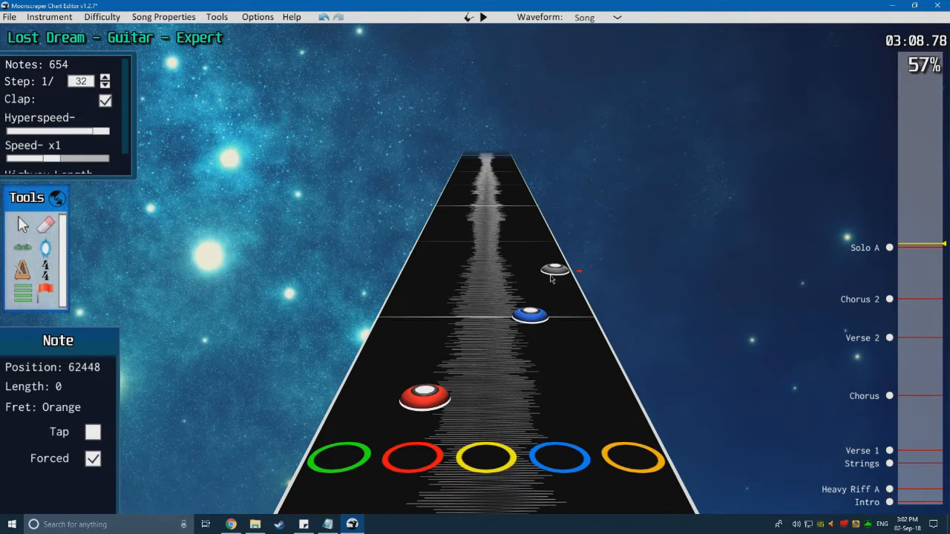
{"action": "left_click", "coordinate": [551, 279]}
Step: Continue the run after the orange note with blue, yellow, red and green notes in descending order
{"action": "key", "text": "space"}
{"action": "key", "text": "space"}
{"action": "scroll", "coordinate": [523, 328], "scroll_direction": "down", "scroll_amount": 3}
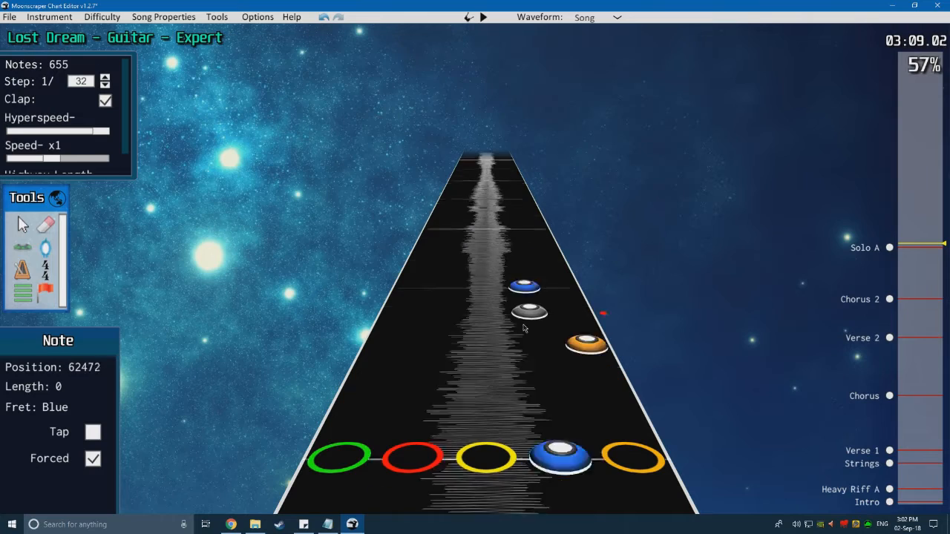
{"action": "key", "text": "space"}
{"action": "key", "text": "space"}
{"action": "scroll", "coordinate": [465, 327], "scroll_direction": "down", "scroll_amount": 3}
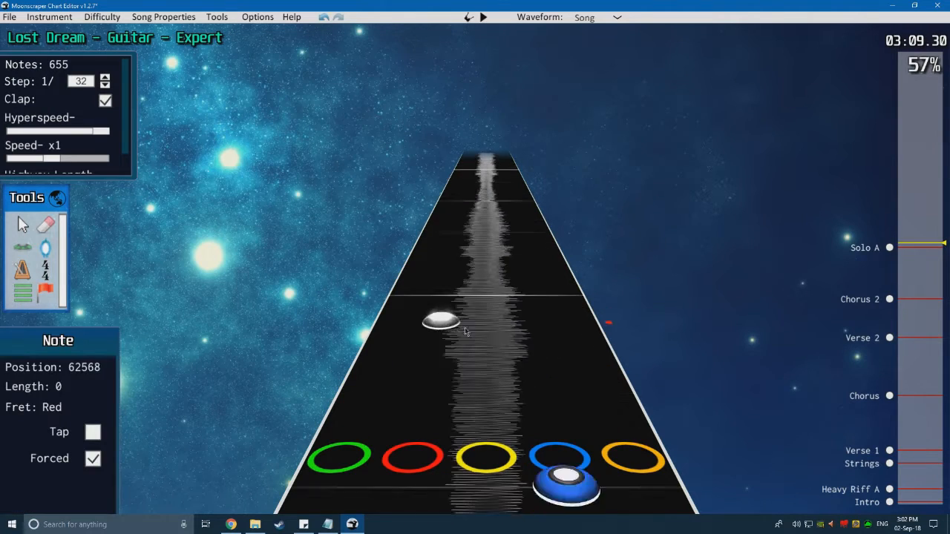
{"action": "scroll", "coordinate": [472, 317], "scroll_direction": "down", "scroll_amount": 1}
{"action": "scroll", "coordinate": [431, 237], "scroll_direction": "down", "scroll_amount": 4}
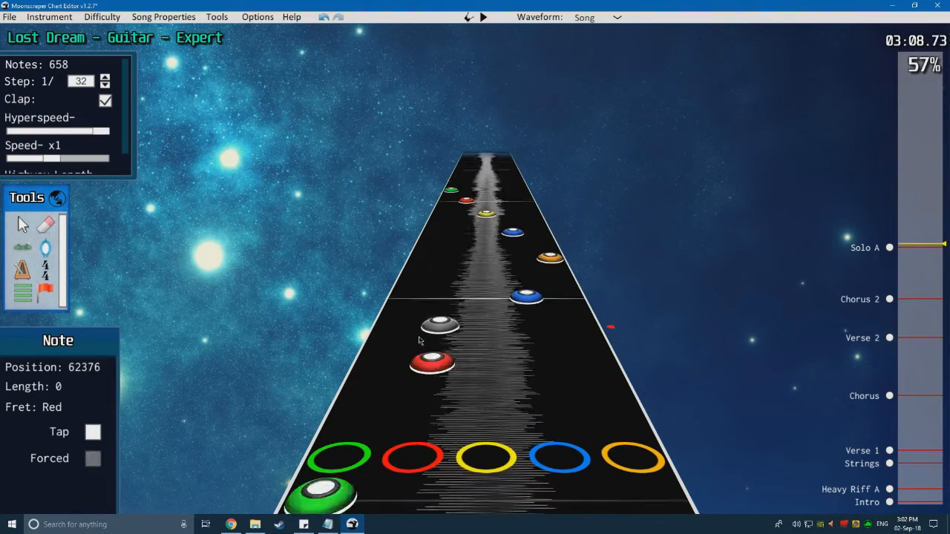
Step: Play back the run and move its last two notes from red and green to blue and yellow
{"action": "key", "text": "space"}
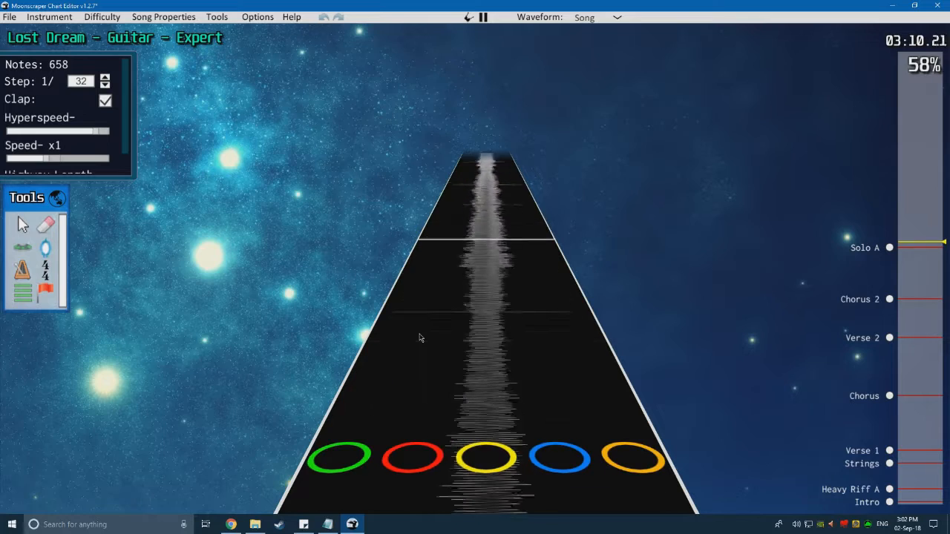
{"action": "key", "text": "space"}
{"action": "scroll", "coordinate": [418, 345], "scroll_direction": "down", "scroll_amount": 10}
{"action": "key", "text": "space"}
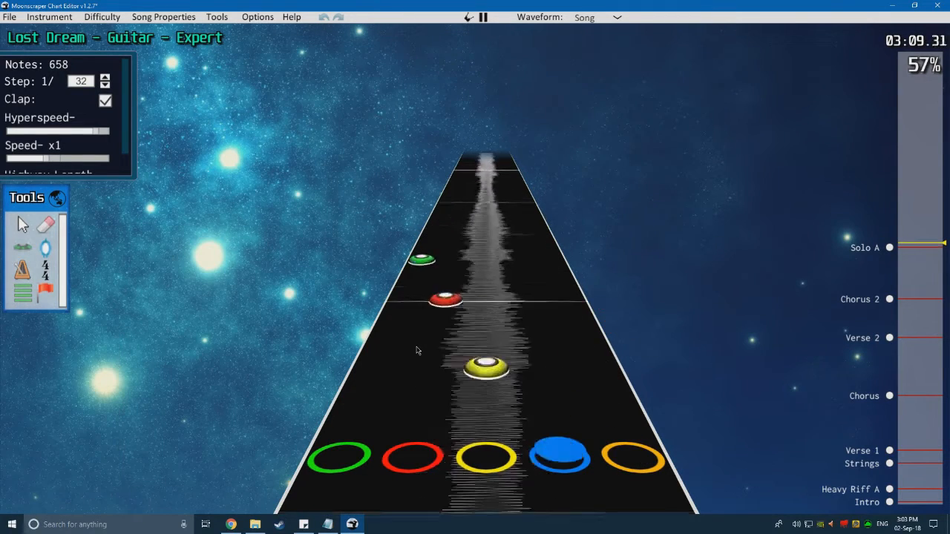
{"action": "key", "text": "space"}
{"action": "left_click", "coordinate": [25, 226]}
{"action": "left_click_drag", "start_coordinate": [473, 371], "coordinate": [357, 243]}
{"action": "left_click_drag", "start_coordinate": [436, 321], "coordinate": [533, 329]}
{"action": "left_click", "coordinate": [421, 351]}
Step: Play back the changed run, then add a red note at position 62688 and a green note at 62736
{"action": "scroll", "coordinate": [421, 351], "scroll_direction": "down", "scroll_amount": 4}
{"action": "key", "text": "space"}
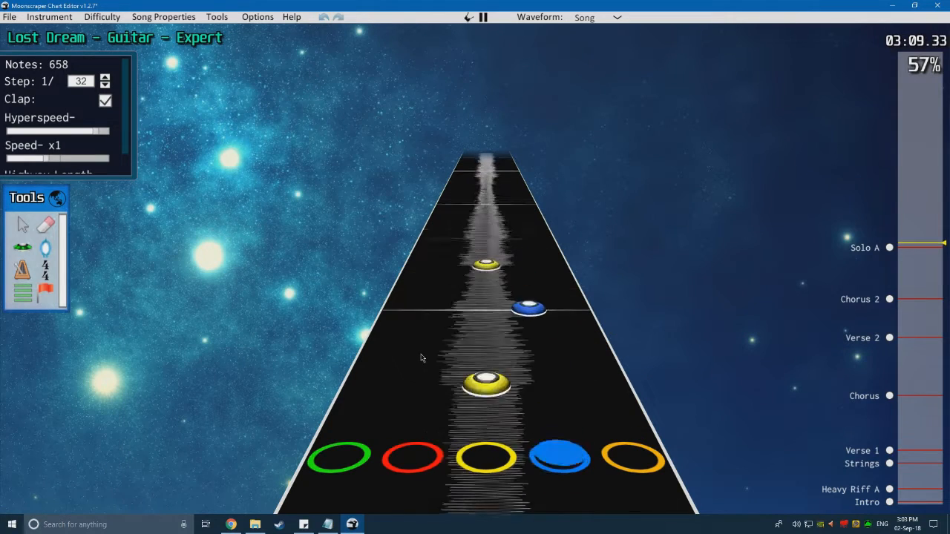
{"action": "key", "text": "space"}
{"action": "scroll", "coordinate": [421, 352], "scroll_direction": "down", "scroll_amount": 3}
{"action": "left_click", "coordinate": [33, 249]}
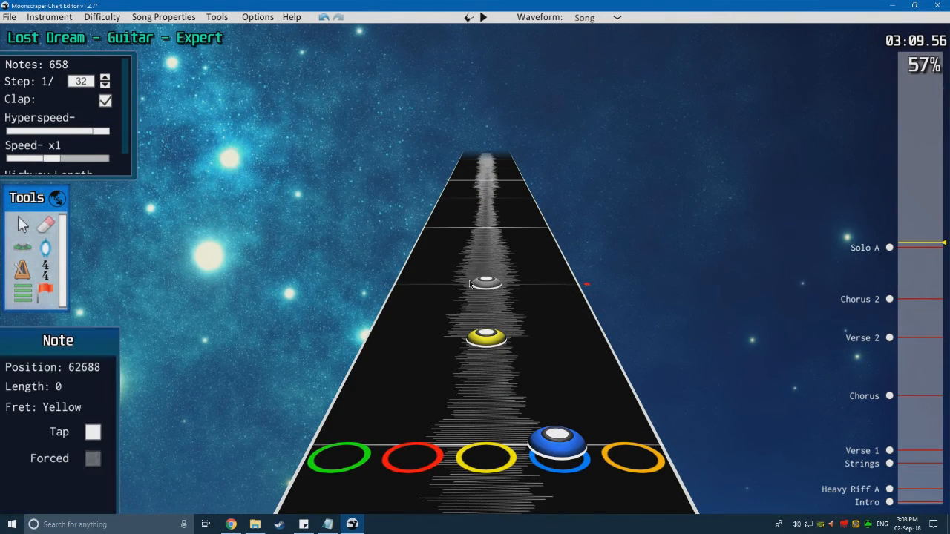
{"action": "left_click", "coordinate": [450, 285]}
{"action": "key", "text": "space"}
{"action": "key", "text": "space"}
{"action": "scroll", "coordinate": [424, 341], "scroll_direction": "down", "scroll_amount": 2}
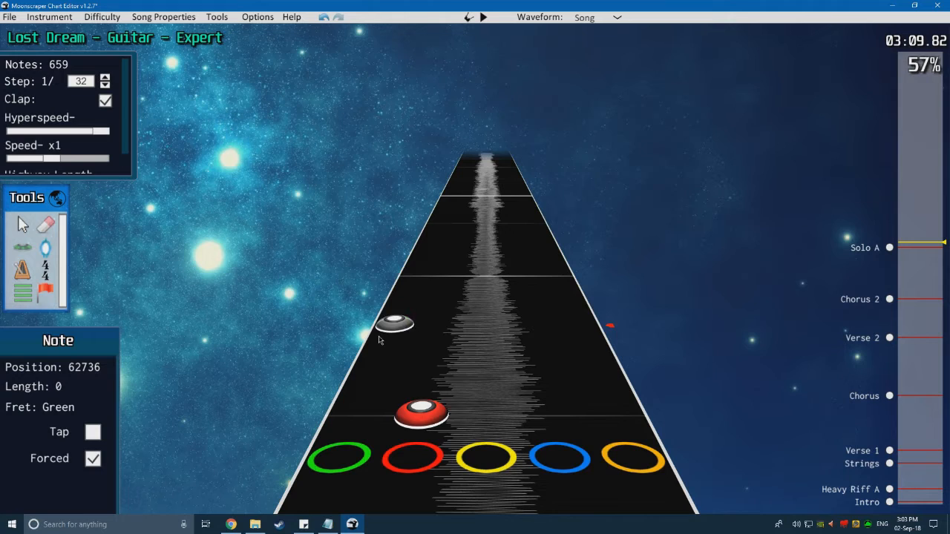
{"action": "left_click", "coordinate": [381, 344]}
Step: Add the next notes after the green note at position 62736, ending with a sustained red note before position 62976
{"action": "scroll", "coordinate": [383, 349], "scroll_direction": "down", "scroll_amount": 3}
{"action": "key", "text": "space"}
{"action": "key", "text": "space"}
{"action": "scroll", "coordinate": [375, 356], "scroll_direction": "down", "scroll_amount": 2}
{"action": "scroll", "coordinate": [443, 252], "scroll_direction": "down", "scroll_amount": 3}
{"action": "scroll", "coordinate": [408, 312], "scroll_direction": "up", "scroll_amount": 6}
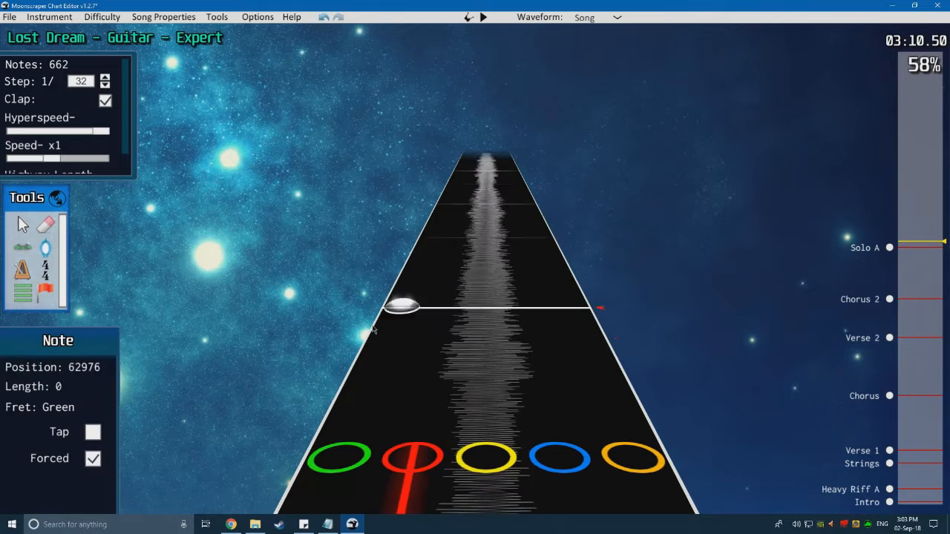
Step: Play back the passage from the tap notes onward and lengthen the last red note's sustain towards position 62976
{"action": "scroll", "coordinate": [380, 305], "scroll_direction": "down", "scroll_amount": 3}
{"action": "left_click", "coordinate": [440, 324]}
{"action": "scroll", "coordinate": [492, 389], "scroll_direction": "down", "scroll_amount": 6}
{"action": "scroll", "coordinate": [481, 388], "scroll_direction": "down", "scroll_amount": 3}
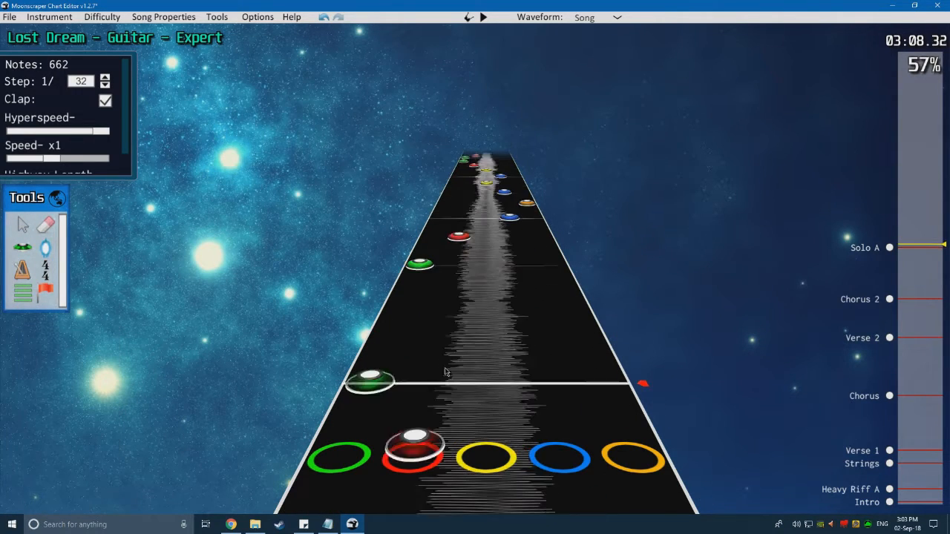
{"action": "key", "text": "space"}
{"action": "key", "text": "space"}
{"action": "key", "text": "space"}
{"action": "key", "text": "space"}
Step: Add a red note at position 62976, a green note at 63024 and a red note at 63072, playing back the song between placements
{"action": "scroll", "coordinate": [416, 354], "scroll_direction": "down", "scroll_amount": 4}
{"action": "left_click", "coordinate": [23, 248]}
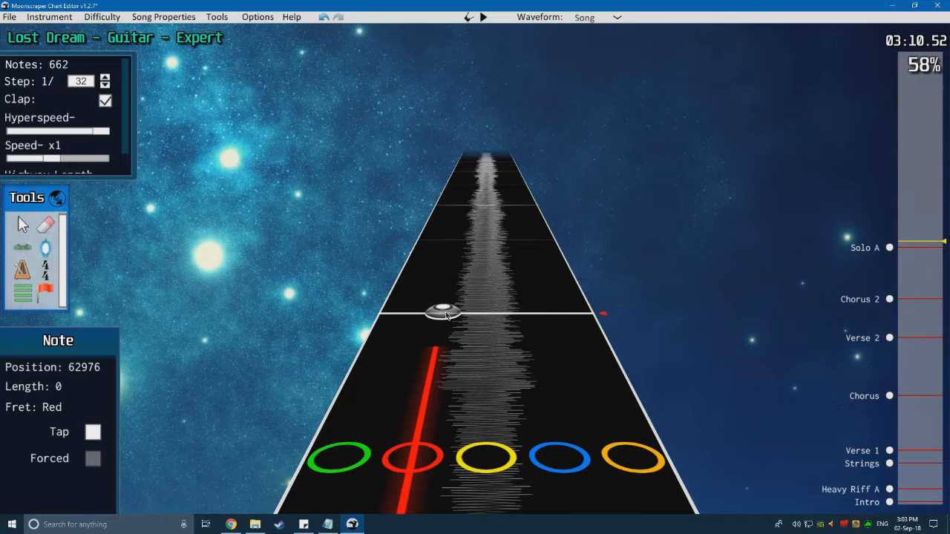
{"action": "key", "text": "space"}
{"action": "key", "text": "space"}
{"action": "scroll", "coordinate": [413, 351], "scroll_direction": "down", "scroll_amount": 2}
{"action": "left_click", "coordinate": [428, 356]}
{"action": "scroll", "coordinate": [429, 359], "scroll_direction": "down", "scroll_amount": 3}
{"action": "key", "text": "space"}
{"action": "key", "text": "space"}
{"action": "scroll", "coordinate": [462, 360], "scroll_direction": "down", "scroll_amount": 1}
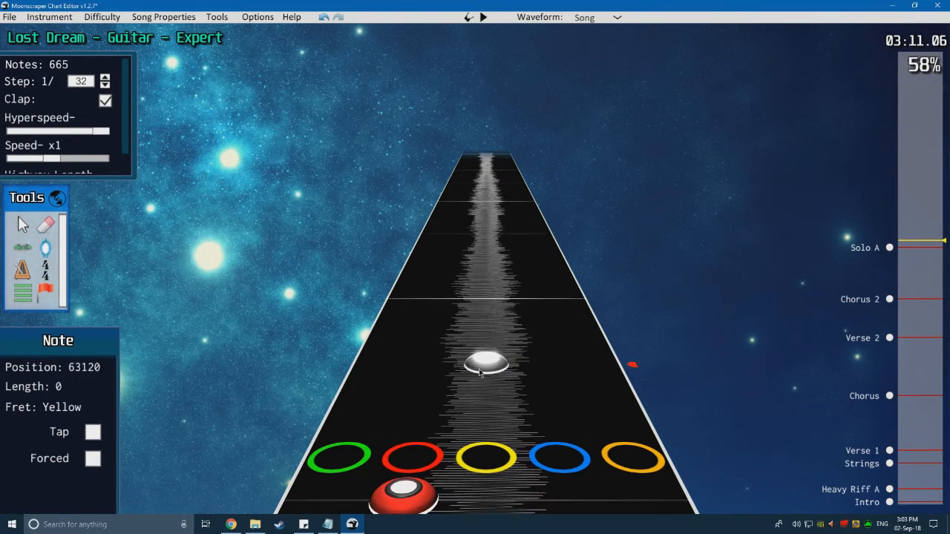
Step: Add a yellow note at position 63120 and play back the passage around it
{"action": "left_click", "coordinate": [483, 361]}
{"action": "scroll", "coordinate": [497, 339], "scroll_direction": "down", "scroll_amount": 3}
{"action": "key", "text": "space"}
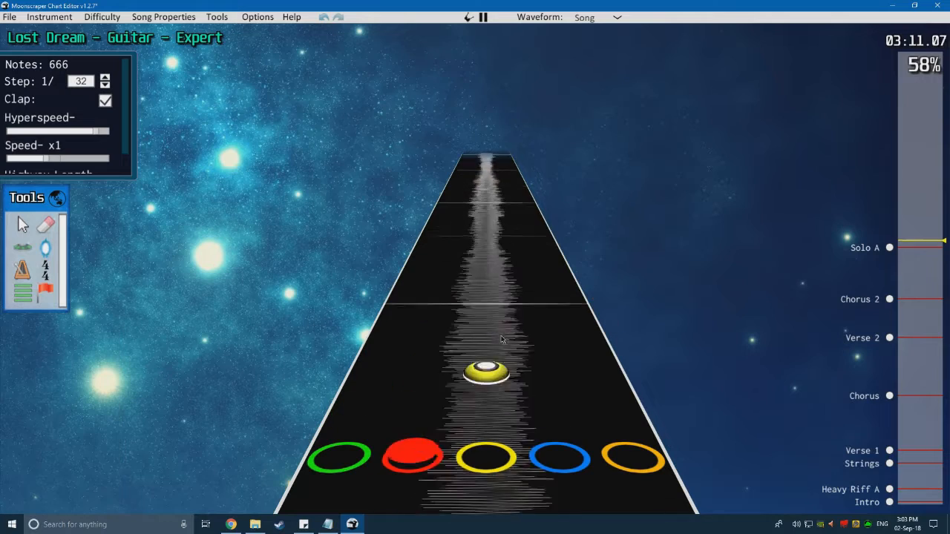
{"action": "key", "text": "space"}
{"action": "scroll", "coordinate": [514, 357], "scroll_direction": "down", "scroll_amount": 4}
{"action": "key", "text": "space"}
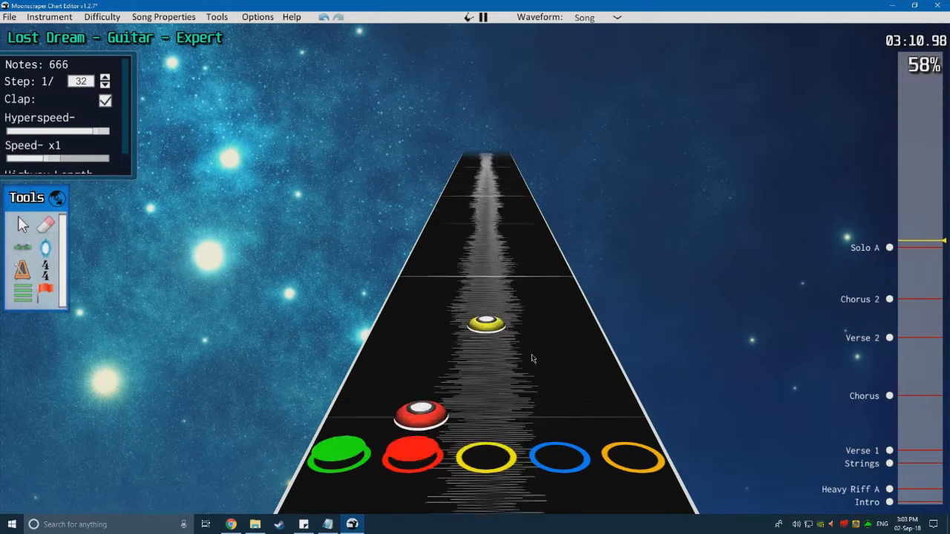
{"action": "key", "text": "space"}
Step: Add blue, orange and blue notes at positions 63168, 63192 and 63216, make the last two tap notes and play them back
{"action": "scroll", "coordinate": [531, 358], "scroll_direction": "down", "scroll_amount": 5}
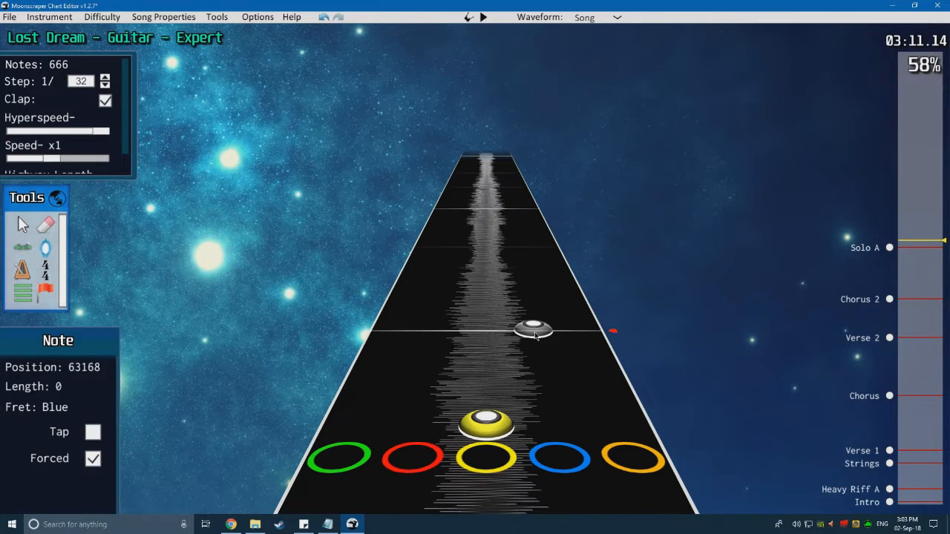
{"action": "scroll", "coordinate": [318, 289], "scroll_direction": "up", "scroll_amount": 3}
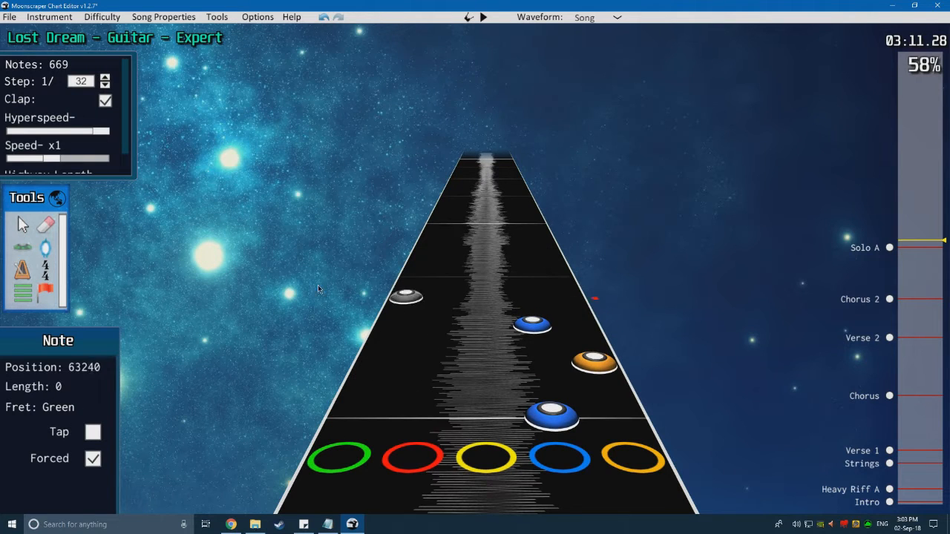
{"action": "left_click", "coordinate": [22, 228]}
{"action": "left_click_drag", "start_coordinate": [655, 376], "coordinate": [416, 276]}
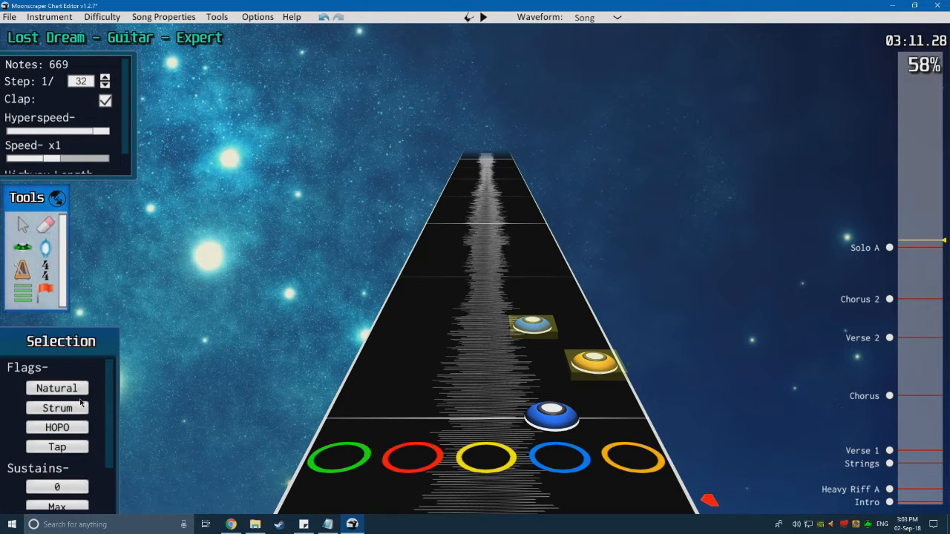
{"action": "key", "text": "space"}
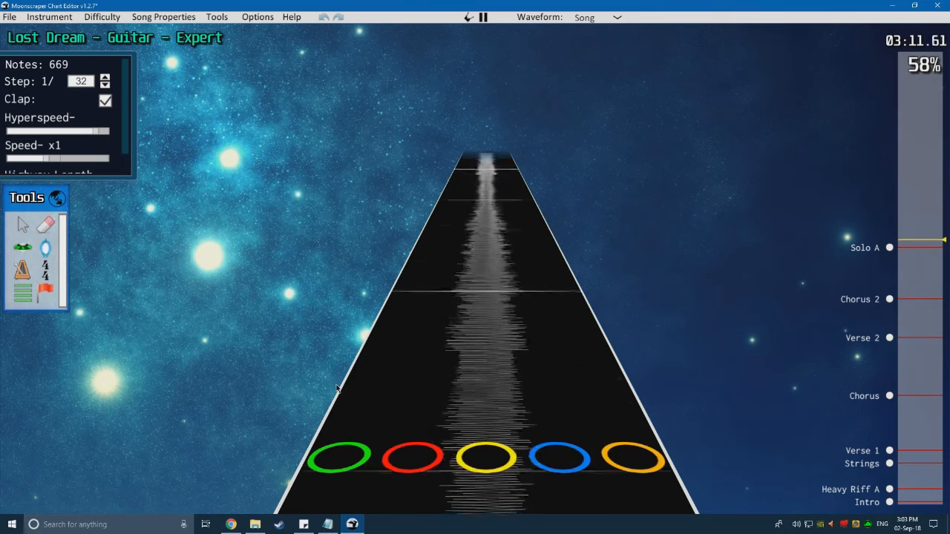
{"action": "key", "text": "space"}
Step: Add yellow, red and yellow notes at positions 63264, 63312 and 63360, checking them against playback
{"action": "left_click", "coordinate": [47, 256]}
{"action": "left_click", "coordinate": [365, 388]}
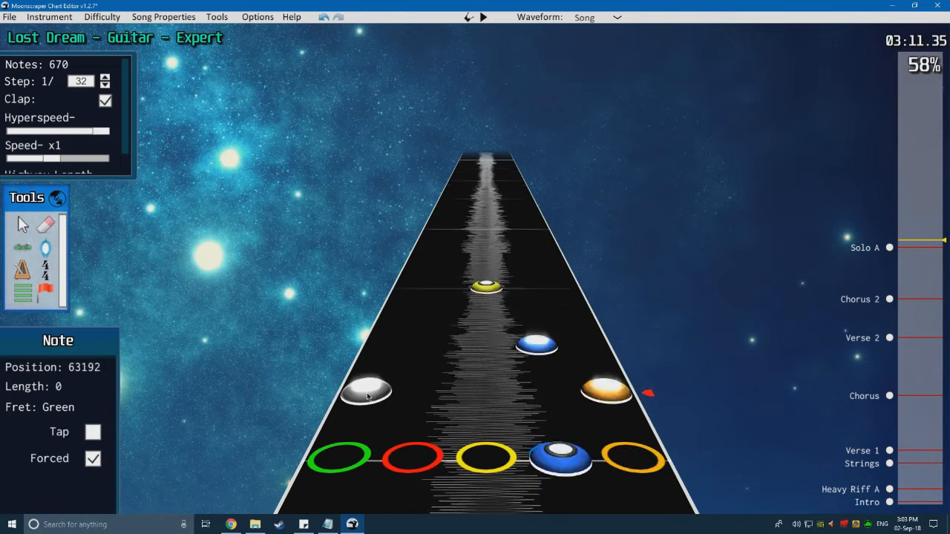
{"action": "key", "text": "space"}
{"action": "key", "text": "space"}
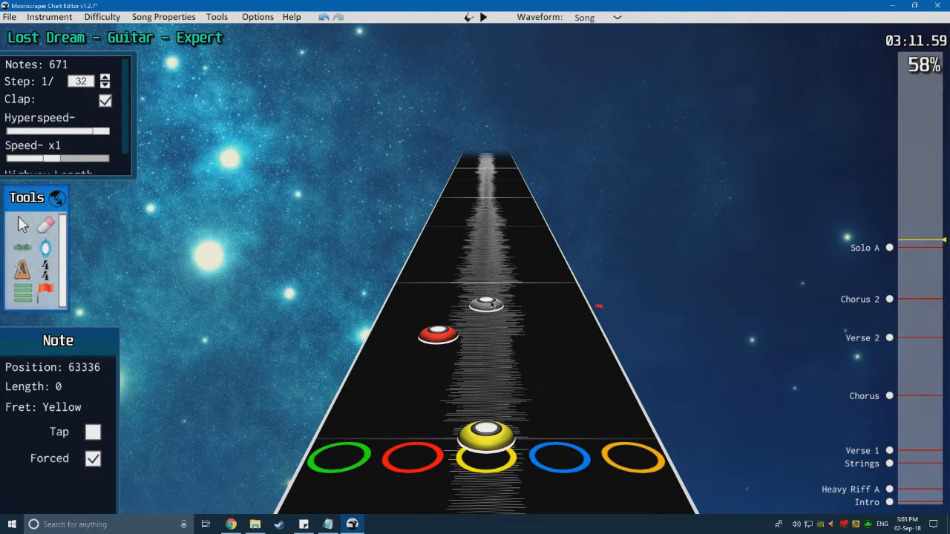
{"action": "left_click", "coordinate": [503, 283]}
{"action": "key", "text": "space"}
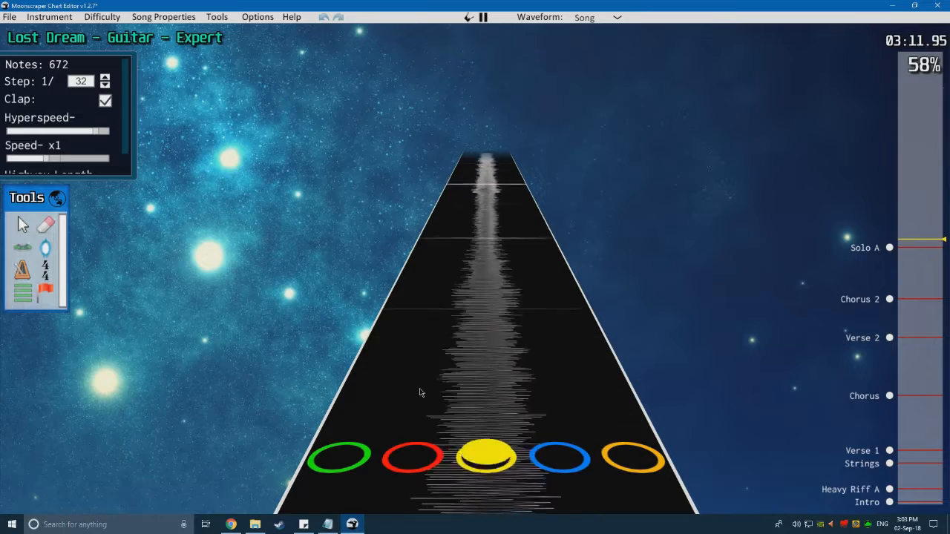
Step: Add green, red and green notes at positions 63408, 63456 and 63504, playing back the audio between placements
{"action": "key", "text": "space"}
{"action": "scroll", "coordinate": [428, 390], "scroll_direction": "down", "scroll_amount": 2}
{"action": "left_click", "coordinate": [383, 349]}
{"action": "scroll", "coordinate": [401, 357], "scroll_direction": "down", "scroll_amount": 1}
{"action": "key", "text": "space"}
{"action": "key", "text": "space"}
{"action": "scroll", "coordinate": [412, 375], "scroll_direction": "down", "scroll_amount": 3}
{"action": "key", "text": "space"}
{"action": "key", "text": "space"}
{"action": "scroll", "coordinate": [434, 361], "scroll_direction": "down", "scroll_amount": 3}
{"action": "scroll", "coordinate": [436, 349], "scroll_direction": "down", "scroll_amount": 2}
{"action": "left_click", "coordinate": [455, 276]}
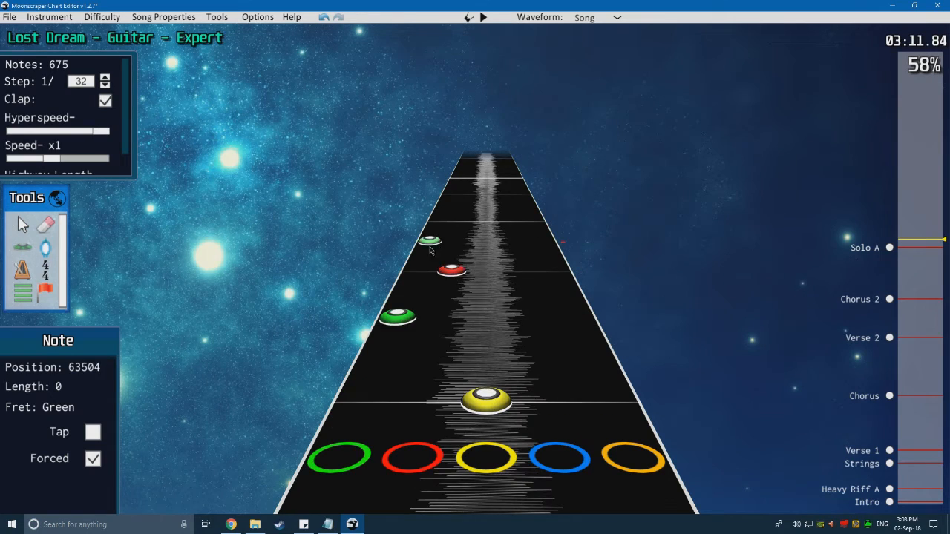
Step: Play back the run from the tap notes through the green note at position 63504
{"action": "key", "text": "space"}
{"action": "key", "text": "space"}
{"action": "scroll", "coordinate": [391, 362], "scroll_direction": "down", "scroll_amount": 3}
{"action": "scroll", "coordinate": [392, 362], "scroll_direction": "down", "scroll_amount": 15}
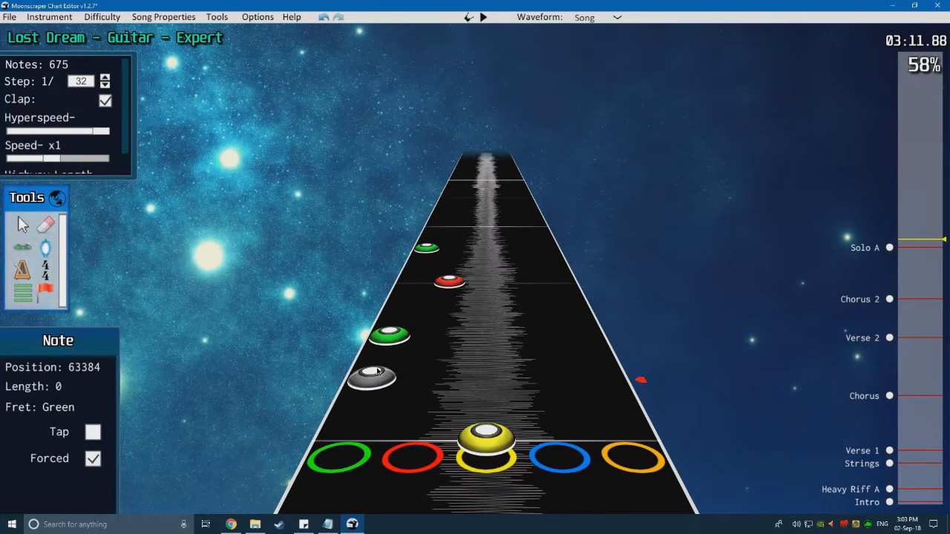
{"action": "key", "text": "space"}
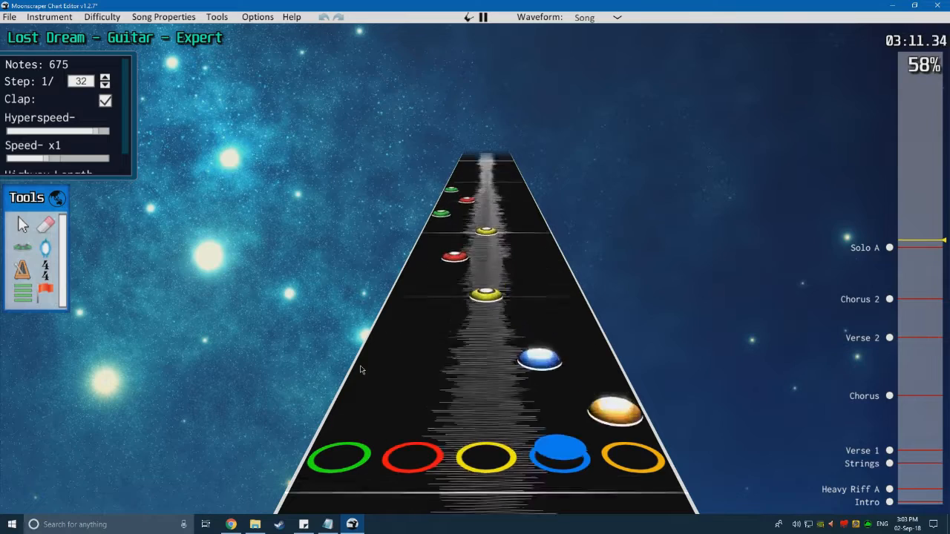
{"action": "key", "text": "space"}
Step: Move the four notes from position 63360 to 63504 up one fret to blue, red, yellow and red, and play them back
{"action": "scroll", "coordinate": [328, 351], "scroll_direction": "down", "scroll_amount": 2}
{"action": "scroll", "coordinate": [328, 352], "scroll_direction": "down", "scroll_amount": 2}
{"action": "key", "text": "j"}
{"action": "left_click_drag", "start_coordinate": [598, 359], "coordinate": [364, 201]}
{"action": "left_click_drag", "start_coordinate": [485, 324], "coordinate": [531, 325]}
{"action": "scroll", "coordinate": [392, 366], "scroll_direction": "down", "scroll_amount": 3}
{"action": "key", "text": "space"}
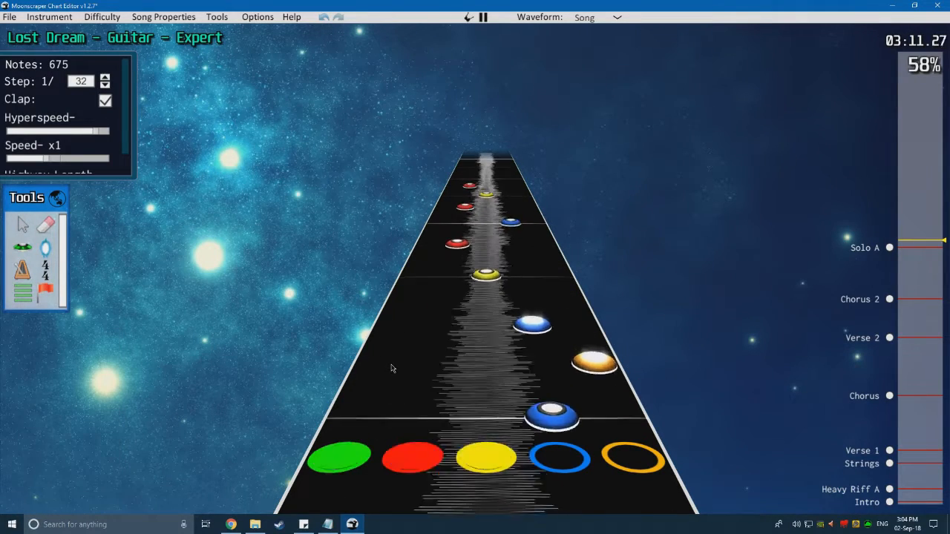
{"action": "key", "text": "space"}
Step: Add a green note at position 63552 sustained to 63744 and play back the whole run
{"action": "scroll", "coordinate": [392, 370], "scroll_direction": "down", "scroll_amount": 2}
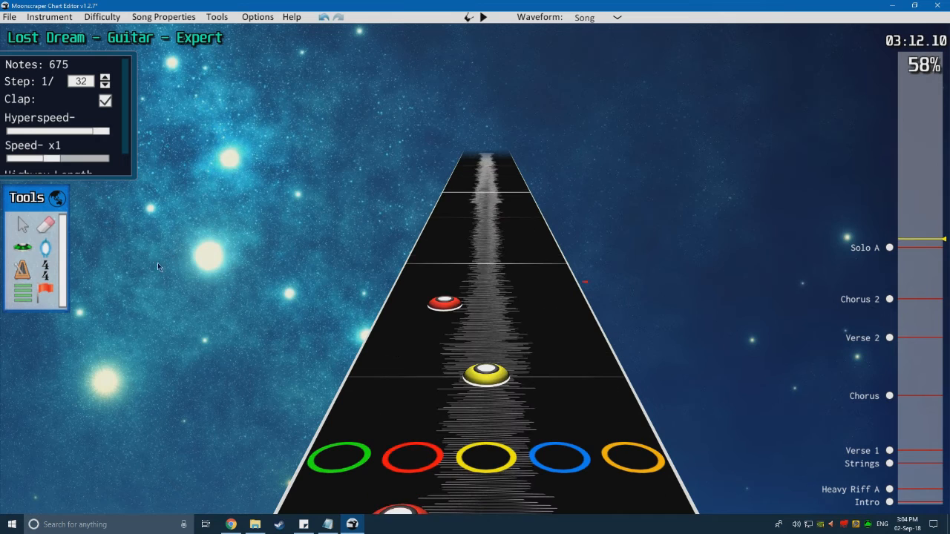
{"action": "left_click", "coordinate": [23, 249]}
{"action": "scroll", "coordinate": [455, 206], "scroll_direction": "down", "scroll_amount": 15}
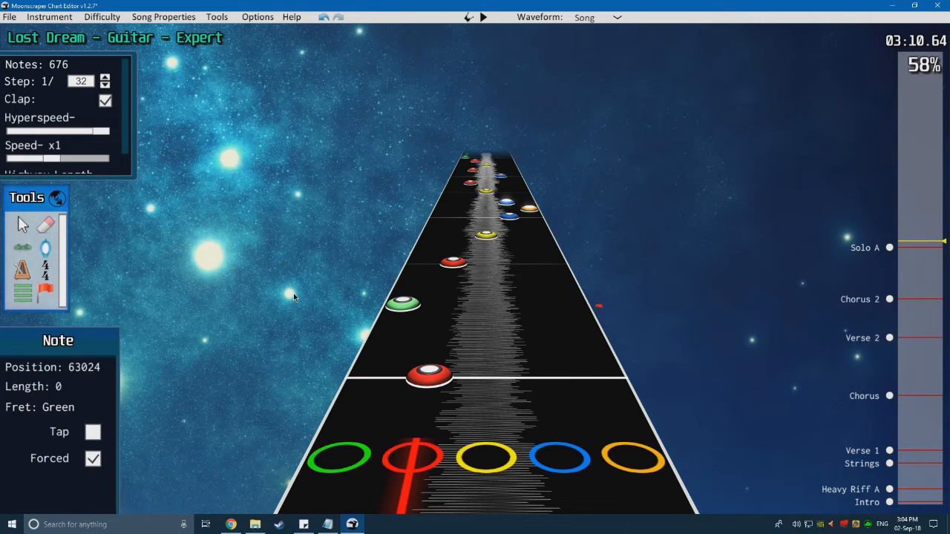
{"action": "key", "text": "space"}
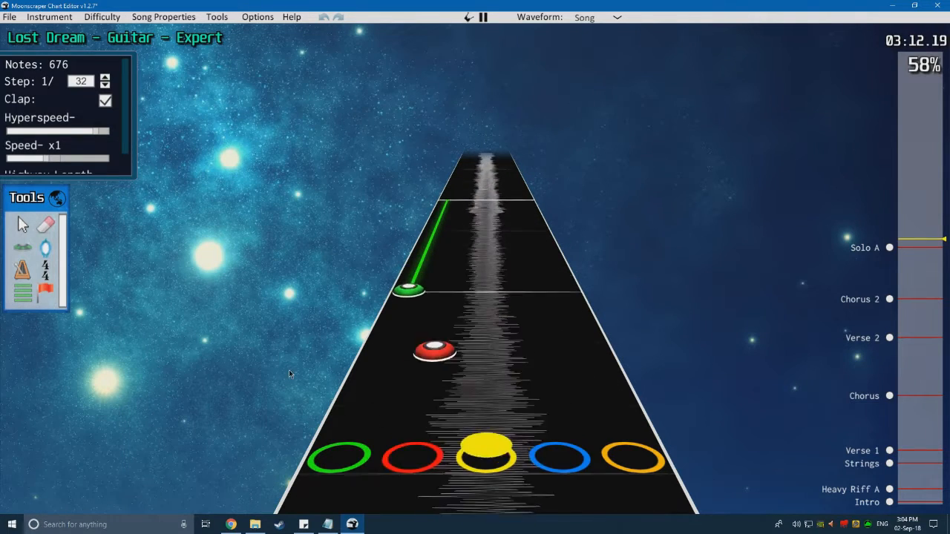
{"action": "key", "text": "space"}
{"action": "scroll", "coordinate": [301, 356], "scroll_direction": "down", "scroll_amount": 5}
{"action": "key", "text": "space"}
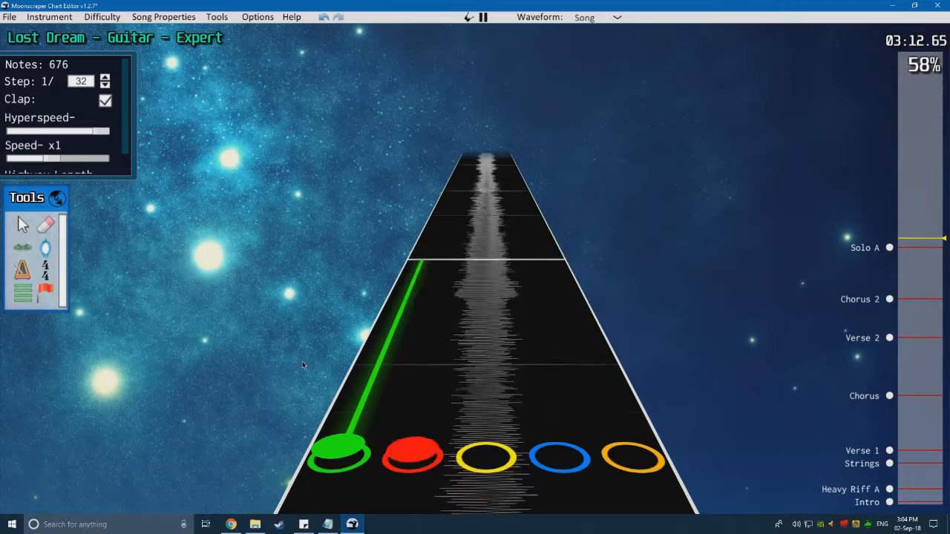
{"action": "key", "text": "space"}
Step: Add a sustained blue and orange chord at position 63696, play it back and shorten its sustain to about position 63816
{"action": "scroll", "coordinate": [587, 332], "scroll_direction": "up", "scroll_amount": 1}
{"action": "left_click", "coordinate": [405, 294]}
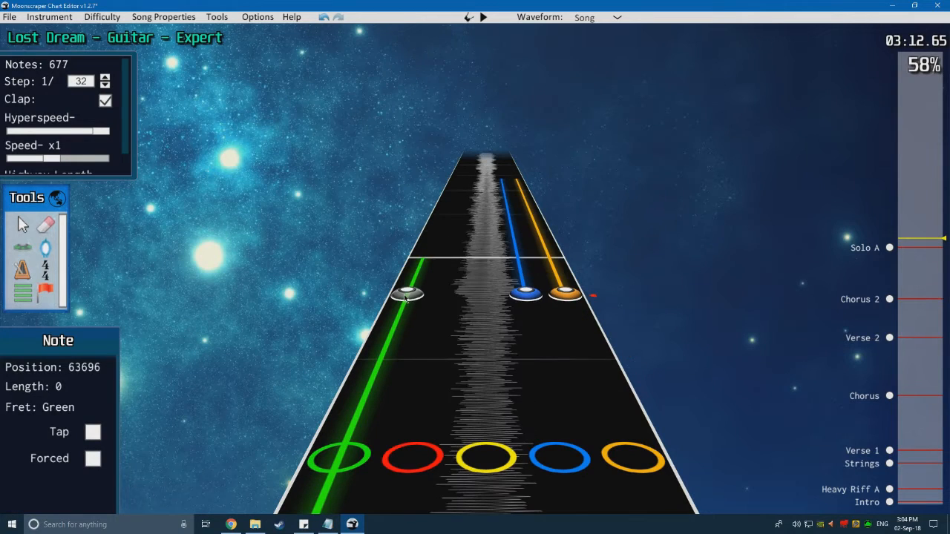
{"action": "key", "text": "space"}
{"action": "key", "text": "space"}
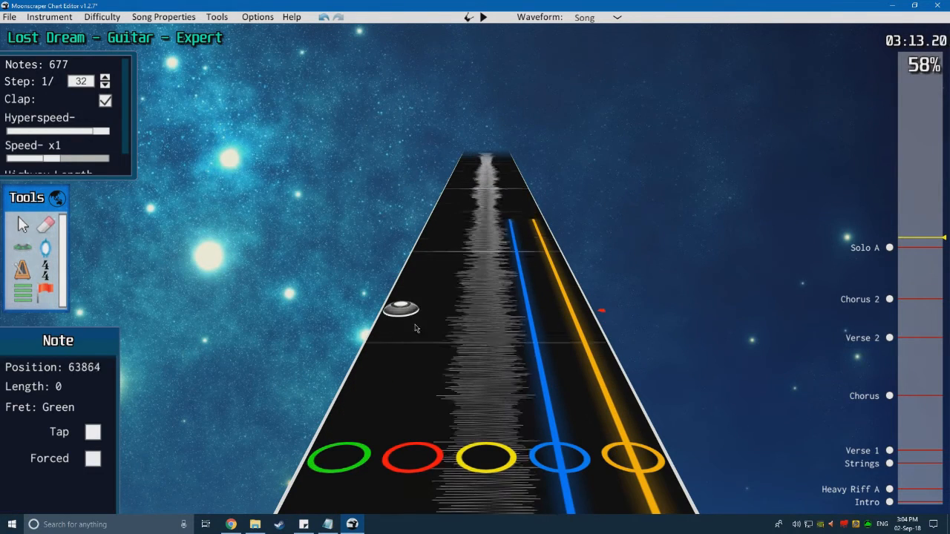
{"action": "scroll", "coordinate": [528, 323], "scroll_direction": "up", "scroll_amount": 1}
{"action": "scroll", "coordinate": [501, 297], "scroll_direction": "up", "scroll_amount": 5}
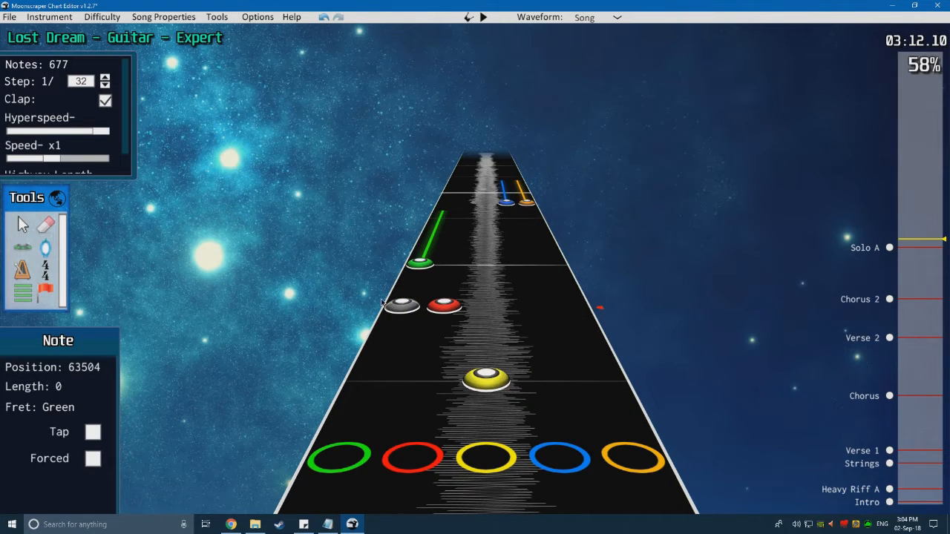
Step: Play back the passage from the red note at position 63408 through the end of the blue and orange chord
{"action": "scroll", "coordinate": [383, 304], "scroll_direction": "up", "scroll_amount": 1}
{"action": "key", "text": "3"}
{"action": "scroll", "coordinate": [631, 356], "scroll_direction": "down", "scroll_amount": 1}
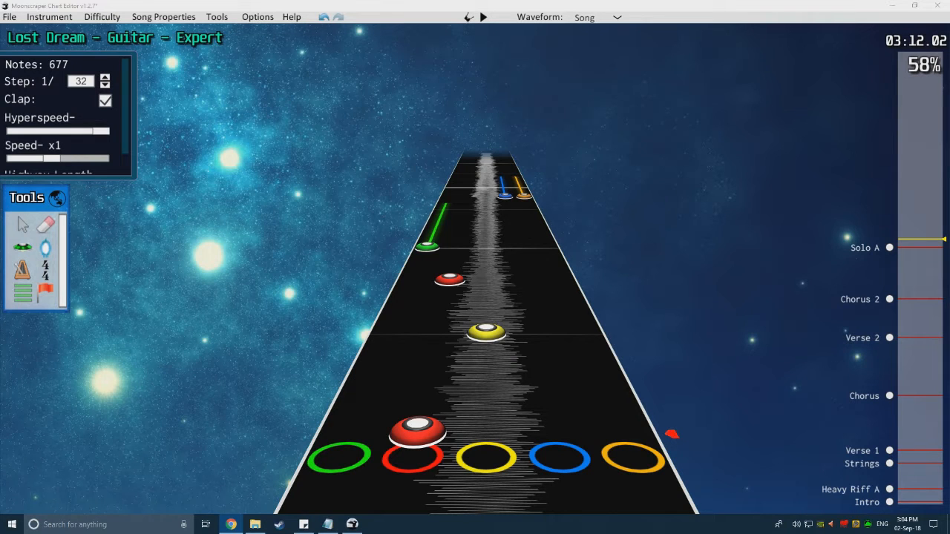
{"action": "key", "text": "space"}
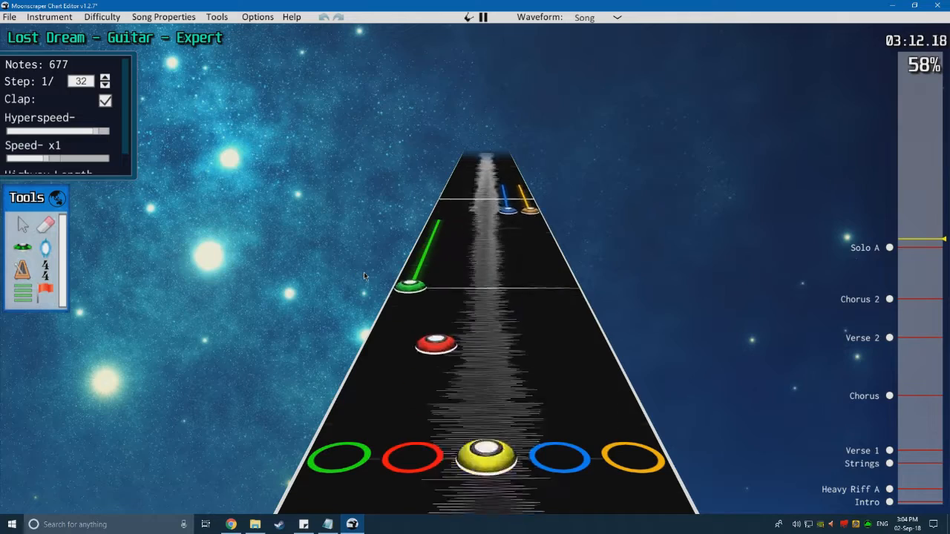
{"action": "key", "text": "space"}
{"action": "scroll", "coordinate": [282, 279], "scroll_direction": "up", "scroll_amount": 5}
{"action": "key", "text": "space"}
{"action": "key", "text": "space"}
{"action": "left_click", "coordinate": [16, 238]}
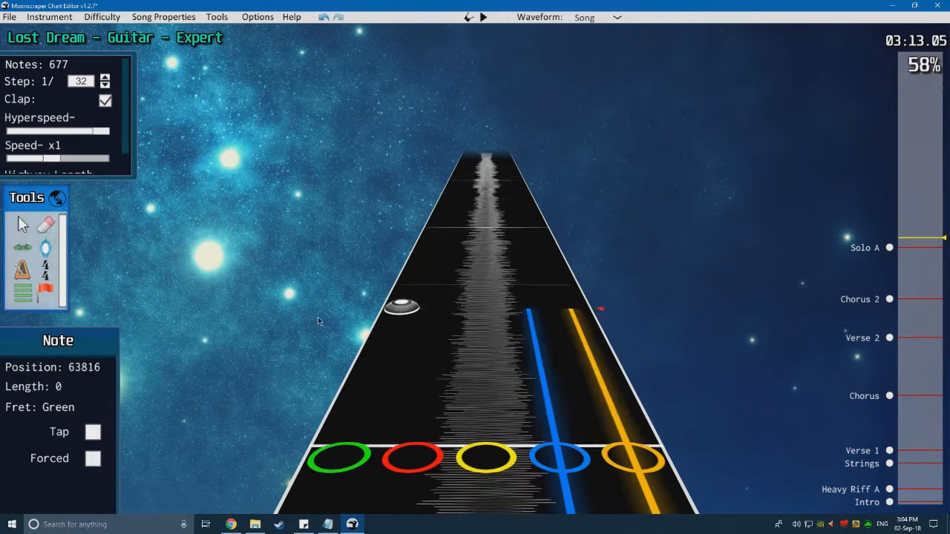
{"action": "key", "text": "space"}
{"action": "key", "text": "space"}
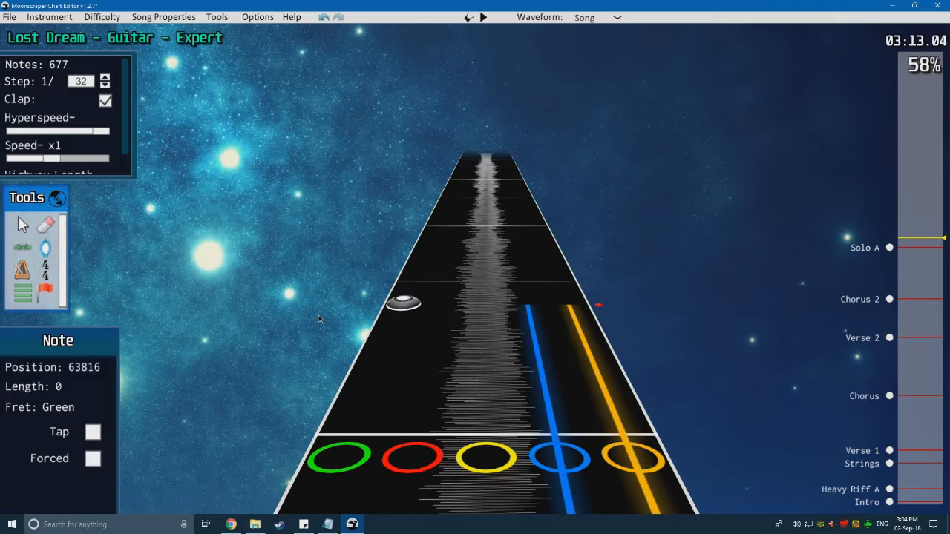
{"action": "scroll", "coordinate": [403, 308], "scroll_direction": "up", "scroll_amount": 5}
{"action": "key", "text": "space"}
{"action": "key", "text": "space"}
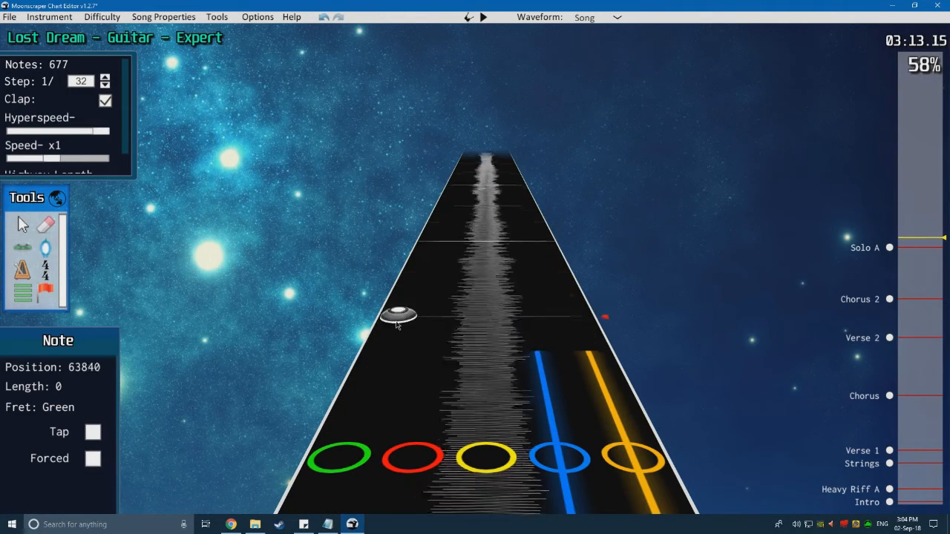
Step: Delete the sustained blue and orange chord at position 63696
{"action": "scroll", "coordinate": [401, 330], "scroll_direction": "up", "scroll_amount": 3}
{"action": "scroll", "coordinate": [371, 337], "scroll_direction": "up", "scroll_amount": 3}
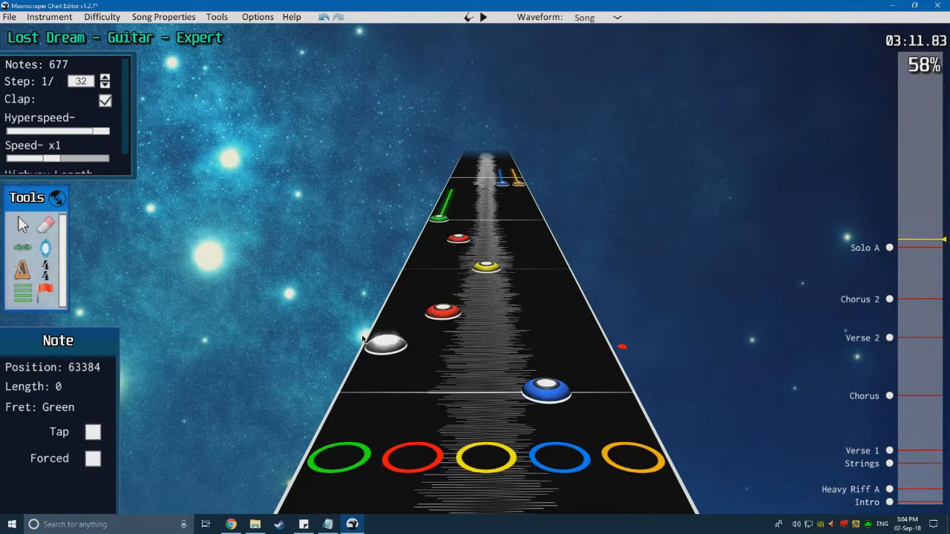
{"action": "key", "text": "2"}
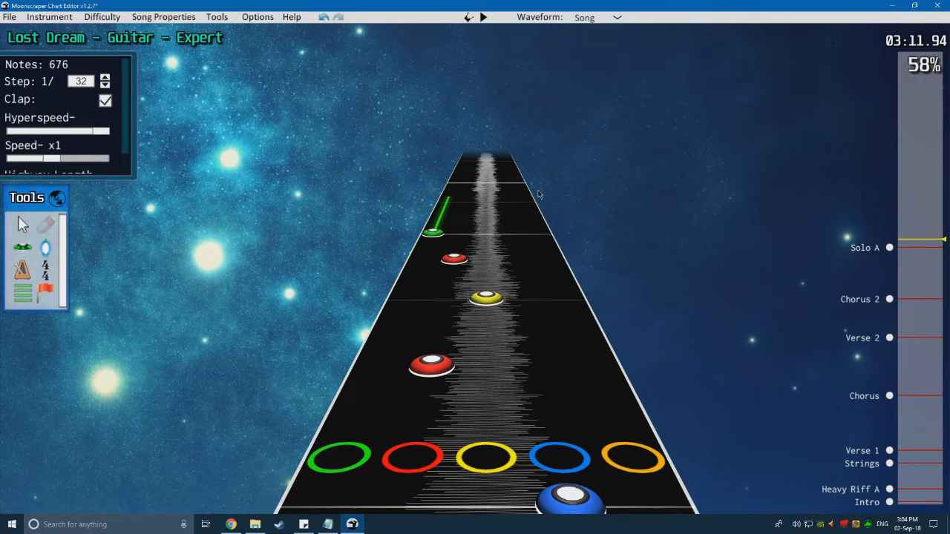
Step: Move the five notes from position 63360 to 63552 up one fret to orange, yellow, blue, yellow and red, and play them back
{"action": "key", "text": "space"}
{"action": "left_click_drag", "start_coordinate": [543, 380], "coordinate": [601, 381]}
{"action": "left_click", "coordinate": [389, 353]}
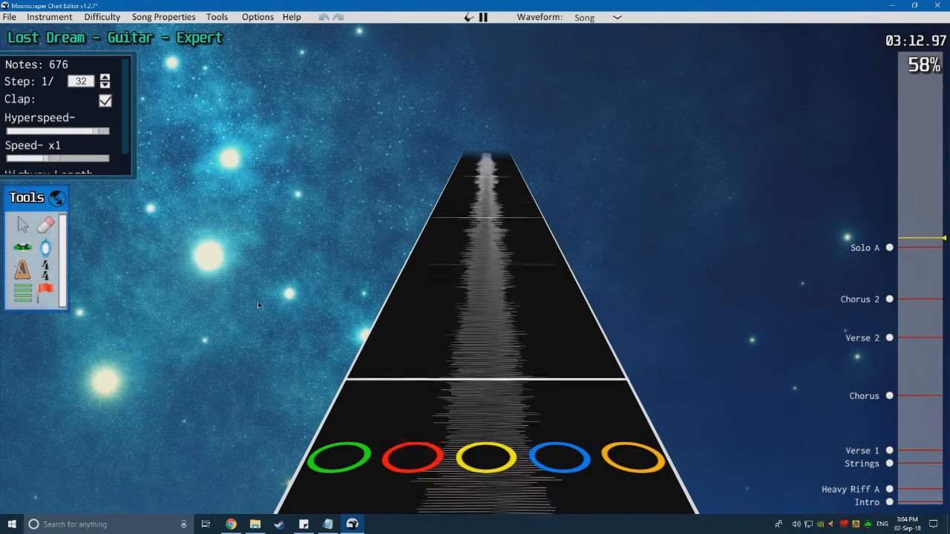
Step: Add a sustained green note at position 63696 after the sustained red note and play back the run
{"action": "left_click", "coordinate": [16, 251]}
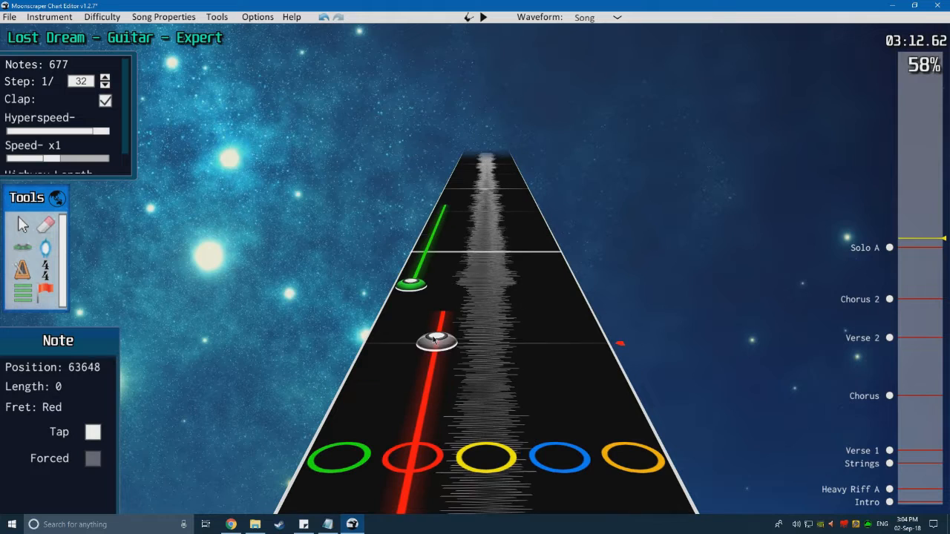
{"action": "scroll", "coordinate": [404, 308], "scroll_direction": "down", "scroll_amount": 14}
{"action": "key", "text": "space"}
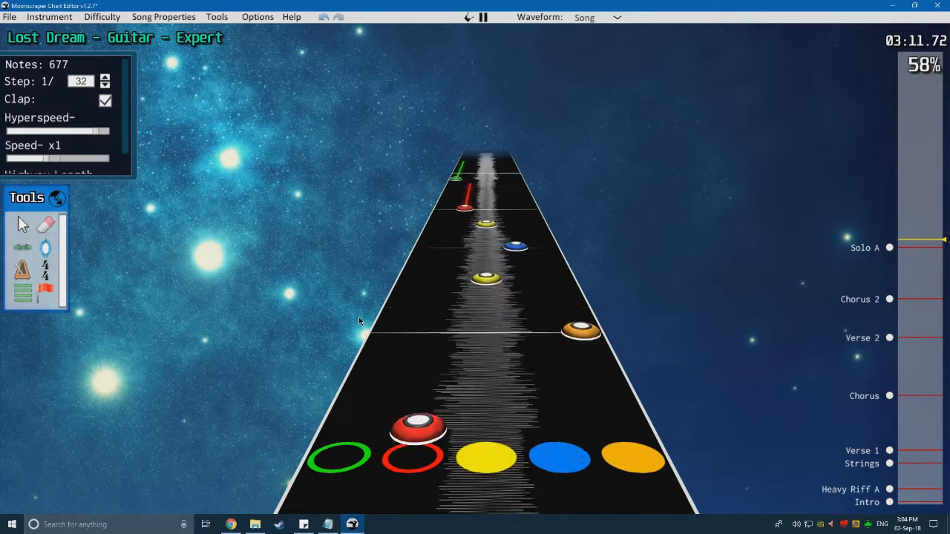
{"action": "key", "text": "space"}
{"action": "scroll", "coordinate": [351, 320], "scroll_direction": "down", "scroll_amount": 3}
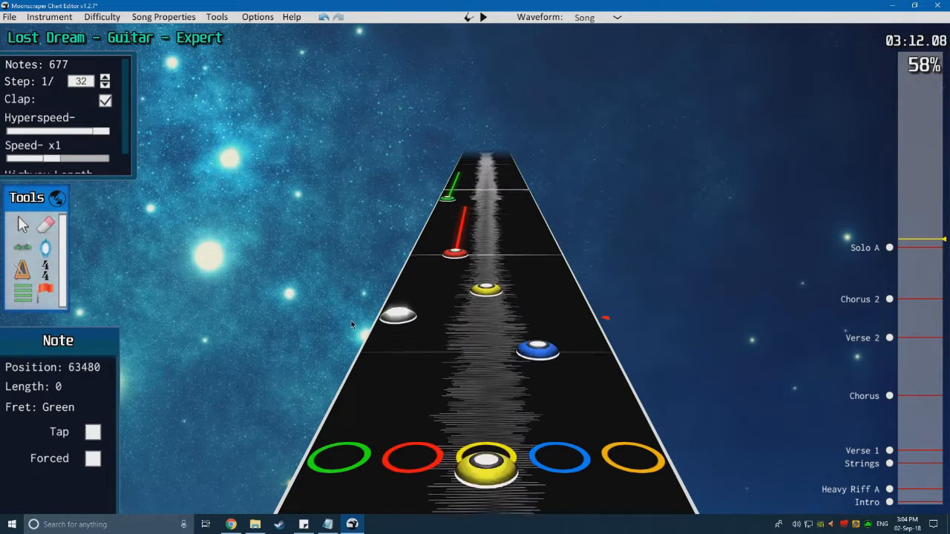
Step: Move a yellow note in the shifted run to the red fret and play back through the sustained green note
{"action": "left_click", "coordinate": [23, 225]}
{"action": "scroll", "coordinate": [386, 312], "scroll_direction": "down", "scroll_amount": 4}
{"action": "left_click_drag", "start_coordinate": [486, 340], "coordinate": [436, 340]}
{"action": "key", "text": "space"}
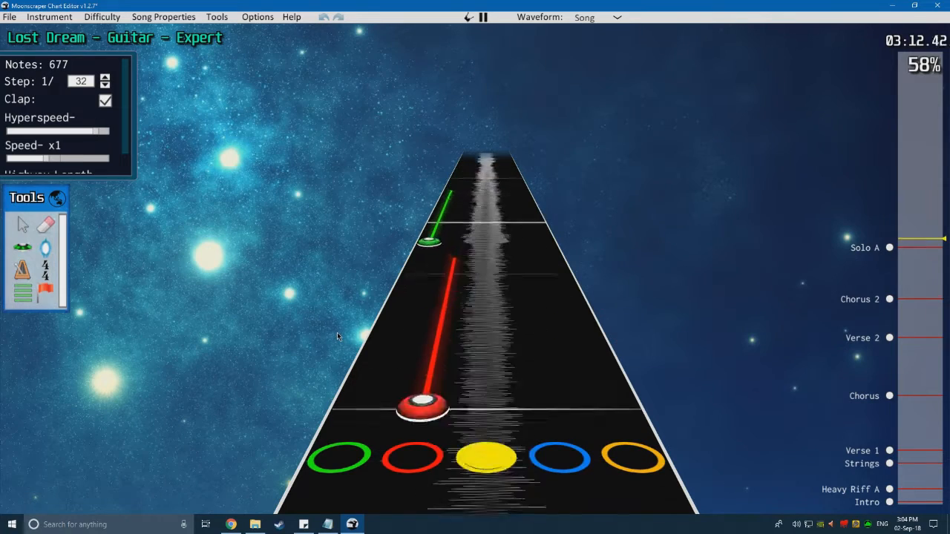
{"action": "key", "text": "space"}
{"action": "scroll", "coordinate": [332, 334], "scroll_direction": "down", "scroll_amount": 8}
{"action": "key", "text": "space"}
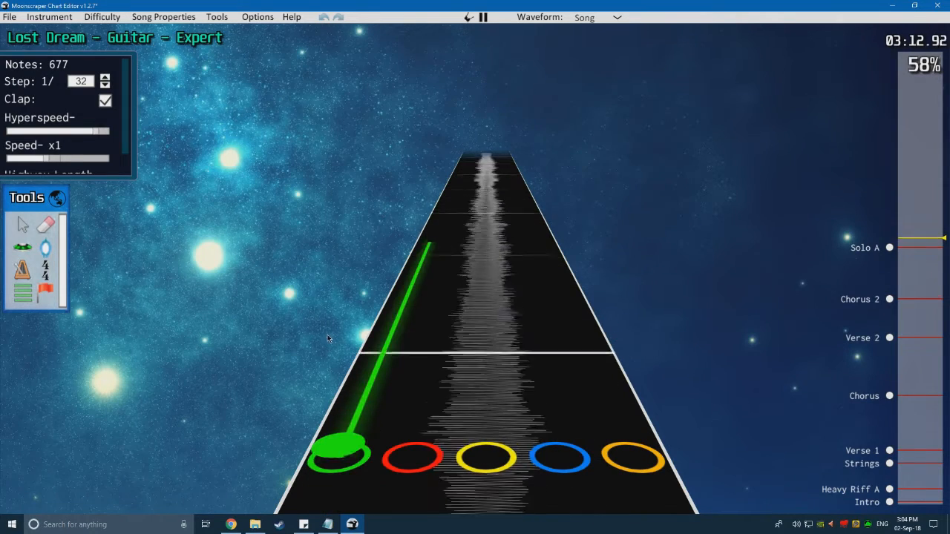
Step: Add a green note at position 63792 after the sustained green note and play it back
{"action": "key", "text": "space"}
{"action": "scroll", "coordinate": [307, 331], "scroll_direction": "down", "scroll_amount": 2}
{"action": "left_click", "coordinate": [25, 249]}
{"action": "scroll", "coordinate": [402, 335], "scroll_direction": "down", "scroll_amount": 2}
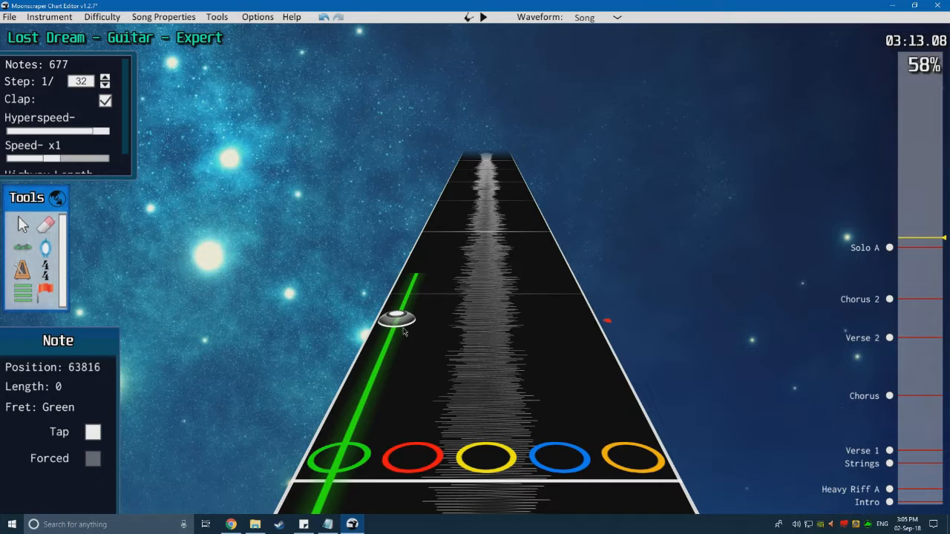
{"action": "scroll", "coordinate": [403, 327], "scroll_direction": "down", "scroll_amount": 1}
{"action": "left_click", "coordinate": [401, 325]}
{"action": "scroll", "coordinate": [394, 327], "scroll_direction": "down", "scroll_amount": 2}
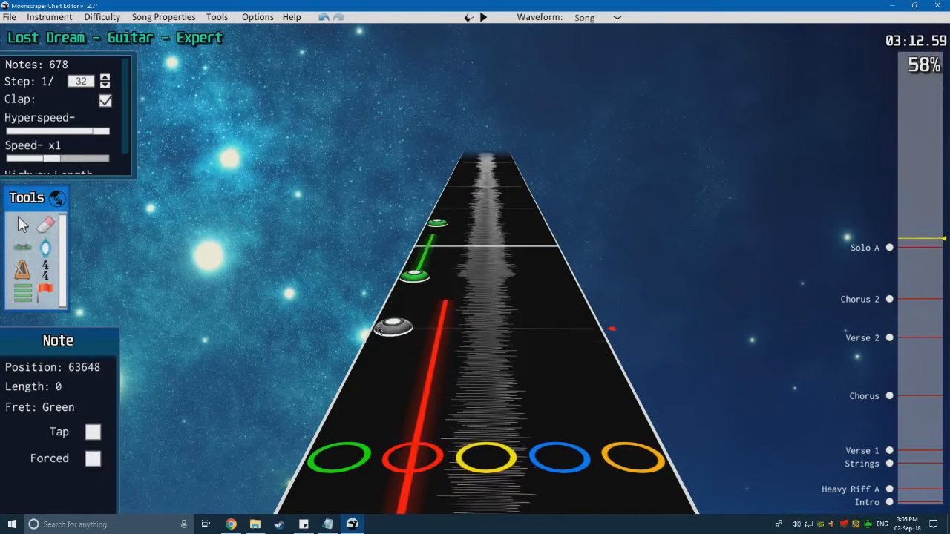
{"action": "key", "text": "space"}
{"action": "key", "text": "space"}
Step: Add a red note at position 63840 and play it back
{"action": "scroll", "coordinate": [400, 330], "scroll_direction": "down", "scroll_amount": 2}
{"action": "left_click", "coordinate": [438, 330]}
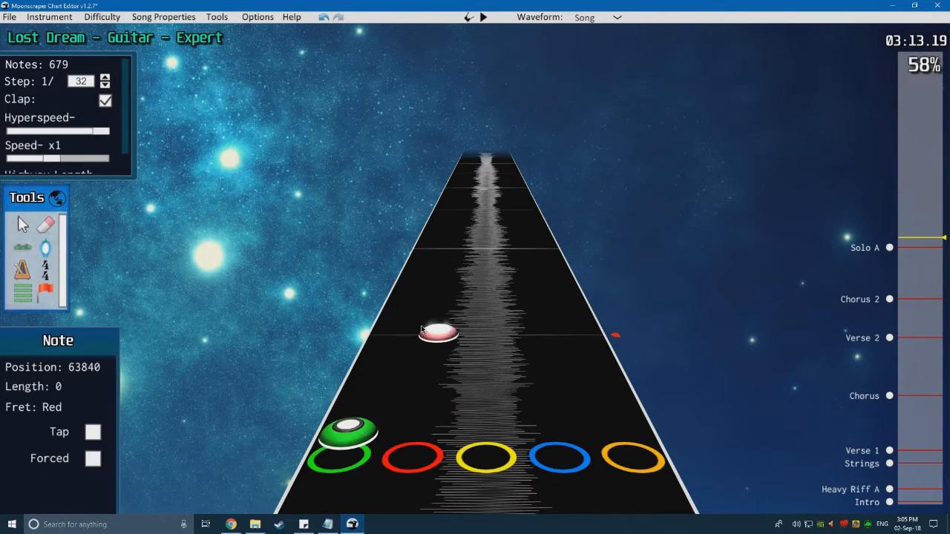
{"action": "scroll", "coordinate": [427, 330], "scroll_direction": "down", "scroll_amount": 2}
{"action": "key", "text": "space"}
{"action": "key", "text": "space"}
Step: Add a yellow note at position 63888 and play back the run
{"action": "scroll", "coordinate": [483, 293], "scroll_direction": "down", "scroll_amount": 2}
{"action": "left_click", "coordinate": [485, 291]}
{"action": "scroll", "coordinate": [488, 348], "scroll_direction": "down", "scroll_amount": 2}
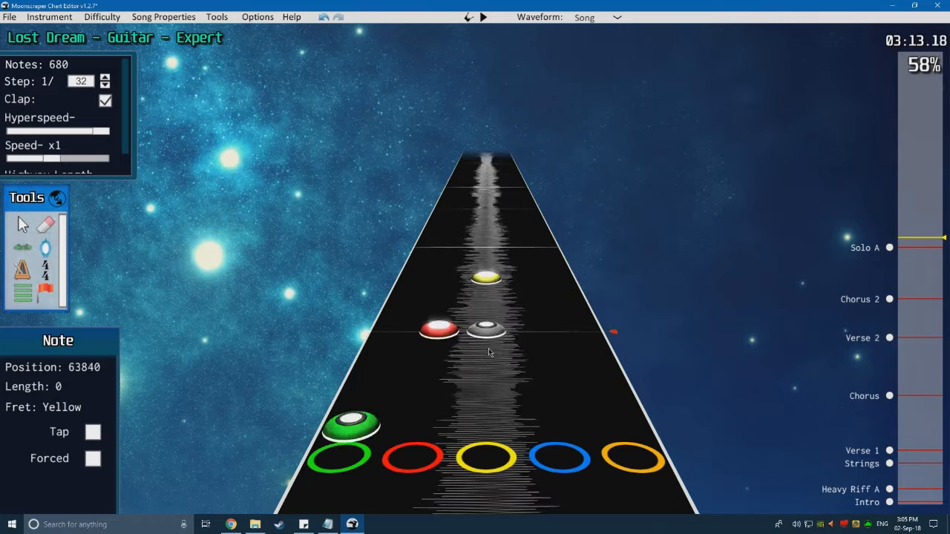
{"action": "key", "text": "space"}
{"action": "key", "text": "space"}
{"action": "scroll", "coordinate": [488, 347], "scroll_direction": "down", "scroll_amount": 3}
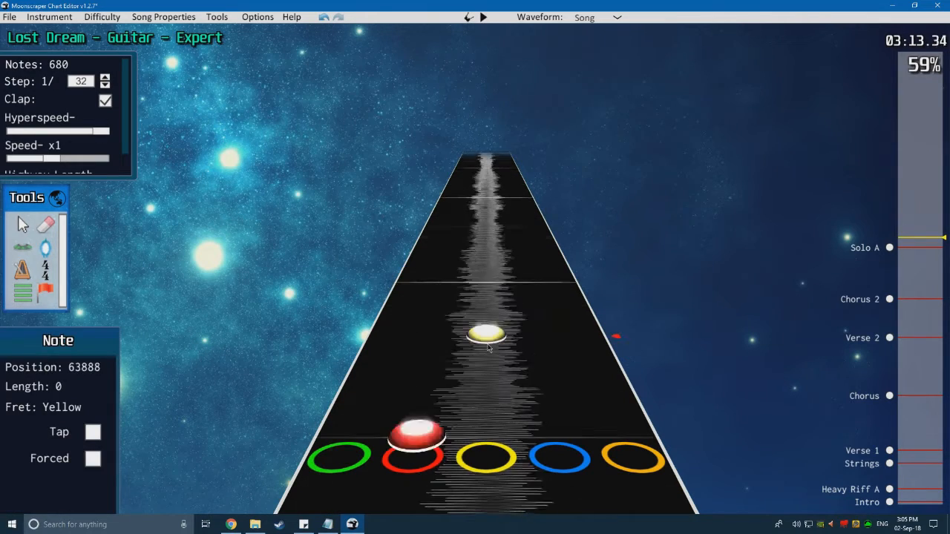
{"action": "key", "text": "space"}
{"action": "key", "text": "space"}
{"action": "scroll", "coordinate": [425, 297], "scroll_direction": "down", "scroll_amount": 3}
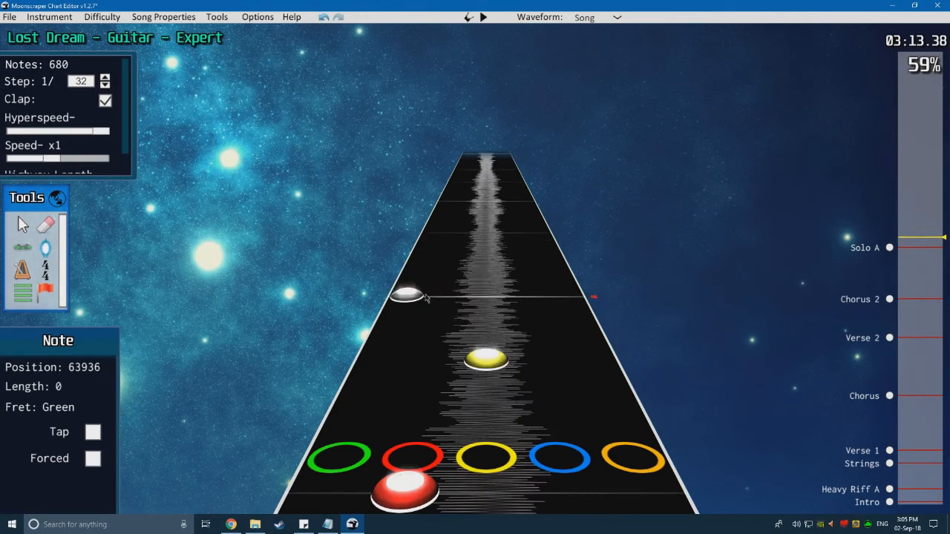
Step: Add red, yellow and blue notes at positions 63936, 63984 and 64032, and play back the run
{"action": "left_click", "coordinate": [512, 234]}
{"action": "scroll", "coordinate": [485, 306], "scroll_direction": "down", "scroll_amount": 3}
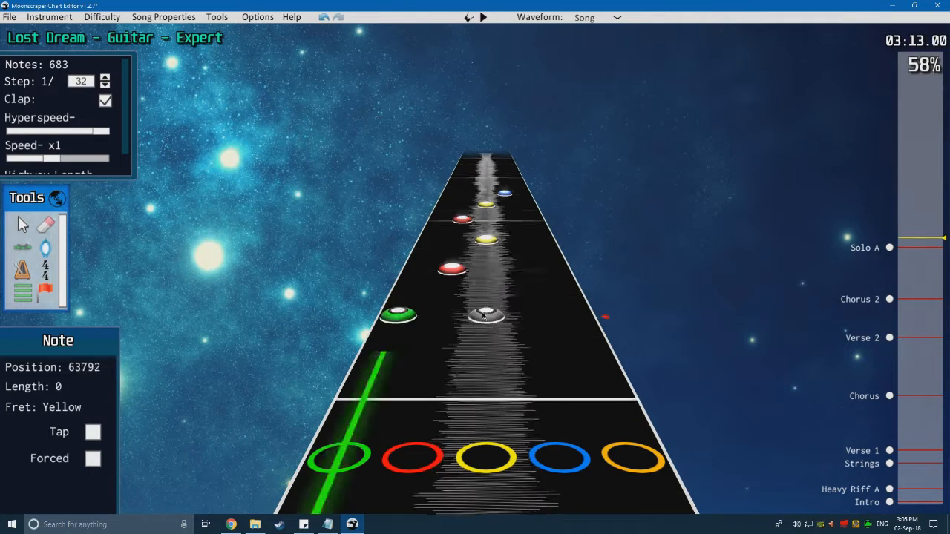
{"action": "key", "text": "space"}
{"action": "key", "text": "space"}
{"action": "scroll", "coordinate": [480, 310], "scroll_direction": "down", "scroll_amount": 4}
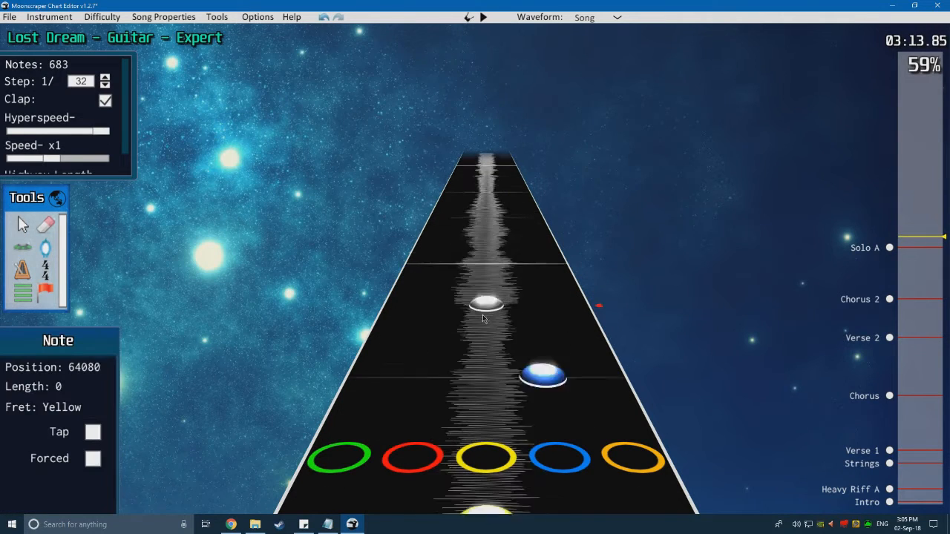
Step: Try an orange note at position 64080 after the blue note and play back the run
{"action": "scroll", "coordinate": [519, 293], "scroll_direction": "down", "scroll_amount": 3}
{"action": "key", "text": "space"}
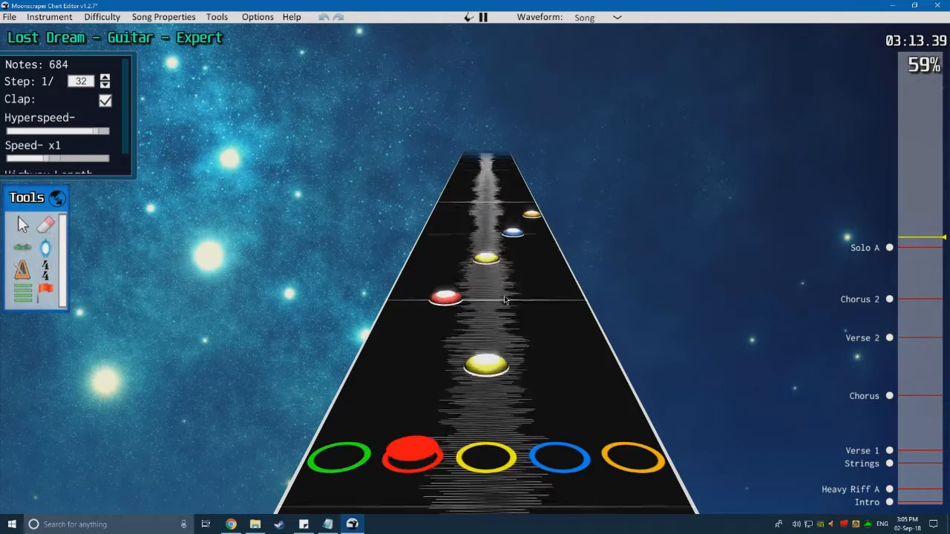
{"action": "key", "text": "space"}
{"action": "scroll", "coordinate": [494, 310], "scroll_direction": "down", "scroll_amount": 3}
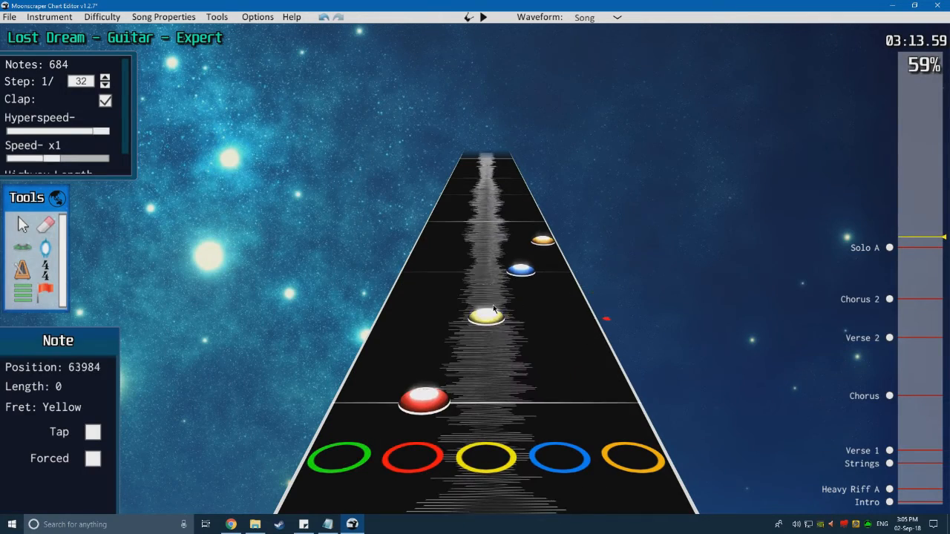
{"action": "scroll", "coordinate": [523, 317], "scroll_direction": "down", "scroll_amount": 3}
{"action": "key", "text": "space"}
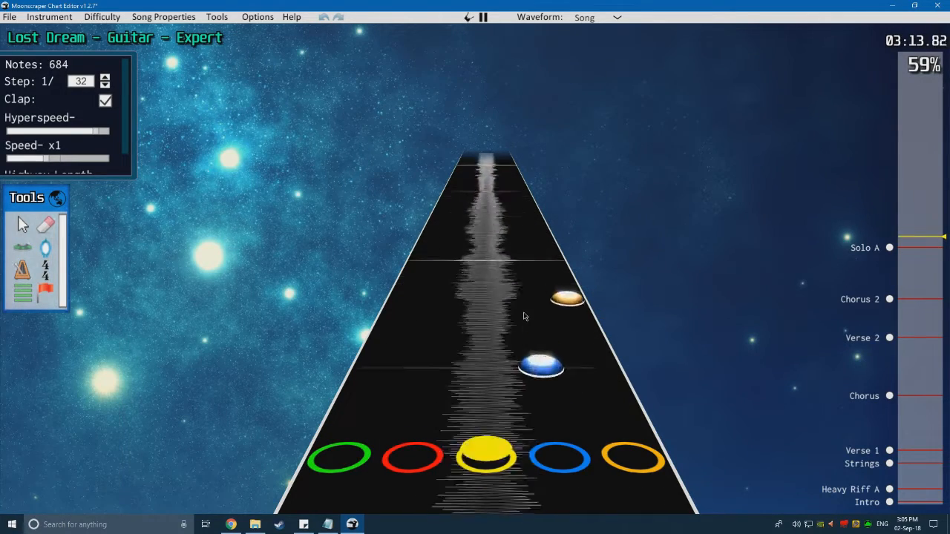
{"action": "key", "text": "space"}
{"action": "scroll", "coordinate": [523, 317], "scroll_direction": "down", "scroll_amount": 4}
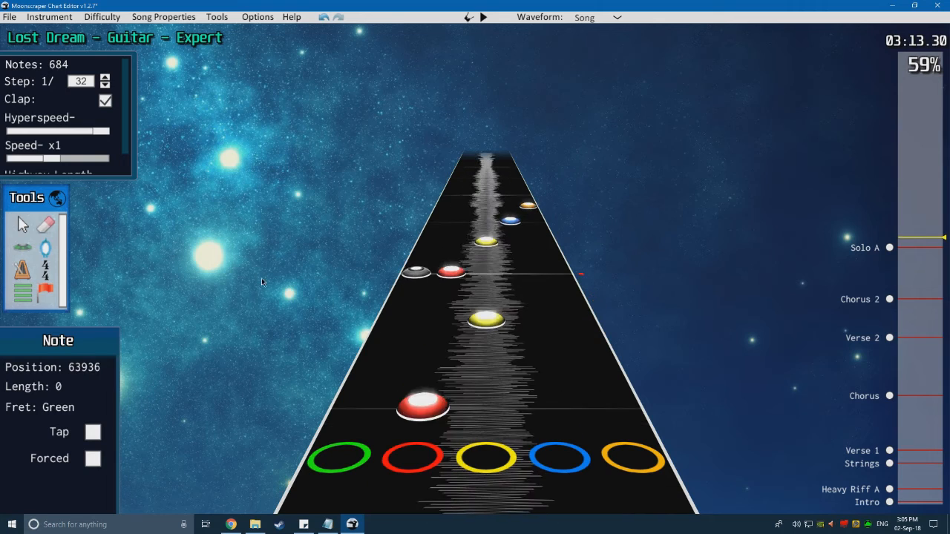
Step: Delete the orange note at position 64080 and play back the run
{"action": "scroll", "coordinate": [419, 260], "scroll_direction": "up", "scroll_amount": 1}
{"action": "scroll", "coordinate": [417, 260], "scroll_direction": "up", "scroll_amount": 1}
{"action": "left_click", "coordinate": [46, 225]}
{"action": "left_click", "coordinate": [538, 234]}
{"action": "scroll", "coordinate": [539, 236], "scroll_direction": "down", "scroll_amount": 10}
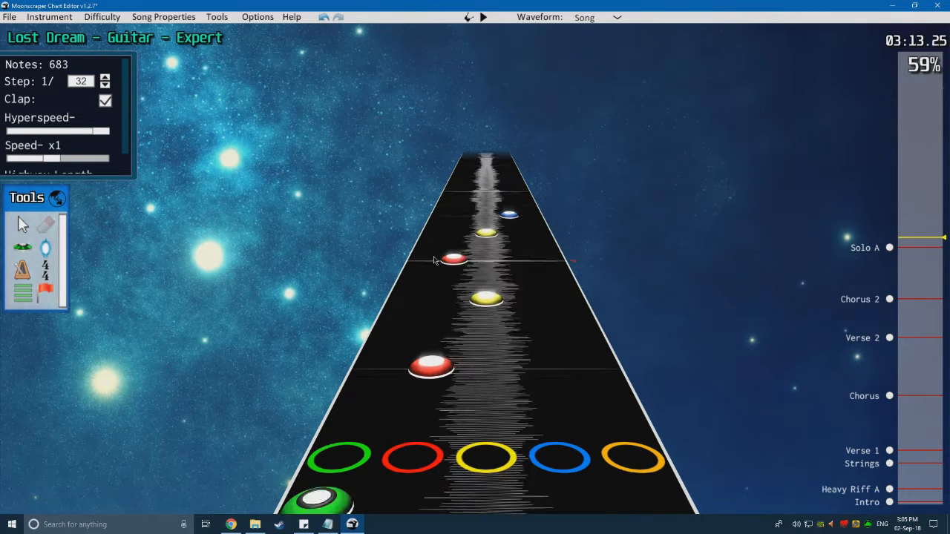
{"action": "key", "text": "space"}
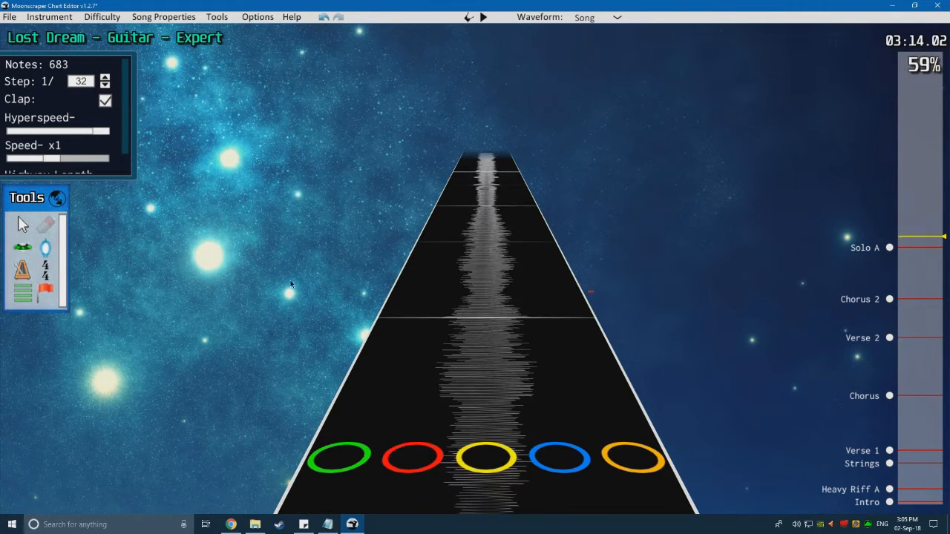
Step: Add green, red and yellow notes at positions 64080, 64128 and 64176, and play them back
{"action": "left_click", "coordinate": [23, 226]}
{"action": "scroll", "coordinate": [427, 310], "scroll_direction": "down", "scroll_amount": 1}
{"action": "left_click", "coordinate": [429, 307]}
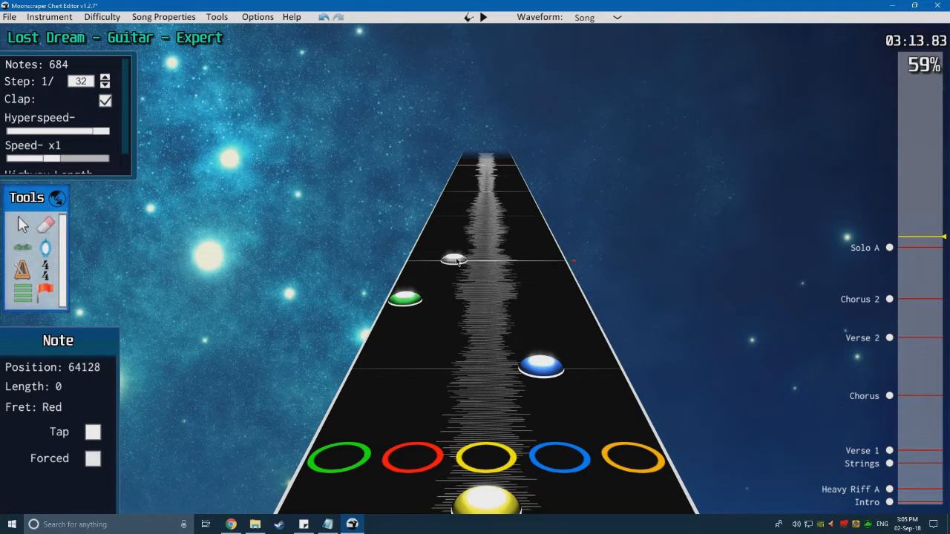
{"action": "scroll", "coordinate": [463, 239], "scroll_direction": "down", "scroll_amount": 1}
{"action": "scroll", "coordinate": [401, 291], "scroll_direction": "down", "scroll_amount": 5}
{"action": "key", "text": "space"}
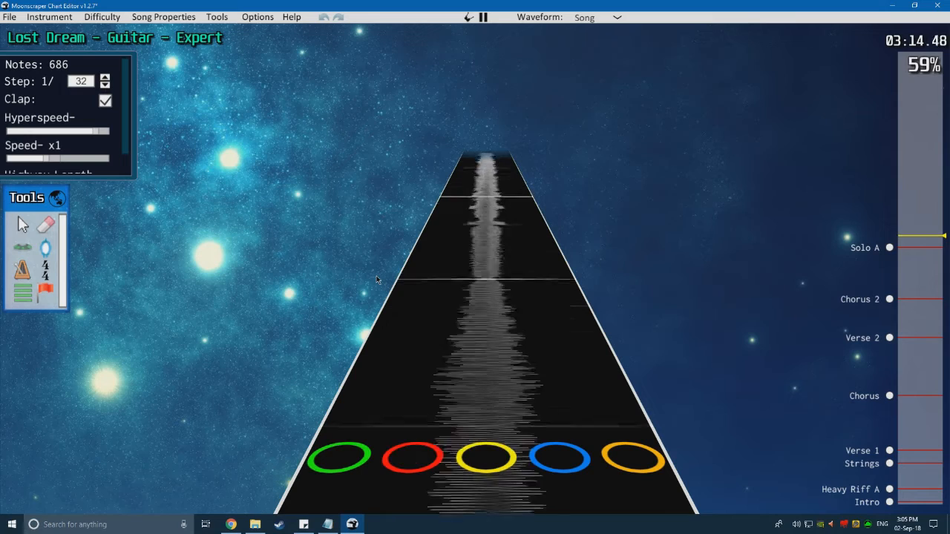
{"action": "key", "text": "space"}
Step: Add blue and orange notes at positions 64224 and 64272, and play them back
{"action": "left_click", "coordinate": [412, 285]}
{"action": "key", "text": "space"}
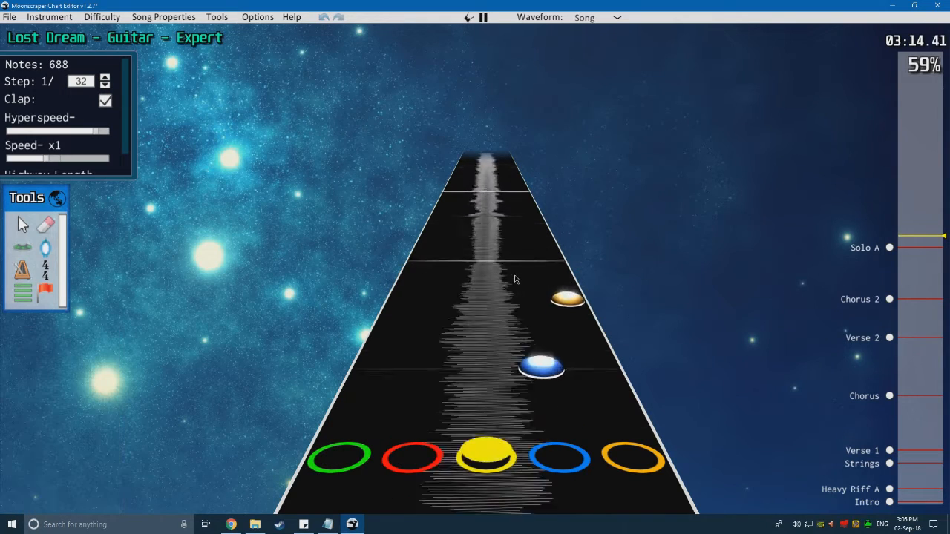
{"action": "key", "text": "space"}
Step: Try orange, green and yellow notes at positions 64320, 64368 and 64416, checking them with playback
{"action": "left_click", "coordinate": [507, 281]}
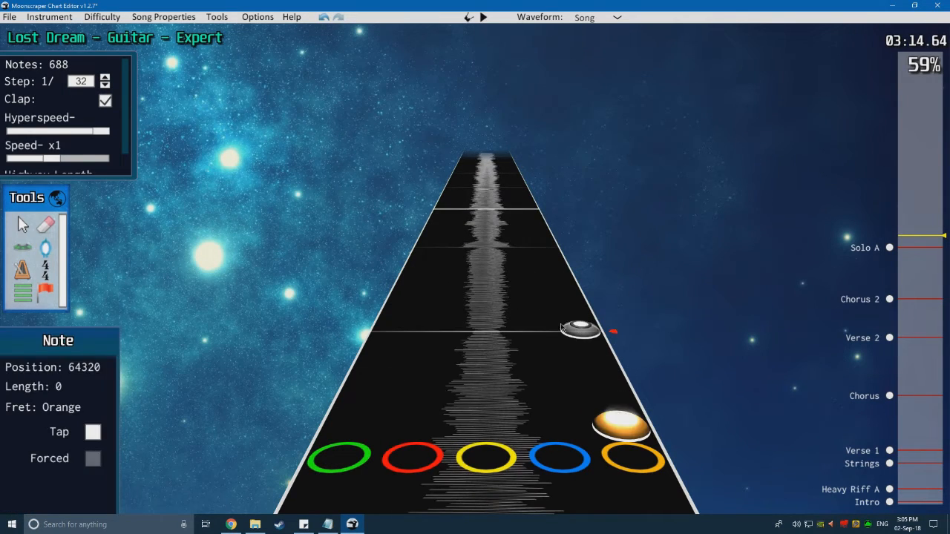
{"action": "key", "text": "space"}
{"action": "key", "text": "space"}
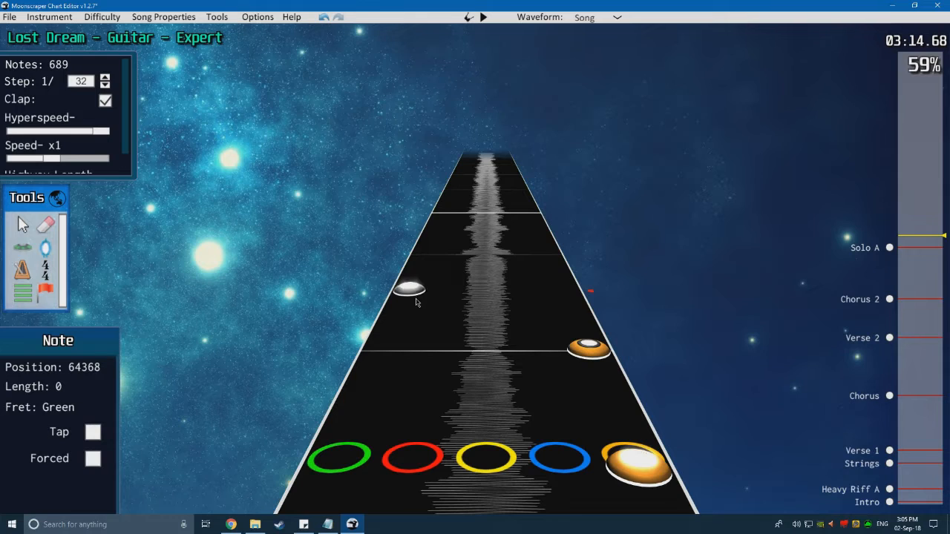
{"action": "key", "text": "space"}
{"action": "key", "text": "space"}
{"action": "scroll", "coordinate": [438, 280], "scroll_direction": "down", "scroll_amount": 10}
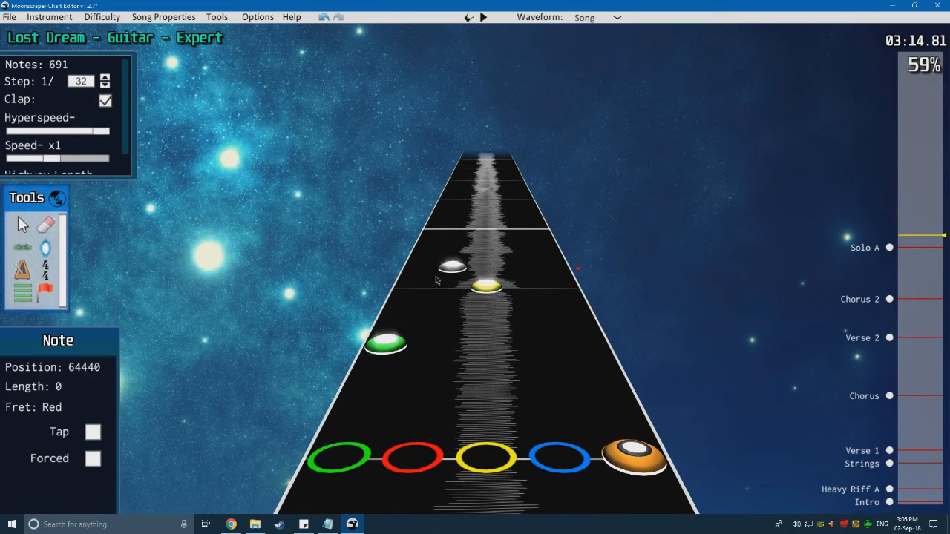
Step: Play back the whole run from the sustained green note through the yellow note at position 64416
{"action": "scroll", "coordinate": [360, 265], "scroll_direction": "down", "scroll_amount": 5}
{"action": "key", "text": "space"}
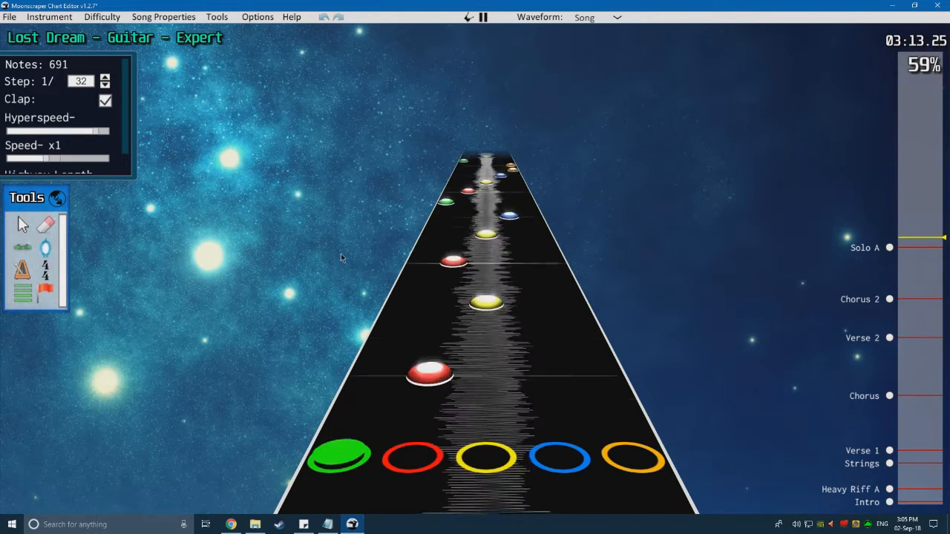
{"action": "key", "text": "space"}
{"action": "scroll", "coordinate": [326, 252], "scroll_direction": "down", "scroll_amount": 10}
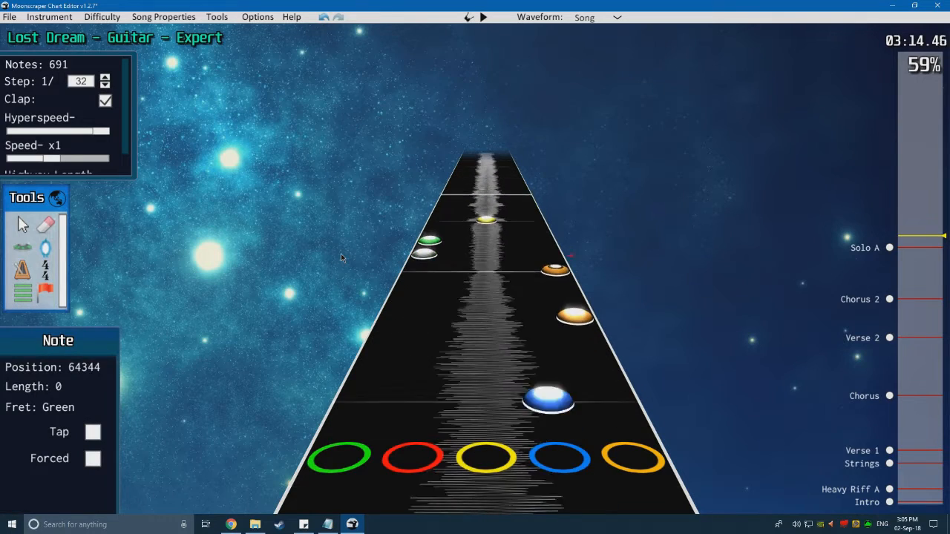
{"action": "scroll", "coordinate": [311, 246], "scroll_direction": "down", "scroll_amount": 13}
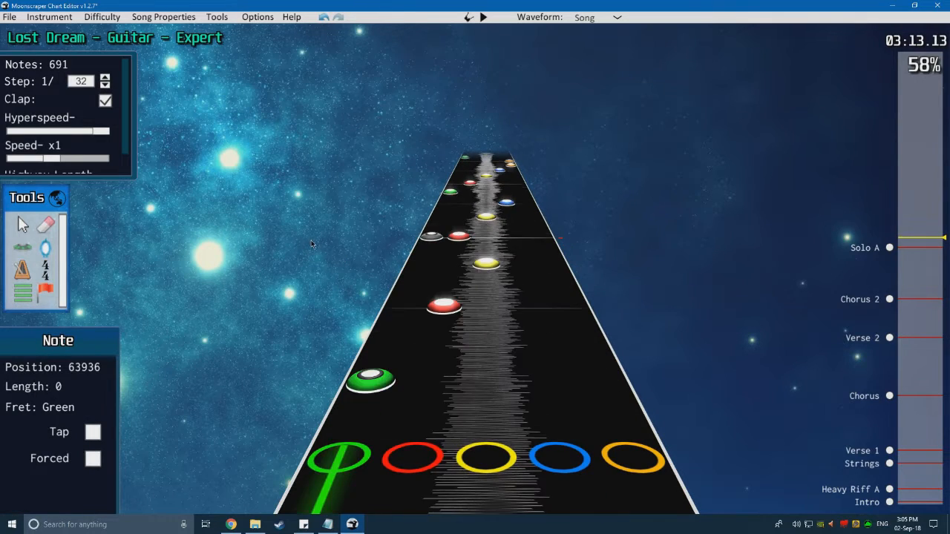
{"action": "scroll", "coordinate": [197, 222], "scroll_direction": "up", "scroll_amount": 2}
{"action": "key", "text": "space"}
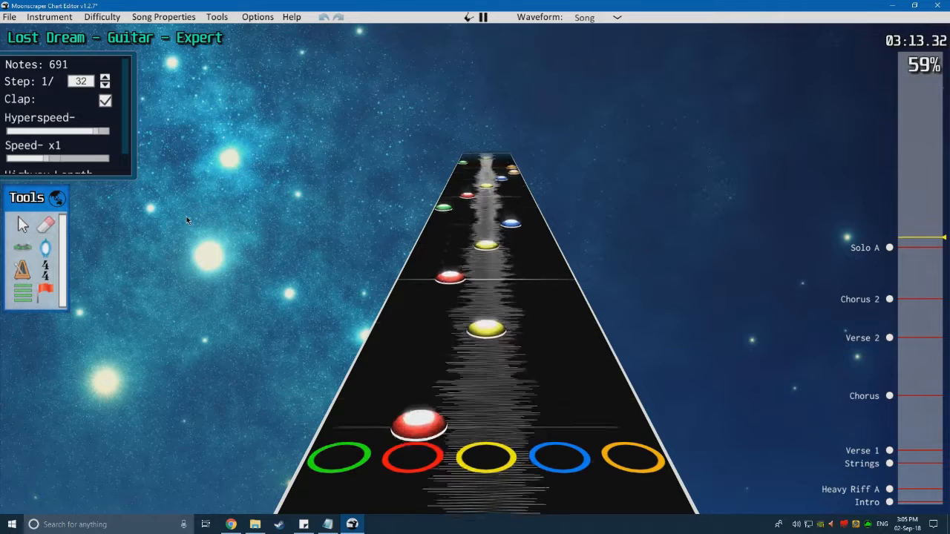
{"action": "key", "text": "space"}
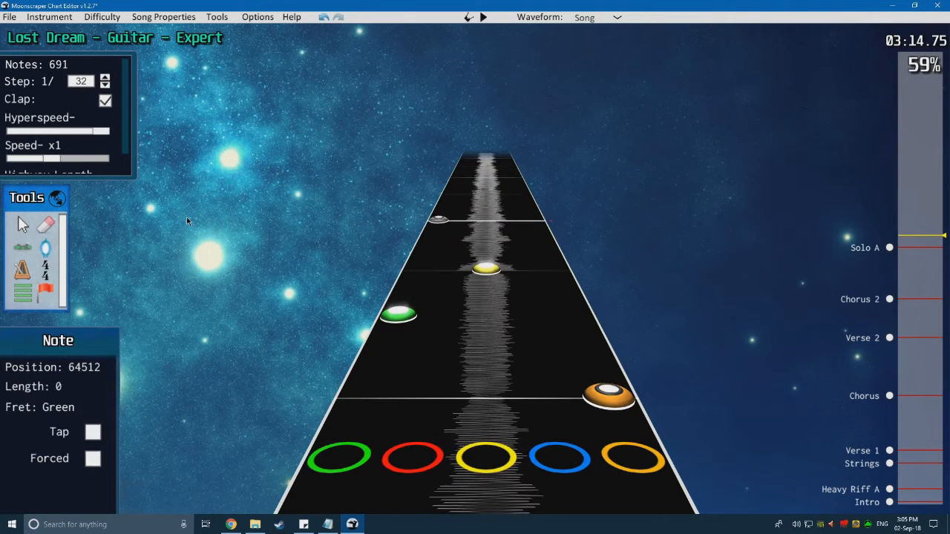
Step: Try moving the last green and yellow notes earlier to positions 64344 and 64368, and play them back
{"action": "left_click", "coordinate": [18, 231]}
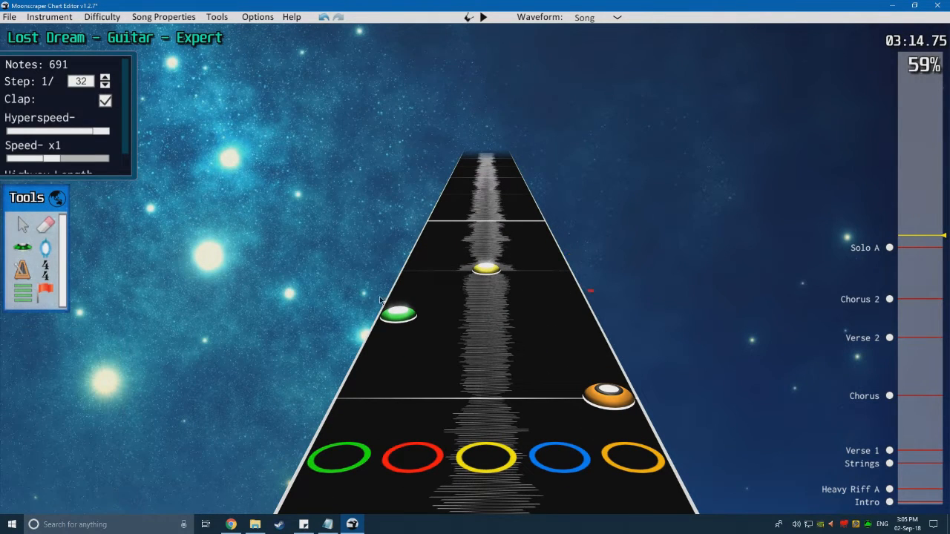
{"action": "left_click_drag", "start_coordinate": [396, 344], "coordinate": [396, 345]}
{"action": "left_click_drag", "start_coordinate": [490, 270], "coordinate": [493, 315]}
{"action": "key", "text": "space"}
{"action": "key", "text": "space"}
{"action": "scroll", "coordinate": [438, 353], "scroll_direction": "down", "scroll_amount": 5}
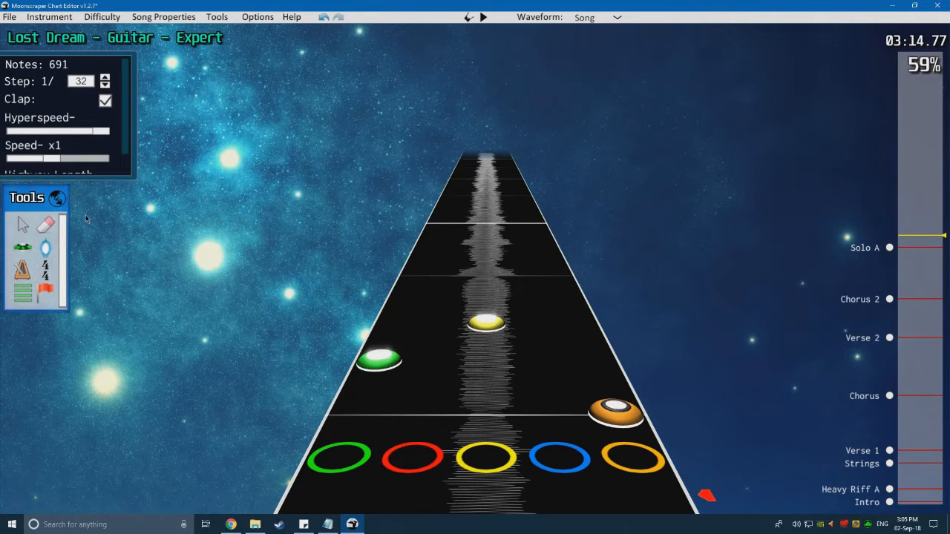
Step: Replace the three notes from position 64320 to 64368 with a blue tap note at position 64320
{"action": "left_click", "coordinate": [27, 253]}
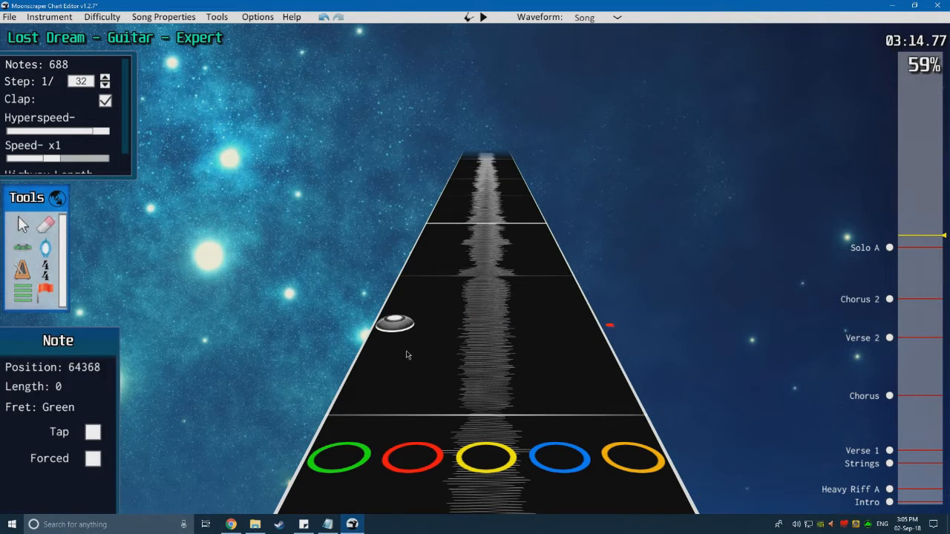
{"action": "scroll", "coordinate": [552, 371], "scroll_direction": "down", "scroll_amount": 1}
{"action": "left_click", "coordinate": [551, 371]}
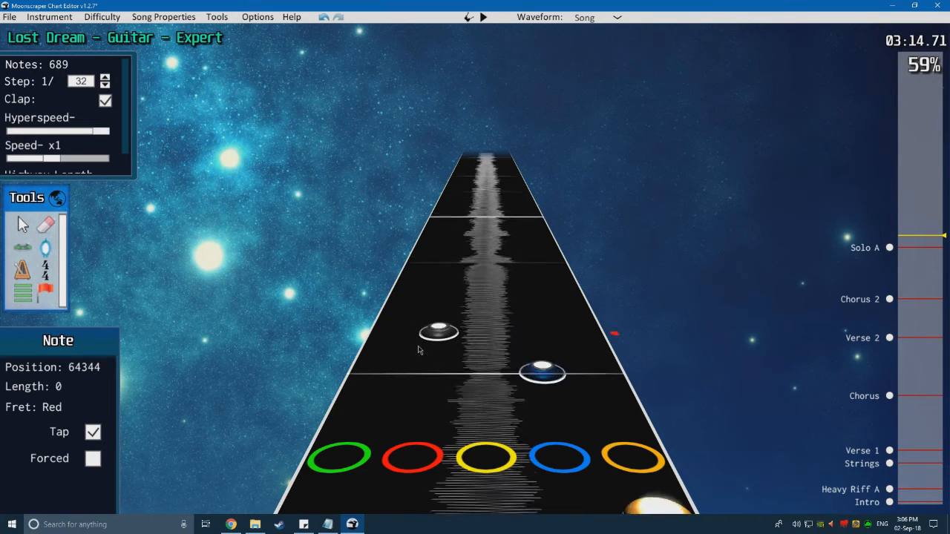
Step: Set the step to 1/24, add green, red and orange tap notes at positions 64352, 64384 and 64416, and play them back
{"action": "scroll", "coordinate": [413, 346], "scroll_direction": "up", "scroll_amount": 1}
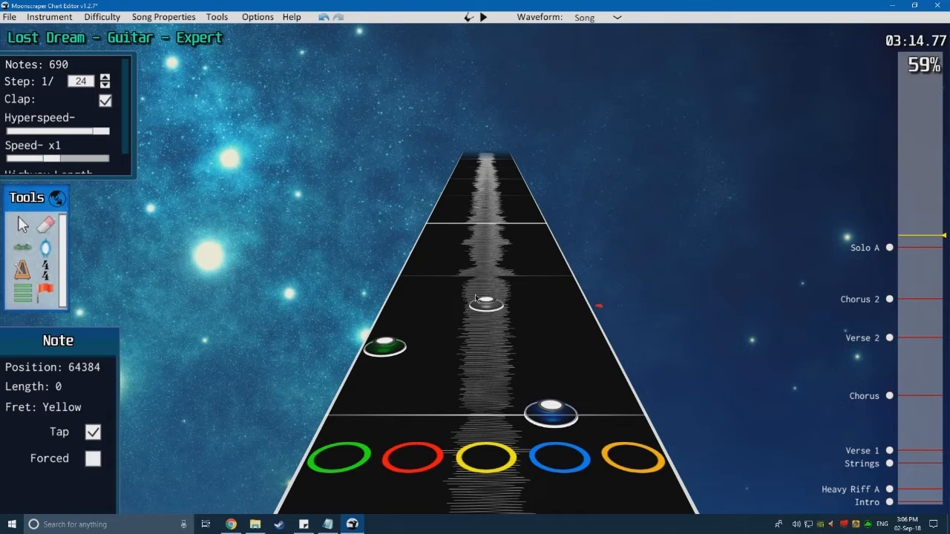
{"action": "key", "text": "space"}
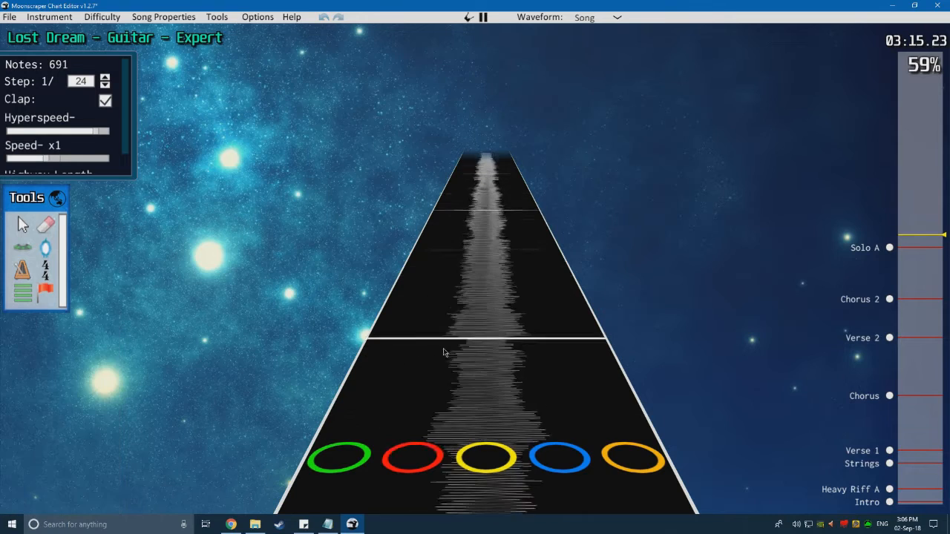
{"action": "key", "text": "space"}
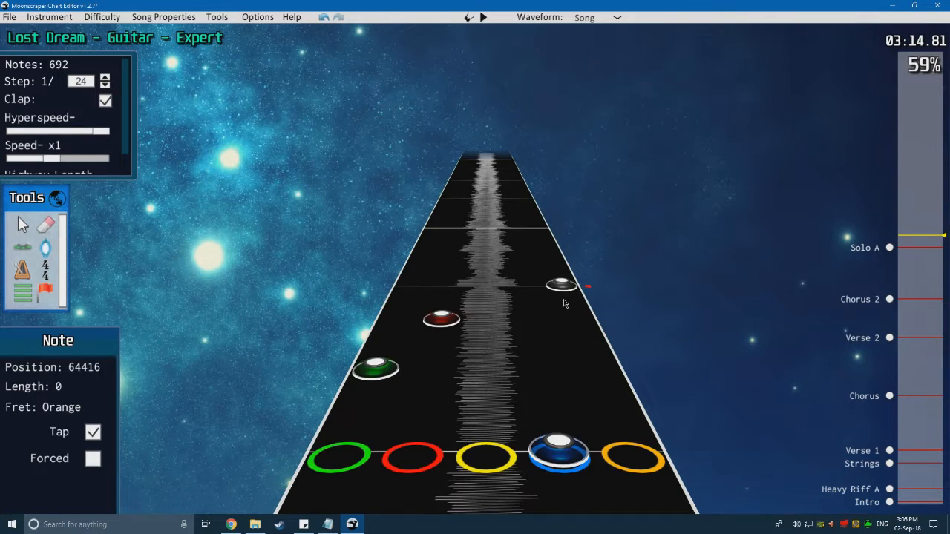
{"action": "left_click", "coordinate": [564, 302]}
{"action": "key", "text": "space"}
{"action": "key", "text": "space"}
Step: Add green and red tap notes at positions 64448 and 64480 and a sustained orange note at 64512, and play back the run
{"action": "scroll", "coordinate": [440, 327], "scroll_direction": "down", "scroll_amount": 1}
{"action": "left_click", "coordinate": [380, 371]}
{"action": "left_click", "coordinate": [421, 337]}
{"action": "scroll", "coordinate": [419, 339], "scroll_direction": "down", "scroll_amount": 1}
{"action": "scroll", "coordinate": [419, 339], "scroll_direction": "up", "scroll_amount": 1}
{"action": "key", "text": "space"}
{"action": "key", "text": "space"}
{"action": "scroll", "coordinate": [553, 322], "scroll_direction": "up", "scroll_amount": 1}
{"action": "scroll", "coordinate": [521, 201], "scroll_direction": "up", "scroll_amount": 2}
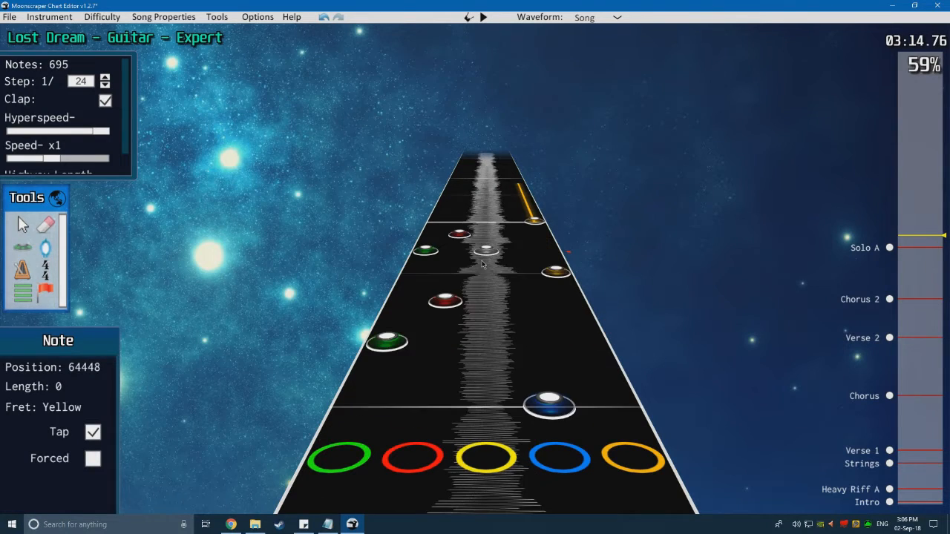
{"action": "key", "text": "space"}
{"action": "key", "text": "space"}
{"action": "scroll", "coordinate": [466, 350], "scroll_direction": "up", "scroll_amount": 3}
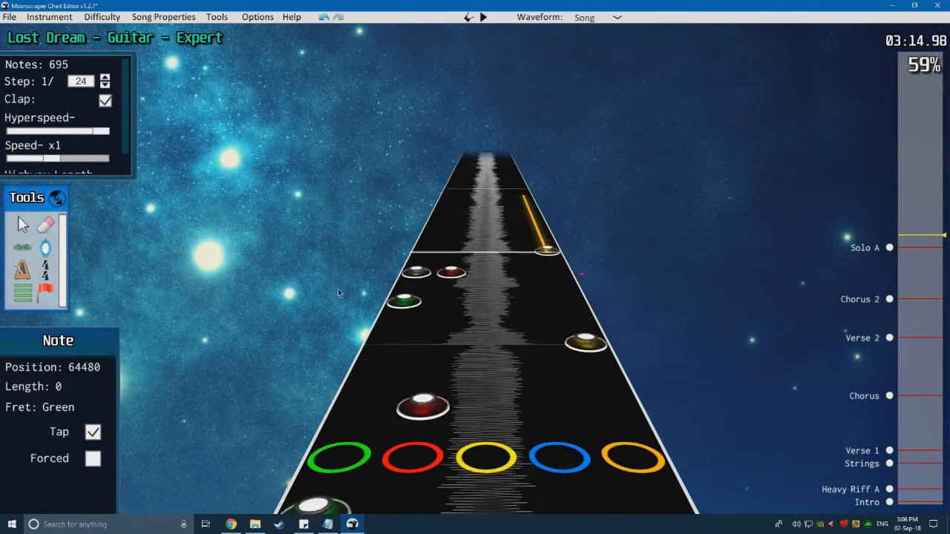
Step: Move the blue tap note at position 64320 to yellow and the orange tap note at 64416 to blue, and play back
{"action": "scroll", "coordinate": [556, 363], "scroll_direction": "up", "scroll_amount": 1}
{"action": "left_click", "coordinate": [556, 363]}
{"action": "left_click_drag", "start_coordinate": [554, 262], "coordinate": [521, 263]}
{"action": "left_click_drag", "start_coordinate": [543, 367], "coordinate": [489, 366]}
{"action": "left_click_drag", "start_coordinate": [544, 220], "coordinate": [542, 218]}
{"action": "key", "text": "space"}
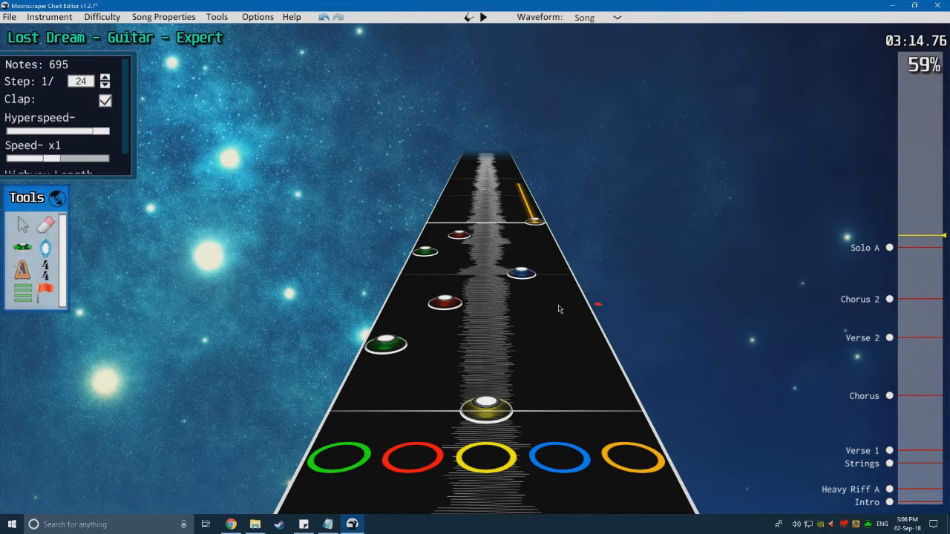
Step: Set the run of tap notes from position 64320 to the sustained orange note at 64512 to Natural, and play it back
{"action": "key", "text": "space"}
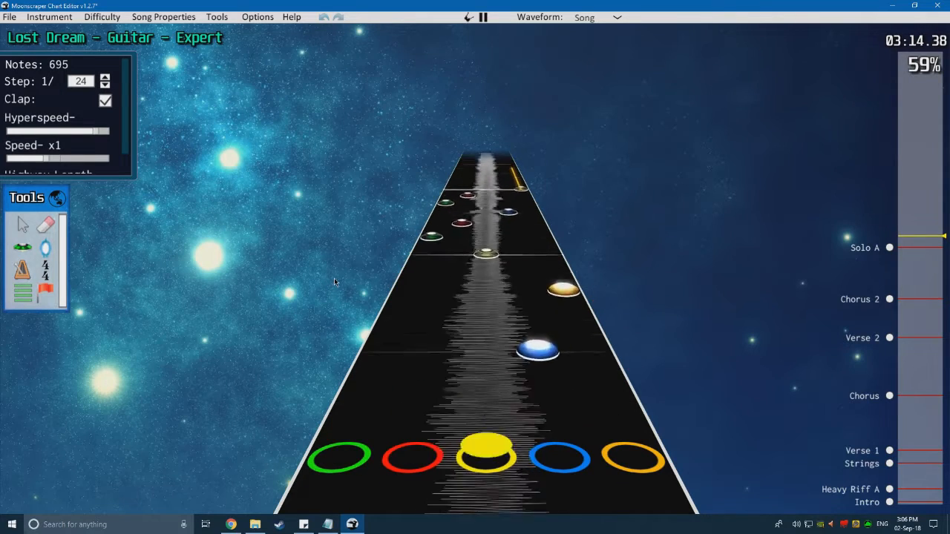
{"action": "key", "text": "space"}
{"action": "scroll", "coordinate": [326, 309], "scroll_direction": "down", "scroll_amount": 3}
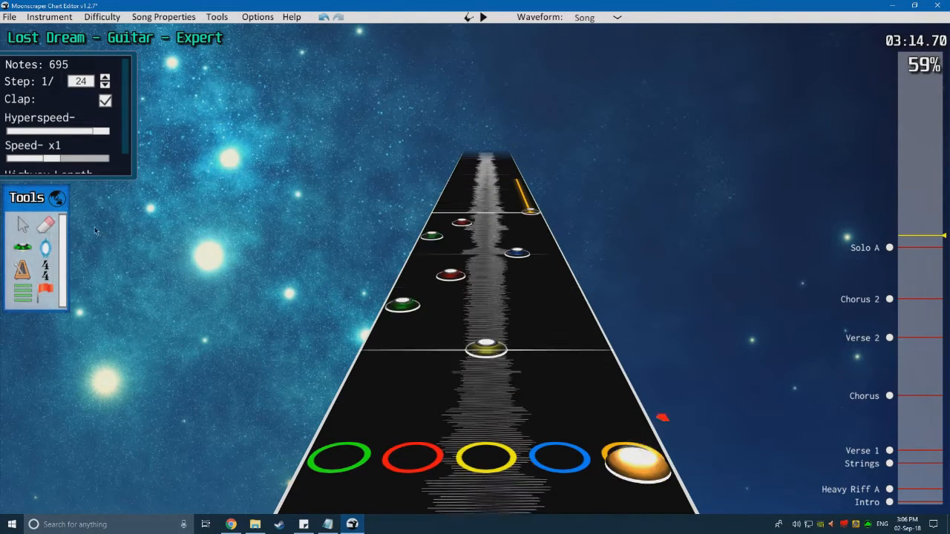
{"action": "key", "text": "ctrl+a"}
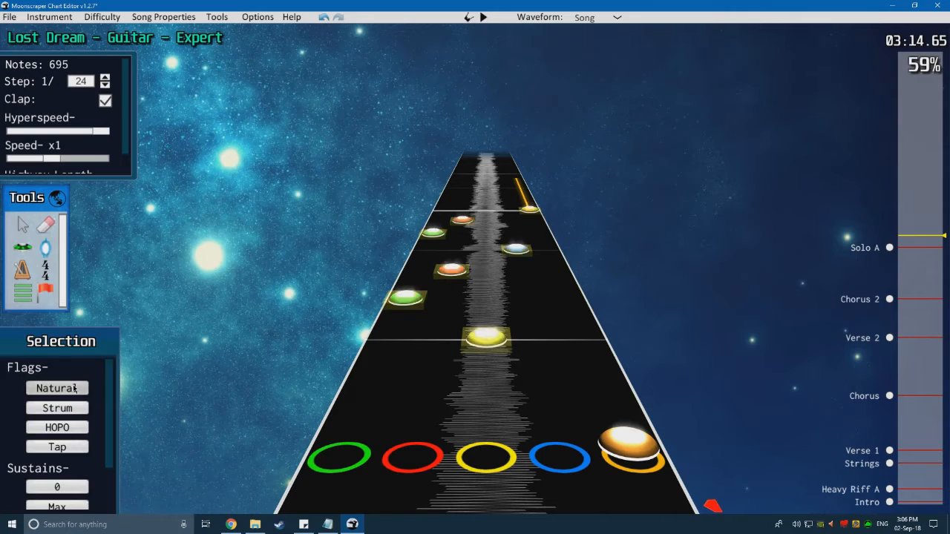
{"action": "key", "text": "space"}
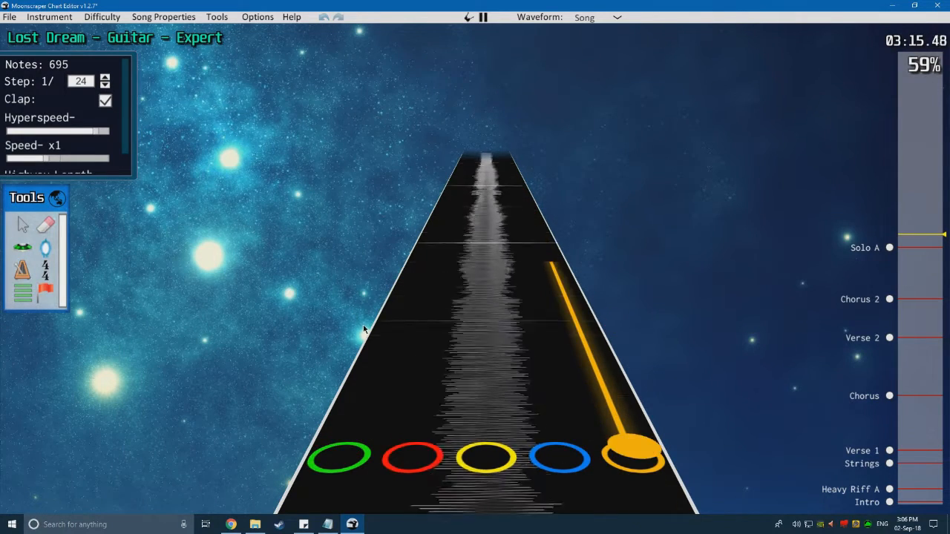
{"action": "key", "text": "space"}
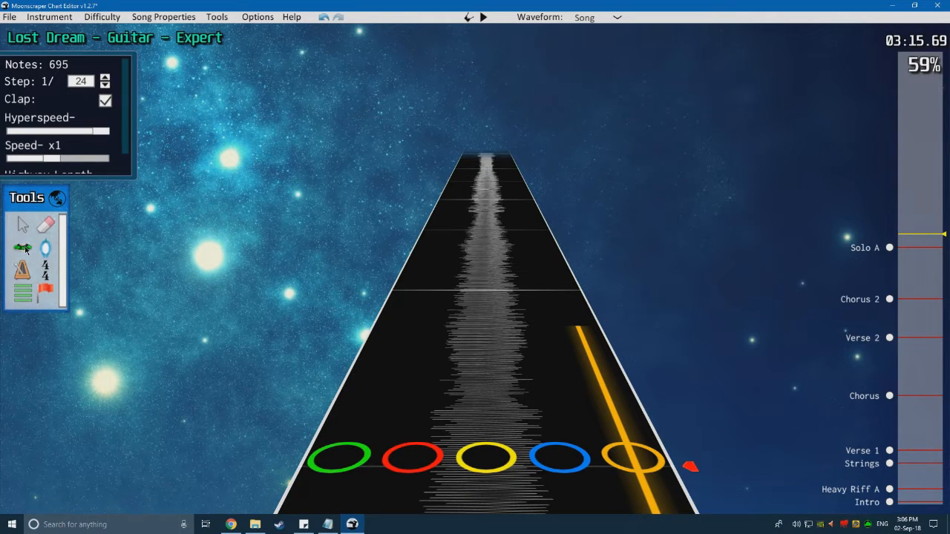
Step: Set the step to 1/16, add a second sustained orange note after the one at position 64512, and play it back
{"action": "left_click", "coordinate": [23, 250]}
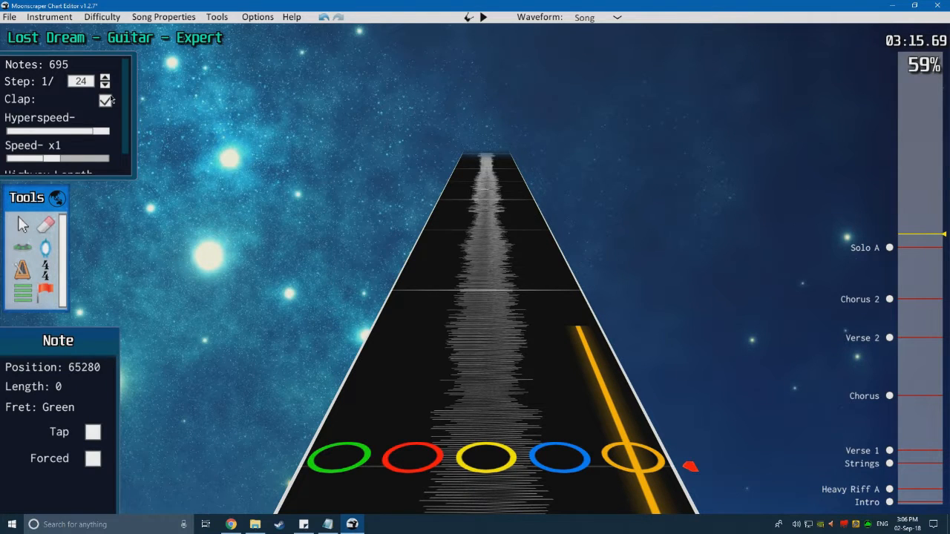
{"action": "scroll", "coordinate": [463, 269], "scroll_direction": "down", "scroll_amount": 3}
{"action": "key", "text": "space"}
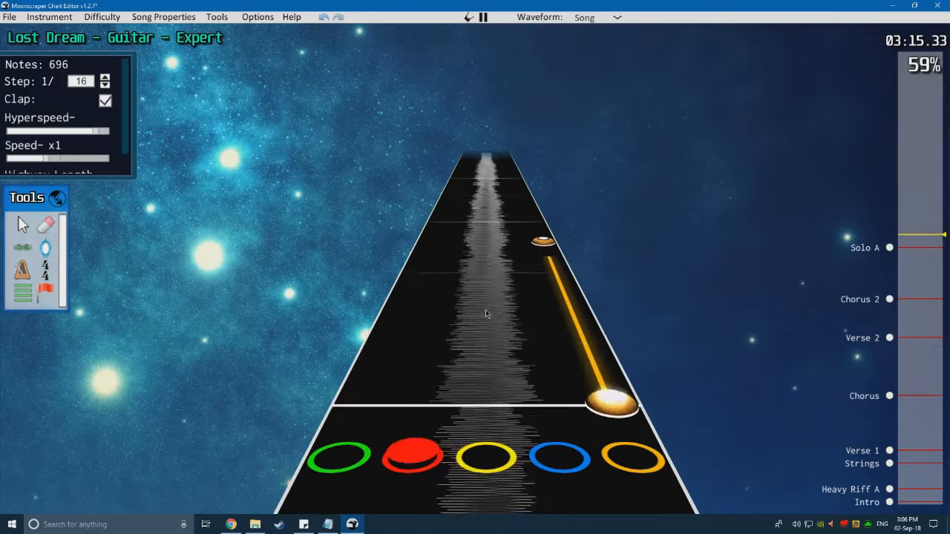
{"action": "key", "text": "space"}
{"action": "scroll", "coordinate": [519, 331], "scroll_direction": "down", "scroll_amount": 2}
{"action": "scroll", "coordinate": [516, 260], "scroll_direction": "up", "scroll_amount": 5}
{"action": "key", "text": "space"}
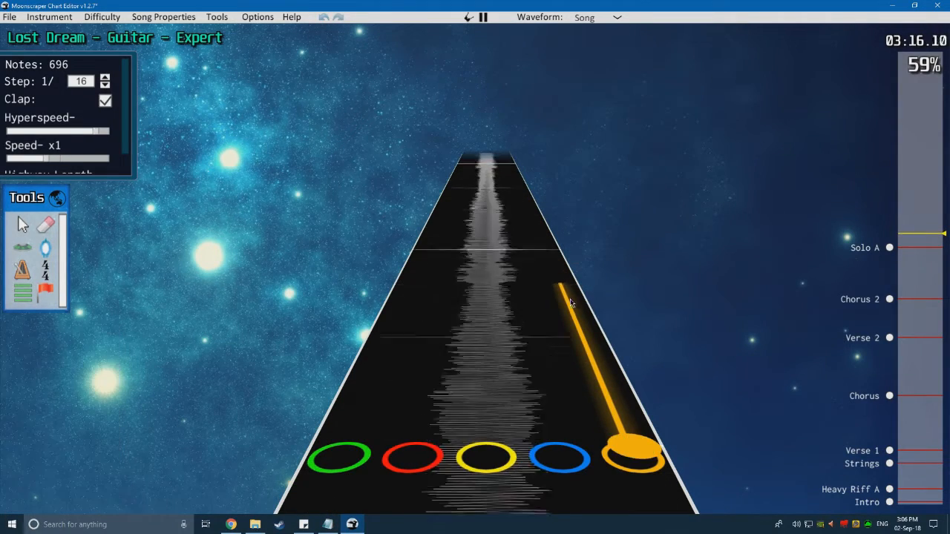
{"action": "key", "text": "space"}
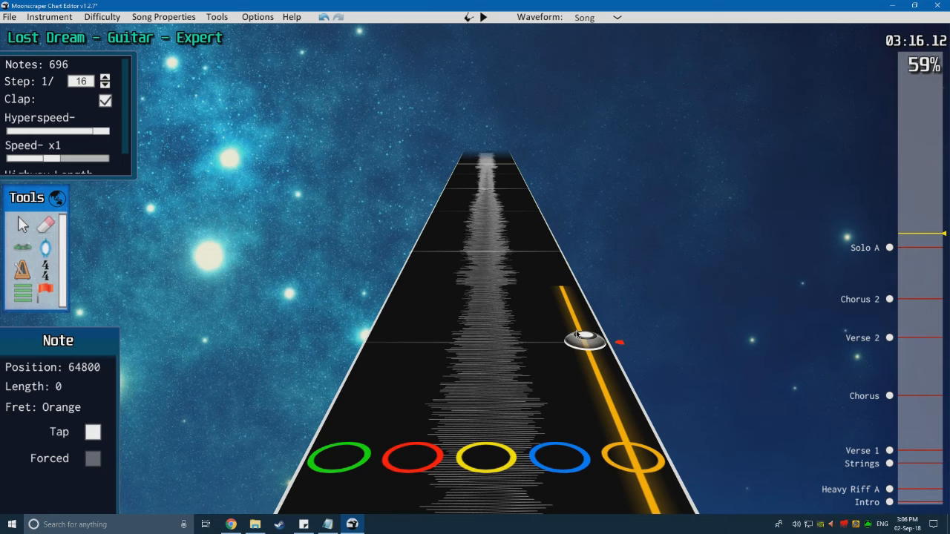
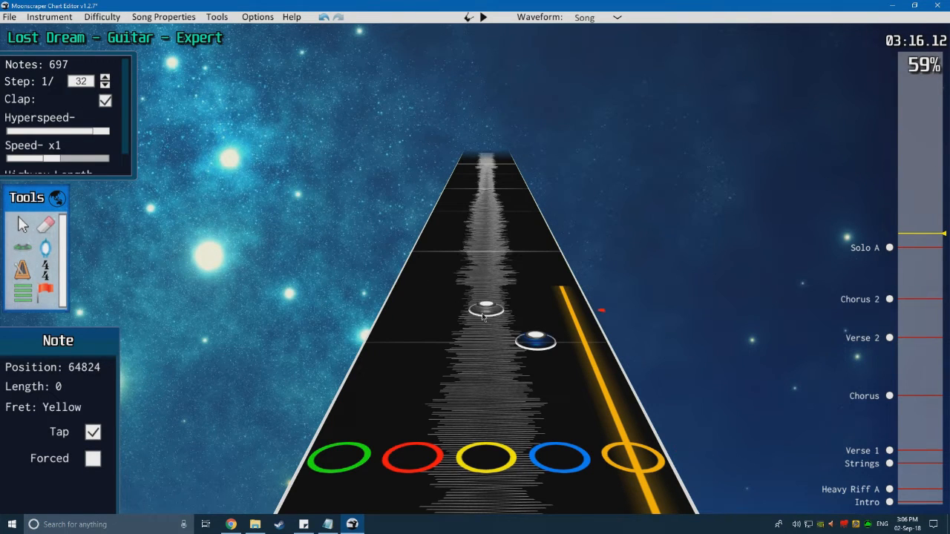
Step: Set the step to 1/32, add a blue tap note at position 64800, yellow at 64824 and green one step further, and play back
{"action": "scroll", "coordinate": [416, 288], "scroll_direction": "down", "scroll_amount": 4}
{"action": "key", "text": "space"}
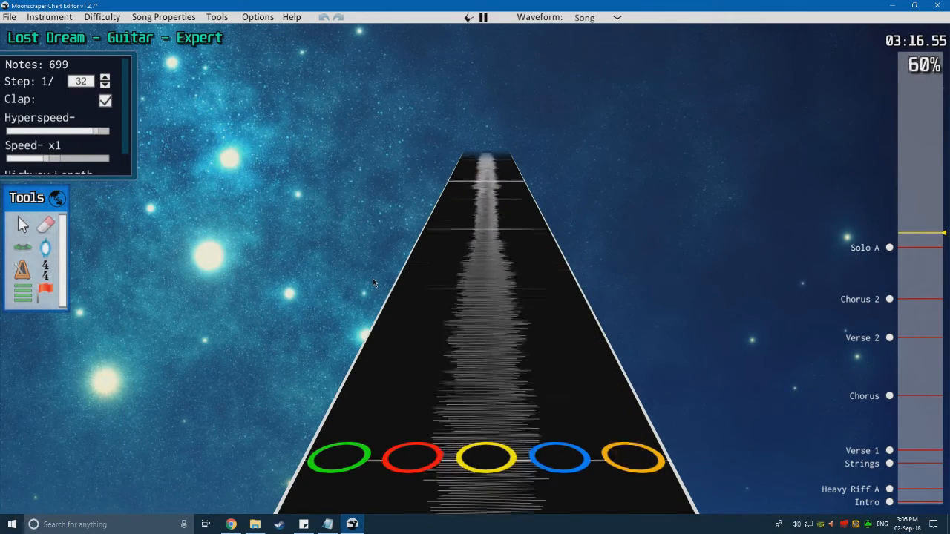
{"action": "key", "text": "space"}
{"action": "scroll", "coordinate": [474, 315], "scroll_direction": "down", "scroll_amount": 4}
{"action": "scroll", "coordinate": [582, 350], "scroll_direction": "down", "scroll_amount": 1}
{"action": "key", "text": "space"}
{"action": "key", "text": "space"}
{"action": "scroll", "coordinate": [478, 312], "scroll_direction": "down", "scroll_amount": 4}
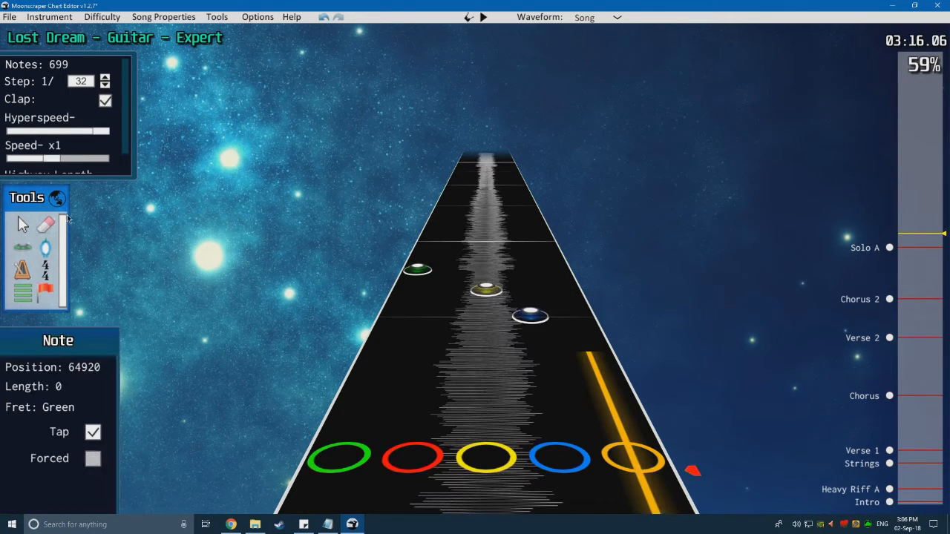
Step: Move the green tap note after the yellow one at position 64824 to red, and play back
{"action": "left_click", "coordinate": [22, 247]}
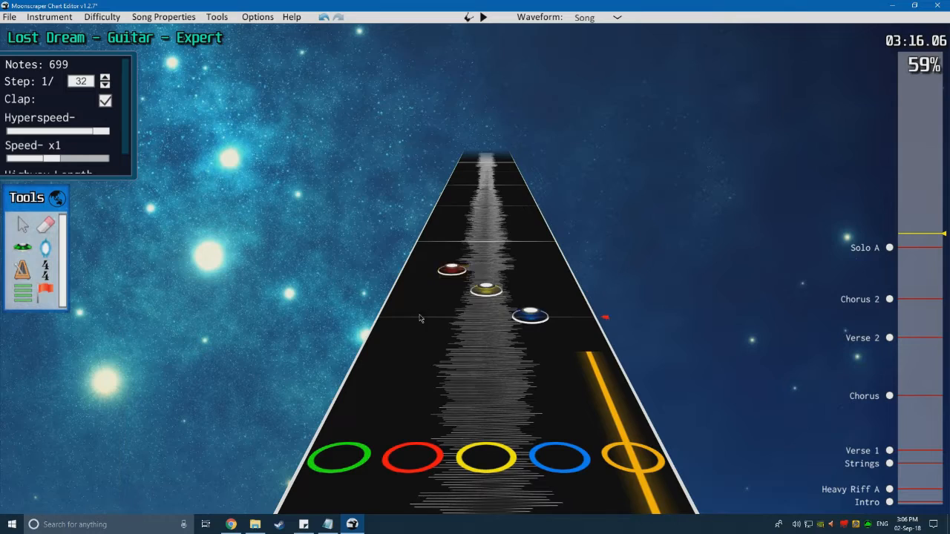
{"action": "scroll", "coordinate": [438, 318], "scroll_direction": "down", "scroll_amount": 2}
{"action": "key", "text": "space"}
{"action": "key", "text": "space"}
{"action": "scroll", "coordinate": [449, 318], "scroll_direction": "down", "scroll_amount": 4}
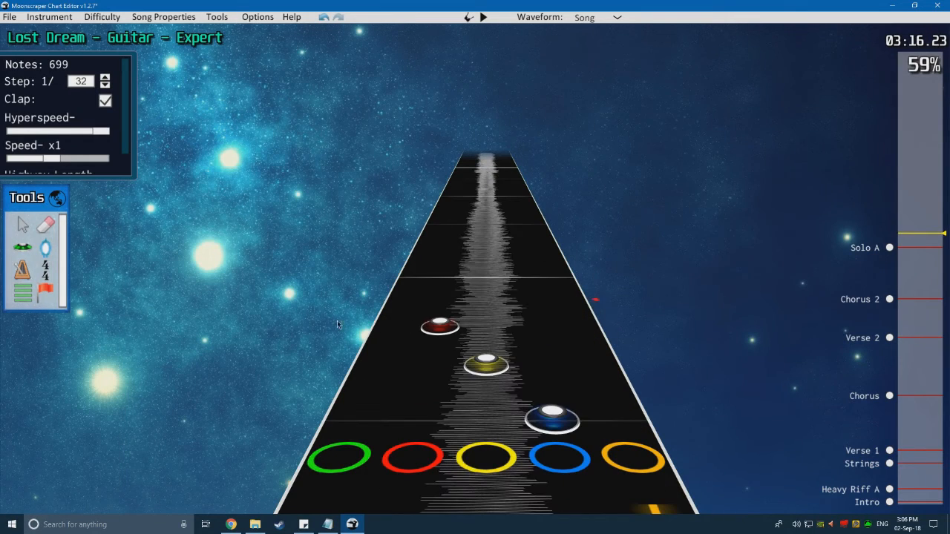
Step: Add a green tap note, a yellow note and a sustained blue note after the red tap note, and play back
{"action": "left_click", "coordinate": [28, 249]}
{"action": "left_click", "coordinate": [407, 303]}
{"action": "scroll", "coordinate": [407, 312], "scroll_direction": "down", "scroll_amount": 2}
{"action": "key", "text": "space"}
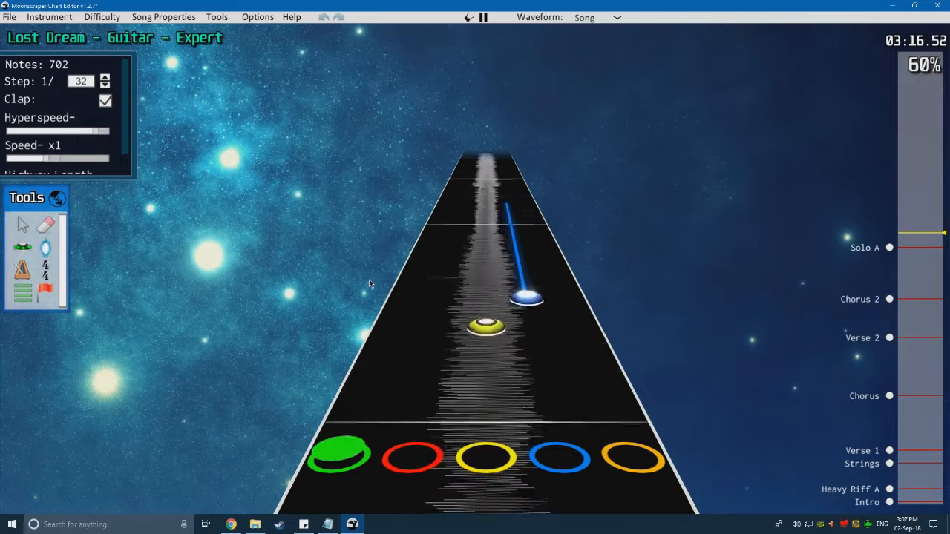
{"action": "key", "text": "space"}
{"action": "scroll", "coordinate": [367, 292], "scroll_direction": "down", "scroll_amount": 3}
{"action": "scroll", "coordinate": [367, 294], "scroll_direction": "down", "scroll_amount": 3}
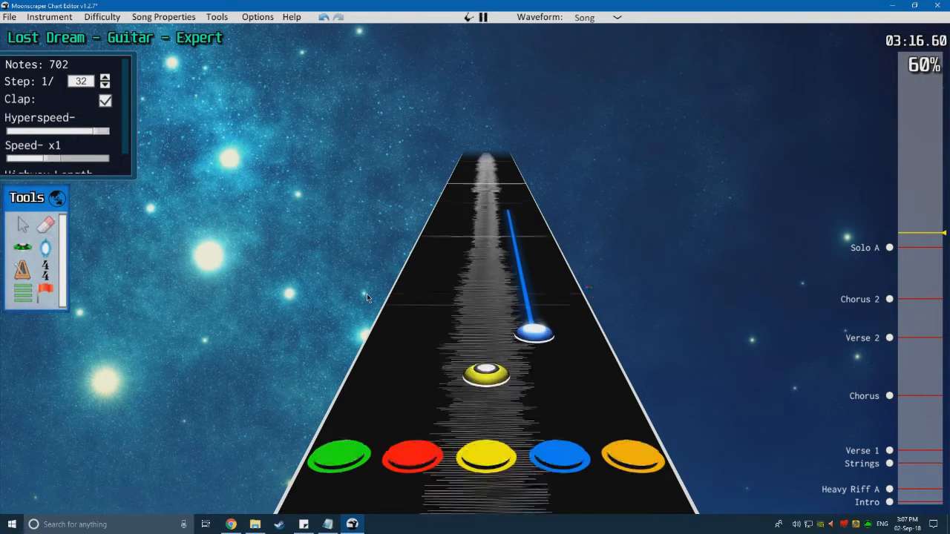
Step: Select the yellow note and the sustained blue note after the green tap note, make the yellow one a HOPO, and play back
{"action": "left_click_drag", "start_coordinate": [439, 224], "coordinate": [439, 225]}
{"action": "left_click_drag", "start_coordinate": [485, 300], "coordinate": [519, 348]}
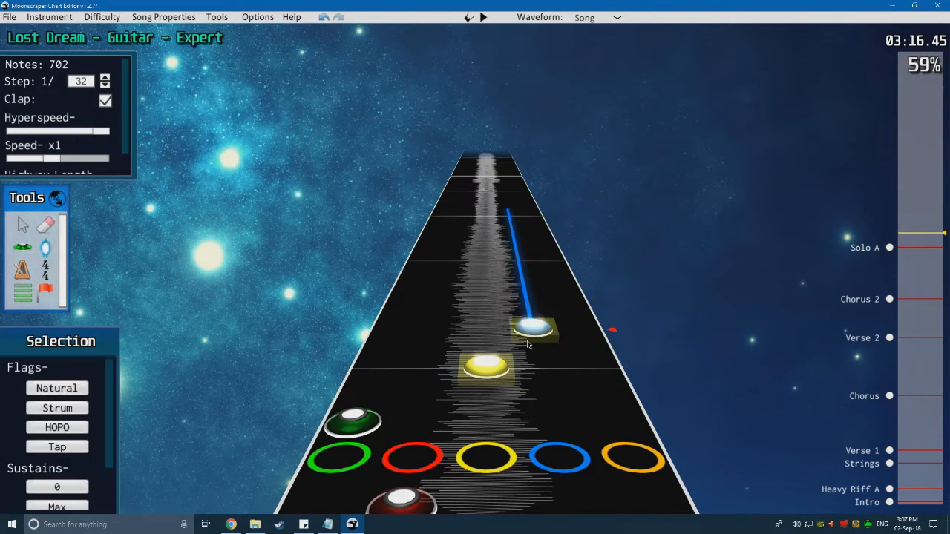
{"action": "left_click", "coordinate": [582, 360]}
{"action": "scroll", "coordinate": [572, 357], "scroll_direction": "down", "scroll_amount": 3}
{"action": "key", "text": "space"}
{"action": "key", "text": "space"}
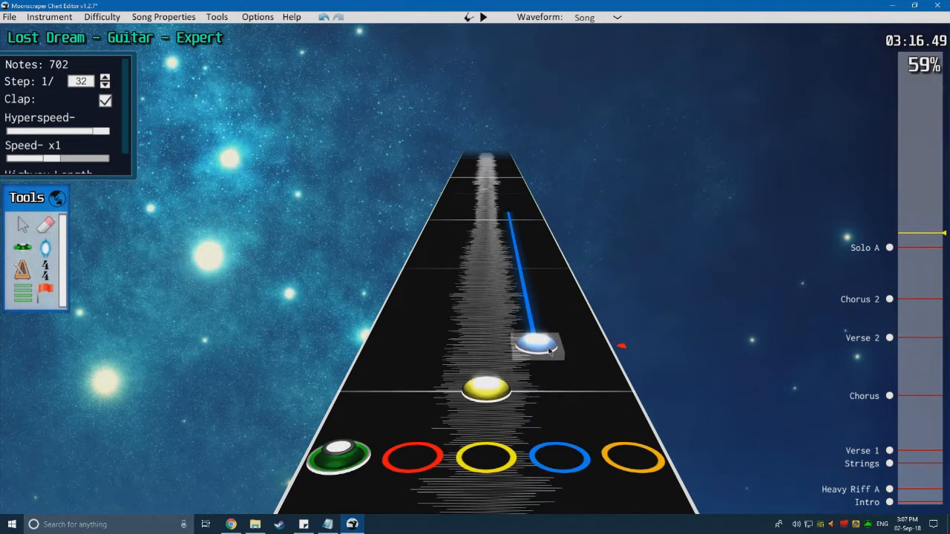
Step: Delete the green tap note just before the yellow HOPO, and play back the passage
{"action": "scroll", "coordinate": [404, 328], "scroll_direction": "down", "scroll_amount": 1}
{"action": "scroll", "coordinate": [404, 328], "scroll_direction": "down", "scroll_amount": 3}
{"action": "left_click", "coordinate": [405, 288]}
{"action": "scroll", "coordinate": [405, 289], "scroll_direction": "down", "scroll_amount": 1}
{"action": "key", "text": "Delete"}
{"action": "key", "text": "space"}
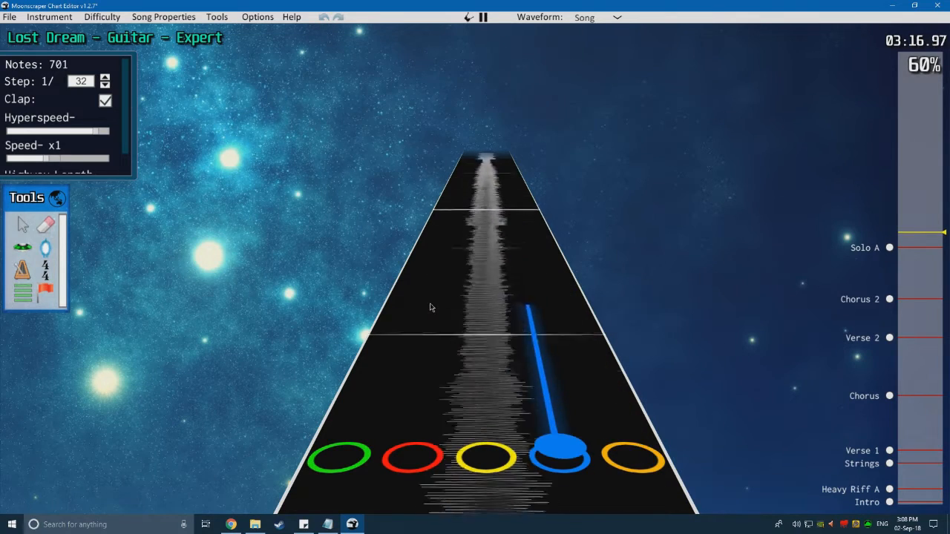
{"action": "key", "text": "space"}
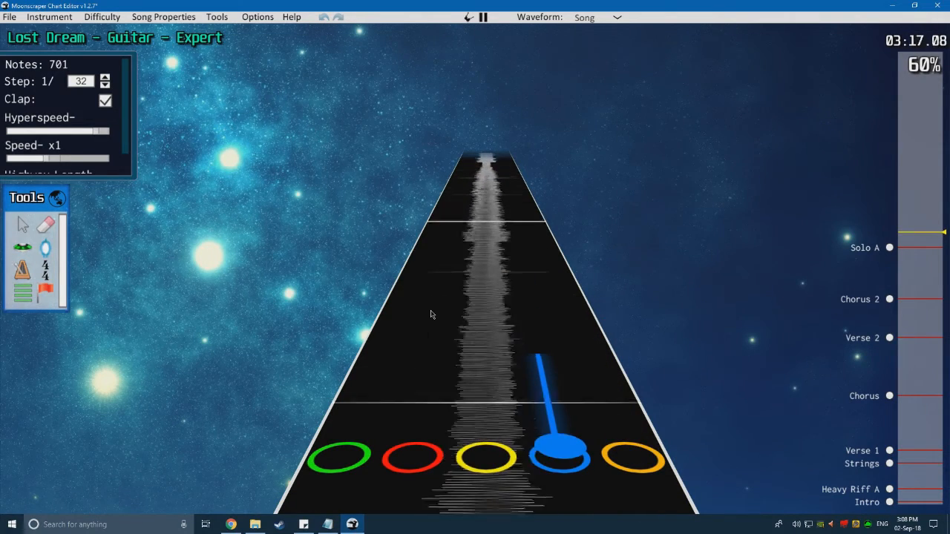
Step: Add a sustained blue and orange chord at position 65040, and play it back
{"action": "left_click", "coordinate": [30, 252]}
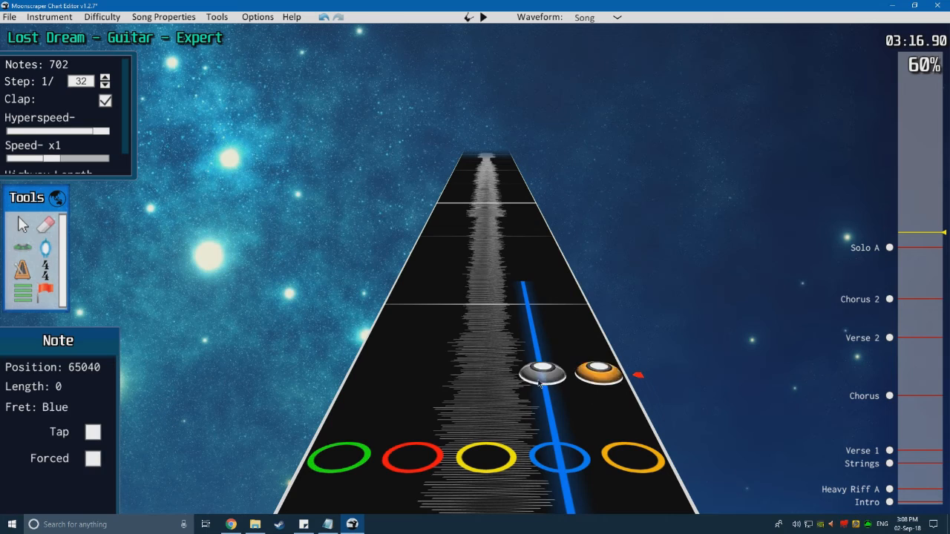
{"action": "left_click_drag", "start_coordinate": [595, 383], "coordinate": [518, 218]}
{"action": "scroll", "coordinate": [481, 315], "scroll_direction": "down", "scroll_amount": 4}
{"action": "key", "text": "space"}
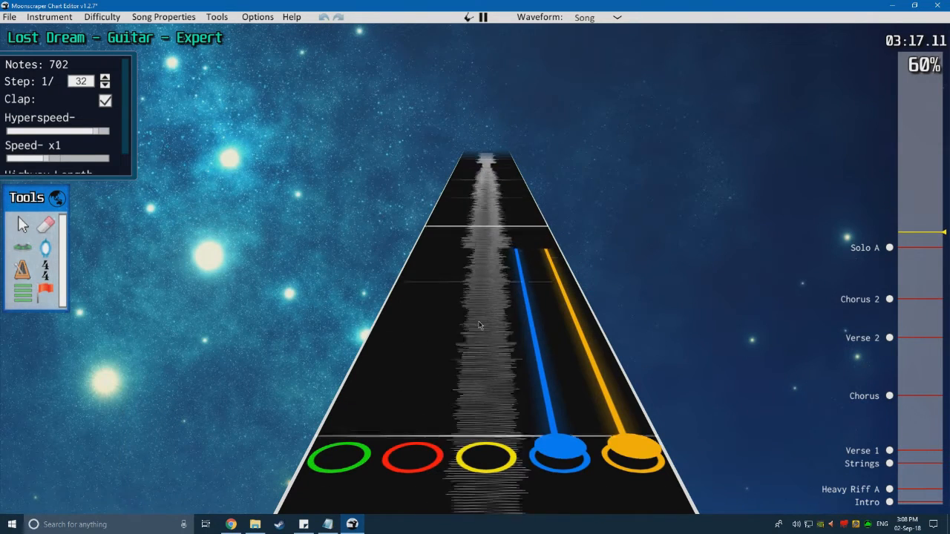
{"action": "key", "text": "space"}
Step: Play back the passage from the second sustained orange note to check the tap notes and the chord
{"action": "scroll", "coordinate": [466, 342], "scroll_direction": "down", "scroll_amount": 20}
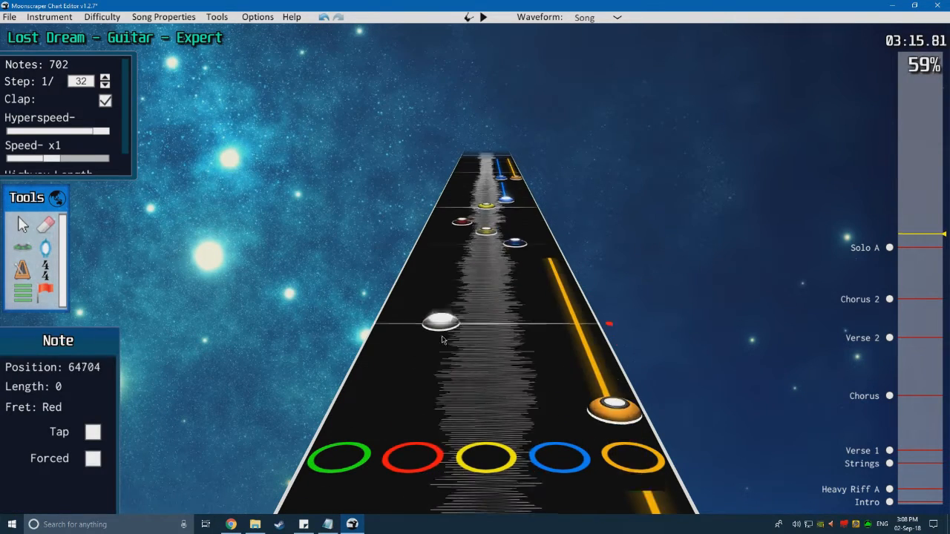
{"action": "key", "text": "space"}
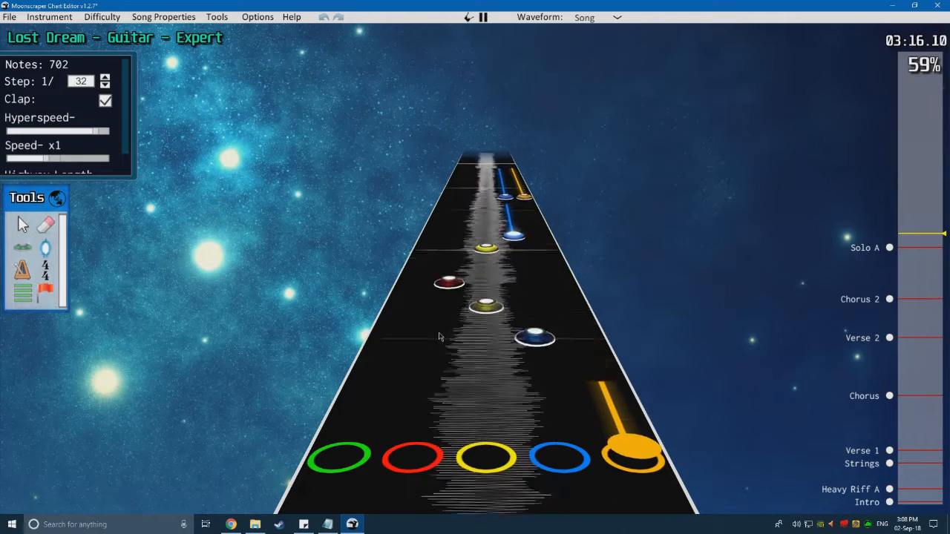
{"action": "key", "text": "space"}
{"action": "scroll", "coordinate": [438, 336], "scroll_direction": "down", "scroll_amount": 4}
{"action": "scroll", "coordinate": [438, 337], "scroll_direction": "up", "scroll_amount": 1}
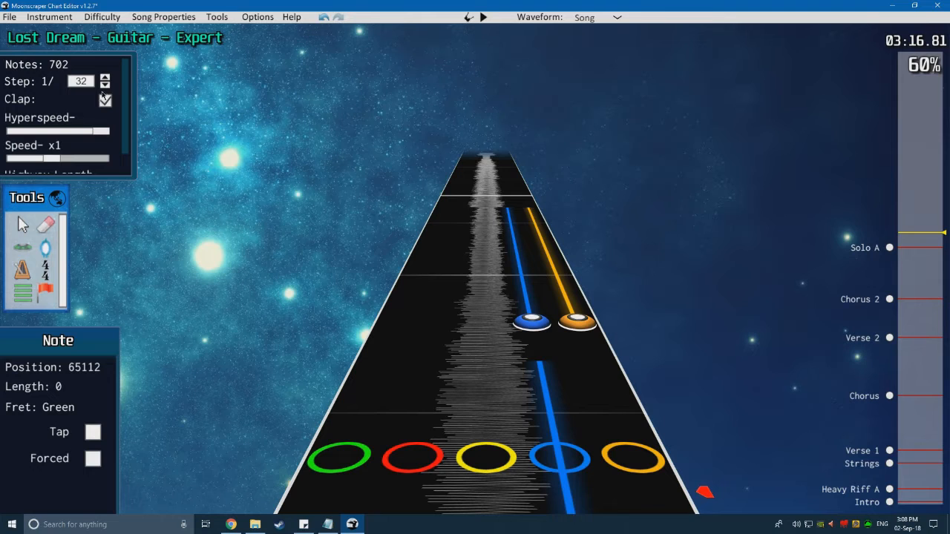
Step: Set the step to 1/24, shift the blue and orange chord slightly earlier, and play it back
{"action": "left_click", "coordinate": [26, 228]}
{"action": "left_click_drag", "start_coordinate": [503, 354], "coordinate": [587, 343]}
{"action": "scroll", "coordinate": [400, 375], "scroll_direction": "down", "scroll_amount": 4}
{"action": "scroll", "coordinate": [404, 378], "scroll_direction": "up", "scroll_amount": 12}
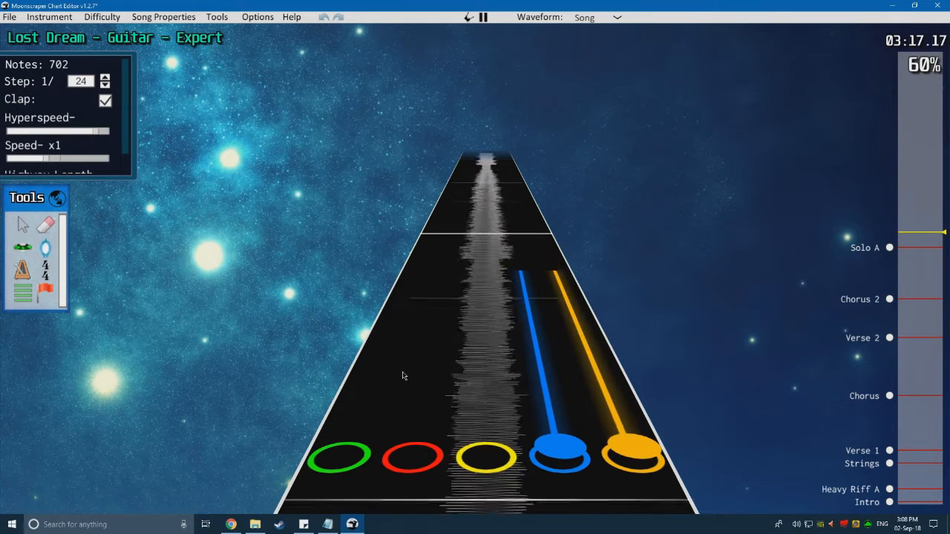
{"action": "scroll", "coordinate": [404, 379], "scroll_direction": "down", "scroll_amount": 3}
{"action": "key", "text": "space"}
{"action": "key", "text": "space"}
Step: Replay the blue and orange chord and extend its sustain to the next beat line
{"action": "scroll", "coordinate": [450, 366], "scroll_direction": "down", "scroll_amount": 6}
{"action": "key", "text": "space"}
{"action": "key", "text": "space"}
{"action": "scroll", "coordinate": [445, 372], "scroll_direction": "down", "scroll_amount": 7}
{"action": "key", "text": "space"}
{"action": "left_click", "coordinate": [23, 251]}
{"action": "scroll", "coordinate": [602, 469], "scroll_direction": "down", "scroll_amount": 2}
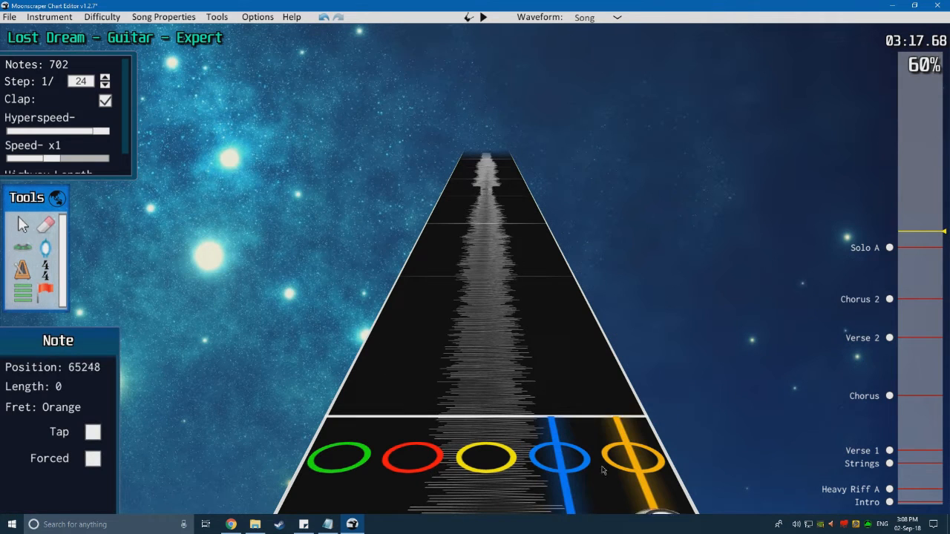
Step: Set the step to 1/16, add red, yellow and blue notes ending at position 65472 after the chord, and play back
{"action": "key", "text": "space"}
{"action": "key", "text": "space"}
{"action": "scroll", "coordinate": [423, 375], "scroll_direction": "down", "scroll_amount": 2}
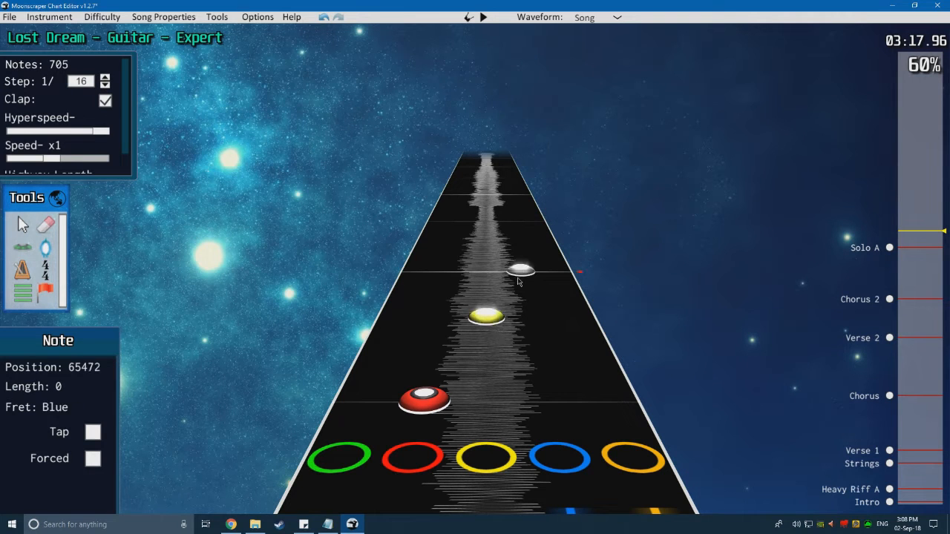
{"action": "key", "text": "space"}
{"action": "key", "text": "space"}
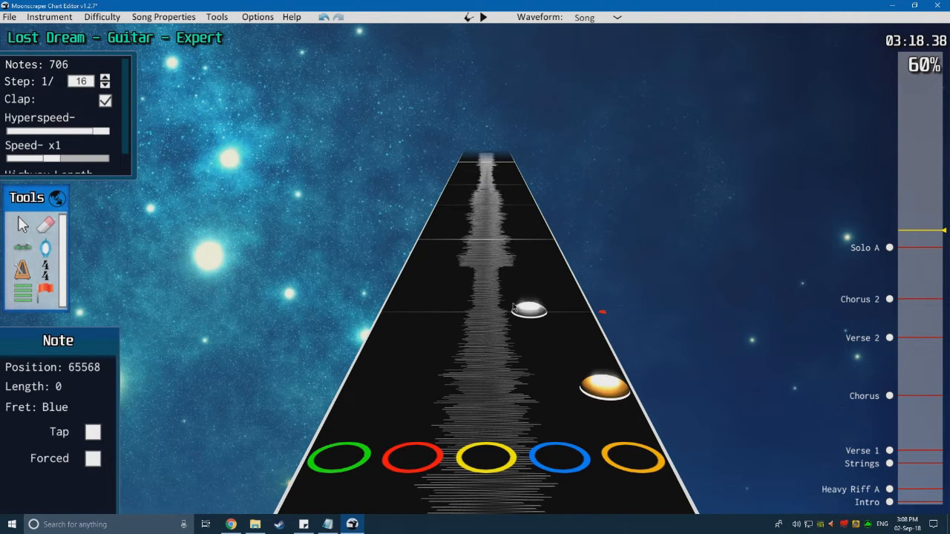
Step: Continue the run with an orange note, a blue note at position 65568 and a yellow note, and play back
{"action": "left_click", "coordinate": [473, 271]}
{"action": "scroll", "coordinate": [427, 386], "scroll_direction": "up", "scroll_amount": 2}
{"action": "key", "text": "space"}
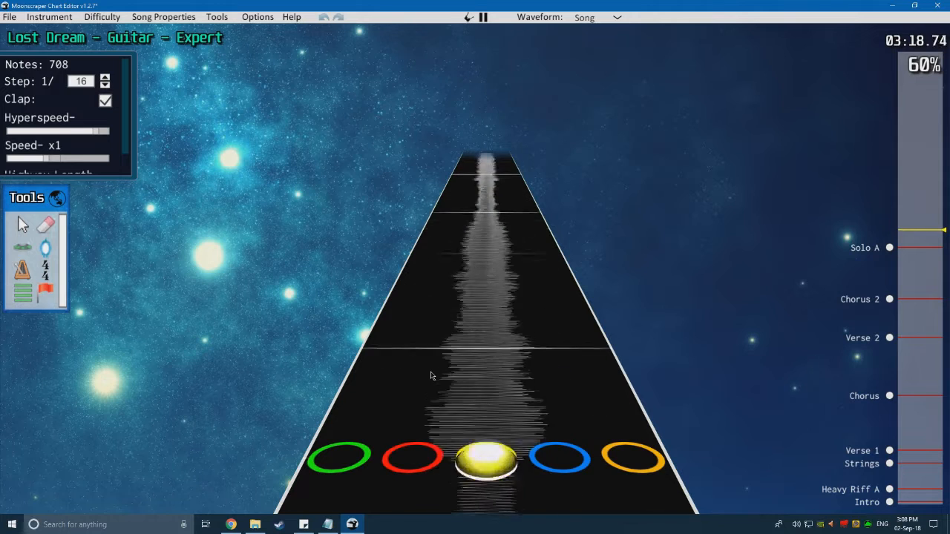
{"action": "key", "text": "space"}
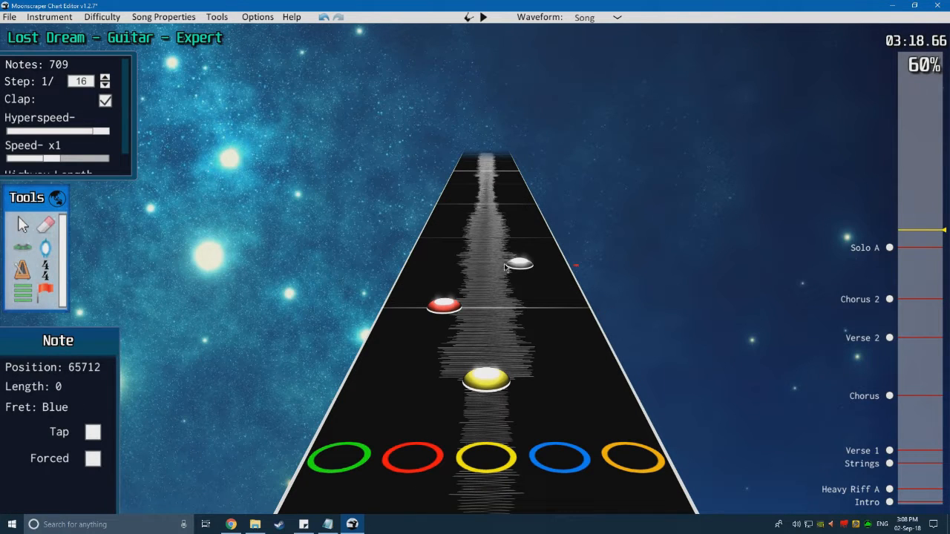
Step: Add a red note, a blue note at position 65712, and descending yellow, red and green notes, and play back the run
{"action": "left_click", "coordinate": [447, 207]}
{"action": "scroll", "coordinate": [368, 364], "scroll_direction": "up", "scroll_amount": 3}
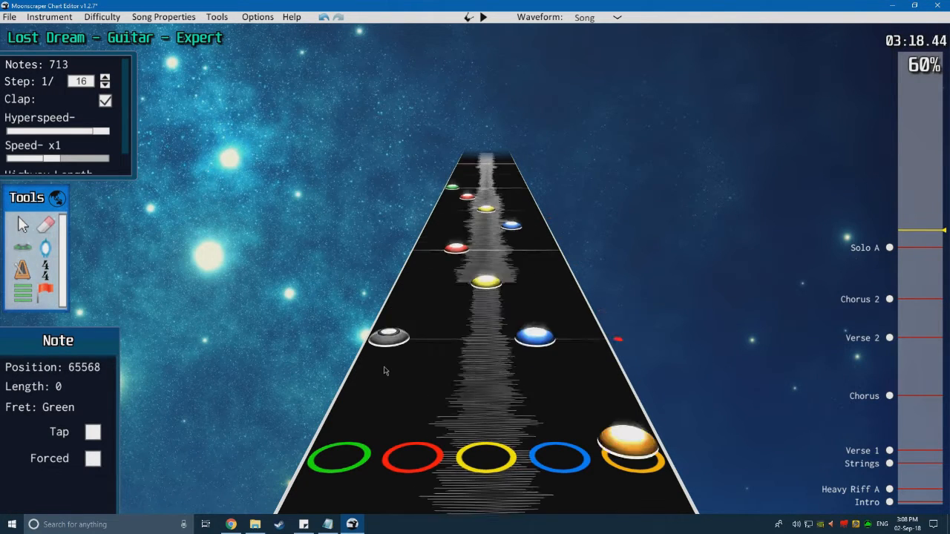
{"action": "key", "text": "space"}
{"action": "key", "text": "space"}
{"action": "left_click", "coordinate": [367, 380]}
{"action": "key", "text": "space"}
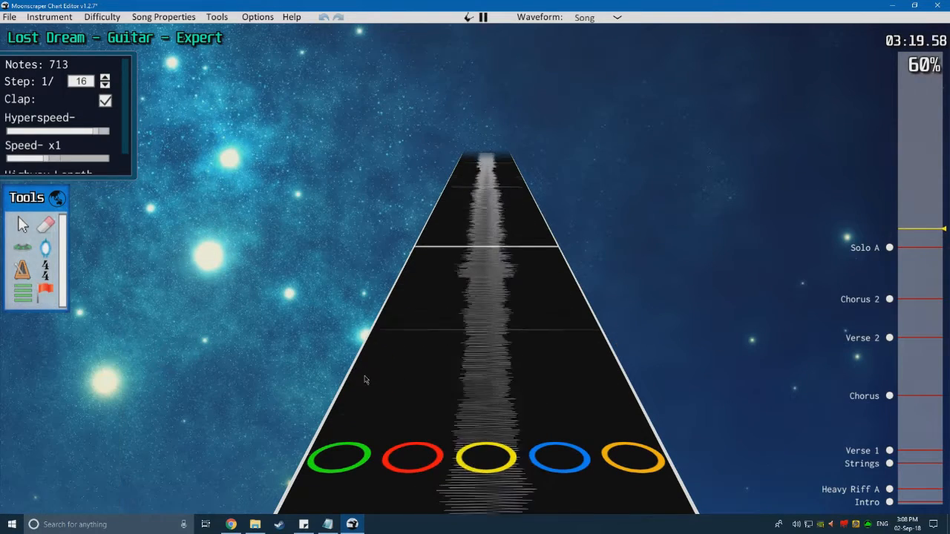
{"action": "key", "text": "space"}
Step: Move the green note that ends the descending run to the orange fret
{"action": "scroll", "coordinate": [364, 380], "scroll_direction": "down", "scroll_amount": 2}
{"action": "left_click", "coordinate": [23, 225]}
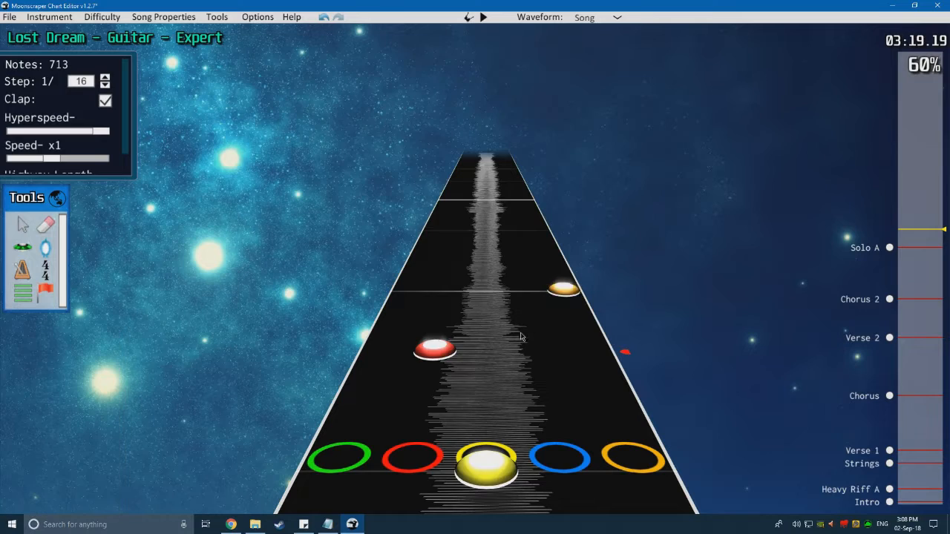
{"action": "scroll", "coordinate": [521, 336], "scroll_direction": "down", "scroll_amount": 2}
{"action": "left_click_drag", "start_coordinate": [641, 363], "coordinate": [377, 241]}
{"action": "left_click_drag", "start_coordinate": [532, 362], "coordinate": [357, 367]}
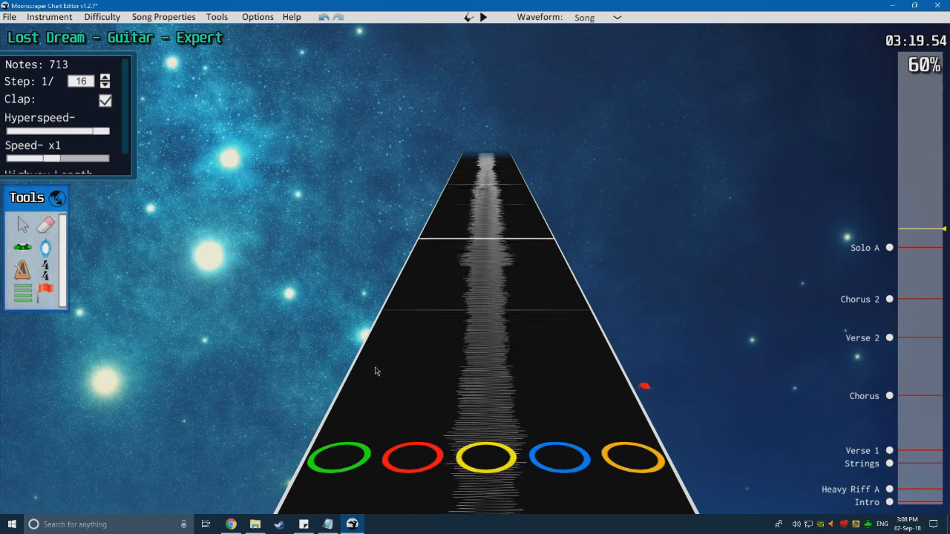
Step: At step 1/32, move the orange note to the blue fret as a forced note, add a sustained orange note at position 65880, and play back
{"action": "left_click_drag", "start_coordinate": [586, 384], "coordinate": [551, 386]}
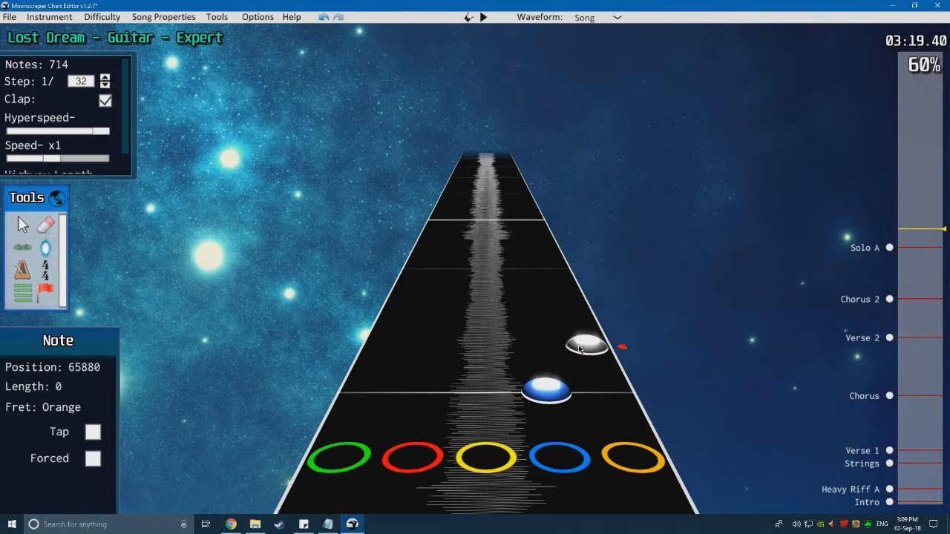
{"action": "left_click", "coordinate": [25, 226]}
{"action": "left_click", "coordinate": [555, 388]}
{"action": "key", "text": "f"}
{"action": "left_click", "coordinate": [429, 381]}
{"action": "scroll", "coordinate": [401, 412], "scroll_direction": "down", "scroll_amount": 3}
{"action": "key", "text": "space"}
{"action": "key", "text": "space"}
{"action": "scroll", "coordinate": [387, 438], "scroll_direction": "up", "scroll_amount": 2}
{"action": "key", "text": "space"}
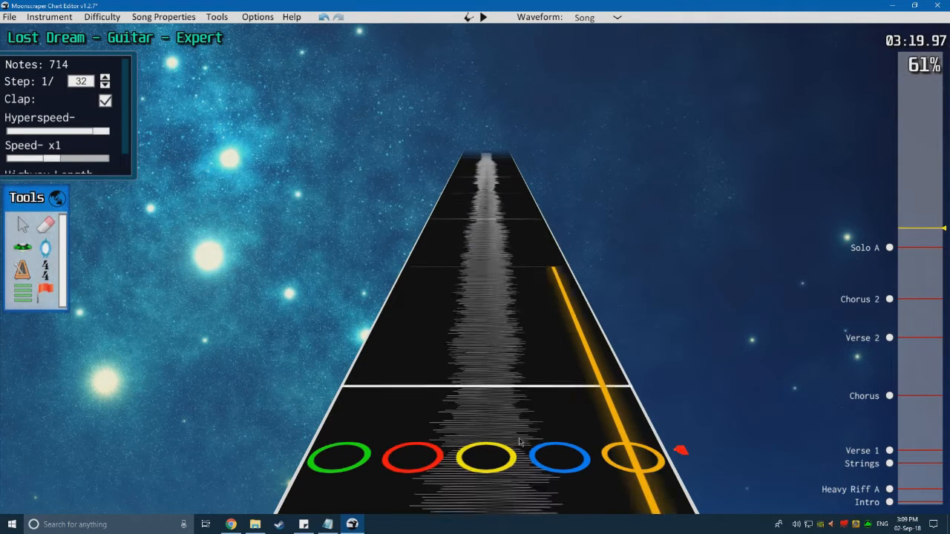
{"action": "key", "text": "space"}
{"action": "scroll", "coordinate": [444, 391], "scroll_direction": "up", "scroll_amount": 1}
Step: Select the blue note and the sustained orange note, shift them to the yellow and blue frets, and play back the run
{"action": "scroll", "coordinate": [443, 391], "scroll_direction": "down", "scroll_amount": 2}
{"action": "left_click_drag", "start_coordinate": [735, 461], "coordinate": [504, 320]}
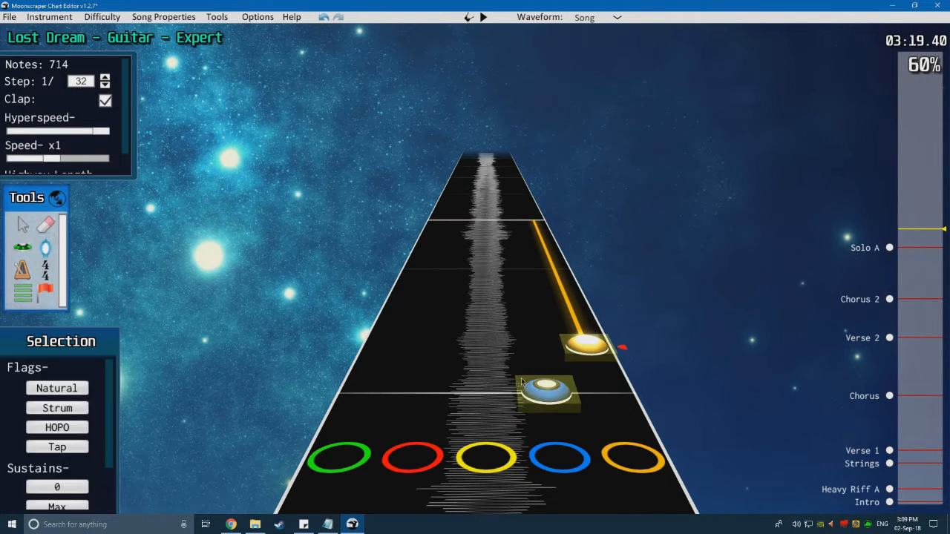
{"action": "left_click_drag", "start_coordinate": [551, 391], "coordinate": [500, 394]}
{"action": "key", "text": "space"}
{"action": "key", "text": "space"}
{"action": "scroll", "coordinate": [371, 384], "scroll_direction": "up", "scroll_amount": 5}
{"action": "key", "text": "space"}
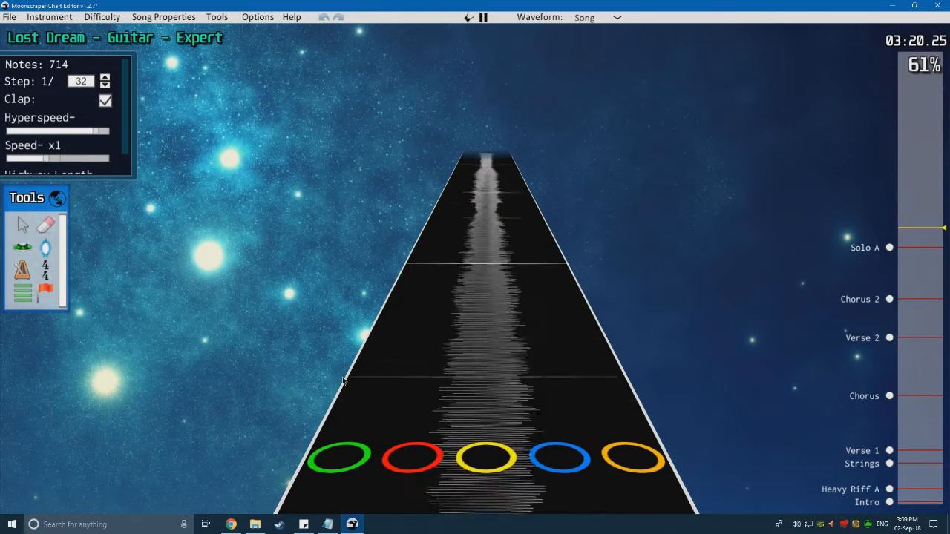
{"action": "key", "text": "space"}
{"action": "scroll", "coordinate": [337, 377], "scroll_direction": "up", "scroll_amount": 9}
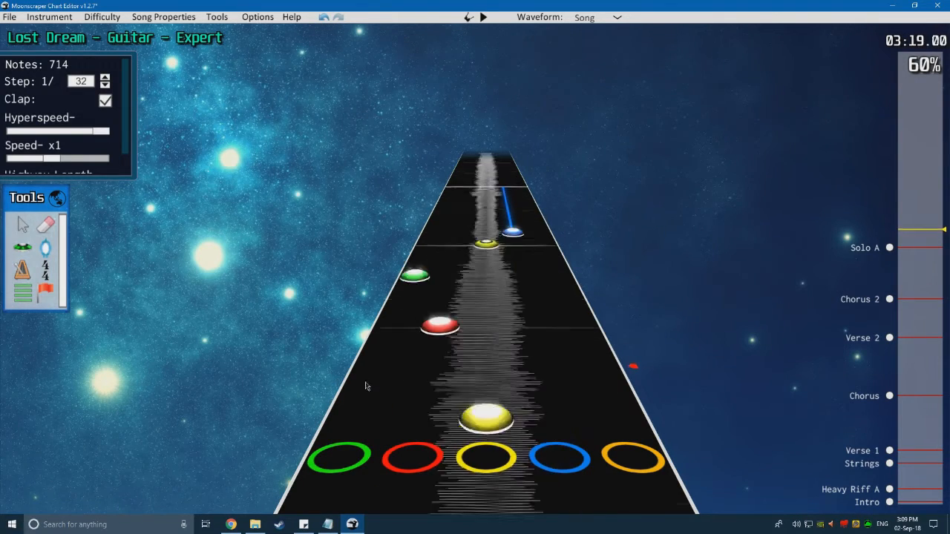
{"action": "key", "text": "space"}
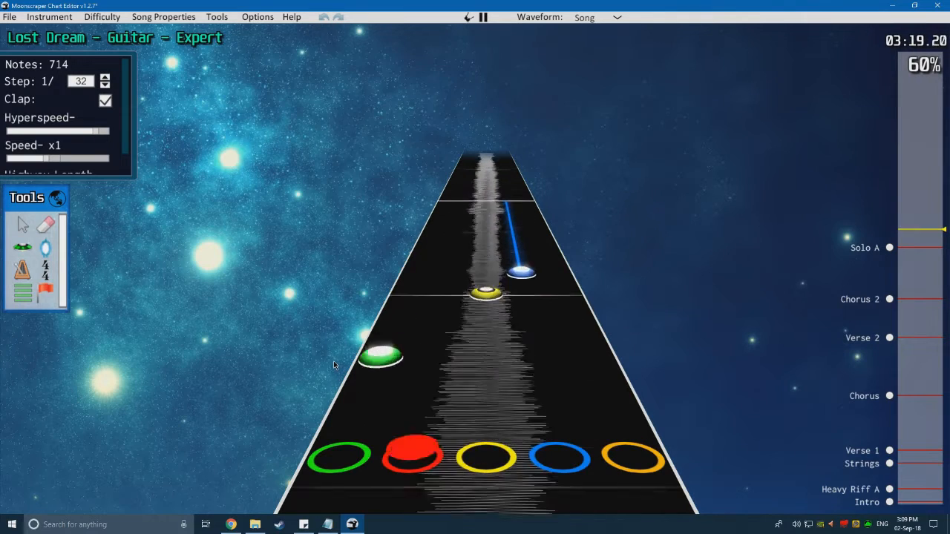
{"action": "key", "text": "space"}
{"action": "scroll", "coordinate": [334, 360], "scroll_direction": "up", "scroll_amount": 1}
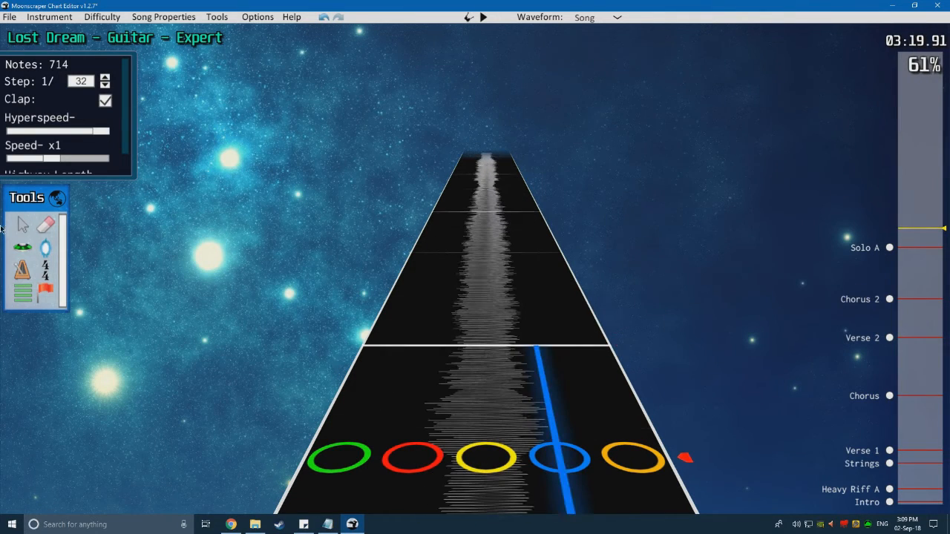
Step: Shift the yellow note and the sustained blue note down to the red and yellow frets, and play back
{"action": "left_click", "coordinate": [22, 247]}
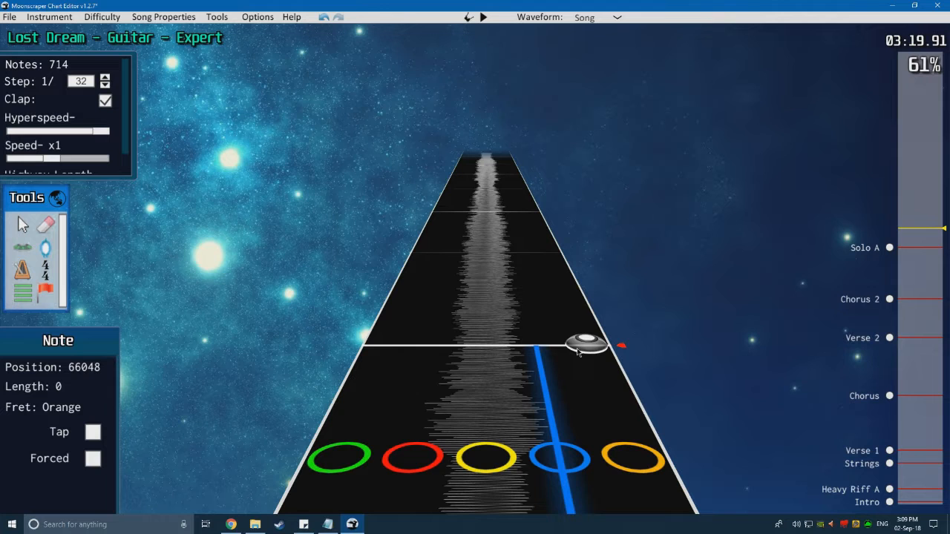
{"action": "scroll", "coordinate": [399, 355], "scroll_direction": "down", "scroll_amount": 3}
{"action": "left_click", "coordinate": [22, 225]}
{"action": "left_click_drag", "start_coordinate": [594, 322], "coordinate": [475, 276]}
{"action": "key", "text": "space"}
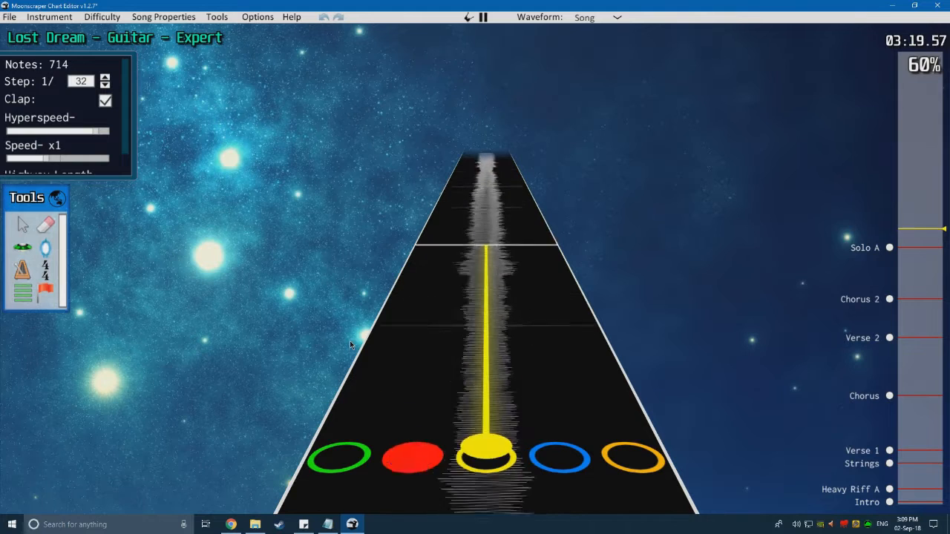
{"action": "key", "text": "space"}
Step: After the shortened yellow sustain, add a blue note at position 66048, a red note at 66096 and an orange note, and play back
{"action": "scroll", "coordinate": [327, 340], "scroll_direction": "down", "scroll_amount": 2}
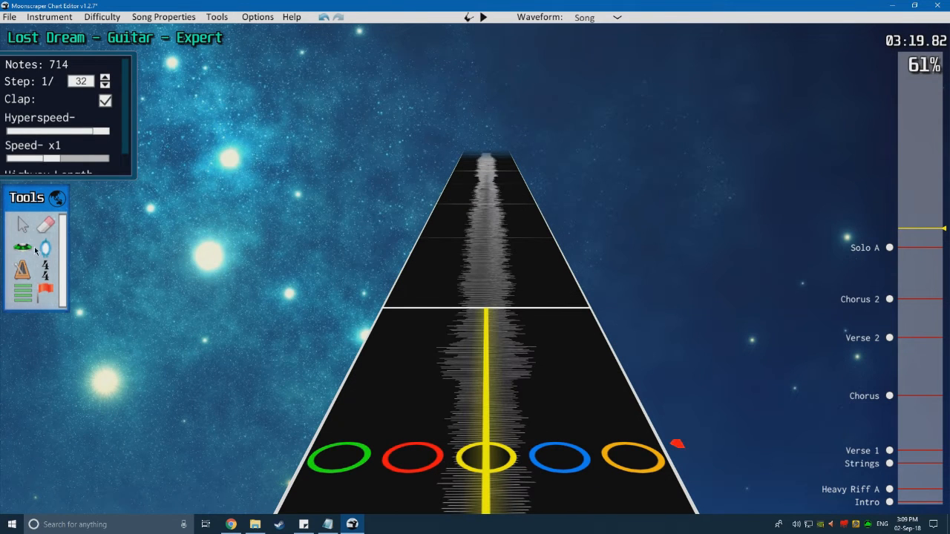
{"action": "left_click", "coordinate": [23, 247]}
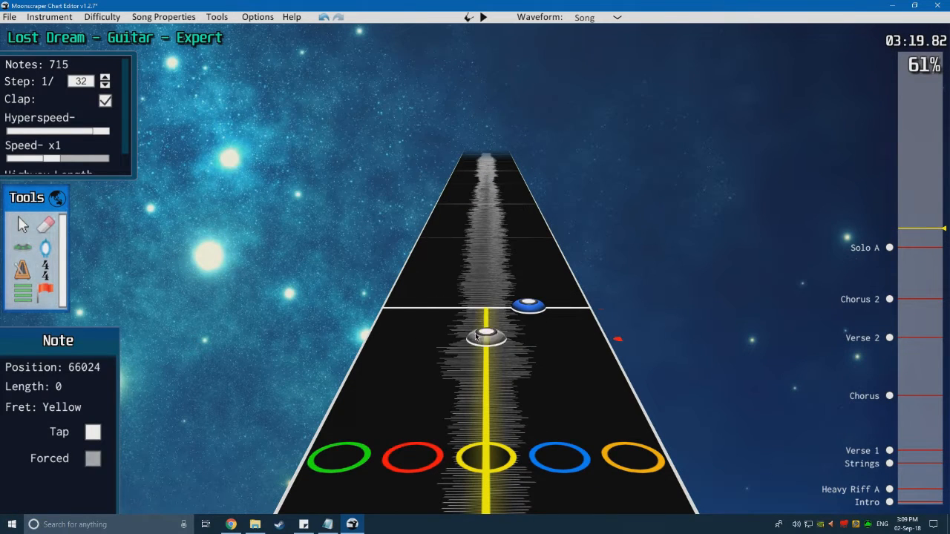
{"action": "scroll", "coordinate": [427, 330], "scroll_direction": "up", "scroll_amount": 3}
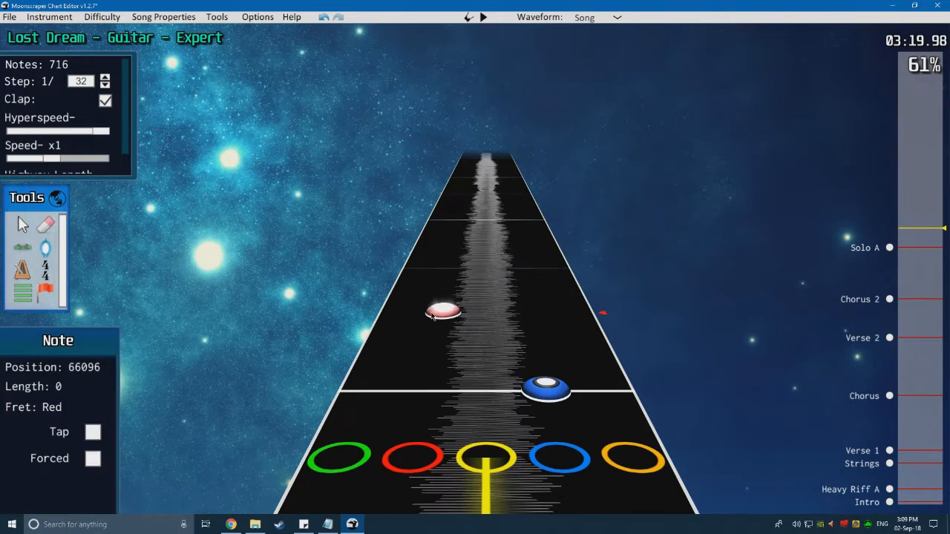
{"action": "left_click", "coordinate": [432, 315]}
{"action": "scroll", "coordinate": [460, 326], "scroll_direction": "up", "scroll_amount": 3}
{"action": "scroll", "coordinate": [490, 352], "scroll_direction": "down", "scroll_amount": 4}
{"action": "key", "text": "space"}
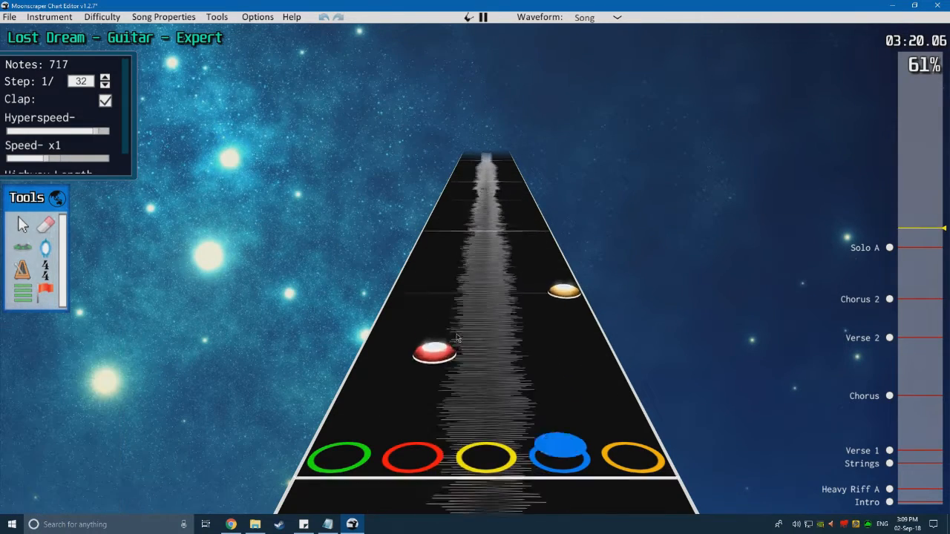
Step: Add a red note after the orange note and play back the passage
{"action": "key", "text": "space"}
{"action": "scroll", "coordinate": [438, 347], "scroll_direction": "down", "scroll_amount": 3}
{"action": "left_click", "coordinate": [425, 363]}
{"action": "scroll", "coordinate": [425, 364], "scroll_direction": "down", "scroll_amount": 3}
{"action": "scroll", "coordinate": [424, 364], "scroll_direction": "down", "scroll_amount": 4}
{"action": "key", "text": "space"}
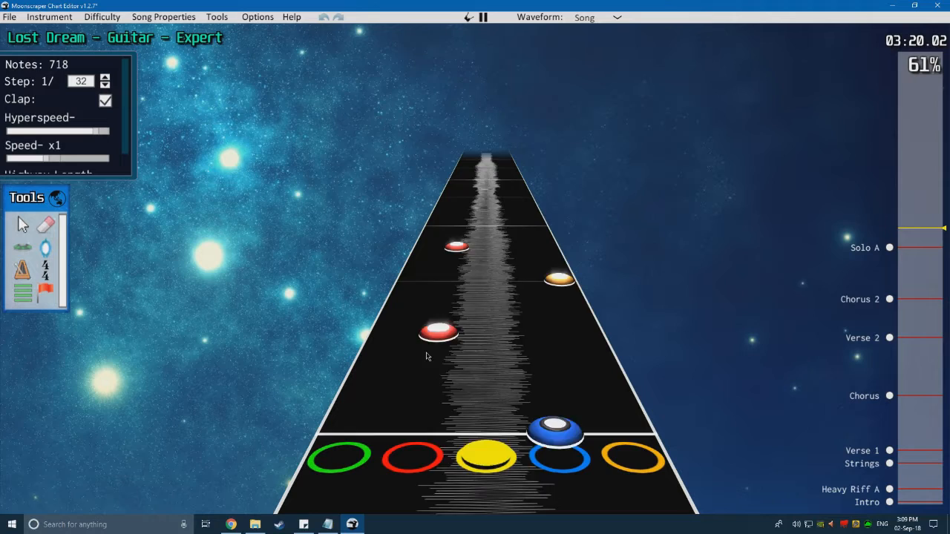
{"action": "key", "text": "space"}
{"action": "scroll", "coordinate": [428, 360], "scroll_direction": "down", "scroll_amount": 5}
{"action": "scroll", "coordinate": [426, 360], "scroll_direction": "down", "scroll_amount": 4}
{"action": "key", "text": "space"}
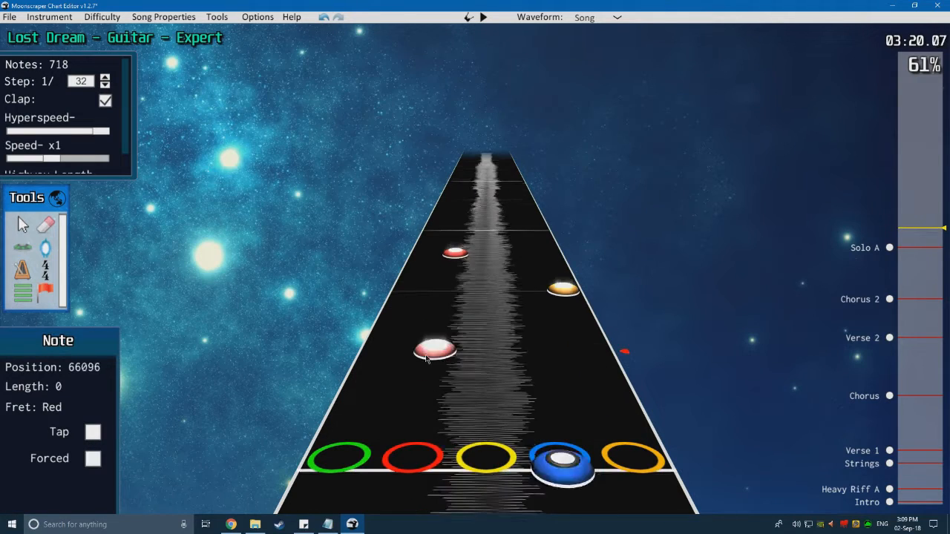
{"action": "key", "text": "space"}
Step: Continue the run with blue, red, yellow and red notes and a green note at position 66432, and play back
{"action": "scroll", "coordinate": [488, 347], "scroll_direction": "down", "scroll_amount": 3}
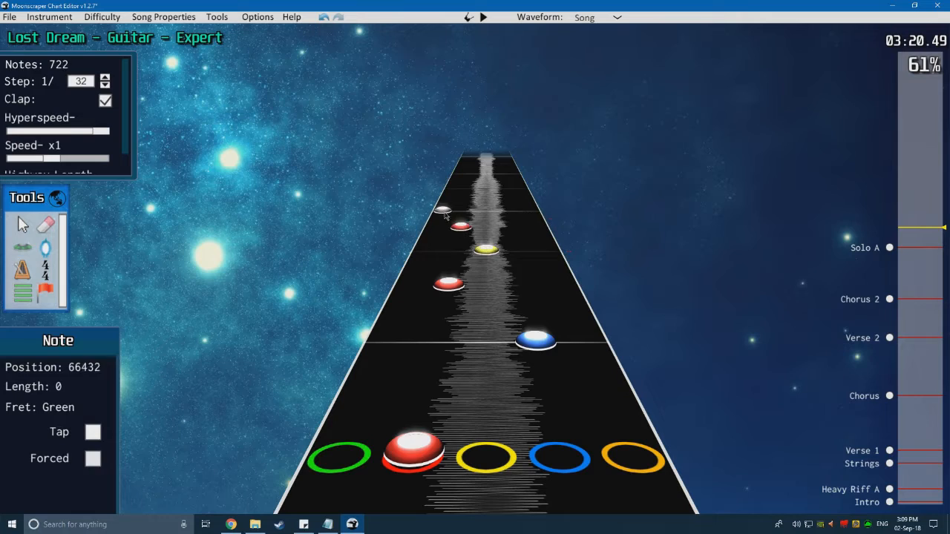
{"action": "left_click", "coordinate": [448, 217]}
{"action": "scroll", "coordinate": [405, 308], "scroll_direction": "down", "scroll_amount": 4}
{"action": "key", "text": "space"}
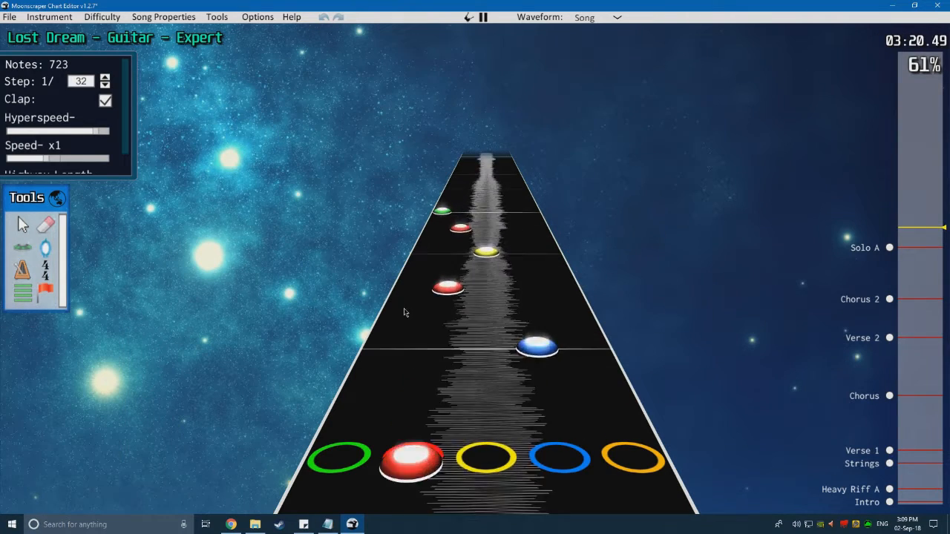
{"action": "key", "text": "space"}
{"action": "scroll", "coordinate": [401, 325], "scroll_direction": "down", "scroll_amount": 5}
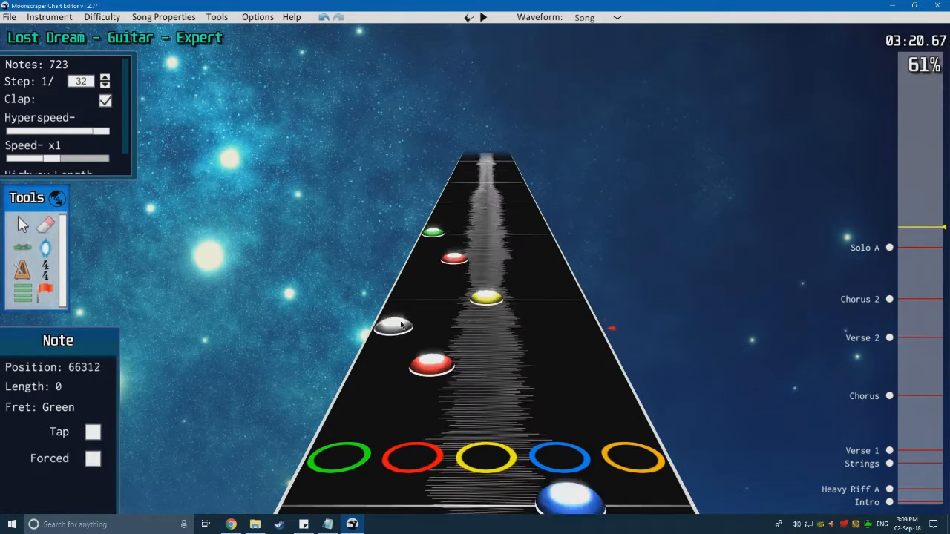
{"action": "key", "text": "space"}
{"action": "key", "text": "space"}
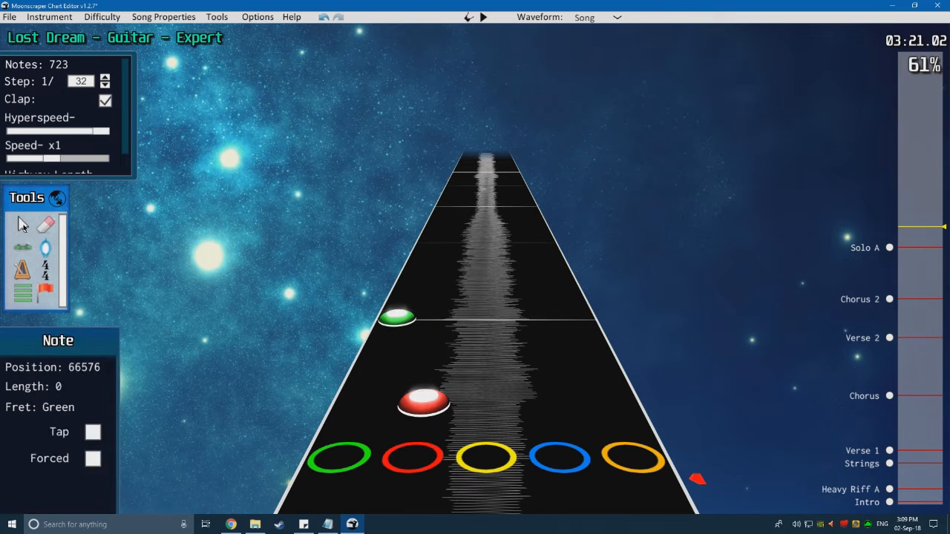
Step: Change the green note at position 66432 to the yellow fret
{"action": "left_click", "coordinate": [26, 227]}
{"action": "left_click", "coordinate": [401, 318]}
{"action": "key", "text": "3"}
{"action": "left_click", "coordinate": [387, 300]}
Step: Add a red note and a green note after the yellow note, and play back the run
{"action": "left_click", "coordinate": [21, 246]}
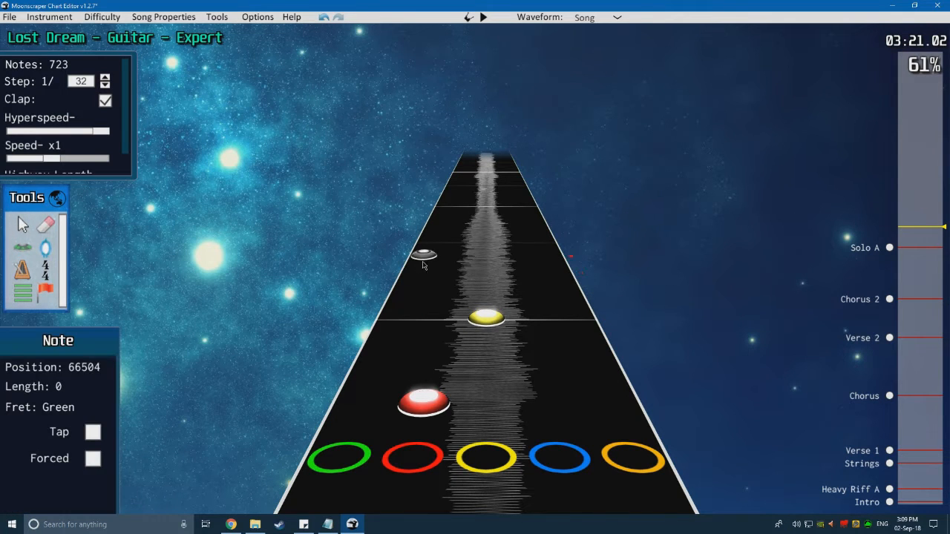
{"action": "left_click", "coordinate": [429, 245]}
{"action": "scroll", "coordinate": [385, 309], "scroll_direction": "down", "scroll_amount": 6}
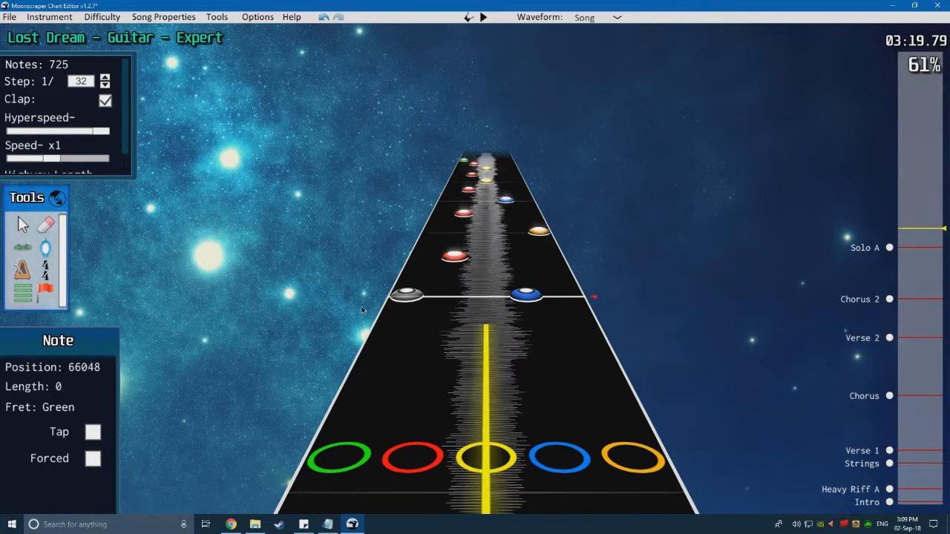
{"action": "key", "text": "space"}
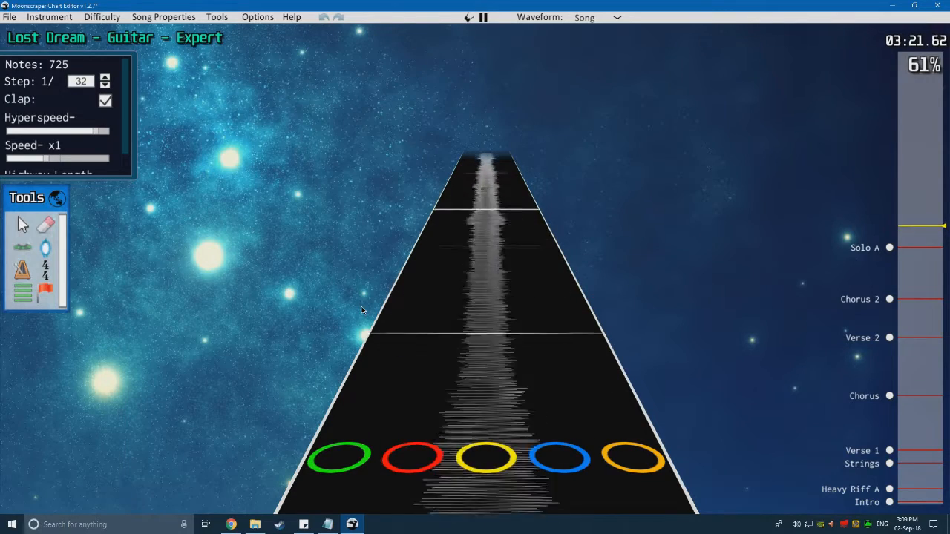
{"action": "key", "text": "space"}
{"action": "scroll", "coordinate": [360, 311], "scroll_direction": "down", "scroll_amount": 3}
{"action": "key", "text": "space"}
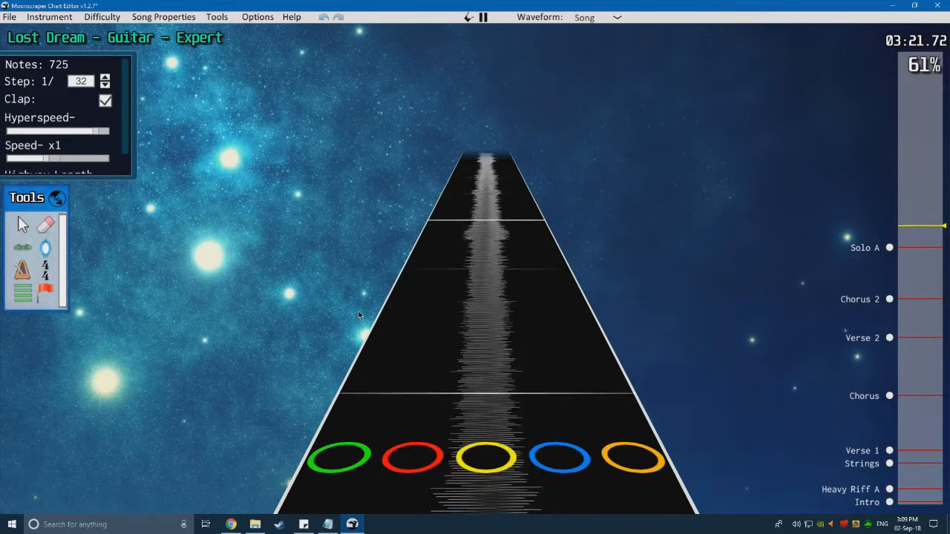
{"action": "key", "text": "space"}
Step: Add a blue note after the last green note and play back the end of the run
{"action": "scroll", "coordinate": [360, 311], "scroll_direction": "down", "scroll_amount": 2}
{"action": "left_click", "coordinate": [528, 310]}
{"action": "scroll", "coordinate": [528, 310], "scroll_direction": "down", "scroll_amount": 2}
{"action": "key", "text": "space"}
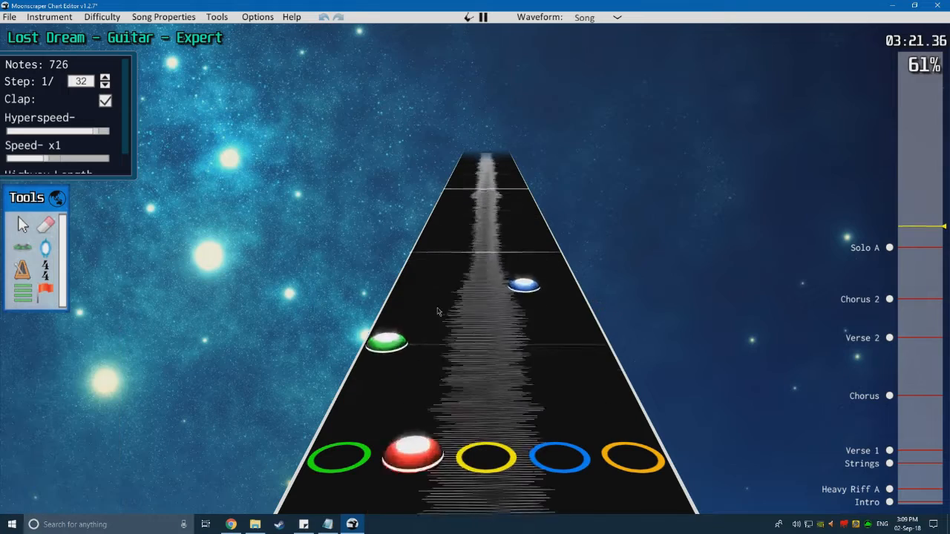
{"action": "key", "text": "space"}
{"action": "scroll", "coordinate": [324, 298], "scroll_direction": "down", "scroll_amount": 5}
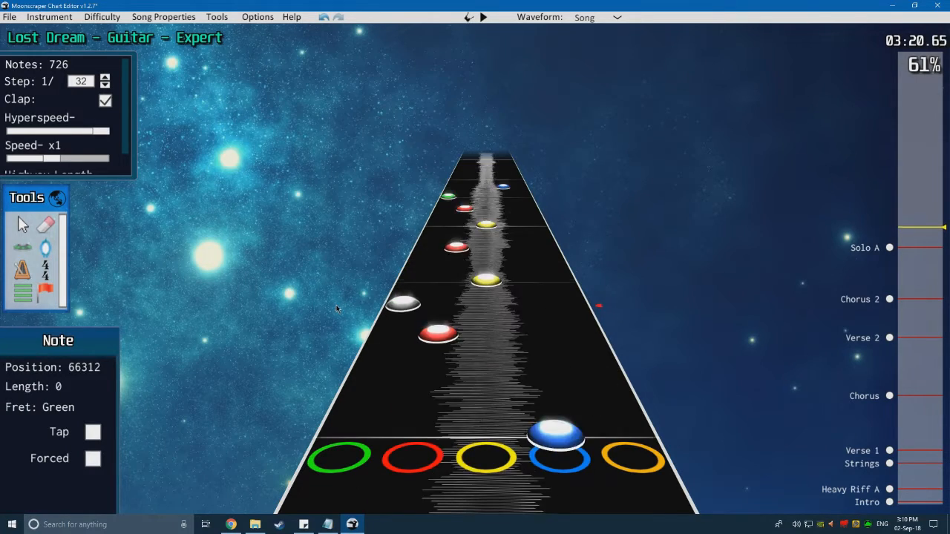
Step: Replay the passage from the yellow sustain through the final blue note to check the charted notes against the song
{"action": "key", "text": "space"}
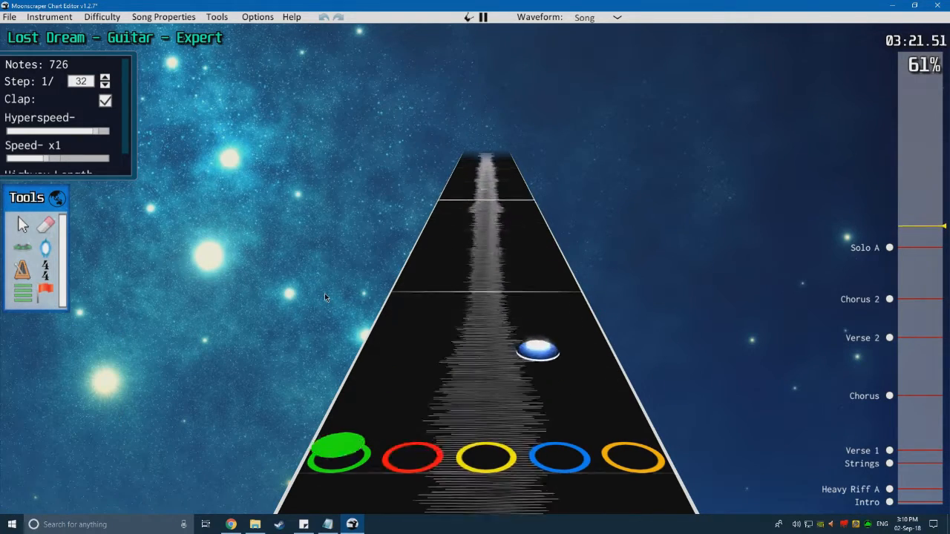
{"action": "key", "text": "space"}
{"action": "scroll", "coordinate": [325, 299], "scroll_direction": "down", "scroll_amount": 2}
{"action": "scroll", "coordinate": [325, 300], "scroll_direction": "down", "scroll_amount": 4}
{"action": "key", "text": "space"}
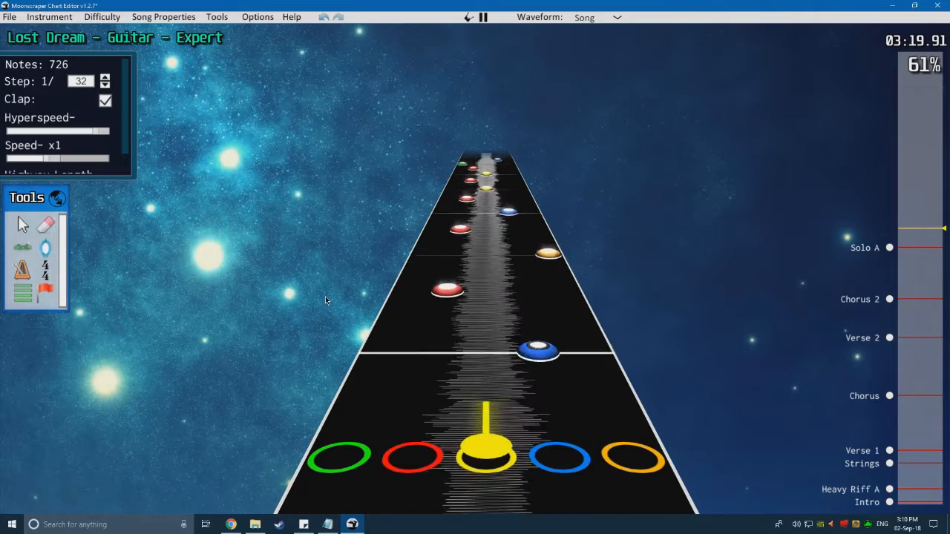
{"action": "key", "text": "space"}
{"action": "scroll", "coordinate": [324, 299], "scroll_direction": "down", "scroll_amount": 2}
{"action": "key", "text": "space"}
{"action": "key", "text": "space"}
{"action": "scroll", "coordinate": [324, 297], "scroll_direction": "down", "scroll_amount": 3}
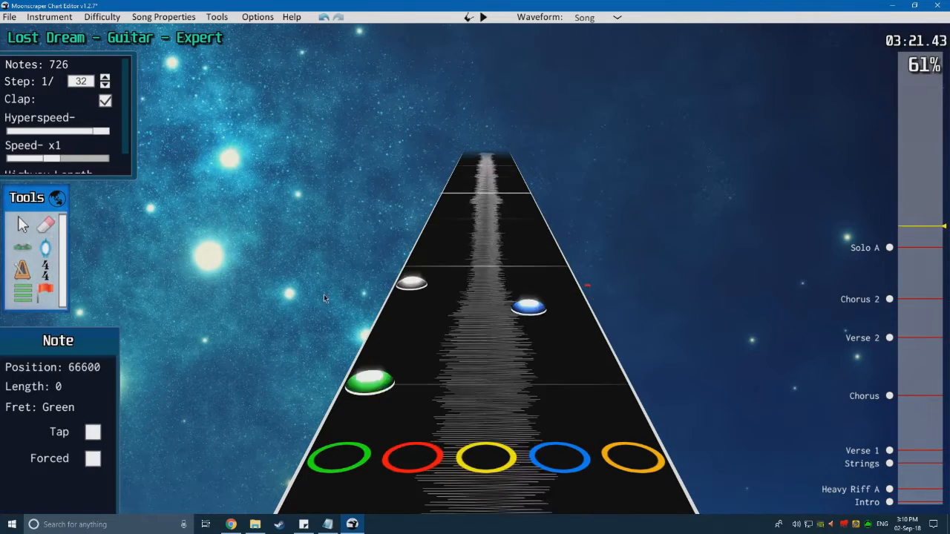
Step: Add a yellow note and a red note after the final blue note, and play back
{"action": "scroll", "coordinate": [325, 297], "scroll_direction": "up", "scroll_amount": 1}
{"action": "left_click_drag", "start_coordinate": [407, 295], "coordinate": [496, 298]}
{"action": "left_click", "coordinate": [451, 263]}
{"action": "key", "text": "space"}
{"action": "key", "text": "space"}
{"action": "key", "text": "space"}
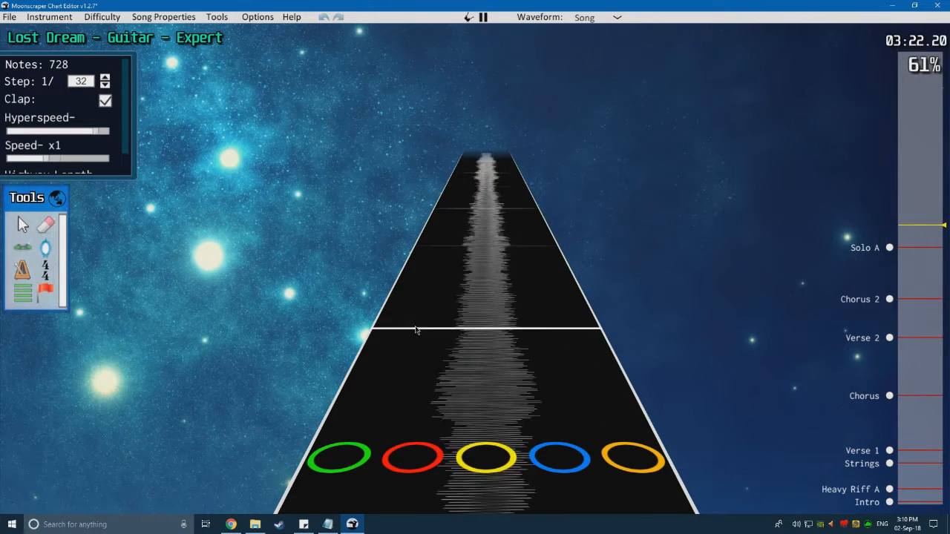
Step: Add a green note followed by a sustained green note after the red note, and play back the ending
{"action": "key", "text": "space"}
{"action": "key", "text": "space"}
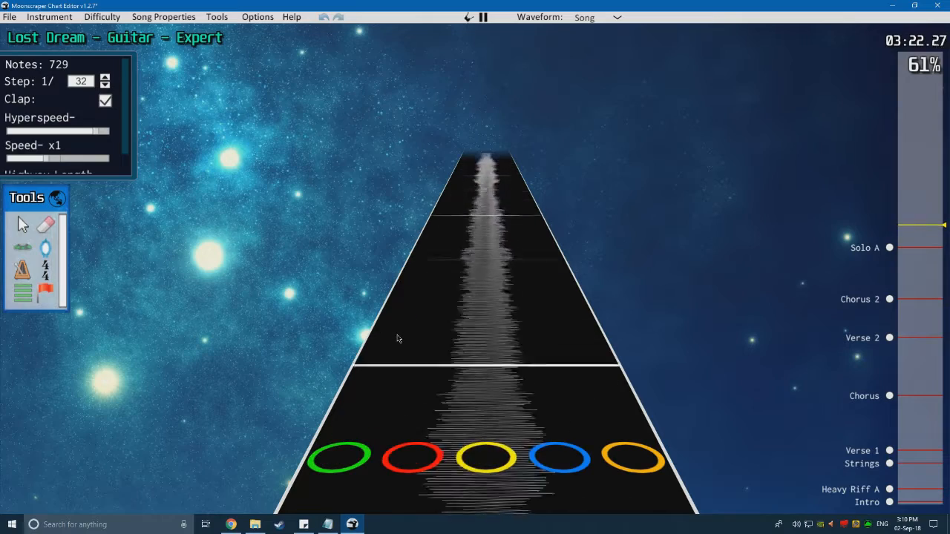
{"action": "key", "text": "space"}
{"action": "left_click", "coordinate": [398, 338]}
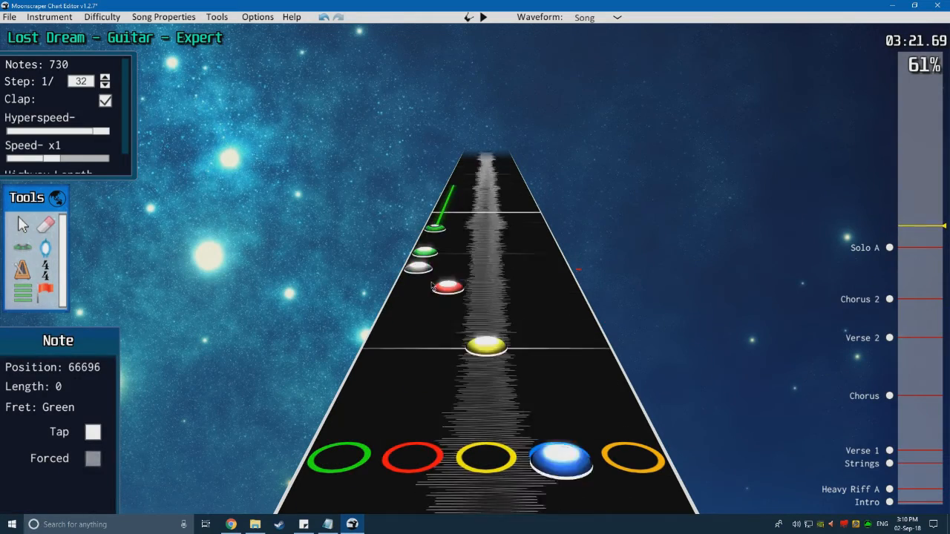
{"action": "key", "text": "space"}
{"action": "key", "text": "space"}
{"action": "scroll", "coordinate": [413, 339], "scroll_direction": "down", "scroll_amount": 3}
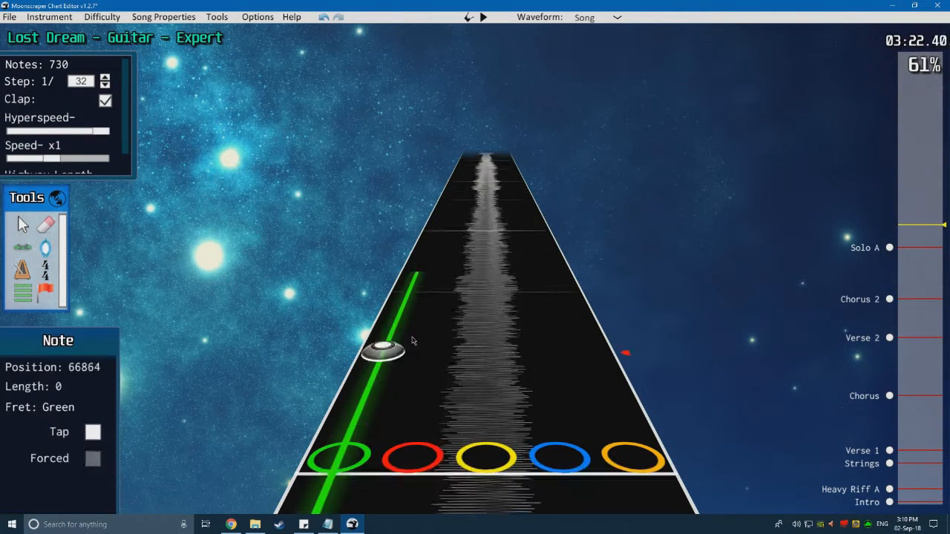
{"action": "key", "text": "space"}
{"action": "key", "text": "space"}
Step: Add another green note right after the green sustain, set the step to 1/24, and play back the whole run
{"action": "left_click", "coordinate": [410, 341]}
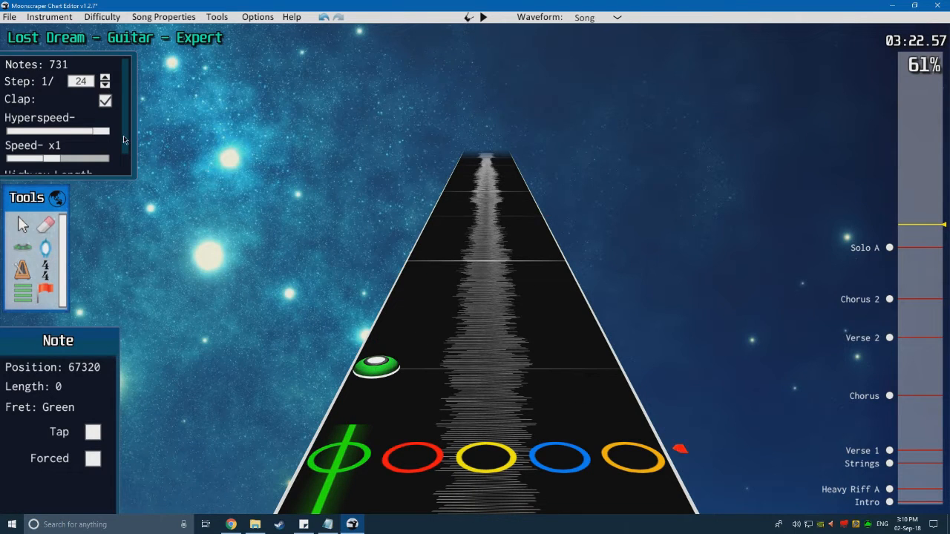
{"action": "scroll", "coordinate": [330, 299], "scroll_direction": "down", "scroll_amount": 7}
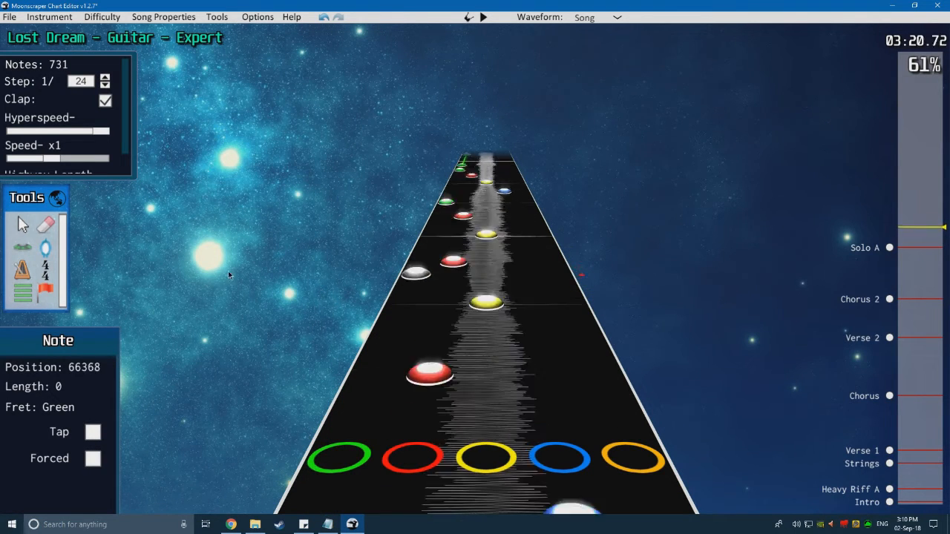
{"action": "key", "text": "space"}
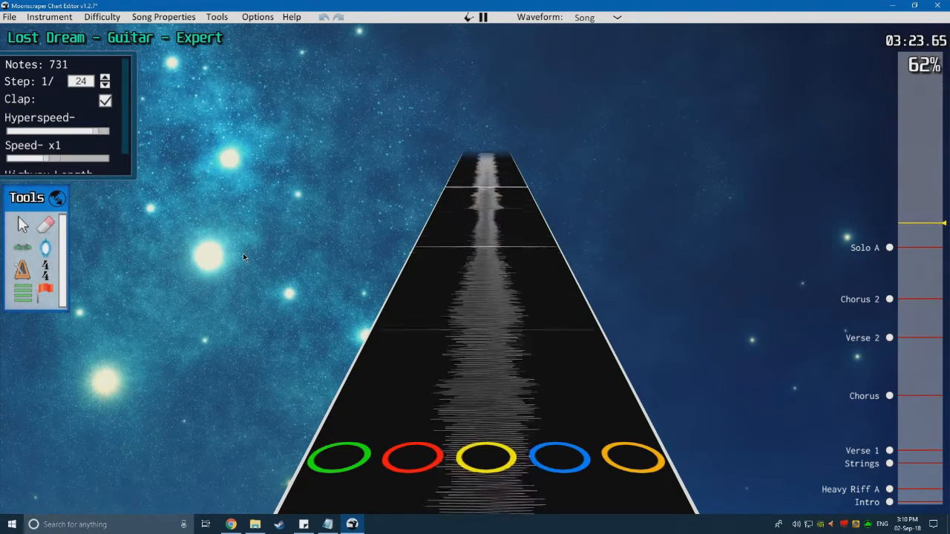
Step: Try adding a red note and a yellow note after the green note that follows the green sustain
{"action": "key", "text": "space"}
{"action": "scroll", "coordinate": [257, 291], "scroll_direction": "down", "scroll_amount": 2}
{"action": "scroll", "coordinate": [280, 294], "scroll_direction": "down", "scroll_amount": 5}
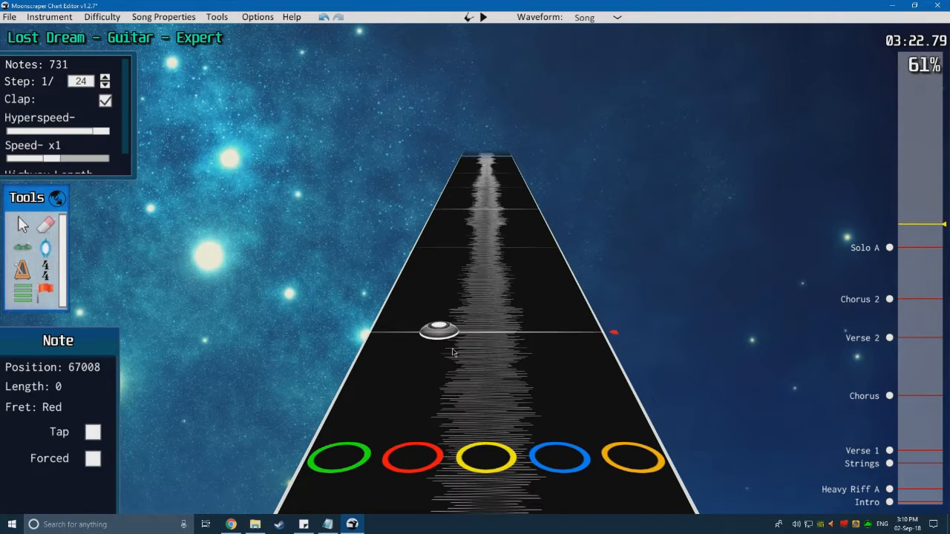
{"action": "scroll", "coordinate": [452, 353], "scroll_direction": "down", "scroll_amount": 2}
{"action": "scroll", "coordinate": [433, 319], "scroll_direction": "up", "scroll_amount": 3}
{"action": "scroll", "coordinate": [439, 324], "scroll_direction": "down", "scroll_amount": 3}
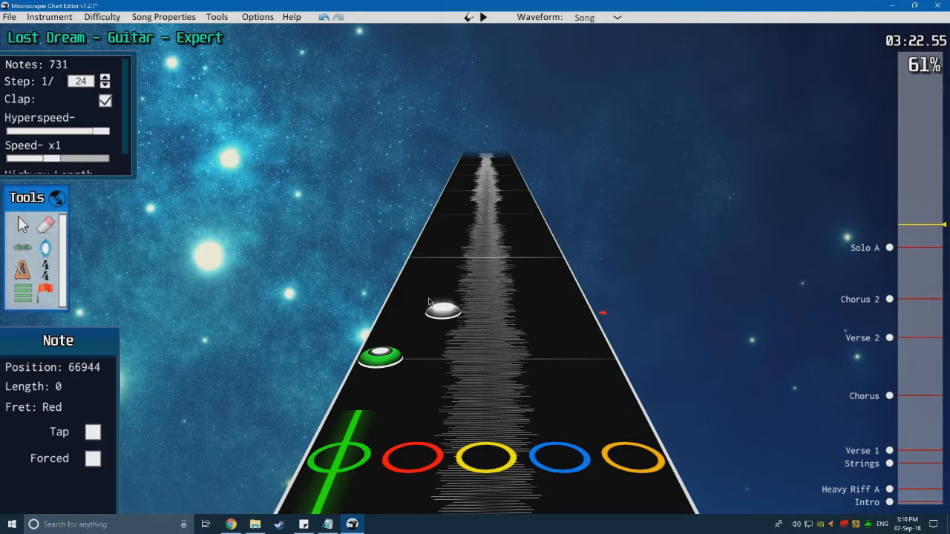
{"action": "scroll", "coordinate": [477, 301], "scroll_direction": "up", "scroll_amount": 2}
{"action": "scroll", "coordinate": [475, 304], "scroll_direction": "down", "scroll_amount": 3}
{"action": "scroll", "coordinate": [460, 313], "scroll_direction": "up", "scroll_amount": 1}
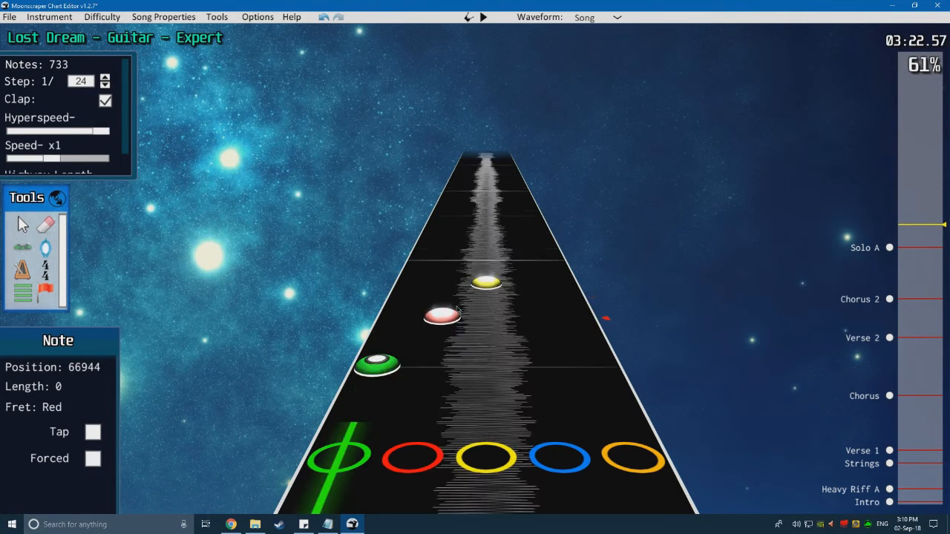
{"action": "left_click", "coordinate": [344, 311]}
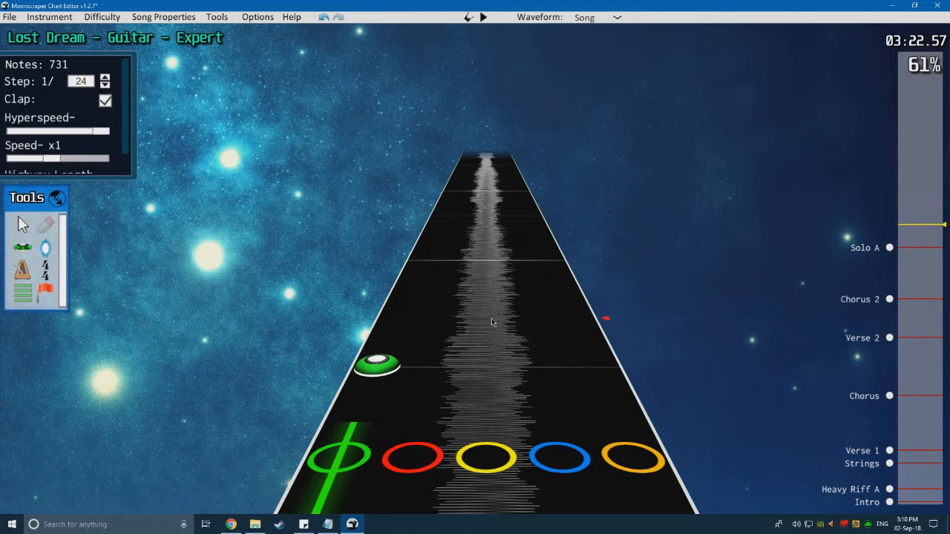
Step: Play back the passage and change the green note after the green sustain to an orange note
{"action": "scroll", "coordinate": [460, 314], "scroll_direction": "up", "scroll_amount": 2}
{"action": "scroll", "coordinate": [417, 315], "scroll_direction": "down", "scroll_amount": 2}
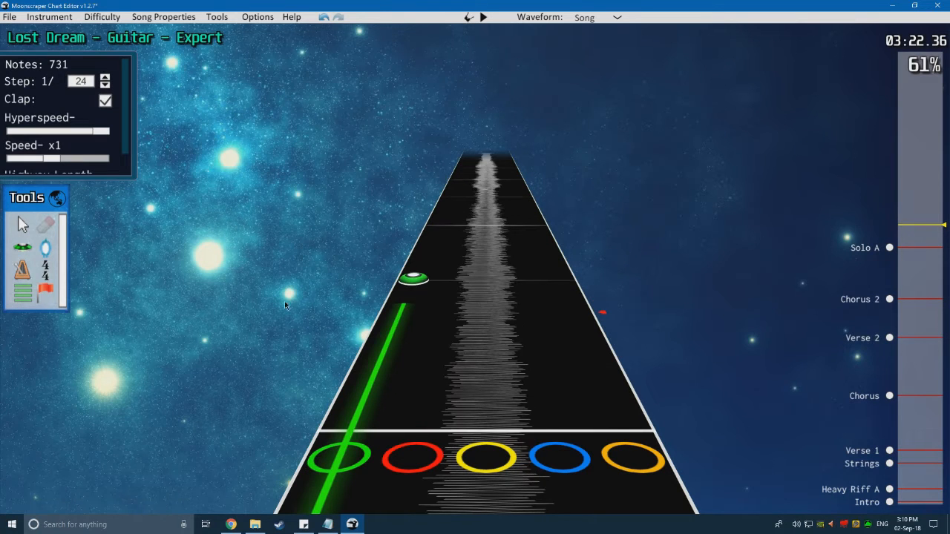
{"action": "scroll", "coordinate": [371, 304], "scroll_direction": "up", "scroll_amount": 6}
{"action": "scroll", "coordinate": [360, 301], "scroll_direction": "down", "scroll_amount": 3}
{"action": "scroll", "coordinate": [360, 300], "scroll_direction": "up", "scroll_amount": 3}
{"action": "scroll", "coordinate": [361, 300], "scroll_direction": "down", "scroll_amount": 2}
{"action": "key", "text": "space"}
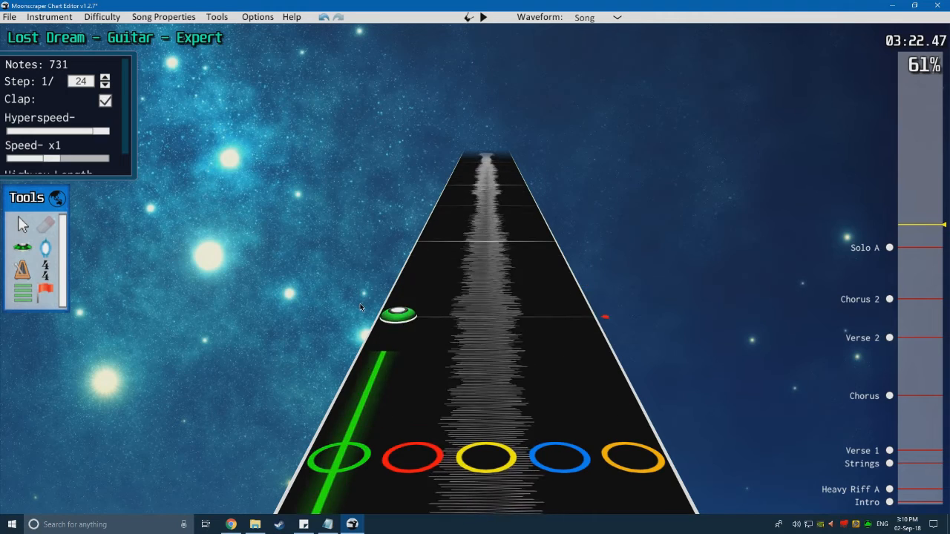
{"action": "key", "text": "space"}
{"action": "scroll", "coordinate": [358, 306], "scroll_direction": "up", "scroll_amount": 6}
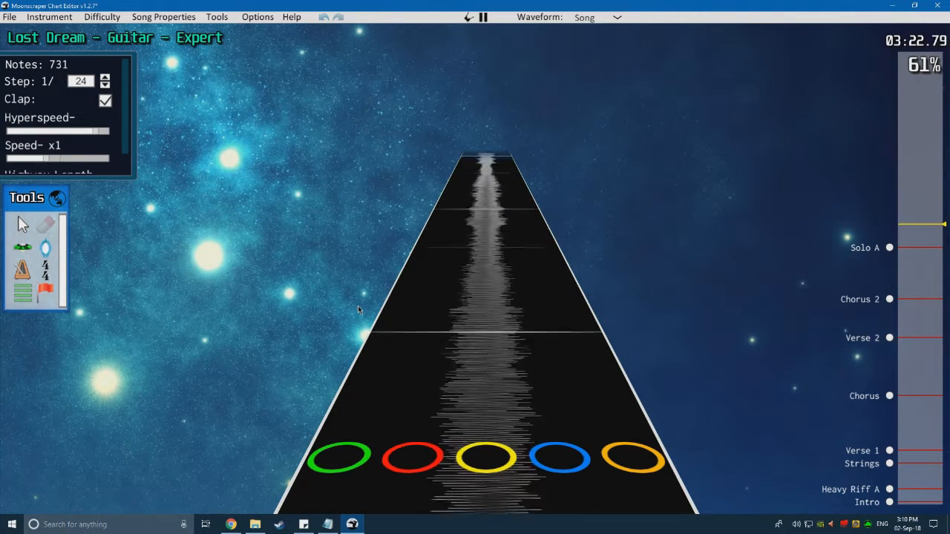
{"action": "scroll", "coordinate": [357, 307], "scroll_direction": "down", "scroll_amount": 9}
{"action": "left_click", "coordinate": [46, 224]}
{"action": "left_click", "coordinate": [439, 282]}
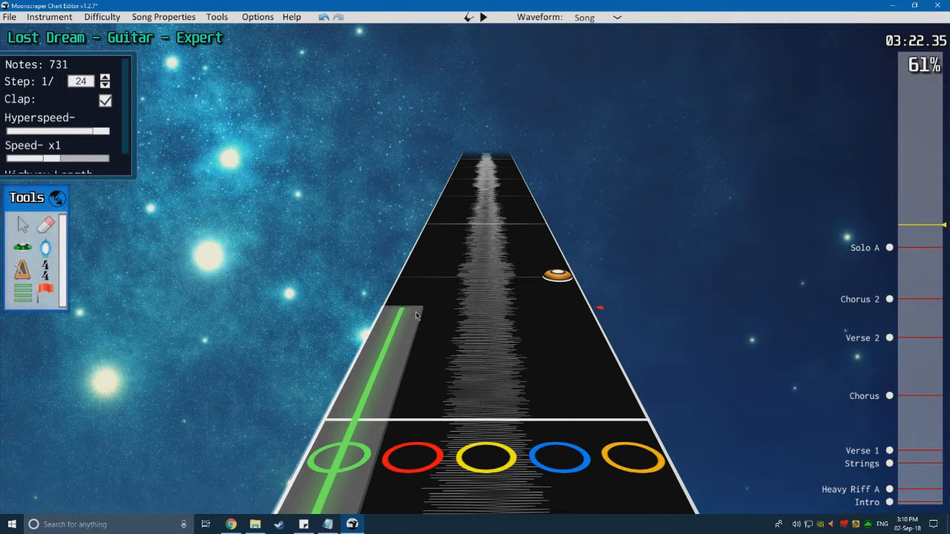
Step: Add a green note on the beat after the orange note, and play back the ending repeatedly
{"action": "key", "text": "space"}
{"action": "key", "text": "space"}
{"action": "left_click", "coordinate": [23, 246]}
{"action": "scroll", "coordinate": [316, 284], "scroll_direction": "down", "scroll_amount": 2}
{"action": "left_click", "coordinate": [412, 284]}
{"action": "key", "text": "space"}
{"action": "key", "text": "space"}
{"action": "scroll", "coordinate": [402, 299], "scroll_direction": "down", "scroll_amount": 2}
{"action": "scroll", "coordinate": [403, 299], "scroll_direction": "down", "scroll_amount": 2}
{"action": "key", "text": "space"}
{"action": "key", "text": "space"}
{"action": "scroll", "coordinate": [404, 300], "scroll_direction": "down", "scroll_amount": 1}
{"action": "key", "text": "space"}
{"action": "key", "text": "space"}
{"action": "scroll", "coordinate": [403, 299], "scroll_direction": "down", "scroll_amount": 2}
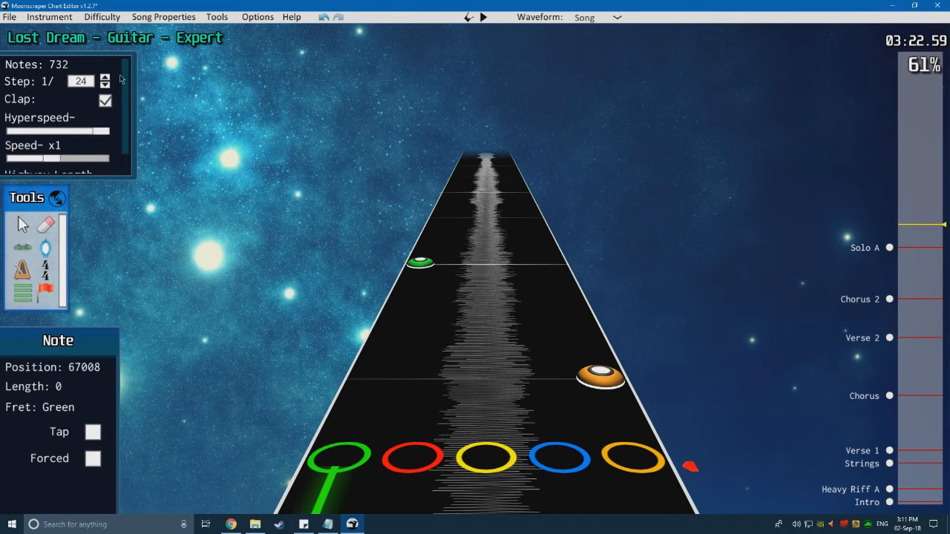
Step: Set the step to 1/32 and shift the green note one step ahead of the beat
{"action": "left_click", "coordinate": [23, 247]}
{"action": "left_click", "coordinate": [413, 280]}
{"action": "key", "text": "space"}
{"action": "key", "text": "space"}
{"action": "scroll", "coordinate": [388, 340], "scroll_direction": "down", "scroll_amount": 2}
{"action": "key", "text": "space"}
{"action": "key", "text": "space"}
{"action": "scroll", "coordinate": [327, 326], "scroll_direction": "down", "scroll_amount": 2}
{"action": "left_click", "coordinate": [22, 248]}
{"action": "scroll", "coordinate": [526, 363], "scroll_direction": "down", "scroll_amount": 1}
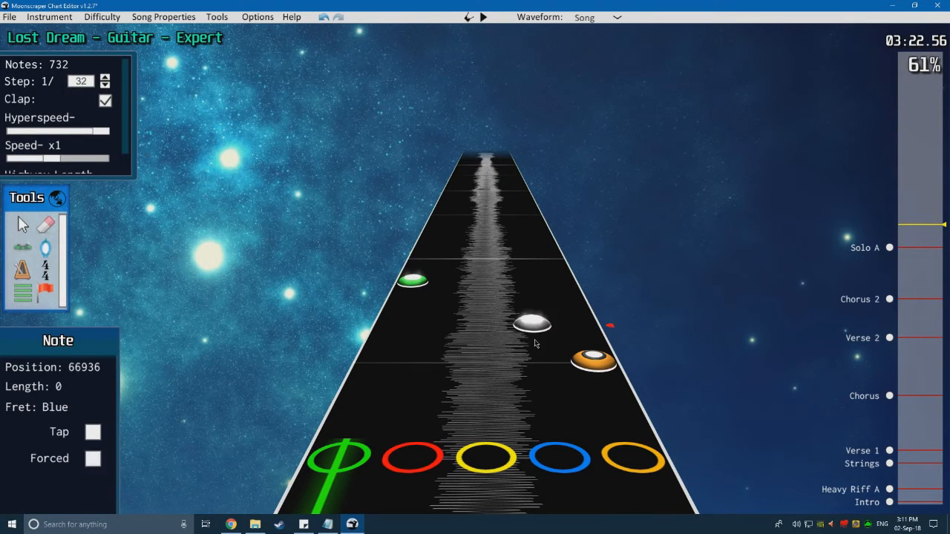
Step: Add a blue note and a yellow note between the orange and green notes, and play back
{"action": "left_click", "coordinate": [488, 308]}
{"action": "key", "text": "space"}
{"action": "key", "text": "space"}
{"action": "scroll", "coordinate": [386, 334], "scroll_direction": "down", "scroll_amount": 2}
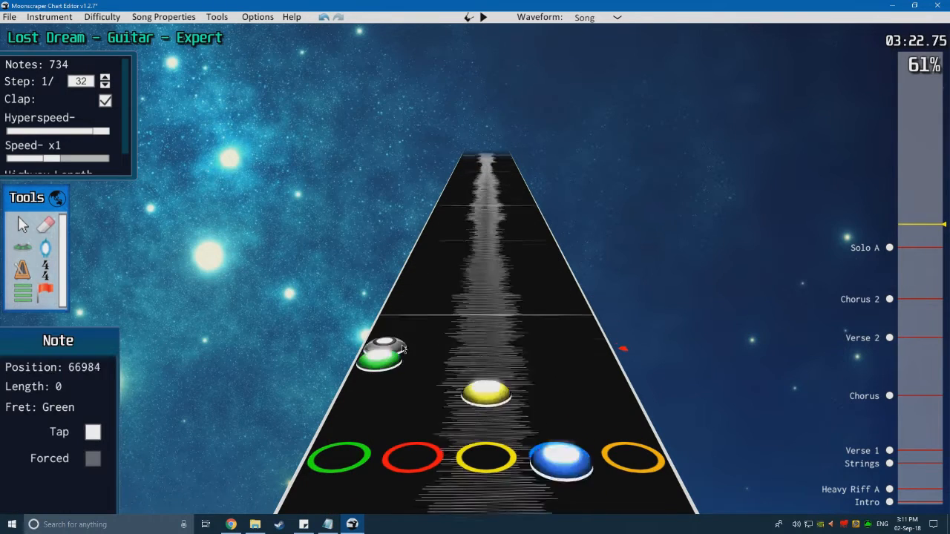
{"action": "key", "text": "space"}
{"action": "key", "text": "space"}
{"action": "scroll", "coordinate": [317, 327], "scroll_direction": "down", "scroll_amount": 1}
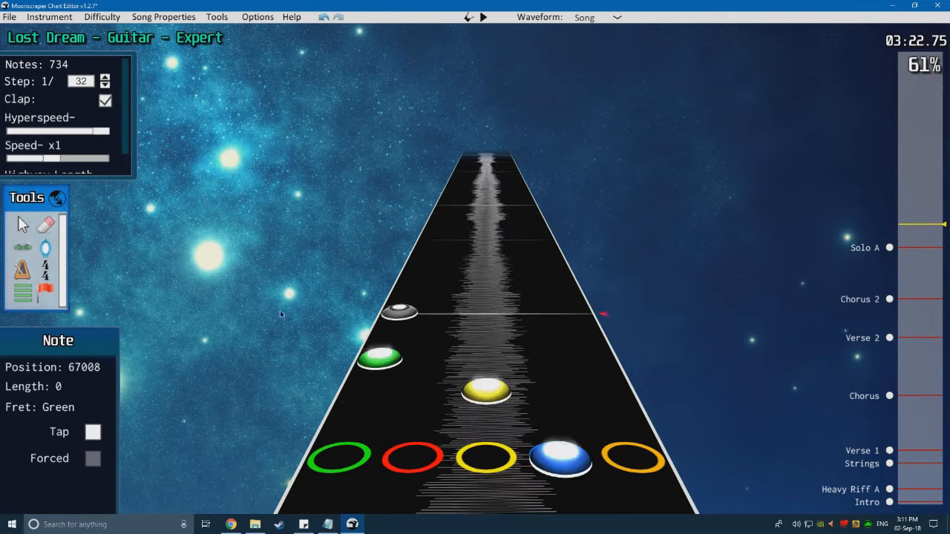
Step: Change the green note at position 66984 to red and play back the descending run
{"action": "left_click", "coordinate": [24, 231]}
{"action": "left_click_drag", "start_coordinate": [414, 365], "coordinate": [432, 362]}
{"action": "scroll", "coordinate": [334, 363], "scroll_direction": "down", "scroll_amount": 1}
{"action": "key", "text": "space"}
{"action": "key", "text": "space"}
{"action": "scroll", "coordinate": [328, 355], "scroll_direction": "down", "scroll_amount": 2}
{"action": "key", "text": "space"}
{"action": "key", "text": "space"}
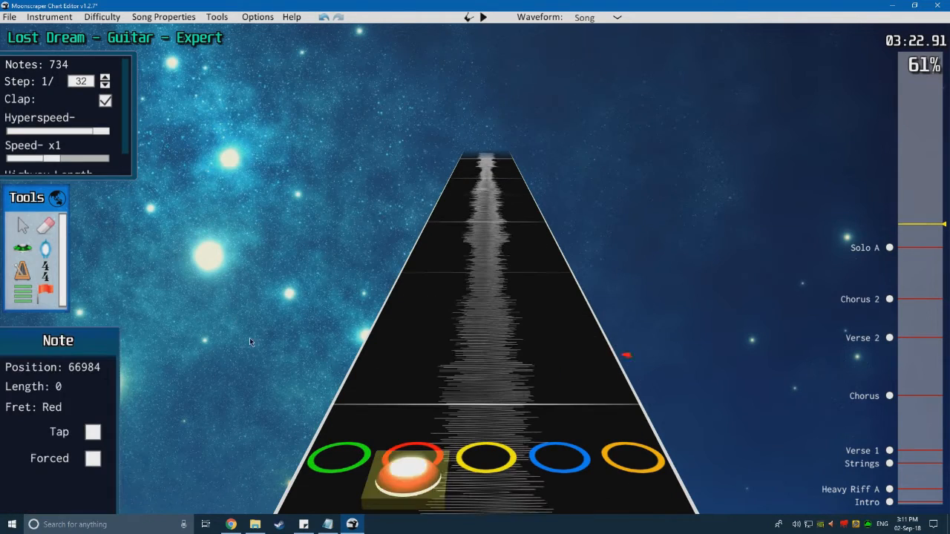
Step: Add a green note on the beat right after the red note, and play back from the sustain
{"action": "left_click", "coordinate": [25, 248]}
{"action": "left_click", "coordinate": [326, 398]}
{"action": "scroll", "coordinate": [323, 398], "scroll_direction": "down", "scroll_amount": 2}
{"action": "key", "text": "space"}
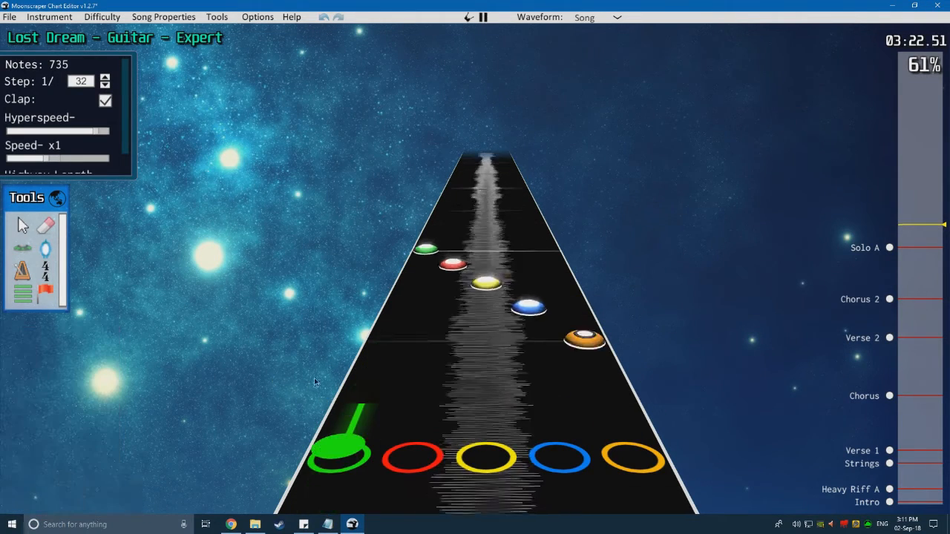
{"action": "key", "text": "space"}
Step: Continue the run after the green note with red, yellow, red, yellow, blue and orange notes, and play back
{"action": "scroll", "coordinate": [417, 369], "scroll_direction": "down", "scroll_amount": 1}
{"action": "key", "text": "space"}
{"action": "key", "text": "space"}
{"action": "scroll", "coordinate": [414, 373], "scroll_direction": "down", "scroll_amount": 1}
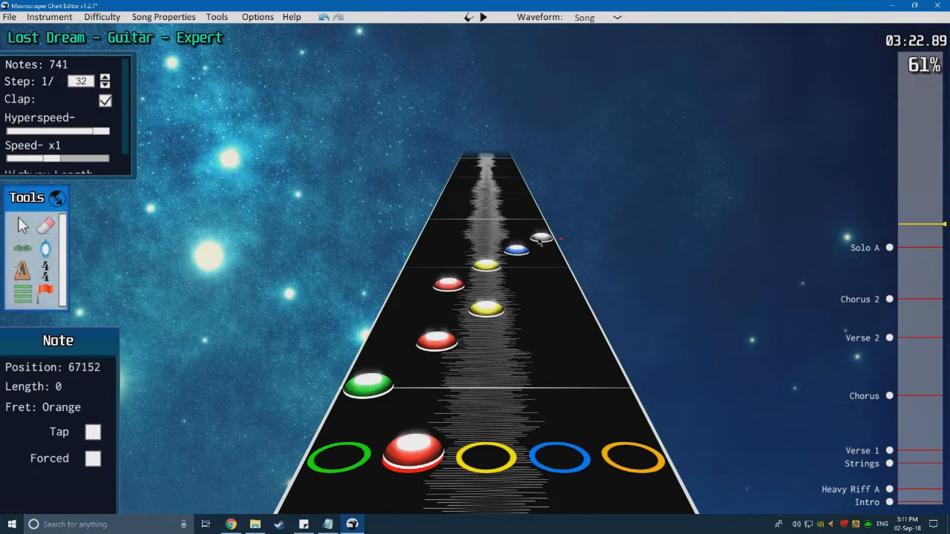
{"action": "left_click", "coordinate": [541, 239]}
{"action": "scroll", "coordinate": [541, 239], "scroll_direction": "down", "scroll_amount": 1}
{"action": "key", "text": "space"}
{"action": "key", "text": "space"}
{"action": "scroll", "coordinate": [401, 361], "scroll_direction": "down", "scroll_amount": 2}
{"action": "key", "text": "space"}
{"action": "key", "text": "space"}
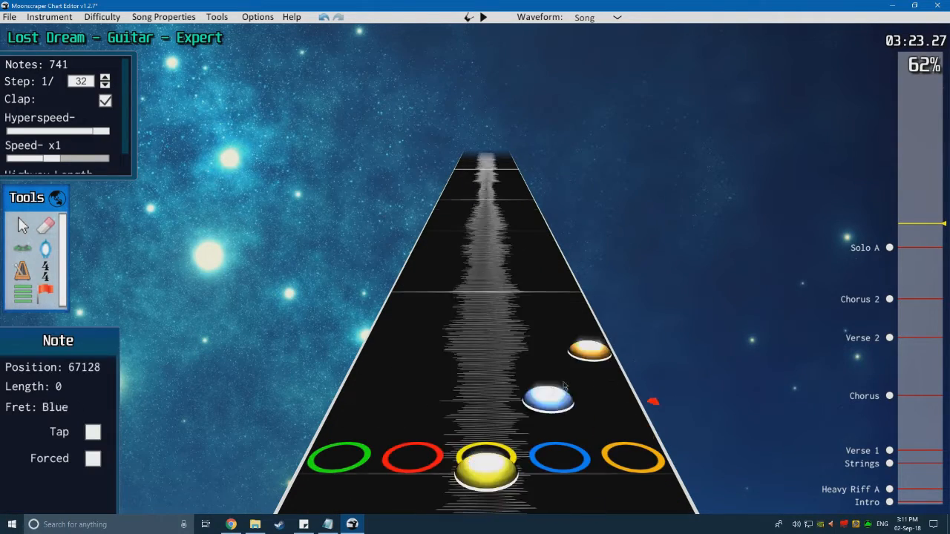
Step: Slow the playback speed to x0.6 and listen to the whole run past its last orange note
{"action": "scroll", "coordinate": [538, 348], "scroll_direction": "down", "scroll_amount": 1}
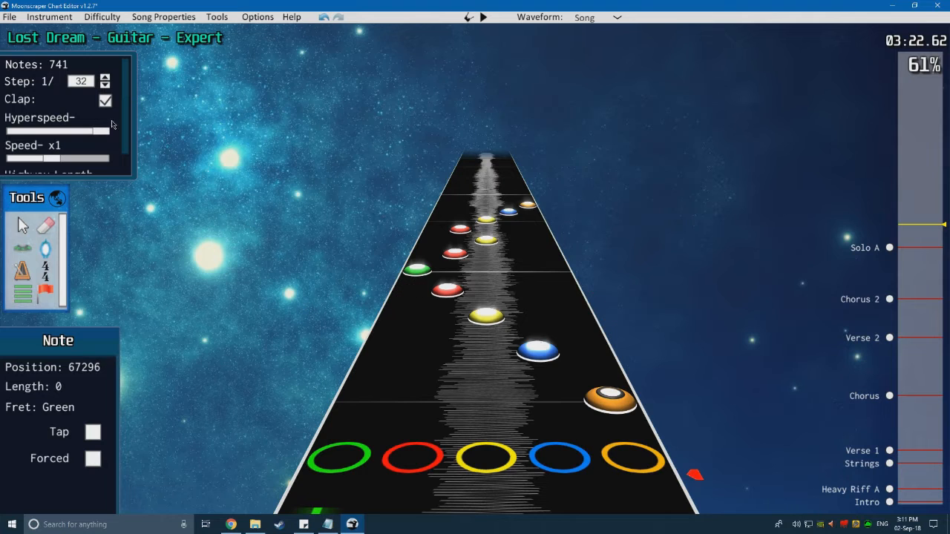
{"action": "scroll", "coordinate": [78, 128], "scroll_direction": "down", "scroll_amount": 1}
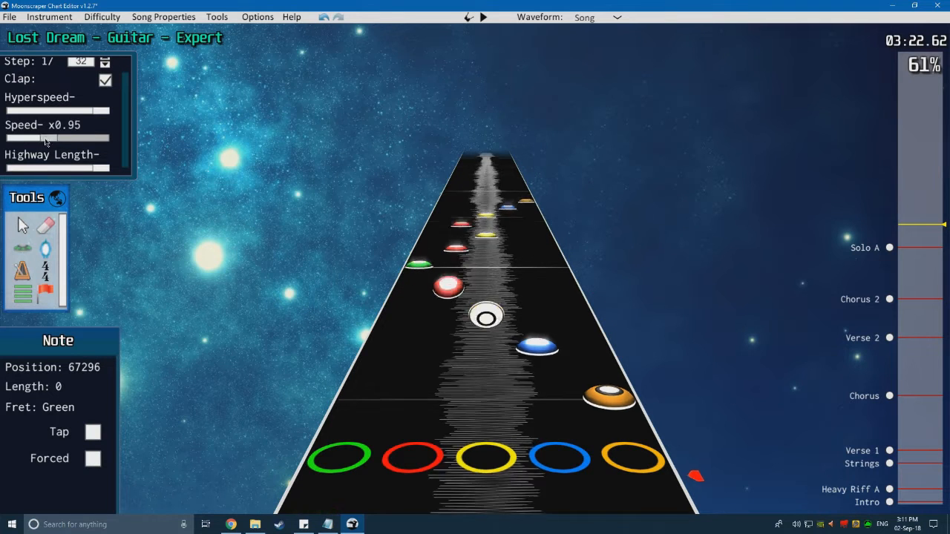
{"action": "key", "text": "space"}
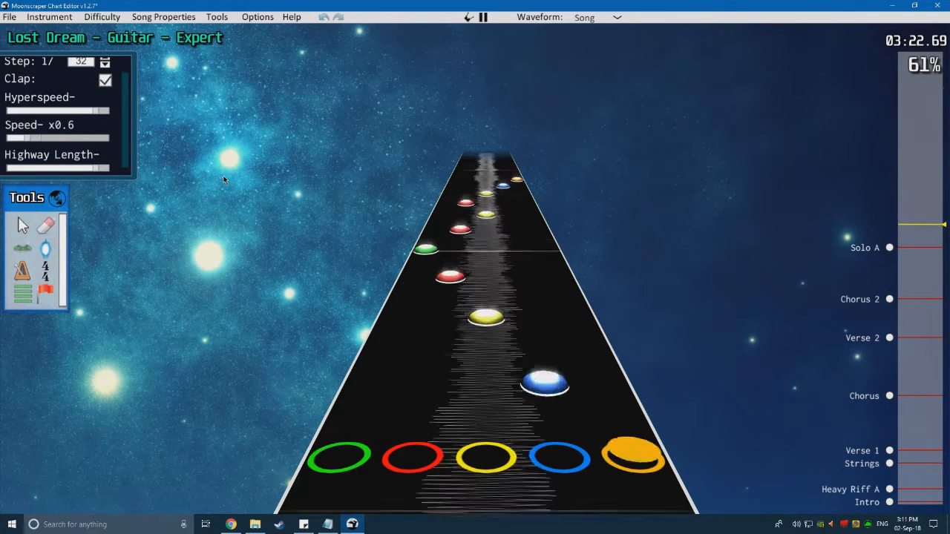
{"action": "key", "text": "space"}
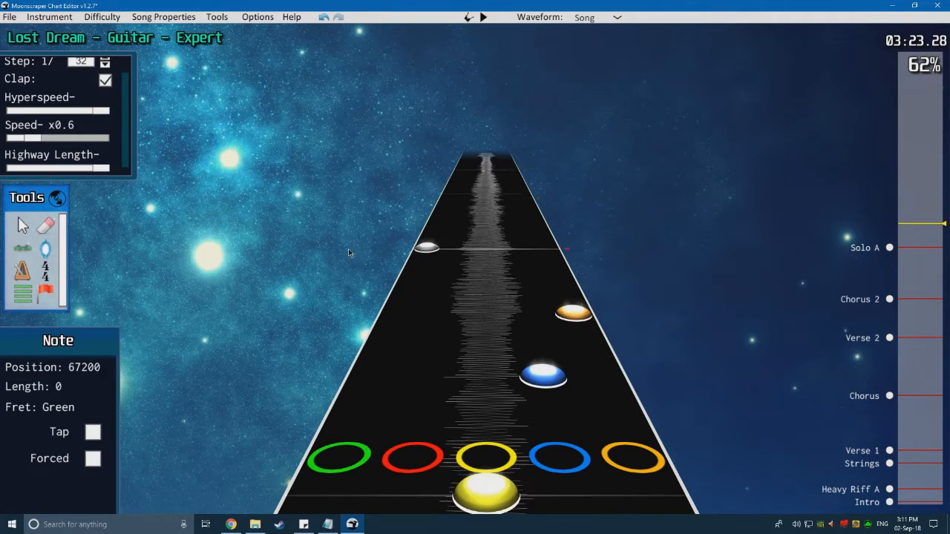
{"action": "key", "text": "space"}
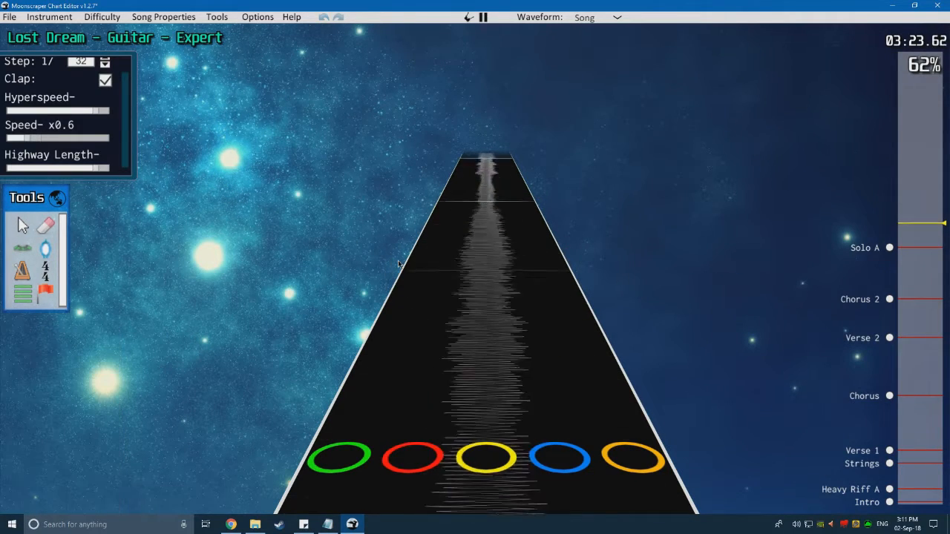
{"action": "key", "text": "space"}
Step: Add blue, red and green notes at 1/32 spacing after the last orange note, checking by slowed playback
{"action": "key", "text": "space"}
{"action": "key", "text": "space"}
{"action": "key", "text": "space"}
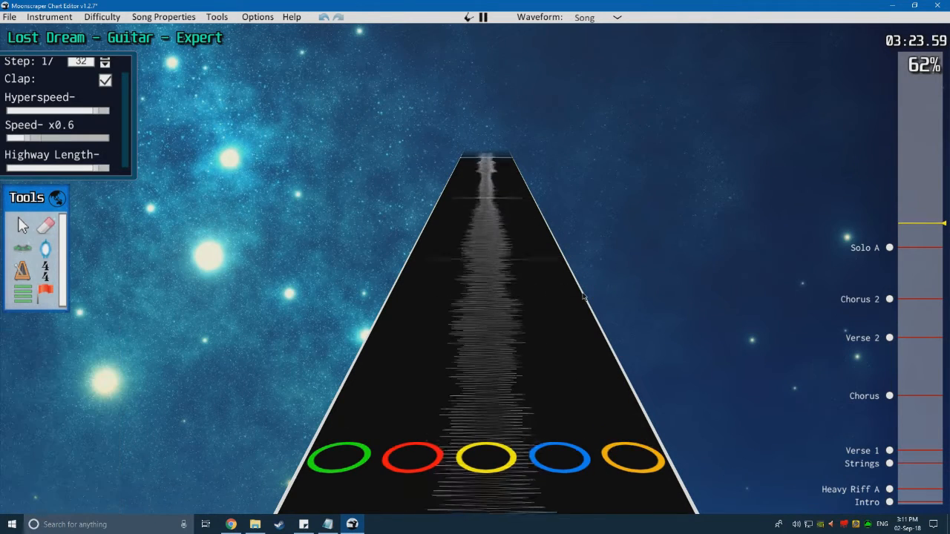
{"action": "key", "text": "space"}
{"action": "key", "text": "space"}
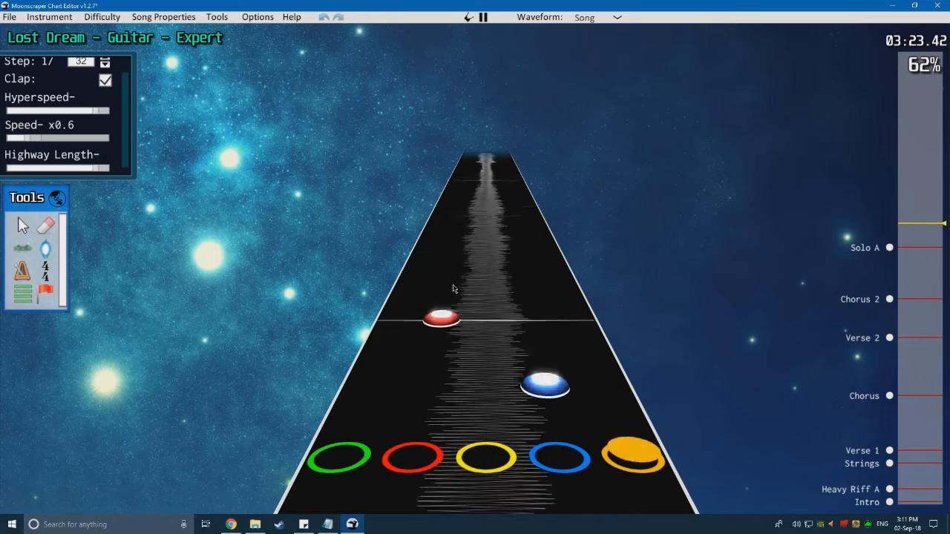
{"action": "key", "text": "space"}
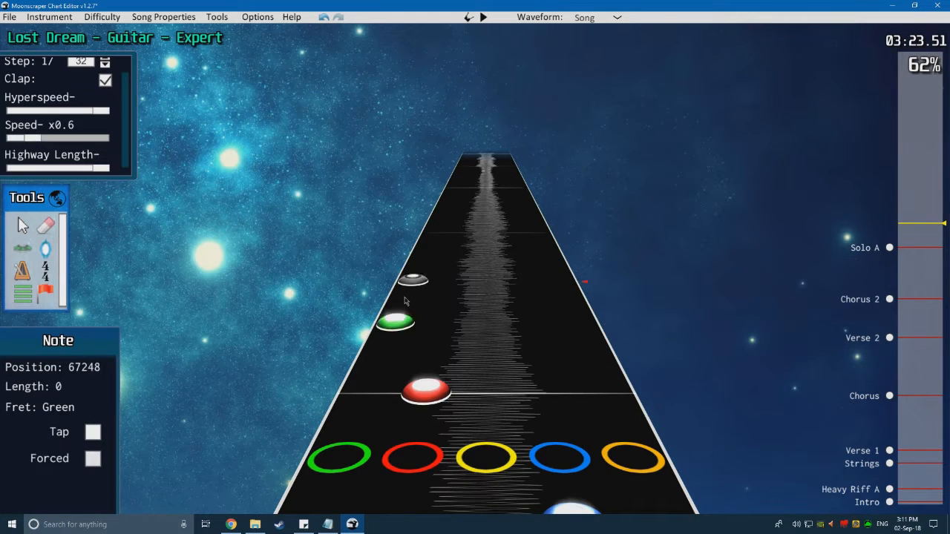
Step: Add ascending red, yellow, blue and orange notes after the last green note, ending at position 67320, and play back
{"action": "key", "text": "space"}
{"action": "key", "text": "space"}
{"action": "key", "text": "space"}
{"action": "key", "text": "space"}
{"action": "key", "text": "space"}
{"action": "key", "text": "space"}
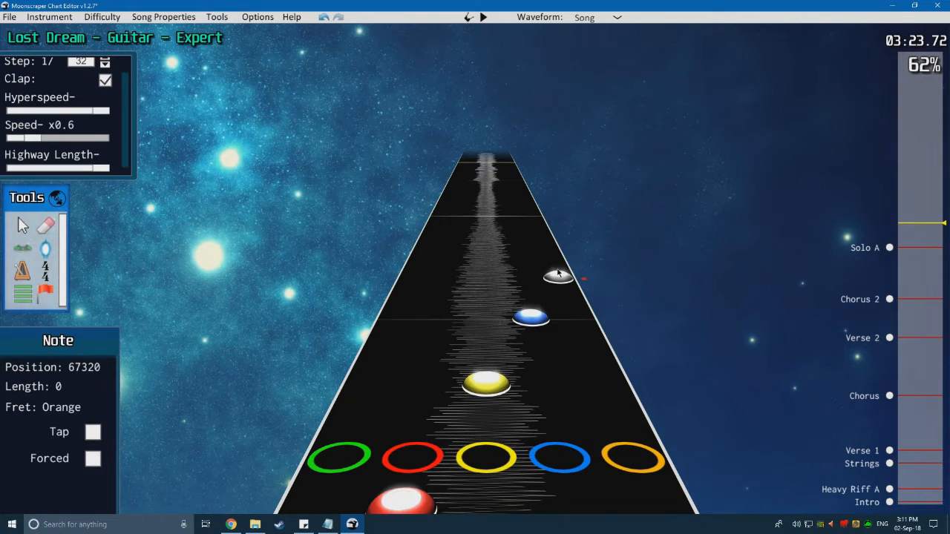
Step: Play back the ascending notes and add a yellow note and an orange note after them, the orange on the beat
{"action": "key", "text": "space"}
{"action": "key", "text": "space"}
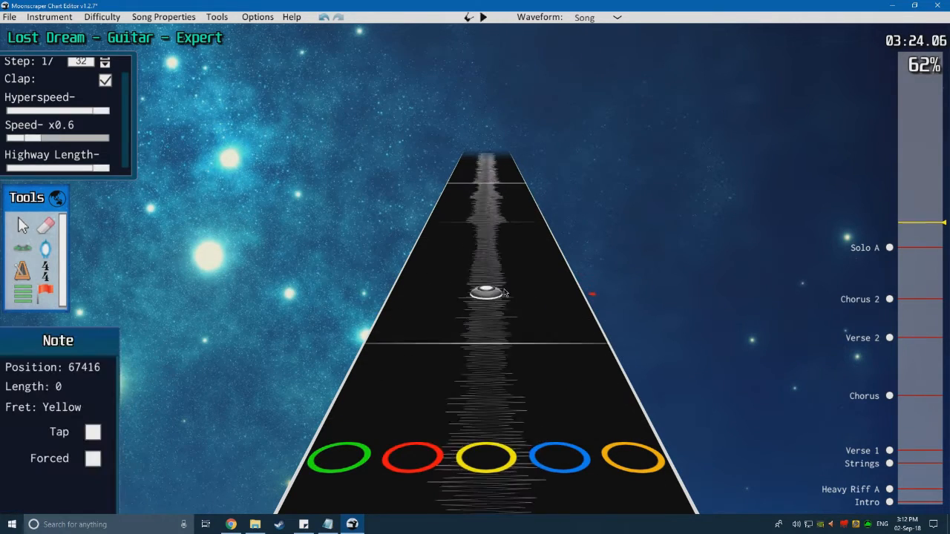
{"action": "key", "text": "space"}
{"action": "key", "text": "space"}
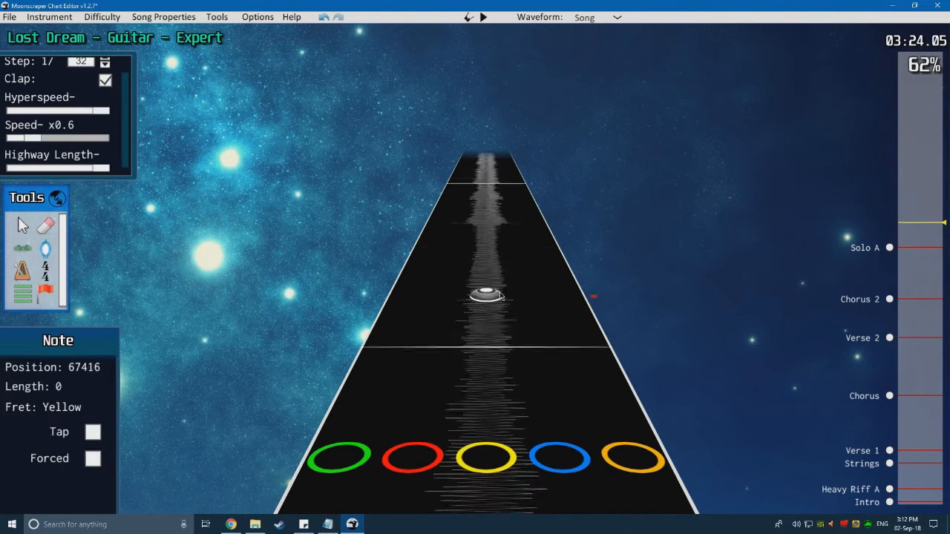
{"action": "scroll", "coordinate": [480, 292], "scroll_direction": "down", "scroll_amount": 2}
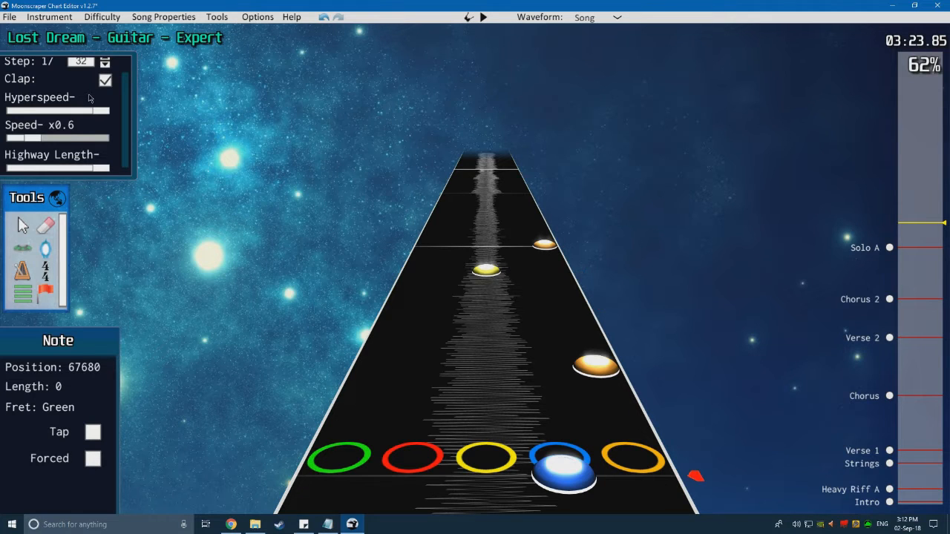
Step: Set the step to 1/48, replace the last yellow note with yellow and blue notes leading into the orange, and play back
{"action": "scroll", "coordinate": [89, 97], "scroll_direction": "up", "scroll_amount": 1}
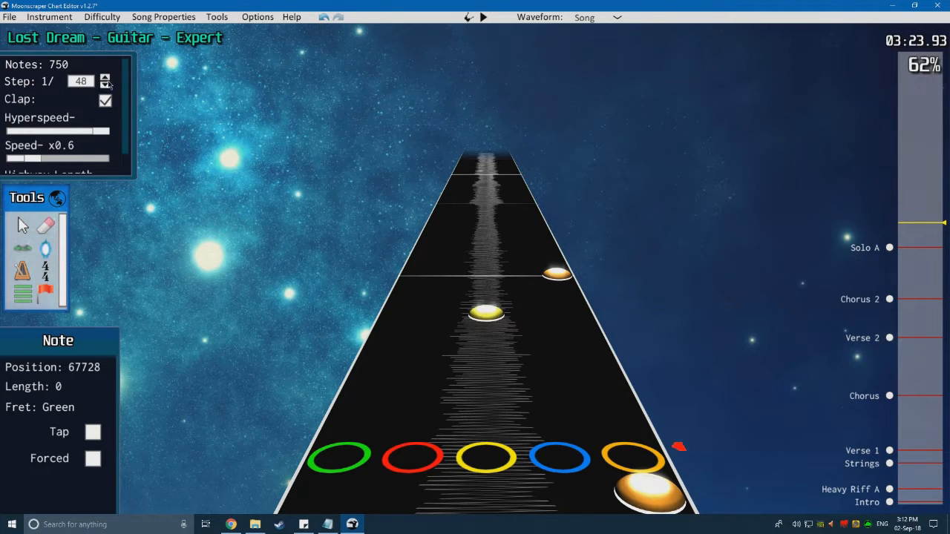
{"action": "left_click", "coordinate": [15, 225]}
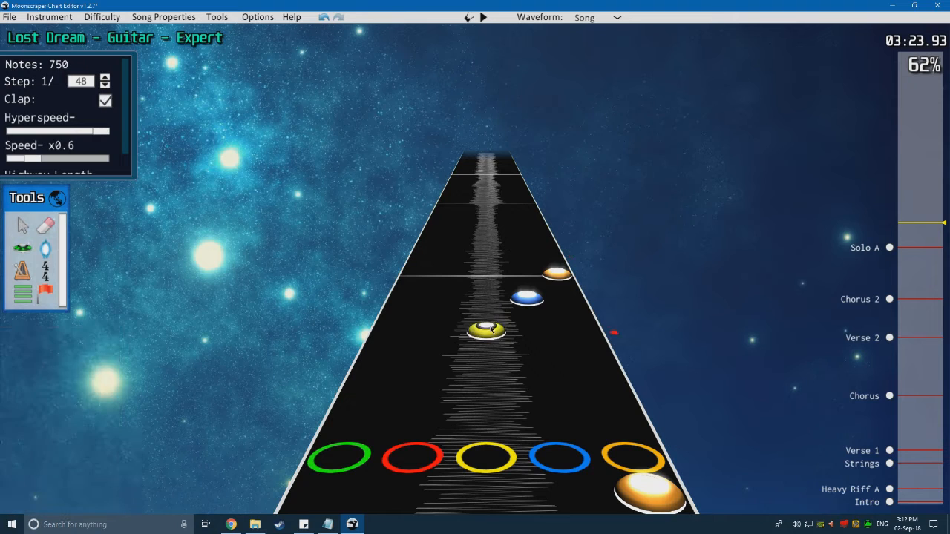
{"action": "left_click", "coordinate": [490, 329]}
{"action": "scroll", "coordinate": [380, 360], "scroll_direction": "down", "scroll_amount": 1}
{"action": "key", "text": "space"}
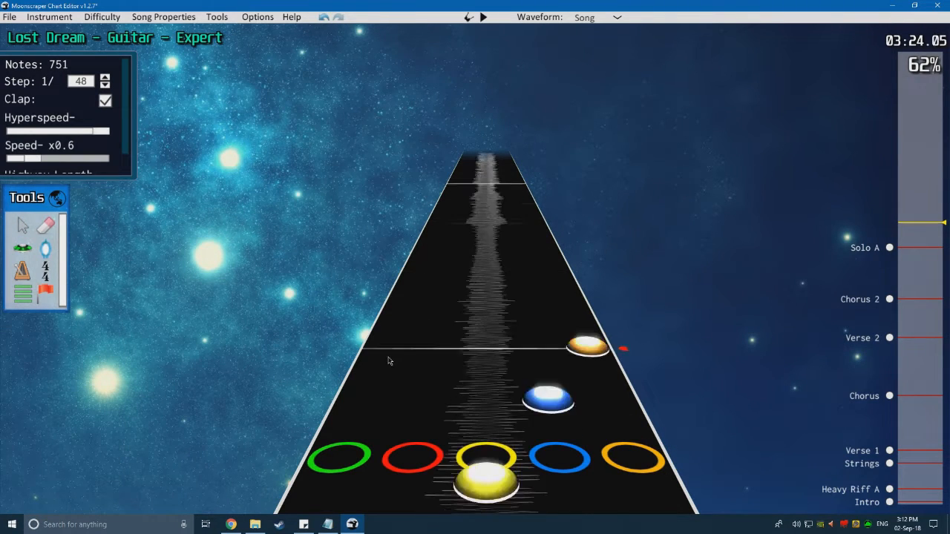
{"action": "key", "text": "space"}
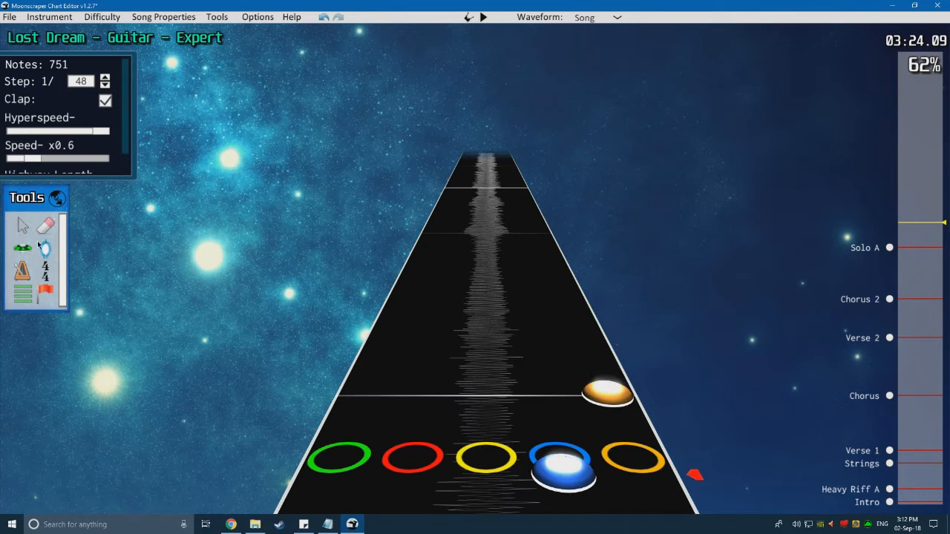
Step: Add a blue note after the orange note on the beat, and play back the ending
{"action": "left_click", "coordinate": [527, 301]}
{"action": "key", "text": "space"}
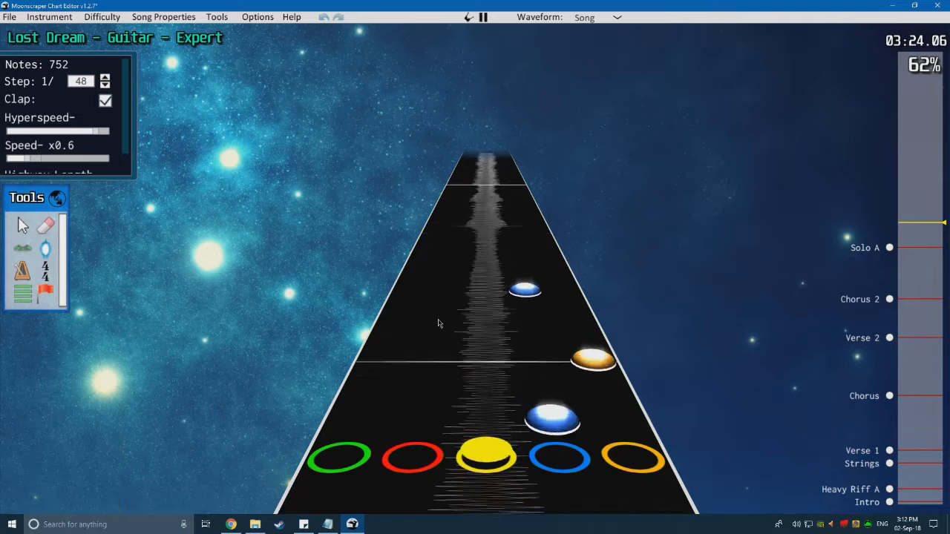
{"action": "key", "text": "space"}
{"action": "left_click", "coordinate": [404, 305]}
{"action": "key", "text": "space"}
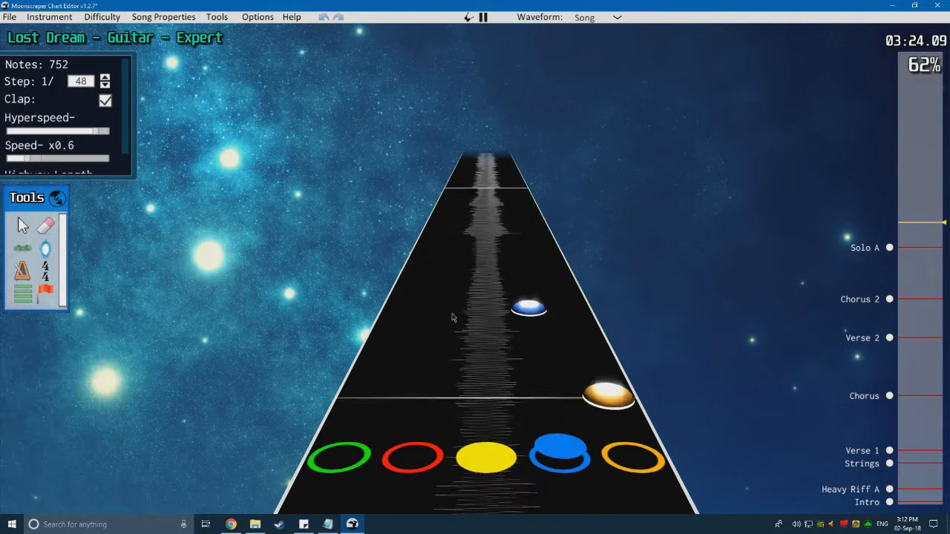
{"action": "key", "text": "space"}
{"action": "left_click", "coordinate": [397, 311]}
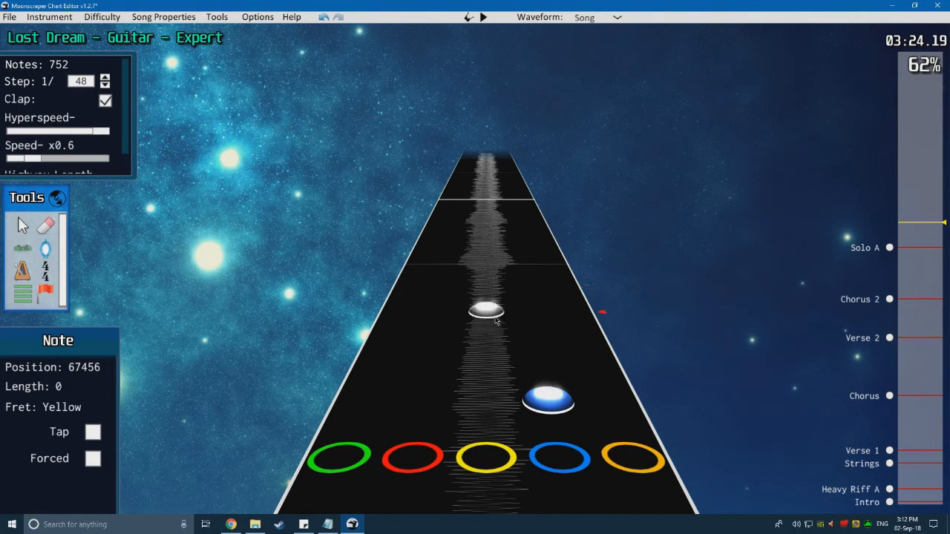
Step: Add yellow, red and green notes after the last blue note, and sustain the green note up to the measure line
{"action": "key", "text": "space"}
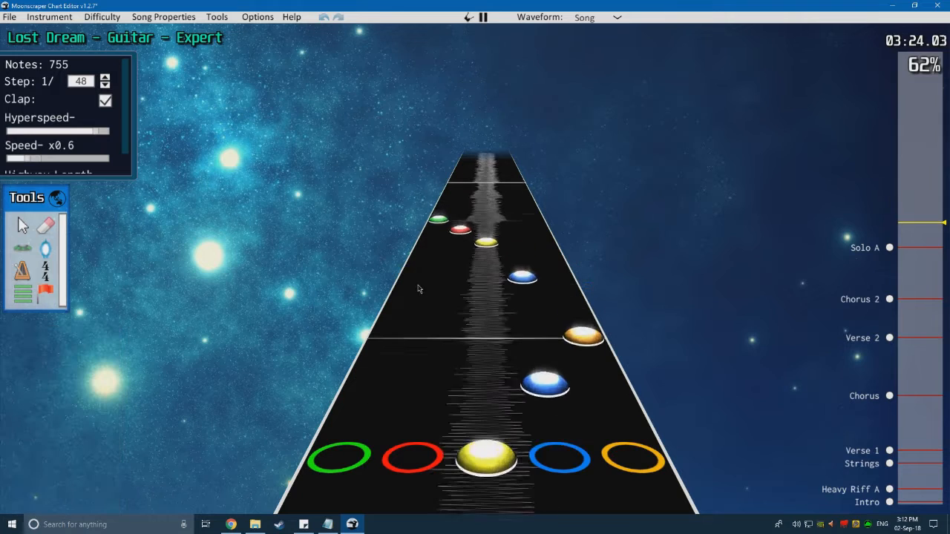
{"action": "key", "text": "space"}
{"action": "left_click", "coordinate": [415, 308]}
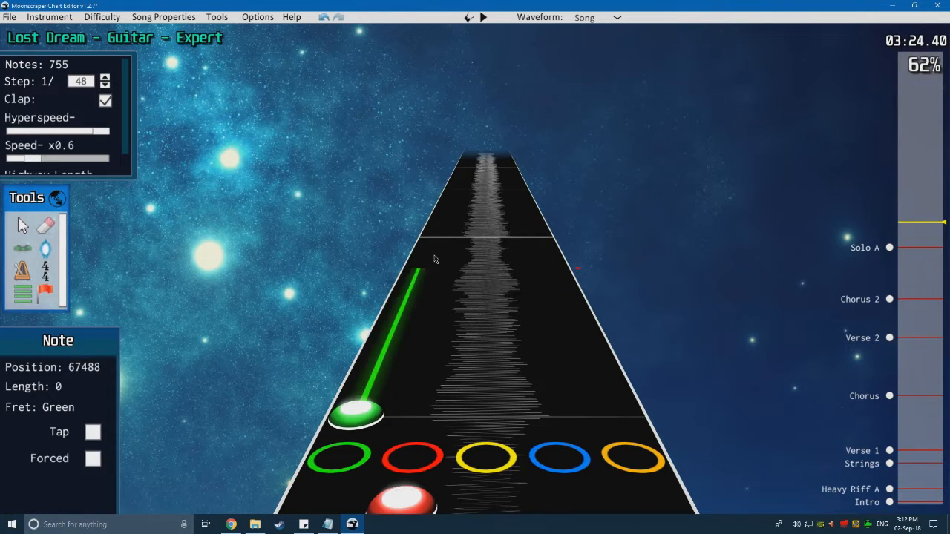
{"action": "key", "text": "space"}
{"action": "key", "text": "space"}
{"action": "left_click", "coordinate": [418, 294]}
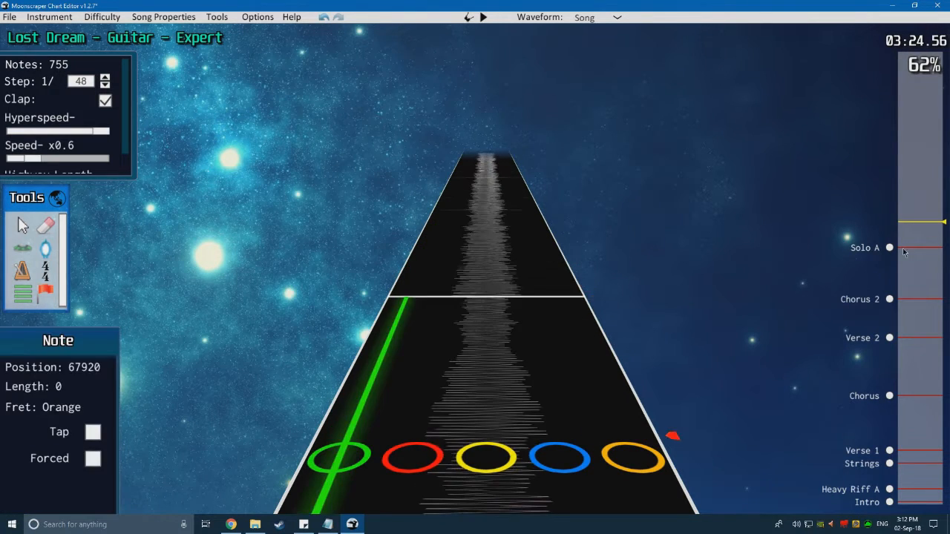
Step: Set the playback speed to x1 and play back the whole of Solo A from its section marker
{"action": "left_click", "coordinate": [889, 250]}
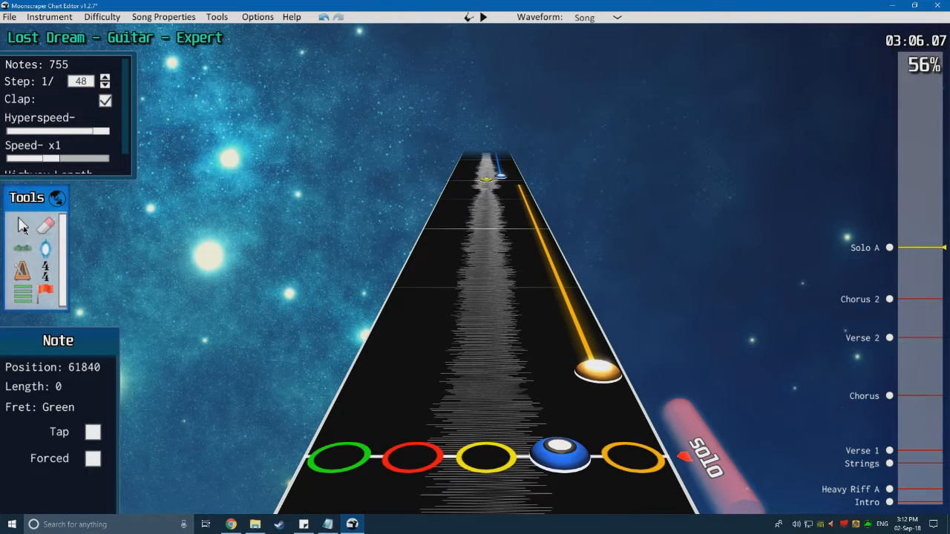
{"action": "key", "text": "space"}
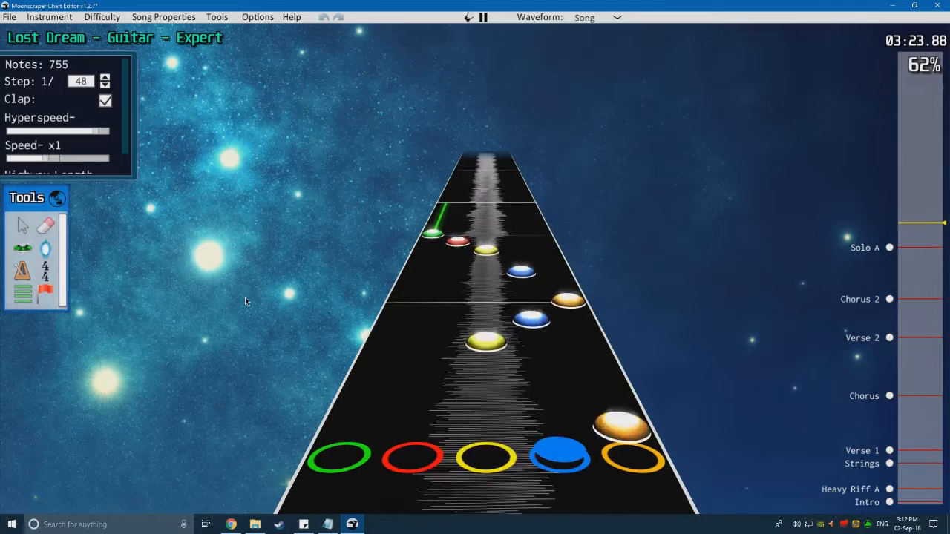
{"action": "key", "text": "space"}
{"action": "scroll", "coordinate": [379, 389], "scroll_direction": "down", "scroll_amount": 5}
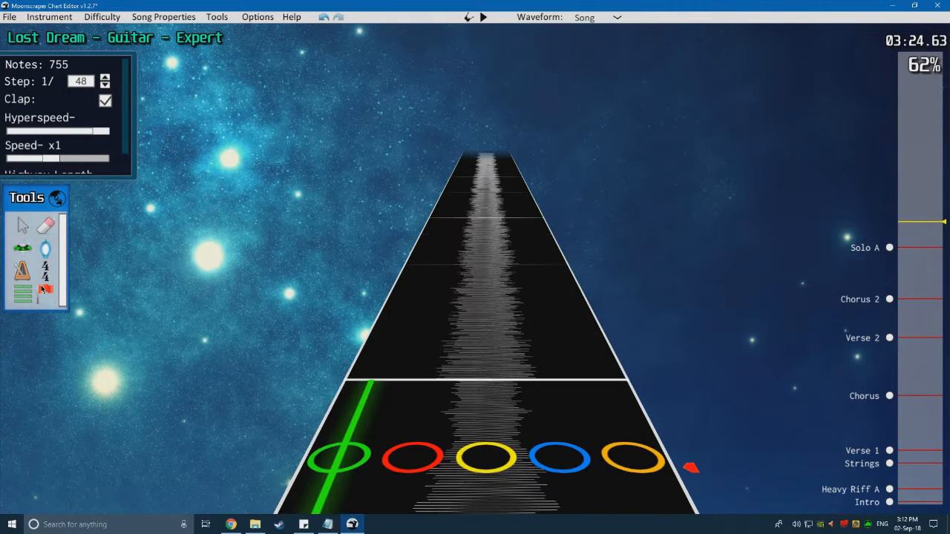
Step: Add a section named Solo B at position 67584 and play back the transition into it
{"action": "left_click", "coordinate": [46, 289]}
{"action": "left_click", "coordinate": [356, 388]}
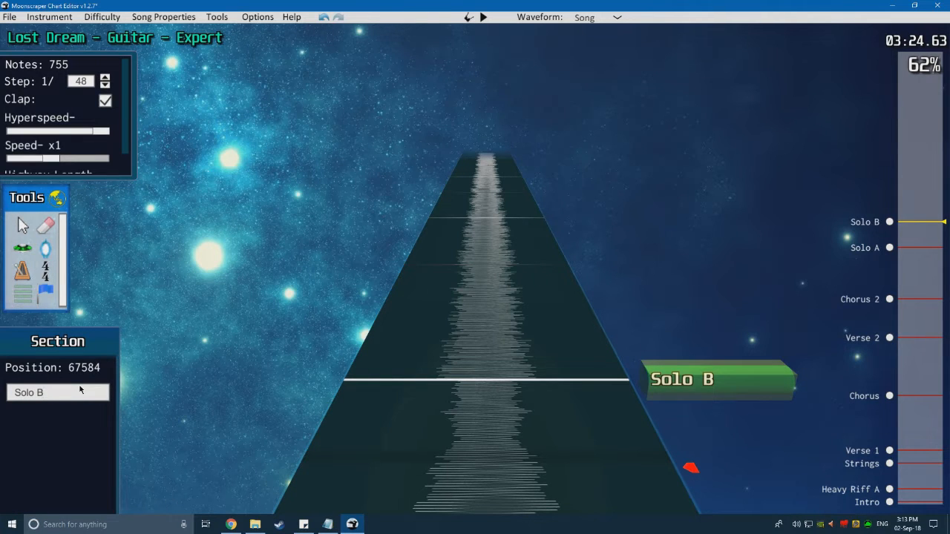
{"action": "key", "text": "space"}
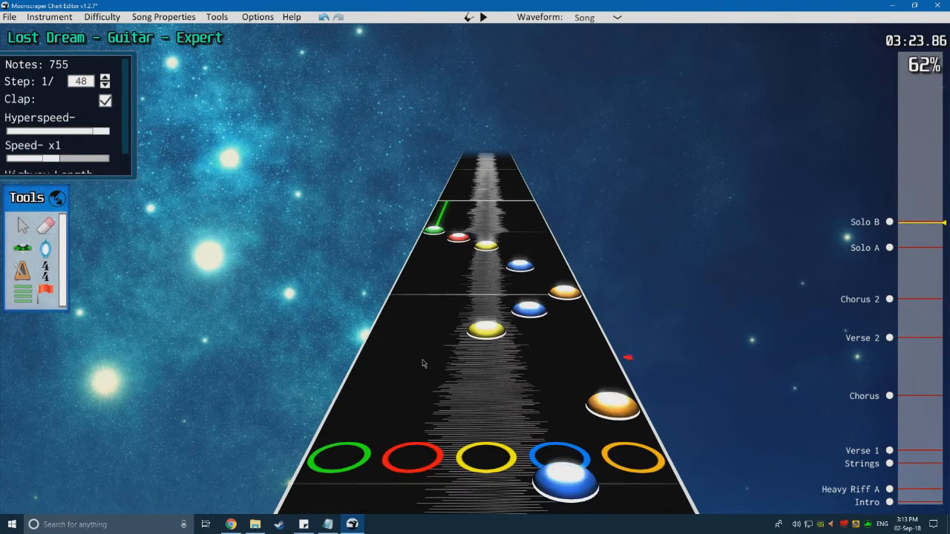
{"action": "key", "text": "space"}
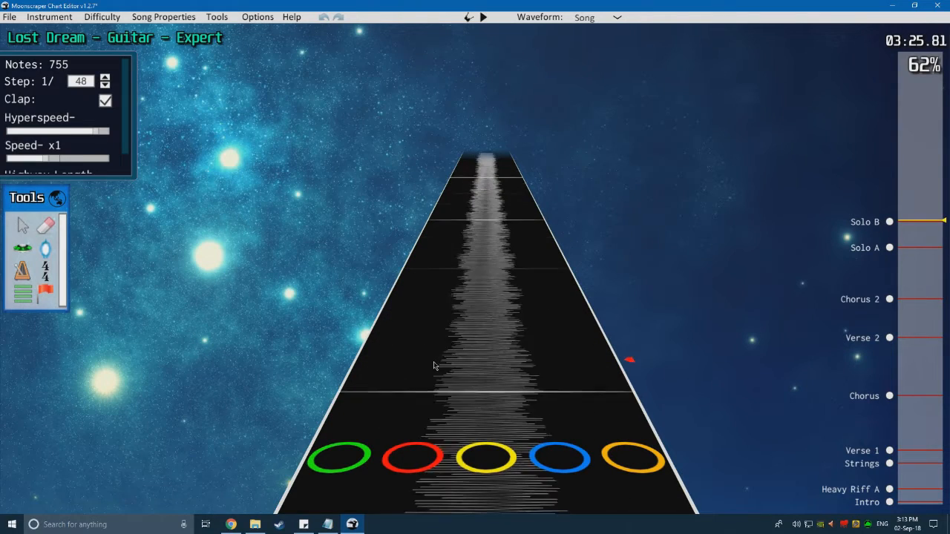
Step: Add green, red and yellow notes at positions 67584, 67632 and 67680 to open Solo B, playing back between placements
{"action": "scroll", "coordinate": [406, 381], "scroll_direction": "down", "scroll_amount": 5}
{"action": "left_click", "coordinate": [407, 380]}
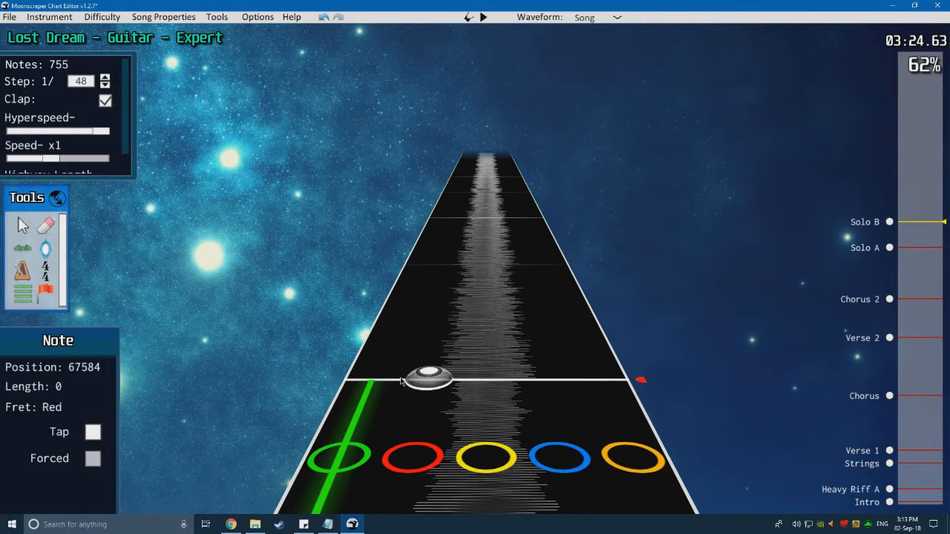
{"action": "key", "text": "space"}
{"action": "key", "text": "space"}
{"action": "scroll", "coordinate": [430, 392], "scroll_direction": "down", "scroll_amount": 3}
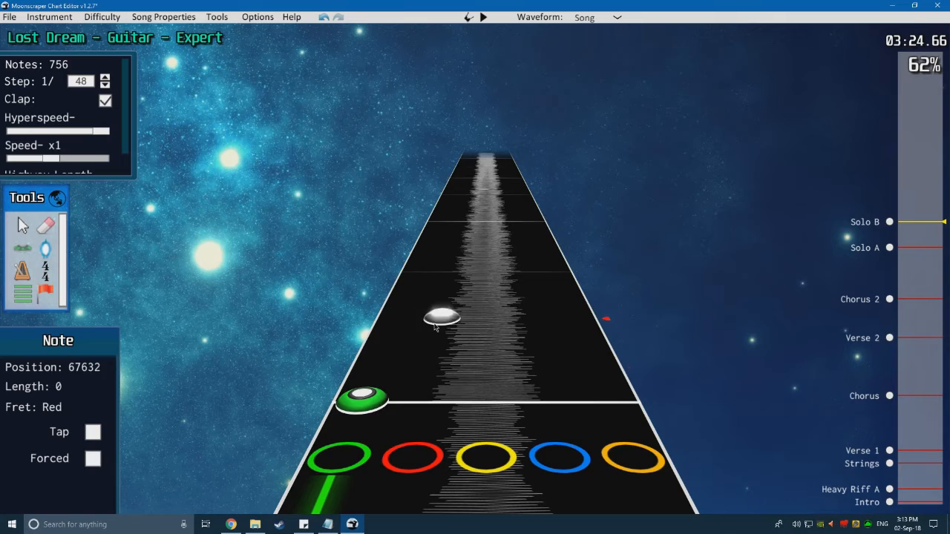
{"action": "left_click", "coordinate": [487, 275]}
{"action": "key", "text": "space"}
{"action": "key", "text": "space"}
{"action": "scroll", "coordinate": [562, 332], "scroll_direction": "down", "scroll_amount": 3}
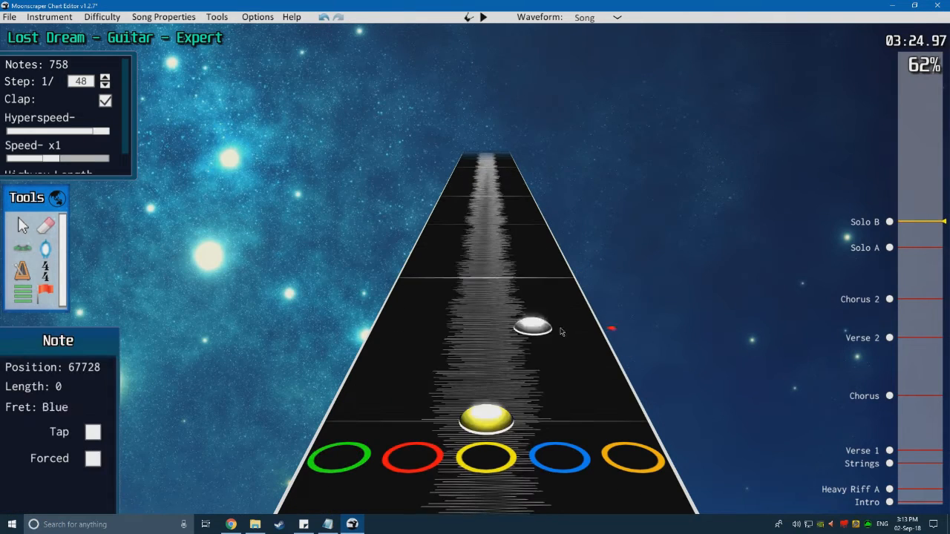
Step: Add a blue note at position 67728 after the yellow note and play back
{"action": "key", "text": "space"}
{"action": "key", "text": "space"}
{"action": "scroll", "coordinate": [510, 353], "scroll_direction": "down", "scroll_amount": 3}
{"action": "scroll", "coordinate": [511, 353], "scroll_direction": "down", "scroll_amount": 1}
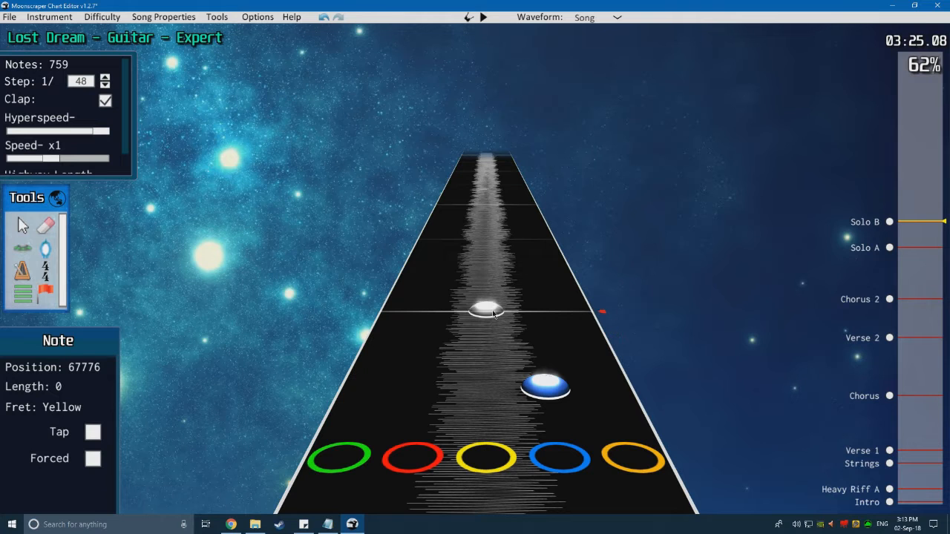
Step: Replace the blue note at position 67728 with a red note and play back Solo B's opening
{"action": "scroll", "coordinate": [492, 314], "scroll_direction": "down", "scroll_amount": 4}
{"action": "left_click", "coordinate": [26, 247]}
{"action": "right_click", "coordinate": [519, 255]}
{"action": "left_click", "coordinate": [455, 254]}
{"action": "scroll", "coordinate": [427, 301], "scroll_direction": "down", "scroll_amount": 1}
{"action": "key", "text": "space"}
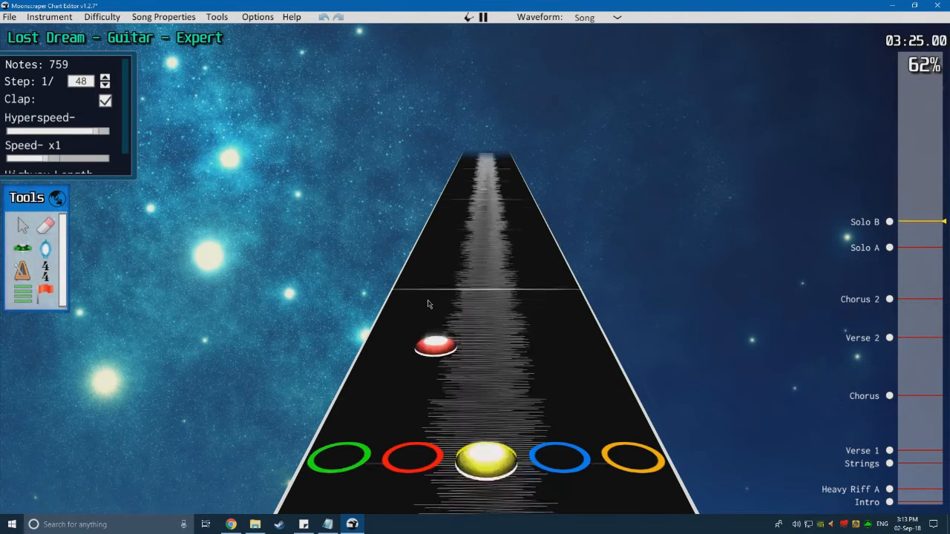
Step: Add blue, orange and blue notes from position 67776 onward, and erase the extra blue note just after the orange one
{"action": "left_click", "coordinate": [524, 335]}
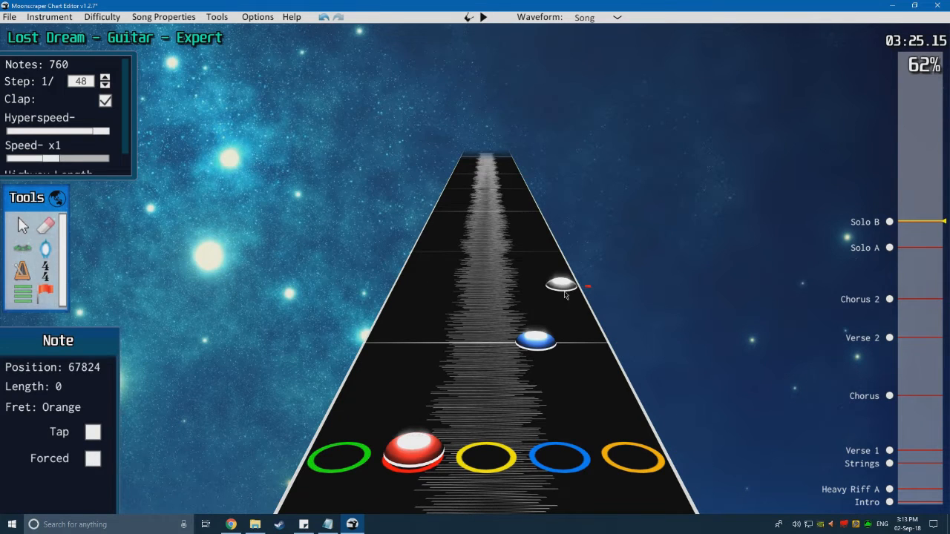
{"action": "key", "text": "Delete"}
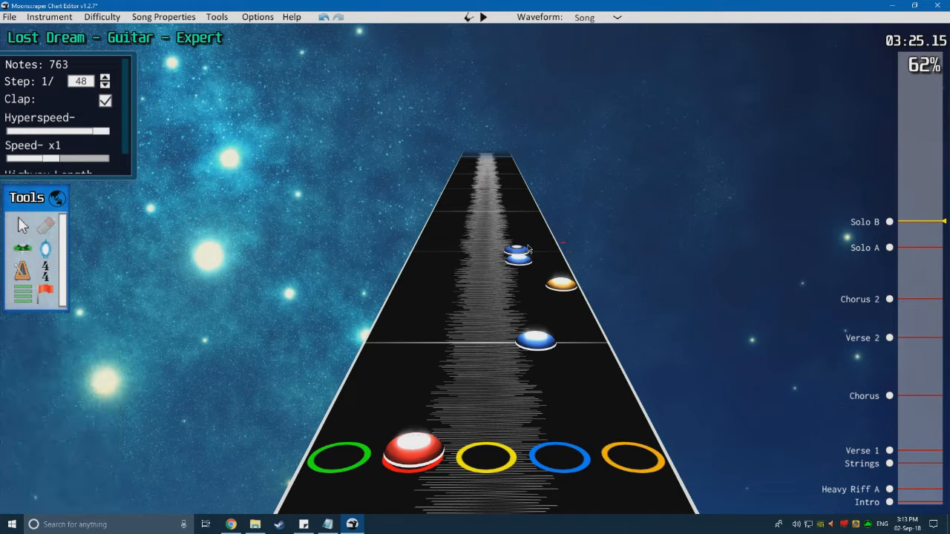
Step: Set the step to 1/32 and play back the opening notes of Solo B
{"action": "key", "text": "space"}
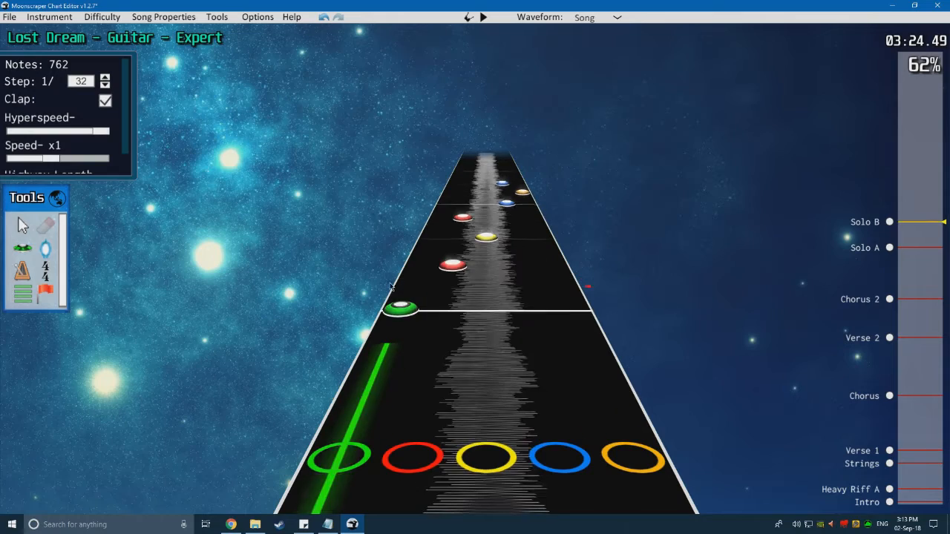
{"action": "key", "text": "space"}
{"action": "scroll", "coordinate": [352, 302], "scroll_direction": "down", "scroll_amount": 3}
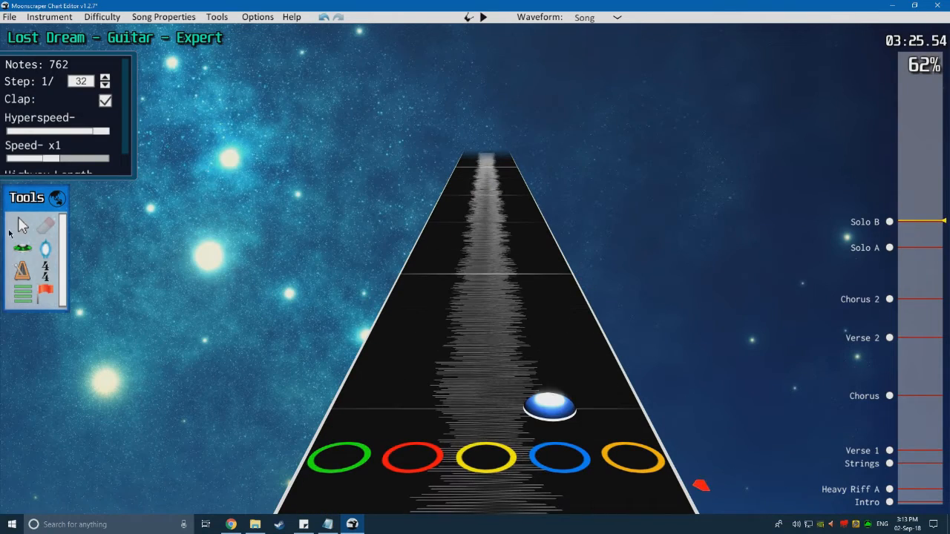
Step: Place a yellow, a red and a green note in succession after the blue note near 03:25.5, checking them against playback
{"action": "left_click", "coordinate": [21, 250]}
{"action": "scroll", "coordinate": [450, 313], "scroll_direction": "down", "scroll_amount": 3}
{"action": "key", "text": "space"}
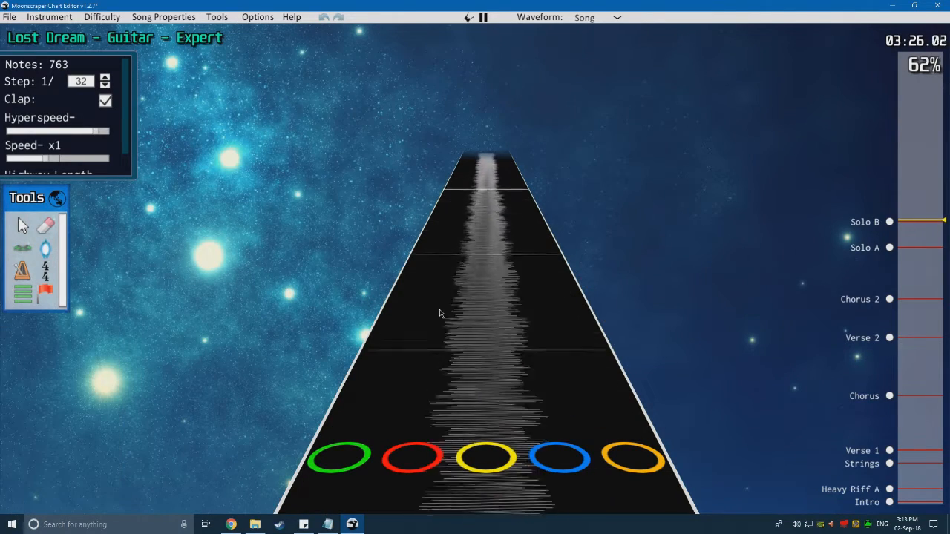
{"action": "key", "text": "space"}
{"action": "scroll", "coordinate": [430, 334], "scroll_direction": "down", "scroll_amount": 3}
{"action": "left_click", "coordinate": [419, 268]}
{"action": "scroll", "coordinate": [417, 311], "scroll_direction": "down", "scroll_amount": 3}
{"action": "key", "text": "space"}
{"action": "key", "text": "space"}
{"action": "scroll", "coordinate": [416, 318], "scroll_direction": "down", "scroll_amount": 2}
Step: Shift the new red and green notes two lanes higher, onto blue and yellow, and play the section
{"action": "left_click", "coordinate": [26, 224]}
{"action": "left_click_drag", "start_coordinate": [522, 346], "coordinate": [400, 260]}
{"action": "left_click_drag", "start_coordinate": [444, 312], "coordinate": [530, 312]}
{"action": "scroll", "coordinate": [375, 349], "scroll_direction": "down", "scroll_amount": 2}
{"action": "key", "text": "space"}
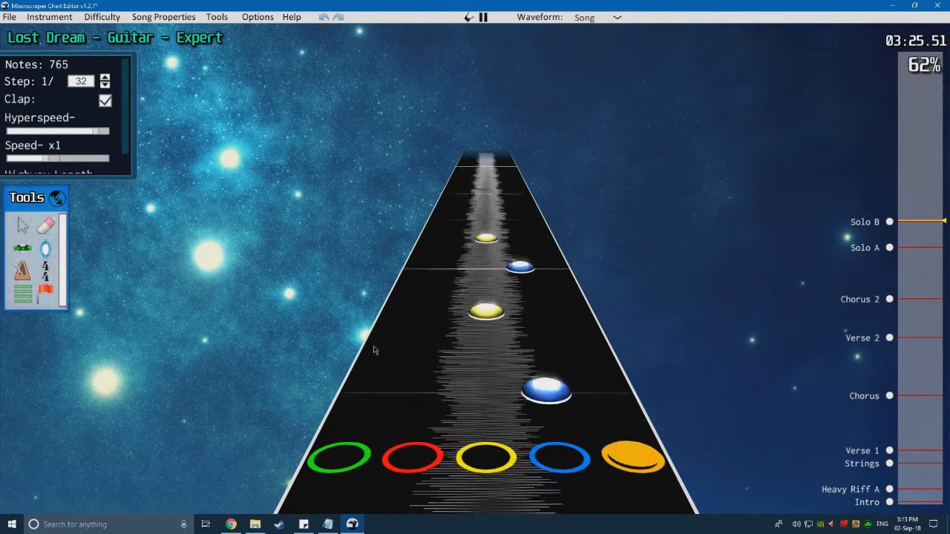
Step: Place a red note at position 68064 after the last yellow note and play it back
{"action": "scroll", "coordinate": [271, 347], "scroll_direction": "down", "scroll_amount": 2}
{"action": "left_click", "coordinate": [29, 250]}
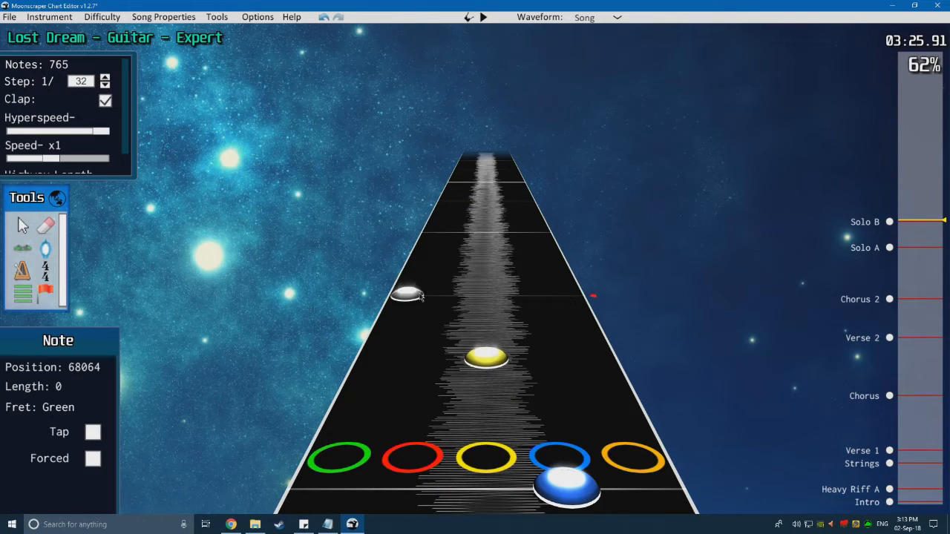
{"action": "left_click", "coordinate": [446, 295]}
{"action": "scroll", "coordinate": [440, 319], "scroll_direction": "down", "scroll_amount": 1}
{"action": "key", "text": "space"}
{"action": "key", "text": "space"}
Step: Replay the passage and add a yellow note directly after the last red note
{"action": "scroll", "coordinate": [401, 346], "scroll_direction": "down", "scroll_amount": 4}
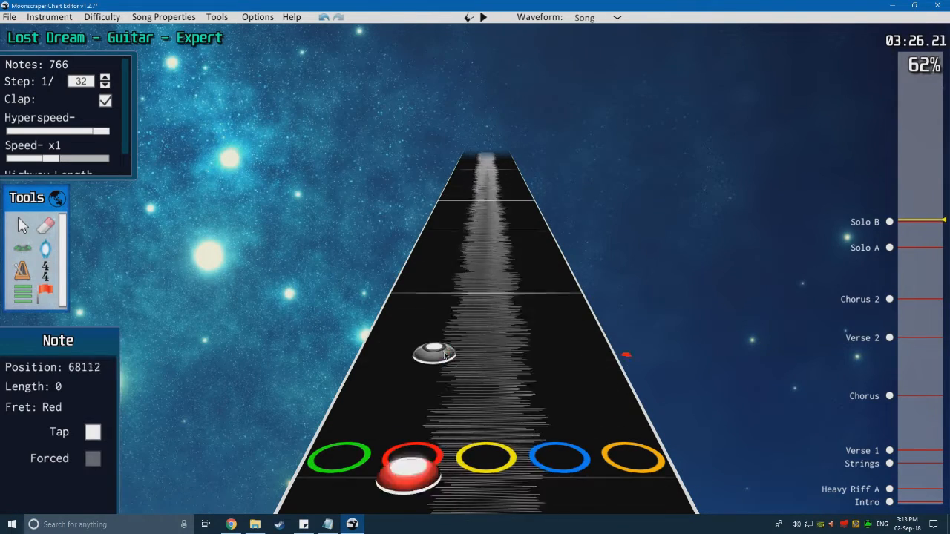
{"action": "scroll", "coordinate": [385, 354], "scroll_direction": "down", "scroll_amount": 2}
{"action": "scroll", "coordinate": [382, 356], "scroll_direction": "up", "scroll_amount": 1}
{"action": "key", "text": "space"}
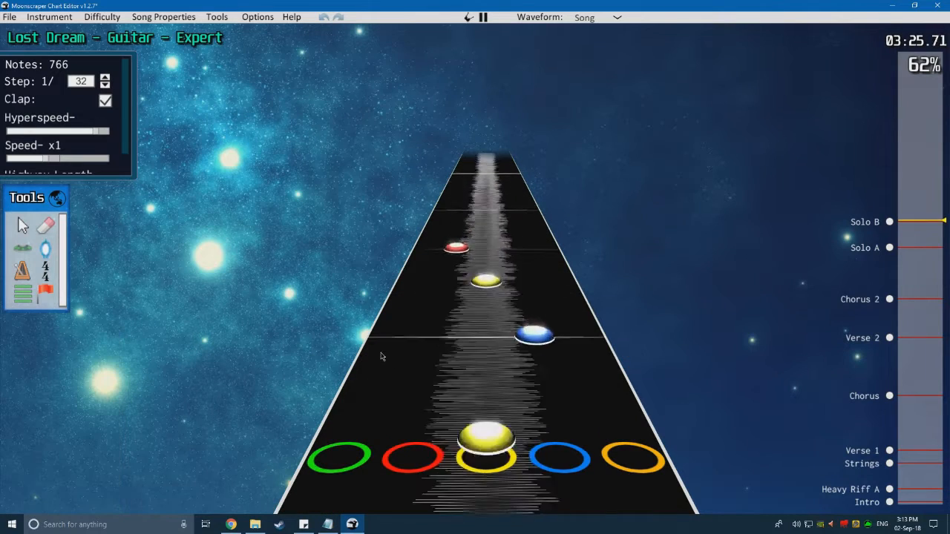
{"action": "key", "text": "space"}
{"action": "scroll", "coordinate": [378, 361], "scroll_direction": "down", "scroll_amount": 1}
{"action": "left_click", "coordinate": [478, 259]}
{"action": "scroll", "coordinate": [238, 276], "scroll_direction": "down", "scroll_amount": 1}
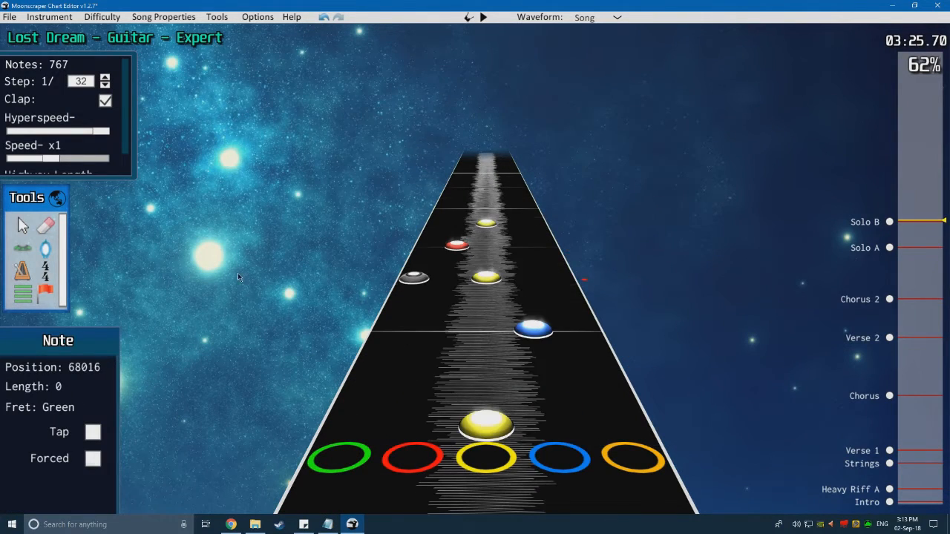
Step: Shift the last four notes of the run one lane lower, onto yellow, red, green and red, and play the section
{"action": "left_click", "coordinate": [17, 232]}
{"action": "left_click_drag", "start_coordinate": [609, 336], "coordinate": [426, 195]}
{"action": "left_click_drag", "start_coordinate": [533, 330], "coordinate": [486, 332]}
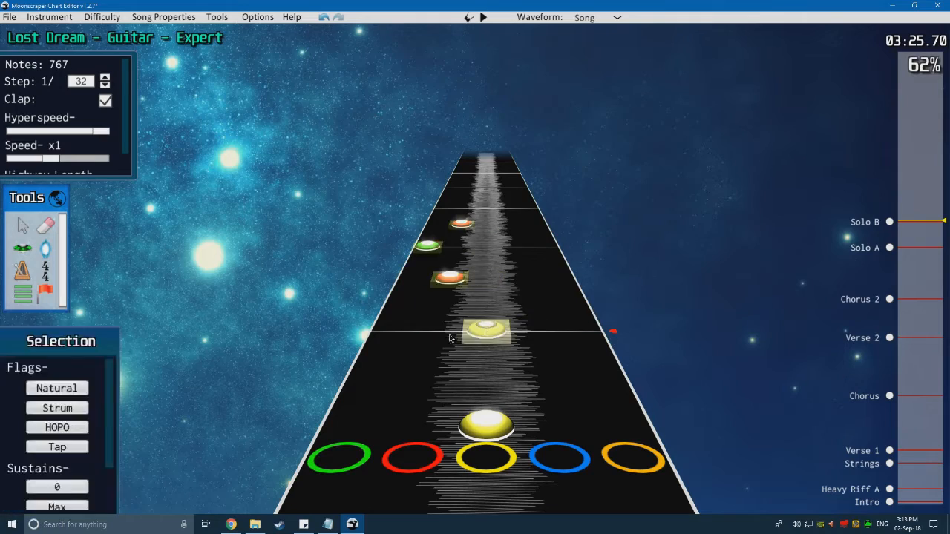
{"action": "left_click", "coordinate": [415, 343]}
{"action": "scroll", "coordinate": [391, 349], "scroll_direction": "down", "scroll_amount": 2}
{"action": "key", "text": "space"}
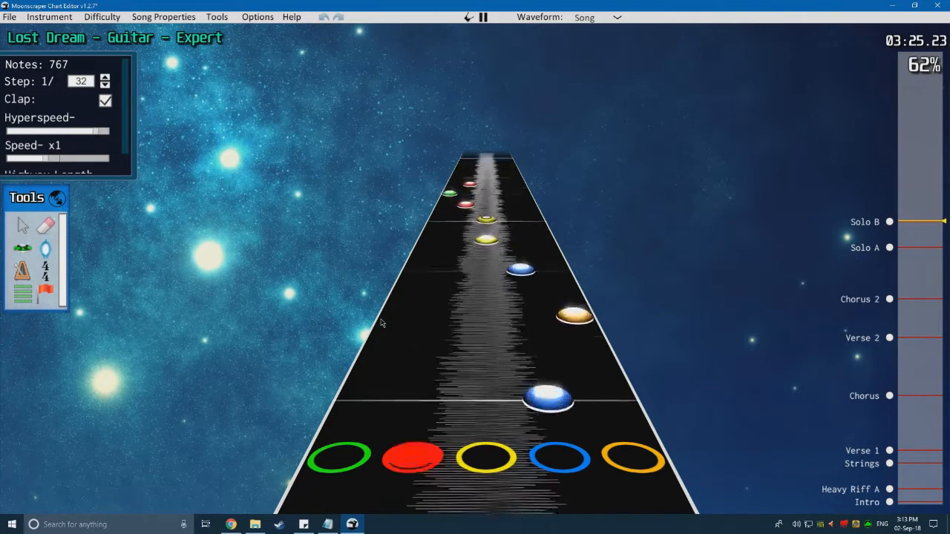
{"action": "key", "text": "space"}
{"action": "scroll", "coordinate": [383, 327], "scroll_direction": "down", "scroll_amount": 4}
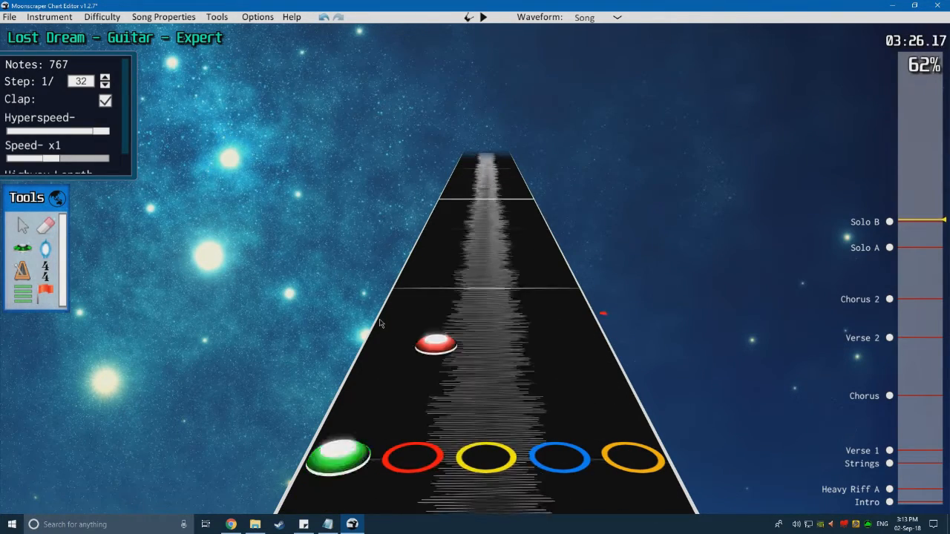
Step: Copy the last eight notes of the run, paste them right after its final note, and play the result
{"action": "scroll", "coordinate": [383, 327], "scroll_direction": "down", "scroll_amount": 6}
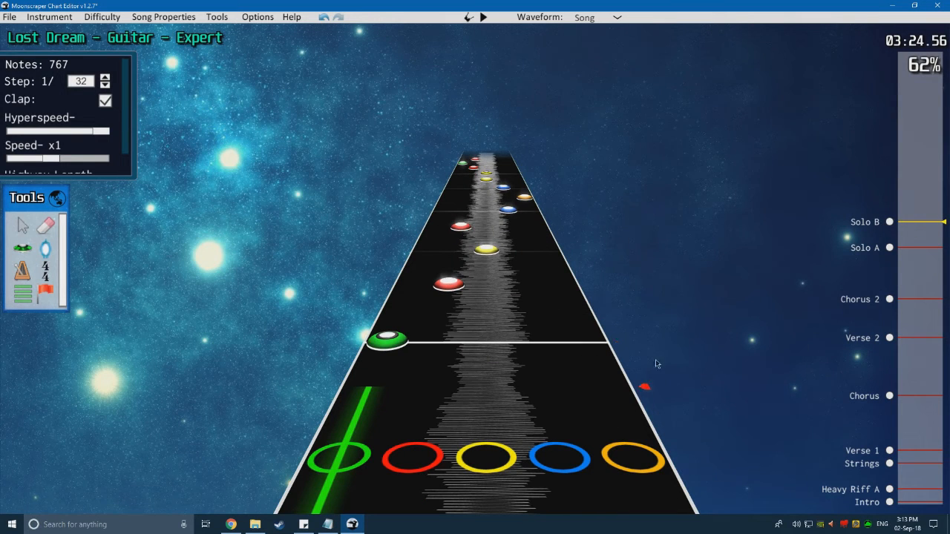
{"action": "left_click_drag", "start_coordinate": [659, 369], "coordinate": [372, 159]}
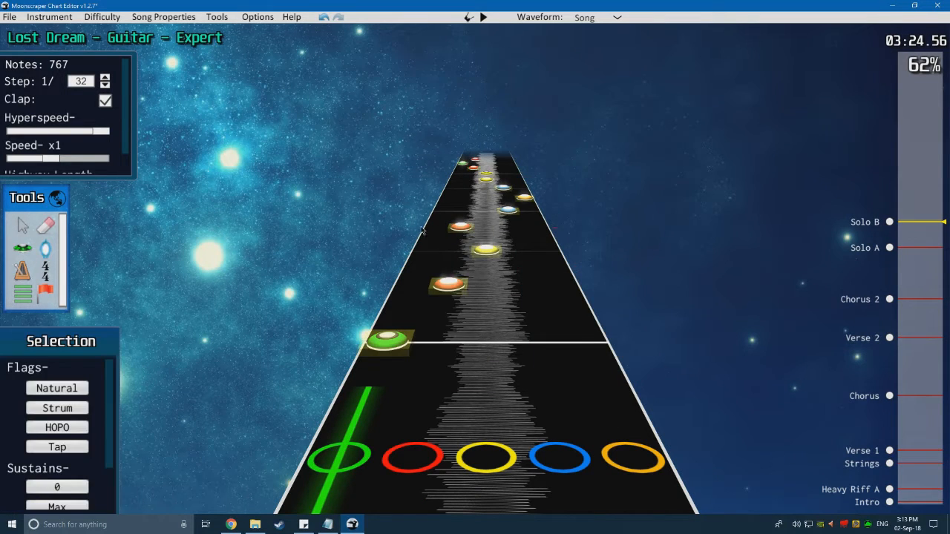
{"action": "left_click", "coordinate": [555, 290]}
{"action": "scroll", "coordinate": [555, 291], "scroll_direction": "up", "scroll_amount": 1}
{"action": "scroll", "coordinate": [555, 290], "scroll_direction": "up", "scroll_amount": 1}
{"action": "left_click_drag", "start_coordinate": [583, 269], "coordinate": [315, 120]}
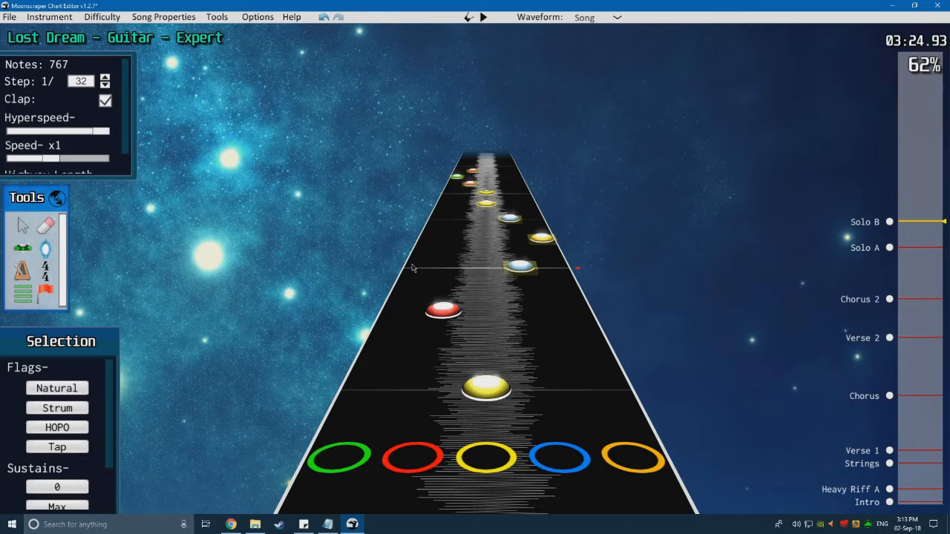
{"action": "key", "text": "space"}
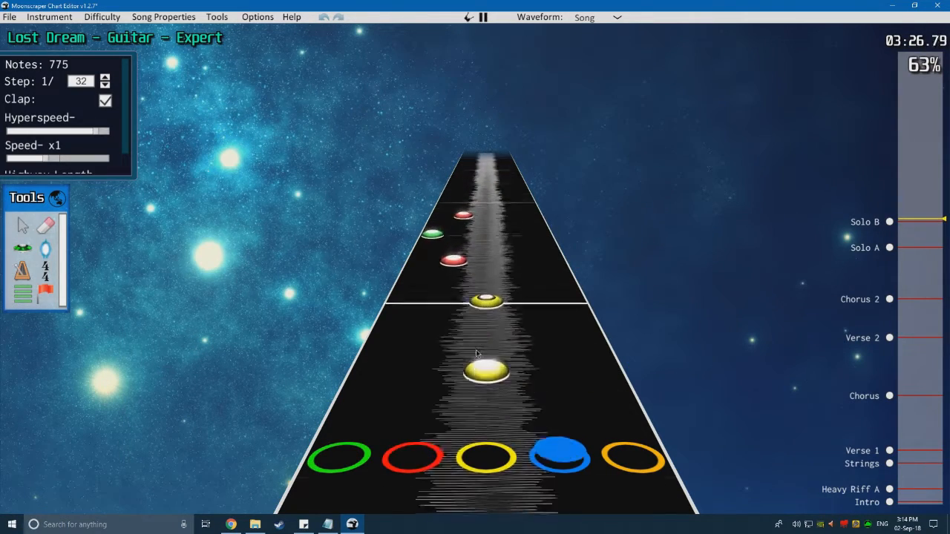
Step: Shift the first four pasted notes one lane lower, onto yellow, blue, yellow and red, and play them back
{"action": "scroll", "coordinate": [472, 353], "scroll_direction": "down", "scroll_amount": 1}
{"action": "left_click_drag", "start_coordinate": [670, 390], "coordinate": [444, 217]}
{"action": "left_click_drag", "start_coordinate": [534, 338], "coordinate": [487, 338]}
{"action": "left_click", "coordinate": [395, 307]}
{"action": "scroll", "coordinate": [395, 308], "scroll_direction": "down", "scroll_amount": 1}
{"action": "key", "text": "space"}
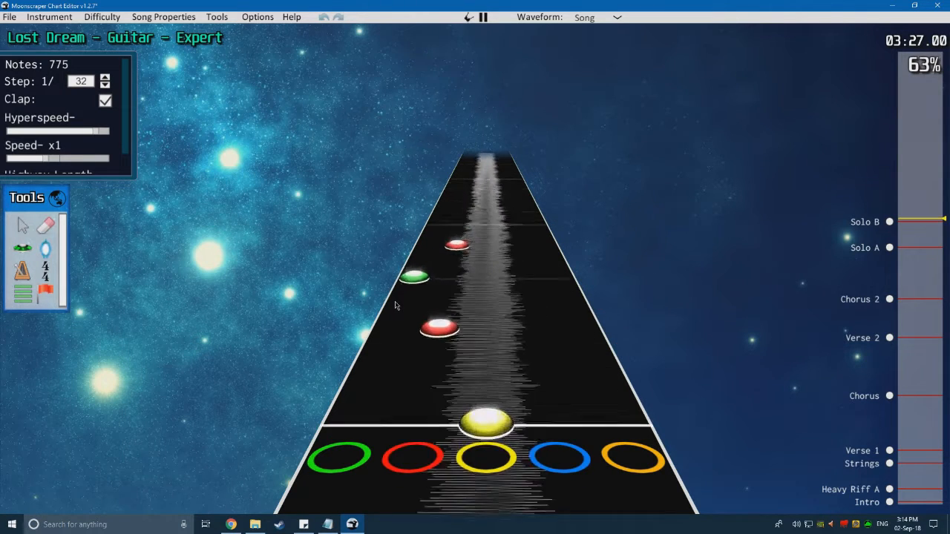
Step: Erase the last four pasted notes from the bar line onward and play the passage
{"action": "key", "text": "space"}
{"action": "scroll", "coordinate": [394, 307], "scroll_direction": "down", "scroll_amount": 2}
{"action": "scroll", "coordinate": [427, 267], "scroll_direction": "down", "scroll_amount": 10}
{"action": "key", "text": "space"}
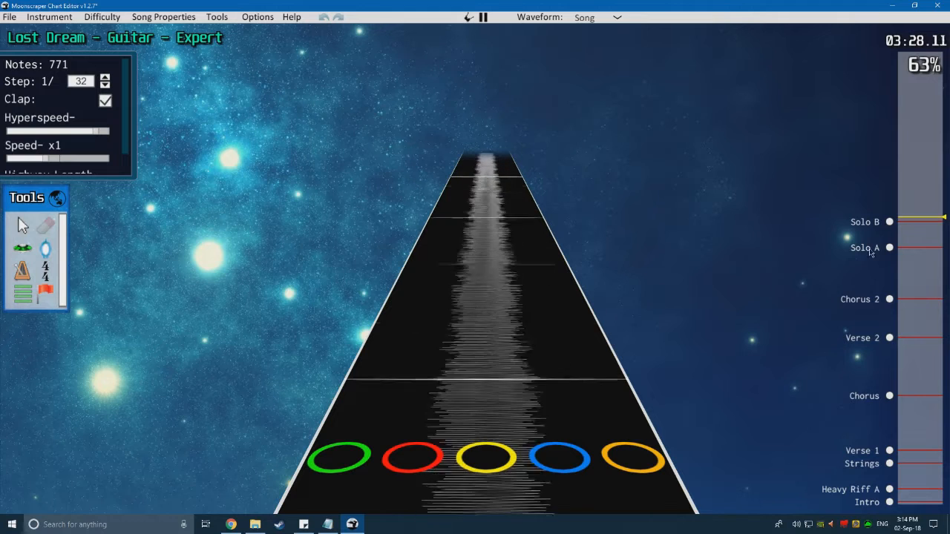
{"action": "key", "text": "space"}
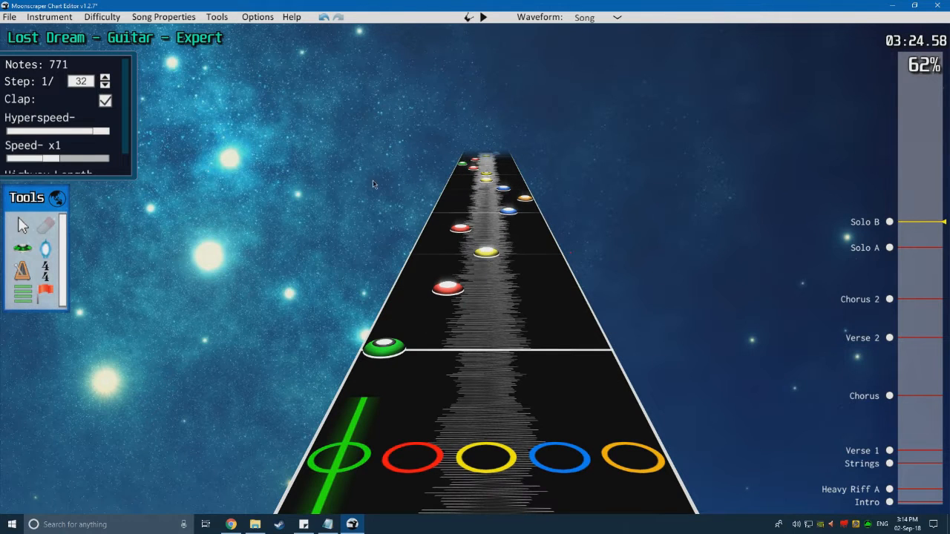
Step: Copy the sixteen-note phrase starting at the green bar-line note near 03:24.6, paste it at the next bar line, and play it
{"action": "left_click", "coordinate": [23, 225]}
{"action": "left_click_drag", "start_coordinate": [651, 378], "coordinate": [312, 135]}
{"action": "key", "text": "End"}
{"action": "left_click_drag", "start_coordinate": [923, 214], "coordinate": [920, 219]}
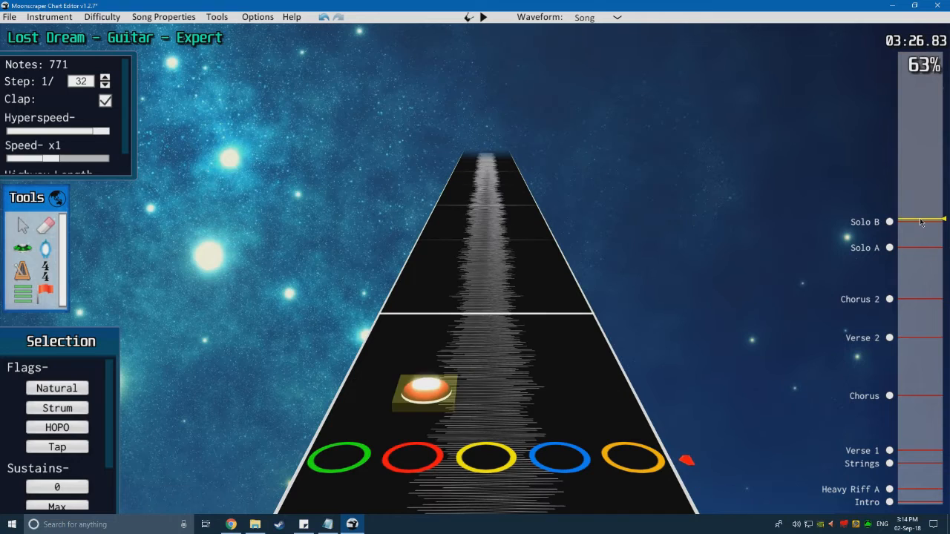
{"action": "key", "text": "ctrl+v"}
{"action": "key", "text": "space"}
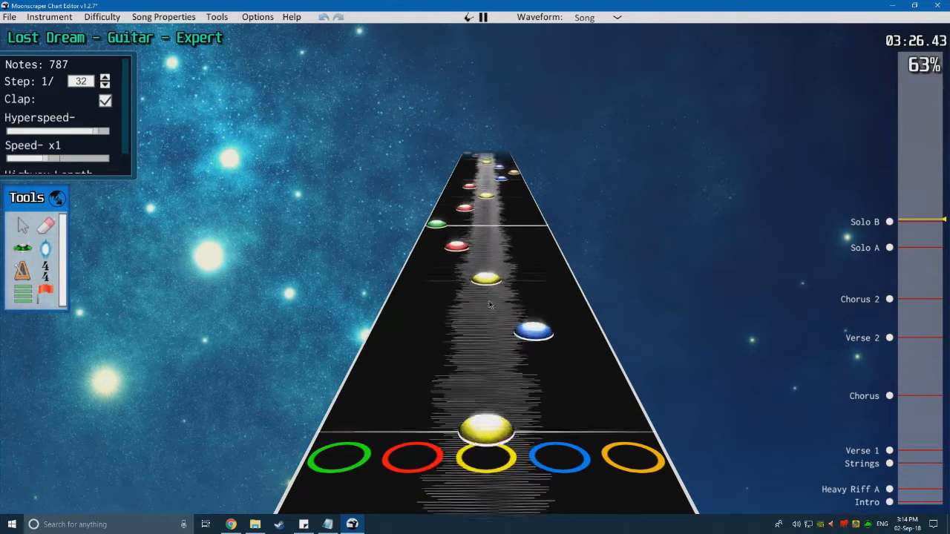
Step: Play through the pasted phrase and move its final red note to the blue lane
{"action": "key", "text": "space"}
{"action": "scroll", "coordinate": [392, 259], "scroll_direction": "down", "scroll_amount": 5}
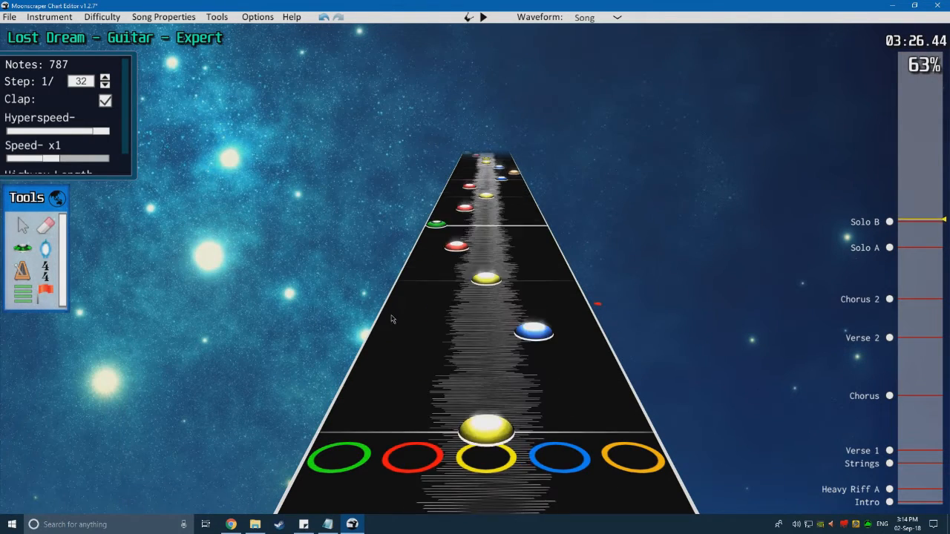
{"action": "key", "text": "space"}
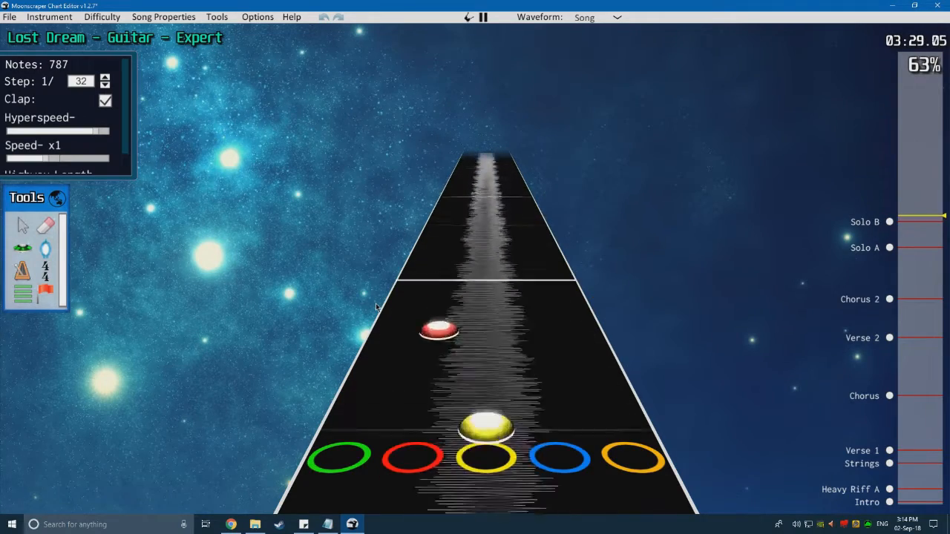
{"action": "scroll", "coordinate": [376, 303], "scroll_direction": "up", "scroll_amount": 5}
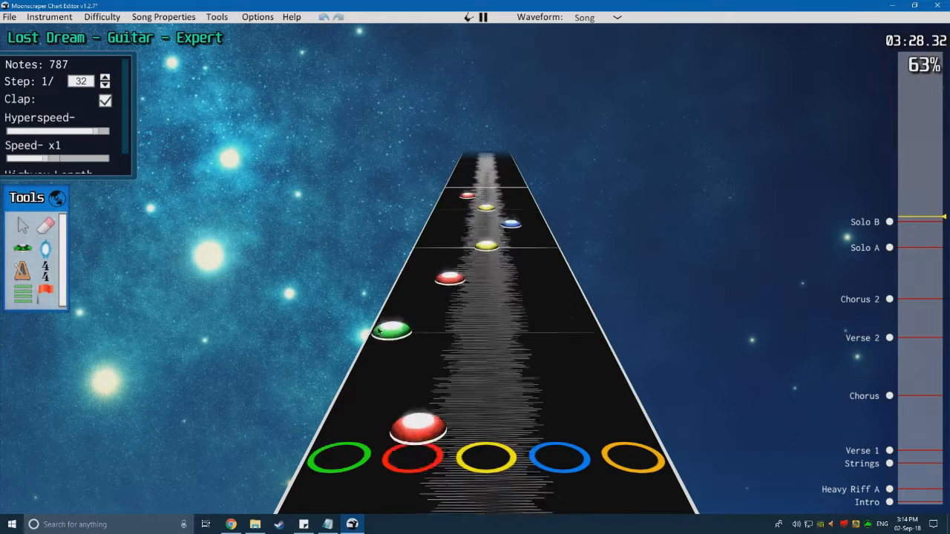
{"action": "key", "text": "space"}
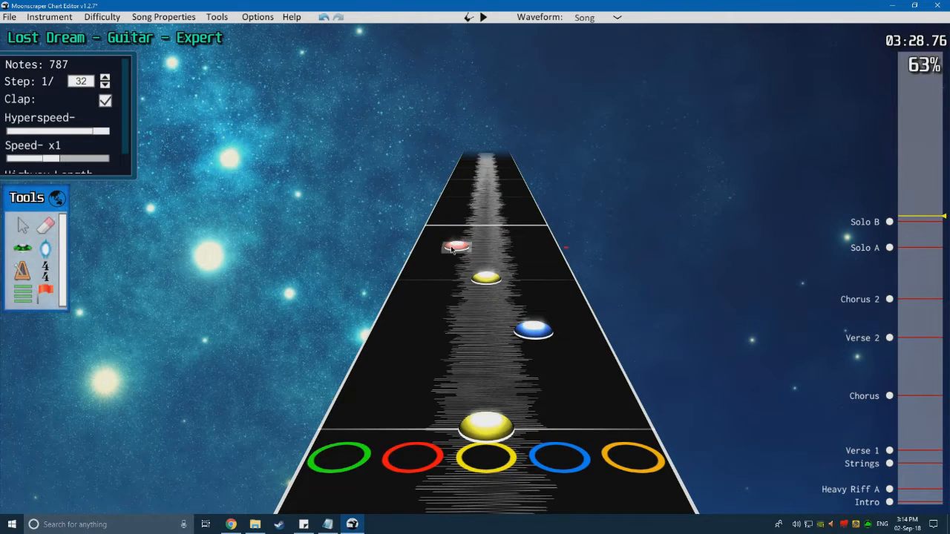
{"action": "key", "text": "space"}
{"action": "key", "text": "space"}
{"action": "scroll", "coordinate": [422, 274], "scroll_direction": "down", "scroll_amount": 2}
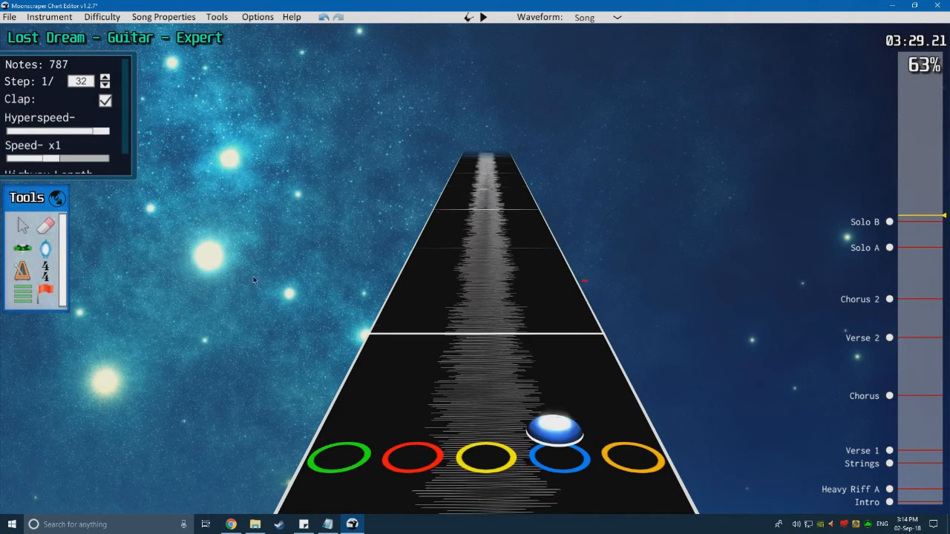
Step: Place an orange note on the bar line after the final blue note and play it back
{"action": "left_click", "coordinate": [22, 251]}
{"action": "left_click", "coordinate": [581, 337]}
{"action": "scroll", "coordinate": [482, 325], "scroll_direction": "down", "scroll_amount": 3}
{"action": "key", "text": "space"}
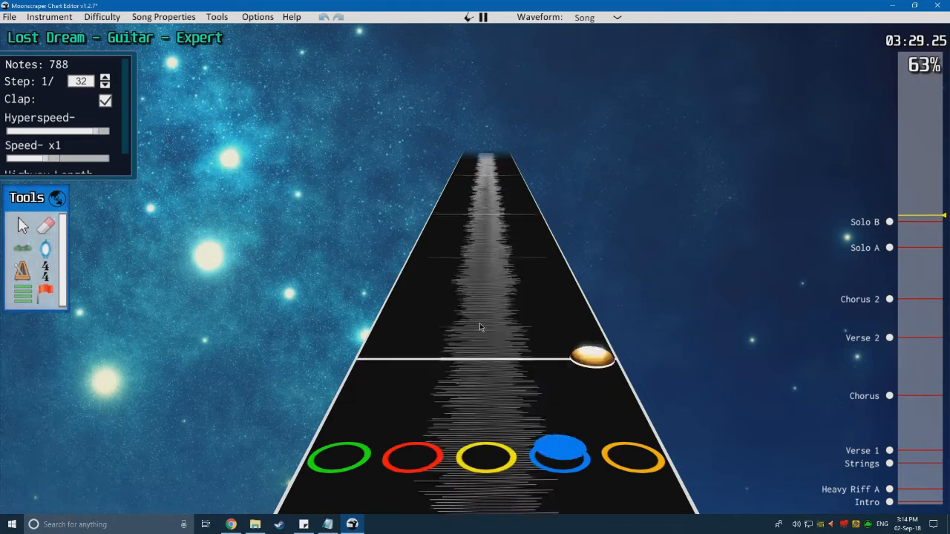
{"action": "key", "text": "space"}
Step: Place a blue note at position 69168 after the orange note, followed by a green note
{"action": "scroll", "coordinate": [497, 333], "scroll_direction": "down", "scroll_amount": 3}
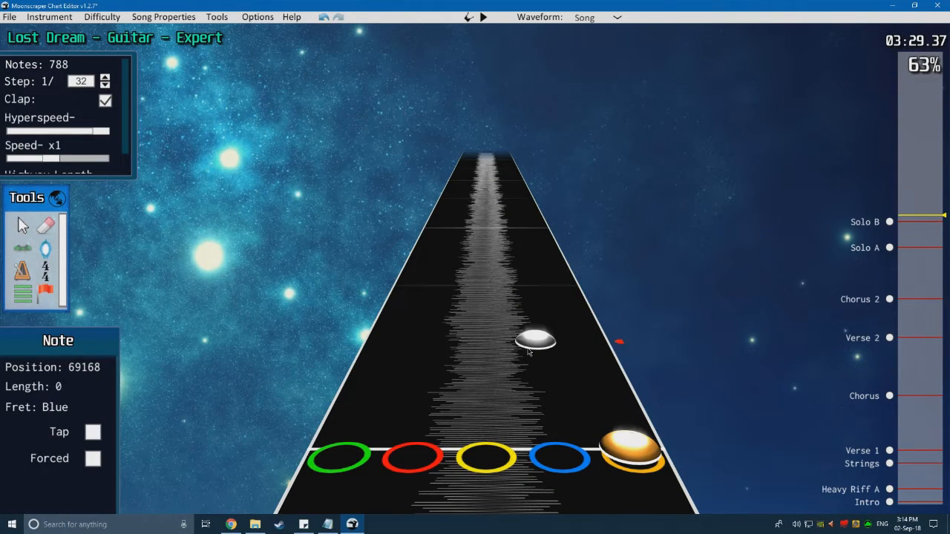
{"action": "left_click", "coordinate": [420, 291]}
{"action": "scroll", "coordinate": [431, 293], "scroll_direction": "up", "scroll_amount": 2}
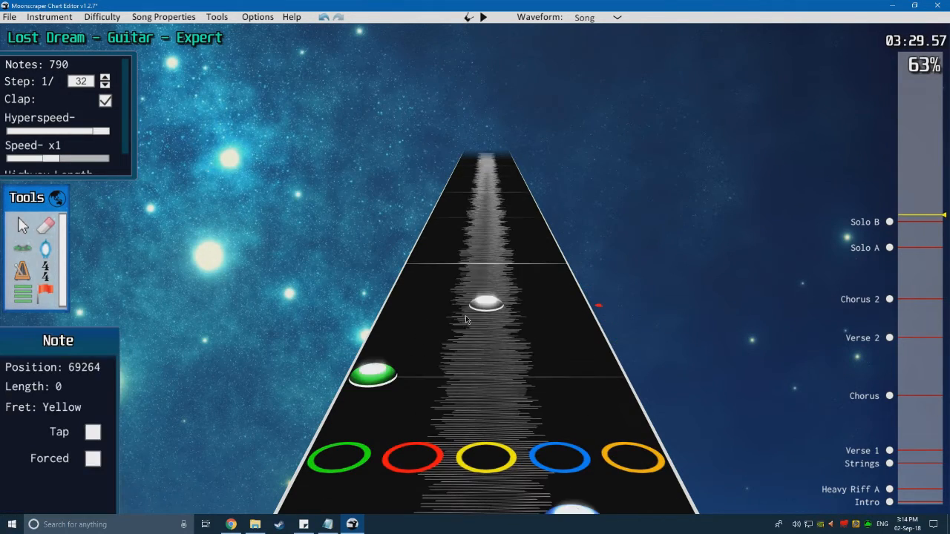
Step: Add a yellow note at position 69264 and a blue note after it, erase the surplus second blue note, and play
{"action": "left_click", "coordinate": [45, 224]}
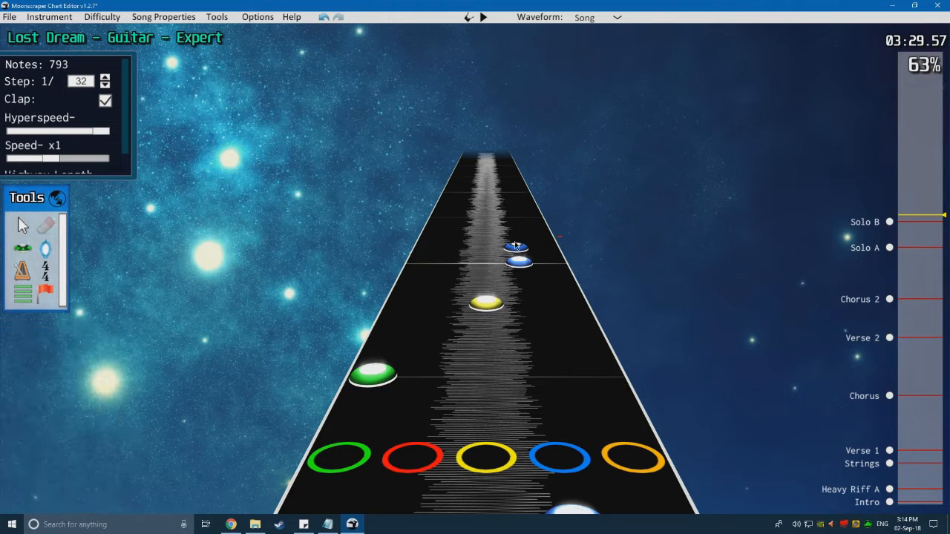
{"action": "left_click", "coordinate": [515, 247]}
{"action": "scroll", "coordinate": [479, 279], "scroll_direction": "down", "scroll_amount": 3}
{"action": "key", "text": "space"}
{"action": "key", "text": "space"}
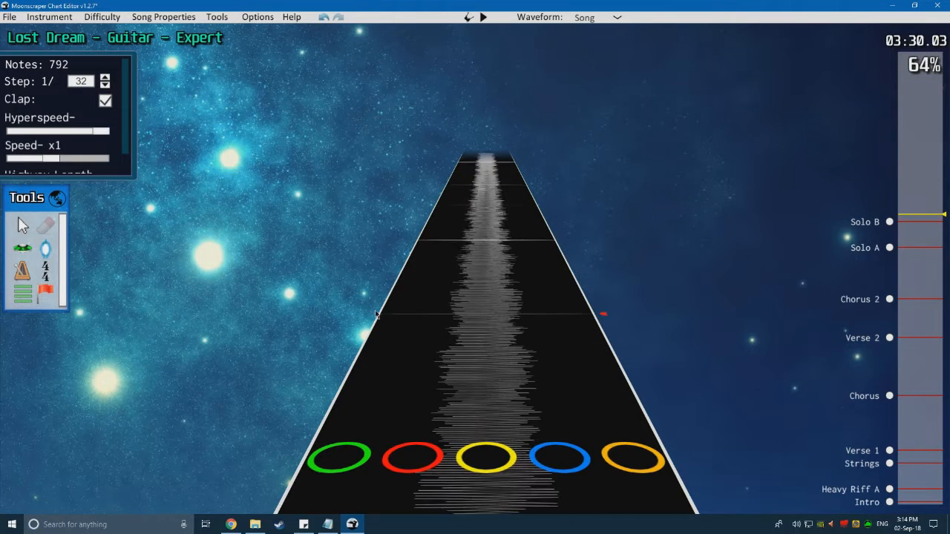
Step: Replay the passage and add a red and a yellow note after the last blue note
{"action": "scroll", "coordinate": [371, 314], "scroll_direction": "down", "scroll_amount": 3}
{"action": "key", "text": "space"}
{"action": "key", "text": "space"}
{"action": "scroll", "coordinate": [347, 319], "scroll_direction": "down", "scroll_amount": 2}
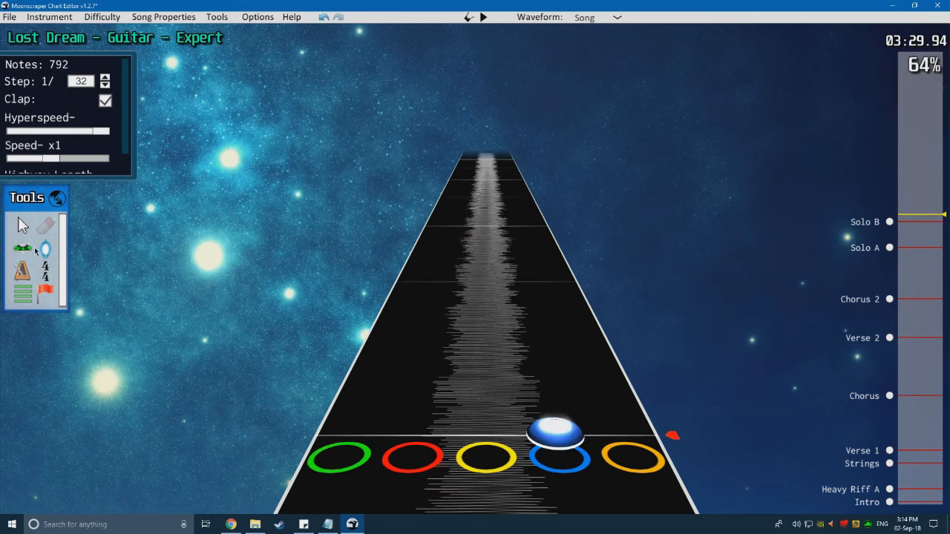
{"action": "left_click", "coordinate": [45, 251]}
{"action": "left_click", "coordinate": [480, 283]}
Step: Add a green note after the last yellow note and play back from the orange bar-line note
{"action": "scroll", "coordinate": [416, 323], "scroll_direction": "down", "scroll_amount": 4}
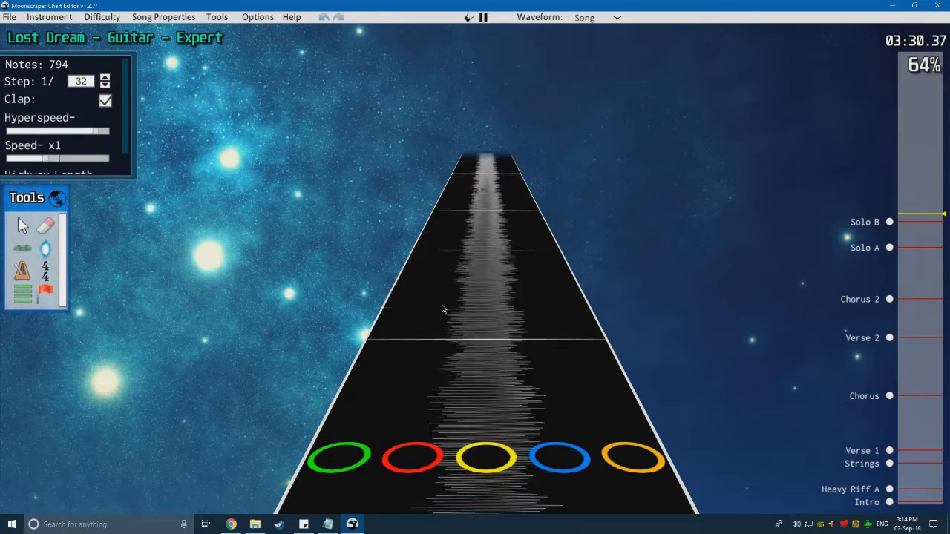
{"action": "left_click", "coordinate": [409, 321]}
{"action": "key", "text": "space"}
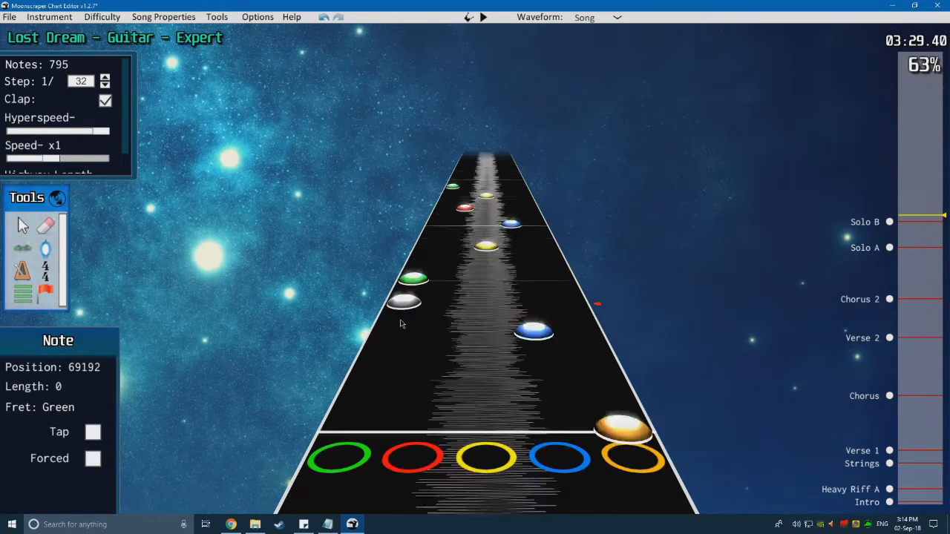
{"action": "key", "text": "space"}
Step: Place orange, yellow, blue and red notes in succession after the last green note, ending at position 69648, checking them against playback
{"action": "scroll", "coordinate": [395, 320], "scroll_direction": "down", "scroll_amount": 3}
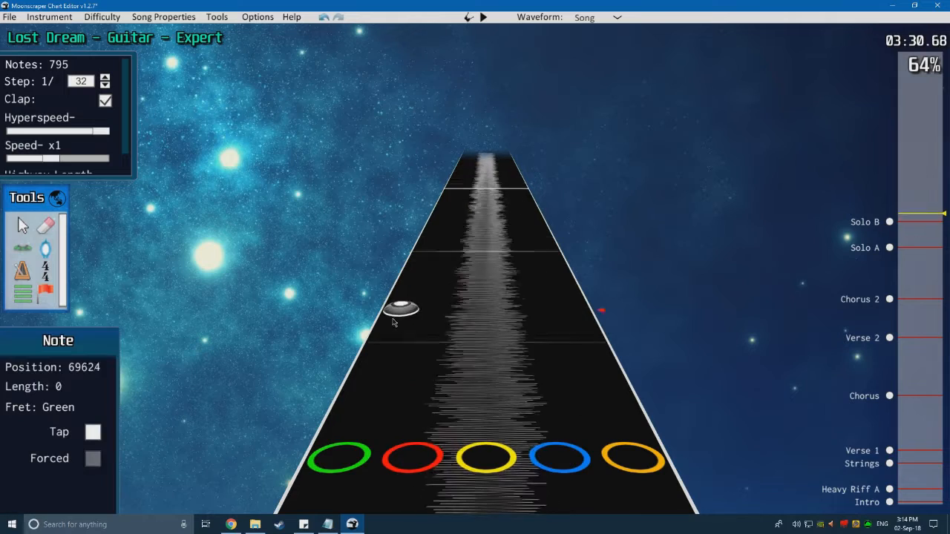
{"action": "left_click", "coordinate": [591, 367]}
{"action": "scroll", "coordinate": [448, 333], "scroll_direction": "down", "scroll_amount": 2}
{"action": "key", "text": "space"}
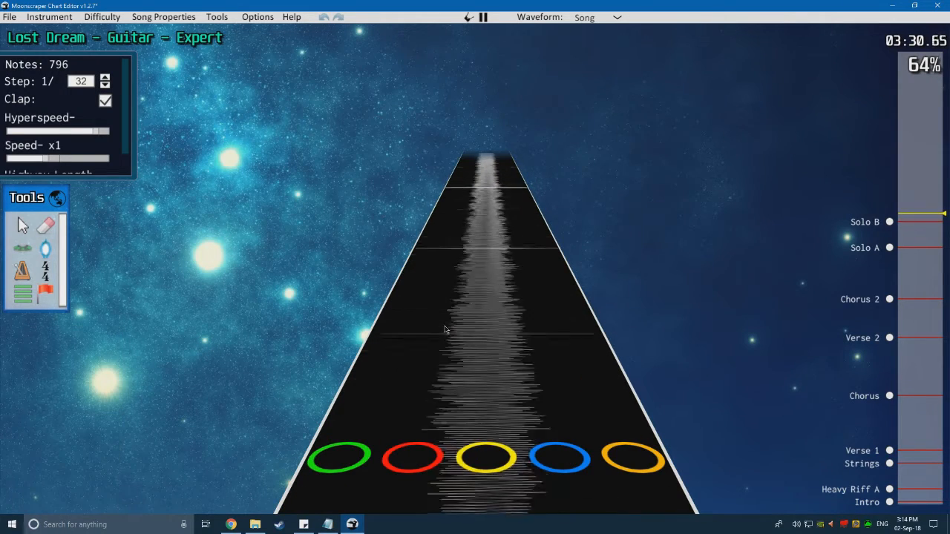
{"action": "key", "text": "space"}
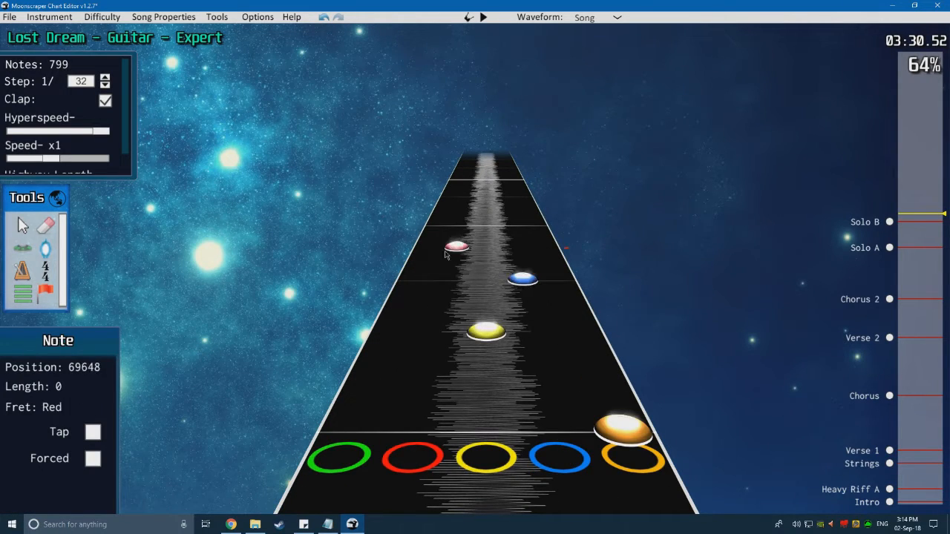
Step: Move the new orange note to the blue lane and shift the three notes after it one lane lower
{"action": "scroll", "coordinate": [445, 254], "scroll_direction": "down", "scroll_amount": 2}
{"action": "left_click", "coordinate": [21, 225]}
{"action": "left_click_drag", "start_coordinate": [572, 312], "coordinate": [530, 309]}
{"action": "left_click_drag", "start_coordinate": [540, 274], "coordinate": [374, 197]}
{"action": "left_click_drag", "start_coordinate": [486, 267], "coordinate": [453, 268]}
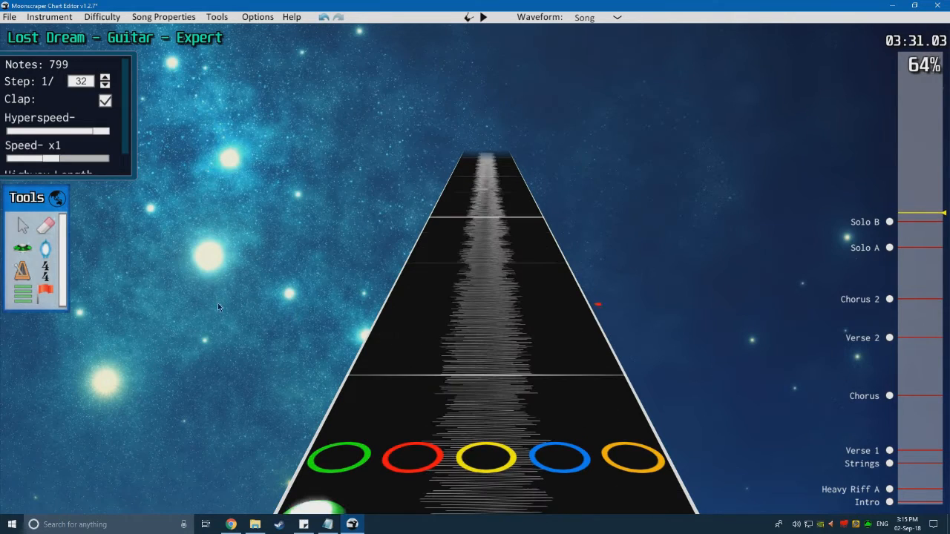
Step: Add yellow, green, red and green notes after the existing run, with the red note at position 69792, checking them against playback
{"action": "left_click", "coordinate": [22, 247]}
{"action": "left_click", "coordinate": [401, 311]}
{"action": "key", "text": "space"}
{"action": "key", "text": "space"}
{"action": "scroll", "coordinate": [393, 331], "scroll_direction": "down", "scroll_amount": 5}
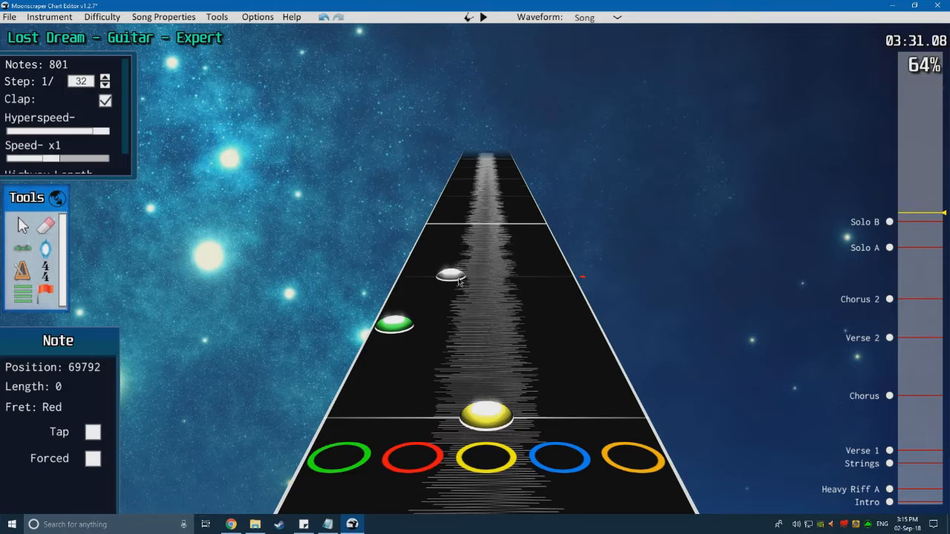
{"action": "left_click", "coordinate": [458, 282]}
{"action": "key", "text": "space"}
{"action": "key", "text": "space"}
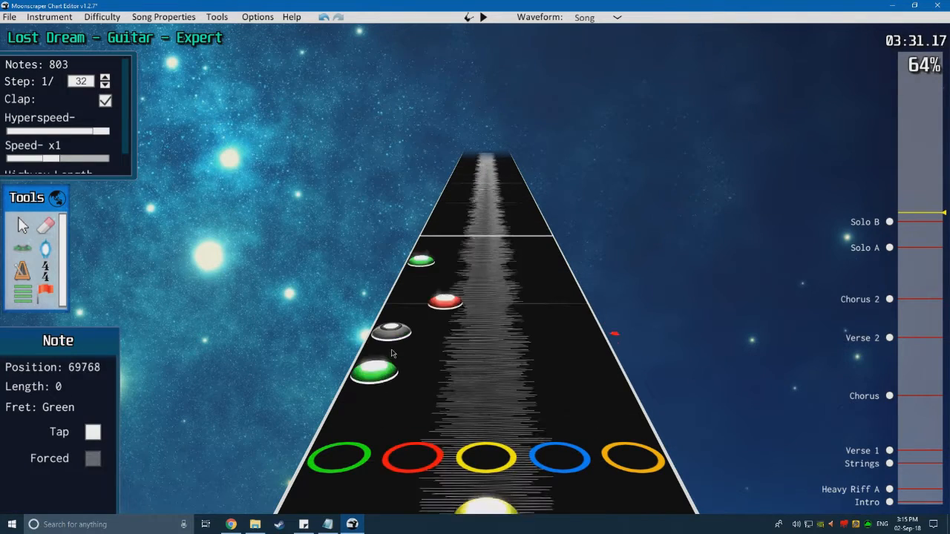
Step: Replay the passage and add a yellow note on the bar line and a green note at position 69936
{"action": "key", "text": "space"}
{"action": "key", "text": "space"}
{"action": "left_click", "coordinate": [492, 347]}
{"action": "key", "text": "space"}
{"action": "key", "text": "space"}
{"action": "scroll", "coordinate": [486, 326], "scroll_direction": "up", "scroll_amount": 4}
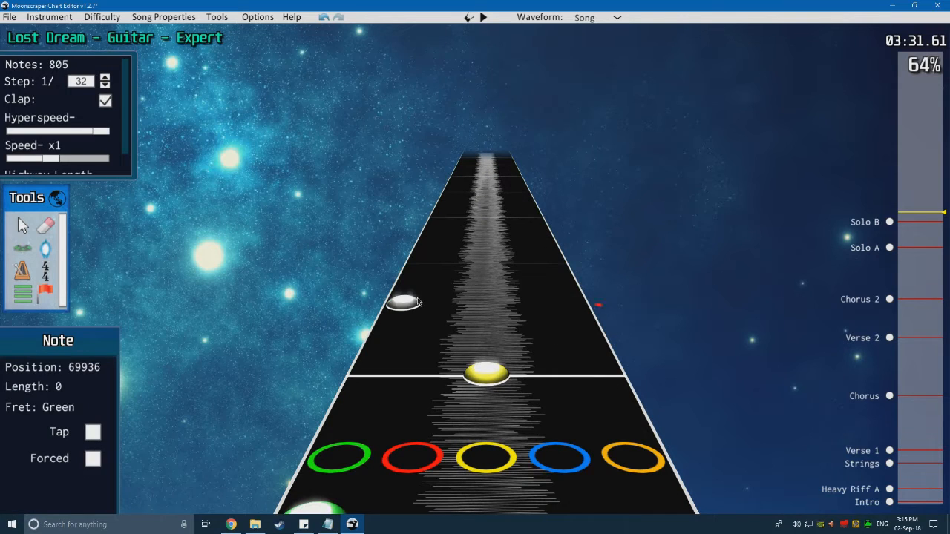
Step: Place red, green, blue, green, red and green notes in succession after the last green note
{"action": "left_click", "coordinate": [448, 258]}
{"action": "key", "text": "space"}
{"action": "key", "text": "space"}
{"action": "scroll", "coordinate": [538, 350], "scroll_direction": "up", "scroll_amount": 1}
{"action": "left_click", "coordinate": [439, 226]}
{"action": "key", "text": "space"}
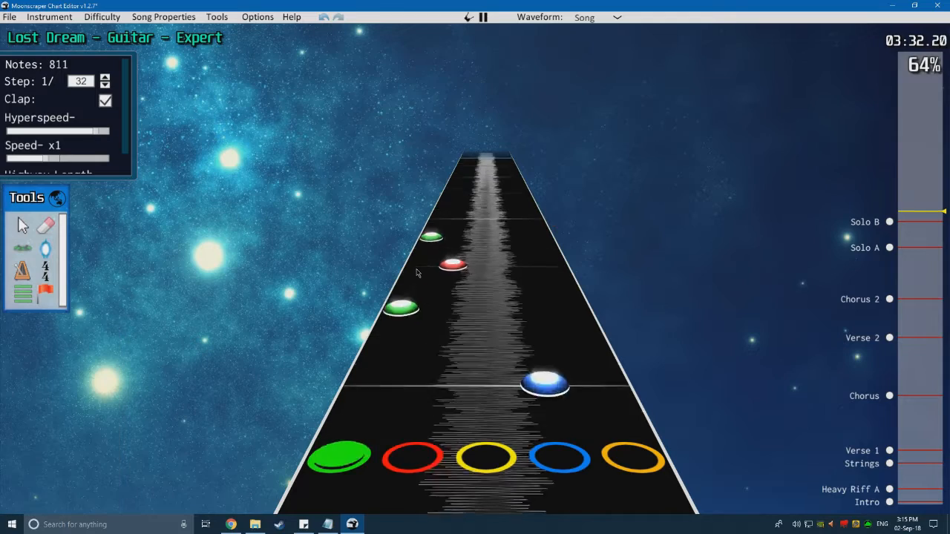
Step: Play back the newly placed notes in short passages to check their pitch and timing against the song
{"action": "key", "text": "space"}
{"action": "scroll", "coordinate": [495, 339], "scroll_direction": "up", "scroll_amount": 2}
{"action": "scroll", "coordinate": [494, 339], "scroll_direction": "up", "scroll_amount": 3}
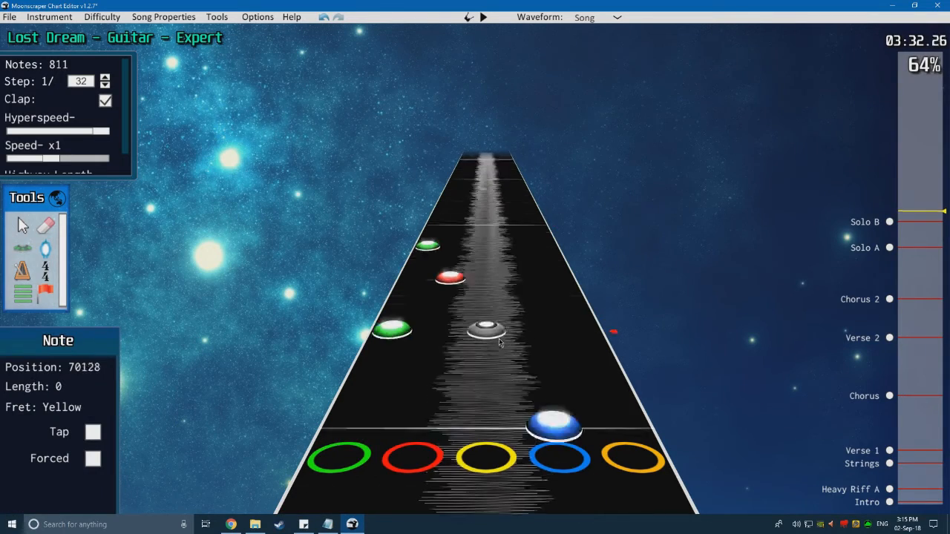
{"action": "key", "text": "space"}
{"action": "key", "text": "space"}
{"action": "scroll", "coordinate": [432, 383], "scroll_direction": "up", "scroll_amount": 1}
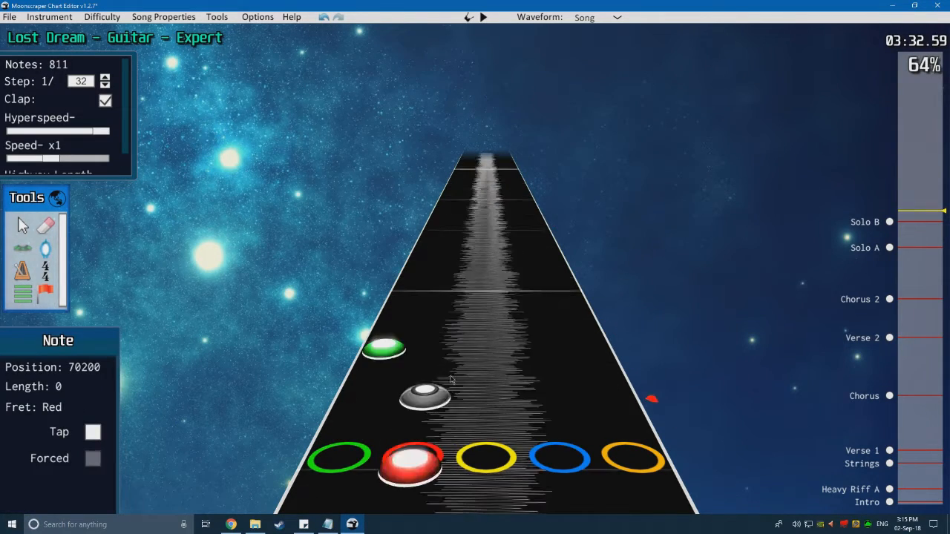
{"action": "scroll", "coordinate": [443, 376], "scroll_direction": "up", "scroll_amount": 2}
{"action": "scroll", "coordinate": [111, 256], "scroll_direction": "up", "scroll_amount": 1}
{"action": "key", "text": "space"}
{"action": "key", "text": "space"}
{"action": "scroll", "coordinate": [86, 264], "scroll_direction": "up", "scroll_amount": 3}
{"action": "scroll", "coordinate": [86, 263], "scroll_direction": "down", "scroll_amount": 1}
Step: Move the last red note to the yellow lane, and add a red note and a green note at position 70320 after the run
{"action": "key", "text": "j"}
{"action": "scroll", "coordinate": [222, 256], "scroll_direction": "down", "scroll_amount": 2}
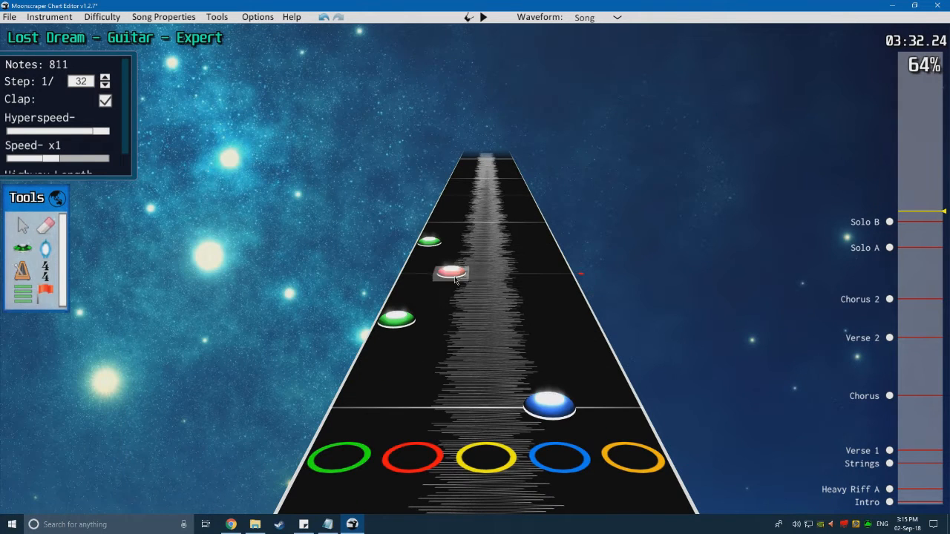
{"action": "left_click_drag", "start_coordinate": [443, 277], "coordinate": [497, 269]}
{"action": "left_click", "coordinate": [24, 249]}
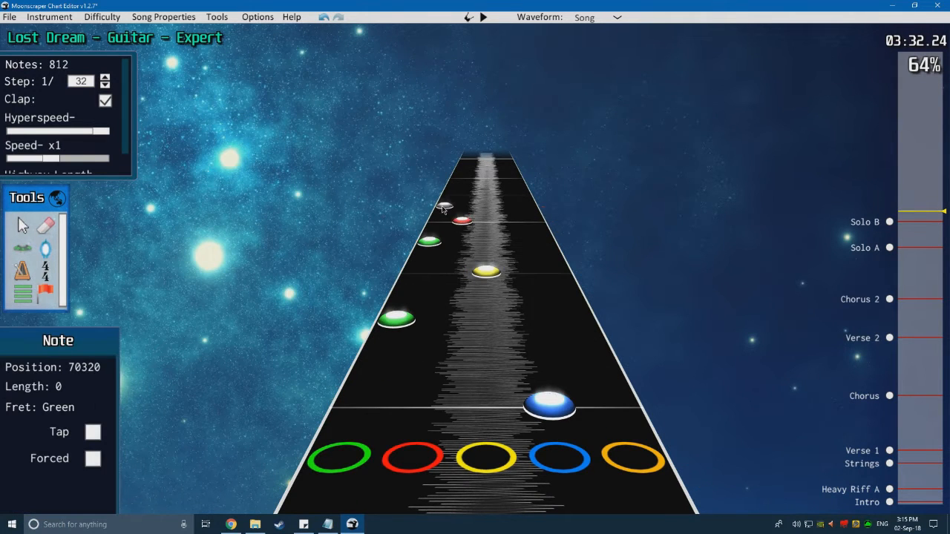
{"action": "left_click", "coordinate": [443, 209]}
{"action": "key", "text": "space"}
{"action": "key", "text": "space"}
Step: Replay the passage from further back and move the green note right after the blue note to the red lane
{"action": "scroll", "coordinate": [385, 317], "scroll_direction": "down", "scroll_amount": 20}
{"action": "scroll", "coordinate": [346, 325], "scroll_direction": "down", "scroll_amount": 15}
{"action": "key", "text": "space"}
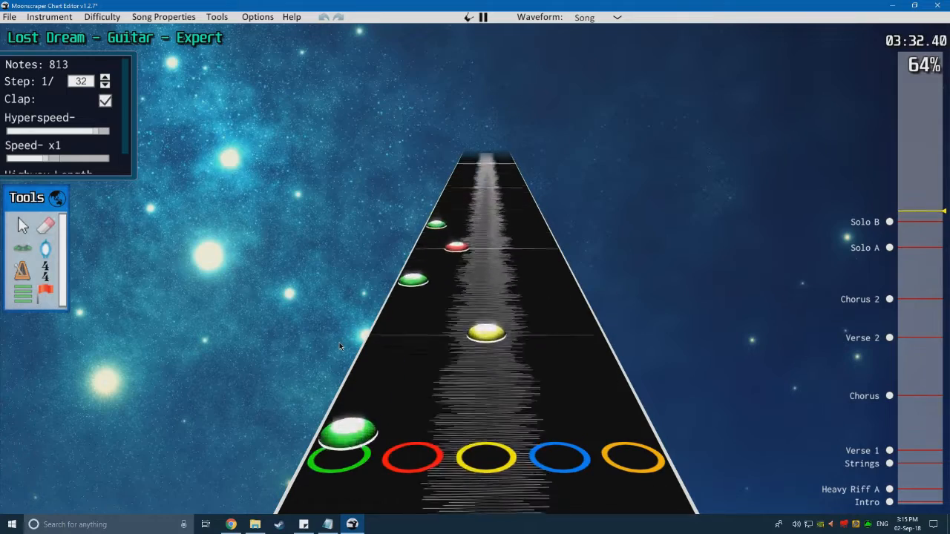
{"action": "key", "text": "space"}
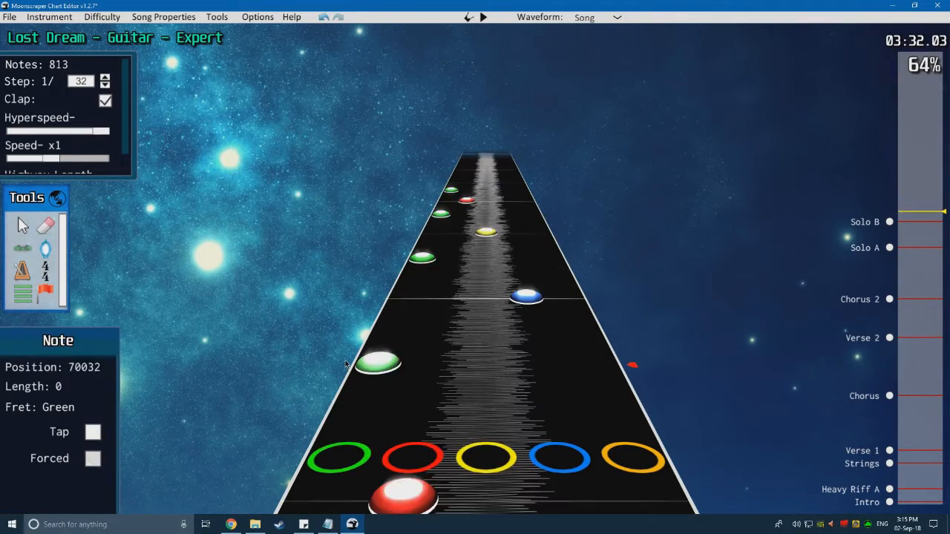
{"action": "key", "text": "space"}
{"action": "key", "text": "space"}
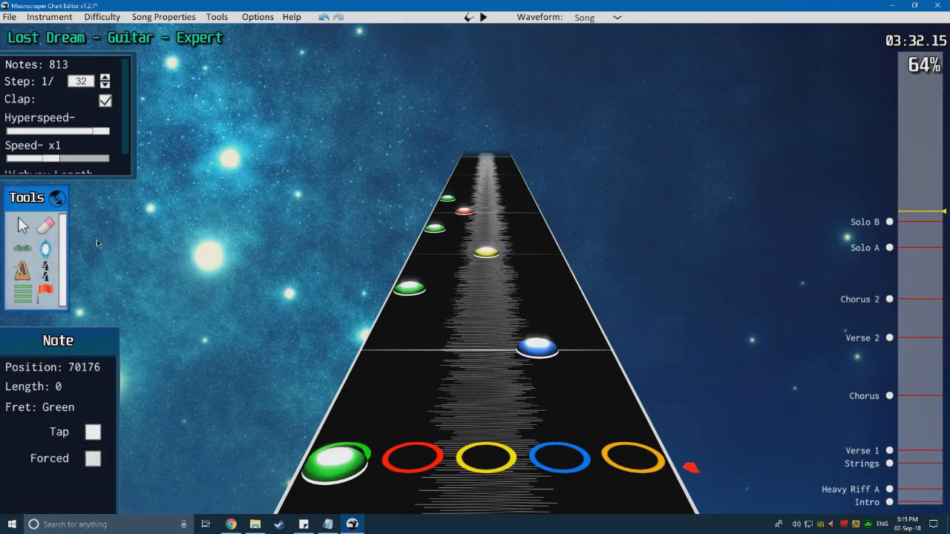
{"action": "left_click", "coordinate": [46, 230]}
{"action": "left_click_drag", "start_coordinate": [417, 290], "coordinate": [448, 290]}
{"action": "left_click", "coordinate": [351, 303]}
Step: Play back the edited run and replay the solo from the start of the Solo B section
{"action": "key", "text": "space"}
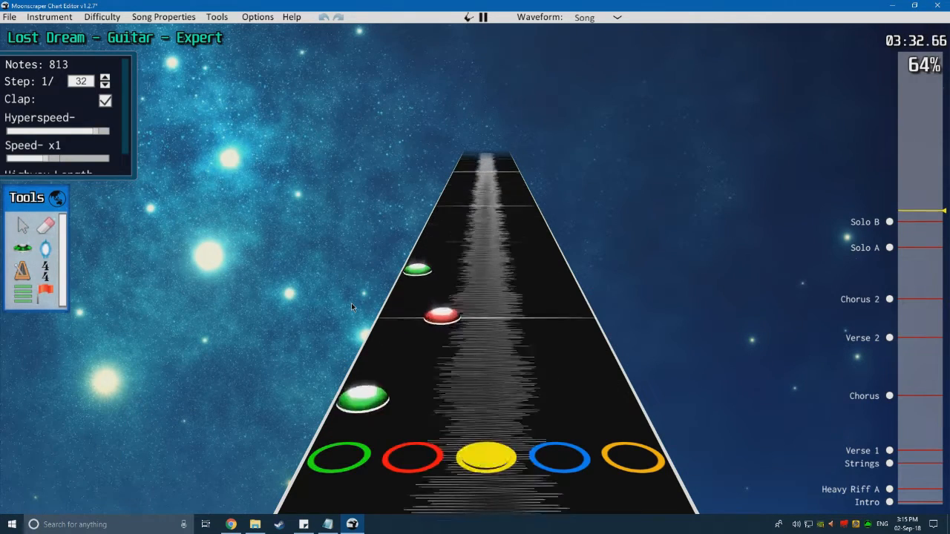
{"action": "key", "text": "space"}
{"action": "key", "text": "space"}
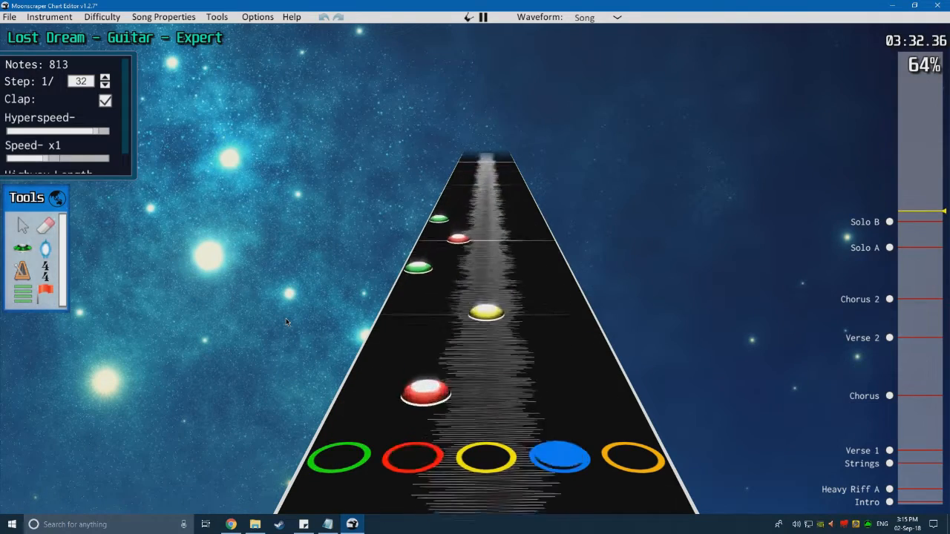
{"action": "key", "text": "space"}
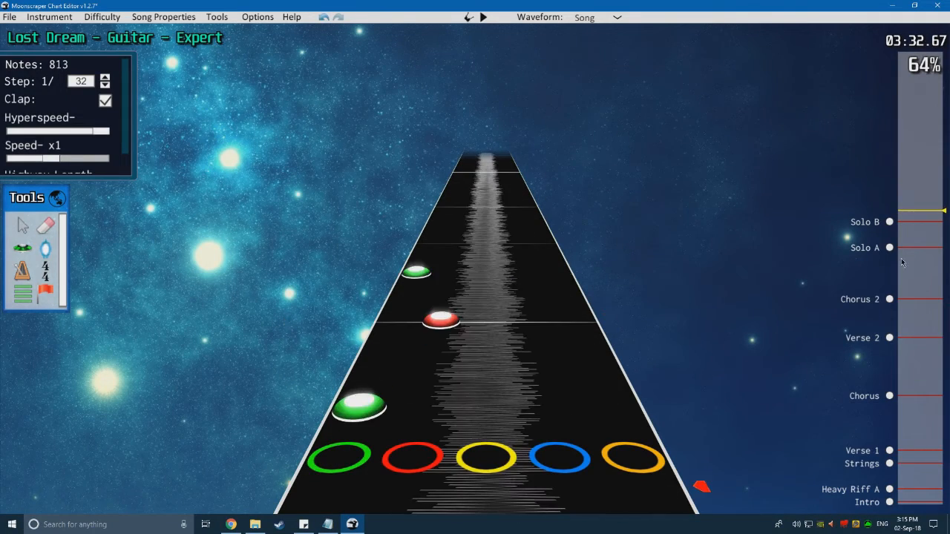
{"action": "left_click", "coordinate": [889, 222]}
{"action": "key", "text": "space"}
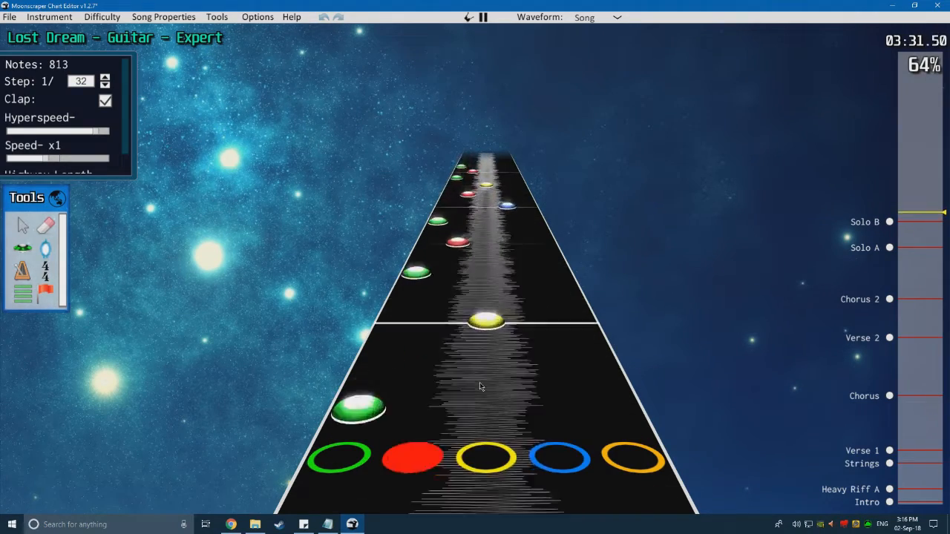
Step: Shift the last six notes, starting from the blue note on the beat line, one lane higher
{"action": "key", "text": "space"}
{"action": "scroll", "coordinate": [480, 383], "scroll_direction": "down", "scroll_amount": 3}
{"action": "key", "text": "j"}
{"action": "left_click_drag", "start_coordinate": [640, 382], "coordinate": [391, 196]}
{"action": "key", "text": "Delete"}
Step: Move the red notes at position 70224 and at the end of the run to the green lane, checking against playback
{"action": "key", "text": "space"}
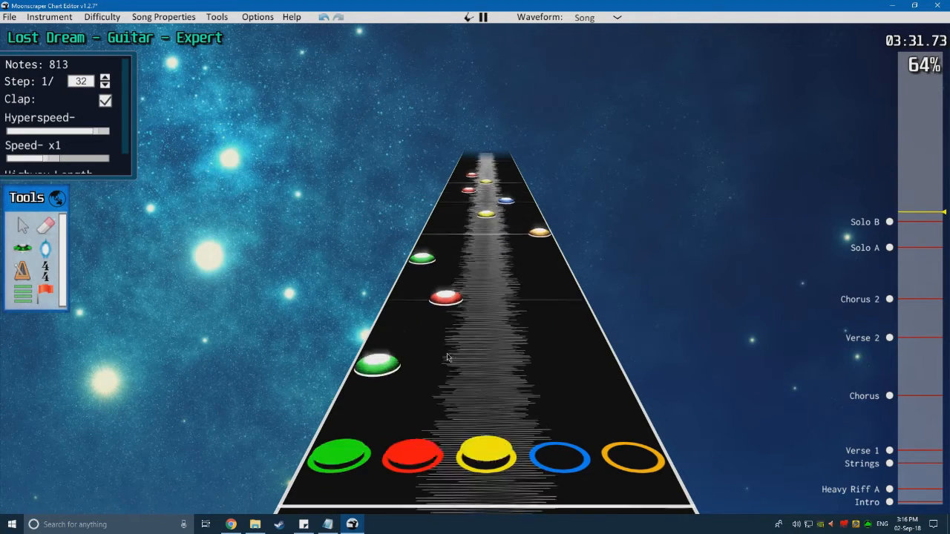
{"action": "key", "text": "space"}
{"action": "scroll", "coordinate": [446, 353], "scroll_direction": "down", "scroll_amount": 1}
{"action": "left_click_drag", "start_coordinate": [441, 330], "coordinate": [398, 330]}
{"action": "scroll", "coordinate": [429, 344], "scroll_direction": "down", "scroll_amount": 4}
{"action": "key", "text": "space"}
{"action": "key", "text": "space"}
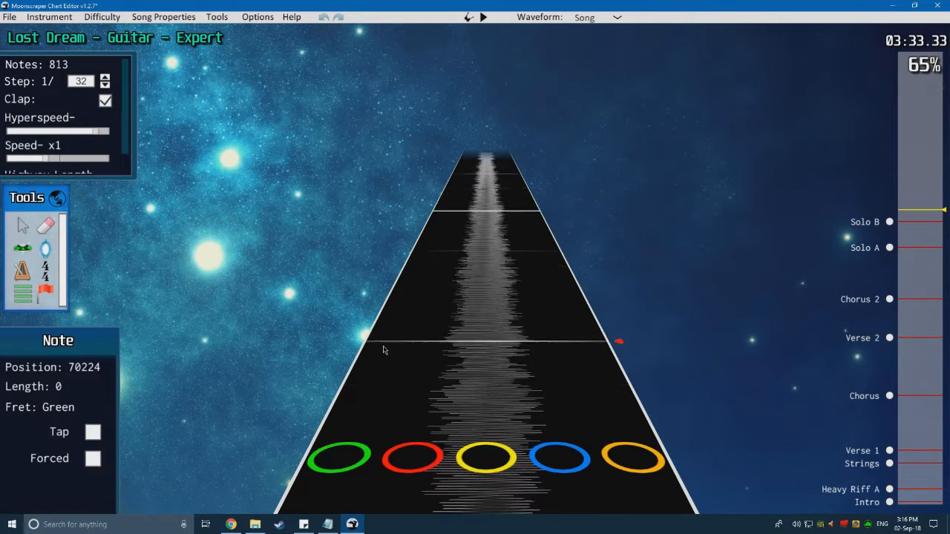
{"action": "scroll", "coordinate": [390, 352], "scroll_direction": "down", "scroll_amount": 3}
{"action": "left_click_drag", "start_coordinate": [439, 331], "coordinate": [394, 331]}
{"action": "scroll", "coordinate": [394, 356], "scroll_direction": "down", "scroll_amount": 2}
{"action": "scroll", "coordinate": [399, 362], "scroll_direction": "down", "scroll_amount": 3}
Step: Move the last yellow note to the blue lane and add a yellow note at position 70368
{"action": "key", "text": "space"}
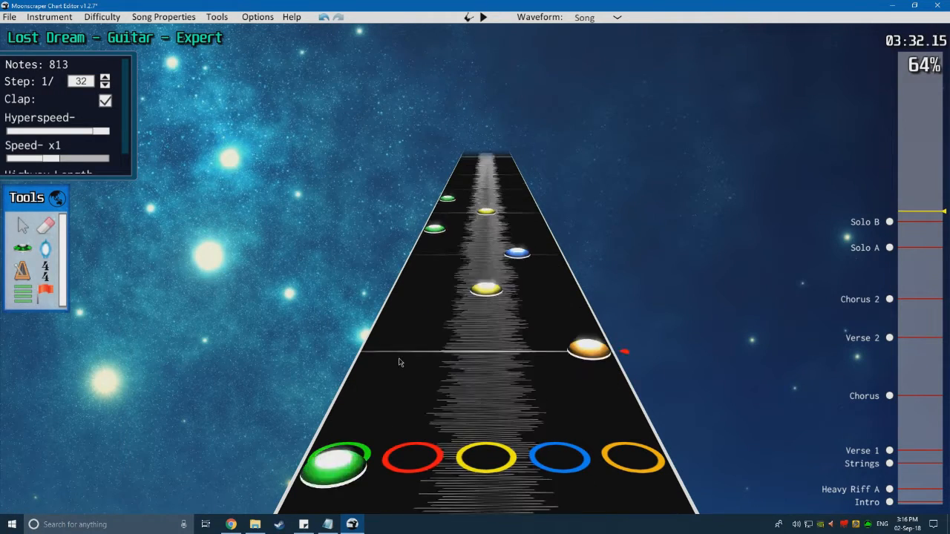
{"action": "key", "text": "space"}
{"action": "scroll", "coordinate": [400, 362], "scroll_direction": "down", "scroll_amount": 1}
{"action": "scroll", "coordinate": [400, 362], "scroll_direction": "down", "scroll_amount": 2}
{"action": "left_click_drag", "start_coordinate": [491, 437], "coordinate": [561, 439]}
{"action": "left_click", "coordinate": [23, 249]}
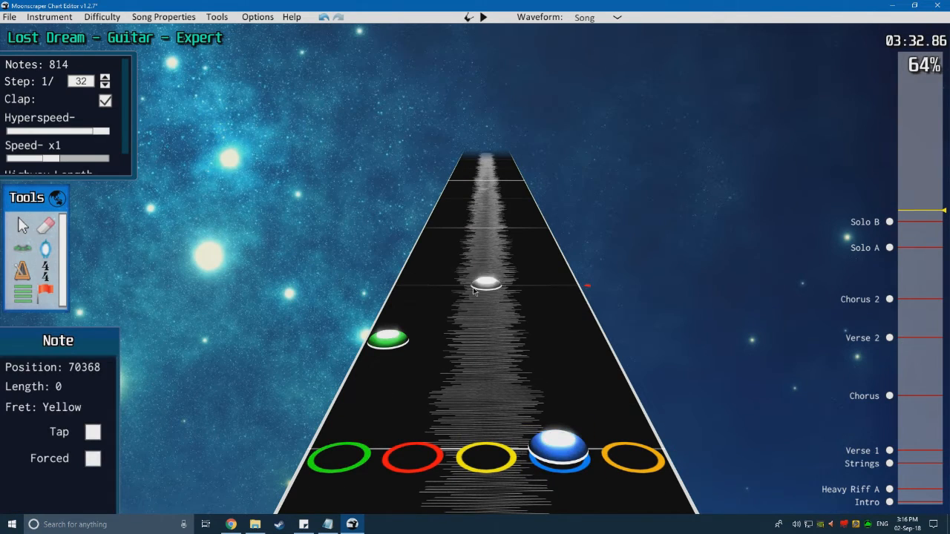
{"action": "scroll", "coordinate": [401, 361], "scroll_direction": "down", "scroll_amount": 6}
Step: Replay the passage and try shifting the last blue and yellow notes one lane lower
{"action": "key", "text": "space"}
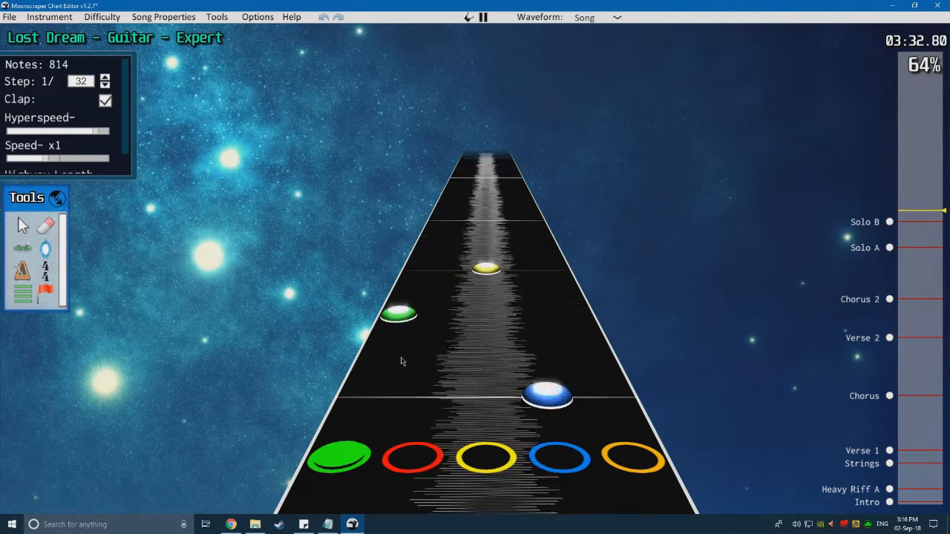
{"action": "key", "text": "space"}
{"action": "scroll", "coordinate": [401, 361], "scroll_direction": "down", "scroll_amount": 3}
{"action": "scroll", "coordinate": [624, 354], "scroll_direction": "down", "scroll_amount": 1}
{"action": "left_click_drag", "start_coordinate": [610, 354], "coordinate": [457, 223]}
{"action": "left_click_drag", "start_coordinate": [532, 317], "coordinate": [481, 316]}
{"action": "key", "text": "space"}
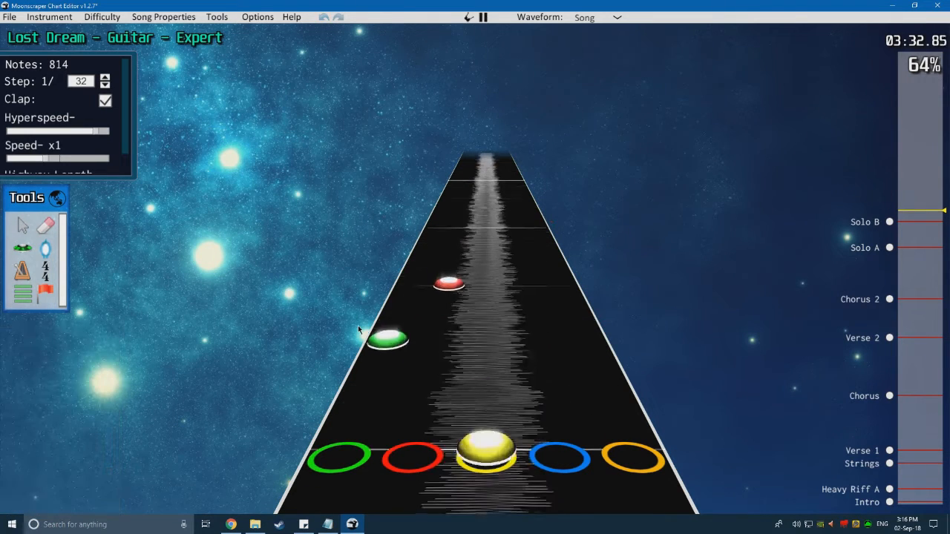
Step: Add a green note at position 70416, followed by a red and a green note, checking against playback
{"action": "key", "text": "space"}
{"action": "left_click", "coordinate": [27, 249]}
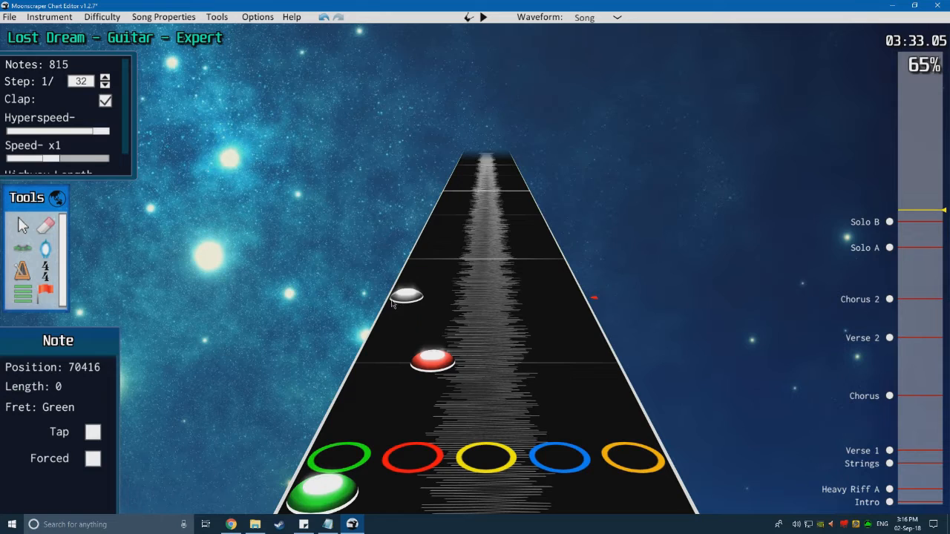
{"action": "left_click", "coordinate": [400, 303]}
{"action": "key", "text": "space"}
{"action": "key", "text": "space"}
{"action": "scroll", "coordinate": [386, 313], "scroll_direction": "down", "scroll_amount": 1}
{"action": "scroll", "coordinate": [393, 313], "scroll_direction": "down", "scroll_amount": 1}
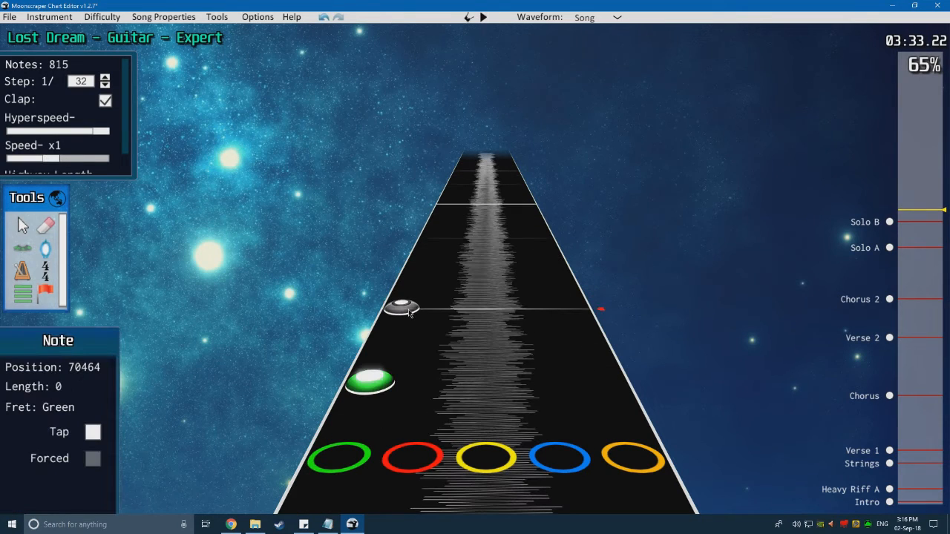
{"action": "scroll", "coordinate": [413, 269], "scroll_direction": "down", "scroll_amount": 3}
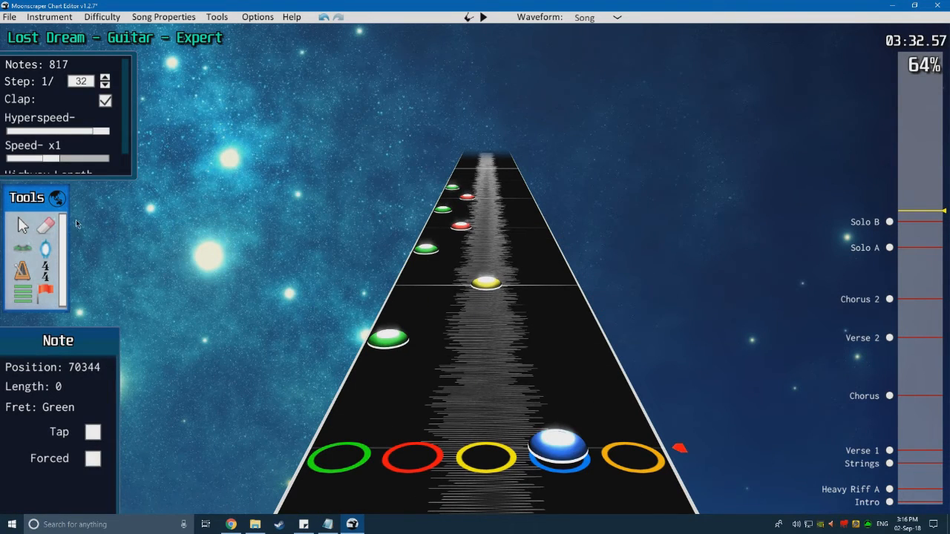
Step: Shift the lowered yellow and red notes before position 70416 back up one lane and replay them
{"action": "left_click", "coordinate": [21, 226]}
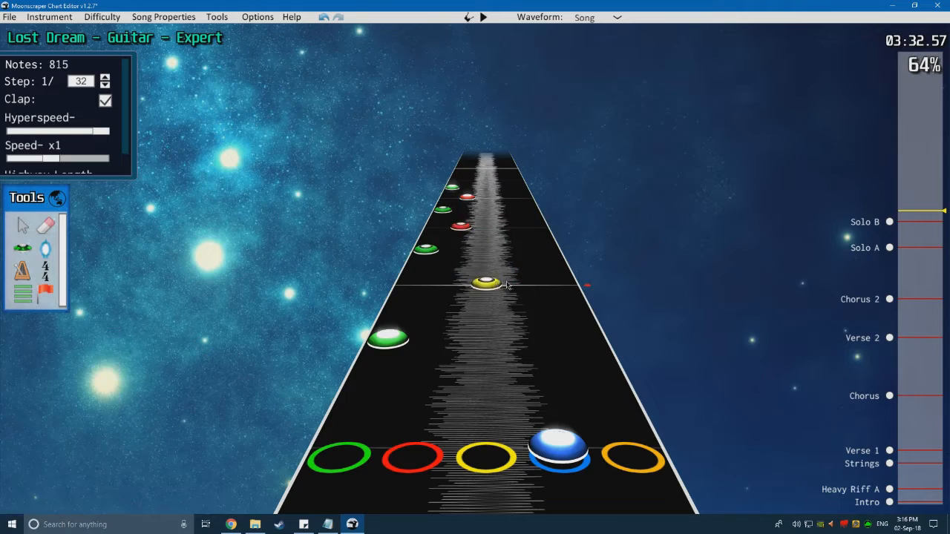
{"action": "key", "text": "space"}
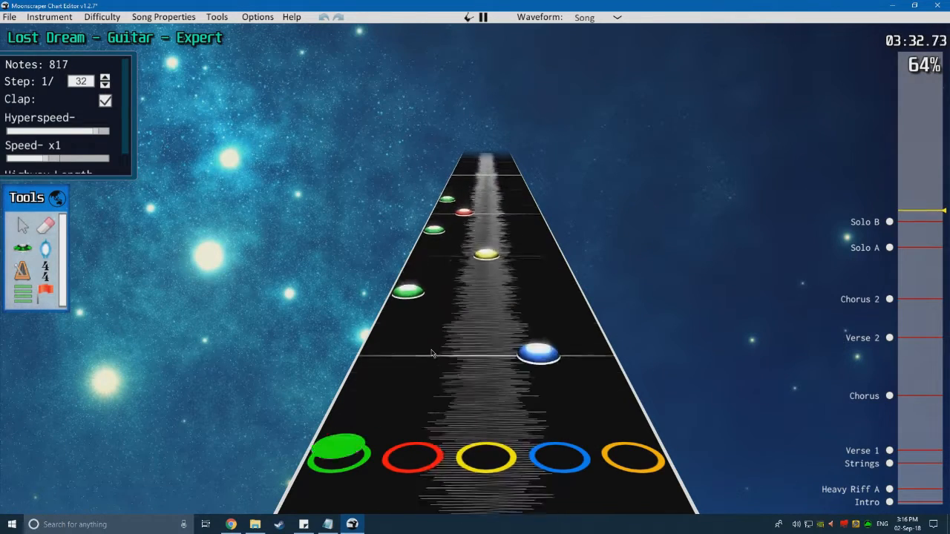
{"action": "scroll", "coordinate": [349, 337], "scroll_direction": "down", "scroll_amount": 3}
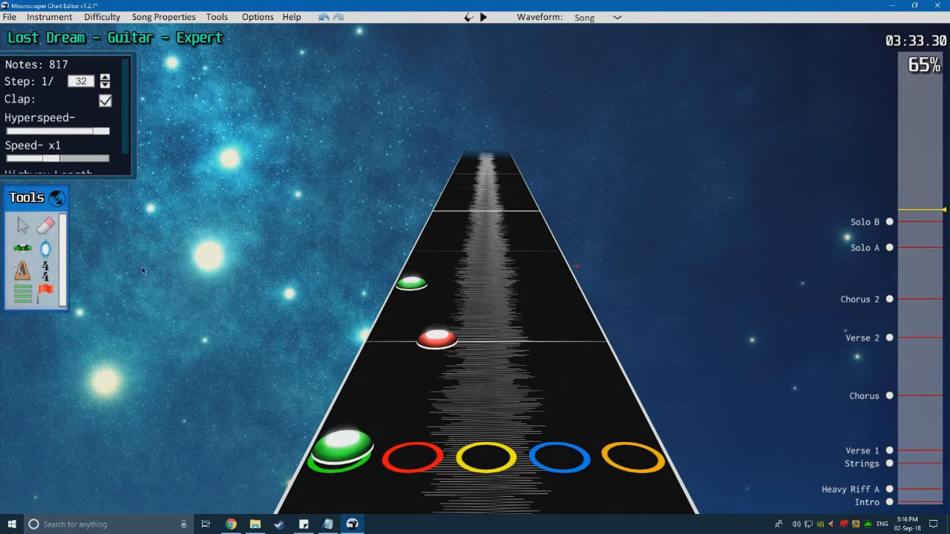
Step: Replay the run's ending and shift its last blue, yellow and red notes one lane higher, leaving out the green notes between them
{"action": "left_click", "coordinate": [27, 251]}
{"action": "key", "text": "space"}
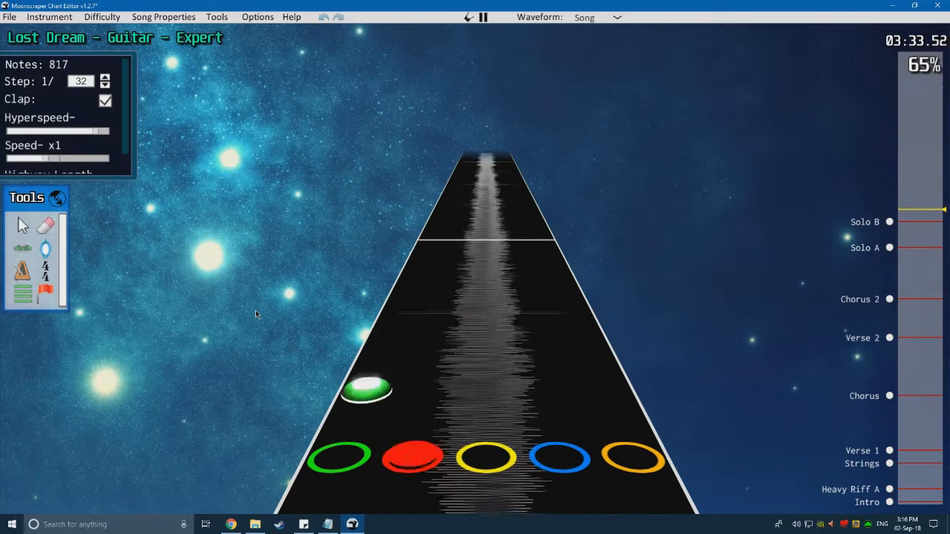
{"action": "key", "text": "space"}
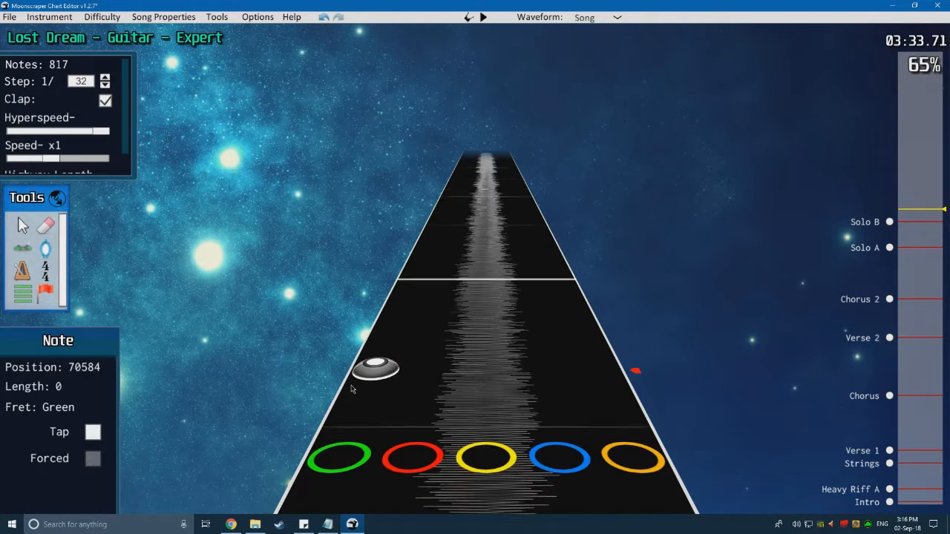
{"action": "scroll", "coordinate": [331, 352], "scroll_direction": "down", "scroll_amount": 3}
{"action": "scroll", "coordinate": [328, 348], "scroll_direction": "up", "scroll_amount": 3}
{"action": "scroll", "coordinate": [328, 349], "scroll_direction": "down", "scroll_amount": 3}
{"action": "scroll", "coordinate": [246, 309], "scroll_direction": "up", "scroll_amount": 2}
{"action": "left_click", "coordinate": [23, 228]}
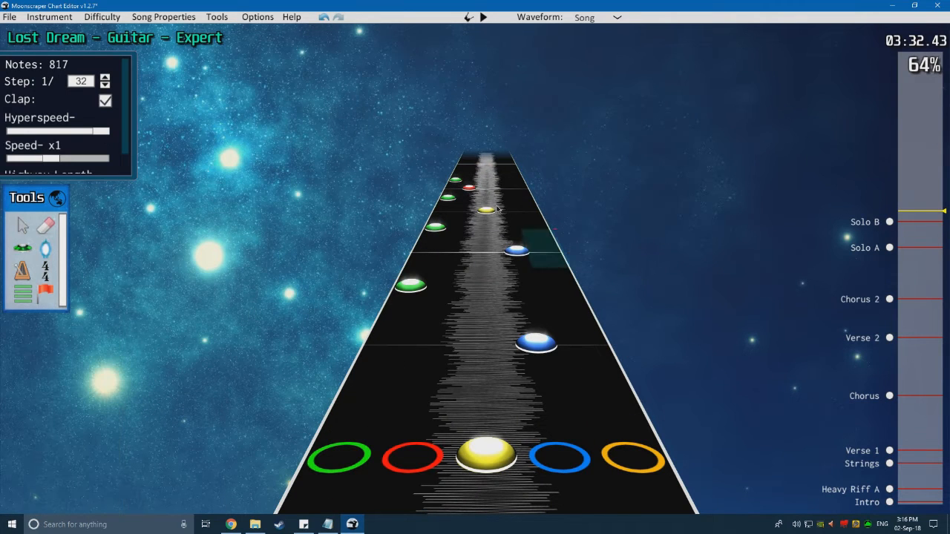
{"action": "left_click_drag", "start_coordinate": [465, 186], "coordinate": [465, 185]}
{"action": "left_click_drag", "start_coordinate": [520, 251], "coordinate": [538, 253]}
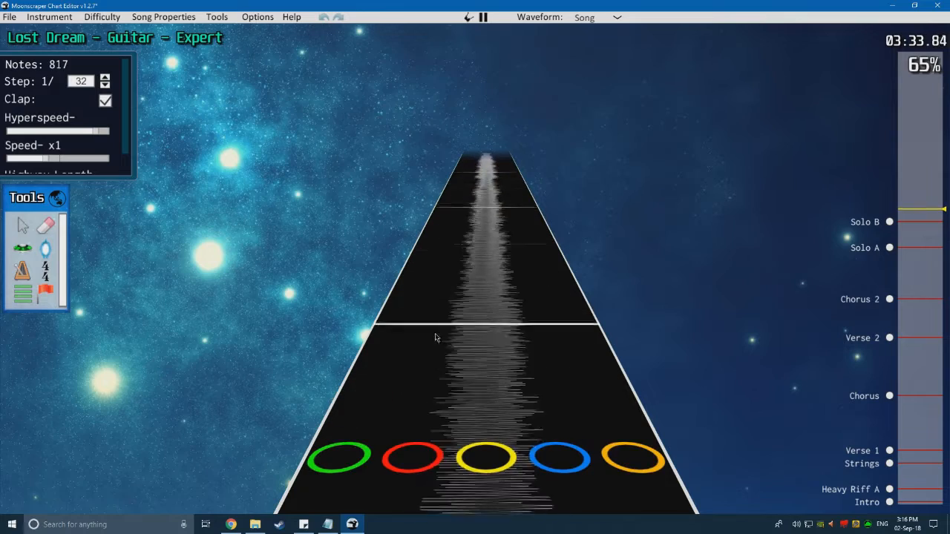
Step: Add a red note and a green note at position 70608 at the end of the run, checking them against playback
{"action": "left_click", "coordinate": [29, 251]}
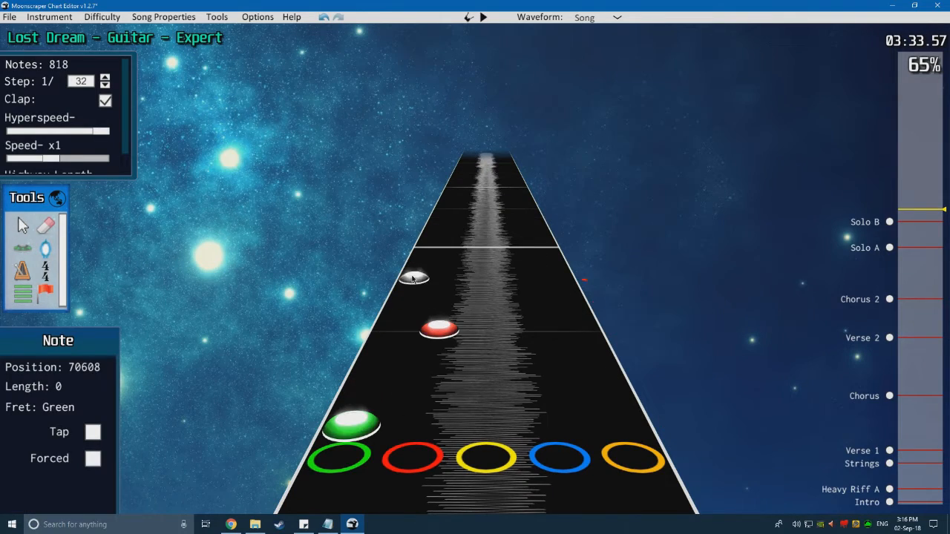
{"action": "key", "text": "space"}
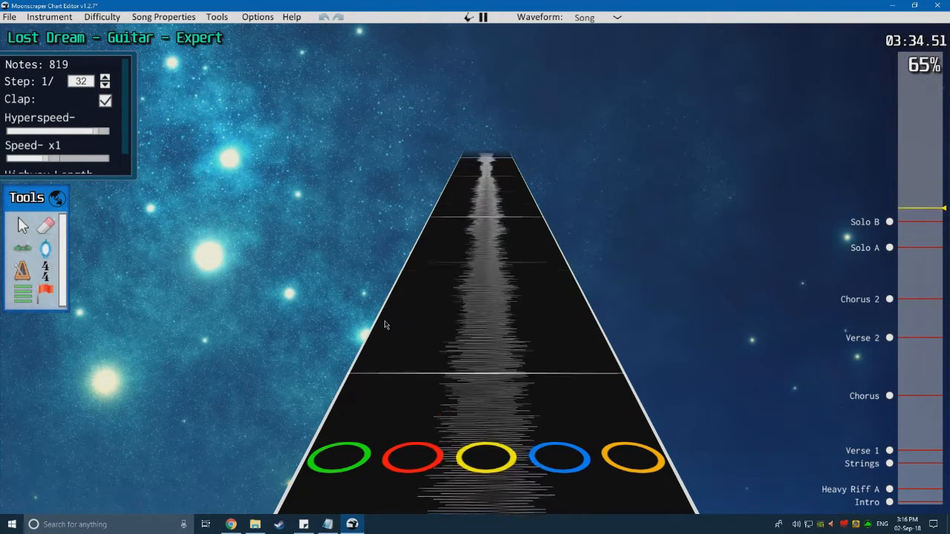
{"action": "key", "text": "space"}
{"action": "left_click", "coordinate": [384, 327]}
{"action": "key", "text": "space"}
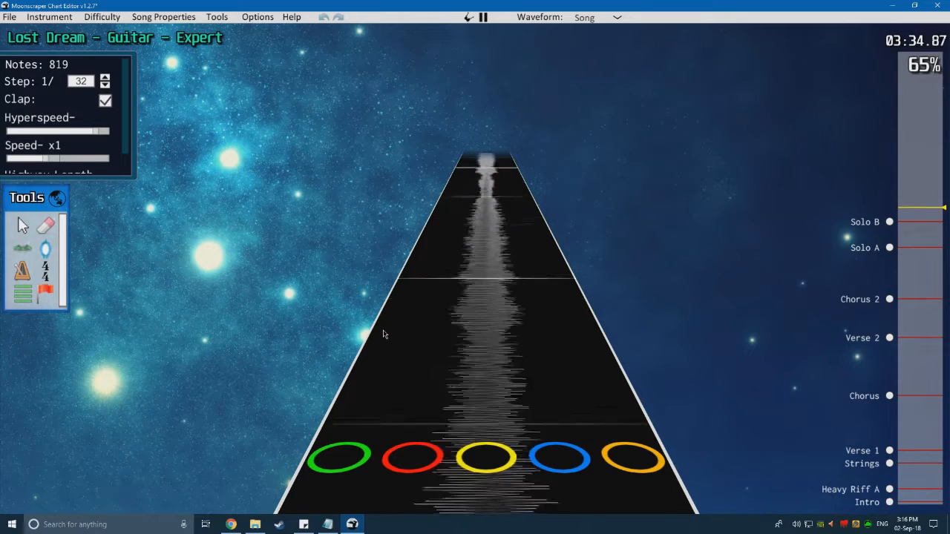
{"action": "key", "text": "space"}
{"action": "left_click", "coordinate": [385, 333]}
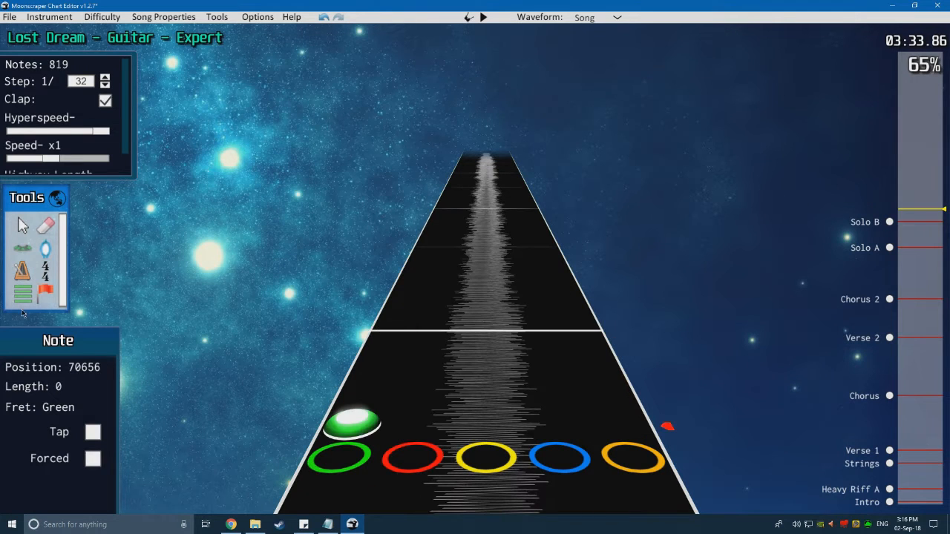
Step: Add a section marker named Solo C at position 70656 and play from there
{"action": "left_click", "coordinate": [20, 293]}
{"action": "left_click", "coordinate": [368, 336]}
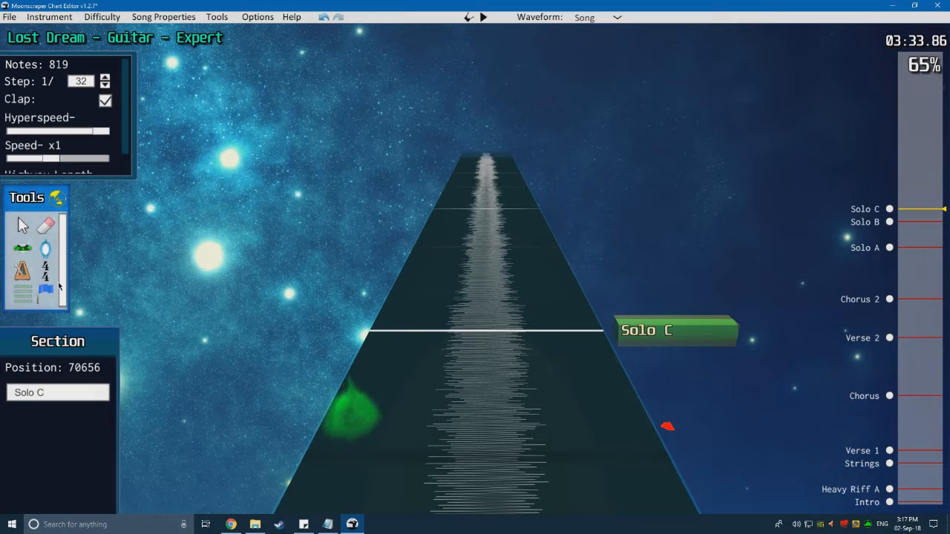
{"action": "key", "text": "space"}
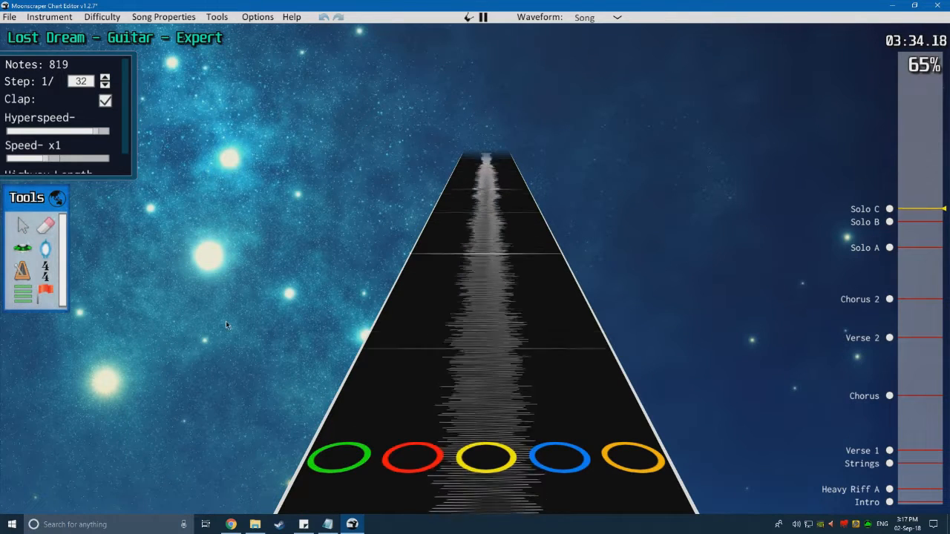
{"action": "key", "text": "space"}
Step: Add a yellow note at position 70656, followed by a red and a green note, checking them against playback
{"action": "scroll", "coordinate": [299, 342], "scroll_direction": "down", "scroll_amount": 8}
{"action": "scroll", "coordinate": [297, 342], "scroll_direction": "up", "scroll_amount": 2}
{"action": "scroll", "coordinate": [297, 338], "scroll_direction": "up", "scroll_amount": 11}
{"action": "scroll", "coordinate": [297, 337], "scroll_direction": "down", "scroll_amount": 7}
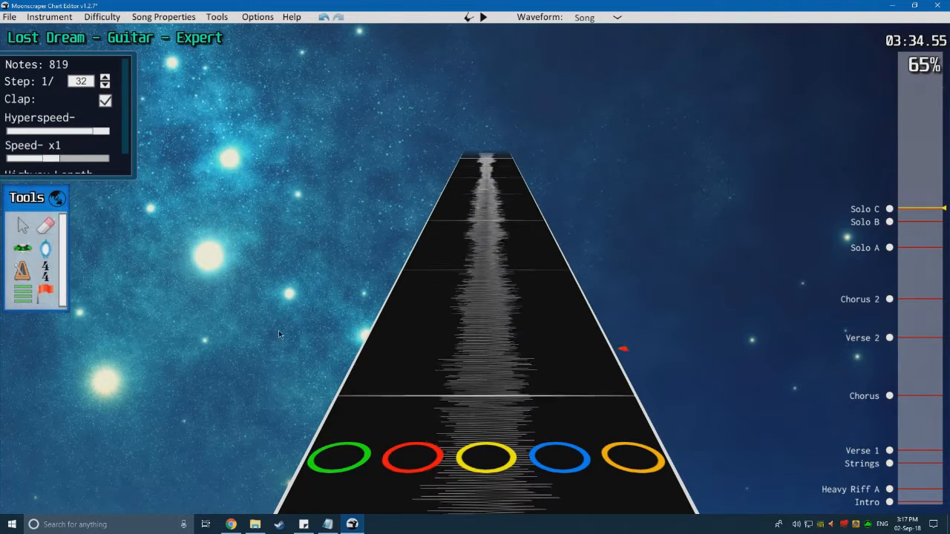
{"action": "left_click", "coordinate": [28, 251]}
{"action": "scroll", "coordinate": [217, 327], "scroll_direction": "down", "scroll_amount": 2}
{"action": "scroll", "coordinate": [250, 326], "scroll_direction": "up", "scroll_amount": 13}
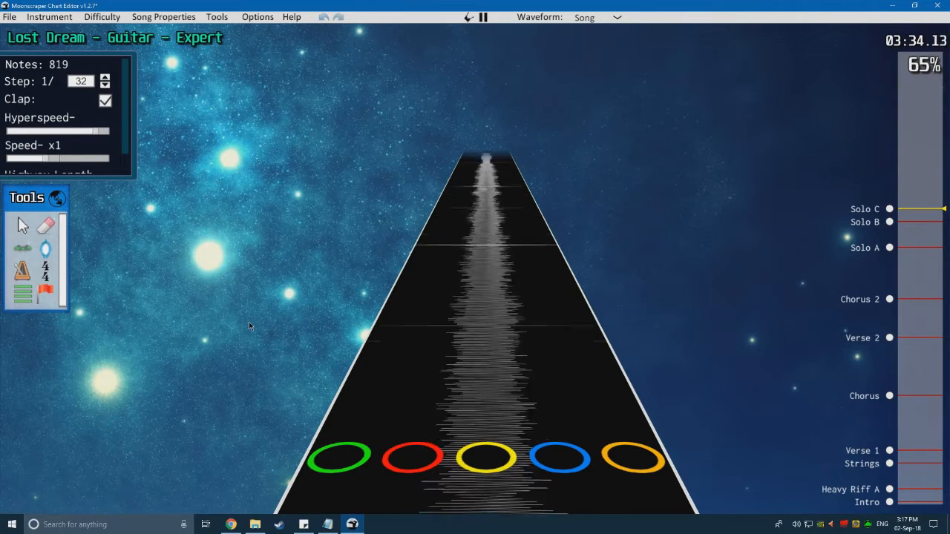
{"action": "scroll", "coordinate": [250, 327], "scroll_direction": "down", "scroll_amount": 12}
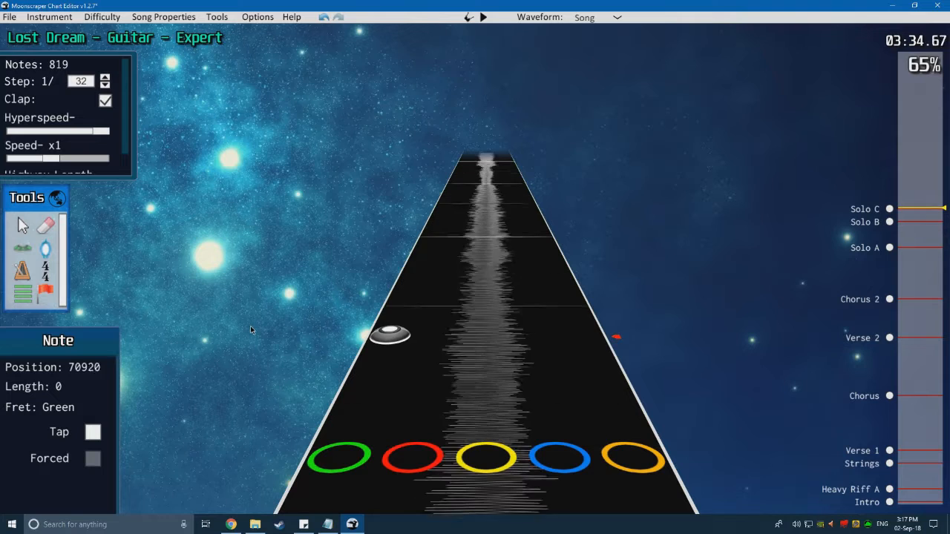
{"action": "key", "text": "space"}
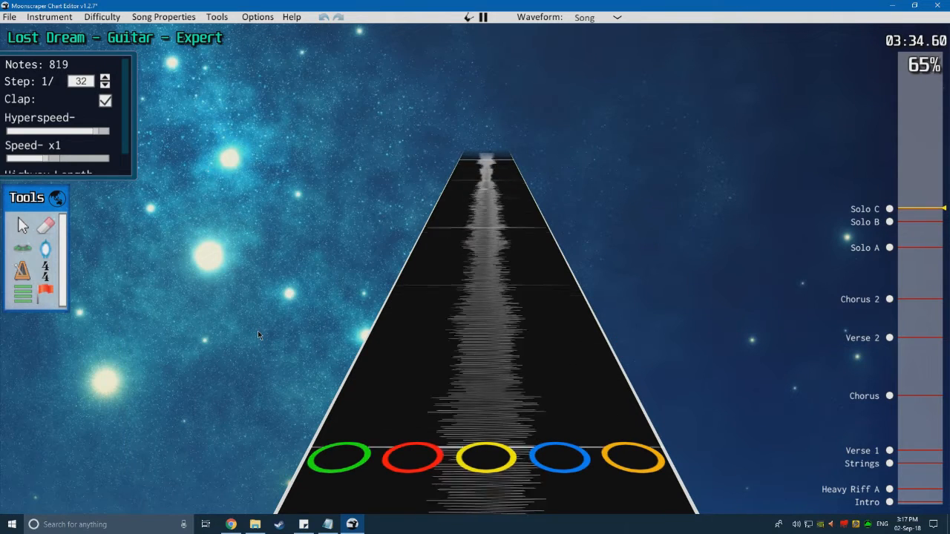
{"action": "key", "text": "space"}
{"action": "scroll", "coordinate": [359, 368], "scroll_direction": "down", "scroll_amount": 2}
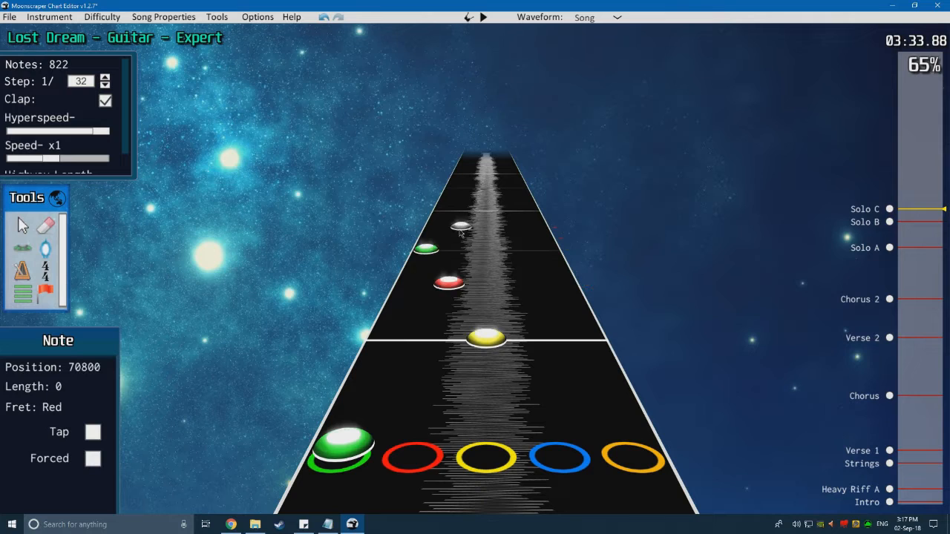
Step: Add a red note at position 70800 and a yellow note on the following beat, checking them against playback
{"action": "left_click", "coordinate": [460, 233]}
{"action": "key", "text": "space"}
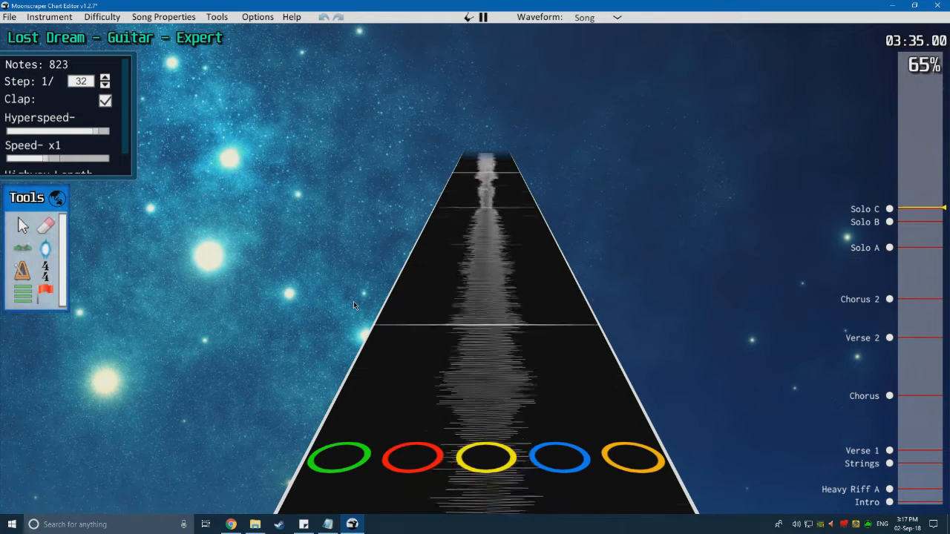
{"action": "key", "text": "space"}
{"action": "scroll", "coordinate": [353, 306], "scroll_direction": "down", "scroll_amount": 5}
{"action": "left_click", "coordinate": [484, 237]}
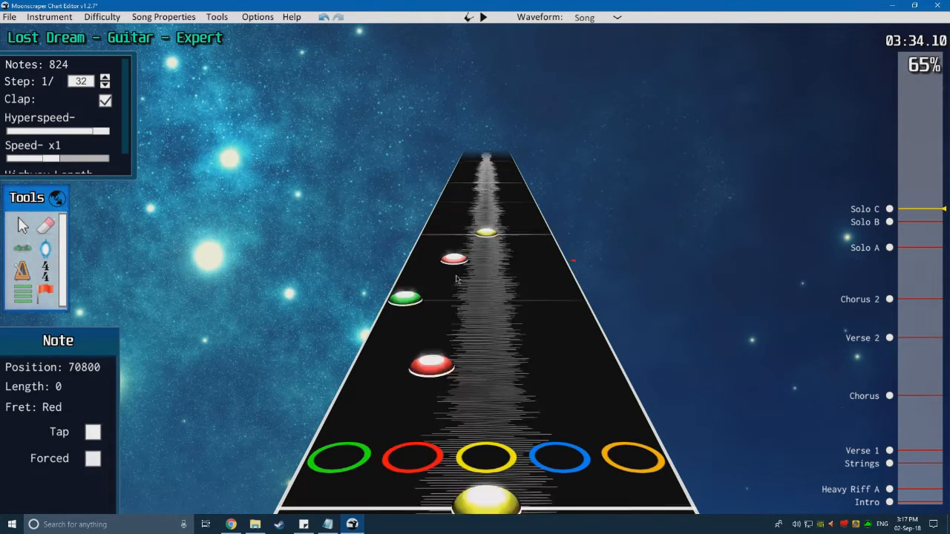
{"action": "key", "text": "space"}
{"action": "key", "text": "space"}
{"action": "scroll", "coordinate": [479, 332], "scroll_direction": "down", "scroll_amount": 3}
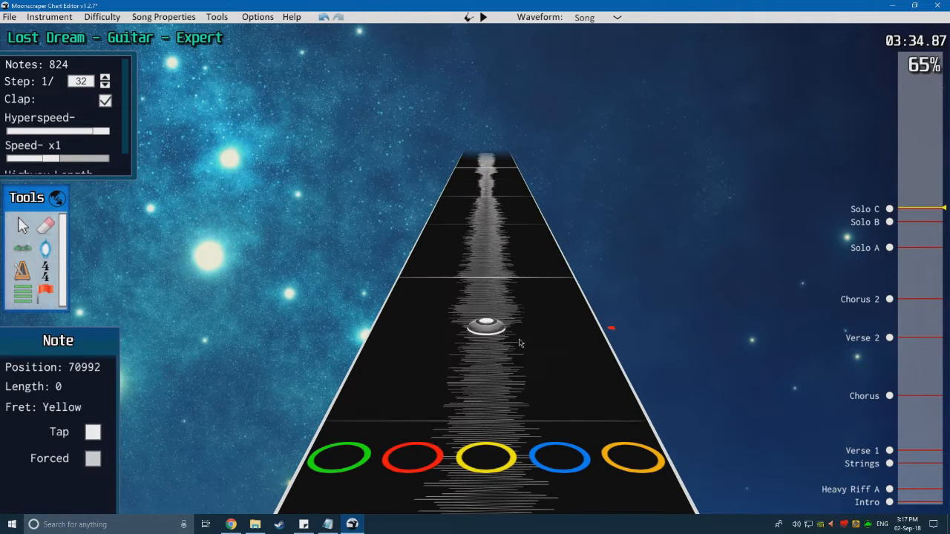
Step: Continue the run with blue, orange, green and yellow notes, the green one at position 70992, checking them against playback
{"action": "left_click", "coordinate": [419, 336]}
{"action": "scroll", "coordinate": [425, 338], "scroll_direction": "down", "scroll_amount": 5}
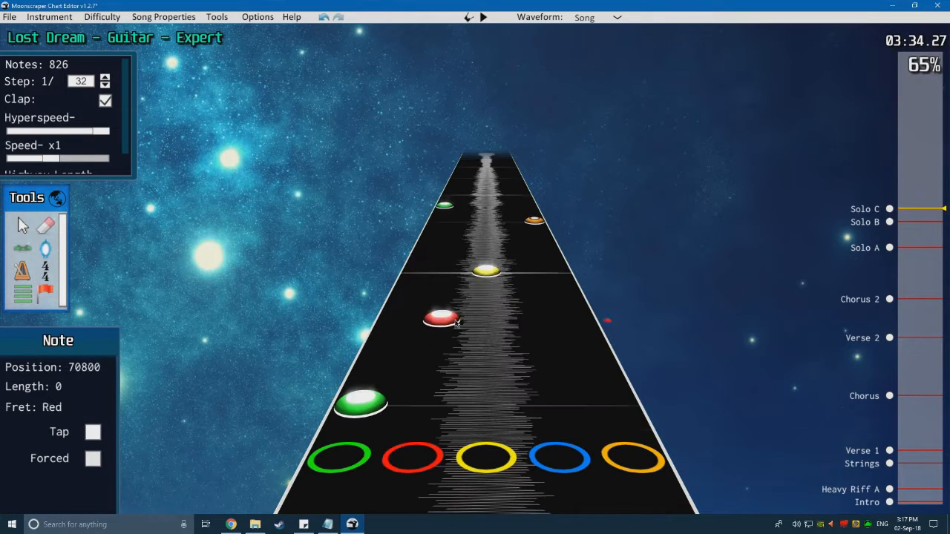
{"action": "scroll", "coordinate": [516, 245], "scroll_direction": "down", "scroll_amount": 1}
{"action": "key", "text": "space"}
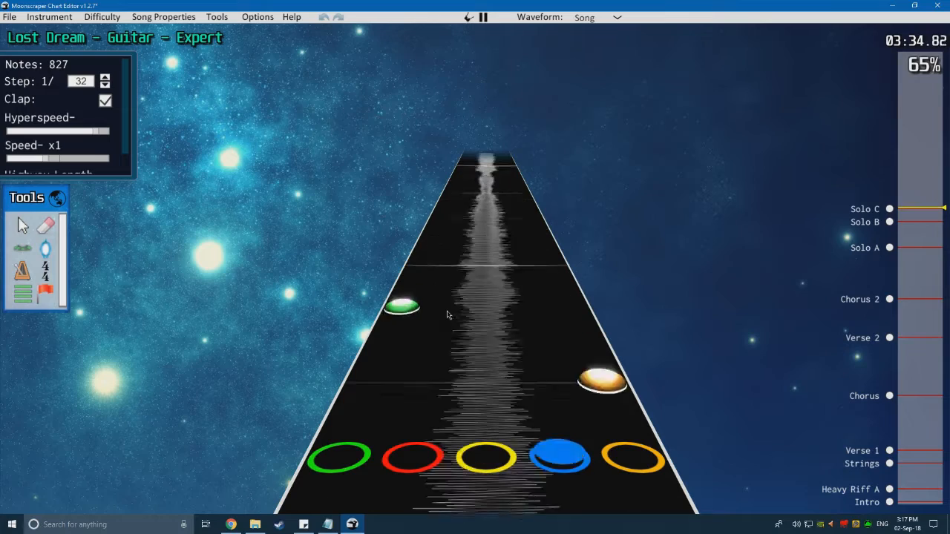
{"action": "key", "text": "space"}
{"action": "scroll", "coordinate": [484, 363], "scroll_direction": "down", "scroll_amount": 2}
{"action": "key", "text": "space"}
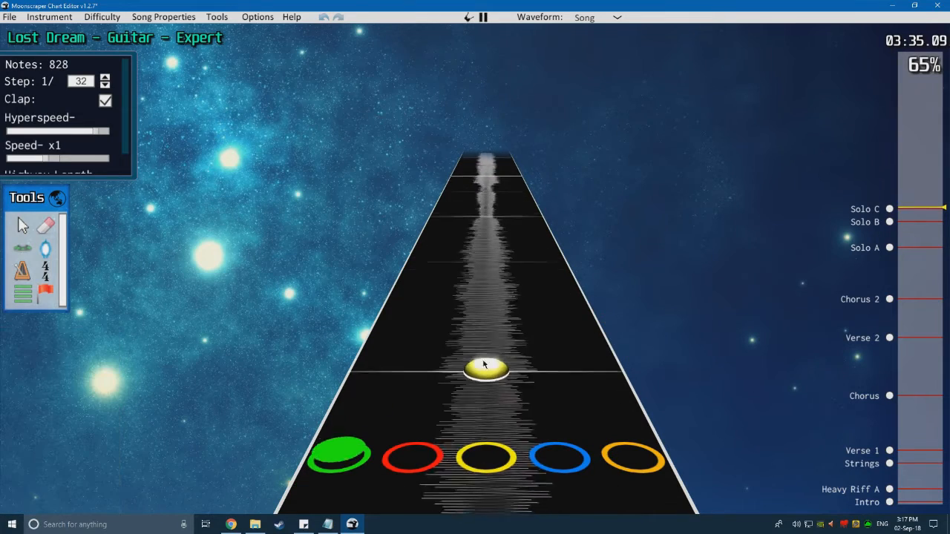
{"action": "key", "text": "space"}
Step: Replay the opening run of Solo C repeatedly to check the new notes against the audio
{"action": "scroll", "coordinate": [482, 361], "scroll_direction": "down", "scroll_amount": 6}
{"action": "key", "text": "space"}
{"action": "key", "text": "space"}
{"action": "scroll", "coordinate": [479, 364], "scroll_direction": "down", "scroll_amount": 3}
{"action": "key", "text": "space"}
{"action": "key", "text": "space"}
{"action": "scroll", "coordinate": [460, 356], "scroll_direction": "down", "scroll_amount": 2}
{"action": "scroll", "coordinate": [416, 348], "scroll_direction": "up", "scroll_amount": 3}
{"action": "scroll", "coordinate": [371, 338], "scroll_direction": "down", "scroll_amount": 5}
{"action": "scroll", "coordinate": [369, 334], "scroll_direction": "down", "scroll_amount": 4}
Step: Change the orange note at position 70944 to green and the green note after it to red
{"action": "key", "text": "space"}
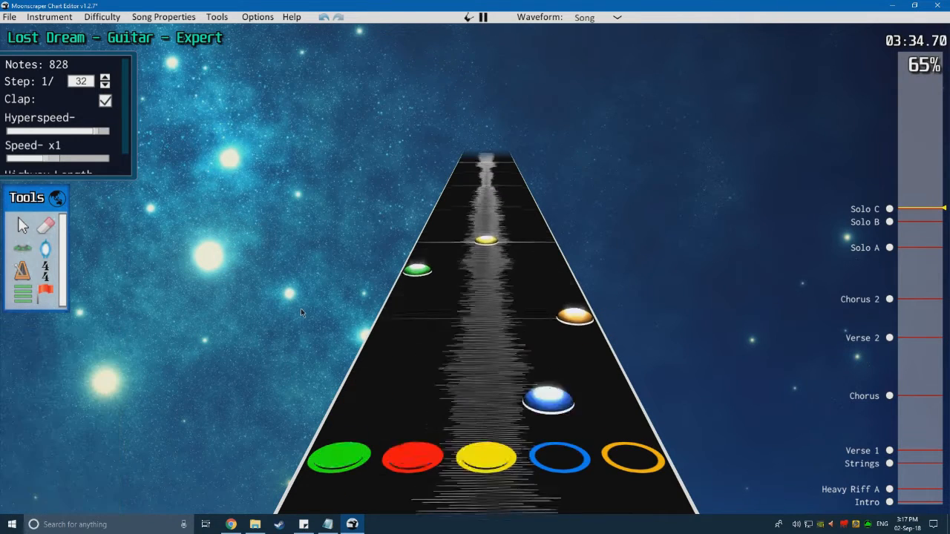
{"action": "key", "text": "space"}
{"action": "scroll", "coordinate": [289, 311], "scroll_direction": "down", "scroll_amount": 3}
{"action": "key", "text": "space"}
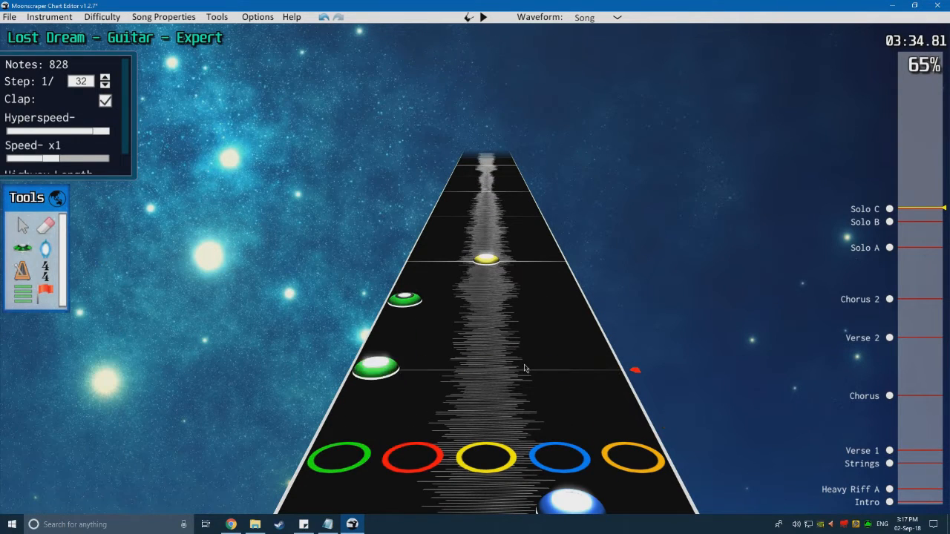
{"action": "scroll", "coordinate": [446, 356], "scroll_direction": "down", "scroll_amount": 3}
{"action": "scroll", "coordinate": [355, 325], "scroll_direction": "down", "scroll_amount": 4}
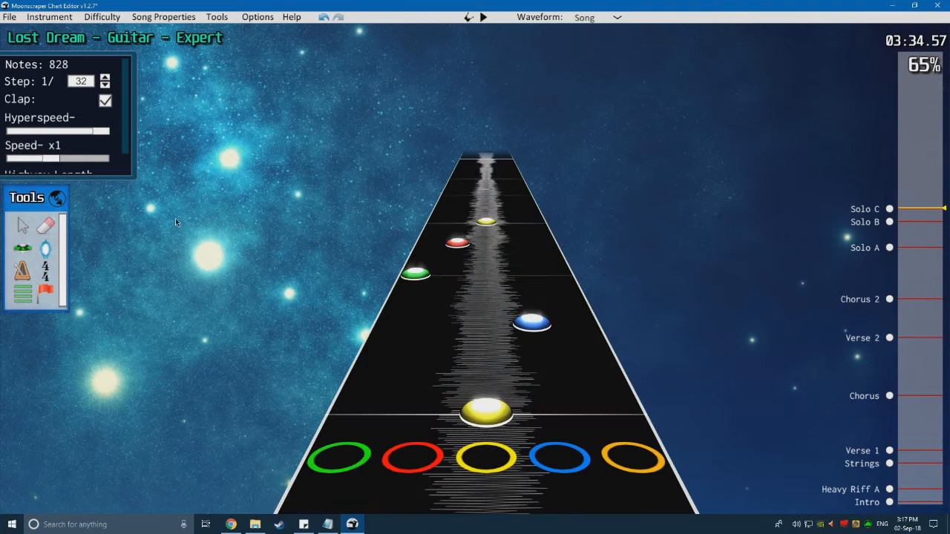
Step: Mark the green note at position 70944 as forced and replay it
{"action": "left_click", "coordinate": [410, 274]}
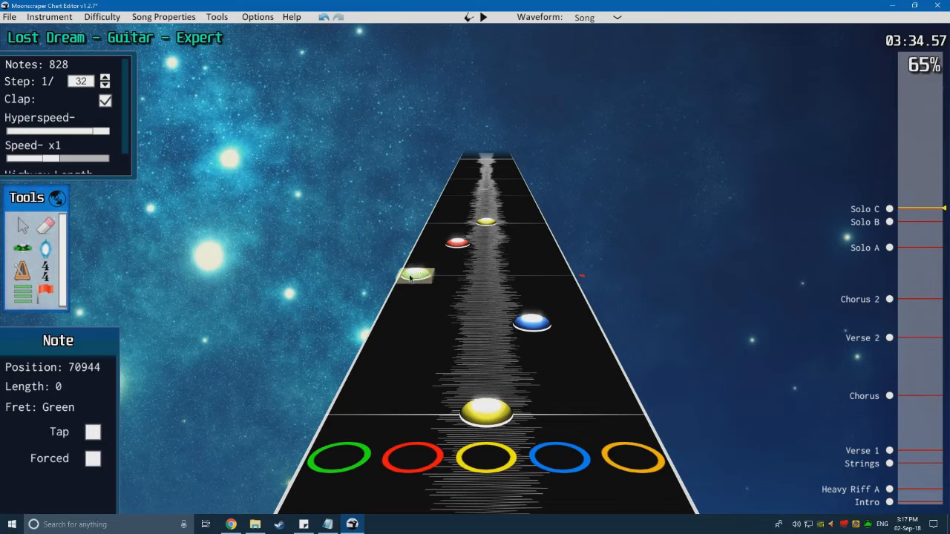
{"action": "scroll", "coordinate": [359, 354], "scroll_direction": "down", "scroll_amount": 3}
{"action": "key", "text": "space"}
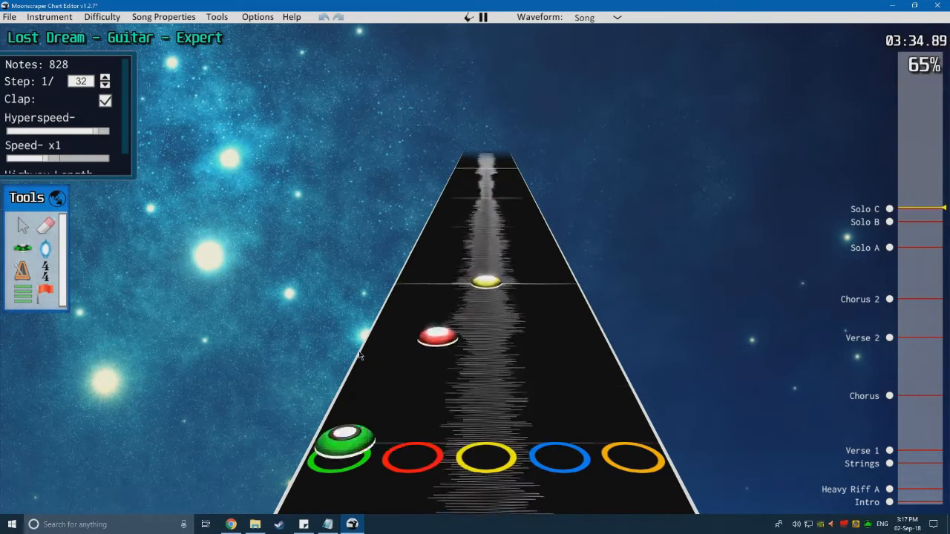
{"action": "key", "text": "space"}
Step: Replay the run up to its last yellow note to check the corrected green and red notes
{"action": "scroll", "coordinate": [359, 355], "scroll_direction": "down", "scroll_amount": 6}
{"action": "key", "text": "space"}
{"action": "key", "text": "space"}
{"action": "scroll", "coordinate": [359, 355], "scroll_direction": "down", "scroll_amount": 5}
{"action": "scroll", "coordinate": [235, 303], "scroll_direction": "down", "scroll_amount": 5}
{"action": "key", "text": "space"}
{"action": "key", "text": "space"}
{"action": "scroll", "coordinate": [276, 312], "scroll_direction": "down", "scroll_amount": 3}
{"action": "scroll", "coordinate": [275, 312], "scroll_direction": "up", "scroll_amount": 5}
Step: Add a blue note at position 71088 after the yellow note, checking it against playback
{"action": "left_click", "coordinate": [31, 250]}
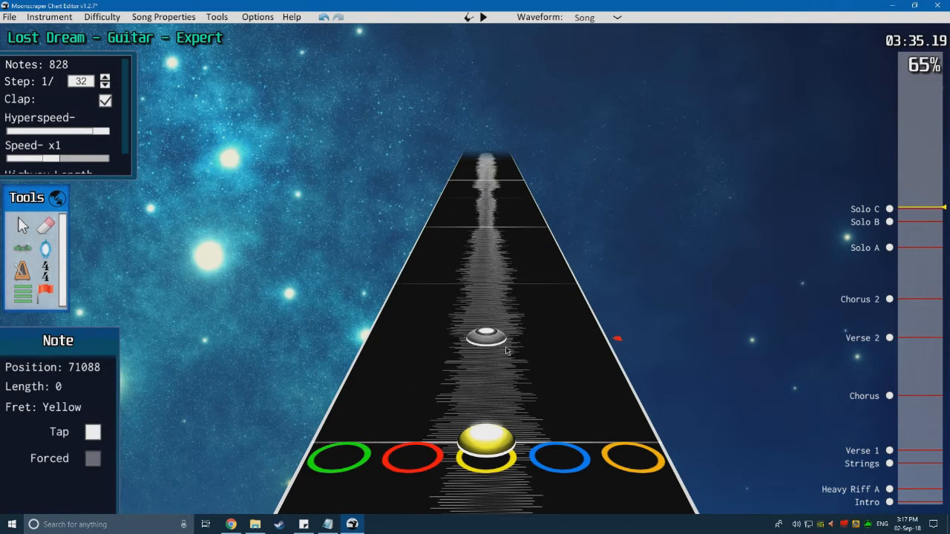
{"action": "key", "text": "space"}
{"action": "key", "text": "space"}
{"action": "scroll", "coordinate": [512, 353], "scroll_direction": "down", "scroll_amount": 10}
{"action": "key", "text": "space"}
{"action": "key", "text": "space"}
{"action": "scroll", "coordinate": [498, 355], "scroll_direction": "down", "scroll_amount": 3}
Step: Set the step to 1/24 and move the blue note at position 71088 slightly earlier onto the new grid
{"action": "left_click", "coordinate": [24, 226]}
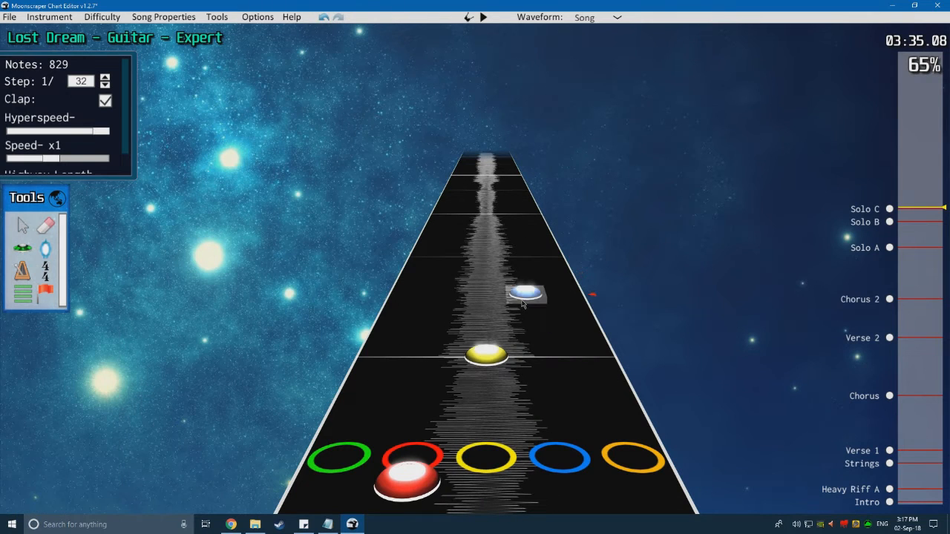
{"action": "left_click", "coordinate": [531, 318]}
{"action": "left_click", "coordinate": [456, 312]}
{"action": "left_click_drag", "start_coordinate": [539, 318], "coordinate": [535, 312]}
{"action": "left_click", "coordinate": [456, 312]}
Step: Add orange, green and red notes on the next 1/24 steps, ending with the red at position 71168, and replay them
{"action": "left_click", "coordinate": [24, 249]}
{"action": "key", "text": "space"}
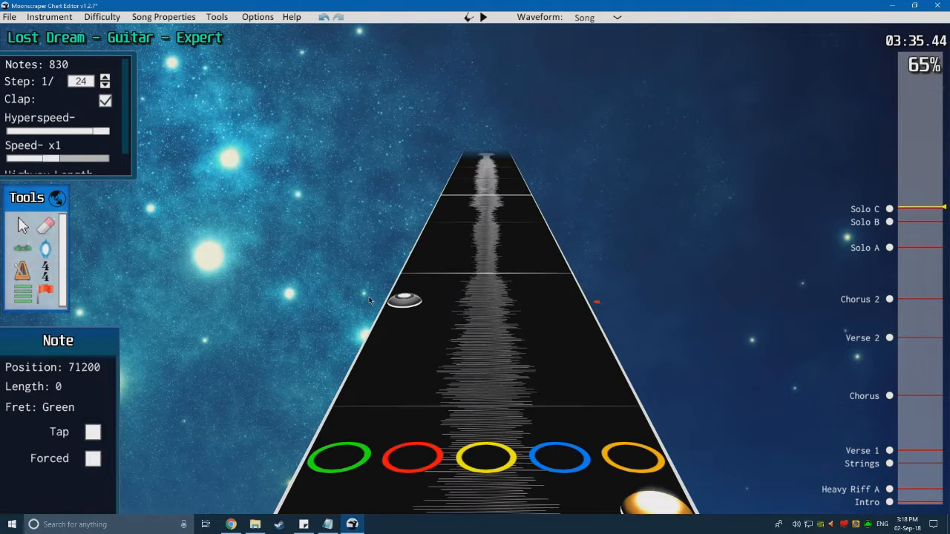
{"action": "scroll", "coordinate": [370, 300], "scroll_direction": "down", "scroll_amount": 2}
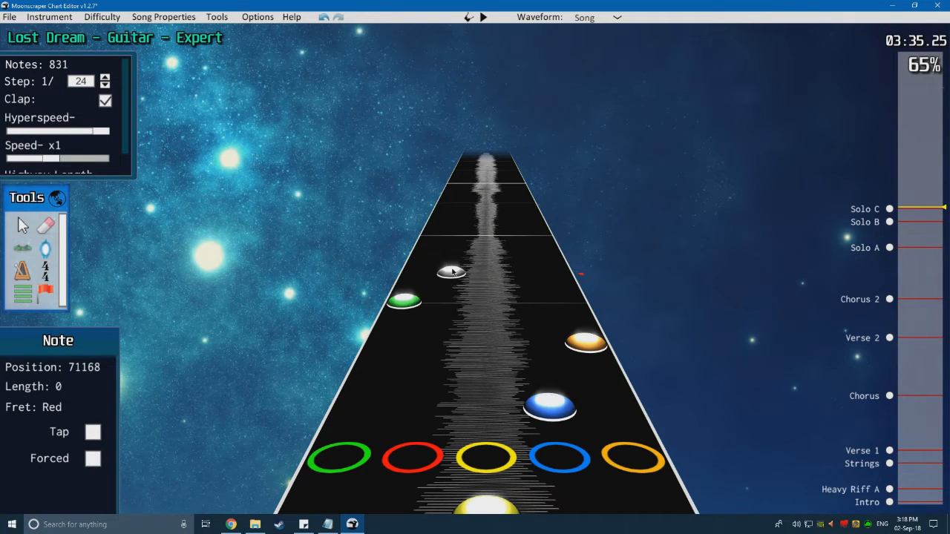
{"action": "scroll", "coordinate": [284, 269], "scroll_direction": "down", "scroll_amount": 2}
{"action": "key", "text": "space"}
{"action": "key", "text": "space"}
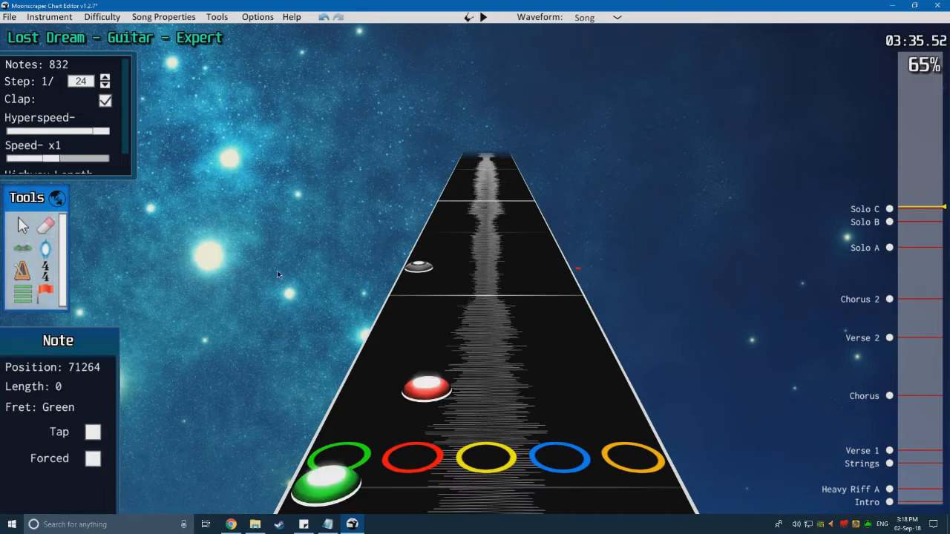
Step: Add a blue tap note on the next beat line and an orange tap note one 1/24 step after it
{"action": "scroll", "coordinate": [285, 269], "scroll_direction": "down", "scroll_amount": 1}
{"action": "key", "text": "space"}
{"action": "key", "text": "space"}
{"action": "scroll", "coordinate": [441, 312], "scroll_direction": "down", "scroll_amount": 3}
{"action": "key", "text": "space"}
{"action": "key", "text": "space"}
{"action": "scroll", "coordinate": [481, 327], "scroll_direction": "down", "scroll_amount": 5}
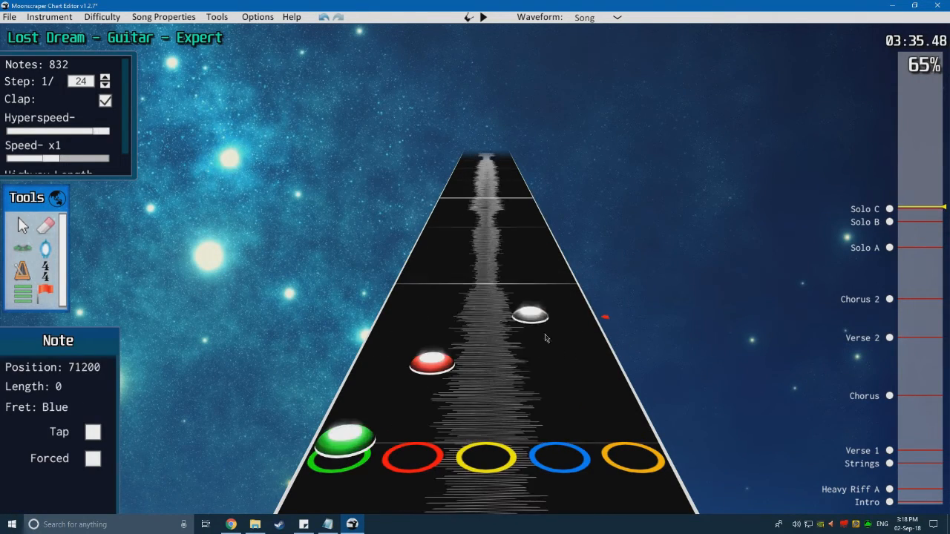
{"action": "left_click", "coordinate": [556, 274]}
{"action": "key", "text": "space"}
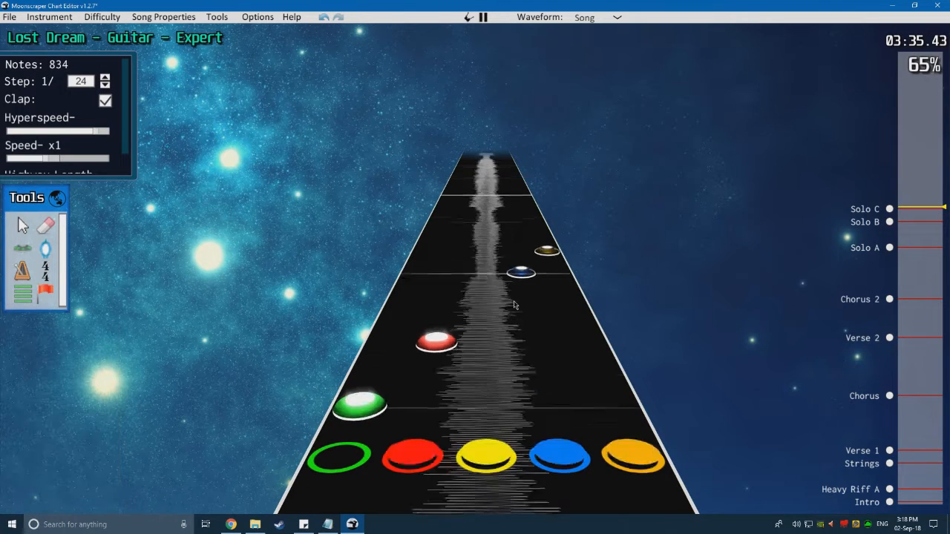
Step: Replay the tap pair, set the step to 1/32 and move the orange tap note closer to the blue one
{"action": "key", "text": "space"}
{"action": "scroll", "coordinate": [332, 279], "scroll_direction": "down", "scroll_amount": 3}
{"action": "key", "text": "space"}
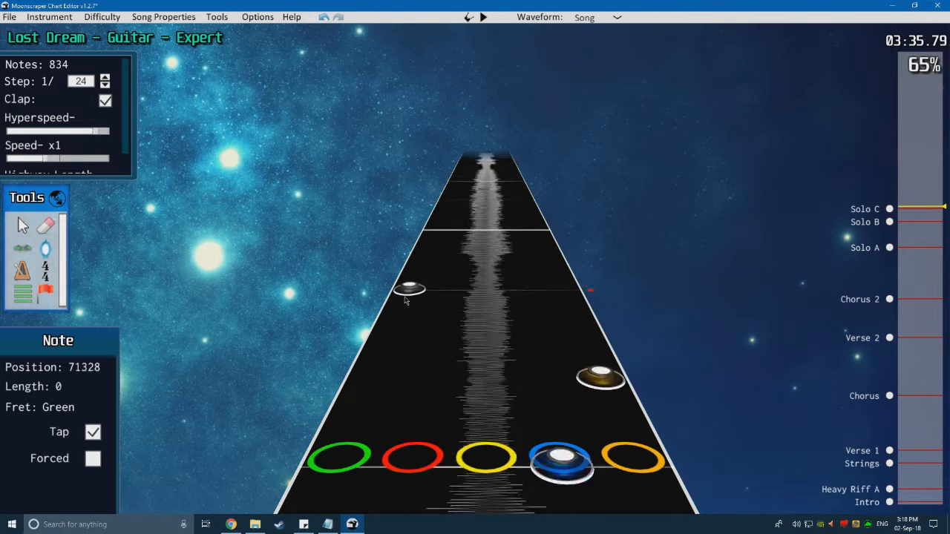
{"action": "key", "text": "space"}
{"action": "scroll", "coordinate": [153, 171], "scroll_direction": "down", "scroll_amount": 3}
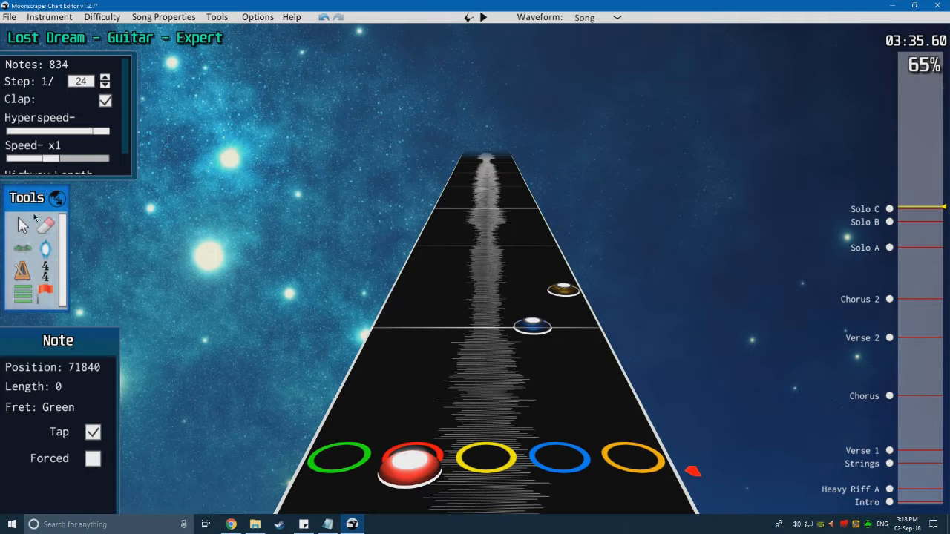
{"action": "left_click", "coordinate": [23, 227]}
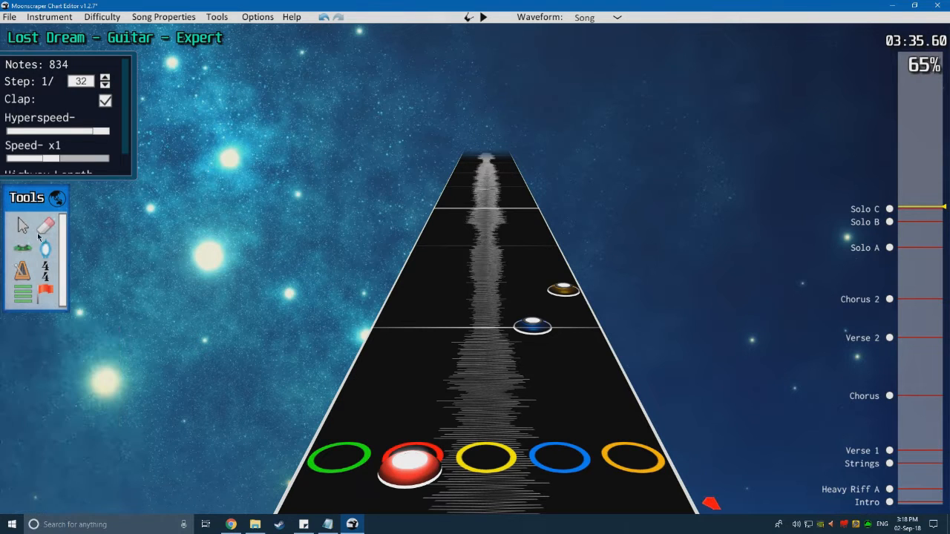
{"action": "left_click_drag", "start_coordinate": [559, 315], "coordinate": [558, 314]}
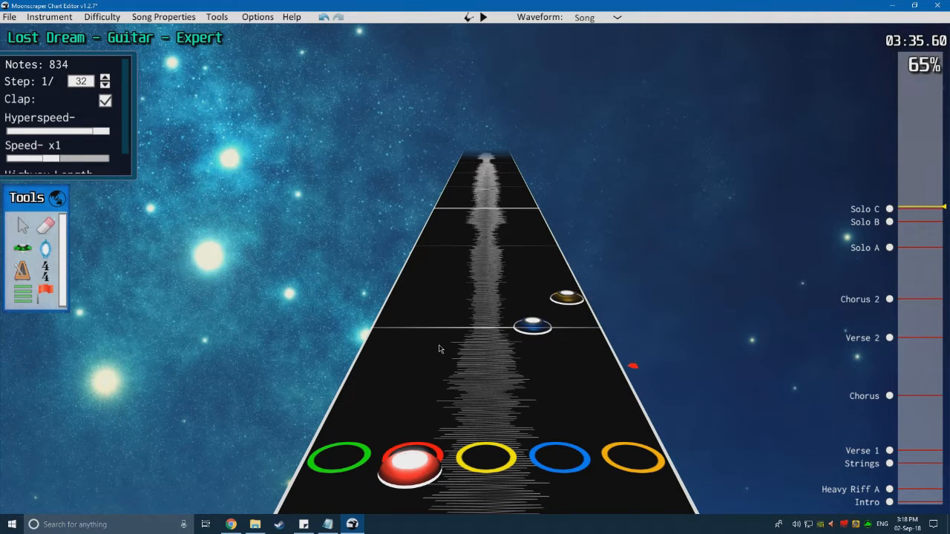
Step: Shift the blue and orange tap notes one 1/32 step earlier and replay them
{"action": "key", "text": "space"}
{"action": "key", "text": "space"}
{"action": "scroll", "coordinate": [435, 345], "scroll_direction": "down", "scroll_amount": 3}
{"action": "key", "text": "space"}
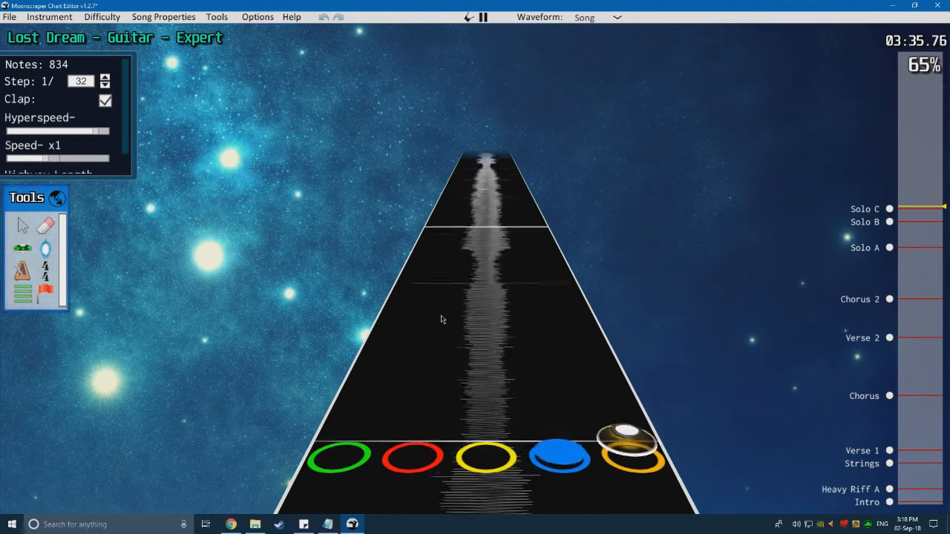
{"action": "key", "text": "space"}
Step: Add a red note at position 71280 after the orange tap note, checking it against playback
{"action": "left_click", "coordinate": [400, 287]}
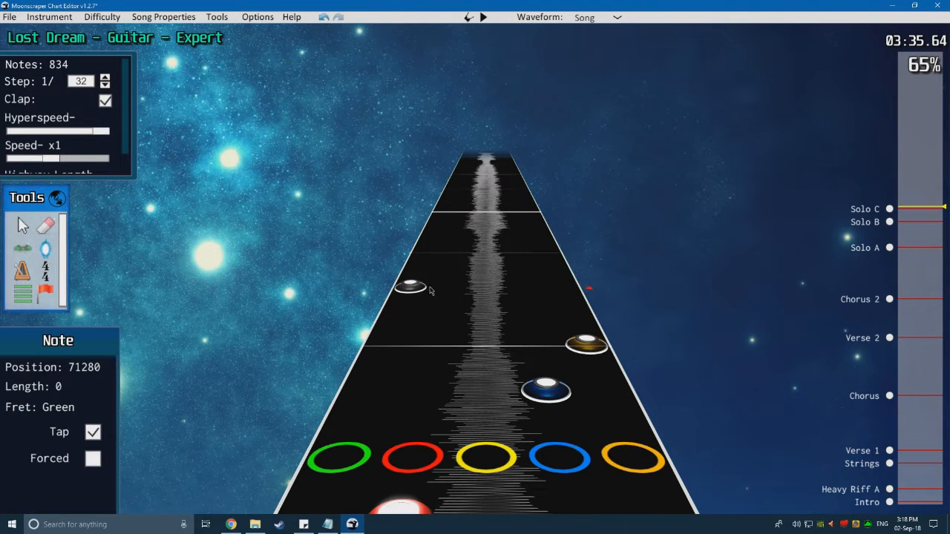
{"action": "key", "text": "space"}
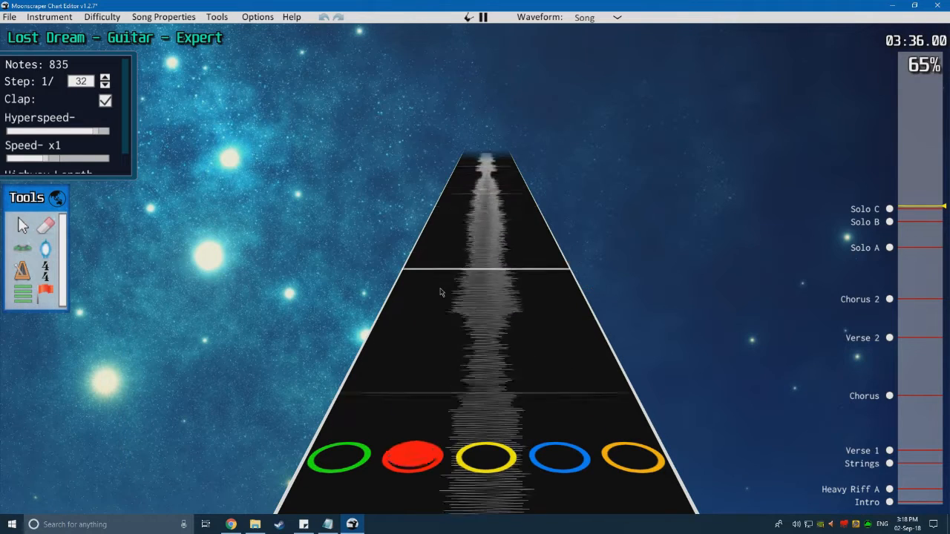
{"action": "key", "text": "space"}
{"action": "scroll", "coordinate": [443, 308], "scroll_direction": "down", "scroll_amount": 3}
{"action": "key", "text": "space"}
{"action": "key", "text": "space"}
Step: Add the next two notes around position 71376, including a blue one, and check them against playback
{"action": "left_click", "coordinate": [545, 367]}
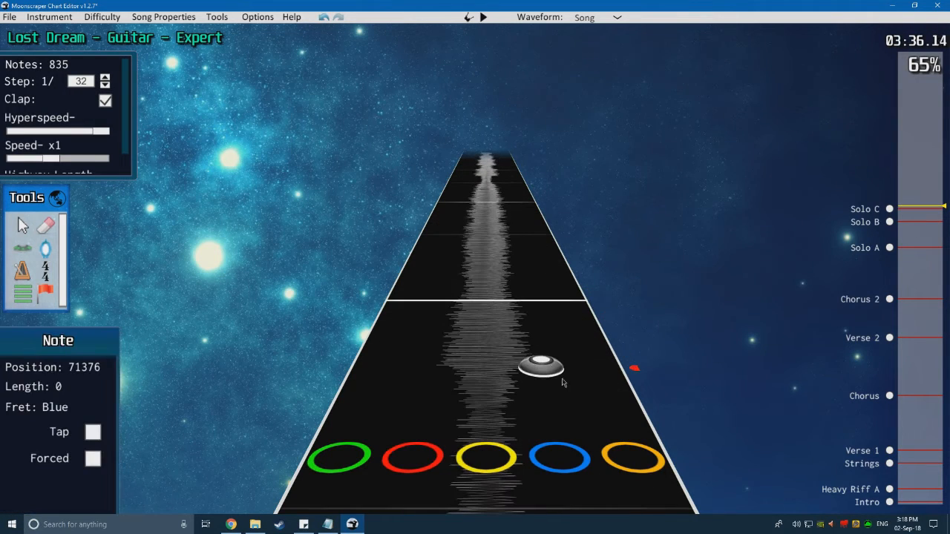
{"action": "key", "text": "space"}
{"action": "key", "text": "space"}
{"action": "scroll", "coordinate": [541, 330], "scroll_direction": "down", "scroll_amount": 2}
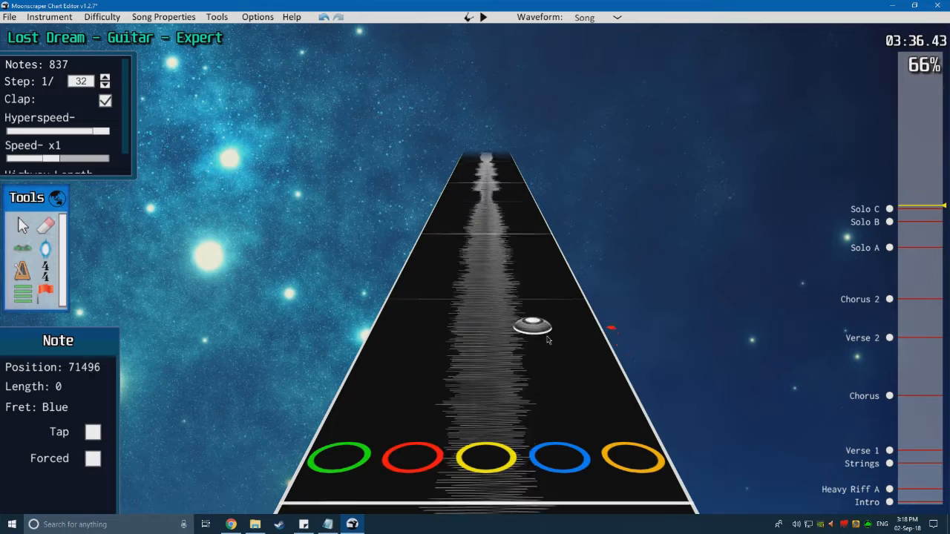
Step: Add a blue note and extend its sustain to the beat line at position 71616, checking it against playback
{"action": "left_click", "coordinate": [539, 318]}
{"action": "scroll", "coordinate": [539, 318], "scroll_direction": "down", "scroll_amount": 2}
{"action": "key", "text": "space"}
{"action": "key", "text": "space"}
{"action": "left_click", "coordinate": [537, 326]}
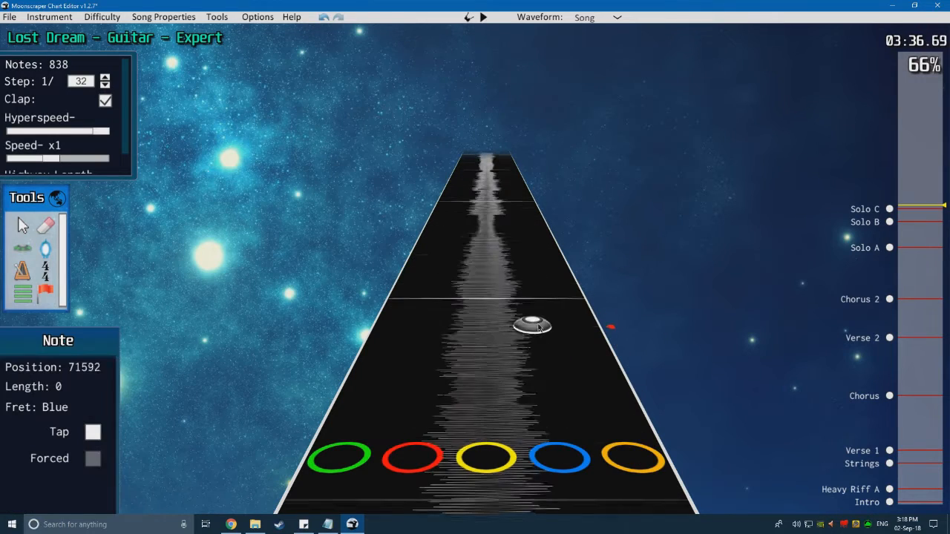
{"action": "scroll", "coordinate": [477, 314], "scroll_direction": "down", "scroll_amount": 4}
{"action": "key", "text": "space"}
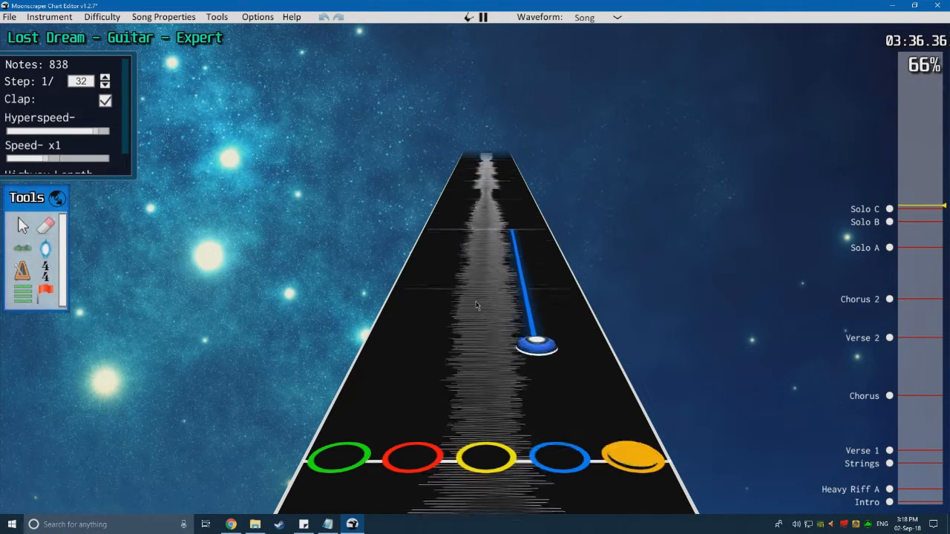
{"action": "key", "text": "space"}
{"action": "scroll", "coordinate": [478, 322], "scroll_direction": "down", "scroll_amount": 2}
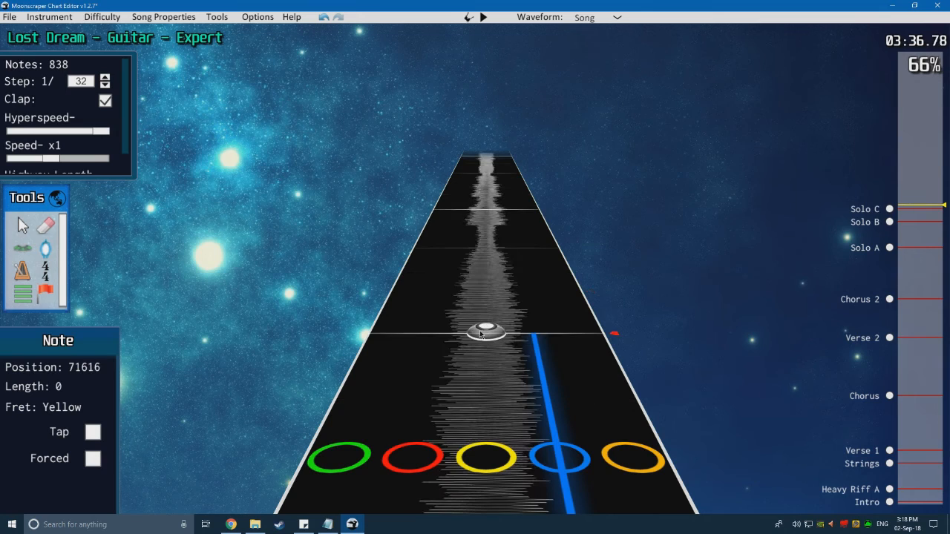
Step: Add the two notes that follow the blue sustain, including a green one, and check them against playback
{"action": "scroll", "coordinate": [490, 356], "scroll_direction": "down", "scroll_amount": 3}
{"action": "key", "text": "space"}
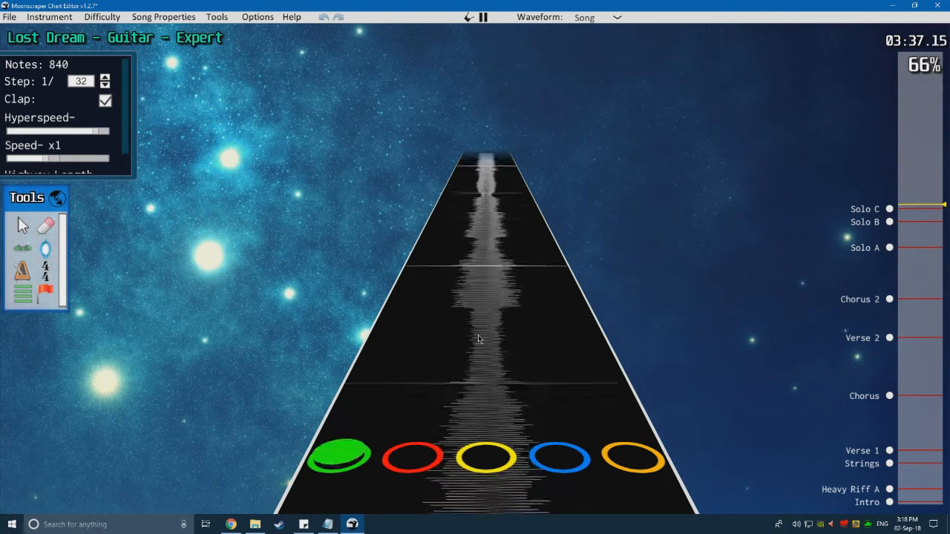
{"action": "key", "text": "space"}
{"action": "scroll", "coordinate": [485, 342], "scroll_direction": "down", "scroll_amount": 2}
Step: Continue the run with an orange note followed by a green note, checking each one against playback
{"action": "left_click", "coordinate": [587, 360]}
{"action": "scroll", "coordinate": [526, 329], "scroll_direction": "down", "scroll_amount": 3}
{"action": "key", "text": "space"}
{"action": "key", "text": "space"}
{"action": "scroll", "coordinate": [483, 326], "scroll_direction": "down", "scroll_amount": 1}
{"action": "left_click", "coordinate": [404, 311]}
{"action": "key", "text": "space"}
{"action": "key", "text": "space"}
{"action": "scroll", "coordinate": [445, 319], "scroll_direction": "down", "scroll_amount": 6}
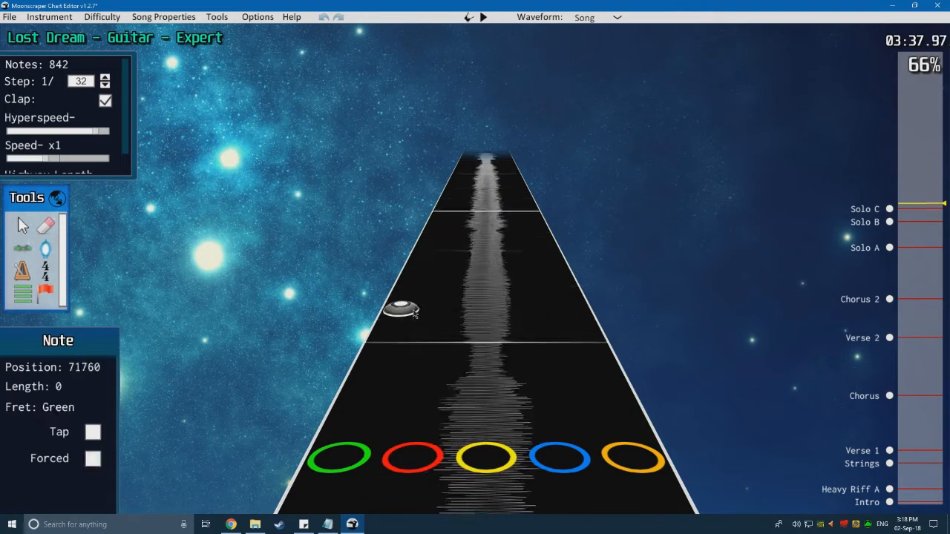
Step: Add a yellow note after the last green one and replay the passage to check its timing
{"action": "key", "text": "space"}
{"action": "key", "text": "space"}
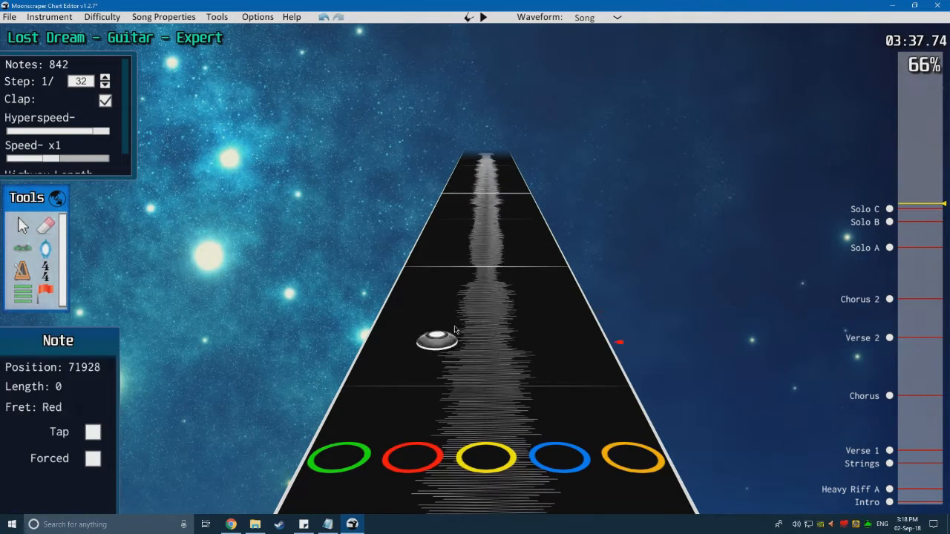
{"action": "left_click", "coordinate": [485, 326]}
{"action": "scroll", "coordinate": [481, 354], "scroll_direction": "down", "scroll_amount": 4}
{"action": "key", "text": "space"}
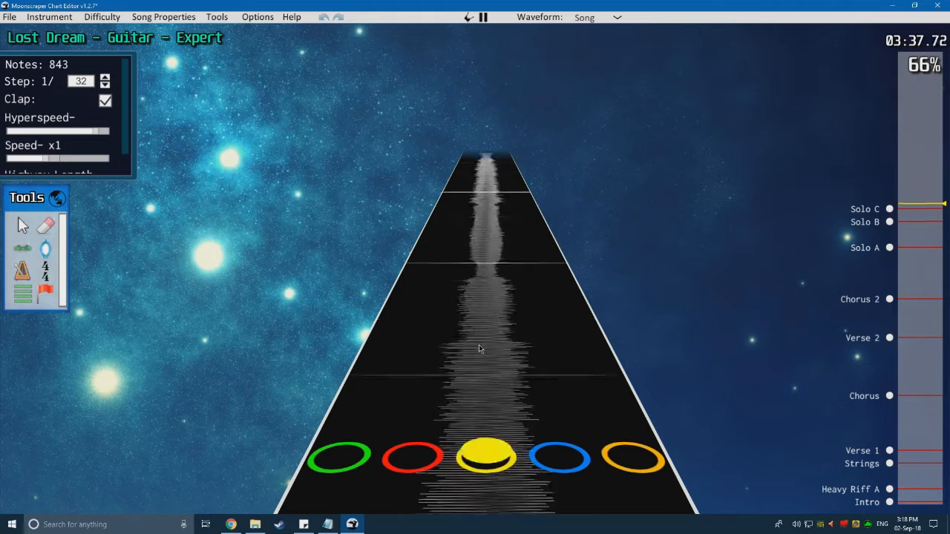
{"action": "key", "text": "space"}
{"action": "key", "text": "space"}
{"action": "key", "text": "space"}
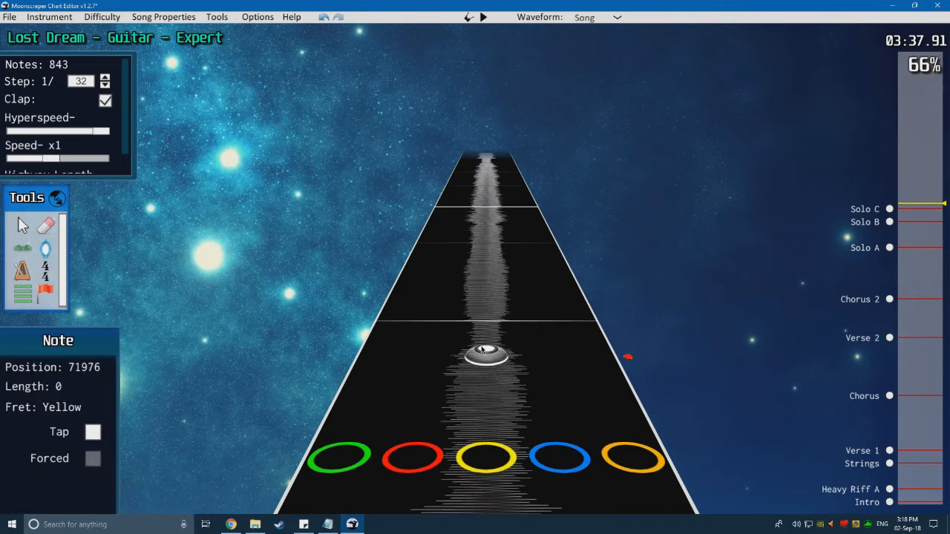
Step: Add a blue note, an orange note at position 71976, another blue note and a yellow note, checking them against playback
{"action": "left_click", "coordinate": [582, 361]}
{"action": "left_click", "coordinate": [533, 328]}
{"action": "key", "text": "space"}
{"action": "key", "text": "space"}
{"action": "scroll", "coordinate": [534, 329], "scroll_direction": "down", "scroll_amount": 4}
{"action": "key", "text": "space"}
{"action": "key", "text": "space"}
{"action": "scroll", "coordinate": [524, 339], "scroll_direction": "down", "scroll_amount": 4}
{"action": "key", "text": "space"}
{"action": "key", "text": "space"}
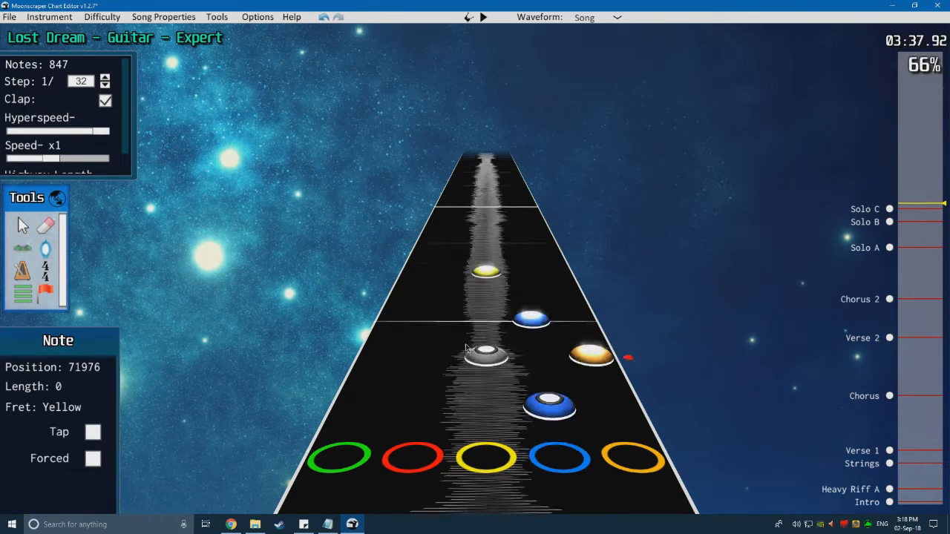
Step: Add a red note right after the yellow one and check it against playback
{"action": "key", "text": "space"}
{"action": "key", "text": "space"}
{"action": "left_click", "coordinate": [447, 333]}
{"action": "scroll", "coordinate": [447, 333], "scroll_direction": "down", "scroll_amount": 2}
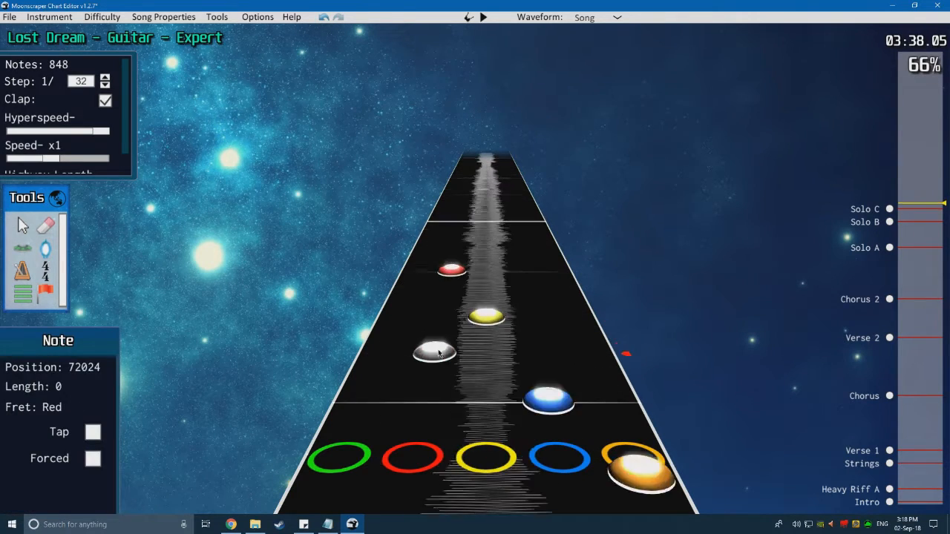
{"action": "key", "text": "space"}
{"action": "scroll", "coordinate": [445, 339], "scroll_direction": "down", "scroll_amount": 2}
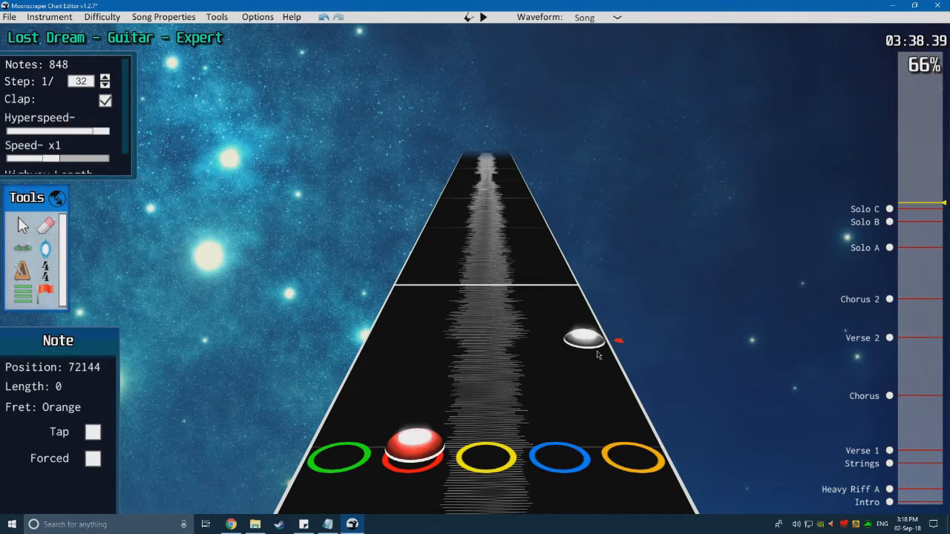
Step: Add an orange note at position 72144 and replay the passage to check the whole run
{"action": "left_click", "coordinate": [598, 353]}
{"action": "scroll", "coordinate": [520, 341], "scroll_direction": "down", "scroll_amount": 3}
{"action": "key", "text": "space"}
{"action": "key", "text": "space"}
{"action": "key", "text": "space"}
{"action": "key", "text": "space"}
{"action": "scroll", "coordinate": [498, 335], "scroll_direction": "down", "scroll_amount": 4}
Step: Select the six-note run from the blue note to the last orange note, shift it one fret toward green and replay it
{"action": "scroll", "coordinate": [366, 303], "scroll_direction": "down", "scroll_amount": 4}
{"action": "key", "text": "space"}
{"action": "key", "text": "space"}
{"action": "scroll", "coordinate": [169, 257], "scroll_direction": "down", "scroll_amount": 1}
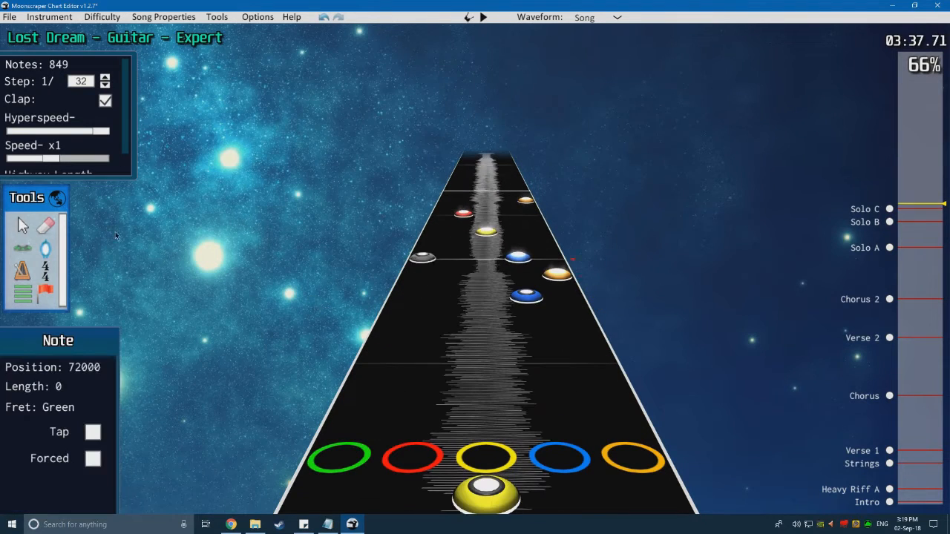
{"action": "left_click", "coordinate": [29, 232]}
{"action": "left_click_drag", "start_coordinate": [650, 297], "coordinate": [444, 191]}
{"action": "left_click_drag", "start_coordinate": [528, 301], "coordinate": [481, 303]}
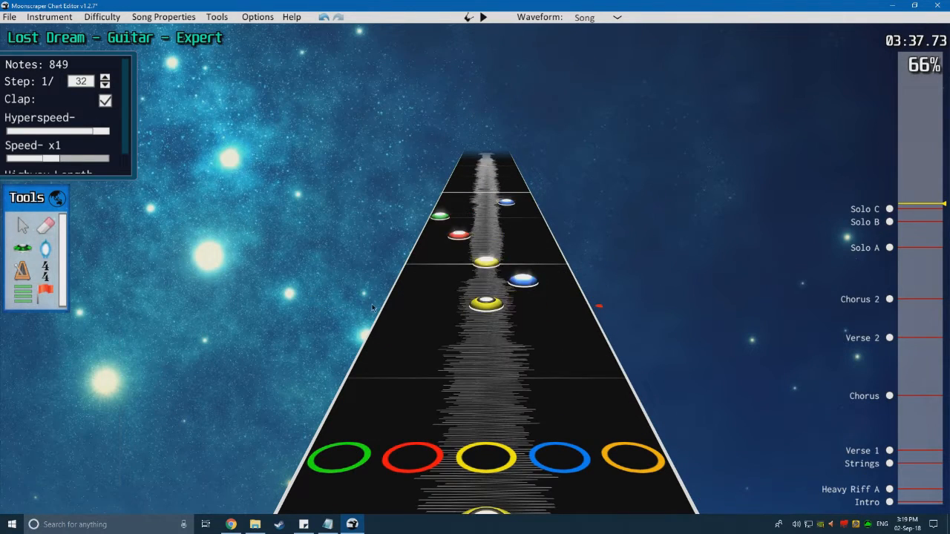
{"action": "scroll", "coordinate": [370, 325], "scroll_direction": "down", "scroll_amount": 2}
{"action": "scroll", "coordinate": [370, 325], "scroll_direction": "down", "scroll_amount": 2}
{"action": "key", "text": "space"}
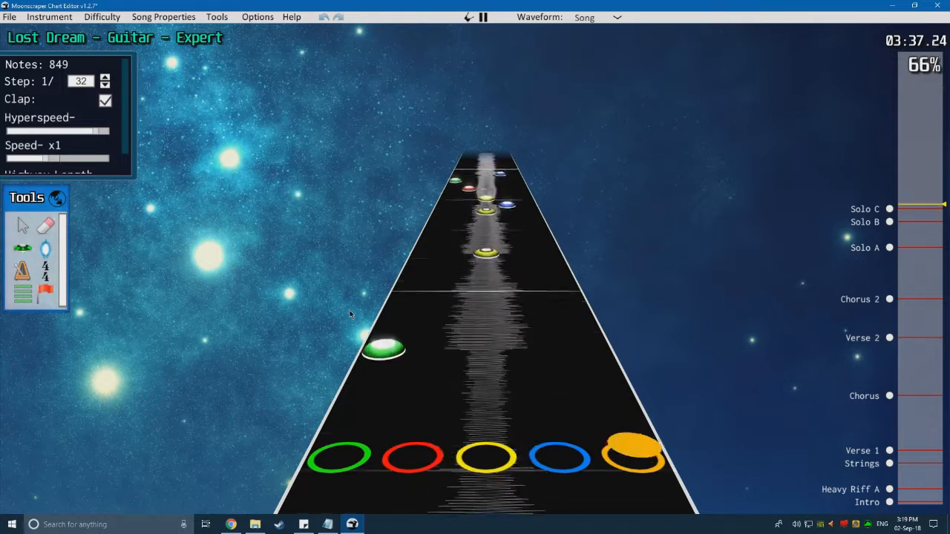
{"action": "key", "text": "space"}
Step: Move the yellow note just before the shifted run to the red fret and check it against playback
{"action": "scroll", "coordinate": [350, 314], "scroll_direction": "down", "scroll_amount": 1}
{"action": "left_click_drag", "start_coordinate": [486, 388], "coordinate": [427, 387]}
{"action": "scroll", "coordinate": [364, 325], "scroll_direction": "down", "scroll_amount": 2}
{"action": "key", "text": "space"}
{"action": "key", "text": "space"}
Step: Move the orange note between the two green notes to the blue fret and replay the passage
{"action": "scroll", "coordinate": [588, 353], "scroll_direction": "down", "scroll_amount": 2}
{"action": "left_click", "coordinate": [589, 353]}
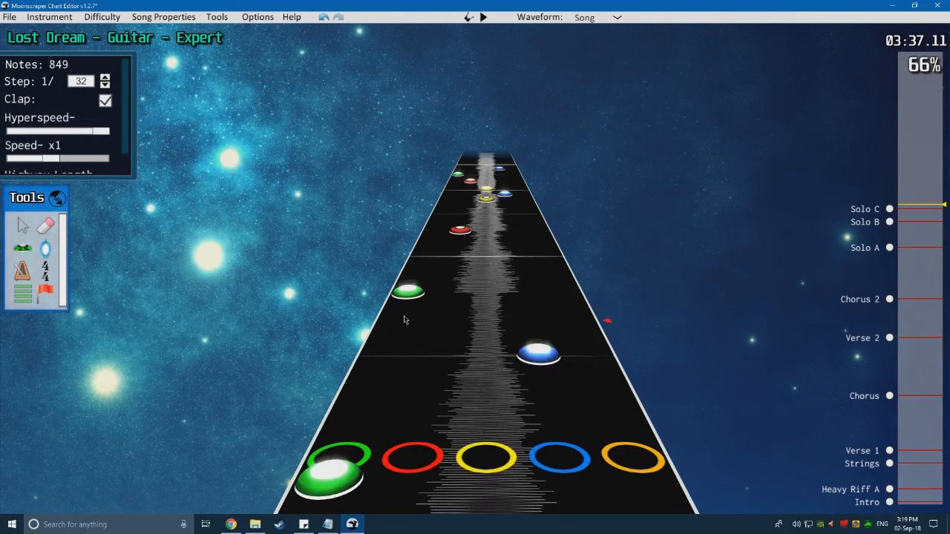
{"action": "scroll", "coordinate": [414, 327], "scroll_direction": "down", "scroll_amount": 2}
{"action": "key", "text": "space"}
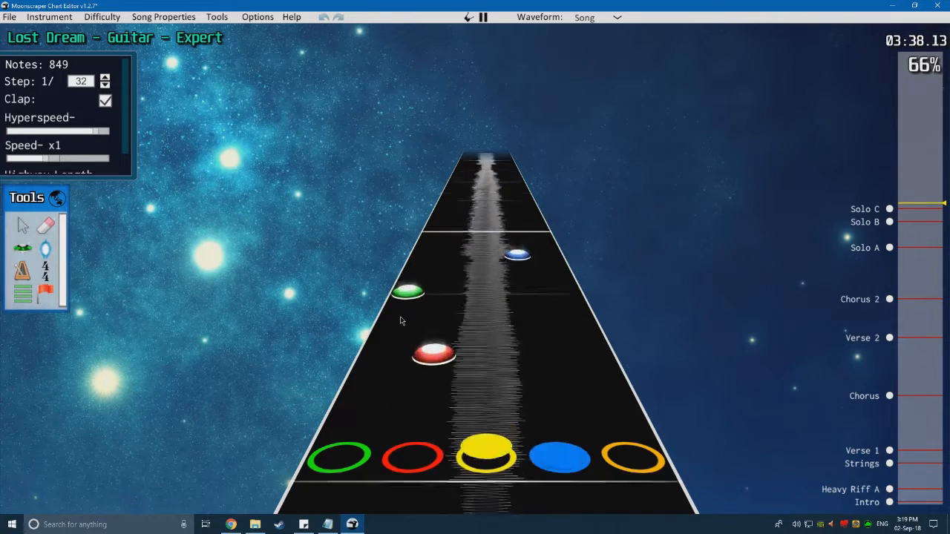
Step: Add the three notes that follow the run, including an orange note and a red note at position 72288, checking playback
{"action": "left_click", "coordinate": [46, 252]}
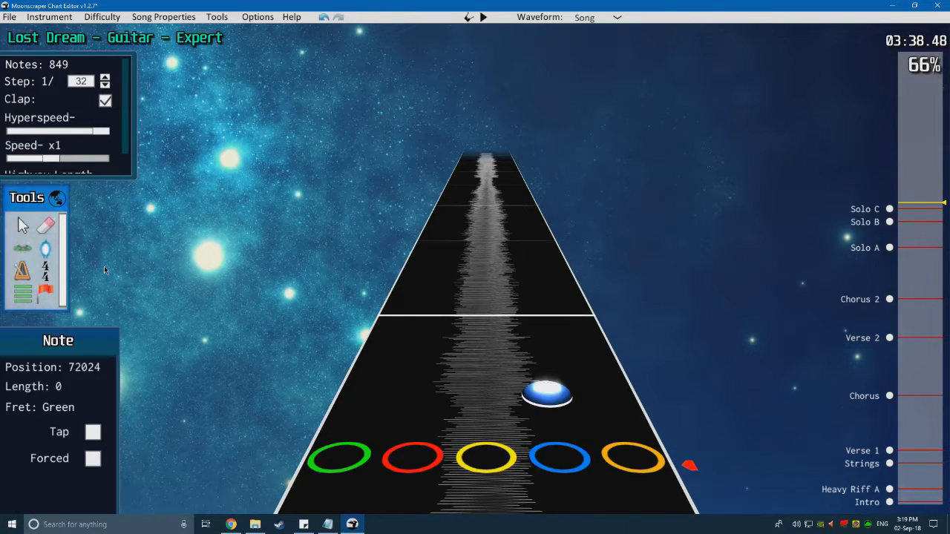
{"action": "key", "text": "space"}
{"action": "key", "text": "space"}
{"action": "scroll", "coordinate": [571, 342], "scroll_direction": "down", "scroll_amount": 4}
{"action": "left_click", "coordinate": [580, 341]}
{"action": "scroll", "coordinate": [579, 341], "scroll_direction": "down", "scroll_amount": 1}
{"action": "key", "text": "space"}
{"action": "key", "text": "space"}
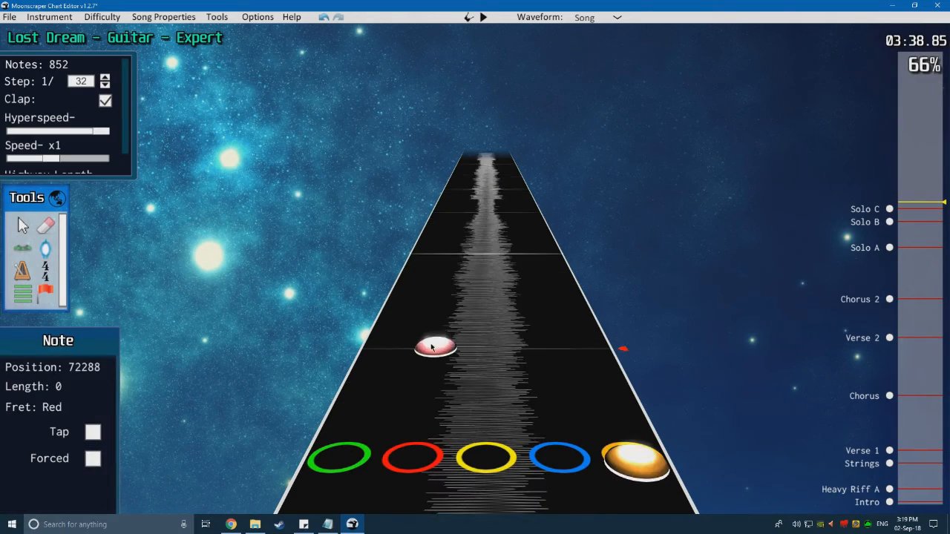
Step: Add a second red note at position 72336 and check it against playback
{"action": "key", "text": "space"}
{"action": "key", "text": "space"}
{"action": "scroll", "coordinate": [438, 316], "scroll_direction": "down", "scroll_amount": 1}
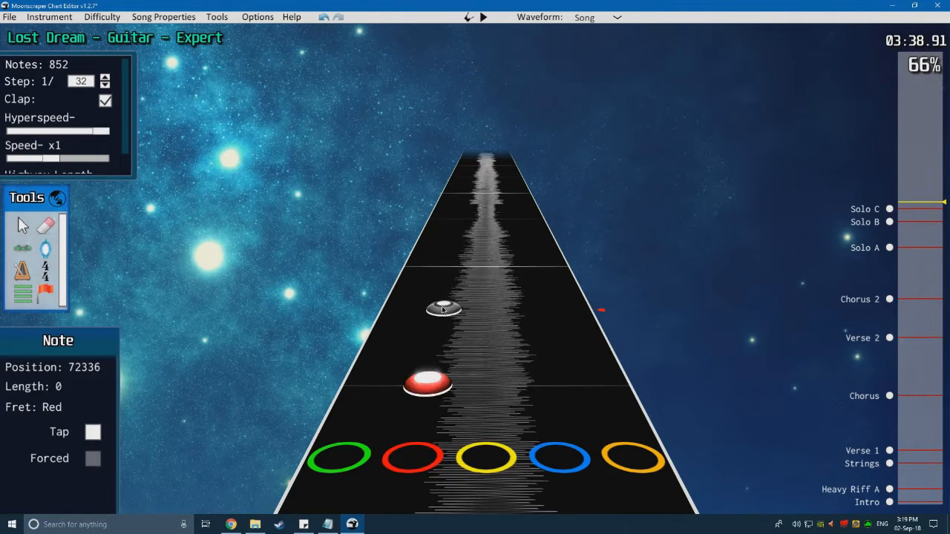
{"action": "left_click", "coordinate": [443, 311]}
{"action": "key", "text": "space"}
{"action": "key", "text": "space"}
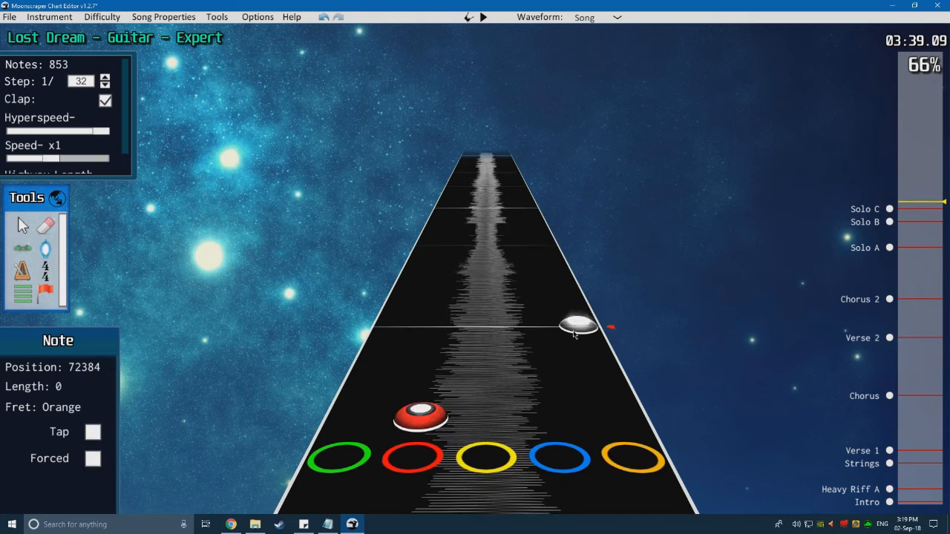
Step: Add an orange note at position 72384 and a yellow note after it, checking both against playback
{"action": "scroll", "coordinate": [512, 337], "scroll_direction": "down", "scroll_amount": 2}
{"action": "key", "text": "space"}
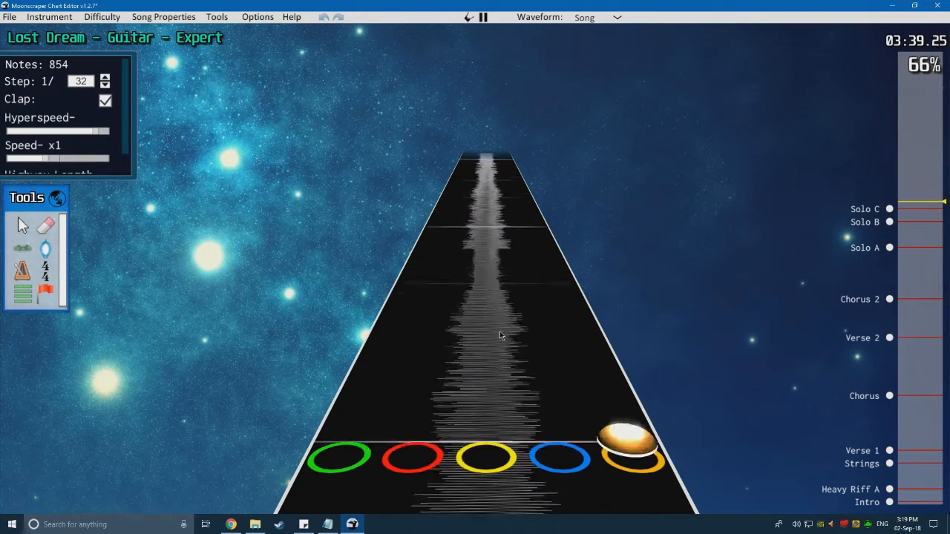
{"action": "key", "text": "space"}
{"action": "left_click", "coordinate": [497, 334]}
{"action": "scroll", "coordinate": [497, 334], "scroll_direction": "down", "scroll_amount": 2}
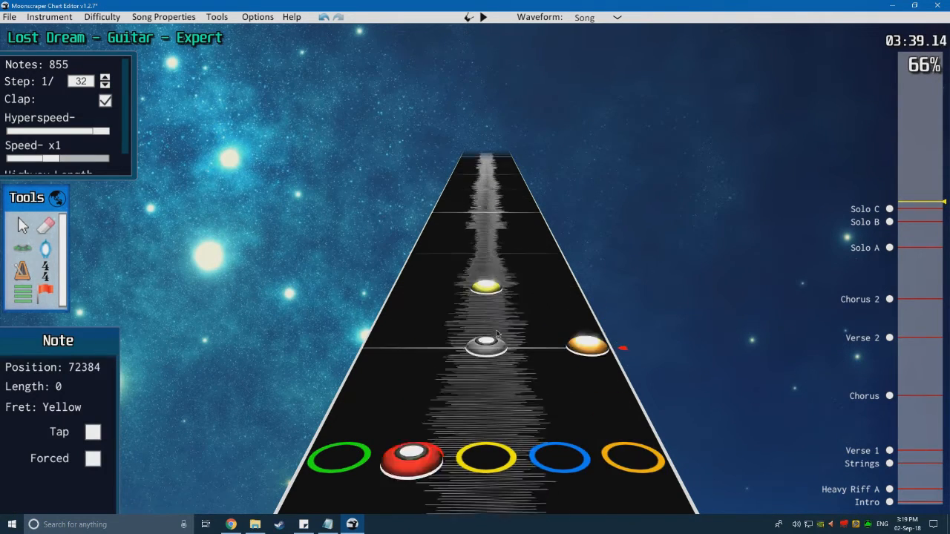
{"action": "key", "text": "space"}
{"action": "key", "text": "space"}
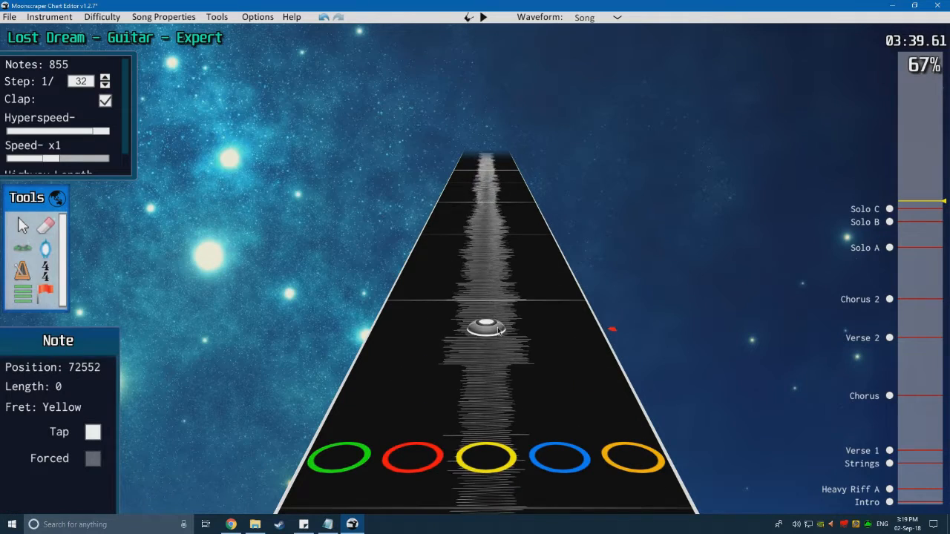
Step: Add an orange note and a green note after the yellow one and replay them to check their timing
{"action": "left_click", "coordinate": [594, 357]}
{"action": "scroll", "coordinate": [534, 335], "scroll_direction": "down", "scroll_amount": 2}
{"action": "key", "text": "space"}
{"action": "key", "text": "space"}
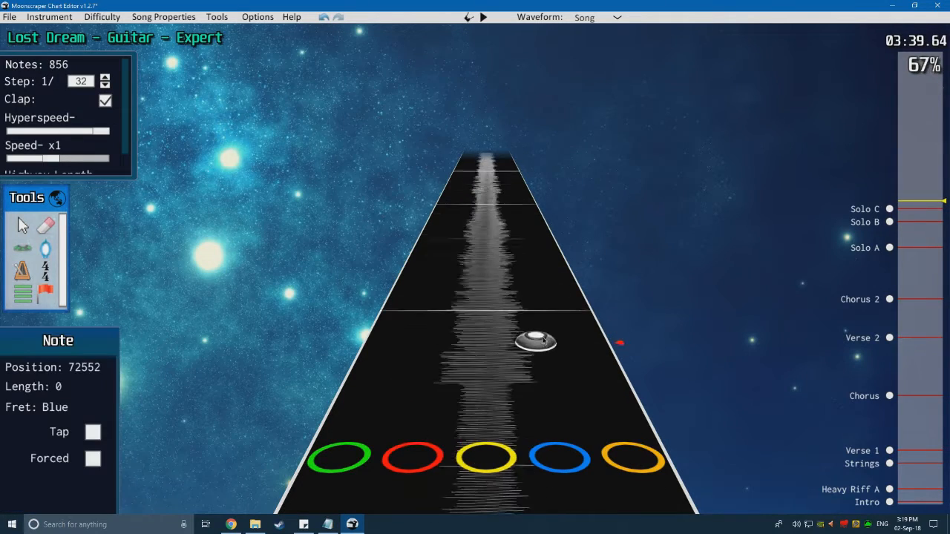
{"action": "scroll", "coordinate": [538, 337], "scroll_direction": "down", "scroll_amount": 2}
{"action": "key", "text": "space"}
{"action": "key", "text": "space"}
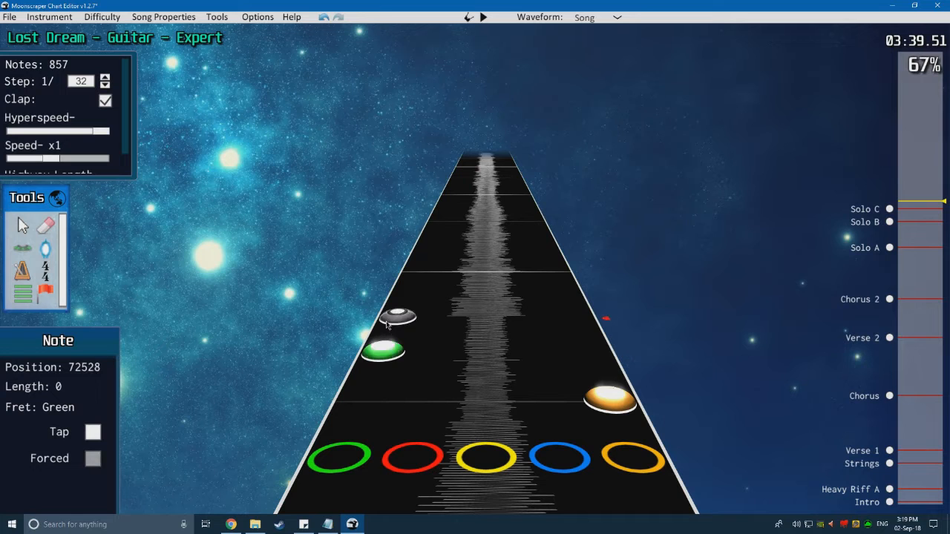
Step: Erase the earlier green note in favour of one at position 72528 and replay the passage
{"action": "left_click", "coordinate": [43, 229]}
{"action": "left_click", "coordinate": [383, 352]}
{"action": "key", "text": "space"}
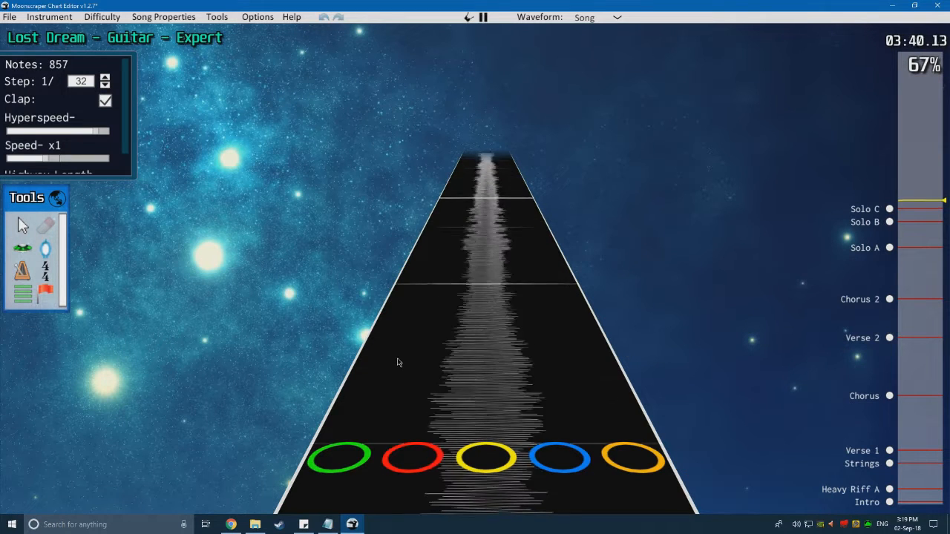
{"action": "key", "text": "space"}
Step: Add an orange note on the next beat line, a blue note at position 72624, then yellow and red notes, checking playback
{"action": "scroll", "coordinate": [247, 307], "scroll_direction": "down", "scroll_amount": 4}
{"action": "left_click", "coordinate": [31, 244]}
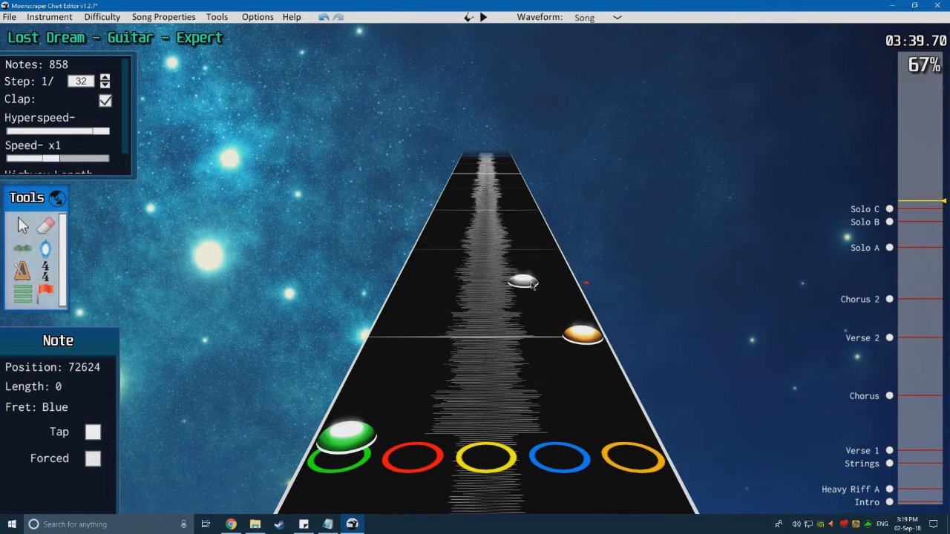
{"action": "left_click", "coordinate": [467, 229]}
{"action": "key", "text": "space"}
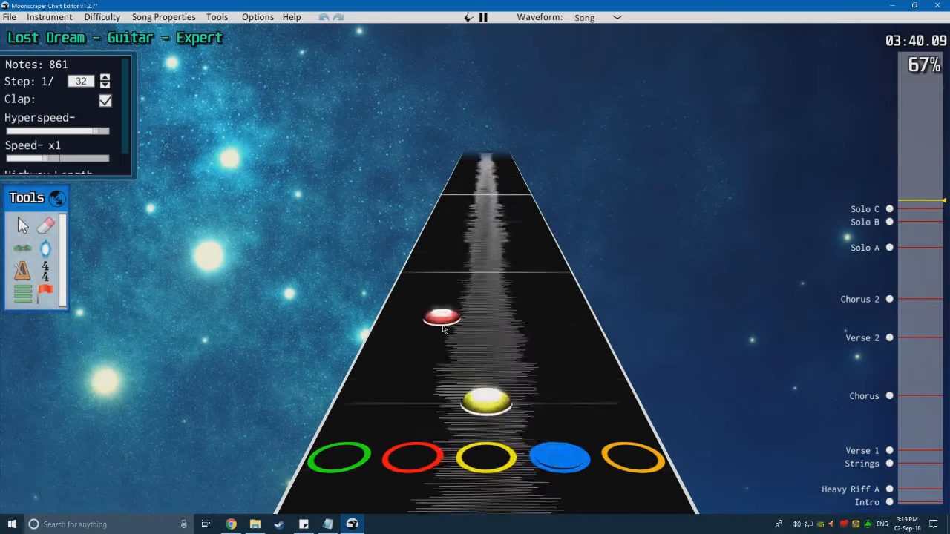
{"action": "key", "text": "space"}
Step: Add a yellow note and another red note to the end of the run, checking them against playback
{"action": "key", "text": "space"}
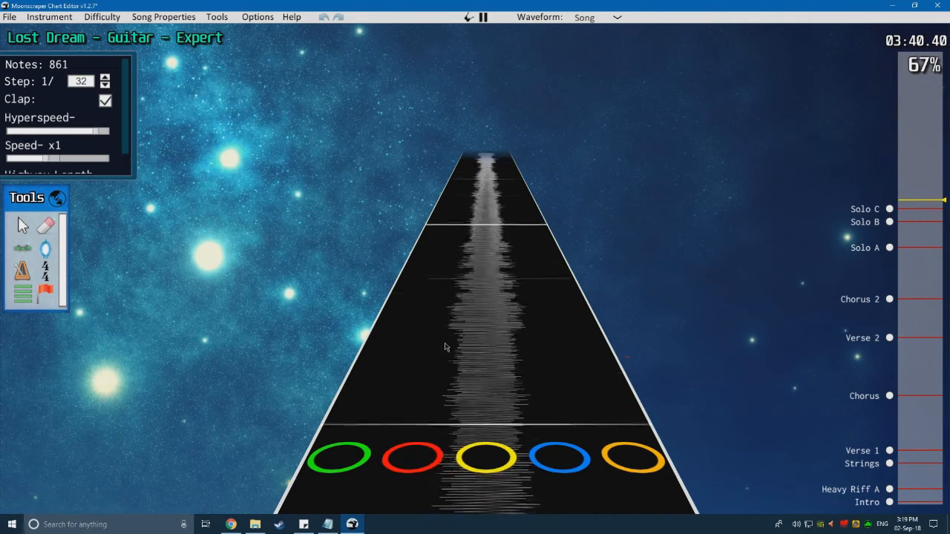
{"action": "key", "text": "space"}
{"action": "left_click", "coordinate": [445, 327]}
{"action": "key", "text": "space"}
{"action": "key", "text": "space"}
{"action": "scroll", "coordinate": [445, 327], "scroll_direction": "down", "scroll_amount": 2}
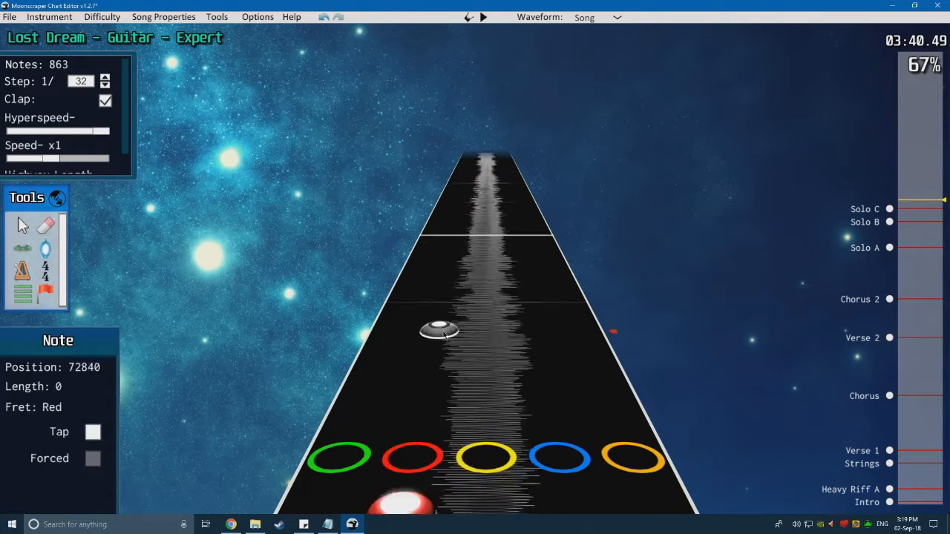
Step: Add a green note at position 72816 to end the run and check it against playback
{"action": "left_click", "coordinate": [414, 315]}
{"action": "key", "text": "space"}
{"action": "key", "text": "space"}
{"action": "key", "text": "space"}
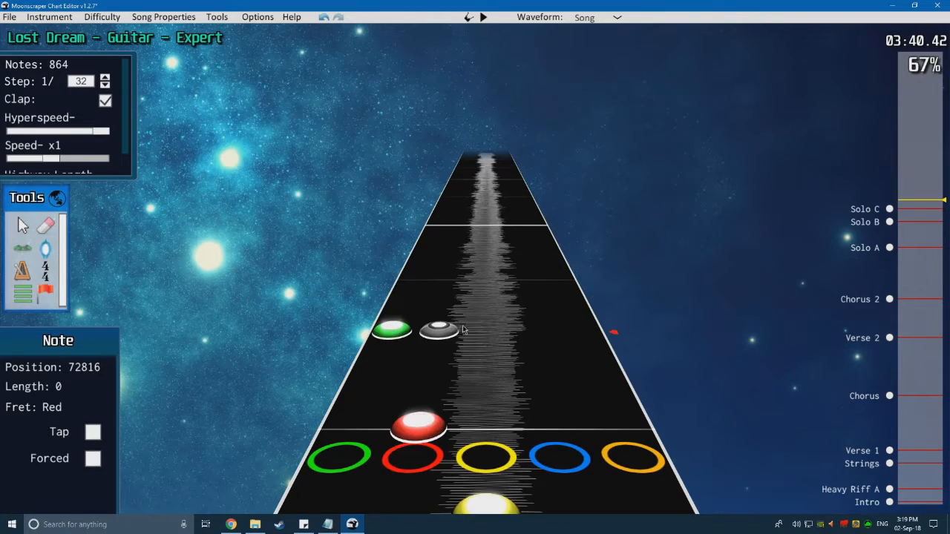
{"action": "key", "text": "space"}
{"action": "scroll", "coordinate": [319, 304], "scroll_direction": "down", "scroll_amount": 4}
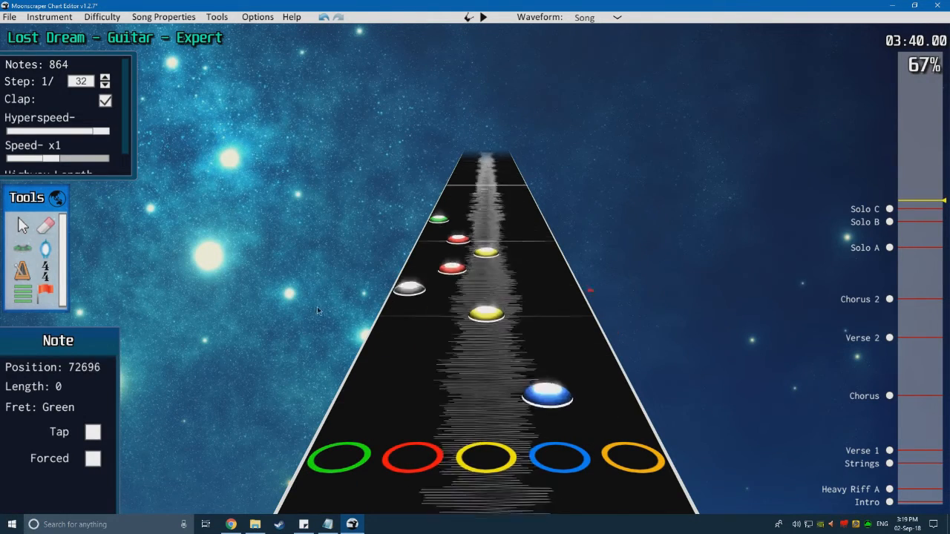
Step: Select the last four notes of the run, shift them one fret toward orange and replay them
{"action": "left_click", "coordinate": [20, 223]}
{"action": "key", "text": "space"}
{"action": "key", "text": "space"}
{"action": "scroll", "coordinate": [417, 286], "scroll_direction": "up", "scroll_amount": 2}
{"action": "left_click_drag", "start_coordinate": [558, 309], "coordinate": [324, 221]}
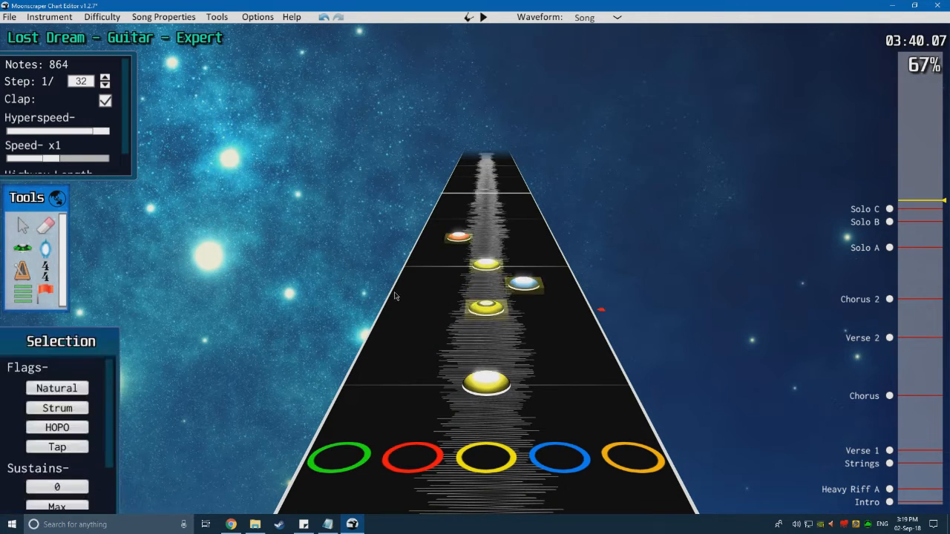
{"action": "key", "text": "space"}
{"action": "key", "text": "space"}
Step: Add a green note after the final red note of the shifted run and replay the passage
{"action": "left_click", "coordinate": [23, 250]}
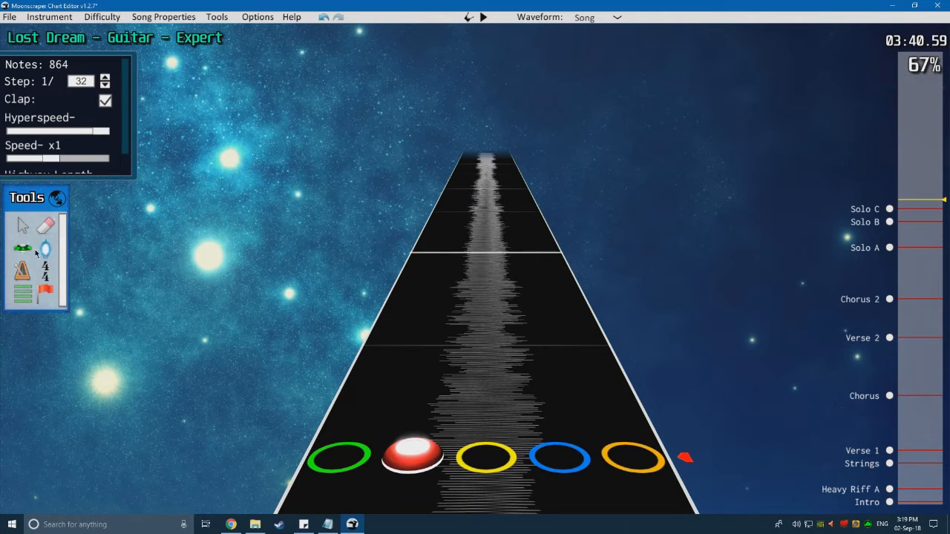
{"action": "left_click", "coordinate": [320, 326]}
{"action": "scroll", "coordinate": [320, 324], "scroll_direction": "down", "scroll_amount": 2}
{"action": "key", "text": "space"}
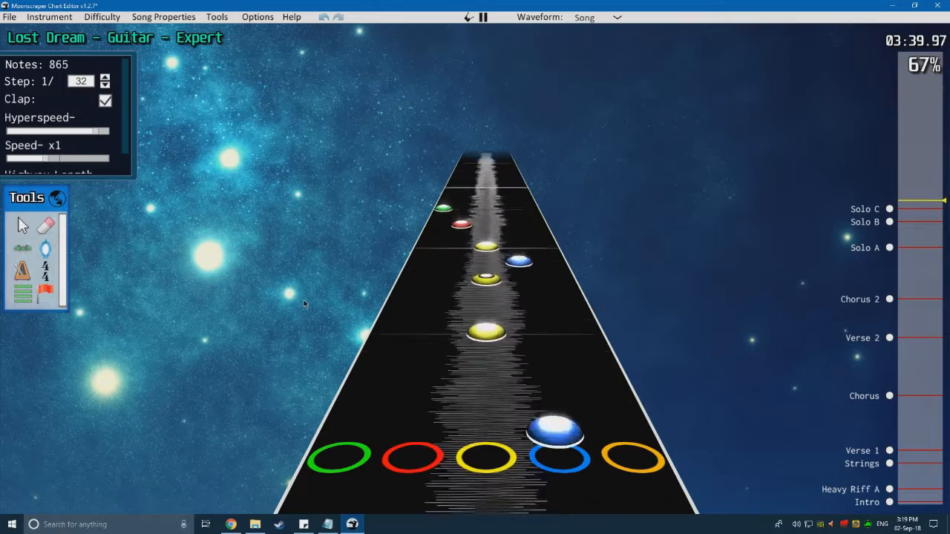
Step: Add a sustained orange note at position 72912 after the green note and check it against playback
{"action": "key", "text": "space"}
{"action": "scroll", "coordinate": [575, 314], "scroll_direction": "down", "scroll_amount": 2}
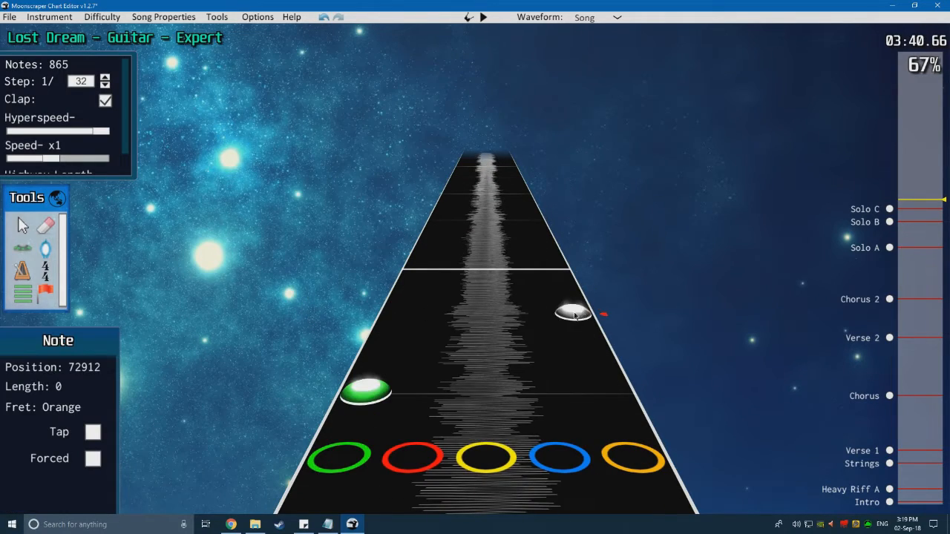
{"action": "key", "text": "space"}
{"action": "key", "text": "space"}
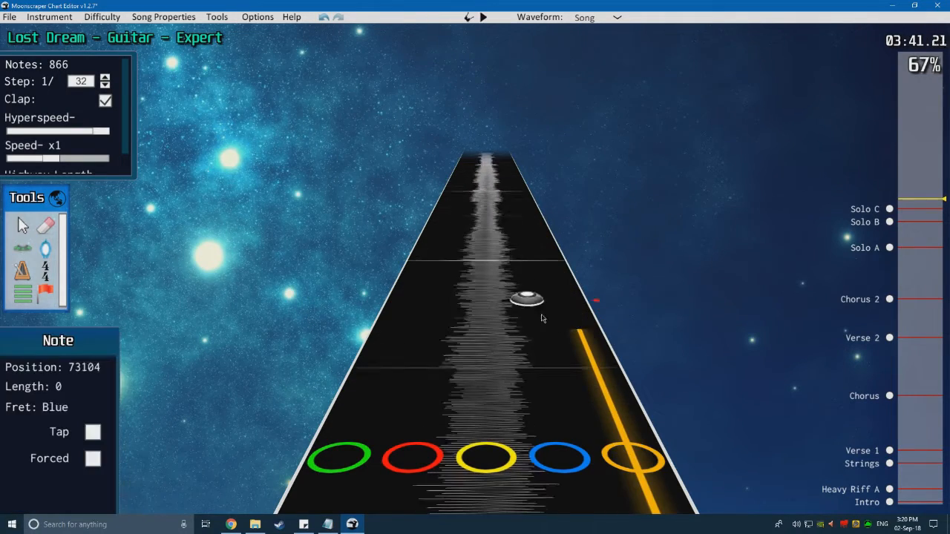
Step: Toggle the forced flag on the yellow note that opens Solo C and replay the passage
{"action": "left_click", "coordinate": [890, 209]}
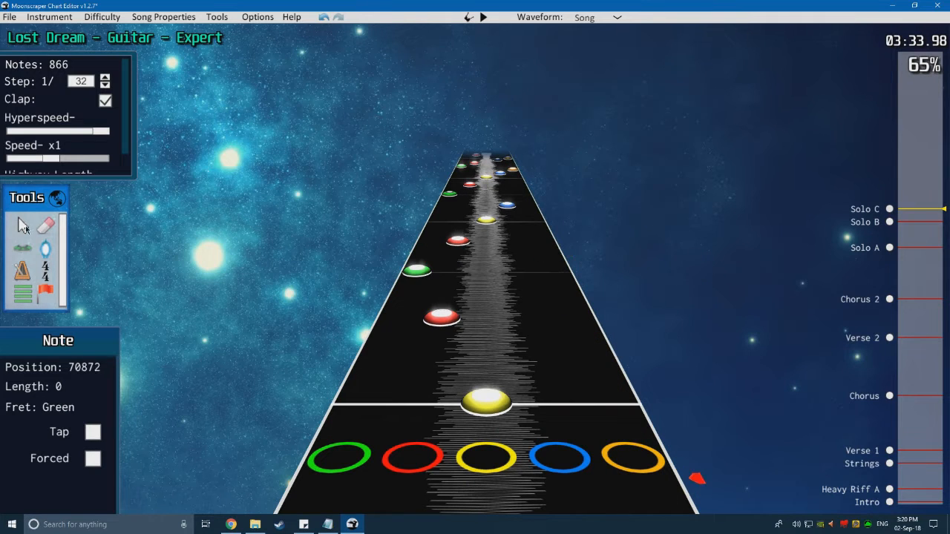
{"action": "left_click", "coordinate": [24, 229]}
{"action": "scroll", "coordinate": [530, 339], "scroll_direction": "down", "scroll_amount": 2}
{"action": "left_click", "coordinate": [490, 315]}
{"action": "key", "text": "f"}
{"action": "left_click", "coordinate": [420, 328]}
{"action": "scroll", "coordinate": [417, 328], "scroll_direction": "down", "scroll_amount": 3}
{"action": "key", "text": "space"}
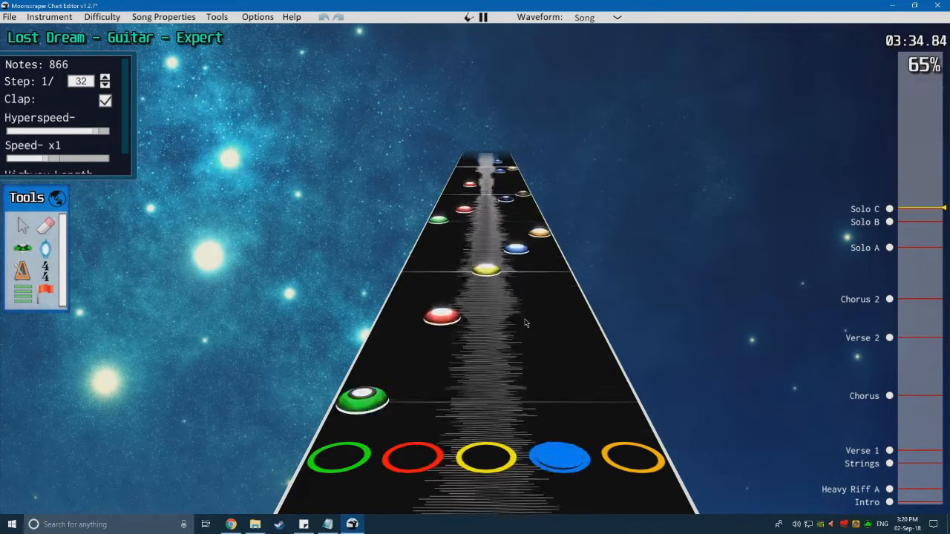
{"action": "key", "text": "space"}
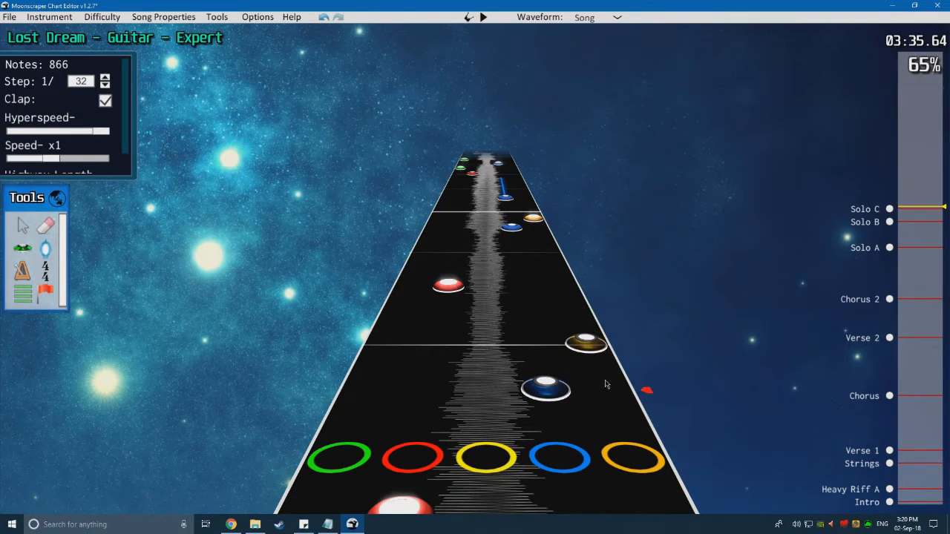
Step: Replay Solo C from the dark blue and orange notes and examine the two consecutive red notes near 03:39
{"action": "left_click_drag", "start_coordinate": [673, 390], "coordinate": [526, 339]}
{"action": "left_click", "coordinate": [603, 385]}
{"action": "scroll", "coordinate": [479, 300], "scroll_direction": "down", "scroll_amount": 2}
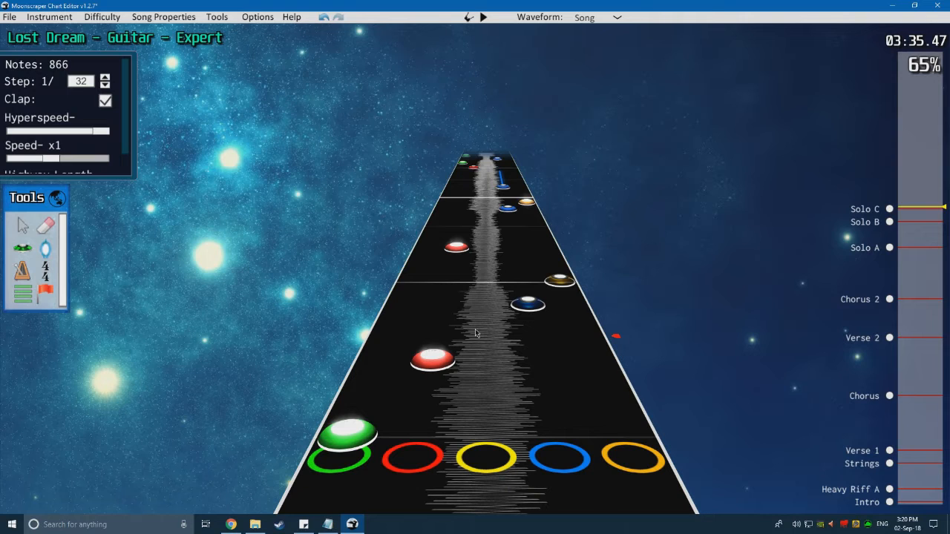
{"action": "key", "text": "space"}
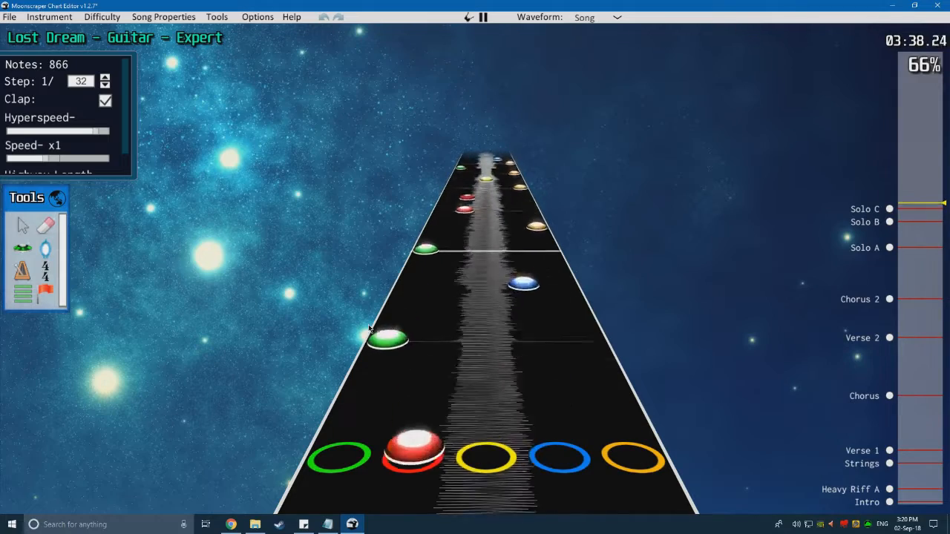
{"action": "key", "text": "space"}
{"action": "scroll", "coordinate": [381, 355], "scroll_direction": "down", "scroll_amount": 10}
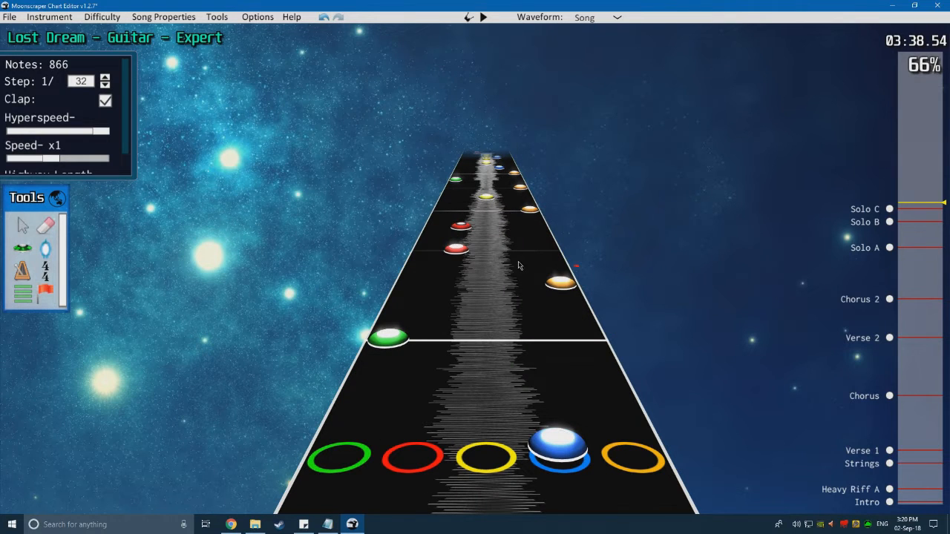
{"action": "scroll", "coordinate": [482, 293], "scroll_direction": "up", "scroll_amount": 1}
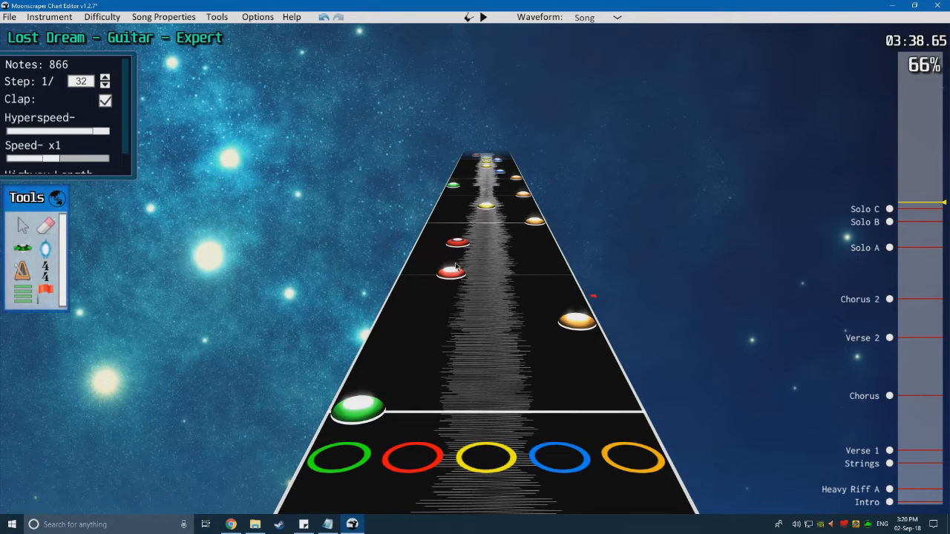
{"action": "scroll", "coordinate": [365, 319], "scroll_direction": "up", "scroll_amount": 1}
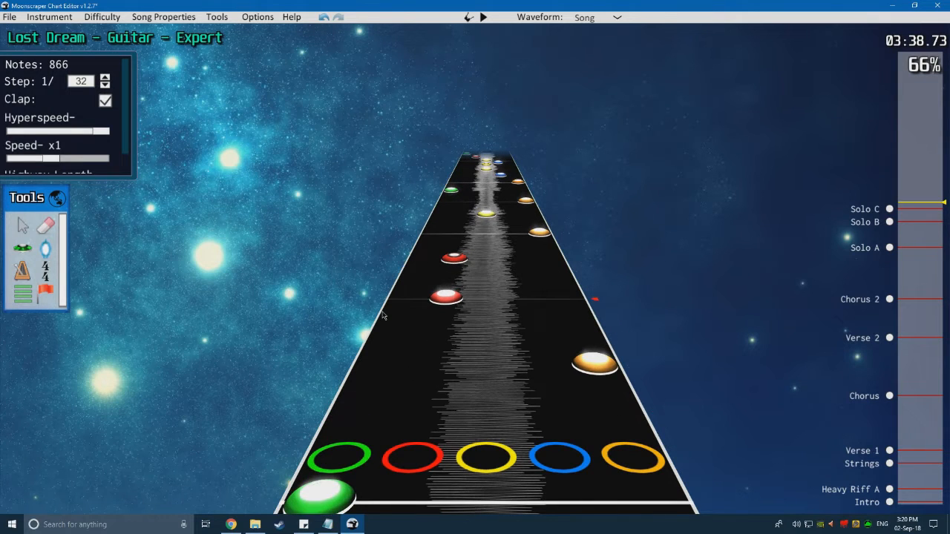
{"action": "scroll", "coordinate": [381, 314], "scroll_direction": "down", "scroll_amount": 1}
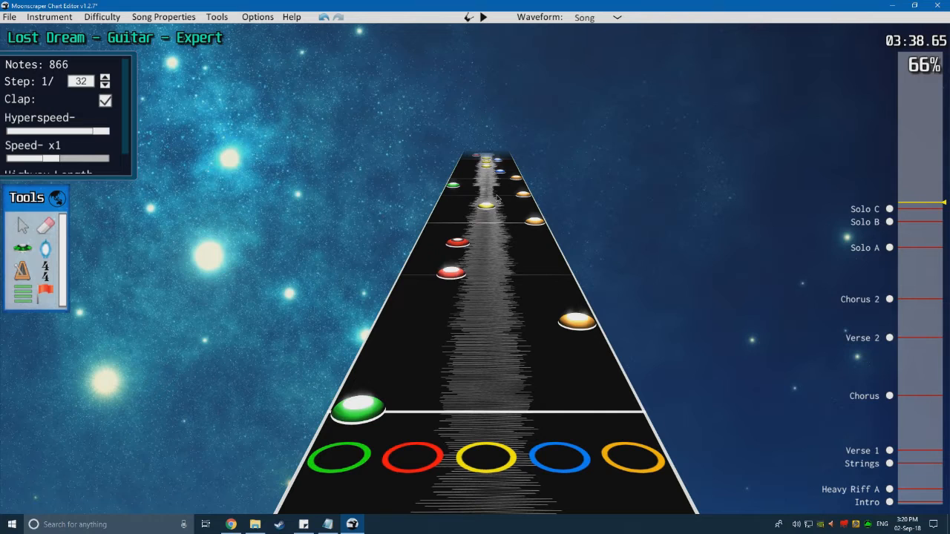
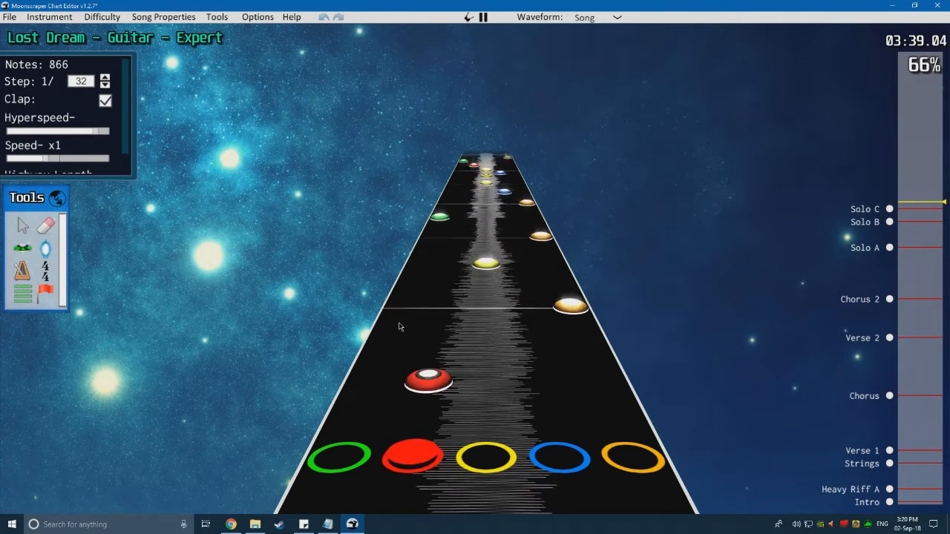
{"action": "scroll", "coordinate": [457, 301], "scroll_direction": "down", "scroll_amount": 2}
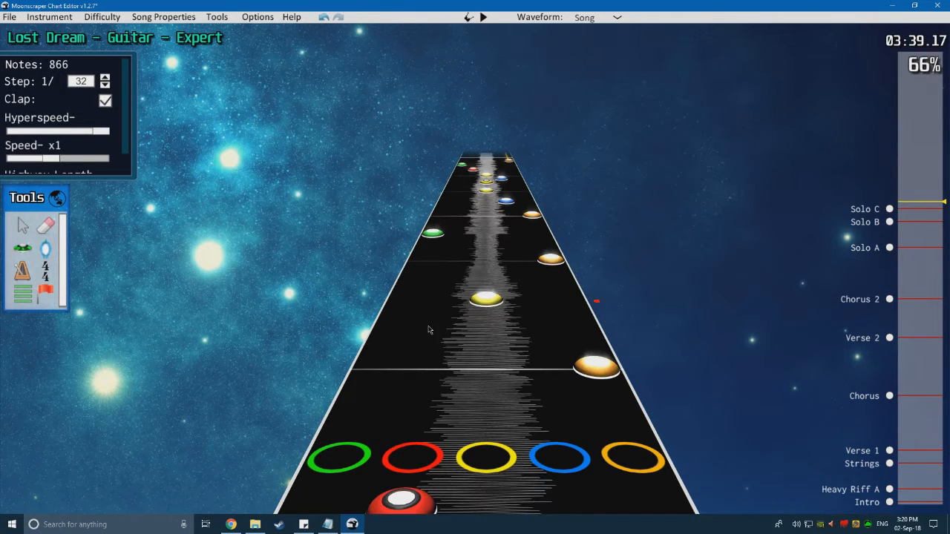
Step: Replay the end of the charted run and listen to the uncharted audio following the orange sustain
{"action": "key", "text": "space"}
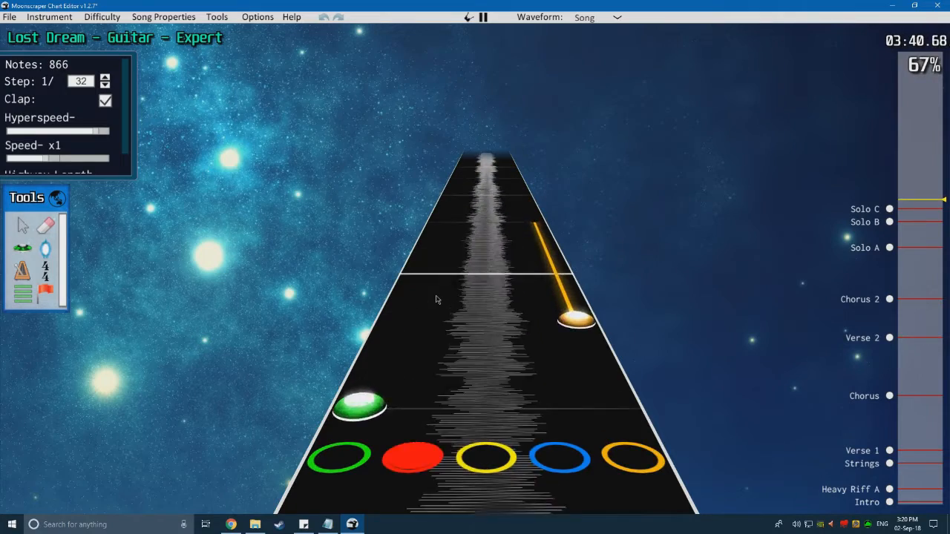
{"action": "key", "text": "space"}
{"action": "scroll", "coordinate": [437, 304], "scroll_direction": "down", "scroll_amount": 3}
{"action": "key", "text": "space"}
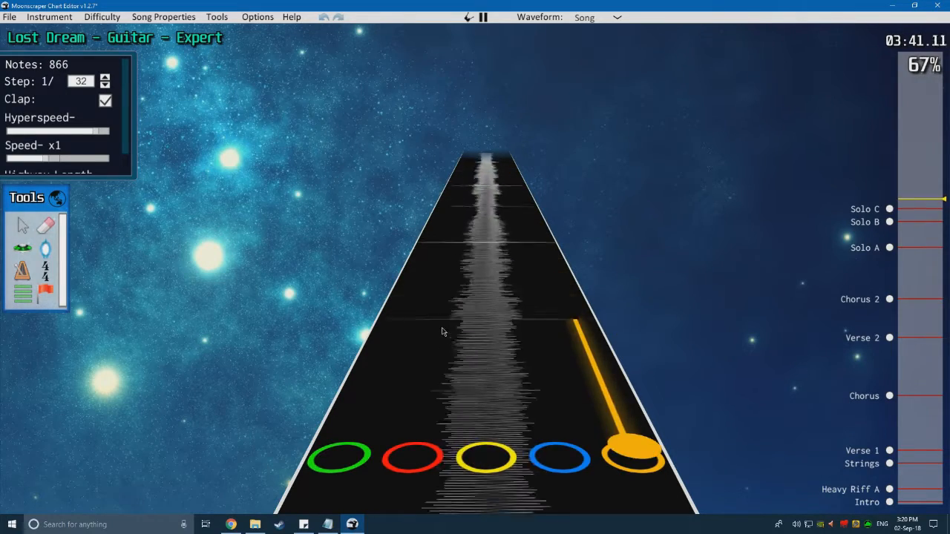
{"action": "key", "text": "space"}
{"action": "scroll", "coordinate": [443, 331], "scroll_direction": "down", "scroll_amount": 3}
{"action": "key", "text": "space"}
{"action": "key", "text": "space"}
{"action": "scroll", "coordinate": [443, 328], "scroll_direction": "down", "scroll_amount": 3}
{"action": "key", "text": "space"}
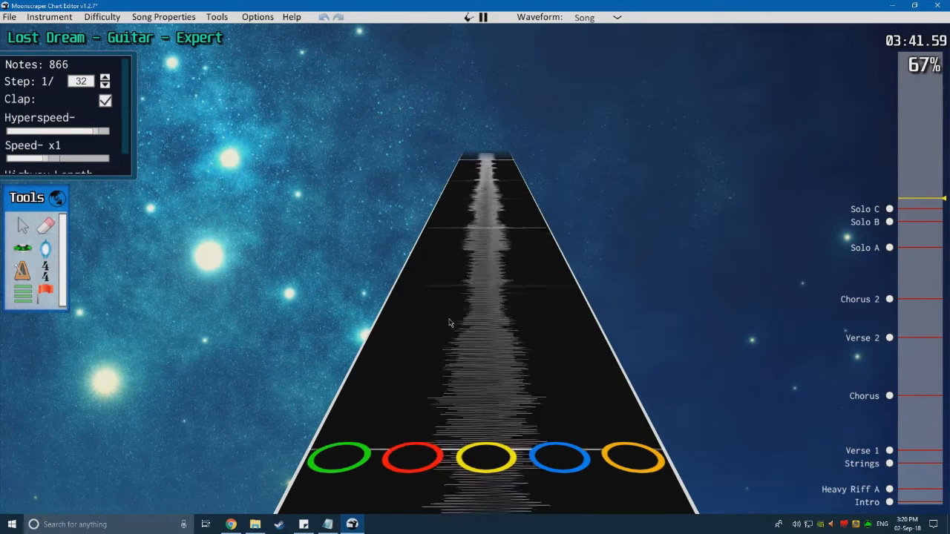
Step: Add green, yellow and red notes as the start of a run after the orange sustain, checking them against playback
{"action": "key", "text": "space"}
{"action": "left_click", "coordinate": [25, 250]}
{"action": "left_click", "coordinate": [362, 406]}
{"action": "scroll", "coordinate": [428, 377], "scroll_direction": "down", "scroll_amount": 1}
{"action": "key", "text": "space"}
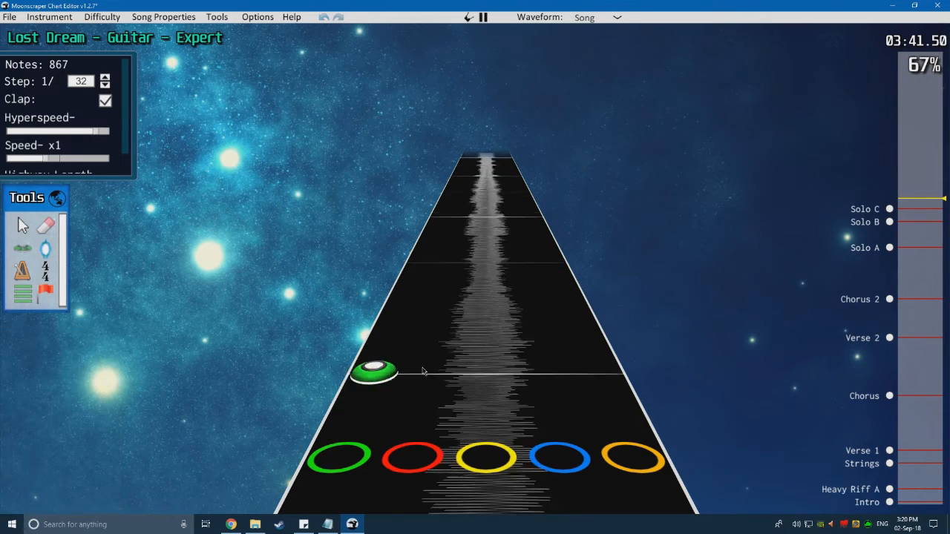
{"action": "key", "text": "space"}
{"action": "scroll", "coordinate": [428, 365], "scroll_direction": "down", "scroll_amount": 2}
{"action": "left_click", "coordinate": [452, 284]}
{"action": "key", "text": "space"}
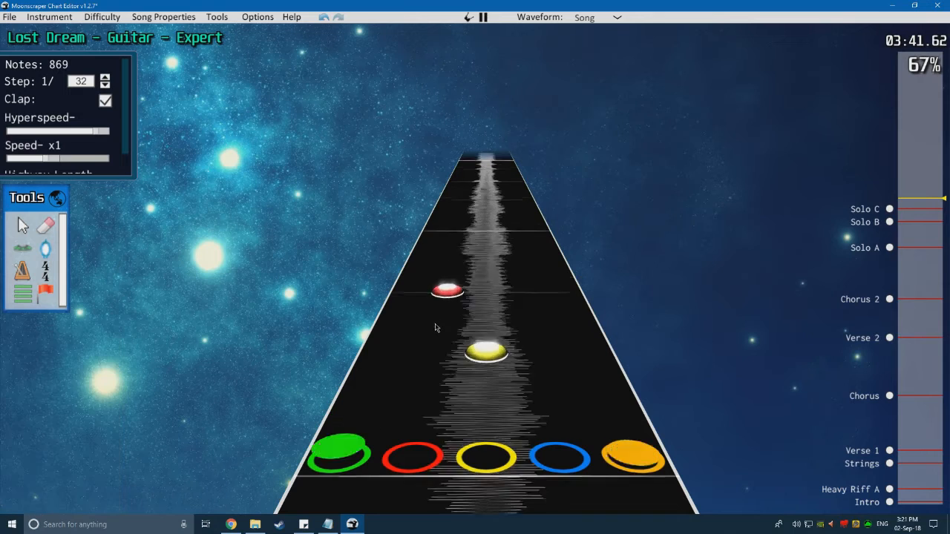
Step: Add a blue note after the red note of the new run and replay it
{"action": "key", "text": "space"}
{"action": "scroll", "coordinate": [443, 325], "scroll_direction": "down", "scroll_amount": 2}
{"action": "left_click", "coordinate": [541, 370]}
{"action": "scroll", "coordinate": [519, 385], "scroll_direction": "down", "scroll_amount": 1}
{"action": "key", "text": "space"}
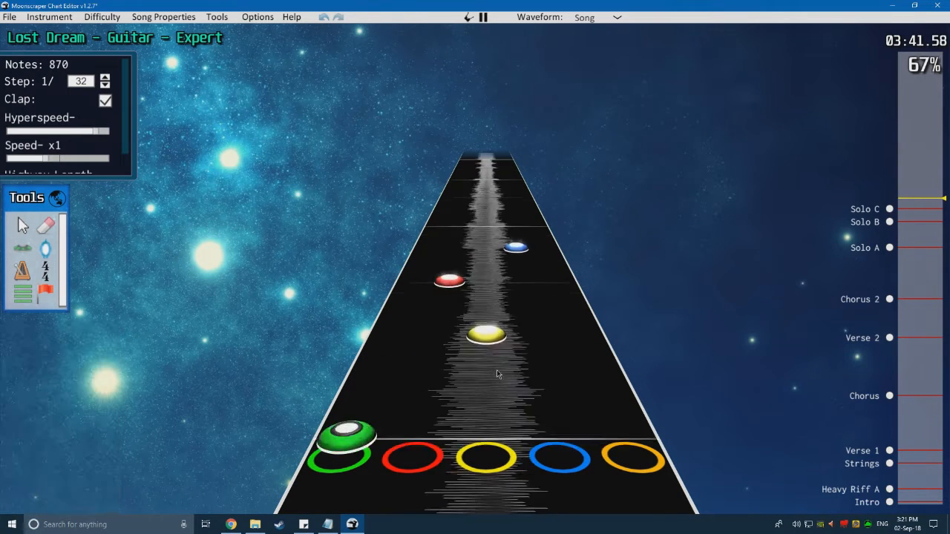
Step: Add a yellow note on the next beat line and an orange note at position 73392, and replay the run
{"action": "key", "text": "space"}
{"action": "scroll", "coordinate": [491, 359], "scroll_direction": "down", "scroll_amount": 1}
{"action": "left_click", "coordinate": [491, 358]}
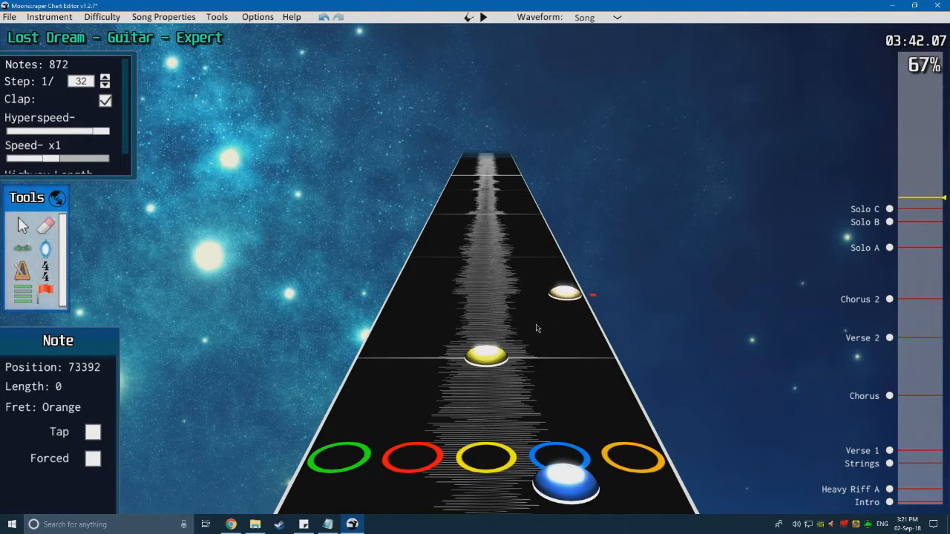
{"action": "scroll", "coordinate": [504, 333], "scroll_direction": "down", "scroll_amount": 2}
{"action": "key", "text": "space"}
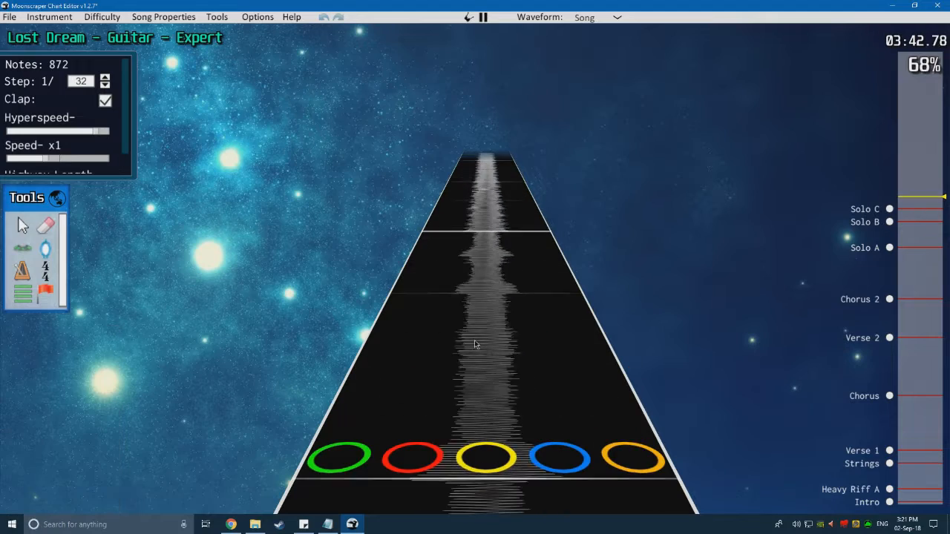
Step: Replace the orange note at position 73392 with a red note and check it against playback
{"action": "key", "text": "space"}
{"action": "scroll", "coordinate": [475, 340], "scroll_direction": "down", "scroll_amount": 3}
{"action": "key", "text": "space"}
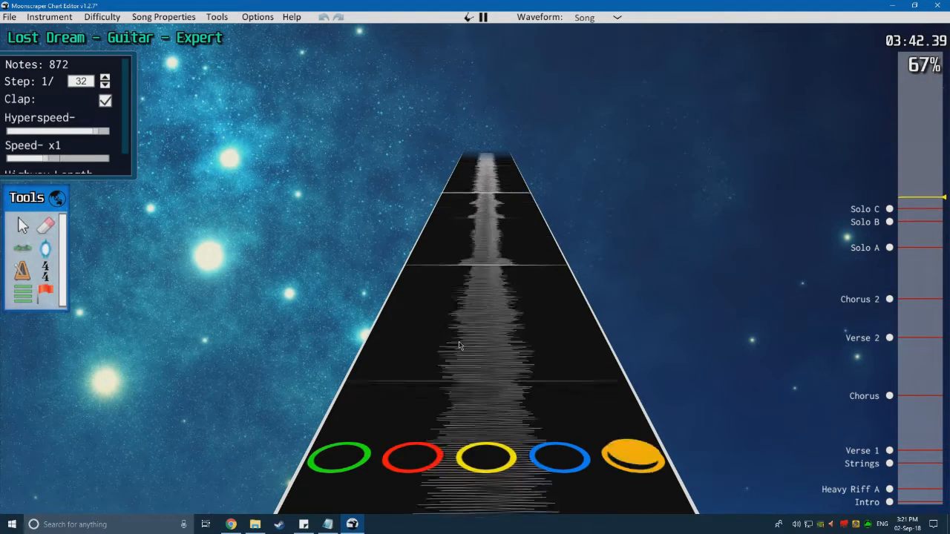
{"action": "key", "text": "space"}
{"action": "key", "text": "3"}
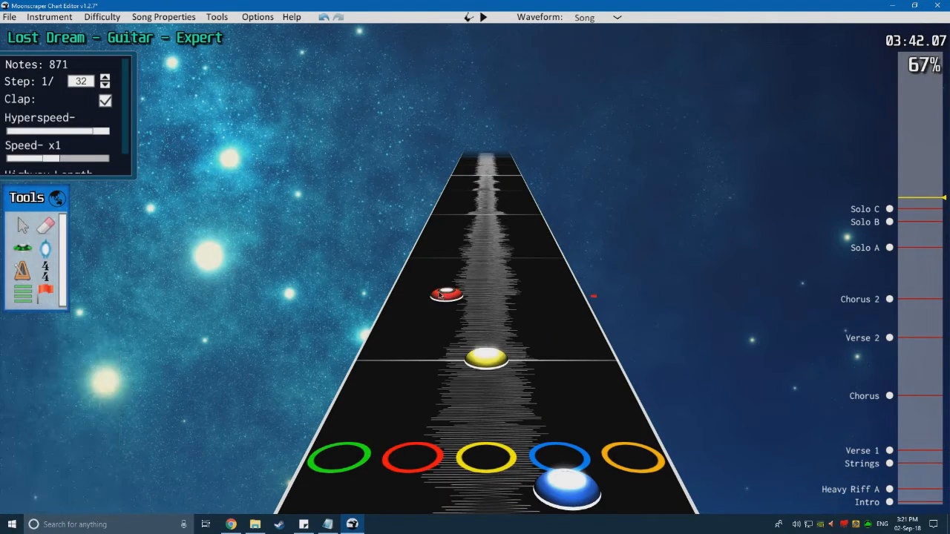
{"action": "left_click", "coordinate": [439, 295]}
{"action": "key", "text": "space"}
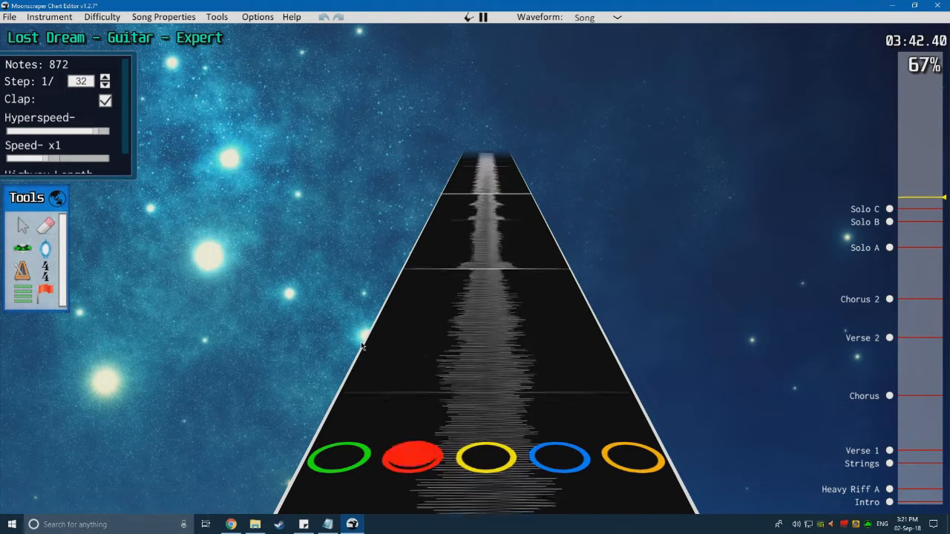
Step: Add a yellow note on the beat line after the final red note and replay the run
{"action": "key", "text": "space"}
{"action": "key", "text": "1"}
{"action": "left_click", "coordinate": [481, 339]}
{"action": "key", "text": "space"}
{"action": "key", "text": "space"}
{"action": "scroll", "coordinate": [468, 381], "scroll_direction": "down", "scroll_amount": 4}
{"action": "key", "text": "space"}
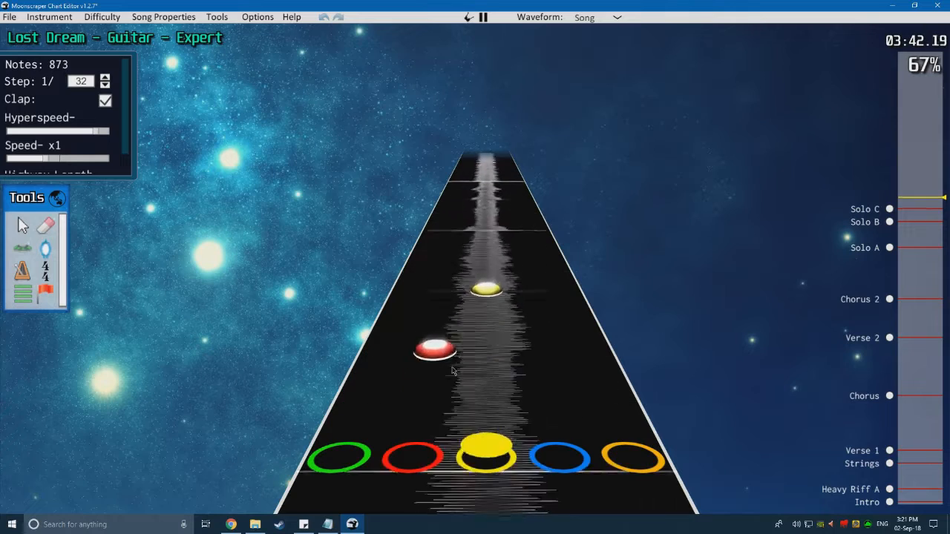
{"action": "key", "text": "space"}
{"action": "scroll", "coordinate": [450, 371], "scroll_direction": "down", "scroll_amount": 4}
{"action": "key", "text": "space"}
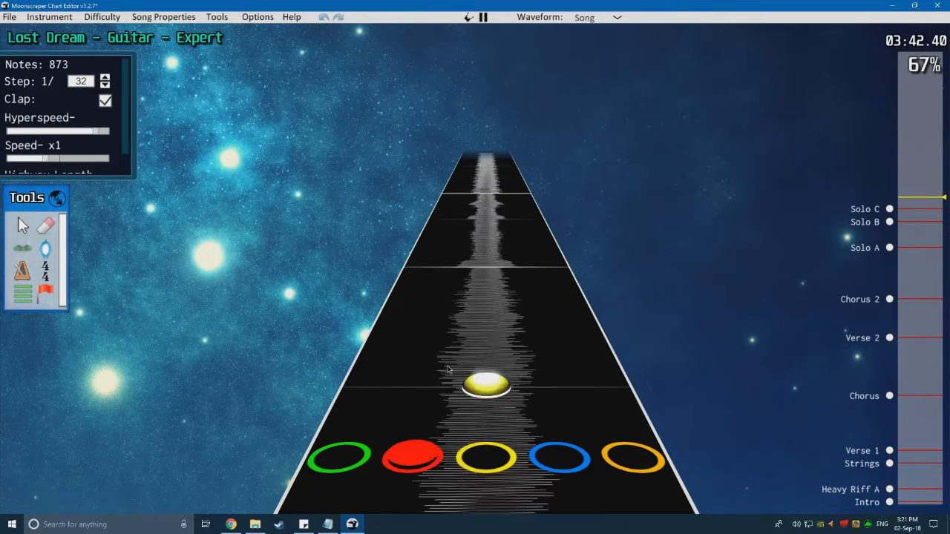
Step: Shift the last red and yellow notes of the run one fret toward orange and replay them
{"action": "key", "text": "space"}
{"action": "scroll", "coordinate": [415, 360], "scroll_direction": "down", "scroll_amount": 1}
{"action": "left_click", "coordinate": [25, 225]}
{"action": "left_click", "coordinate": [453, 264]}
{"action": "left_click", "coordinate": [388, 319]}
{"action": "key", "text": "space"}
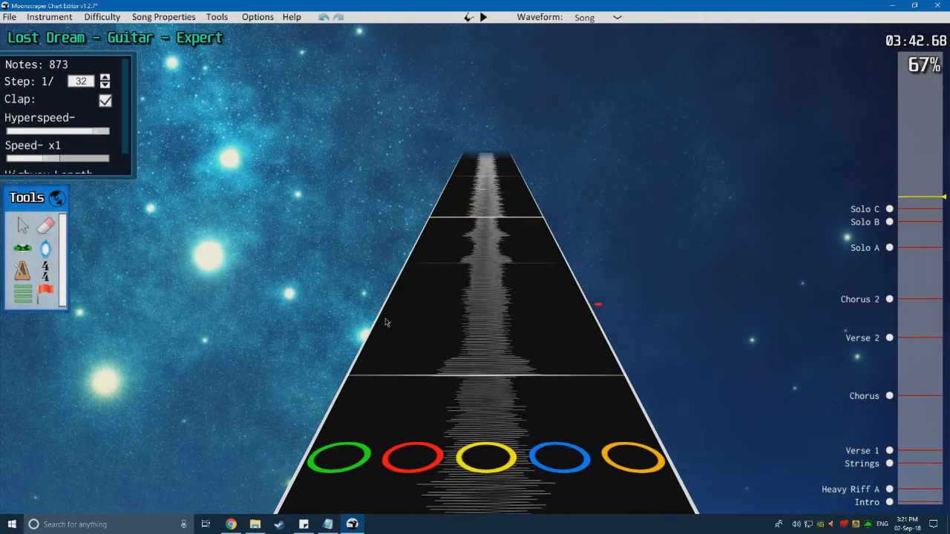
Step: Add an orange note after the final blue note of the run and replay it
{"action": "key", "text": "space"}
{"action": "scroll", "coordinate": [387, 319], "scroll_direction": "down", "scroll_amount": 2}
{"action": "left_click", "coordinate": [19, 251]}
{"action": "left_click", "coordinate": [563, 277]}
{"action": "key", "text": "space"}
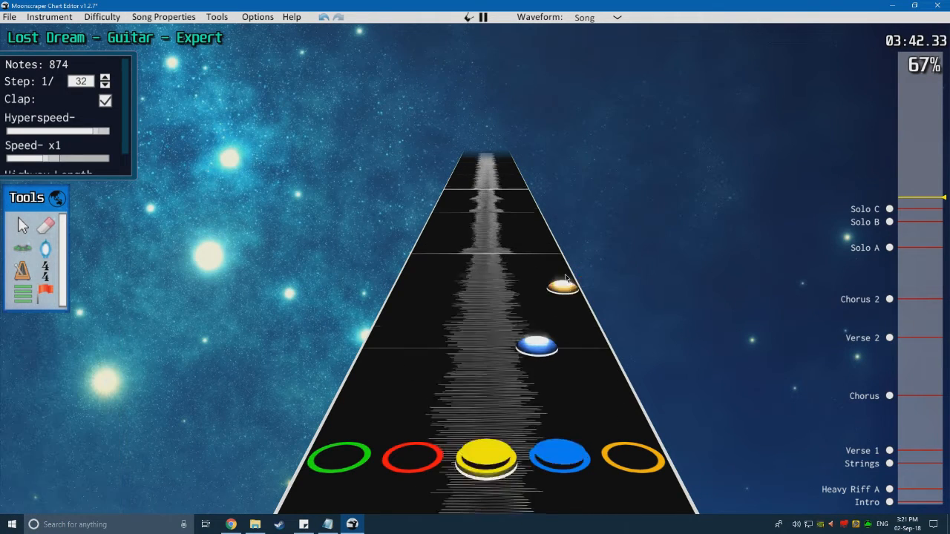
Step: Select the last three notes of the run, shift them two frets toward green and replay them
{"action": "key", "text": "space"}
{"action": "scroll", "coordinate": [456, 352], "scroll_direction": "down", "scroll_amount": 5}
{"action": "left_click", "coordinate": [23, 226]}
{"action": "left_click_drag", "start_coordinate": [627, 328], "coordinate": [416, 212]}
{"action": "key", "text": "space"}
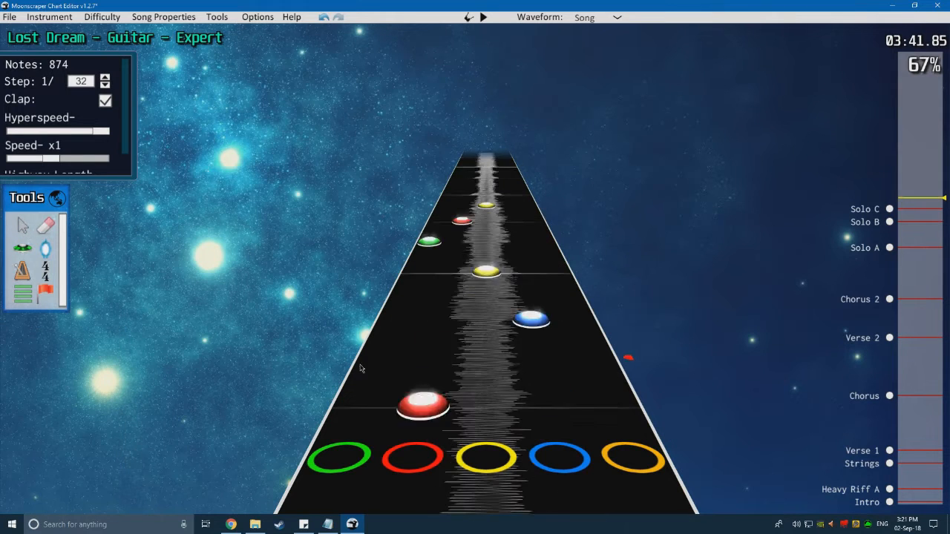
{"action": "key", "text": "space"}
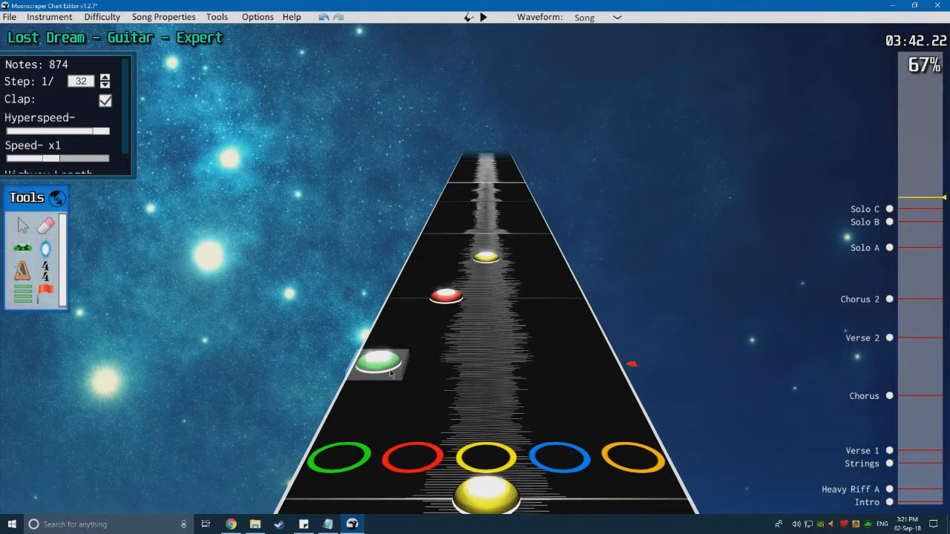
Step: Toggle the forced flag on the green note of the shifted group and replay the run
{"action": "key", "text": "g"}
{"action": "left_click", "coordinate": [416, 274]}
{"action": "left_click", "coordinate": [390, 332]}
{"action": "scroll", "coordinate": [389, 329], "scroll_direction": "down", "scroll_amount": 3}
{"action": "key", "text": "space"}
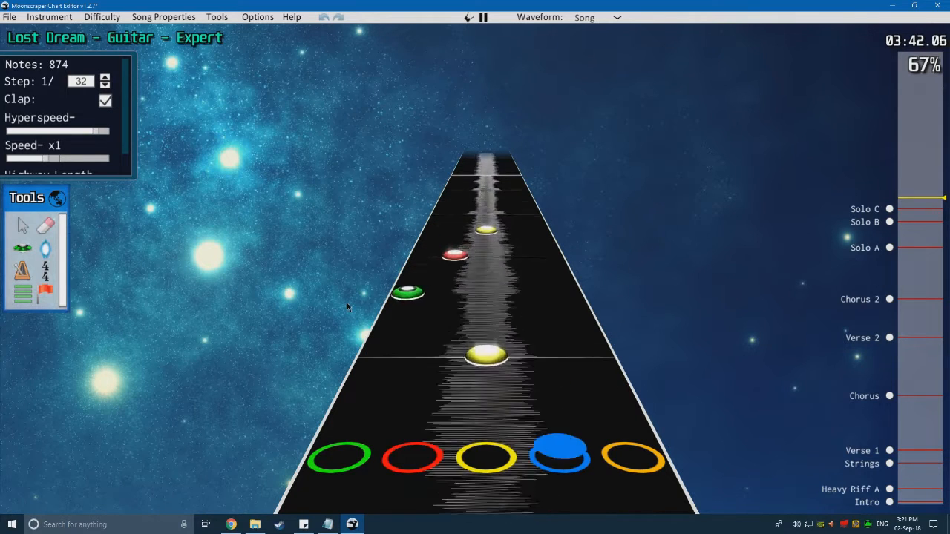
Step: Add a blue note at position 73536 and an orange note after it, checking them against playback
{"action": "key", "text": "space"}
{"action": "left_click", "coordinate": [516, 335]}
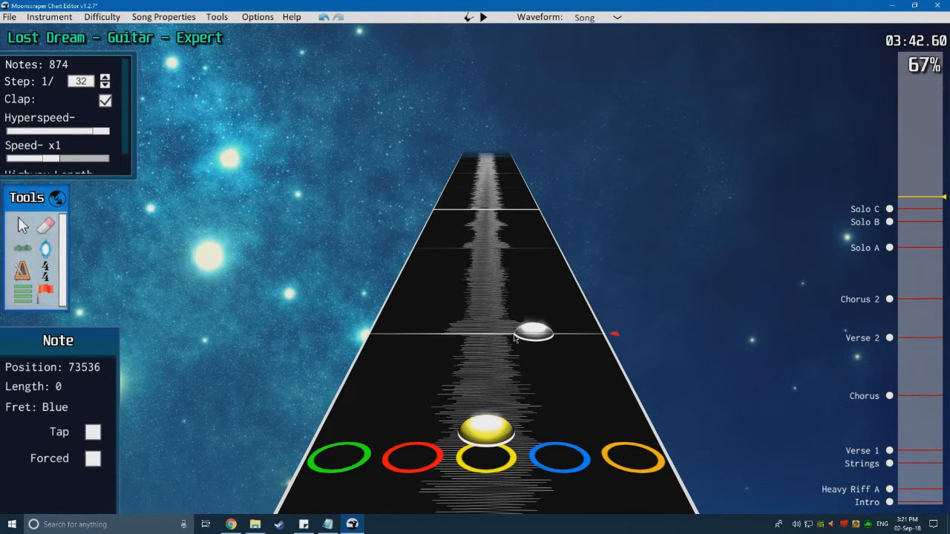
{"action": "scroll", "coordinate": [548, 291], "scroll_direction": "down", "scroll_amount": 2}
{"action": "key", "text": "space"}
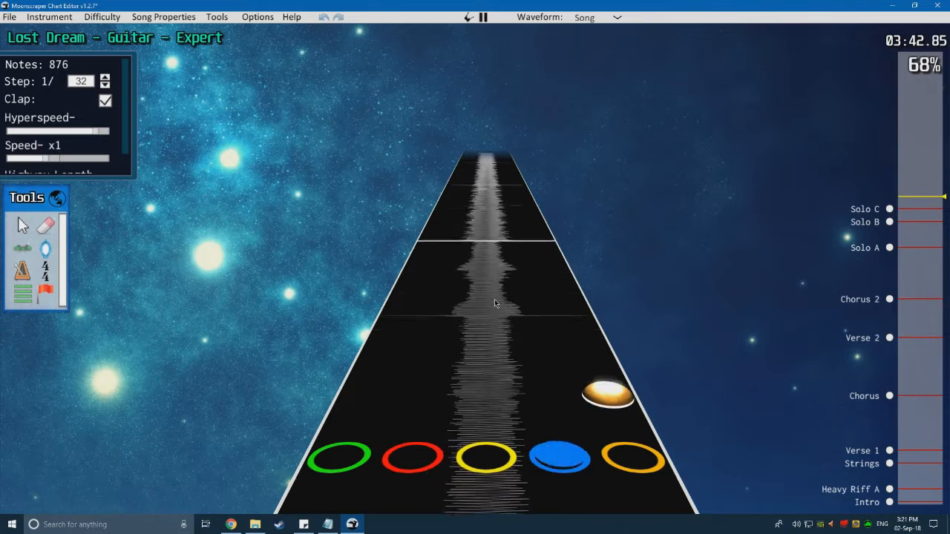
Step: Add a blue note on the beat line and a red note after the last orange note, checking them against playback
{"action": "key", "text": "space"}
{"action": "scroll", "coordinate": [494, 299], "scroll_direction": "down", "scroll_amount": 7}
{"action": "key", "text": "space"}
{"action": "key", "text": "space"}
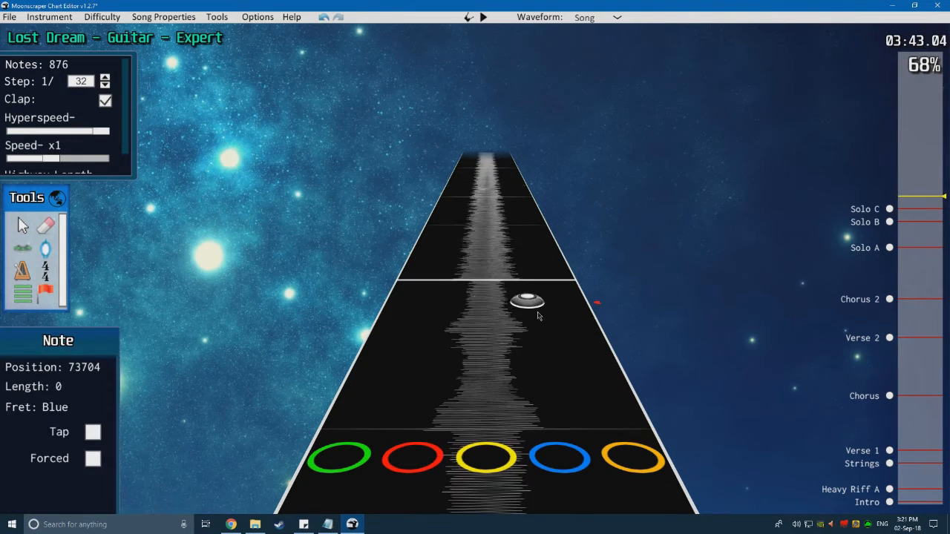
{"action": "scroll", "coordinate": [538, 315], "scroll_direction": "down", "scroll_amount": 2}
{"action": "left_click", "coordinate": [449, 287]}
{"action": "key", "text": "space"}
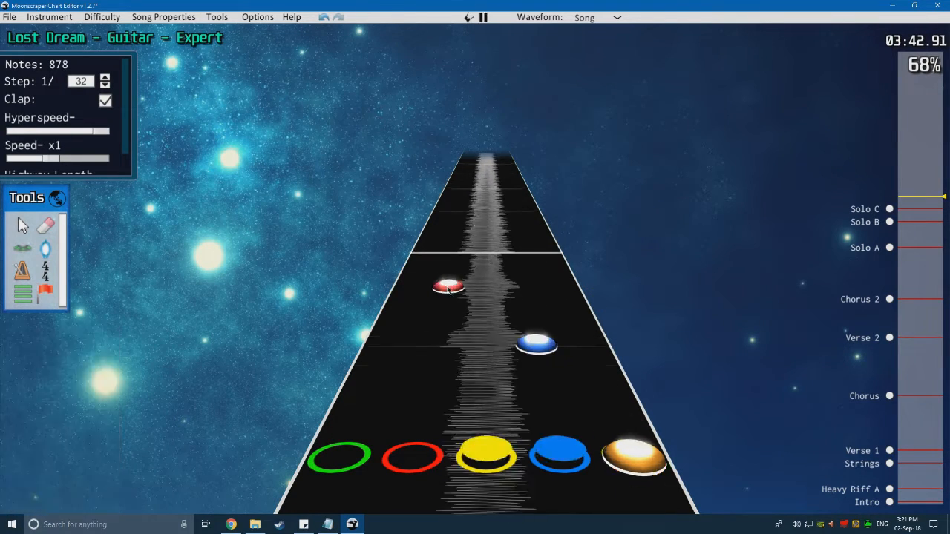
Step: Add a sustained yellow note at position 73728 and check it against playback
{"action": "key", "text": "space"}
{"action": "scroll", "coordinate": [463, 316], "scroll_direction": "down", "scroll_amount": 4}
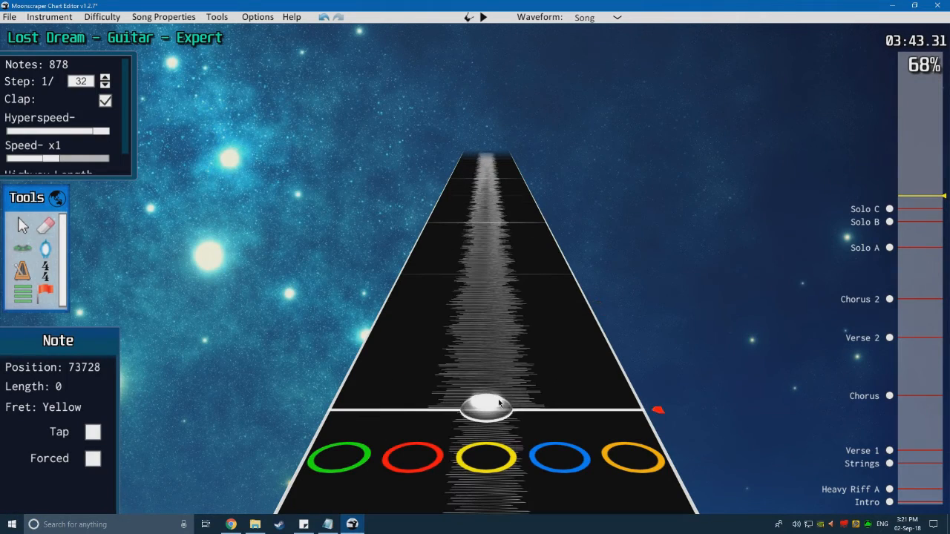
{"action": "scroll", "coordinate": [520, 251], "scroll_direction": "down", "scroll_amount": 4}
{"action": "key", "text": "space"}
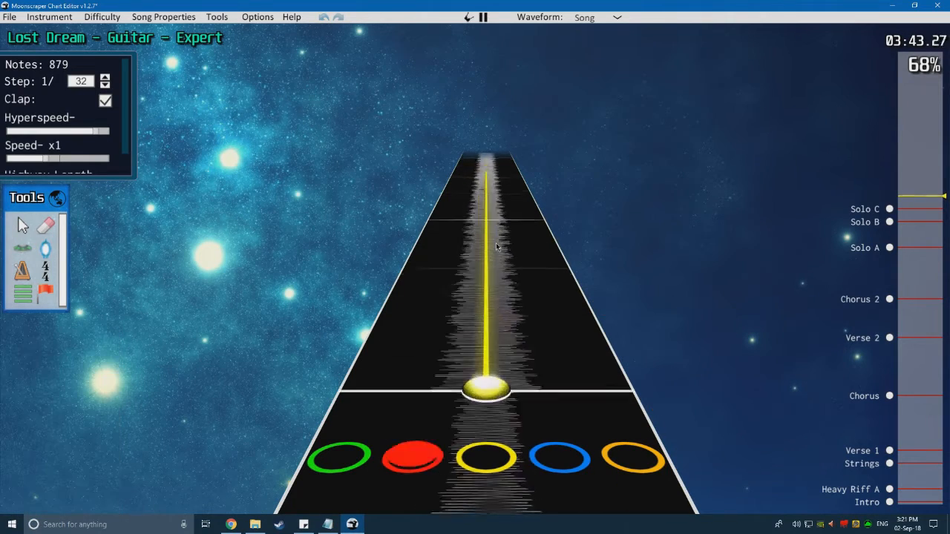
Step: Add a sustained red note after the yellow sustain and check it against playback
{"action": "key", "text": "space"}
{"action": "scroll", "coordinate": [455, 332], "scroll_direction": "down", "scroll_amount": 3}
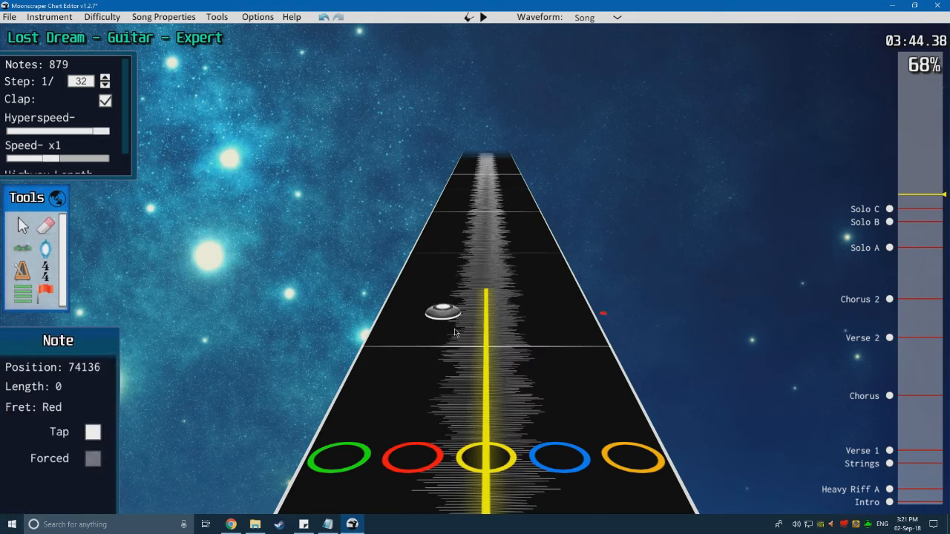
{"action": "right_click", "coordinate": [447, 355]}
{"action": "scroll", "coordinate": [500, 249], "scroll_direction": "down", "scroll_amount": 2}
{"action": "key", "text": "space"}
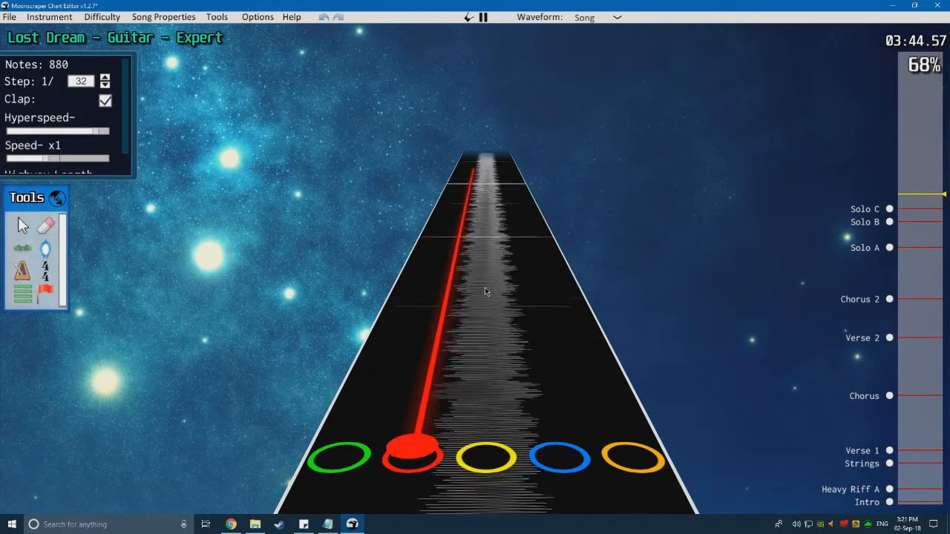
Step: Add a sustained green note on the measure line after the red sustain, checking it against playback
{"action": "key", "text": "space"}
{"action": "left_click", "coordinate": [374, 387]}
{"action": "left_click", "coordinate": [374, 386]}
{"action": "right_click", "coordinate": [374, 386]}
{"action": "scroll", "coordinate": [454, 276], "scroll_direction": "down", "scroll_amount": 2}
{"action": "key", "text": "space"}
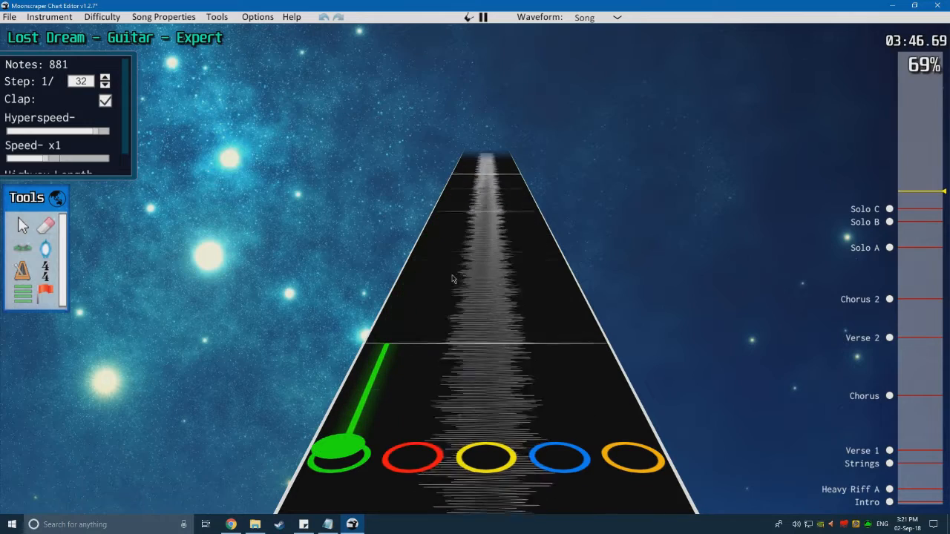
Step: Select the sustained yellow and red notes, shift them two frets toward orange and replay the passage
{"action": "key", "text": "space"}
{"action": "scroll", "coordinate": [456, 291], "scroll_direction": "down", "scroll_amount": 5}
{"action": "scroll", "coordinate": [456, 299], "scroll_direction": "down", "scroll_amount": 8}
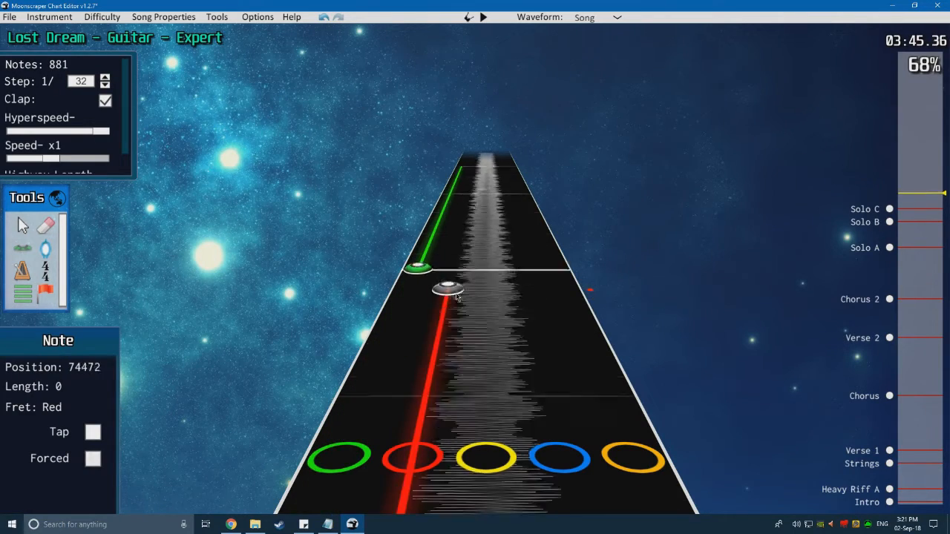
{"action": "scroll", "coordinate": [465, 299], "scroll_direction": "down", "scroll_amount": 4}
{"action": "key", "text": "space"}
{"action": "key", "text": "space"}
{"action": "scroll", "coordinate": [415, 272], "scroll_direction": "down", "scroll_amount": 1}
{"action": "left_click", "coordinate": [27, 228]}
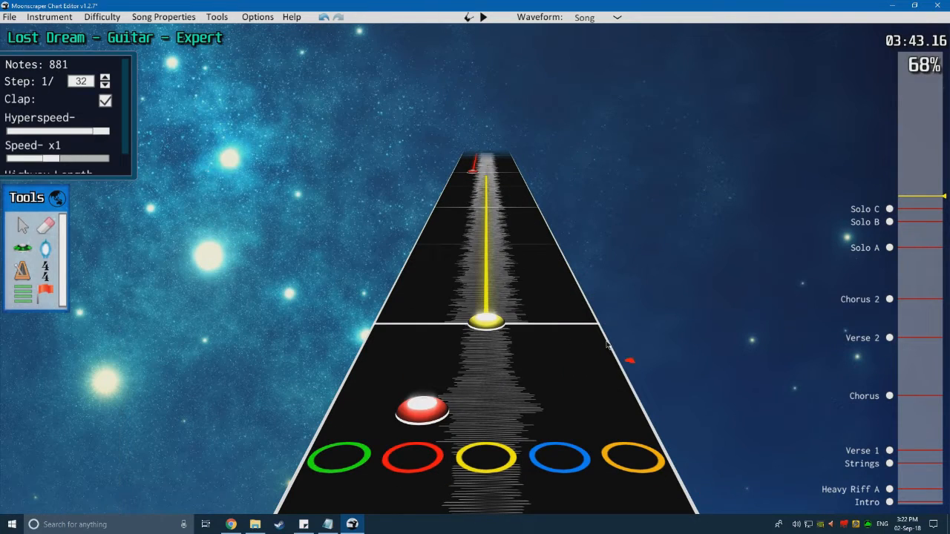
{"action": "left_click_drag", "start_coordinate": [605, 348], "coordinate": [456, 165]}
{"action": "scroll", "coordinate": [456, 218], "scroll_direction": "up", "scroll_amount": 1}
{"action": "left_click_drag", "start_coordinate": [487, 356], "coordinate": [591, 357]}
{"action": "left_click", "coordinate": [487, 333]}
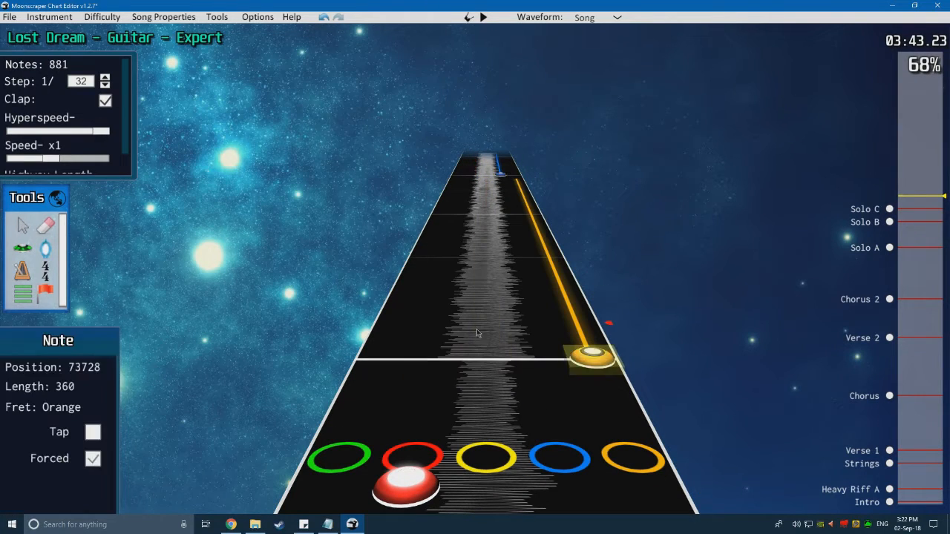
{"action": "key", "text": "space"}
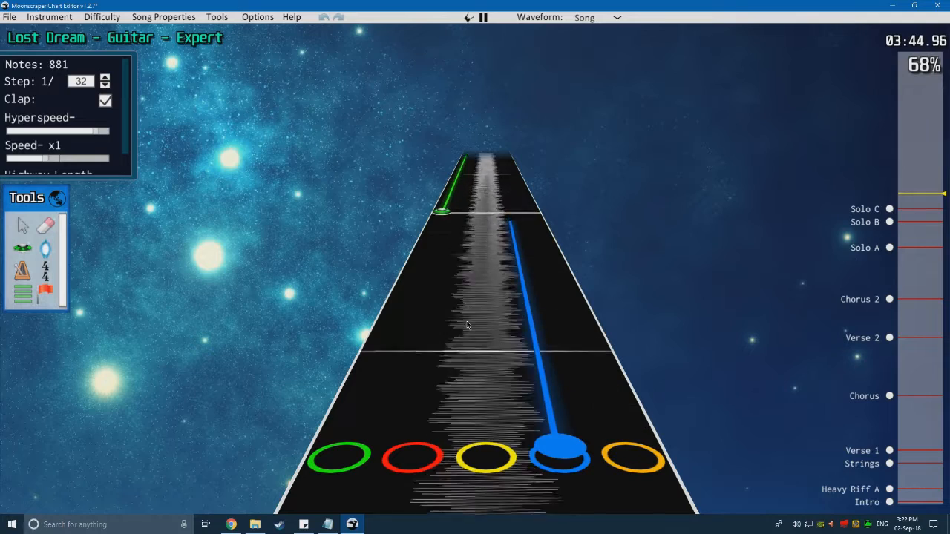
Step: Move the sustained green note one fret over to red and replay it
{"action": "key", "text": "space"}
{"action": "left_click_drag", "start_coordinate": [384, 357], "coordinate": [430, 360]}
{"action": "key", "text": "space"}
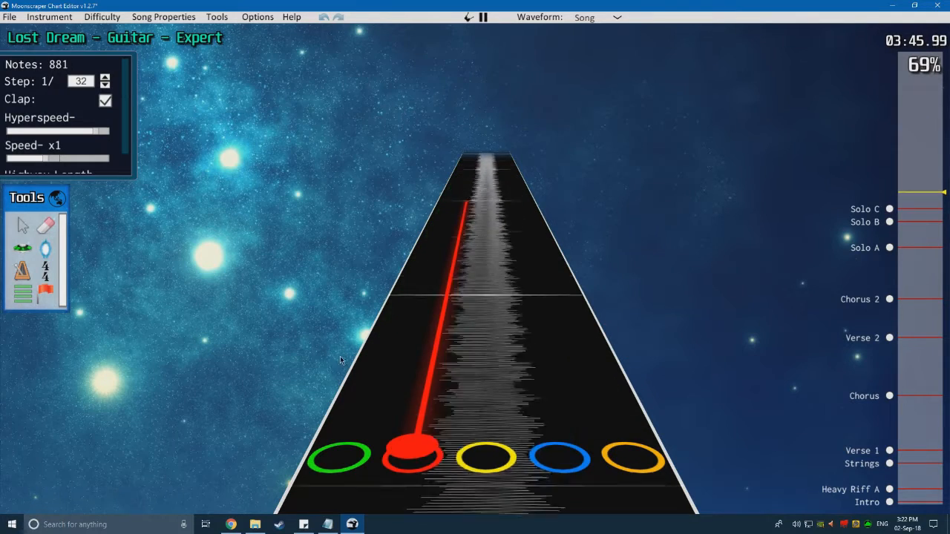
Step: Add a sustained green note where the red sustain ends and check it against playback
{"action": "key", "text": "space"}
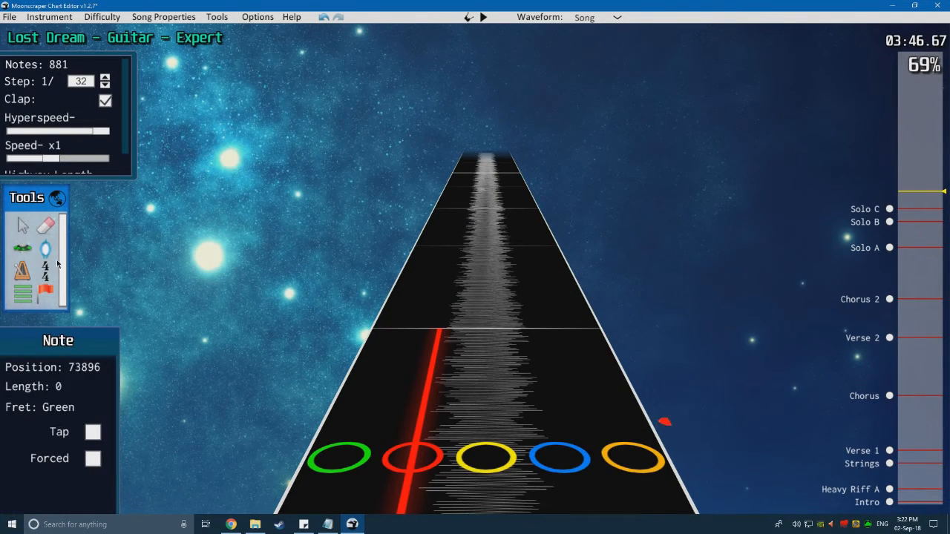
{"action": "left_click", "coordinate": [402, 337]}
{"action": "scroll", "coordinate": [451, 243], "scroll_direction": "down", "scroll_amount": 1}
{"action": "key", "text": "space"}
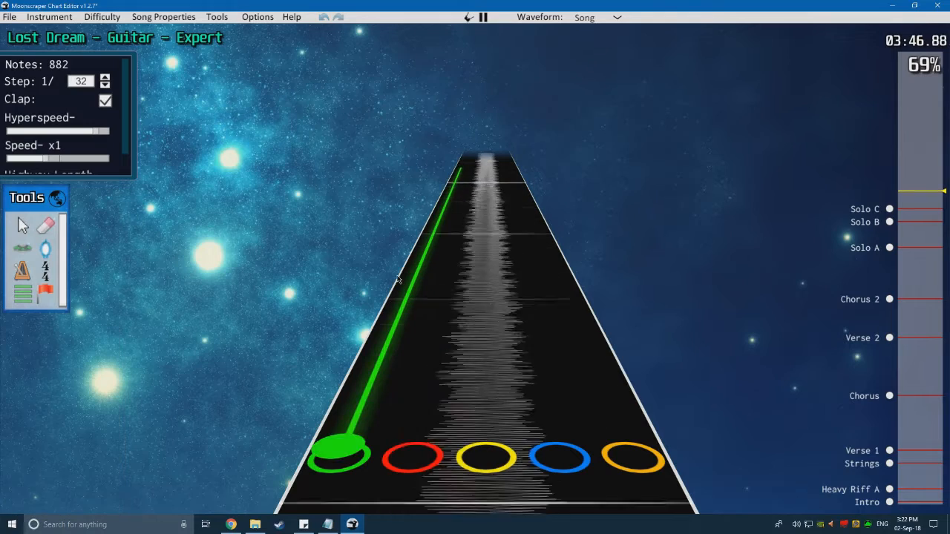
Step: Add a sustained orange note on the next measure line and check it against playback
{"action": "key", "text": "space"}
{"action": "scroll", "coordinate": [417, 278], "scroll_direction": "down", "scroll_amount": 5}
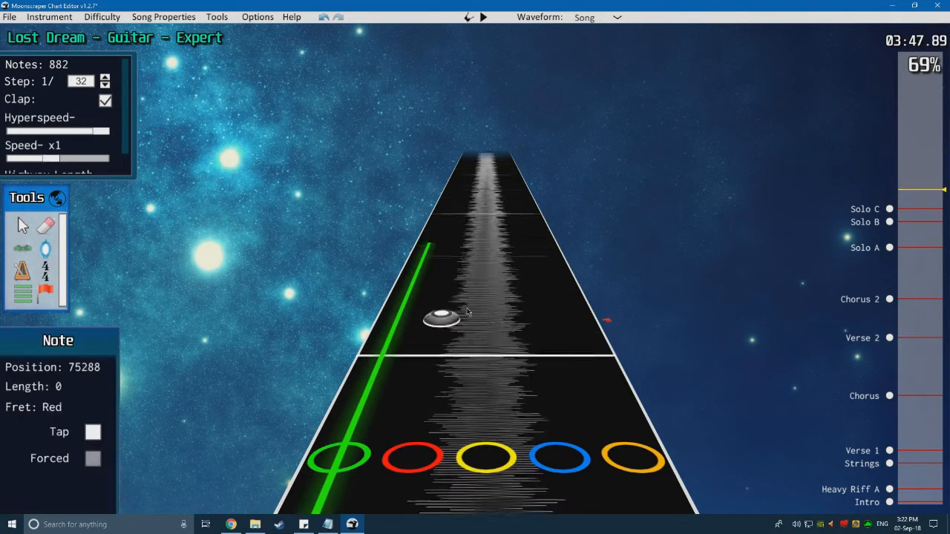
{"action": "scroll", "coordinate": [460, 315], "scroll_direction": "up", "scroll_amount": 3}
{"action": "left_click", "coordinate": [598, 329]}
{"action": "key", "text": "space"}
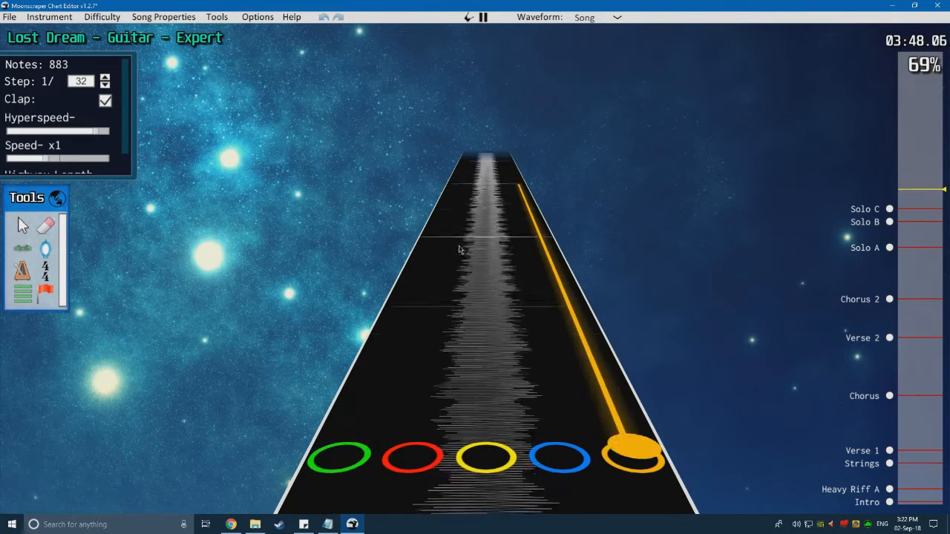
Step: Add a sustained blue note at position 75648 and check it against playback
{"action": "key", "text": "space"}
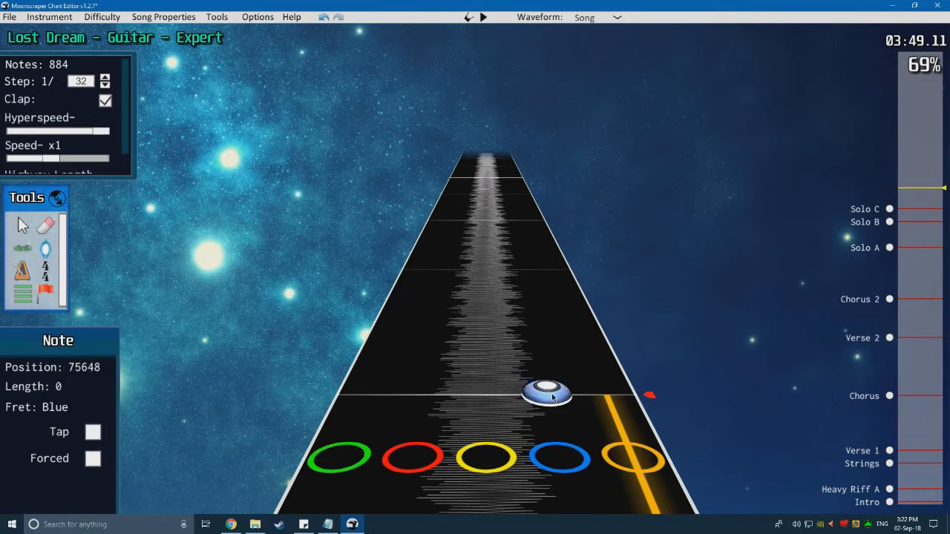
{"action": "scroll", "coordinate": [574, 321], "scroll_direction": "down", "scroll_amount": 1}
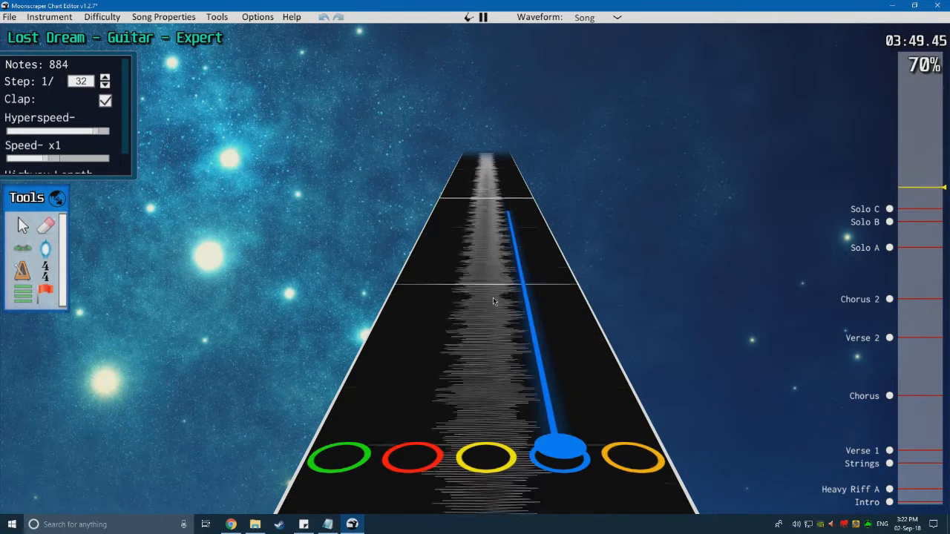
{"action": "key", "text": "space"}
{"action": "left_click", "coordinate": [524, 430]}
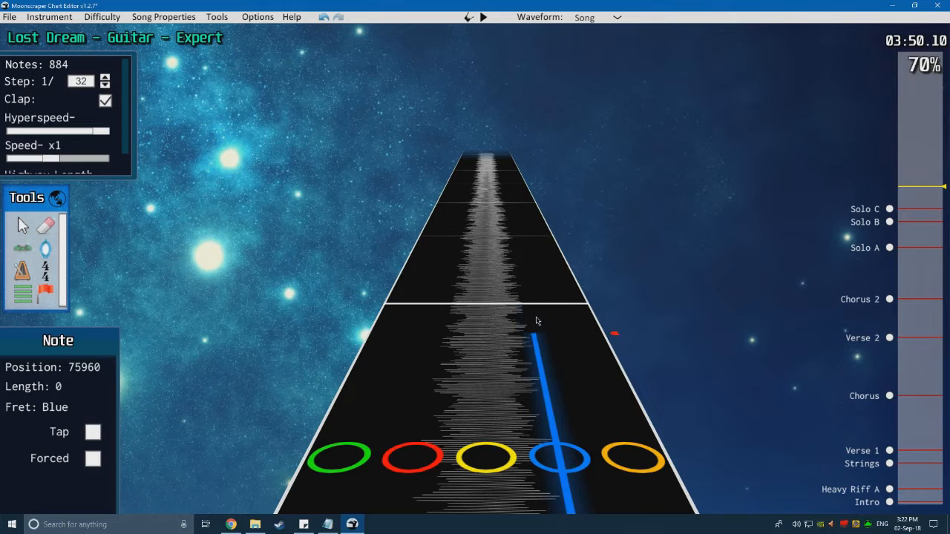
Step: Select the sustained orange and blue notes, shift them one fret toward green and replay them
{"action": "scroll", "coordinate": [445, 319], "scroll_direction": "down", "scroll_amount": 8}
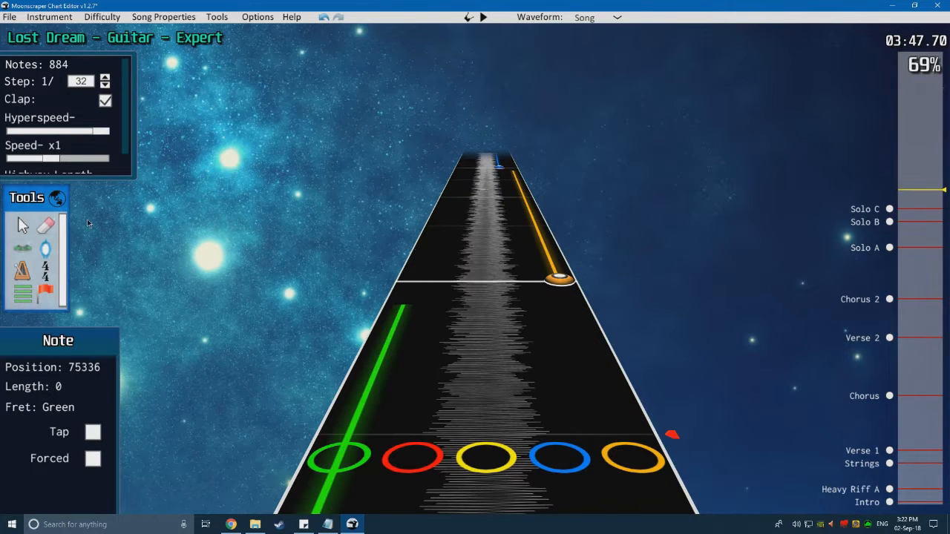
{"action": "left_click", "coordinate": [24, 231]}
{"action": "left_click_drag", "start_coordinate": [697, 333], "coordinate": [495, 163]}
{"action": "left_click_drag", "start_coordinate": [568, 303], "coordinate": [526, 302]}
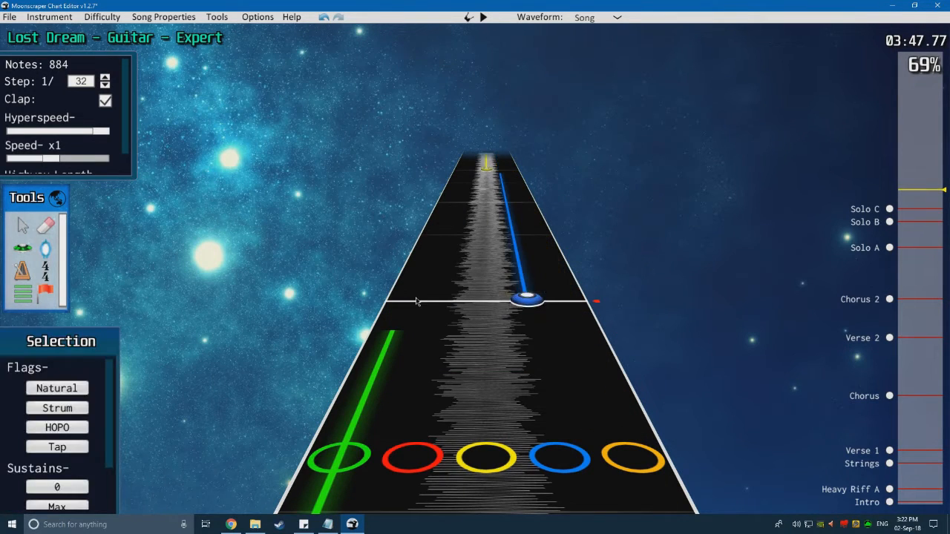
{"action": "key", "text": "space"}
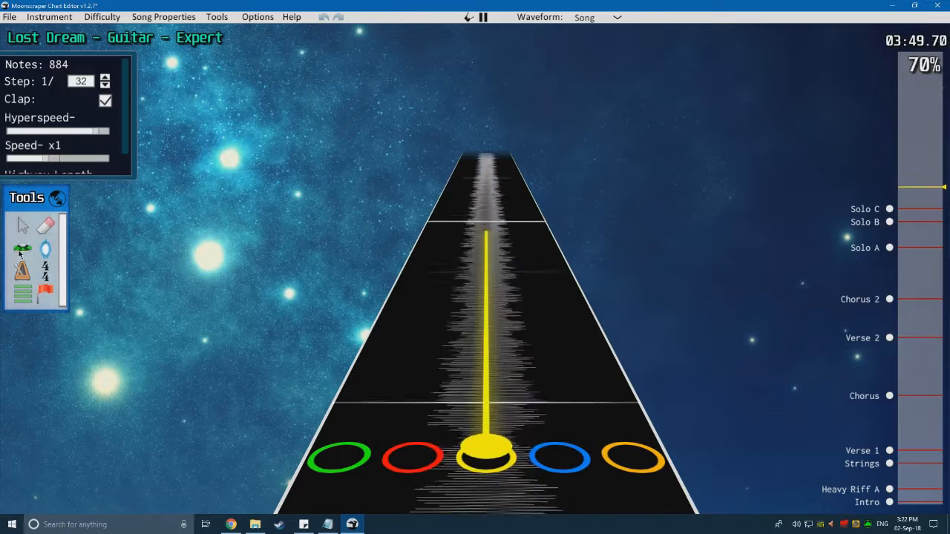
Step: Add a sustained orange note on the measure line after the yellow sustain, checking it against playback
{"action": "key", "text": "space"}
{"action": "left_click", "coordinate": [608, 392]}
{"action": "left_click_drag", "start_coordinate": [608, 392], "coordinate": [513, 158]}
{"action": "scroll", "coordinate": [433, 210], "scroll_direction": "down", "scroll_amount": 1}
{"action": "key", "text": "space"}
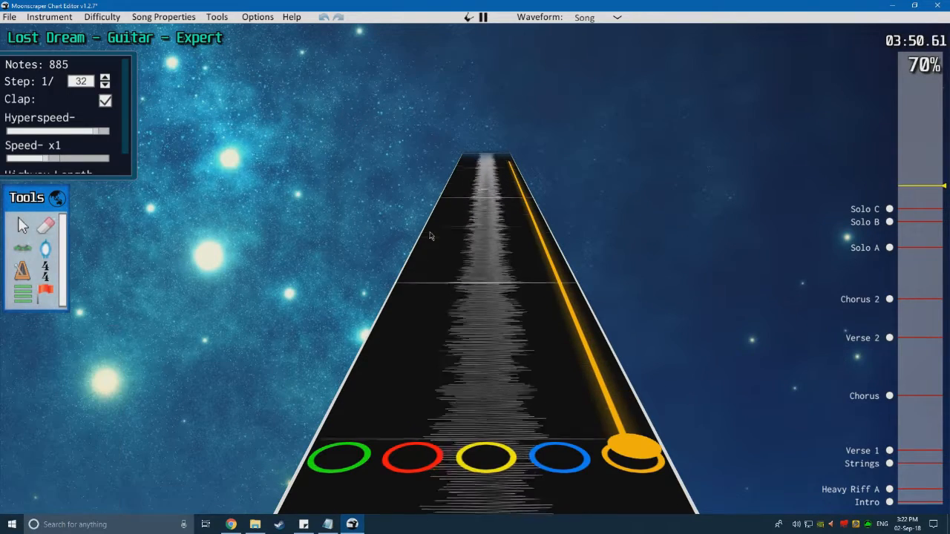
Step: Shorten the last orange note's sustain and replay it
{"action": "key", "text": "space"}
{"action": "scroll", "coordinate": [549, 264], "scroll_direction": "down", "scroll_amount": 3}
{"action": "right_click", "coordinate": [545, 250]}
{"action": "scroll", "coordinate": [546, 253], "scroll_direction": "down", "scroll_amount": 2}
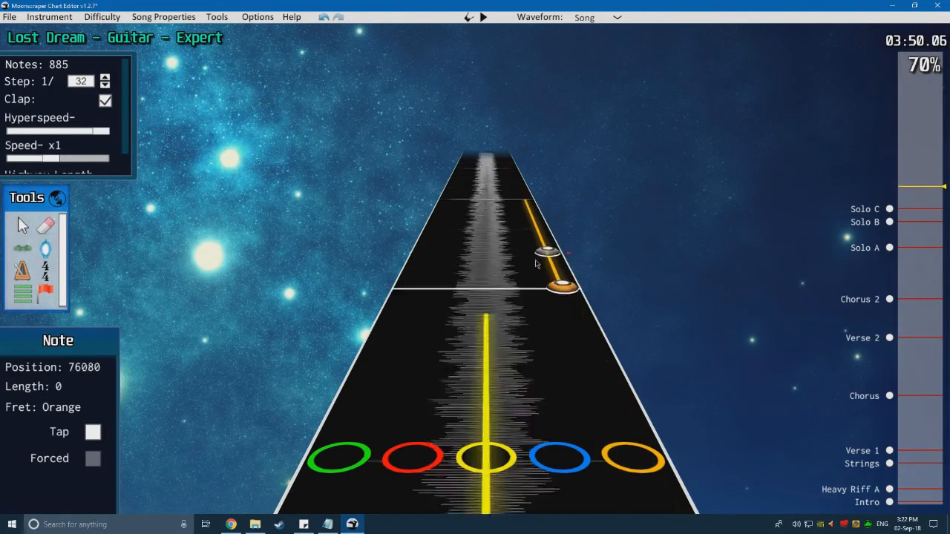
{"action": "key", "text": "space"}
Step: Add a green and a red note after the orange note and trim its sustain to end before the green
{"action": "key", "text": "space"}
{"action": "scroll", "coordinate": [532, 261], "scroll_direction": "down", "scroll_amount": 4}
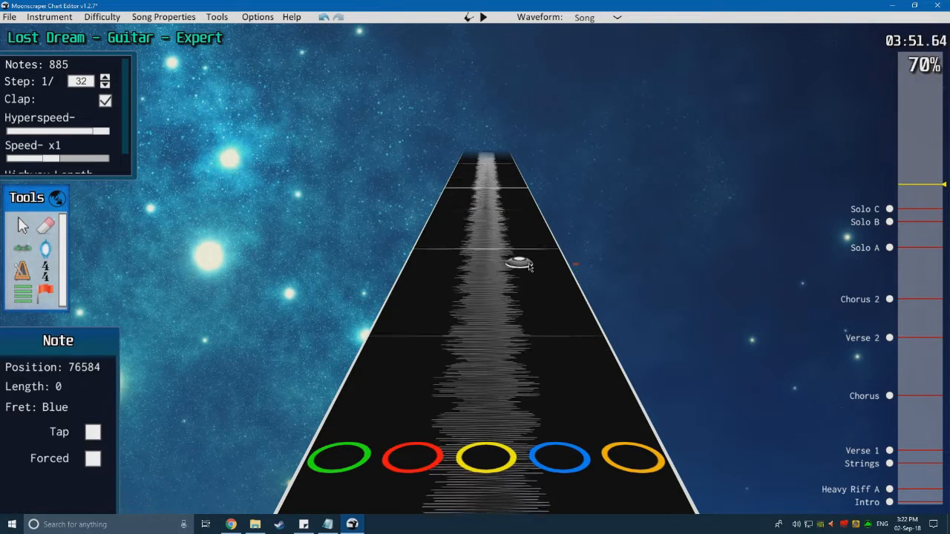
{"action": "scroll", "coordinate": [431, 322], "scroll_direction": "down", "scroll_amount": 2}
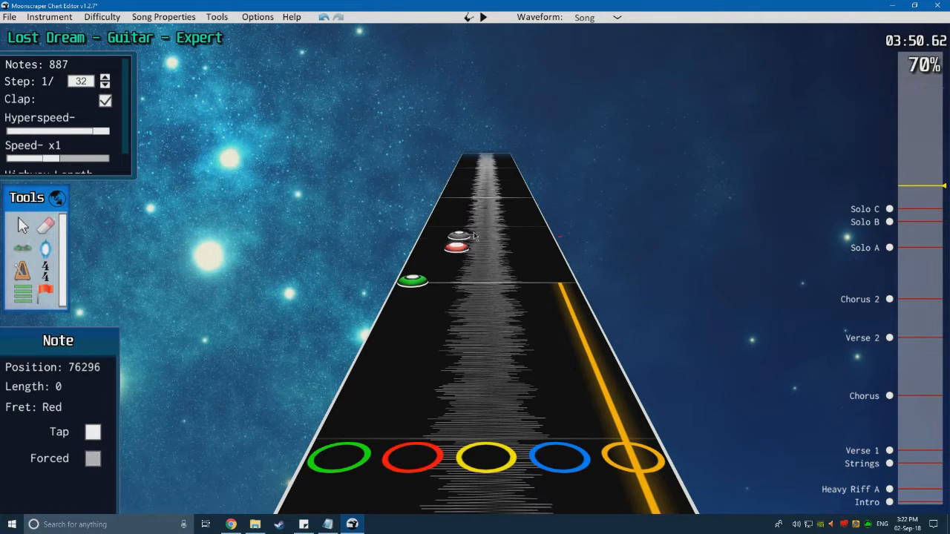
{"action": "right_click", "coordinate": [565, 308]}
{"action": "key", "text": "space"}
{"action": "key", "text": "space"}
Step: Continue the run with yellow and blue notes, followed by green, red, yellow and blue, checking them against playback
{"action": "scroll", "coordinate": [488, 331], "scroll_direction": "down", "scroll_amount": 3}
{"action": "left_click", "coordinate": [537, 347]}
{"action": "scroll", "coordinate": [505, 349], "scroll_direction": "down", "scroll_amount": 1}
{"action": "key", "text": "space"}
{"action": "key", "text": "space"}
{"action": "scroll", "coordinate": [447, 333], "scroll_direction": "down", "scroll_amount": 3}
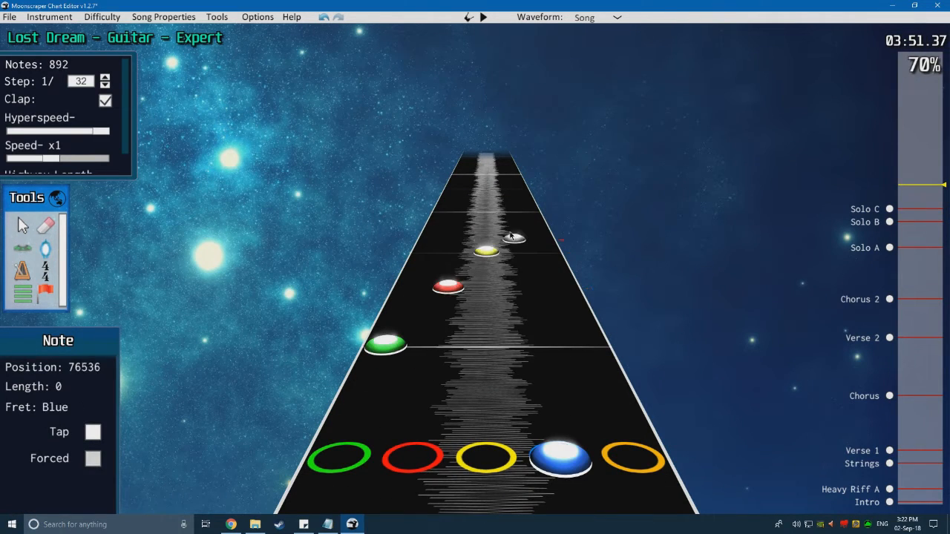
{"action": "left_click", "coordinate": [511, 236]}
{"action": "scroll", "coordinate": [488, 282], "scroll_direction": "down", "scroll_amount": 7}
{"action": "key", "text": "space"}
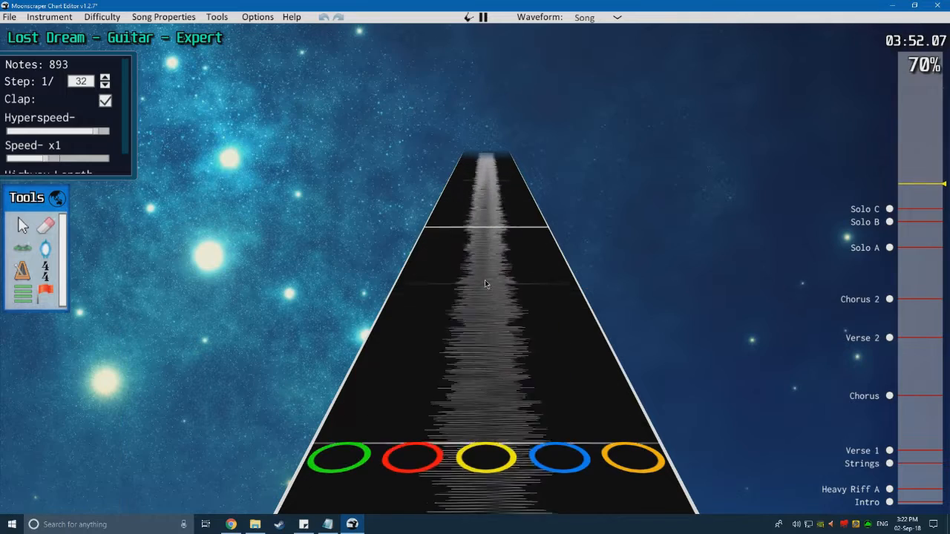
Step: Select the second green-to-blue group of the run, shift it one fret toward orange and replay the run
{"action": "key", "text": "space"}
{"action": "scroll", "coordinate": [414, 312], "scroll_direction": "down", "scroll_amount": 2}
{"action": "scroll", "coordinate": [517, 275], "scroll_direction": "down", "scroll_amount": 3}
{"action": "left_click", "coordinate": [25, 226]}
{"action": "left_click_drag", "start_coordinate": [236, 293], "coordinate": [554, 168]}
{"action": "left_click", "coordinate": [346, 298]}
{"action": "key", "text": "space"}
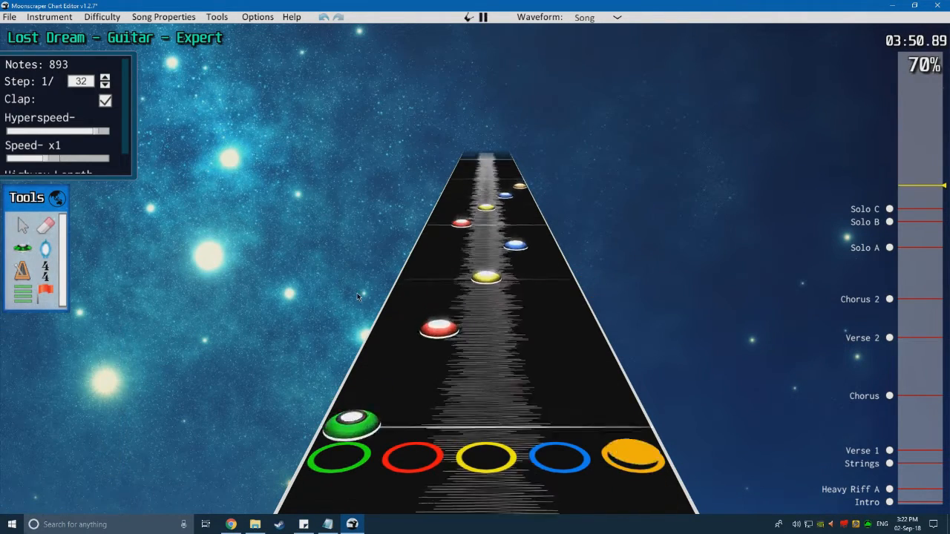
Step: Add another orange note right after the last note of the run
{"action": "key", "text": "space"}
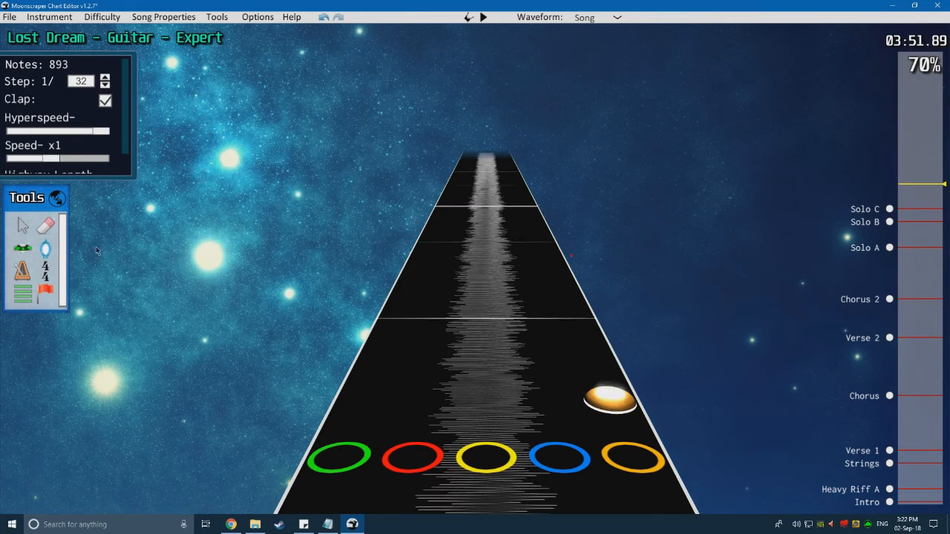
{"action": "left_click", "coordinate": [22, 248]}
{"action": "scroll", "coordinate": [533, 282], "scroll_direction": "down", "scroll_amount": 2}
{"action": "scroll", "coordinate": [555, 269], "scroll_direction": "down", "scroll_amount": 5}
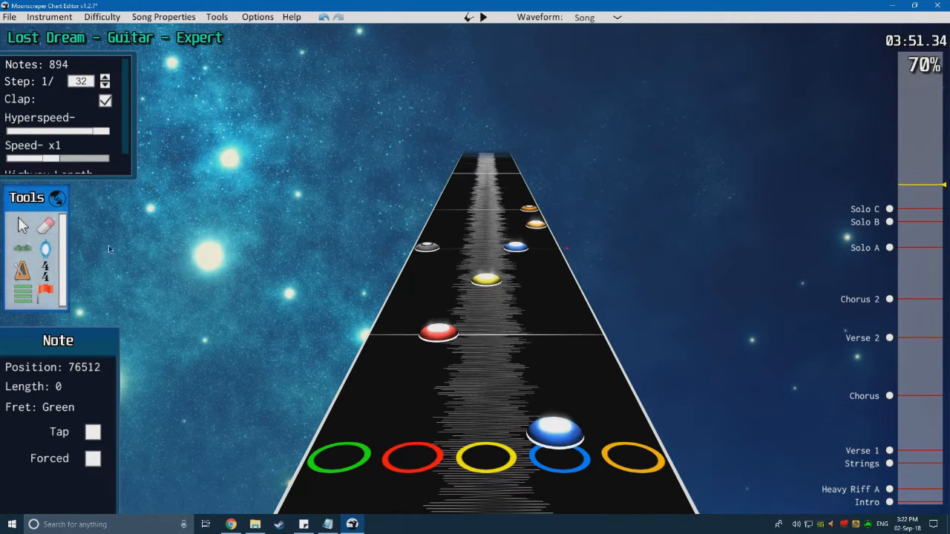
Step: Select the second group's red, yellow, blue and first orange notes and shift them one fret toward green
{"action": "left_click", "coordinate": [28, 232]}
{"action": "left_click_drag", "start_coordinate": [656, 364], "coordinate": [387, 227]}
{"action": "left_click_drag", "start_coordinate": [435, 335], "coordinate": [393, 336]}
{"action": "left_click", "coordinate": [544, 192]}
{"action": "scroll", "coordinate": [545, 192], "scroll_direction": "down", "scroll_amount": 1}
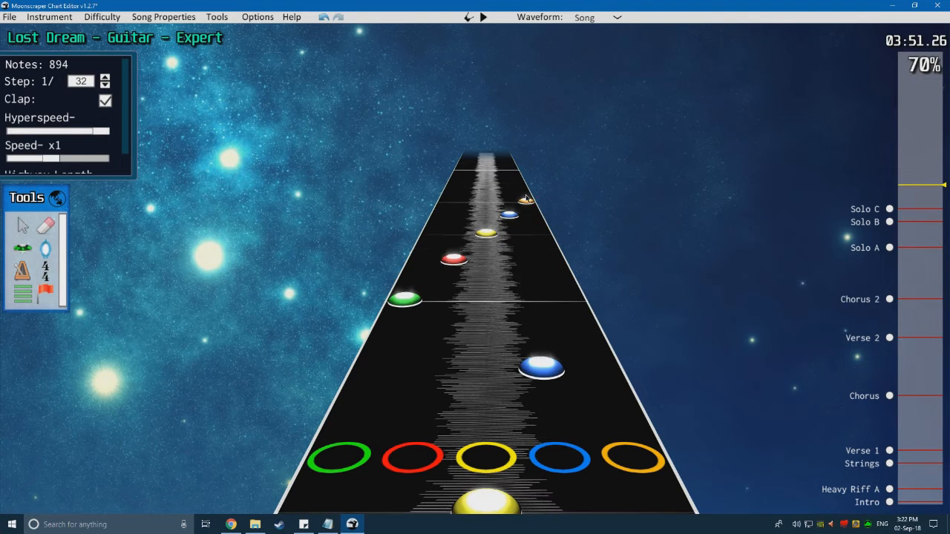
{"action": "scroll", "coordinate": [528, 194], "scroll_direction": "down", "scroll_amount": 4}
{"action": "left_click", "coordinate": [517, 181]}
{"action": "left_click", "coordinate": [609, 239]}
{"action": "scroll", "coordinate": [356, 288], "scroll_direction": "down", "scroll_amount": 2}
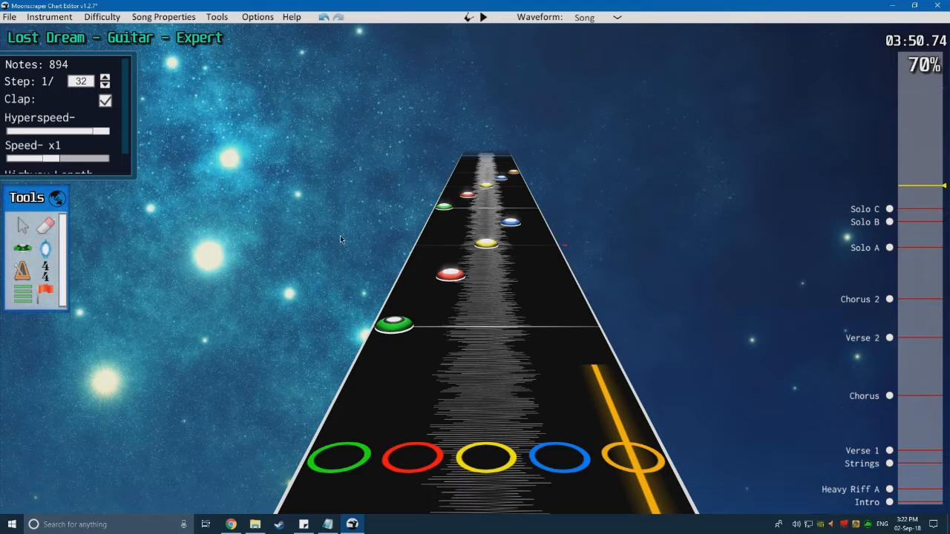
Step: Try shifting the second group's green, red, yellow and blue notes one fret toward orange
{"action": "scroll", "coordinate": [327, 245], "scroll_direction": "up", "scroll_amount": 7}
{"action": "left_click_drag", "start_coordinate": [631, 347], "coordinate": [327, 228]}
{"action": "left_click_drag", "start_coordinate": [384, 346], "coordinate": [436, 346]}
{"action": "left_click_drag", "start_coordinate": [511, 228], "coordinate": [536, 229]}
{"action": "scroll", "coordinate": [557, 280], "scroll_direction": "up", "scroll_amount": 2}
{"action": "scroll", "coordinate": [552, 406], "scroll_direction": "up", "scroll_amount": 4}
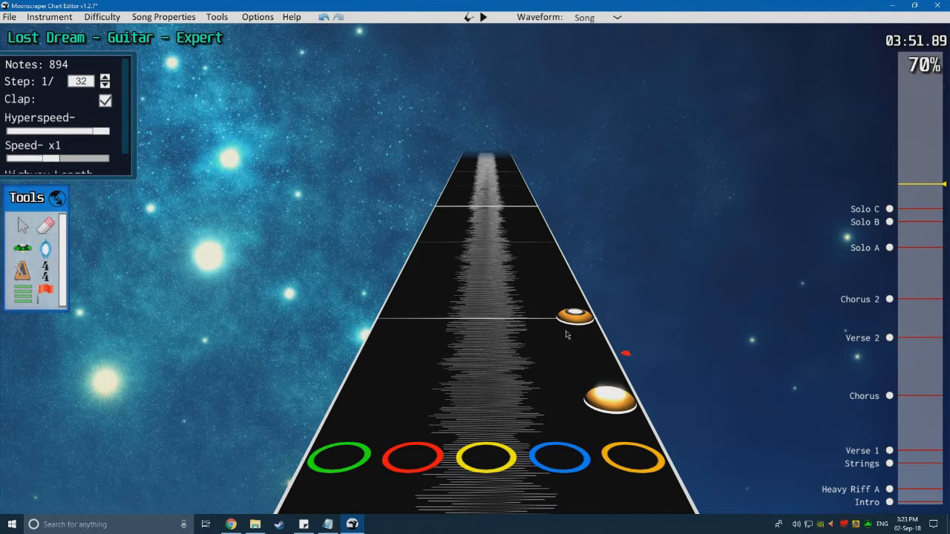
{"action": "scroll", "coordinate": [444, 337], "scroll_direction": "up", "scroll_amount": 3}
{"action": "scroll", "coordinate": [430, 282], "scroll_direction": "down", "scroll_amount": 9}
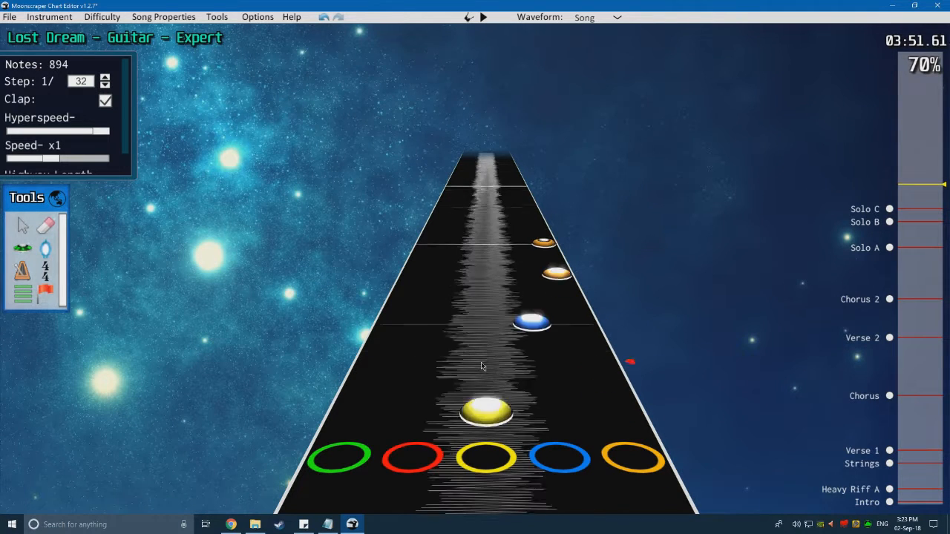
Step: Shift the second group back one fret toward green, leaving the final orange note in place, and replay the run
{"action": "left_click_drag", "start_coordinate": [647, 351], "coordinate": [429, 222]}
{"action": "left_click_drag", "start_coordinate": [437, 345], "coordinate": [383, 346]}
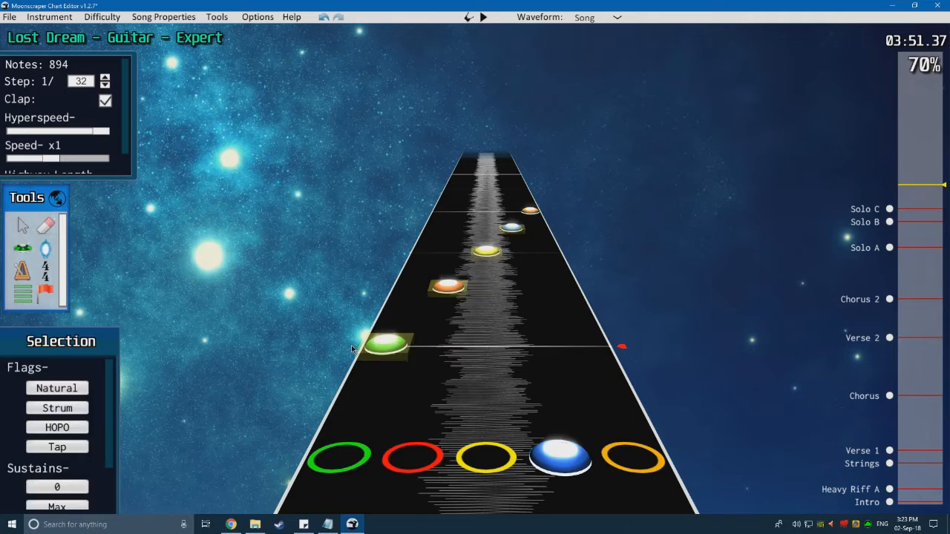
{"action": "left_click", "coordinate": [361, 346]}
{"action": "scroll", "coordinate": [361, 346], "scroll_direction": "down", "scroll_amount": 4}
{"action": "key", "text": "space"}
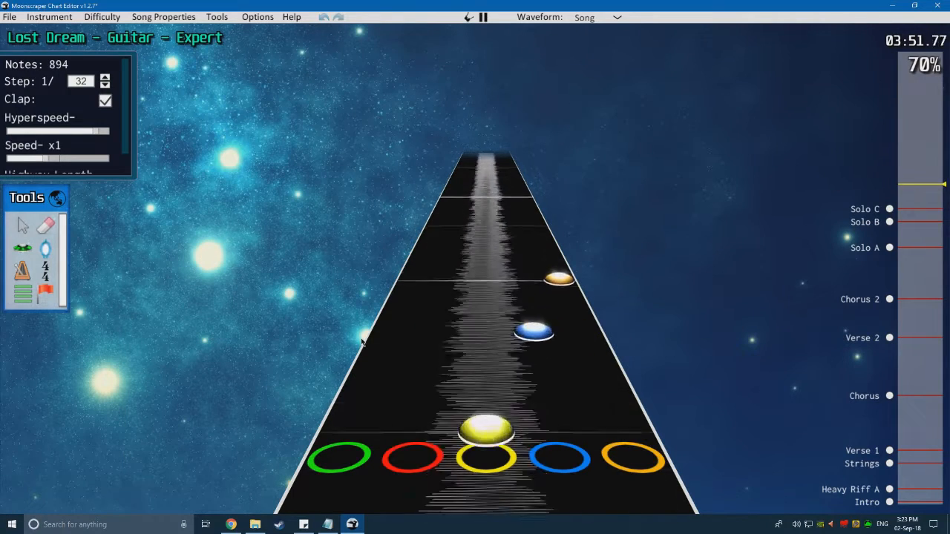
Step: Add a green note and a blue note after the orange note ending the run, and replay them
{"action": "key", "text": "space"}
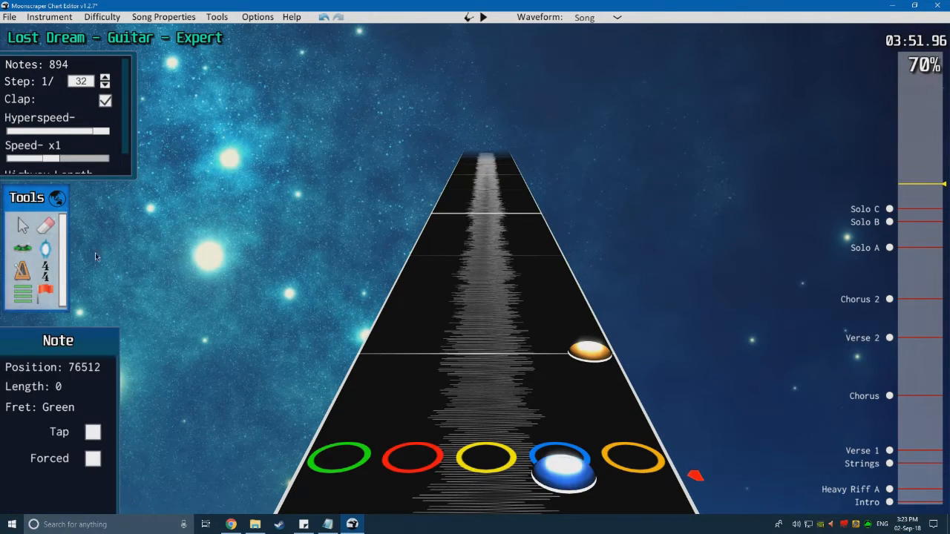
{"action": "left_click", "coordinate": [505, 259]}
{"action": "scroll", "coordinate": [448, 291], "scroll_direction": "up", "scroll_amount": 2}
{"action": "key", "text": "space"}
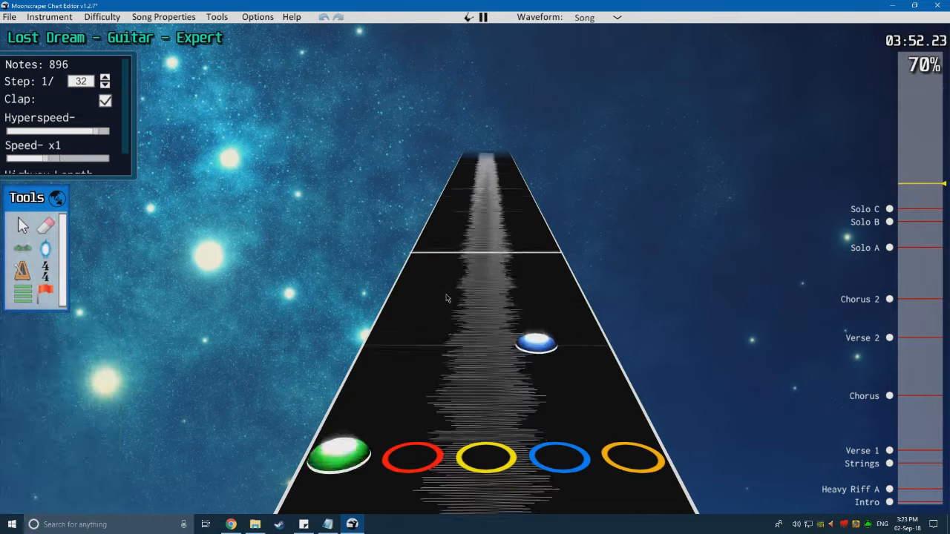
Step: Move the last blue note to the yellow fret, add a blue and an orange note after it, and replay the group
{"action": "key", "text": "space"}
{"action": "scroll", "coordinate": [446, 307], "scroll_direction": "down", "scroll_amount": 3}
{"action": "scroll", "coordinate": [446, 312], "scroll_direction": "down", "scroll_amount": 5}
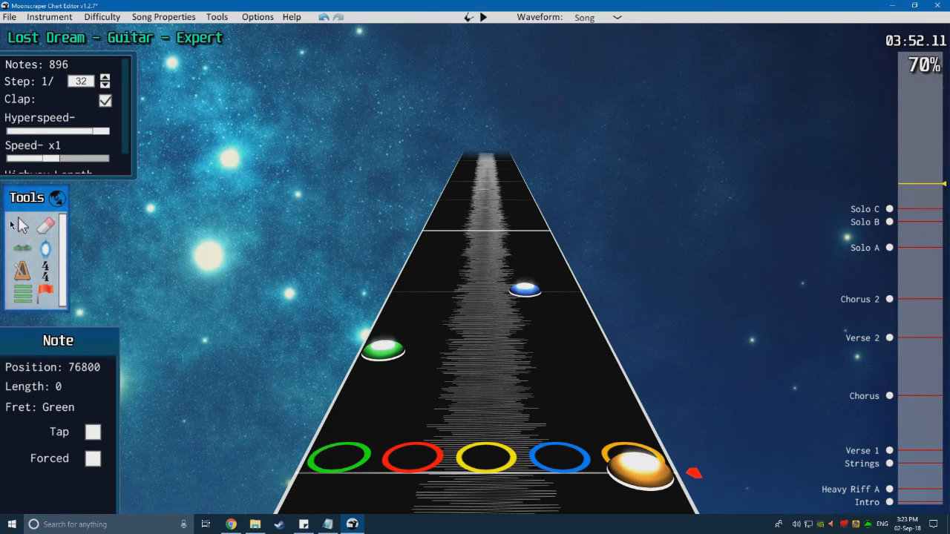
{"action": "left_click_drag", "start_coordinate": [525, 291], "coordinate": [490, 299]}
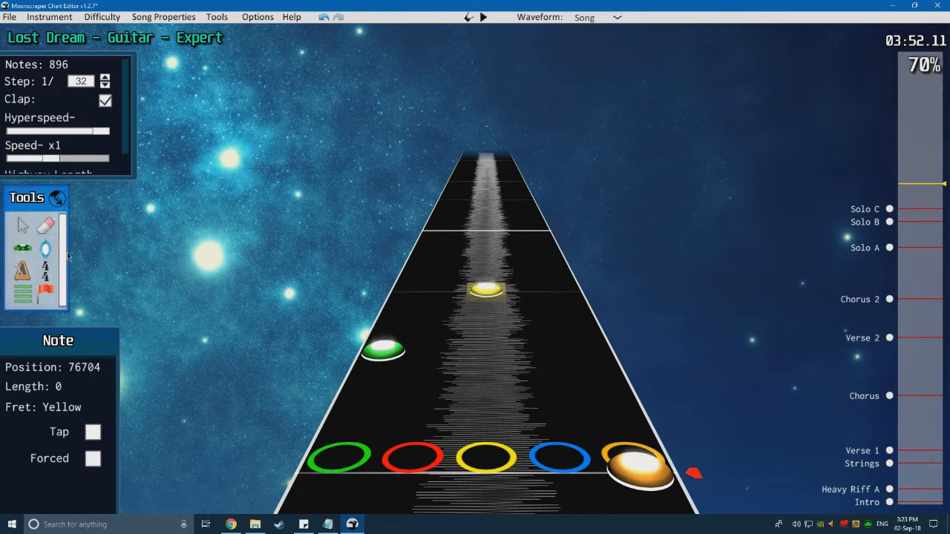
{"action": "key", "text": "space"}
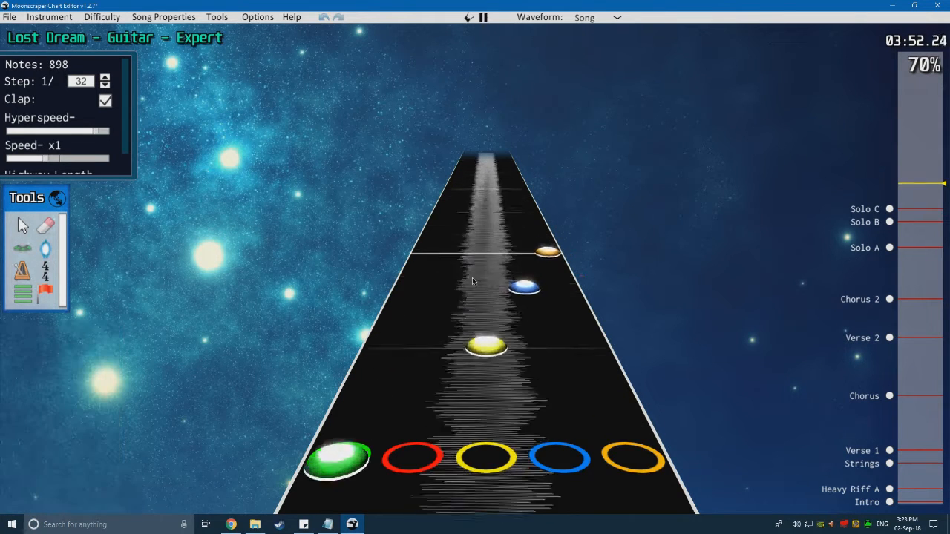
{"action": "key", "text": "space"}
Step: Extend the final orange note's sustain until just before the bar line at position 78336, playing the audio to find its end
{"action": "scroll", "coordinate": [474, 356], "scroll_direction": "down", "scroll_amount": 3}
{"action": "scroll", "coordinate": [604, 433], "scroll_direction": "down", "scroll_amount": 5}
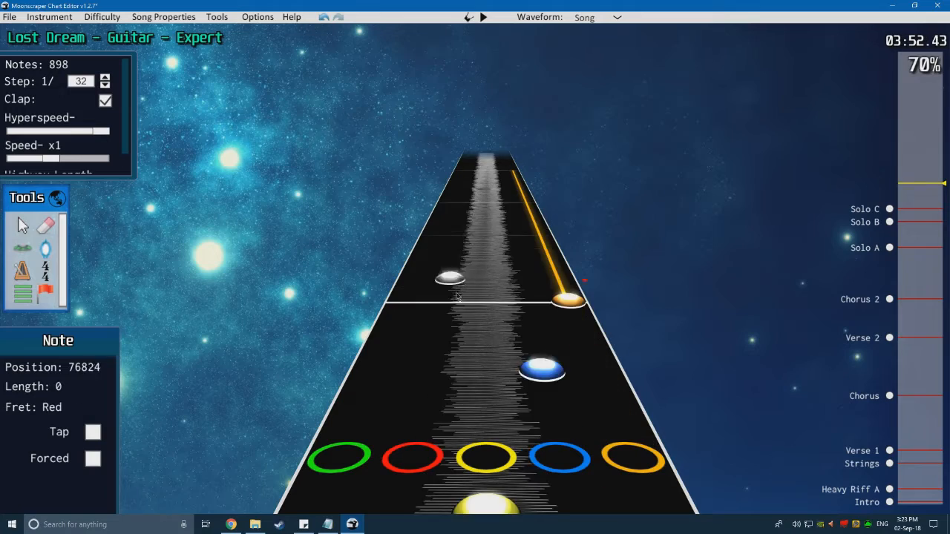
{"action": "key", "text": "space"}
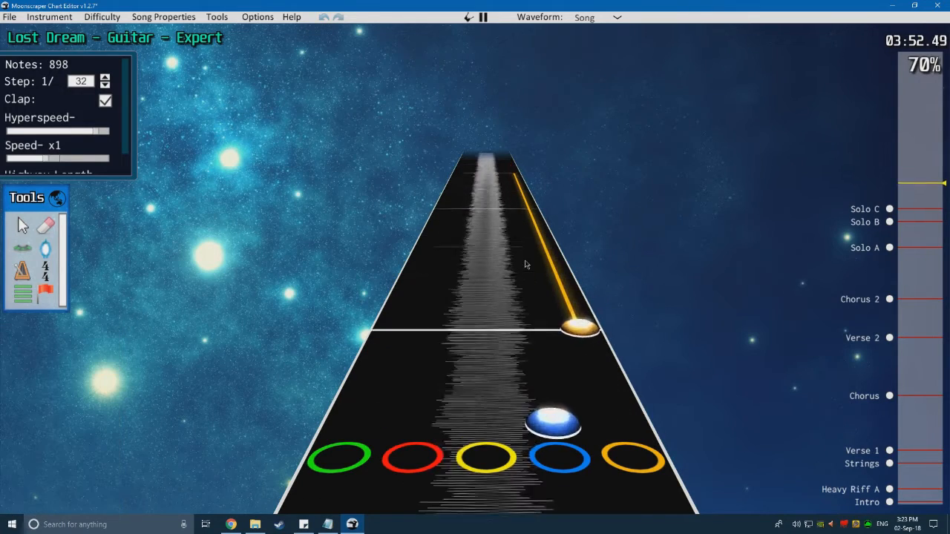
{"action": "key", "text": "space"}
{"action": "key", "text": "space"}
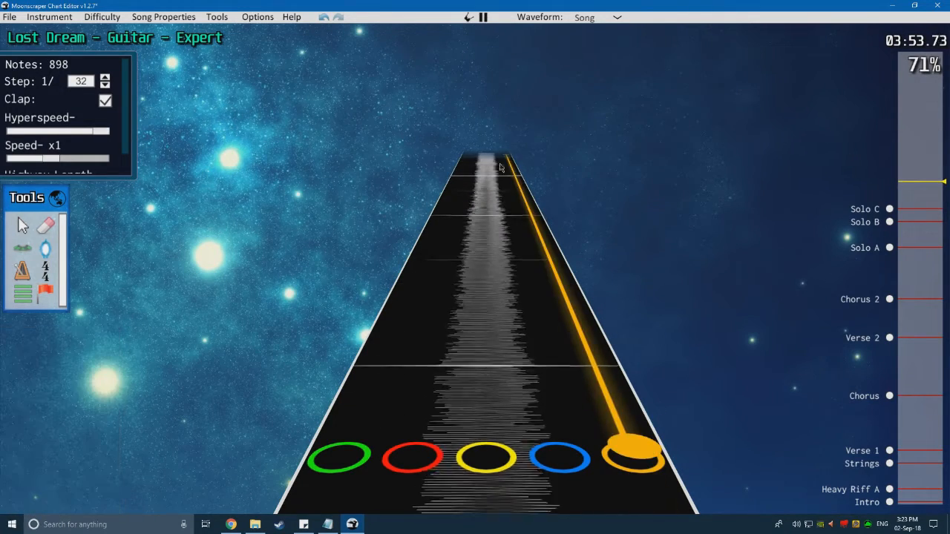
{"action": "key", "text": "space"}
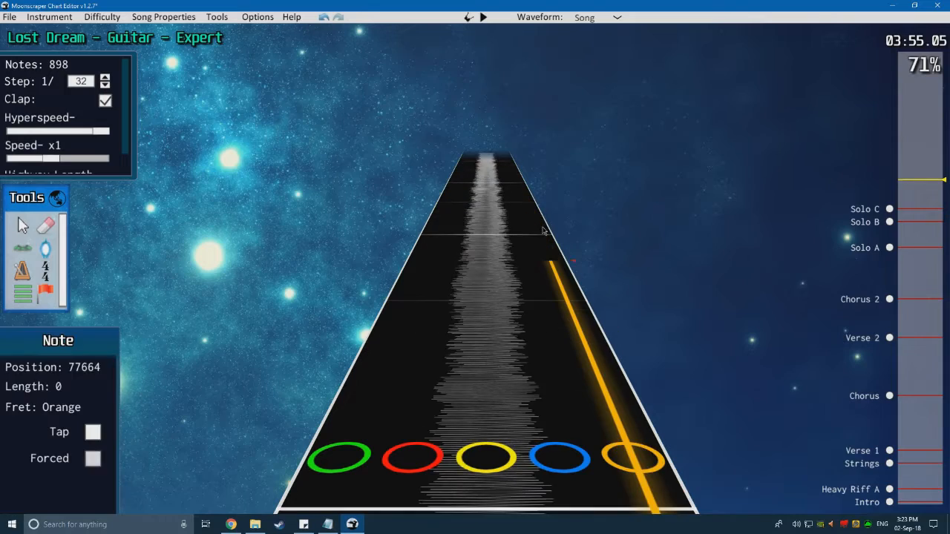
{"action": "key", "text": "space"}
{"action": "key", "text": "space"}
{"action": "key", "text": "space"}
{"action": "key", "text": "space"}
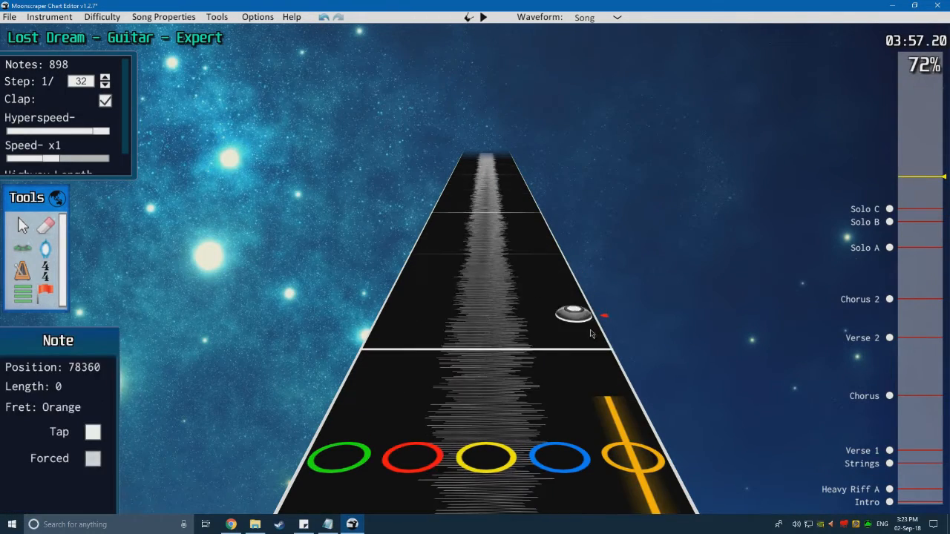
Step: Place a local event at position 77184 beside the long orange sustain and set it to soloend
{"action": "scroll", "coordinate": [522, 343], "scroll_direction": "up", "scroll_amount": 20}
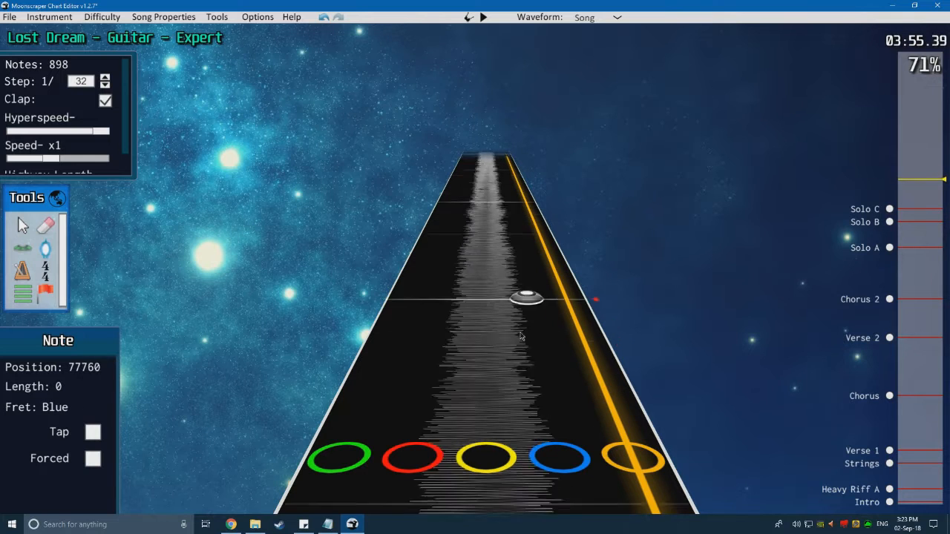
{"action": "scroll", "coordinate": [454, 325], "scroll_direction": "up", "scroll_amount": 20}
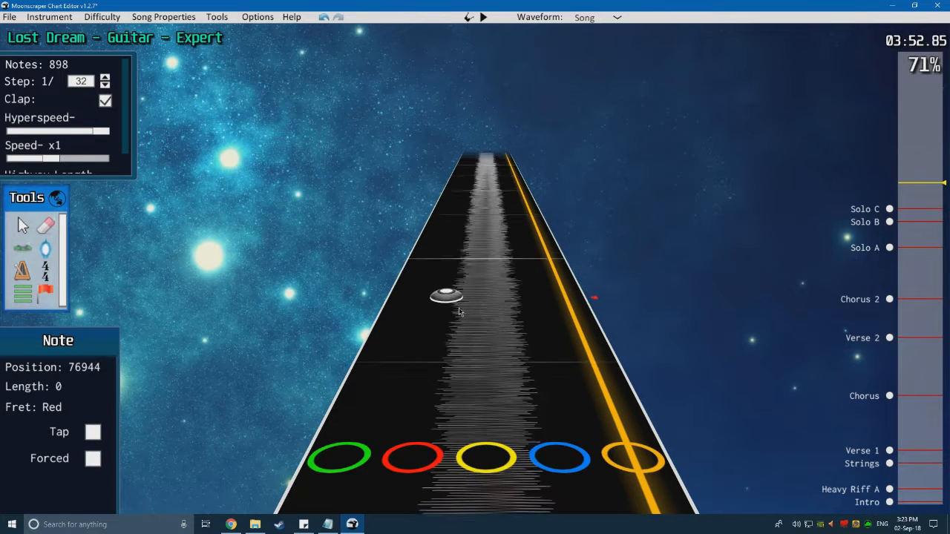
{"action": "scroll", "coordinate": [512, 293], "scroll_direction": "down", "scroll_amount": 10}
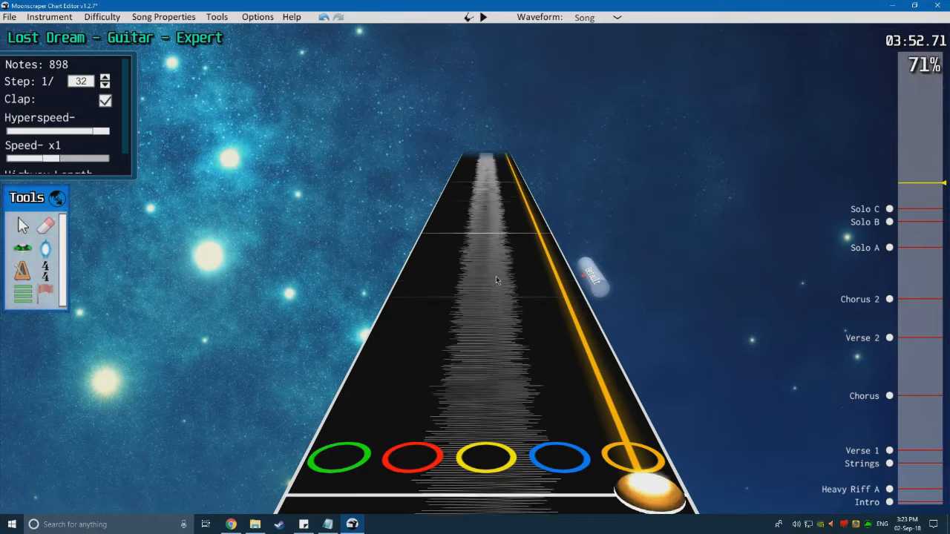
{"action": "scroll", "coordinate": [533, 304], "scroll_direction": "down", "scroll_amount": 2}
{"action": "left_click", "coordinate": [560, 288]}
{"action": "scroll", "coordinate": [577, 324], "scroll_direction": "down", "scroll_amount": 4}
{"action": "scroll", "coordinate": [509, 193], "scroll_direction": "up", "scroll_amount": 3}
{"action": "scroll", "coordinate": [452, 293], "scroll_direction": "down", "scroll_amount": 5}
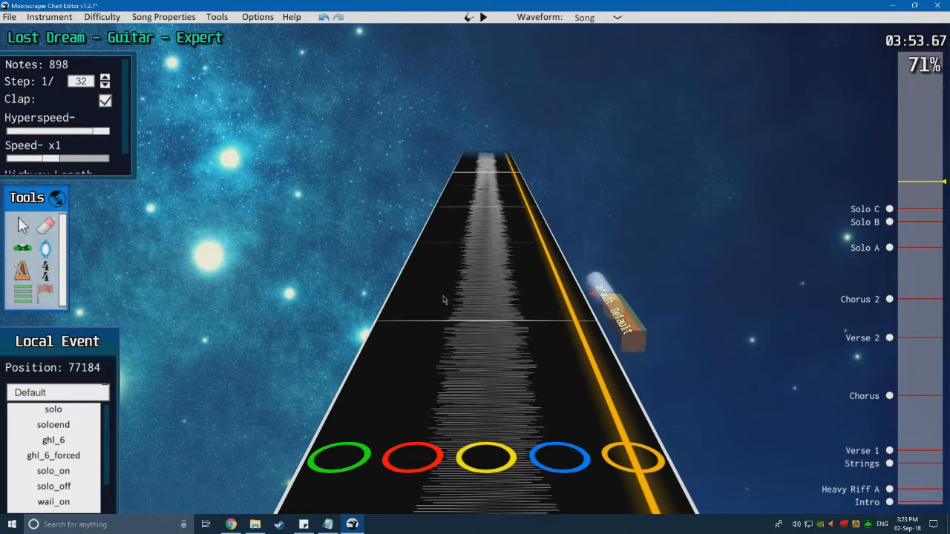
{"action": "left_click", "coordinate": [74, 429]}
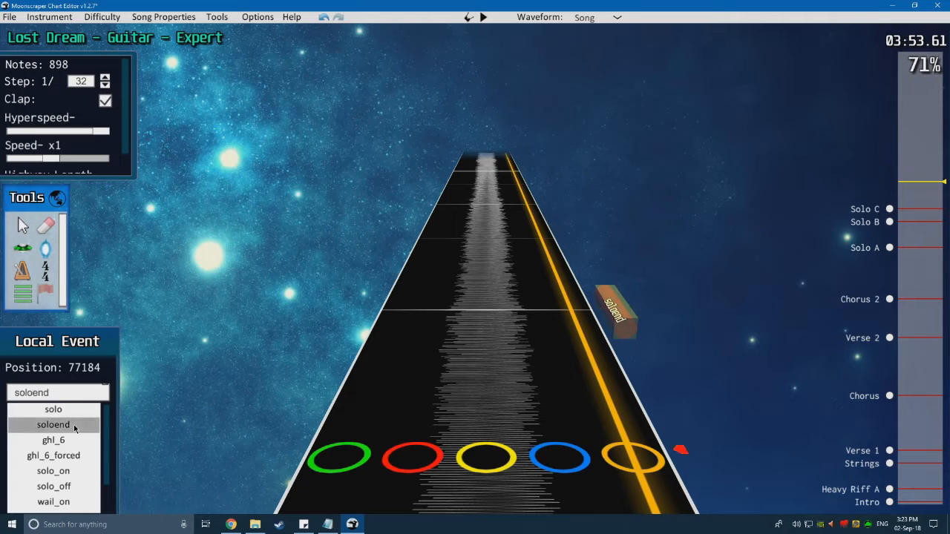
{"action": "left_click_drag", "start_coordinate": [624, 313], "coordinate": [626, 312]}
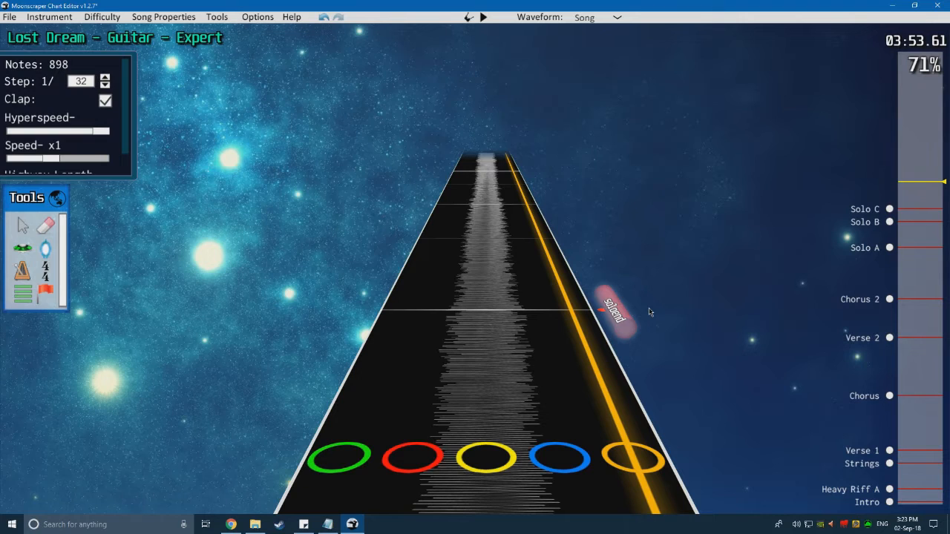
{"action": "left_click", "coordinate": [614, 325]}
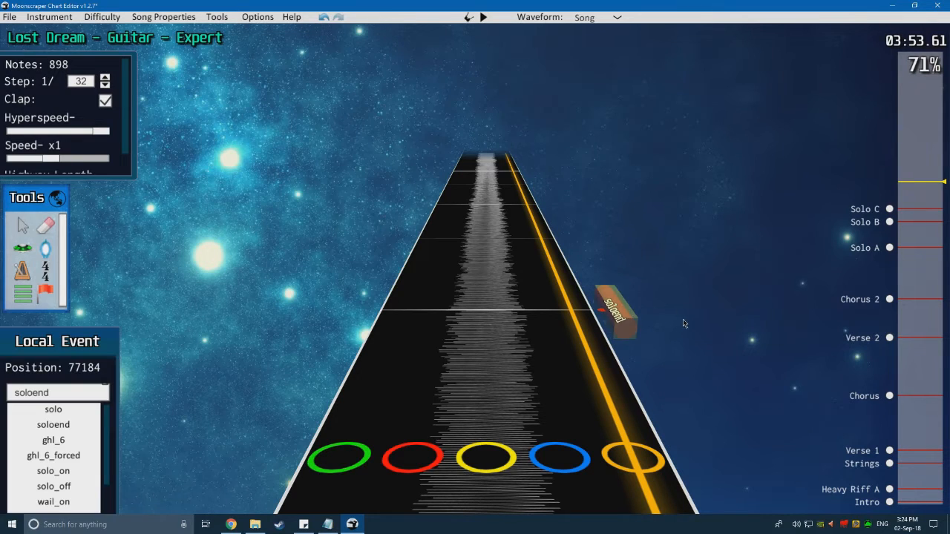
{"action": "left_click", "coordinate": [684, 323]}
{"action": "scroll", "coordinate": [615, 320], "scroll_direction": "down", "scroll_amount": 2}
{"action": "scroll", "coordinate": [587, 314], "scroll_direction": "up", "scroll_amount": 3}
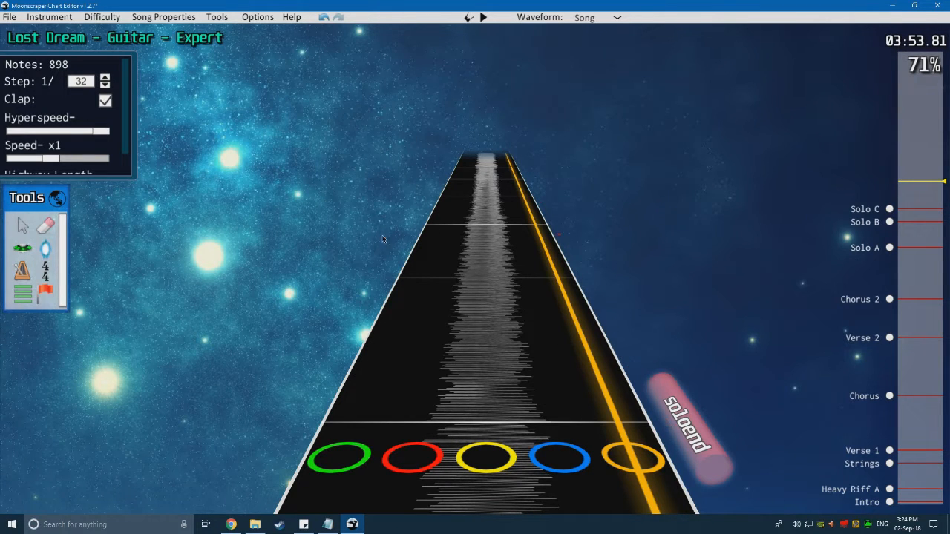
Step: Play on to the end of the orange sustain and add a section named Chorus at position 78336
{"action": "scroll", "coordinate": [430, 237], "scroll_direction": "down", "scroll_amount": 3}
{"action": "key", "text": "space"}
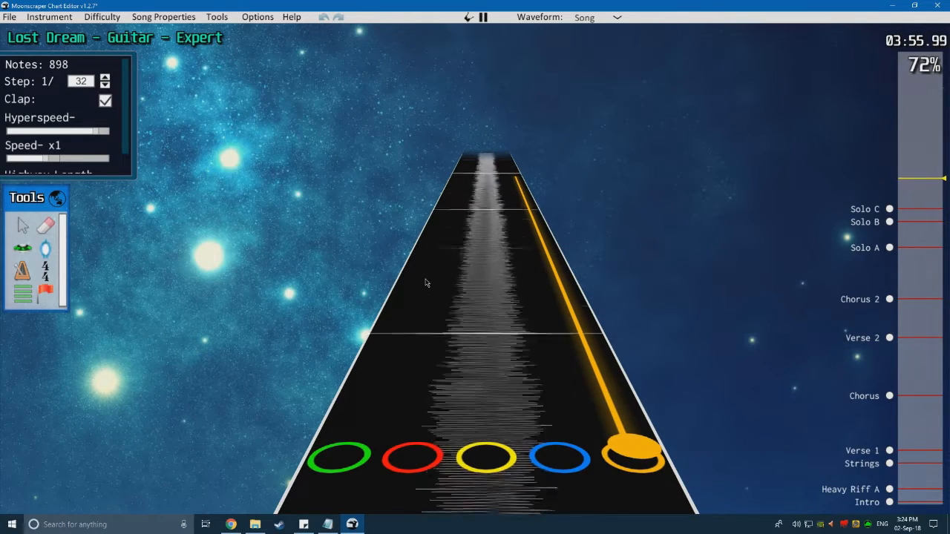
{"action": "key", "text": "space"}
{"action": "scroll", "coordinate": [424, 284], "scroll_direction": "down", "scroll_amount": 1}
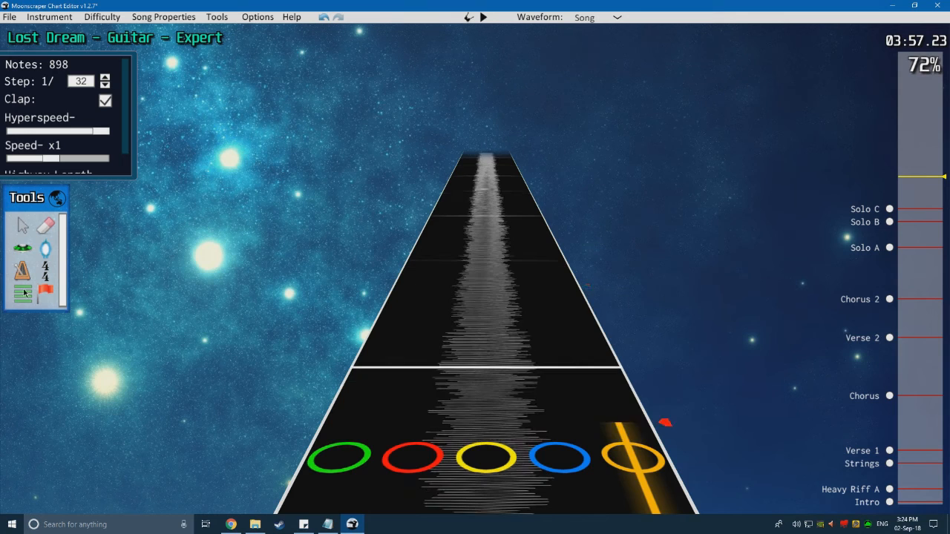
{"action": "left_click", "coordinate": [24, 293]}
{"action": "left_click", "coordinate": [355, 366]}
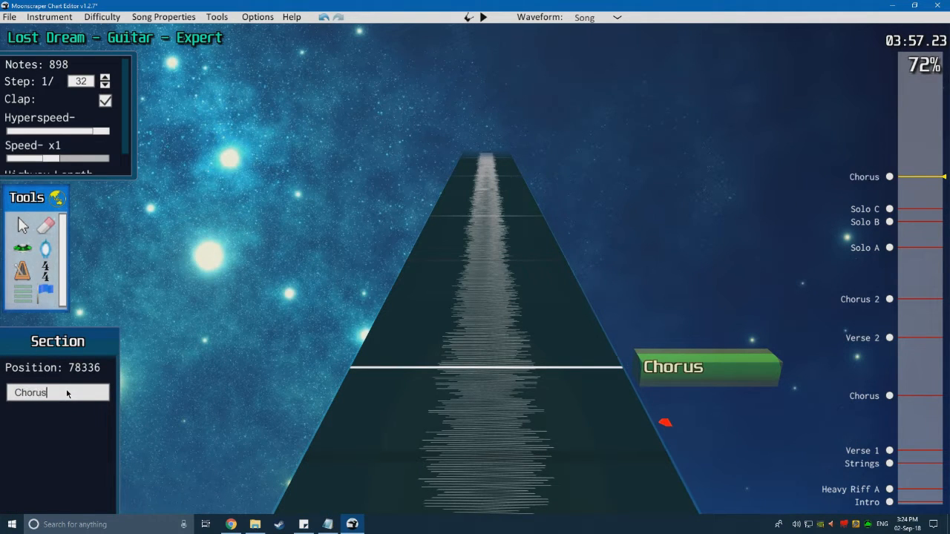
Step: Compare the audio of the new Chorus section with the first Chorus by playing parts of both
{"action": "key", "text": "space"}
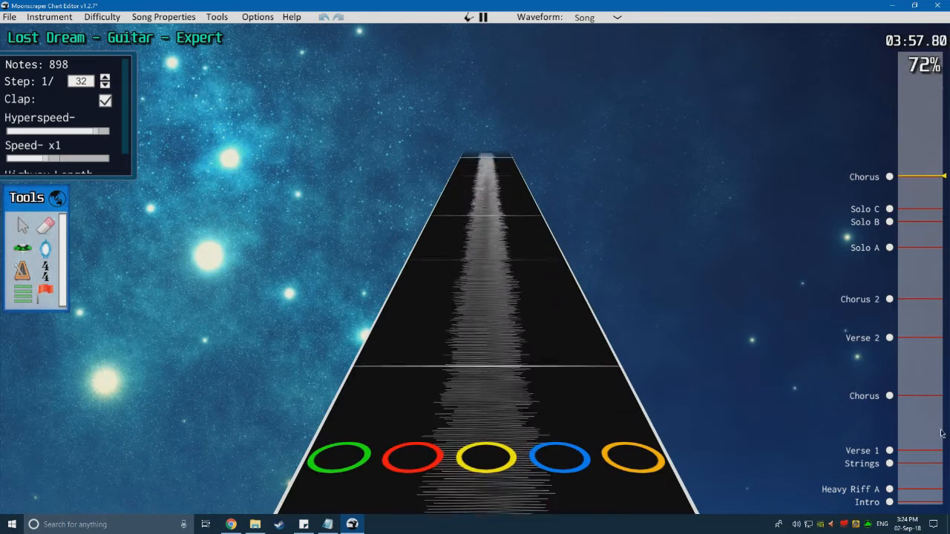
{"action": "left_click", "coordinate": [914, 386]}
{"action": "mouse_move", "coordinate": [913, 387]}
{"action": "left_mouse_down"}
{"action": "mouse_move", "coordinate": [891, 403]}
{"action": "mouse_move", "coordinate": [921, 398]}
{"action": "mouse_move", "coordinate": [921, 389]}
{"action": "left_mouse_up"}
{"action": "key", "text": "space"}
{"action": "key", "text": "space"}
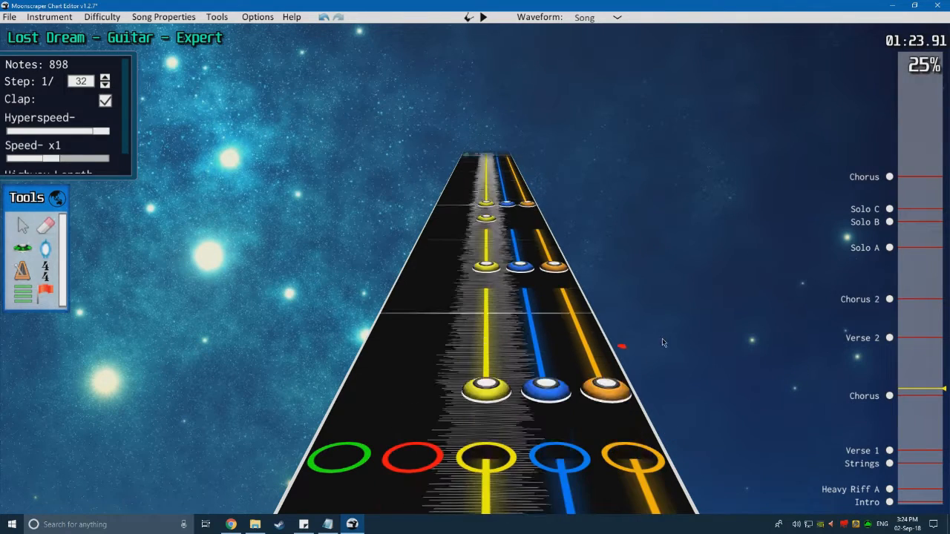
{"action": "scroll", "coordinate": [664, 350], "scroll_direction": "down", "scroll_amount": 3}
{"action": "scroll", "coordinate": [667, 369], "scroll_direction": "down", "scroll_amount": 8}
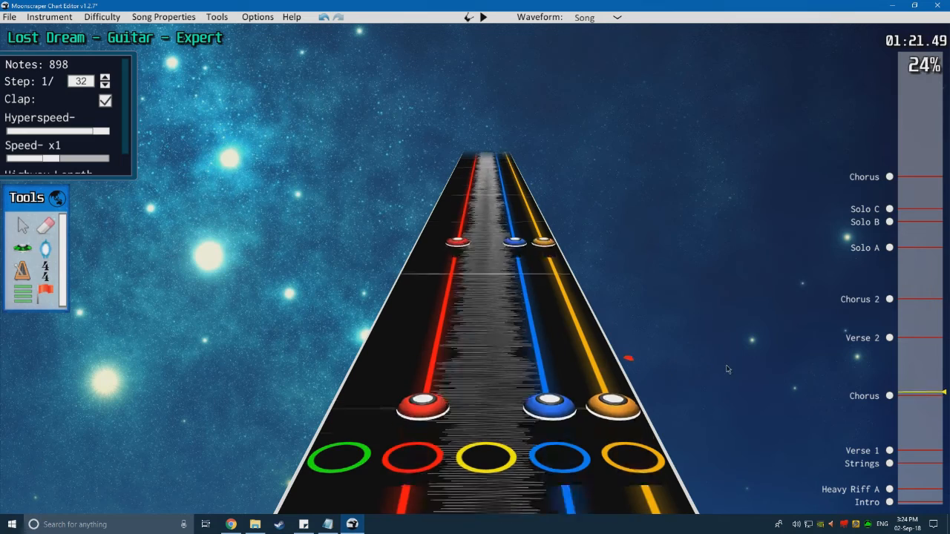
{"action": "left_click", "coordinate": [890, 177]}
{"action": "key", "text": "space"}
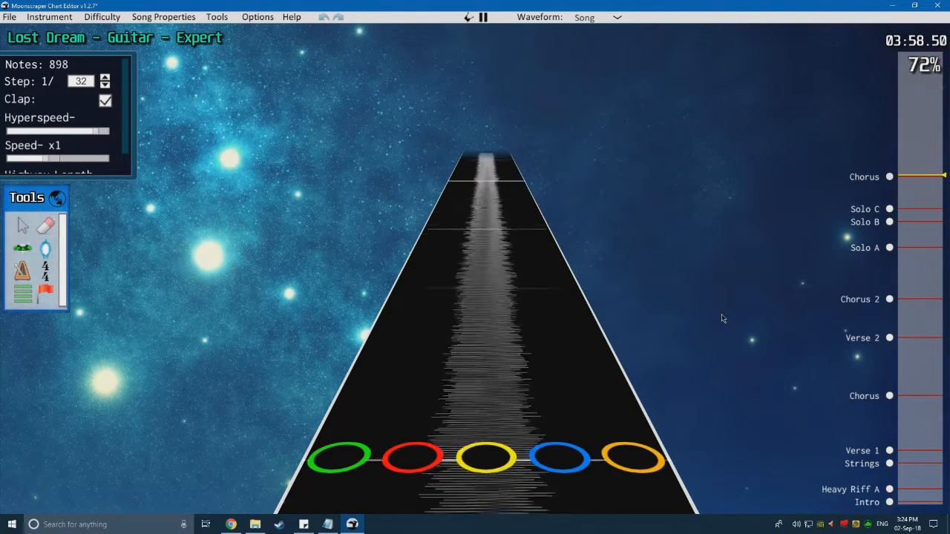
{"action": "key", "text": "space"}
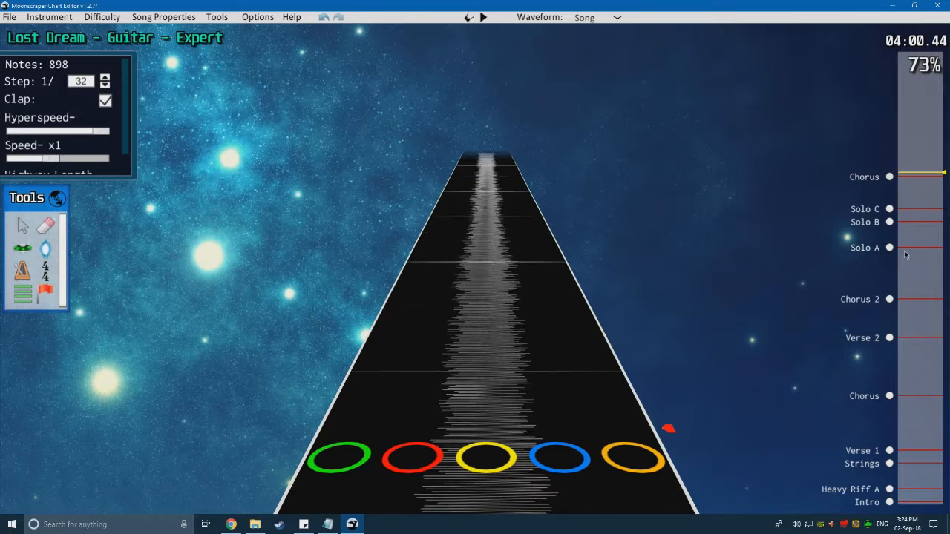
Step: Find the matching passage shortly after the start of Chorus 2 and copy its notes up to Solo A
{"action": "left_click", "coordinate": [889, 301]}
{"action": "left_click_drag", "start_coordinate": [927, 300], "coordinate": [930, 297]}
{"action": "key", "text": "space"}
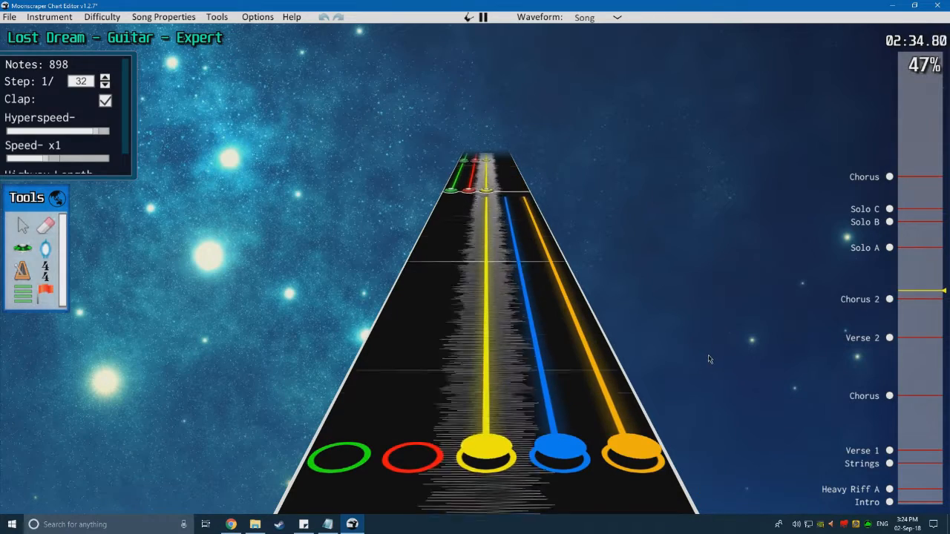
{"action": "key", "text": "space"}
{"action": "scroll", "coordinate": [671, 377], "scroll_direction": "down", "scroll_amount": 5}
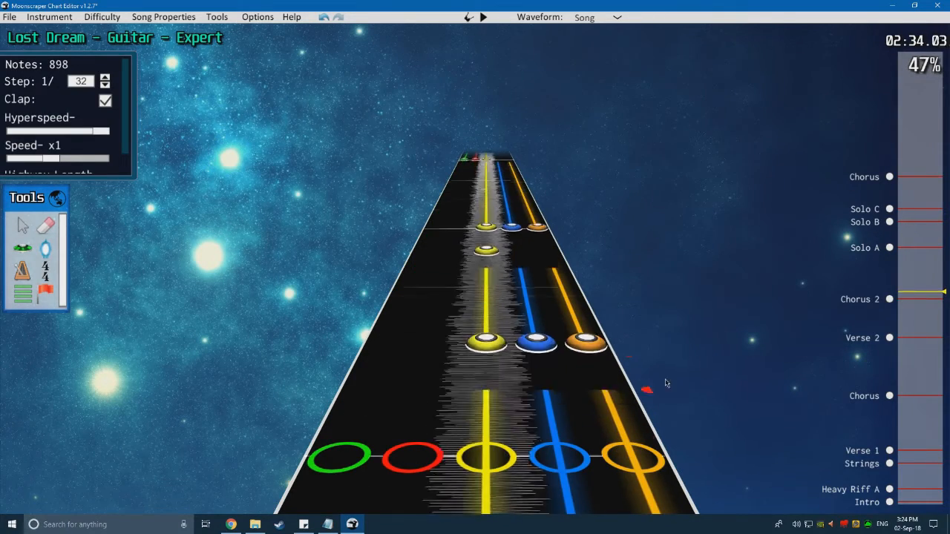
{"action": "left_click_drag", "start_coordinate": [653, 299], "coordinate": [204, 459]}
{"action": "scroll", "coordinate": [274, 171], "scroll_direction": "up", "scroll_amount": 2}
{"action": "scroll", "coordinate": [276, 193], "scroll_direction": "down", "scroll_amount": 1}
Step: Paste the copied Chorus 2 notes at the start of the new Chorus section and play them through
{"action": "left_click", "coordinate": [889, 180]}
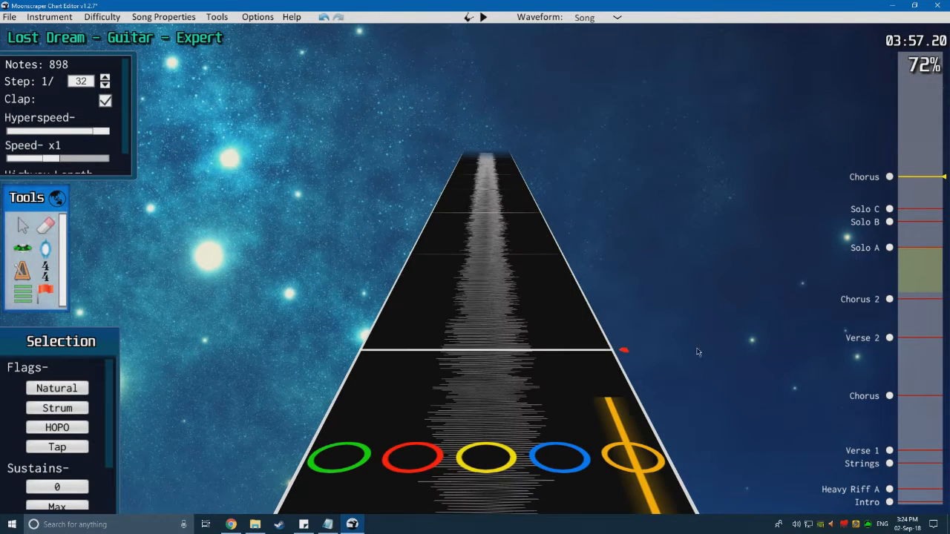
{"action": "key", "text": "ctrl+v"}
{"action": "key", "text": "space"}
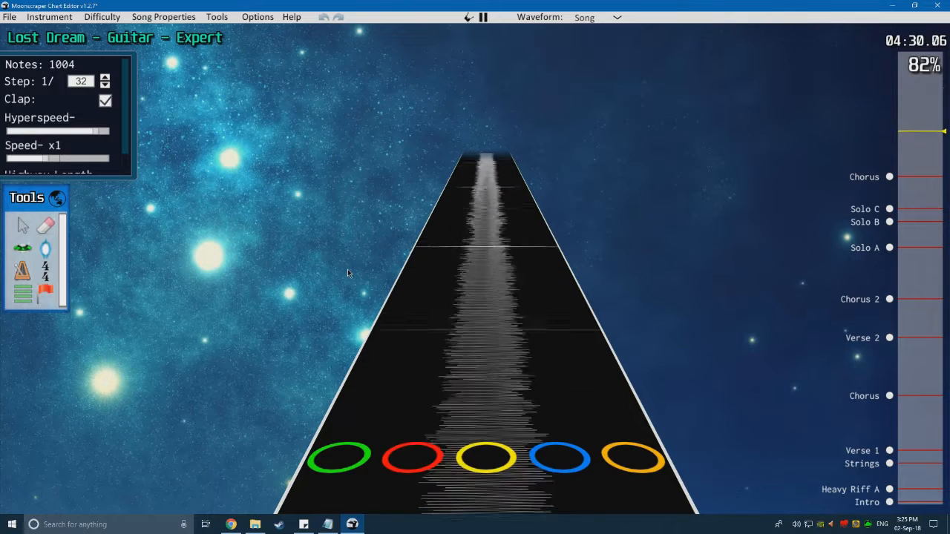
{"action": "key", "text": "space"}
{"action": "scroll", "coordinate": [415, 313], "scroll_direction": "down", "scroll_amount": 2}
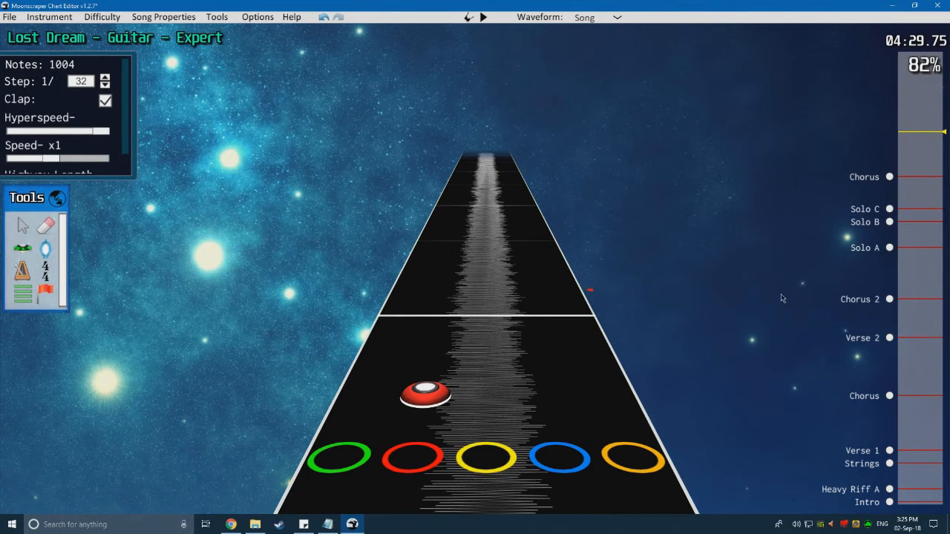
Step: Select and copy the notes from the start of the first Chorus until just before Verse 2
{"action": "left_click", "coordinate": [889, 396]}
{"action": "scroll", "coordinate": [700, 385], "scroll_direction": "down", "scroll_amount": 1}
{"action": "left_click_drag", "start_coordinate": [695, 404], "coordinate": [283, 410]}
{"action": "scroll", "coordinate": [296, 203], "scroll_direction": "up", "scroll_amount": 3}
{"action": "scroll", "coordinate": [296, 203], "scroll_direction": "down", "scroll_amount": 1}
{"action": "scroll", "coordinate": [191, 387], "scroll_direction": "down", "scroll_amount": 1}
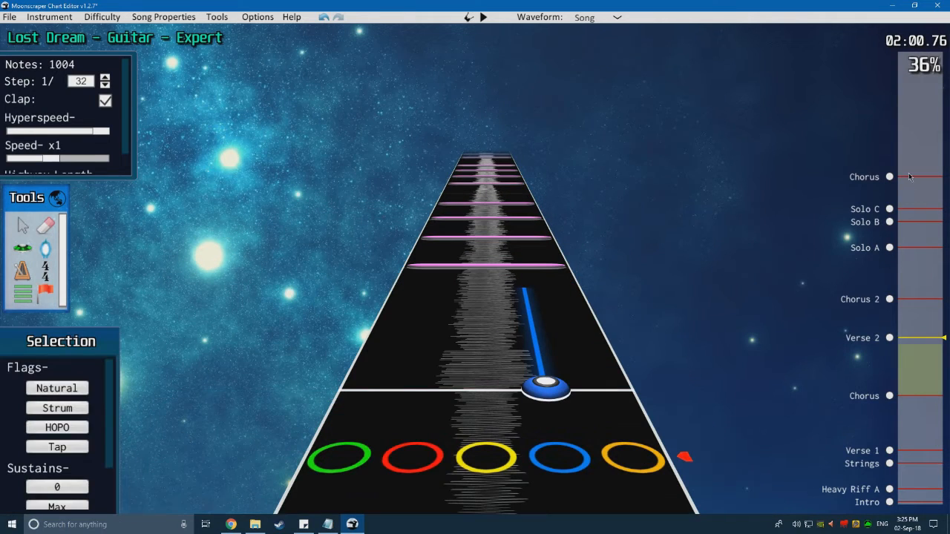
Step: Paste the copied first Chorus notes after the previously pasted passage and play them through
{"action": "left_click_drag", "start_coordinate": [903, 162], "coordinate": [910, 135]}
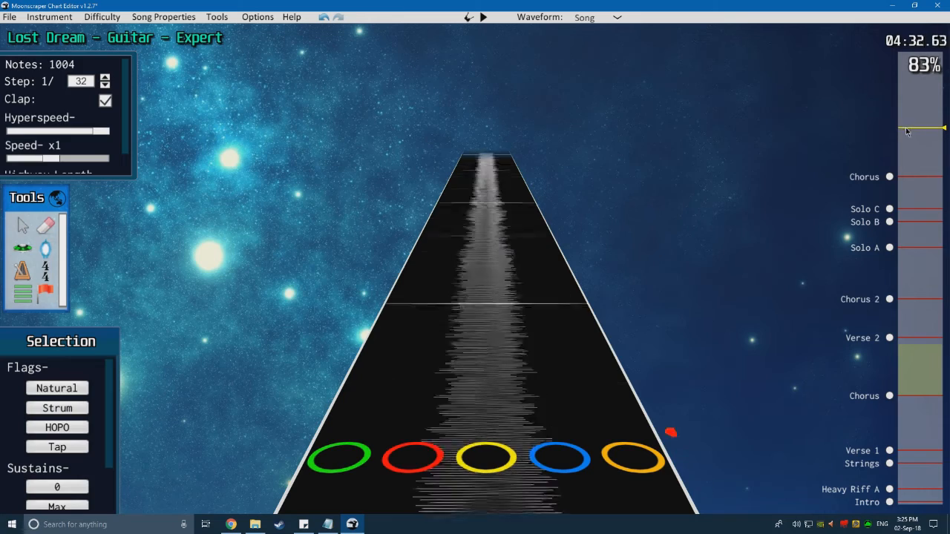
{"action": "key", "text": "ctrl+v"}
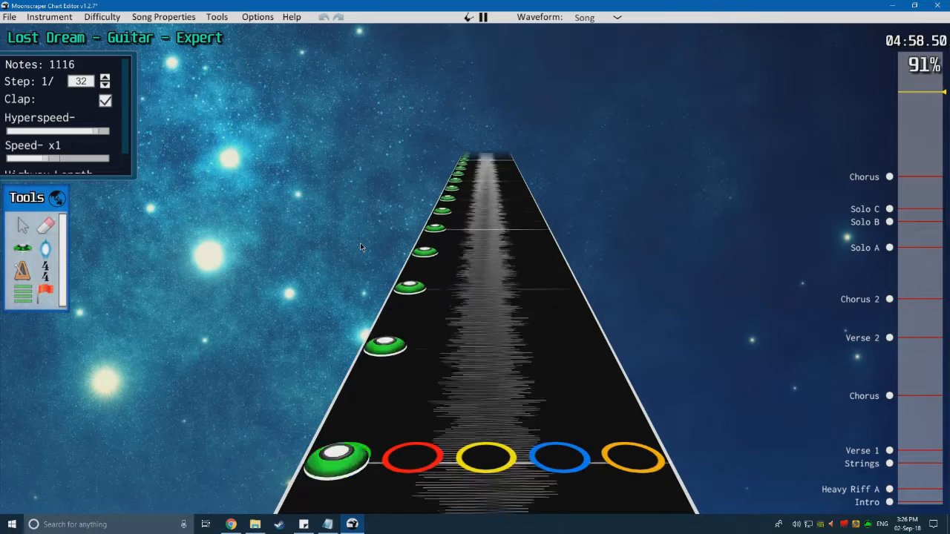
{"action": "key", "text": "space"}
{"action": "scroll", "coordinate": [539, 248], "scroll_direction": "down", "scroll_amount": 10}
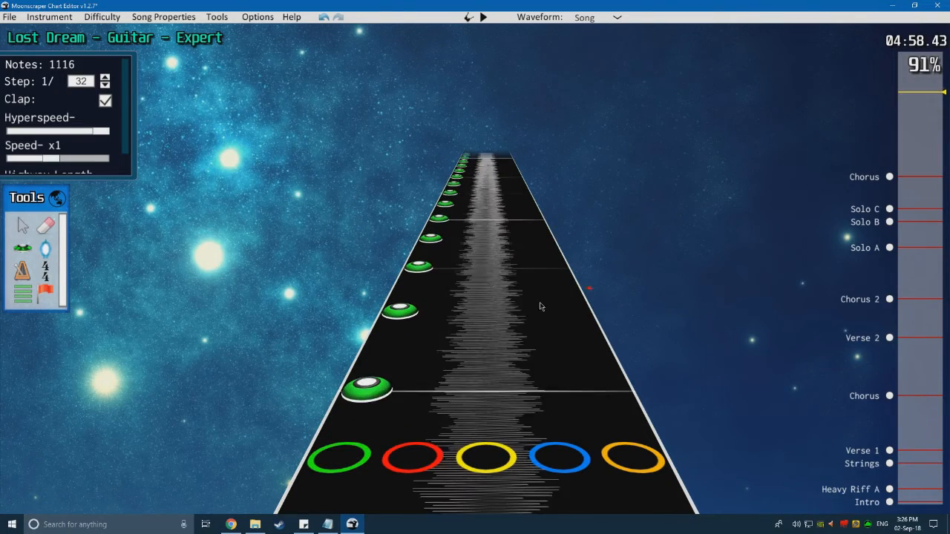
Step: Delete all pasted notes following the last green-red-yellow chords near 04:57 through the end of the song, and play the remaining chords
{"action": "scroll", "coordinate": [586, 316], "scroll_direction": "up", "scroll_amount": 2}
{"action": "left_click_drag", "start_coordinate": [630, 346], "coordinate": [285, 177]}
{"action": "key", "text": "End"}
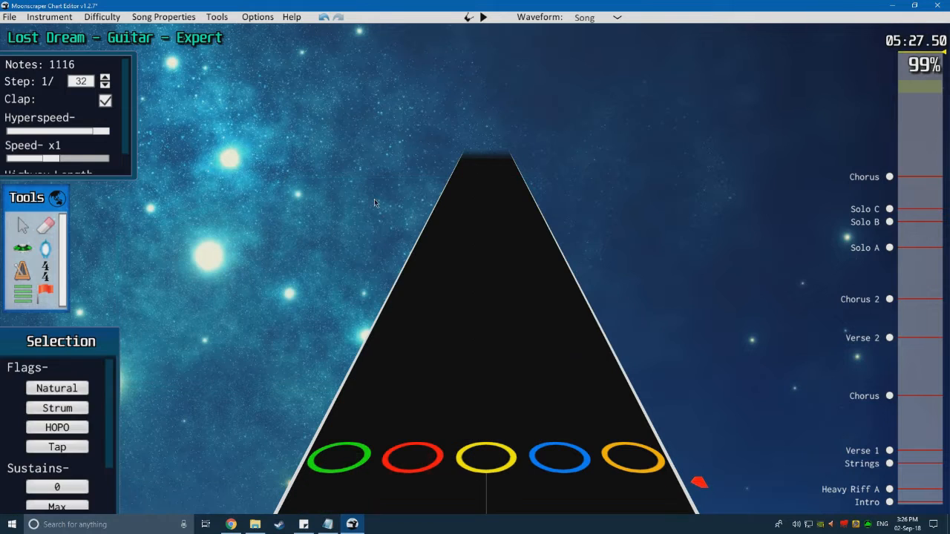
{"action": "key", "text": "Delete"}
{"action": "left_click", "coordinate": [916, 97]}
{"action": "key", "text": "space"}
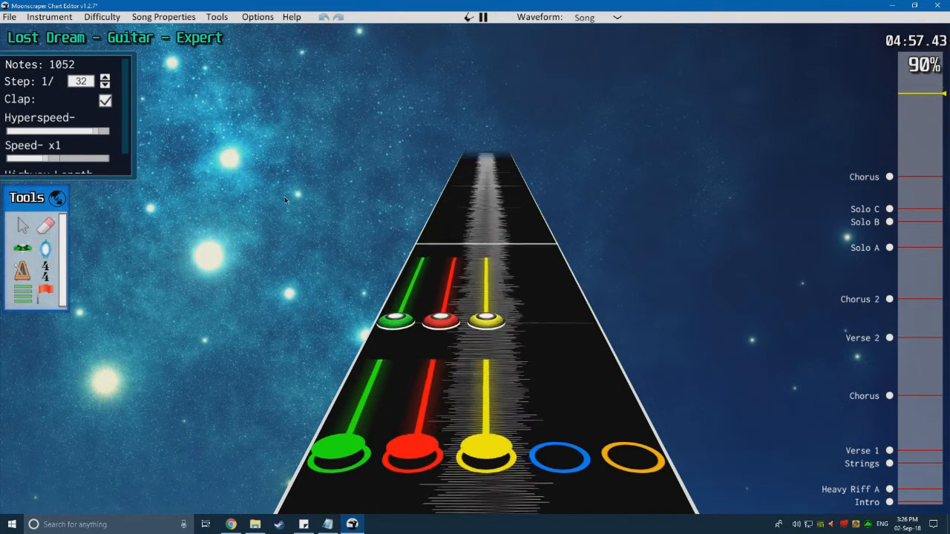
Step: Chart a run of green notes at 1/32 spacing starting at the measure line right after the last green-red-yellow chord
{"action": "key", "text": "space"}
{"action": "scroll", "coordinate": [291, 221], "scroll_direction": "down", "scroll_amount": 2}
{"action": "left_click", "coordinate": [23, 254]}
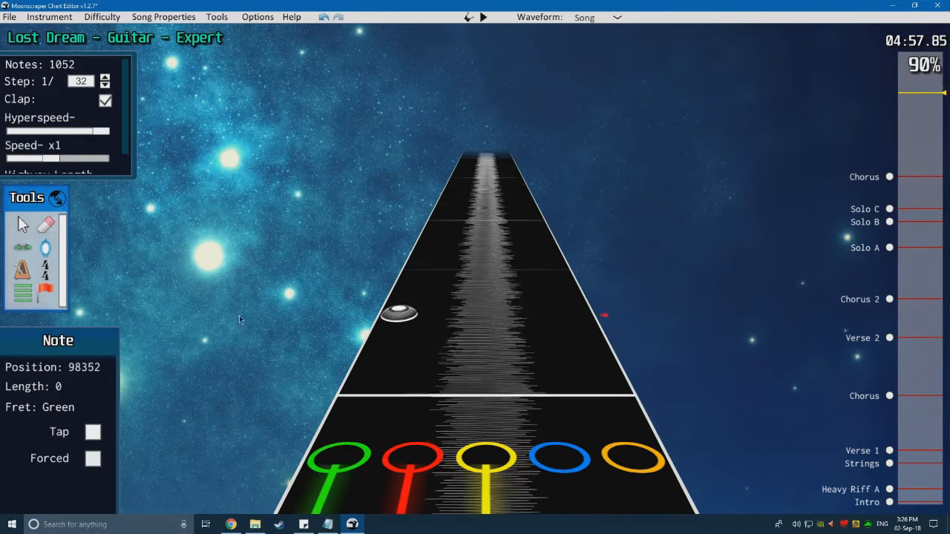
{"action": "left_click", "coordinate": [373, 374]}
{"action": "left_click_drag", "start_coordinate": [415, 271], "coordinate": [447, 202]}
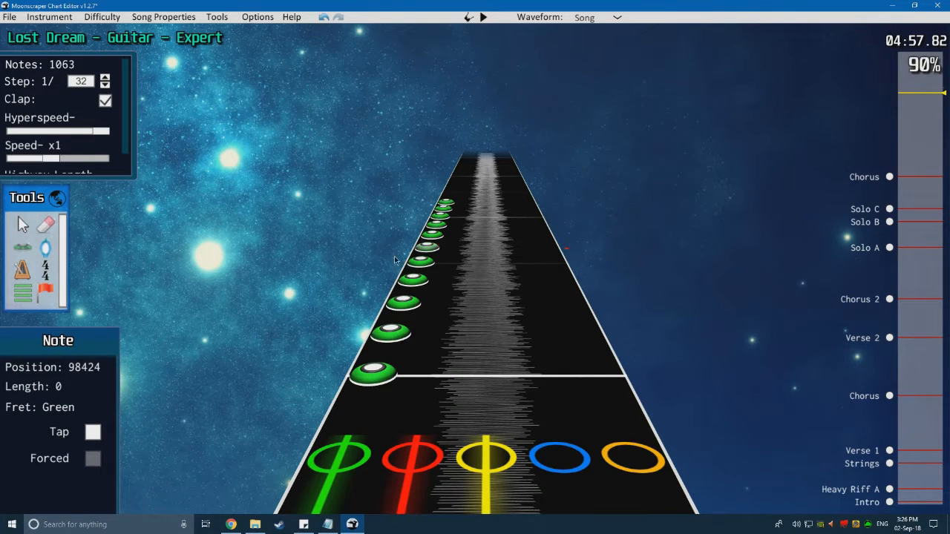
{"action": "key", "text": "space"}
{"action": "key", "text": "space"}
{"action": "scroll", "coordinate": [382, 288], "scroll_direction": "down", "scroll_amount": 3}
{"action": "mouse_move", "coordinate": [382, 297]}
{"action": "left_mouse_down"}
{"action": "mouse_move", "coordinate": [429, 177]}
{"action": "mouse_move", "coordinate": [458, 158]}
{"action": "left_mouse_up"}
{"action": "scroll", "coordinate": [256, 290], "scroll_direction": "down", "scroll_amount": 3}
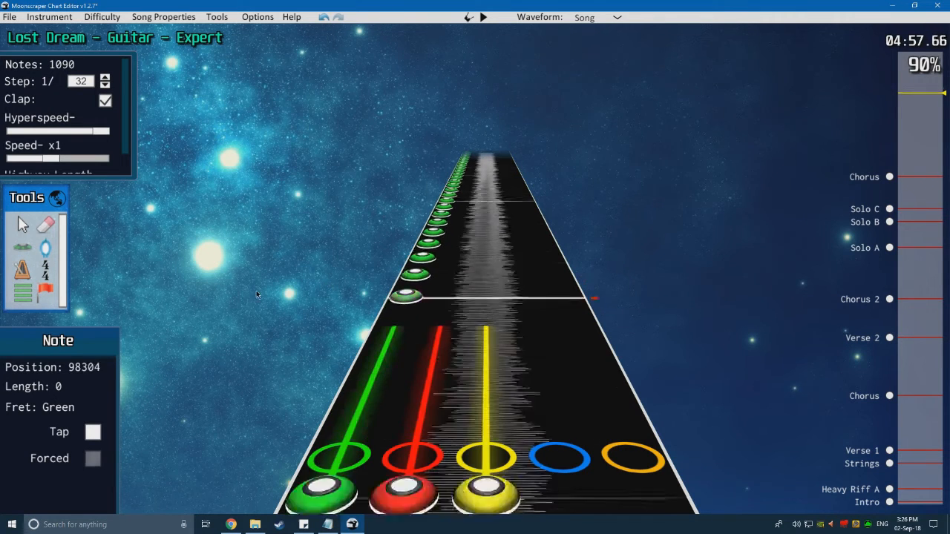
{"action": "scroll", "coordinate": [318, 299], "scroll_direction": "down", "scroll_amount": 2}
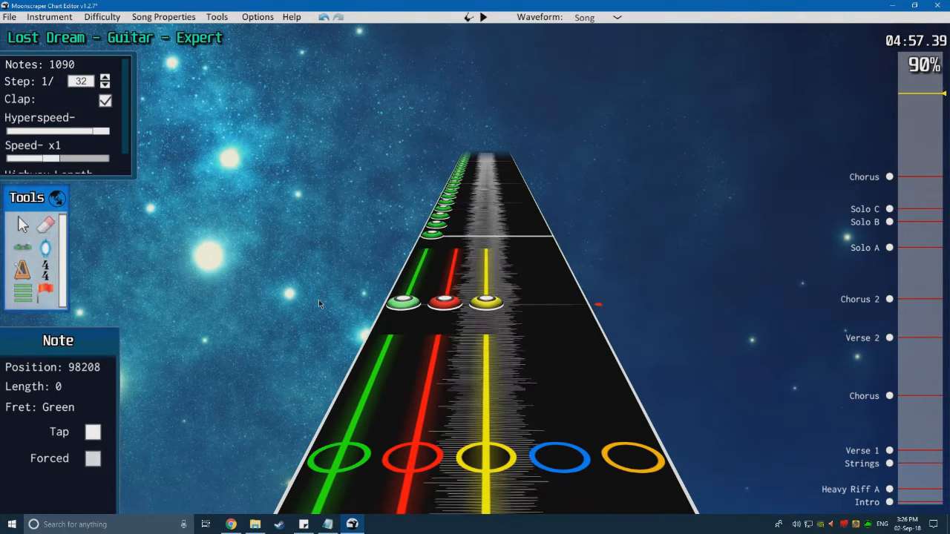
Step: Play the green run against the audio and extend it at 1/32 spacing up to the measure line near 05:02
{"action": "key", "text": "space"}
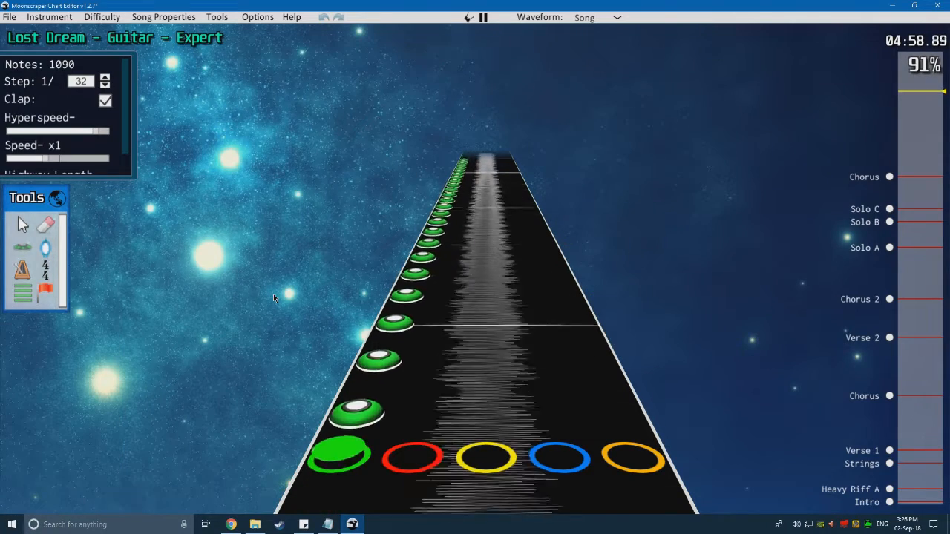
{"action": "key", "text": "space"}
{"action": "left_click_drag", "start_coordinate": [384, 362], "coordinate": [453, 148]}
{"action": "key", "text": "space"}
{"action": "key", "text": "space"}
{"action": "left_click", "coordinate": [418, 266]}
{"action": "key", "text": "space"}
{"action": "key", "text": "space"}
{"action": "scroll", "coordinate": [390, 321], "scroll_direction": "down", "scroll_amount": 1}
Step: Chart a run of red notes at 1/32 spacing starting at position 99840, directly after the green run
{"action": "left_click", "coordinate": [20, 227]}
{"action": "left_click_drag", "start_coordinate": [376, 365], "coordinate": [417, 371]}
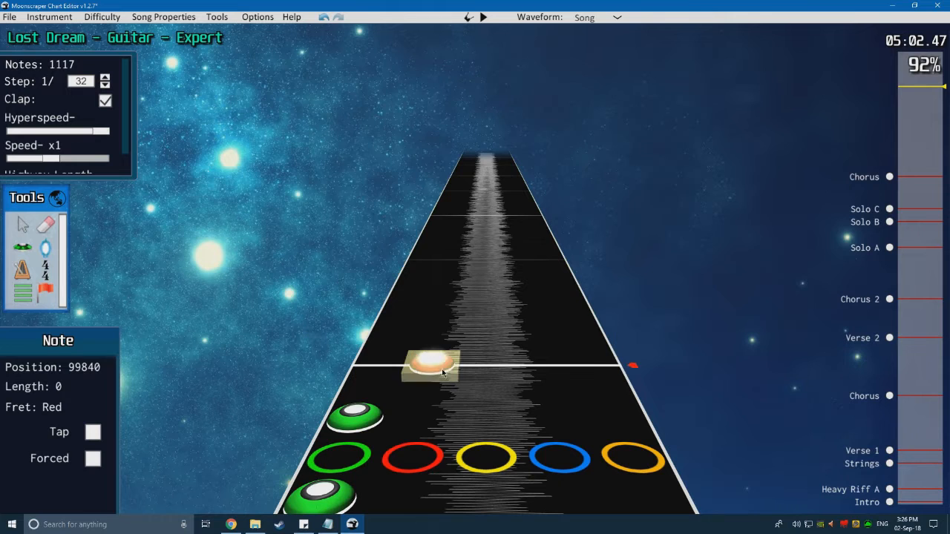
{"action": "left_click", "coordinate": [484, 384]}
{"action": "left_click", "coordinate": [27, 249]}
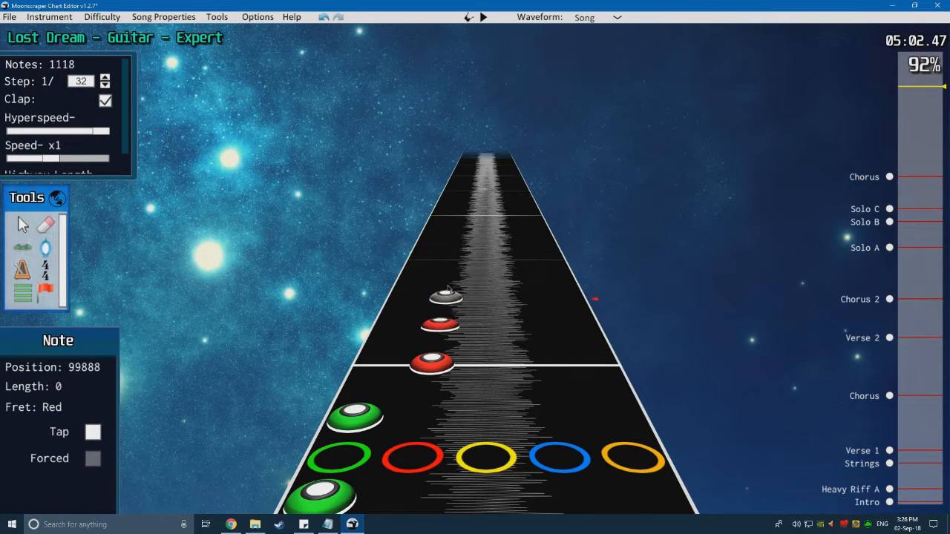
{"action": "left_click_drag", "start_coordinate": [447, 289], "coordinate": [473, 160]}
{"action": "scroll", "coordinate": [446, 244], "scroll_direction": "down", "scroll_amount": 1}
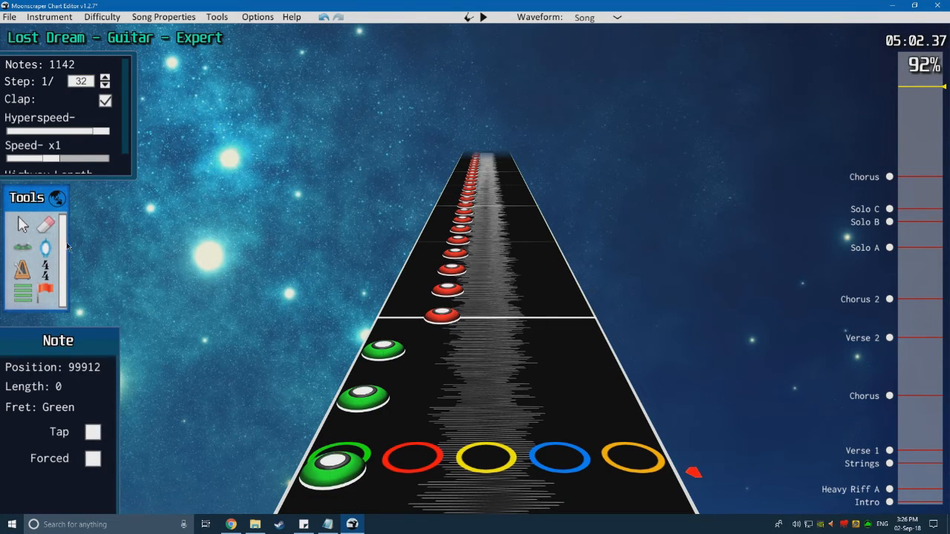
Step: Play back the change from green to red notes around 05:02 and check its timing against the audio
{"action": "key", "text": "space"}
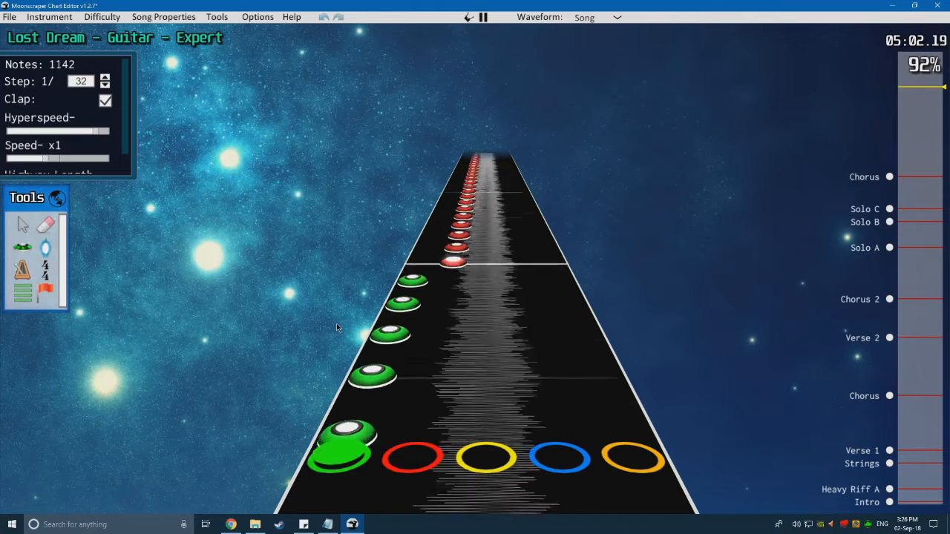
{"action": "key", "text": "space"}
{"action": "left_click", "coordinate": [449, 308]}
{"action": "key", "text": "f"}
{"action": "left_click", "coordinate": [486, 358]}
{"action": "scroll", "coordinate": [445, 327], "scroll_direction": "down", "scroll_amount": 1}
{"action": "key", "text": "space"}
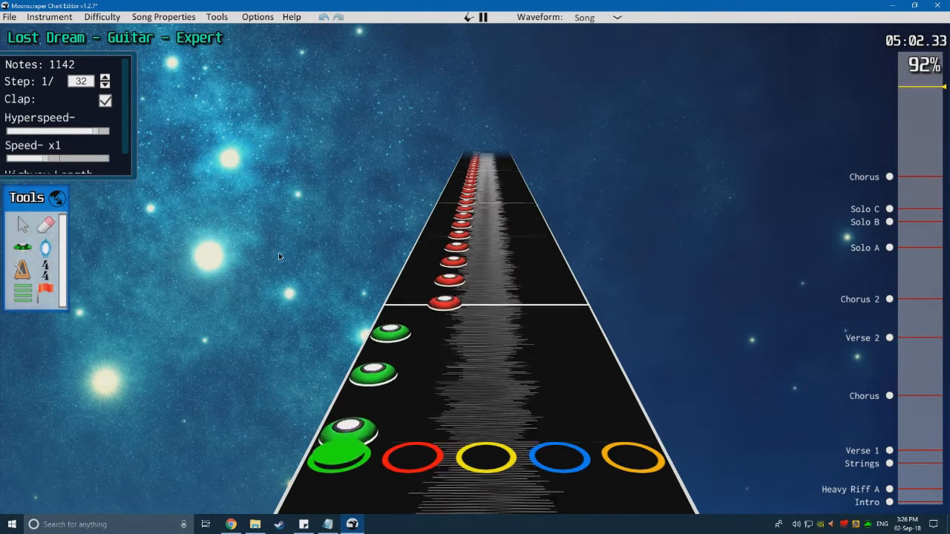
{"action": "key", "text": "space"}
Step: Extend the red run from position 100392 at 1/32 spacing, doubling a short stretch near 05:06 with yellow notes, and play it
{"action": "left_click", "coordinate": [439, 387]}
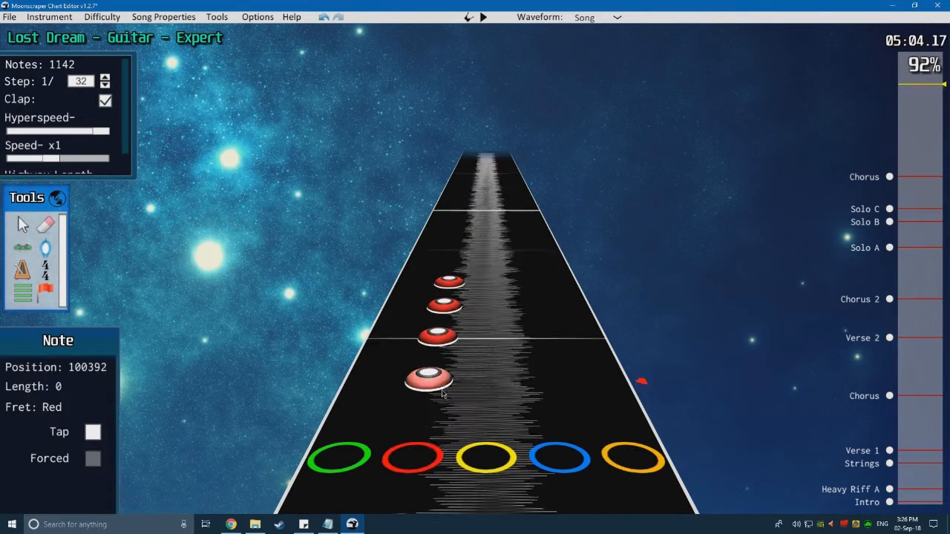
{"action": "key", "text": "space"}
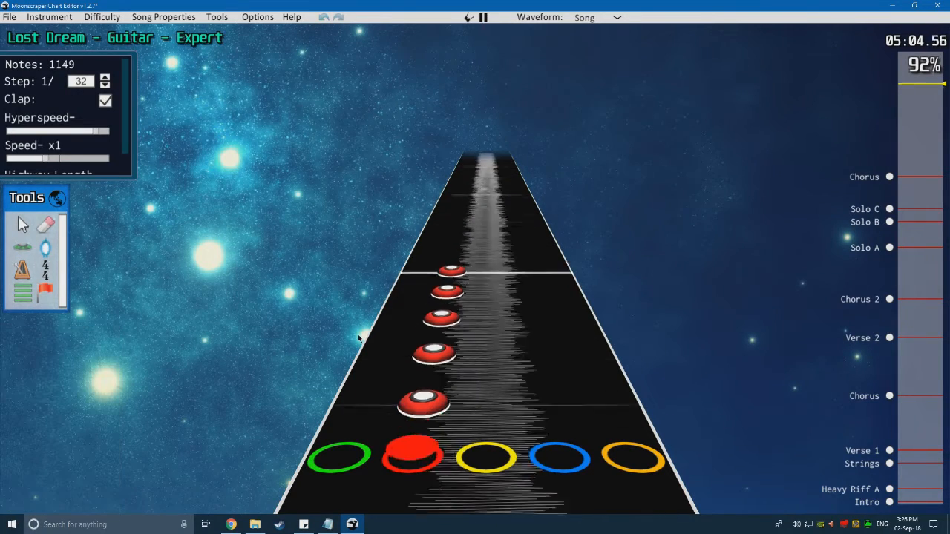
{"action": "key", "text": "space"}
{"action": "left_click", "coordinate": [427, 342]}
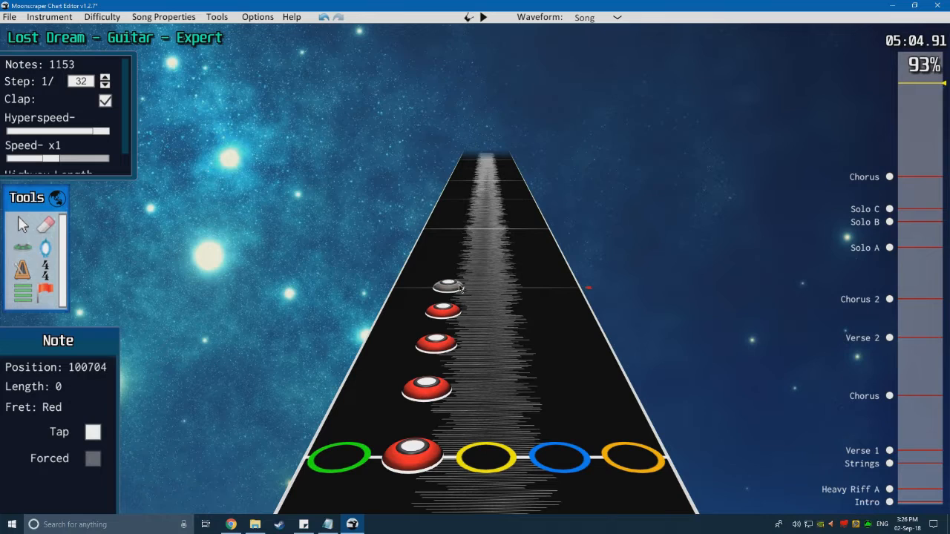
{"action": "key", "text": "space"}
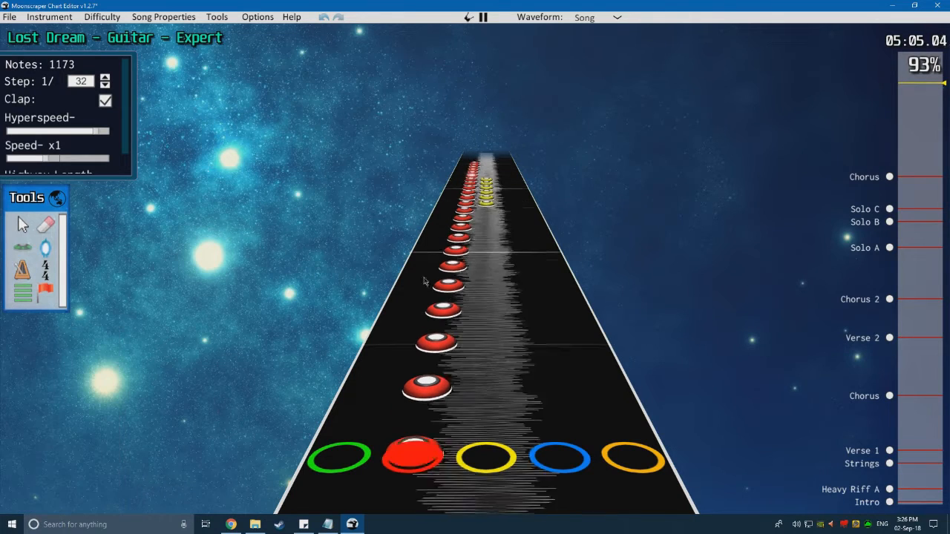
Step: Continue the red notes at 1/32 spacing up to the measure line just after 05:07 and play to the run's end
{"action": "key", "text": "space"}
{"action": "left_click", "coordinate": [448, 324]}
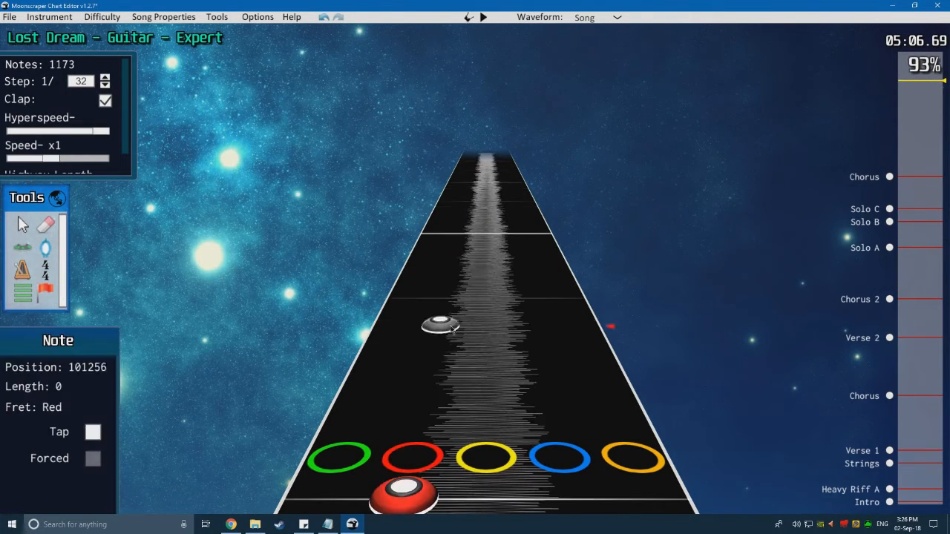
{"action": "left_click", "coordinate": [462, 267]}
{"action": "key", "text": "space"}
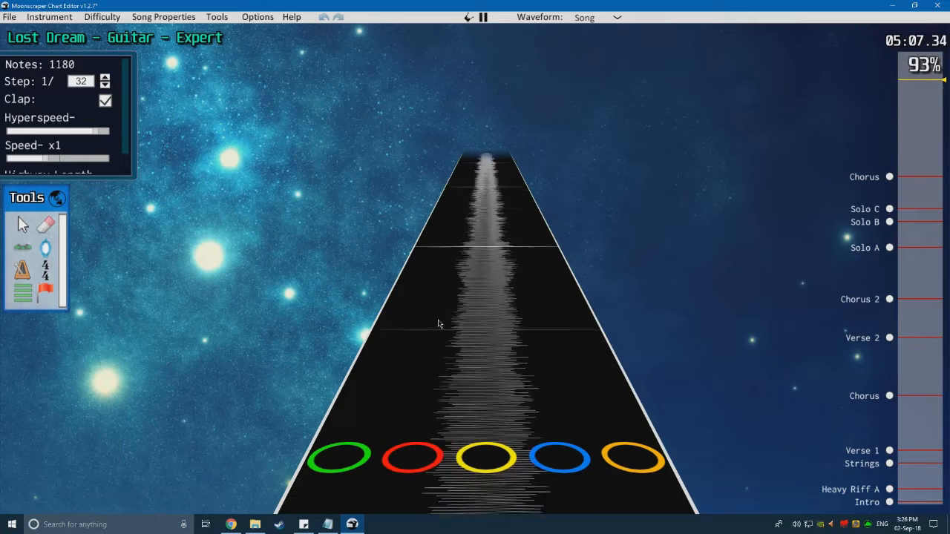
{"action": "key", "text": "space"}
Step: Replay the red-yellow chords and the final red notes from about 05:05 to check where the run ends
{"action": "scroll", "coordinate": [406, 324], "scroll_direction": "down", "scroll_amount": 8}
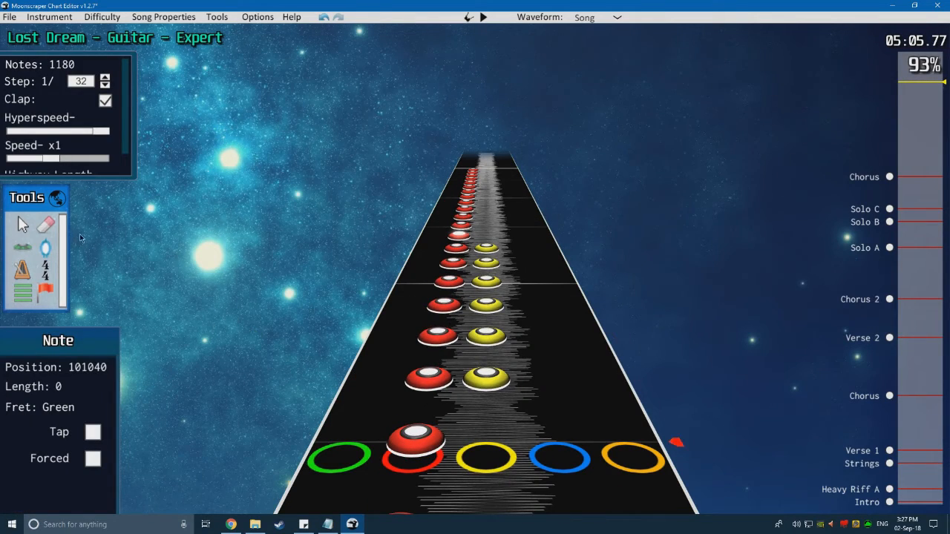
{"action": "key", "text": "y"}
{"action": "key", "text": "space"}
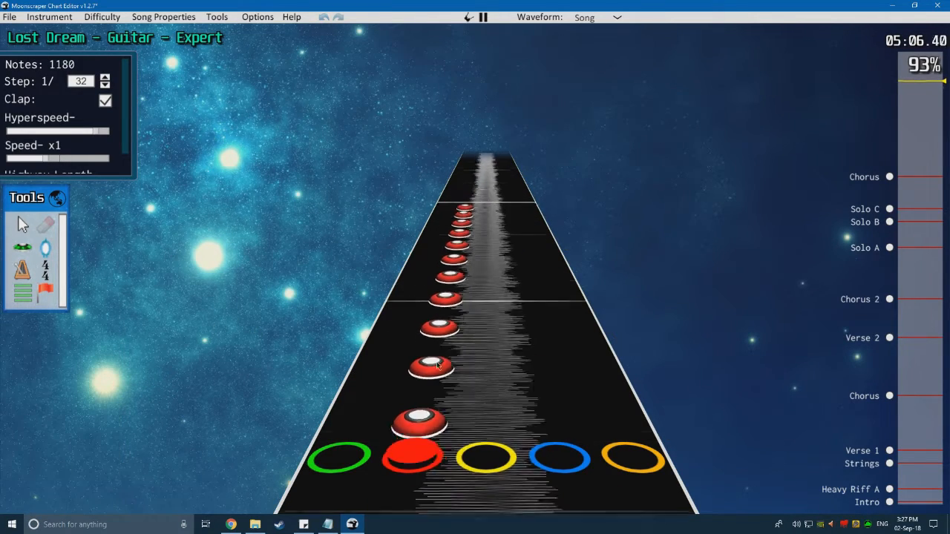
{"action": "key", "text": "space"}
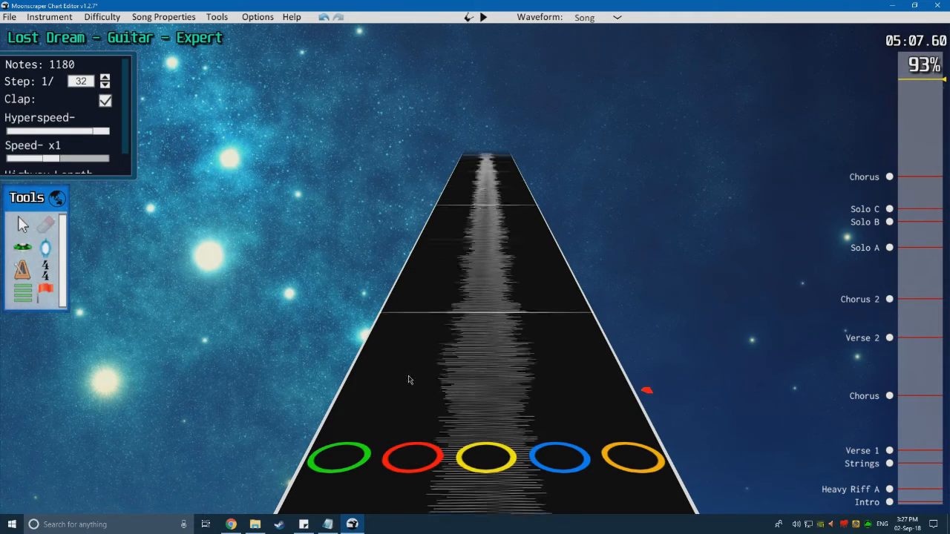
{"action": "scroll", "coordinate": [430, 349], "scroll_direction": "up", "scroll_amount": 1}
{"action": "scroll", "coordinate": [485, 360], "scroll_direction": "down", "scroll_amount": 2}
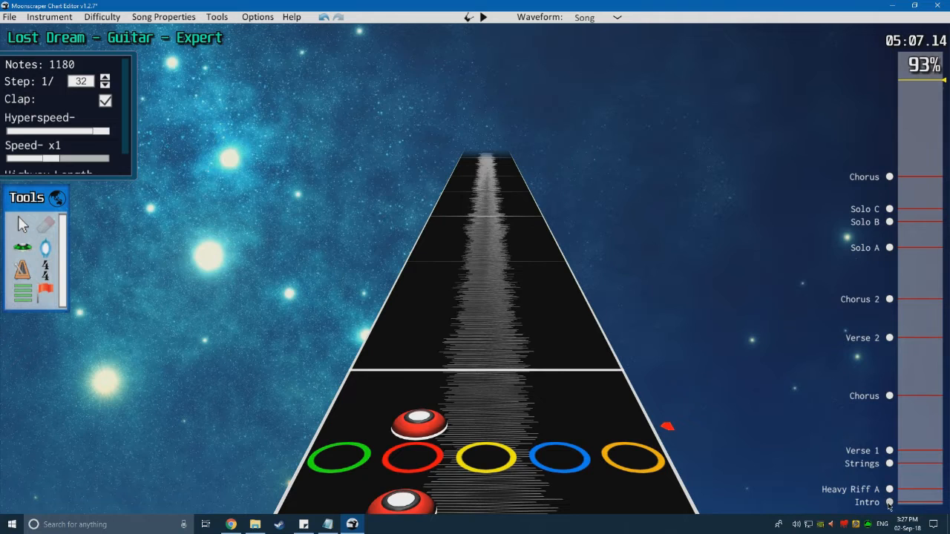
Step: Select and copy the opening notes of Heavy Riff A, from its first blue note until the riff repeats near 00:18
{"action": "left_click", "coordinate": [889, 502]}
{"action": "left_click", "coordinate": [889, 489]}
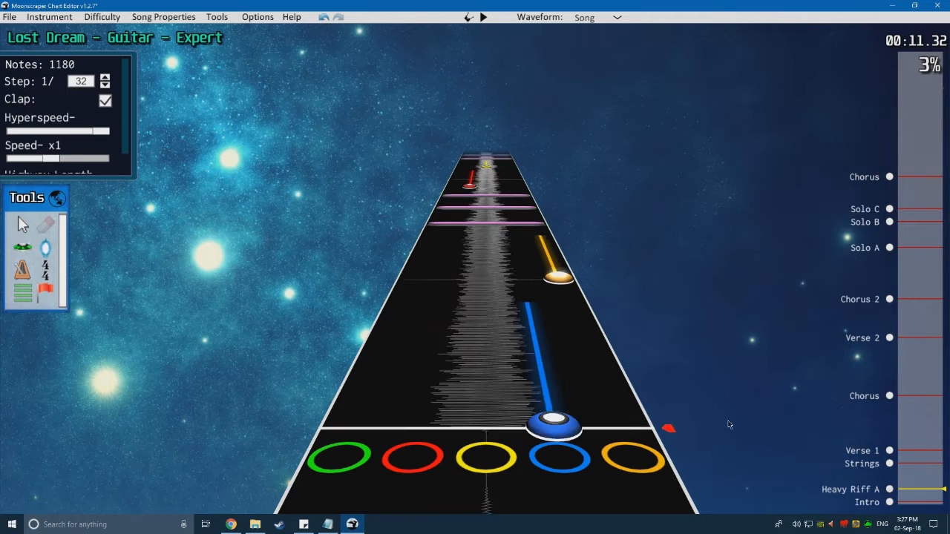
{"action": "key", "text": "space"}
{"action": "key", "text": "space"}
{"action": "left_click", "coordinate": [887, 491]}
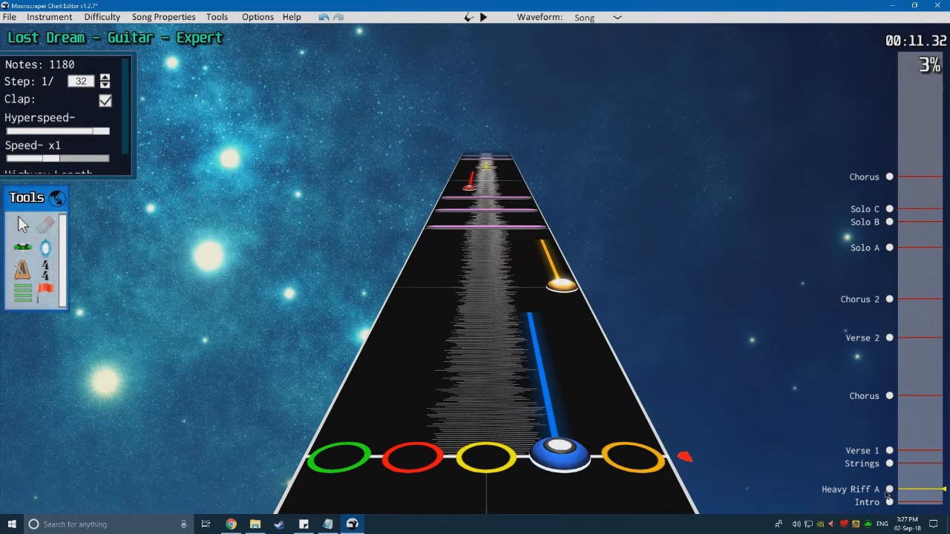
{"action": "scroll", "coordinate": [673, 396], "scroll_direction": "down", "scroll_amount": 1}
{"action": "left_click", "coordinate": [19, 224]}
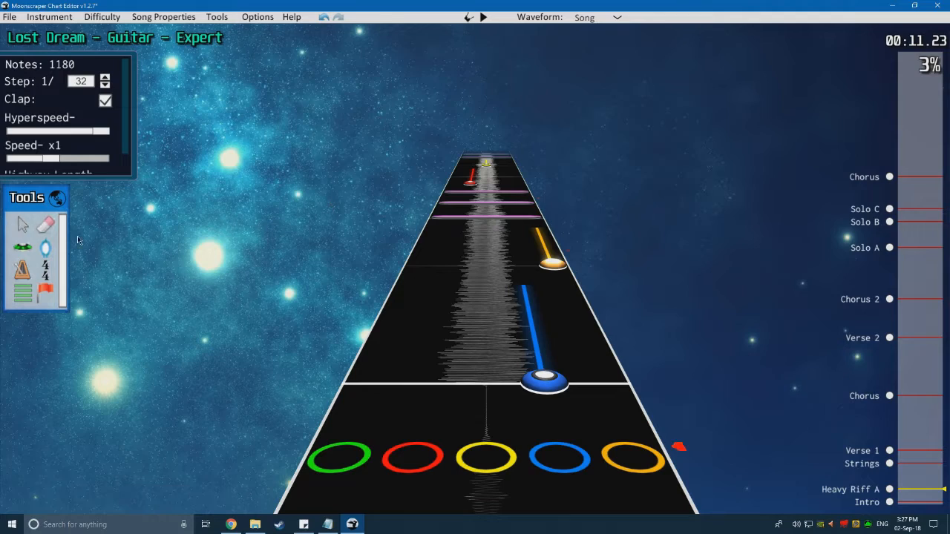
{"action": "key", "text": "space"}
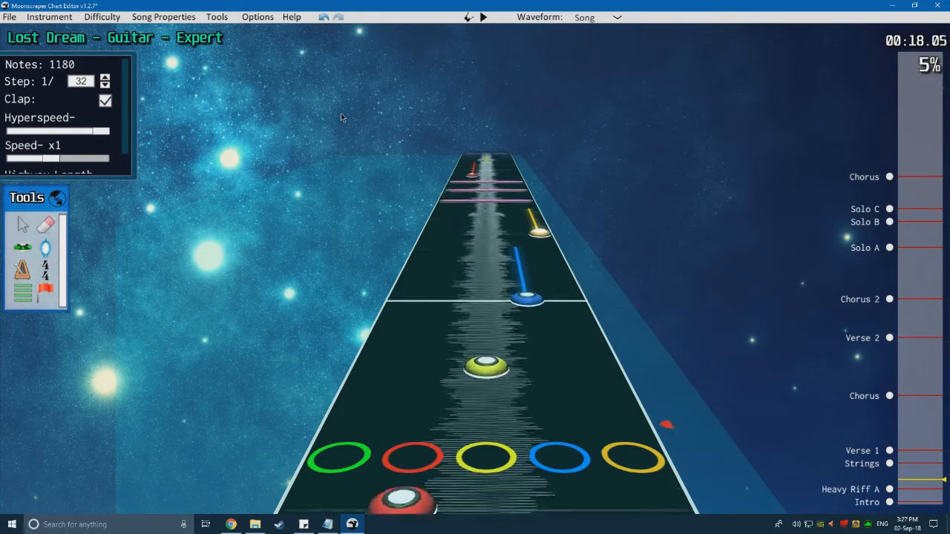
{"action": "key", "text": "space"}
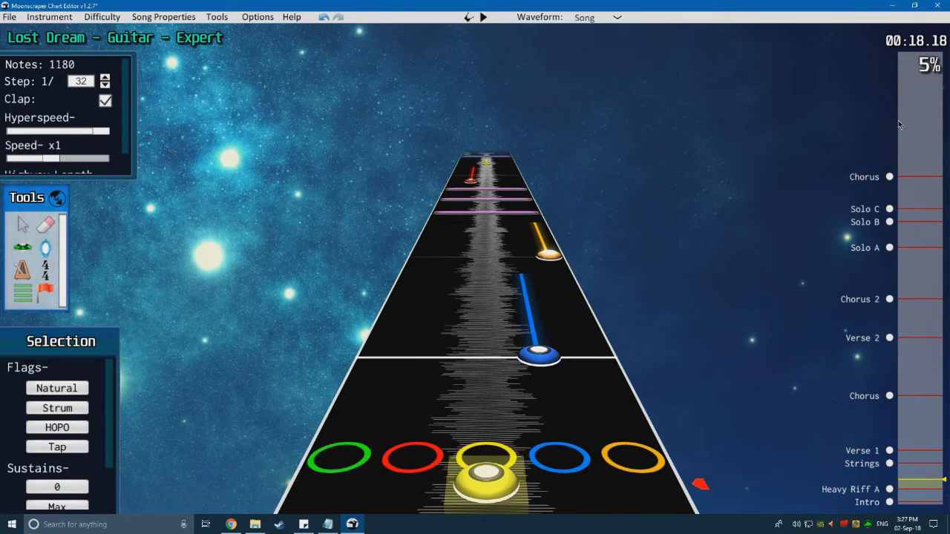
Step: Paste the copied Heavy Riff A notes at the measure line right after the final red note near 05:07
{"action": "left_click_drag", "start_coordinate": [919, 86], "coordinate": [918, 80]}
{"action": "scroll", "coordinate": [592, 302], "scroll_direction": "down", "scroll_amount": 1}
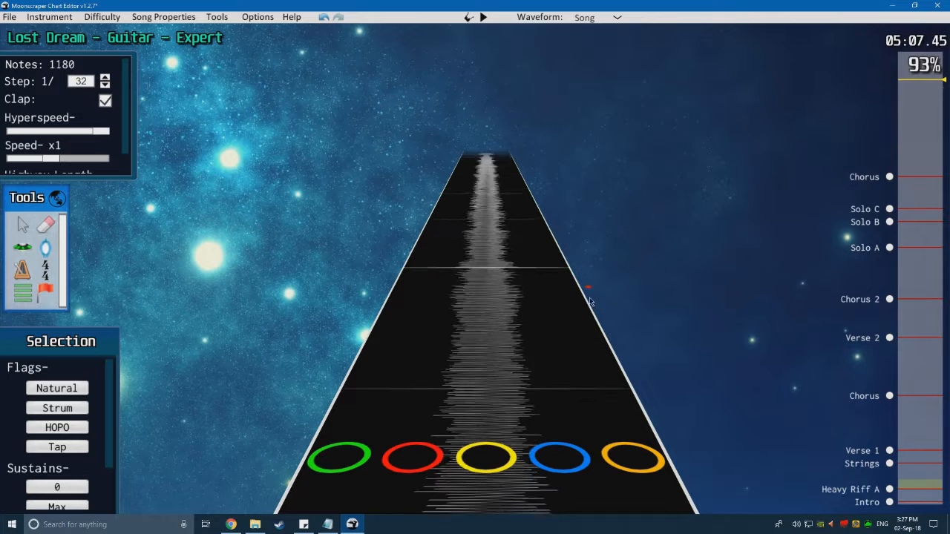
{"action": "scroll", "coordinate": [581, 310], "scroll_direction": "down", "scroll_amount": 2}
{"action": "key", "text": "ctrl+v"}
{"action": "scroll", "coordinate": [569, 318], "scroll_direction": "up", "scroll_amount": 1}
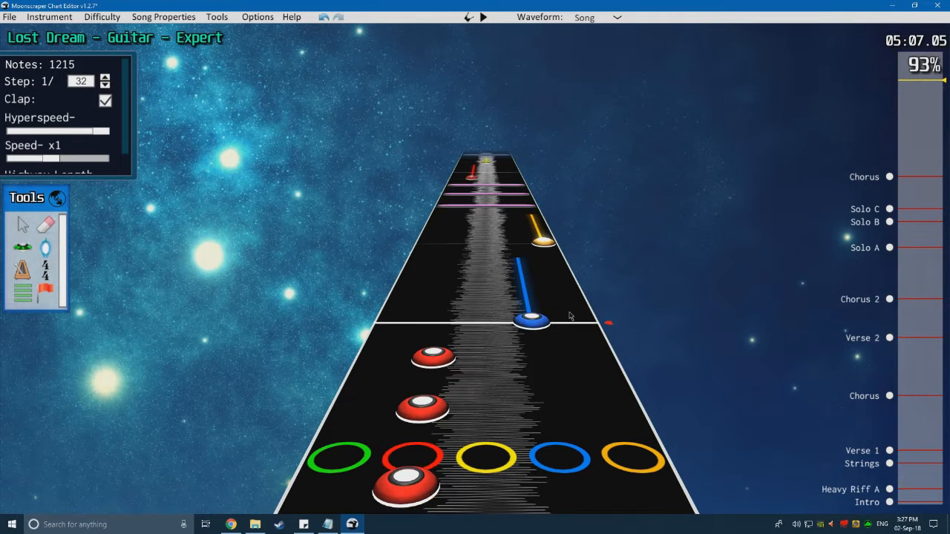
Step: Examine the end of the song past the pasted riff, and return to where that riff starts
{"action": "left_click_drag", "start_coordinate": [919, 64], "coordinate": [920, 52]}
{"action": "scroll", "coordinate": [458, 276], "scroll_direction": "down", "scroll_amount": 2}
{"action": "scroll", "coordinate": [511, 131], "scroll_direction": "down", "scroll_amount": 2}
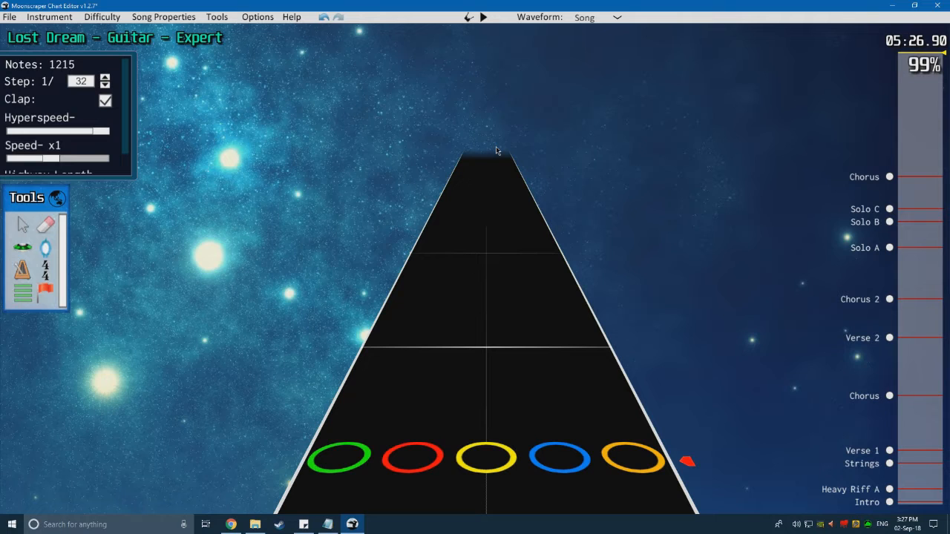
{"action": "scroll", "coordinate": [407, 290], "scroll_direction": "down", "scroll_amount": 5}
{"action": "scroll", "coordinate": [407, 290], "scroll_direction": "up", "scroll_amount": 5}
{"action": "scroll", "coordinate": [408, 281], "scroll_direction": "down", "scroll_amount": 3}
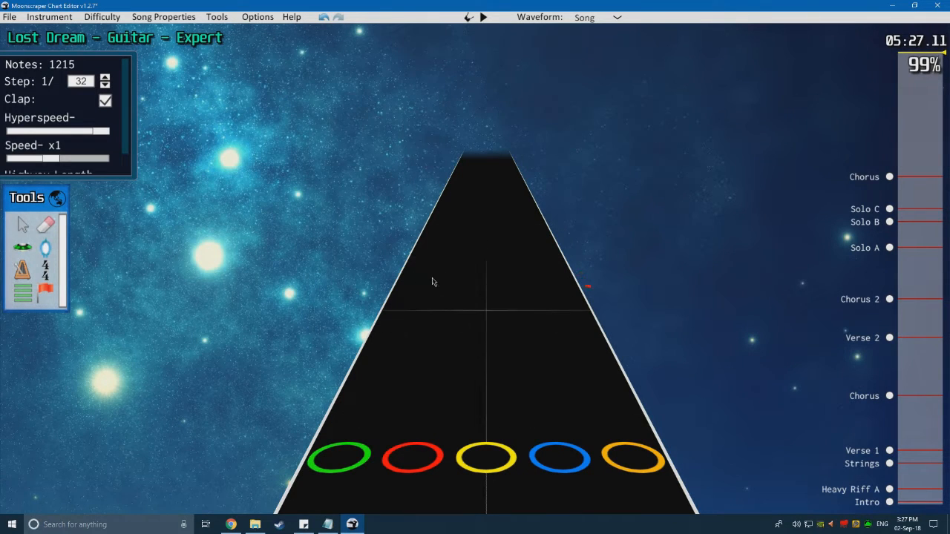
{"action": "scroll", "coordinate": [394, 296], "scroll_direction": "down", "scroll_amount": 3}
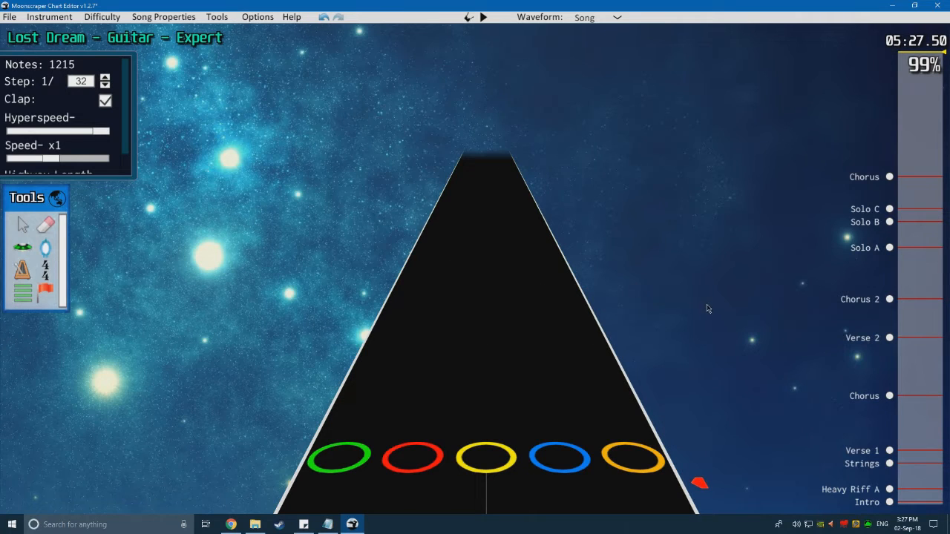
{"action": "left_click_drag", "start_coordinate": [923, 61], "coordinate": [925, 82]}
{"action": "scroll", "coordinate": [217, 297], "scroll_direction": "down", "scroll_amount": 3}
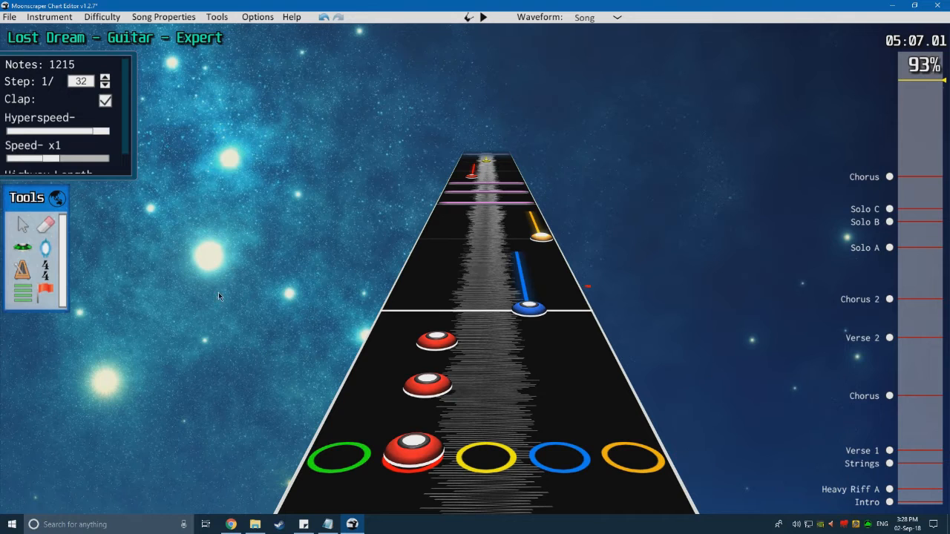
Step: Add a section named Heavy Riff B at position 101376, where the pasted riff starts
{"action": "left_click", "coordinate": [46, 289]}
{"action": "left_click", "coordinate": [330, 311]}
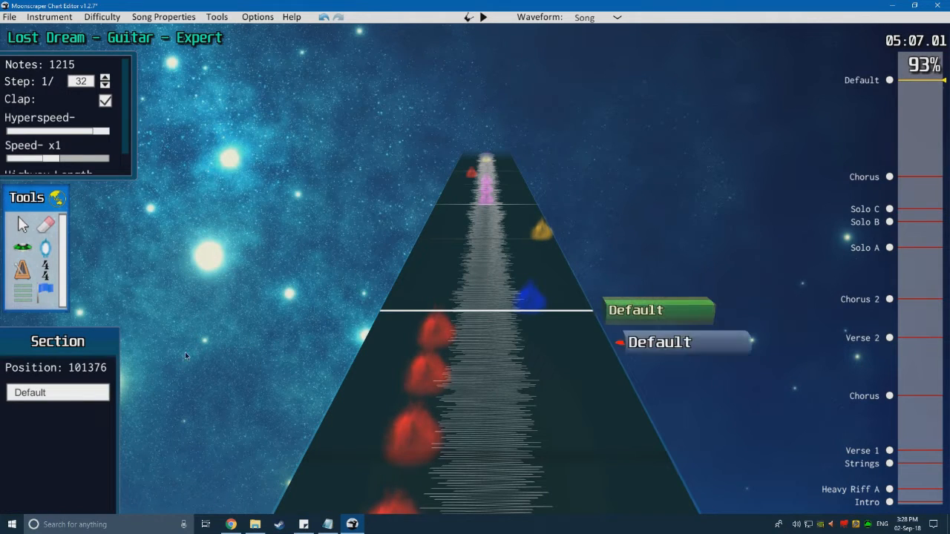
{"action": "left_click", "coordinate": [61, 397]}
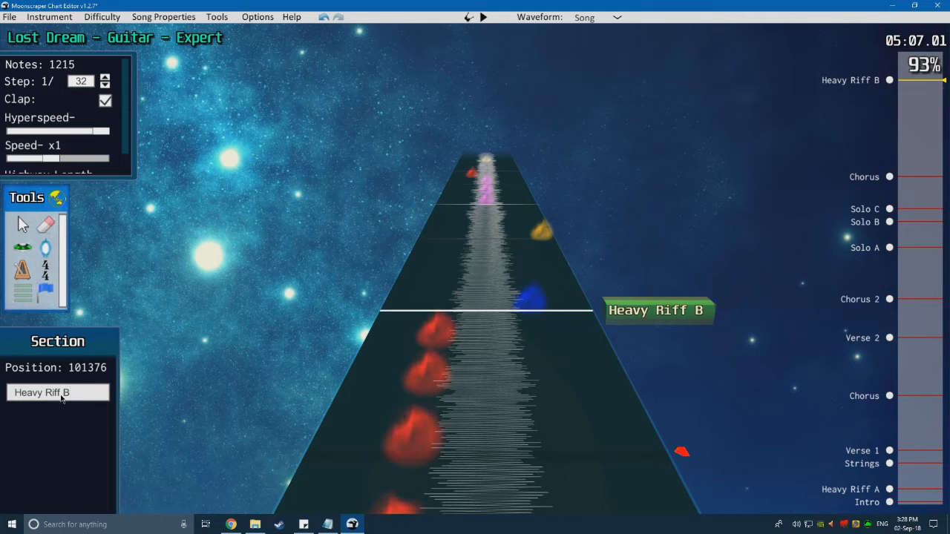
Step: Place a sustained blue note of length 120 at position 103680, right after the pasted riff near 05:14
{"action": "scroll", "coordinate": [66, 319], "scroll_direction": "up", "scroll_amount": 2}
{"action": "key", "text": "space"}
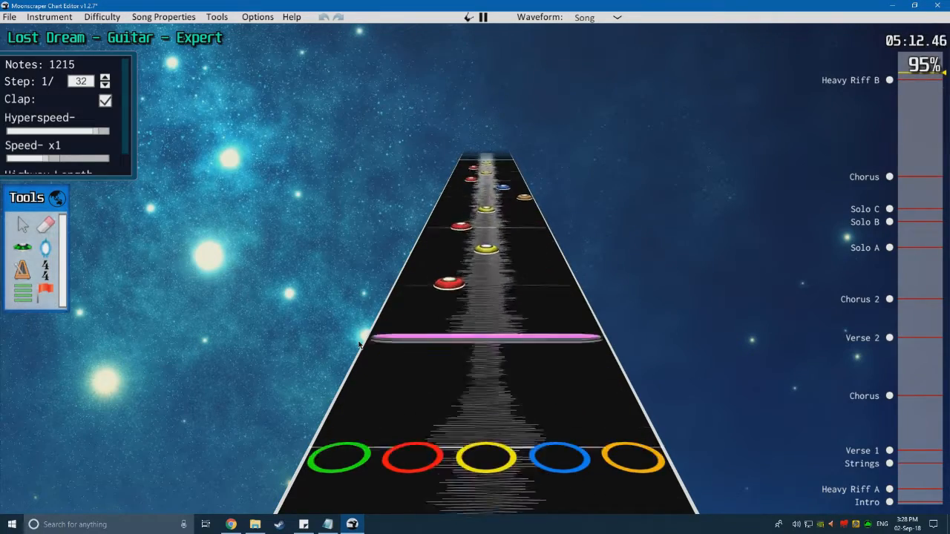
{"action": "key", "text": "space"}
{"action": "scroll", "coordinate": [359, 345], "scroll_direction": "down", "scroll_amount": 3}
{"action": "left_click", "coordinate": [27, 250]}
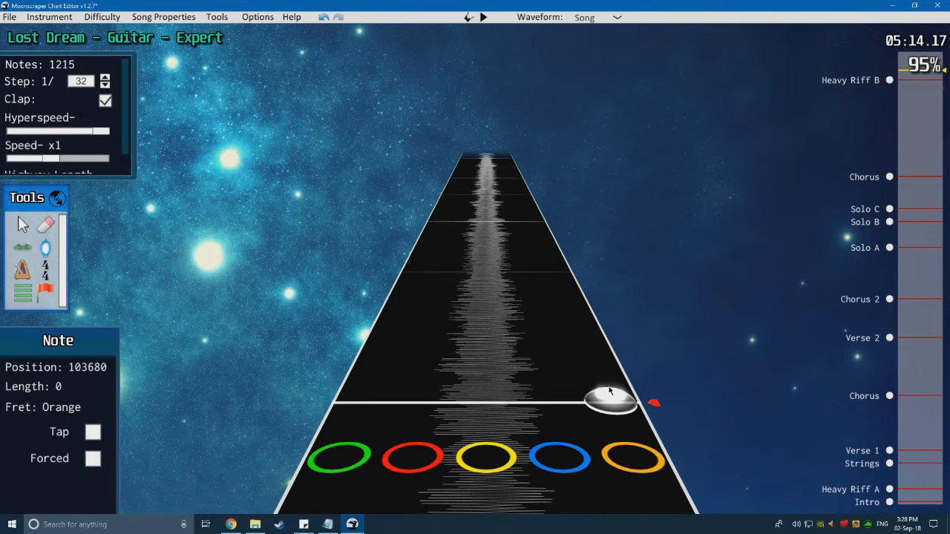
{"action": "left_click_drag", "start_coordinate": [609, 401], "coordinate": [547, 265]}
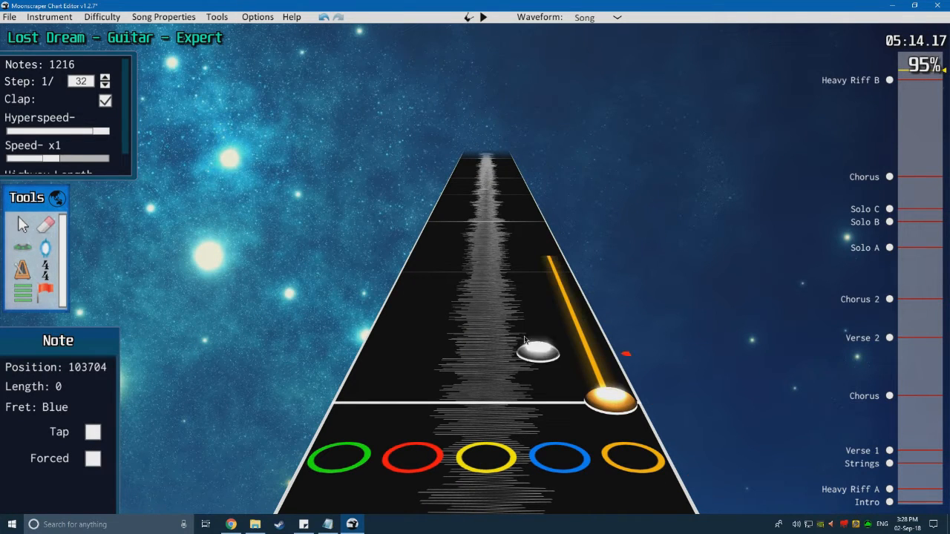
{"action": "key", "text": "1"}
{"action": "left_click_drag", "start_coordinate": [610, 399], "coordinate": [558, 401]}
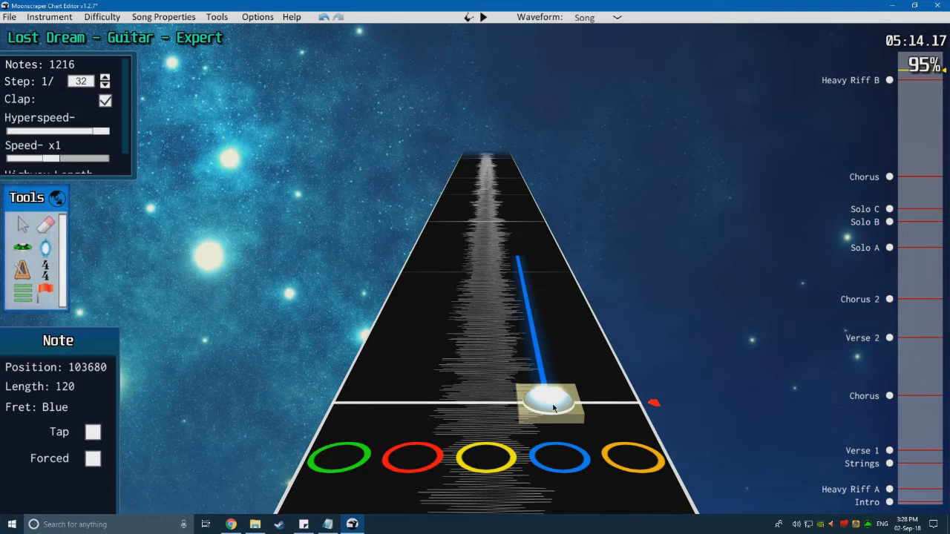
Step: Copy all notes of Heavy Riff A up to the Strings section and paste them at the start of Heavy Riff B
{"action": "left_click", "coordinate": [887, 480]}
{"action": "left_click", "coordinate": [889, 489]}
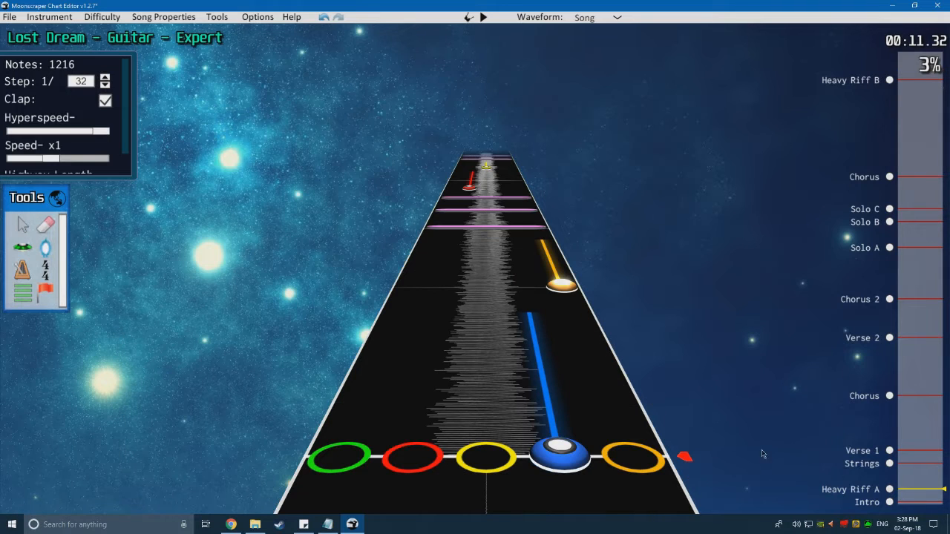
{"action": "left_click_drag", "start_coordinate": [742, 458], "coordinate": [119, 447]}
{"action": "scroll", "coordinate": [240, 275], "scroll_direction": "up", "scroll_amount": 1}
{"action": "scroll", "coordinate": [290, 445], "scroll_direction": "down", "scroll_amount": 1}
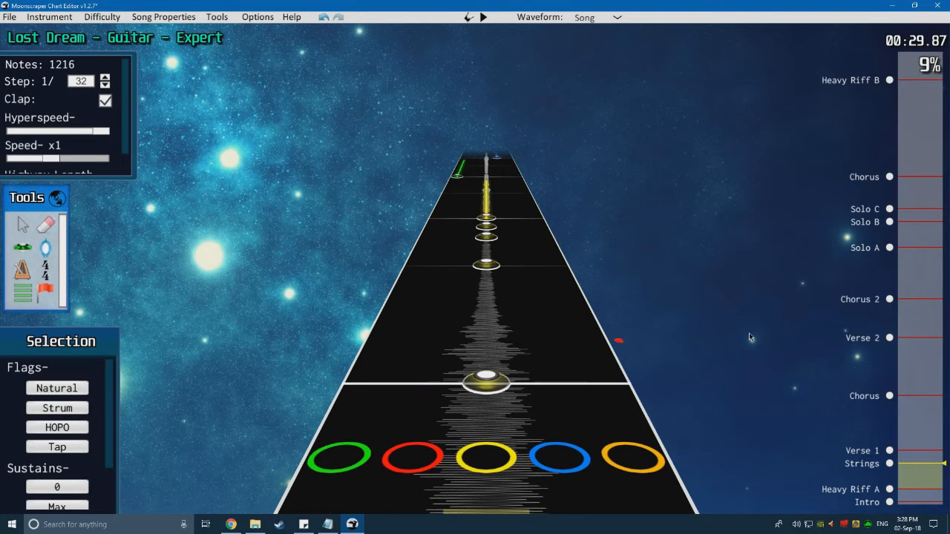
{"action": "left_click", "coordinate": [913, 102]}
{"action": "key", "text": "ctrl+v"}
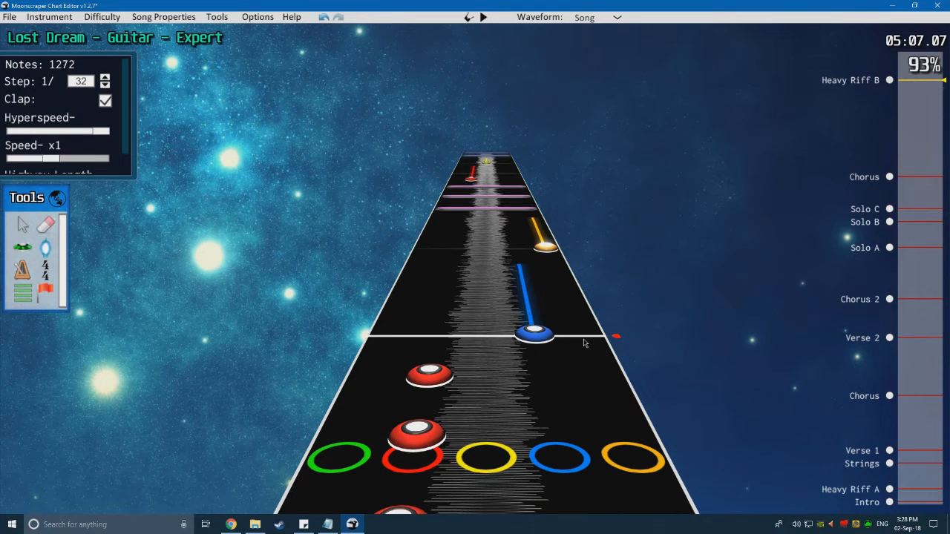
Step: Add a sustained open note at position 107520, the measure line after the last yellow note, and play back the song's ending
{"action": "key", "text": "space"}
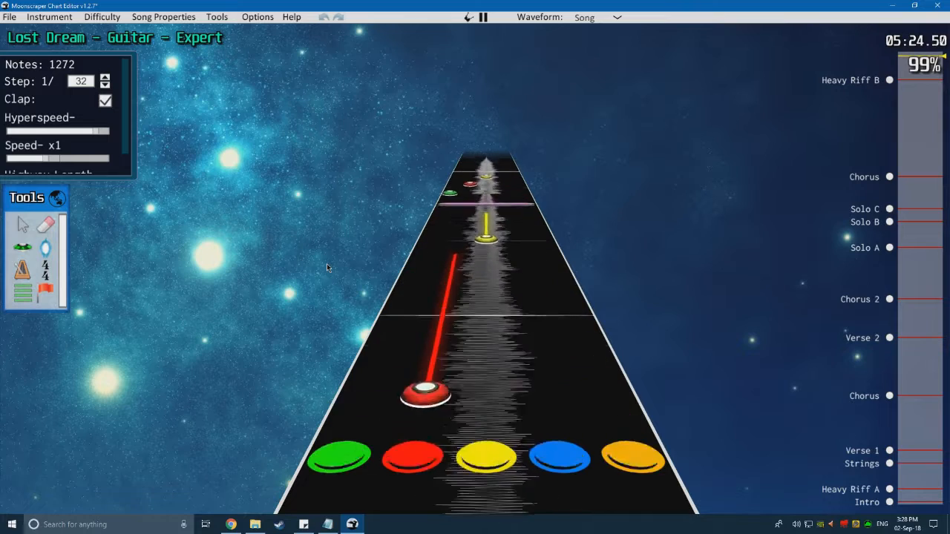
{"action": "key", "text": "space"}
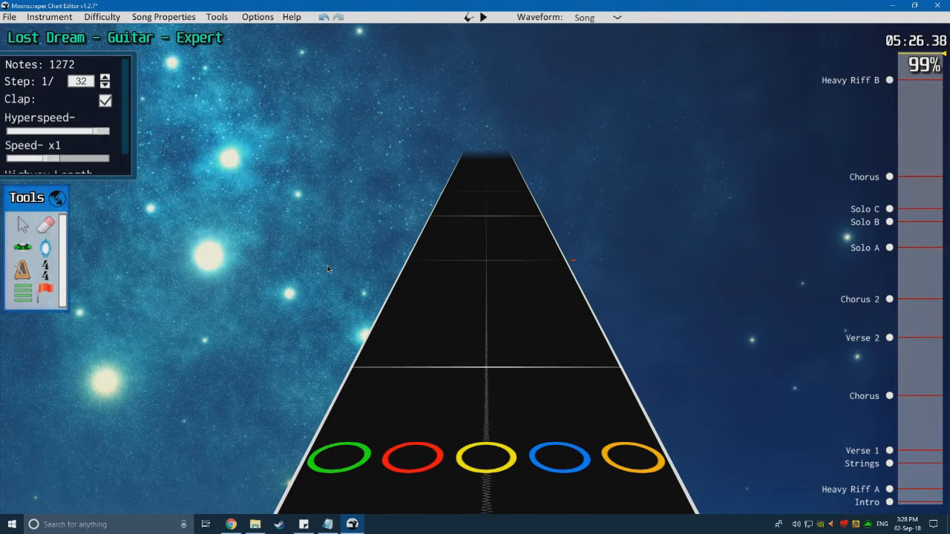
{"action": "left_click", "coordinate": [21, 246]}
{"action": "key", "text": "6"}
{"action": "key", "text": "t"}
{"action": "key", "text": "f"}
{"action": "left_click", "coordinate": [499, 265]}
{"action": "left_click_drag", "start_coordinate": [498, 264], "coordinate": [504, 214]}
{"action": "scroll", "coordinate": [504, 213], "scroll_direction": "down", "scroll_amount": 1}
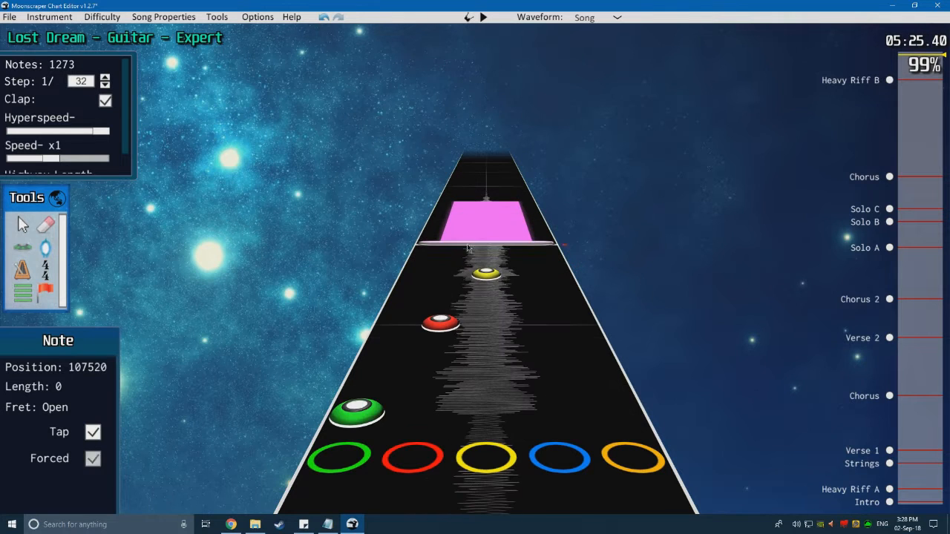
{"action": "key", "text": "space"}
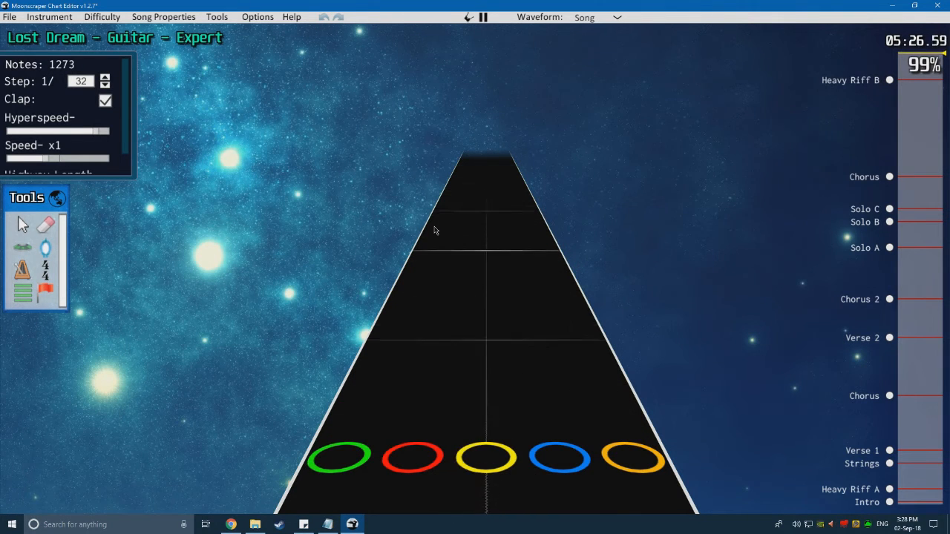
{"action": "key", "text": "space"}
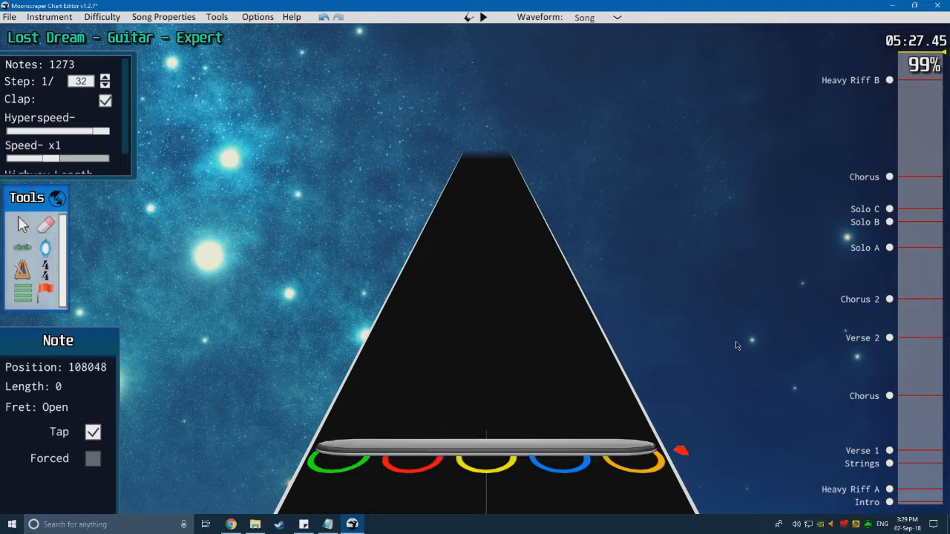
Step: Return to the Intro and save the chart as Lost Dream.chart in the Destiny Potato - Lost Dream folder
{"action": "left_click", "coordinate": [873, 494]}
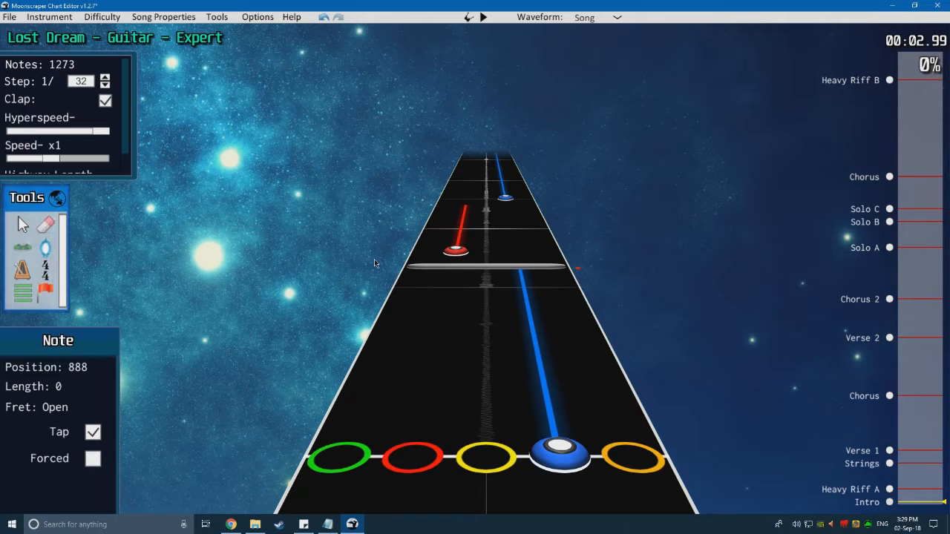
{"action": "key", "text": "ctrl+s"}
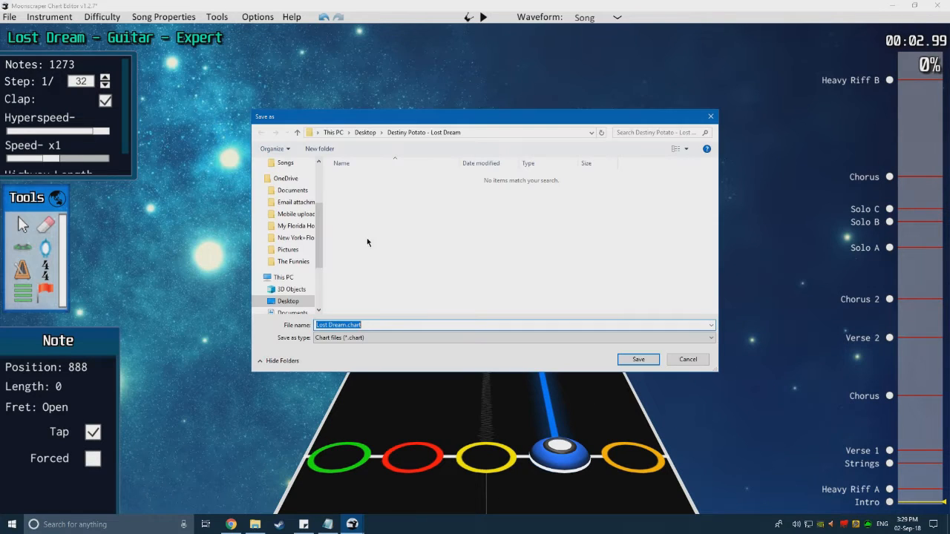
{"action": "left_click", "coordinate": [634, 361]}
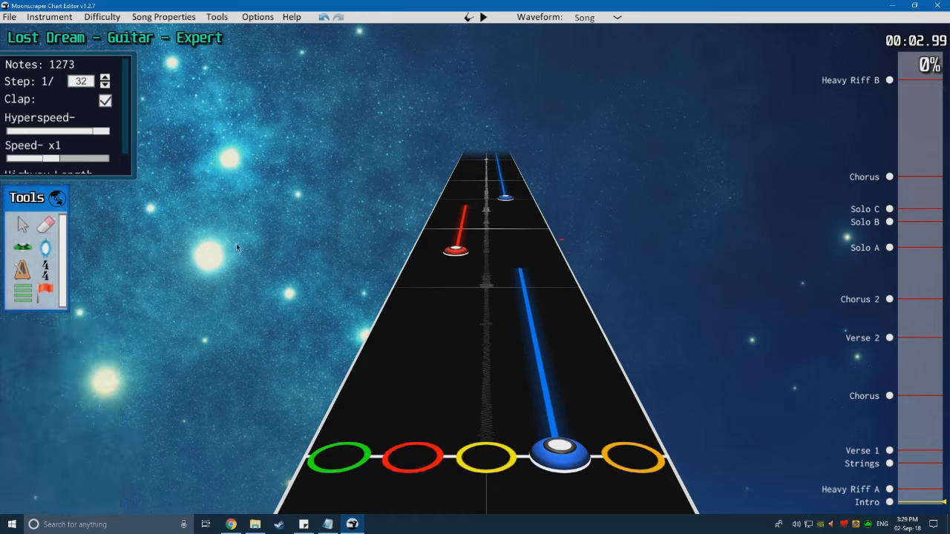
Step: Place a star power phrase at the first blue note of Heavy Riff A near 00:11
{"action": "scroll", "coordinate": [342, 285], "scroll_direction": "down", "scroll_amount": 5}
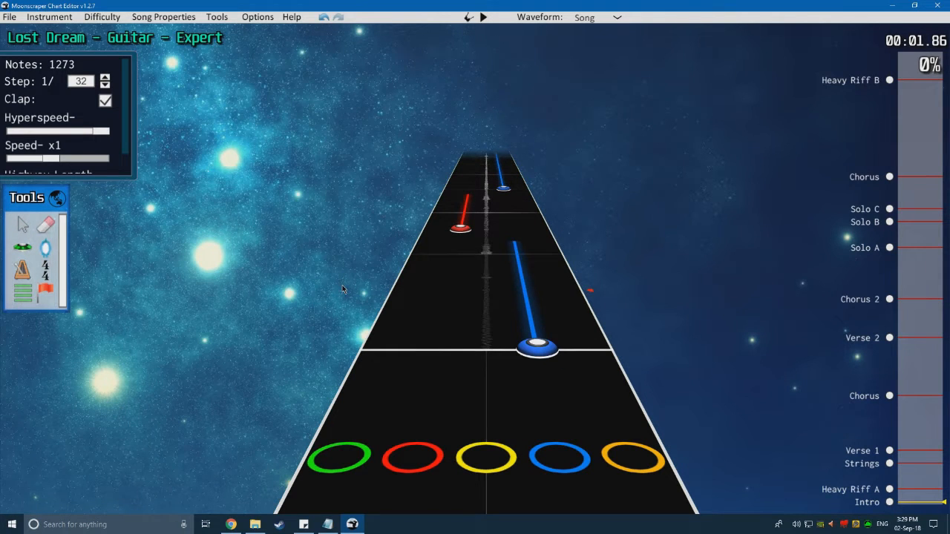
{"action": "scroll", "coordinate": [342, 288], "scroll_direction": "up", "scroll_amount": 1}
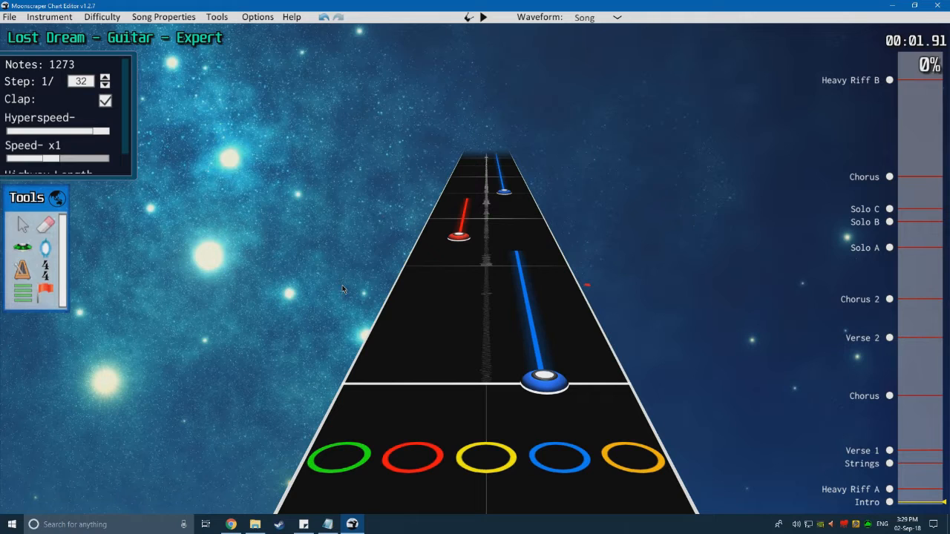
{"action": "scroll", "coordinate": [299, 242], "scroll_direction": "up", "scroll_amount": 1}
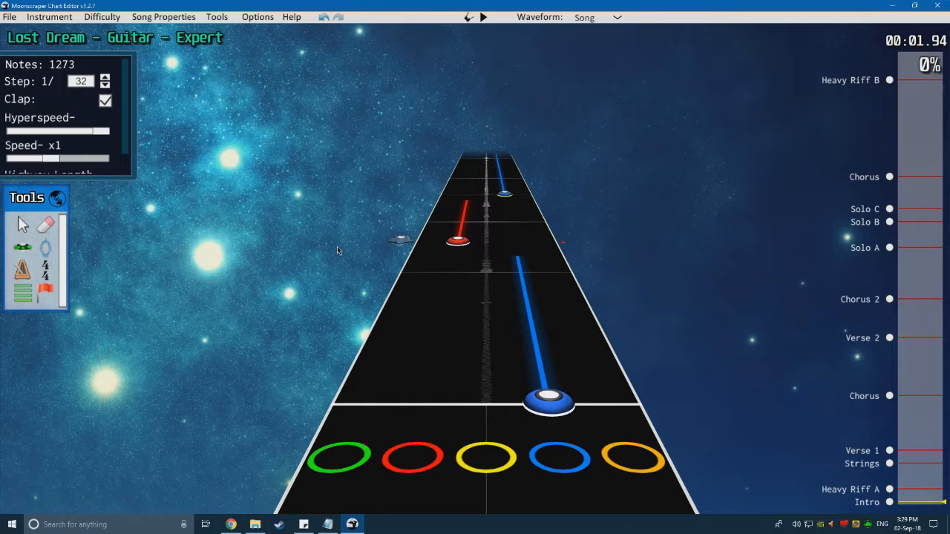
{"action": "scroll", "coordinate": [338, 251], "scroll_direction": "down", "scroll_amount": 1}
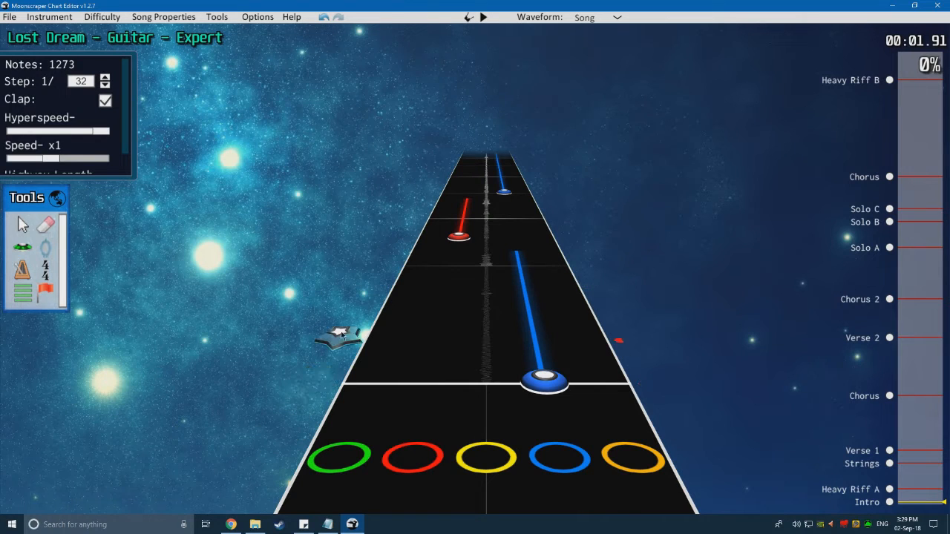
{"action": "scroll", "coordinate": [340, 365], "scroll_direction": "down", "scroll_amount": 6}
{"action": "scroll", "coordinate": [420, 227], "scroll_direction": "down", "scroll_amount": 6}
{"action": "scroll", "coordinate": [424, 215], "scroll_direction": "up", "scroll_amount": 10}
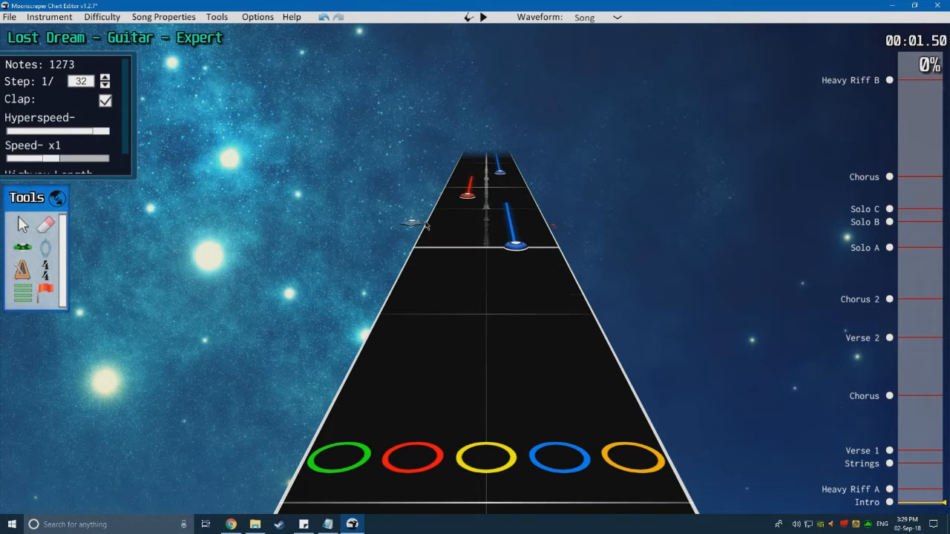
{"action": "left_click", "coordinate": [891, 491]}
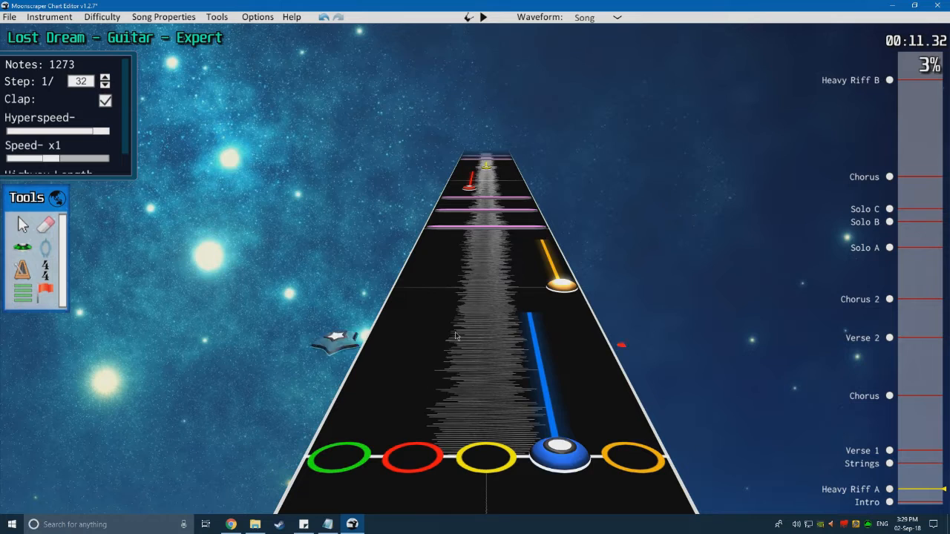
{"action": "scroll", "coordinate": [445, 335], "scroll_direction": "down", "scroll_amount": 12}
{"action": "scroll", "coordinate": [363, 331], "scroll_direction": "up", "scroll_amount": 15}
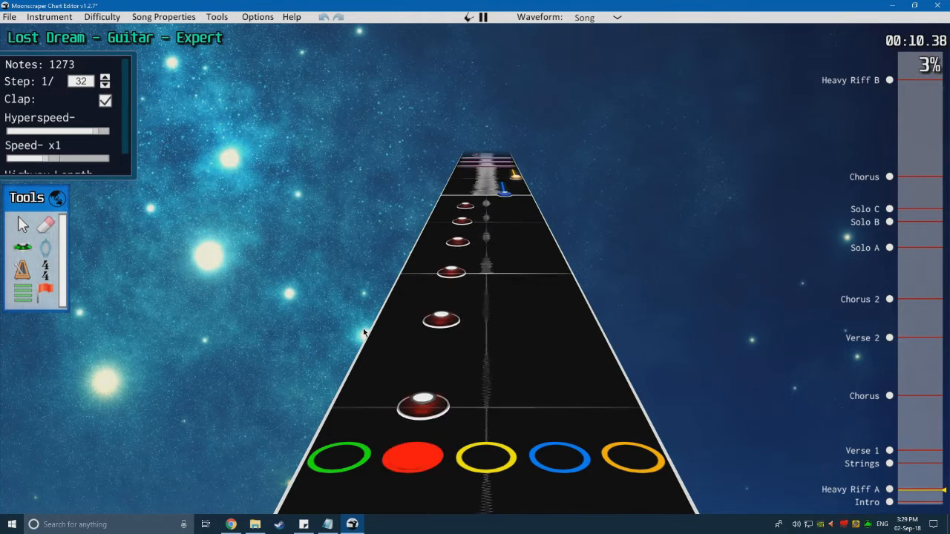
{"action": "left_click", "coordinate": [332, 361]}
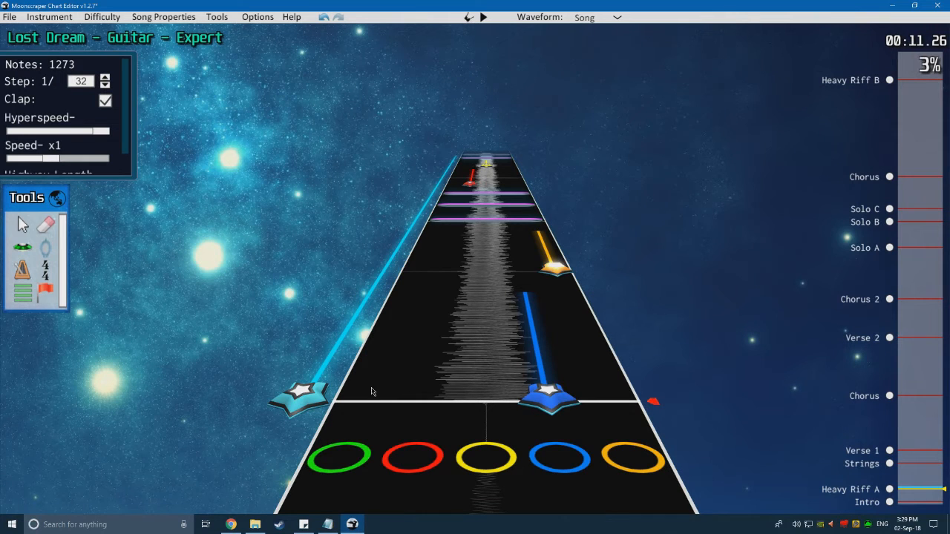
Step: Extend the Heavy Riff A star power phrase to the measure line at the sustained green note near 00:16
{"action": "key", "text": "space"}
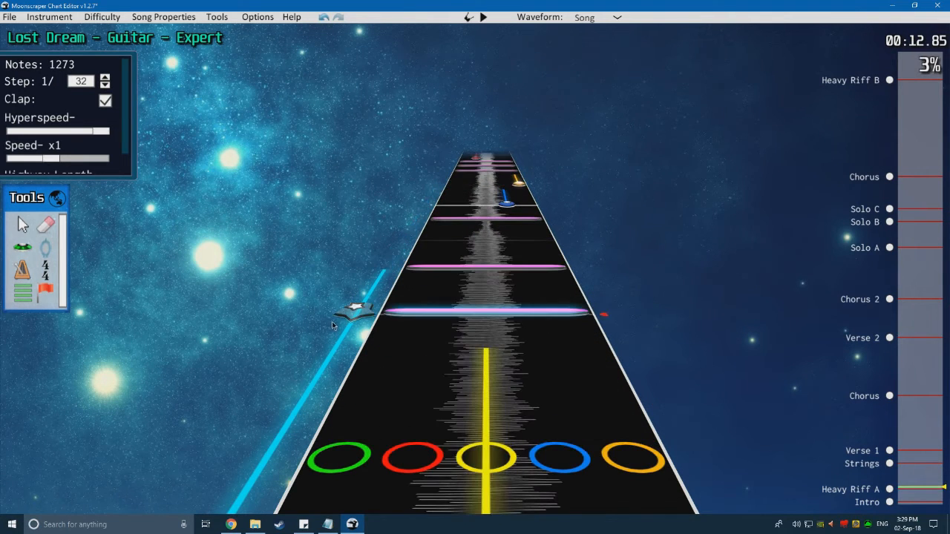
{"action": "scroll", "coordinate": [388, 254], "scroll_direction": "down", "scroll_amount": 1}
{"action": "scroll", "coordinate": [388, 253], "scroll_direction": "down", "scroll_amount": 7}
{"action": "scroll", "coordinate": [492, 378], "scroll_direction": "down", "scroll_amount": 1}
{"action": "key", "text": "space"}
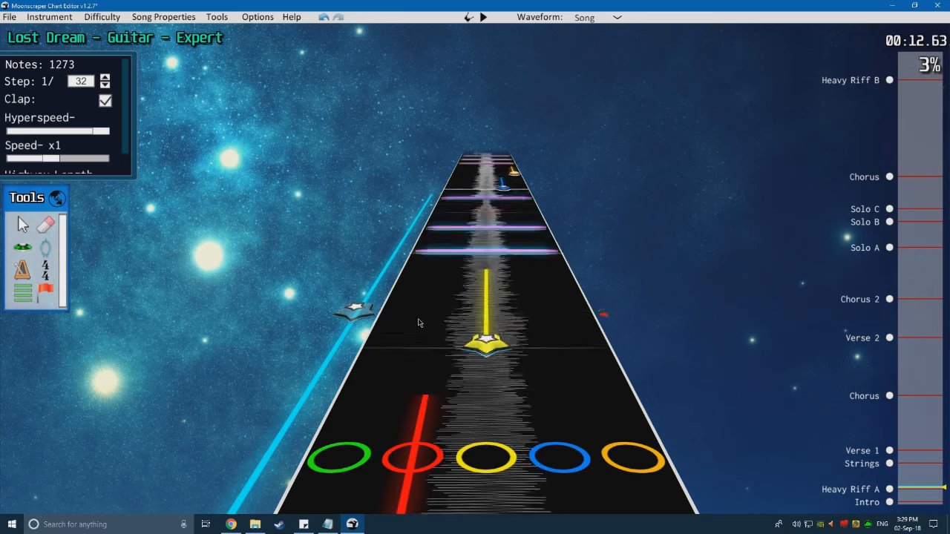
{"action": "key", "text": "space"}
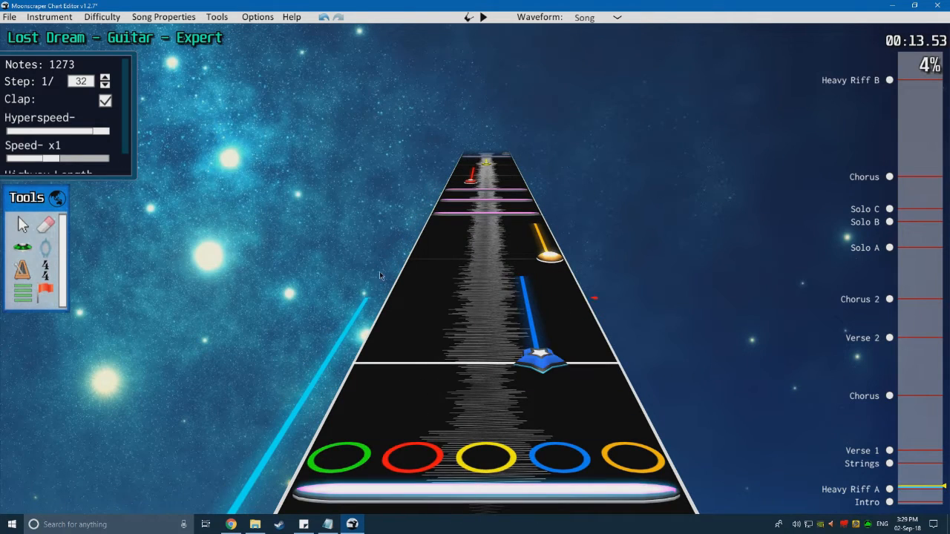
{"action": "key", "text": "space"}
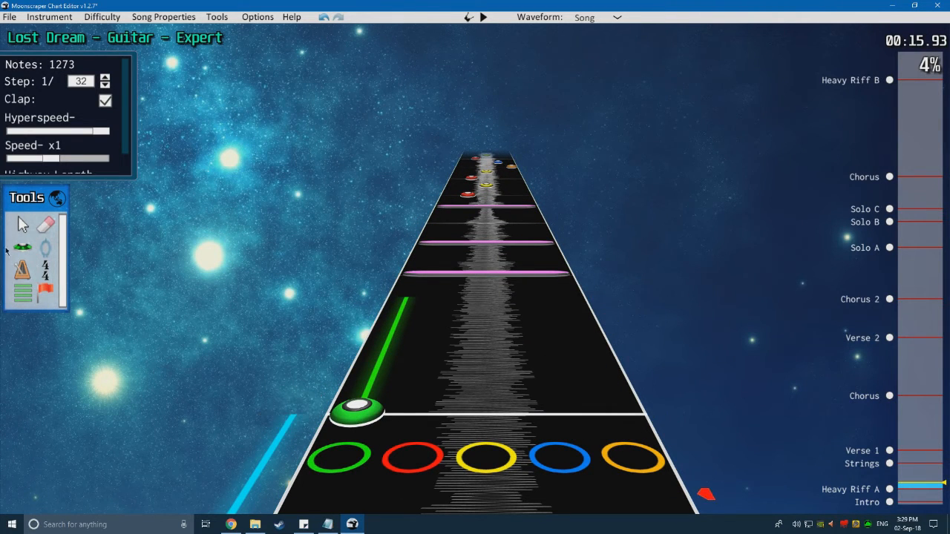
Step: Add a star power phrase in Verse 1 from about 00:51 to the measure line after the sustained orange note near 00:55
{"action": "key", "text": "space"}
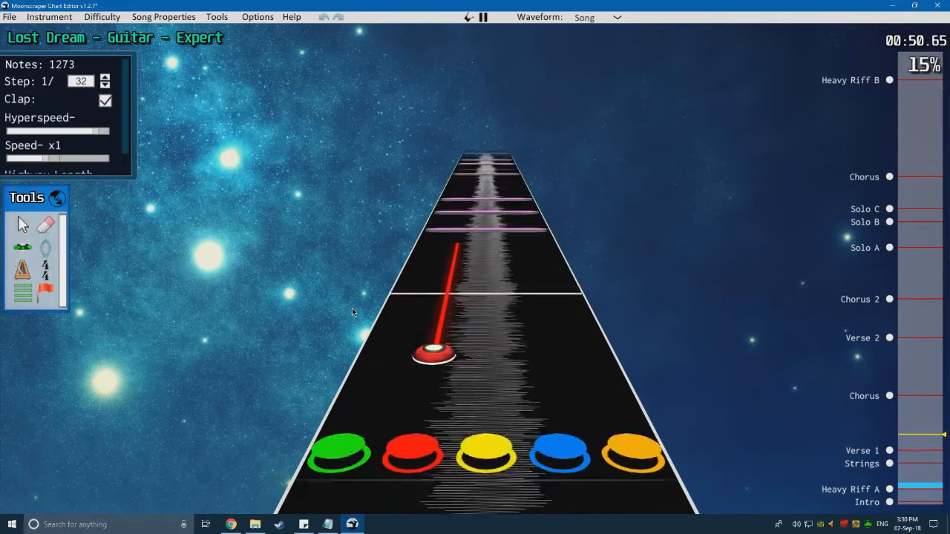
{"action": "key", "text": "space"}
{"action": "key", "text": "space"}
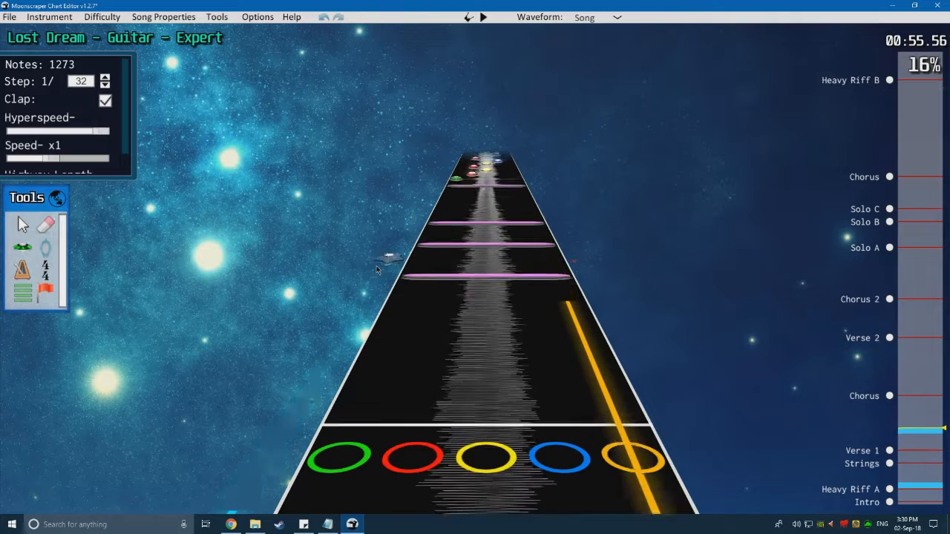
{"action": "key", "text": "space"}
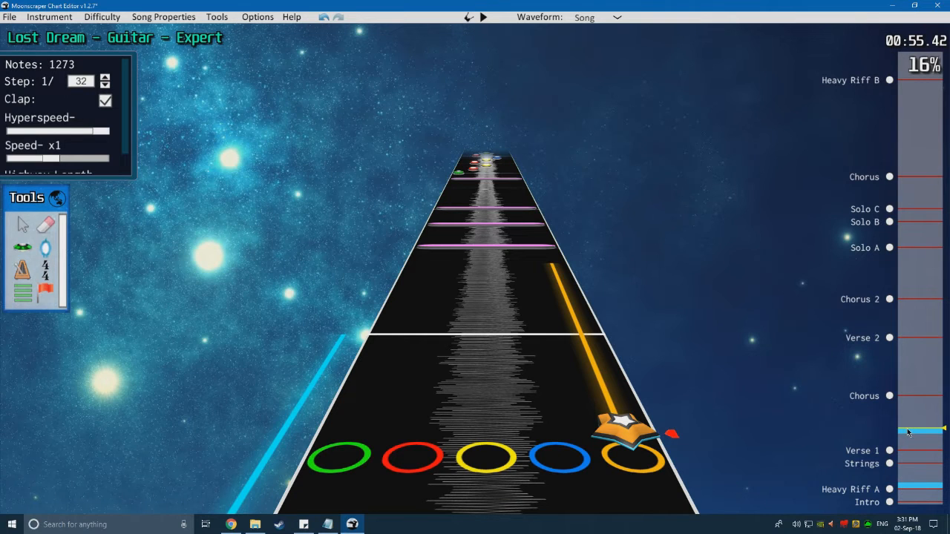
Step: Add a star power phrase in the first Chorus from the green-red-yellow chord near 01:45 to the measure line near 01:49
{"action": "left_click", "coordinate": [906, 361]}
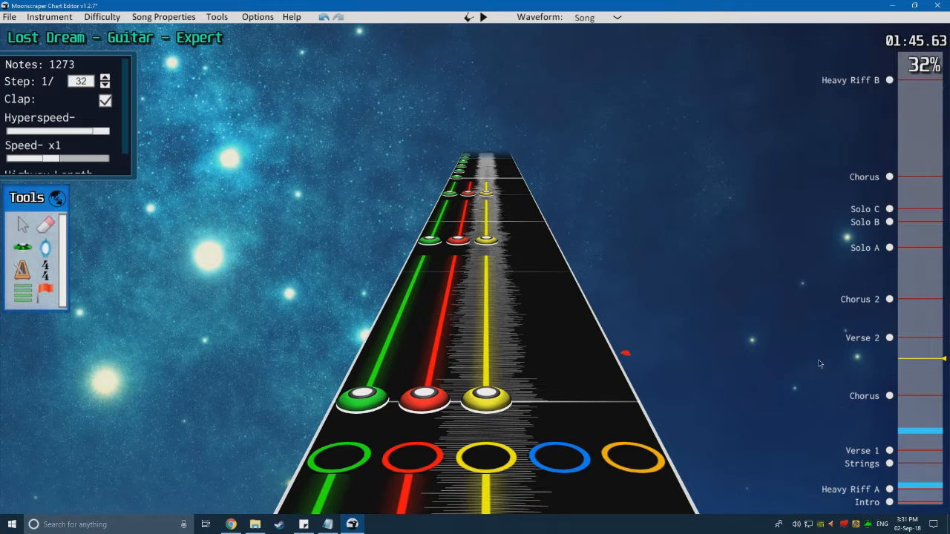
{"action": "scroll", "coordinate": [288, 254], "scroll_direction": "down", "scroll_amount": 10}
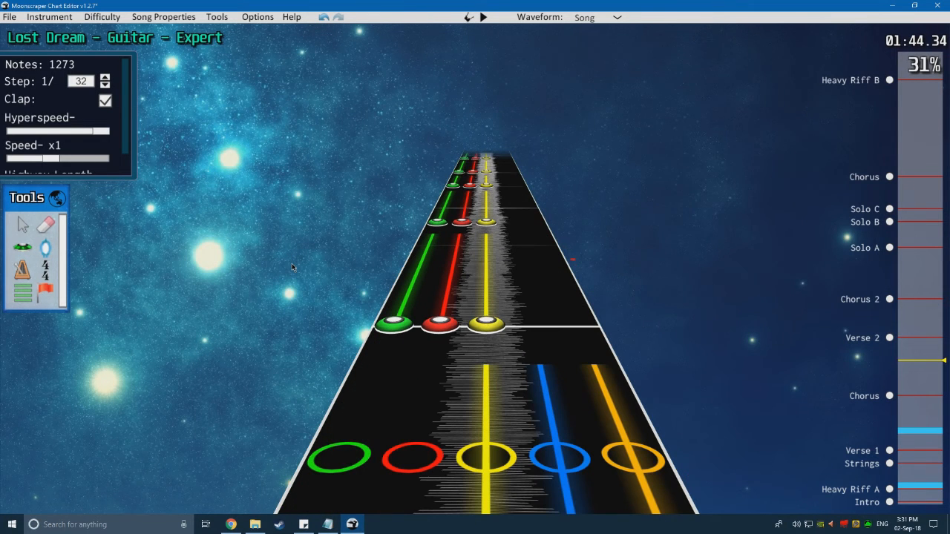
{"action": "left_click", "coordinate": [53, 252]}
{"action": "left_click", "coordinate": [341, 322]}
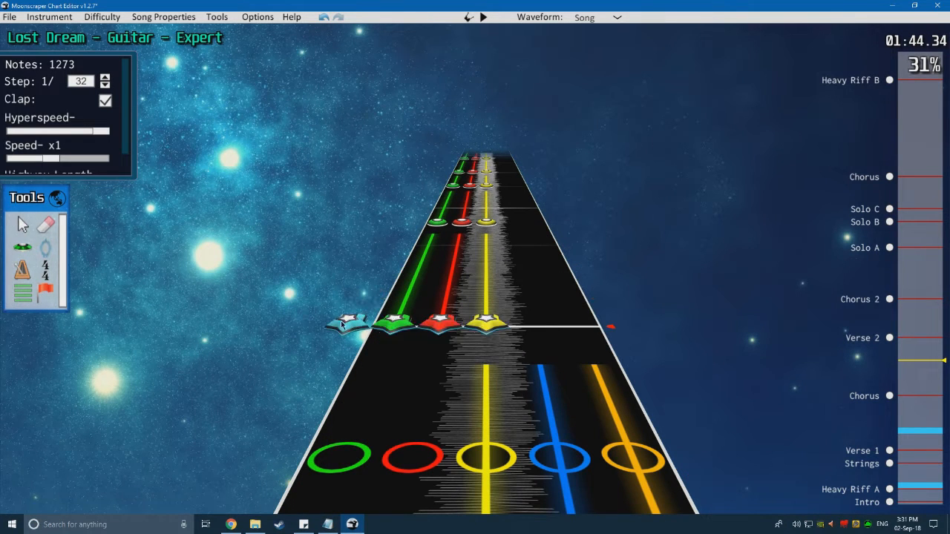
{"action": "right_click", "coordinate": [342, 322]}
{"action": "scroll", "coordinate": [356, 285], "scroll_direction": "up", "scroll_amount": 1}
{"action": "key", "text": "space"}
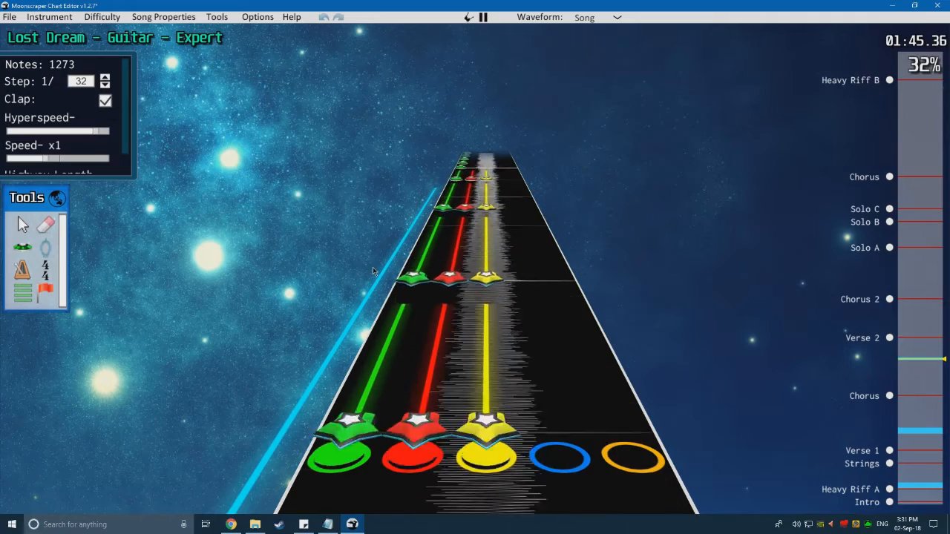
{"action": "left_click", "coordinate": [483, 17]}
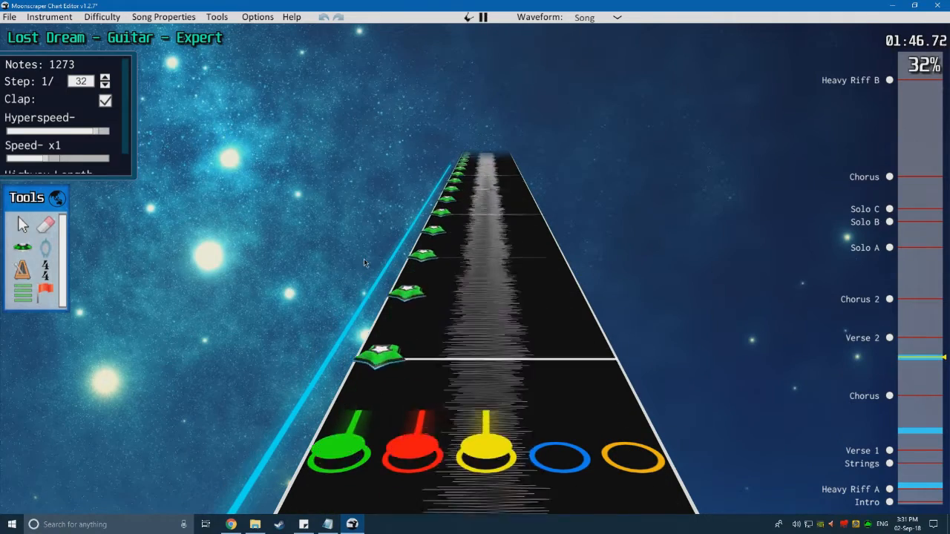
{"action": "key", "text": "space"}
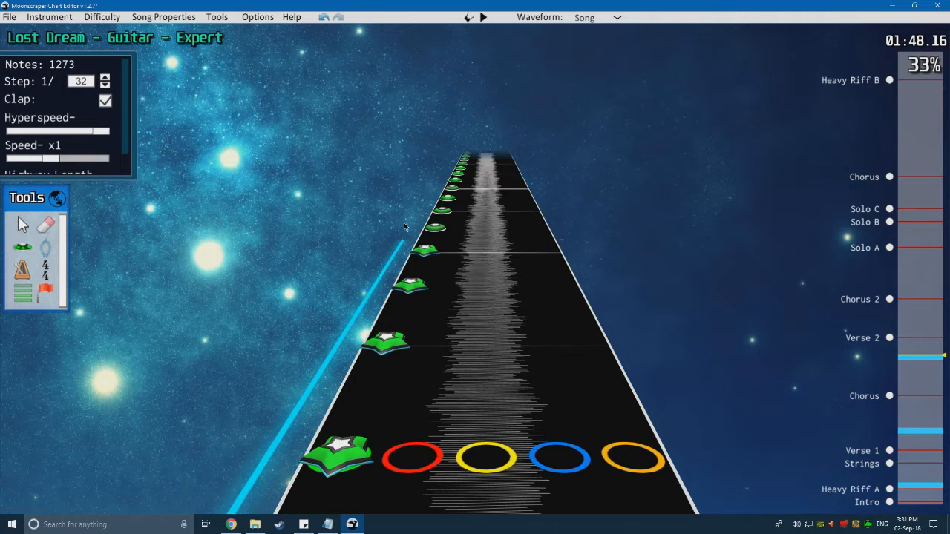
{"action": "scroll", "coordinate": [421, 205], "scroll_direction": "up", "scroll_amount": 5}
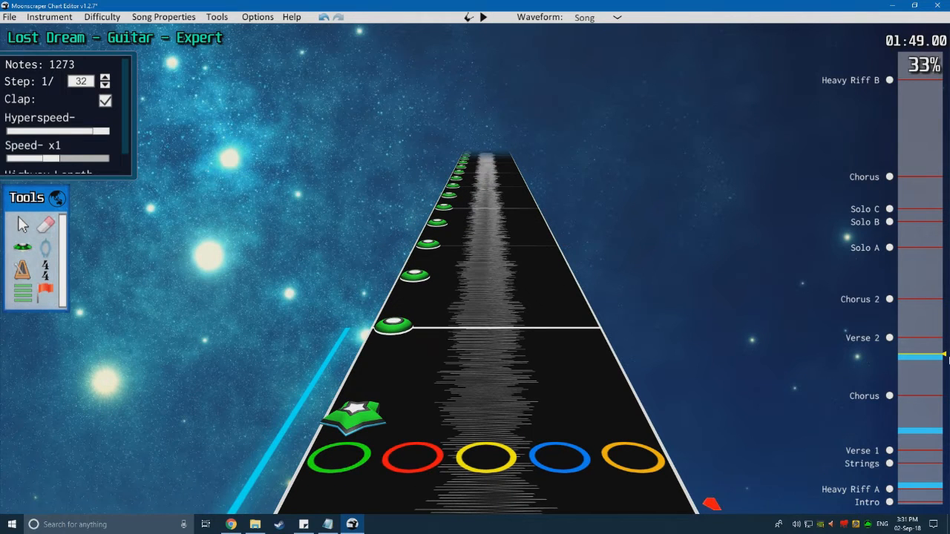
Step: Add a star power phrase late in Chorus 2, covering the chords around 02:47 and ending at the measure line near 02:50
{"action": "left_click", "coordinate": [905, 279]}
{"action": "key", "text": "space"}
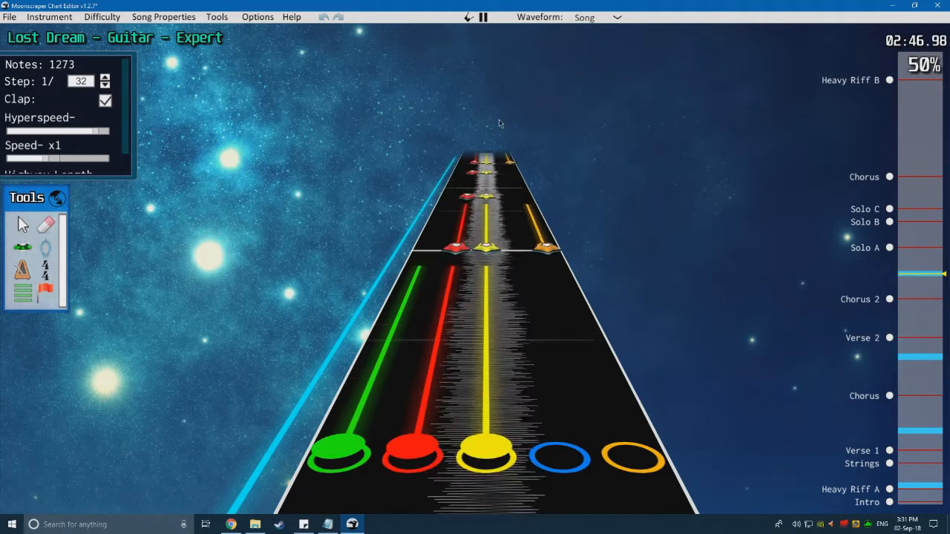
{"action": "key", "text": "space"}
{"action": "right_click", "coordinate": [425, 195]}
{"action": "key", "text": "space"}
{"action": "key", "text": "space"}
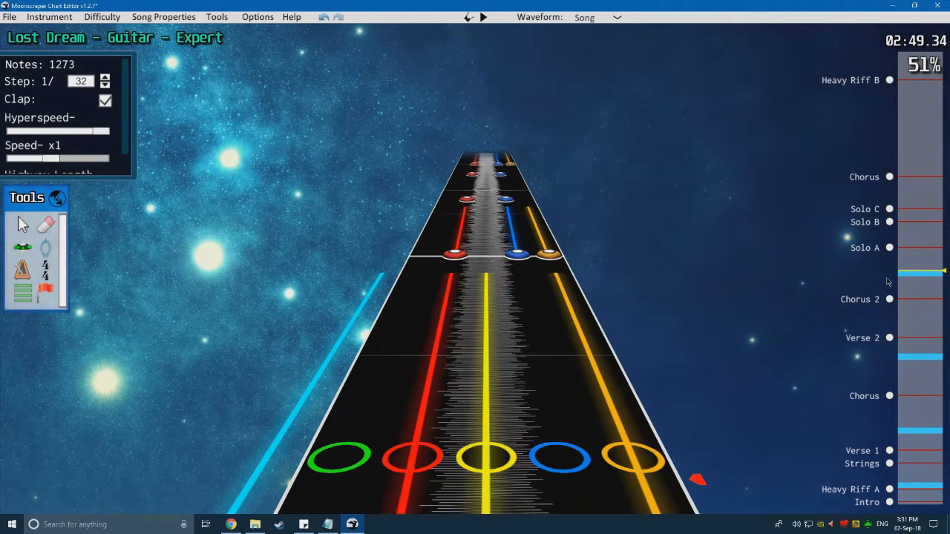
Step: Add a star power phrase in Solo C around 03:43, ending at the measure line before the red note near 03:46
{"action": "left_click", "coordinate": [898, 200]}
{"action": "key", "text": "space"}
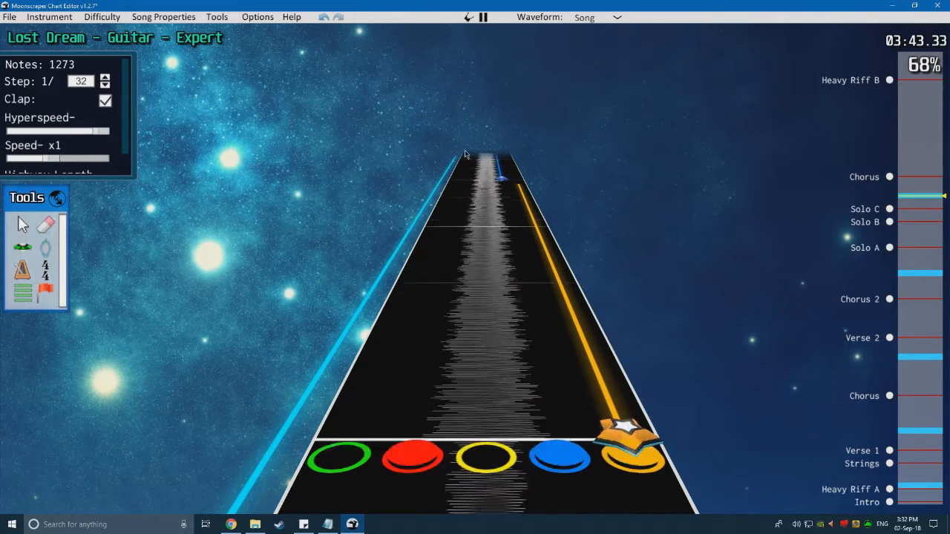
{"action": "key", "text": "space"}
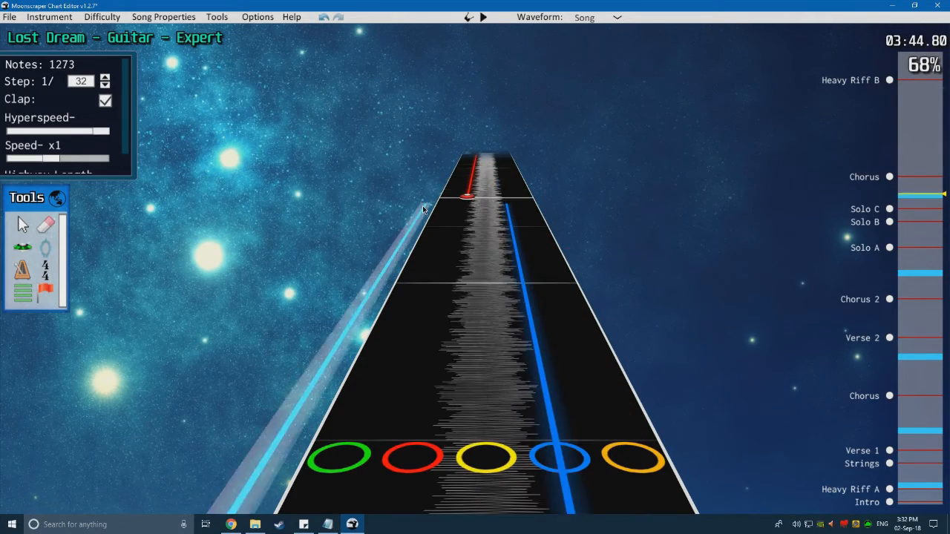
{"action": "scroll", "coordinate": [621, 240], "scroll_direction": "up", "scroll_amount": 2}
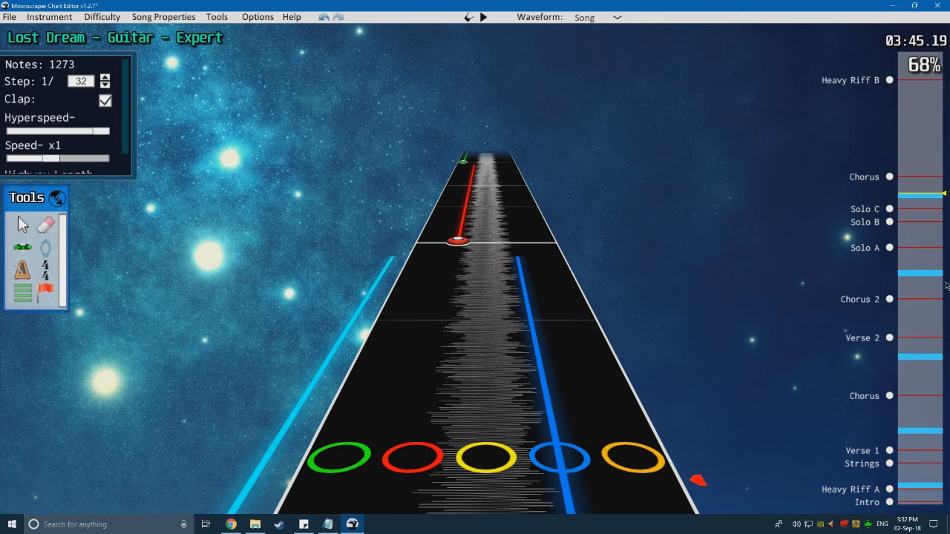
Step: Add a star power phrase in the last Chorus around 04:42, ending at the measure line near 04:44
{"action": "left_click", "coordinate": [911, 125]}
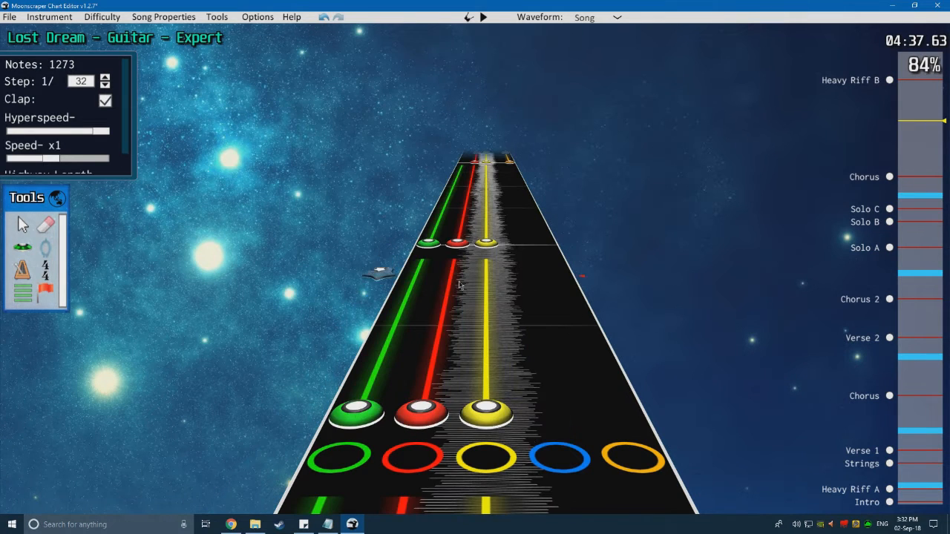
{"action": "key", "text": "space"}
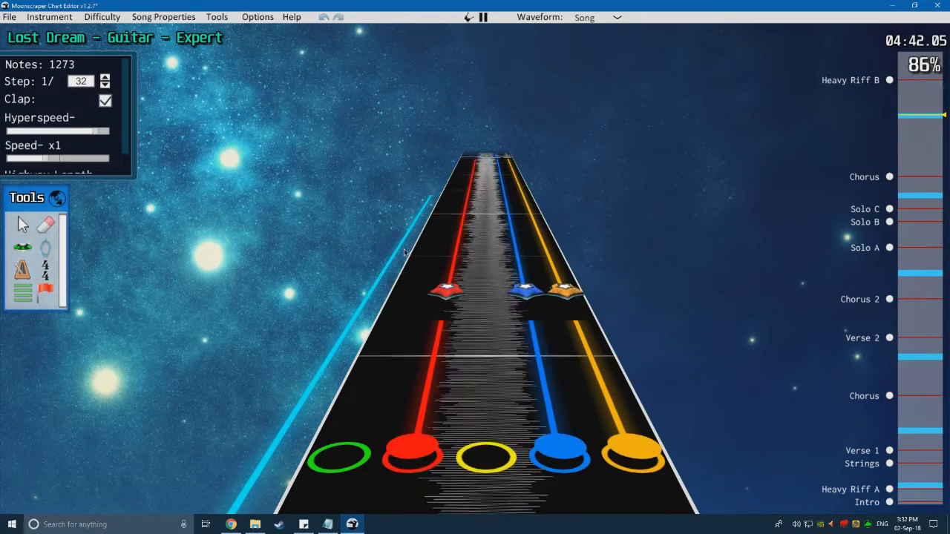
{"action": "key", "text": "space"}
{"action": "key", "text": "space"}
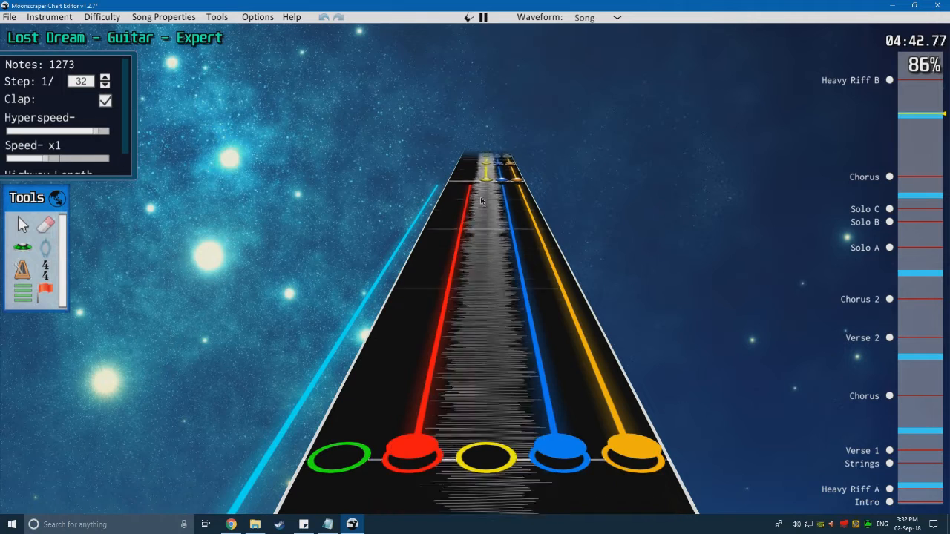
{"action": "key", "text": "space"}
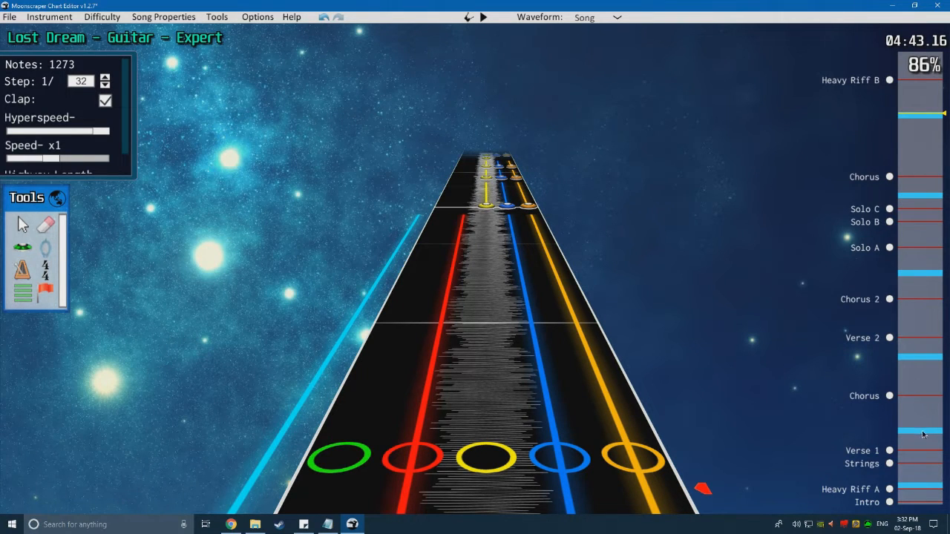
Step: Switch back to the selection tool, return to the start of the Intro and save the chart
{"action": "left_click", "coordinate": [25, 225]}
{"action": "mouse_move", "coordinate": [925, 62]}
{"action": "left_mouse_down"}
{"action": "mouse_move", "coordinate": [918, 53]}
{"action": "mouse_move", "coordinate": [918, 437]}
{"action": "mouse_move", "coordinate": [920, 80]}
{"action": "left_mouse_up"}
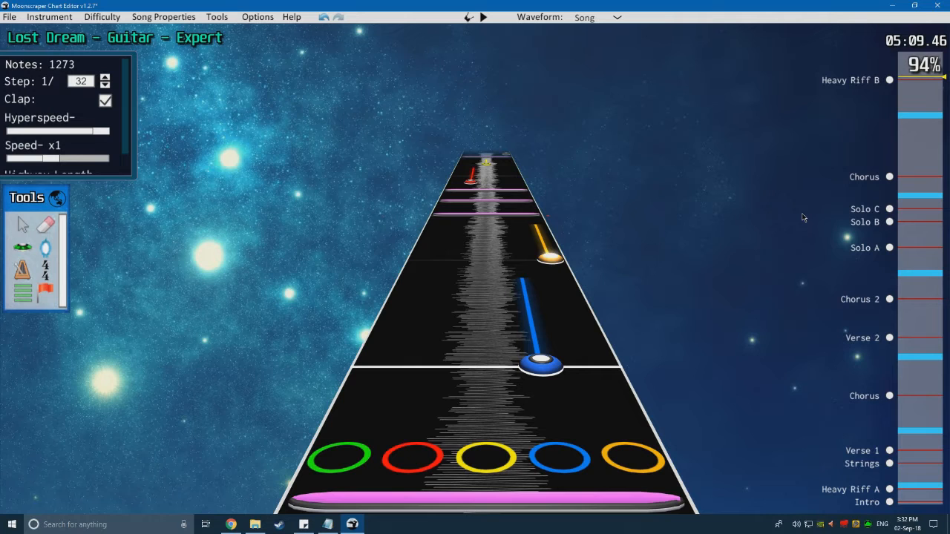
{"action": "mouse_move", "coordinate": [920, 77]}
{"action": "left_mouse_down"}
{"action": "mouse_move", "coordinate": [919, 455]}
{"action": "mouse_move", "coordinate": [895, 323]}
{"action": "mouse_move", "coordinate": [906, 79]}
{"action": "mouse_move", "coordinate": [908, 501]}
{"action": "left_mouse_up"}
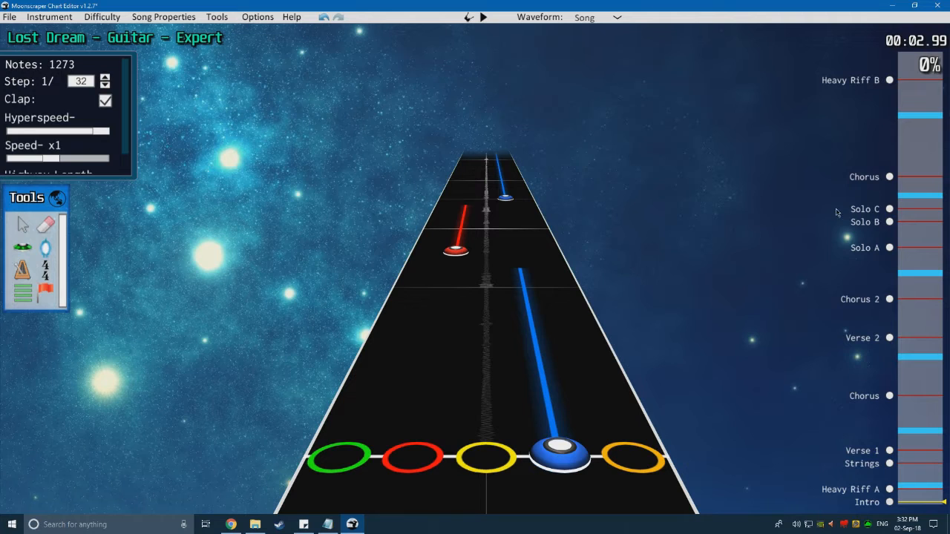
{"action": "key", "text": "space"}
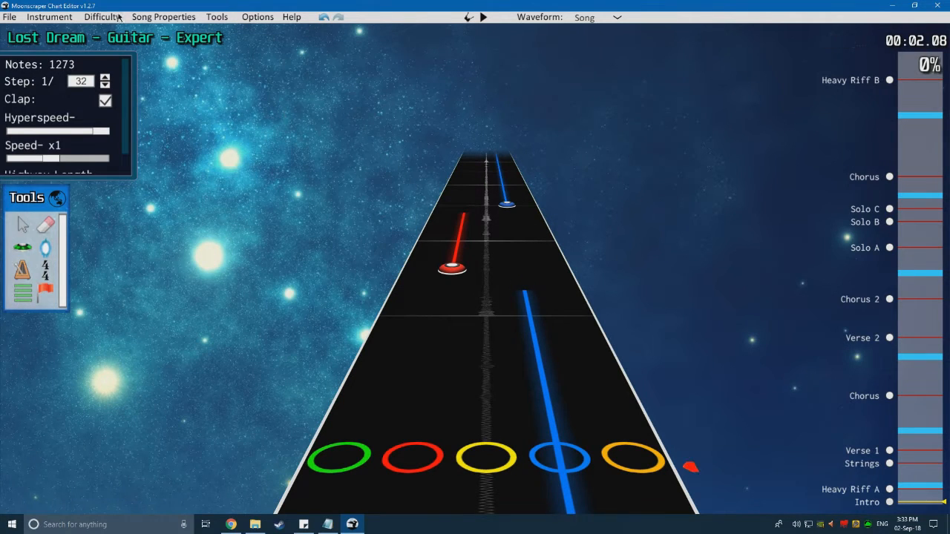
{"action": "left_click", "coordinate": [10, 17]}
{"action": "left_click", "coordinate": [12, 20]}
Step: Copy all notes of the Expert guitar chart and paste them into the Hard difficulty at the same position
{"action": "scroll", "coordinate": [170, 117], "scroll_direction": "up", "scroll_amount": 4}
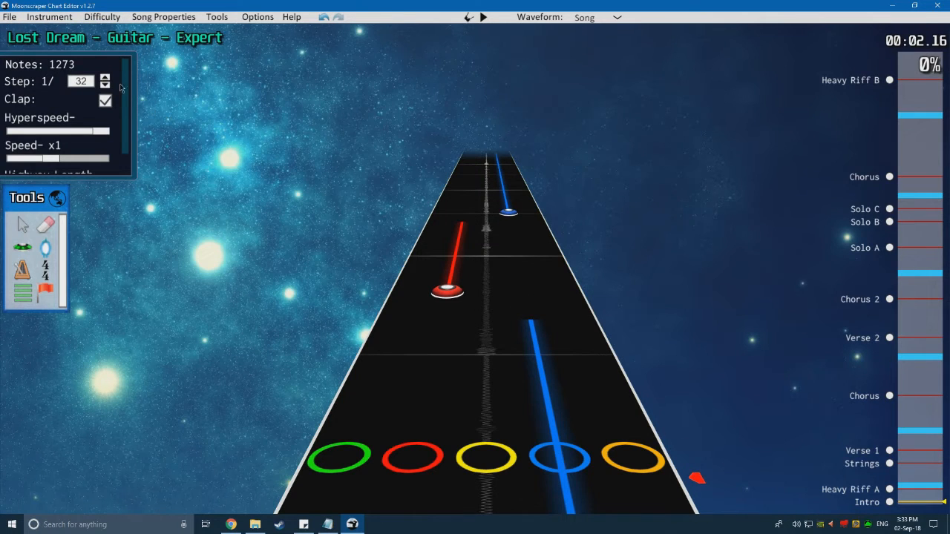
{"action": "scroll", "coordinate": [145, 144], "scroll_direction": "down", "scroll_amount": 5}
{"action": "scroll", "coordinate": [147, 144], "scroll_direction": "up", "scroll_amount": 3}
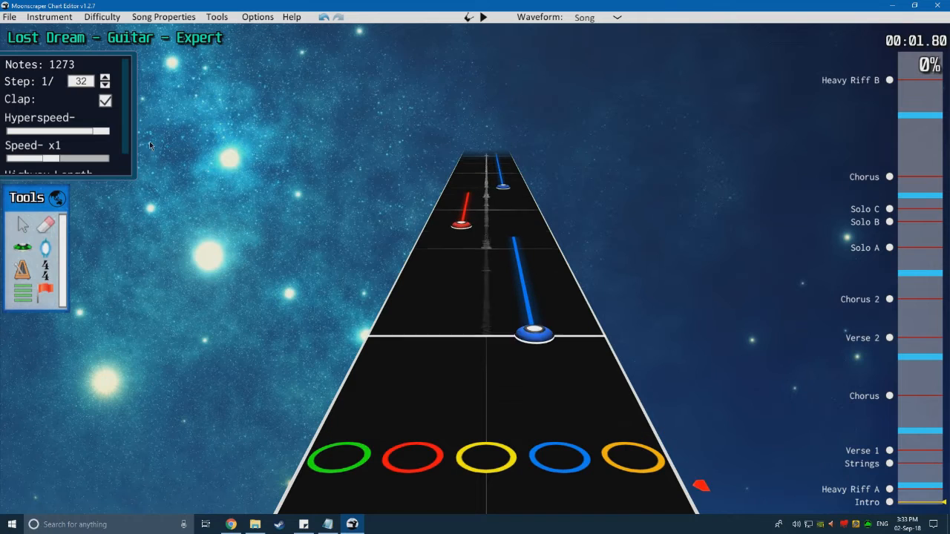
{"action": "key", "text": "ctrl+a"}
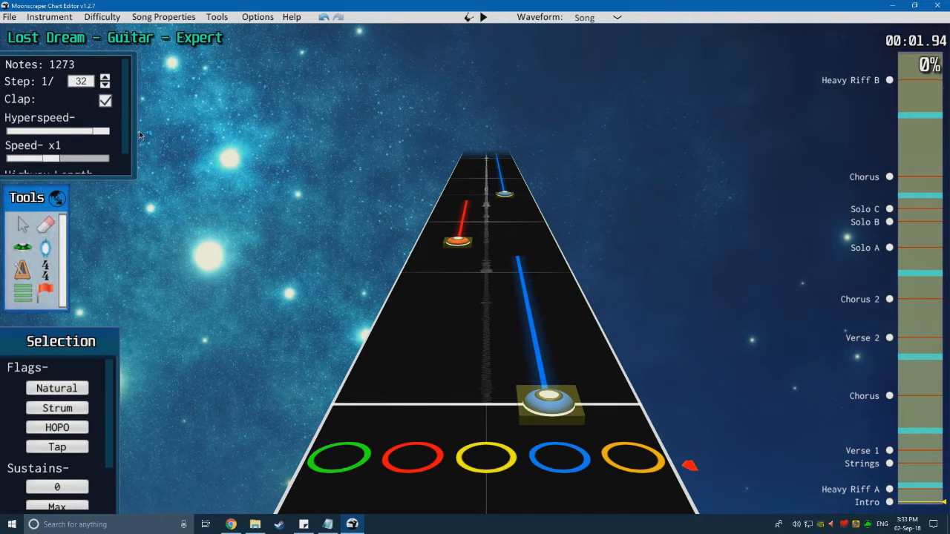
{"action": "left_click", "coordinate": [139, 131]}
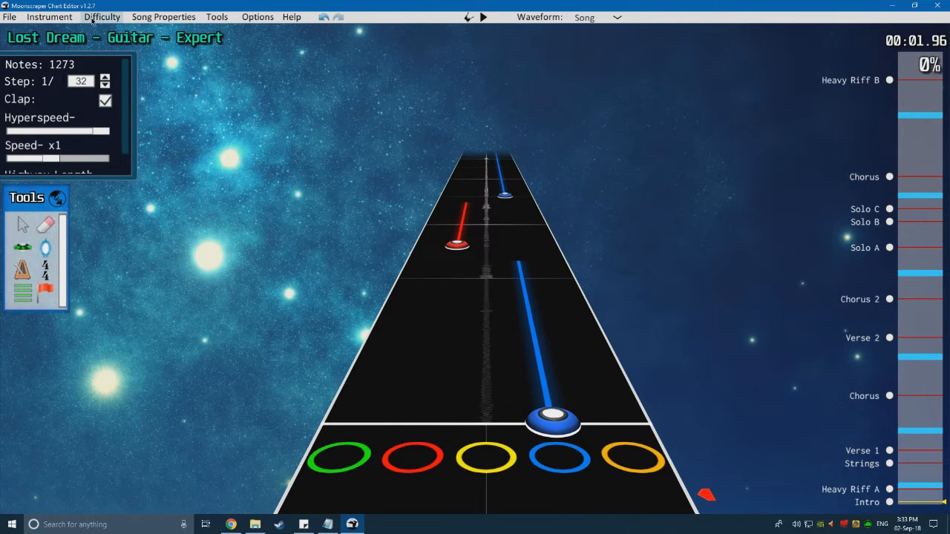
{"action": "left_click", "coordinate": [102, 16]}
{"action": "left_click", "coordinate": [121, 45]}
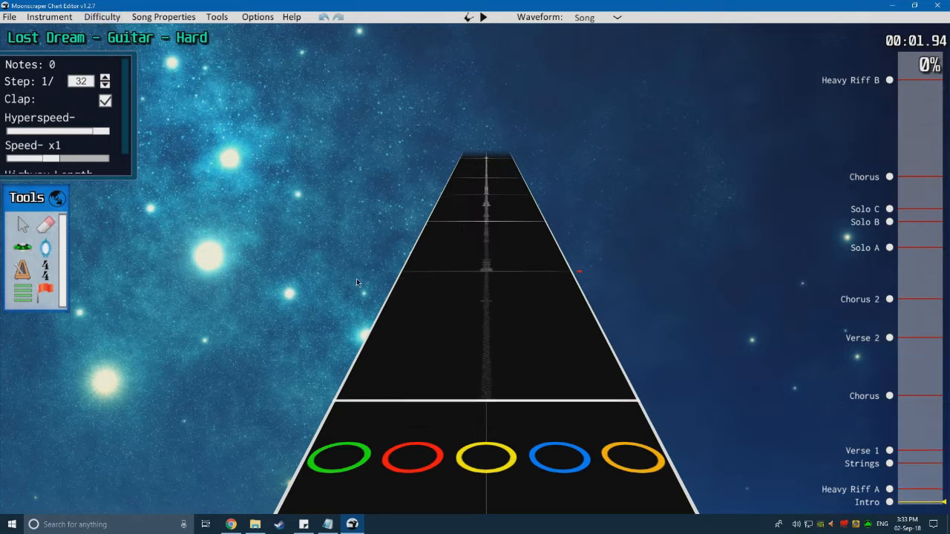
{"action": "key", "text": "ctrl+v"}
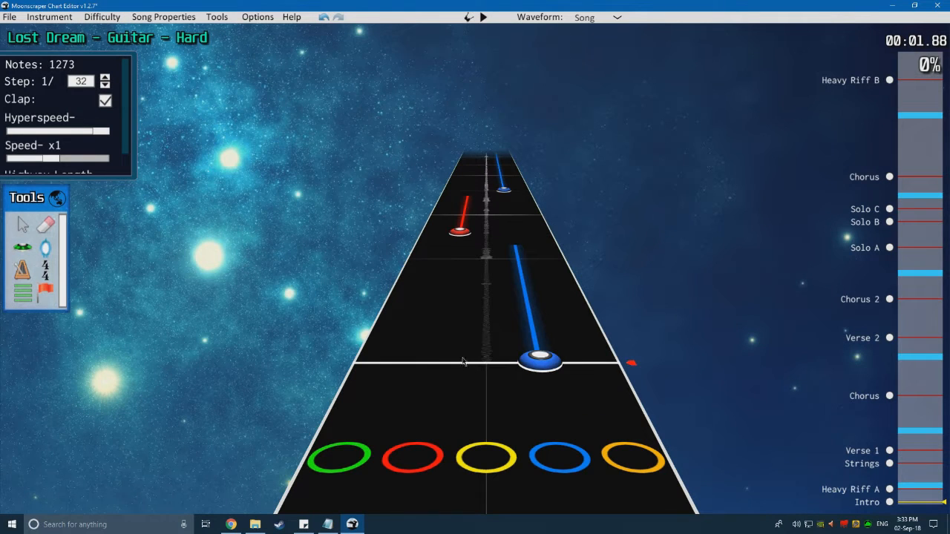
Step: Undo the paste in the Hard difficulty and return to the Expert chart
{"action": "key", "text": "ctrl+z"}
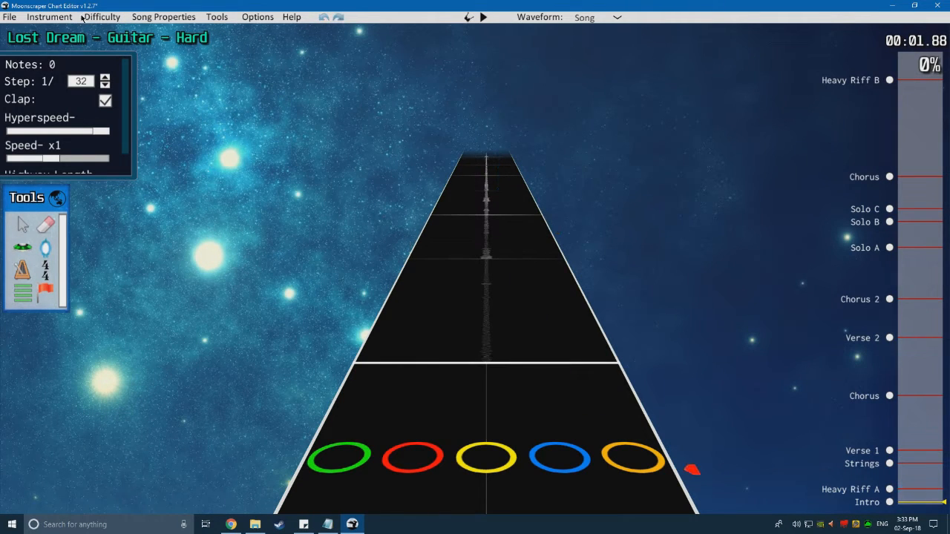
{"action": "left_click", "coordinate": [102, 16]}
{"action": "left_click", "coordinate": [112, 30]}
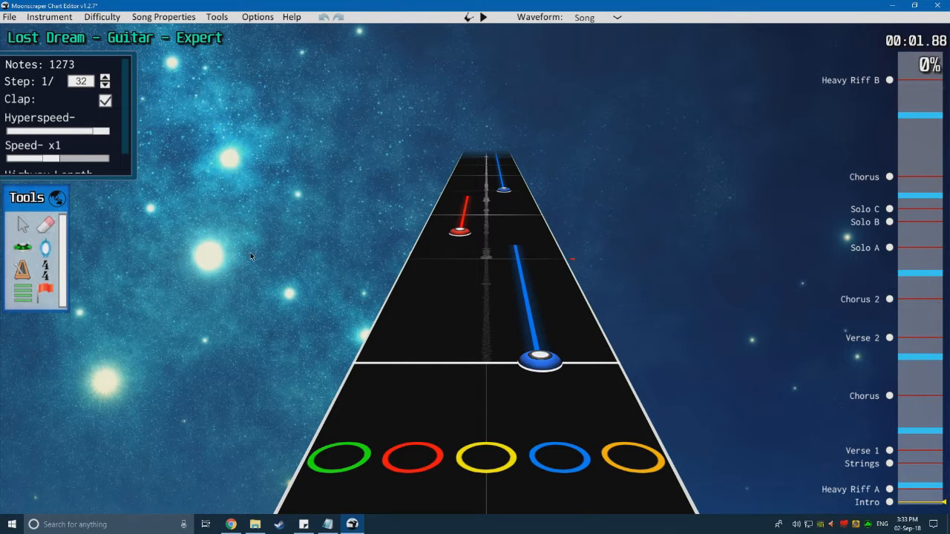
{"action": "scroll", "coordinate": [248, 256], "scroll_direction": "up", "scroll_amount": 2}
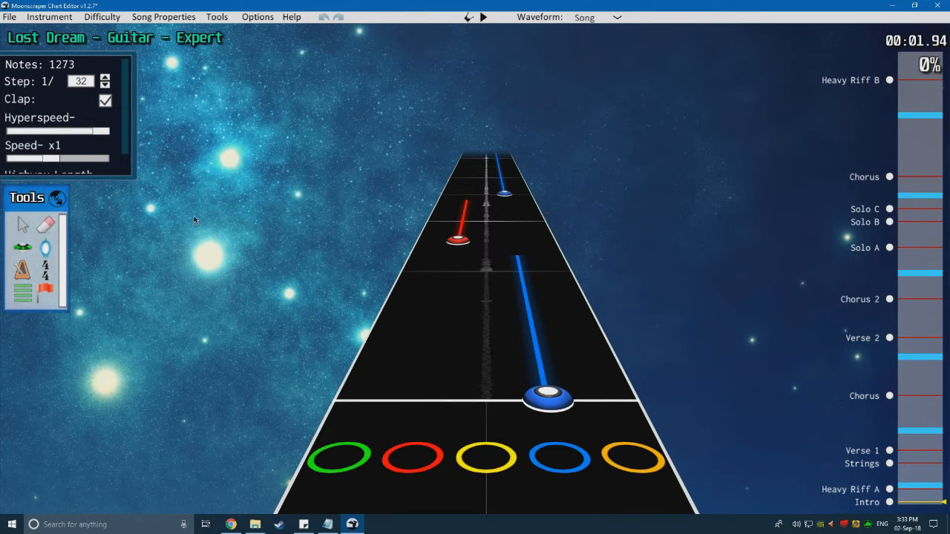
{"action": "scroll", "coordinate": [194, 219], "scroll_direction": "up", "scroll_amount": 1}
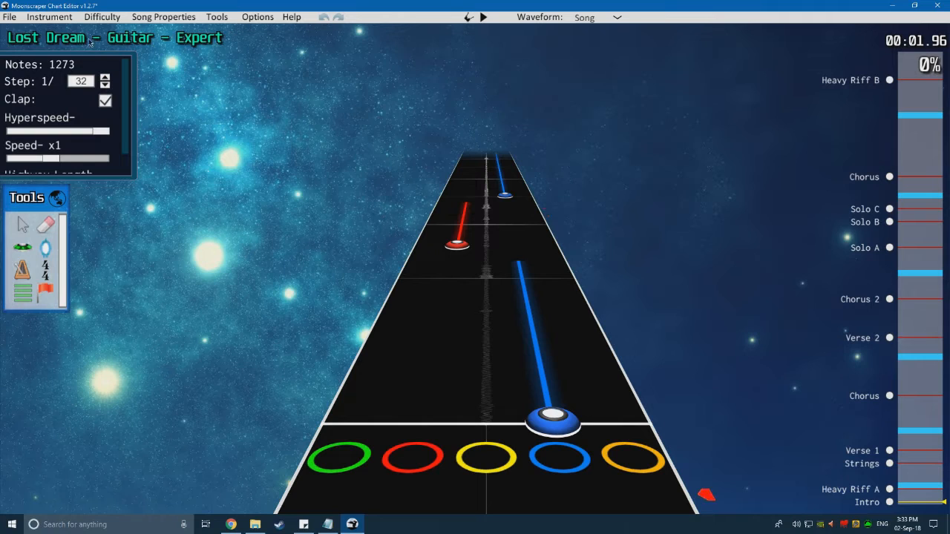
Step: Set up a .chart export with Copy Down To Empty Difficulties and Generate song.ini enabled
{"action": "left_click", "coordinate": [10, 16]}
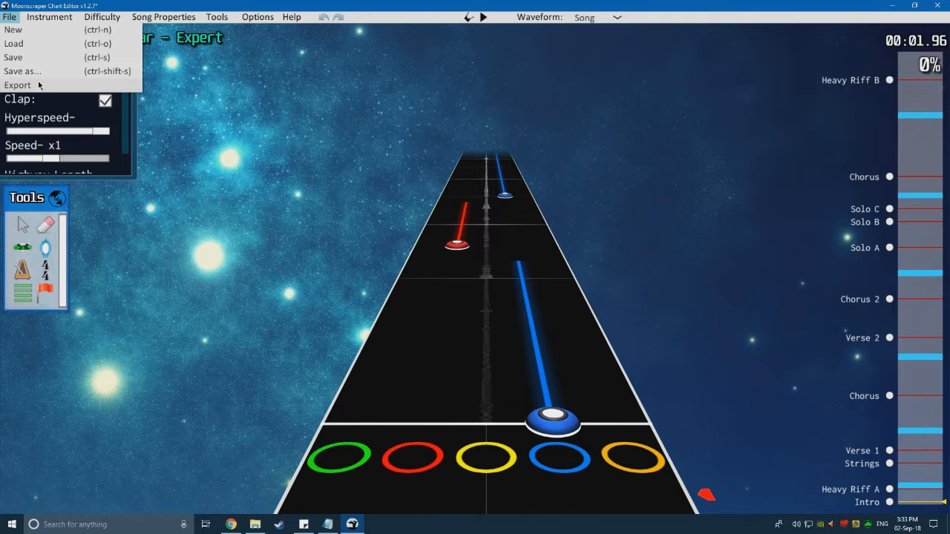
{"action": "left_click", "coordinate": [18, 84]}
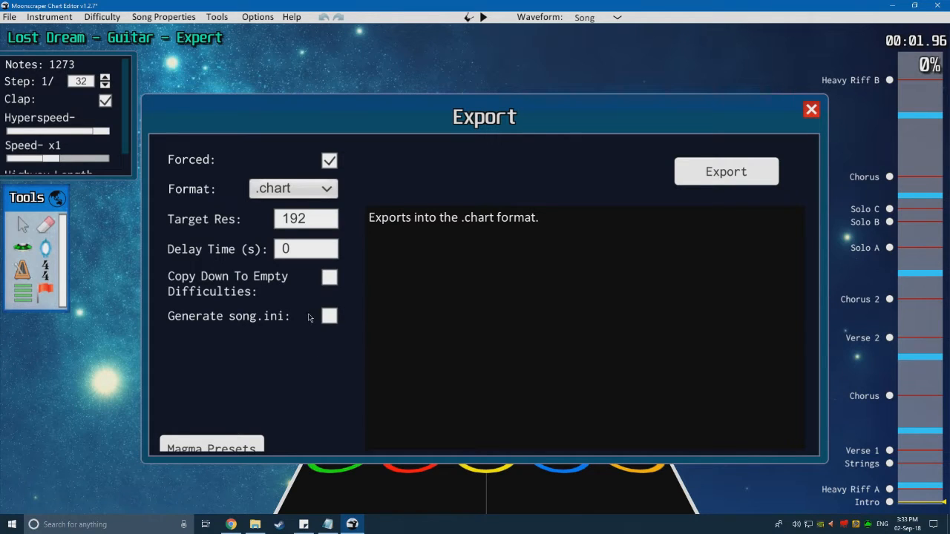
{"action": "left_click", "coordinate": [328, 278]}
{"action": "left_click", "coordinate": [329, 317]}
Step: Export the chart under the file name notes in the Destiny Potato - Lost Dream folder and close the export window
{"action": "left_click", "coordinate": [692, 172]}
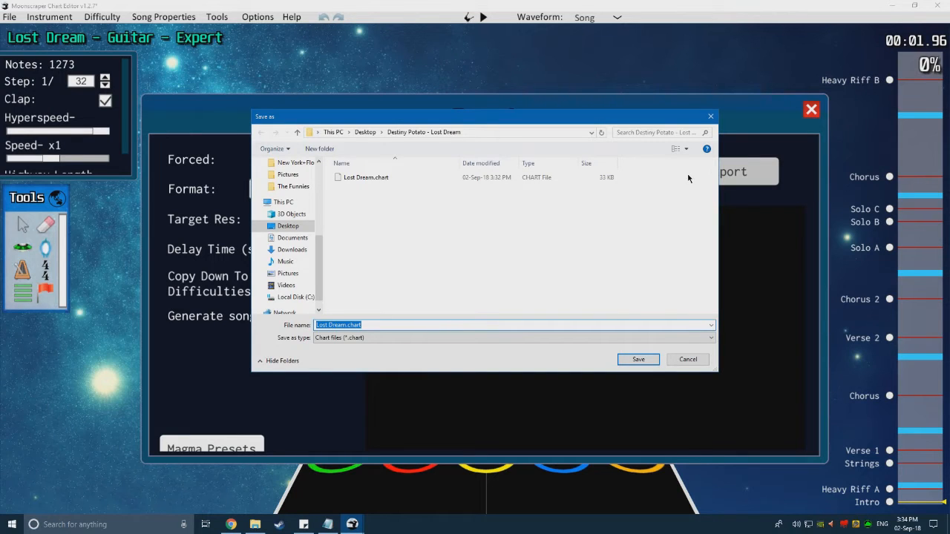
{"action": "type", "text": "notes"}
{"action": "key", "text": "Return"}
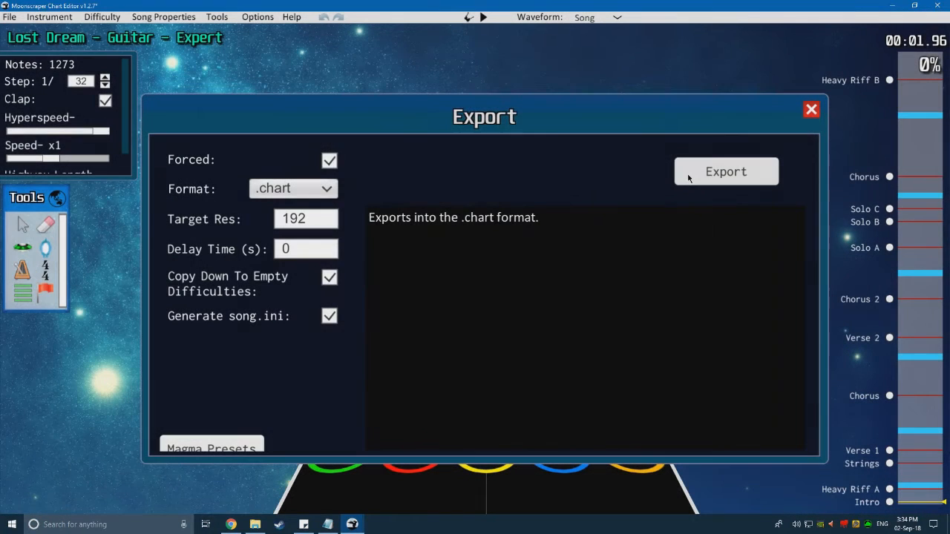
{"action": "left_click", "coordinate": [813, 109]}
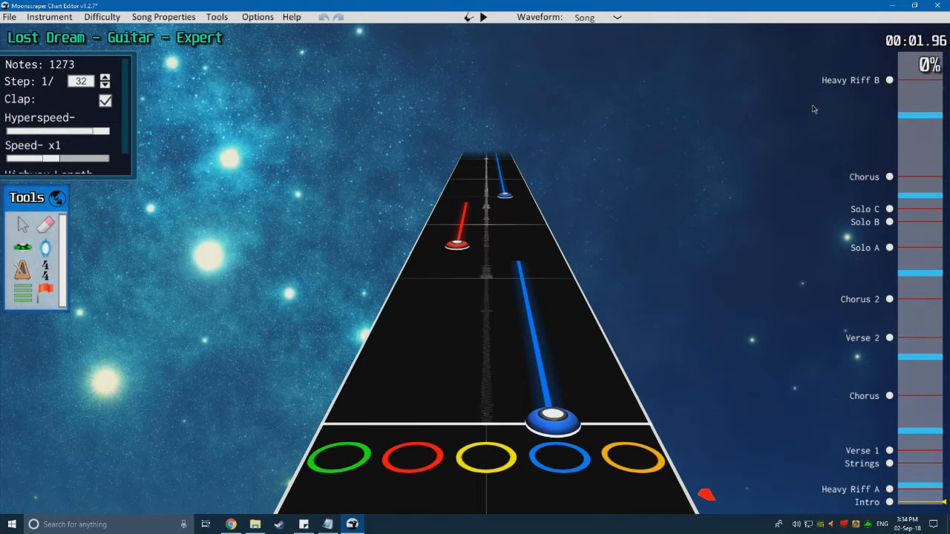
Step: Exit the chart editor, saving the chart on the way out
{"action": "left_click", "coordinate": [937, 5]}
{"action": "left_click", "coordinate": [438, 290]}
{"action": "left_click", "coordinate": [822, 95]}
Step: Open the Destiny Potato - Lost Dream folder on the desktop and check the exported notes.chart and song.ini beside Lost Dream.chart
{"action": "left_click", "coordinate": [332, 196]}
{"action": "double_click", "coordinate": [331, 197]}
{"action": "left_click", "coordinate": [518, 212]}
{"action": "left_click", "coordinate": [506, 233]}
{"action": "left_click", "coordinate": [517, 199]}
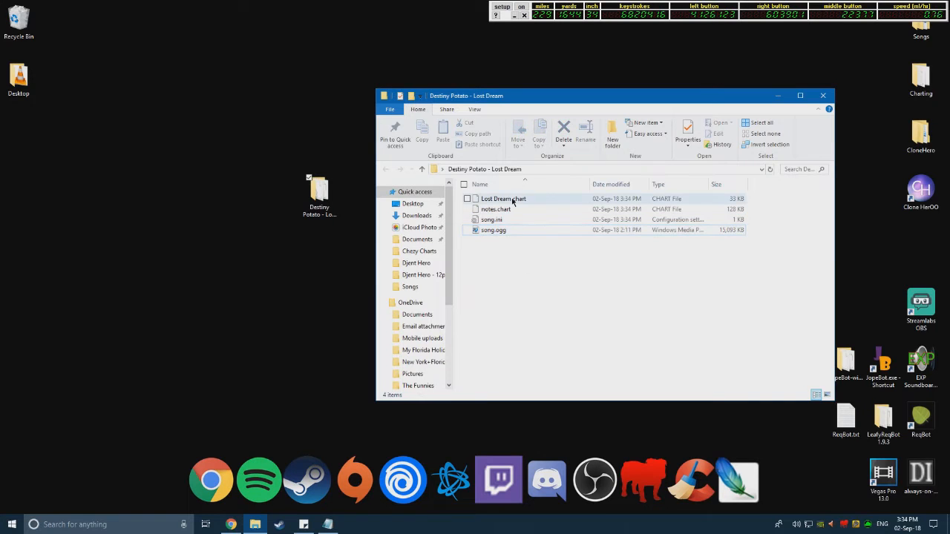
Step: Move Lost Dream.chart out of the song folder and place it beside the folder on the desktop
{"action": "left_click_drag", "start_coordinate": [536, 204], "coordinate": [286, 211]}
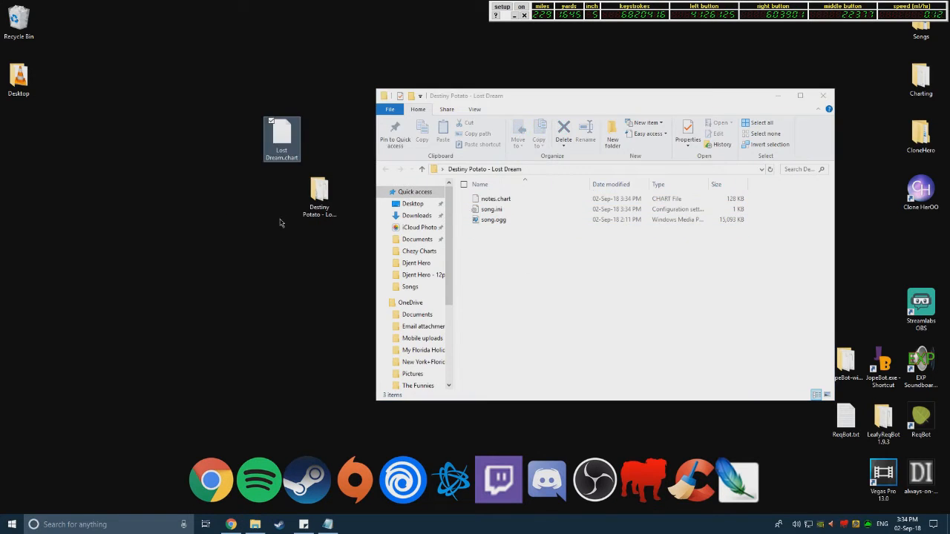
{"action": "left_click_drag", "start_coordinate": [292, 149], "coordinate": [291, 204]}
{"action": "left_click", "coordinate": [291, 244]}
{"action": "left_click_drag", "start_coordinate": [234, 255], "coordinate": [290, 150]}
{"action": "left_click", "coordinate": [233, 270]}
{"action": "left_click_drag", "start_coordinate": [232, 274], "coordinate": [298, 172]}
{"action": "left_click", "coordinate": [274, 285]}
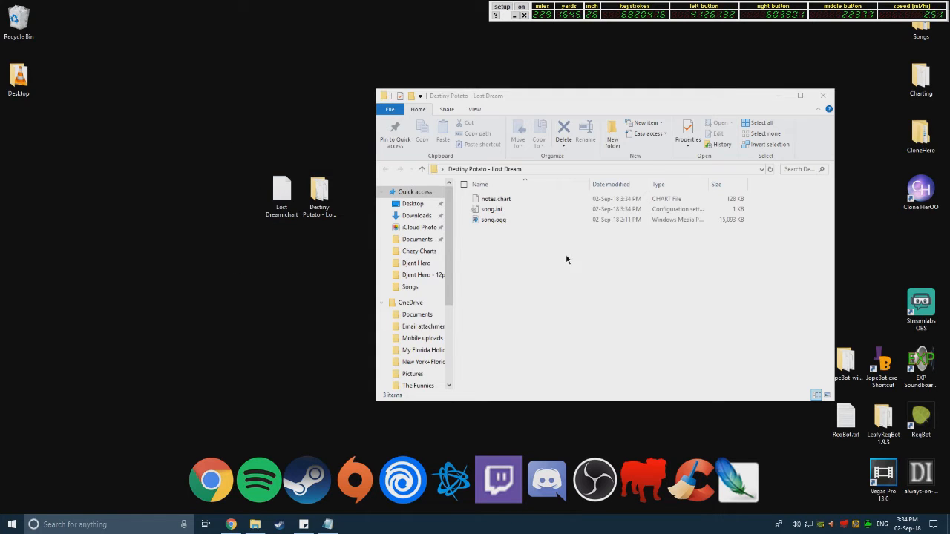
{"action": "left_click", "coordinate": [598, 260]}
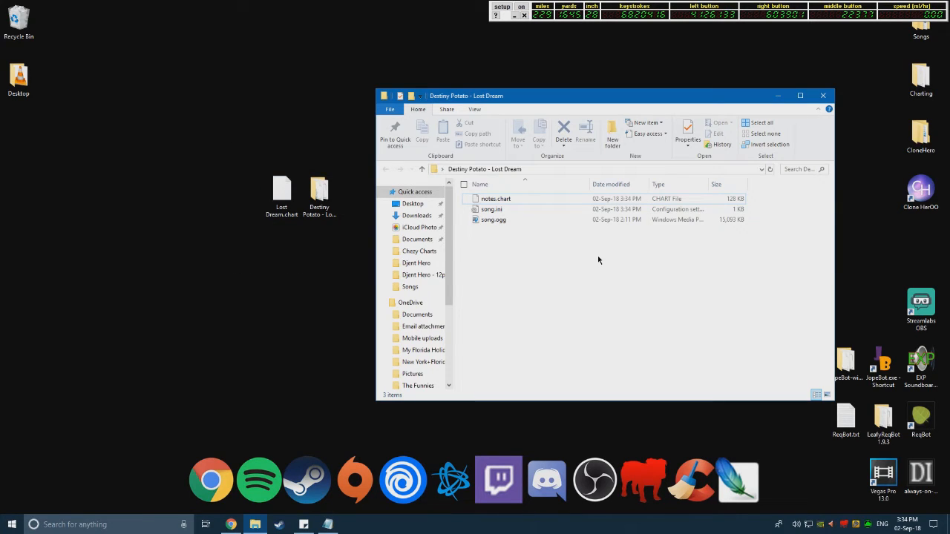
{"action": "left_click", "coordinate": [519, 202]}
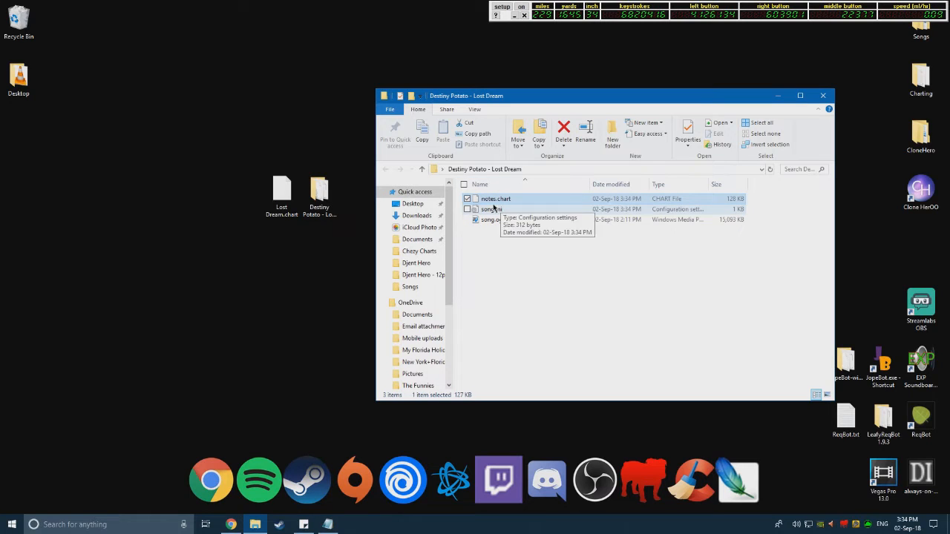
{"action": "left_click", "coordinate": [555, 289]}
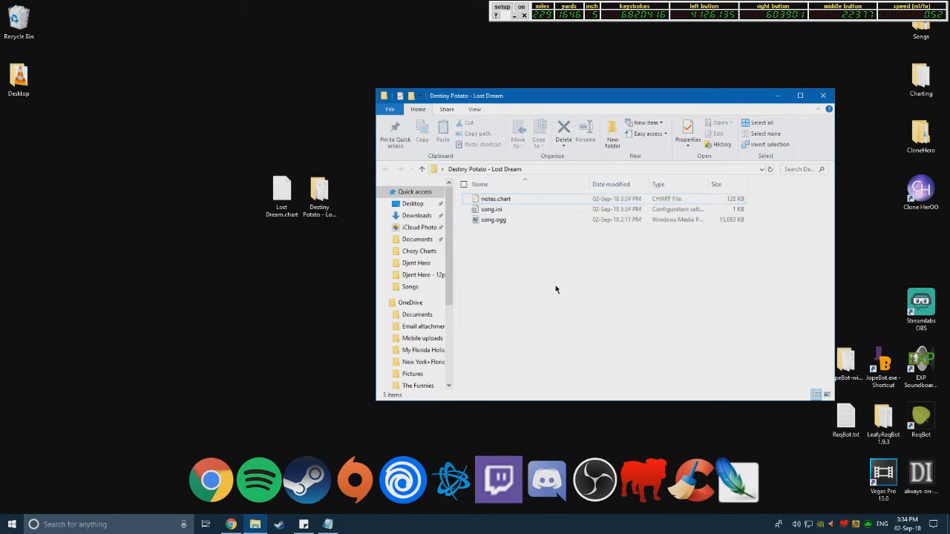
{"action": "left_click", "coordinate": [509, 200]}
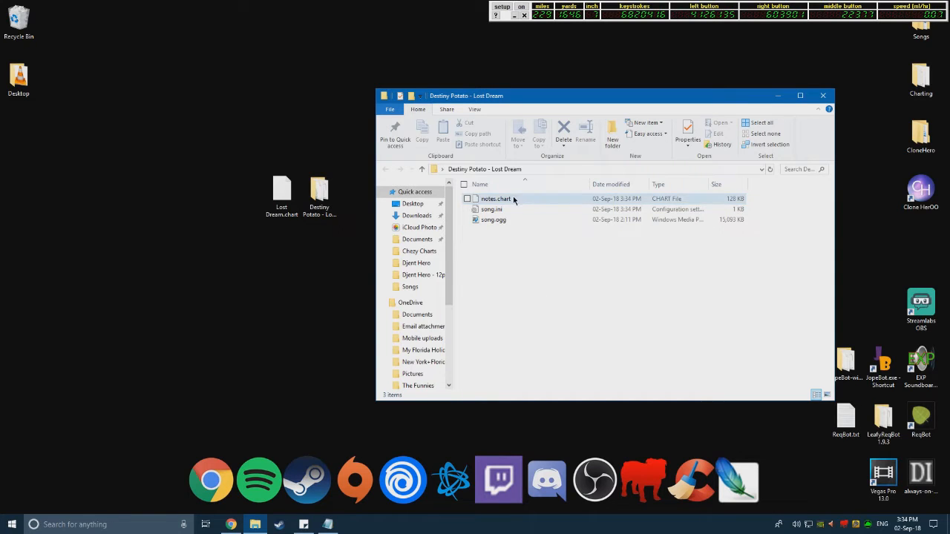
{"action": "left_click", "coordinate": [515, 258]}
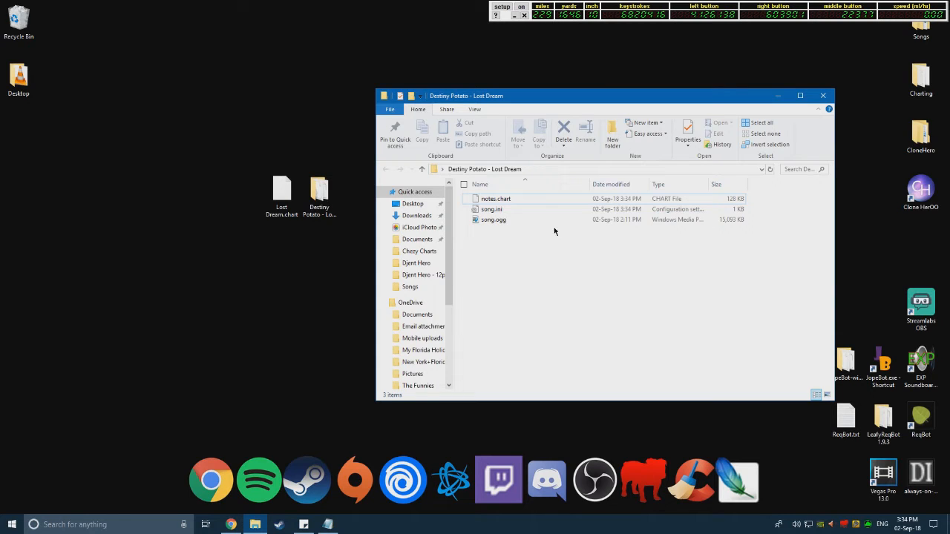
{"action": "left_click", "coordinate": [179, 299]}
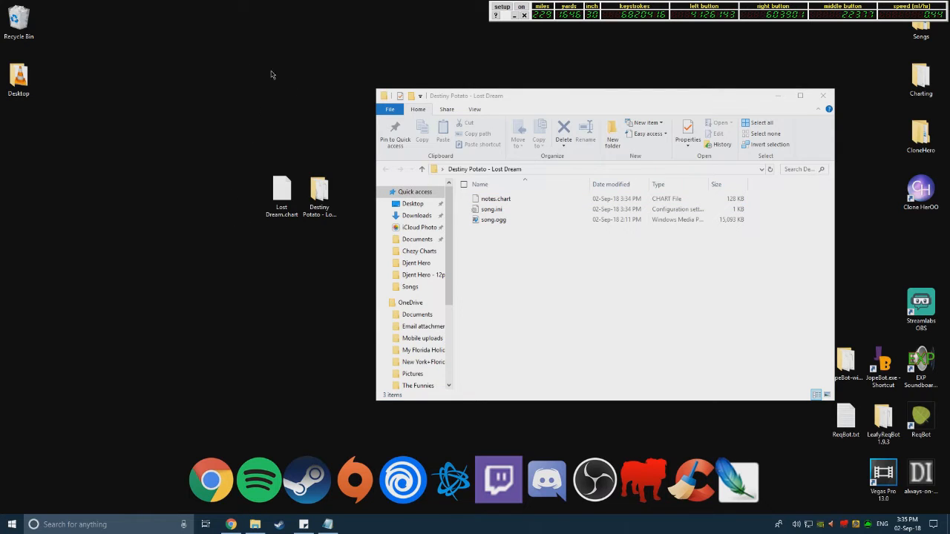
{"action": "left_click", "coordinate": [603, 299]}
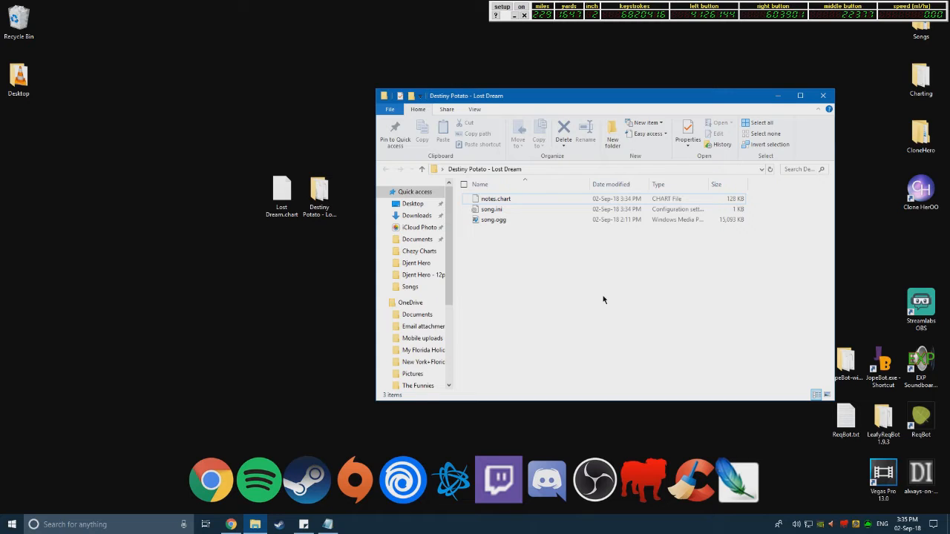
{"action": "left_click_drag", "start_coordinate": [600, 284], "coordinate": [530, 202]}
{"action": "left_click", "coordinate": [564, 260]}
Step: Move the folder window aside, switch to Chrome and open the Destiny Potato LUN album cover from the image results
{"action": "left_click_drag", "start_coordinate": [692, 96], "coordinate": [447, 73]}
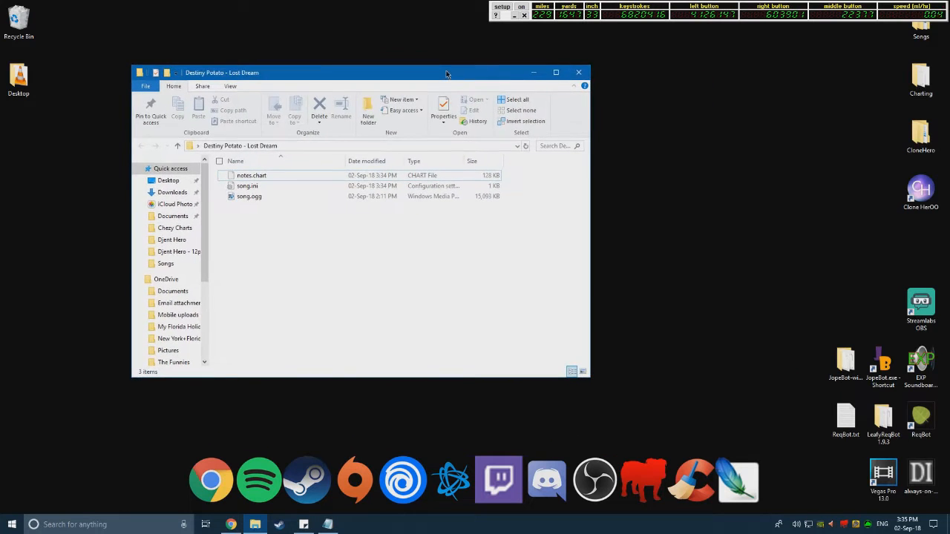
{"action": "left_click", "coordinate": [230, 525]}
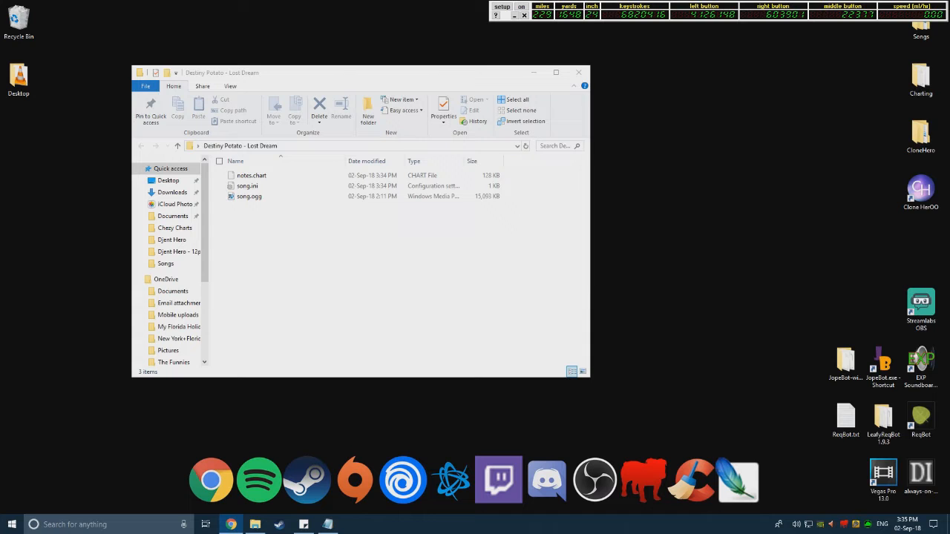
{"action": "scroll", "coordinate": [478, 294], "scroll_direction": "down", "scroll_amount": 1}
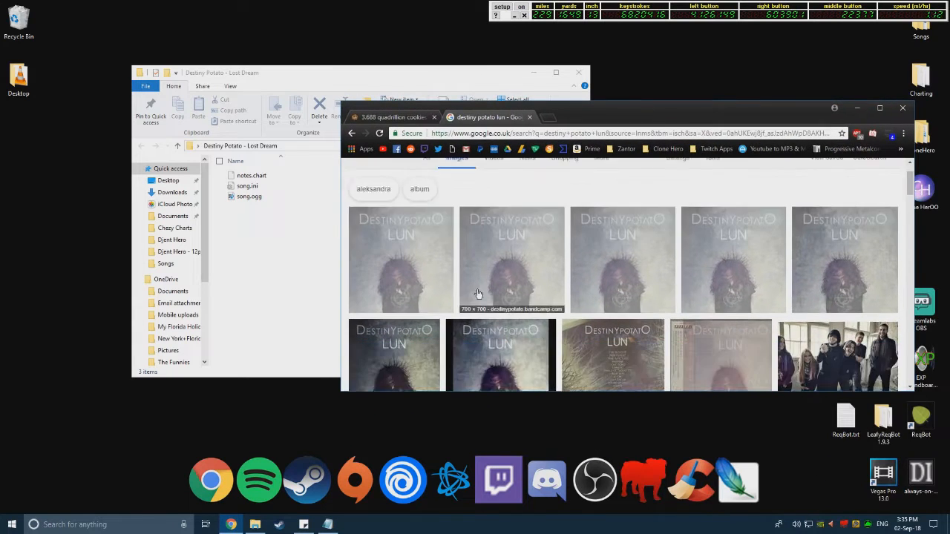
{"action": "left_click", "coordinate": [409, 278]}
Step: Save the cover image as album.png in the Destiny Potato - Lost Dream folder, with the file type set to All Files
{"action": "right_click", "coordinate": [511, 262]}
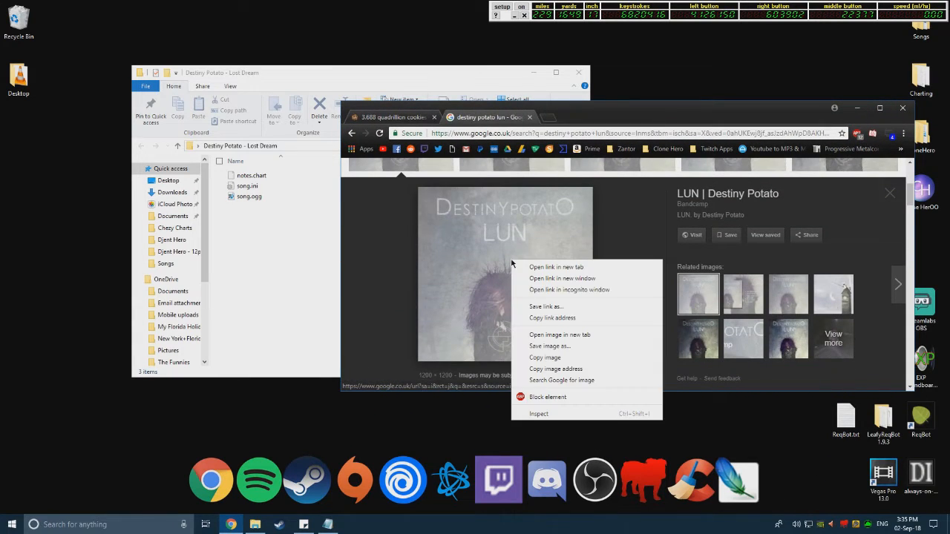
{"action": "left_click", "coordinate": [557, 347]}
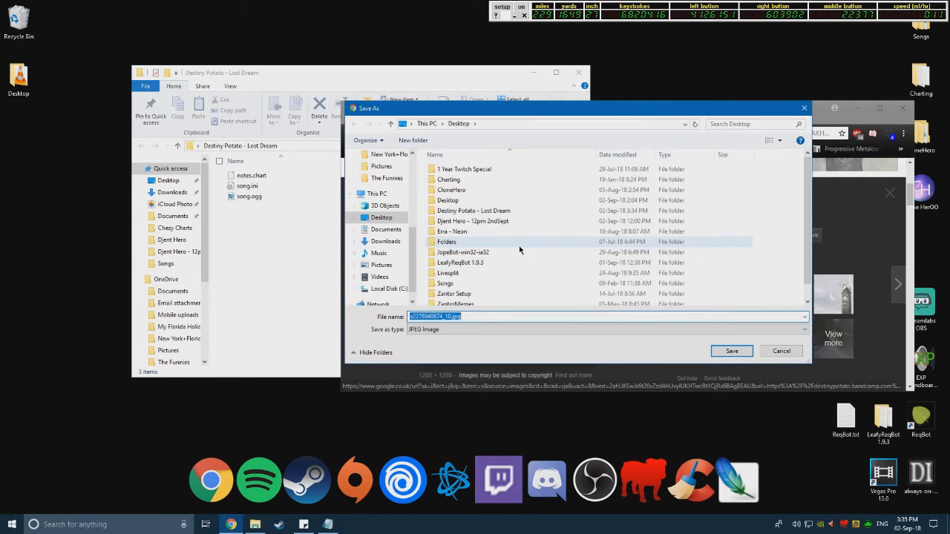
{"action": "double_click", "coordinate": [494, 211]}
{"action": "type", "text": "album"}
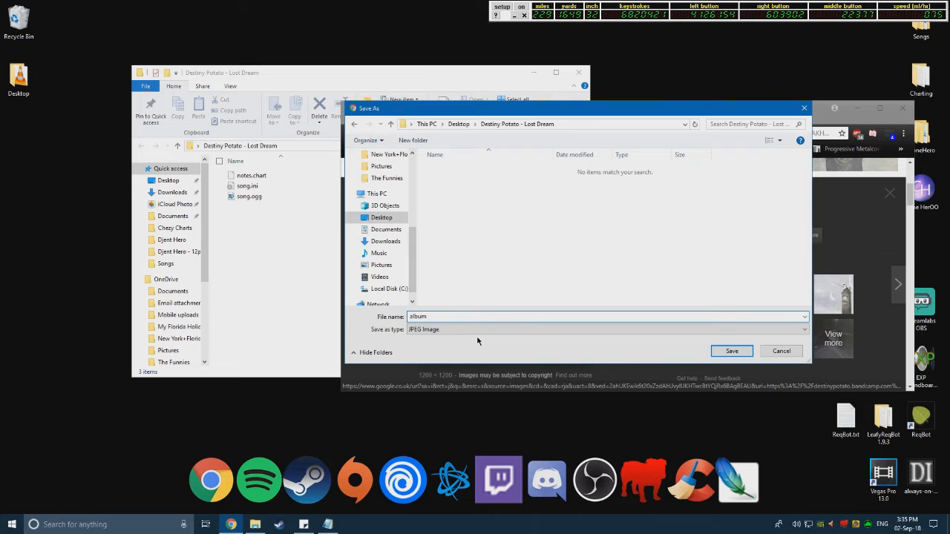
{"action": "left_click", "coordinate": [446, 330]}
{"action": "left_click", "coordinate": [432, 338]}
{"action": "left_click", "coordinate": [444, 317]}
{"action": "left_click", "coordinate": [452, 317]}
{"action": "type", "text": ".png"}
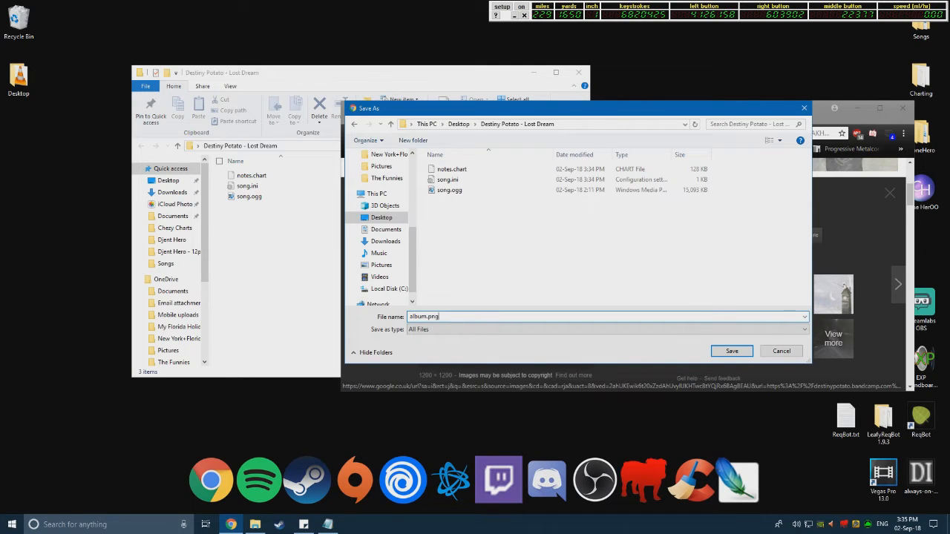
{"action": "key", "text": "Return"}
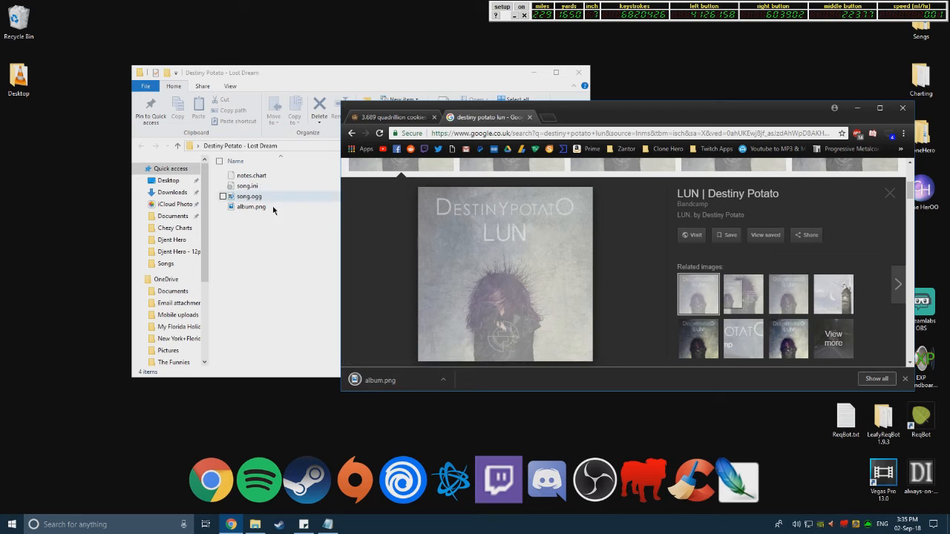
Step: Sort the song folder's files by name and move the browser window out of the way
{"action": "left_click", "coordinate": [270, 197]}
{"action": "left_click", "coordinate": [278, 160]}
{"action": "left_click", "coordinate": [278, 162]}
{"action": "left_click", "coordinate": [280, 176]}
{"action": "left_click_drag", "start_coordinate": [633, 118], "coordinate": [949, 171]}
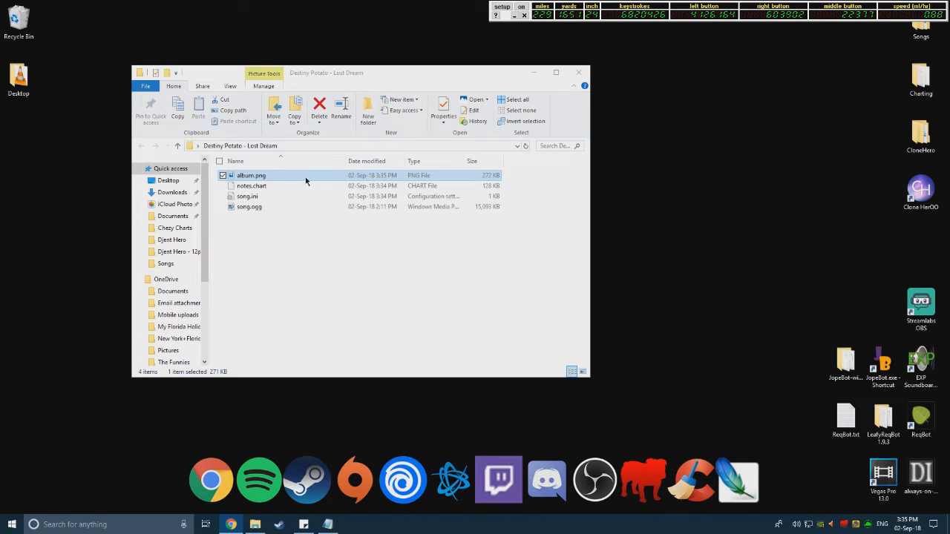
{"action": "left_click", "coordinate": [522, 209]}
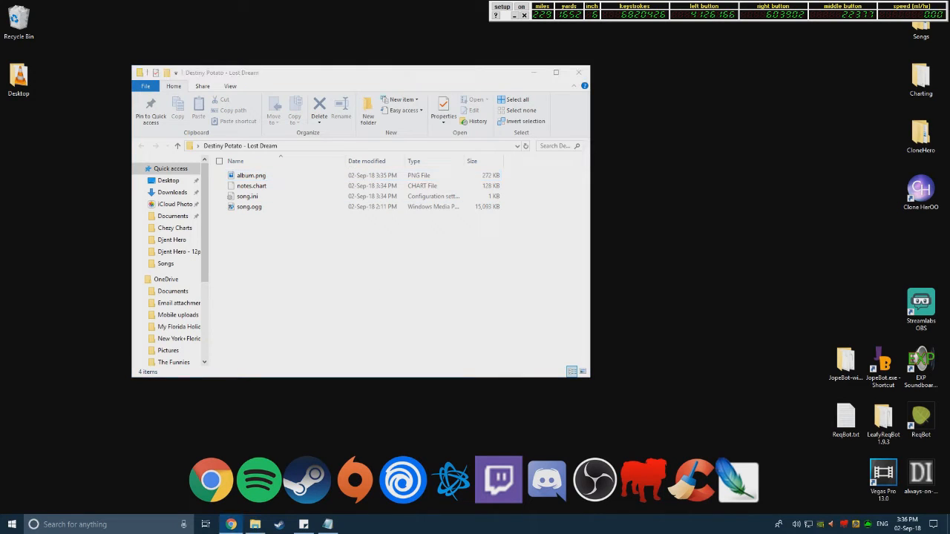
Step: Open song.ini in Notepad and place its window beside the folder's file list
{"action": "left_click", "coordinate": [282, 197]}
{"action": "double_click", "coordinate": [282, 196]}
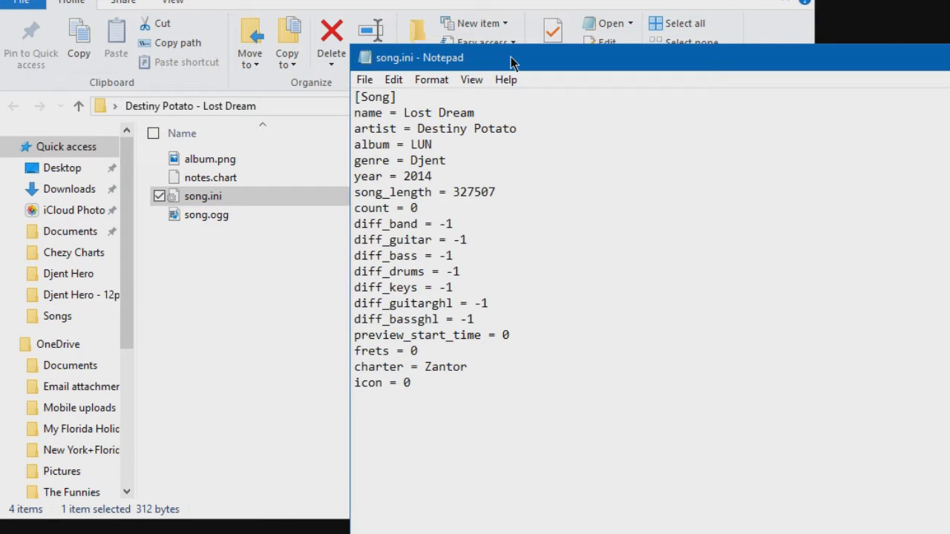
{"action": "left_click_drag", "start_coordinate": [510, 59], "coordinate": [533, 59]}
{"action": "left_click_drag", "start_coordinate": [733, 59], "coordinate": [948, 87]}
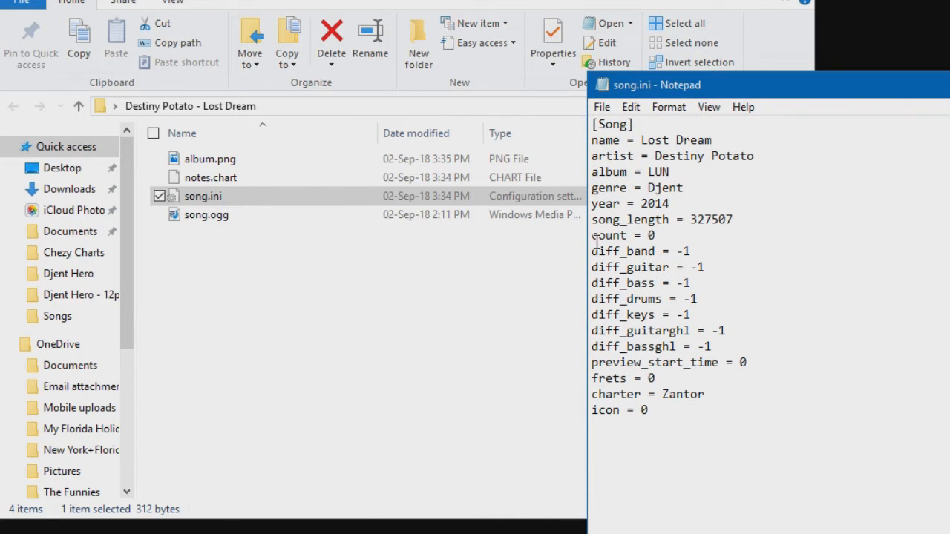
Step: Delete the diff_band, diff_bass, diff_drums, diff_keys, diff_guitarghl and diff_bassghl lines from song.ini, keeping diff_guitar
{"action": "left_click_drag", "start_coordinate": [590, 251], "coordinate": [691, 249]}
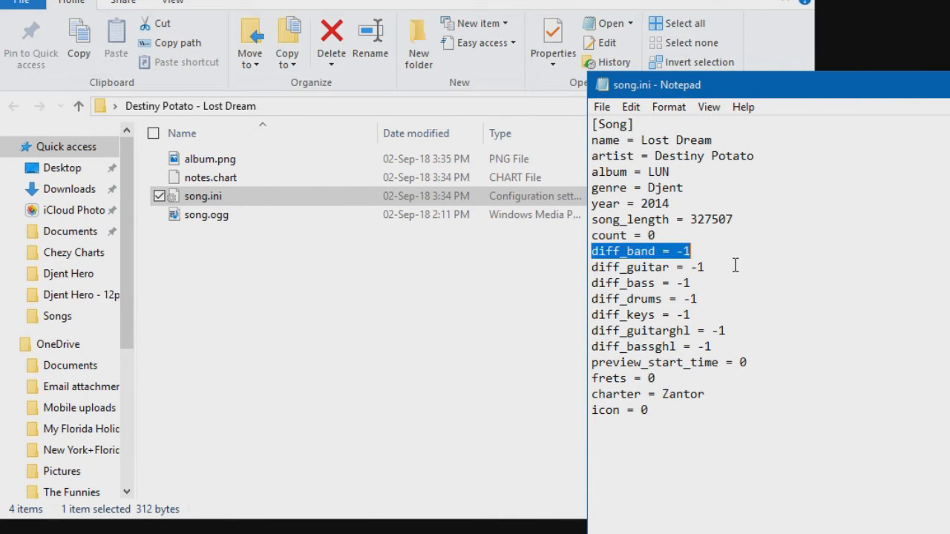
{"action": "key", "text": "BackSpace"}
{"action": "key", "text": "BackSpace"}
{"action": "left_click_drag", "start_coordinate": [594, 266], "coordinate": [671, 266]}
{"action": "left_click", "coordinate": [749, 287]}
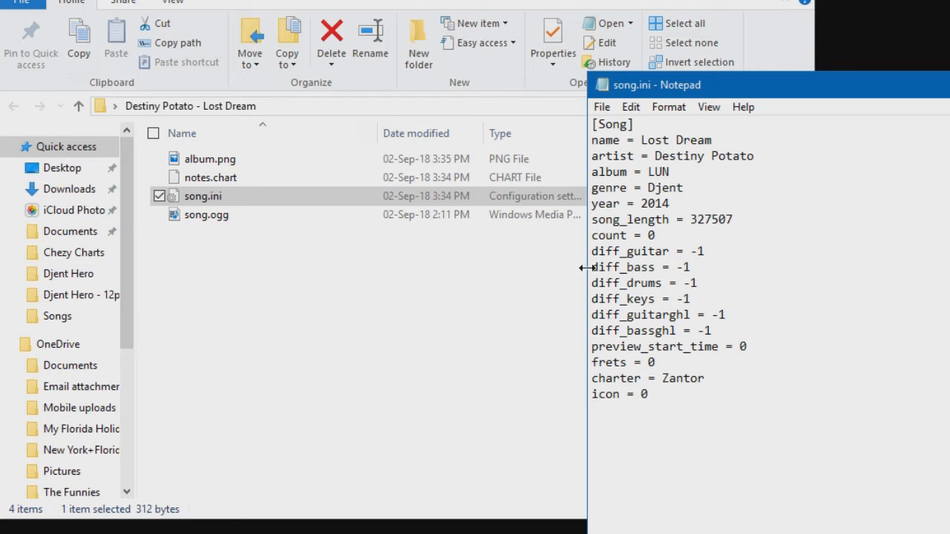
{"action": "left_click_drag", "start_coordinate": [593, 267], "coordinate": [795, 326]}
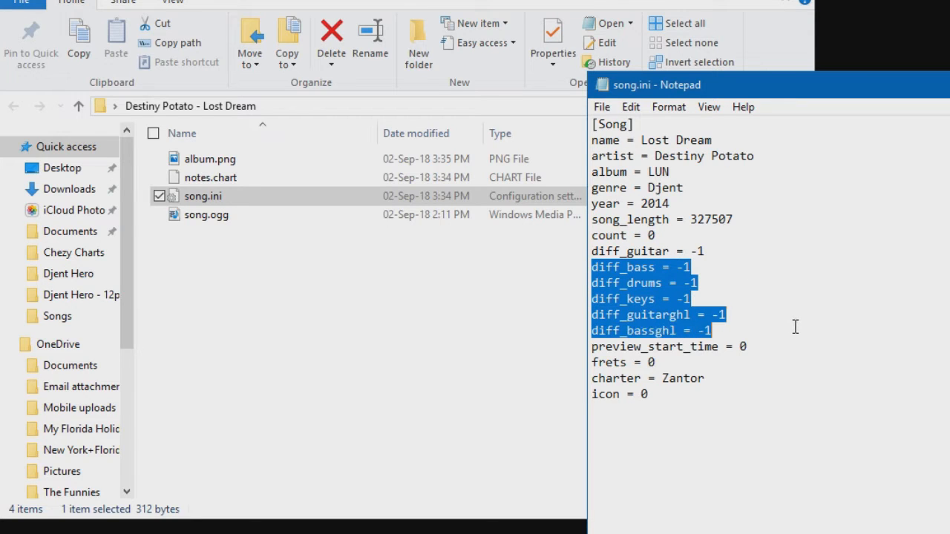
{"action": "key", "text": "BackSpace"}
{"action": "key", "text": "BackSpace"}
Step: Set diff_guitar to 2 in song.ini
{"action": "left_click_drag", "start_coordinate": [707, 251], "coordinate": [692, 251]}
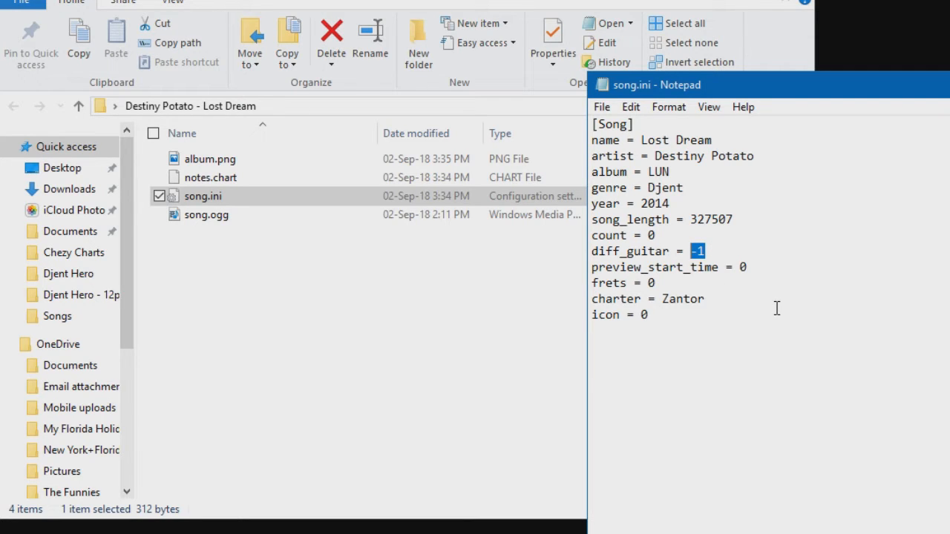
{"action": "type", "text": "3"}
{"action": "key", "text": "BackSpace"}
{"action": "type", "text": "2"}
Step: Select the icon value in song.ini and open the Game Icons folder inside CloneHero21.6's Custom folder
{"action": "double_click", "coordinate": [644, 314]}
{"action": "key", "text": "alt+Tab"}
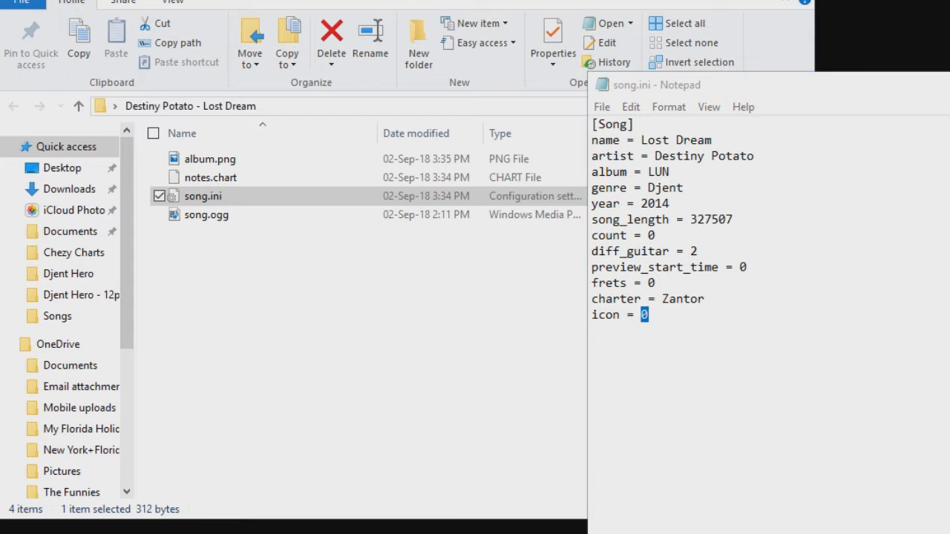
{"action": "key", "text": "alt+Tab"}
{"action": "double_click", "coordinate": [241, 205]}
{"action": "left_click", "coordinate": [266, 202]}
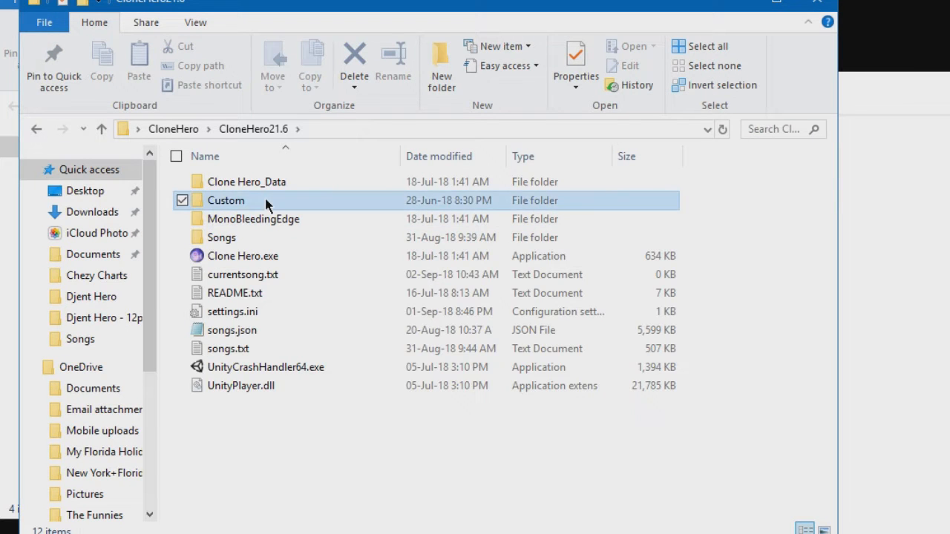
{"action": "double_click", "coordinate": [265, 202]}
{"action": "double_click", "coordinate": [268, 184]}
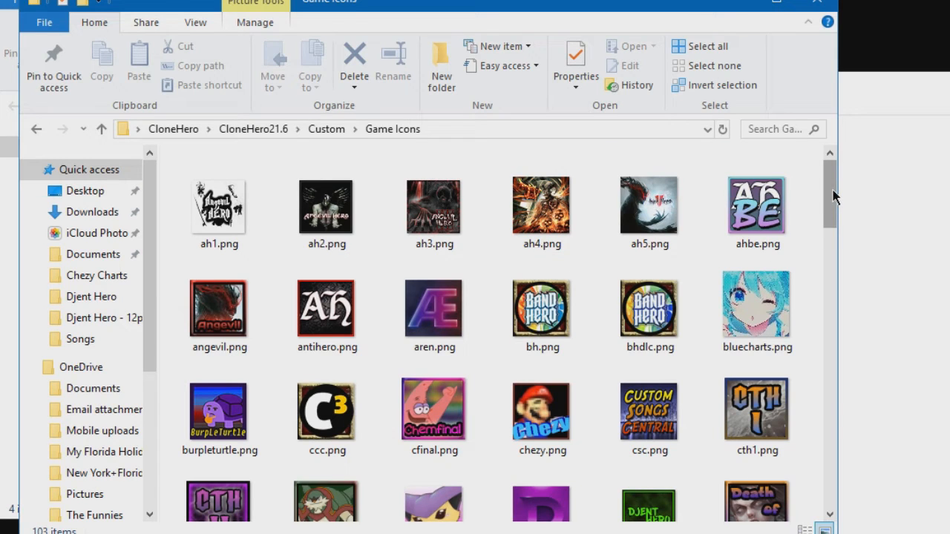
Step: Browse the Game Icons images to see which file names can serve as the song's icon value
{"action": "left_click", "coordinate": [777, 217]}
{"action": "left_click", "coordinate": [233, 310]}
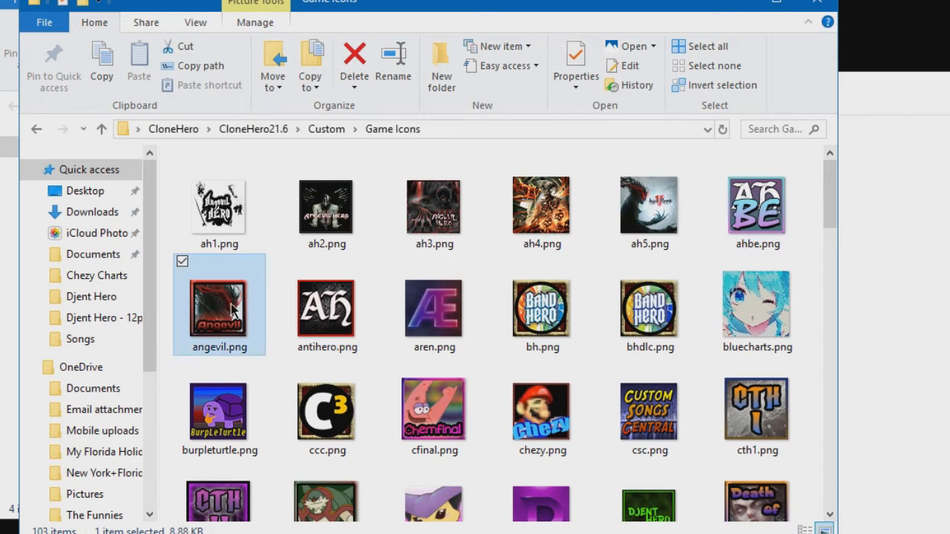
{"action": "left_click", "coordinate": [355, 323]}
{"action": "left_click", "coordinate": [434, 308]}
{"action": "left_click", "coordinate": [328, 412]}
{"action": "scroll", "coordinate": [324, 413], "scroll_direction": "down", "scroll_amount": 2}
{"action": "left_click_drag", "start_coordinate": [823, 256], "coordinate": [735, 515]}
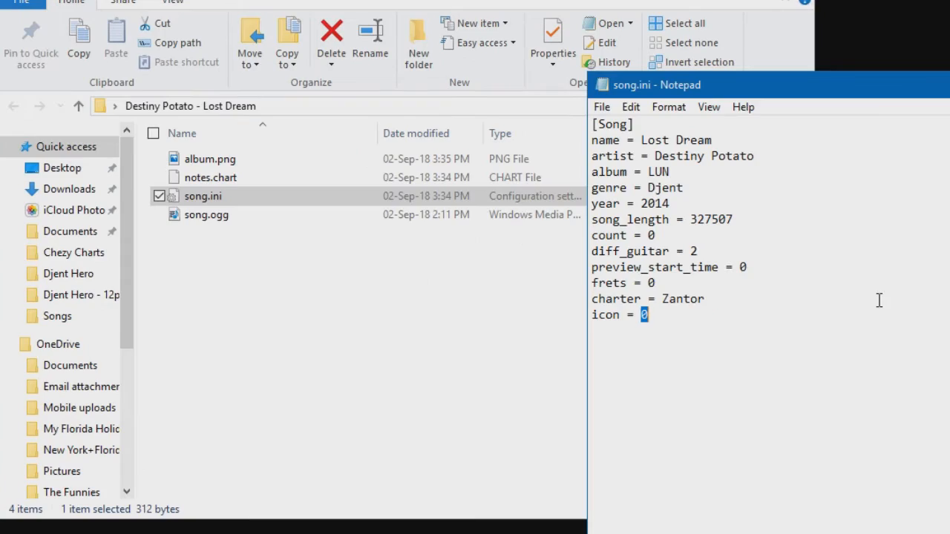
Step: Set the icon value to DjentHero in song.ini
{"action": "left_click", "coordinate": [879, 301]}
{"action": "mouse_move", "coordinate": [653, 317]}
{"action": "left_mouse_down"}
{"action": "mouse_move", "coordinate": [637, 315]}
{"action": "mouse_move", "coordinate": [648, 314]}
{"action": "left_mouse_up"}
{"action": "type", "text": "DjentHero"}
{"action": "left_click_drag", "start_coordinate": [734, 322], "coordinate": [591, 314]}
{"action": "left_click", "coordinate": [780, 322]}
{"action": "left_click_drag", "start_coordinate": [779, 322], "coordinate": [528, 304]}
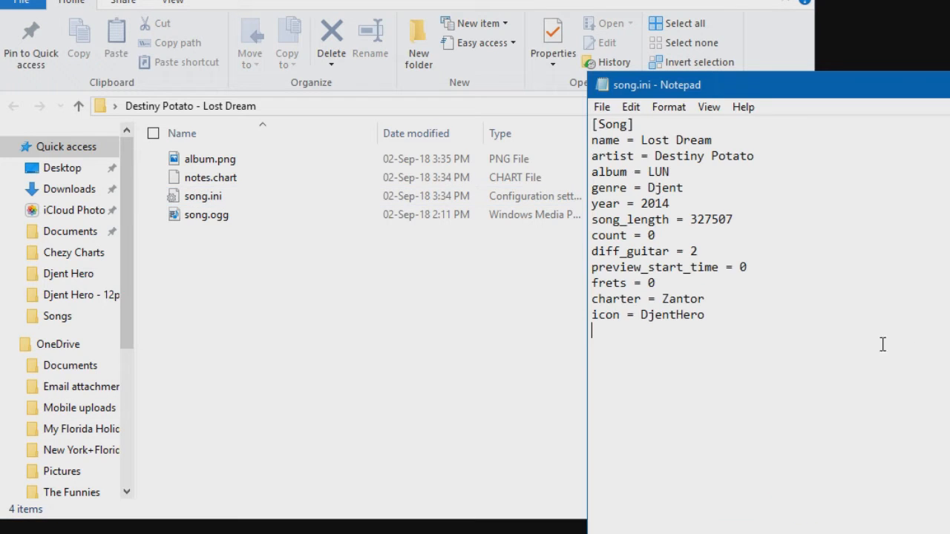
Step: Add an album_track line set to 10, looking up Lost Dream's track number in the browser's LUN song list
{"action": "left_click_drag", "start_coordinate": [848, 334], "coordinate": [735, 313]}
{"action": "key", "text": "Return"}
{"action": "type", "text": "album_track ="}
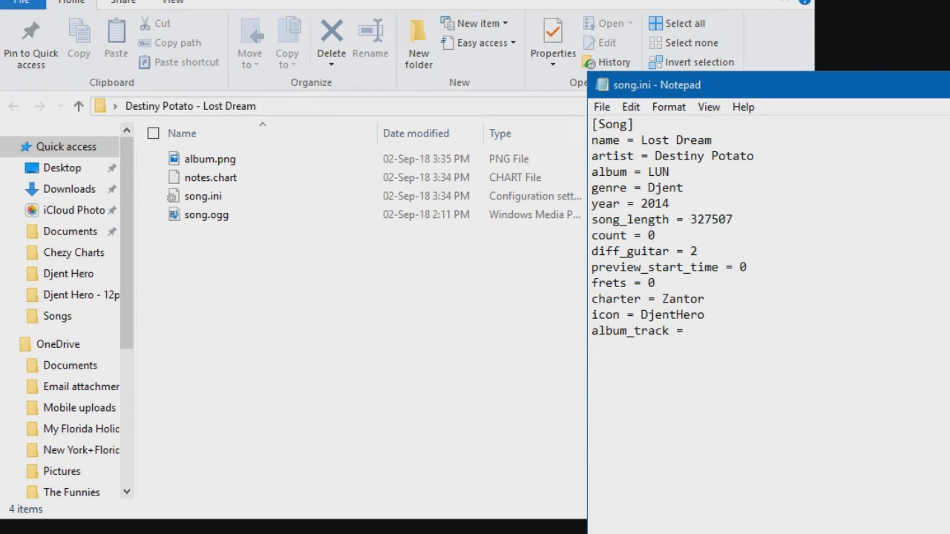
{"action": "key", "text": "alt+Tab"}
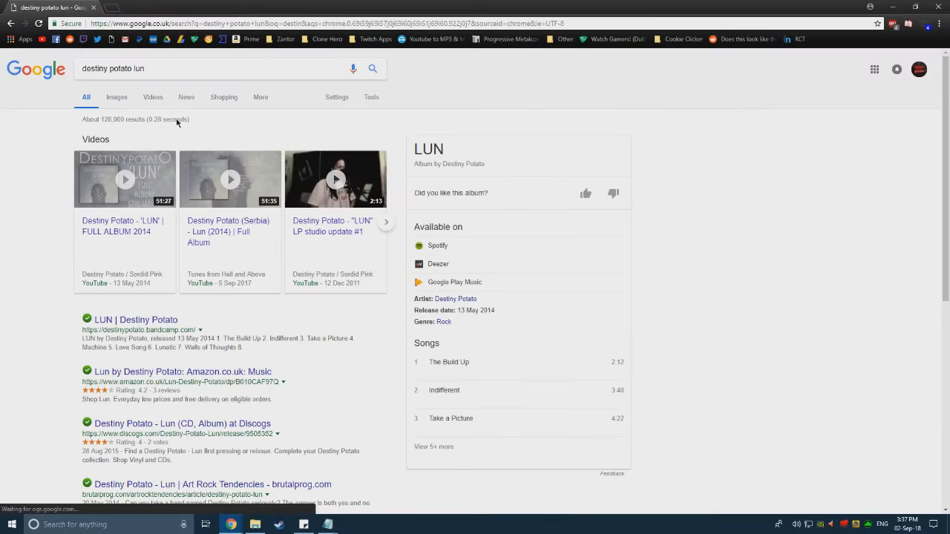
{"action": "scroll", "coordinate": [428, 351], "scroll_direction": "down", "scroll_amount": 2}
{"action": "left_click", "coordinate": [433, 348]}
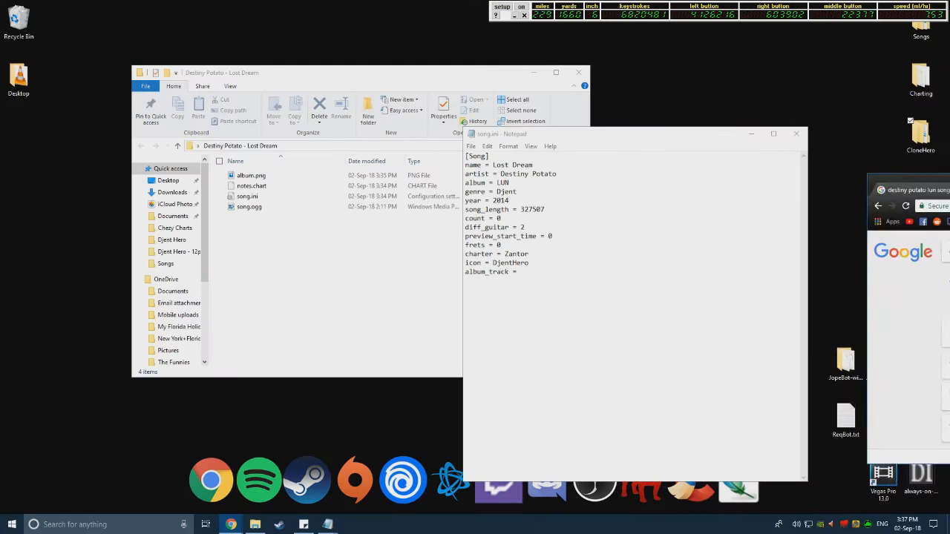
{"action": "type", "text": "10"}
{"action": "key", "text": "Return"}
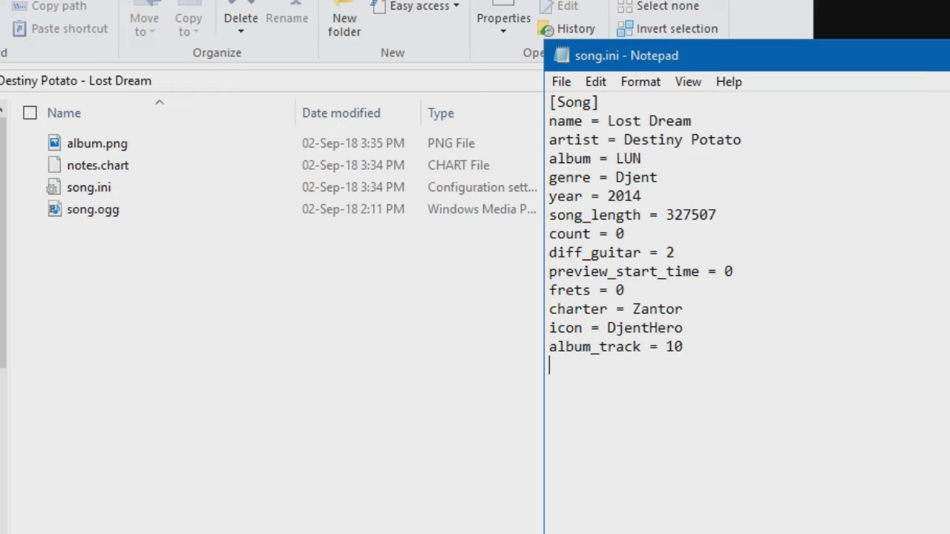
Step: Add a playlist_track line set to 6 below the album_track line in song.ini
{"action": "type", "text": "p"}
{"action": "key", "text": "BackSpace"}
{"action": "type", "text": "playlist_track"}
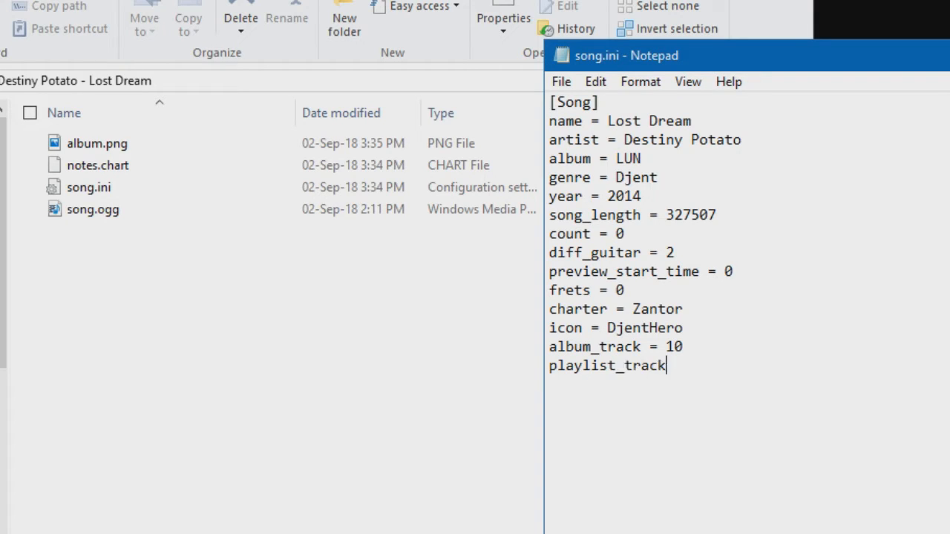
{"action": "type", "text": " = 6"}
{"action": "left_click_drag", "start_coordinate": [706, 362], "coordinate": [684, 364]}
Step: Add a loading_phrase line to song.ini reading "Destiny Potato are from Serbia!"
{"action": "left_click", "coordinate": [696, 396]}
{"action": "type", "text": "loading_p"}
{"action": "type", "text": "hre"}
{"action": "type", "text": "se"}
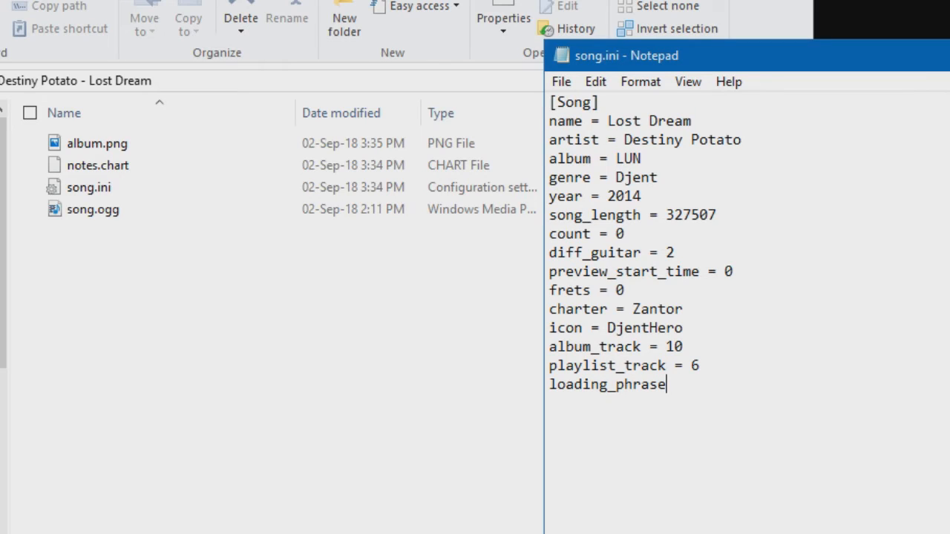
{"action": "type", "text": " ="}
{"action": "key", "text": "alt+Tab"}
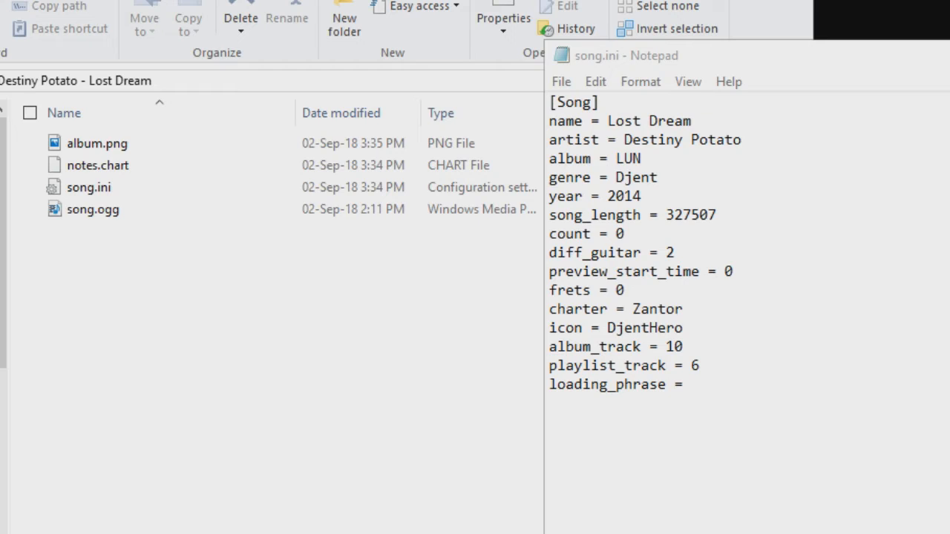
{"action": "left_click", "coordinate": [877, 386]}
{"action": "type", "text": "Destiny Potato are from Serbi"}
{"action": "key", "text": "BackSpace"}
{"action": "type", "text": "biea"}
{"action": "key", "text": "BackSpace"}
{"action": "key", "text": "BackSpace"}
{"action": "type", "text": "a!"}
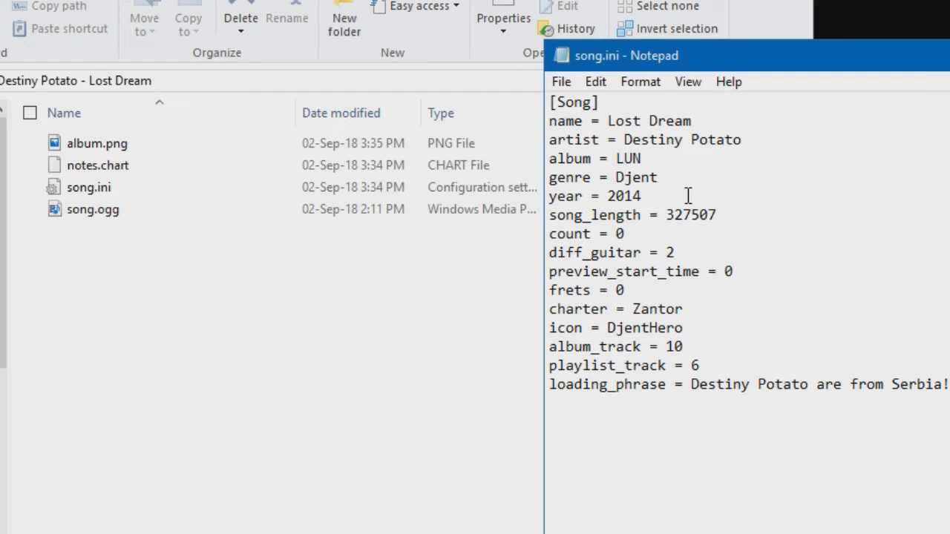
Step: Save song.ini, then close it and the Destiny Potato - Lost Dream folder window
{"action": "left_click", "coordinate": [562, 82]}
{"action": "left_click", "coordinate": [586, 150]}
{"action": "left_click_drag", "start_coordinate": [949, 385], "coordinate": [682, 385]}
{"action": "left_click", "coordinate": [691, 384]}
{"action": "left_click_drag", "start_coordinate": [684, 391], "coordinate": [948, 386]}
{"action": "left_click", "coordinate": [561, 82]}
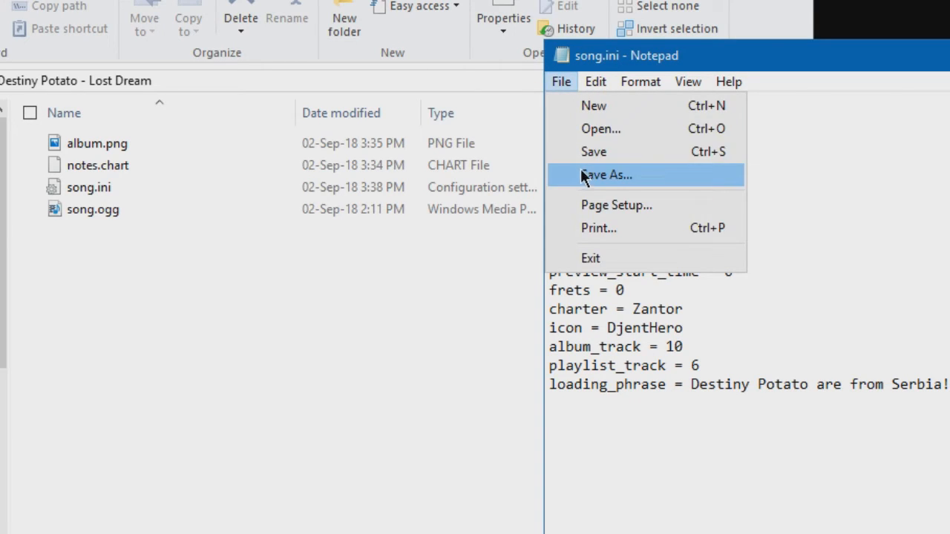
{"action": "left_click", "coordinate": [607, 149]}
{"action": "key", "text": "alt+F4"}
{"action": "left_click_drag", "start_coordinate": [394, 80], "coordinate": [632, 67]}
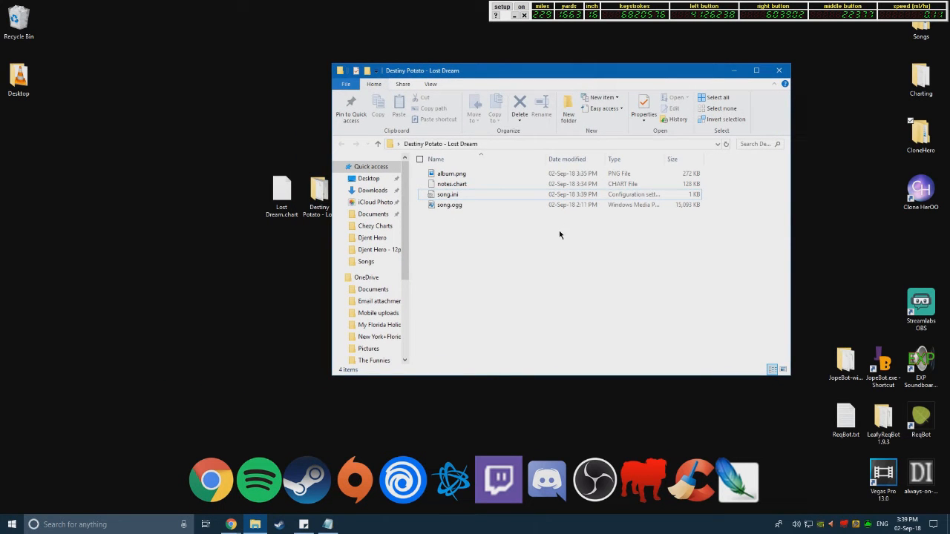
{"action": "left_click", "coordinate": [778, 70]}
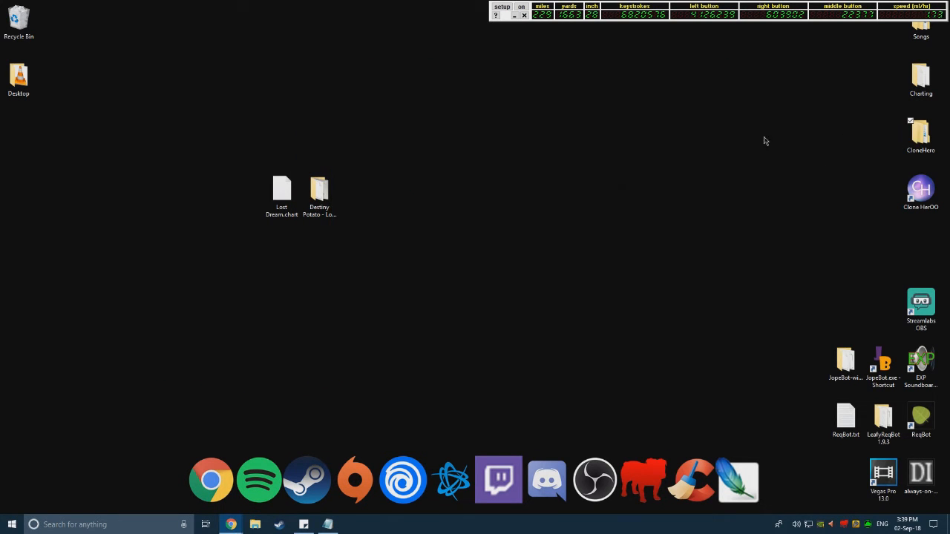
Step: Move Lost Dream.chart and the Destiny Potato - Lost Dream folder apart on the desktop
{"action": "left_click", "coordinate": [696, 223]}
{"action": "left_click_drag", "start_coordinate": [282, 192], "coordinate": [244, 191]}
{"action": "left_click", "coordinate": [286, 263]}
{"action": "left_click_drag", "start_coordinate": [308, 198], "coordinate": [383, 199]}
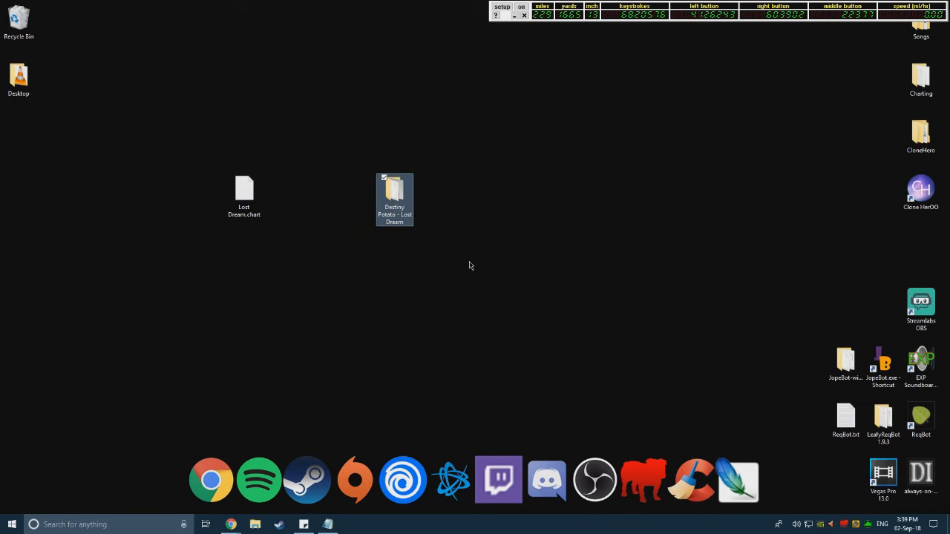
{"action": "left_click", "coordinate": [469, 265]}
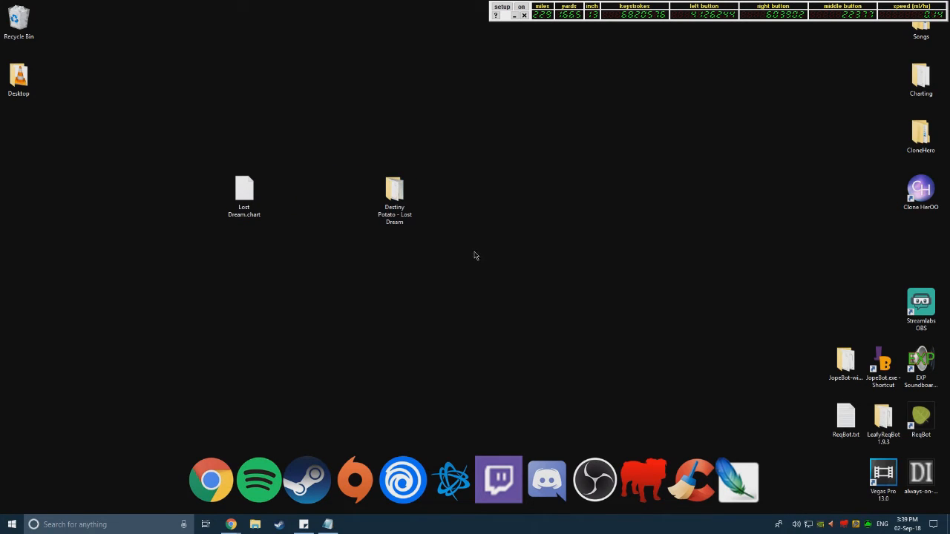
Step: Switch to the browser and open the Charts folder in Google Drive, keeping the song folder uncovered on the desktop
{"action": "left_click", "coordinate": [231, 523]}
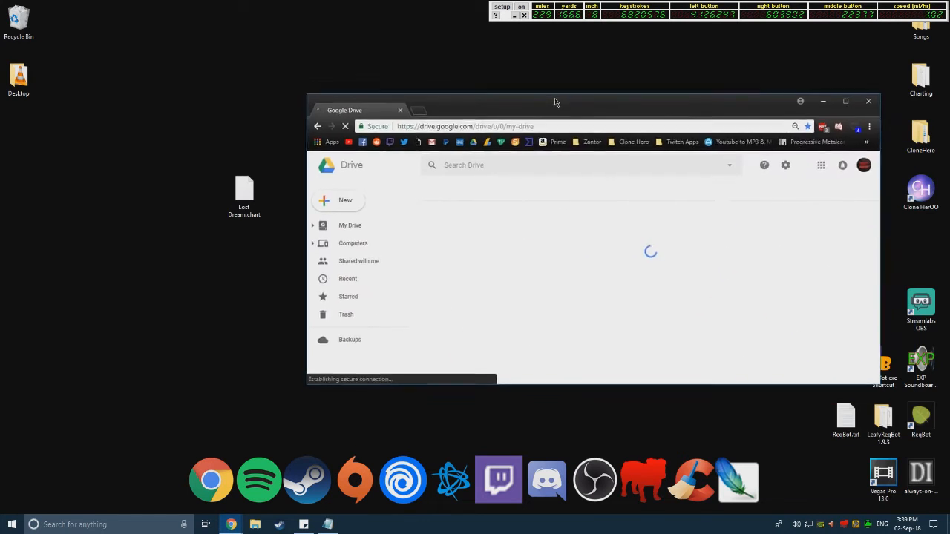
{"action": "left_click_drag", "start_coordinate": [555, 100], "coordinate": [721, 163]}
{"action": "left_click_drag", "start_coordinate": [393, 191], "coordinate": [170, 305]}
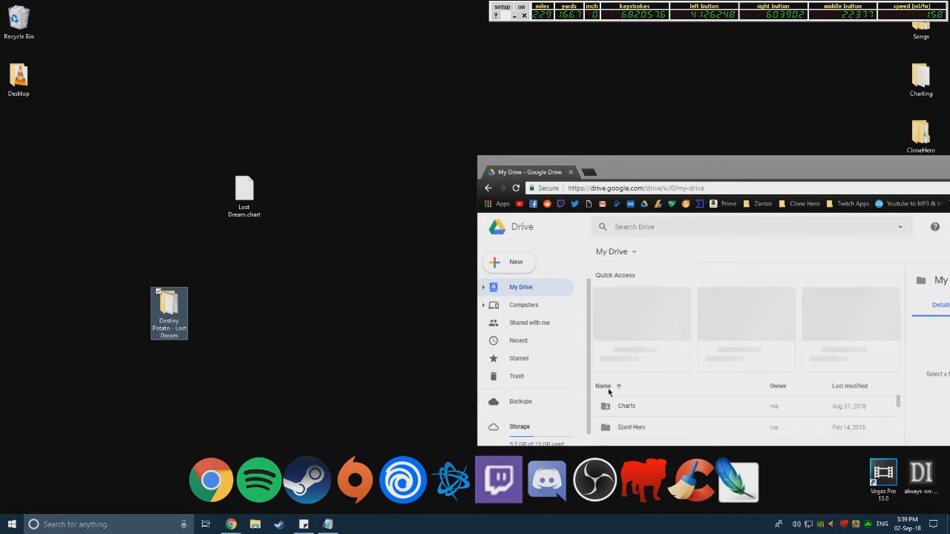
{"action": "double_click", "coordinate": [627, 406]}
{"action": "left_click_drag", "start_coordinate": [676, 184], "coordinate": [515, 129]}
{"action": "left_click_drag", "start_coordinate": [638, 166], "coordinate": [446, 70]}
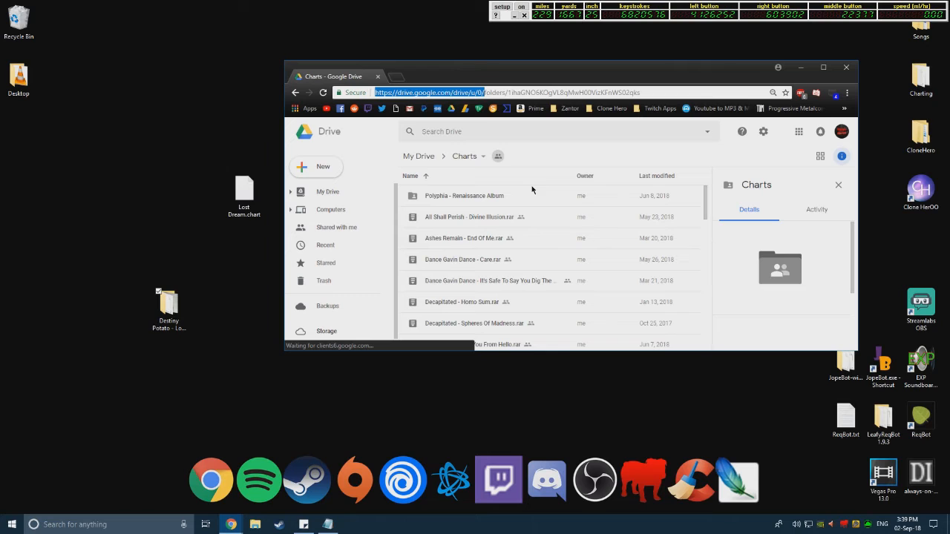
Step: Make the Google Drive window taller and position it clear of the song folder on the desktop
{"action": "left_click_drag", "start_coordinate": [170, 304], "coordinate": [211, 317]}
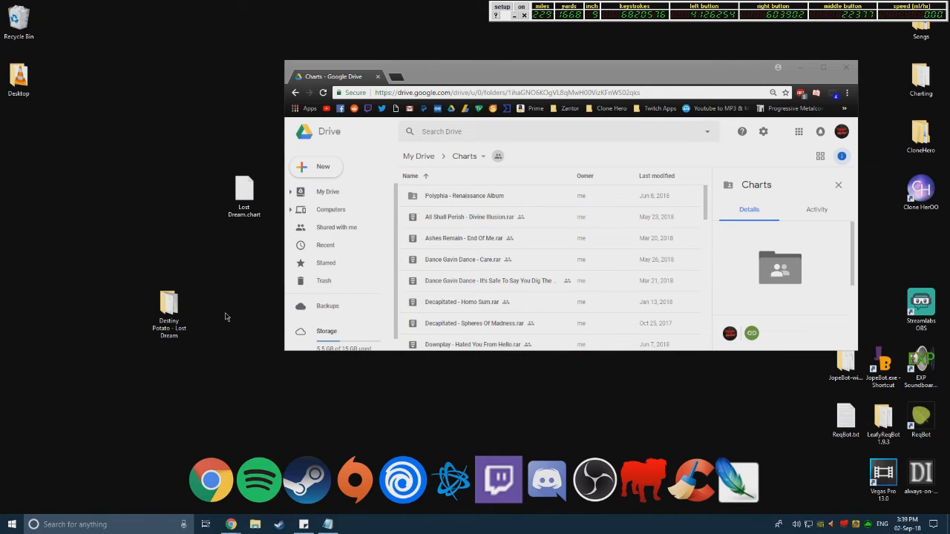
{"action": "left_click_drag", "start_coordinate": [446, 353], "coordinate": [446, 479]}
{"action": "left_click_drag", "start_coordinate": [485, 92], "coordinate": [578, 73]}
{"action": "left_click", "coordinate": [578, 82]}
{"action": "left_click_drag", "start_coordinate": [716, 69], "coordinate": [715, 36]}
{"action": "left_click", "coordinate": [361, 295]}
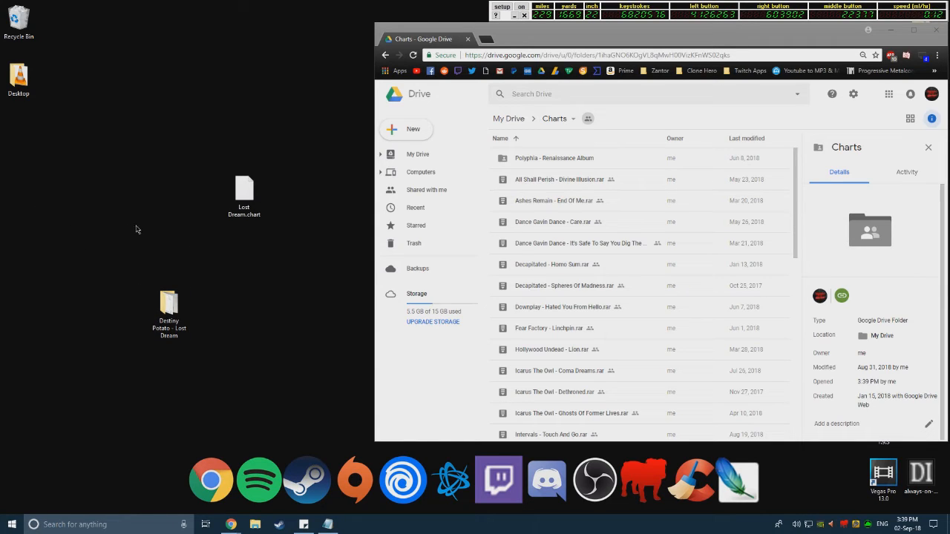
Step: Compress the Destiny Potato - Lost Dream folder into a RAR archive named Destiny Potato - Lost Dream.rar with normal compression
{"action": "left_click_drag", "start_coordinate": [104, 246], "coordinate": [220, 361]}
{"action": "right_click", "coordinate": [183, 327]}
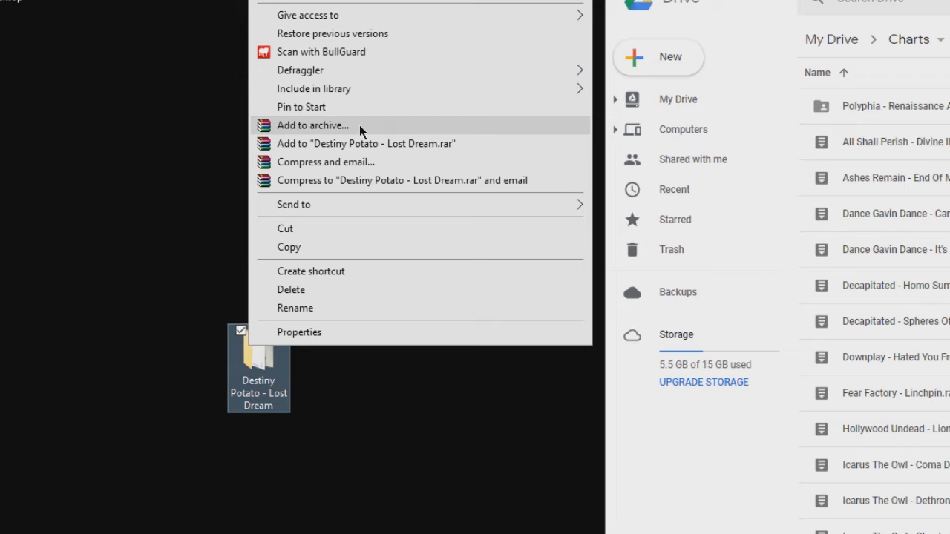
{"action": "left_click", "coordinate": [359, 125]}
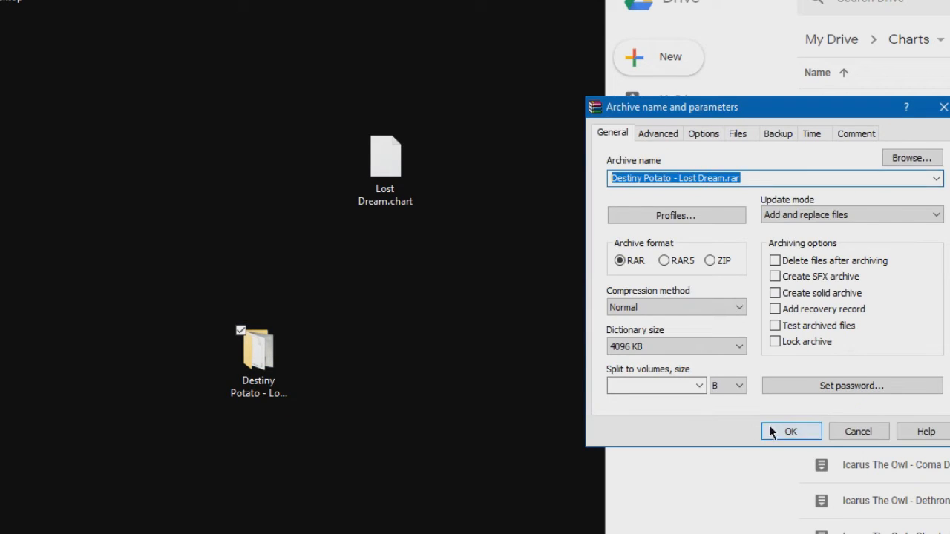
{"action": "left_click", "coordinate": [772, 432]}
{"action": "left_click_drag", "start_coordinate": [2, 106], "coordinate": [401, 389]}
{"action": "left_click", "coordinate": [498, 387]}
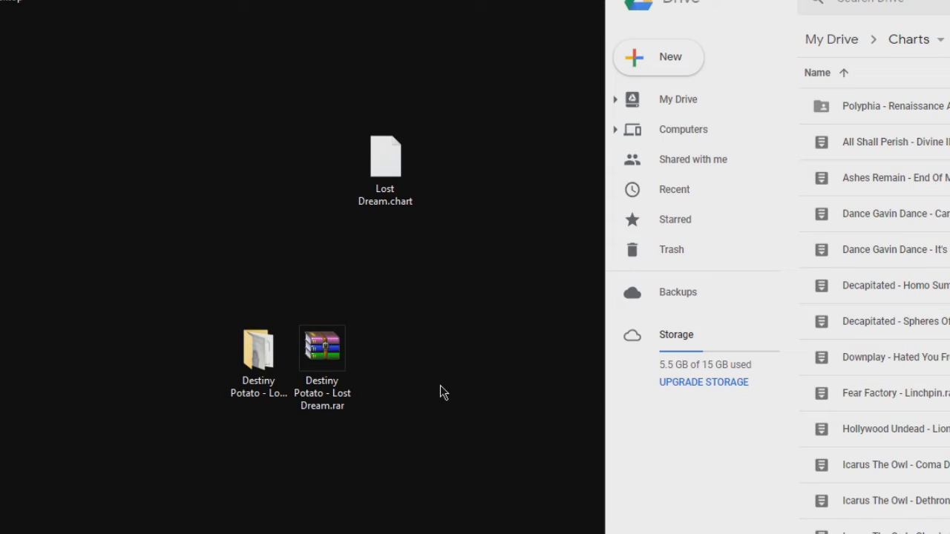